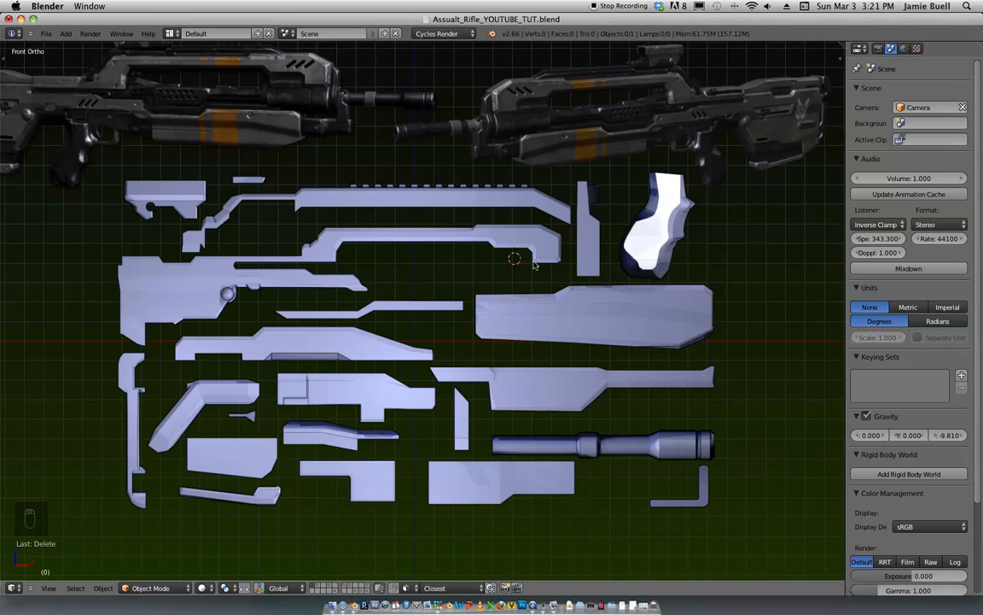
Step: Replace the paper cut-out background image with a newly loaded ASSUALT_RIFLE_PAPER_CUT_OUT4.png at size 16.160 and opacity 1.000
key(n)
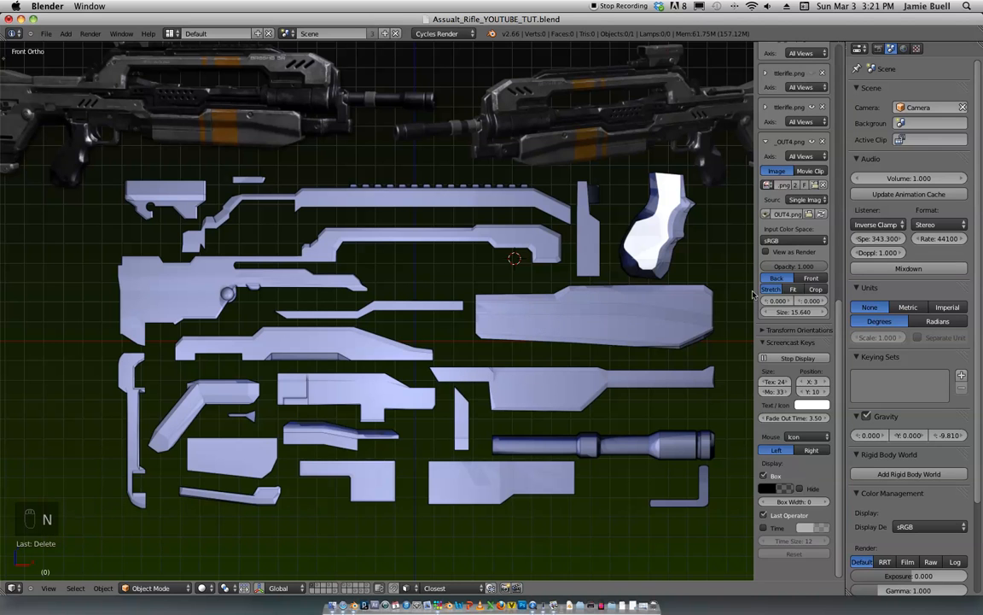
click(823, 142)
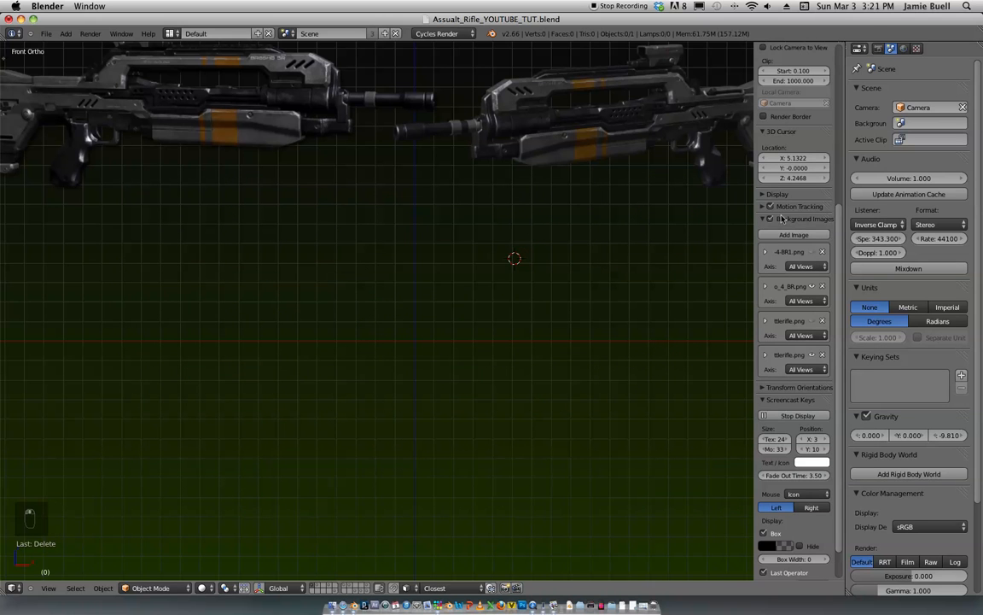
scroll(789, 293, down, 1)
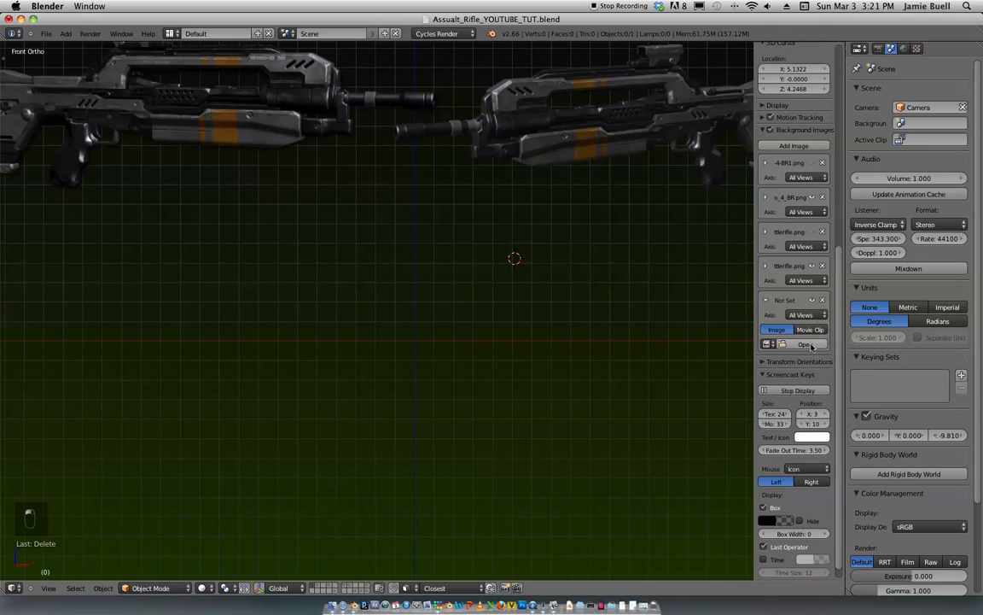
click(810, 347)
click(239, 50)
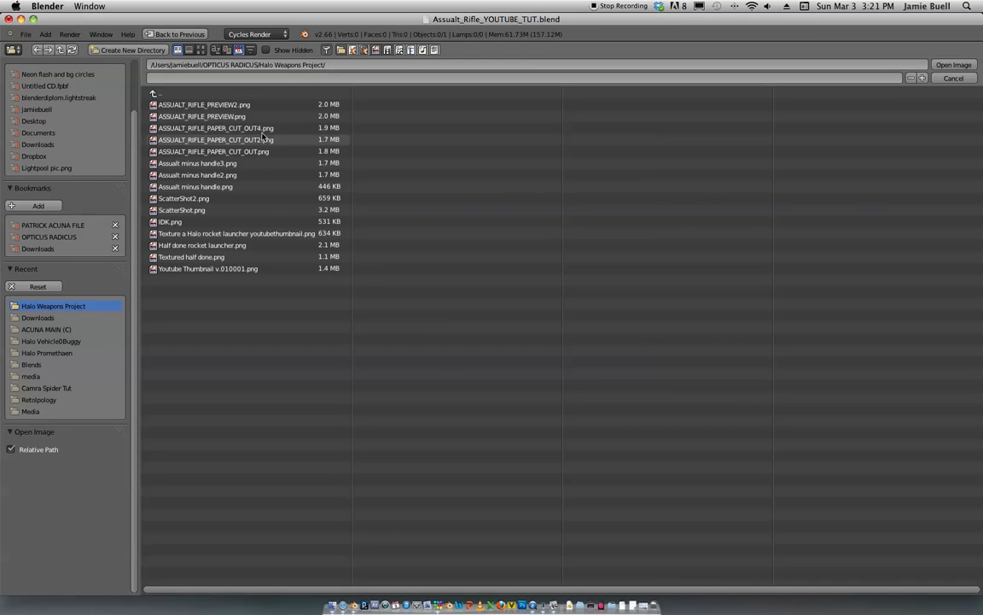
click(200, 128)
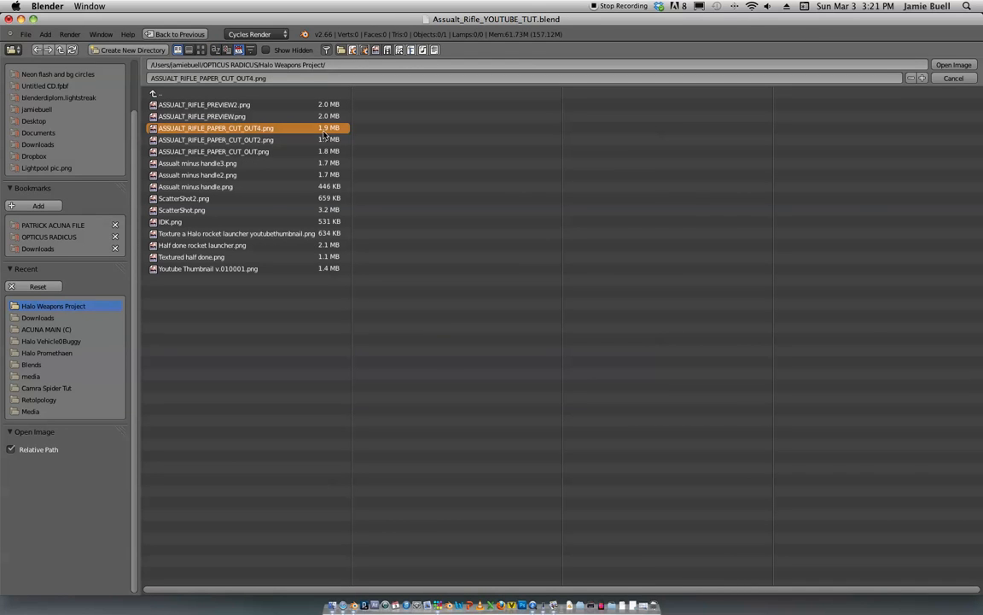
click(943, 78)
drag(792, 470, 805, 476)
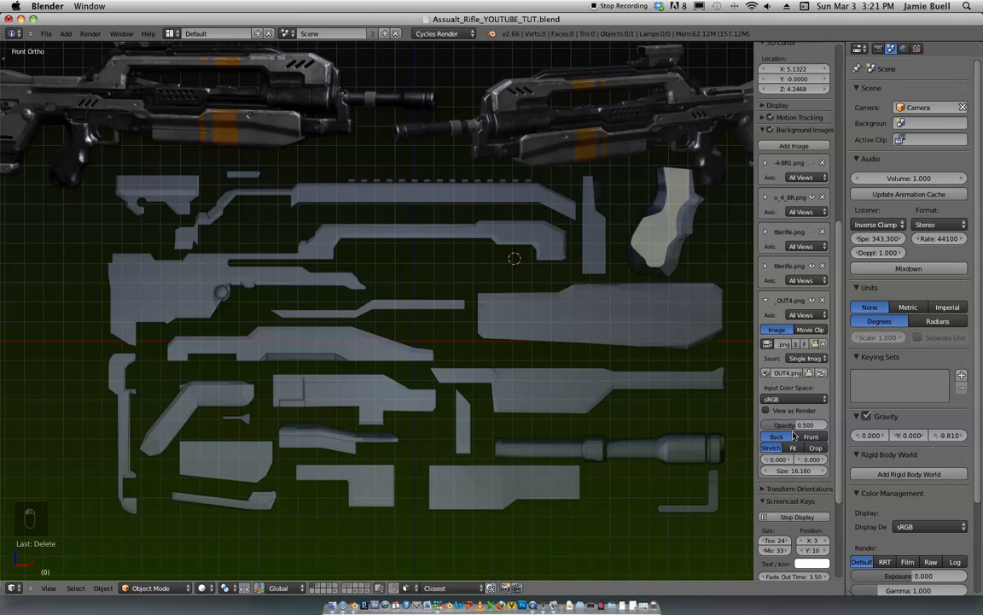
key(n)
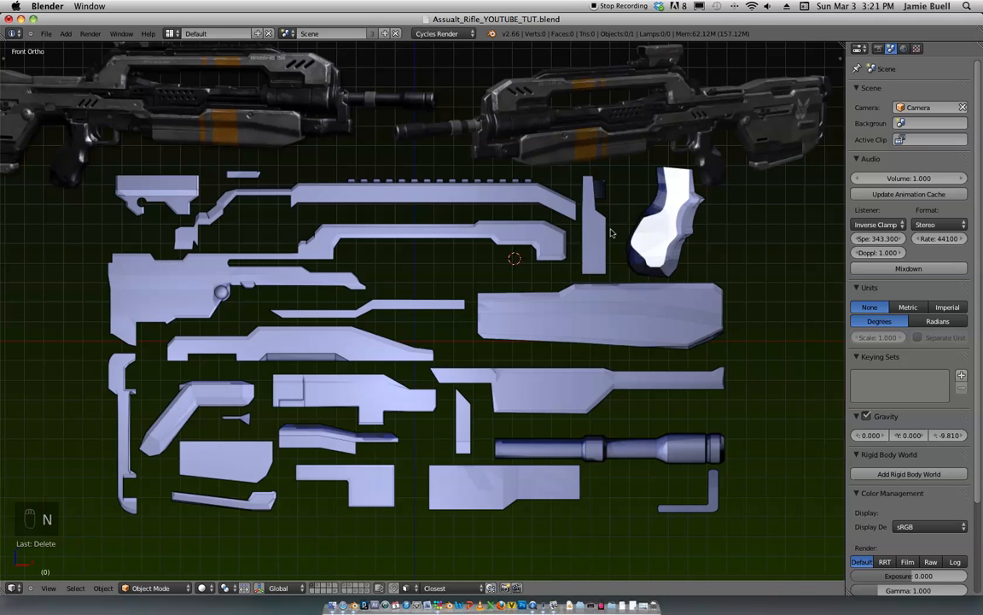
Step: Reset the 3D cursor to the world origin, add a plane there and rotate it 90 degrees about X
scroll(499, 221, down, 1)
key(shift+c)
key(shift+a)
mouse_move(465, 366)
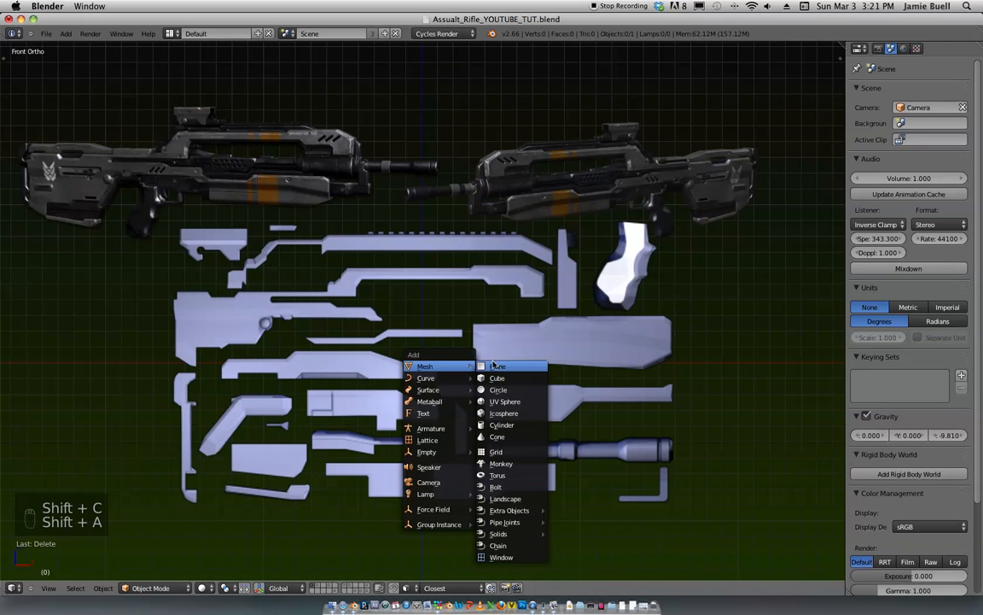
click(500, 366)
text(rx90)
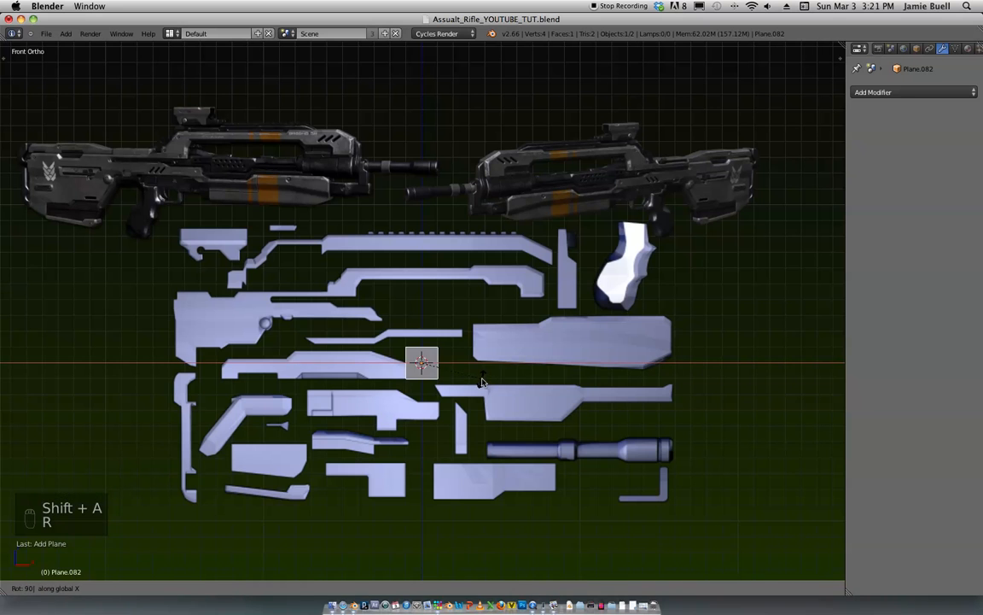
key(Return)
Step: Move the upright plane slightly along negative Y in top view, off the X axis line
key(KP_7)
scroll(481, 372, up, 7)
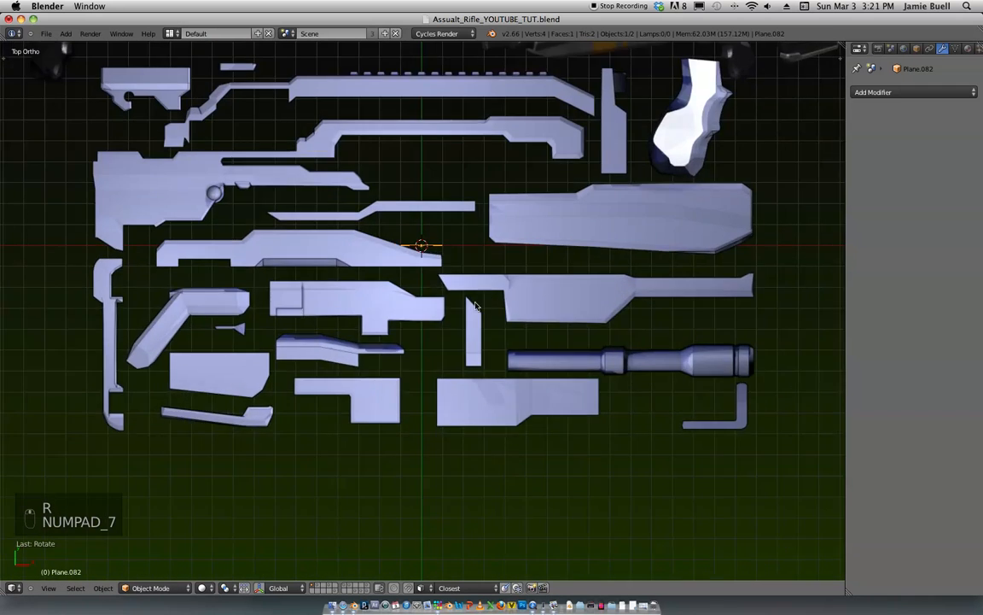
scroll(483, 365, up, 5)
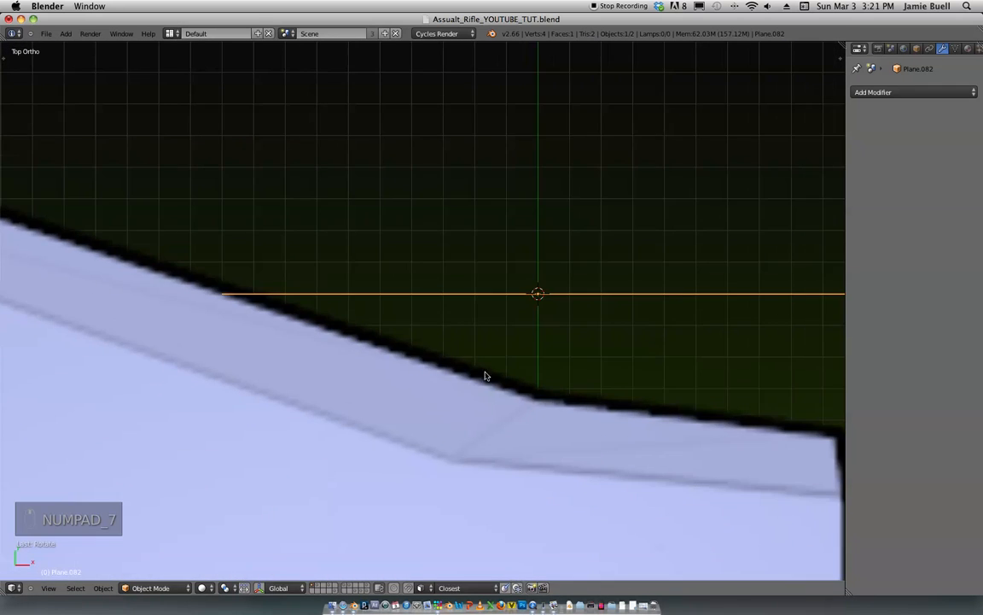
scroll(578, 307, down, 1)
key(g)
key(y)
click(575, 376)
Step: Hide the paper cut-out background image to clear the view around the plane
key(n)
click(813, 411)
key(n)
key(h)
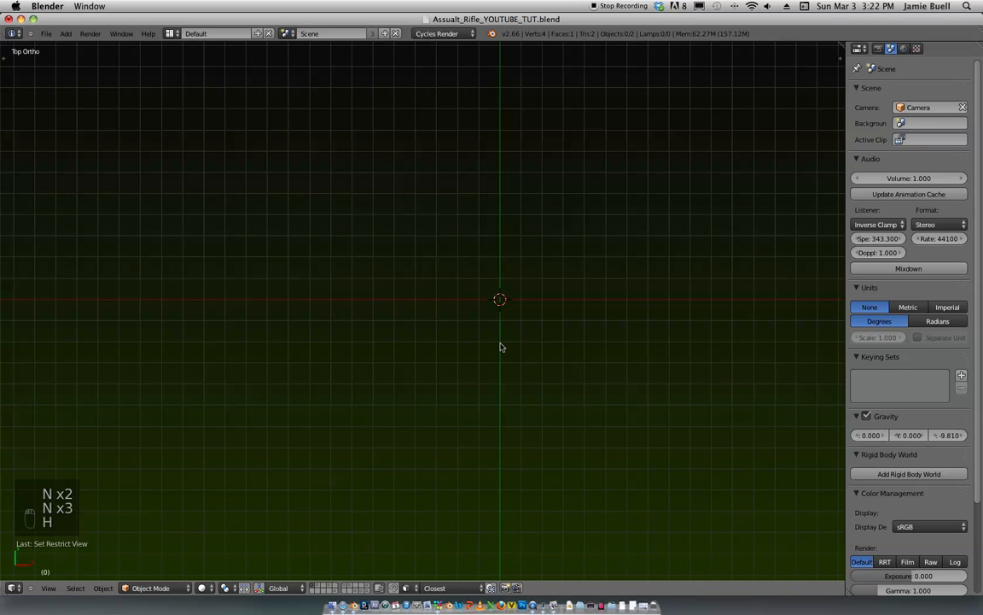
key(super+z)
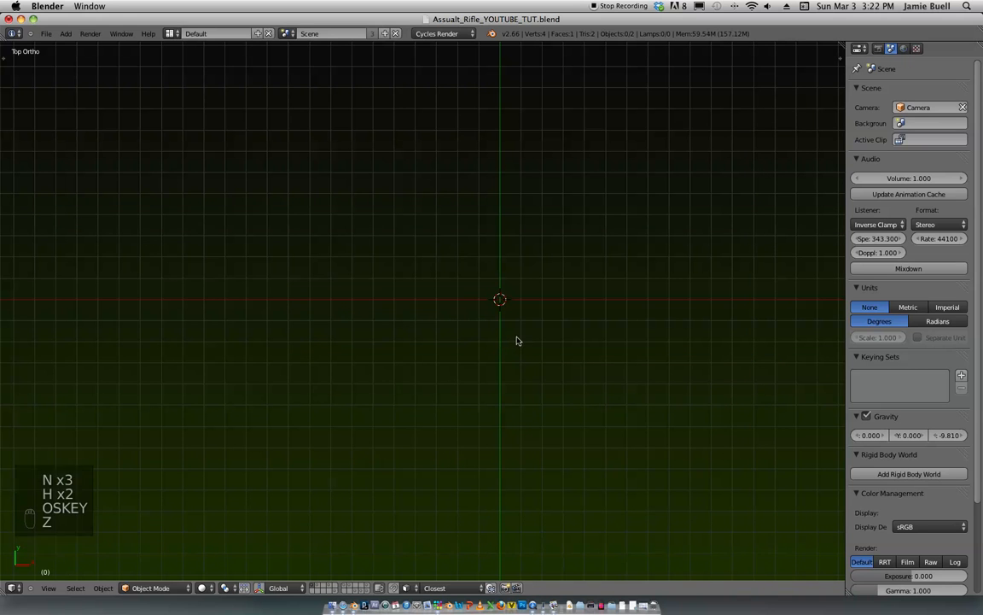
middle_drag(523, 316, 579, 271)
key(super+z)
Step: Move the plane about 0.15 units further along negative Y in top view
scroll(574, 223, down, 2)
key(KP_7)
scroll(577, 310, up, 2)
shift+middle_drag(565, 228, 531, 380)
scroll(530, 380, up, 3)
scroll(568, 307, up, 3)
key(g)
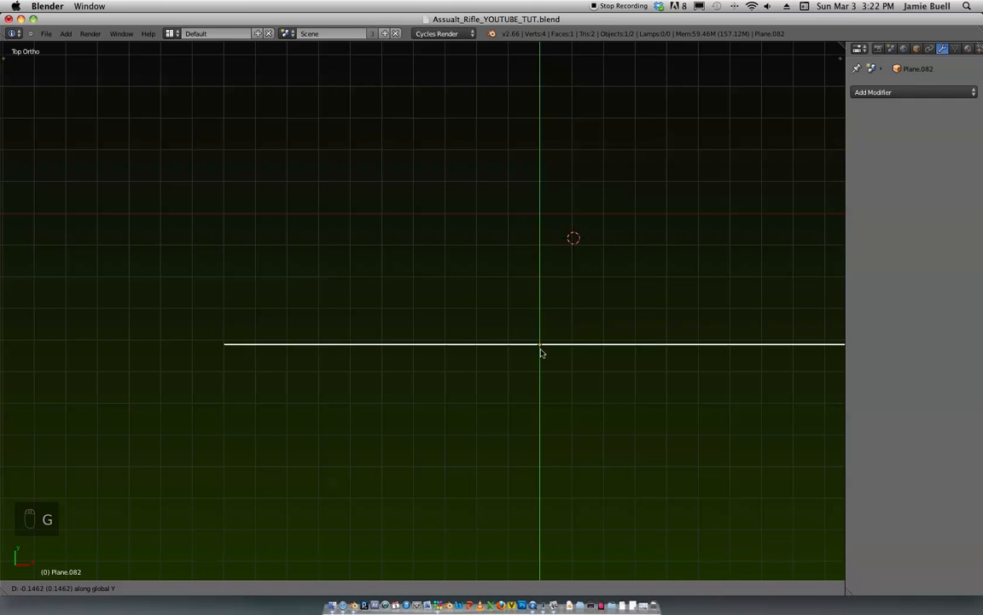
click(539, 348)
Step: Reset the 3D cursor to the world origin and set the plane's origin to the cursor
key(shift+c)
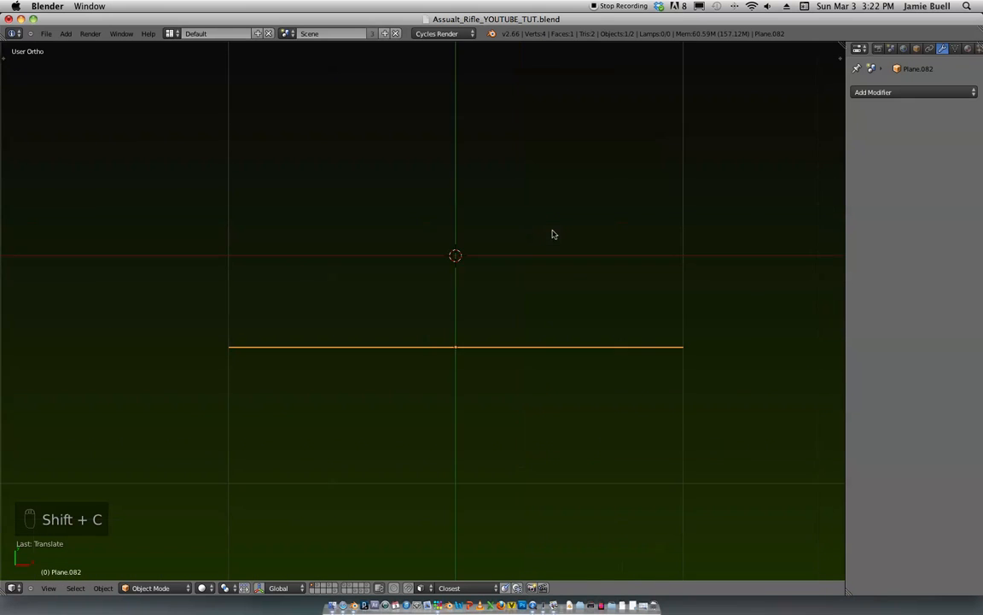
scroll(578, 201, down, 3)
key(KP_1)
scroll(581, 208, down, 3)
middle_drag(569, 233, 598, 357)
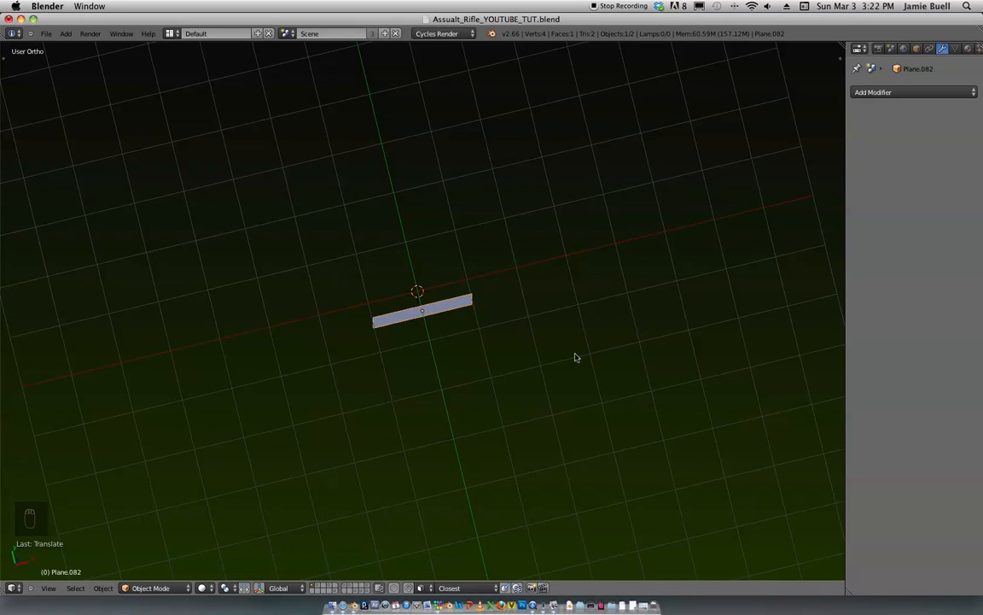
key(ctrl+alt+shift+c)
click(563, 351)
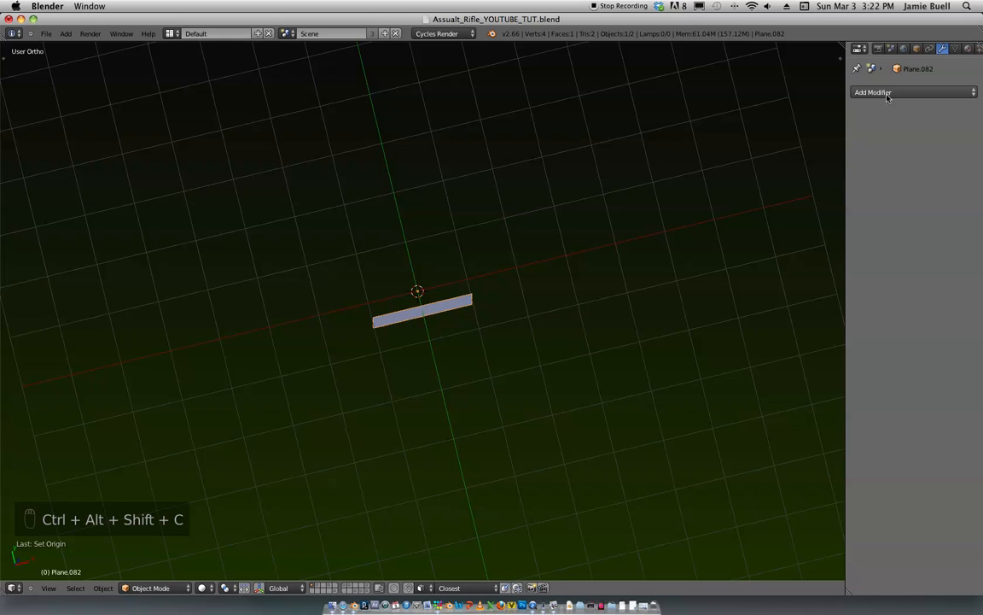
Step: Add a Mirror modifier to the plane, applying the object transform and mirroring across Y instead of X
click(879, 92)
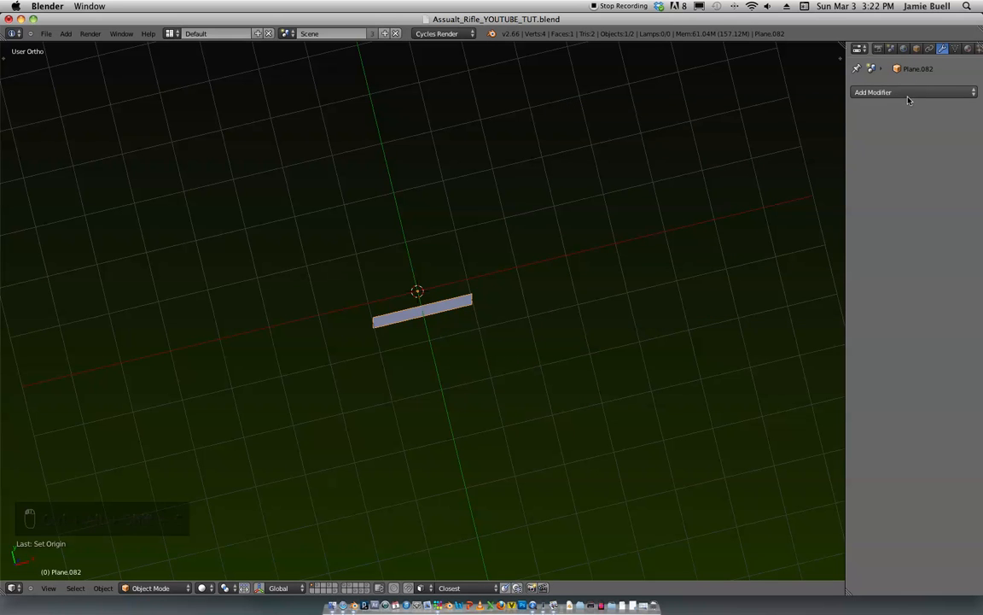
click(817, 86)
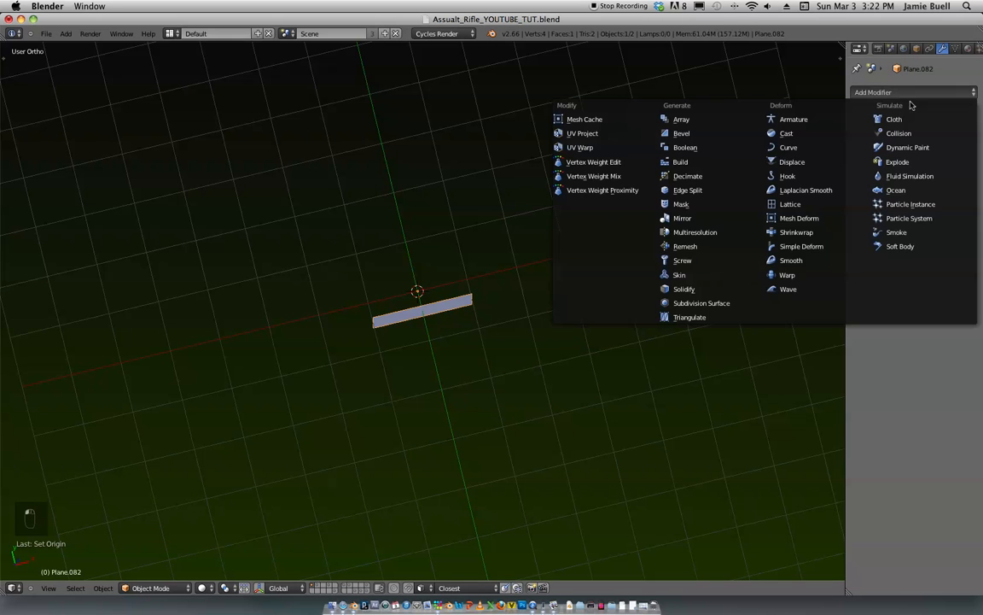
click(682, 219)
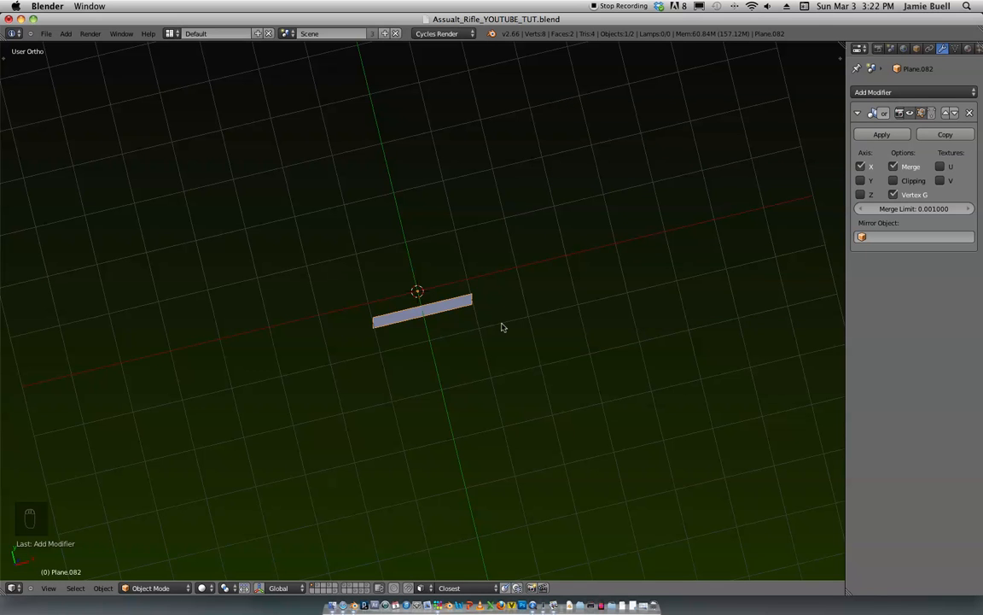
key(ctrl+a)
click(498, 327)
click(861, 167)
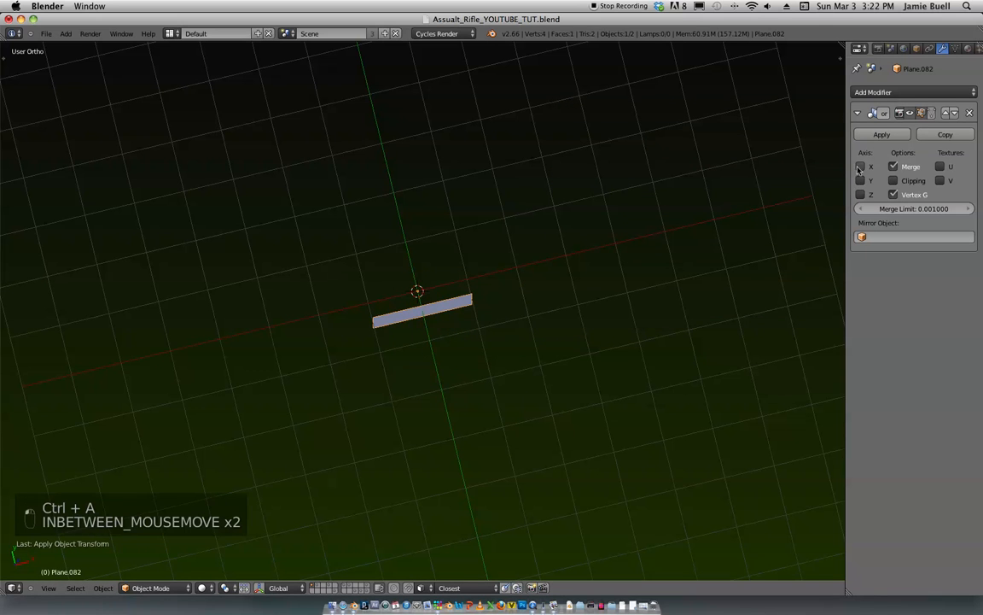
click(861, 181)
Step: Switch to front view and show the paper cut-out background image again
key(KP_1)
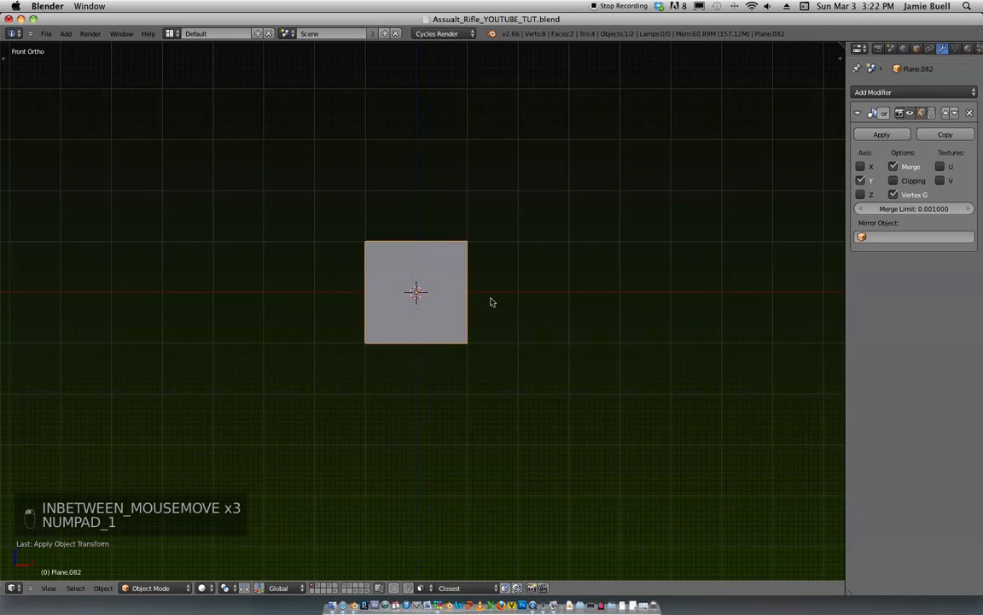
scroll(512, 281, down, 4)
key(n)
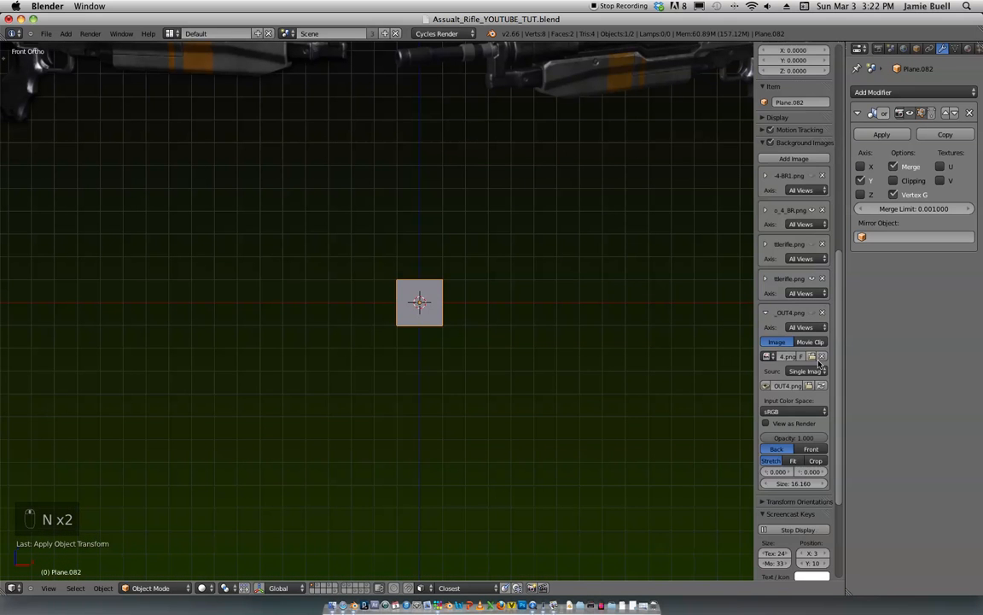
click(813, 313)
key(n)
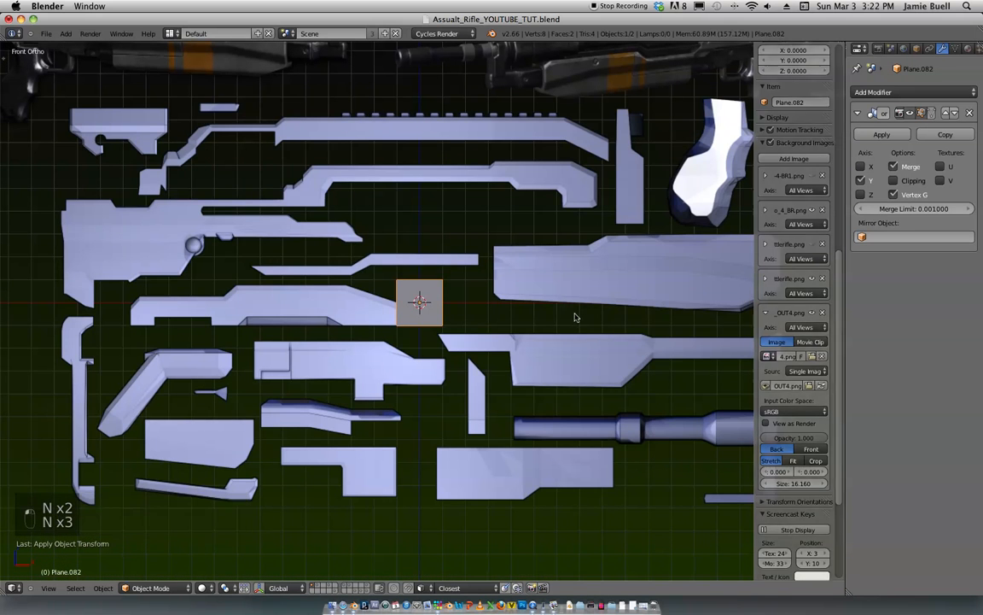
Step: Move the mirrored plane up along Z to sit between the two rifle reference pictures above the cut-out parts
scroll(546, 316, down, 2)
key(g)
key(z)
click(502, 183)
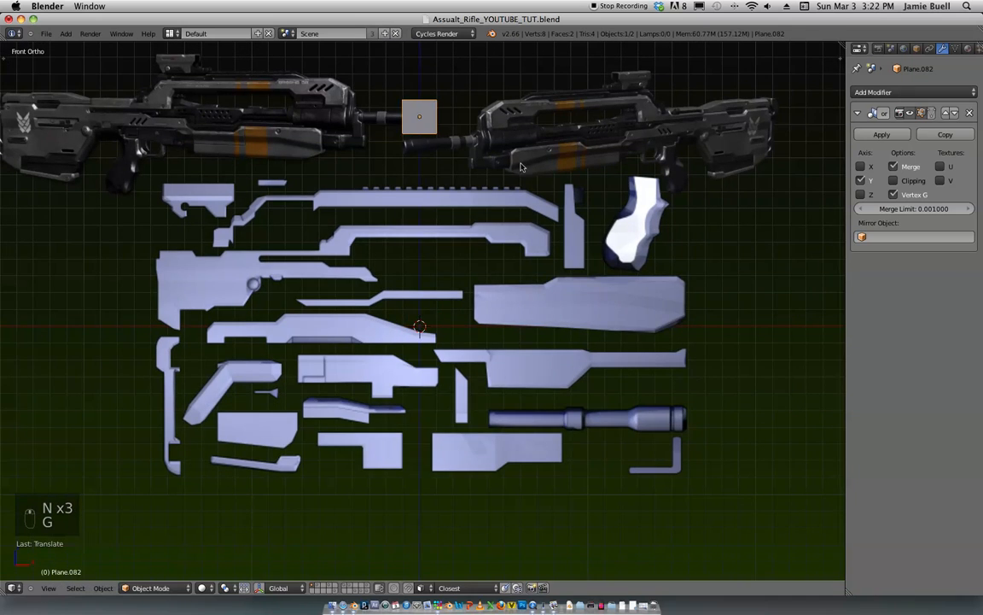
scroll(504, 196, up, 2)
key(g)
key(z)
click(510, 211)
shift+middle_drag(516, 209, 576, 212)
ctrl+middle_drag(575, 219, 570, 208)
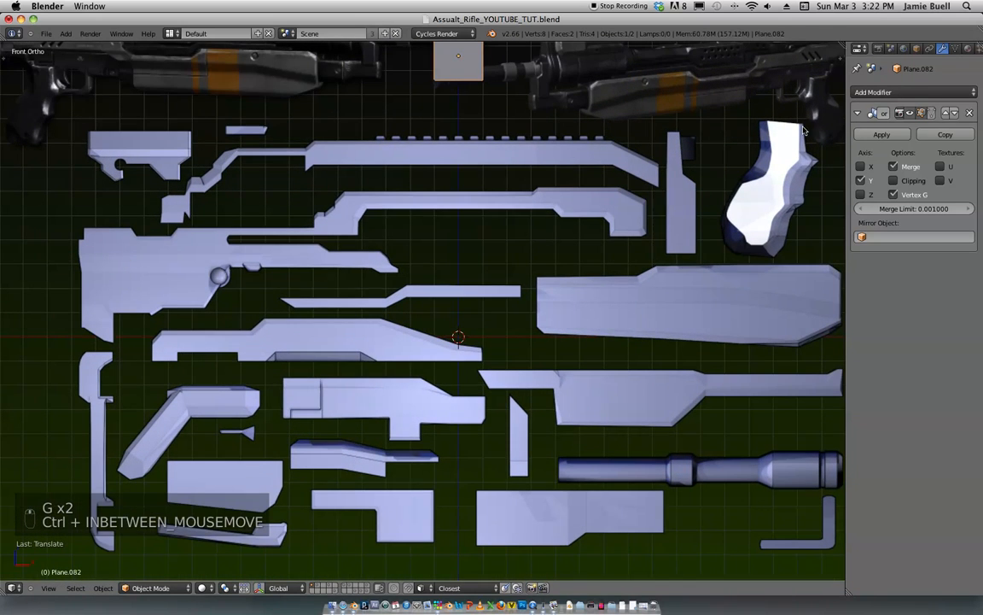
Step: Turn off the Mirror modifier's viewport display and duplicate the plane onto the rear of the large stock cut-out
click(910, 113)
shift+middle_drag(648, 133, 647, 156)
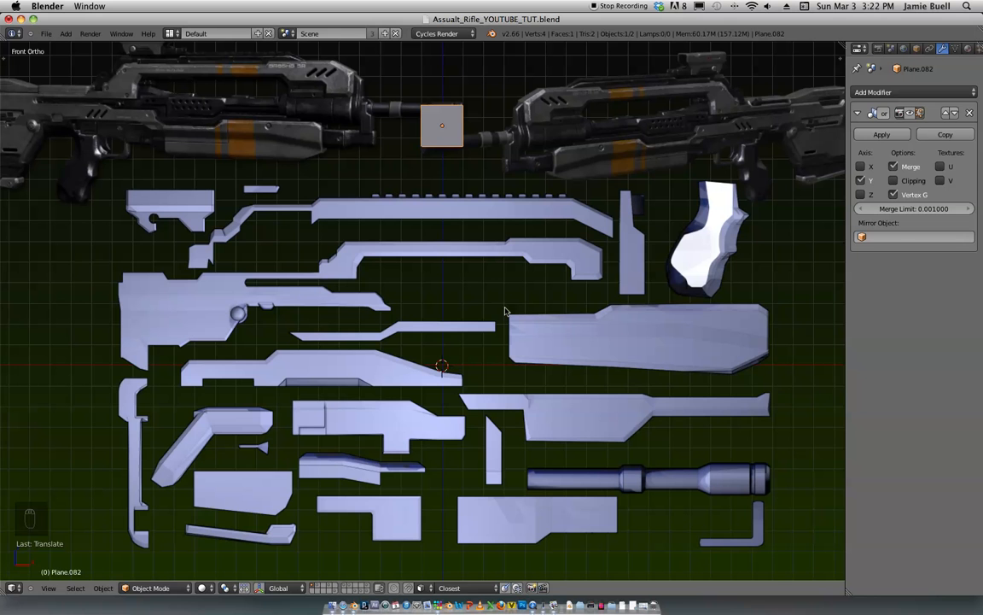
key(shift+d)
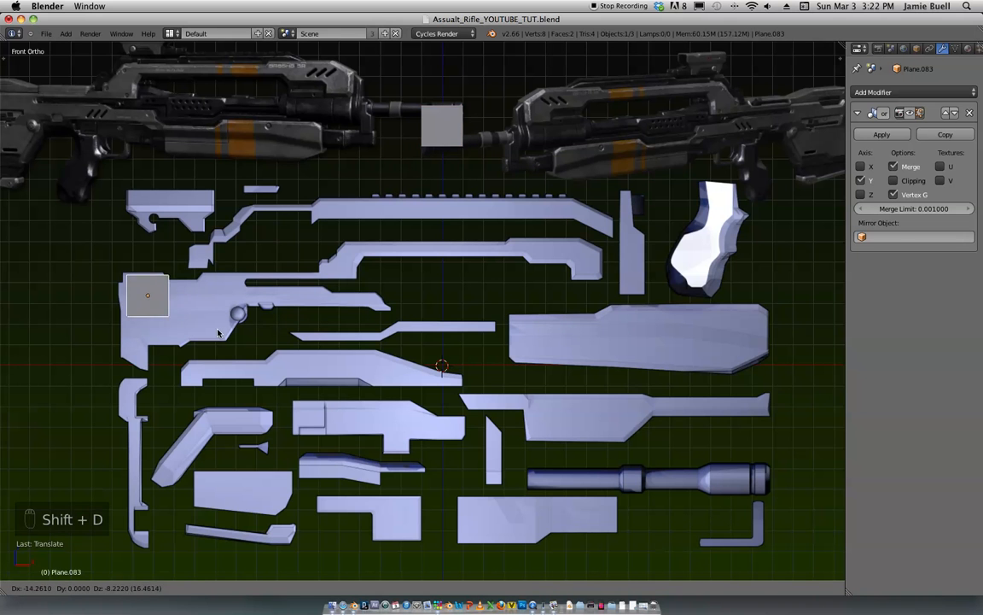
click(205, 308)
Step: In Edit Mode with wireframe shading, align the duplicate plane's geometry with the upper rear corner of the stock cut-out
scroll(348, 322, up, 4)
key(Tab)
shift+middle_drag(303, 254, 450, 257)
scroll(439, 298, up, 2)
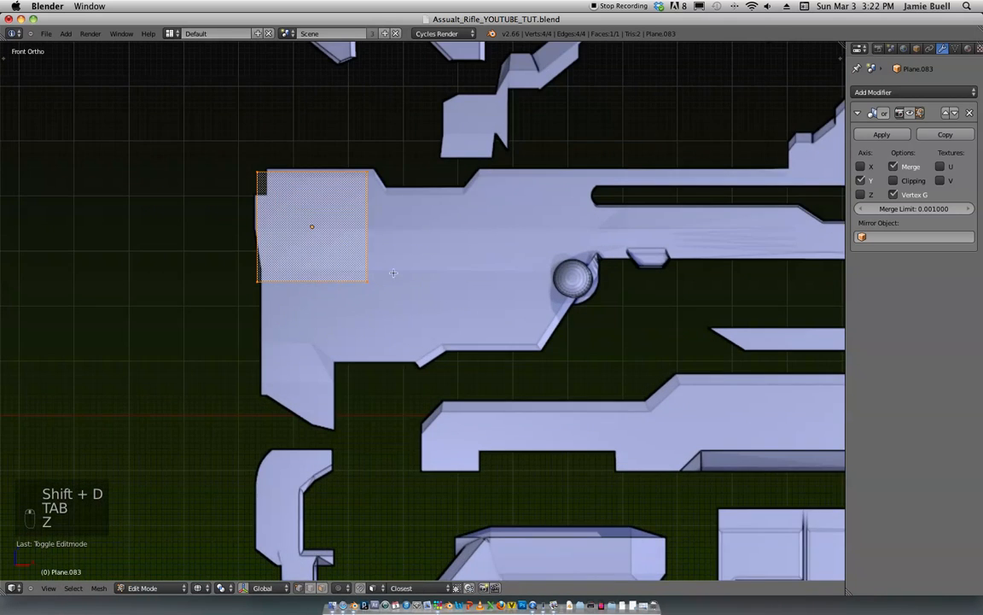
key(z)
shift+middle_drag(395, 276, 451, 313)
scroll(433, 287, up, 1)
key(g)
click(396, 278)
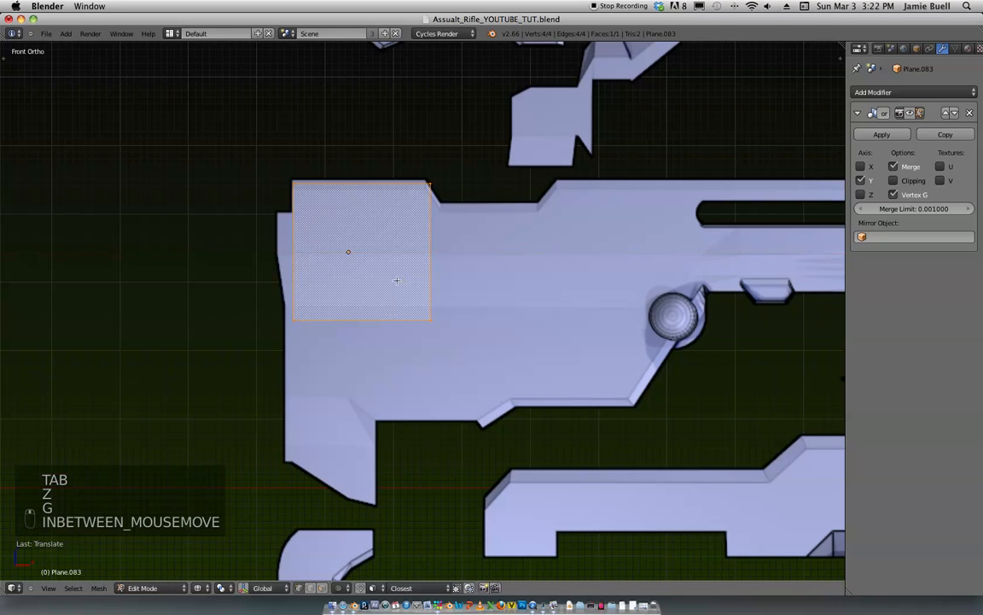
Step: Move the plane's front vertical edge inward along X to line up with the front side of the stock's lower leg
scroll(395, 278, down, 2)
right_click(431, 209)
shift+right_click(439, 309)
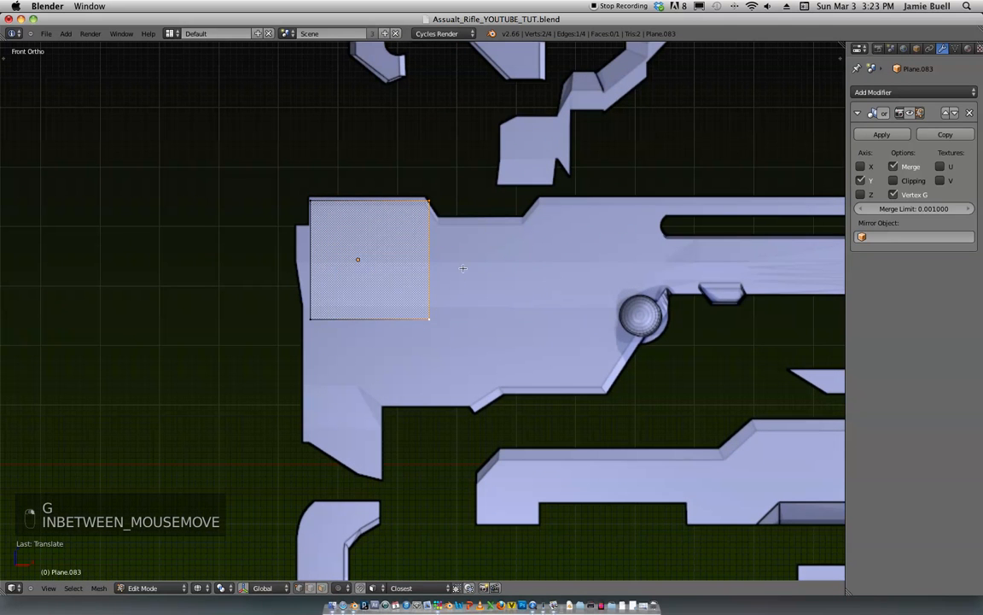
key(g)
key(x)
click(430, 260)
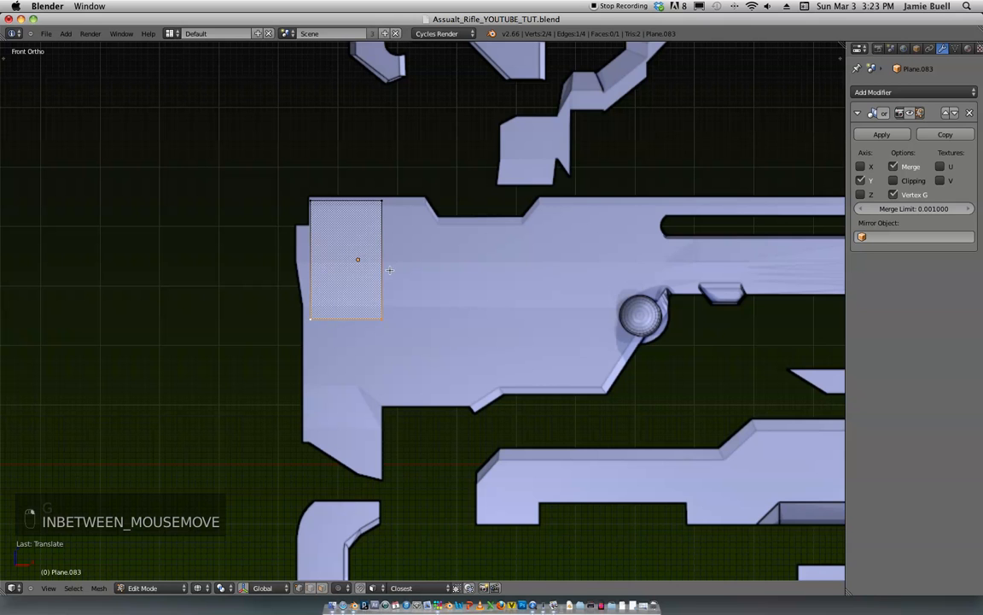
Step: Lower the plane's bottom edge about 2.68 units to the stock's lowest tip, and raise its rear corner to the slanted outline
key(g)
key(z)
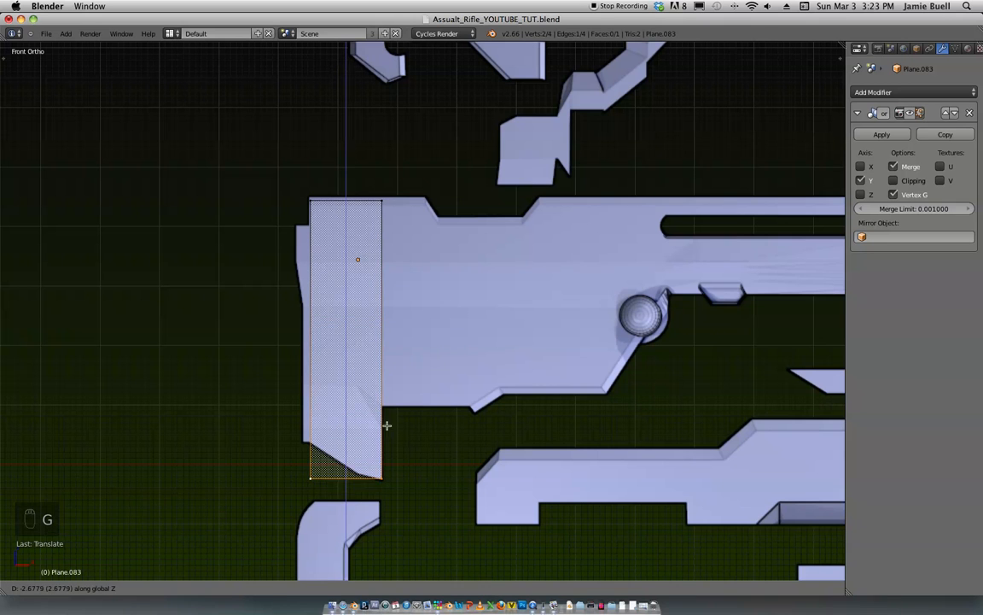
click(387, 425)
right_click(322, 463)
key(g)
key(z)
click(320, 439)
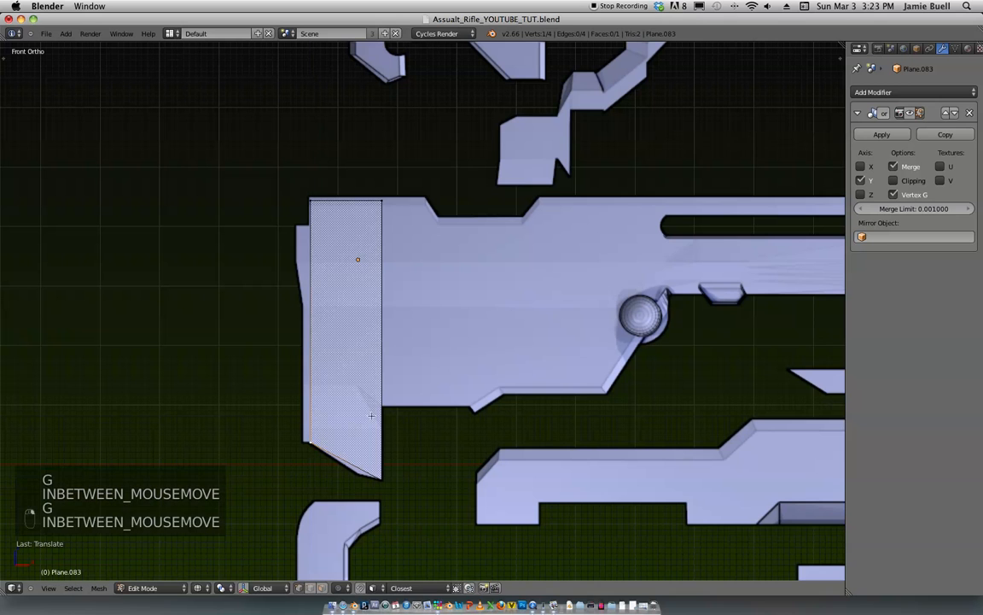
Step: Add a loop cut across the plane level with the stock's underside where the lower leg begins
key(ctrl+r)
click(344, 358)
click(393, 448)
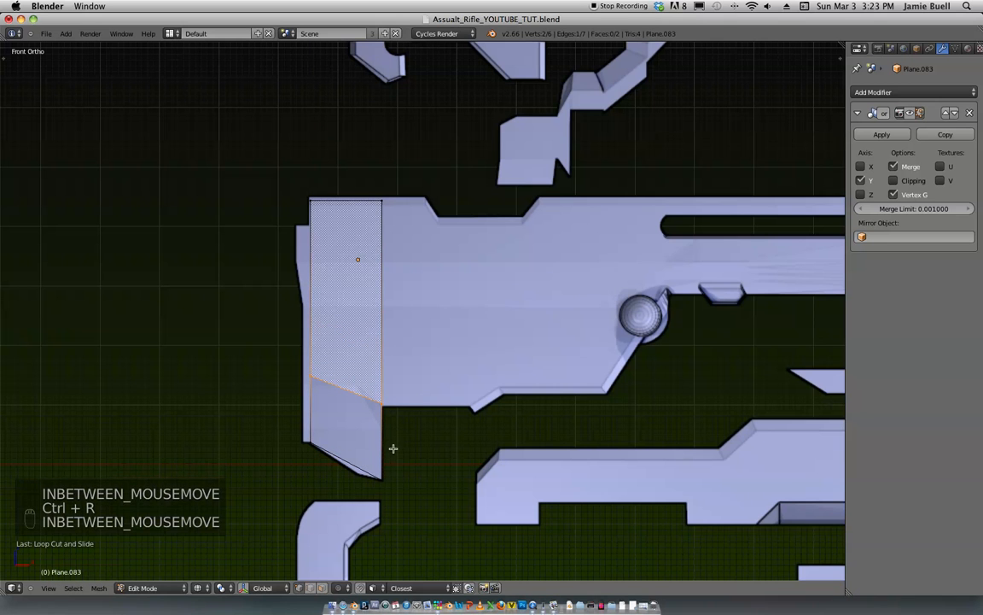
Step: Extrude the plane's upper front edge forward along X to the start of the small slanted step in the stock's underside
right_click(394, 205)
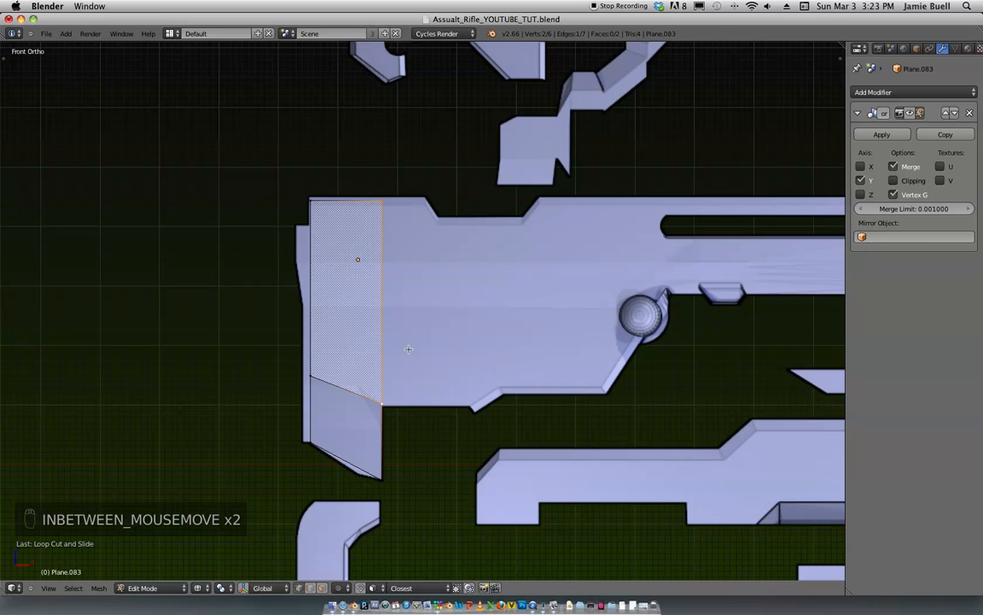
key(e)
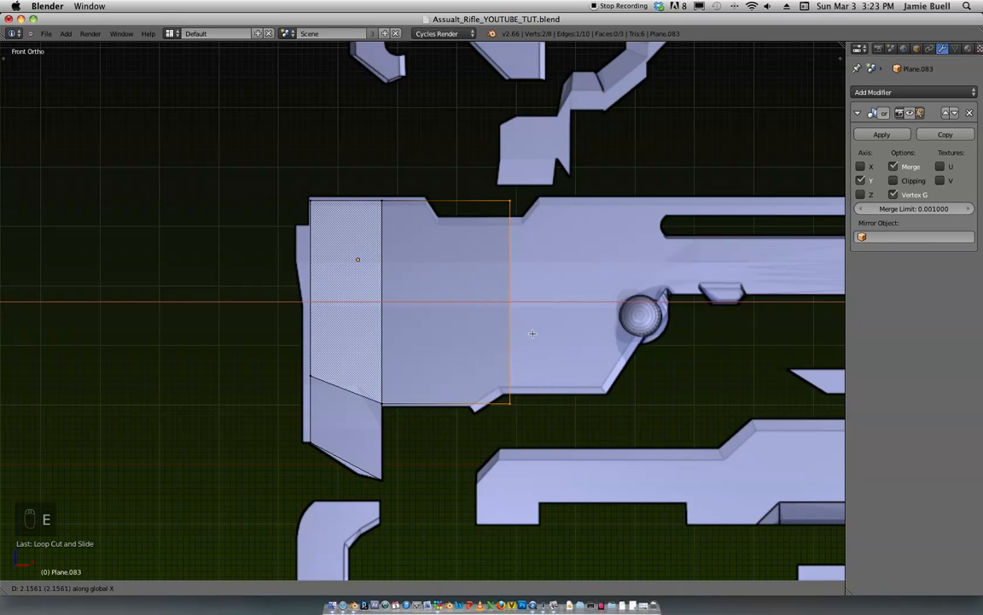
click(560, 326)
shift+middle_drag(557, 310, 494, 305)
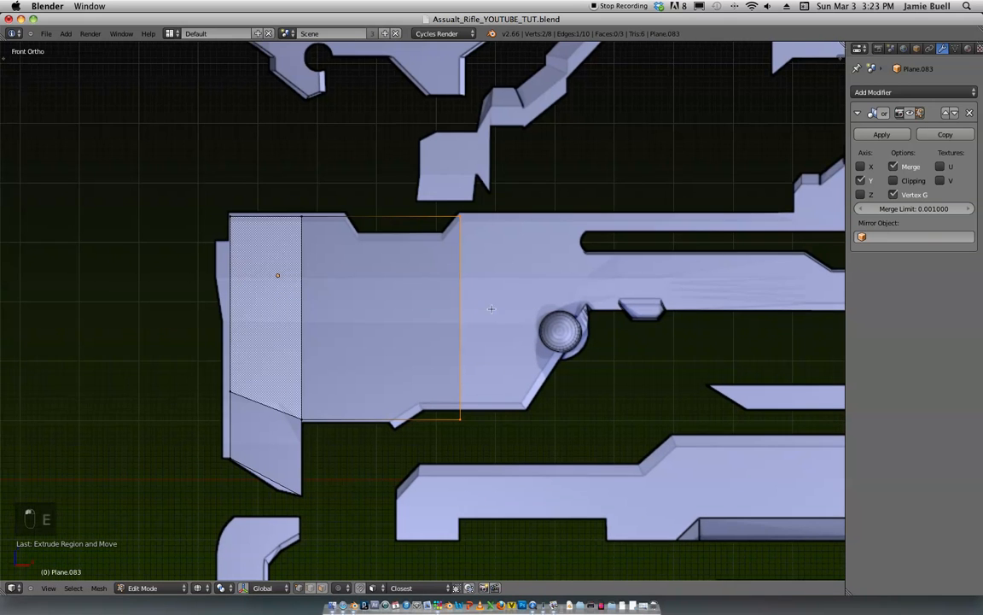
key(g)
click(470, 354)
key(g)
click(433, 416)
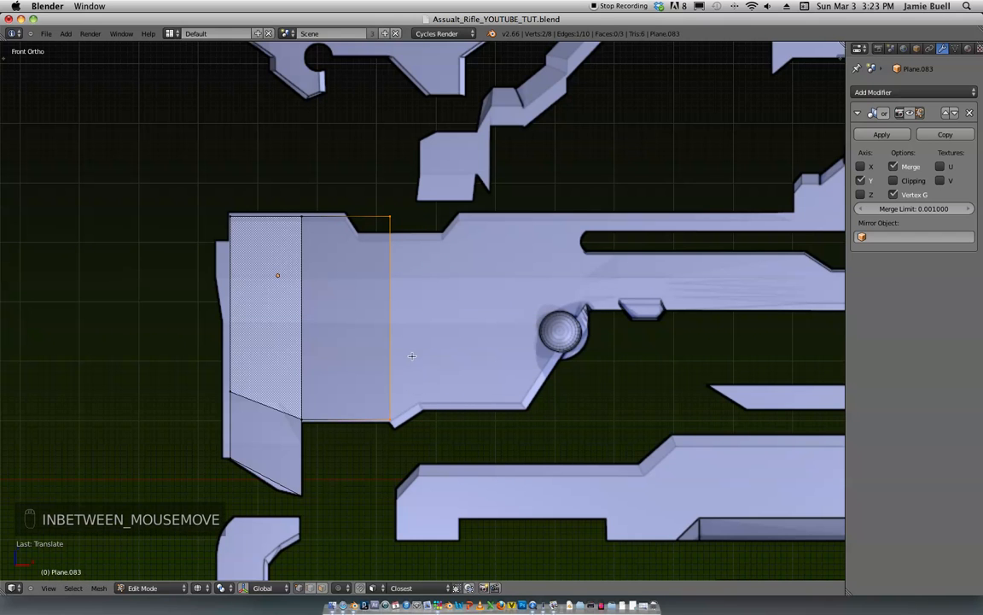
Step: Extrude the front edge forward to the end of the slanted step and raise its bottom vertex along Z onto the outline
key(e)
key(e)
click(425, 415)
key(g)
key(z)
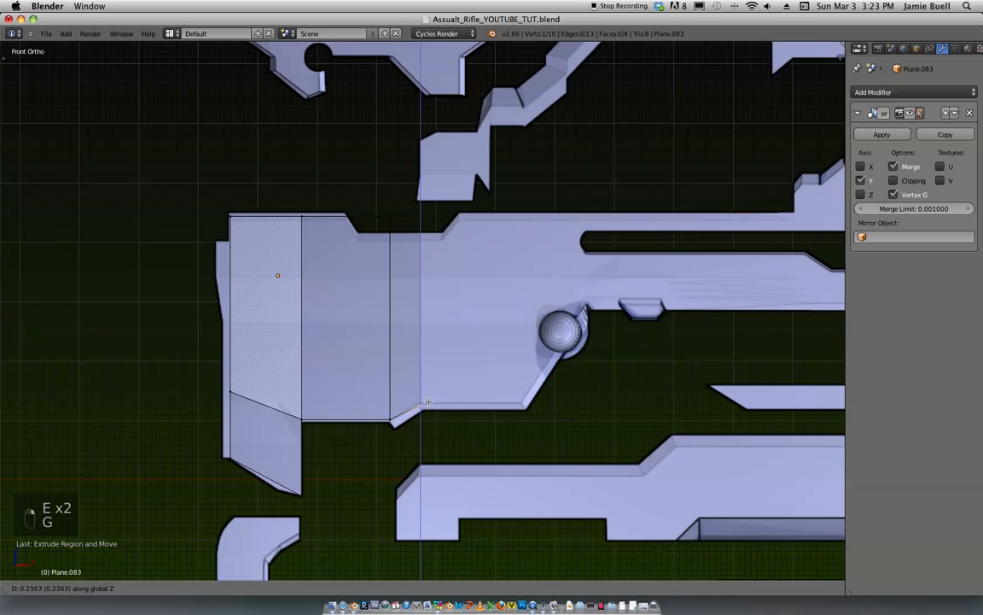
click(420, 406)
Step: Lower the two bottom vertices between the lower leg and the slanted step slightly along Z to meet the underside
key(a)
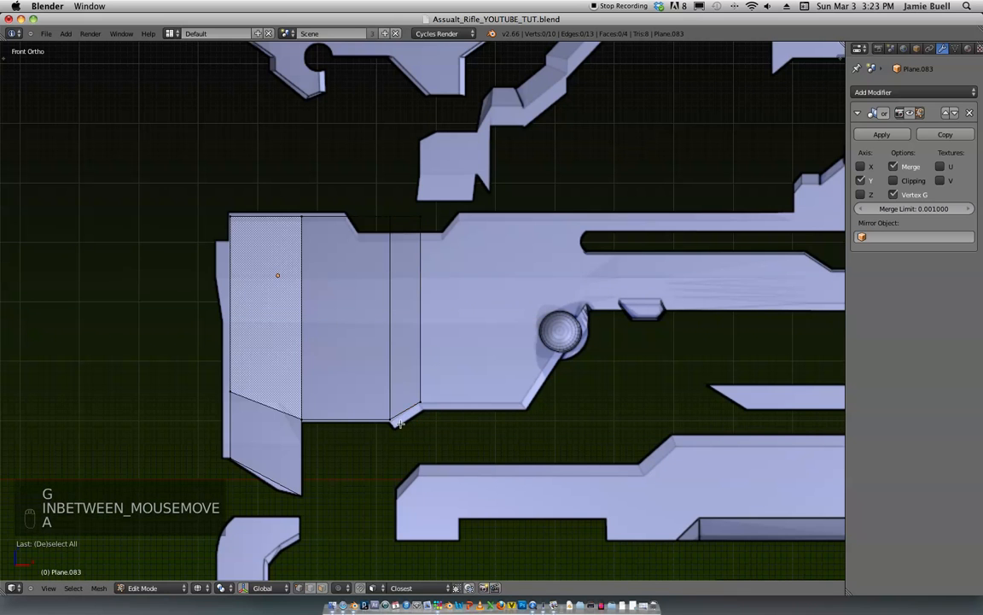
key(b)
drag(269, 369, 401, 431)
key(g)
key(z)
click(356, 419)
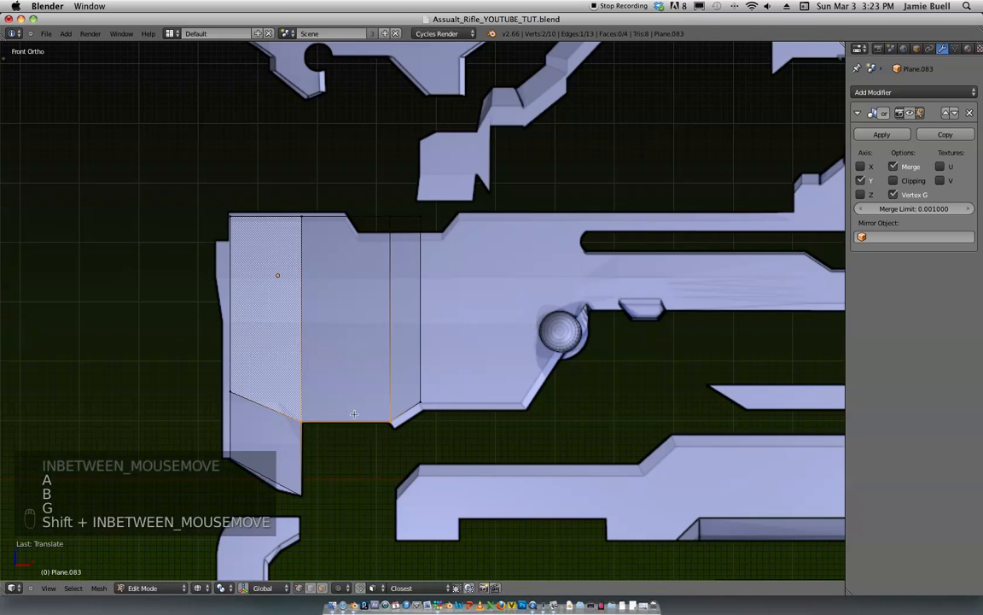
Step: Extrude the front edge twice along X, first to the end of the top notch, then to the underside's front corner
shift+middle_drag(396, 256, 424, 324)
key(a)
key(b)
mouse_move(500, 500)
mouse_down()
mouse_move(418, 307)
mouse_move(445, 272)
mouse_up()
shift+middle_drag(501, 327, 463, 334)
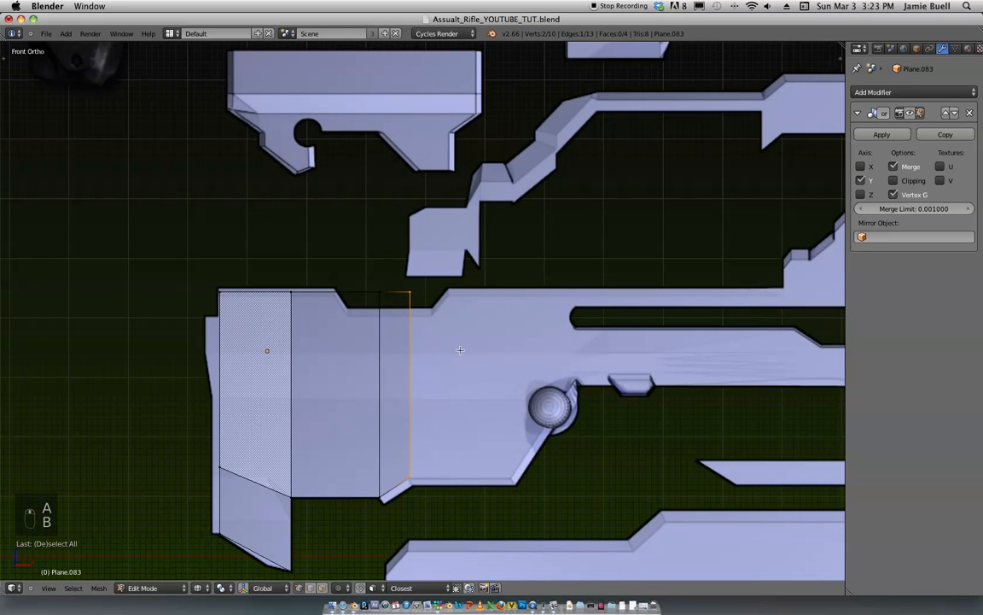
key(e)
click(498, 341)
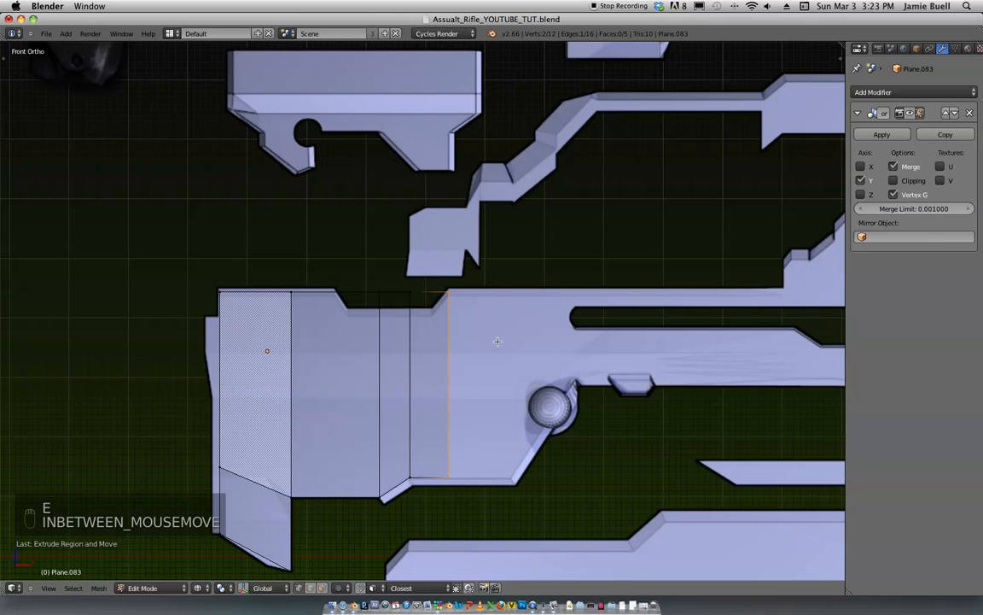
key(e)
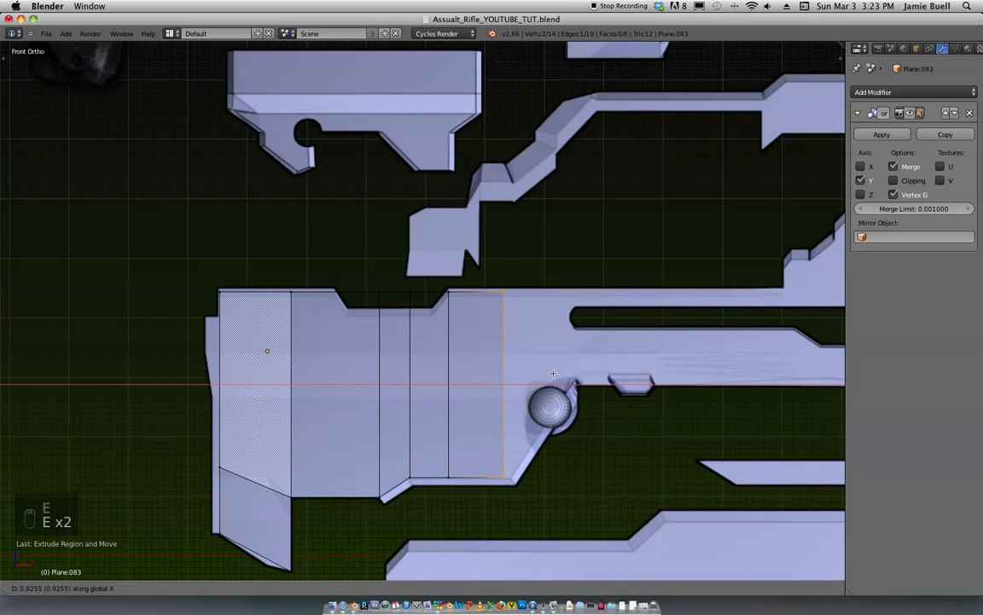
click(562, 373)
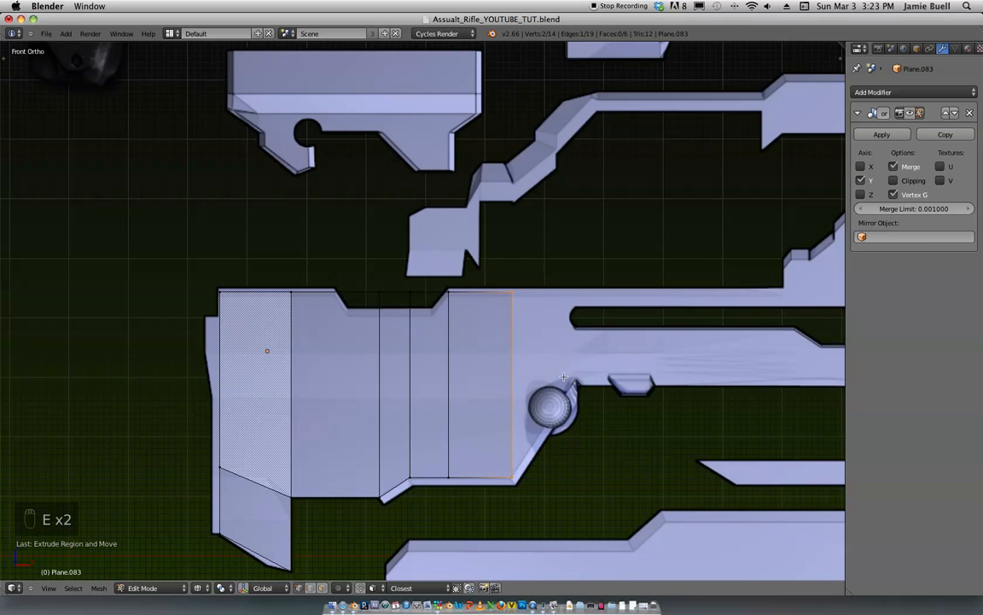
Step: Extrude the front edge to the rear end of the long slot and raise its bottom vertex along the slanted underside
key(e)
click(624, 364)
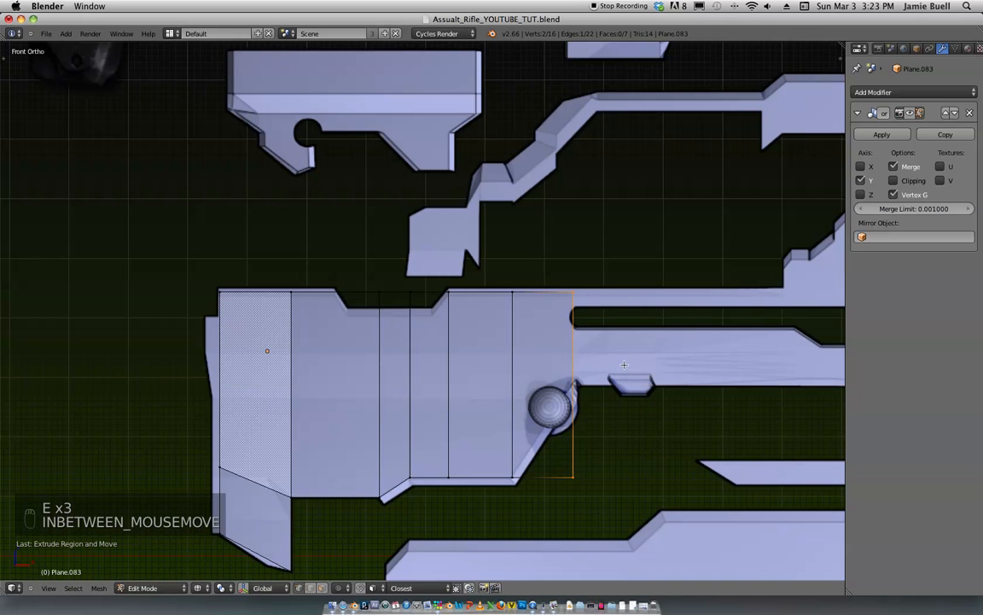
right_click(586, 483)
key(g)
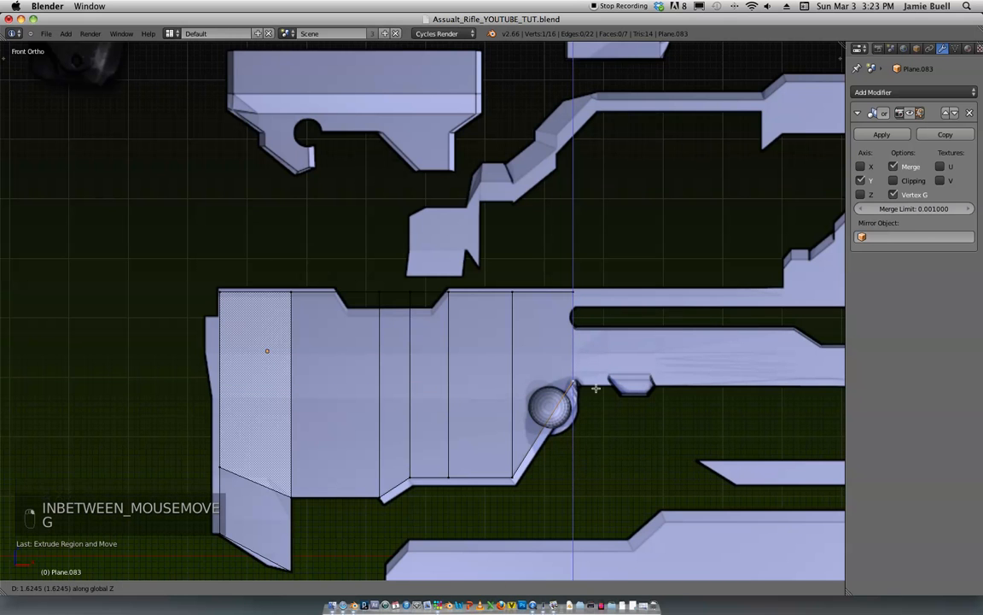
click(595, 356)
Step: Add a horizontal loop cut that meets the front edge level with the upper side of the long slot
shift+middle_drag(624, 320, 293, 368)
shift+right_click(356, 430)
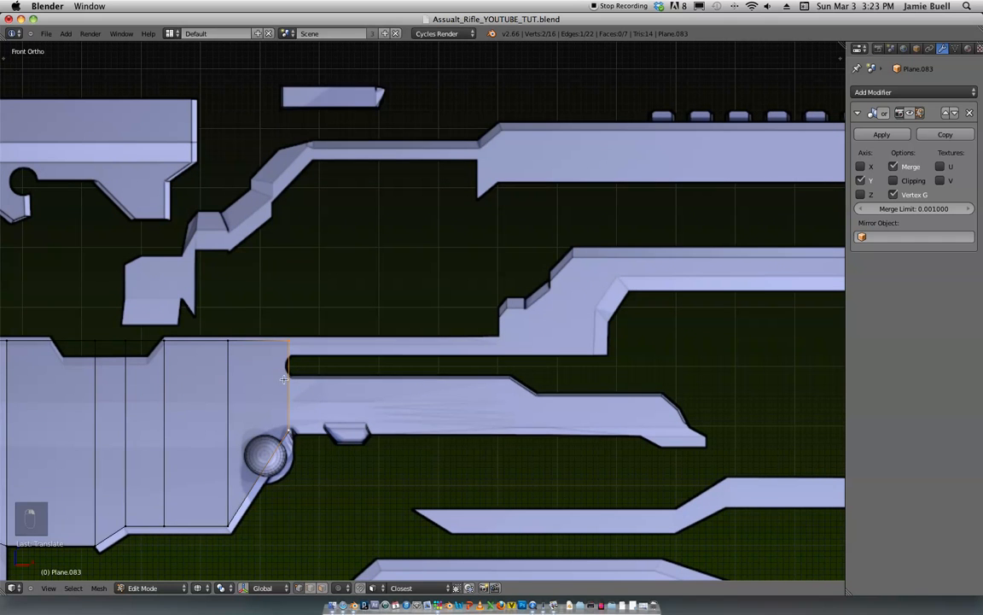
key(ctrl+r)
click(285, 389)
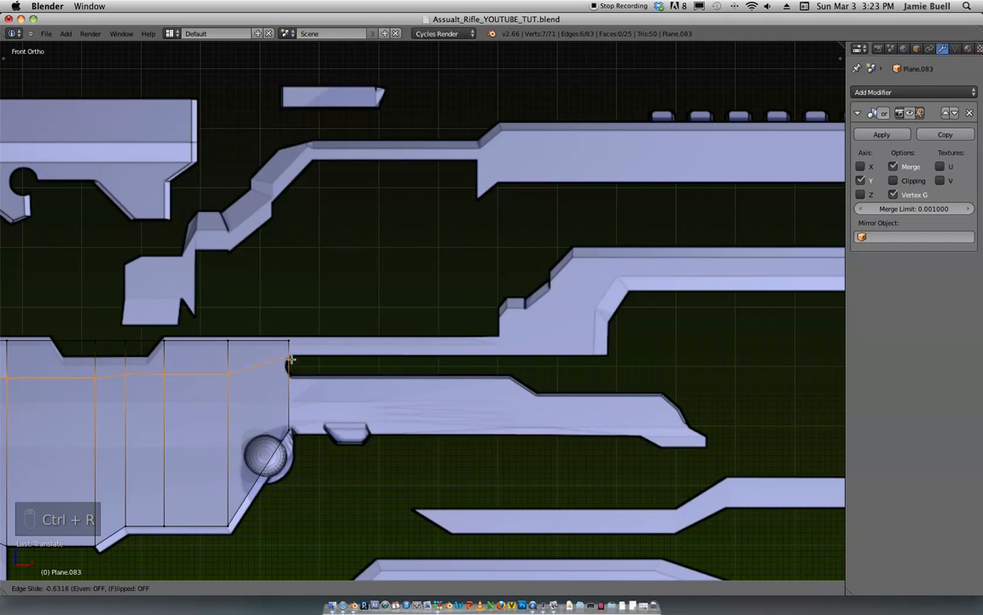
click(325, 352)
Step: Extrude the short edge above the slot forward along X to cover the upper rail, ending beneath the raised block's front face
right_click(291, 343)
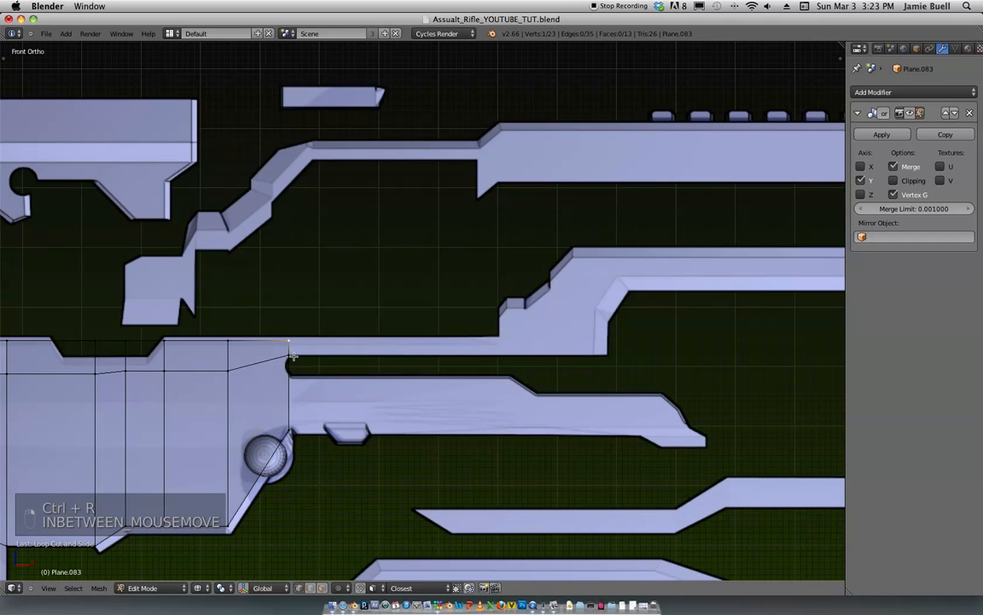
shift+right_click(292, 356)
shift+middle_drag(349, 334, 367, 329)
ctrl+middle_drag(367, 329, 358, 354)
key(e)
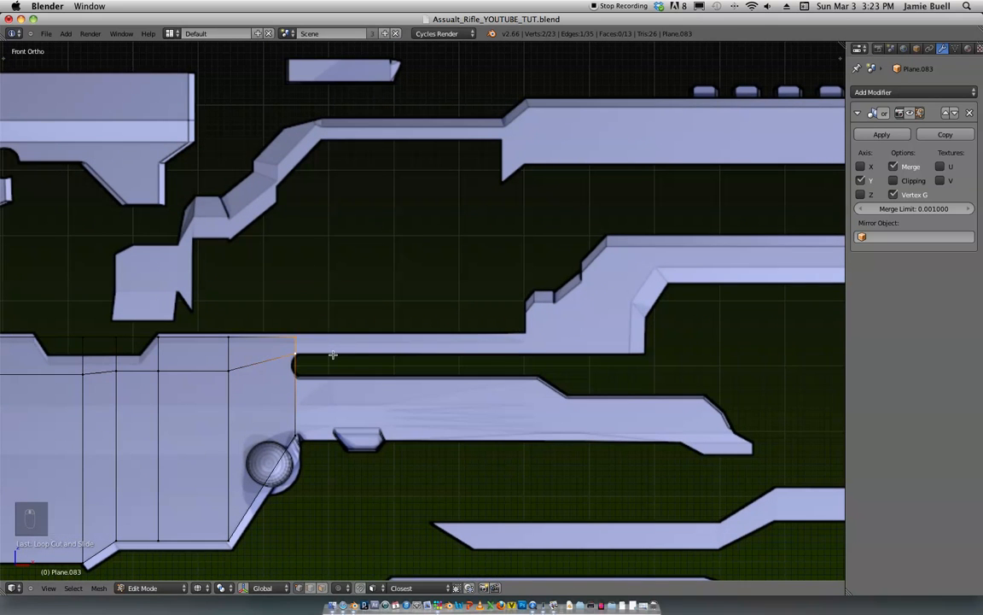
click(669, 340)
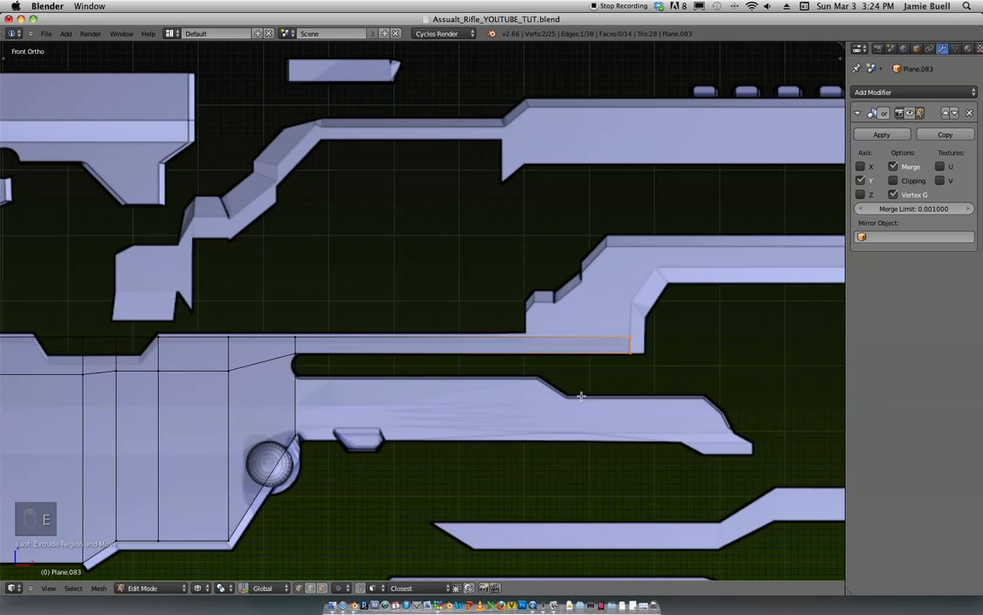
Step: Add a second horizontal loop cut that meets the front edge level with the lower side of the slot
key(ctrl+r)
click(293, 390)
click(304, 374)
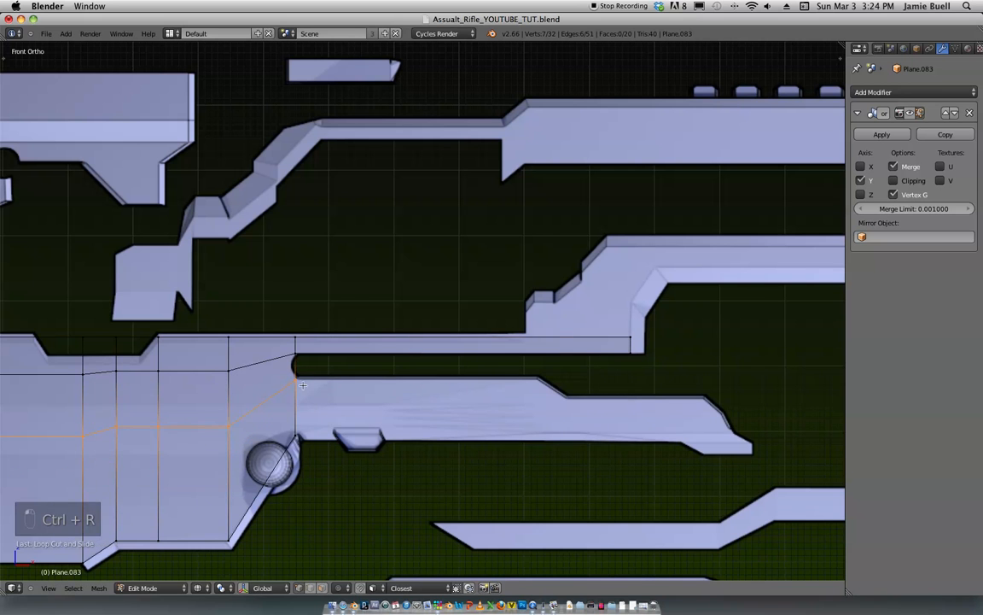
Step: Extrude the front edge below the slot along X in four segments, following the lower arm's corners to its tip
right_click(303, 377)
shift+right_click(302, 436)
key(e)
middle_click(350, 420)
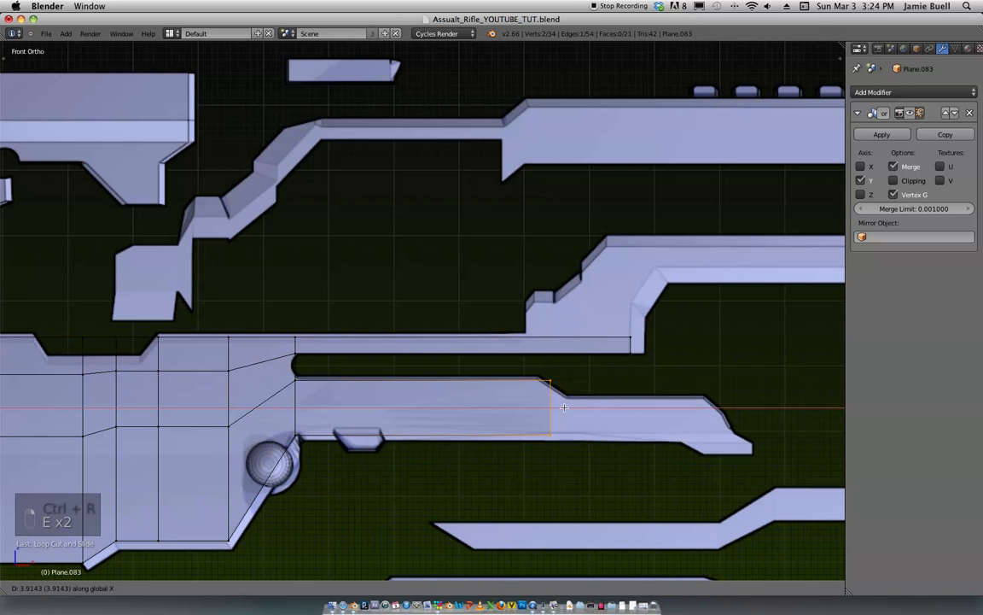
click(555, 408)
key(e)
click(588, 409)
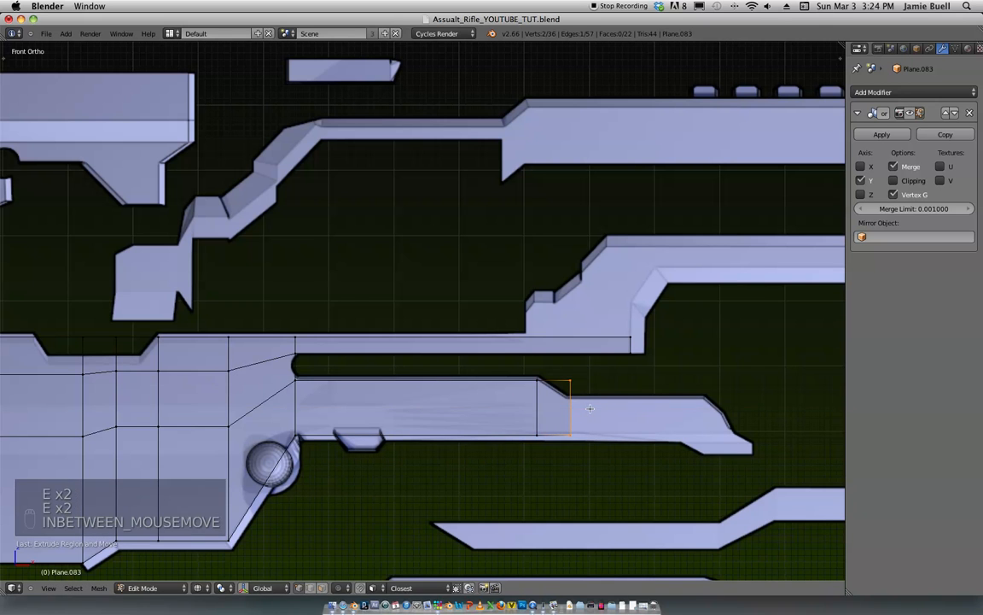
key(e)
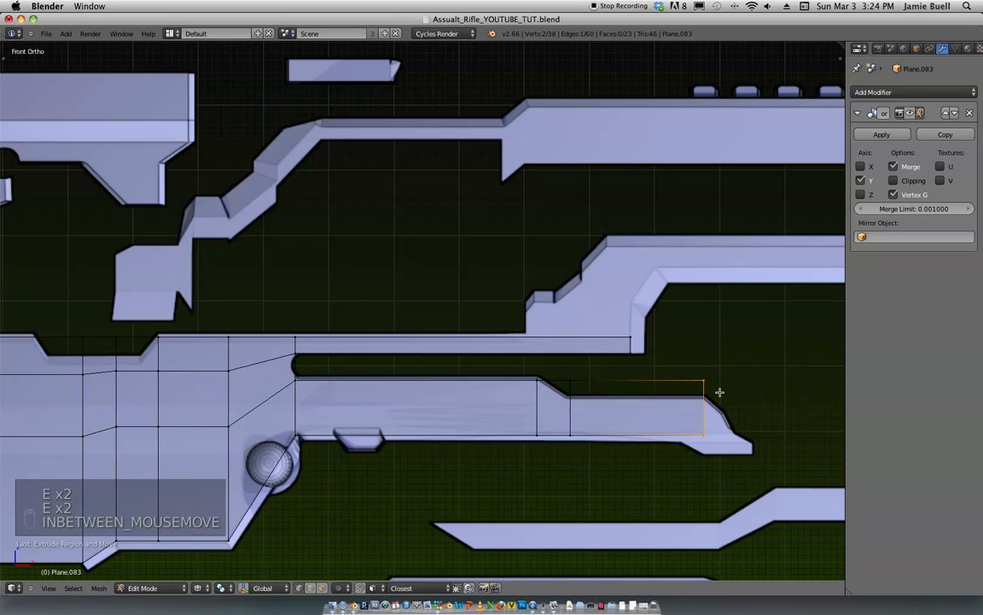
click(761, 394)
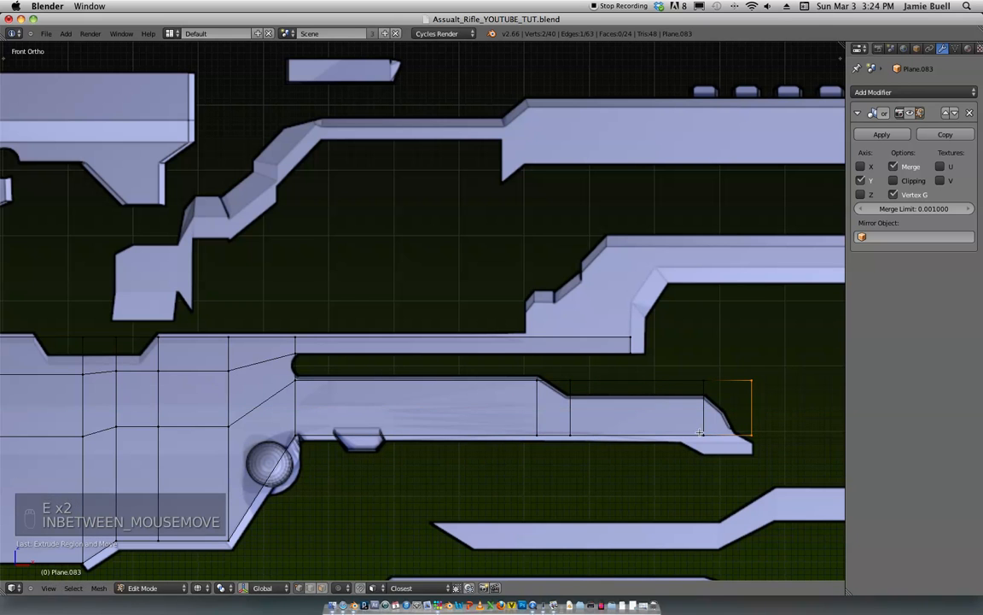
Step: Add a vertical loop cut near the lower arm's front end and lower the tip's two bottom vertices about 0.26 units along Z
key(ctrl+r)
click(677, 391)
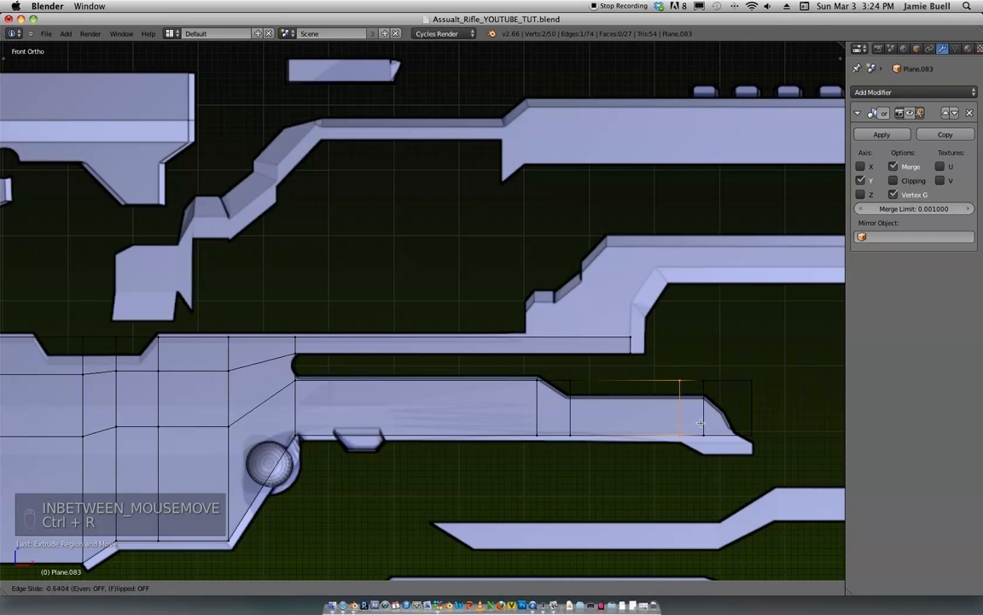
click(678, 391)
key(a)
key(b)
drag(781, 444, 693, 427)
key(g)
key(z)
click(724, 446)
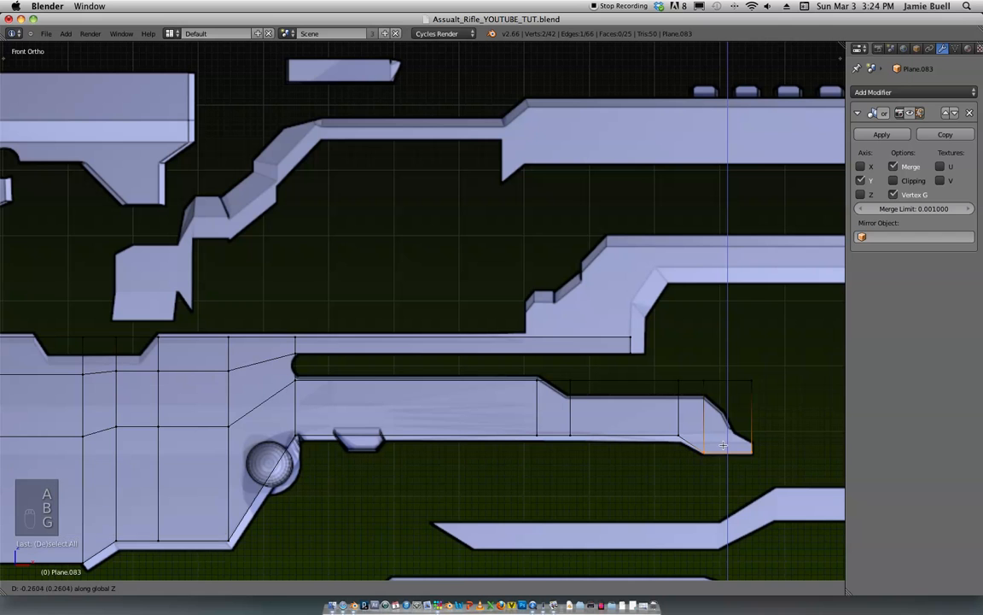
key(a)
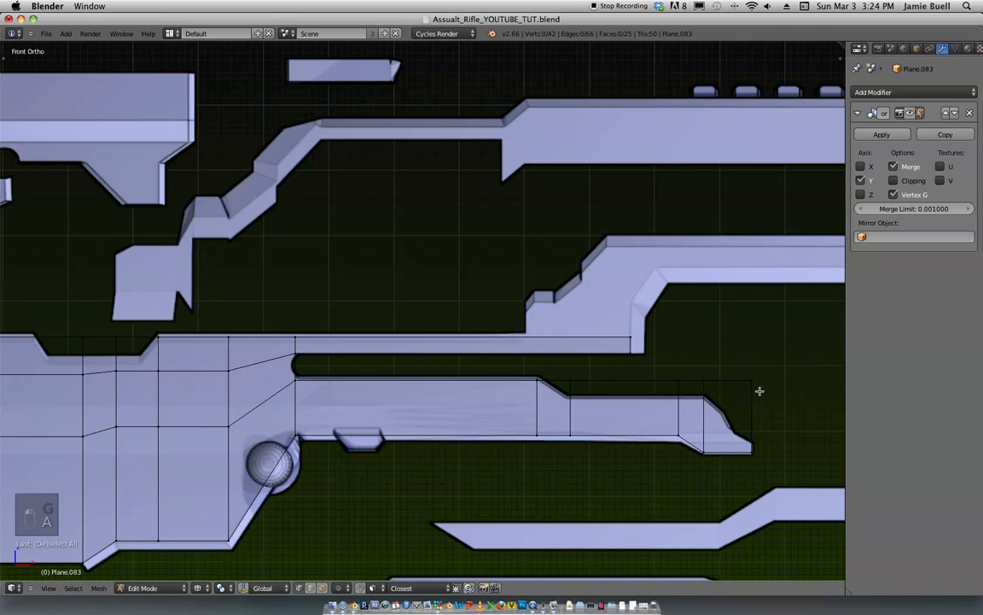
key(space)
key(Escape)
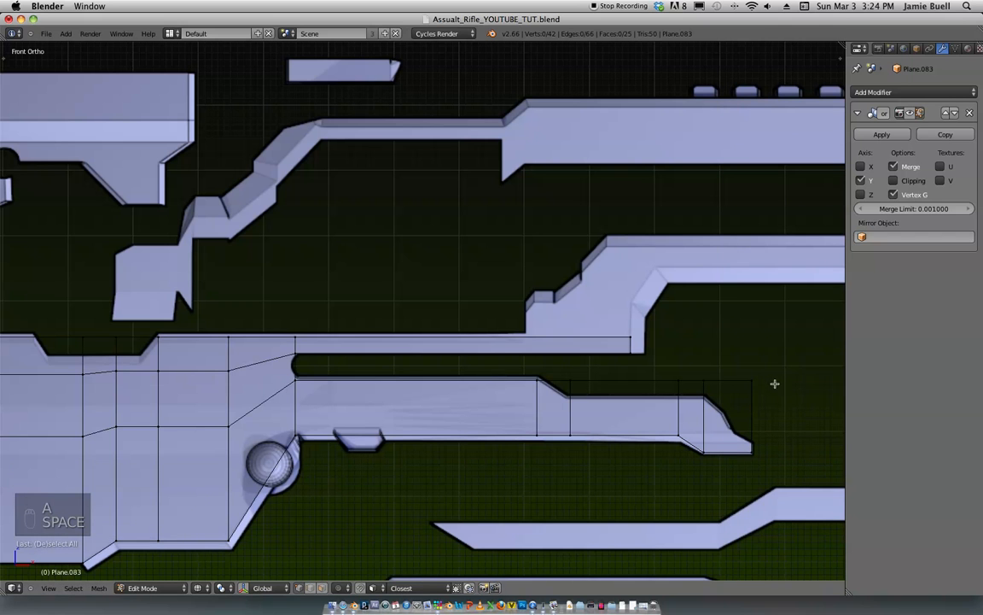
Step: Lower the upper front vertex of the lower arm along Z to the top of the pointed tip
key(b)
drag(775, 398, 741, 367)
key(g)
key(z)
click(767, 434)
Step: Lower the three top vertices along the lower arm's stepped-down front section about 0.28 units along Z
key(a)
key(b)
drag(727, 389, 668, 367)
key(b)
drag(599, 387, 559, 358)
key(g)
key(z)
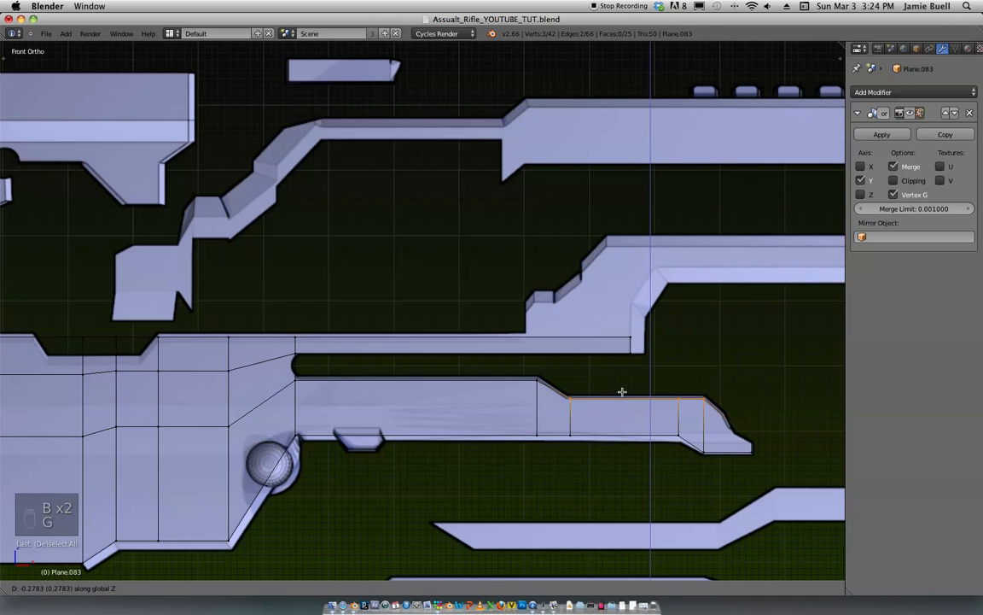
click(622, 391)
key(z)
key(z)
Step: Add a vertical loop cut through the lower arm's tip segment and move its top vertex onto the bend in the outline
shift+middle_drag(598, 357, 561, 350)
key(ctrl+r)
click(638, 435)
click(629, 433)
key(g)
click(672, 435)
key(z)
key(z)
Step: Add another vertical loop cut behind the tip's bend and raise its top vertex along Z to follow the rounded outline
key(ctrl+r)
click(624, 409)
click(627, 409)
key(g)
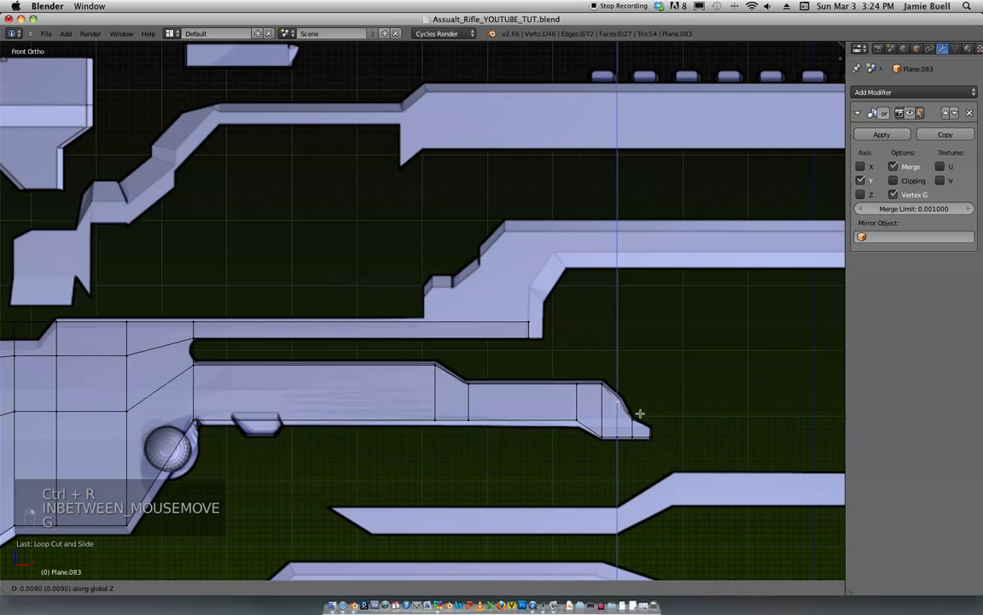
click(638, 403)
Step: Toggle between wireframe and solid shading to check the traced lower arm against the cut-out, leaving the viewport solid
key(z)
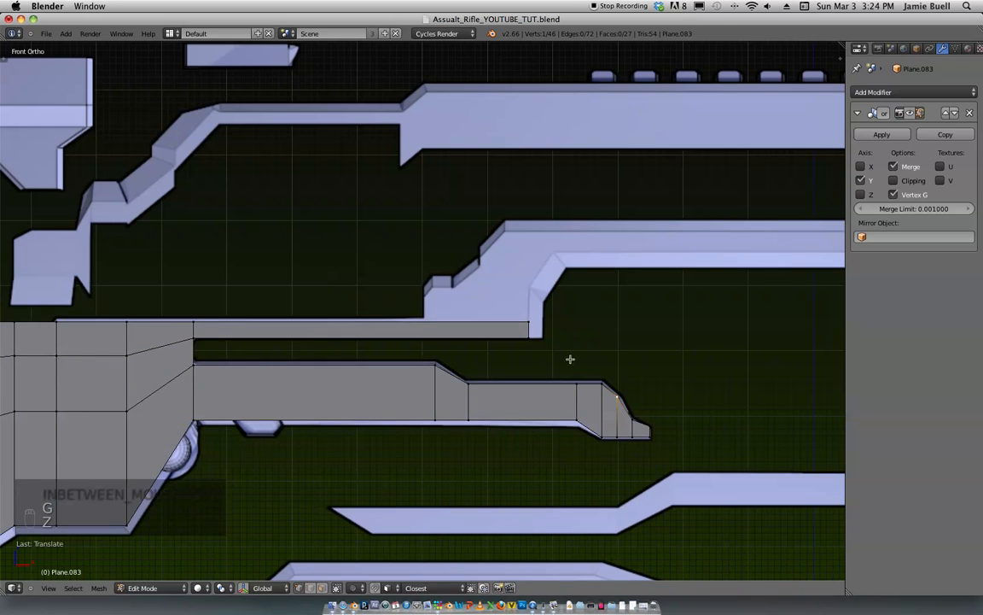
key(z)
key(z)
key(z)
key(z)
key(z)
scroll(555, 303, up, 1)
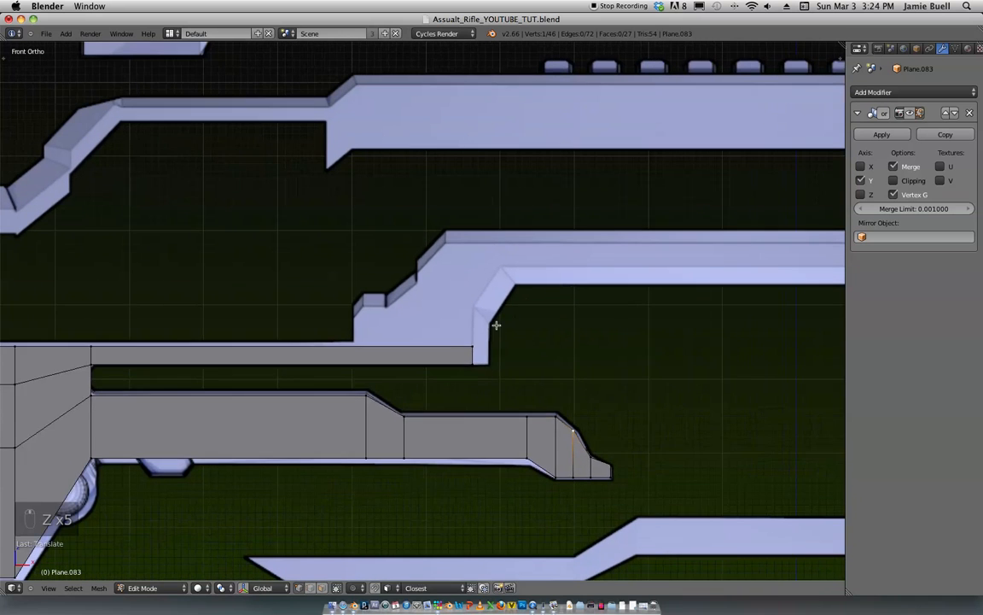
key(z)
Step: Add a vertical loop cut across the upper rail where the raised block's rear face begins
key(ctrl+r)
click(368, 354)
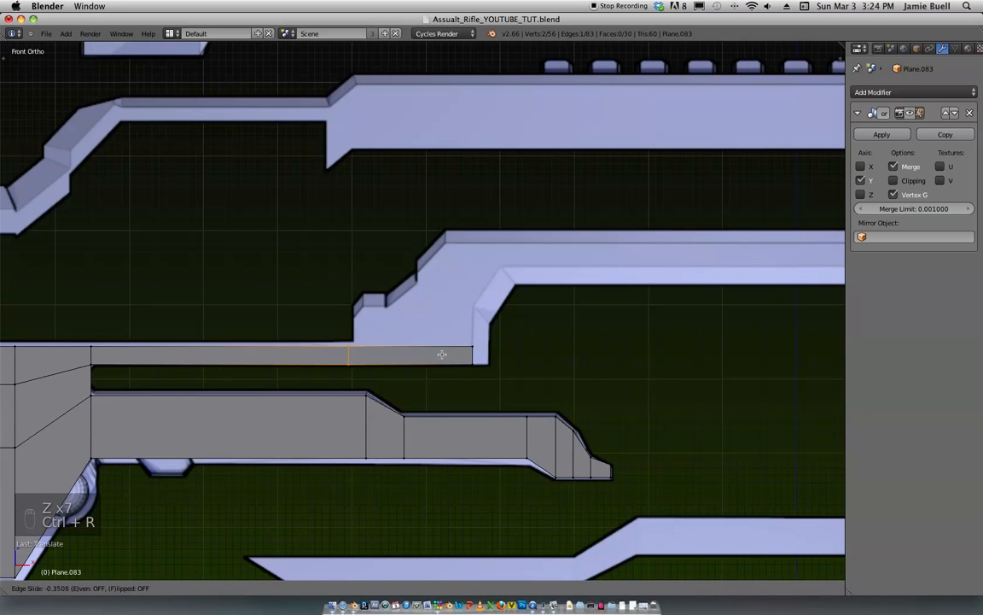
click(445, 348)
Step: Extrude the top edge of the upper rail's front segment upward along Z to the start of the raised block's bevel
right_click(465, 350)
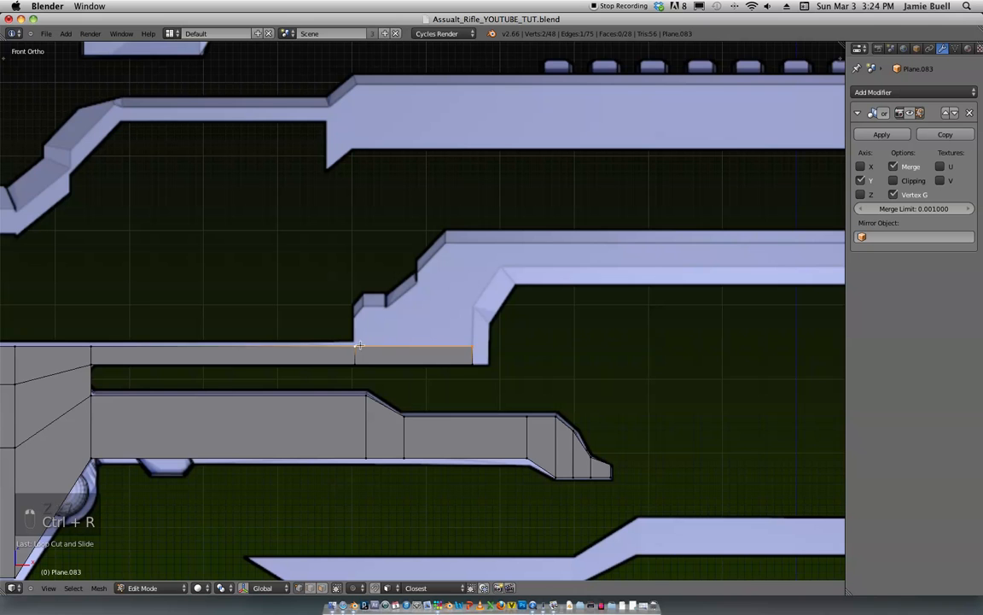
key(e)
key(z)
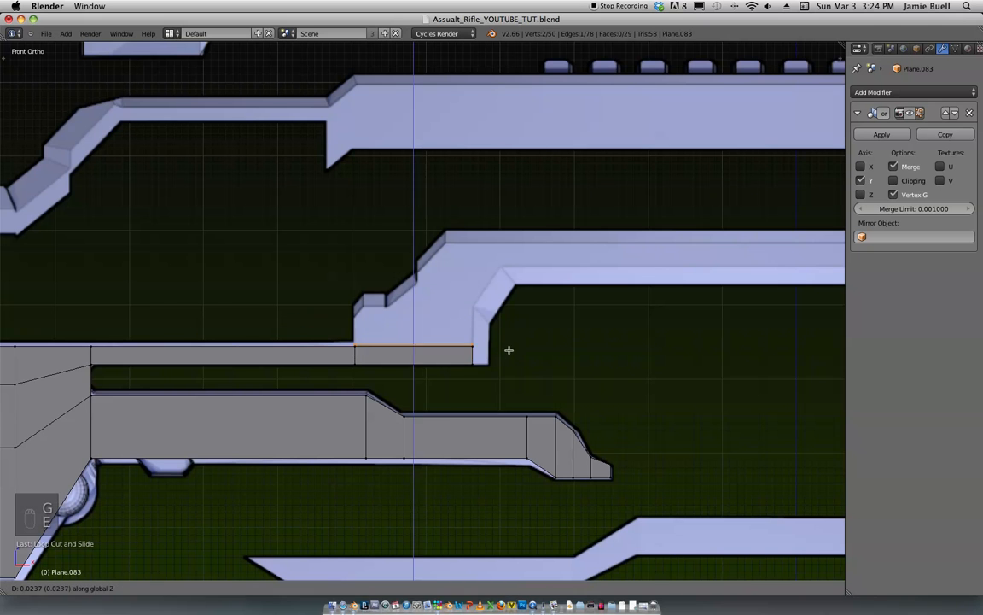
click(520, 342)
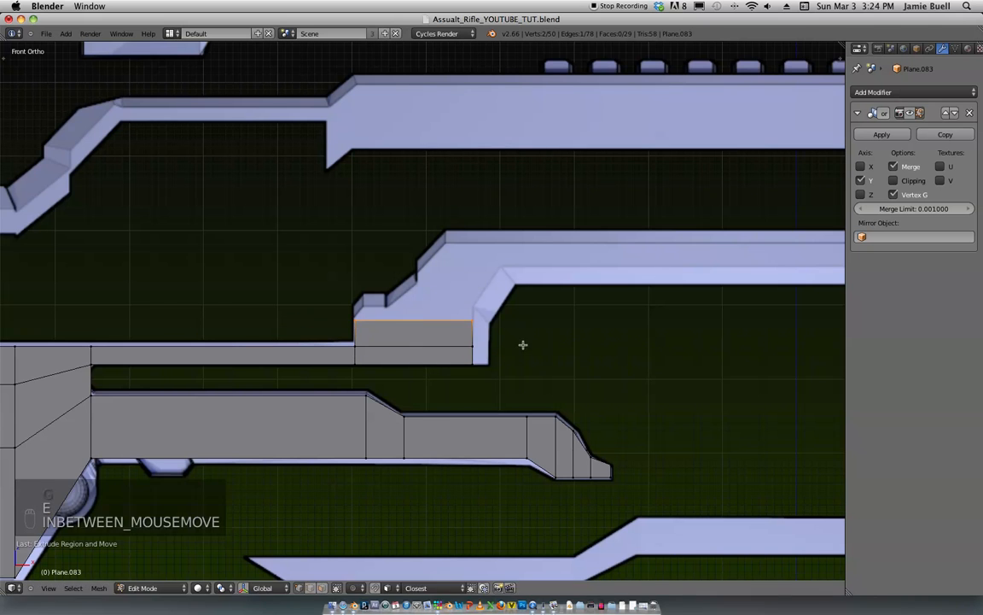
Step: Extrude the raised block's top edge upward to the base of the slope and shift its outer corner vertex onto the bevel
key(e)
click(519, 331)
key(g)
click(417, 330)
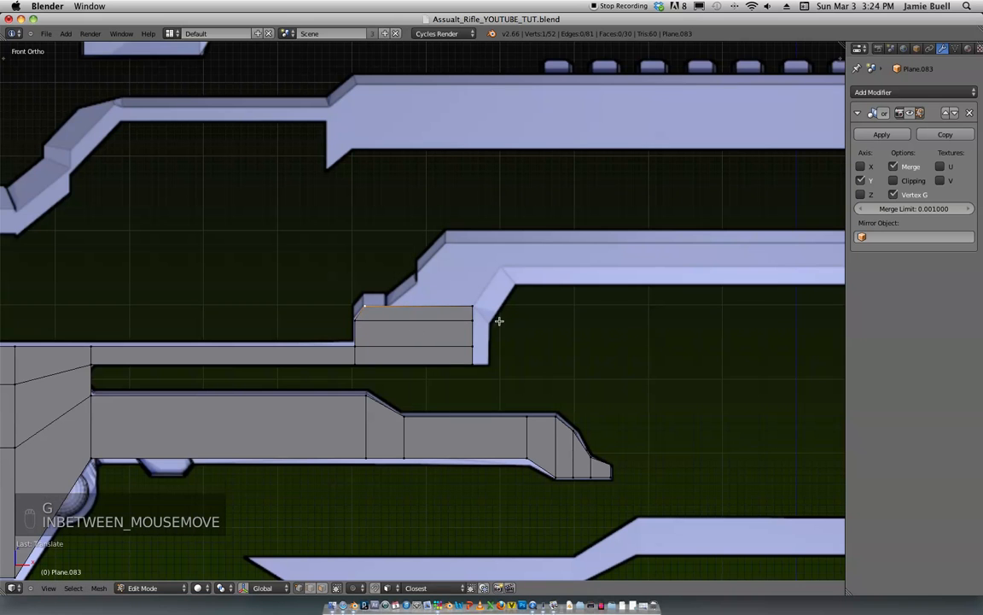
Step: Switch to wireframe shading and add a vertical loop cut through the raised block below the foot of the slope
key(z)
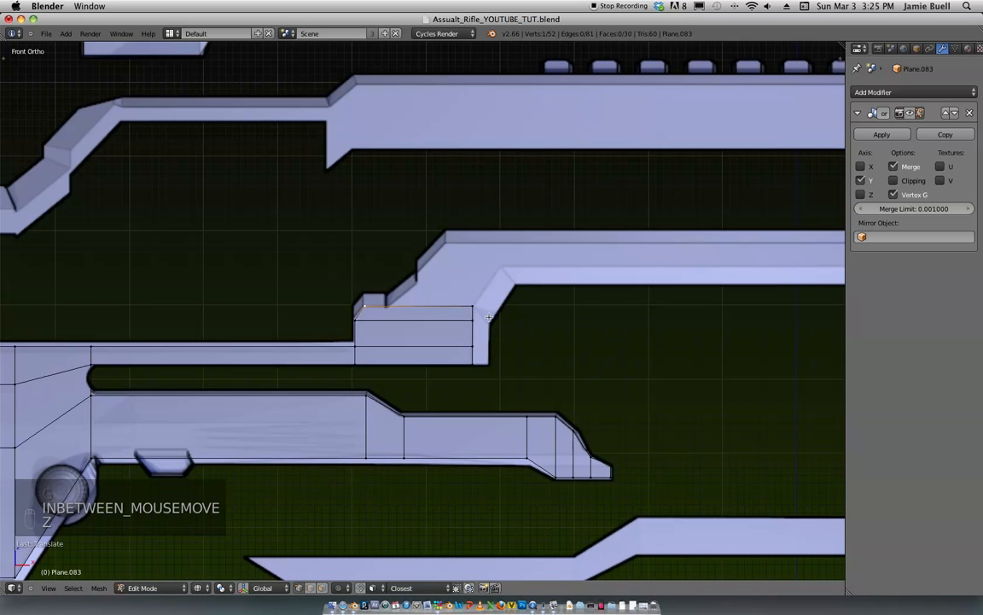
key(ctrl+r)
click(406, 331)
click(377, 332)
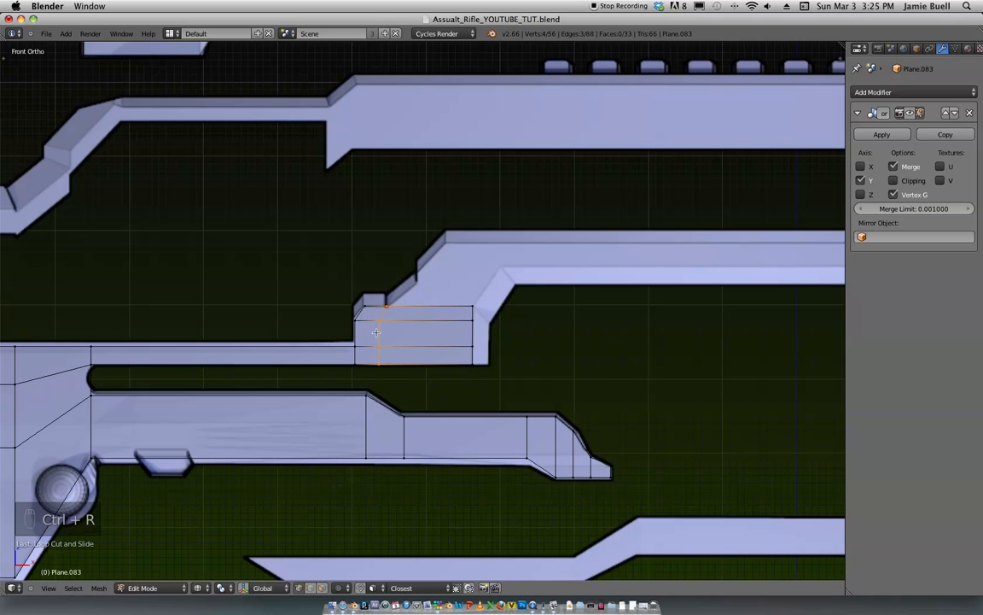
Step: Extrude the block's longer top edge diagonally up the slope and align its two end vertices with the upper bevel corners along X
key(b)
drag(380, 277, 472, 316)
key(e)
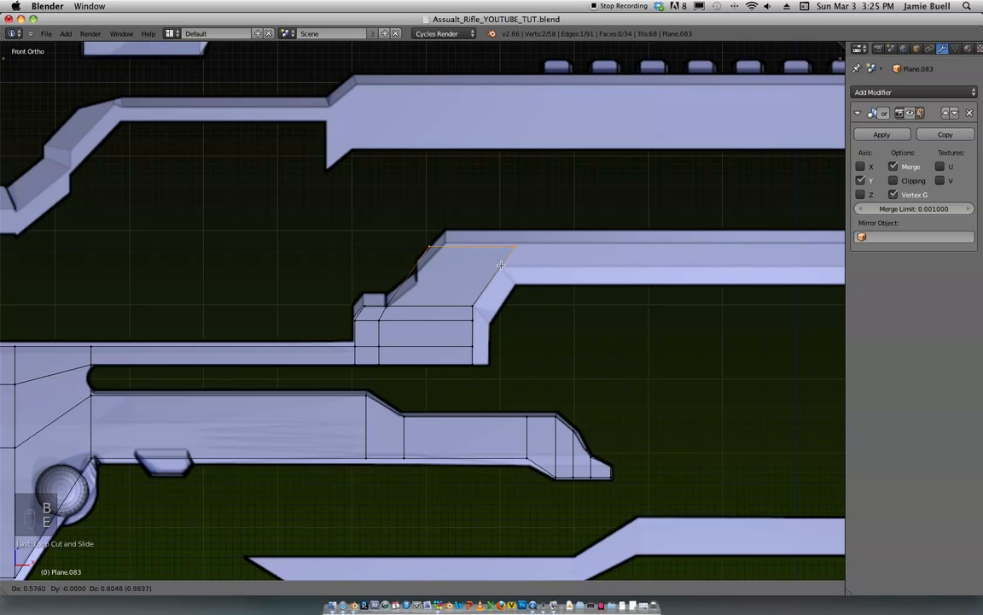
click(509, 259)
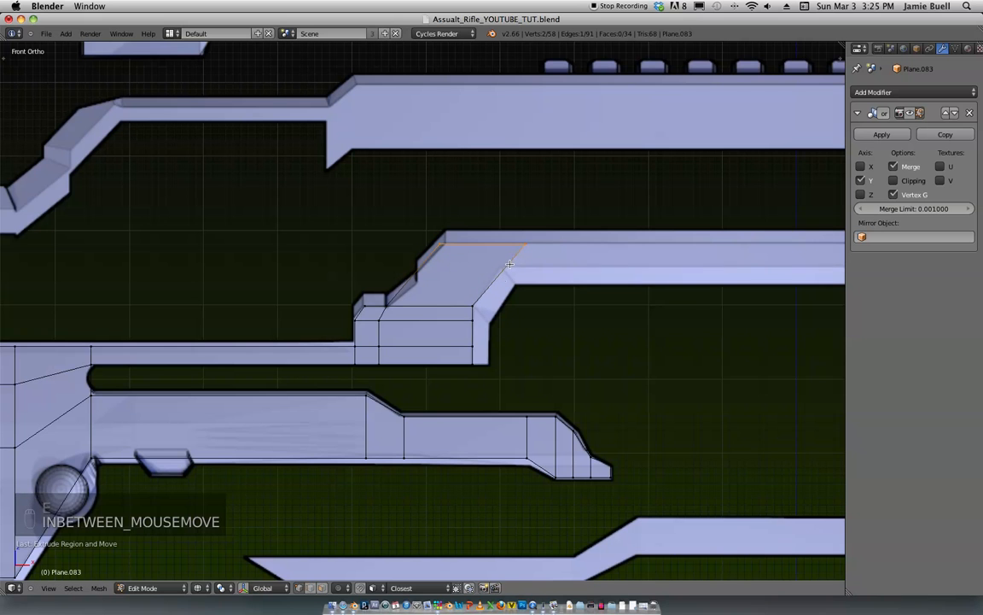
key(g)
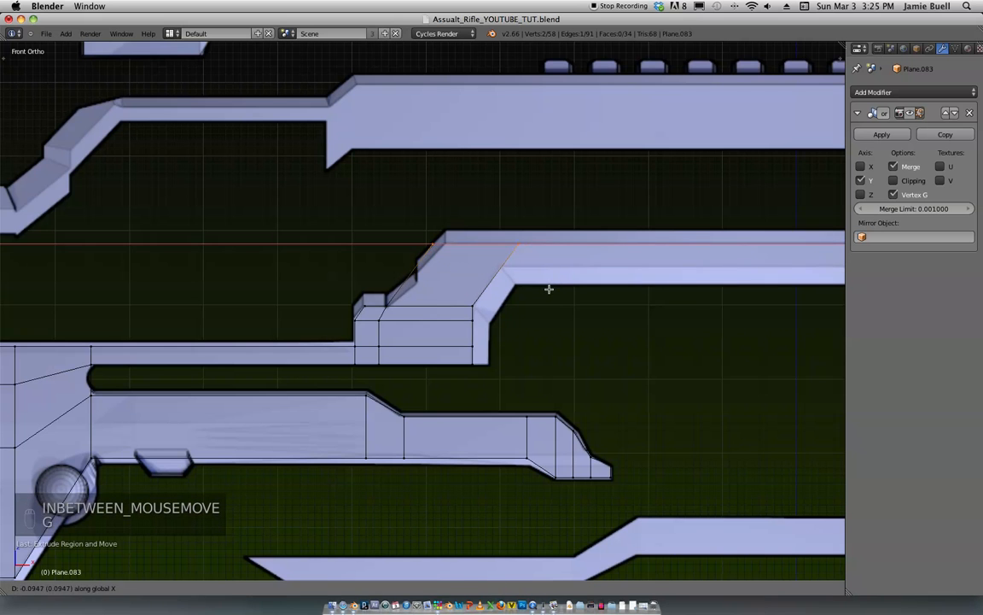
click(435, 246)
key(g)
click(465, 294)
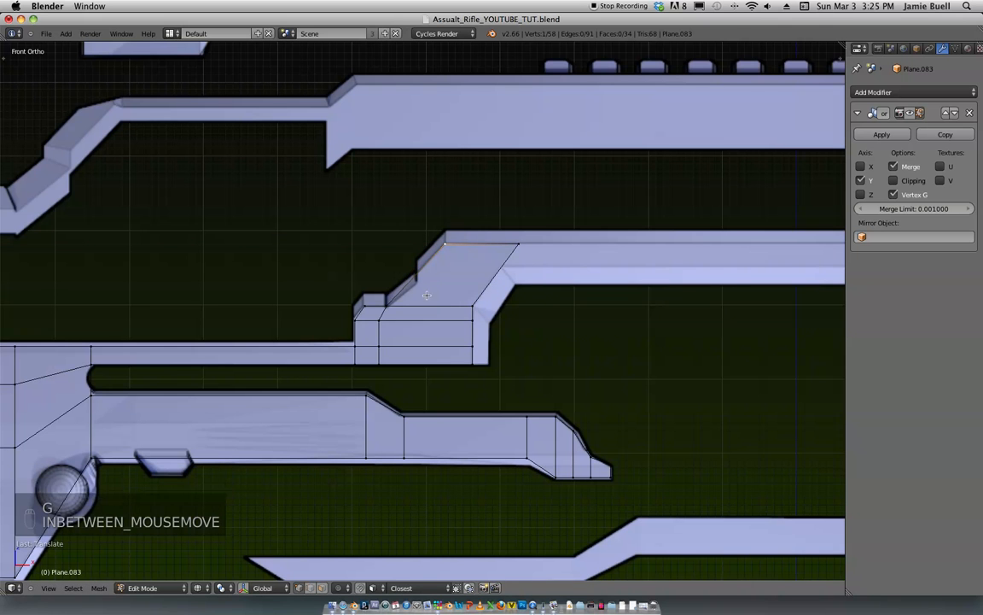
Step: Add a horizontal loop cut across the sloped section, move its outer vertex along X, and slide the cut up to the notch's upper corner
key(ctrl+r)
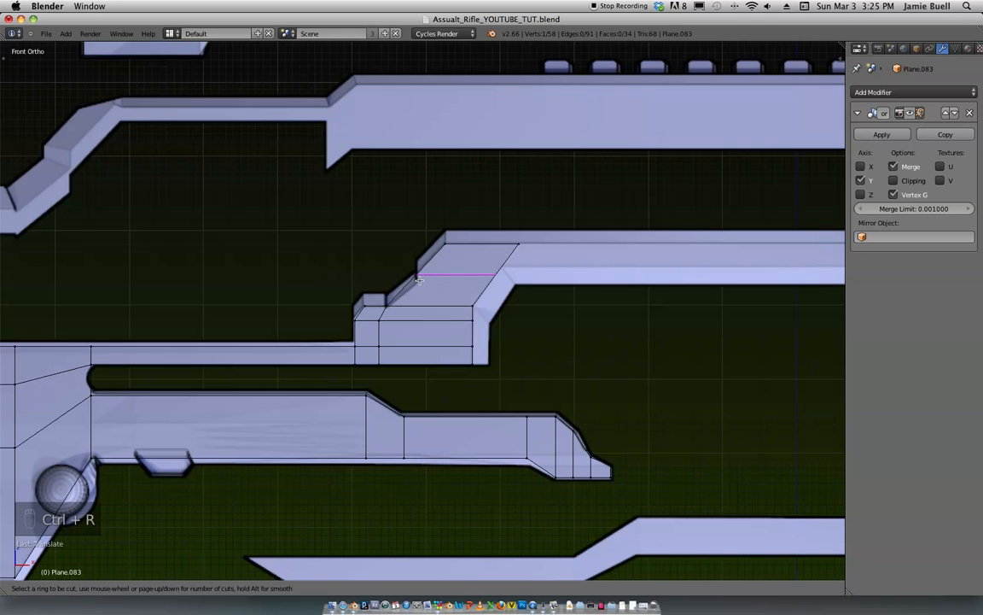
click(428, 279)
click(438, 297)
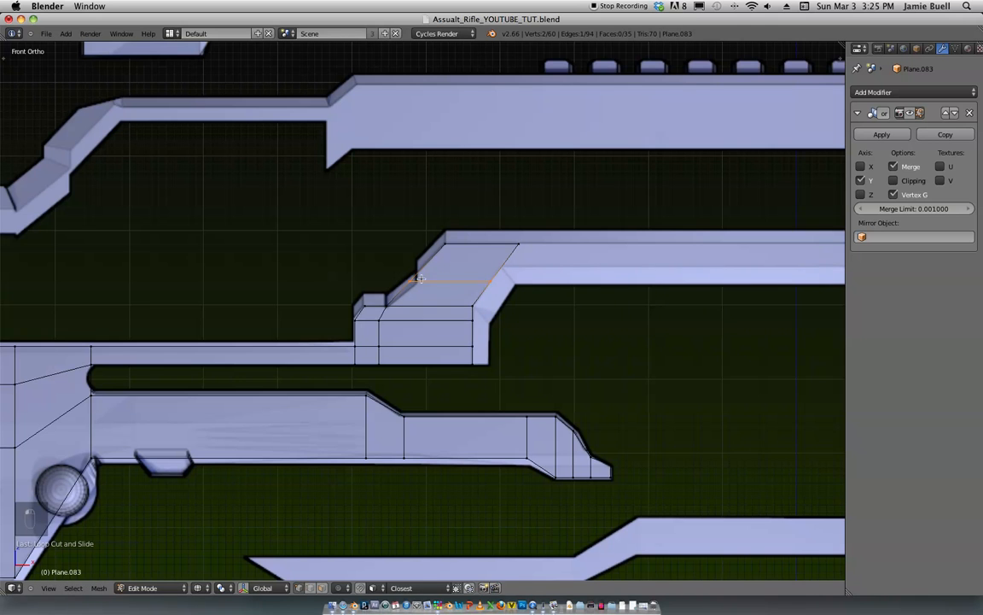
key(g)
key(x)
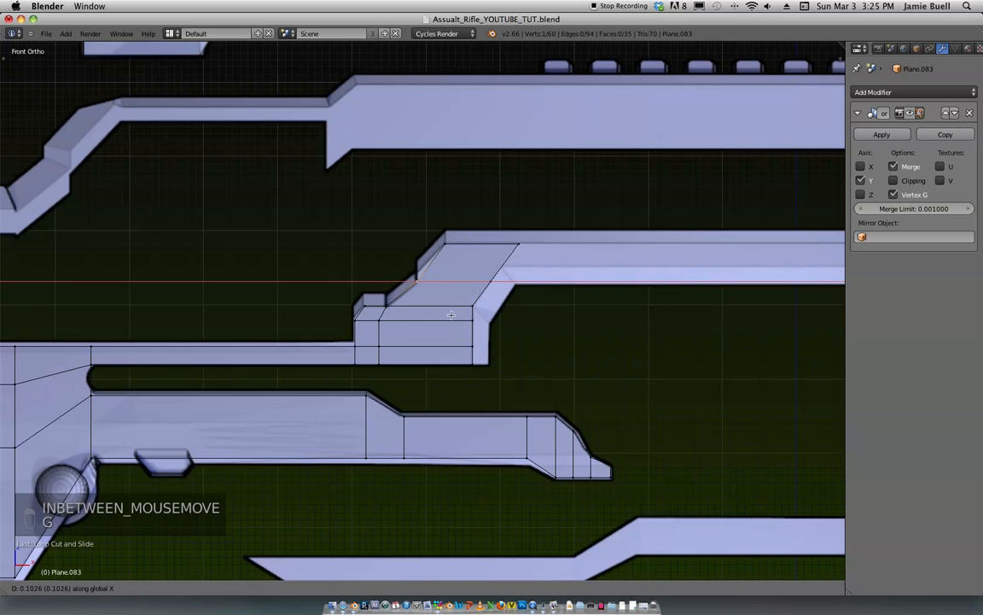
click(451, 315)
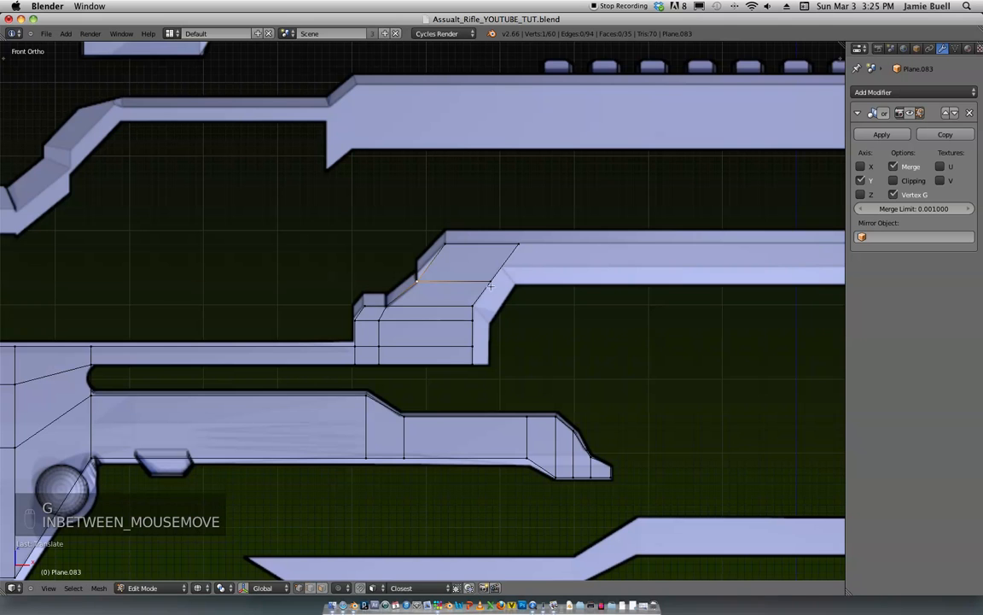
key(g)
key(g)
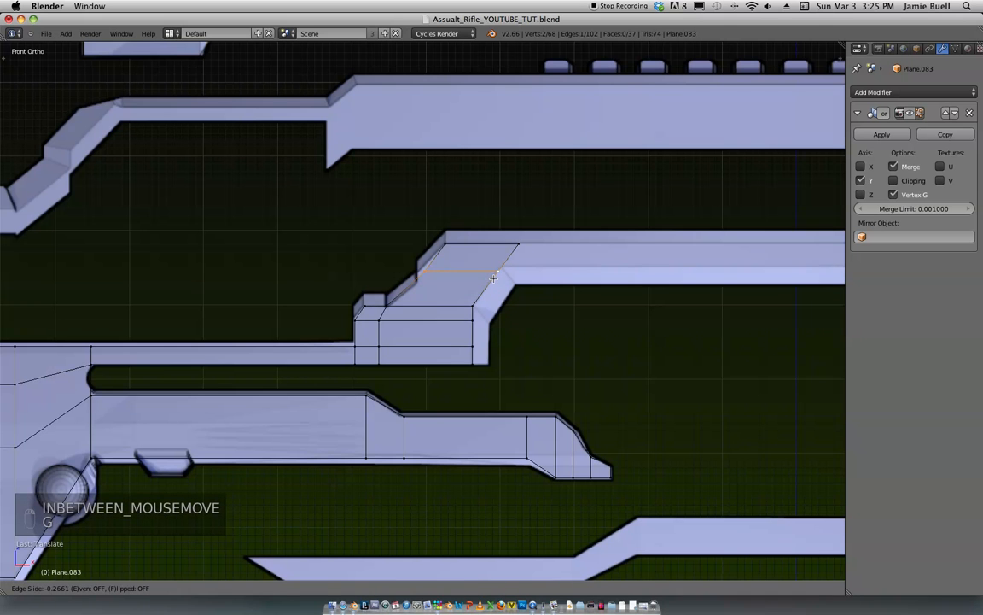
click(434, 285)
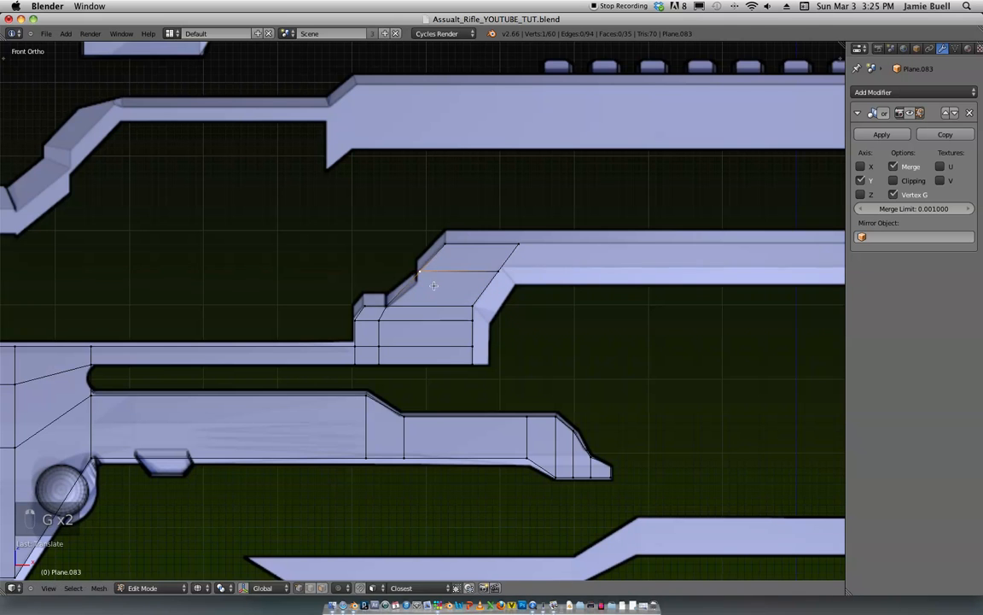
Step: Add a second horizontal loop cut at the notch's lower corner and align the outer vertices of both cuts to the notch along X
key(ctrl+r)
click(411, 286)
click(433, 288)
key(g)
key(x)
click(433, 282)
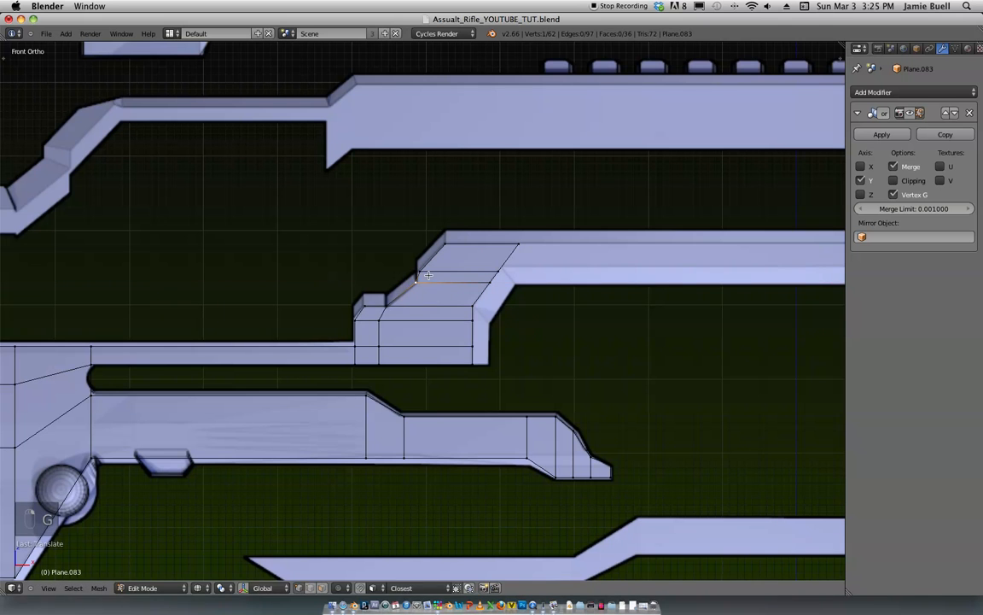
key(g)
key(g)
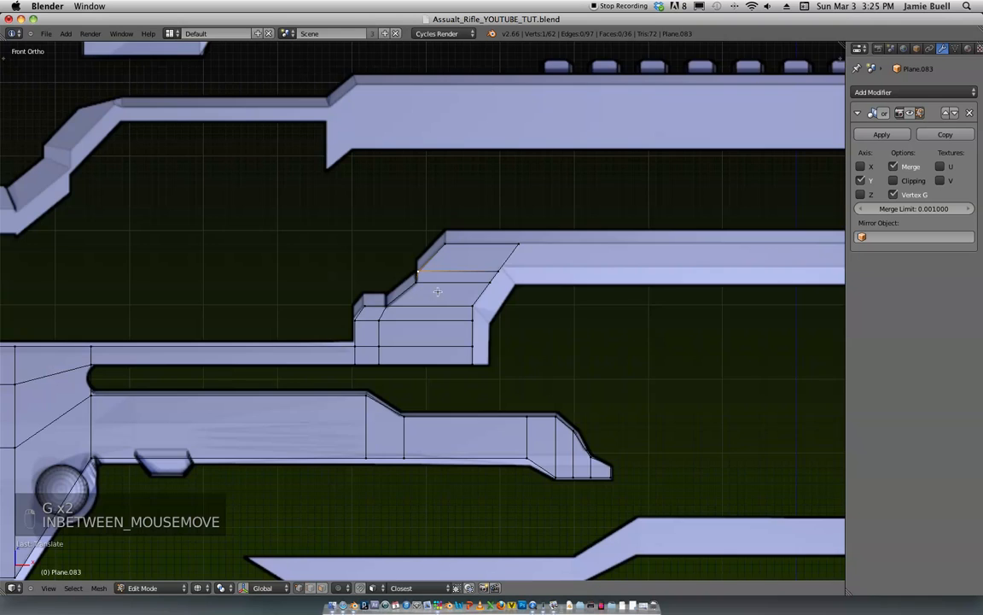
Step: Add another horizontal loop cut in the upper part of the sloped section, level with the long rail's lower bevel line
scroll(433, 305, up, 3)
shift+middle_drag(442, 292, 480, 289)
mouse_move(480, 289)
ctrl+middle_down()
mouse_move(478, 264)
mouse_move(545, 216)
mouse_move(402, 242)
mouse_move(334, 307)
mouse_move(397, 299)
ctrl+middle_up()
right_click(408, 284)
right_click(370, 278)
scroll(437, 256, down, 2)
key(z)
key(z)
ctrl+middle_drag(399, 286, 405, 314)
key(ctrl+r)
click(347, 300)
click(346, 314)
Step: Extrude the inner edge above the new cut along X down the long rail, stopping just short of the step at its far end
right_click(368, 269)
shift+right_click(350, 300)
ctrl+middle_drag(359, 295, 595, 166)
shift+middle_drag(595, 167, 407, 221)
key(e)
key(x)
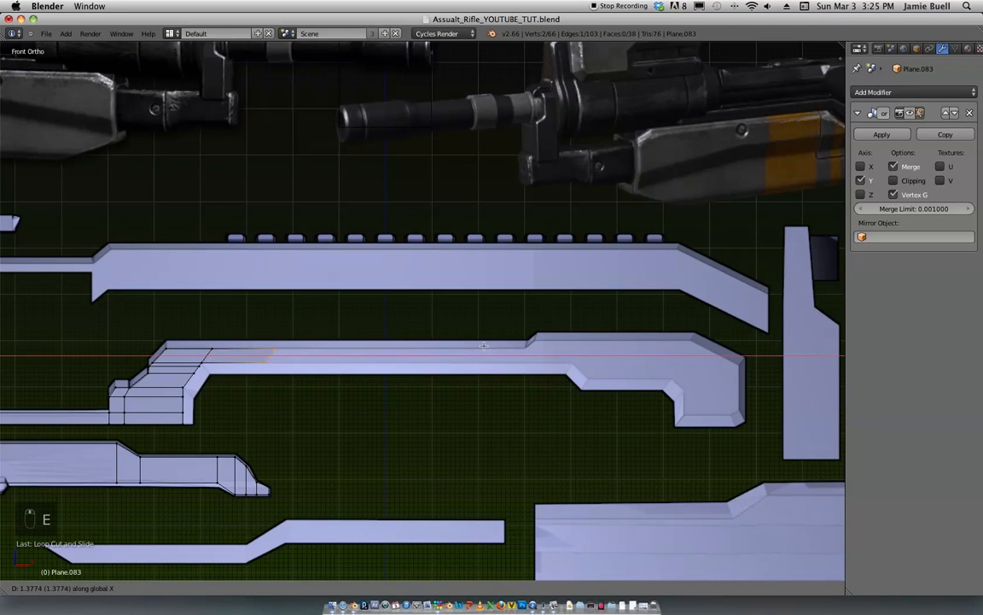
click(708, 340)
Step: Rotate the rail's end edge upright, scale it to the rail's flat face, and move it along X to the base of the step
ctrl+middle_drag(590, 341, 449, 337)
key(r)
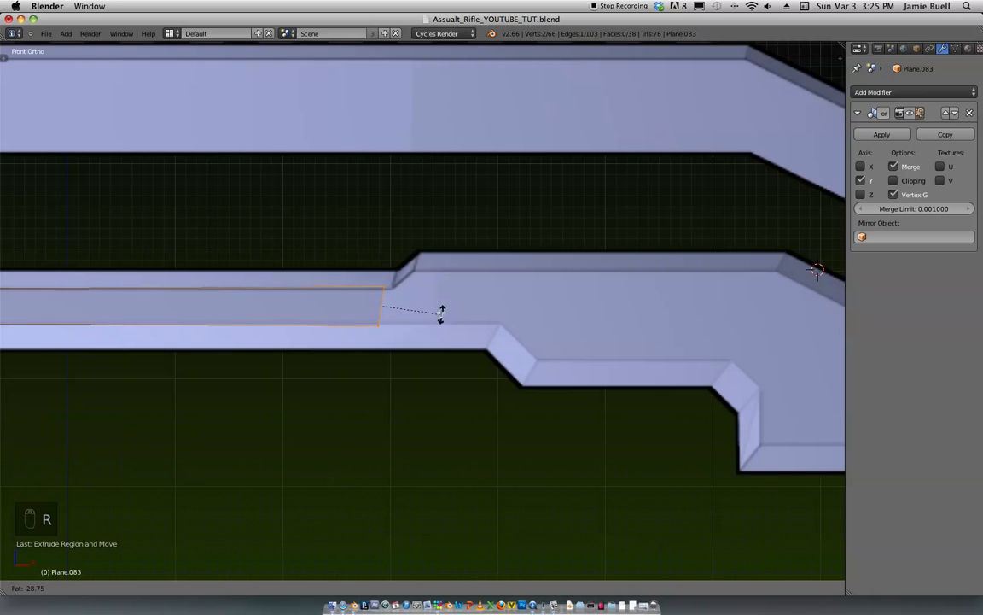
click(425, 293)
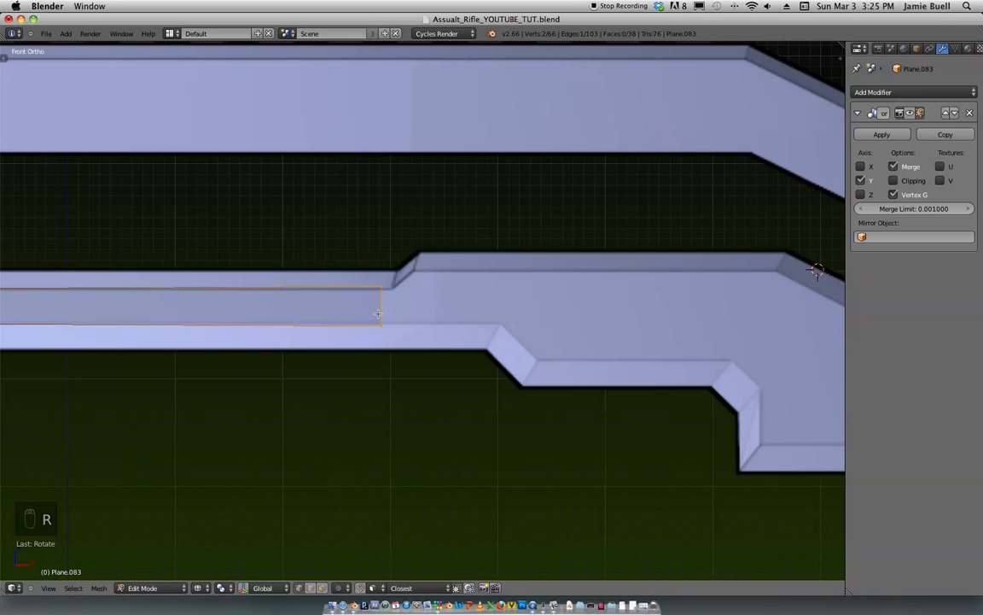
click(473, 329)
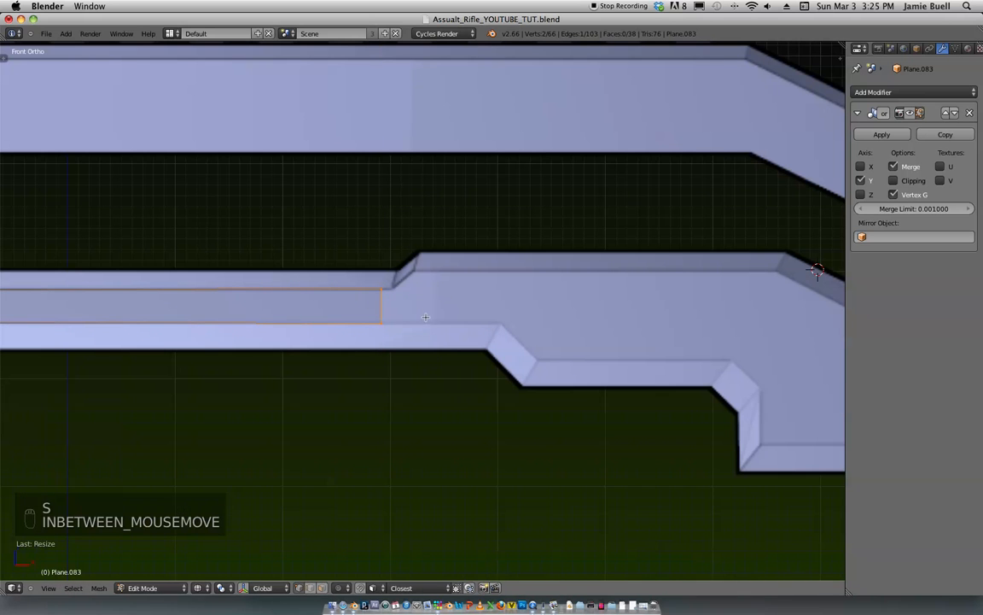
key(g)
click(440, 321)
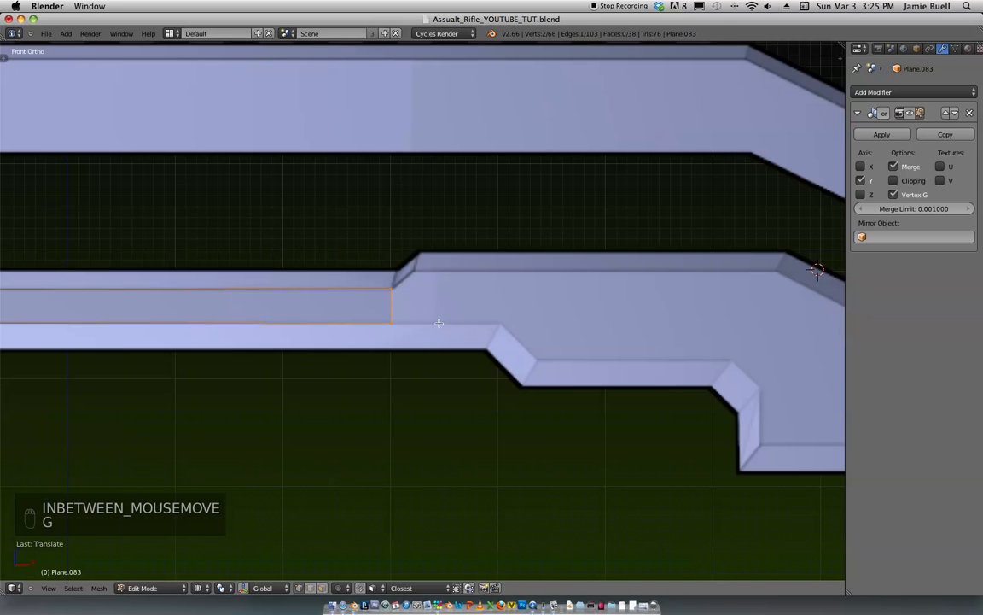
Step: Extrude the end edge along X in three segments: to the step's upper corner, the lower bevel's first bend, and its second bend
key(e)
key(x)
click(467, 320)
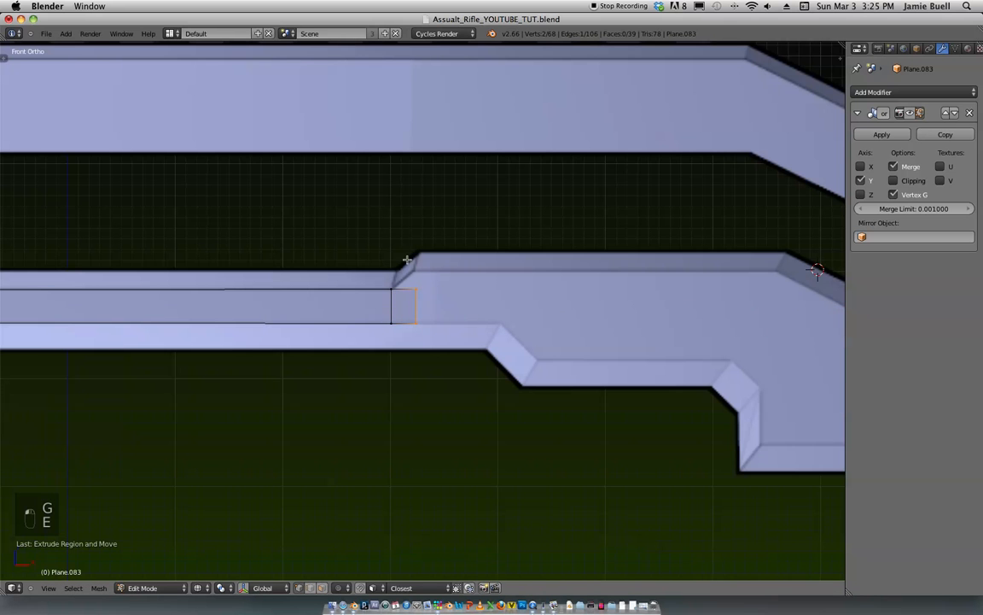
shift+middle_drag(486, 300, 389, 322)
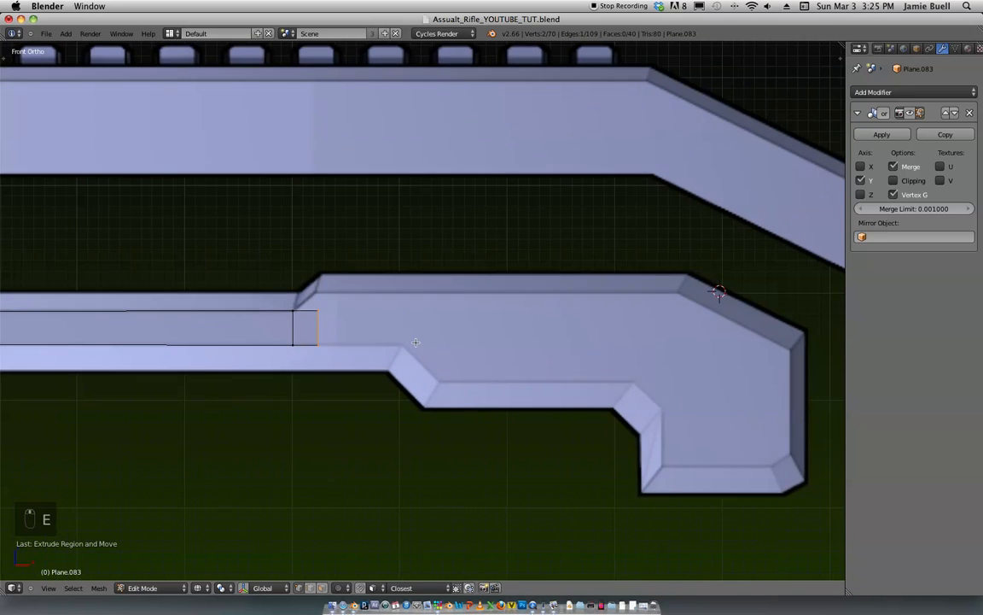
key(e)
key(x)
click(500, 336)
key(e)
key(x)
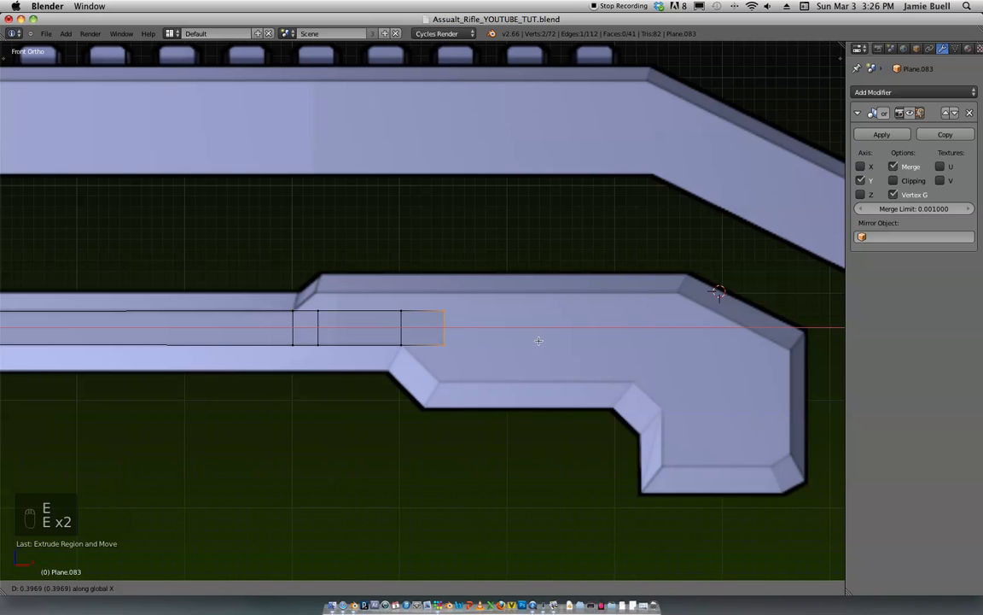
click(538, 341)
Step: Raise the new segments' top vertices to the upper bevel line and lower the last bottom vertex to the lower bevel's second bend
shift+middle_drag(539, 341, 482, 340)
right_click(222, 322)
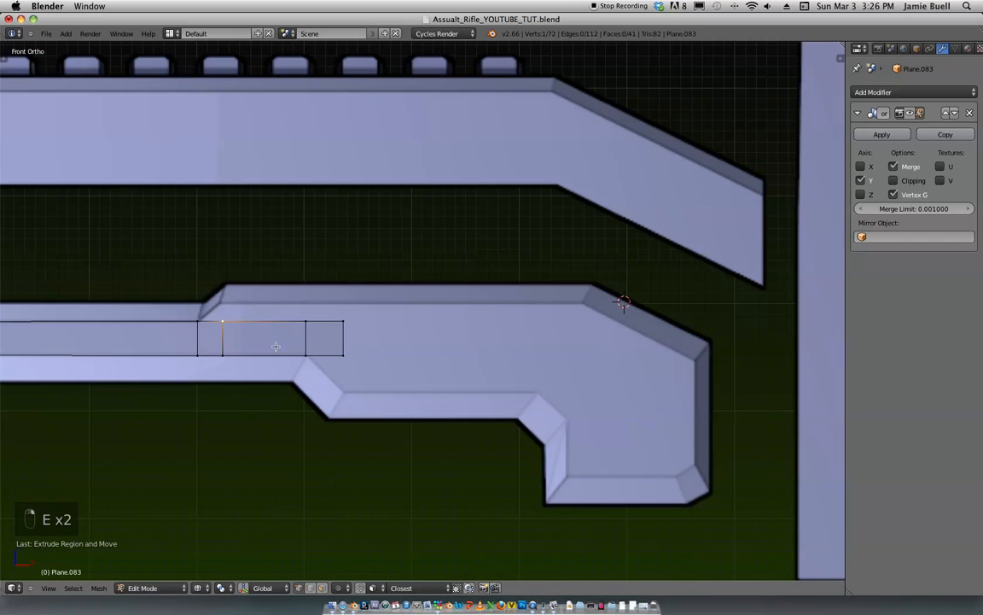
key(g)
click(308, 299)
right_click(348, 357)
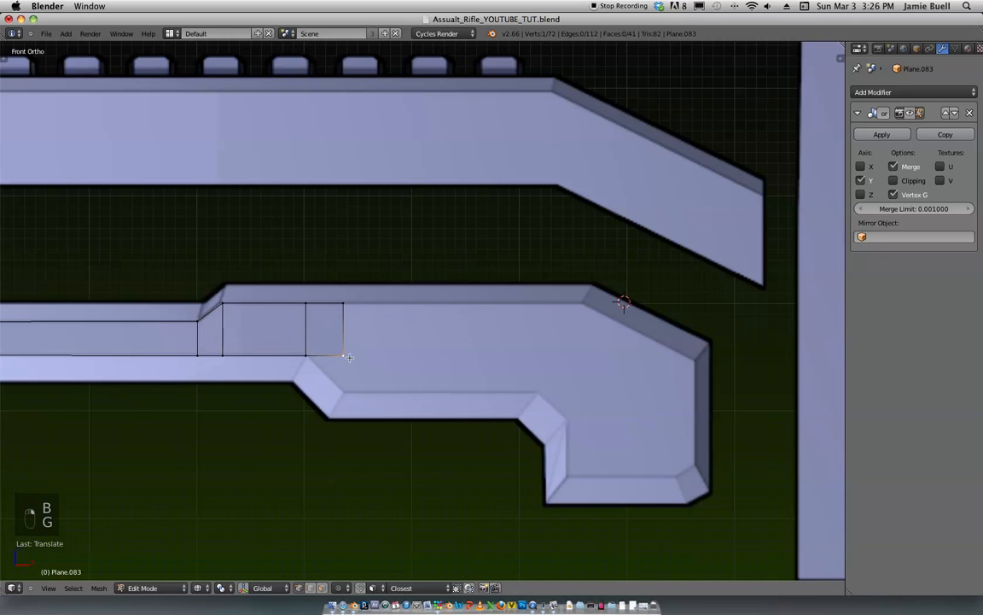
key(g)
key(g)
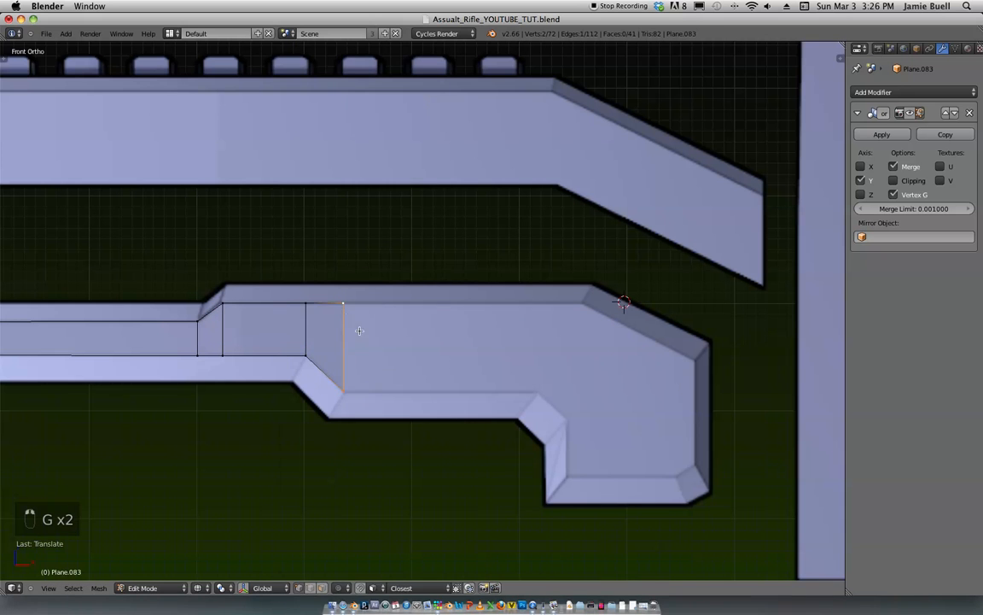
key(w)
click(377, 327)
key(super+z)
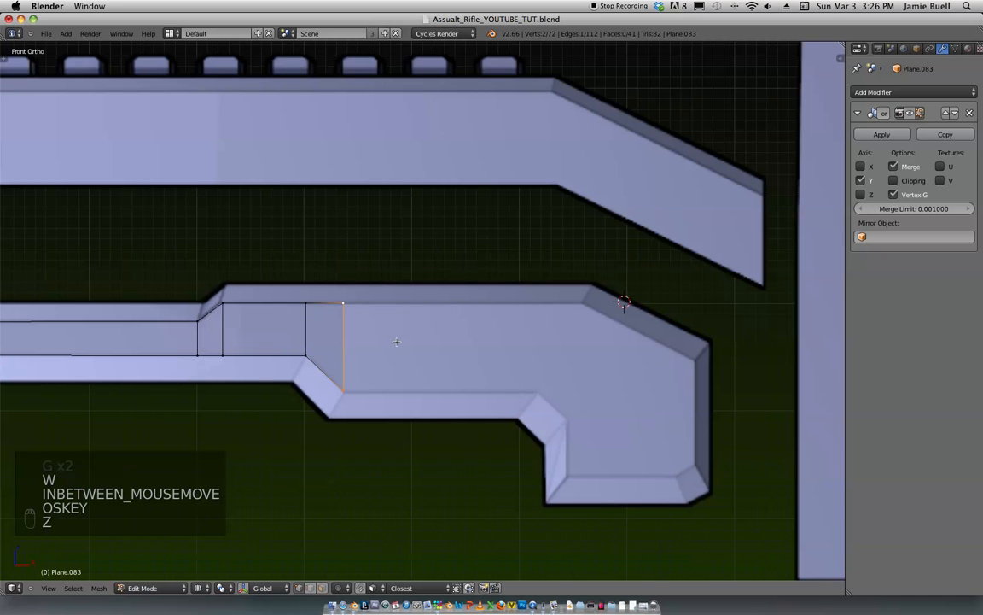
Step: Extrude the end edge across the wide end section to the bend where the lower bevel turns down
key(e)
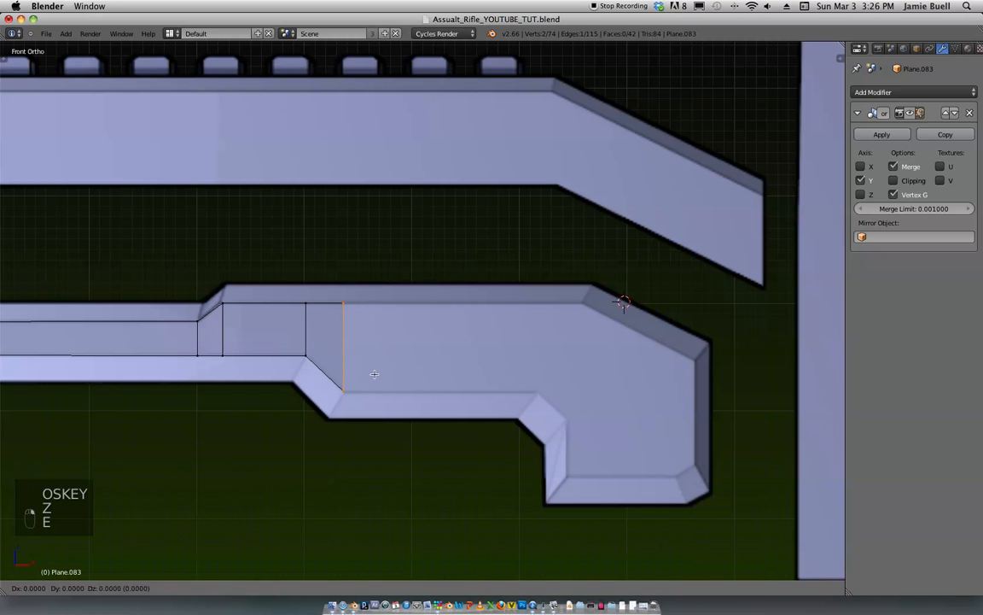
click(566, 353)
shift+middle_drag(522, 329, 418, 328)
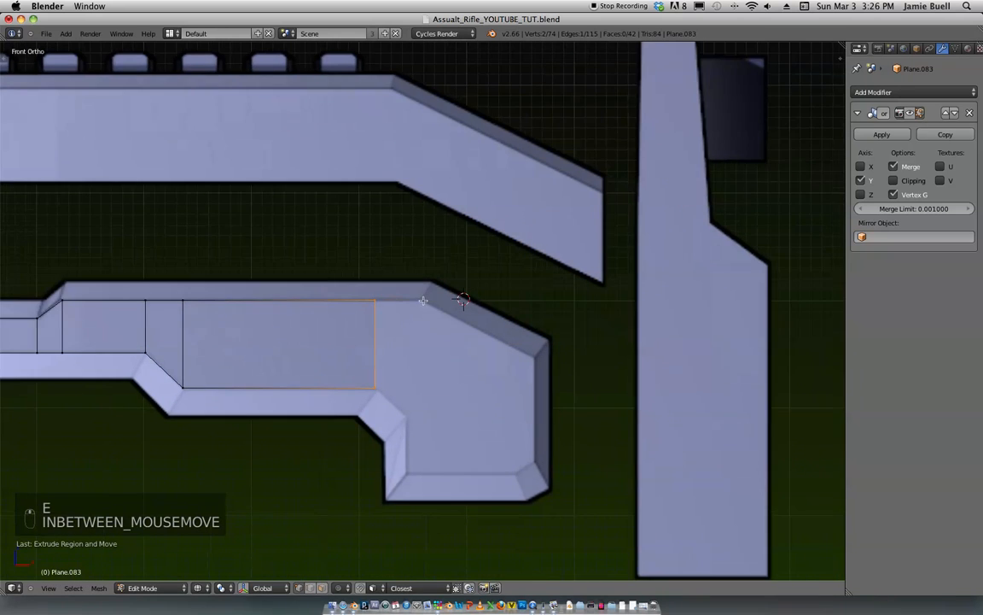
Step: Extrude the end edge a short way along X and lower its bottom vertex onto the downward leg's inner bevel corner
scroll(426, 305, up, 1)
key(e)
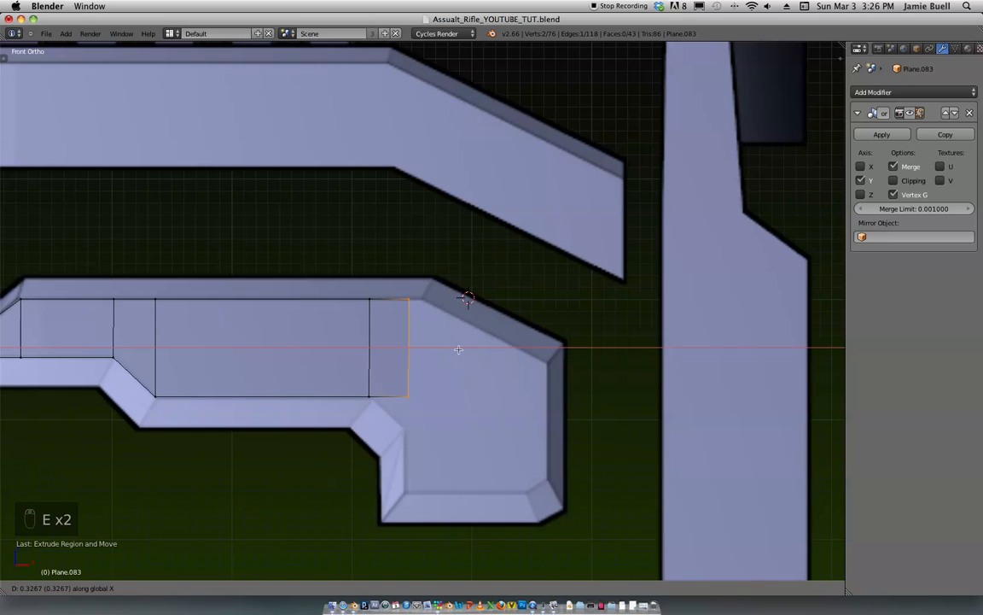
click(456, 349)
key(g)
click(430, 426)
right_click(415, 313)
key(e)
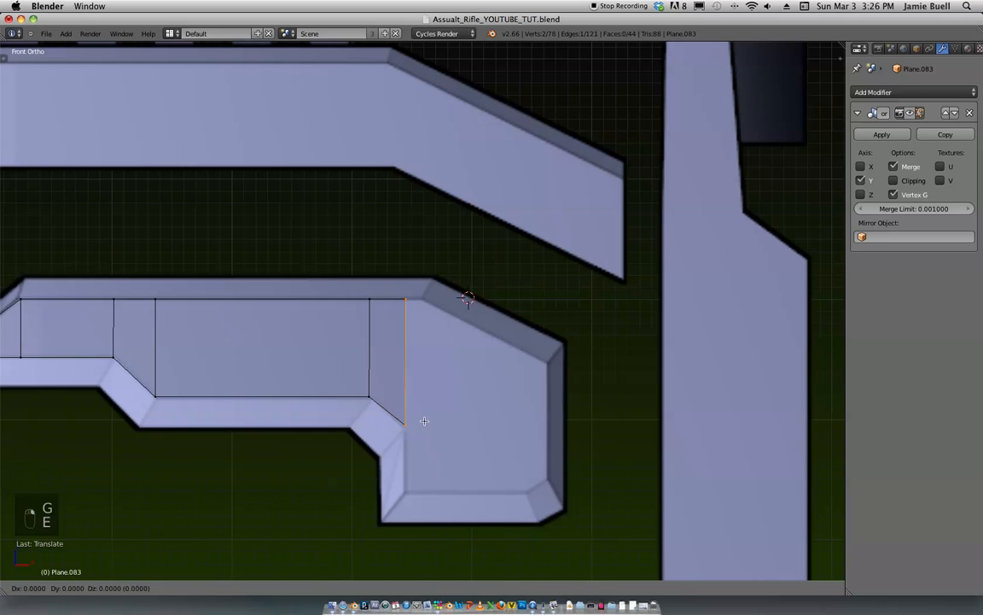
click(431, 415)
key(super+z)
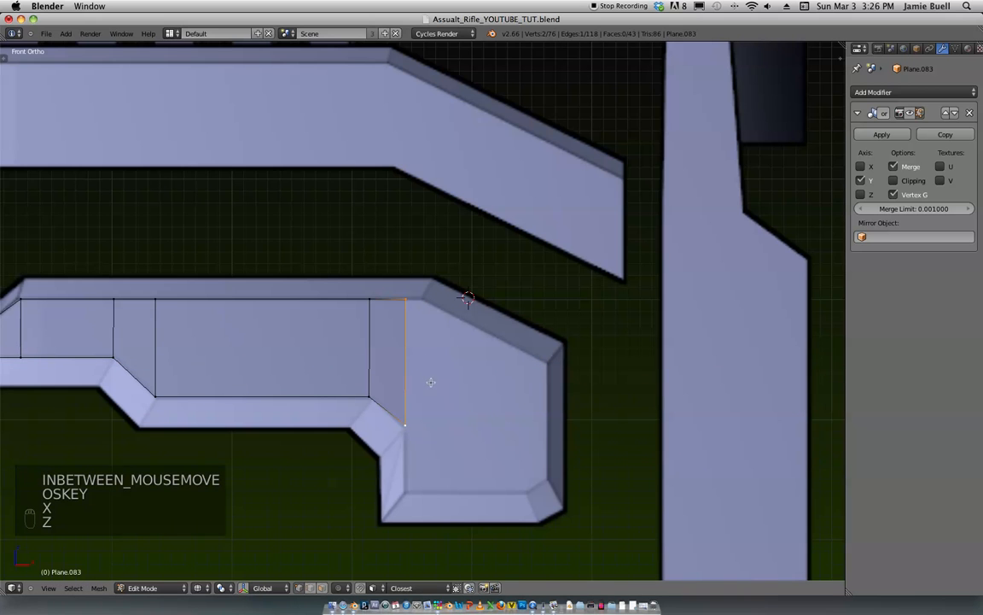
Step: Extrude the end edge along X to the upper bevel's bend, and extrude that strip's short bottom edge down to the leg's bottom bevel
key(e)
click(450, 417)
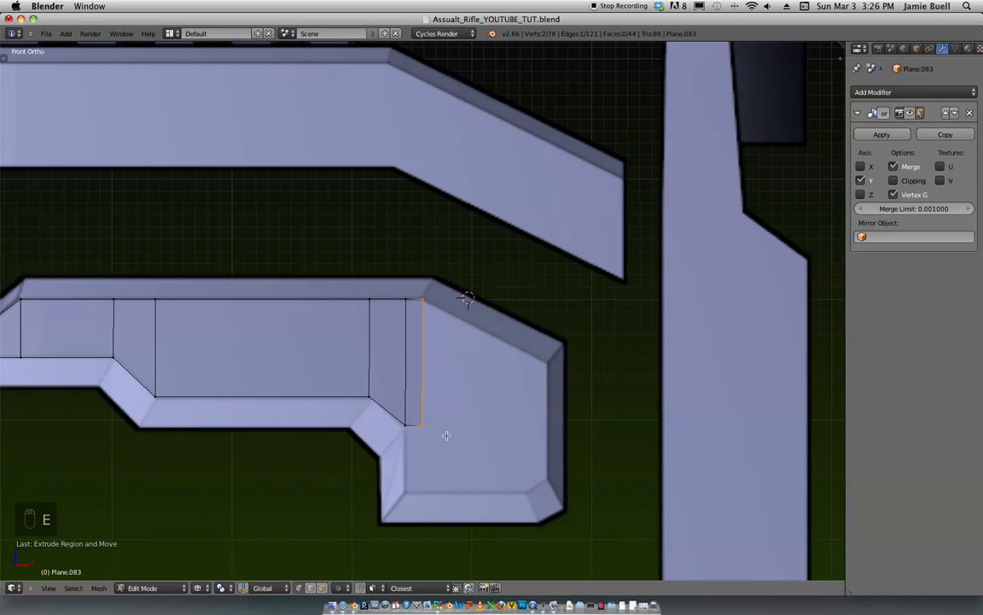
right_click(407, 426)
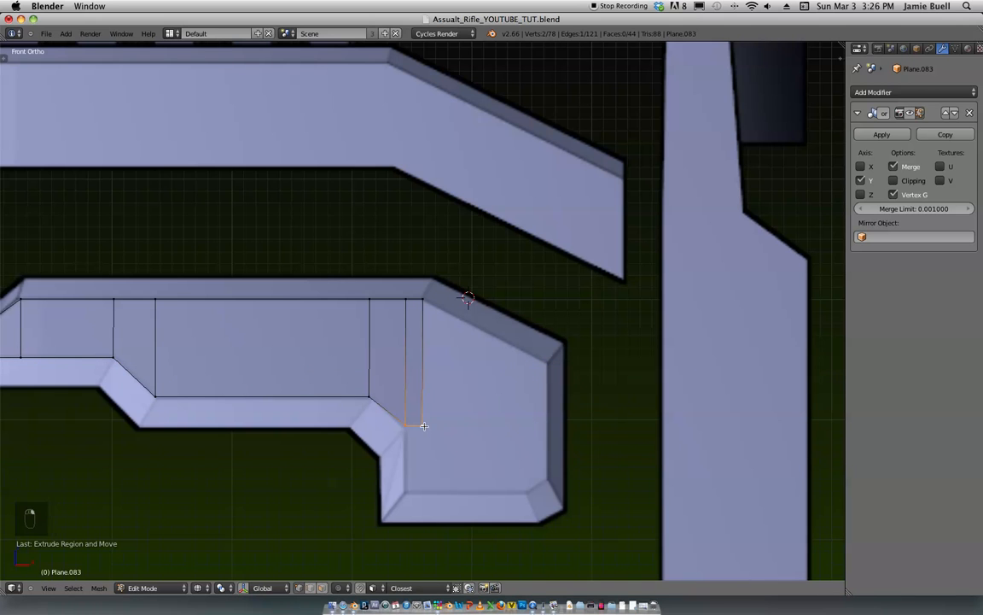
key(e)
click(446, 488)
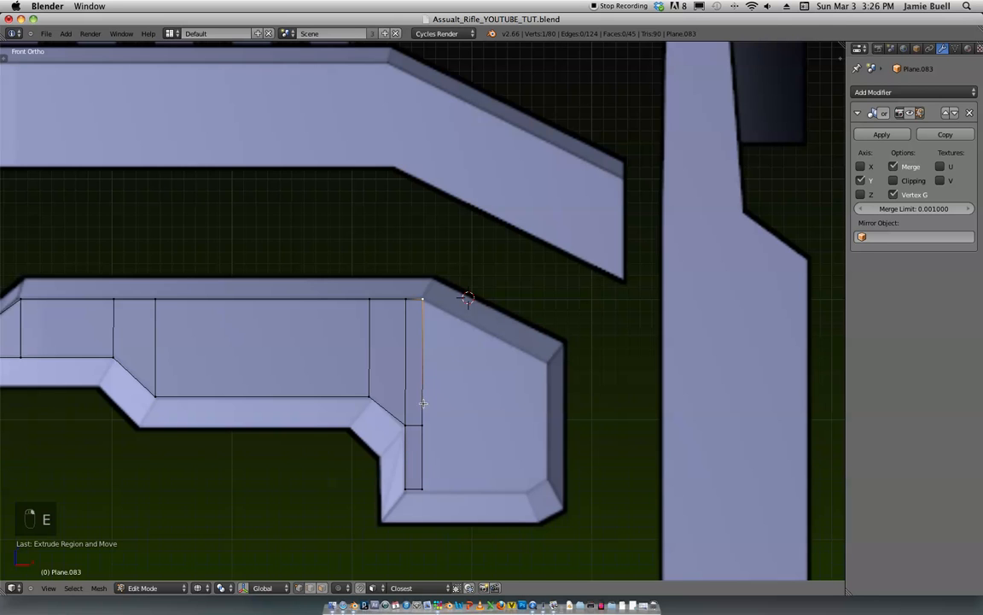
Step: Extrude the end edge along X to the rail end's far bevel and lower its top vertex onto the sloped bevel corner
key(e)
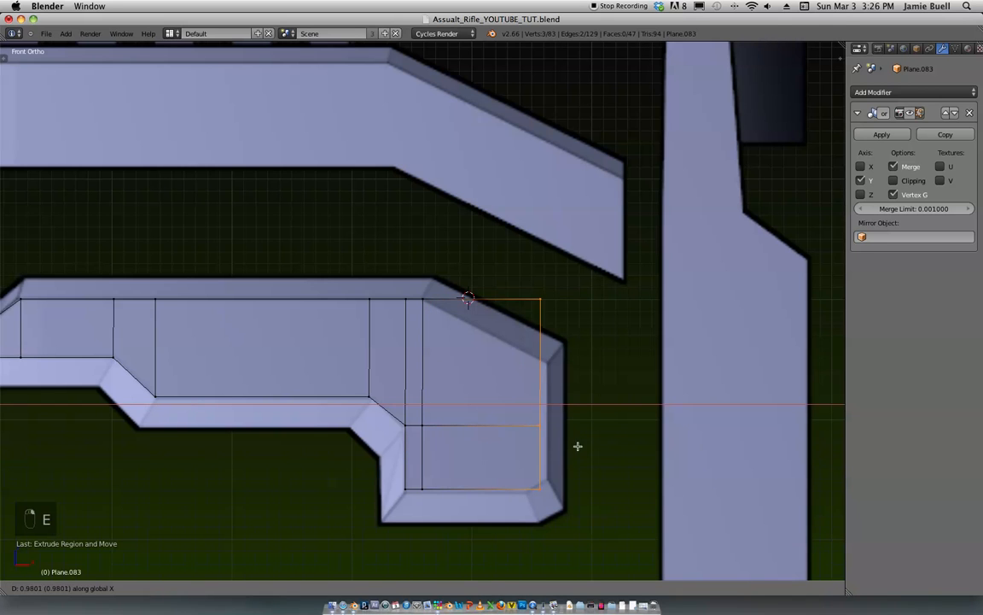
click(584, 446)
right_click(549, 302)
key(g)
click(565, 433)
Step: Cut a loop across the rail end near its far edge and shape the bottom corner vertices to the angled bevel
right_click(552, 490)
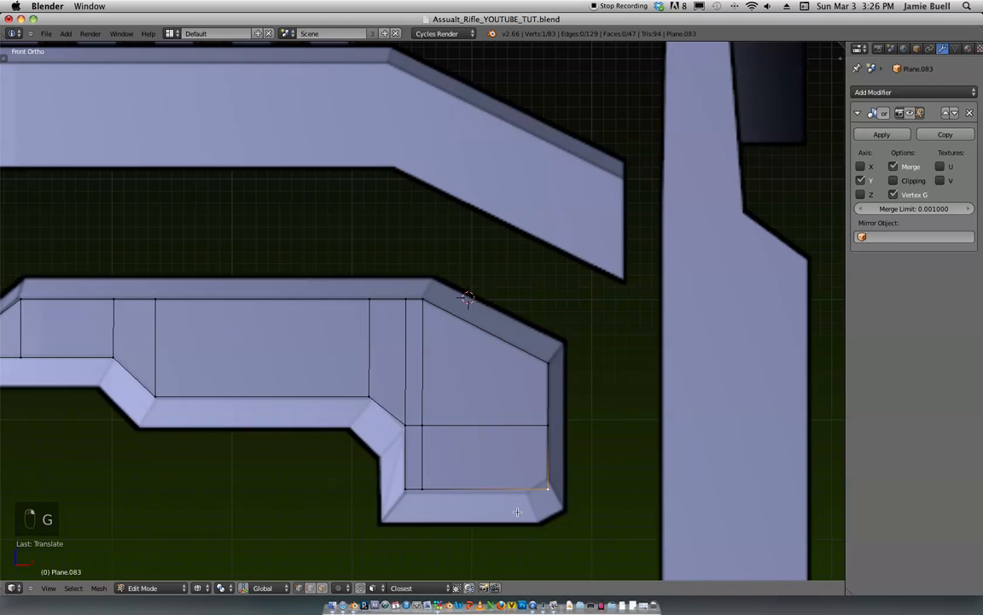
key(ctrl+r)
click(536, 485)
click(564, 497)
key(g)
click(528, 494)
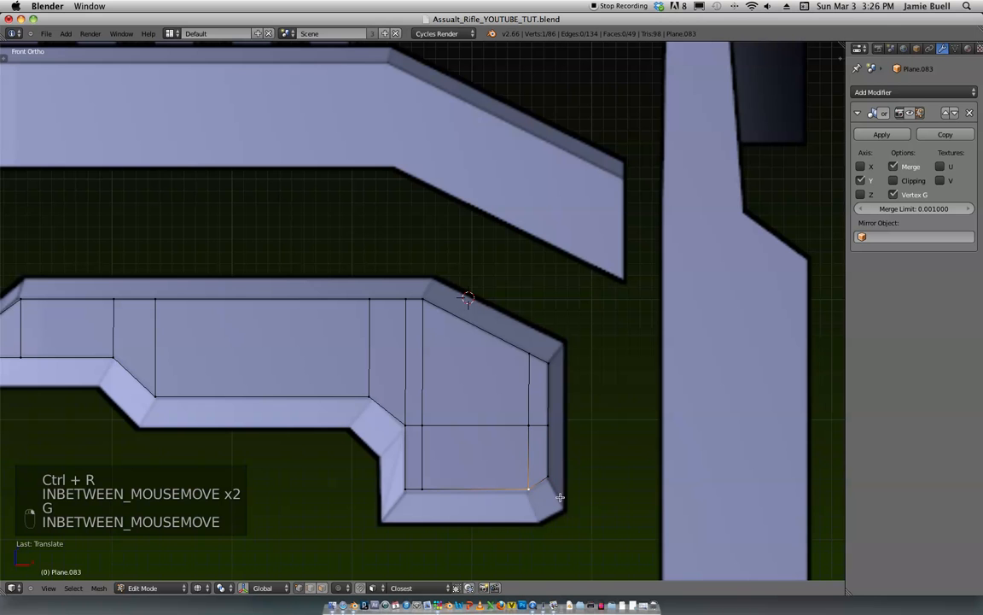
Step: Lower the leg's bottom vertices together along Z onto the bottom bevel line
key(b)
key(b)
drag(398, 479, 397, 478)
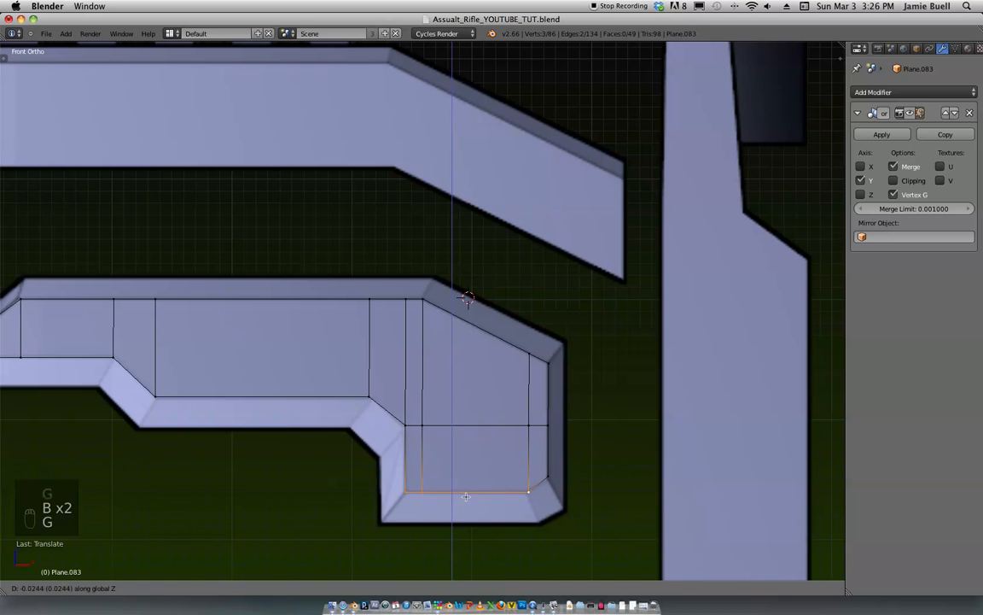
key(g)
click(466, 497)
Step: Check the traced rail in solid shading and save over the existing file Assualt_Rifle_YOUTUBE_TUT.blend
scroll(514, 363, down, 3)
key(z)
scroll(474, 363, down, 5)
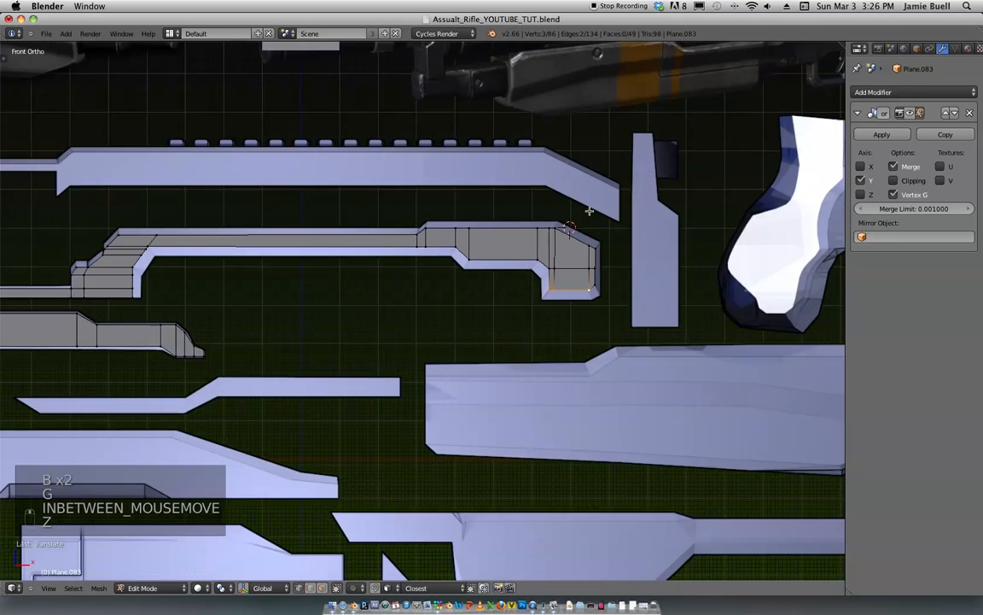
key(Tab)
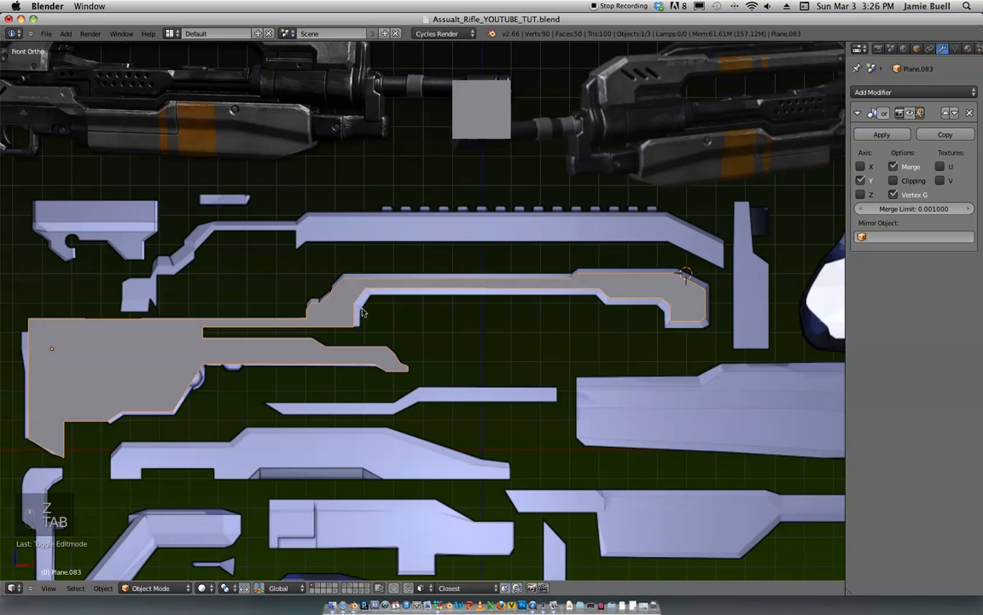
key(Tab)
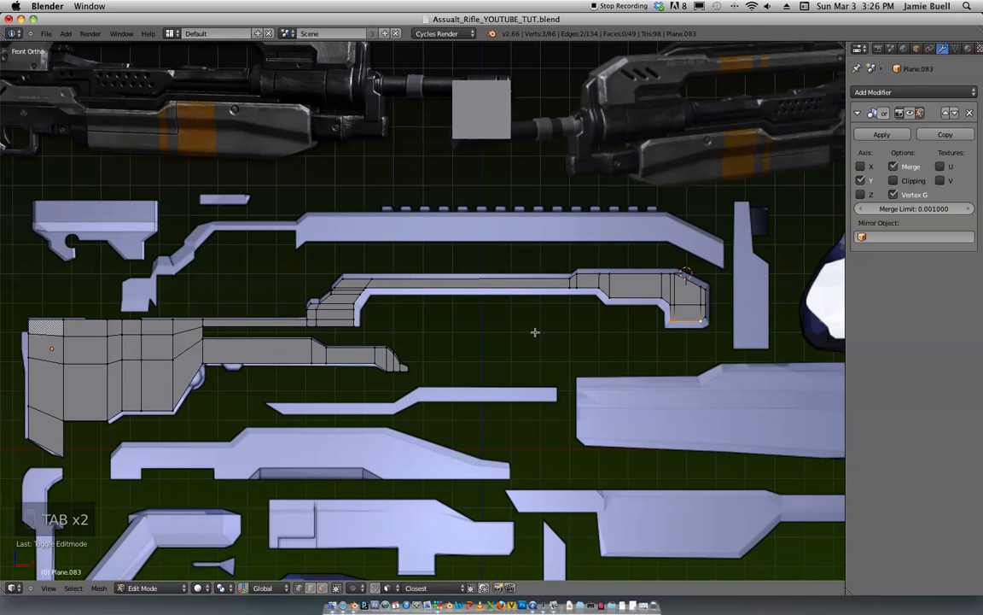
scroll(428, 300, up, 4)
scroll(432, 223, down, 2)
scroll(453, 256, down, 1)
scroll(459, 253, up, 5)
scroll(500, 242, down, 3)
key(ctrl+s)
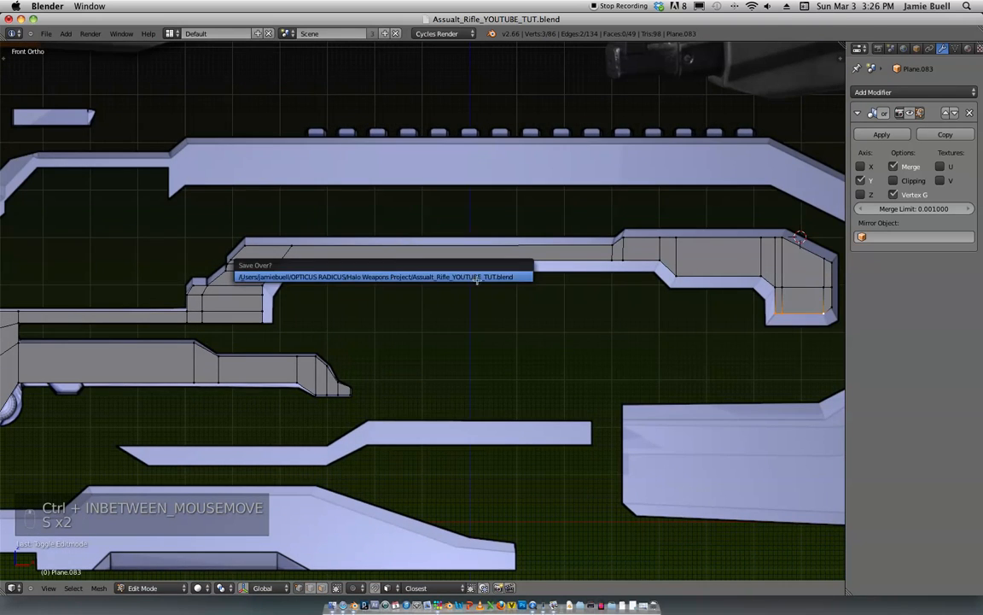
key(ctrl+s)
Step: Leave mesh editing, duplicate the square mirrored plane and move the copy along X and Z onto the handguard piece's narrow end
scroll(424, 298, down, 5)
scroll(503, 222, up, 2)
key(Tab)
right_click(500, 79)
key(shift+d)
click(565, 366)
ctrl+scroll(564, 366, down, 6)
key(g)
key(x)
click(535, 325)
ctrl+middle_drag(538, 325, 529, 383)
key(g)
key(z)
click(531, 353)
Step: Edit the copied plane, moving its mesh along X to the handguard's narrow end and scaling it slightly to match the end's height
mouse_move(531, 336)
shift+middle_down()
mouse_move(410, 331)
mouse_move(425, 396)
shift+middle_up()
key(z)
ctrl+middle_drag(429, 355, 433, 384)
key(Tab)
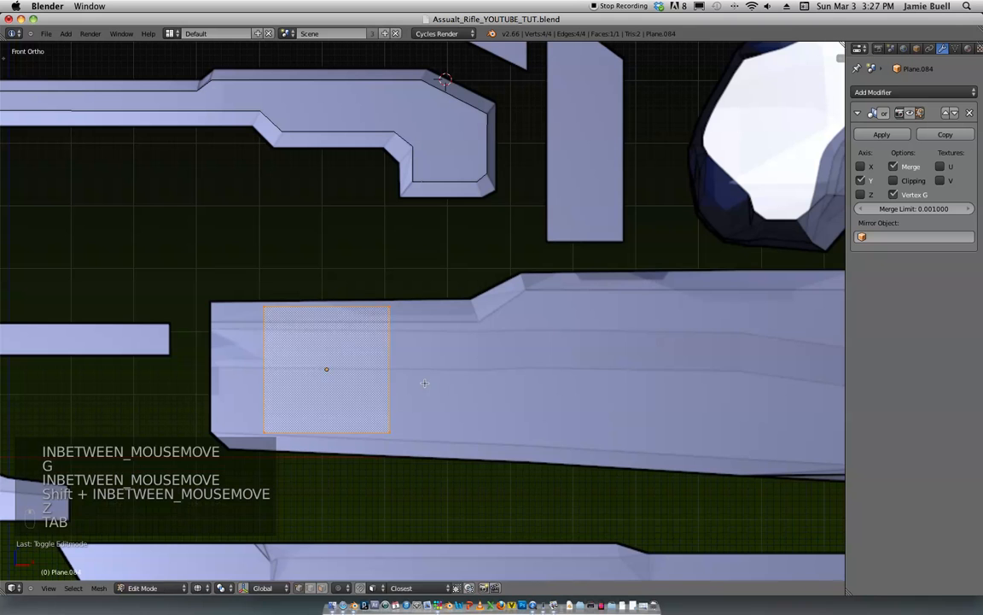
key(g)
key(x)
click(383, 373)
shift+middle_drag(243, 403, 317, 369)
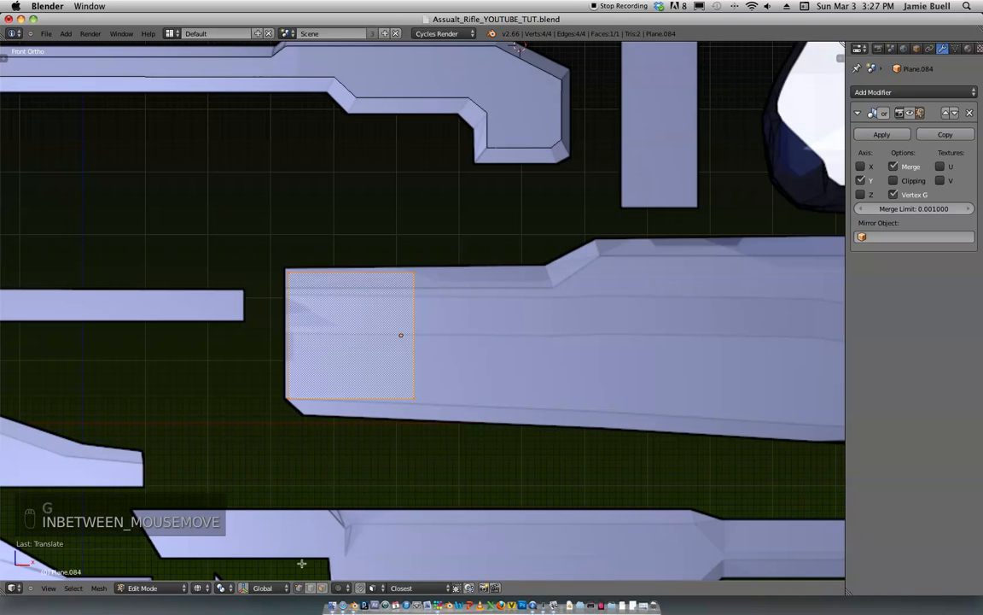
key(s)
click(436, 362)
key(s)
click(430, 358)
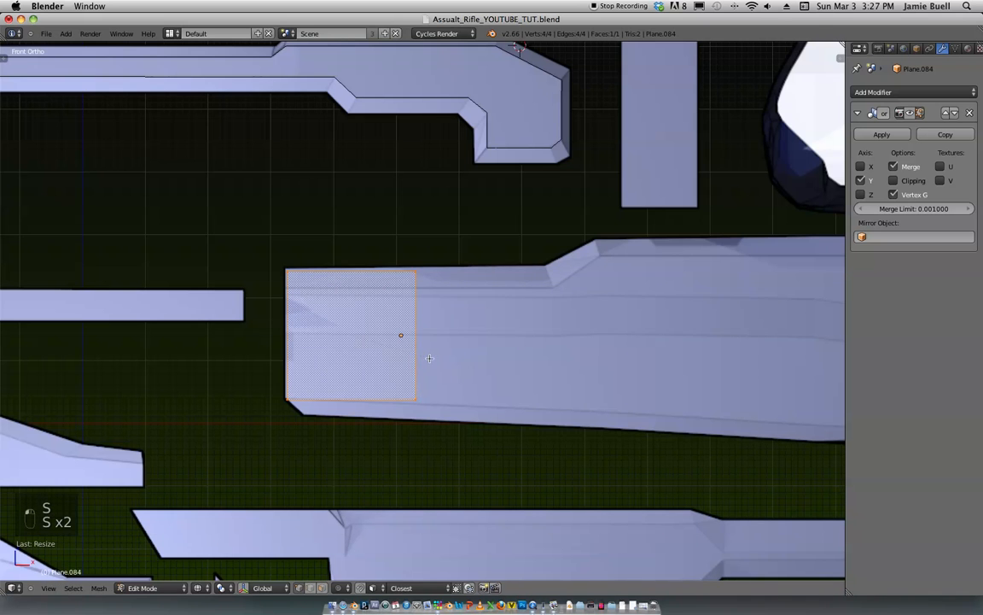
Step: Narrow the plane to a strip as wide as the cut corner, and lower its inner bottom vertex onto the handguard's bottom outline
right_click(425, 379)
key(g)
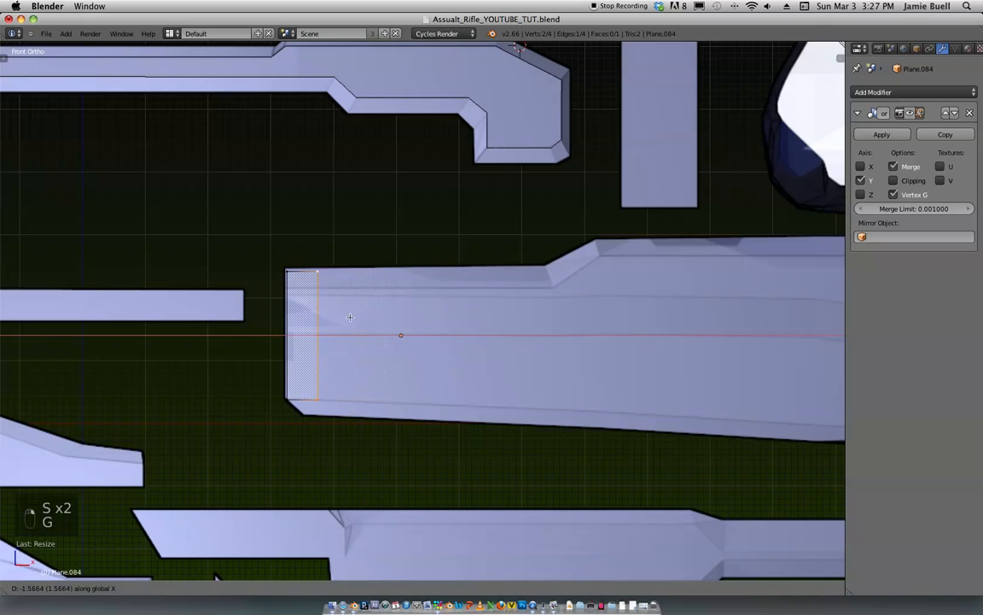
click(335, 317)
right_click(316, 395)
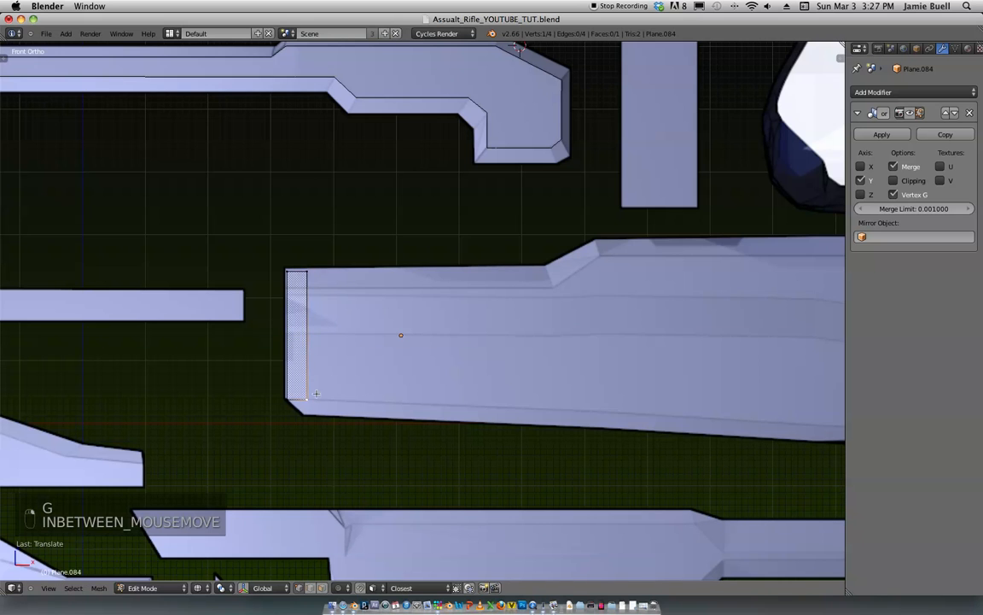
key(g)
key(z)
click(326, 411)
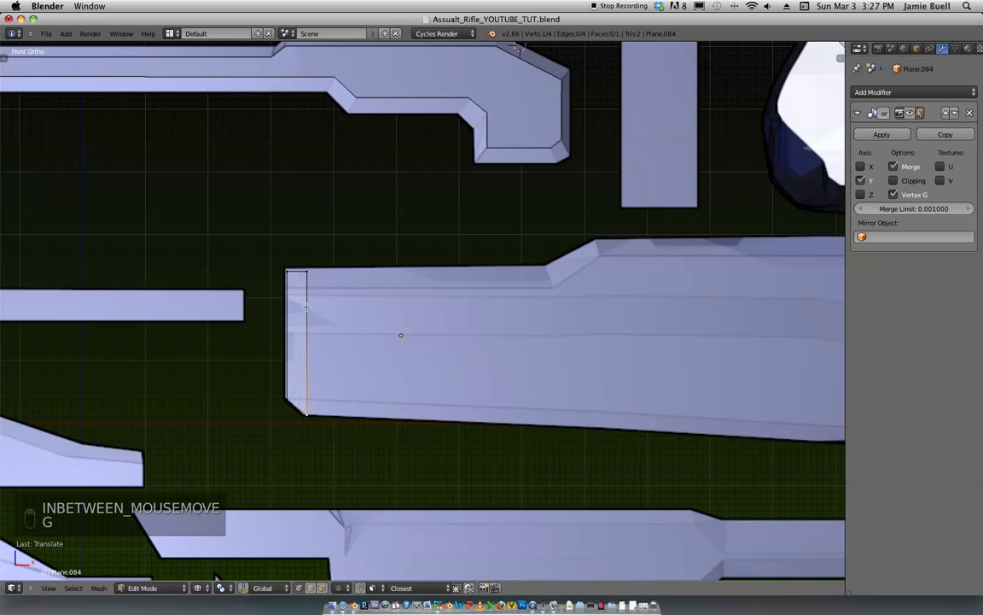
key(g)
key(g)
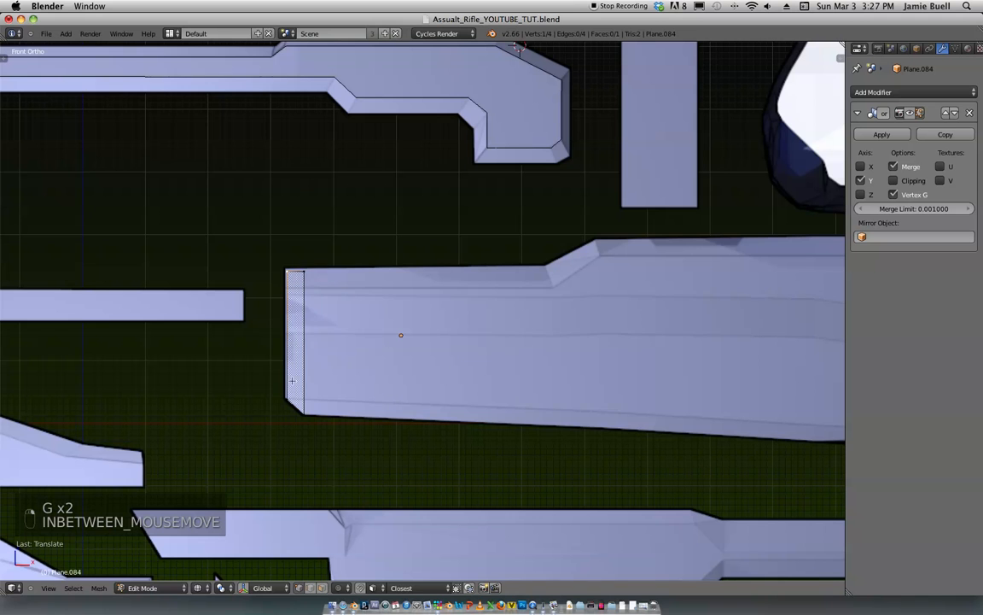
key(g)
key(x)
click(331, 398)
Step: Extrude the strip's inner edge about 3.8 units along X to the bend where the handguard's upper outline starts rising
right_click(314, 333)
shift+right_click(327, 398)
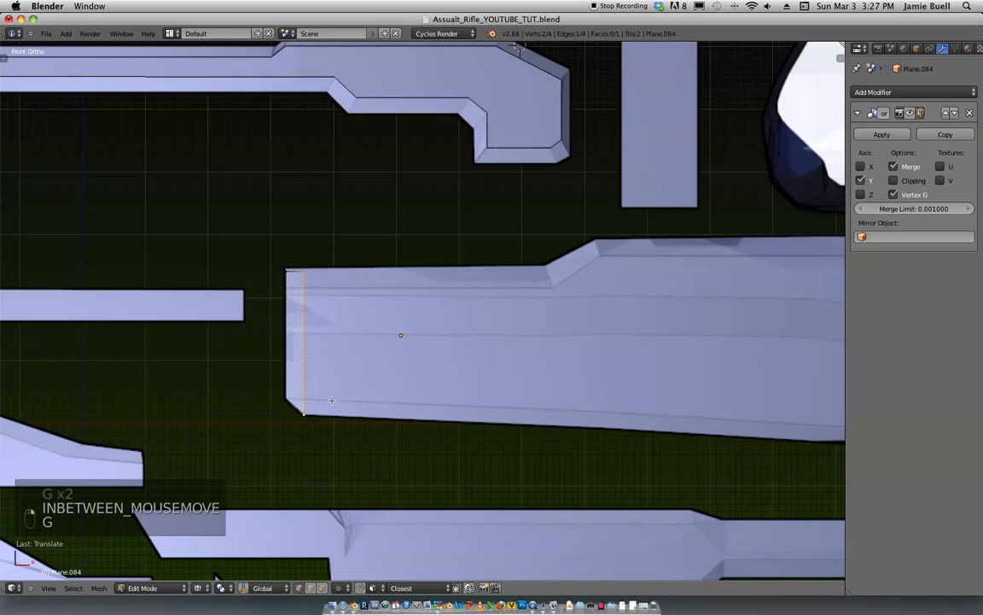
scroll(380, 319, down, 2)
shift+middle_drag(435, 314, 380, 319)
key(e)
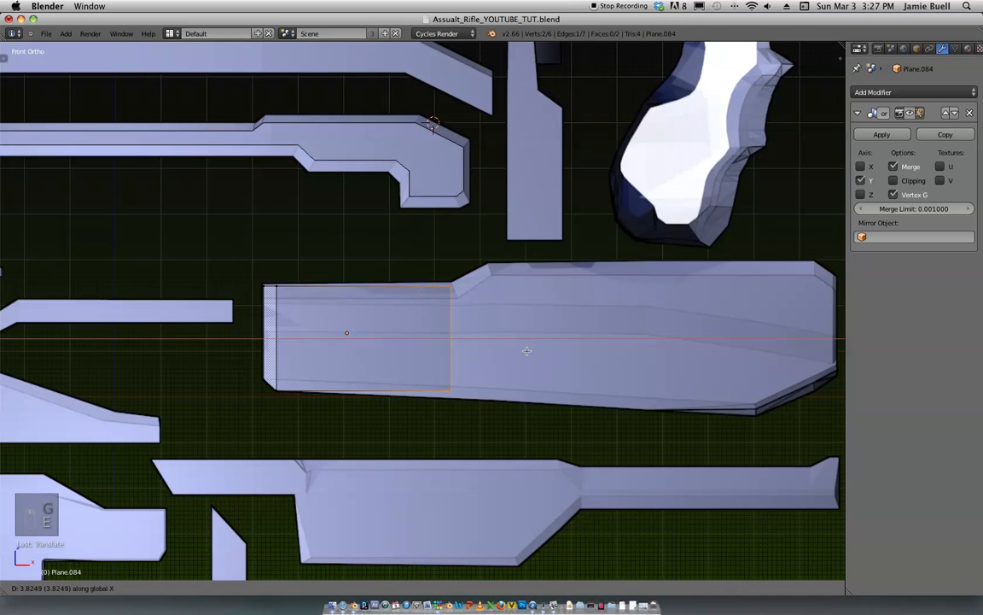
click(528, 355)
shift+middle_drag(528, 355, 379, 349)
mouse_move(388, 372)
ctrl+middle_down()
mouse_move(391, 332)
mouse_move(373, 367)
ctrl+middle_up()
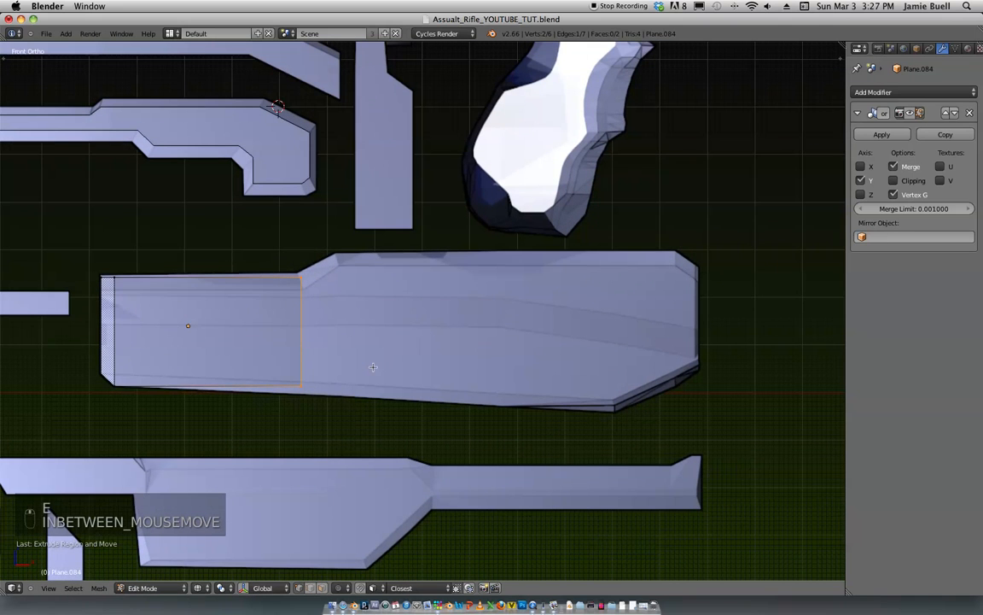
Step: Extrude the end edge along X past the upper slope and raise its top vertex onto the upper bevel's second bend
key(e)
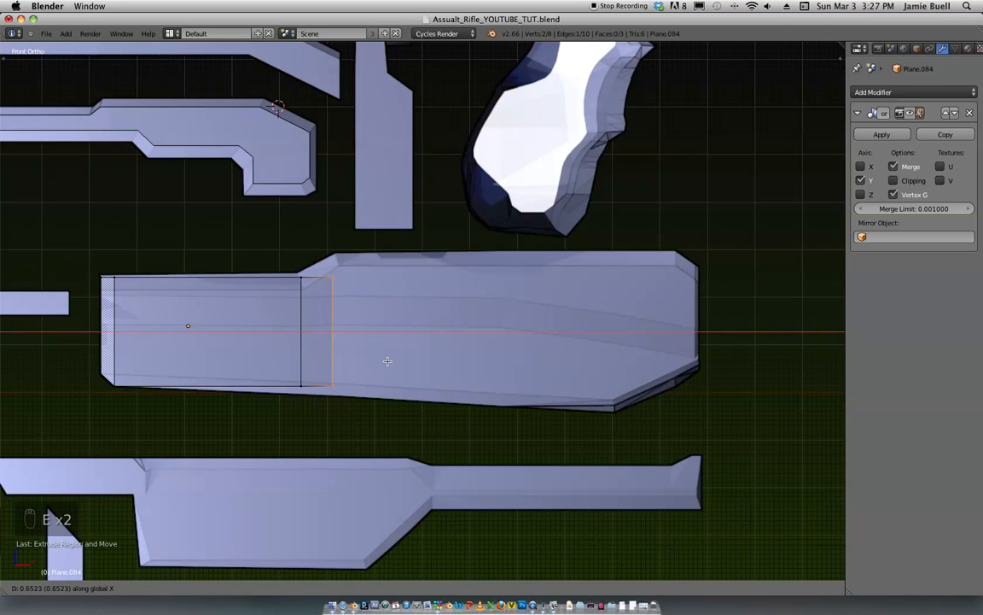
click(397, 357)
key(g)
click(319, 309)
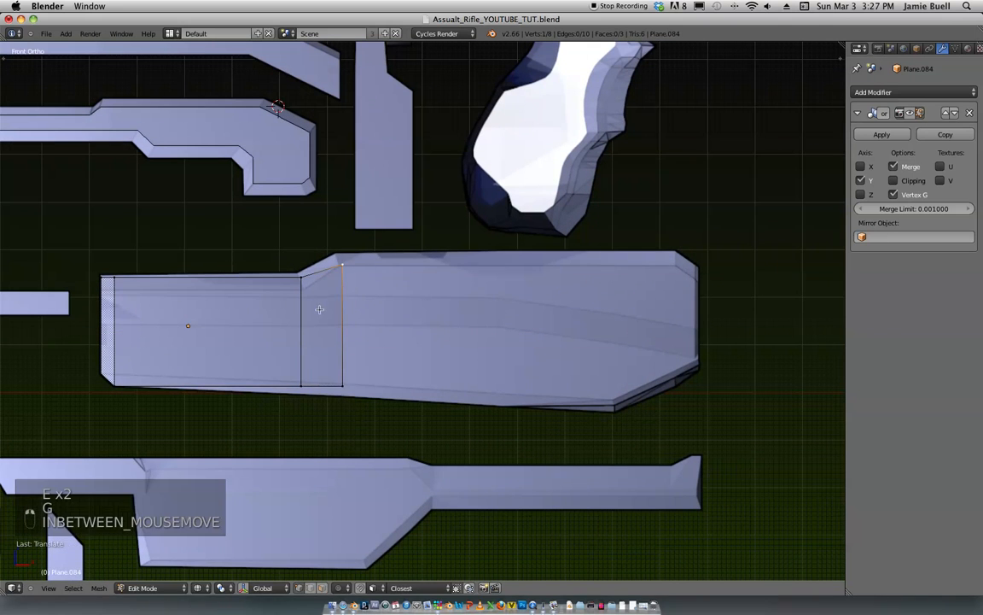
Step: Lower the first section's top vertices along Z onto the upper bevel line and adjust the height of the second bend's top vertex
key(b)
key(b)
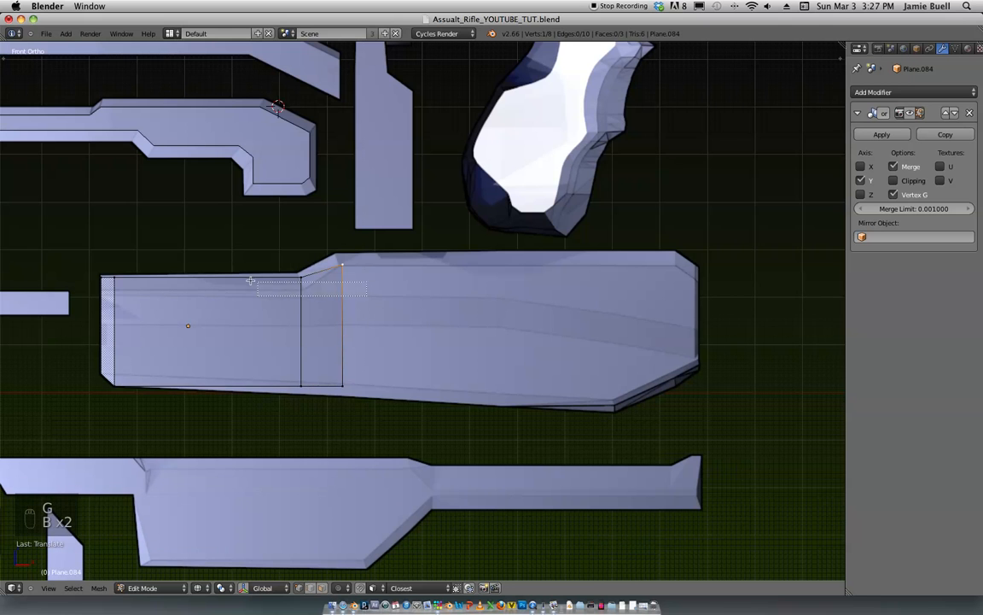
drag(91, 249, 330, 314)
key(g)
key(z)
click(336, 320)
right_click(339, 280)
key(g)
key(z)
click(362, 284)
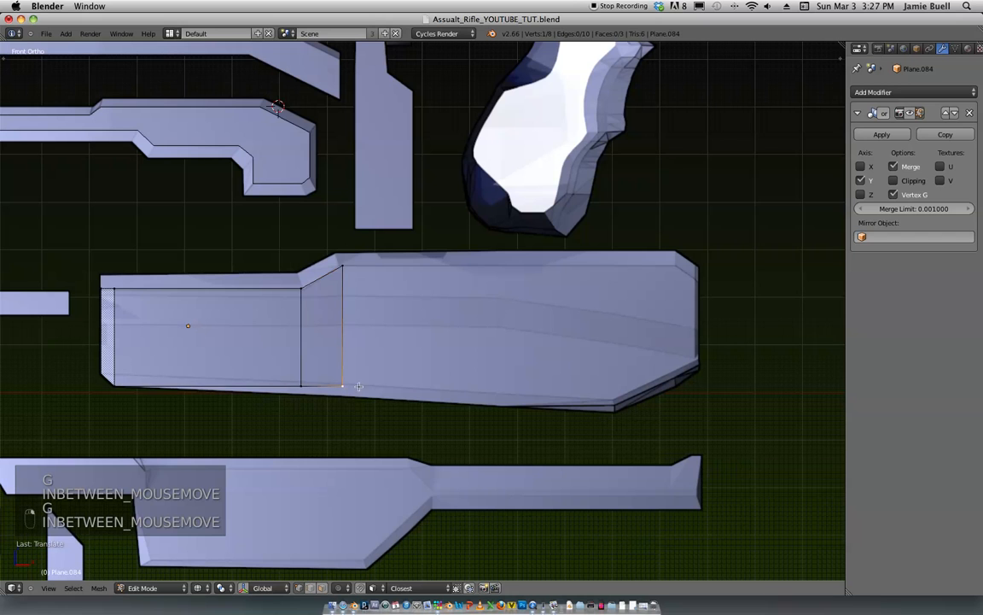
Step: Extrude the end edge about 3.6 units along X to the middle crease bend and lower its bottom vertex onto the bottom outline
key(b)
key(b)
drag(373, 403, 280, 375)
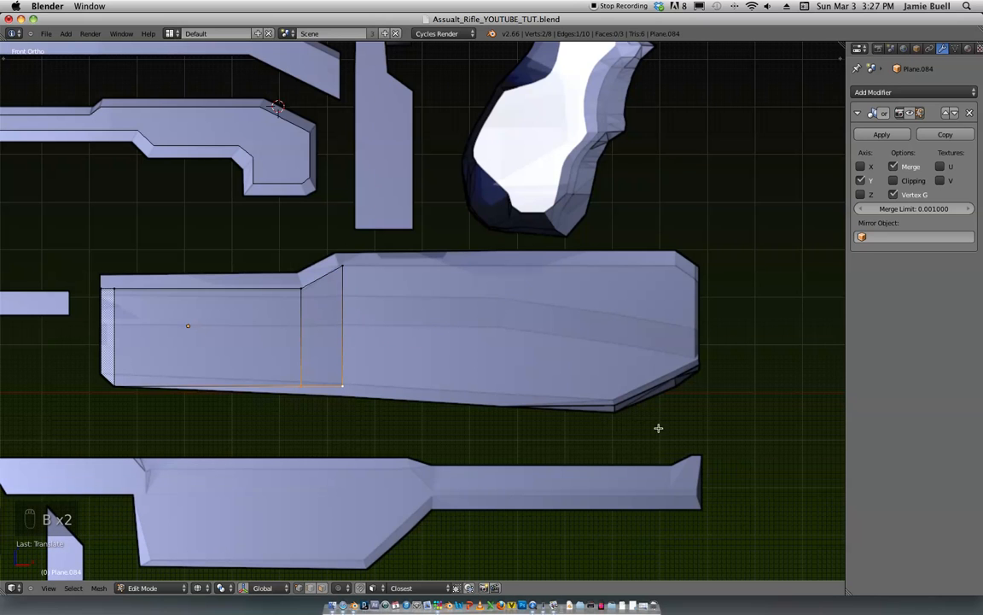
key(e)
key(x)
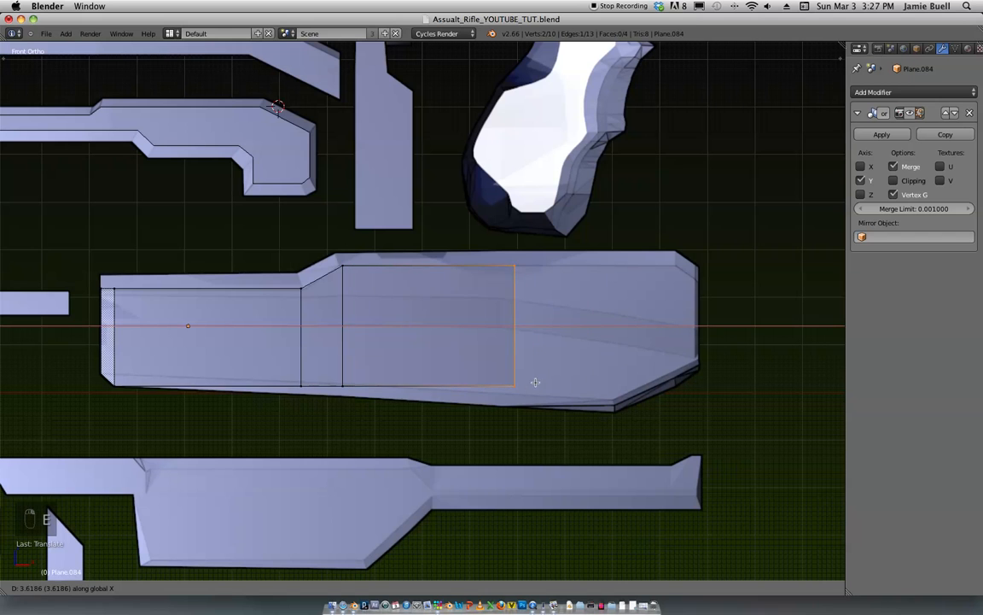
click(522, 394)
key(g)
click(530, 386)
Step: Lower the two bottom vertices beneath the upper slope along Z onto the handguard's sloping bottom outline
right_click(345, 388)
key(g)
key(z)
click(364, 405)
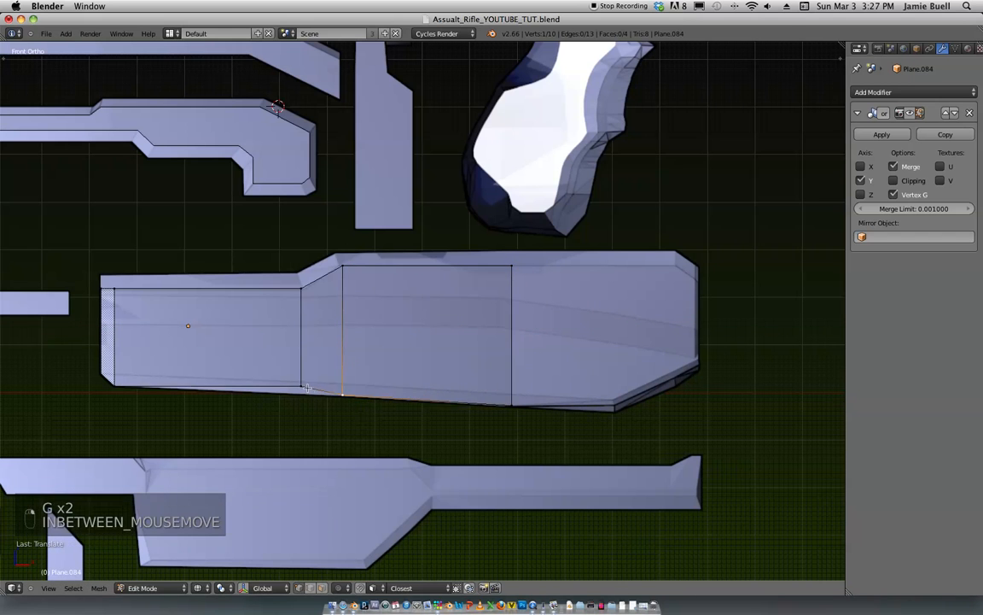
right_click(304, 389)
key(g)
key(z)
click(320, 406)
key(g)
key(z)
click(433, 375)
Step: Select both vertices of the handguard mesh's end edge at the middle crease bend
right_click(517, 272)
shift+right_click(521, 366)
shift+middle_drag(504, 360, 420, 372)
key(w)
click(490, 376)
key(super+z)
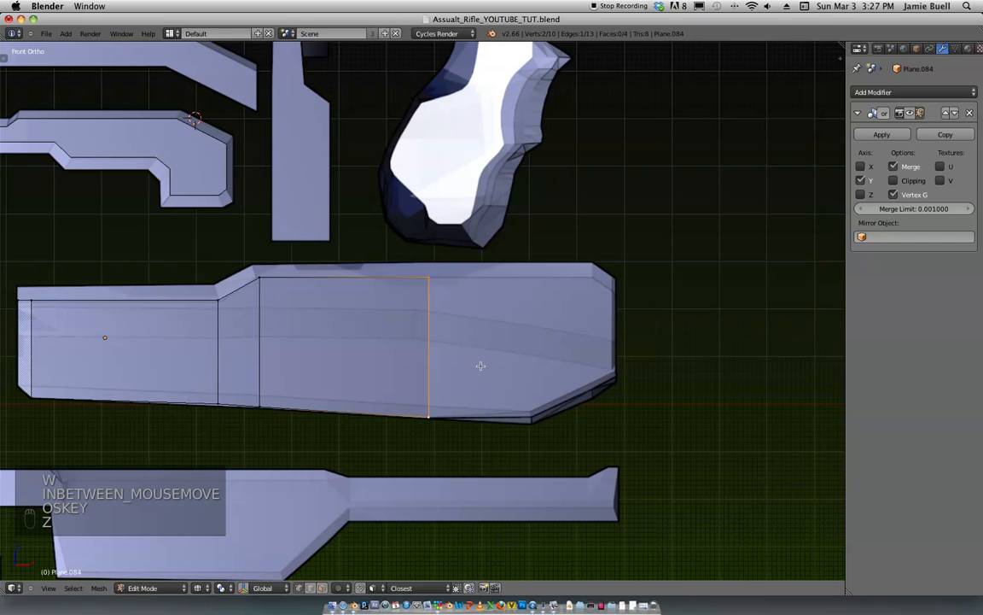
Step: Extrude the end edge along X to the bottom outline's upward turn, and again to the upper bevel's far corner
key(e)
click(555, 377)
key(e)
click(627, 366)
Step: Raise the last bottom vertex along Z onto the handguard's rising lower bevel
right_click(599, 418)
key(g)
key(z)
click(604, 388)
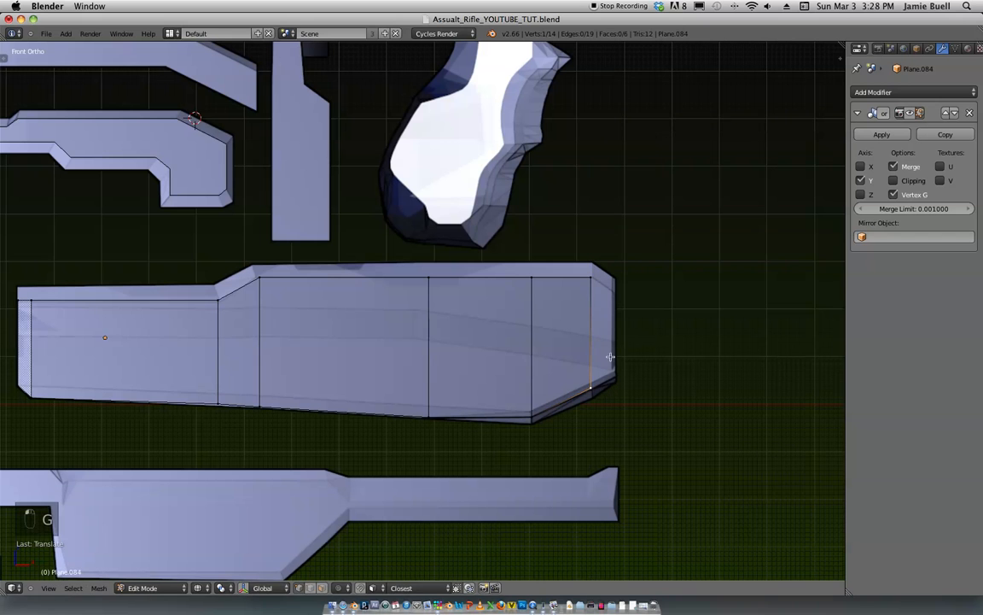
key(e)
key(super+z)
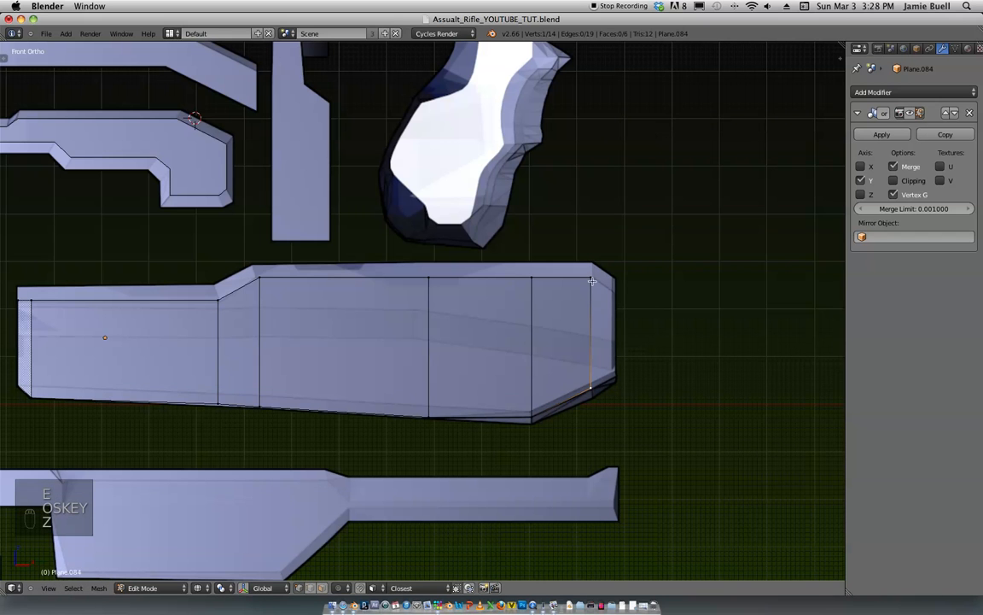
key(w)
key(w)
Step: Extrude the end edge along X to the handguard's far end and scale it down to fit between the angled corners
key(e)
key(x)
click(598, 345)
key(g)
key(x)
click(647, 337)
key(s)
key(s)
click(666, 360)
Step: Examine the traced handguard shape in solid shading outside mesh editing, and return to its see-through edit view
scroll(666, 360, down, 8)
key(z)
key(Tab)
ctrl+scroll(612, 220, left, 3)
scroll(612, 220, up, 5)
key(Tab)
key(z)
scroll(494, 254, up, 2)
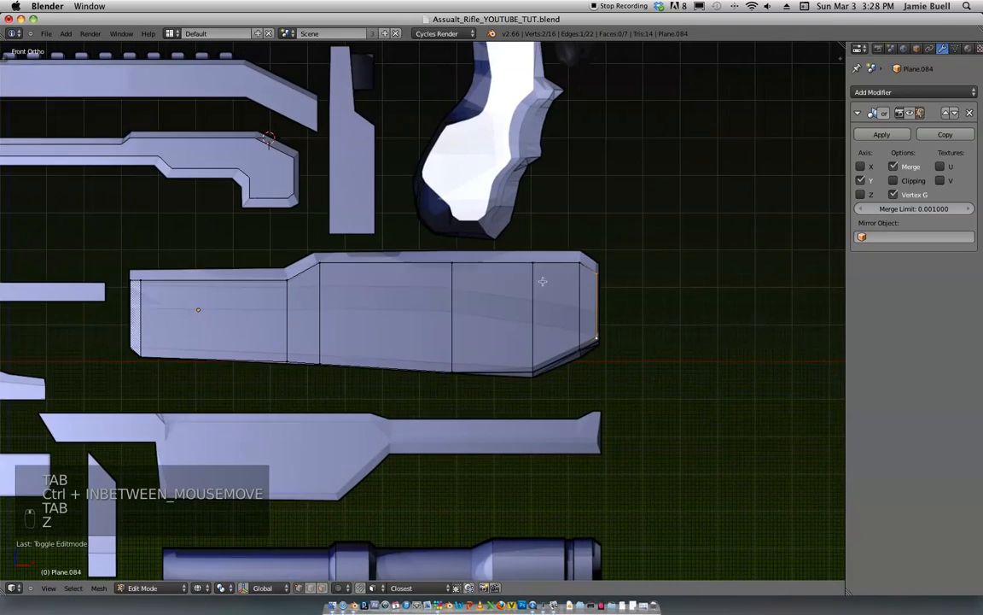
scroll(442, 311, up, 2)
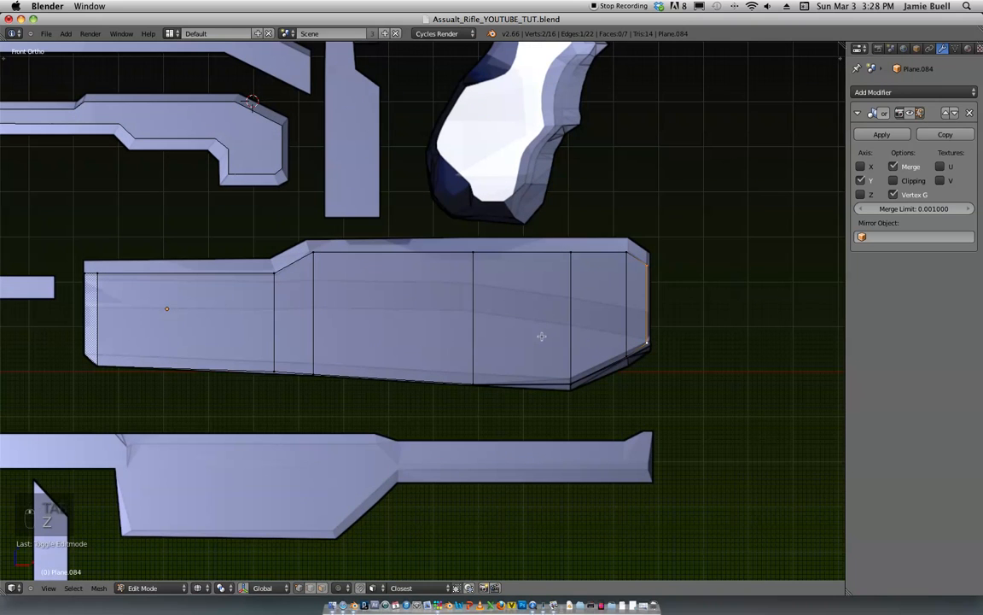
Step: Add a lengthwise loop cut slid slightly upward and lower its vertices at the second bend and middle columns onto the crease
key(ctrl+r)
click(600, 320)
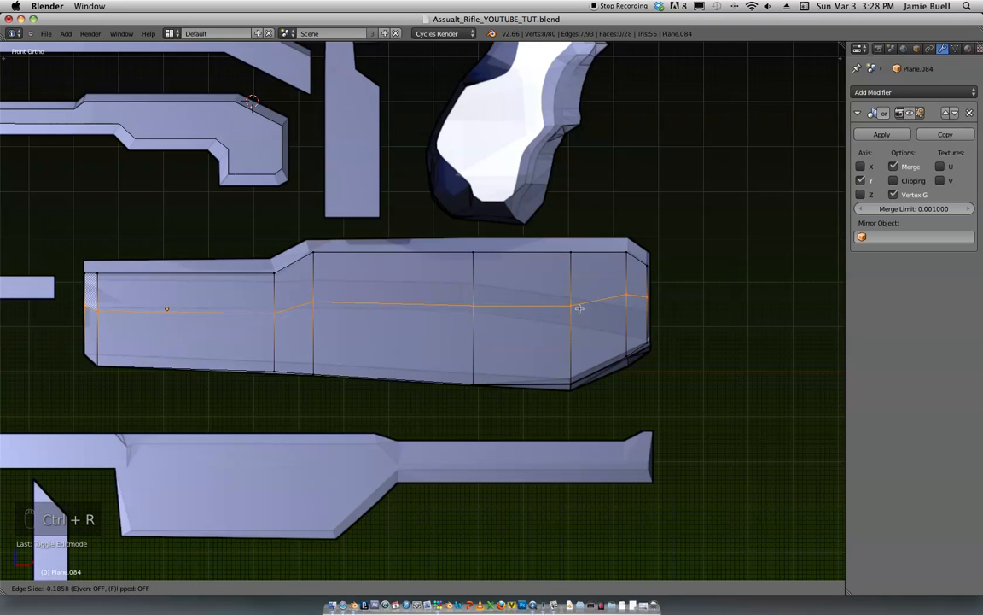
click(578, 302)
right_click(320, 302)
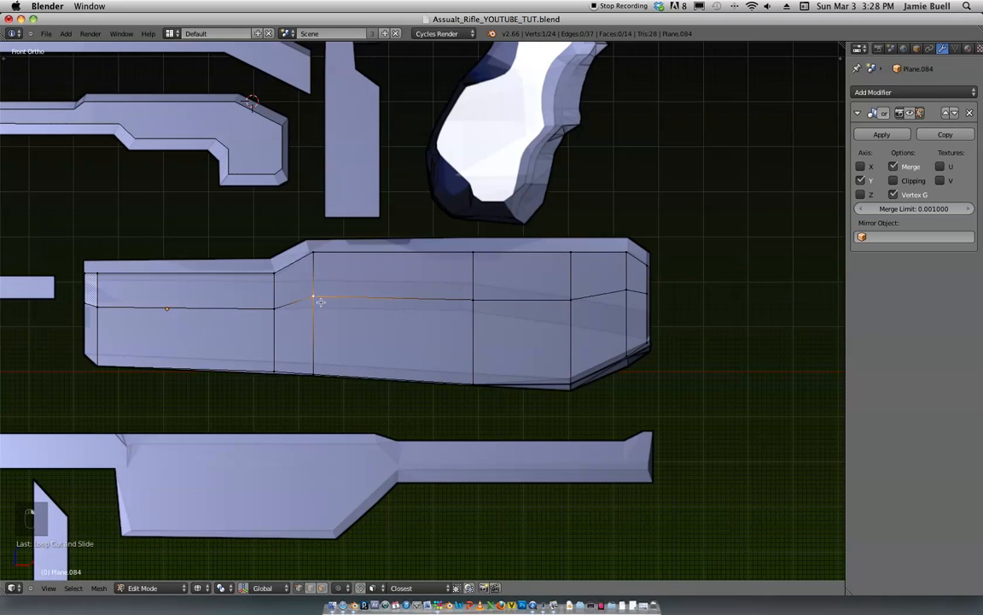
key(g)
click(531, 351)
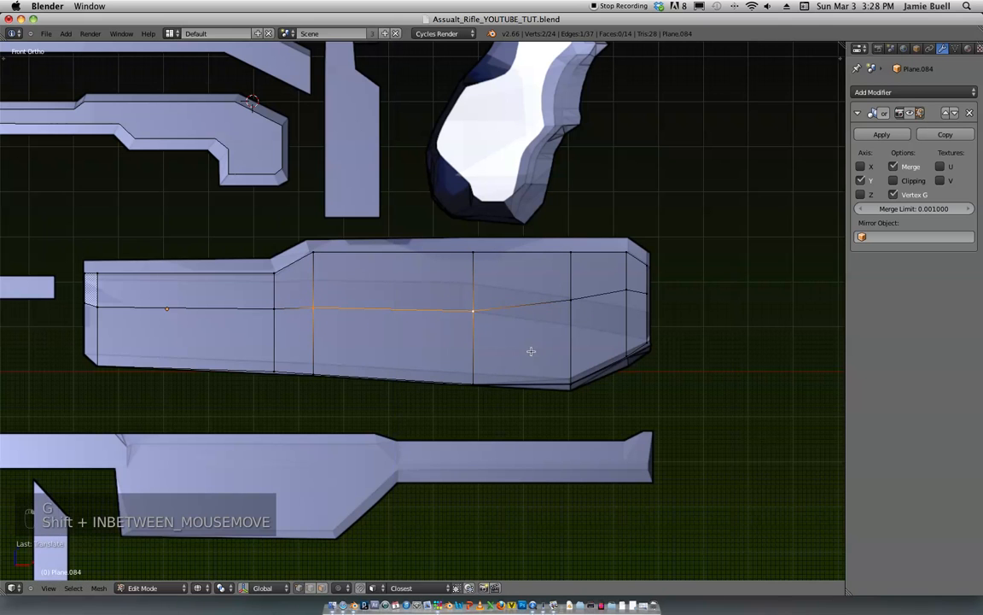
Step: Lower the loop cut's vertices in the next two columns along Z to continue the crease's downward slope
right_click(589, 322)
key(g)
key(z)
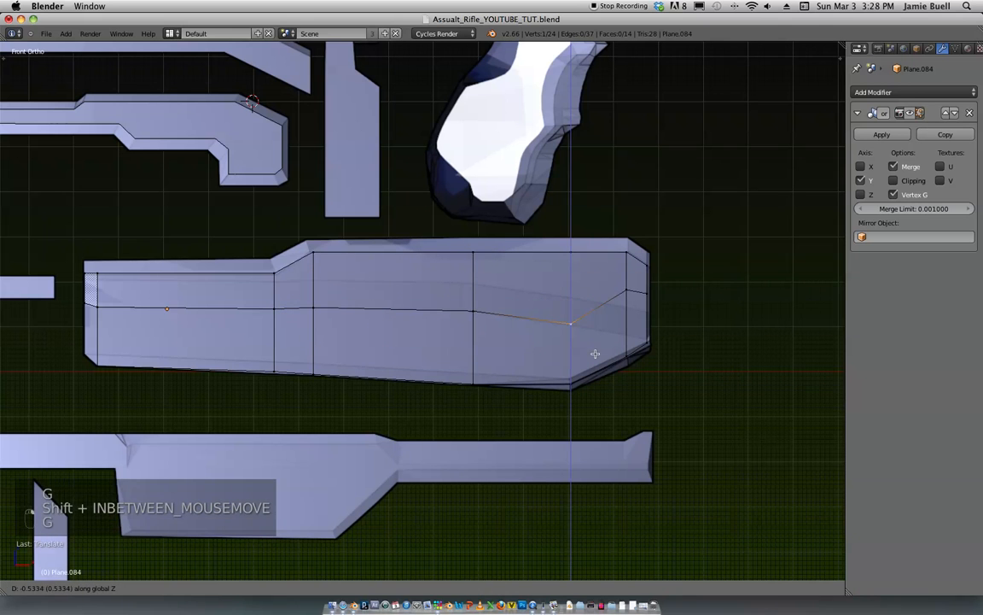
click(595, 354)
right_click(624, 302)
key(g)
key(z)
click(628, 363)
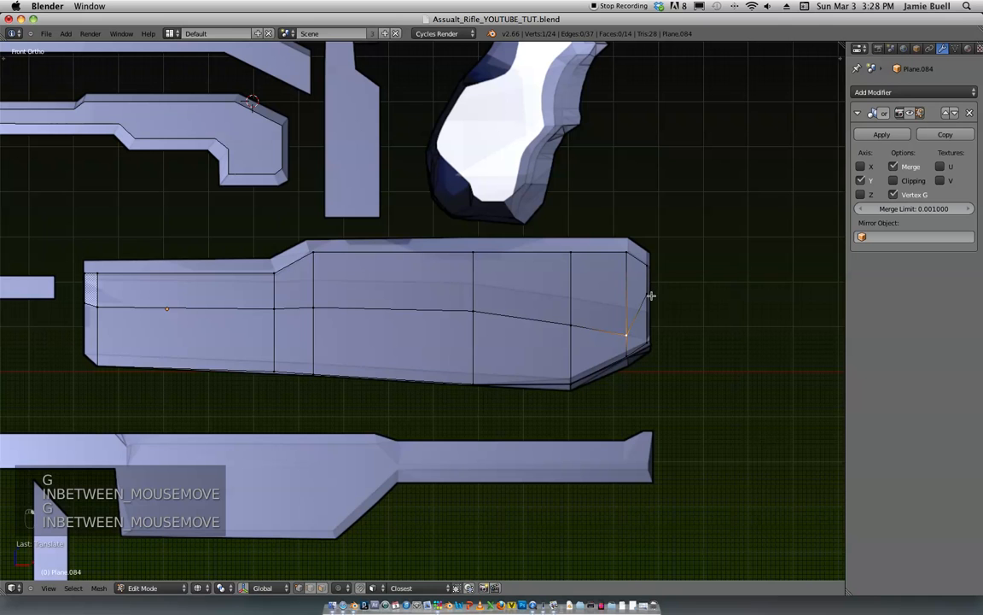
Step: Lower the loop cut's vertex on the handguard's end edge along Z to finish the sloping crease
right_click(652, 296)
key(g)
key(z)
click(657, 355)
Step: Add a second lengthwise loop cut above the crease and lower its vertices at the second bend and middle columns
key(ctrl+r)
click(574, 300)
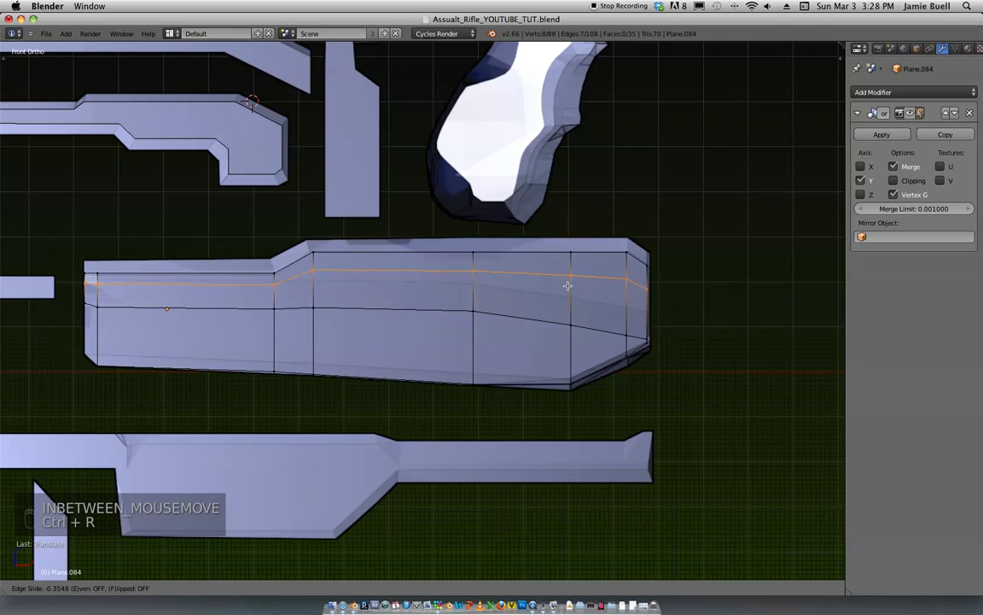
click(565, 277)
right_click(317, 265)
shift+right_click(476, 270)
Step: Lower the upper loop cut's vertices in the next two columns along Z, parallel to the crease below
right_click(563, 269)
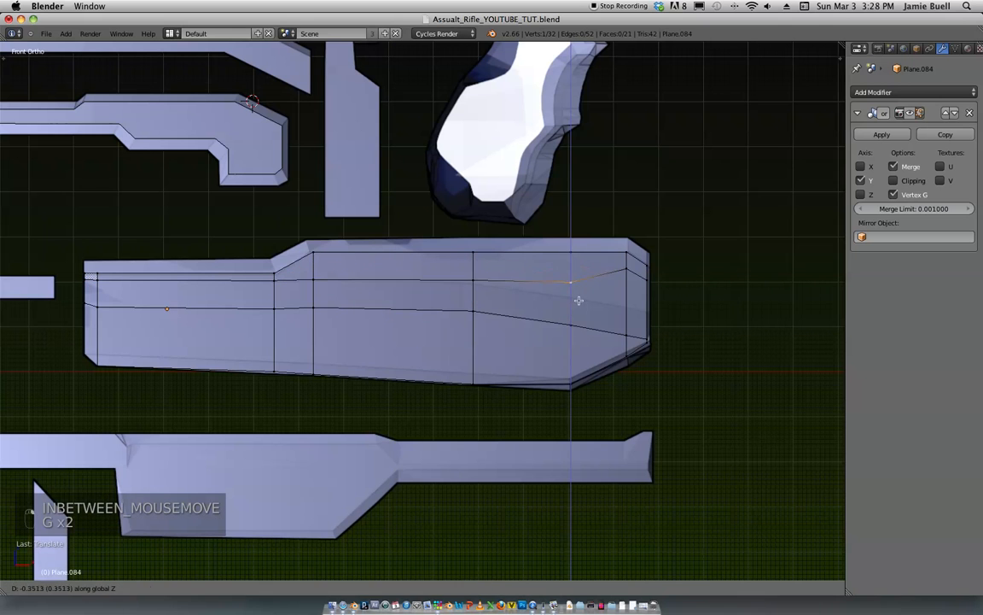
key(g)
key(g)
click(581, 314)
right_click(628, 276)
key(g)
key(z)
click(638, 327)
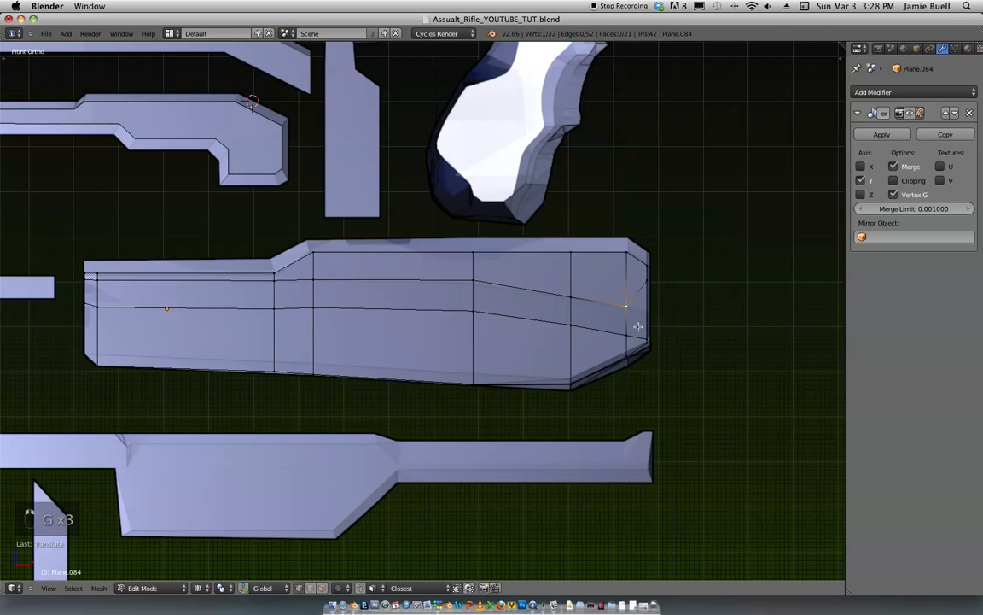
Step: Lower the upper loop cut's end-edge vertex along Z and adjust its middle-column vertex to even out the slope
key(g)
key(z)
click(658, 330)
key(g)
key(z)
click(506, 325)
Step: Select the full row of faces below the handguard's lower crease in face mode and offset it along Y
key(Tab)
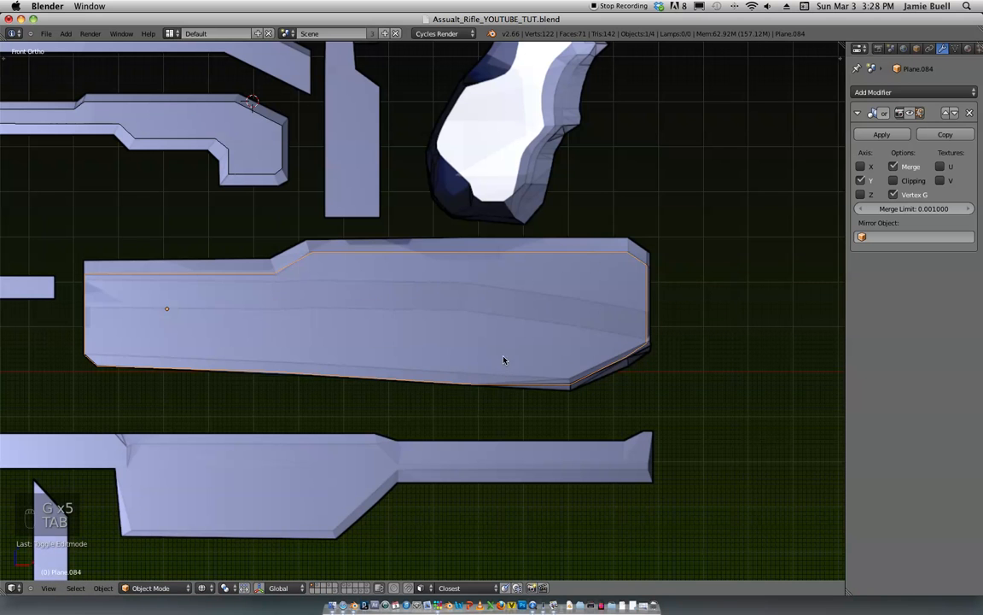
key(z)
scroll(485, 346, down, 1)
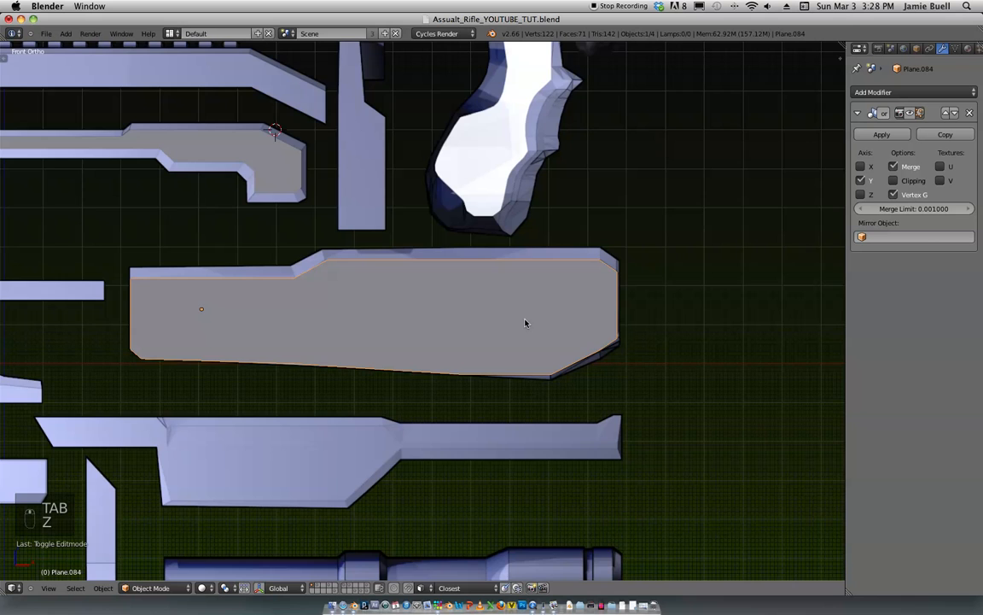
scroll(546, 282, down, 2)
middle_drag(555, 269, 546, 355)
scroll(470, 334, up, 1)
key(Tab)
key(ctrl+Tab)
click(513, 369)
right_click(524, 345)
shift+right_click(498, 350)
shift+right_click(449, 353)
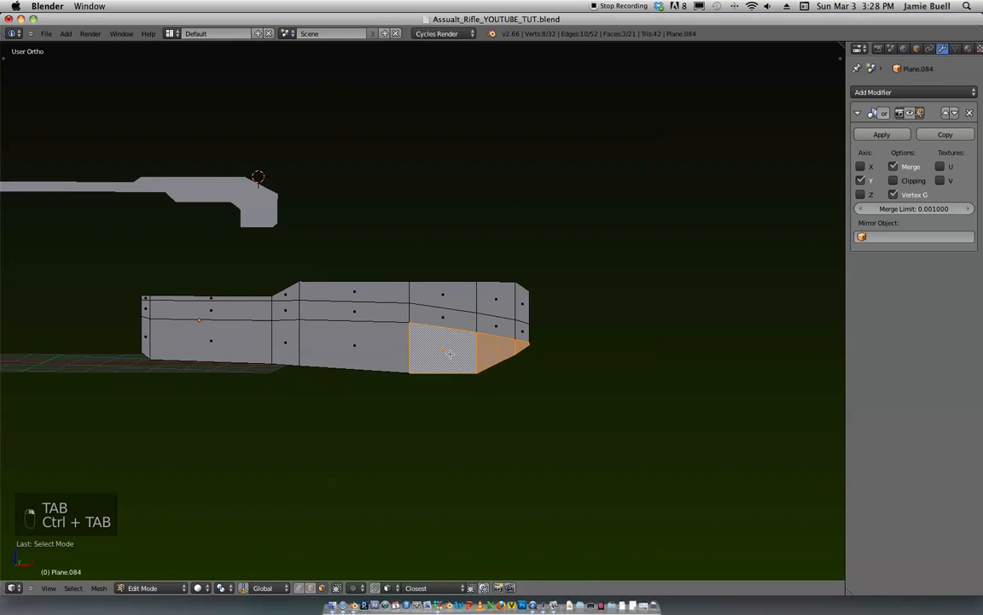
shift+right_click(354, 345)
shift+right_click(211, 339)
shift+right_click(132, 312)
middle_drag(132, 313, 376, 336)
key(g)
key(y)
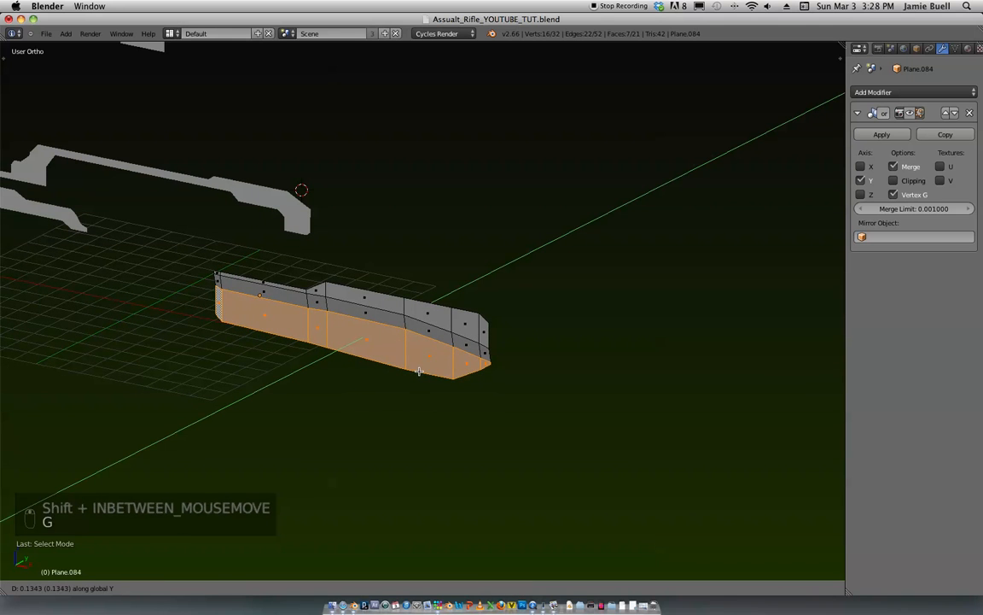
click(382, 324)
Step: Examine the creased handguard from the front in solid shading, up close and among the other cut-out pieces
middle_drag(381, 325, 508, 315)
key(Tab)
key(KP_1)
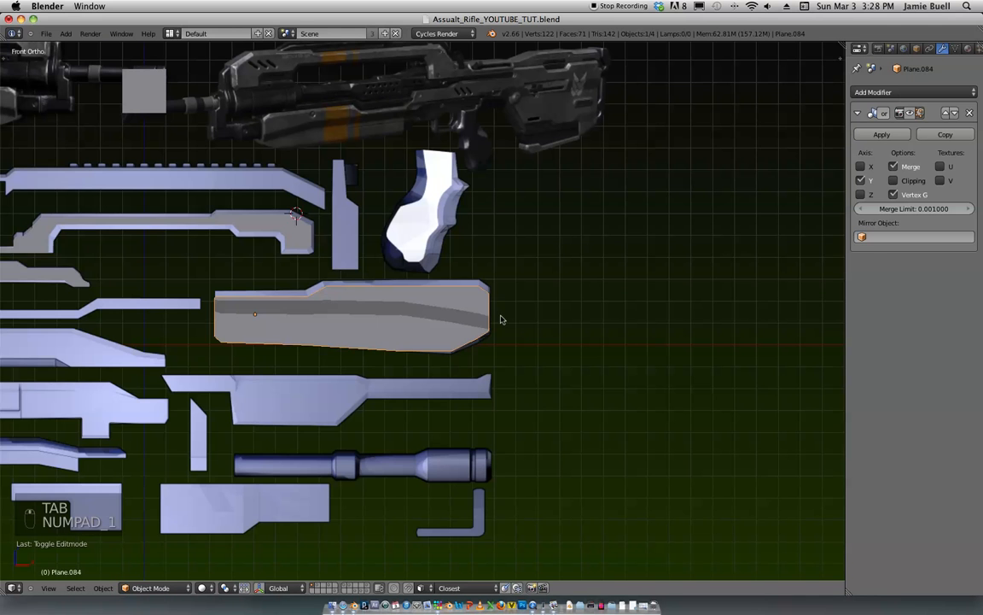
key(z)
key(z)
ctrl+middle_drag(536, 280, 589, 344)
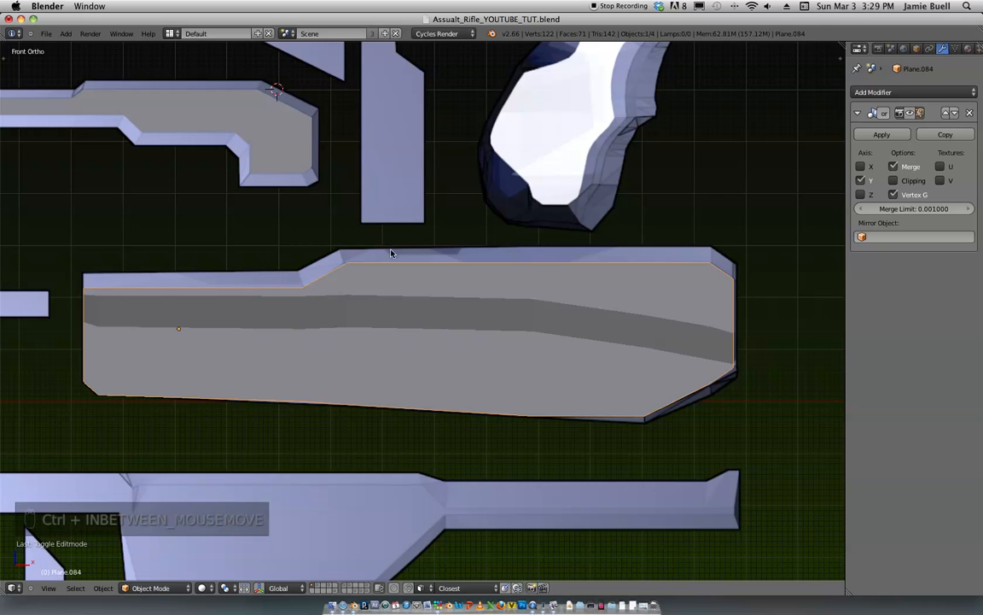
scroll(439, 204, down, 3)
scroll(486, 262, down, 3)
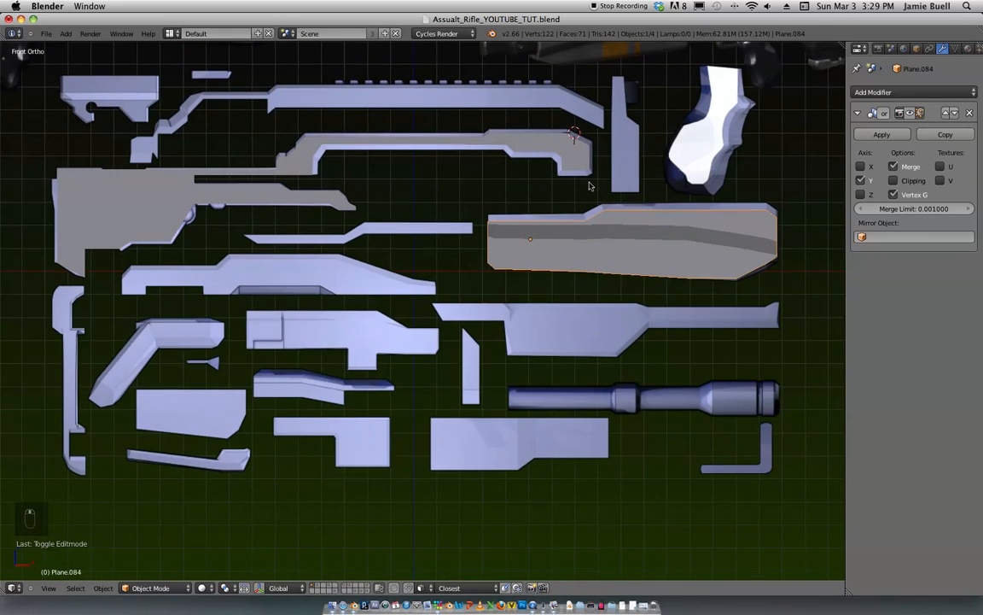
scroll(567, 190, down, 3)
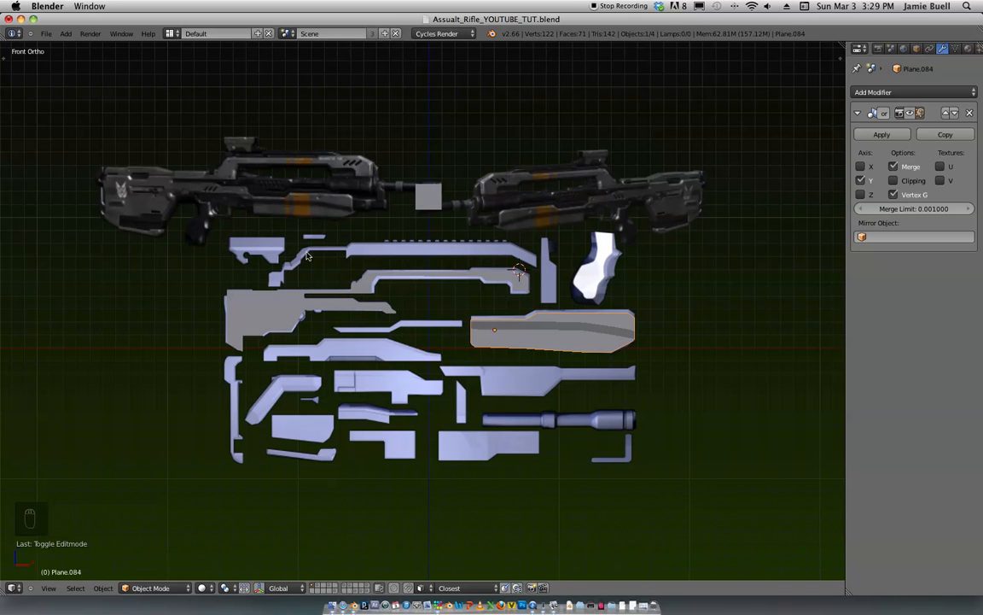
Step: Duplicate the spare square plane between the rifle references and place the copy at the left end of the long notched piece
scroll(385, 282, up, 4)
right_click(531, 114)
key(shift+d)
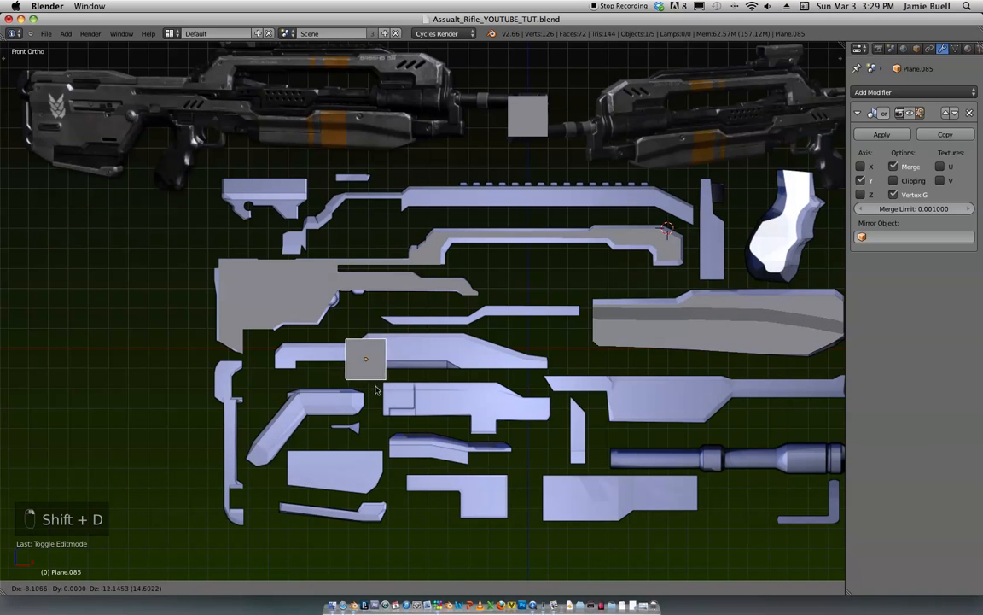
click(309, 387)
Step: Show the new plane see-through, shift its mesh along X and scale it down to the height of the piece's left end
scroll(308, 386, up, 5)
shift+middle_drag(322, 350, 479, 195)
key(KP_1)
key(z)
shift+middle_drag(370, 237, 427, 166)
shift+middle_drag(427, 166, 468, 255)
key(Tab)
key(g)
key(x)
click(482, 294)
key(s)
click(444, 336)
Step: Align the scaled plane along X and Z with the lower left corner of the notched piece
key(g)
key(x)
click(416, 340)
key(g)
key(z)
click(424, 349)
key(g)
key(x)
click(428, 347)
key(Tab)
Step: Move the plane's right edge along X to the chamfer's upper corner and lower its upper left vertex to follow the chamfer
key(Tab)
key(ctrl+Tab)
click(370, 340)
key(g)
key(x)
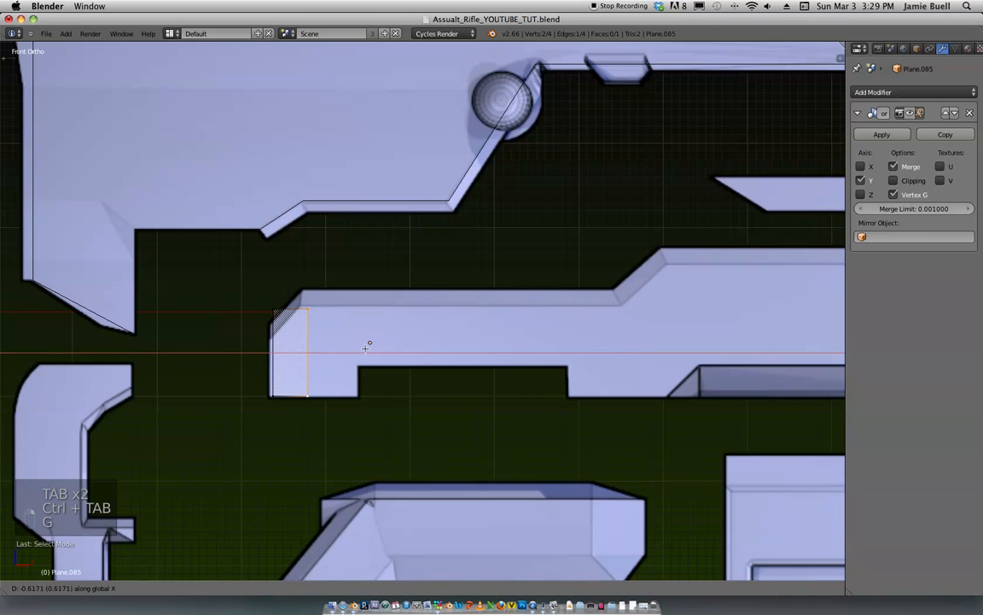
click(359, 346)
right_click(267, 316)
key(g)
key(z)
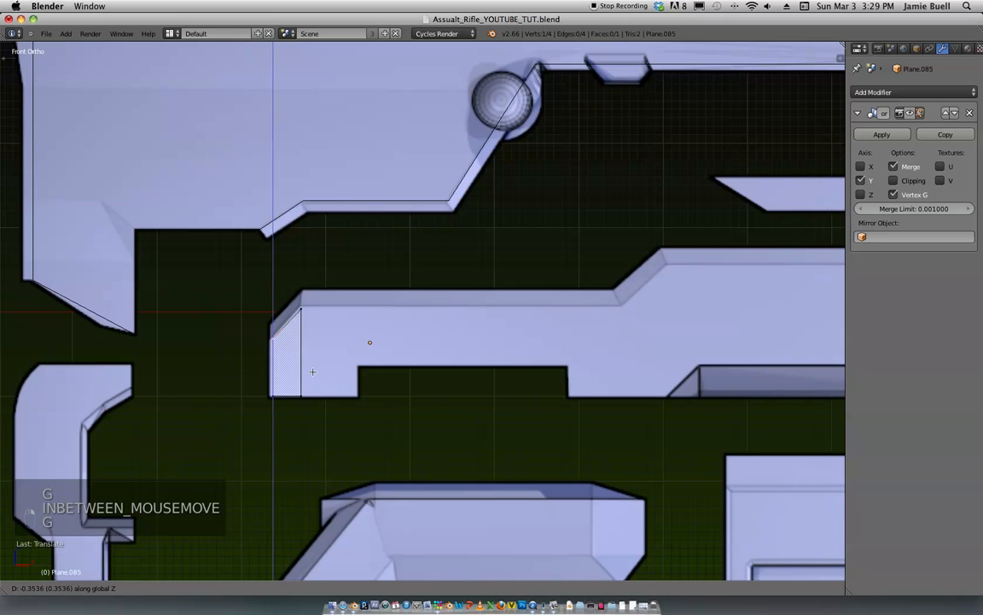
click(313, 371)
Step: Fine-tune the plane's left edge along X and its upper right vertex along Z to match the piece's outline
key(f)
key(z)
key(z)
key(g)
key(x)
click(325, 352)
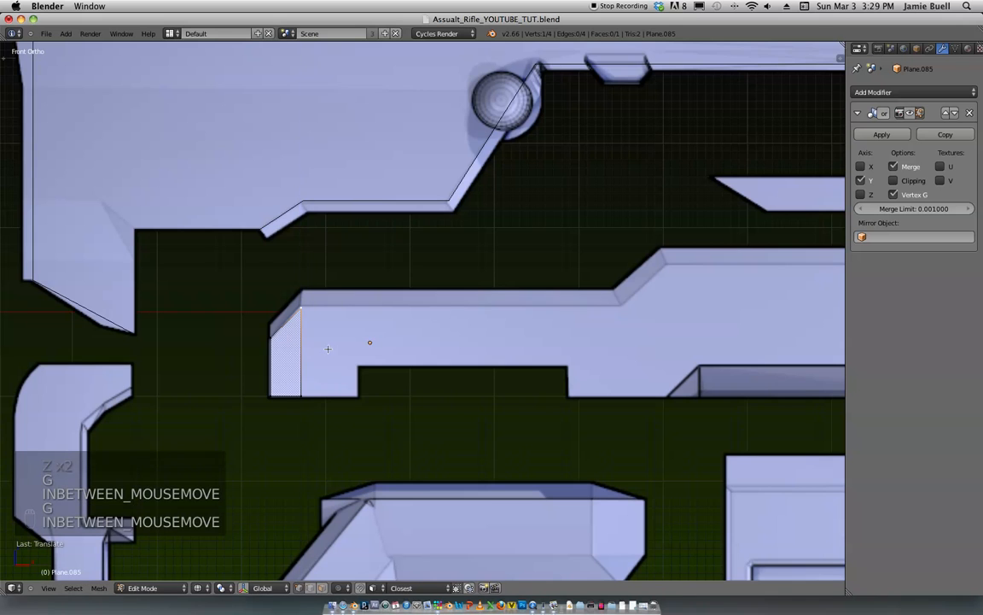
key(g)
key(z)
click(294, 303)
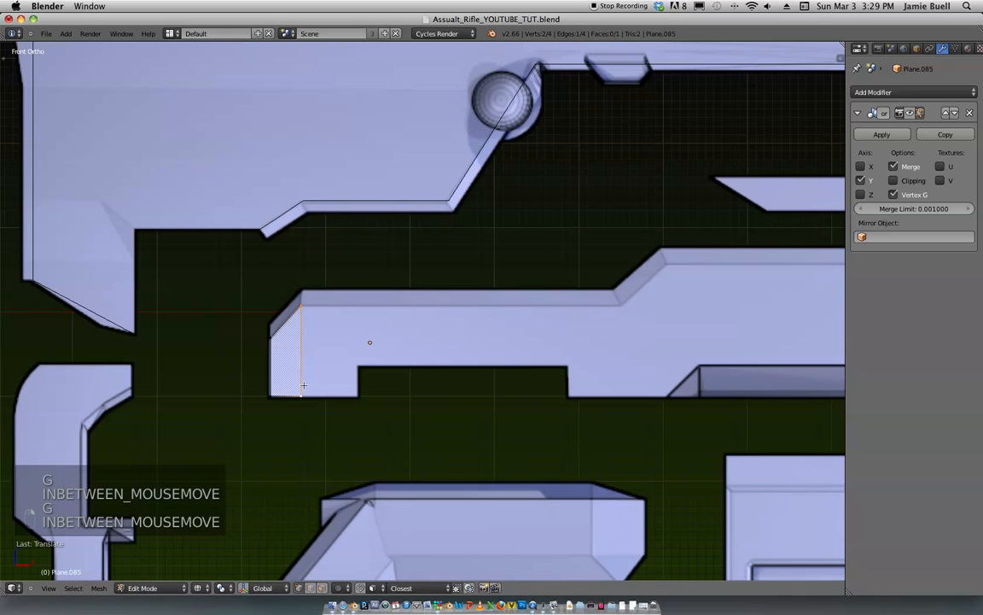
Step: Extrude the right edge along X past the notch to the start of the upward bend
key(e)
key(x)
click(368, 335)
shift+middle_drag(377, 316, 300, 364)
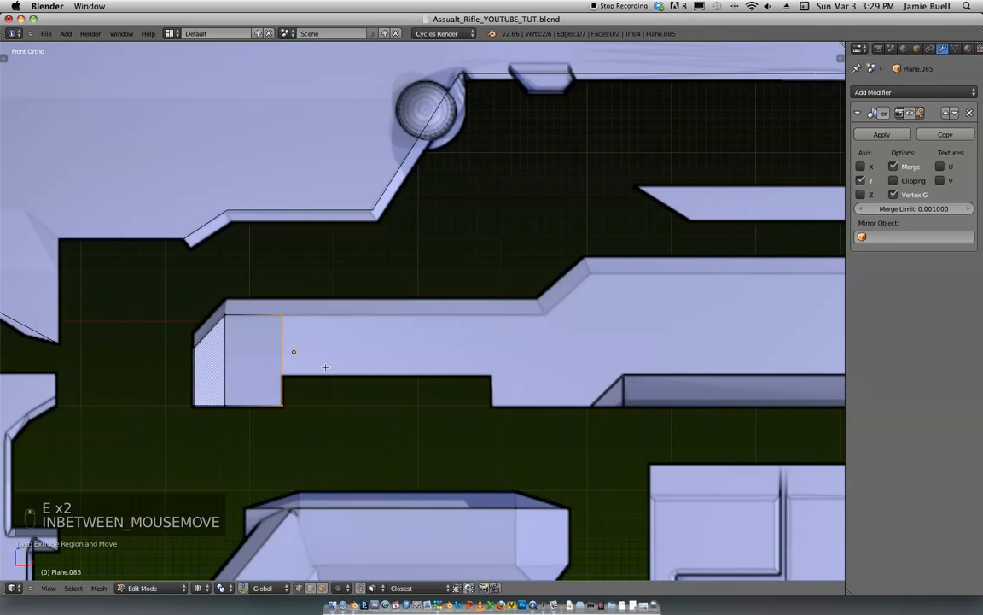
key(g)
click(553, 345)
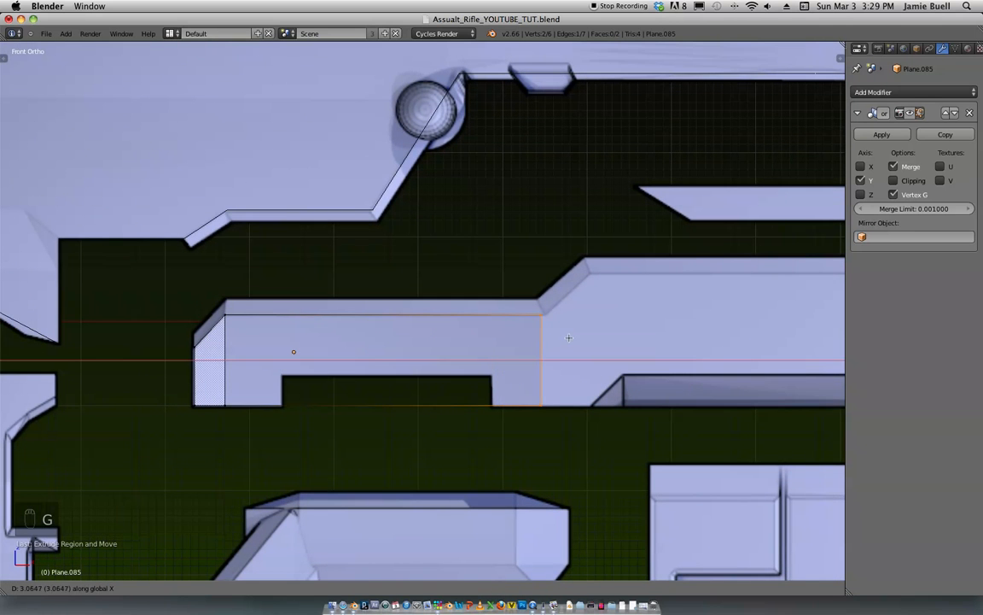
Step: Add two vertical loop cuts aligned with the two ends of the rectangular notch
shift+middle_drag(421, 360, 360, 443)
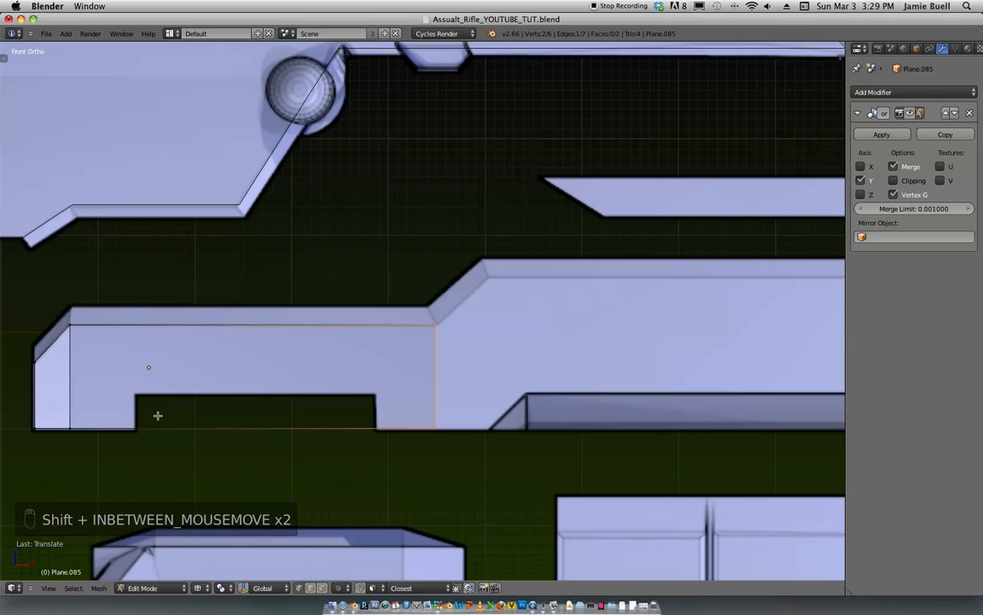
key(ctrl+r)
key(ctrl+r)
click(149, 378)
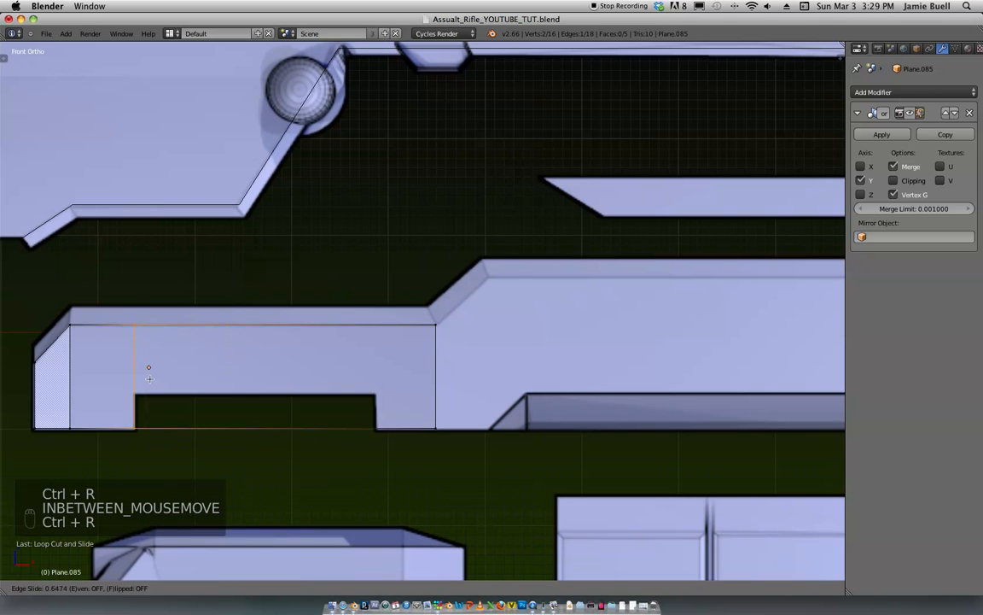
click(149, 378)
key(ctrl+r)
click(298, 350)
click(361, 351)
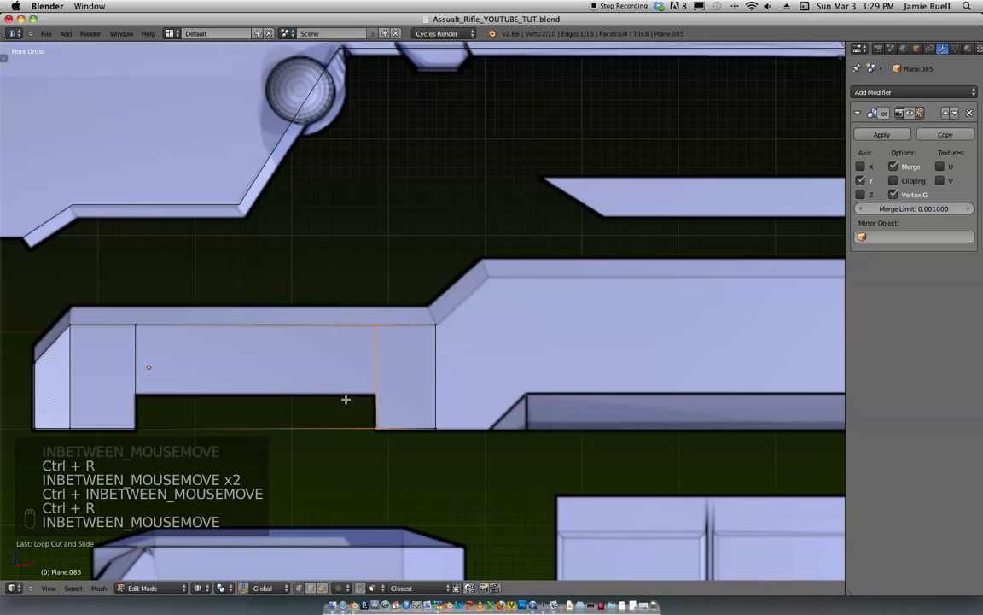
Step: Try a lengthwise loop cut along the notch's upper edge, and undo it
key(ctrl+r)
click(374, 402)
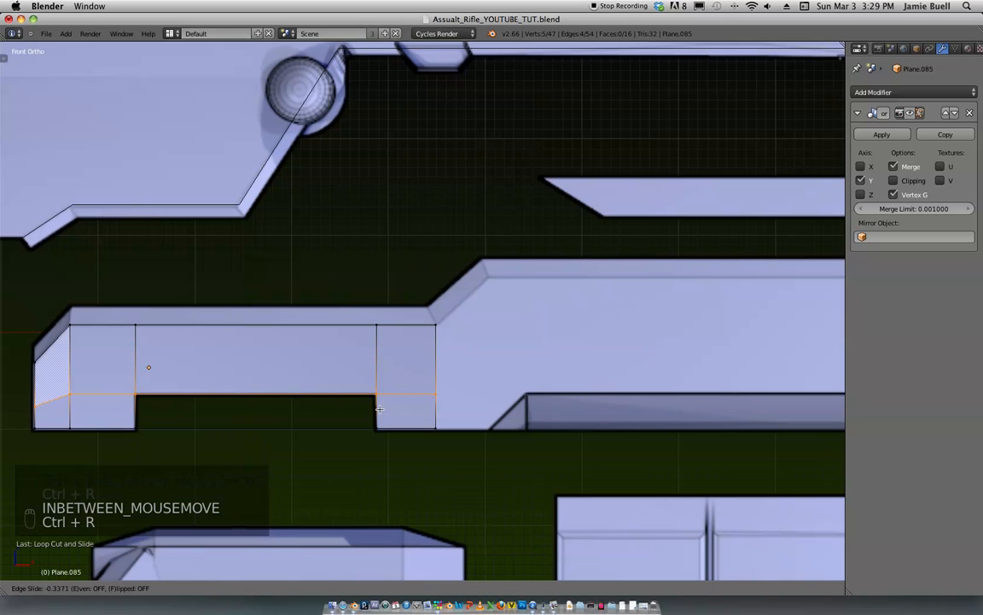
click(378, 408)
key(super+z)
Step: Extrude the end edge along X to the top of the upward bend and raise its upper vertex to the outline's corner
shift+middle_drag(444, 363, 384, 357)
right_click(383, 334)
key(e)
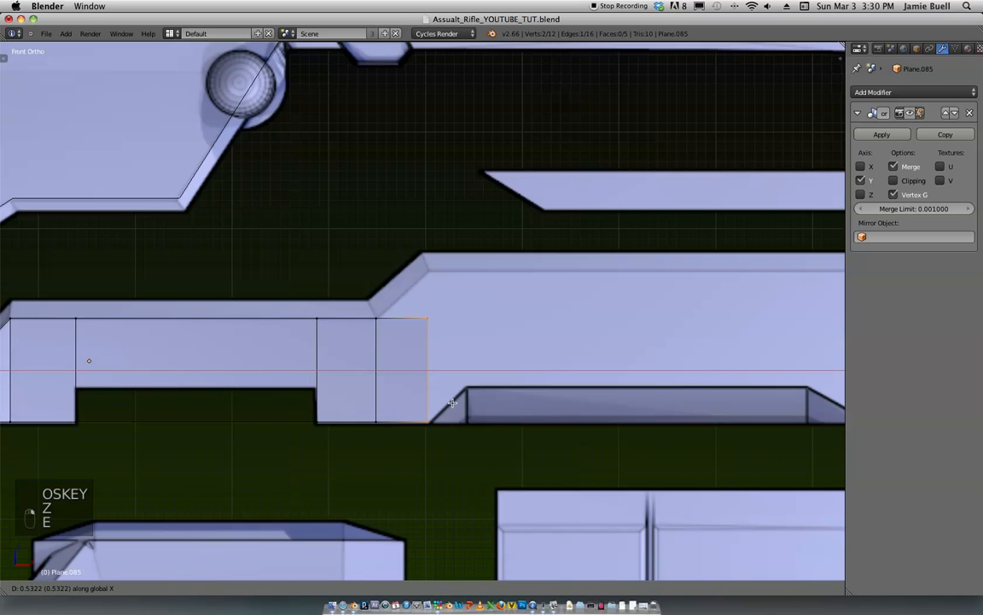
click(452, 370)
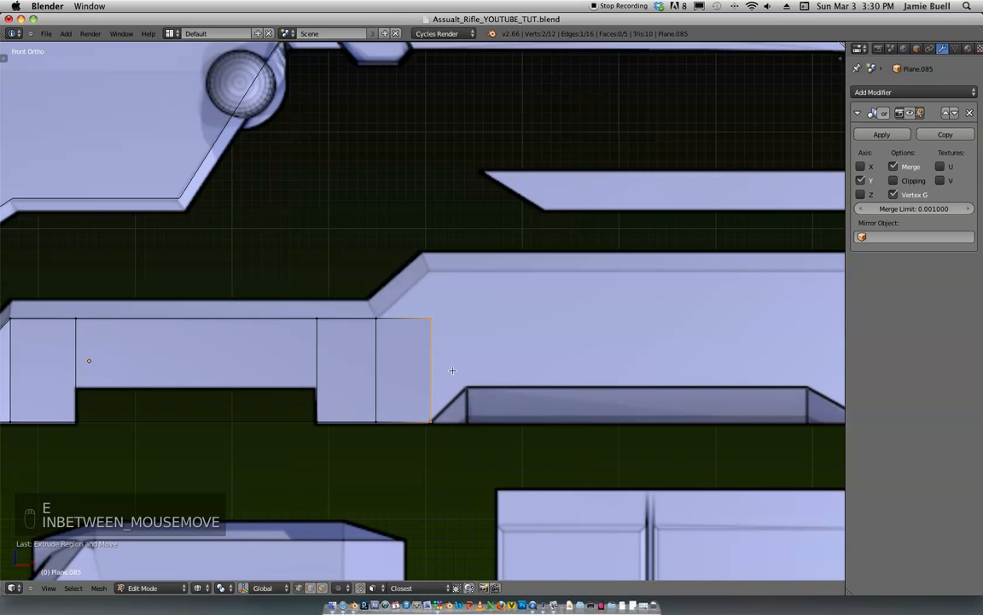
key(g)
click(436, 294)
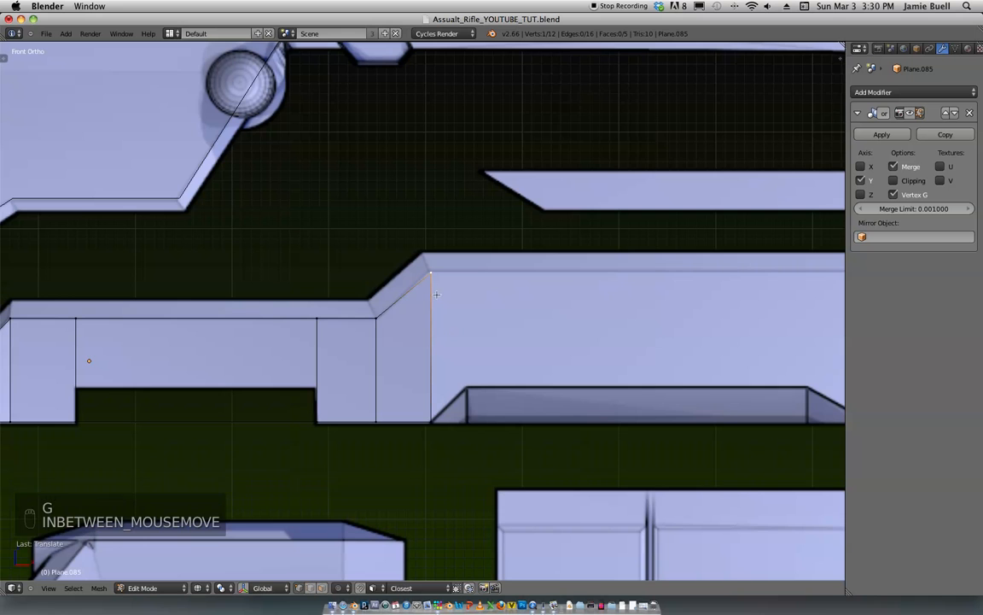
Step: Extrude the tall end edge along X over most of the recessed lower section
shift+middle_drag(436, 385, 382, 378)
key(e)
key(e)
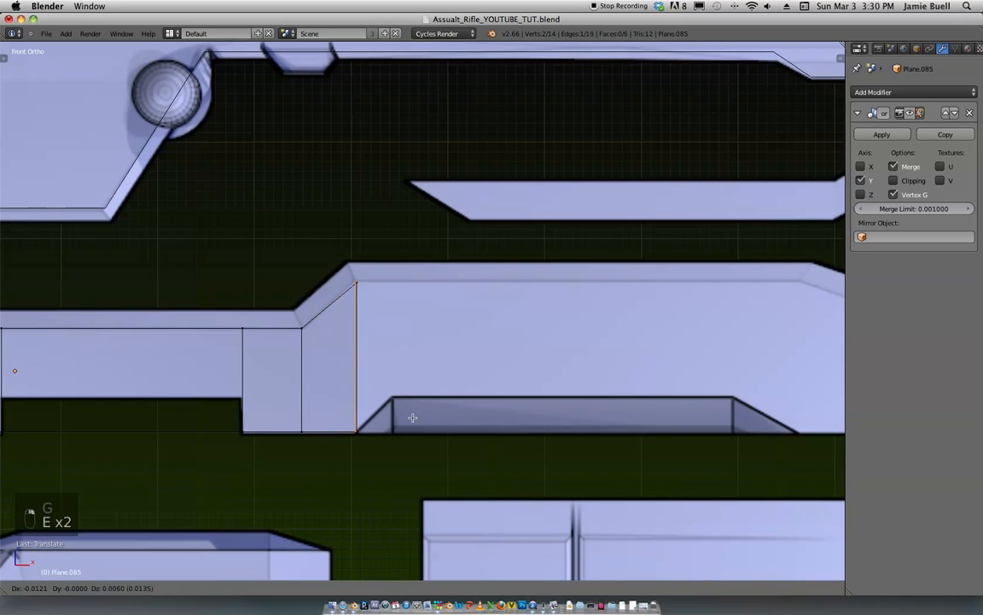
click(727, 370)
shift+middle_drag(625, 428, 471, 439)
shift+middle_drag(380, 424, 306, 412)
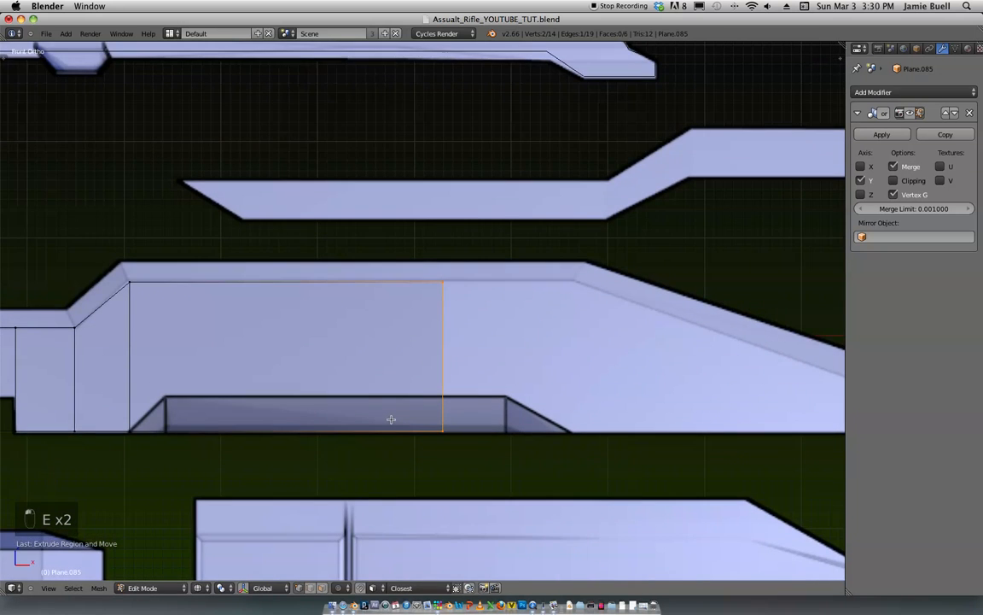
key(h)
key(c)
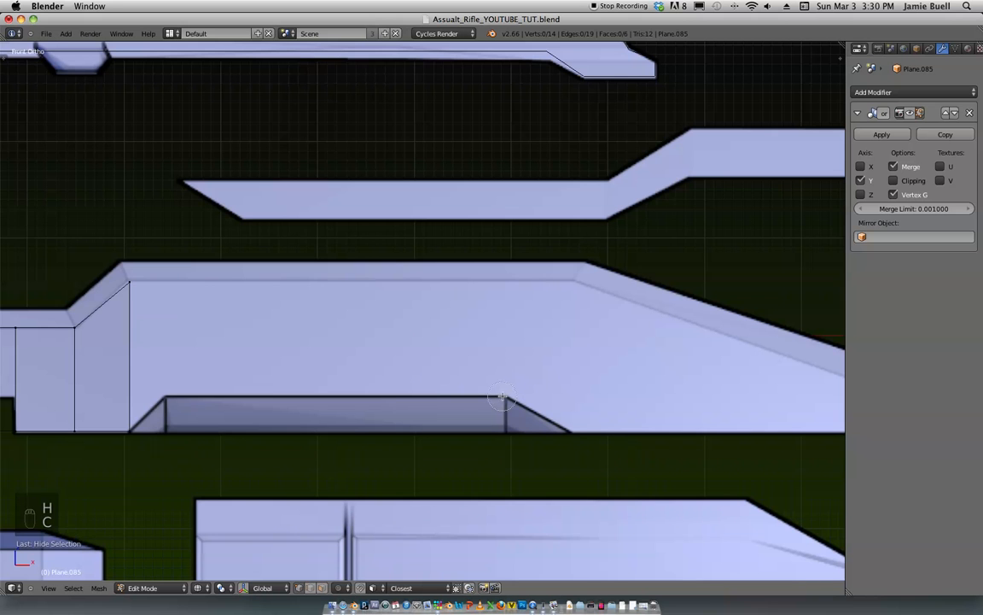
key(super+z)
key(super+z)
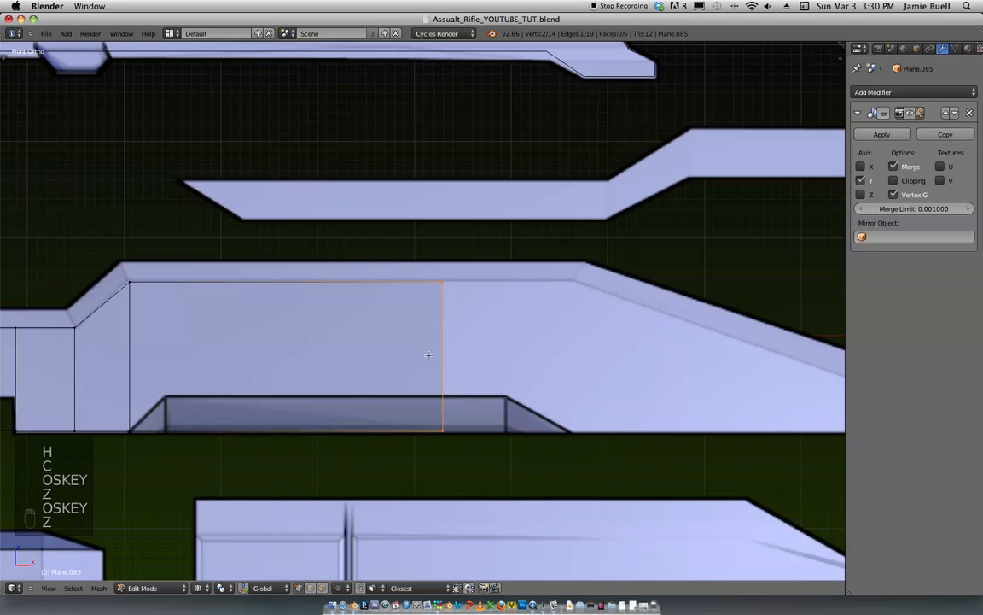
Step: Move the end edge along X to where the upper outline starts sloping down
key(g)
key(x)
click(575, 352)
Step: Extrude the end edge twice along X, to the foot of the slope and to the piece's far end
shift+middle_drag(612, 314, 345, 332)
ctrl+middle_drag(346, 332, 465, 288)
key(e)
click(572, 390)
key(e)
click(660, 377)
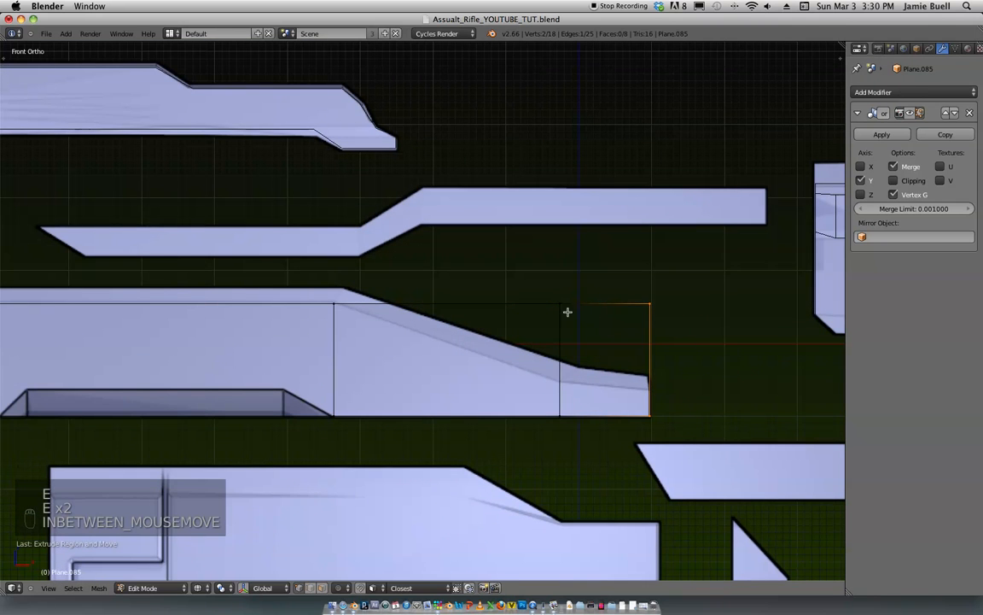
Step: Lower the upper vertices at the slope's foot and the far end along Z to the piece's inner outline
key(g)
key(z)
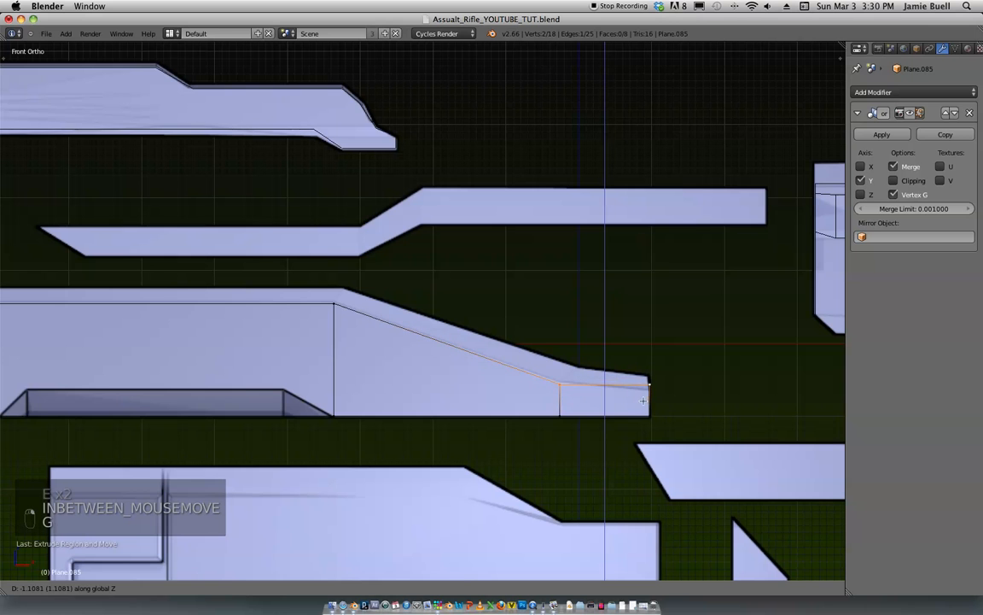
click(647, 401)
right_click(650, 388)
key(g)
key(z)
click(652, 399)
Step: Add a loop cut at the height of the long piece's lower notch and delete the face covering the notch
shift+middle_drag(397, 337, 538, 361)
shift+middle_drag(423, 301, 668, 254)
ctrl+middle_drag(427, 376, 426, 345)
shift+middle_drag(304, 388, 396, 389)
ctrl+middle_drag(396, 395, 454, 334)
key(ctrl+r)
click(444, 297)
click(503, 359)
key(ctrl+Tab)
click(469, 398)
click(399, 352)
key(x)
click(415, 389)
Step: Return the view to solid shading, leave Edit Mode and save the file over the existing one
key(z)
scroll(560, 272, down, 6)
scroll(555, 211, up, 2)
scroll(526, 226, down, 2)
key(Tab)
scroll(563, 205, down, 1)
shift+middle_drag(596, 201, 467, 272)
key(super+s)
click(529, 235)
scroll(478, 248, down, 1)
shift+middle_drag(492, 213, 497, 255)
scroll(512, 240, down, 1)
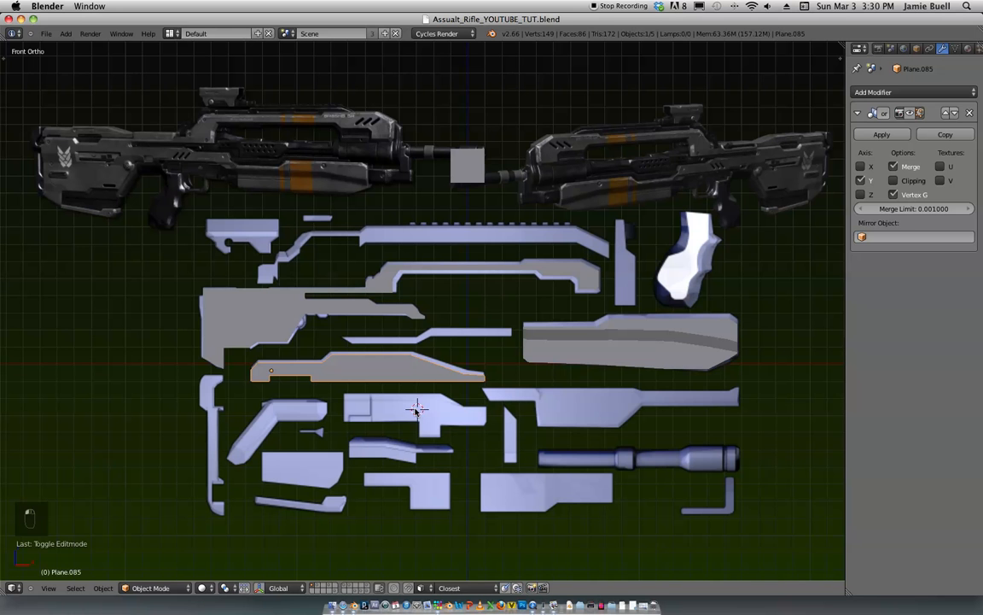
Step: Duplicate the plain square plane and place the copy over the stepped block below the long piece, in wireframe shading
shift+middle_drag(416, 411, 392, 375)
key(shift+d)
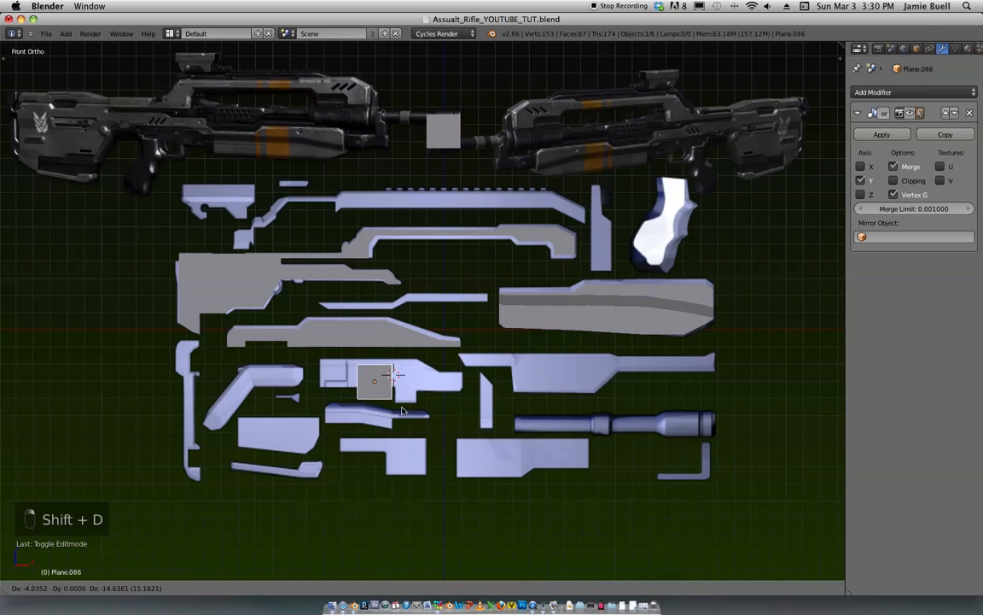
scroll(384, 367, up, 6)
key(z)
scroll(478, 292, up, 3)
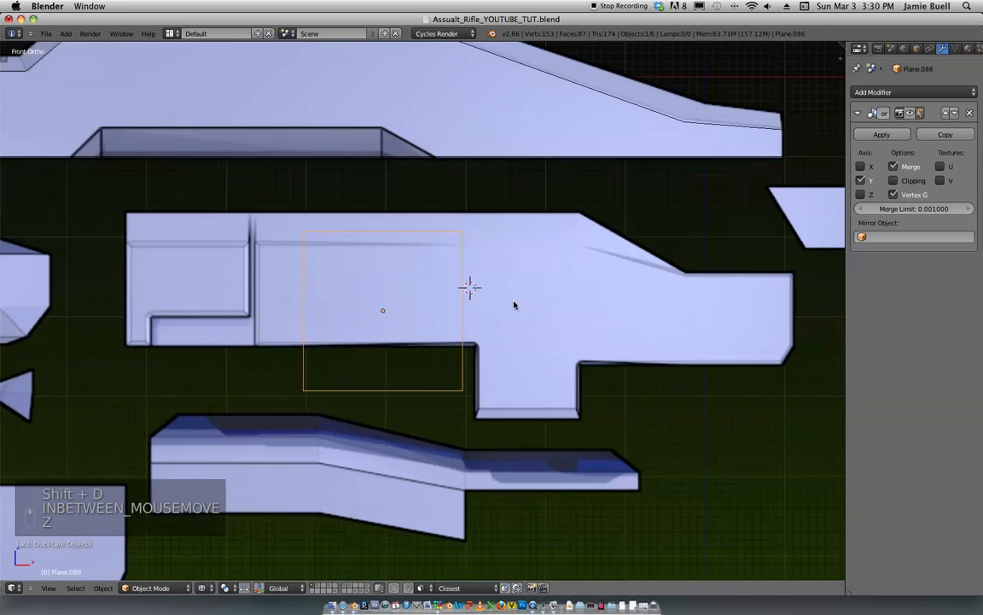
Step: Move the copied square's mesh to the block's left end and scale it down to roughly the block's height
key(Tab)
key(g)
key(x)
click(320, 288)
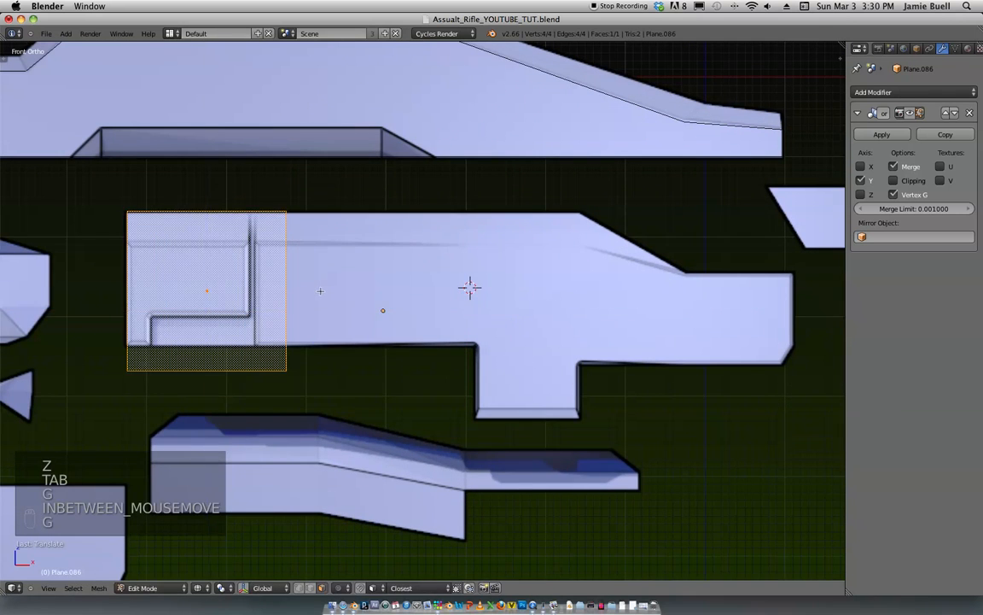
shift+middle_drag(320, 288, 529, 281)
key(s)
click(488, 304)
key(g)
key(z)
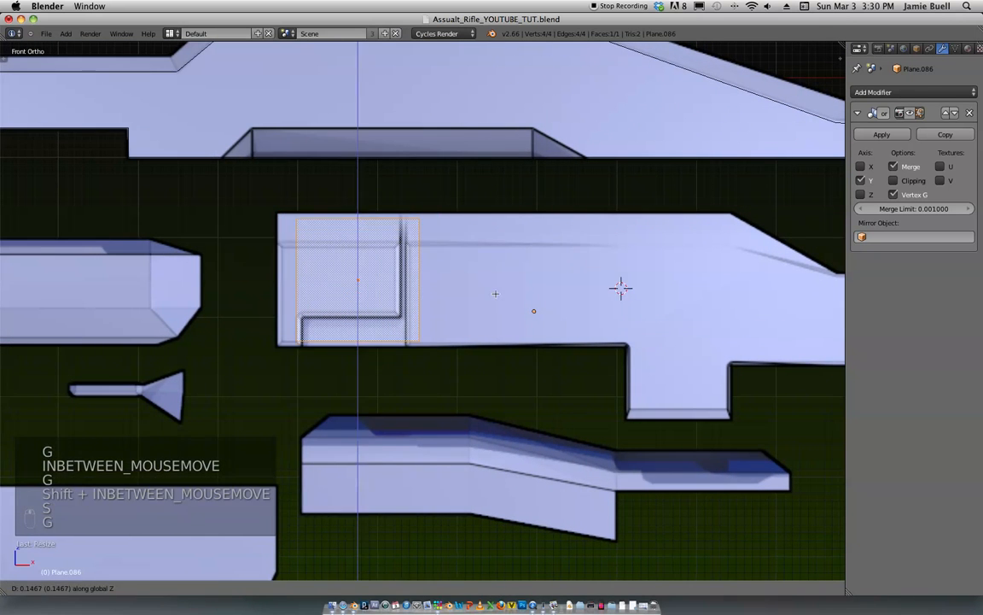
click(495, 293)
Step: Fine-tune the square's position and scale to line up with the block's upper left corner and inset panel
key(g)
key(x)
click(478, 293)
key(z)
key(g)
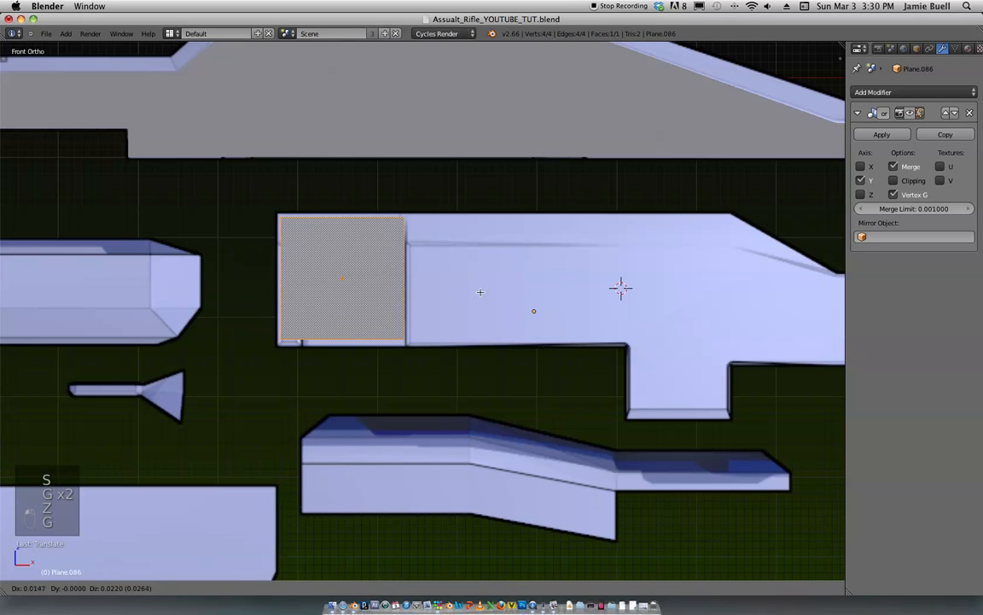
key(z)
click(483, 294)
key(s)
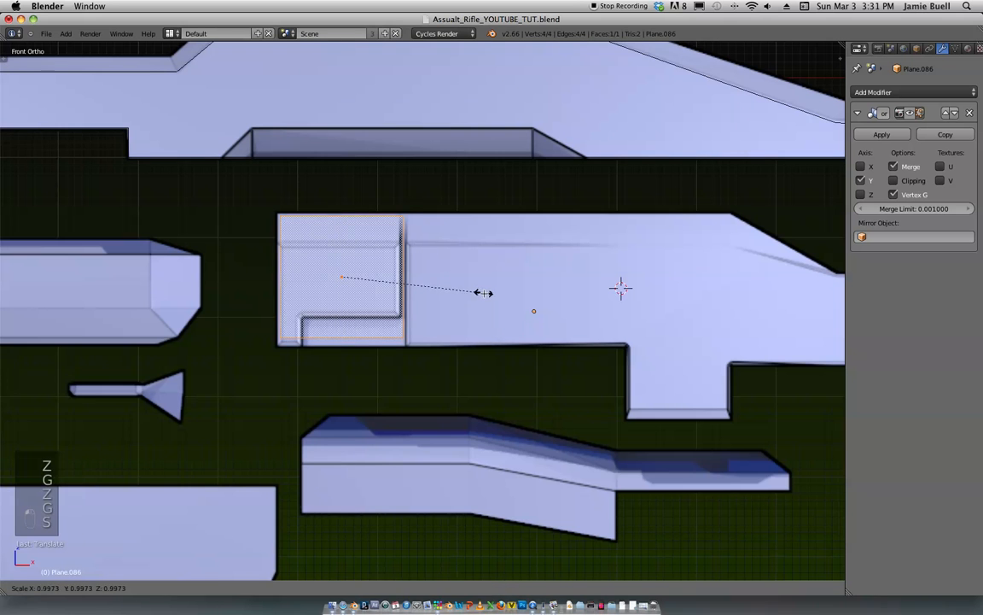
click(503, 300)
key(ctrl+Tab)
click(489, 278)
key(s)
click(501, 286)
Step: Move the square's right edge along X to where the block's upper outline starts sloping down
shift+middle_drag(495, 262, 494, 298)
shift+middle_drag(447, 327, 411, 351)
ctrl+middle_drag(483, 318, 424, 313)
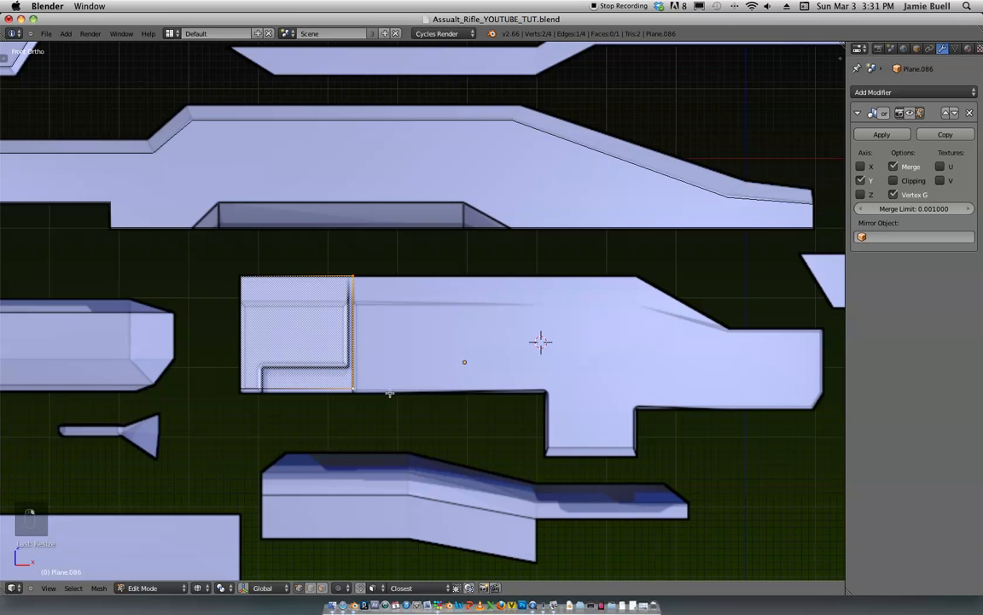
key(g)
key(x)
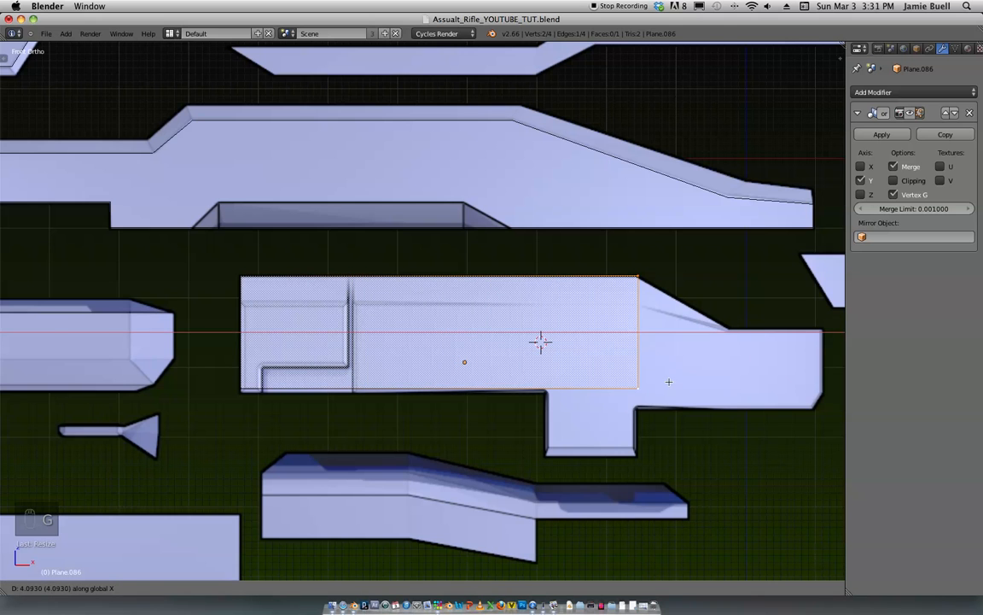
click(667, 382)
Step: Extrude the end edge along X to the slope's foot, the start of the corner chamfer and the block's far end
key(e)
key(e)
key(e)
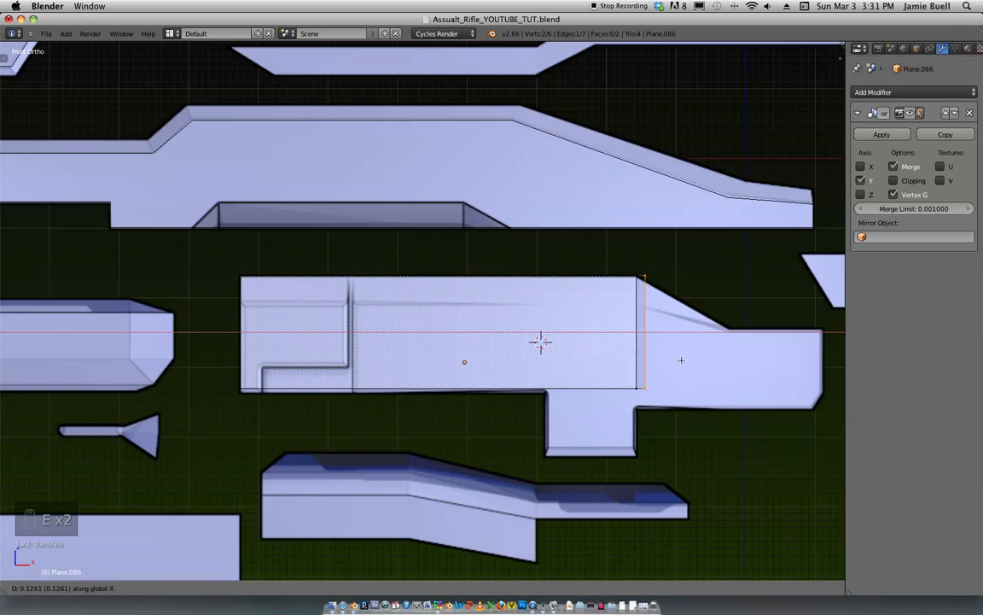
click(790, 371)
key(e)
key(e)
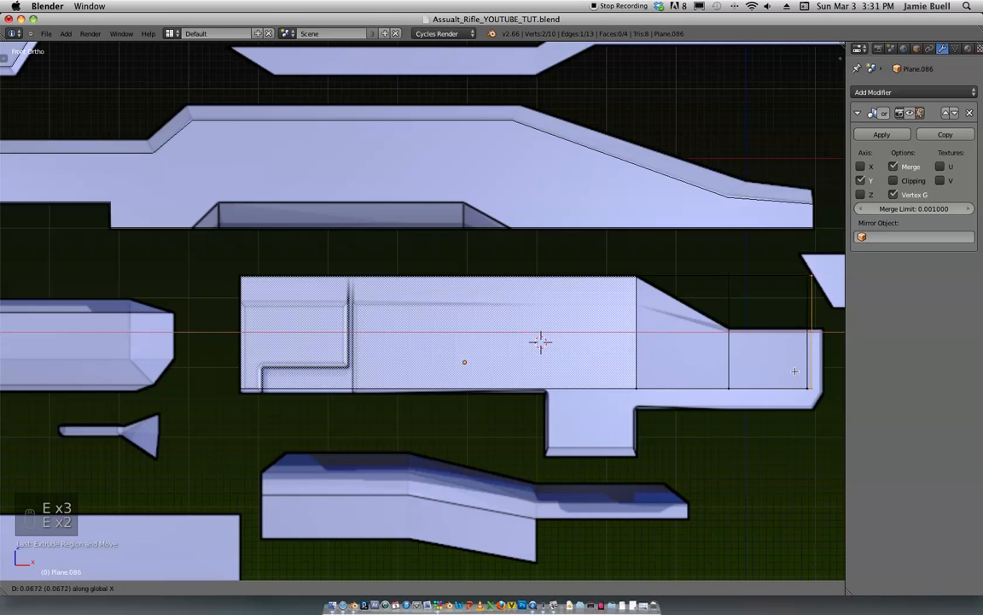
click(803, 368)
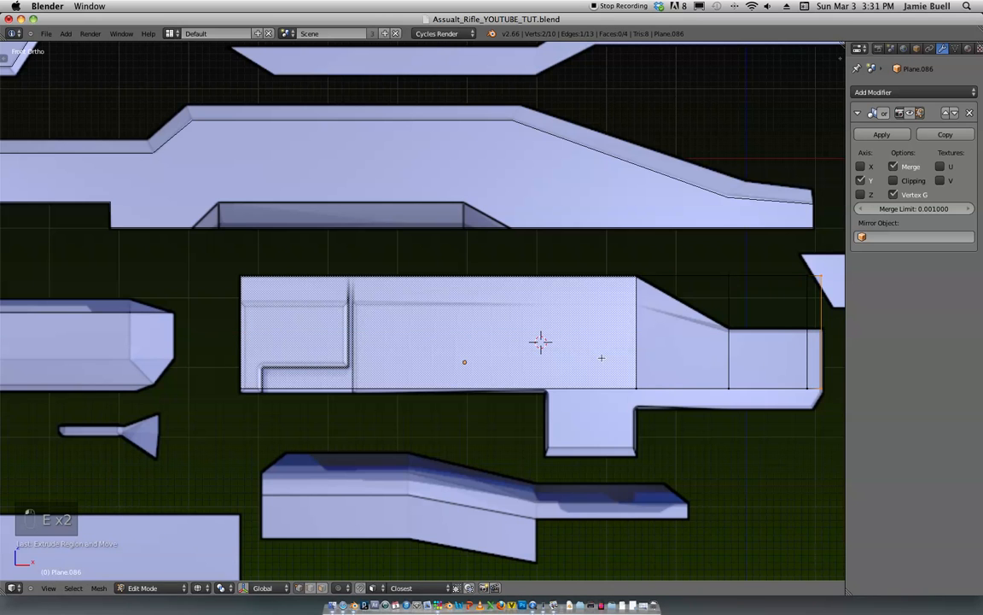
Step: Add a vertical loop cut at the lower tab's left side and extrude the bottom edge down to form the tab
key(ctrl+r)
click(554, 387)
click(653, 387)
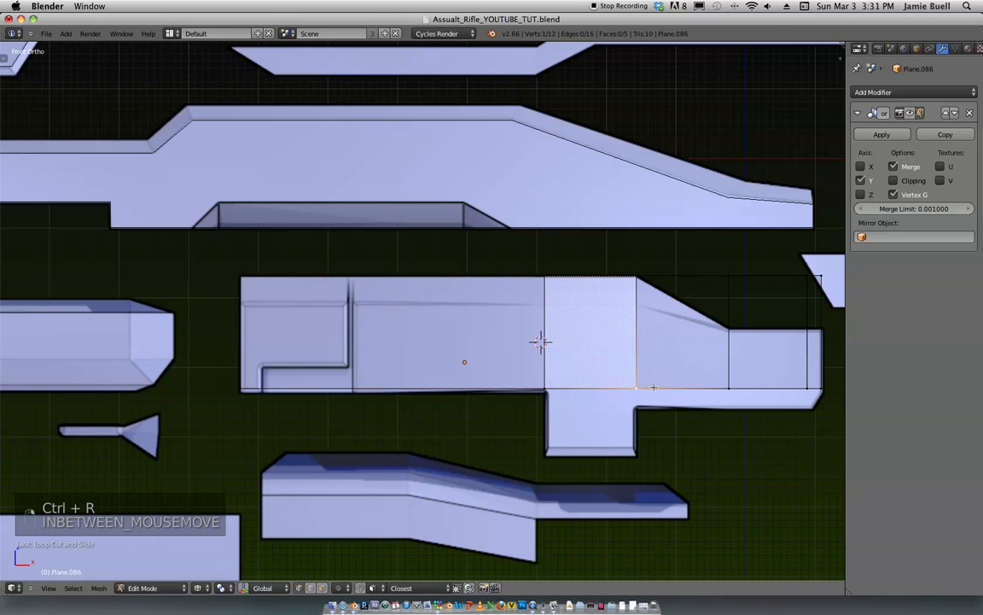
key(e)
key(e)
click(662, 467)
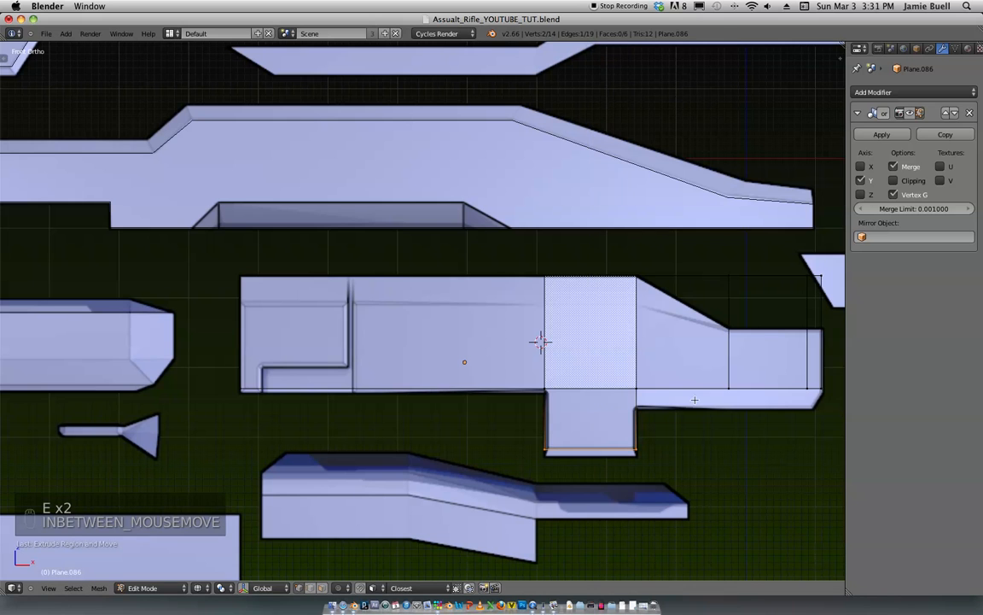
key(a)
key(b)
drag(522, 375, 522, 374)
key(a)
shift+middle_drag(705, 374, 535, 345)
ctrl+middle_drag(565, 334, 559, 362)
key(super+z)
key(super+z)
key(super+z)
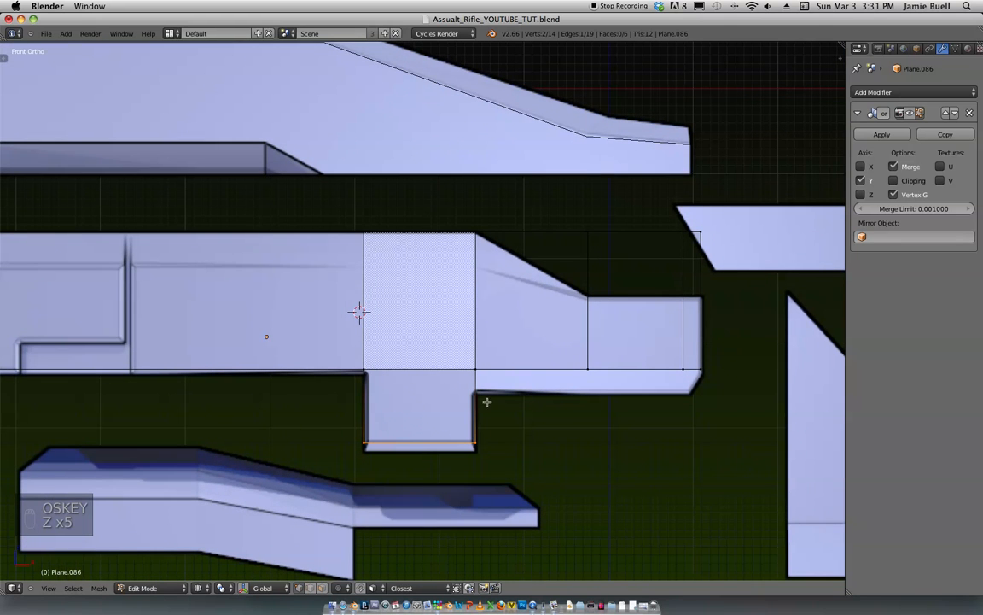
Step: Extrude the bottom edges of the block's narrow right end down to the lower outline
shift+middle_drag(554, 374, 513, 366)
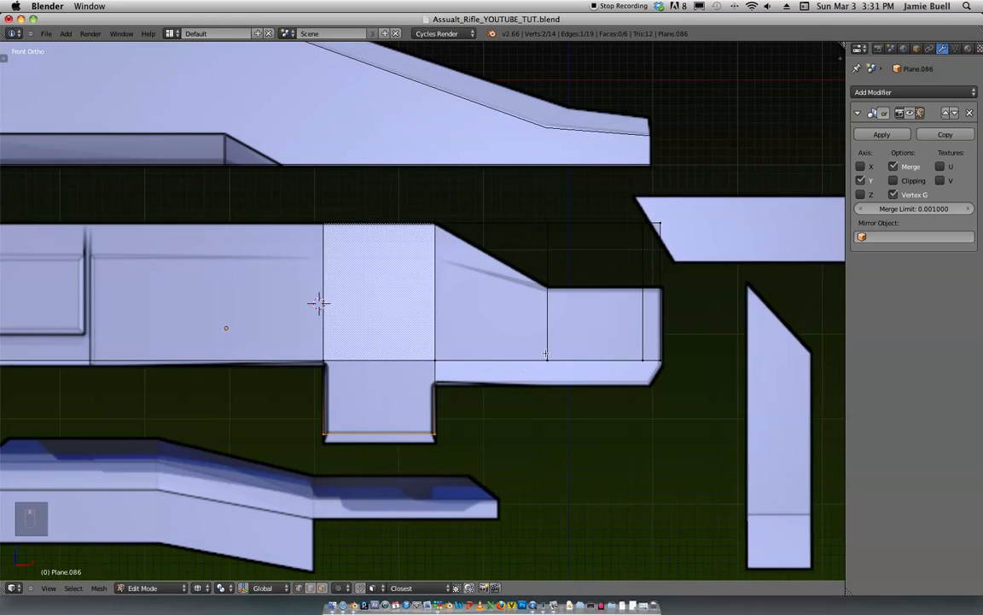
right_click(553, 368)
key(b)
drag(678, 375, 510, 338)
key(g)
key(z)
right_click(582, 359)
key(e)
click(584, 385)
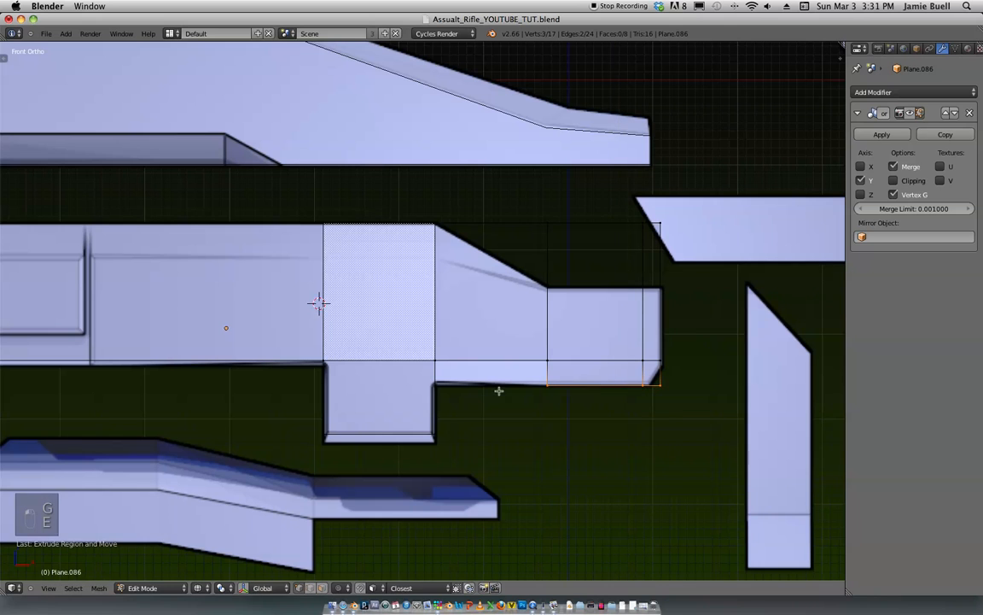
Step: Add a loop cut across the tab level with the narrow end's underside and fill the gap between them with a face
key(ctrl+r)
click(427, 395)
click(437, 386)
right_click(548, 381)
shift+right_click(552, 361)
key(f)
Step: Raise the narrow end's lower right corner vertex along Z to match the chamfered corner
right_click(659, 385)
scroll(661, 384, up, 2)
scroll(591, 414, up, 2)
key(g)
key(z)
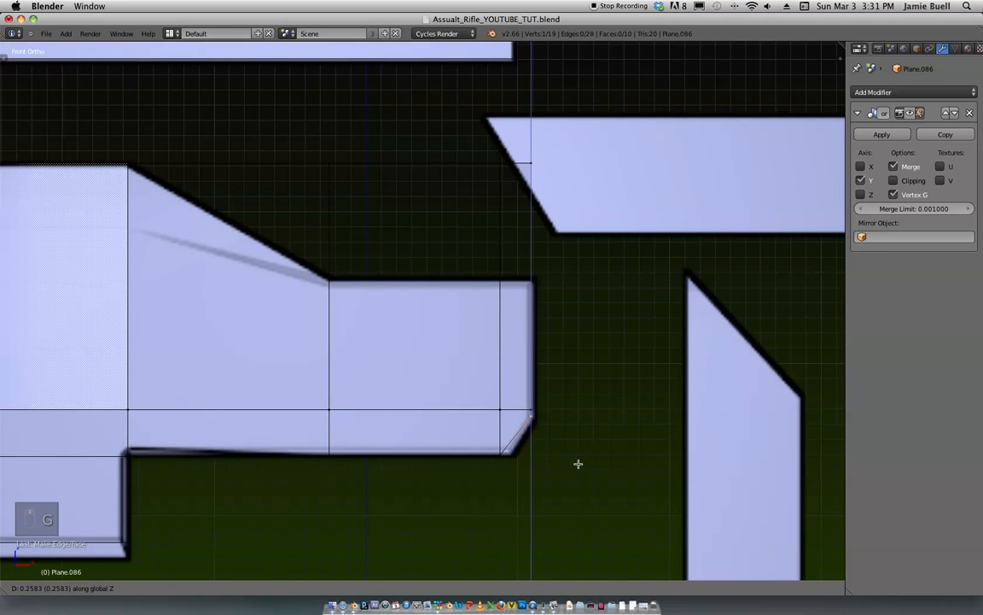
click(578, 463)
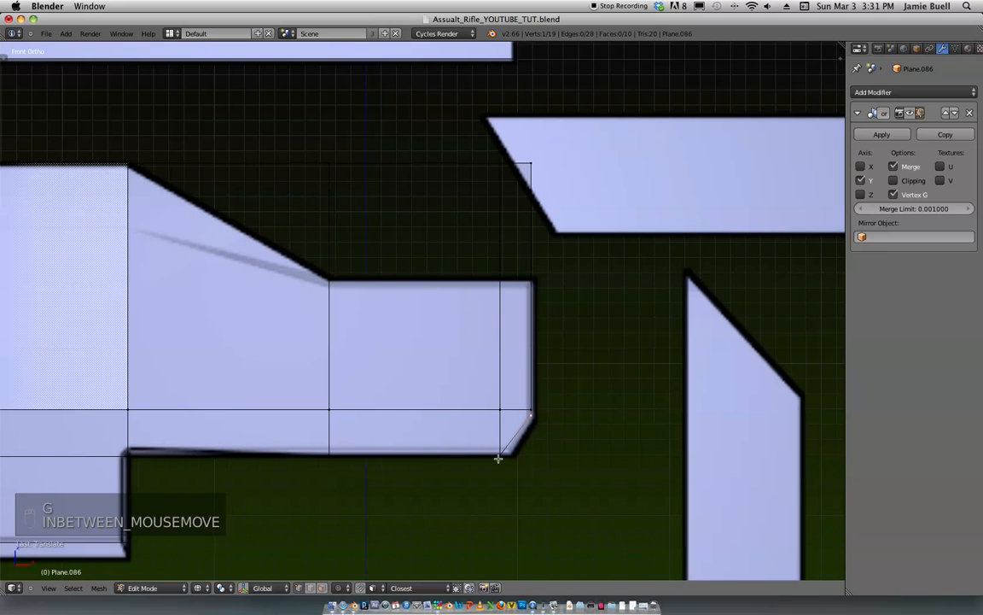
shift+middle_drag(533, 425, 563, 473)
scroll(74, 345, down, 6)
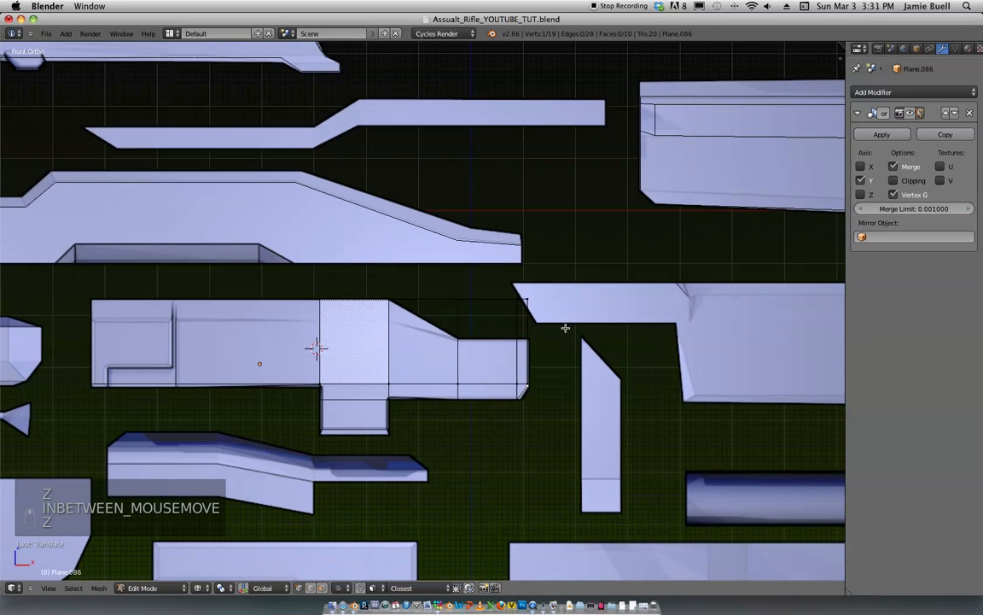
Step: Lower the upper vertices of the narrow right end to the block's outline and check the shape in solid shading
key(a)
key(a)
key(a)
key(b)
key(a)
key(b)
drag(559, 323, 400, 269)
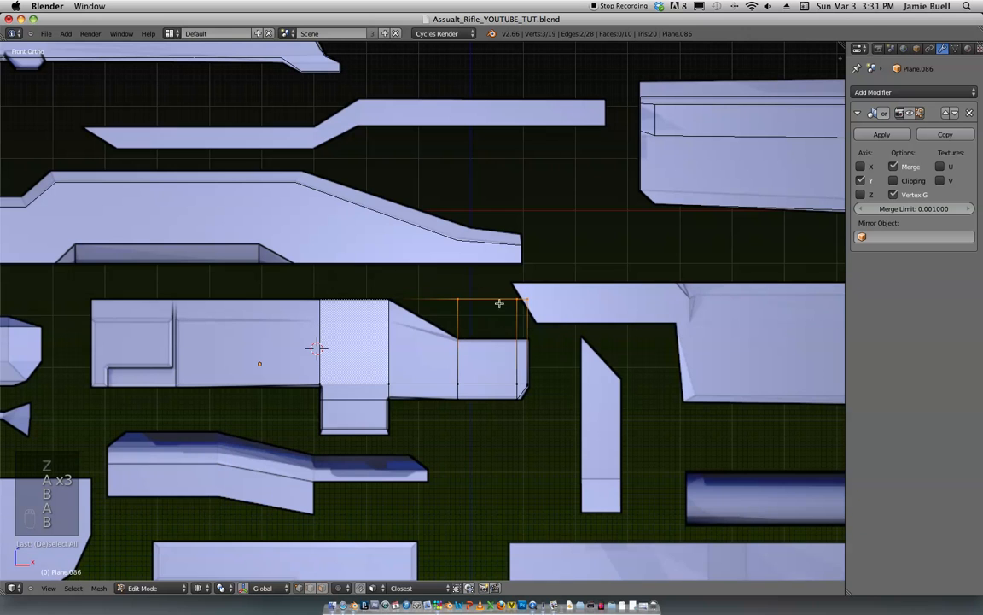
key(g)
click(532, 385)
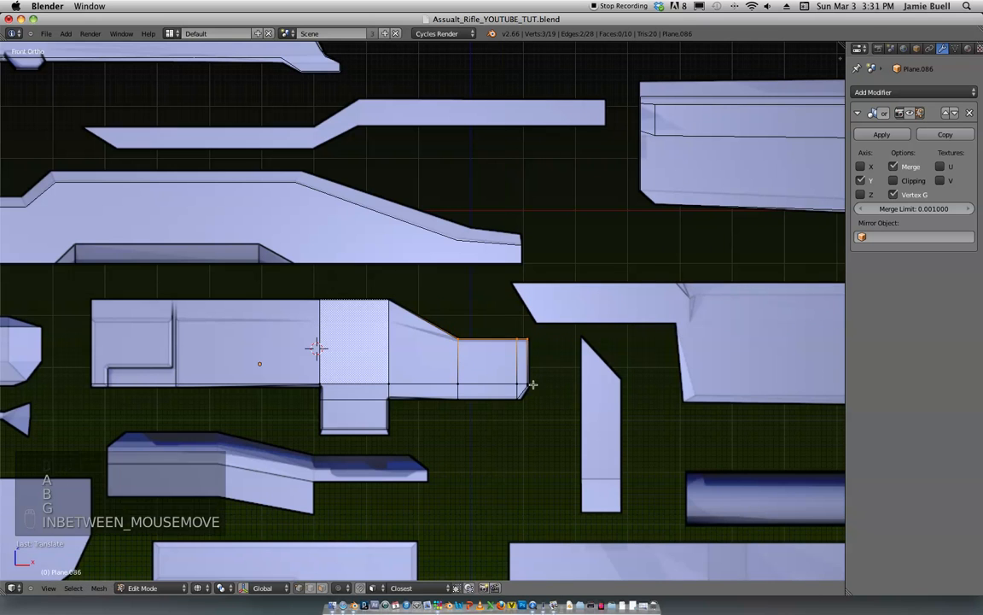
key(z)
key(z)
key(z)
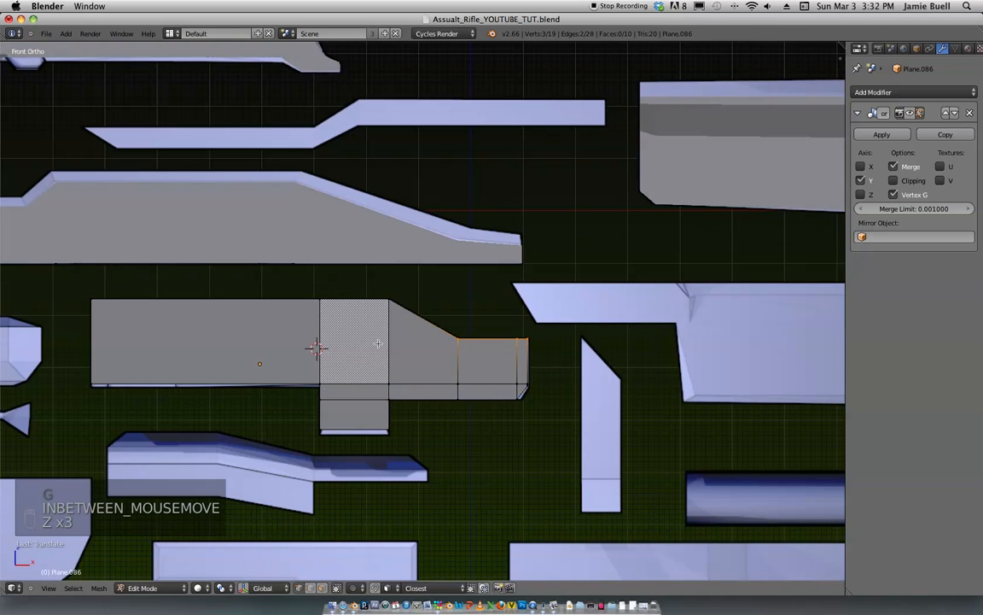
key(z)
Step: Move the tab's bottom edge along Z to the tab's lower outline
key(a)
key(b)
drag(382, 449, 335, 426)
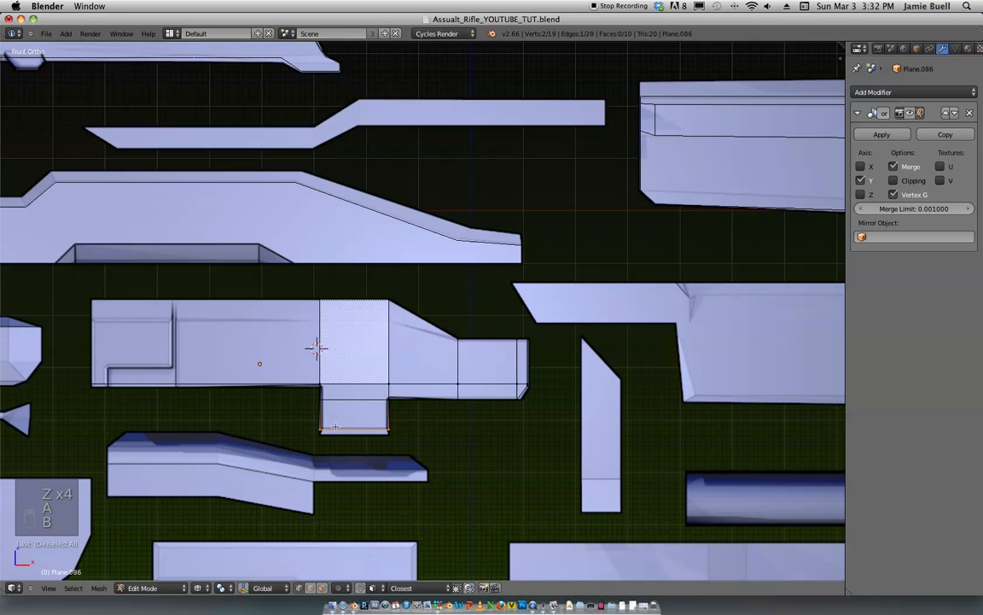
key(g)
key(z)
click(427, 456)
Step: Add two horizontal loop cuts through the block, along the upper crease and along the top of the inset step
ctrl+middle_drag(414, 435, 284, 411)
shift+middle_drag(284, 412, 509, 437)
ctrl+middle_drag(510, 437, 272, 395)
ctrl+middle_drag(396, 358, 426, 359)
shift+middle_drag(349, 349, 368, 330)
shift+middle_drag(345, 381, 294, 316)
ctrl+middle_drag(382, 302, 444, 288)
shift+middle_drag(461, 287, 424, 287)
key(ctrl+r)
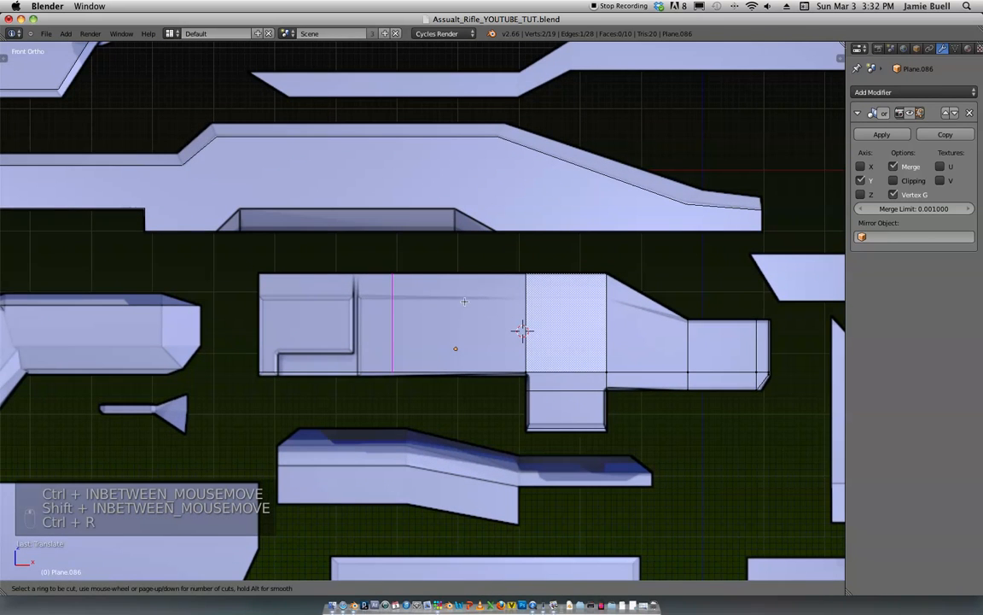
click(281, 324)
click(309, 299)
key(ctrl+r)
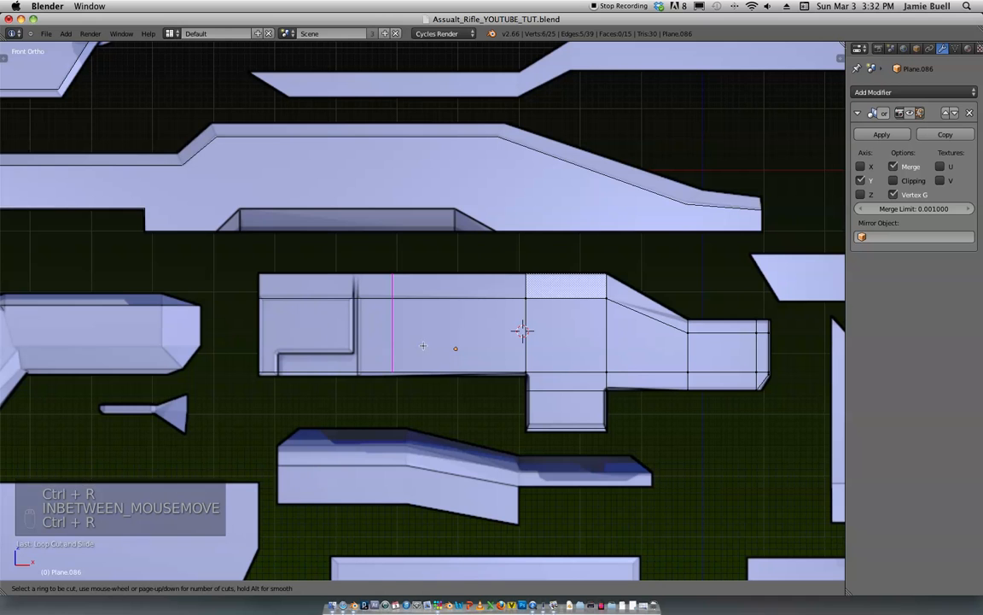
click(265, 337)
click(281, 351)
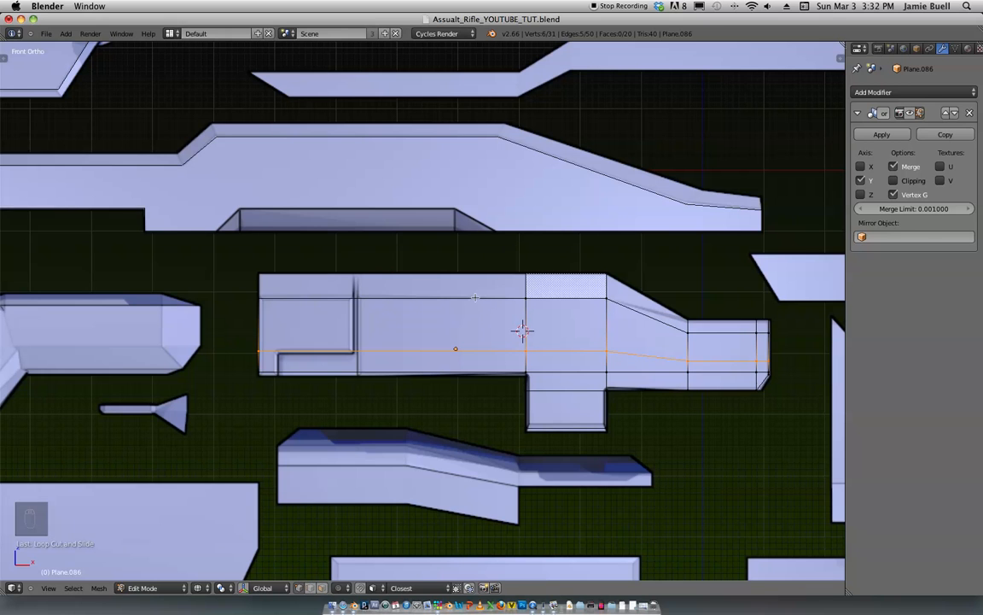
key(ctrl+r)
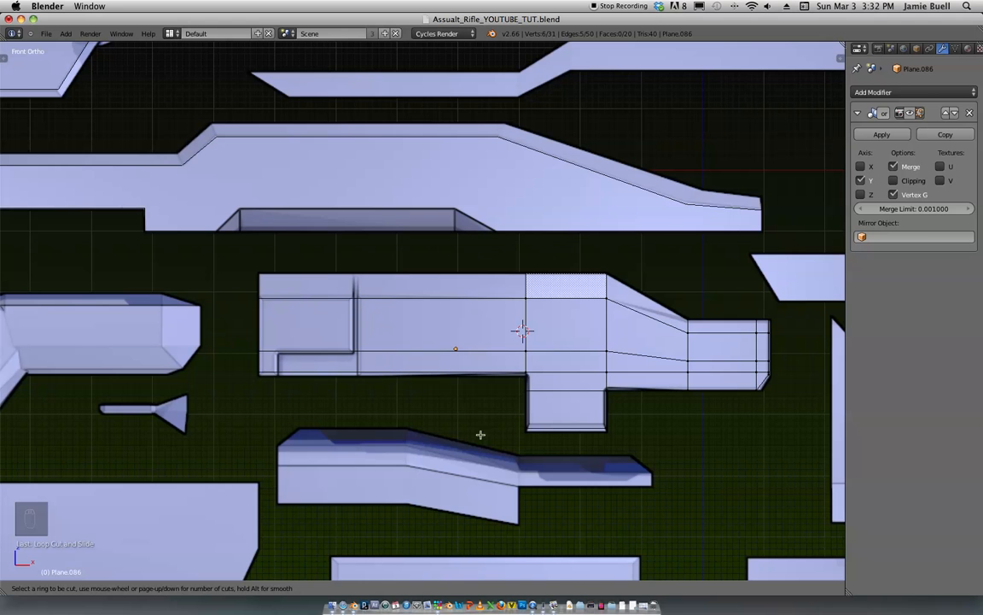
right_click(459, 418)
scroll(373, 367, up, 1)
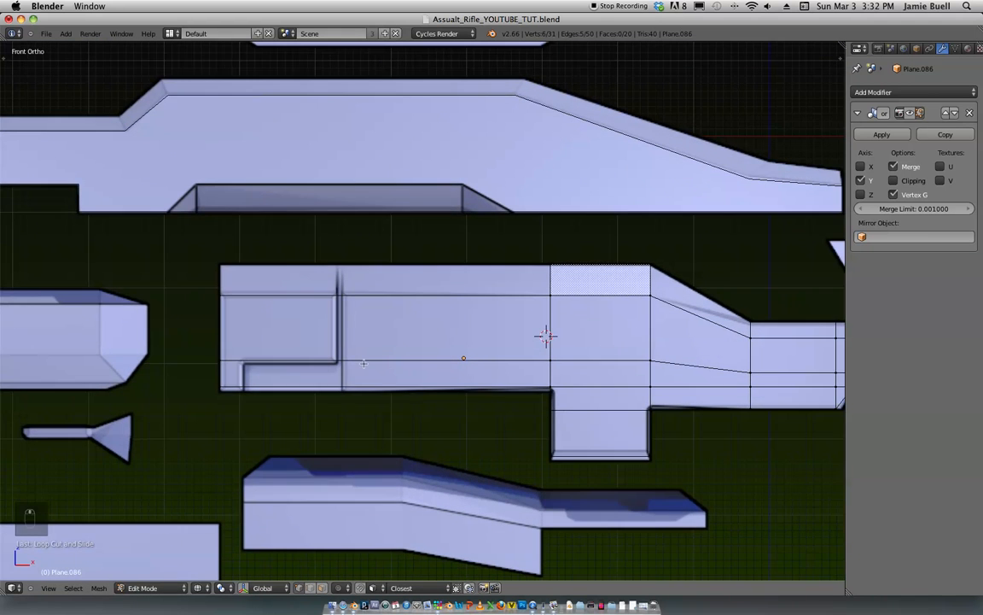
shift+middle_drag(460, 337, 437, 338)
ctrl+middle_drag(437, 339, 410, 324)
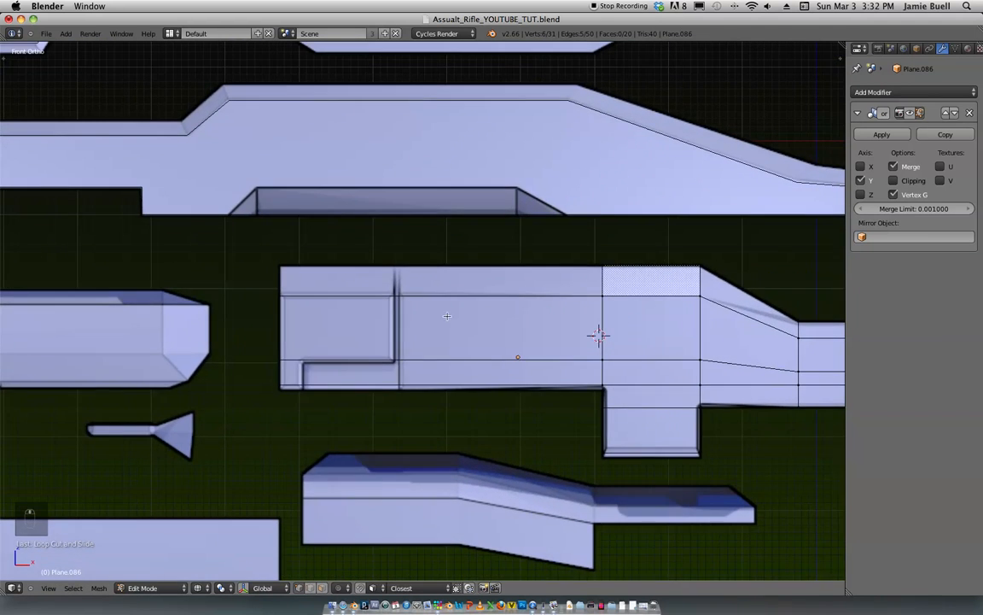
shift+middle_drag(481, 322, 445, 326)
ctrl+middle_drag(445, 326, 352, 338)
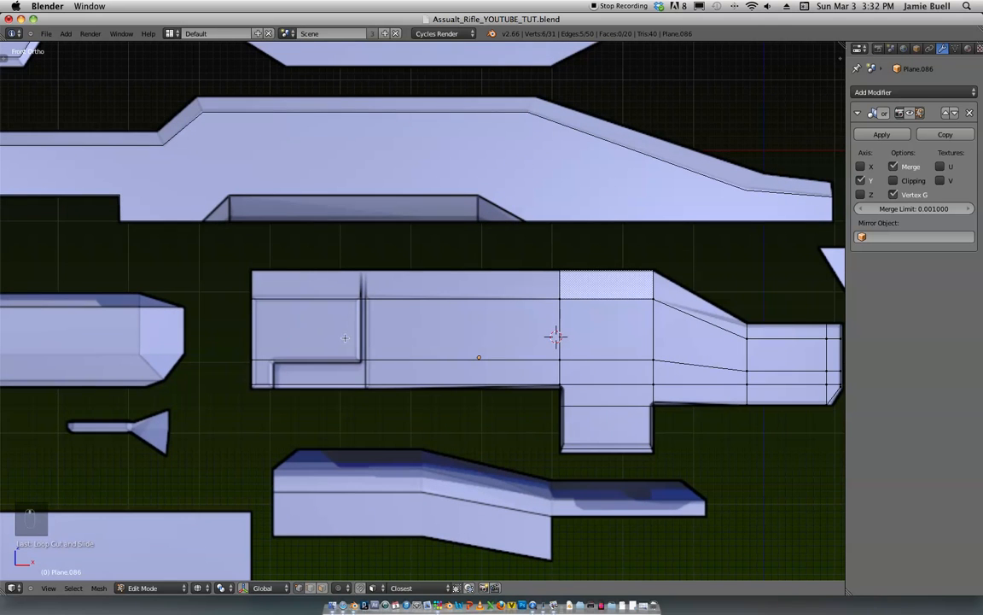
Step: Add a vertical loop cut through the block's long section along the left edge of the inset step
key(ctrl+Tab)
click(337, 324)
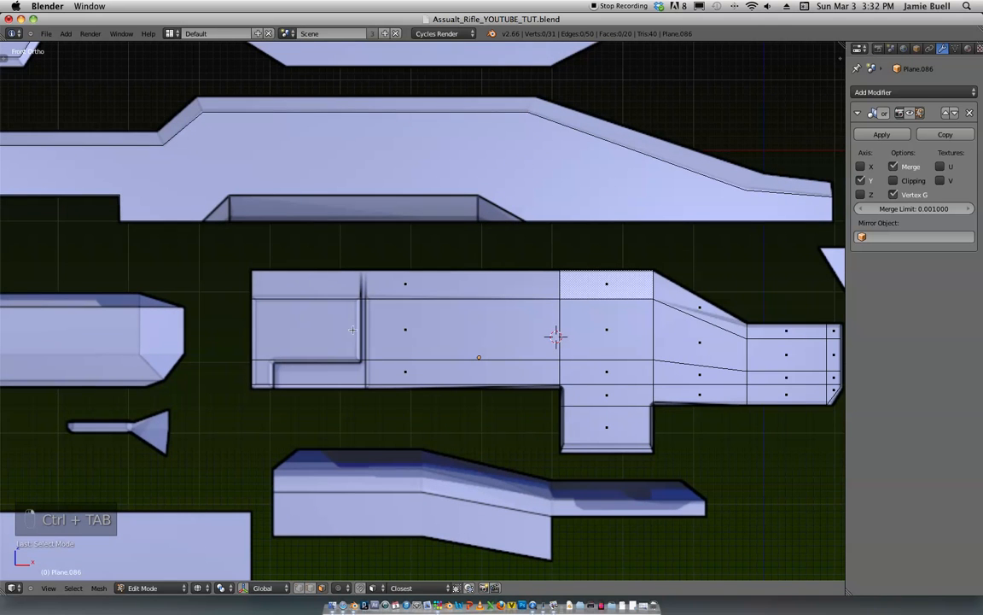
key(ctrl+r)
right_click(381, 314)
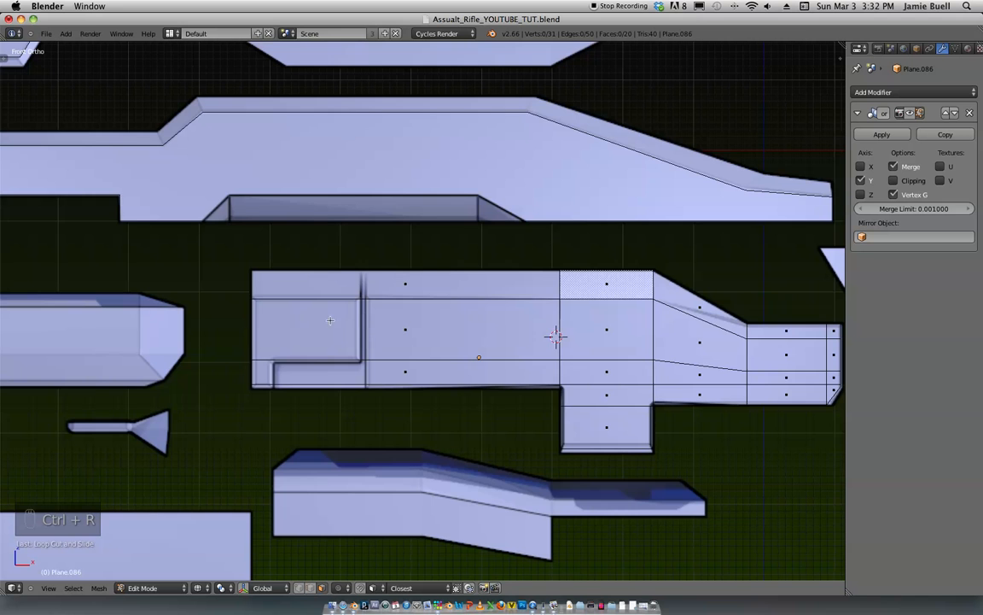
right_click(408, 327)
ctrl+middle_drag(490, 333, 495, 292)
shift+middle_drag(368, 393, 452, 345)
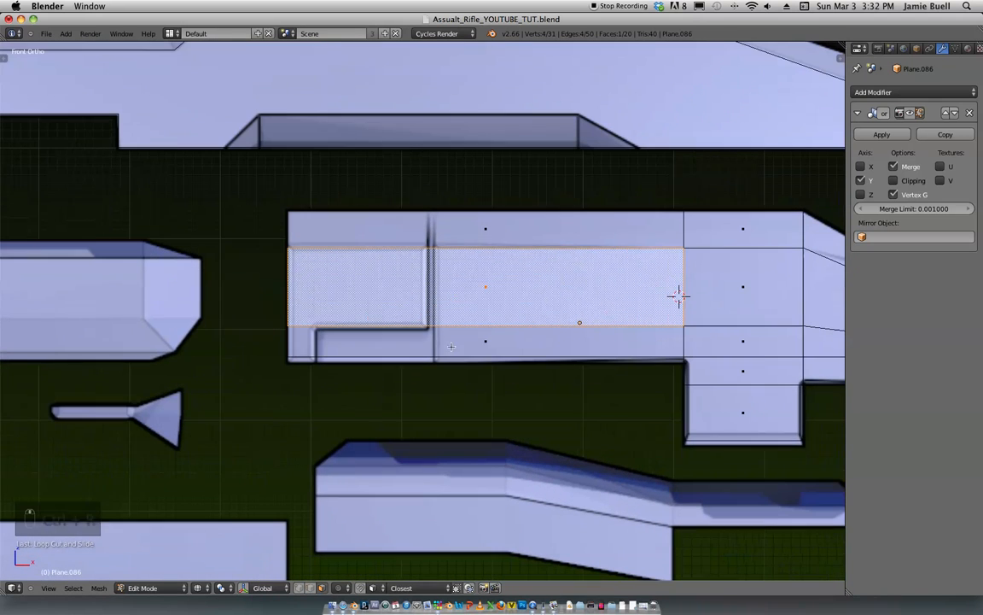
key(ctrl+r)
click(334, 341)
click(172, 347)
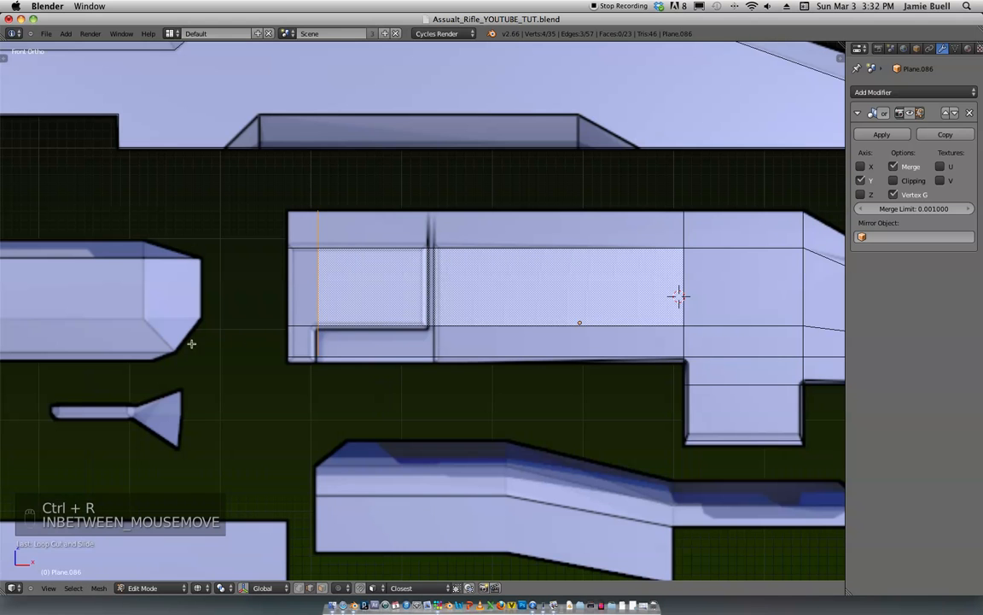
Step: Extrude the long middle face together with the middle and lower faces at the block's left end
key(ctrl+Tab)
click(309, 348)
right_click(308, 346)
shift+right_click(310, 309)
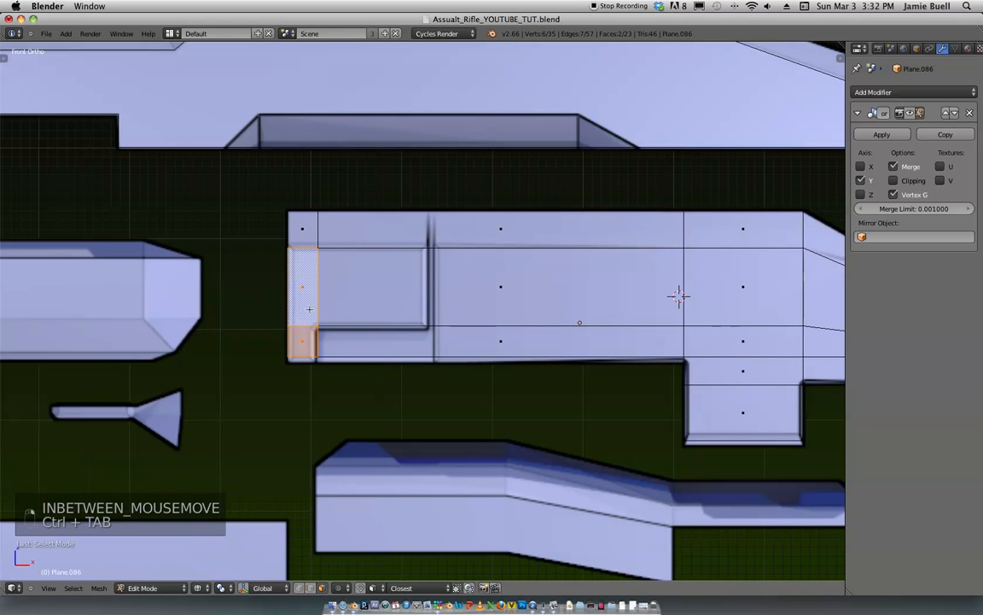
shift+right_click(474, 288)
scroll(595, 258, down, 4)
scroll(595, 258, up, 1)
scroll(598, 257, down, 2)
key(z)
mouse_move(601, 257)
middle_down()
mouse_move(632, 305)
mouse_move(602, 345)
mouse_move(640, 259)
middle_up()
key(z)
shift+middle_drag(642, 259, 569, 266)
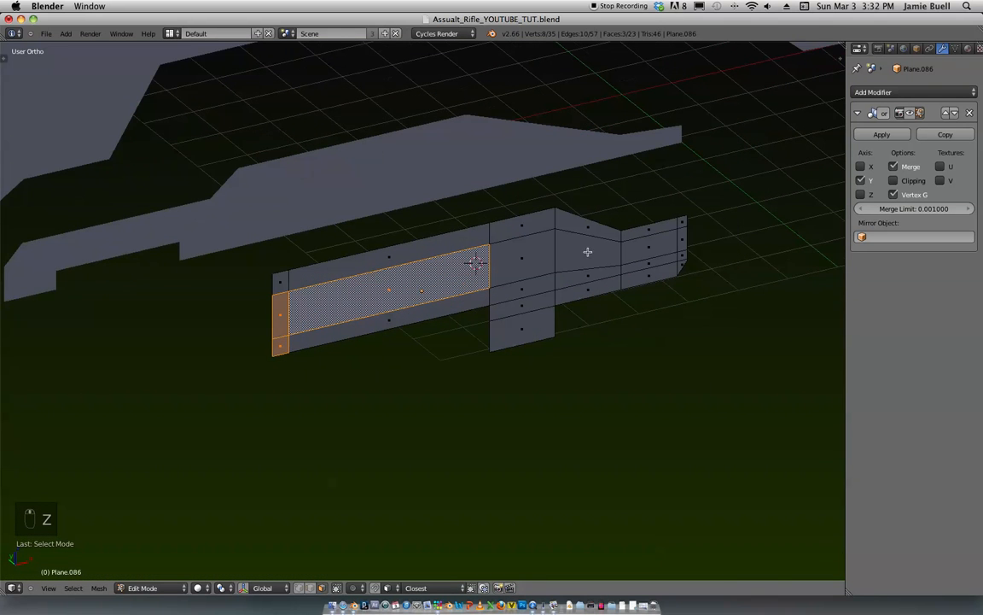
key(XF86MonBrightnessUp)
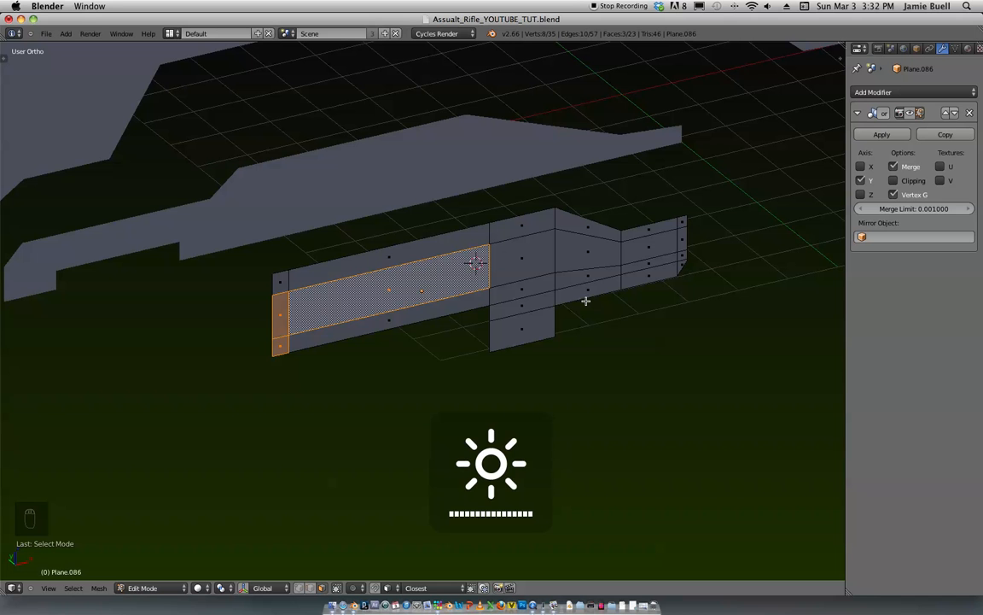
key(e)
click(475, 369)
Step: Move the extruded area along Y to adjust its depth
middle_drag(498, 351, 247, 393)
key(ctrl+Tab)
click(446, 316)
key(g)
key(y)
click(461, 368)
Step: Reposition the two small faces at the extrusion's left end and leave mesh editing
shift+right_click(174, 354)
shift+right_click(169, 389)
key(ctrl+Tab)
click(258, 385)
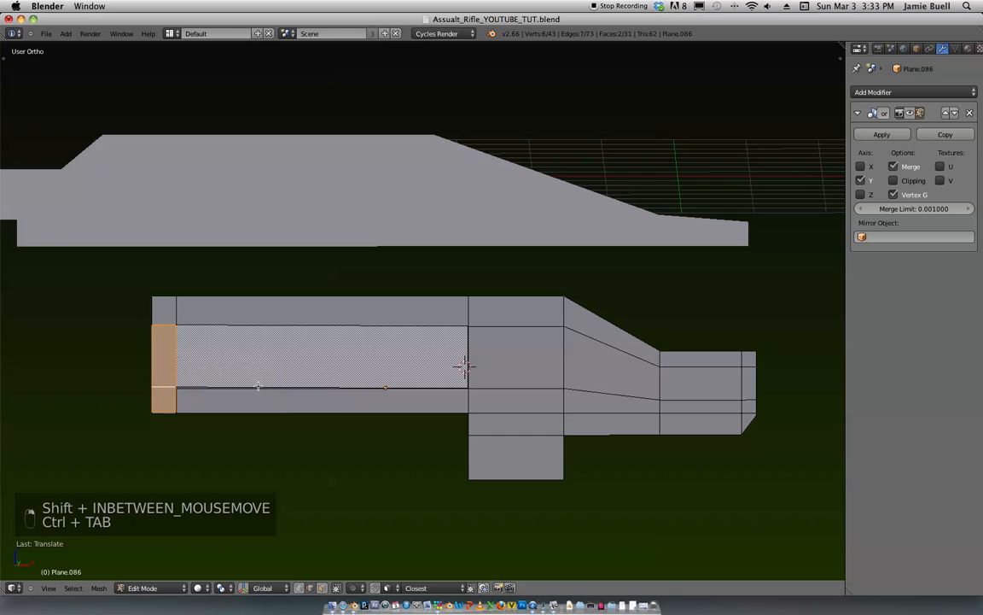
middle_drag(205, 367, 362, 270)
key(ctrl+Tab)
click(227, 413)
key(g)
click(277, 393)
key(Tab)
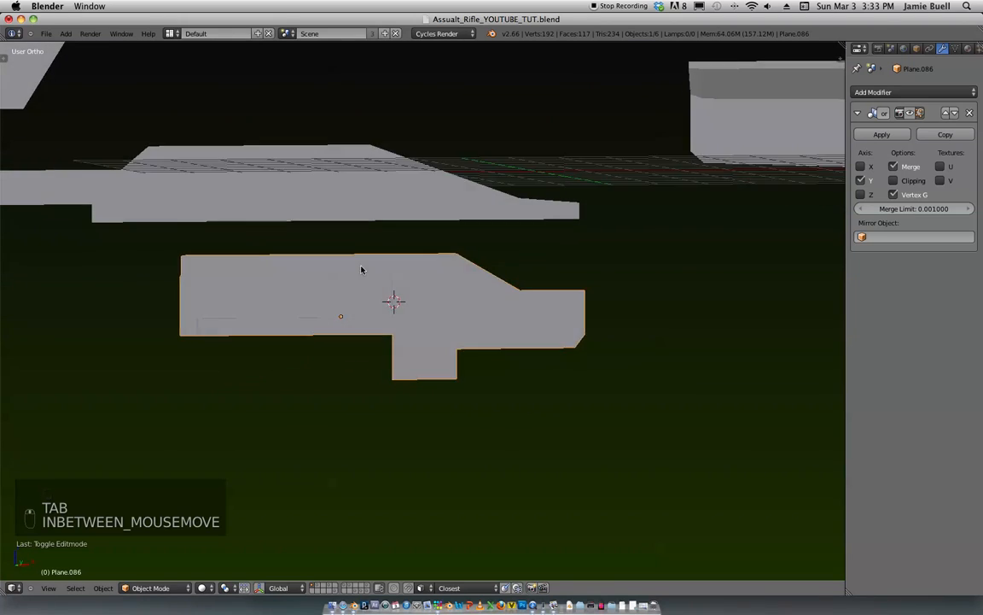
Step: Duplicate the spare square plane and place the copy over the stepped reference block in the bottom row
key(KP_1)
ctrl+middle_drag(427, 293, 446, 242)
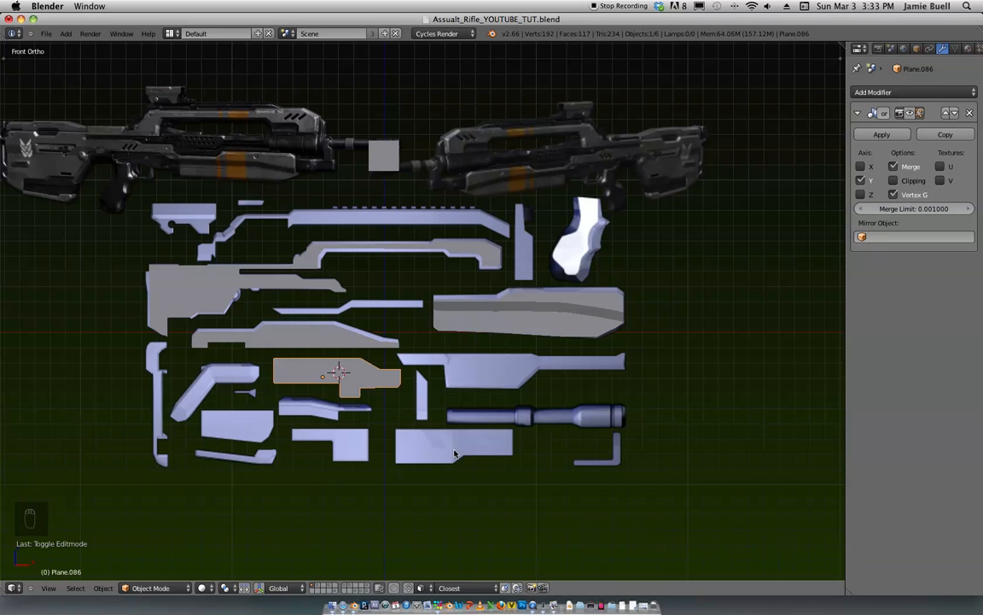
right_click(399, 169)
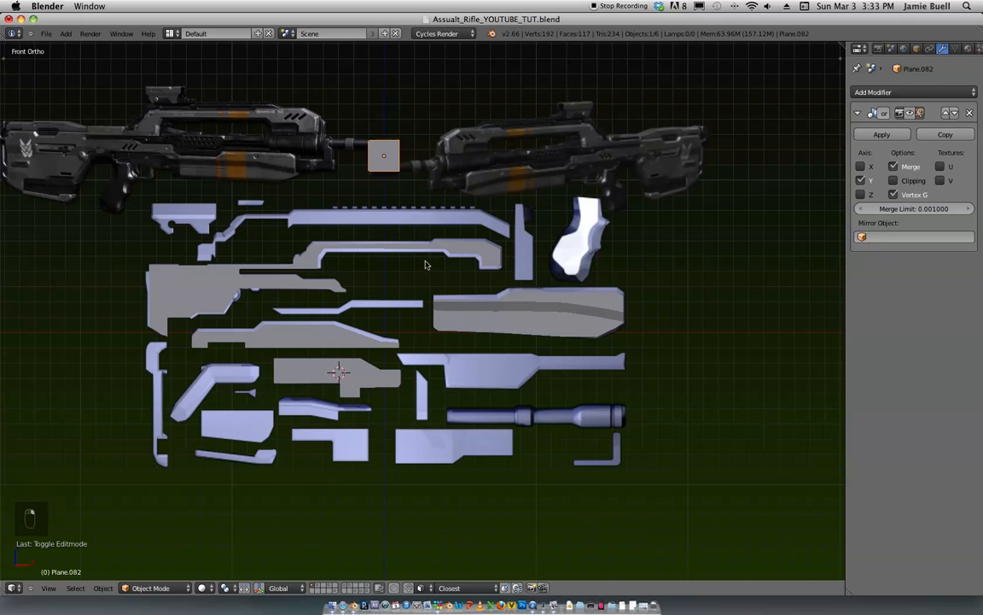
key(shift+d)
click(468, 527)
middle_drag(468, 526, 518, 308)
key(KP_1)
ctrl+middle_drag(555, 245, 594, 239)
mouse_move(593, 239)
middle_down()
mouse_move(575, 334)
mouse_move(591, 331)
mouse_move(588, 259)
middle_up()
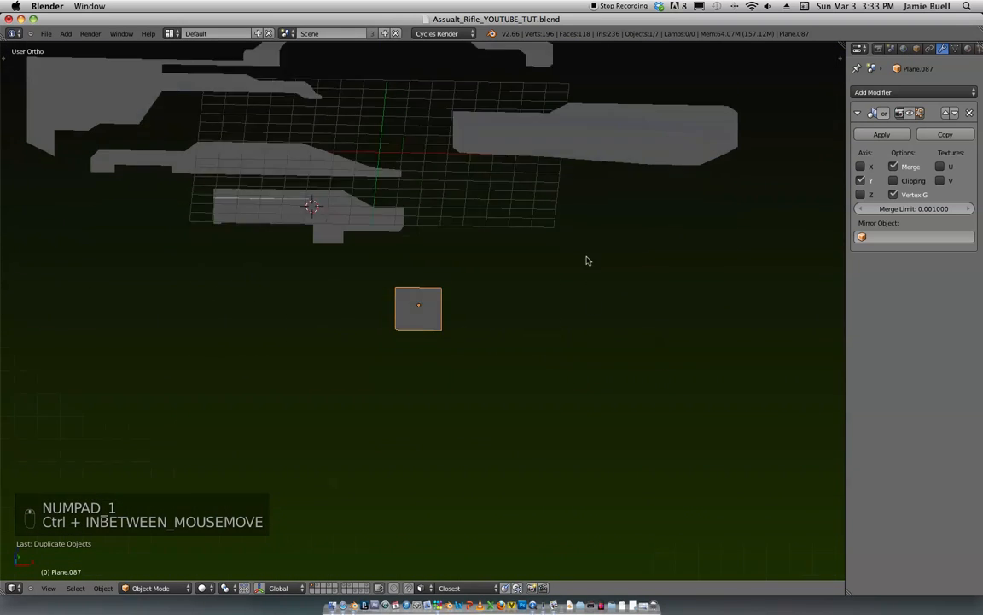
key(KP_1)
key(g)
click(531, 320)
click(531, 321)
Step: Align the copied plane's mesh with the block's left end and scale it along Z to the block's height
ctrl+middle_drag(531, 321, 537, 363)
key(Tab)
key(z)
key(g)
click(521, 353)
key(ctrl+Tab)
click(494, 305)
key(s)
key(z)
click(503, 312)
Step: Move the plane's right edge along X to the start of the block's slope
shift+middle_drag(525, 269, 480, 289)
right_click(472, 295)
shift+right_click(440, 362)
scroll(483, 393, down, 2)
key(g)
key(x)
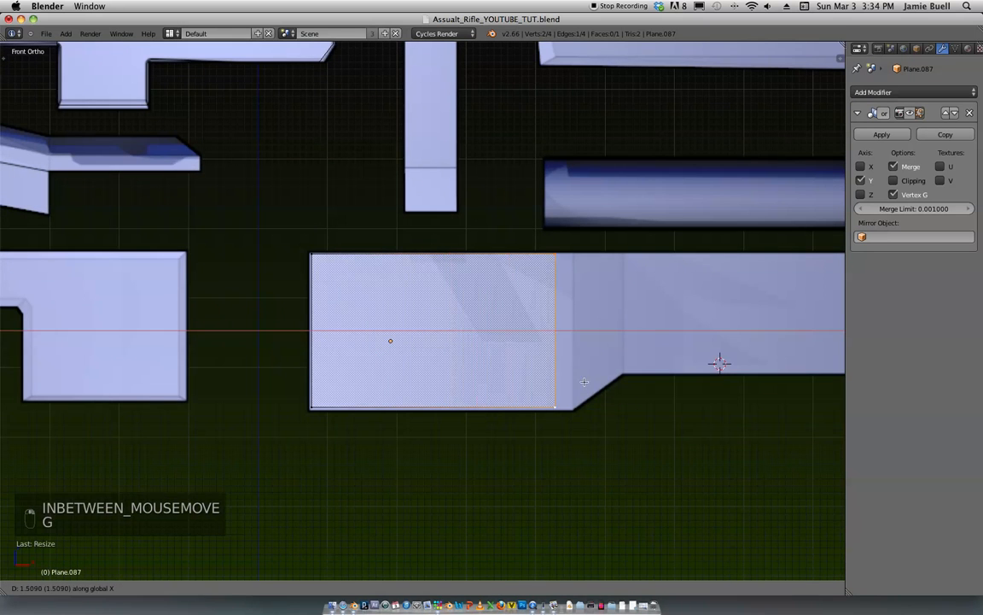
click(601, 385)
Step: Extrude the right edge along X across the slope and raise its lower vertex along Z to the outline
shift+middle_drag(580, 353, 451, 345)
key(e)
key(x)
click(505, 355)
right_click(509, 402)
key(g)
key(z)
click(506, 375)
Step: Extrude the edge at the end of the slope along X to the block's right end
shift+right_click(490, 261)
key(e)
key(x)
click(729, 269)
scroll(649, 274, down, 2)
scroll(590, 278, up, 1)
Step: Select the four vertices of the narrow right section and offset them in depth from the left section
right_click(488, 263)
shift+right_click(489, 351)
shift+right_click(663, 343)
shift+right_click(670, 267)
middle_drag(672, 270, 667, 387)
key(g)
click(664, 359)
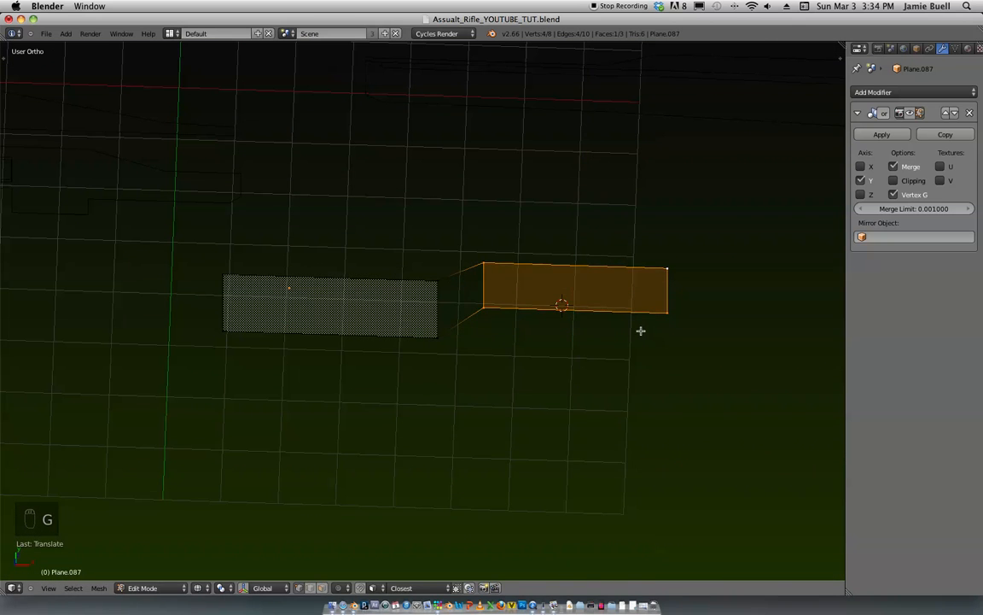
Step: Check the sloped block in solid shading from the front alongside the other rifle parts
key(KP_1)
scroll(552, 265, down, 4)
key(Tab)
key(z)
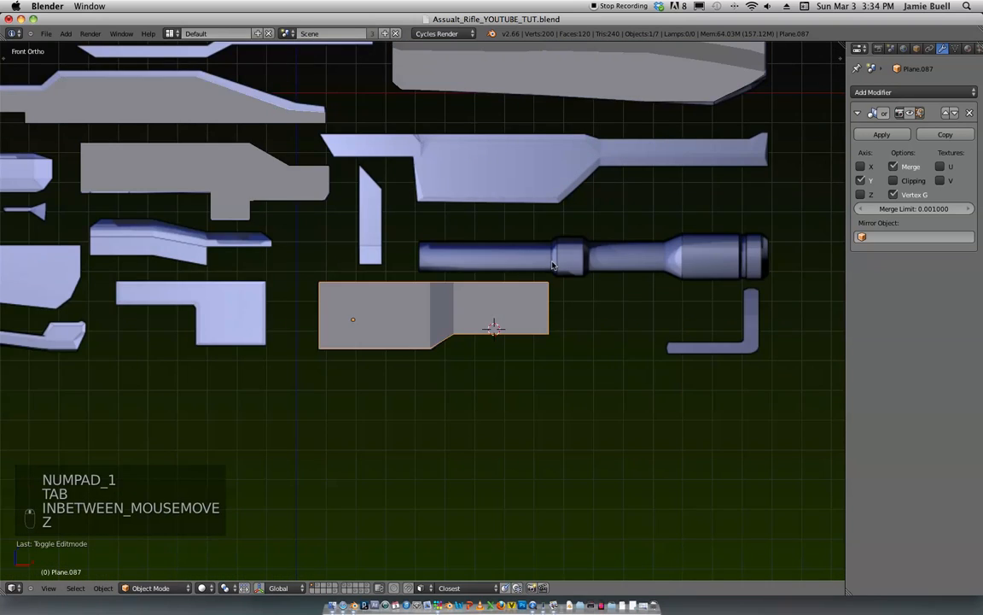
scroll(563, 277, down, 4)
key(z)
key(z)
key(z)
scroll(616, 275, down, 2)
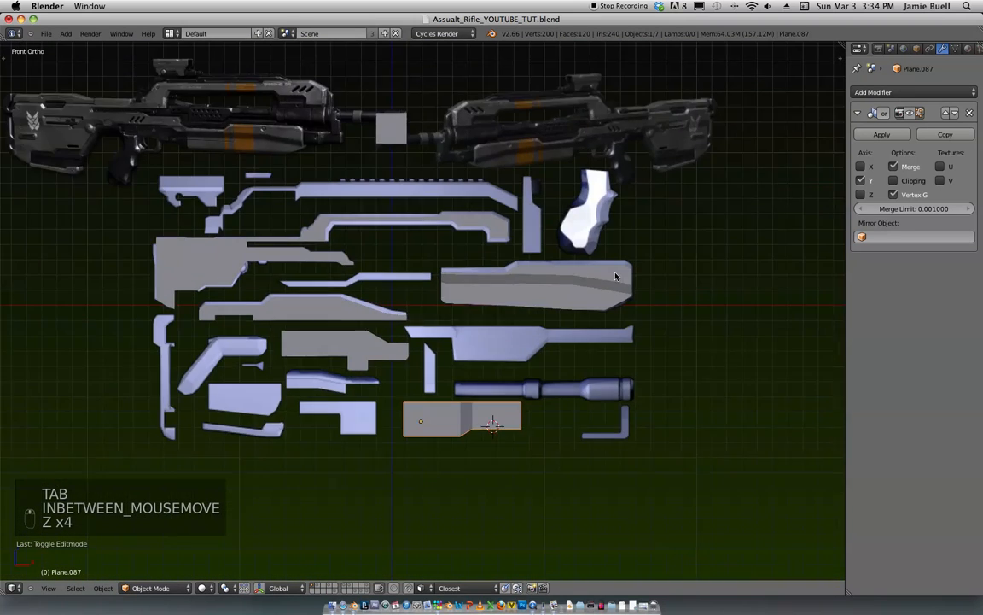
Step: Duplicate the spare square plane, scale it down to the narrow vertical reference piece's width, and align it along X
scroll(616, 275, up, 3)
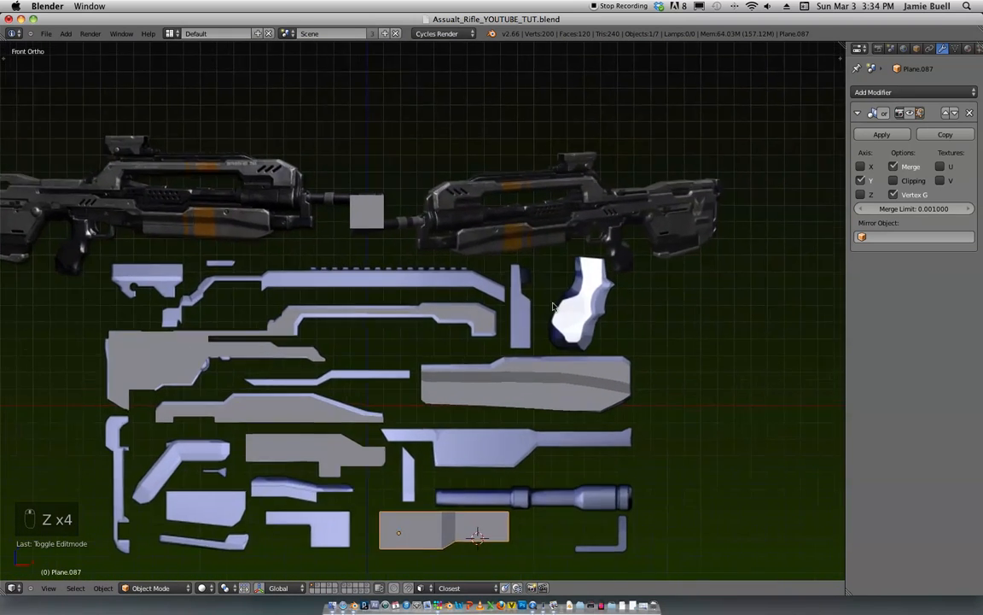
scroll(552, 306, up, 1)
key(shift+d)
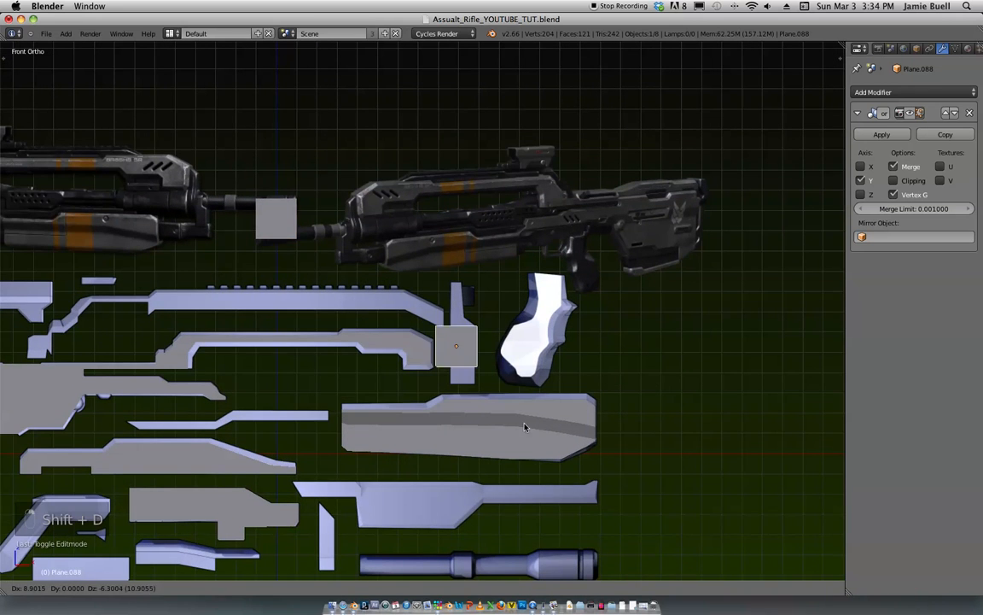
ctrl+scroll(478, 379, up, 5)
key(s)
click(511, 331)
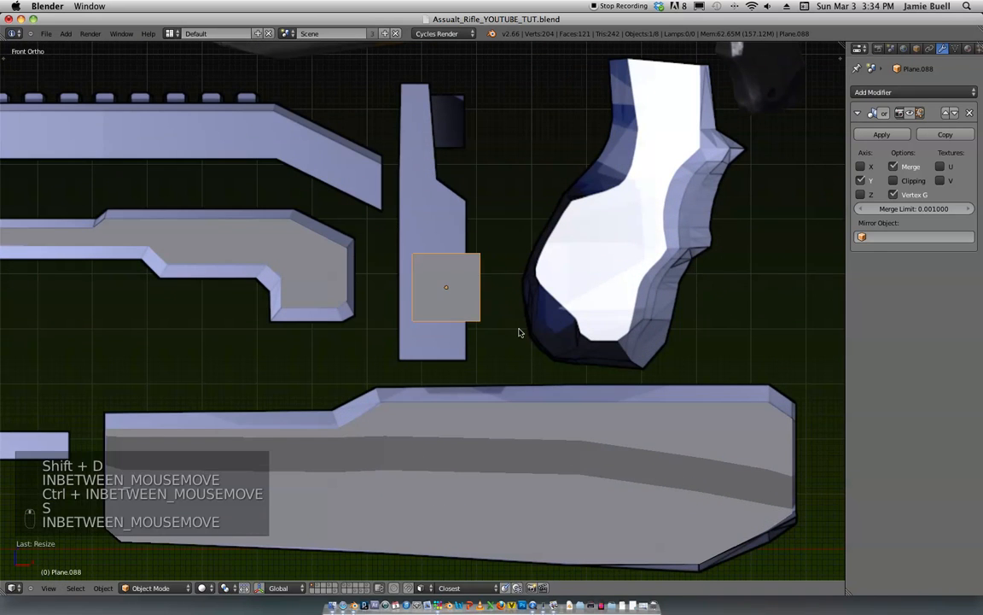
key(g)
key(x)
click(510, 332)
Step: Move the plane's mesh along Z to the vertical piece's bottom end and scale it to fit
scroll(518, 331, up, 3)
key(Tab)
key(f)
key(z)
key(g)
key(z)
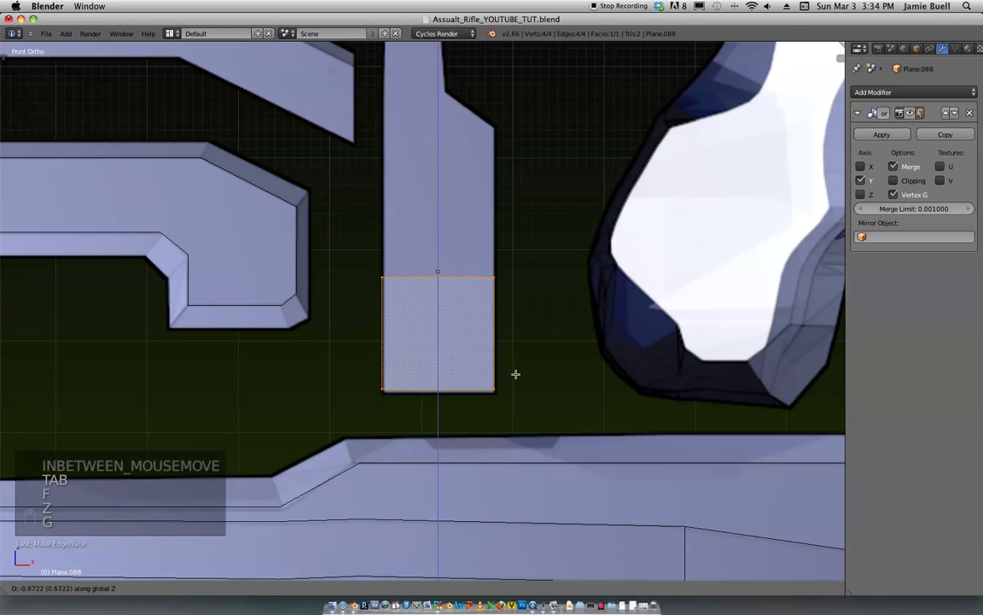
click(516, 374)
key(s)
click(522, 376)
Step: Scale the mesh along X and shift it sideways to match the vertical piece's side edges
key(s)
key(x)
click(529, 376)
key(g)
key(x)
click(525, 369)
key(g)
key(x)
click(522, 371)
Step: Move the plane's two upper vertices up to the base of the vertical piece's slanted shoulder
shift+middle_drag(542, 309, 482, 304)
shift+middle_drag(483, 304, 495, 255)
right_click(497, 259)
shift+right_click(362, 263)
shift+middle_drag(404, 307, 388, 391)
ctrl+middle_drag(460, 256, 458, 294)
shift+middle_drag(458, 294, 455, 365)
key(g)
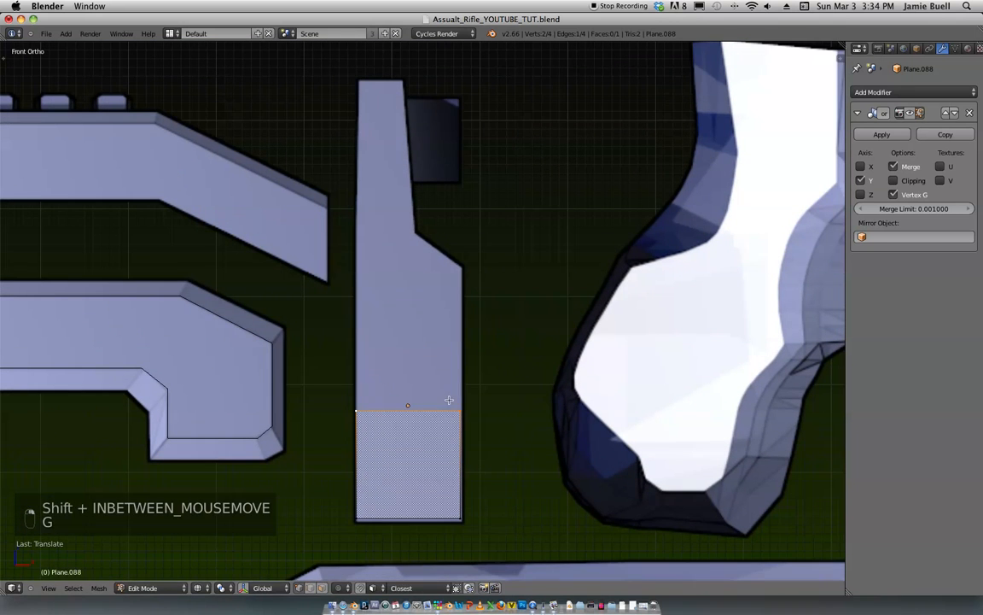
click(463, 261)
Step: Extrude the top edge up to the base of the neck and move its right vertex along X to form the shoulder
shift+middle_drag(481, 237, 471, 373)
key(e)
click(457, 351)
right_click(452, 348)
key(g)
key(x)
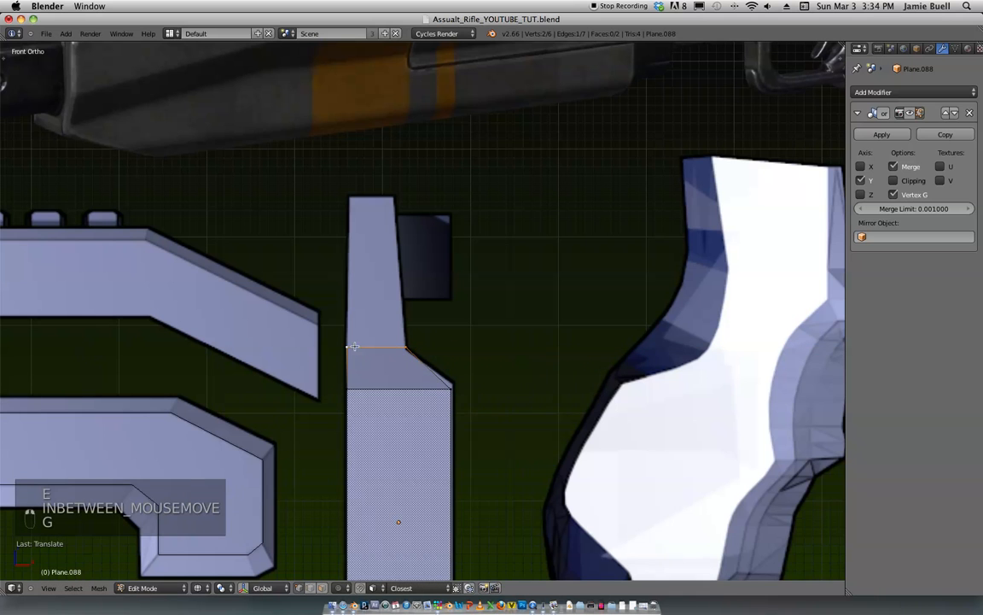
Step: Extrude the neck's edge to the top of the vertical piece and fit its vertices to the taper
shift+scroll(431, 371, up, 5)
key(e)
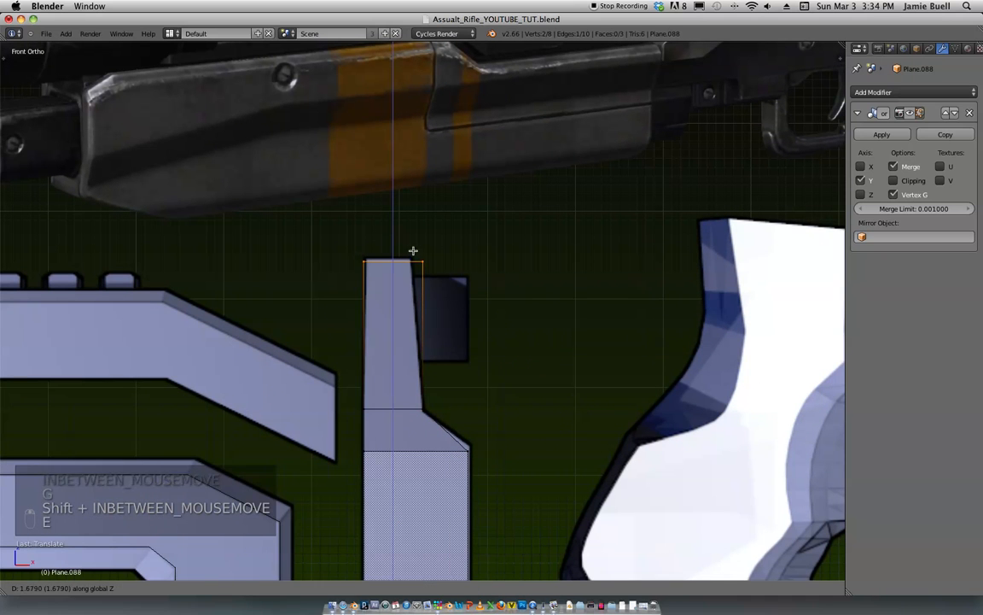
key(g)
click(443, 269)
Step: Add two horizontal loop cuts through the neck, level with the top and bottom of the dark side block
key(ctrl+r)
click(416, 334)
click(419, 279)
key(ctrl+r)
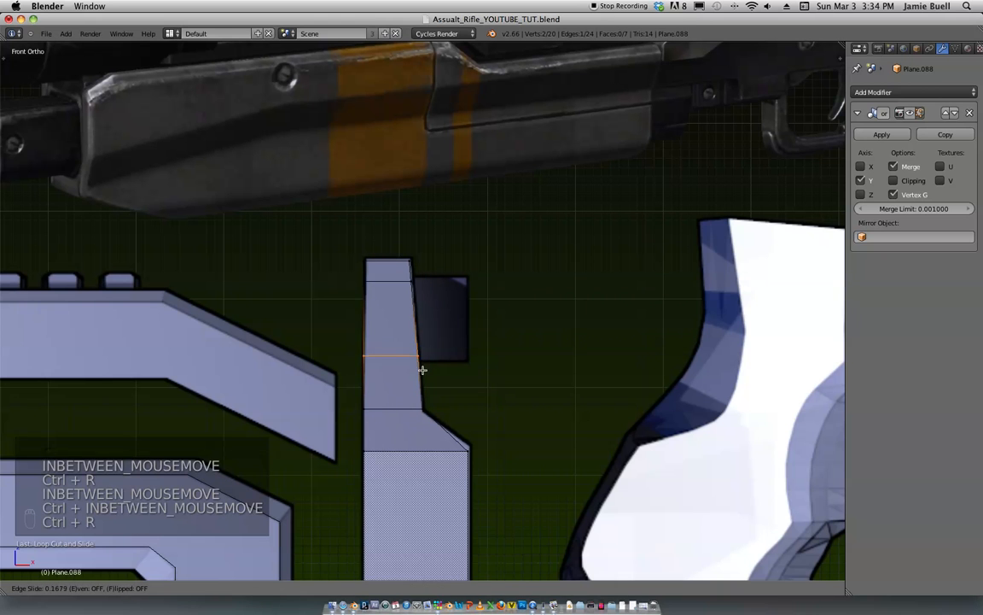
click(422, 358)
right_click(415, 285)
right_click(415, 285)
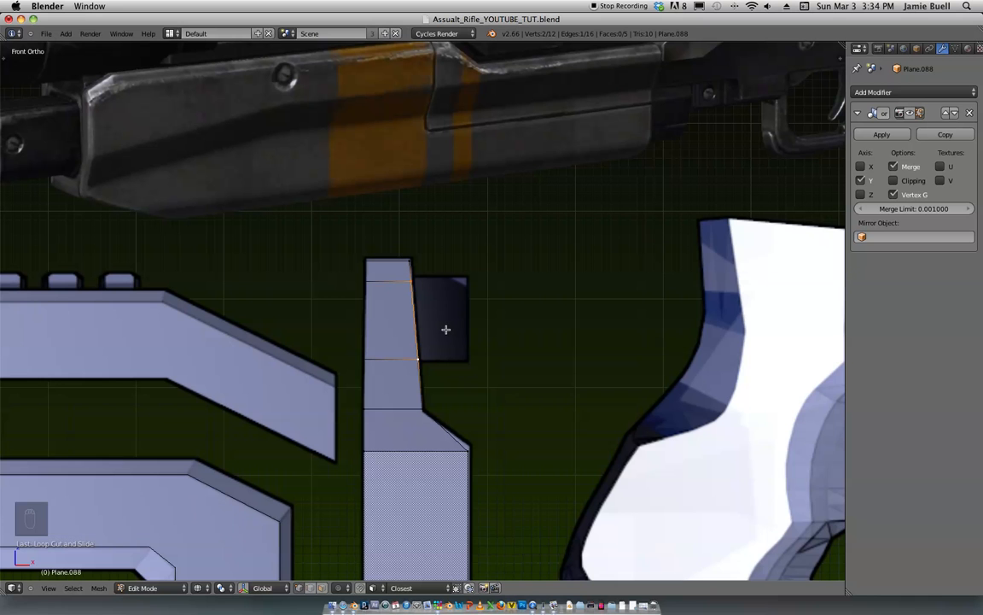
mouse_move(433, 333)
middle_down()
mouse_move(442, 316)
mouse_move(432, 295)
mouse_move(435, 331)
middle_up()
key(KP_1)
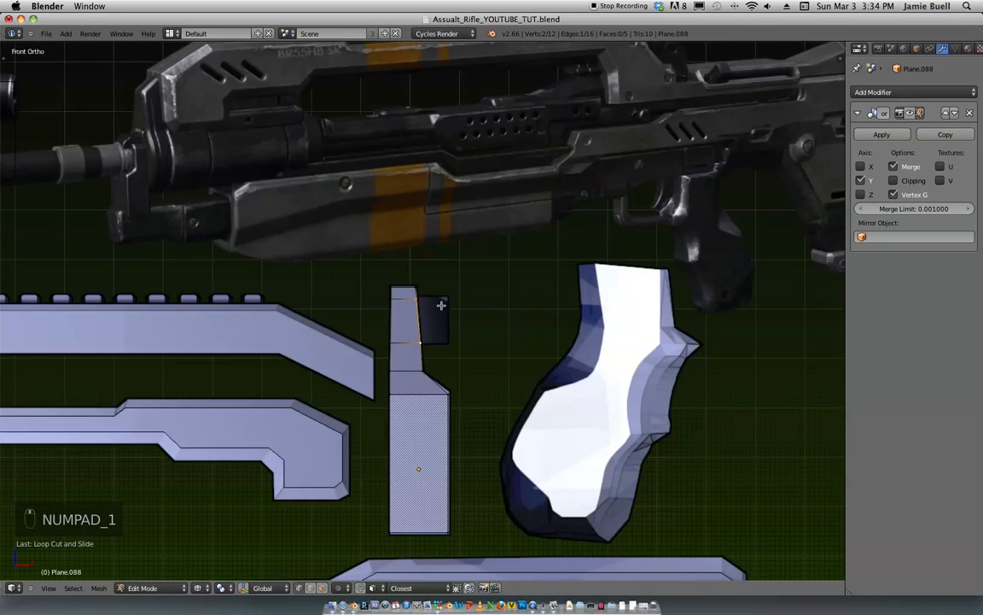
scroll(482, 350, up, 4)
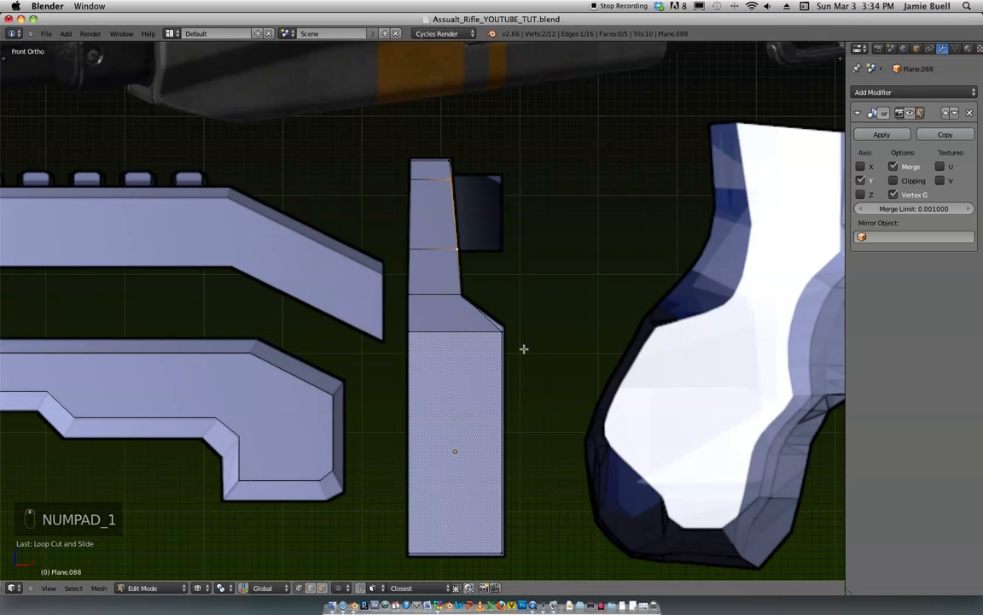
Step: Select the vertex row at the base of the vertical piece's slanted shoulder, adjust its position, and leave mesh editing
key(a)
key(a)
key(a)
key(a)
key(a)
key(a)
key(b)
drag(365, 329, 512, 352)
key(g)
click(510, 353)
scroll(542, 276, down, 3)
key(Tab)
Step: Duplicate the template plane between the two rifle images and place the copy over the long reference piece with the wide body
scroll(529, 282, down, 3)
key(z)
ctrl+middle_drag(544, 256, 478, 198)
right_click(384, 181)
key(shift+d)
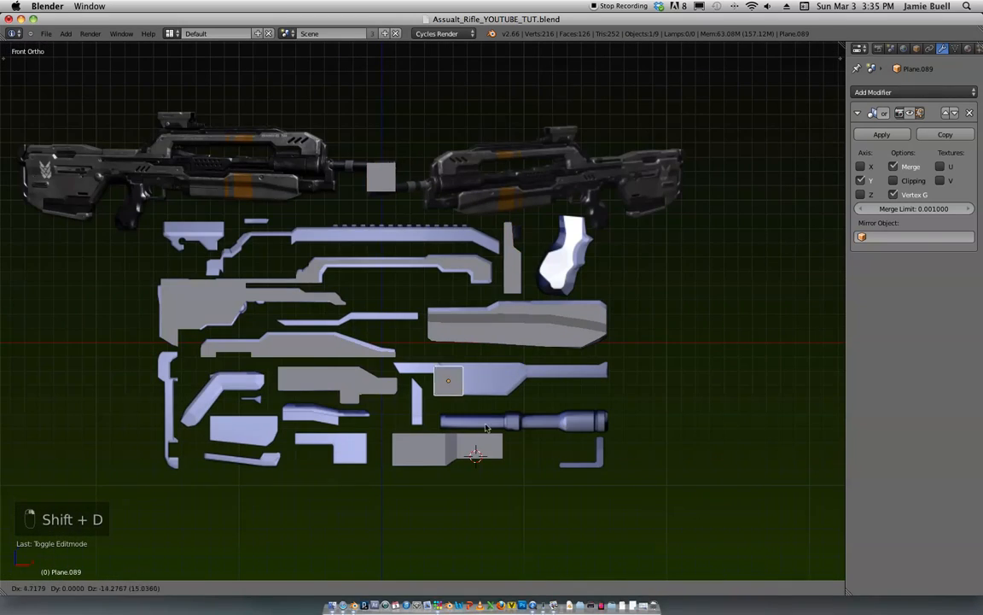
click(482, 428)
Step: Edit the copied plane, moving and scaling its mesh to fit inside the left end of the piece's wide body
ctrl+middle_drag(482, 429, 665, 420)
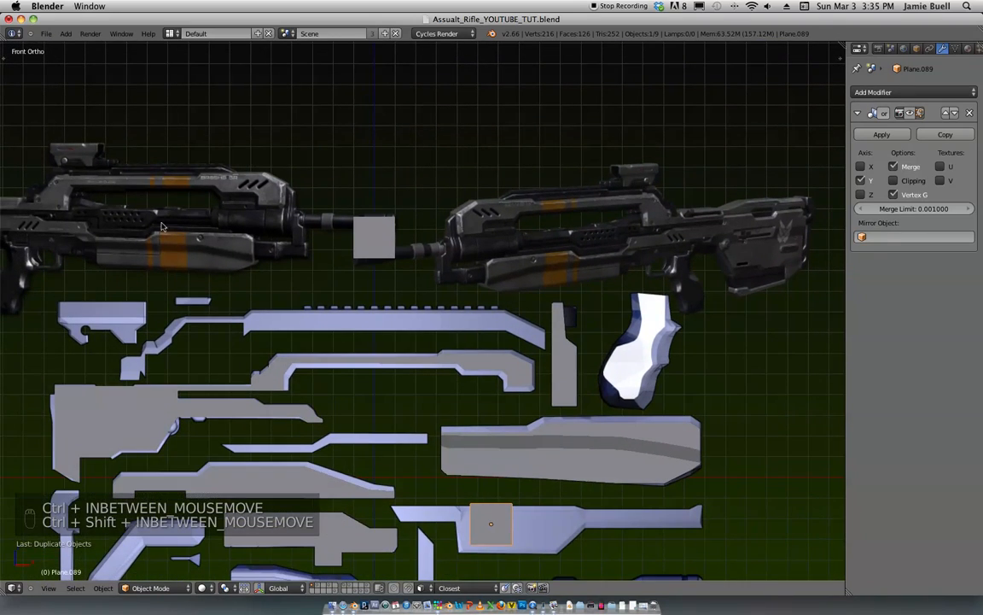
shift+middle_drag(546, 372, 408, 266)
ctrl+middle_drag(408, 265, 517, 264)
ctrl+middle_drag(517, 264, 541, 322)
mouse_move(541, 322)
ctrl+middle_down()
mouse_move(530, 347)
mouse_move(526, 326)
ctrl+middle_up()
shift+middle_drag(526, 326, 546, 309)
key(Tab)
key(g)
key(z)
click(473, 382)
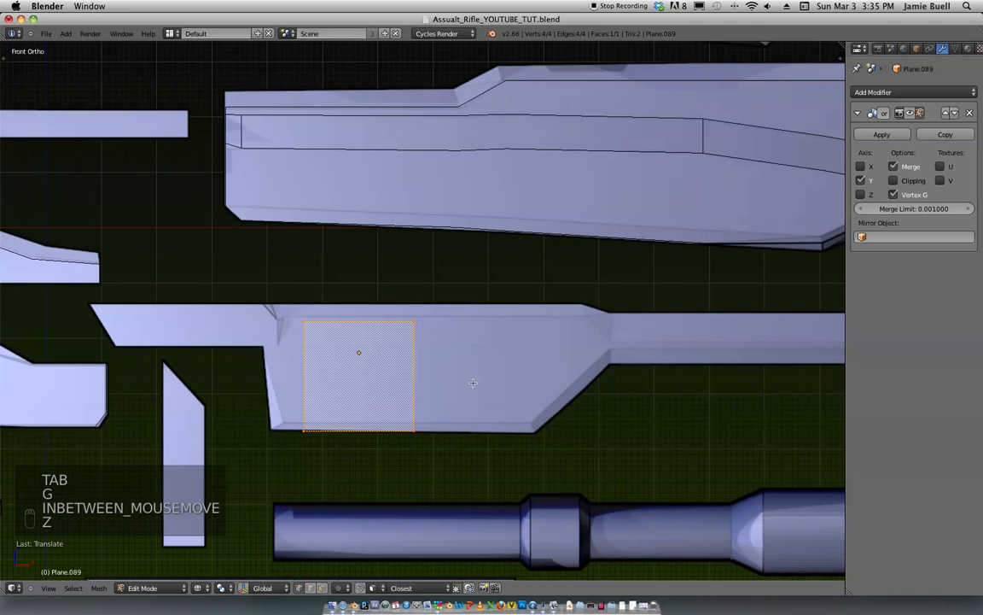
key(g)
click(434, 380)
key(g)
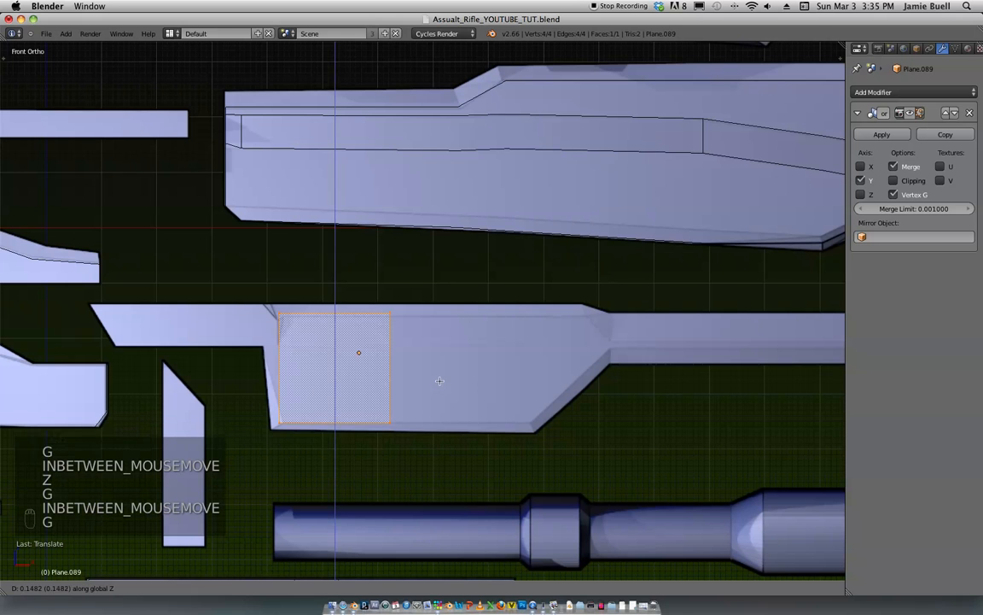
key(s)
click(465, 368)
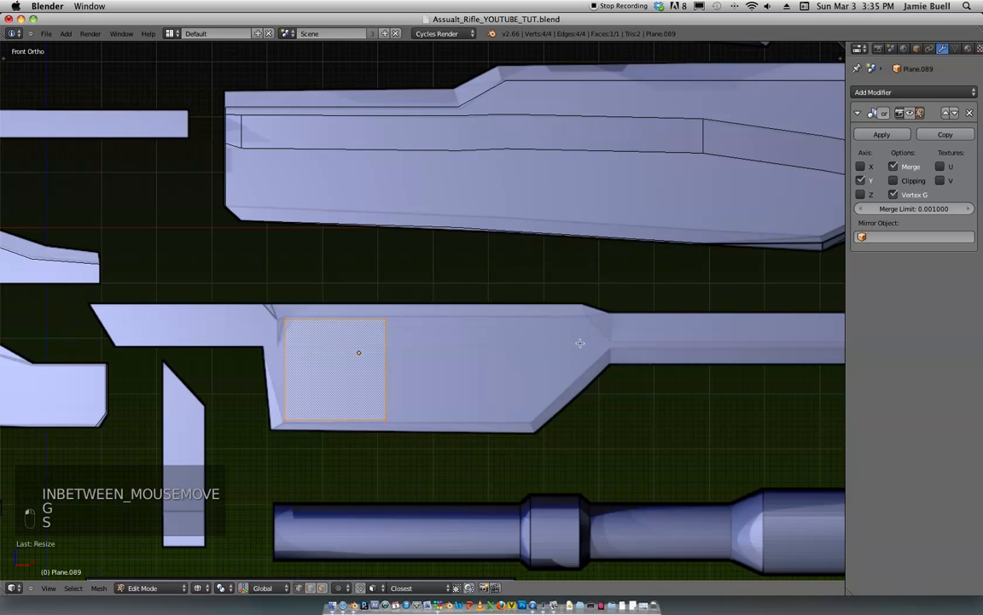
Step: Add a horizontal loop cut across the plane, level with the lower edge of the piece's left arm
shift+middle_drag(433, 294, 503, 292)
key(ctrl+r)
click(401, 360)
click(415, 336)
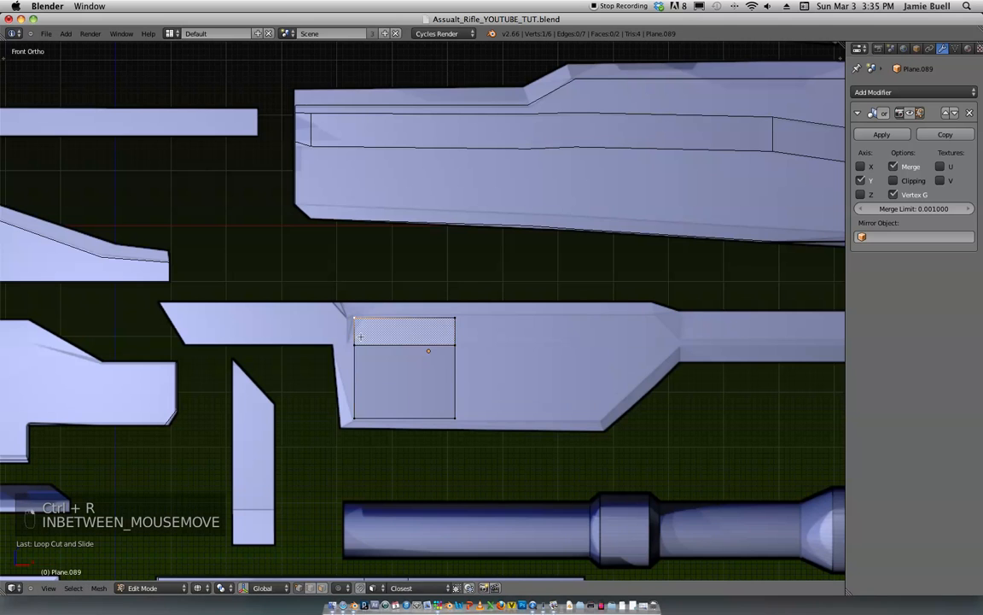
Step: Extrude the plane's upper-left edge to the lower corner of the left arm's slanted end, and again to the arm's tip
key(e)
click(258, 336)
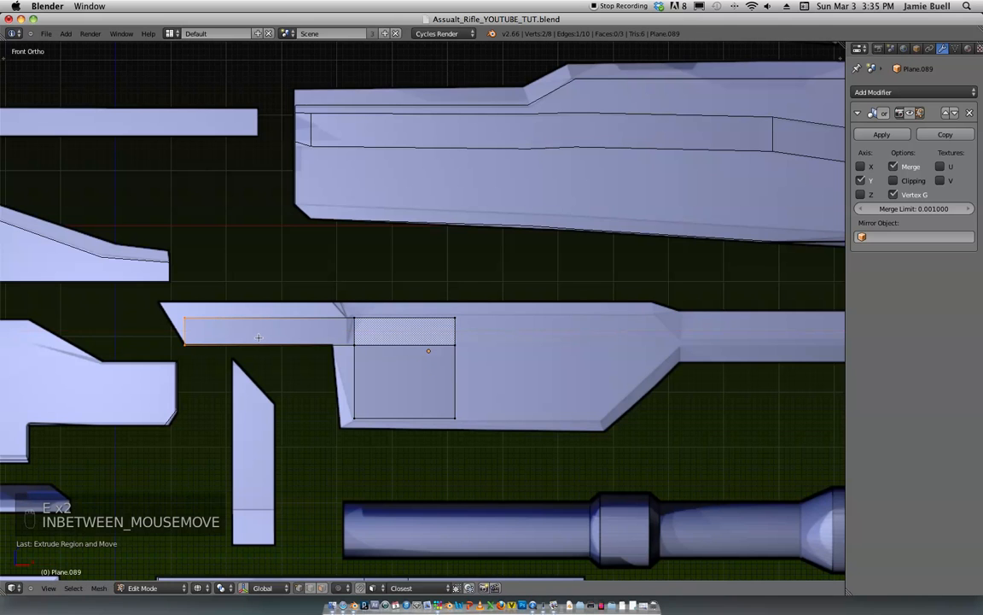
key(e)
click(185, 327)
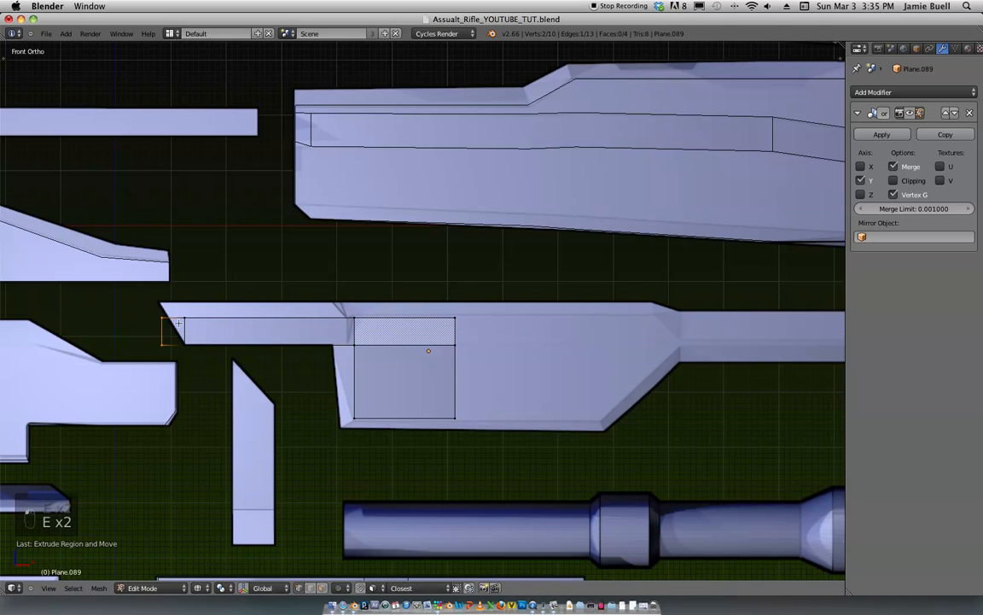
Step: Move the plane's right edge to the start of the body's lower slant and extrude it to the start of the right arm
key(a)
key(a)
key(a)
key(a)
key(a)
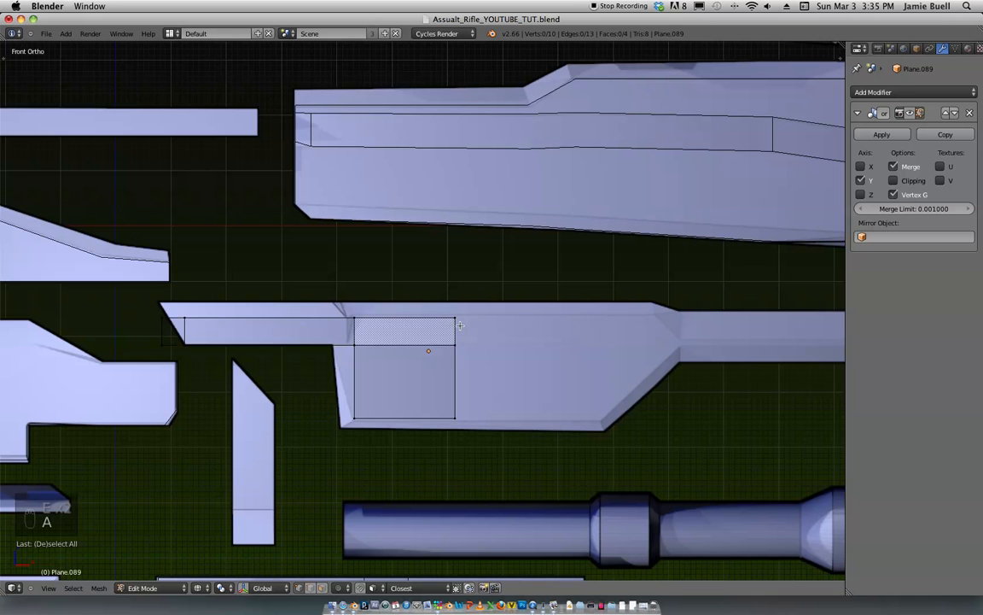
shift+middle_drag(490, 323, 426, 304)
right_click(390, 296)
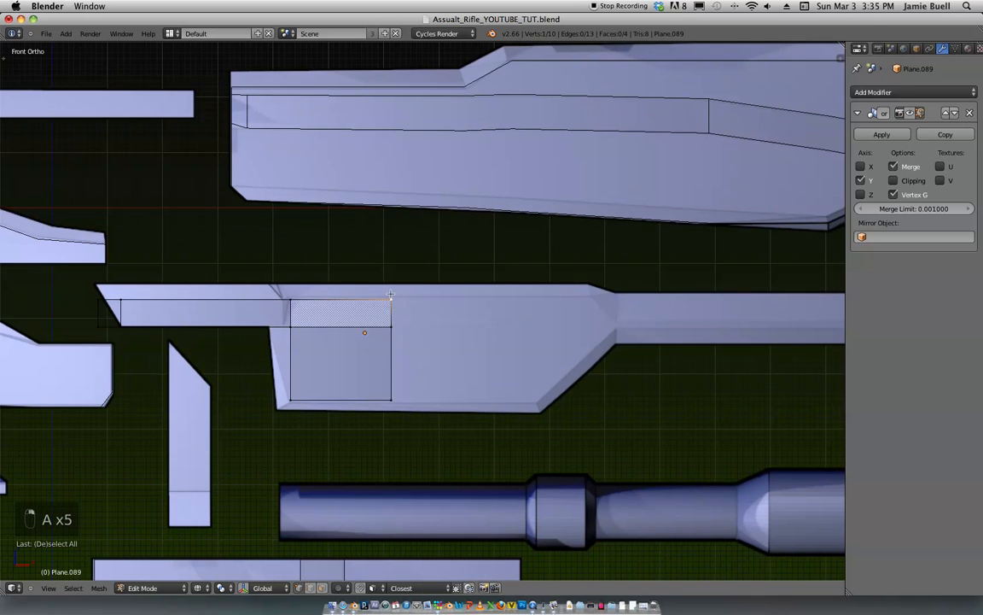
shift+middle_drag(252, 307, 129, 306)
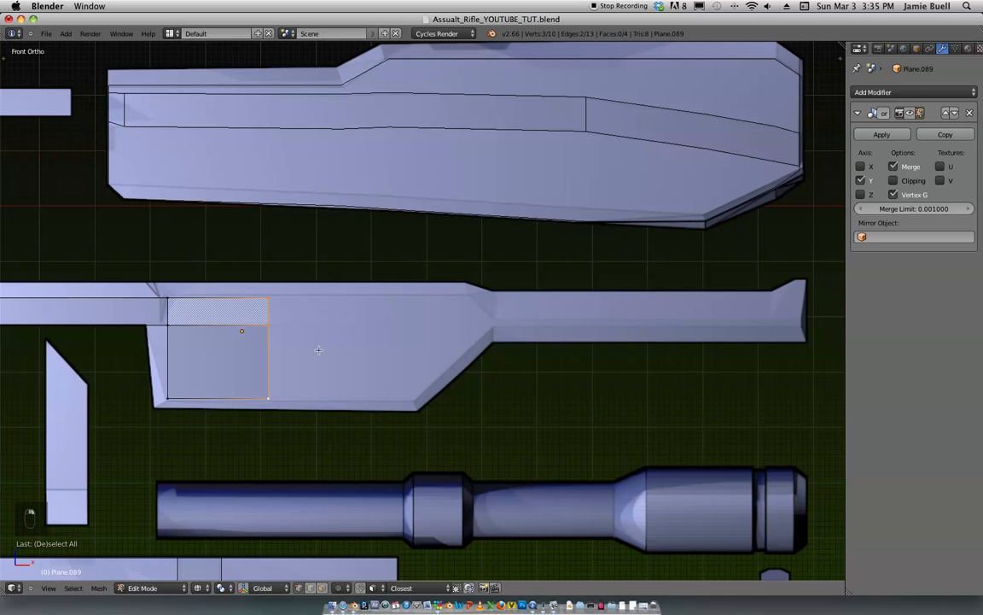
key(e)
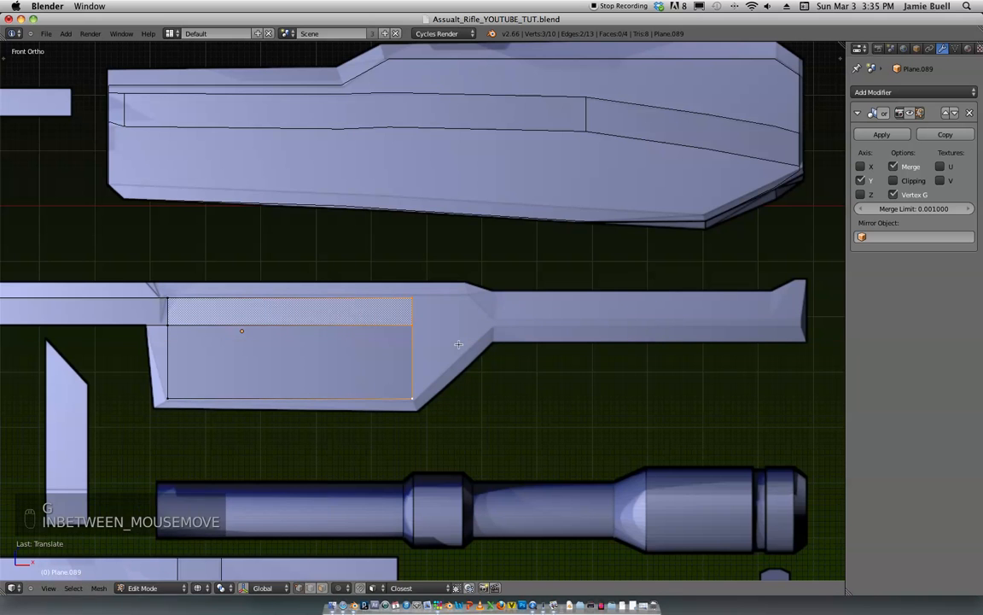
click(539, 327)
Step: Move the lower-right corner vertex up along Z to follow the inner line of the body's slanted underside
right_click(508, 401)
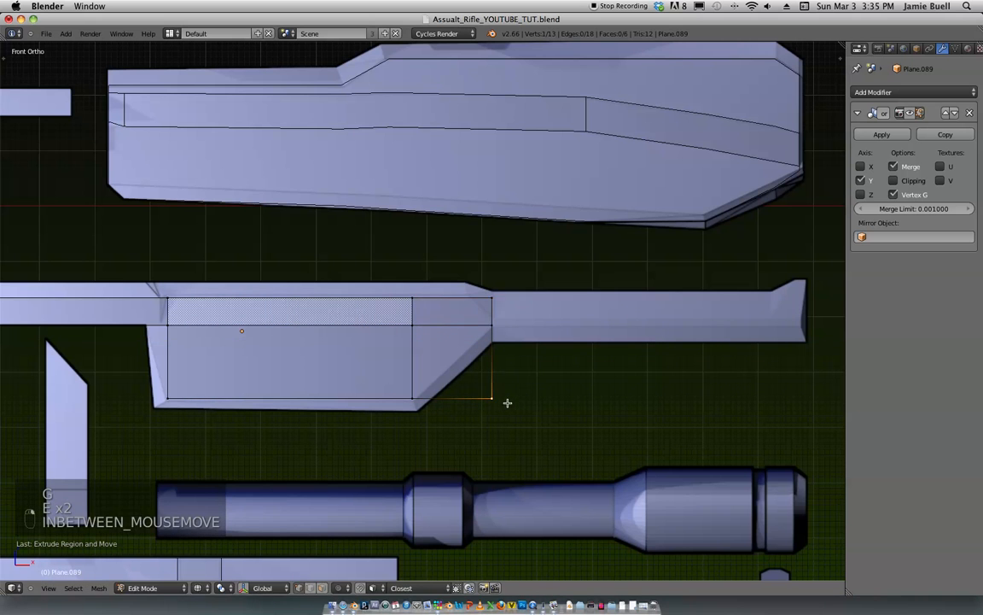
key(g)
key(z)
click(517, 335)
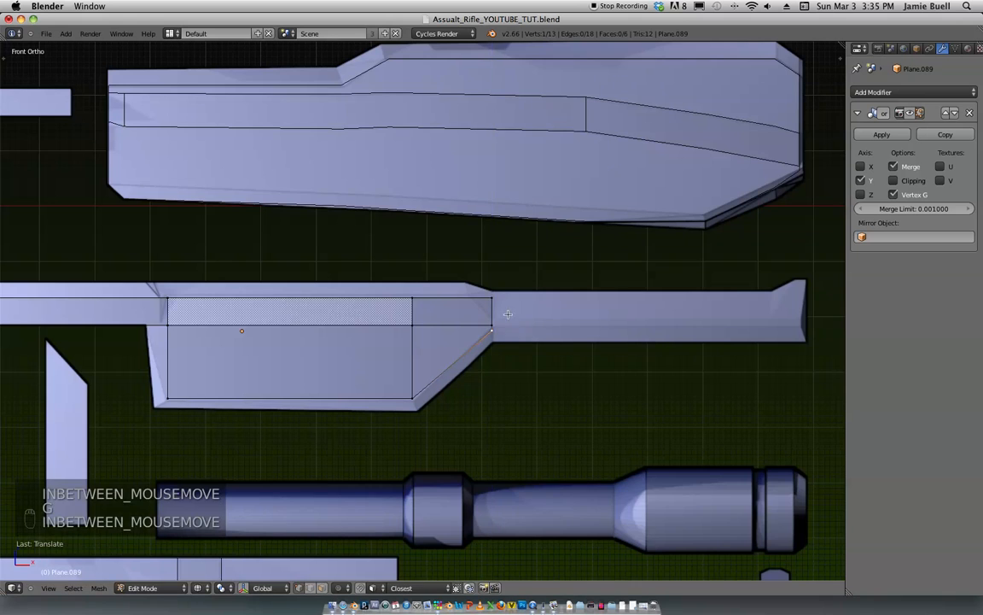
Step: Add a horizontal loop cut through the mesh's upper strip, just above its existing middle edge line
scroll(418, 352, up, 4)
shift+right_click(420, 354)
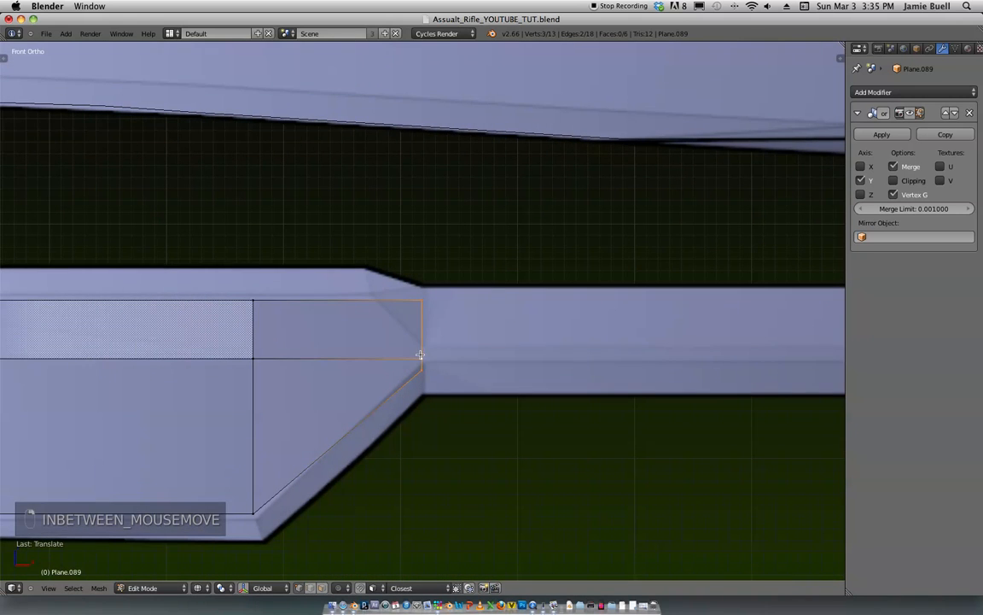
alt+right_click(332, 359)
scroll(313, 359, down, 5)
scroll(405, 343, up, 5)
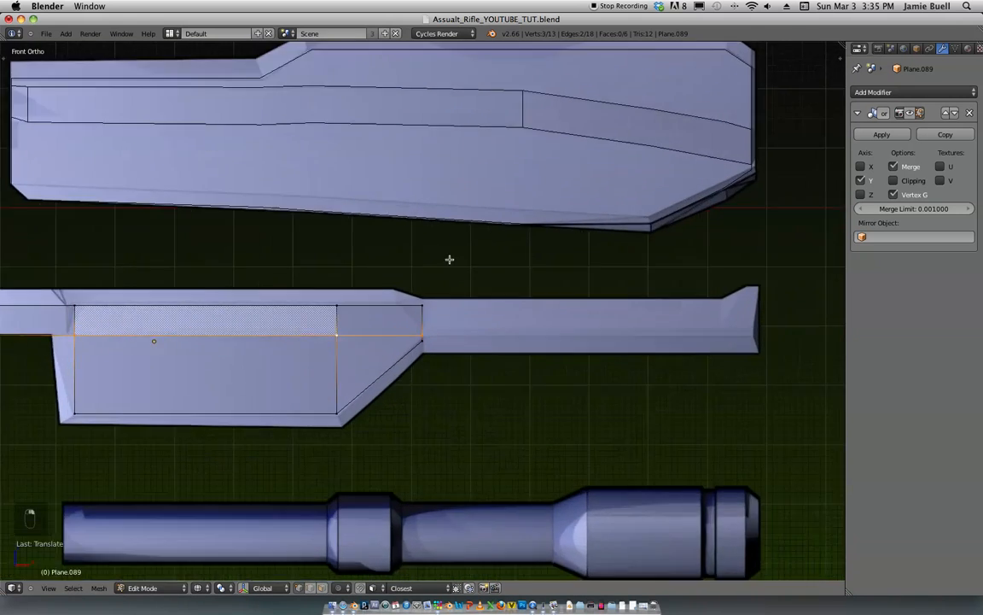
scroll(405, 342, up, 1)
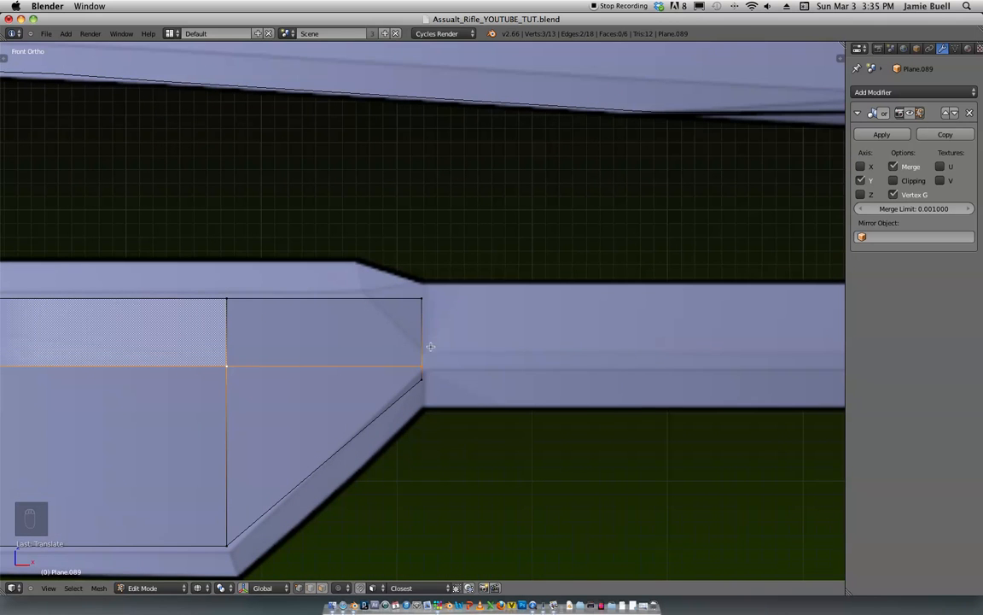
key(ctrl+r)
click(419, 353)
click(431, 359)
Step: Move the upper-right corner vertex left along X to form the slanted corner where the body meets the right arm
scroll(450, 351, down, 1)
shift+middle_drag(510, 282, 461, 324)
scroll(457, 331, up, 2)
right_click(375, 353)
key(g)
key(x)
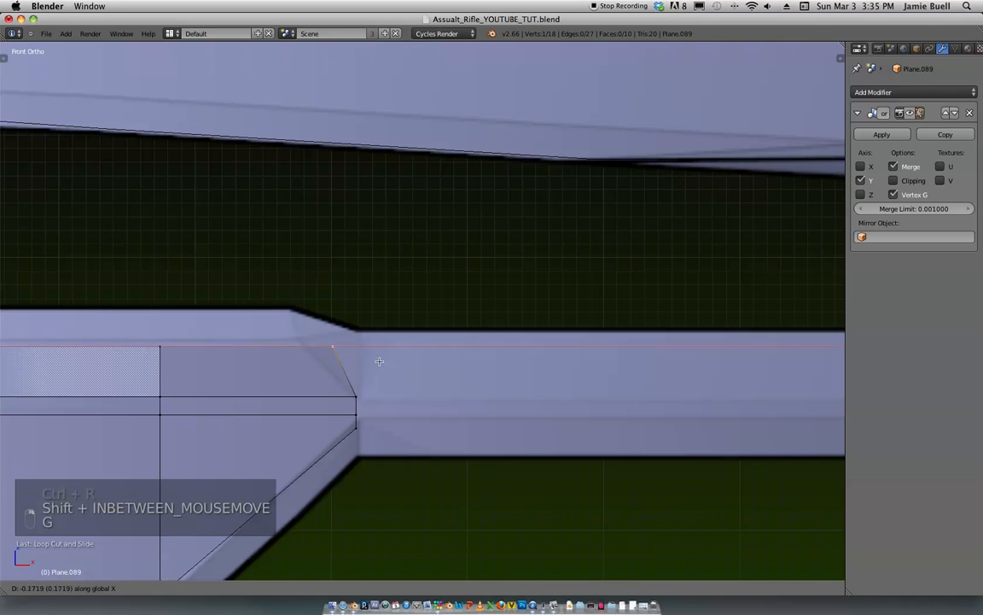
click(357, 363)
Step: Try extruding only the short middle edge at the body's right end along the right arm to its far end
scroll(376, 341, down, 2)
scroll(439, 295, up, 1)
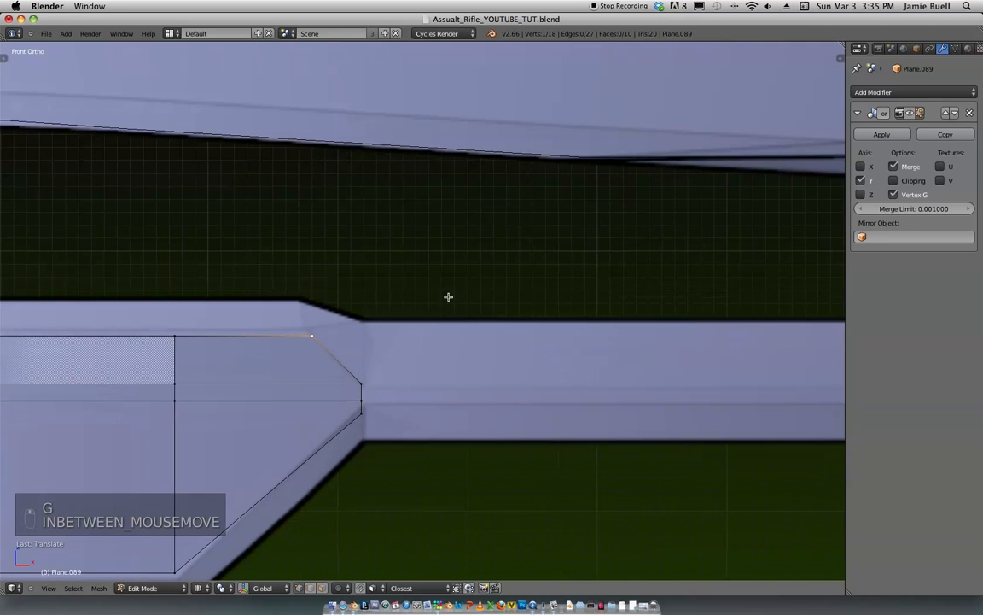
shift+middle_drag(376, 349, 428, 338)
scroll(428, 338, up, 2)
scroll(435, 294, down, 2)
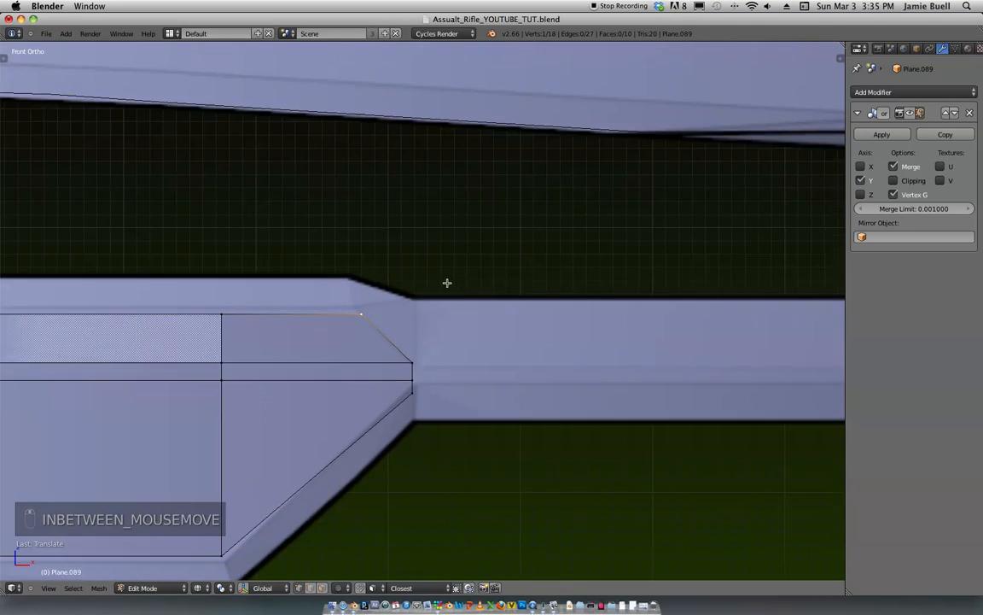
shift+middle_drag(447, 284, 365, 285)
shift+right_click(329, 380)
scroll(331, 341, down, 3)
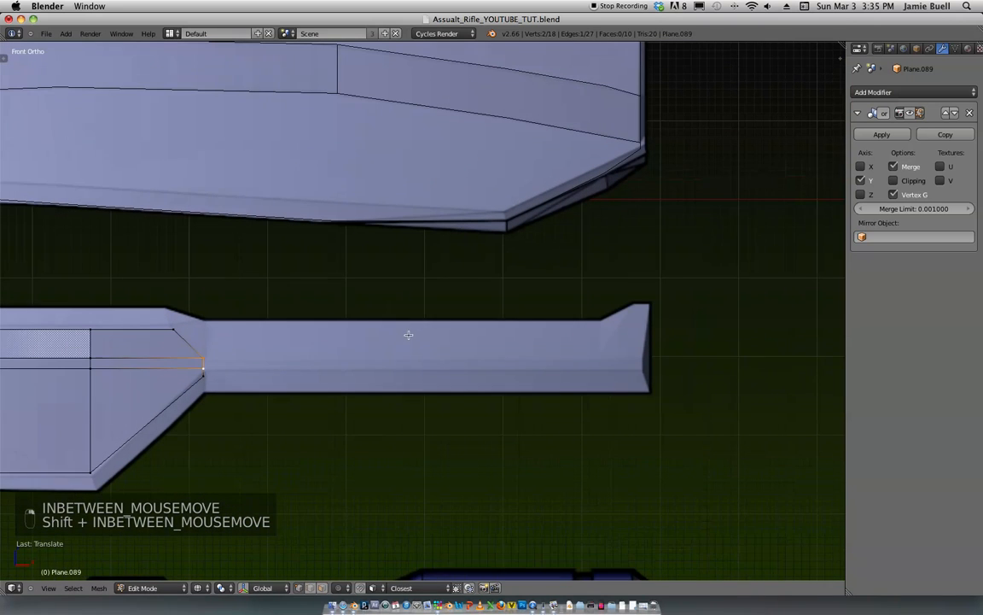
key(e)
click(826, 334)
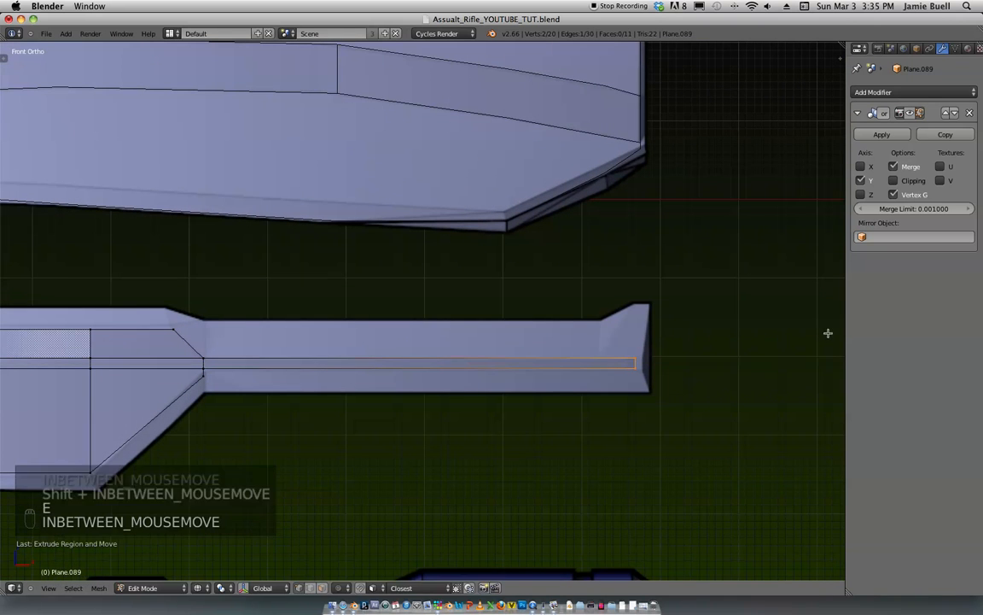
key(g)
click(656, 386)
Step: Undo the extrusion along the right arm
shift+middle_drag(581, 347, 641, 334)
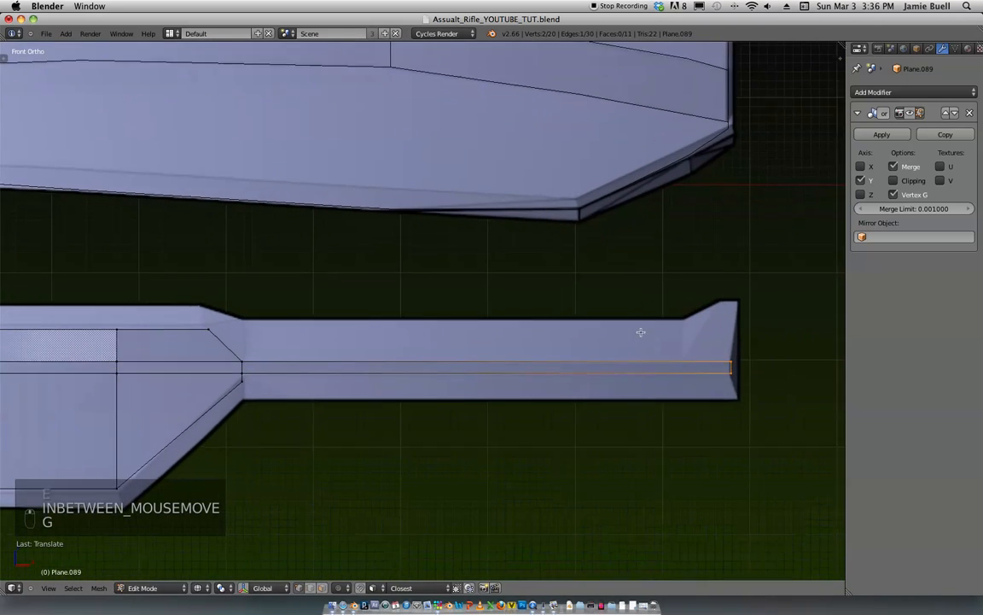
scroll(641, 334, up, 1)
shift+middle_drag(447, 328, 496, 310)
shift+middle_drag(417, 337, 320, 367)
right_click(233, 374)
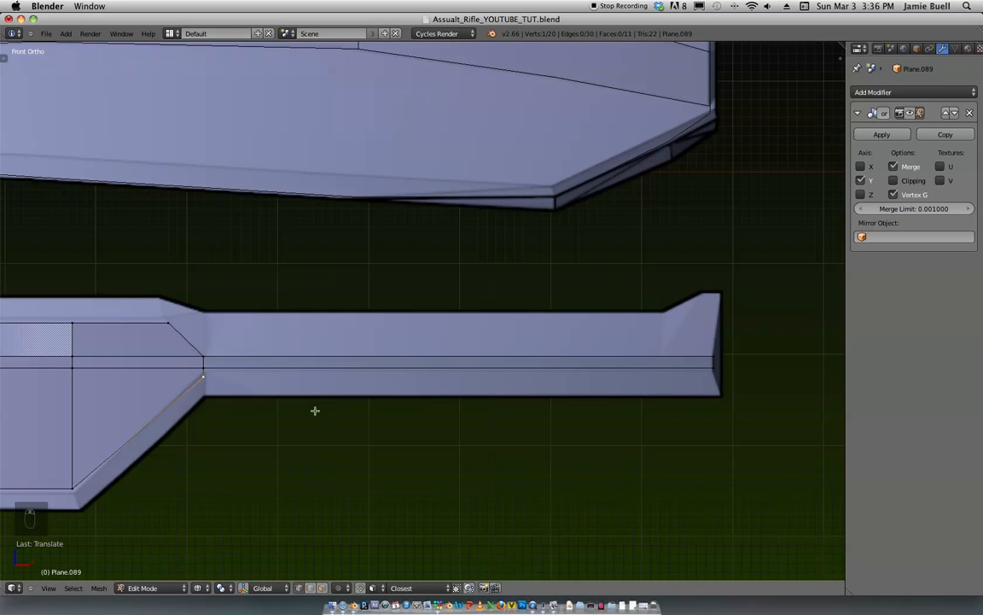
key(super+z)
key(super+z)
key(super+z)
key(super+z)
key(super+z)
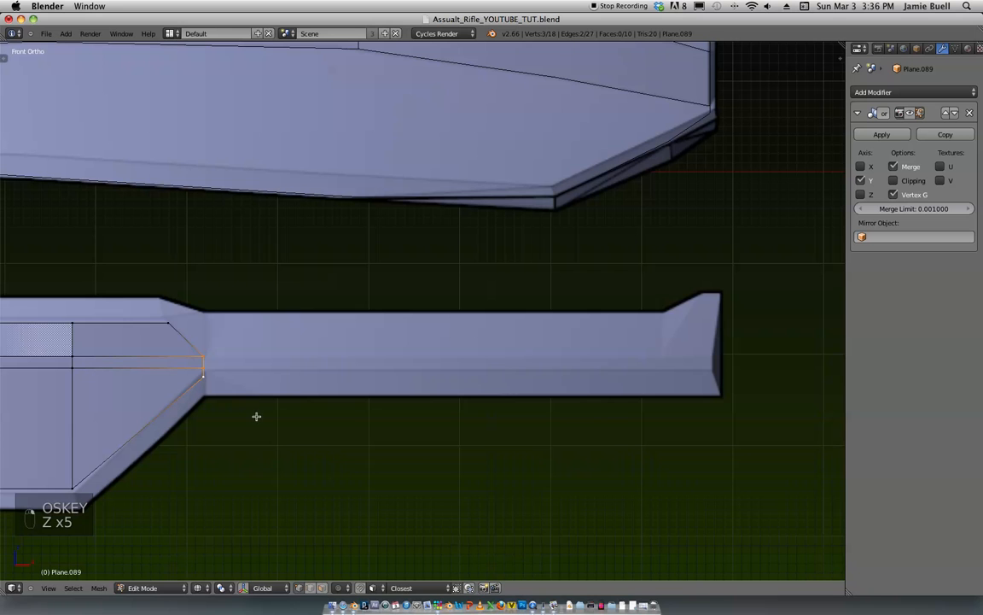
Step: Extrude the three stacked vertices at the body's right end along the narrow right arm to its inner end line
key(e)
click(765, 383)
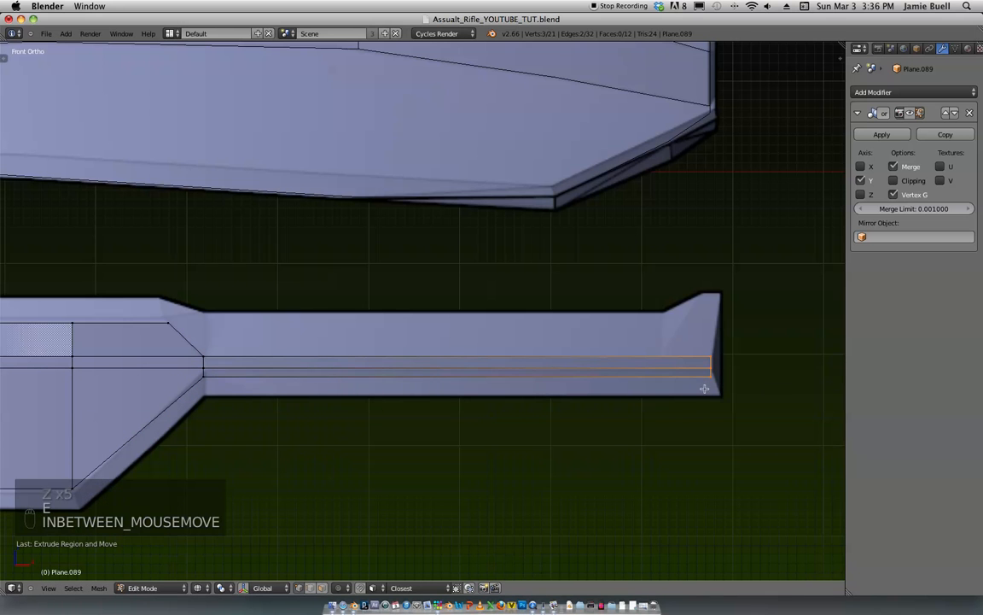
shift+middle_drag(218, 378, 204, 389)
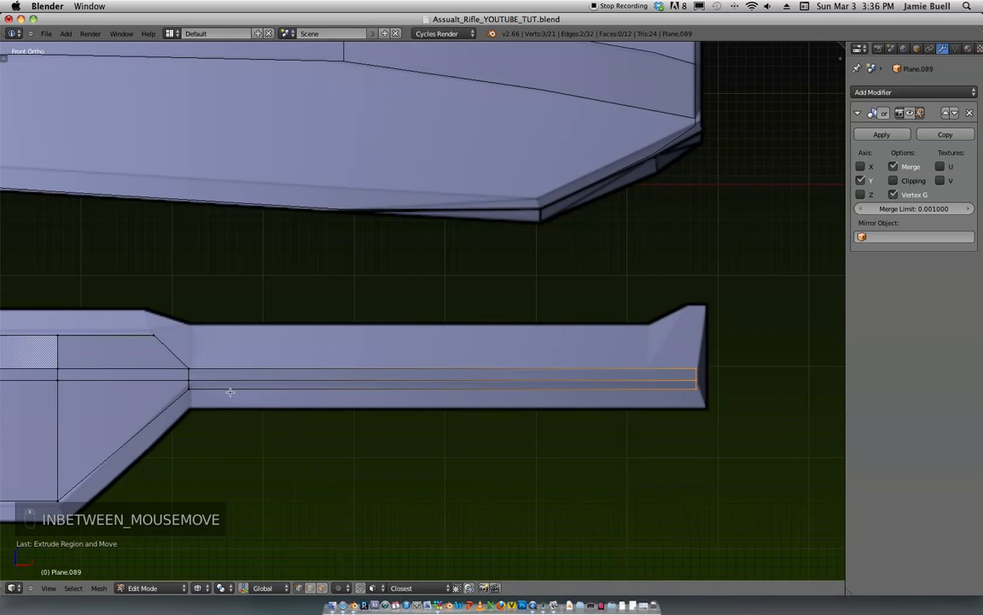
shift+middle_drag(404, 387, 387, 382)
Step: Add a vertical loop cut where the right arm's flare begins and extrude the short top edge up to the flare's top
ctrl+middle_drag(406, 373, 441, 341)
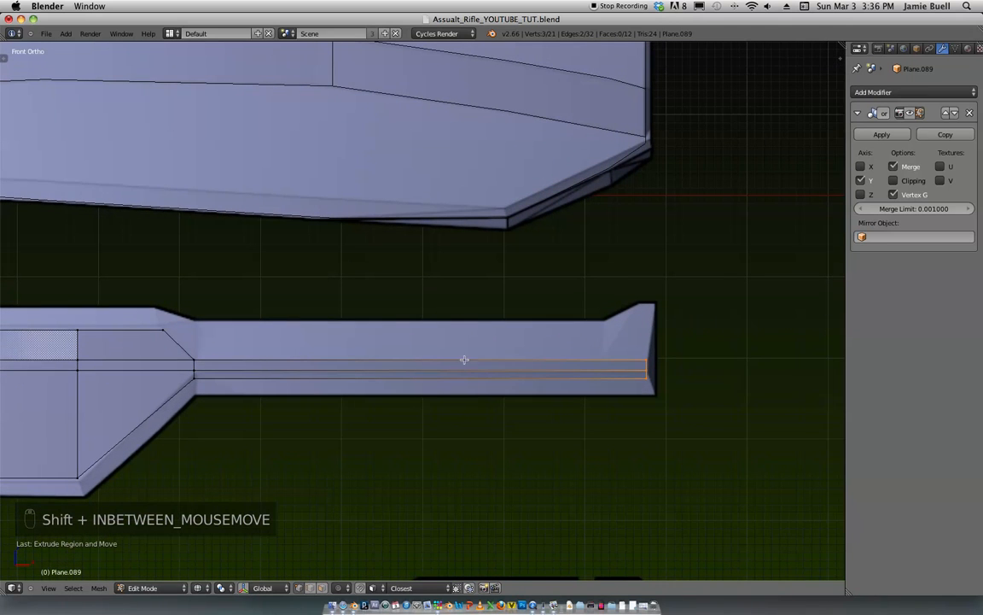
shift+middle_drag(583, 344, 523, 373)
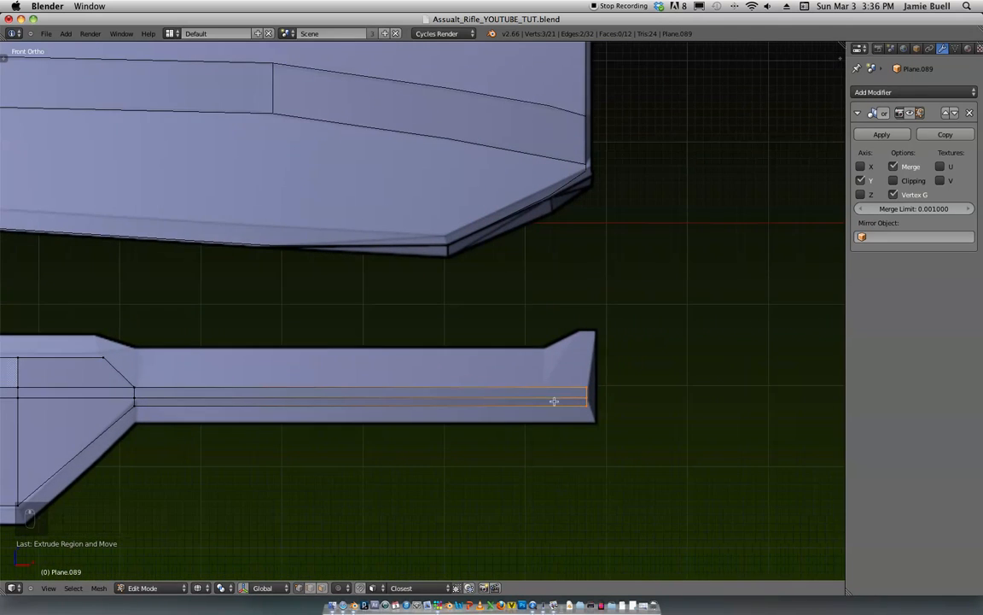
key(ctrl+r)
click(550, 400)
click(542, 391)
key(e)
key(e)
click(593, 362)
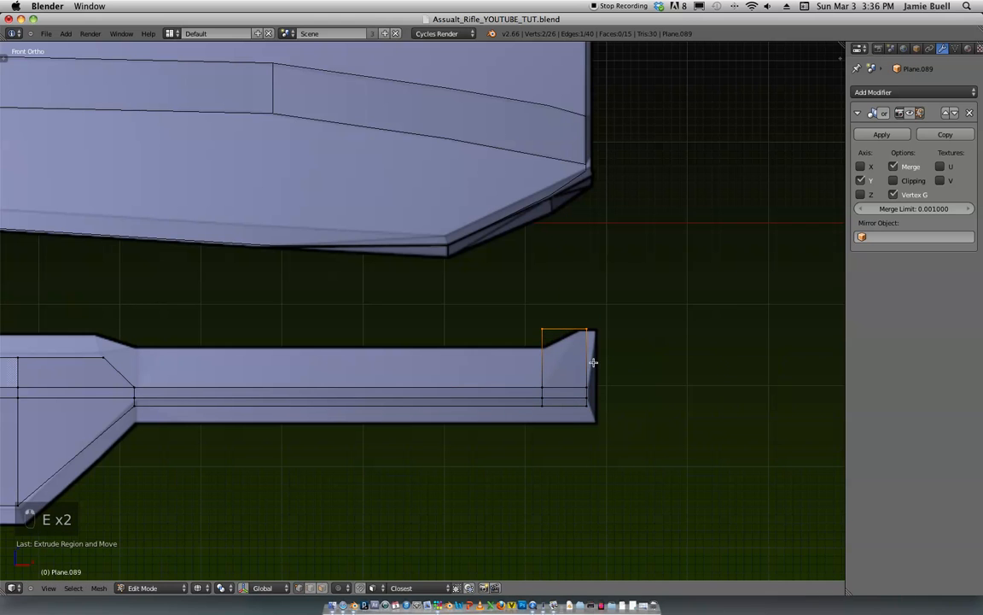
Step: Move the extruded edge's vertices onto the flare's top corners and switch the viewport to solid shading
key(g)
click(562, 332)
key(g)
key(z)
key(z)
key(z)
key(z)
key(z)
Step: Extrude the loop cut's top vertex straight up toward the arm's upper outline where the right flare begins
shift+middle_drag(419, 357, 587, 355)
ctrl+middle_drag(587, 355, 608, 330)
shift+middle_drag(608, 331, 591, 290)
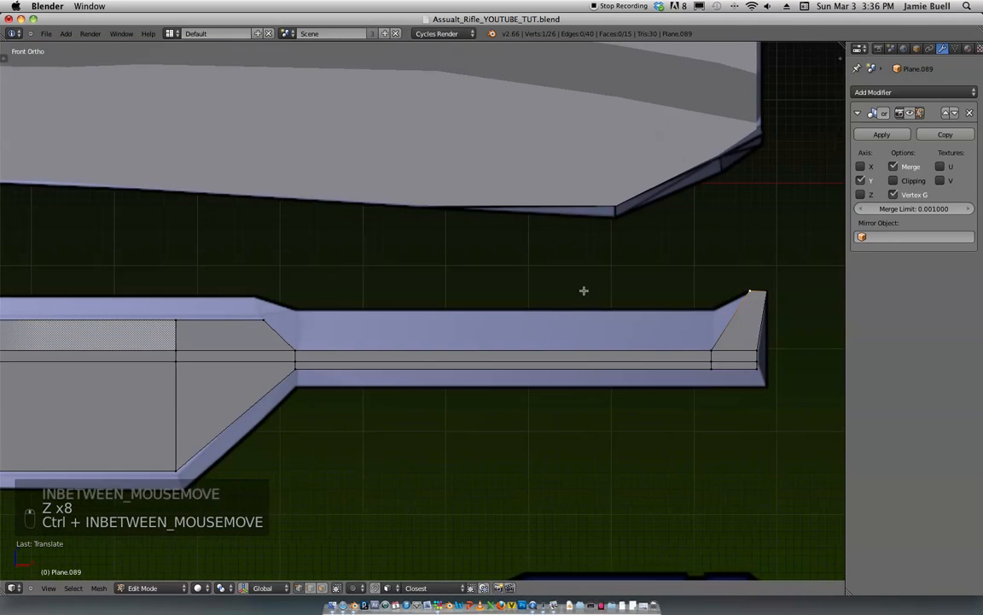
shift+middle_drag(682, 334, 542, 352)
key(e)
click(548, 326)
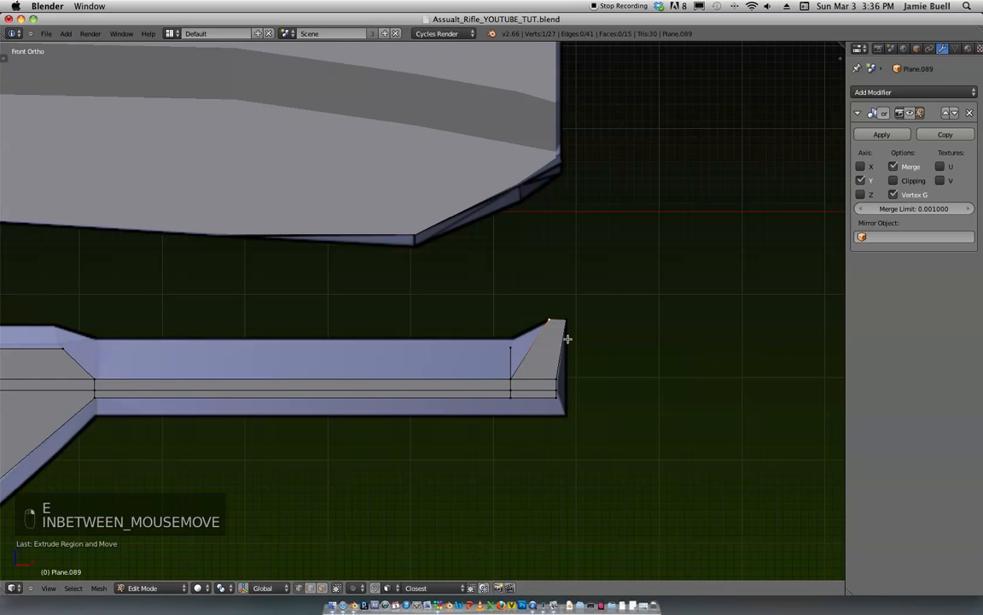
Step: Extrude the flare's inner top vertex down its slope to the arm's upper outline and fill the resulting four-vertex gap with a face
key(e)
click(536, 349)
key(g)
key(z)
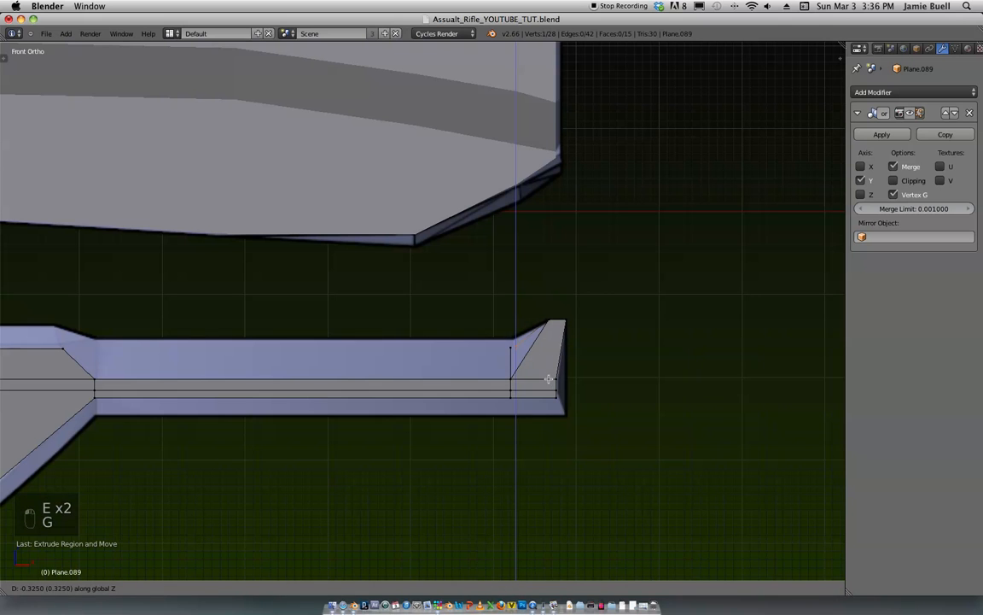
click(546, 374)
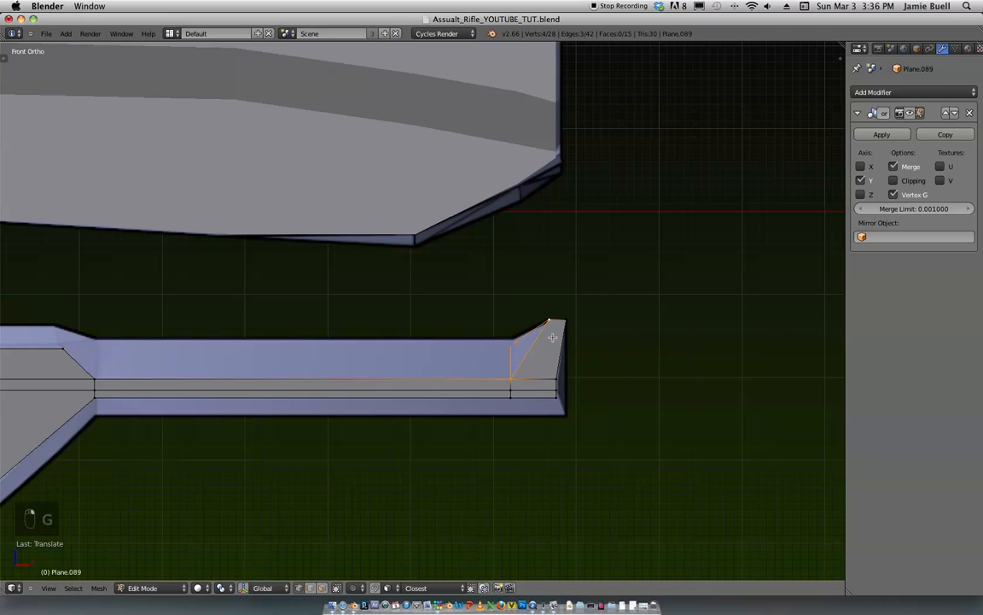
key(a)
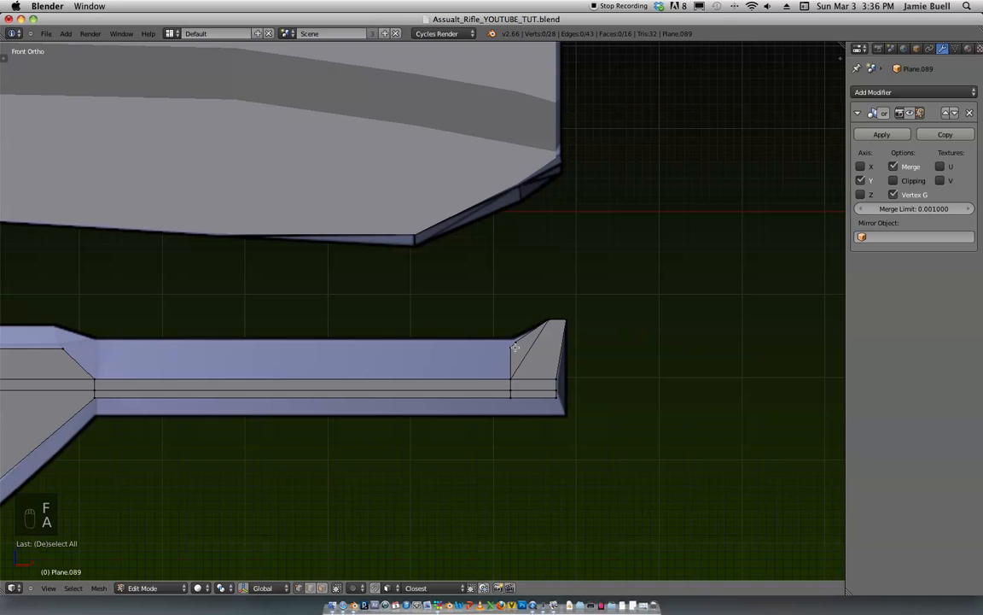
Step: Shift the new vertex at the flare's base vertically onto the arm's upper outline
key(g)
key(z)
click(551, 392)
shift+right_click(511, 351)
shift+middle_drag(519, 355, 690, 356)
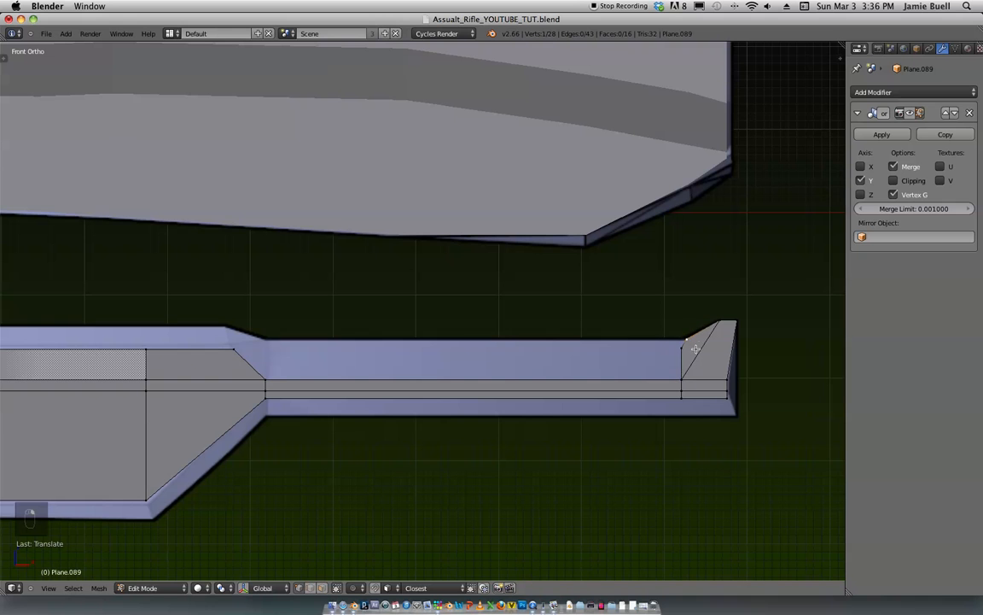
Step: Try extruding the two vertices at the flare's base one at a time along the arm to its inner end
key(e)
click(271, 393)
shift+middle_drag(292, 385, 324, 384)
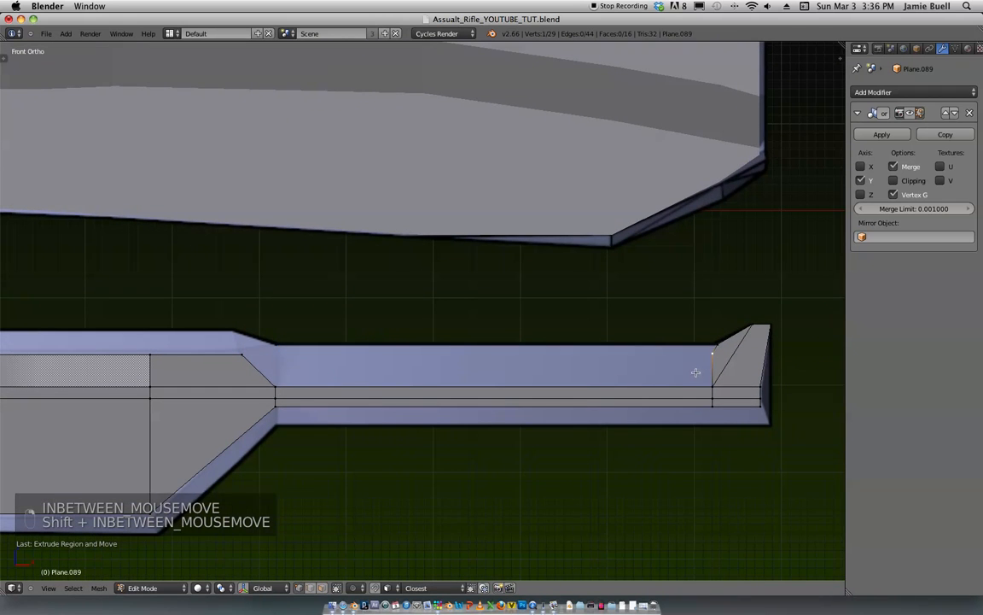
shift+right_click(278, 345)
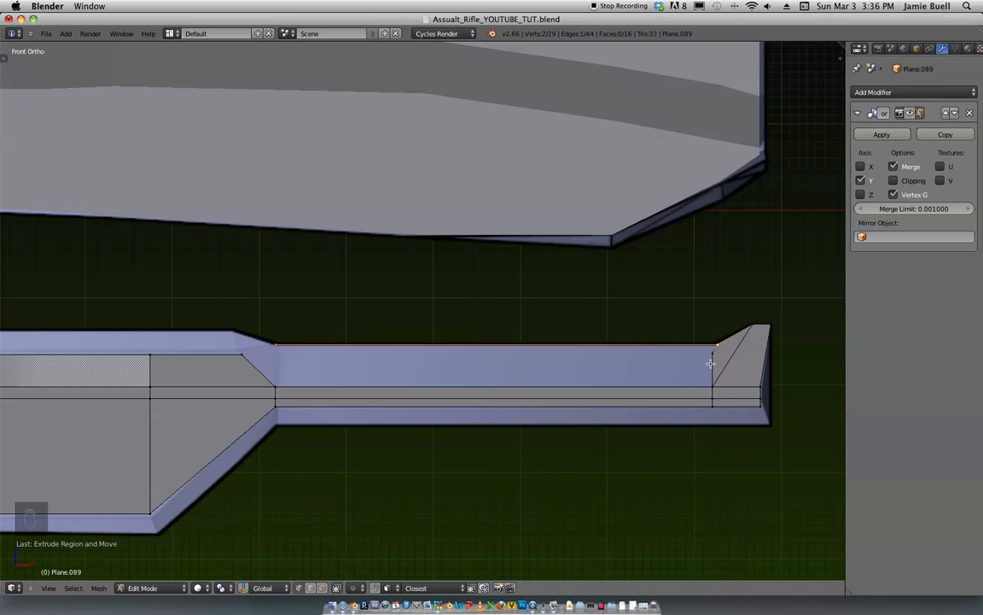
right_click(711, 353)
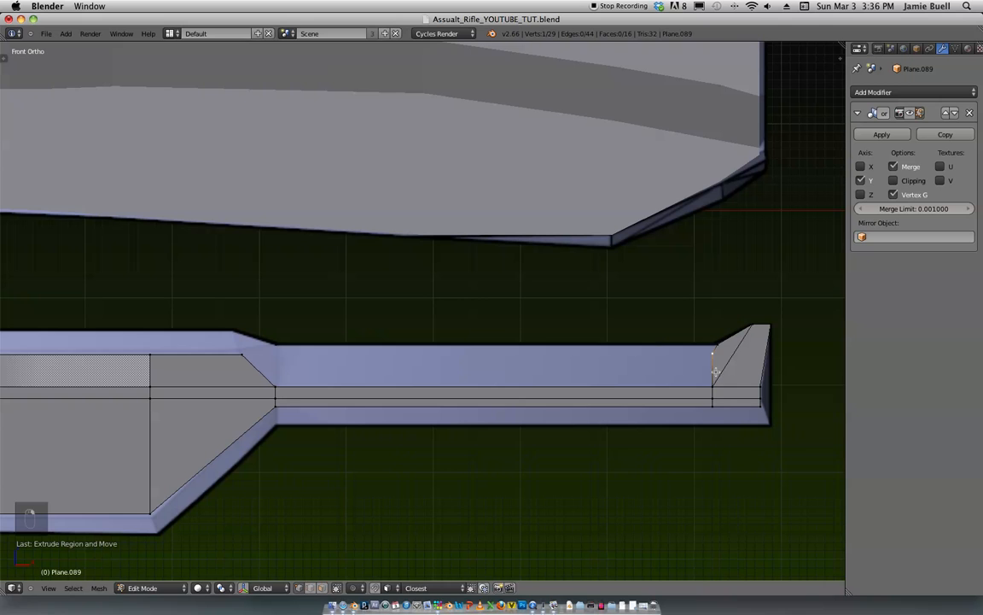
key(e)
key(x)
click(278, 401)
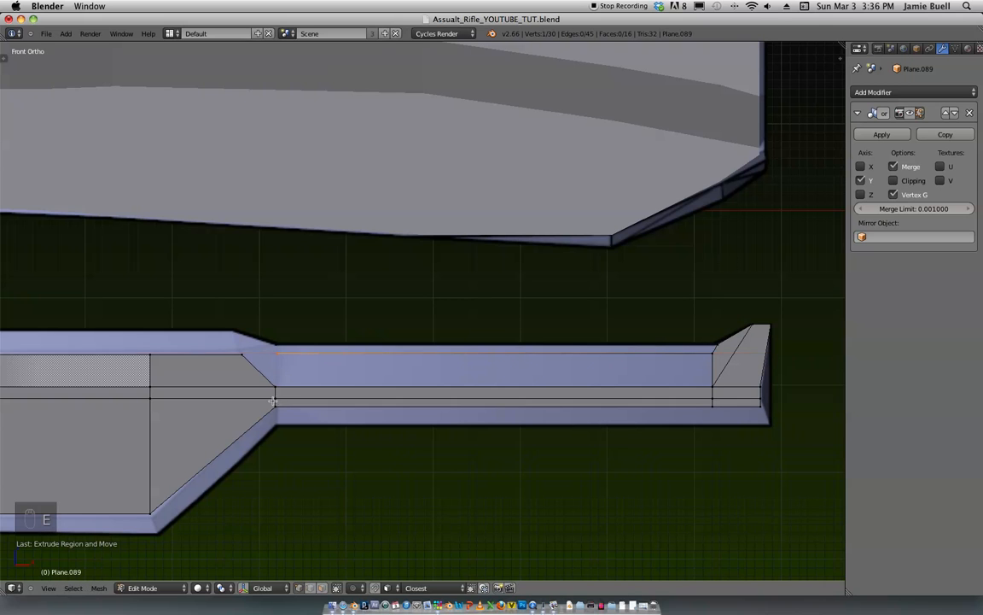
Step: Delete the two single vertices extruded to the arm's inner end
key(x)
click(309, 343)
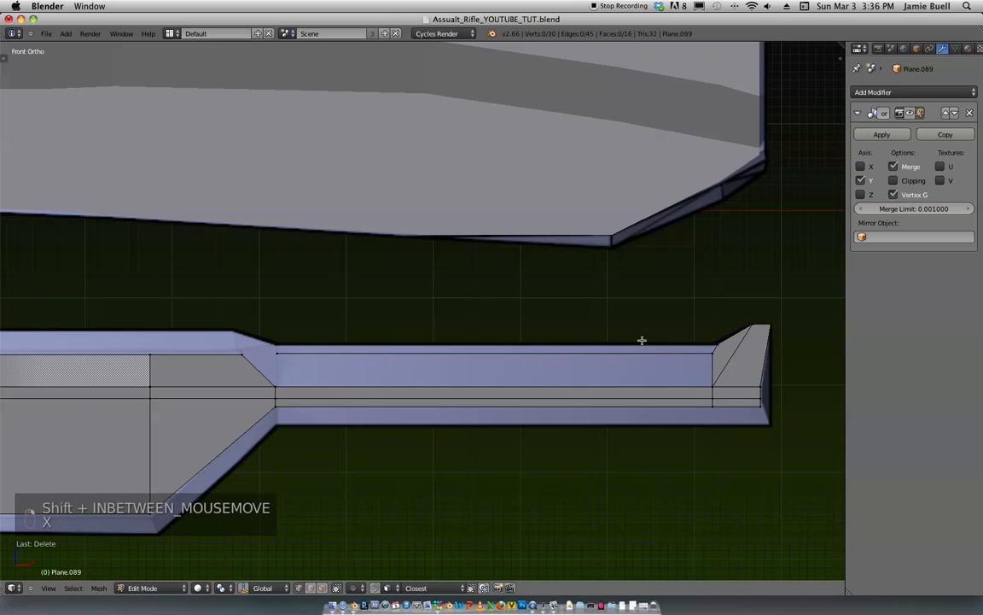
key(x)
right_click(282, 349)
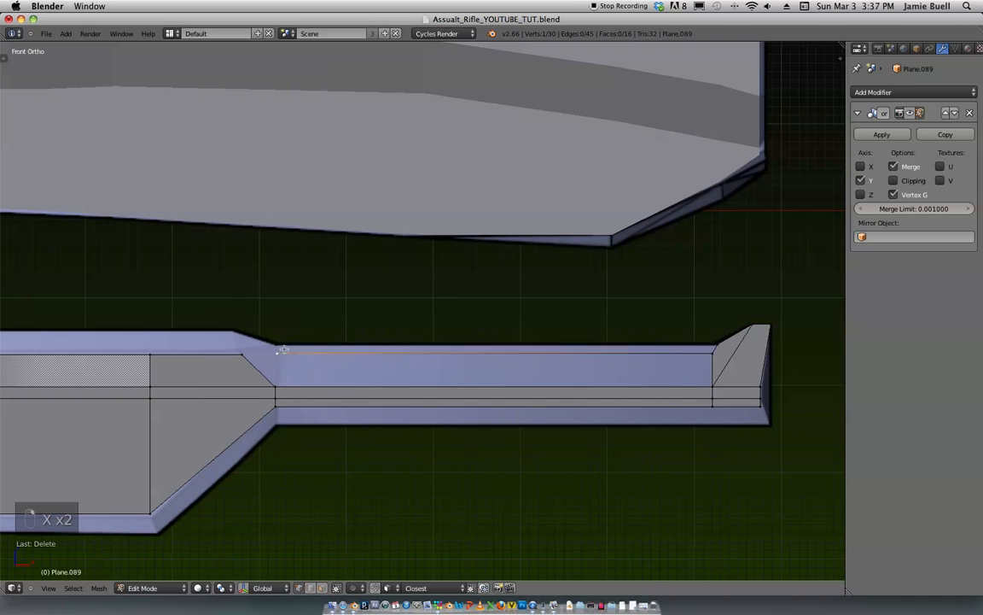
key(x)
click(265, 314)
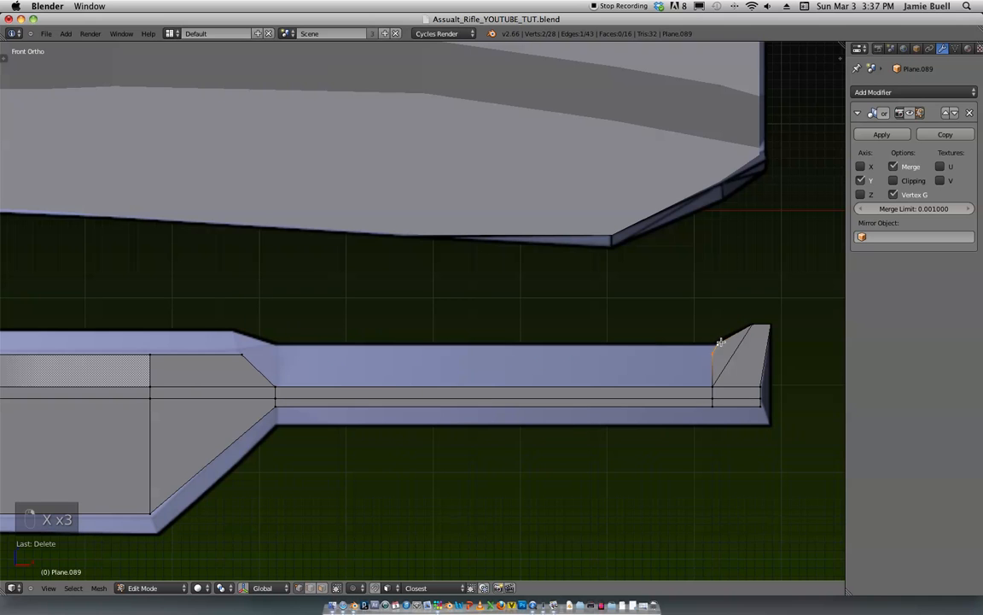
Step: Extrude the short edge at the flare's base along X to the arm's inner end and rotate it upright
key(e)
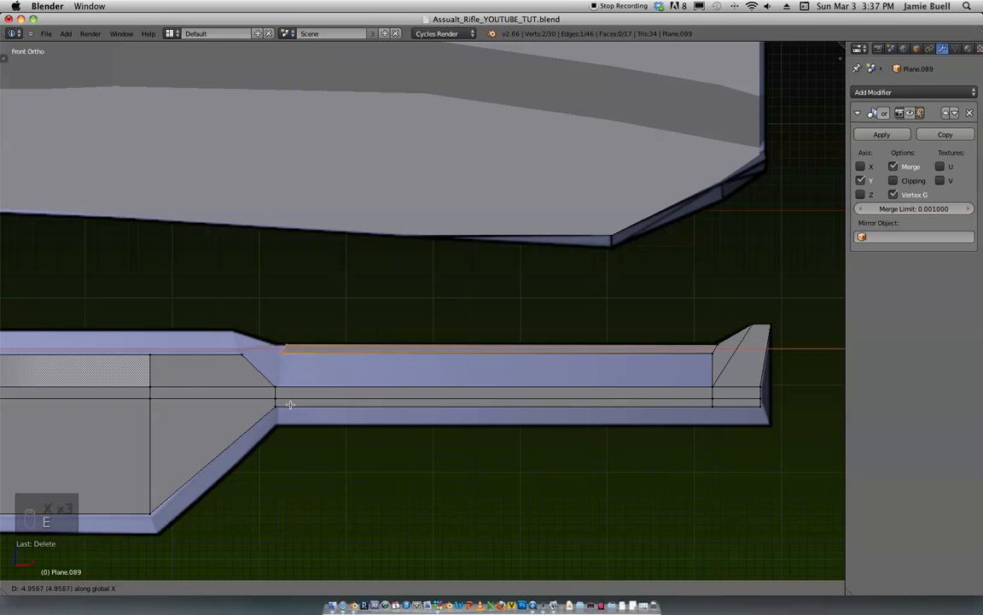
click(291, 404)
key(r)
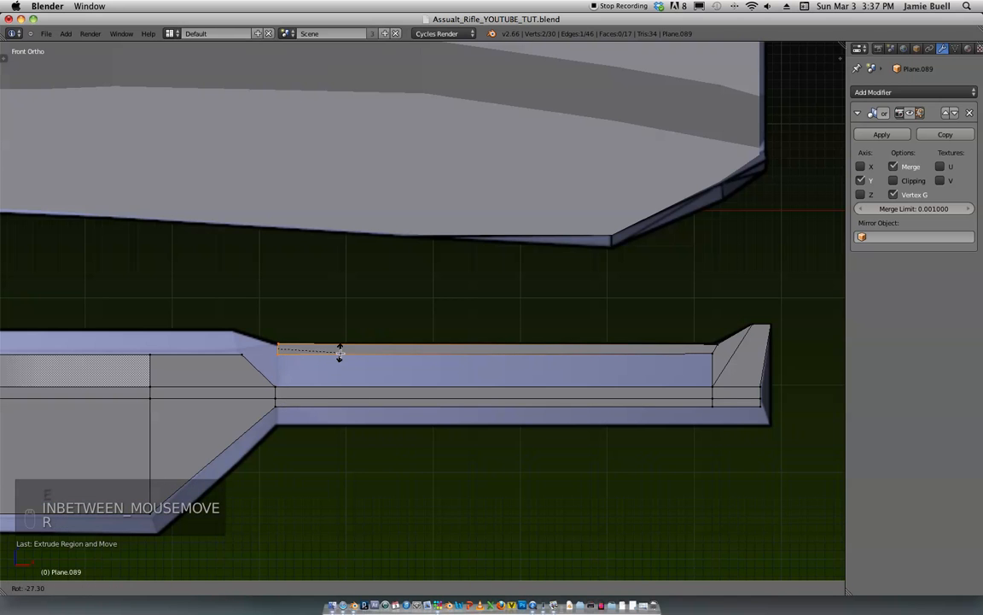
click(339, 352)
scroll(409, 325, up, 5)
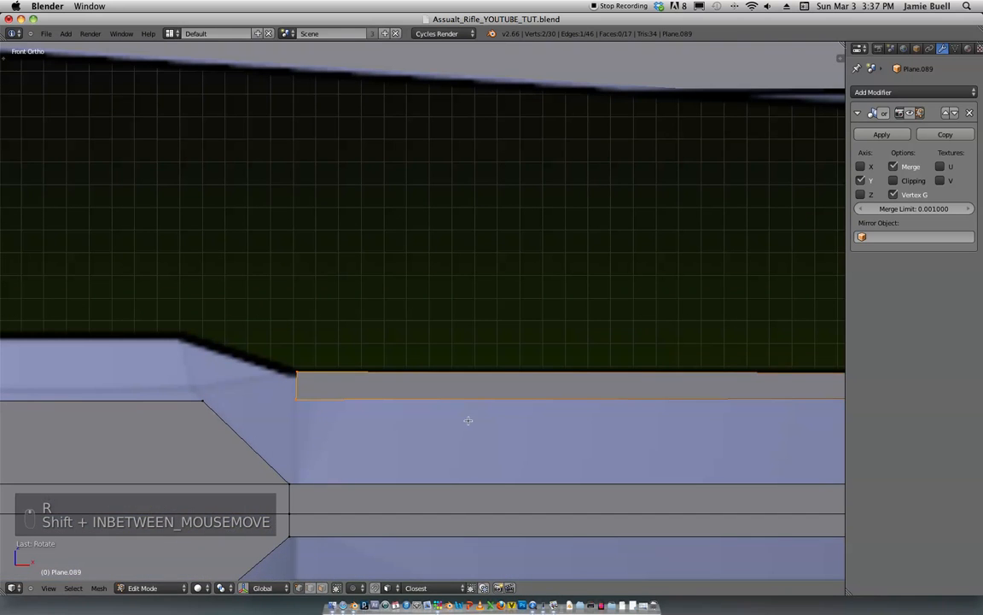
key(r)
click(467, 412)
Step: Fill the long gap between the arm's new upper strip and its middle strip with a face
ctrl+middle_drag(494, 388, 700, 220)
ctrl+middle_drag(640, 250, 578, 280)
shift+middle_drag(416, 364, 398, 361)
right_click(779, 373)
right_click(781, 347)
shift+right_click(772, 379)
shift+right_click(342, 380)
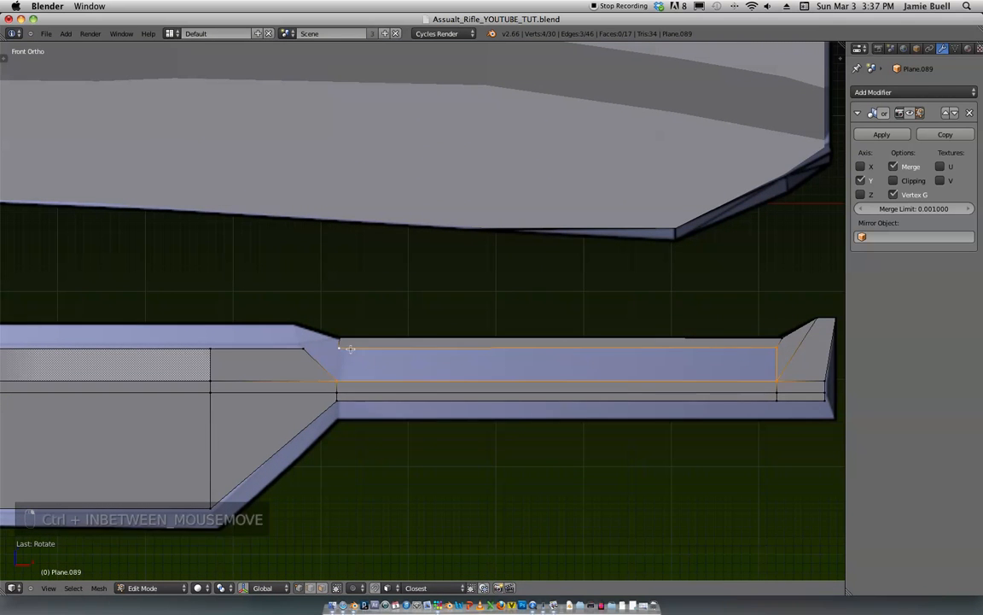
shift+right_click(344, 347)
key(f)
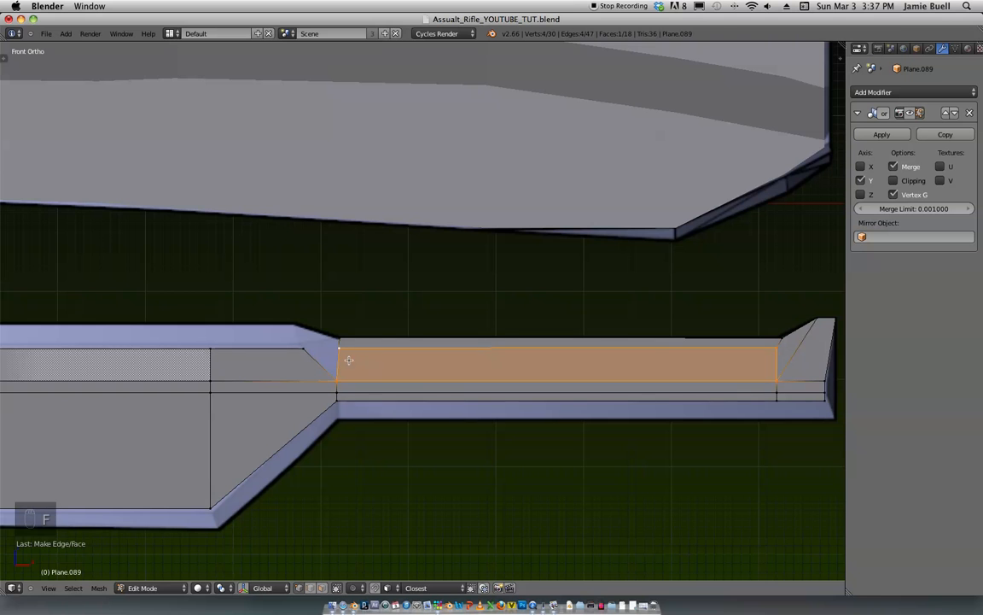
Step: Extrude the strip's inner top vertex to the body's upper right corner and align it vertically with the outline
scroll(350, 363, up, 1)
right_click(344, 354)
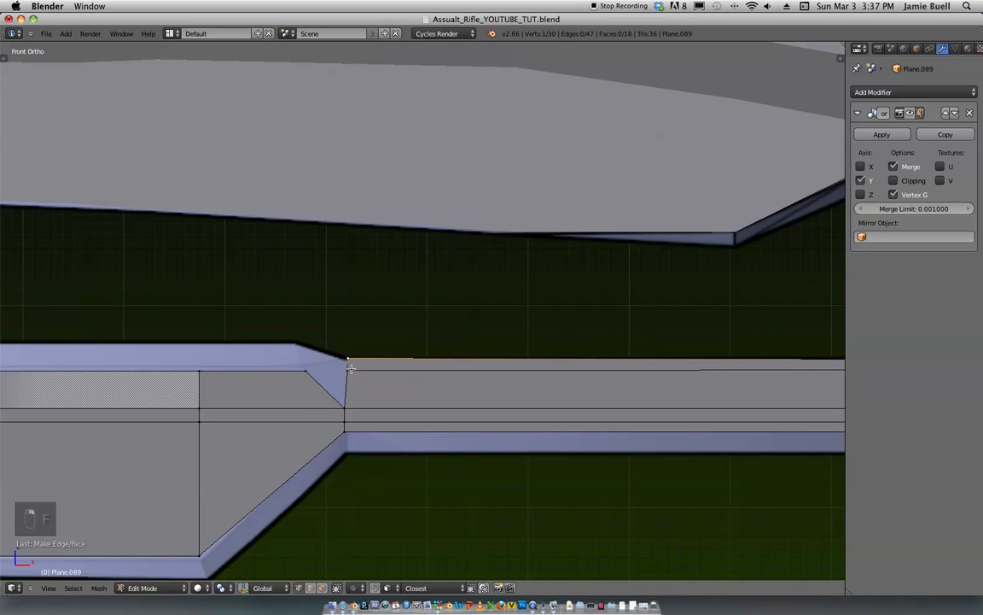
key(e)
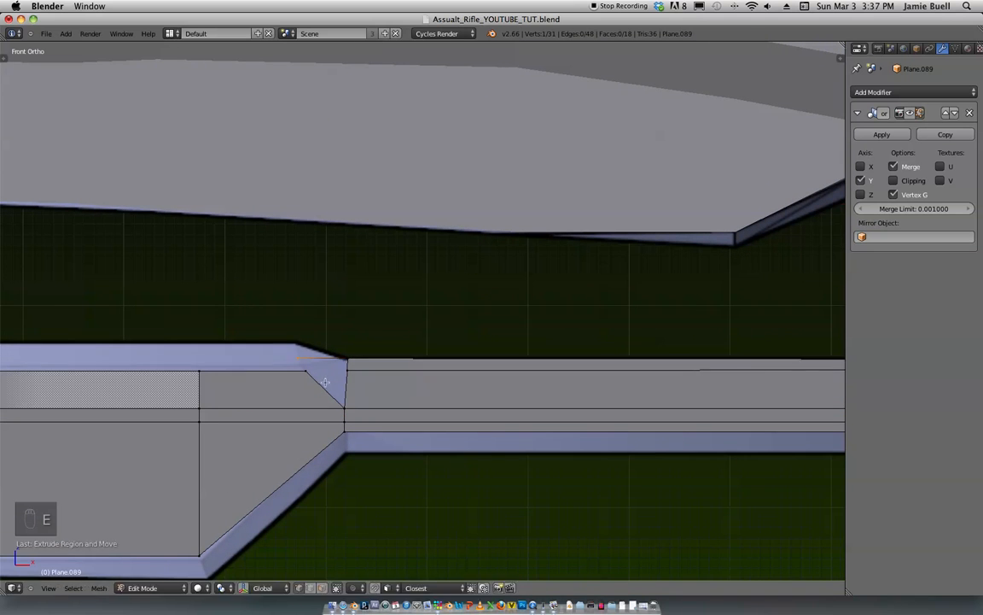
click(326, 381)
key(g)
key(z)
click(320, 367)
Step: Extrude the strip's inner lower vertex toward the body and place it just below the body's upper right corner vertex
right_click(355, 369)
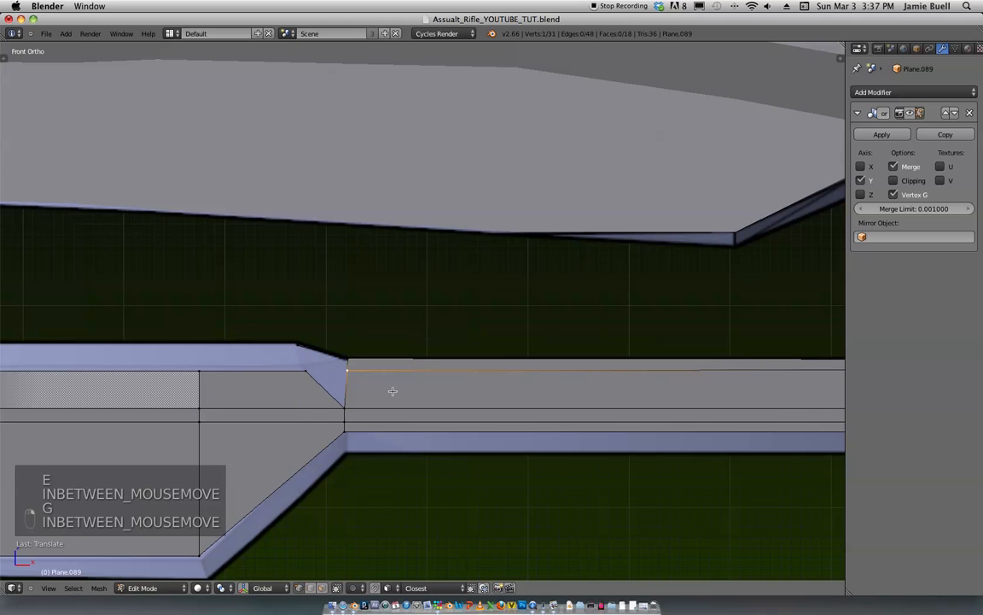
key(e)
key(x)
click(347, 395)
key(g)
key(z)
click(338, 374)
key(g)
key(x)
click(337, 377)
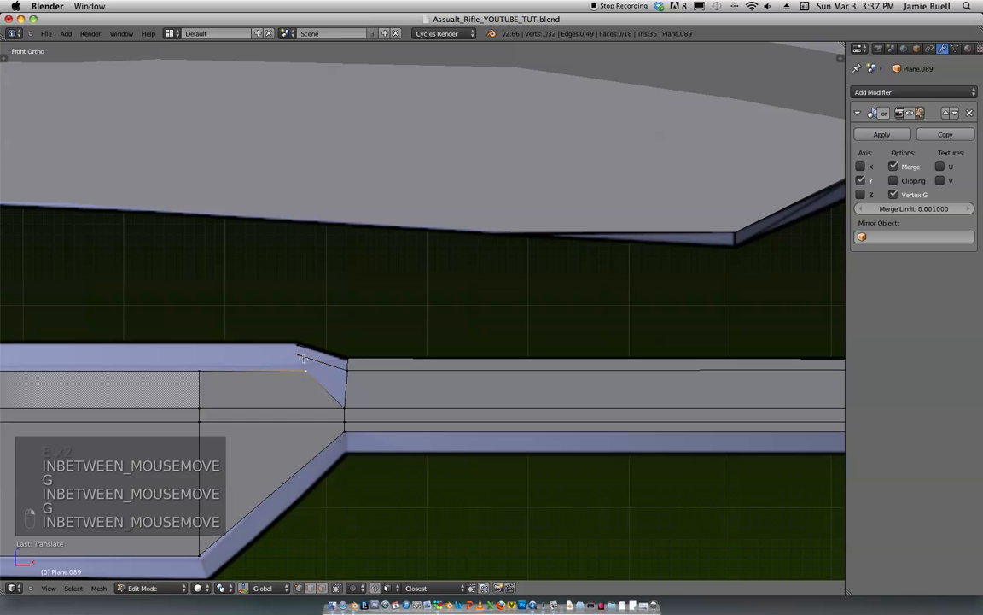
Step: Fill the two gaps between the body's upper right corner and the arm's inner end with faces
shift+right_click(301, 356)
shift+right_click(348, 372)
shift+right_click(348, 404)
key(f)
right_click(298, 353)
shift+right_click(298, 347)
shift+right_click(346, 356)
shift+right_click(351, 370)
ctrl+middle_drag(359, 379, 472, 284)
shift+middle_drag(471, 284, 434, 316)
key(a)
shift+middle_drag(433, 316, 375, 335)
Step: Select the six vertices of the arm's upper strip and its sloped end, and move them along Y to give it depth
right_click(218, 345)
shift+right_click(217, 356)
shift+right_click(258, 359)
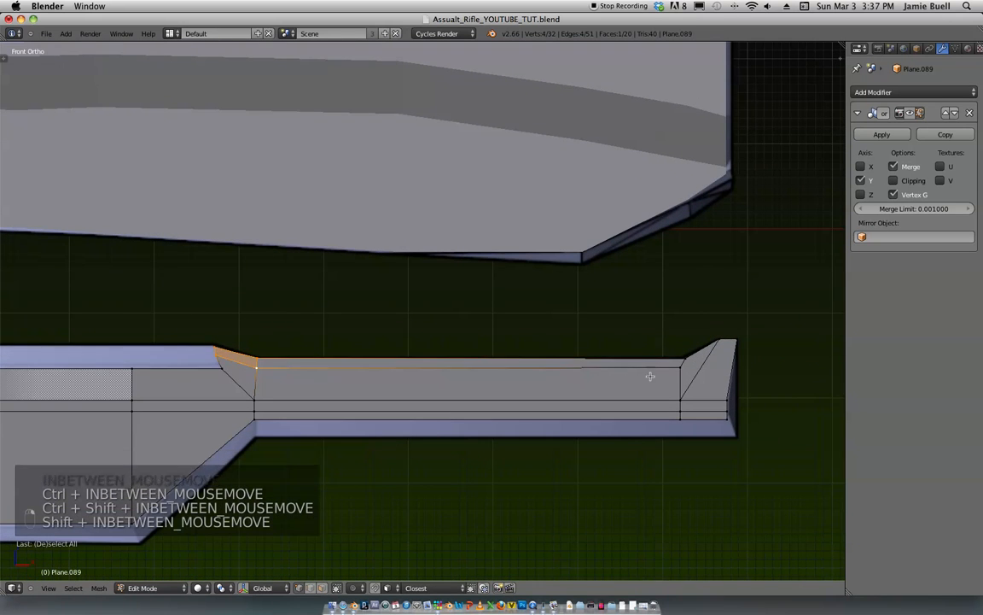
shift+right_click(680, 367)
shift+right_click(685, 358)
middle_drag(686, 367, 413, 365)
key(g)
key(y)
click(669, 440)
Step: Return to the front view and switch the viewport to wireframe shading with the left arm in sight
key(KP_1)
shift+middle_drag(413, 365, 674, 331)
ctrl+middle_drag(674, 331, 632, 280)
shift+middle_drag(631, 281, 477, 272)
ctrl+middle_drag(477, 271, 563, 275)
key(z)
shift+middle_drag(398, 289, 394, 315)
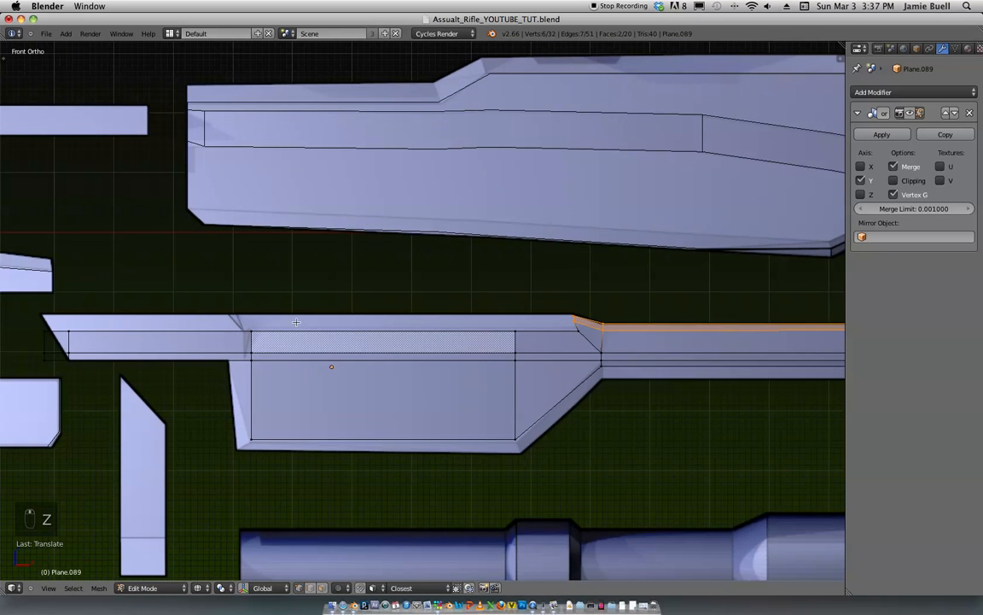
Step: Try moving the lower vertex at the left arm's outer end along X, and undo the move
shift+middle_drag(265, 328, 268, 332)
right_click(50, 334)
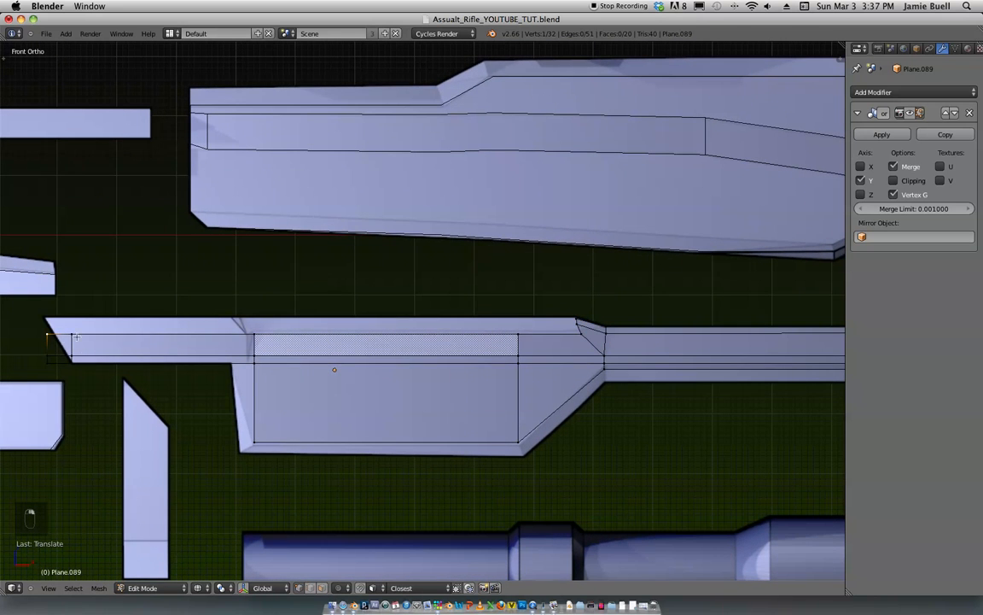
key(g)
key(x)
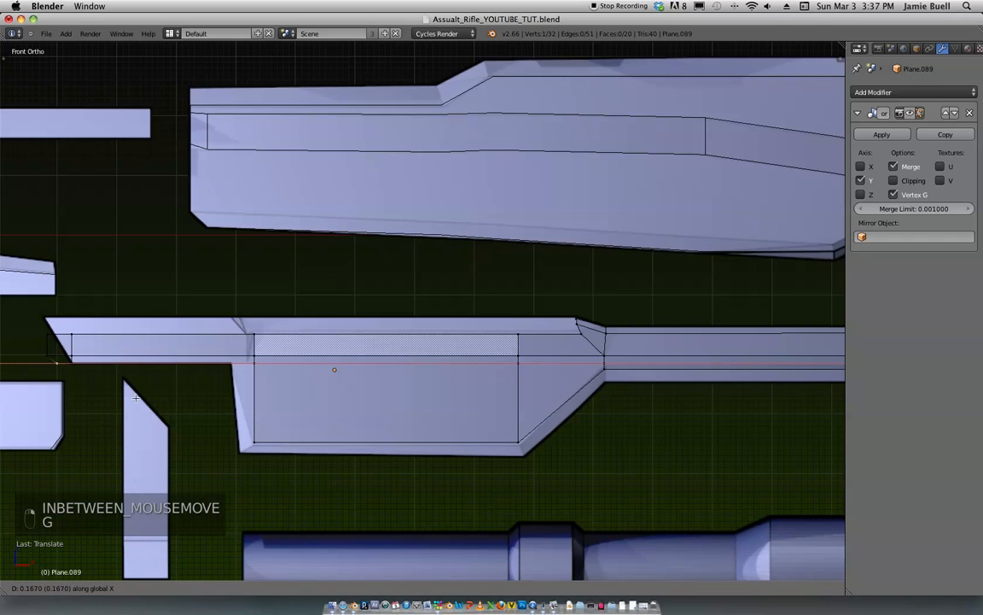
click(136, 398)
key(super+z)
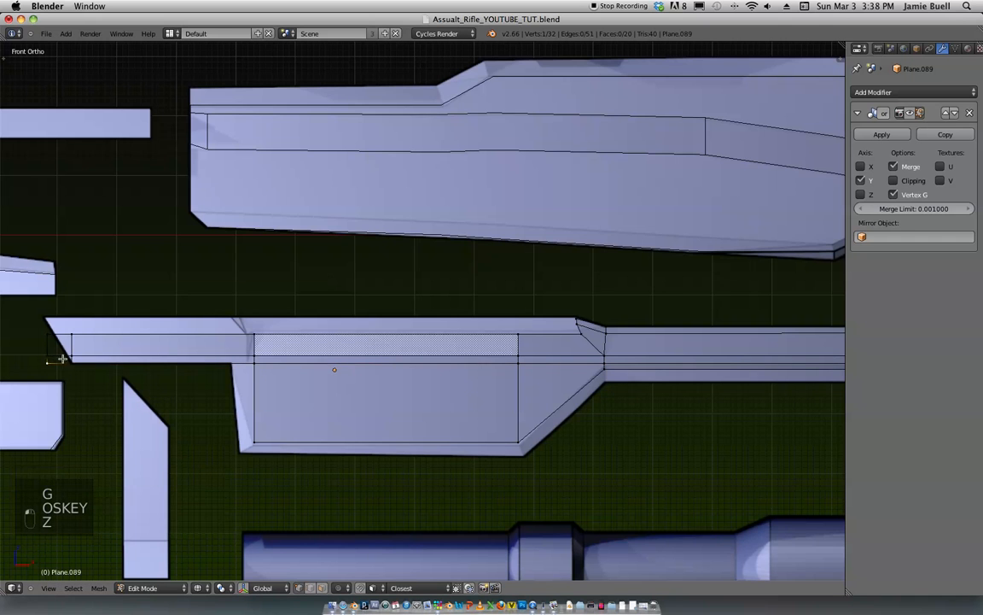
Step: Delete the three stacked vertices at the left arm's outer end
key(g)
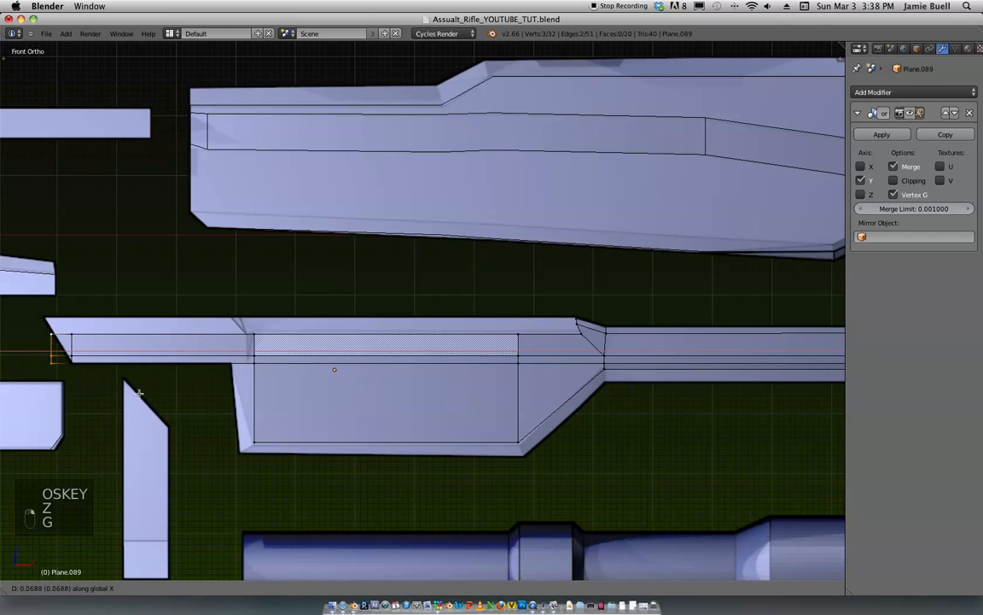
click(132, 395)
key(x)
click(111, 376)
scroll(135, 370, up, 2)
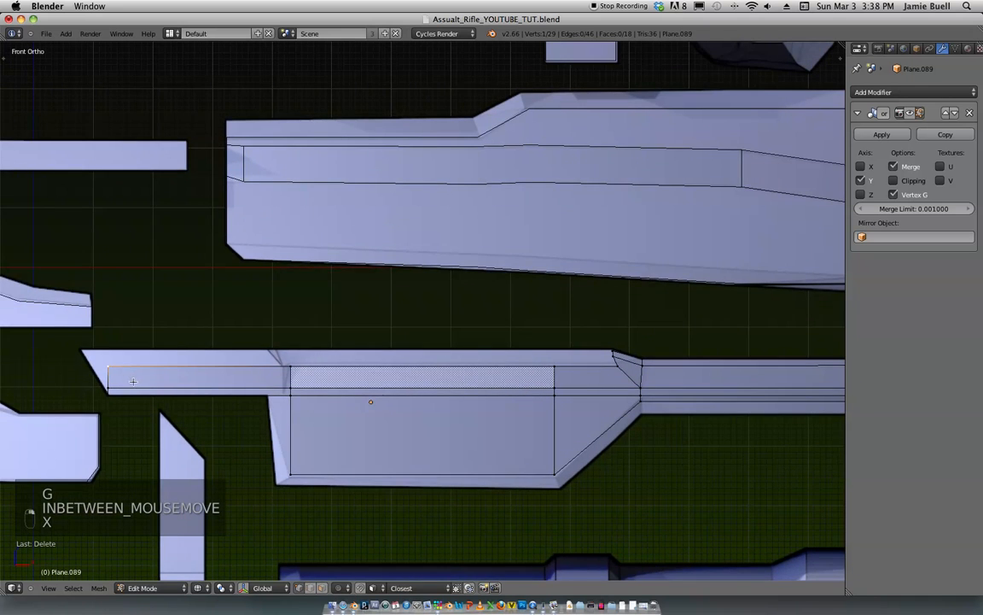
scroll(133, 381, down, 2)
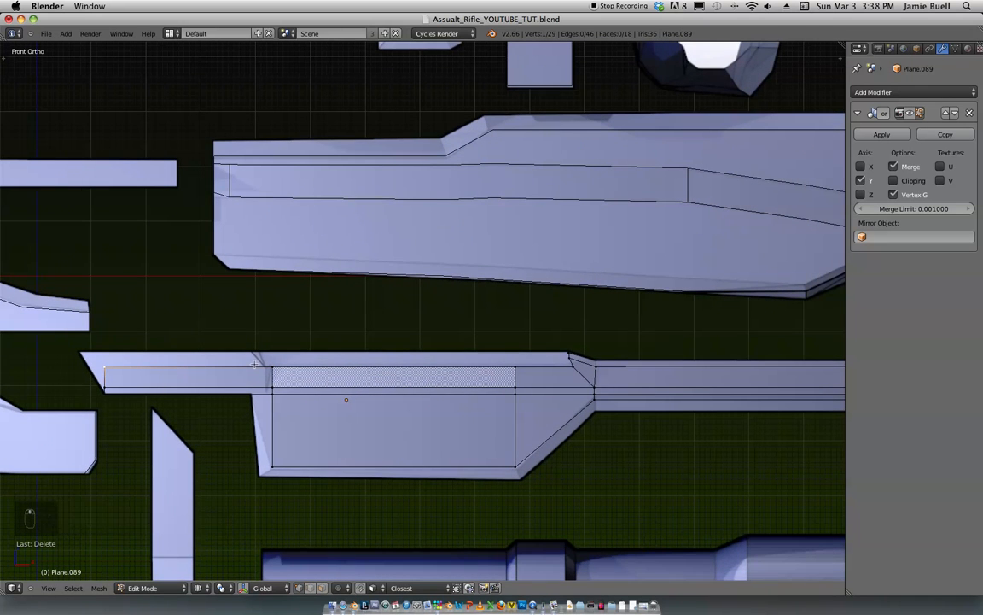
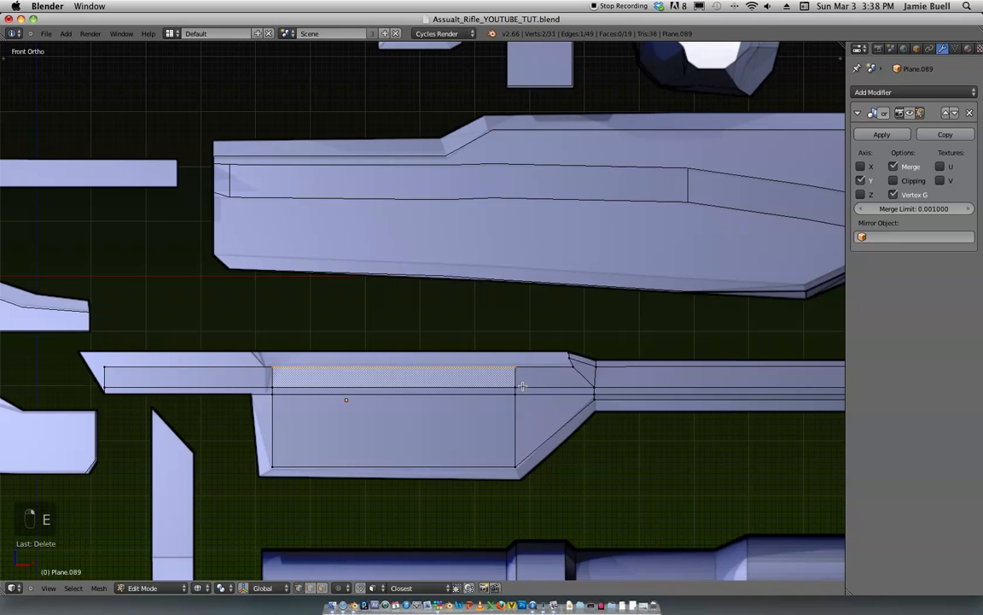
Step: Extrude the body's middle top edge up to the upper outline and add a horizontal loop cut through the new strip
click(523, 386)
scroll(375, 412, up, 3)
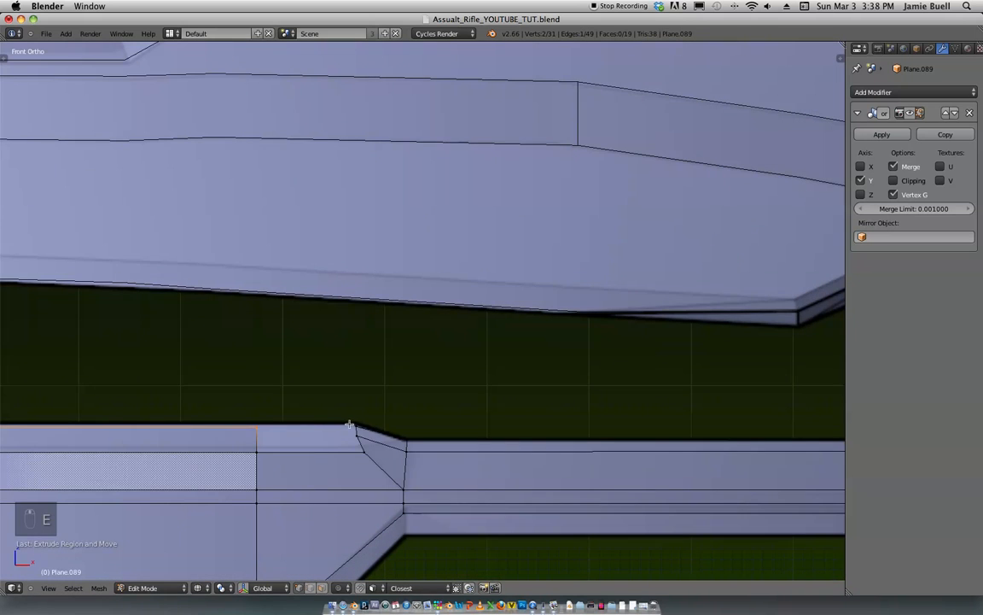
right_click(358, 434)
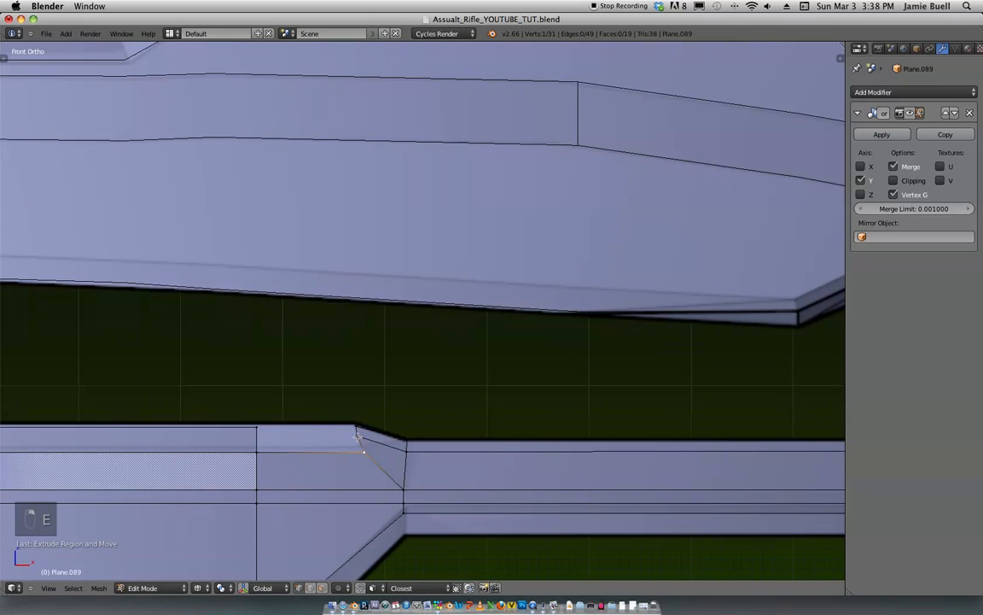
key(ctrl+r)
click(254, 439)
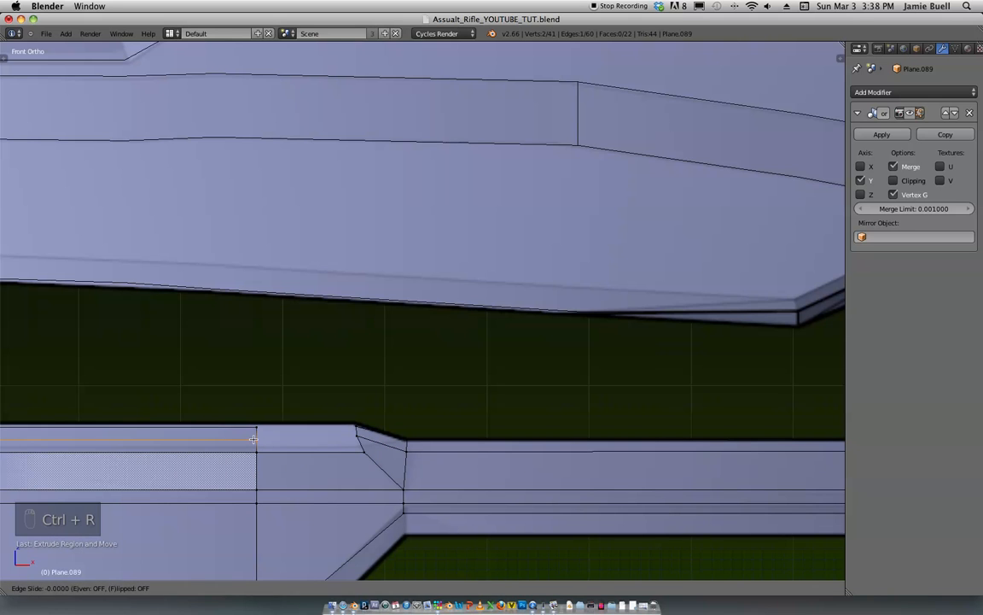
click(257, 436)
right_click(362, 435)
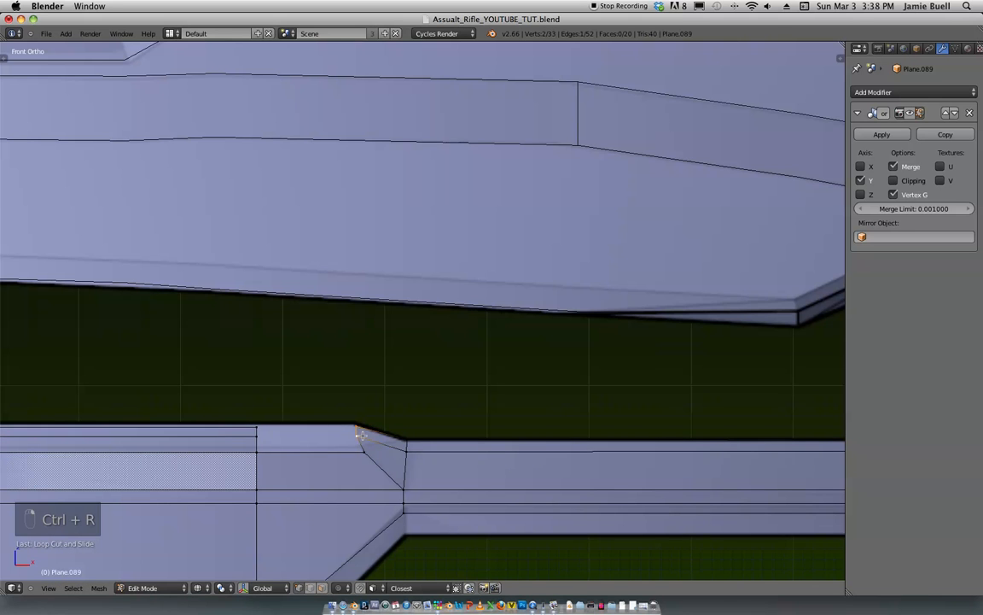
Step: Fill the gaps between the body's upper strip and the angled corner of the right arm with faces
shift+right_click(274, 429)
right_click(359, 437)
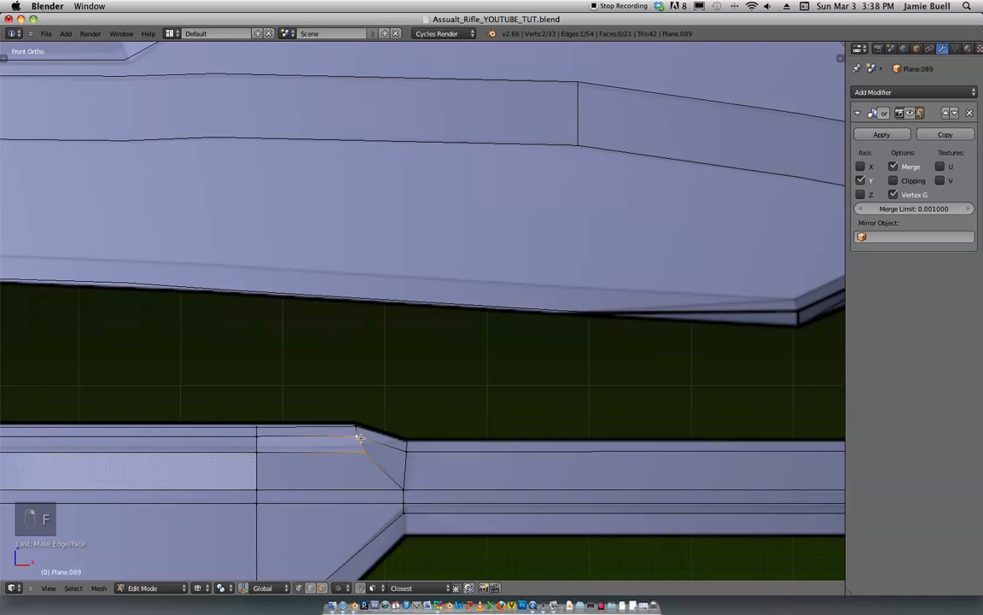
shift+right_click(267, 454)
scroll(259, 456, down, 3)
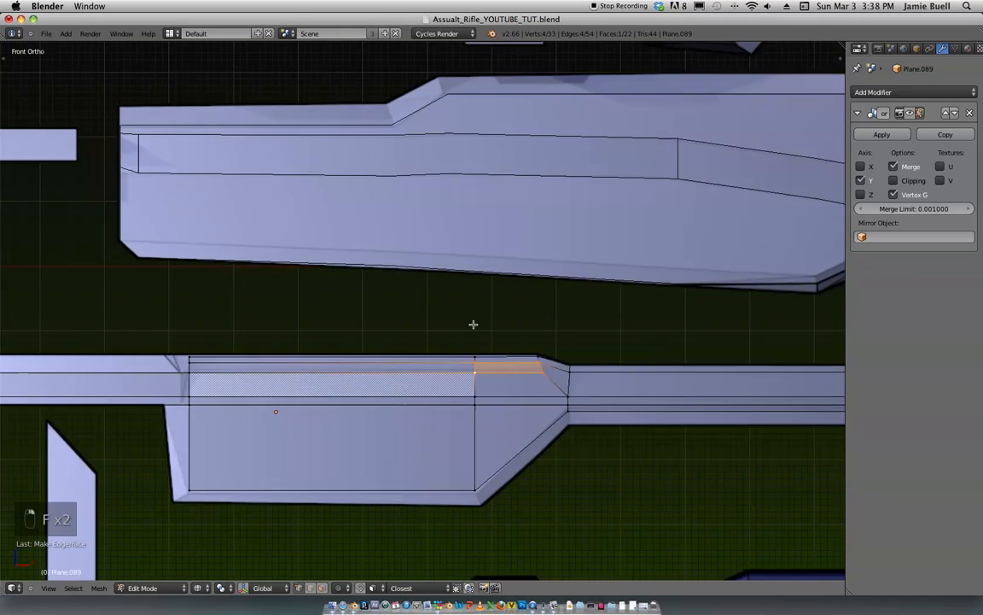
Step: Extrude the upper strip's left end edge along X to the left arm's tip and fit its vertices to the slanted outline
ctrl+scroll(474, 324, up, 2)
ctrl+scroll(350, 358, up, 1)
shift+scroll(385, 383, up, 1)
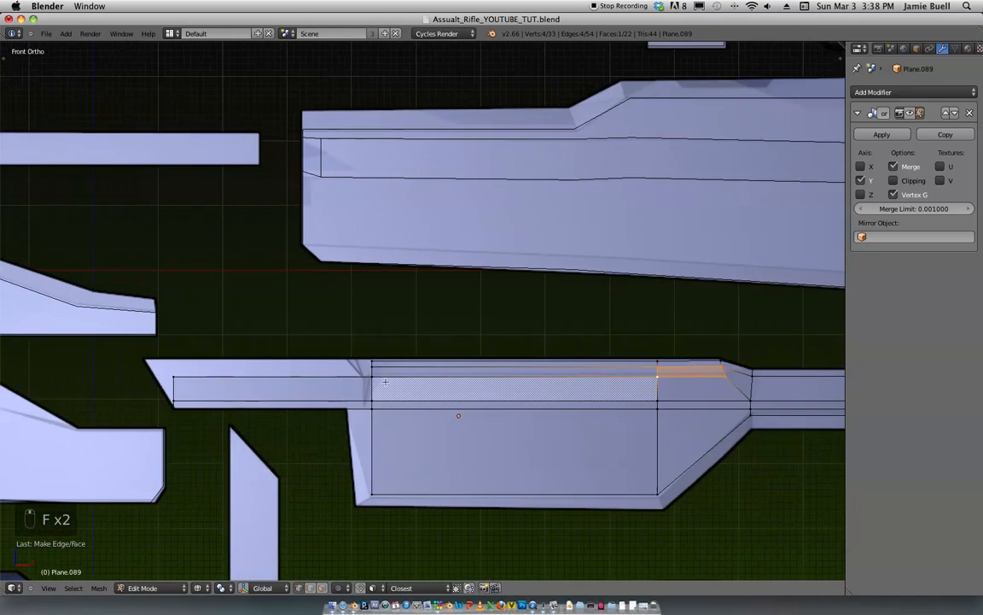
right_click(348, 367)
key(e)
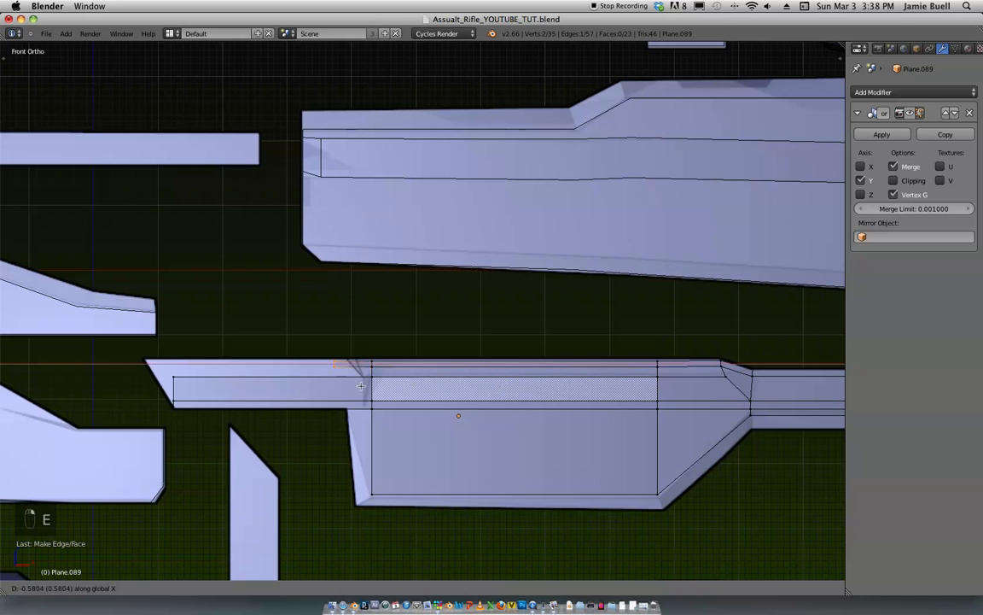
click(190, 395)
scroll(222, 397, up, 2)
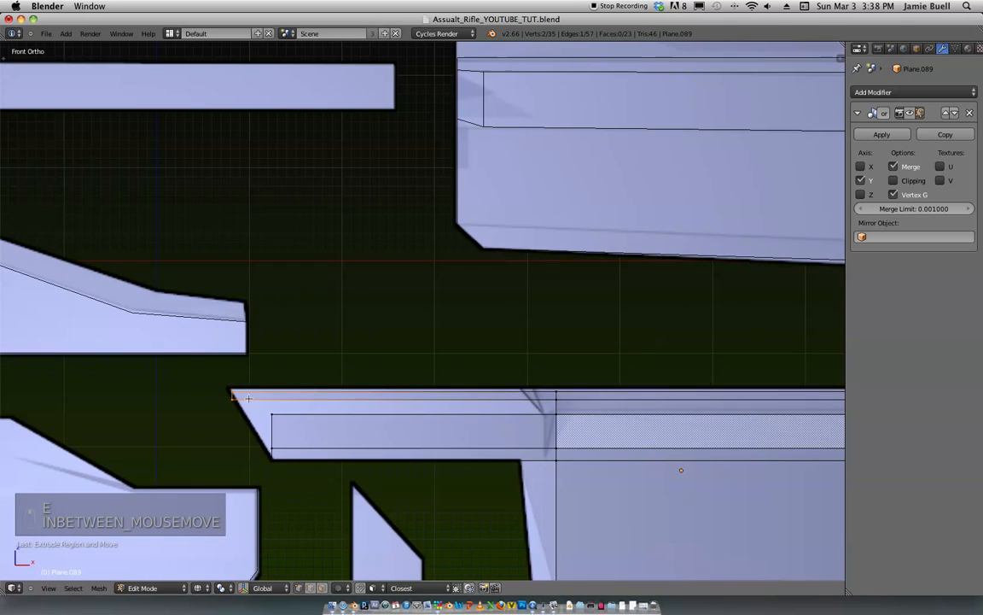
key(g)
key(x)
click(298, 437)
scroll(294, 429, up, 1)
shift+middle_drag(291, 424, 292, 414)
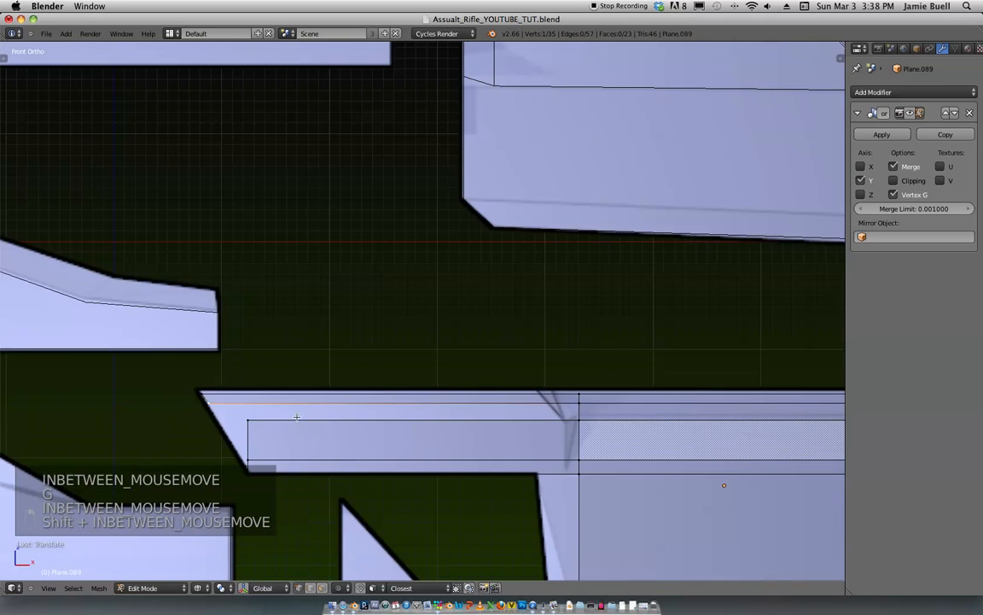
Step: Try filling the gap between the upper strip and the left arm with a face, and undo the fill
right_click(250, 421)
shift+right_click(573, 419)
shift+right_click(580, 405)
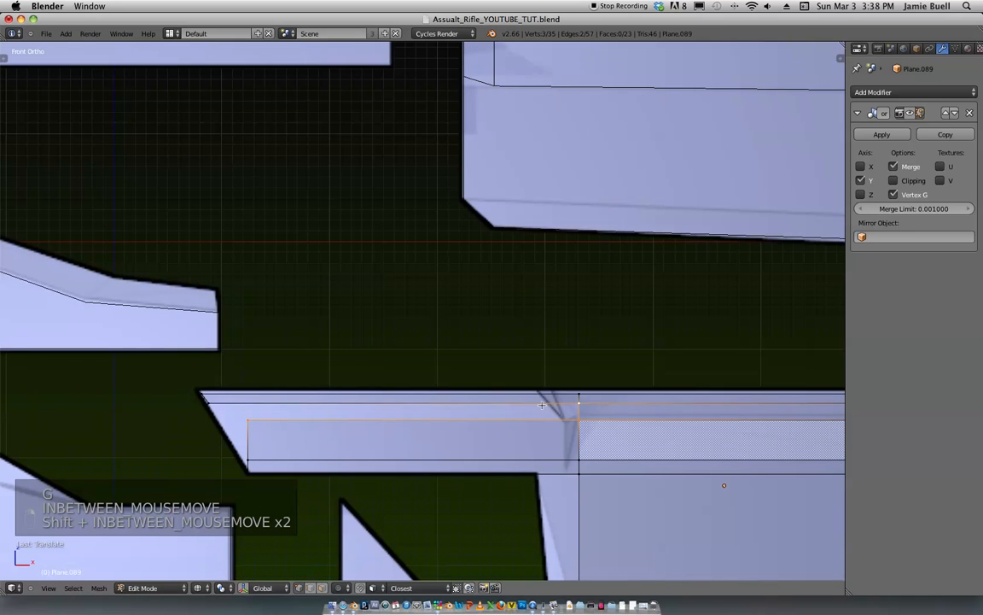
shift+right_click(209, 409)
key(f)
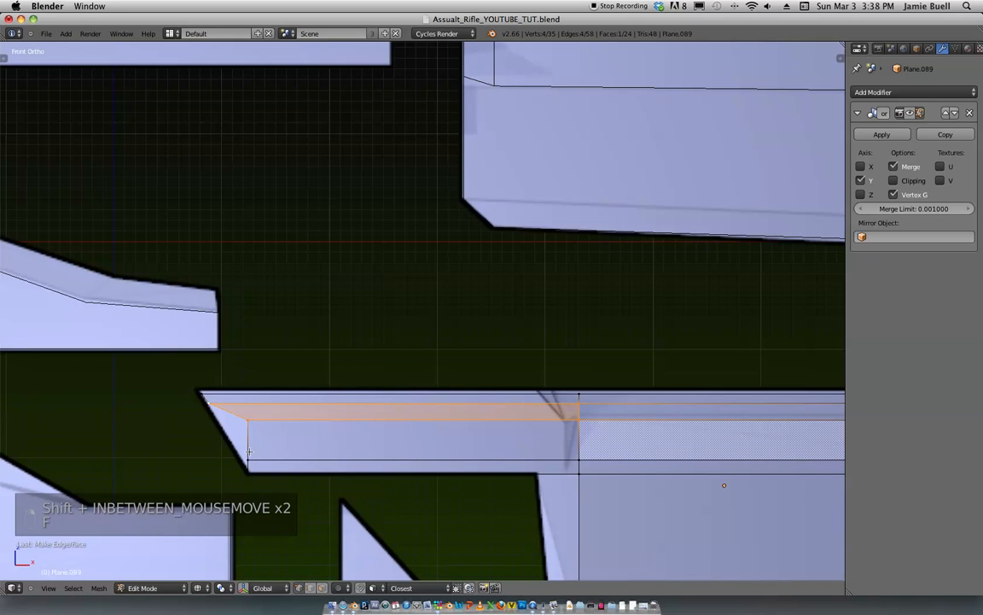
key(super+z)
Step: Rotate the upper strip's left end edge upright and move it along X directly above the left arm's end edge
right_click(251, 411)
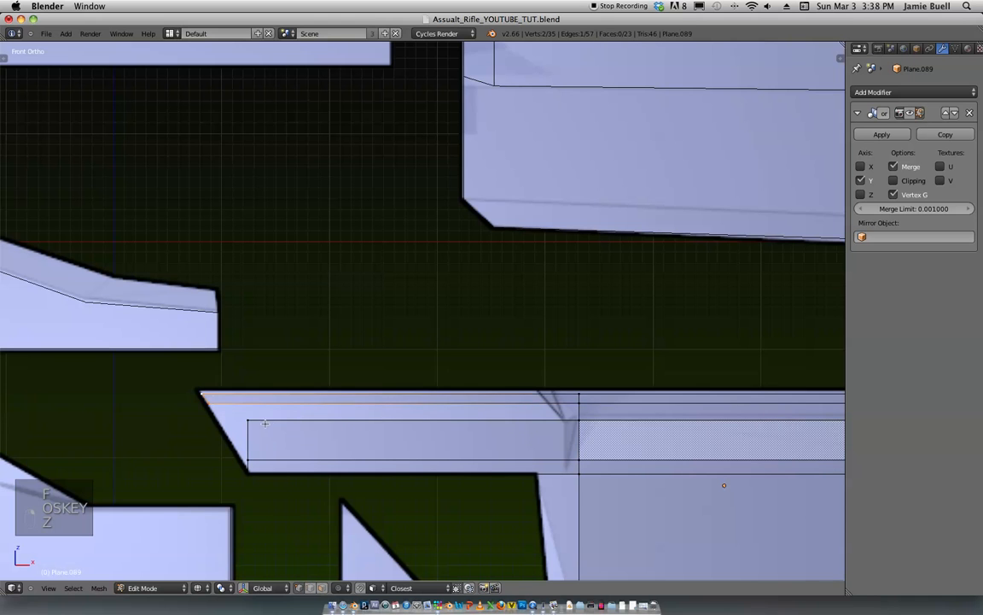
key(g)
key(r)
click(288, 464)
key(g)
key(x)
click(288, 446)
key(g)
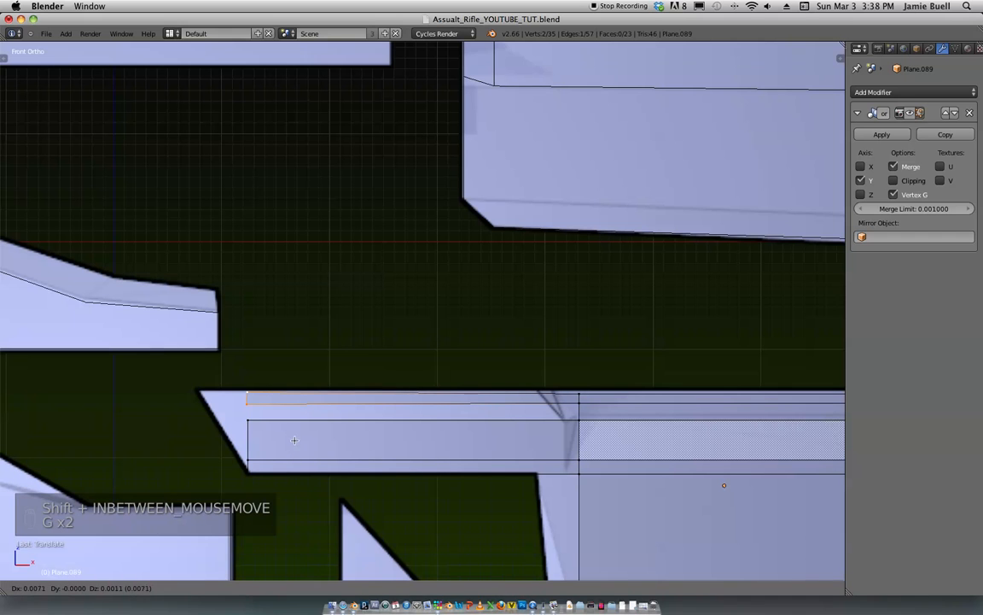
click(249, 421)
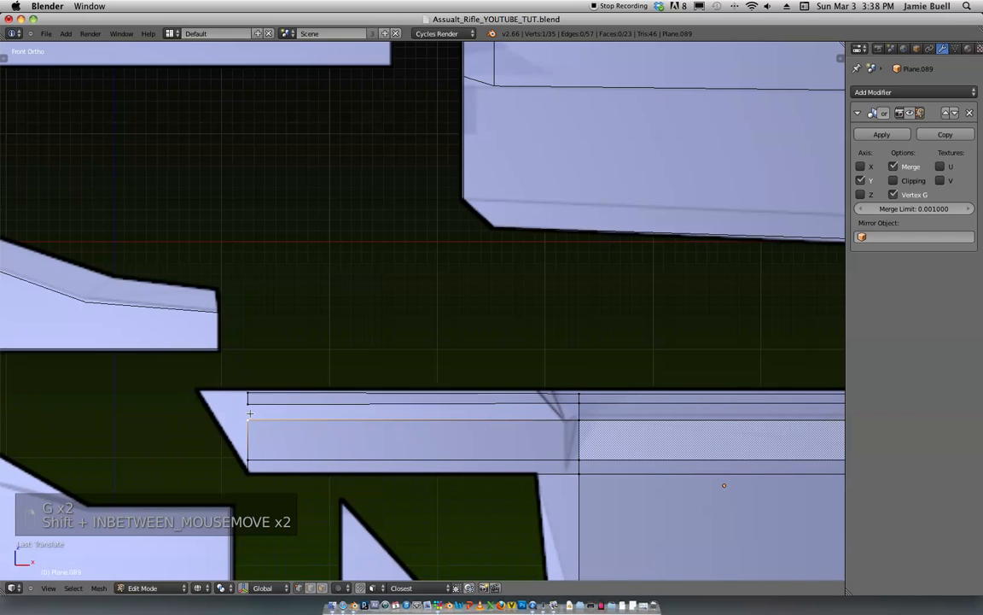
Step: Fill the gap between the upper strip and the left arm with a face and select the aligned end vertices
key(f)
right_click(258, 401)
shift+right_click(248, 407)
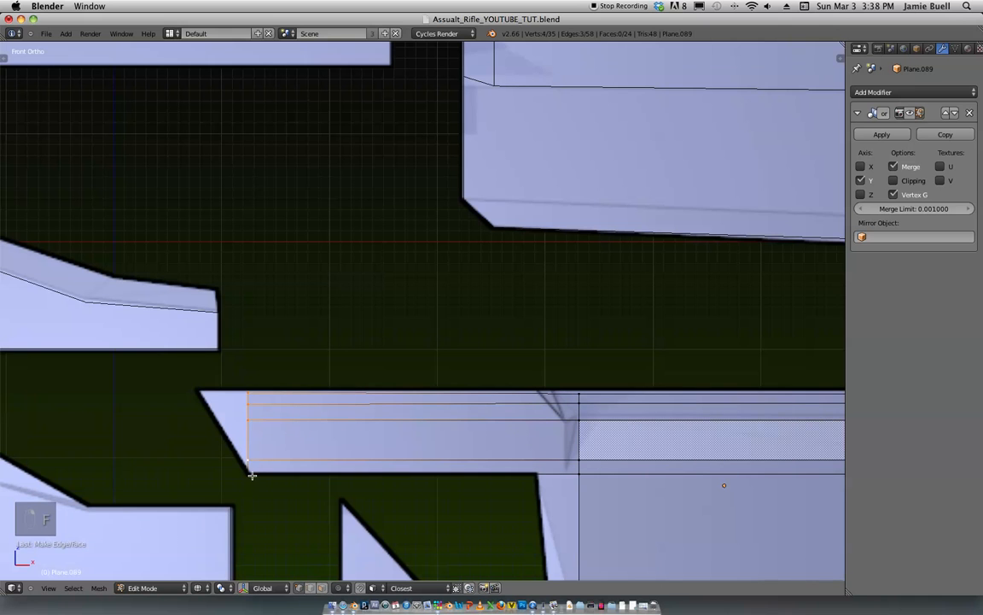
Step: Extrude the left arm's five end vertices outward beyond the tip, undo a trial rotation, and scale them along Z
key(e)
click(270, 435)
key(r)
click(345, 360)
key(super+z)
key(s)
key(z)
click(360, 417)
Step: Rotate the extruded end edges to the tip's slant, scale them along Z, and move them along X onto the outline
key(r)
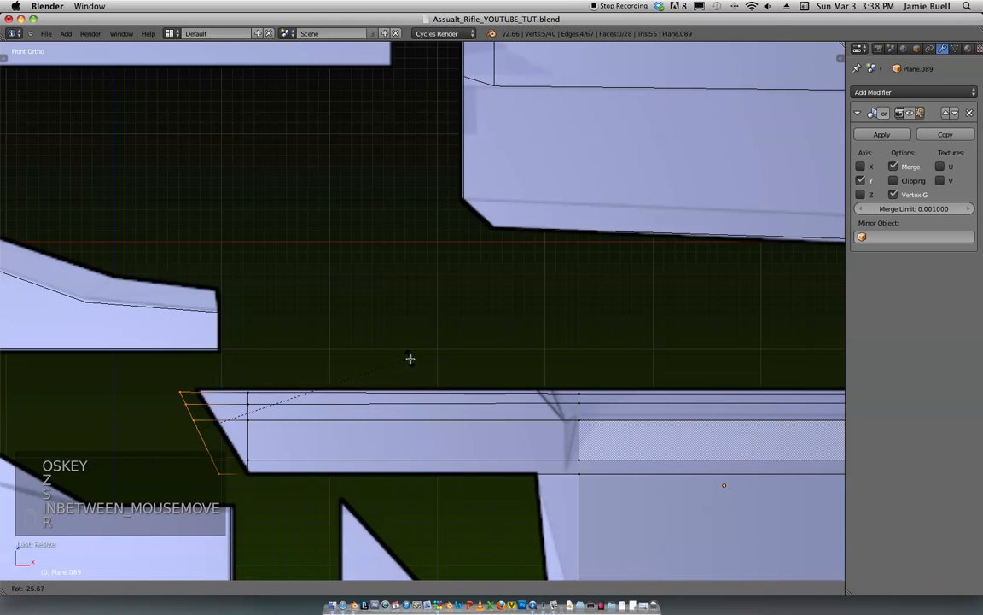
click(380, 408)
key(s)
key(z)
click(388, 403)
key(g)
key(x)
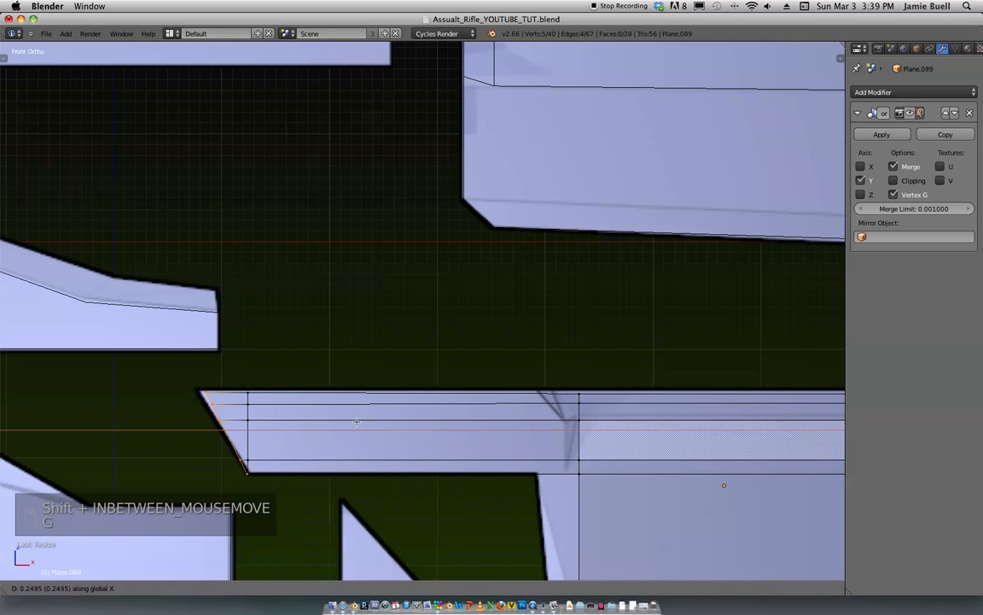
click(379, 429)
Step: Fine-tune the slanted end's rotation and its Z scale until it follows the tip's outline
key(r)
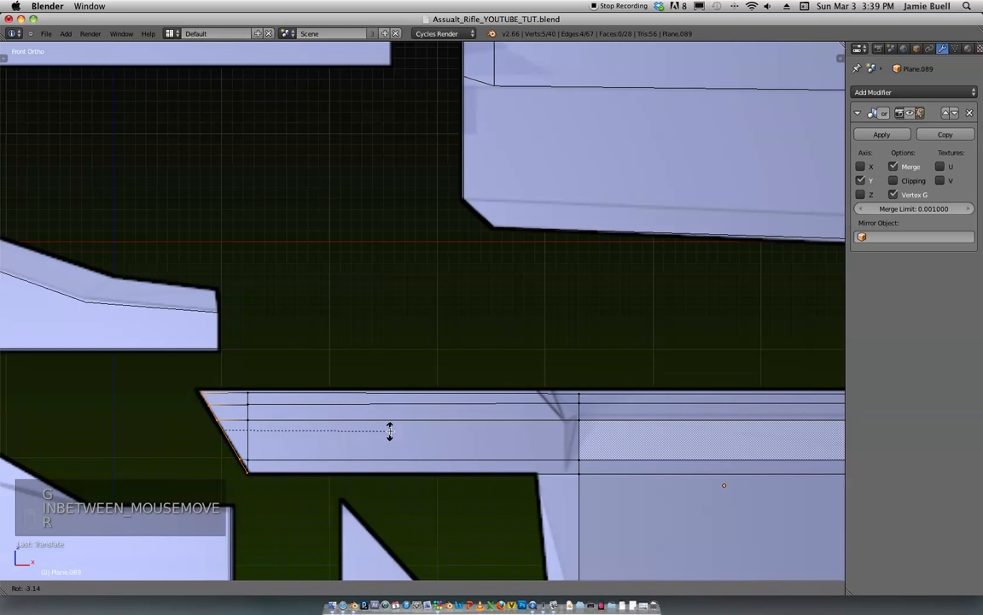
click(390, 429)
scroll(282, 436, up, 2)
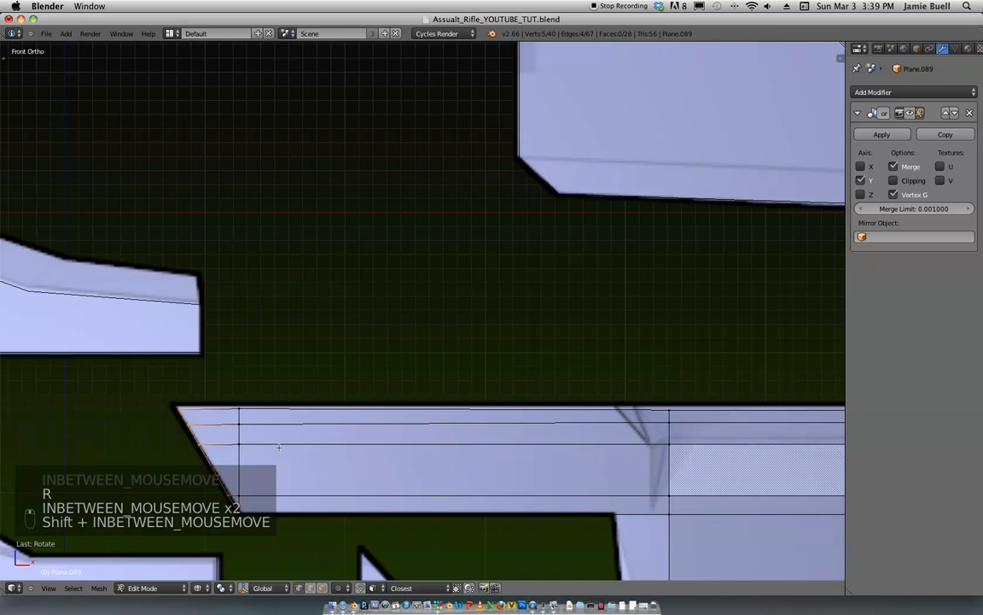
key(s)
key(z)
click(426, 460)
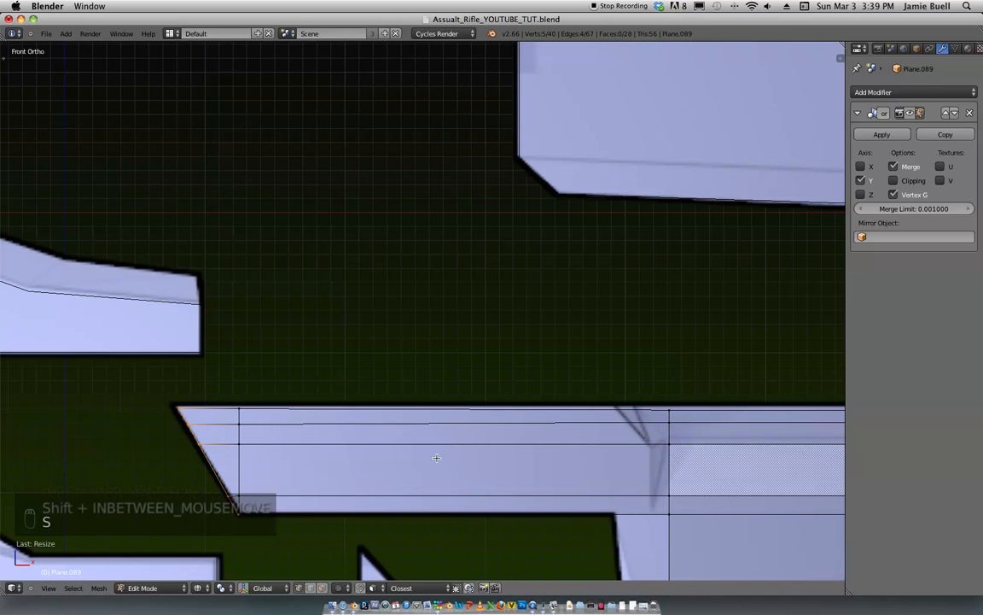
scroll(467, 379, down, 2)
scroll(492, 320, up, 6)
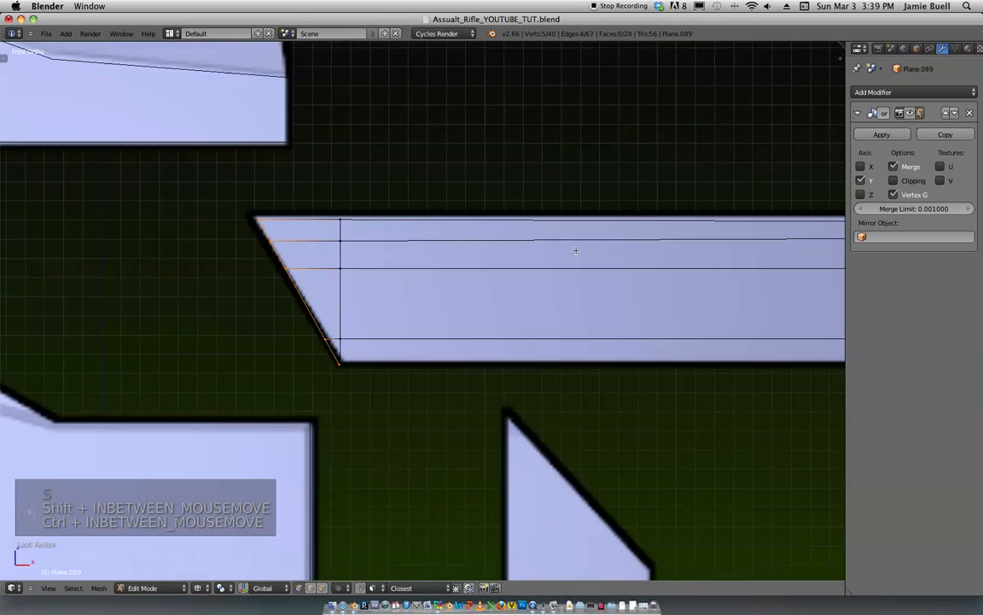
Step: Switch the viewport to solid shading and return the long wide-bodied piece to Object Mode
key(z)
scroll(315, 437, down, 2)
scroll(460, 276, down, 8)
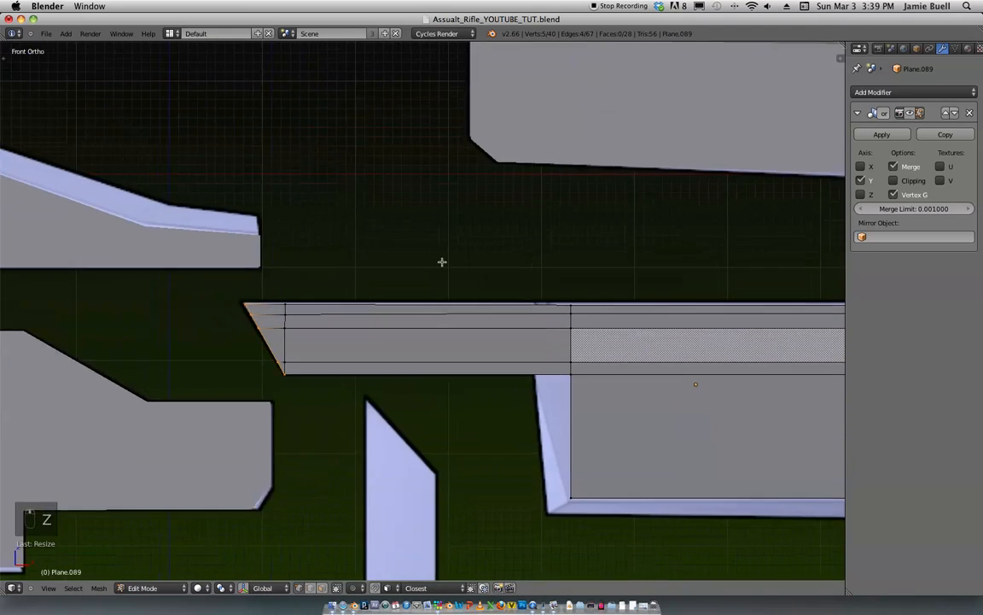
scroll(488, 259, up, 2)
scroll(488, 259, down, 2)
key(Tab)
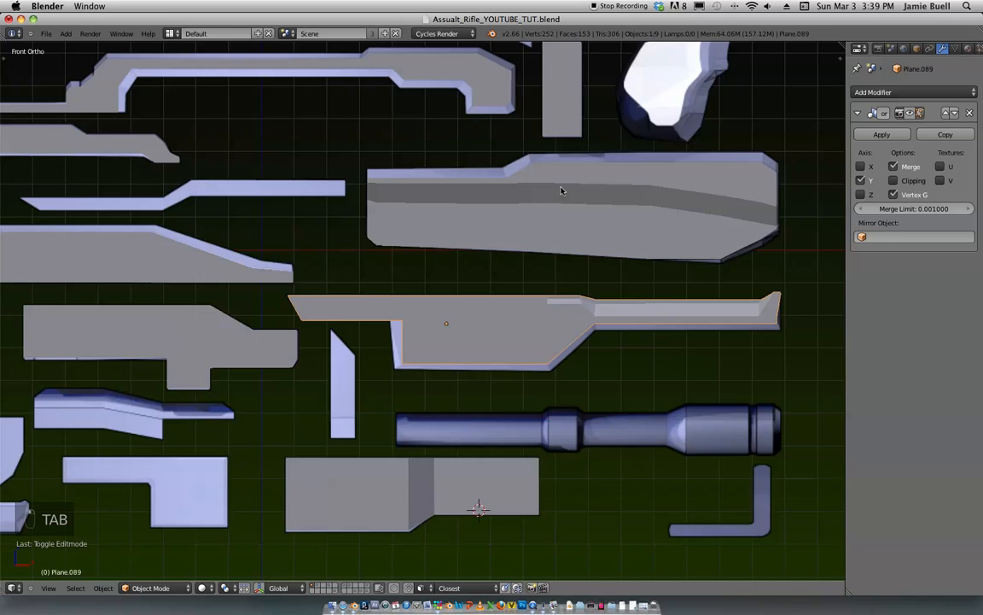
Step: Duplicate the square template plane between the two reference rifles and place the copy near the thin stepped bar
scroll(540, 209, down, 1)
scroll(525, 212, down, 3)
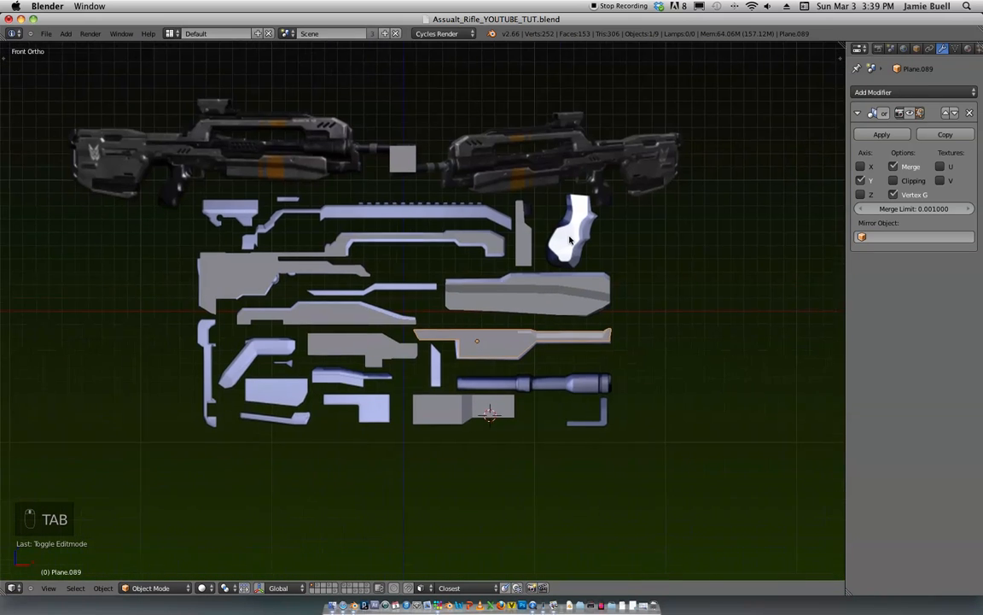
scroll(336, 279, up, 1)
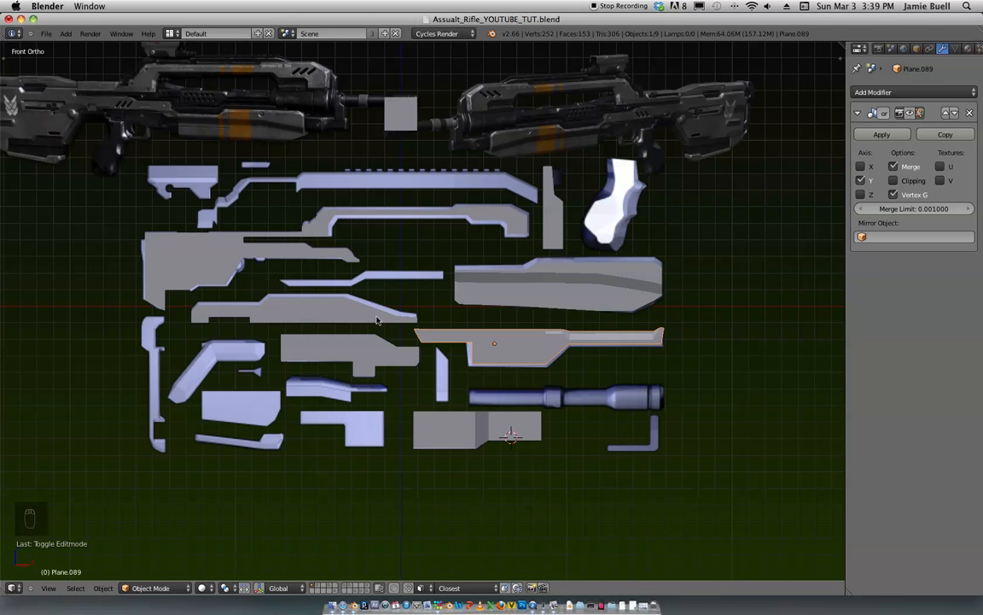
mouse_move(330, 413)
shift+middle_down()
mouse_move(340, 432)
mouse_move(330, 469)
shift+middle_up()
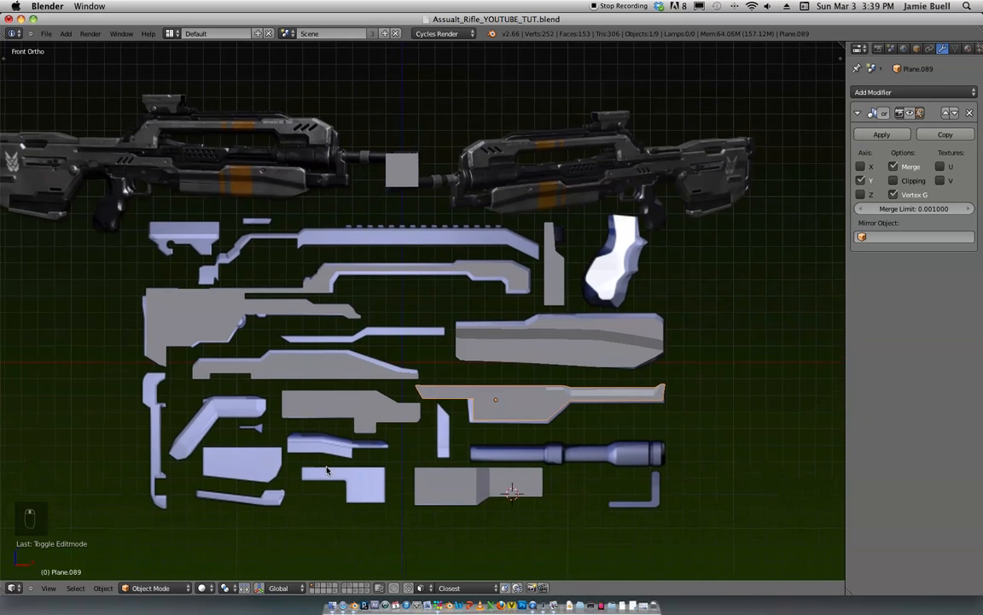
shift+middle_drag(388, 339, 393, 415)
ctrl+middle_drag(422, 342, 463, 346)
shift+middle_drag(171, 168, 339, 205)
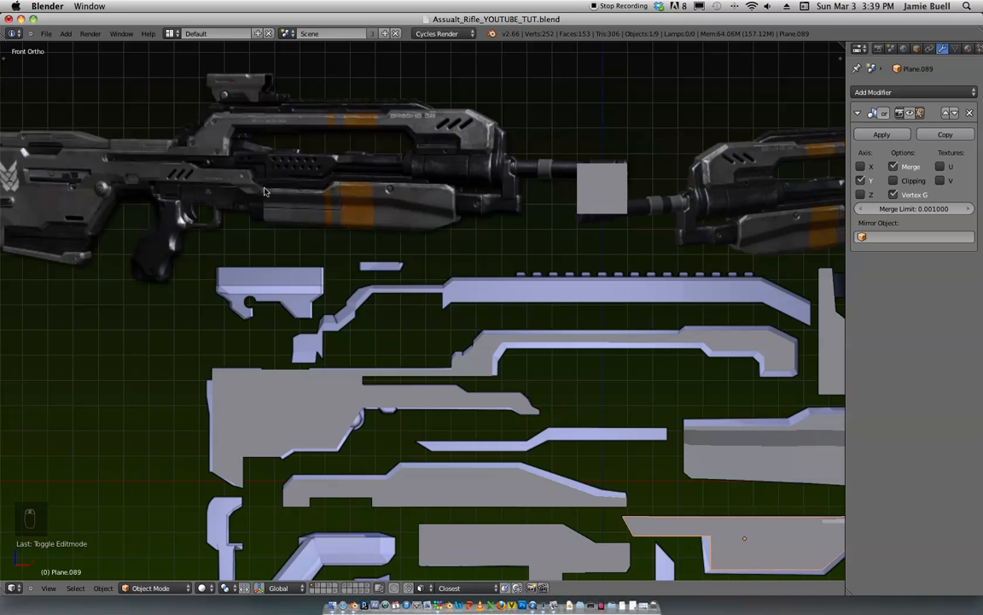
shift+middle_drag(643, 293, 598, 254)
right_click(573, 174)
key(shift+d)
click(430, 502)
Step: Scale the copied plane down, move it onto the thin bar's left section, and switch to wireframe shading
shift+middle_drag(430, 501, 438, 391)
ctrl+middle_drag(461, 363, 535, 362)
key(s)
click(485, 292)
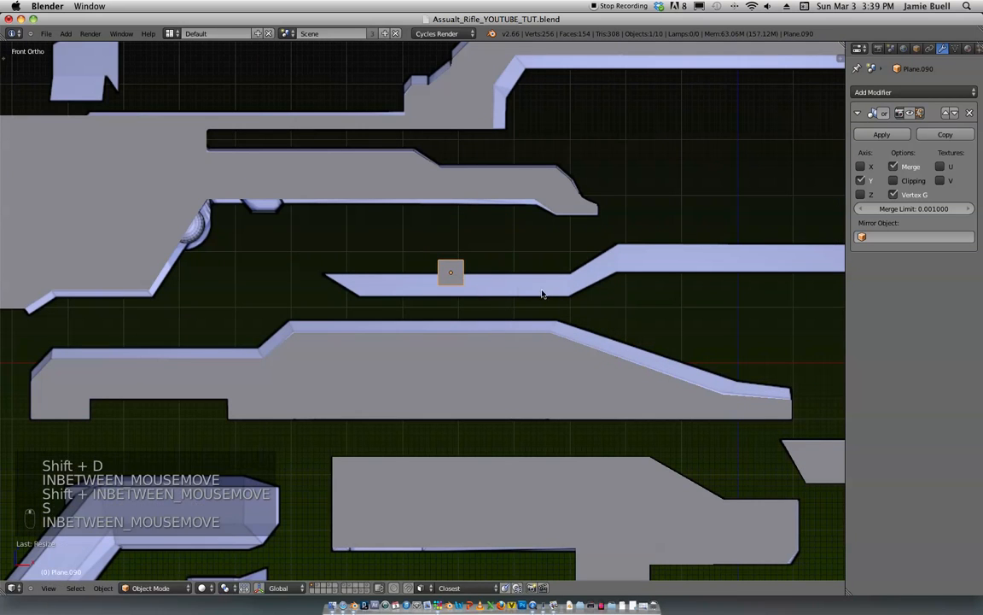
key(g)
click(445, 313)
key(z)
mouse_move(445, 312)
ctrl+middle_down()
mouse_move(459, 299)
mouse_move(524, 358)
ctrl+middle_up()
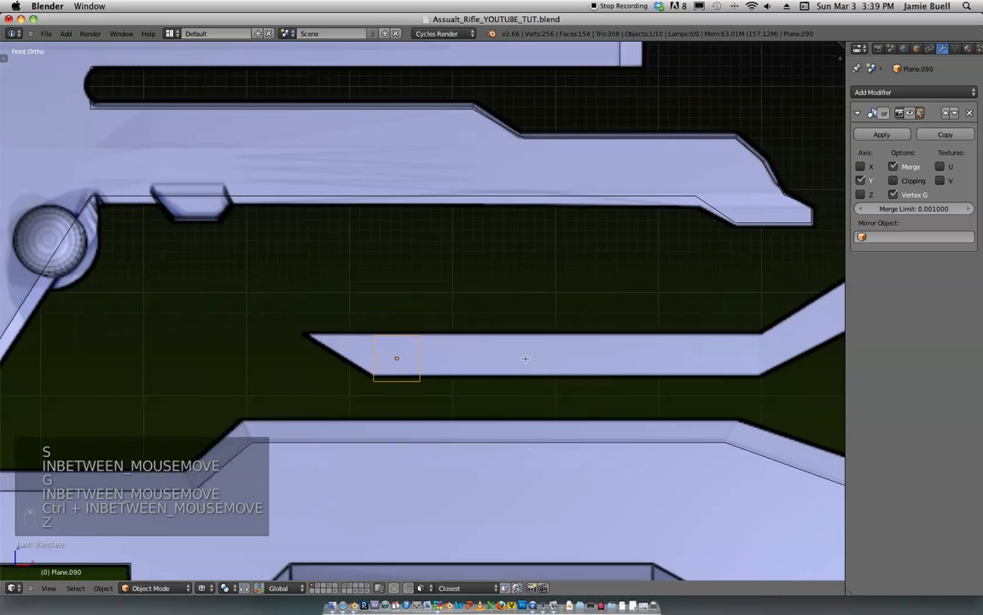
Step: Enter Edit Mode on the copied plane and scale its geometry to the thin bar's height
key(Tab)
ctrl+middle_drag(391, 391, 425, 393)
key(g)
key(s)
key(s)
click(500, 400)
shift+middle_drag(500, 401, 548, 351)
ctrl+middle_drag(547, 351, 568, 367)
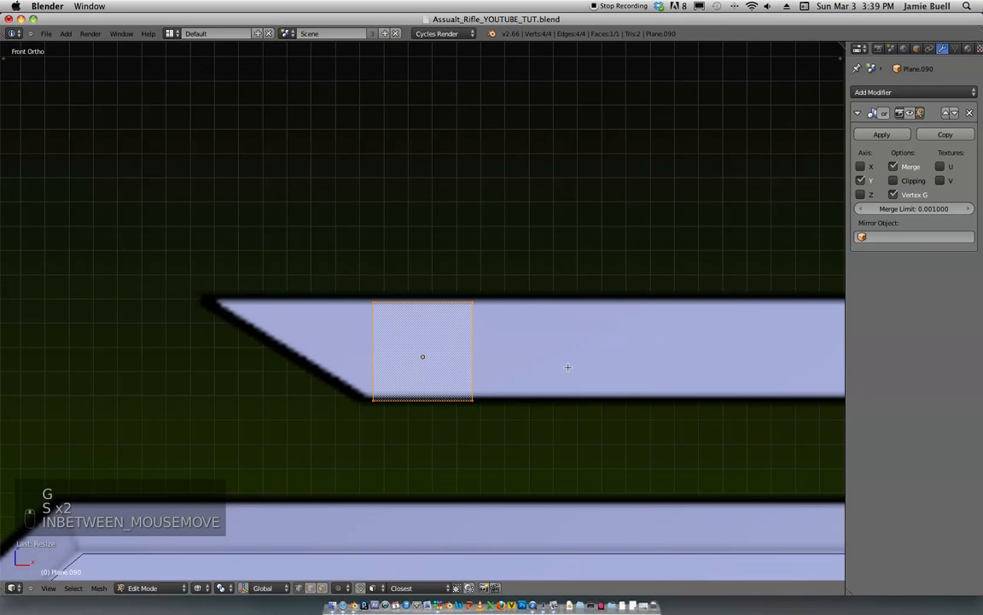
Step: Fit the plane's left vertices to the slanted, pointed left end of the thin bar
key(g)
click(355, 345)
shift+middle_drag(355, 345, 406, 334)
Step: Move the plane's right edge along X to the thin bar's first bend
shift+right_click(389, 438)
scroll(584, 264, down, 4)
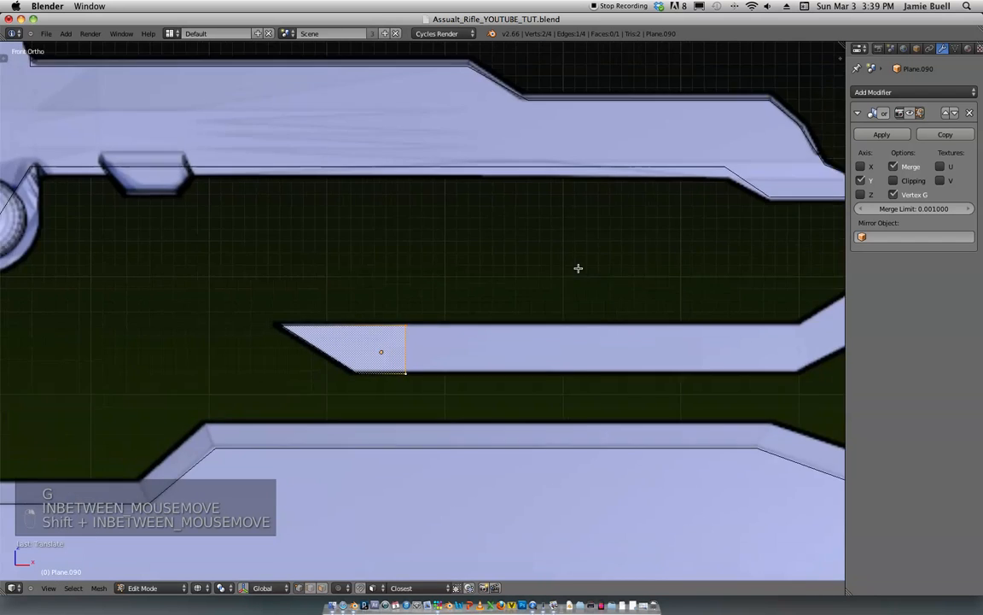
shift+middle_drag(584, 264, 411, 317)
key(g)
key(x)
click(812, 344)
shift+middle_drag(761, 344, 584, 375)
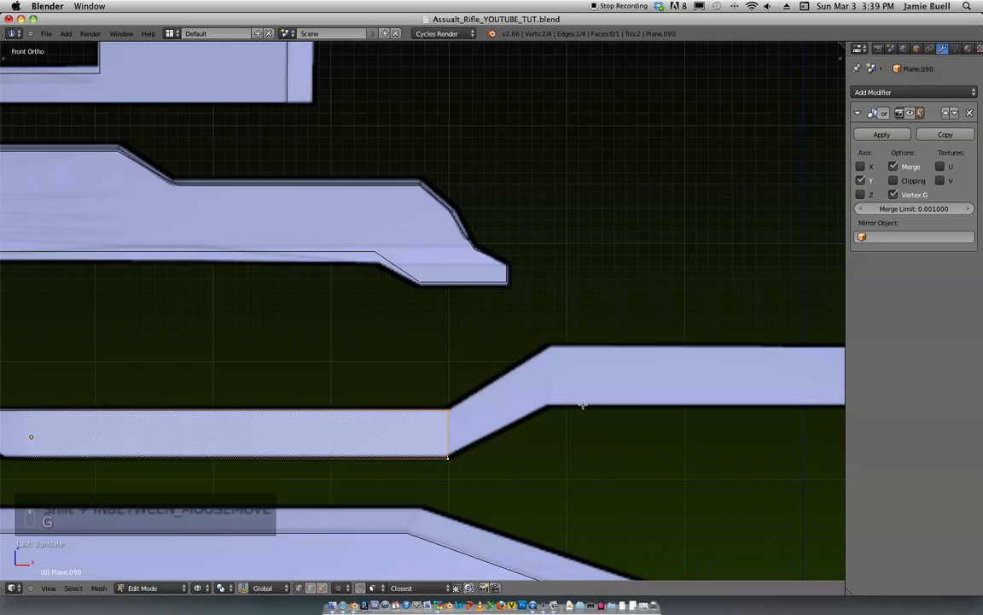
Step: Extrude the right edge along X to the bar's second bend and raise the new edge along Z to the outline
key(e)
key(x)
click(673, 403)
key(g)
key(z)
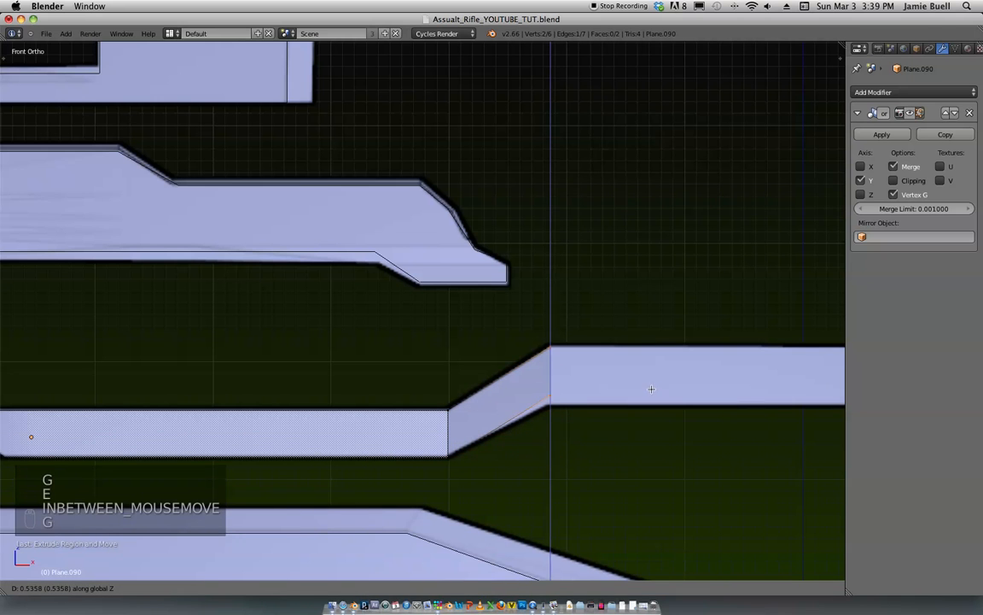
click(651, 390)
Step: Scale the edge at the second bend along Z to the bar's height and align it vertically with the outline
shift+middle_drag(657, 410, 457, 422)
key(s)
key(z)
click(563, 437)
key(g)
key(z)
click(565, 439)
scroll(456, 421, down, 3)
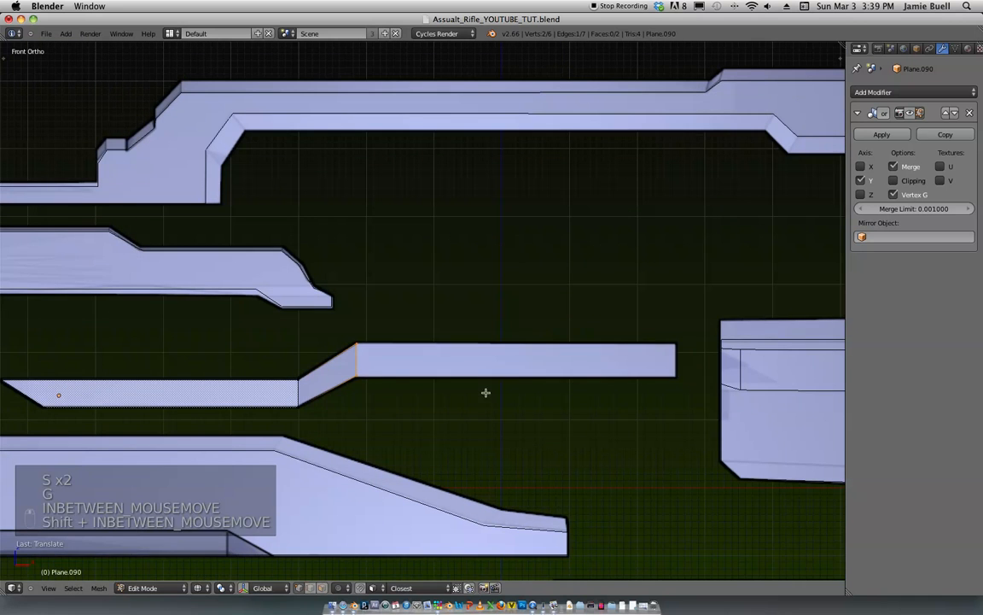
Step: Extrude the edge at the second bend along X to the thin bar's right end
key(e)
key(x)
click(804, 357)
Step: Switch to solid shading in an angled view, move the bar's left section along Y, and return to the front view
ctrl+middle_drag(644, 371, 524, 356)
ctrl+middle_drag(362, 357, 359, 212)
shift+middle_drag(359, 212, 528, 350)
shift+middle_drag(429, 197, 460, 77)
shift+middle_drag(480, 213, 309, 96)
shift+middle_drag(552, 278, 461, 198)
middle_drag(493, 307, 458, 371)
mouse_move(220, 374)
middle_down()
mouse_move(354, 437)
mouse_move(431, 414)
middle_up()
key(z)
key(g)
key(y)
click(422, 387)
middle_drag(422, 386, 473, 385)
key(KP_1)
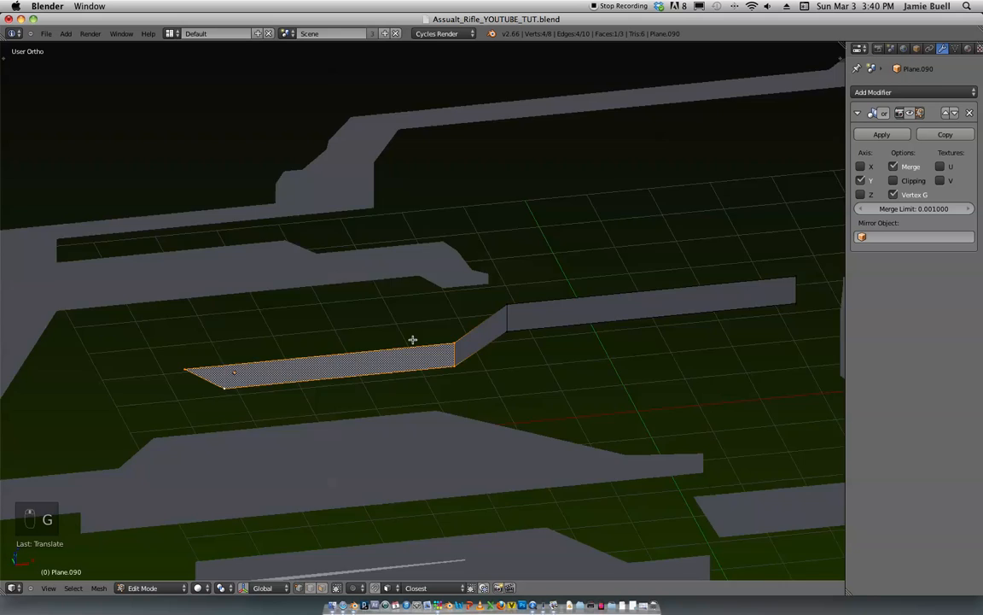
Step: Leave Edit Mode on the thin bar and save the file over the existing version
key(Tab)
scroll(475, 349, down, 4)
key(super+s)
click(515, 311)
scroll(597, 204, down, 4)
scroll(596, 204, up, 3)
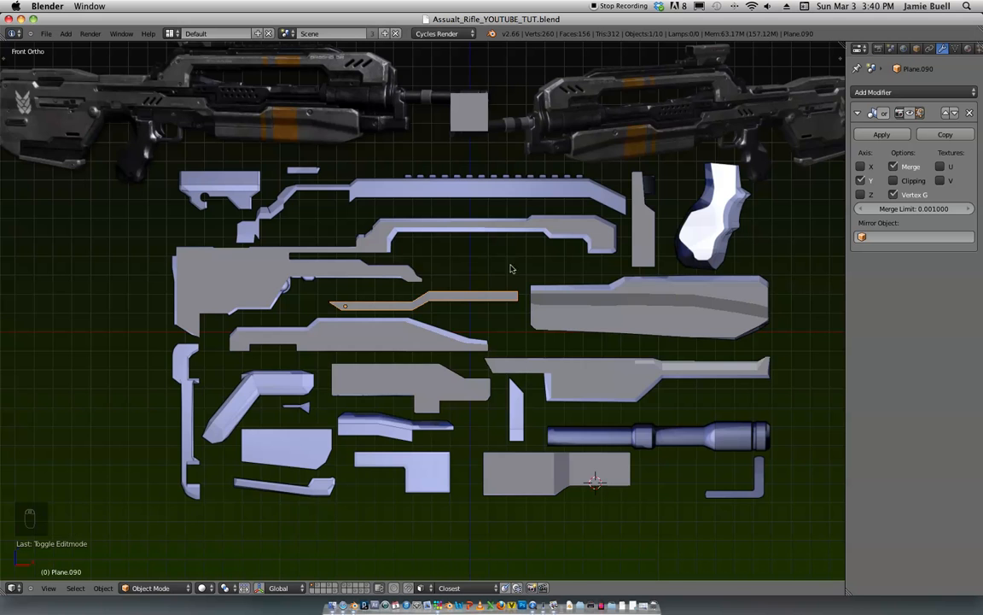
Step: Duplicate the square template plane onto the toothed top rail near its leftmost tooth and scale the copy down
shift+middle_drag(524, 220, 529, 330)
shift+middle_drag(491, 298, 503, 345)
right_click(477, 257)
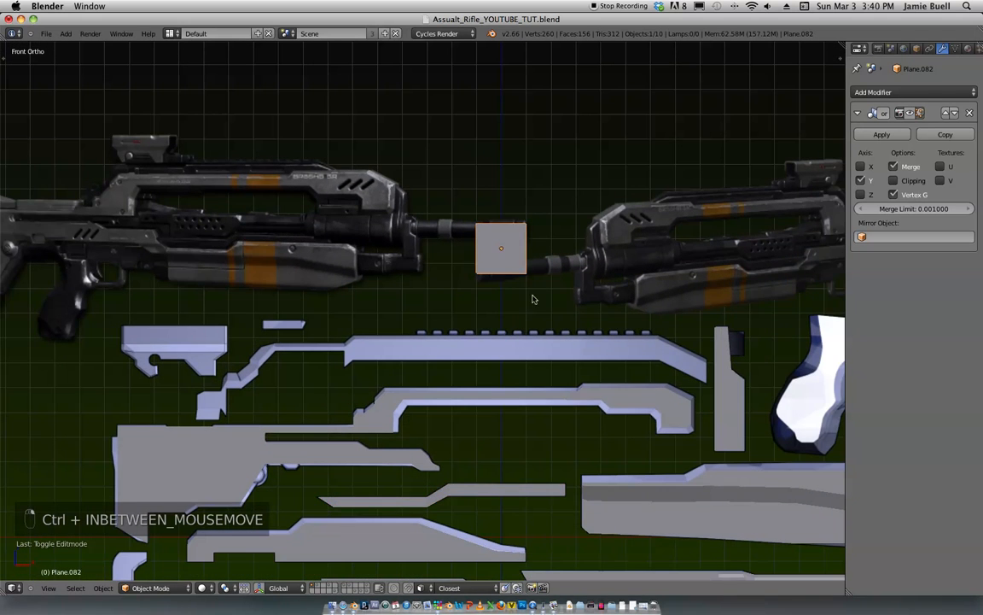
key(shift+d)
click(457, 393)
key(s)
key(s)
click(506, 366)
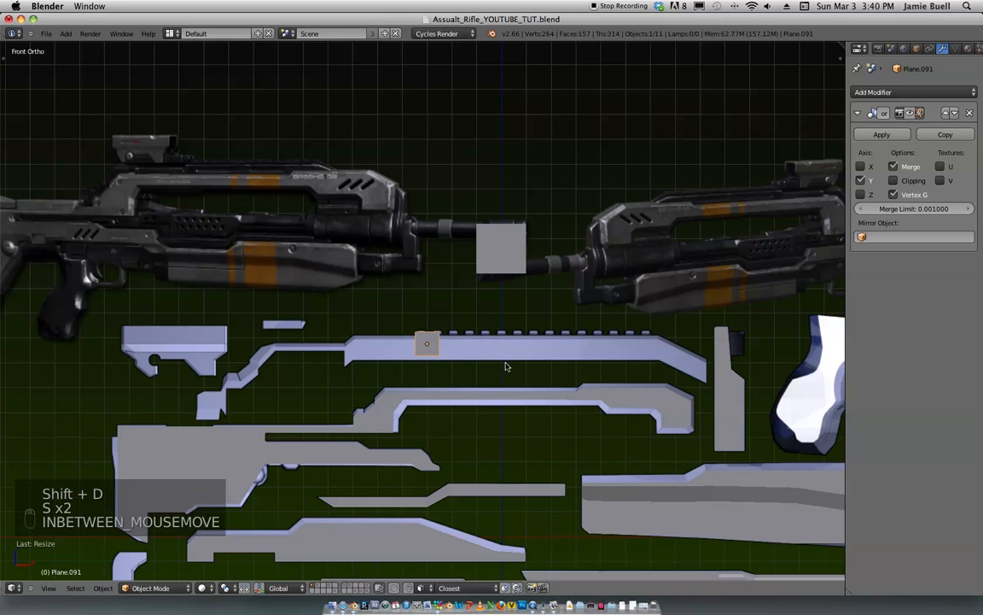
Step: Move the duplicated plane to the left end of the toothed rail's body and scale it down
key(g)
click(437, 378)
scroll(431, 461, up, 5)
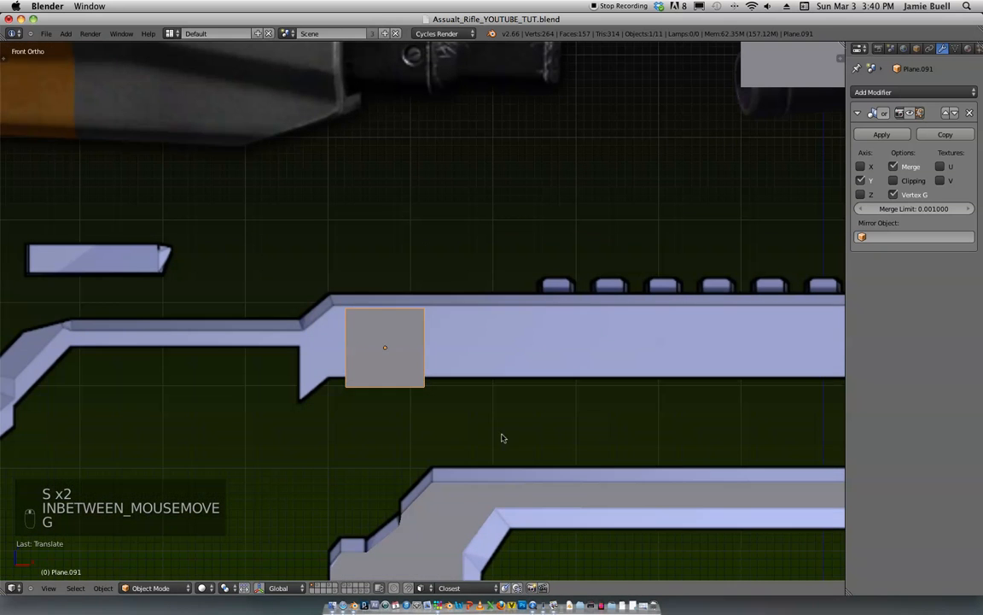
key(s)
click(500, 418)
key(g)
click(479, 408)
Step: Fine-tune the plane's size and position so it nearly fills the height of the rail's body
scroll(527, 358, down, 2)
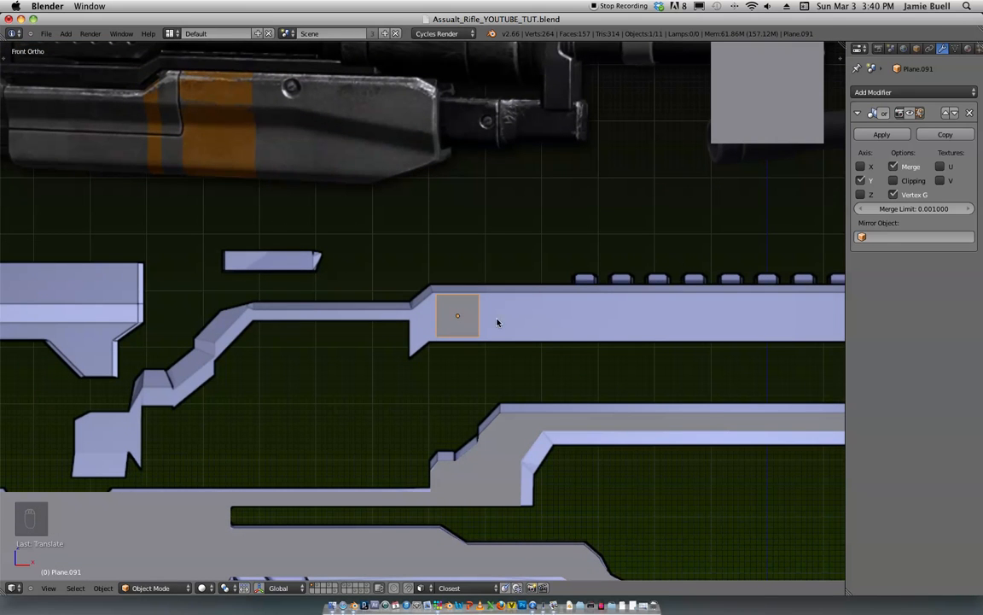
key(g)
click(493, 344)
key(s)
key(s)
click(490, 360)
key(g)
Step: Edit the plane in wireframe and extrude its left edge along X to the left end of the rail's body
key(Tab)
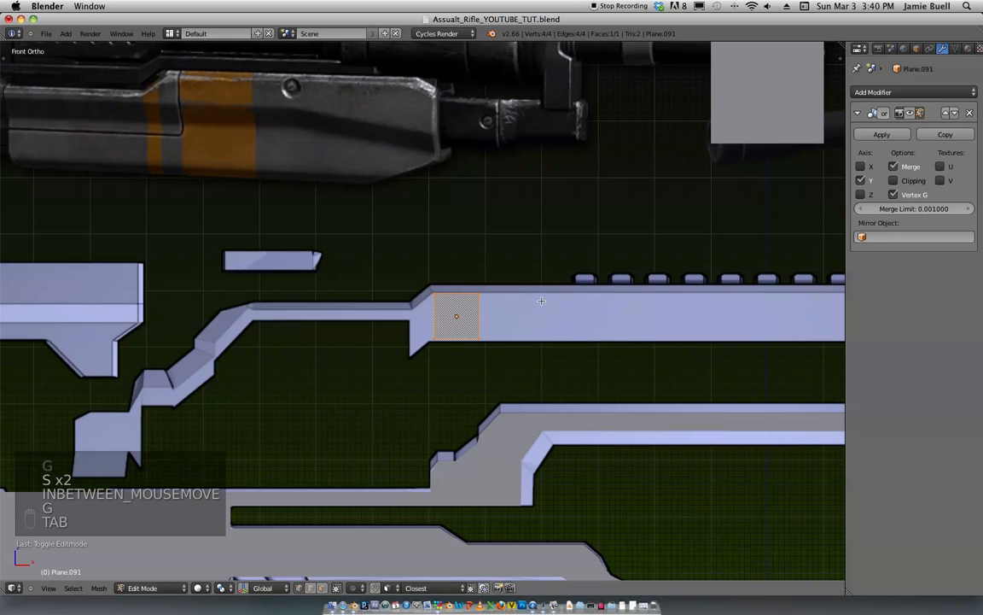
scroll(494, 359, up, 5)
key(z)
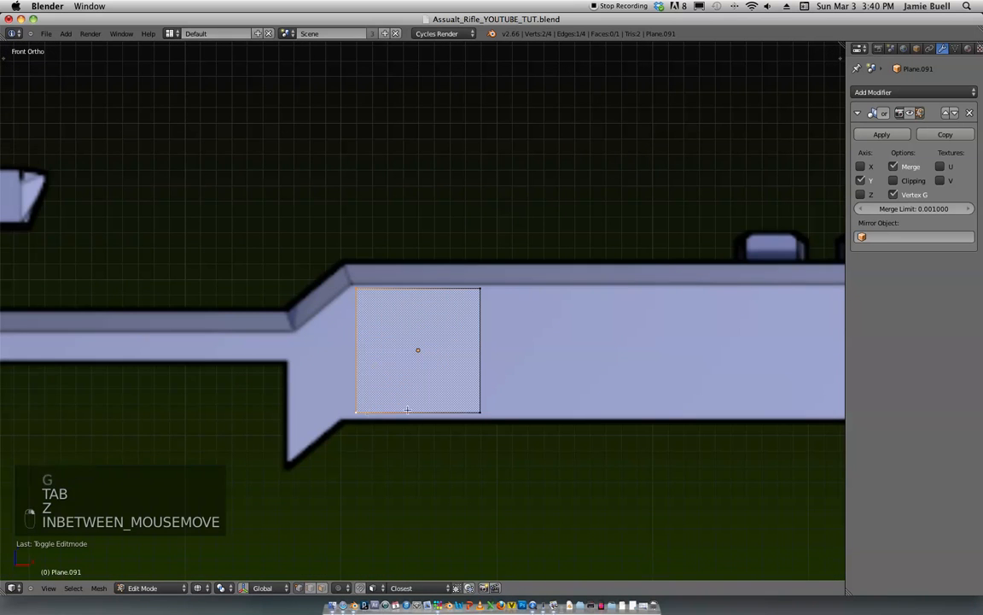
key(e)
key(e)
click(303, 445)
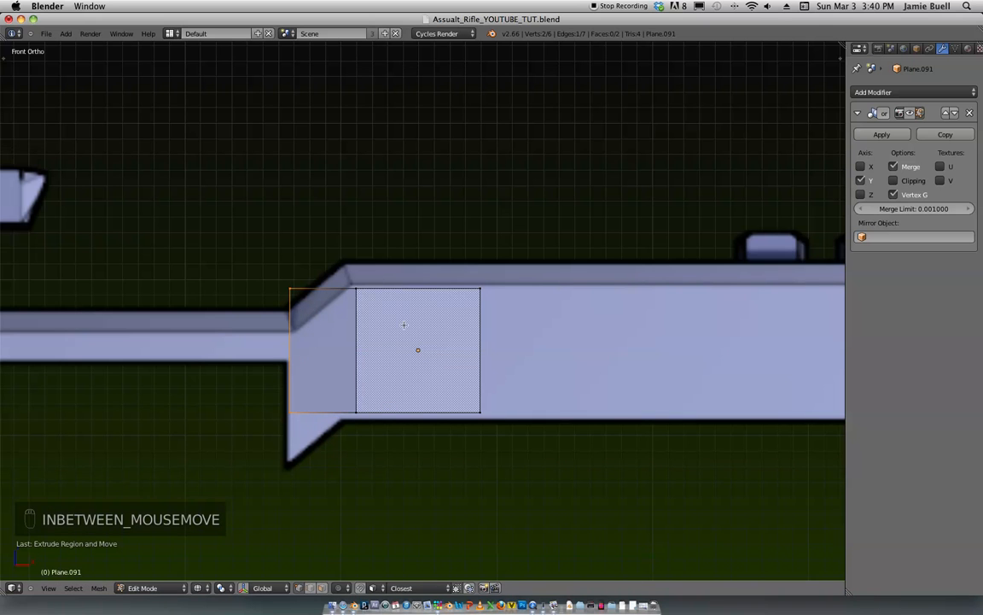
Step: Lower the extruded section's upper-left corner along Z to follow the slope, and align the plane's upper edge with the body's top line
key(g)
key(z)
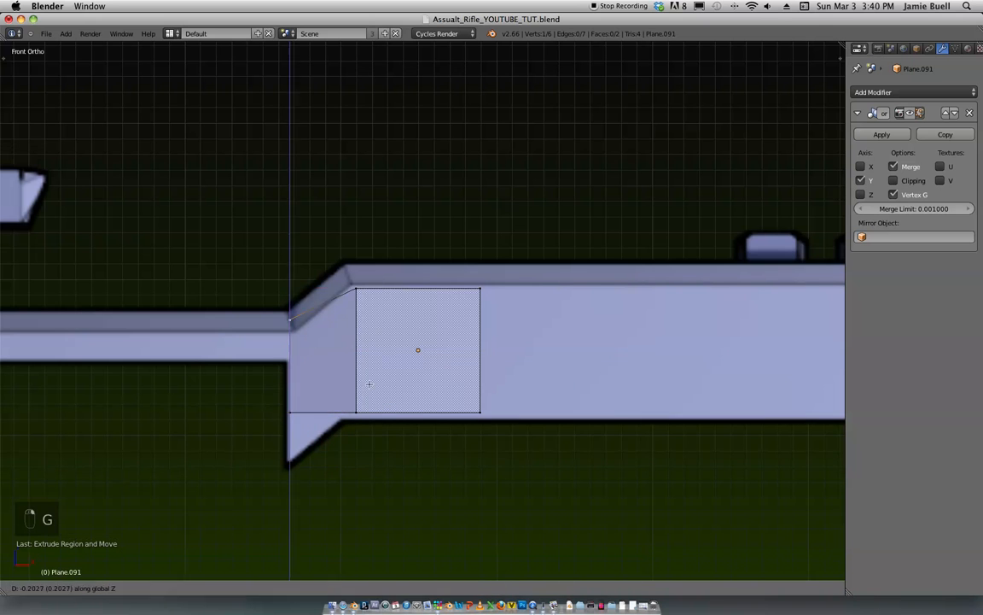
click(372, 394)
key(g)
key(z)
click(499, 308)
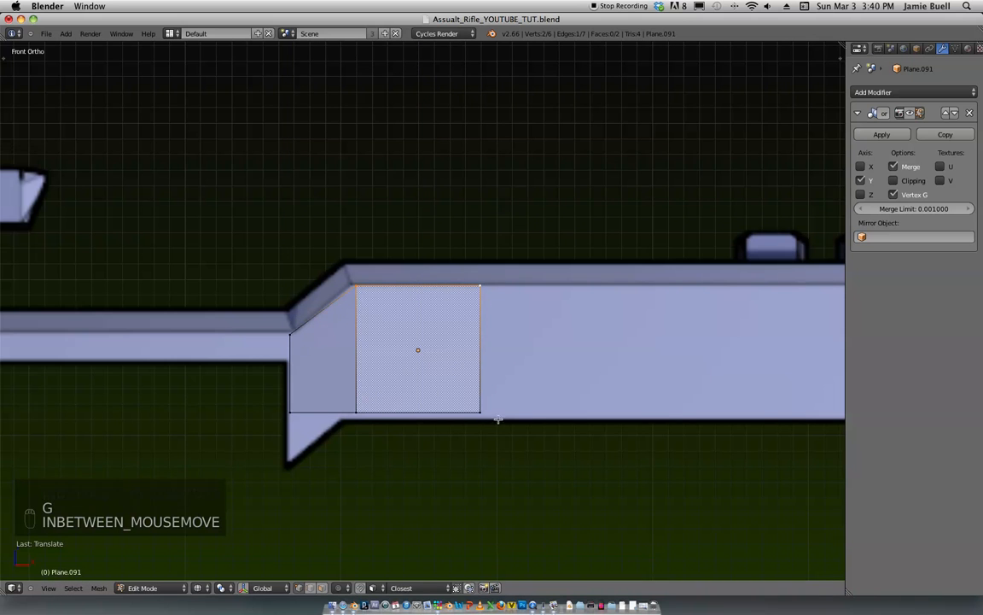
Step: Box-select the lower vertices and move them down to the rail body's lower outline
key(a)
key(b)
drag(531, 432, 235, 400)
key(g)
click(452, 413)
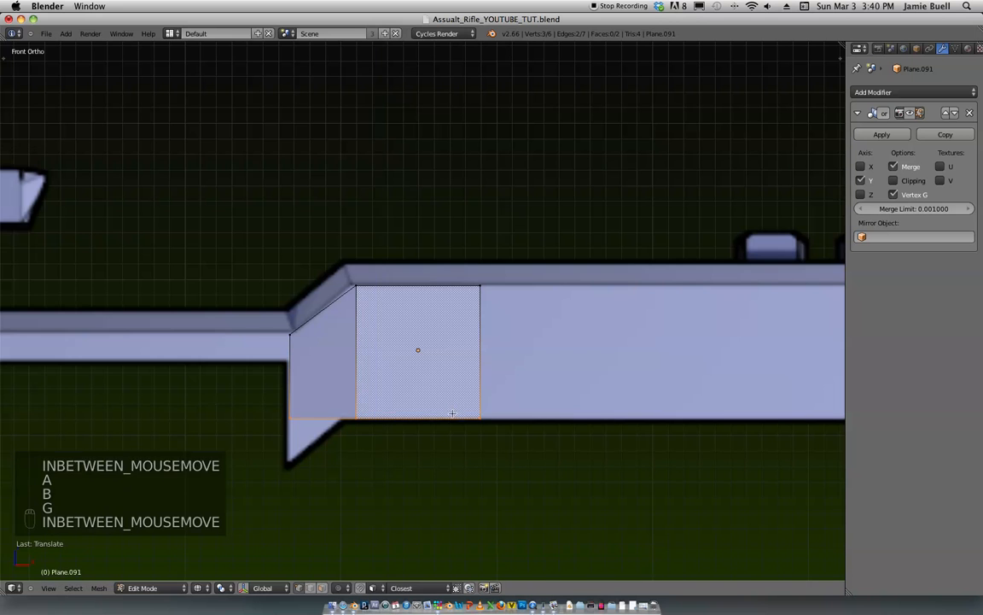
Step: Select the plane's right vertical edge and bring the rest of the rail's body into reach
right_click(453, 289)
shift+right_click(490, 405)
scroll(630, 244, down, 7)
shift+middle_drag(699, 239, 385, 276)
key(e)
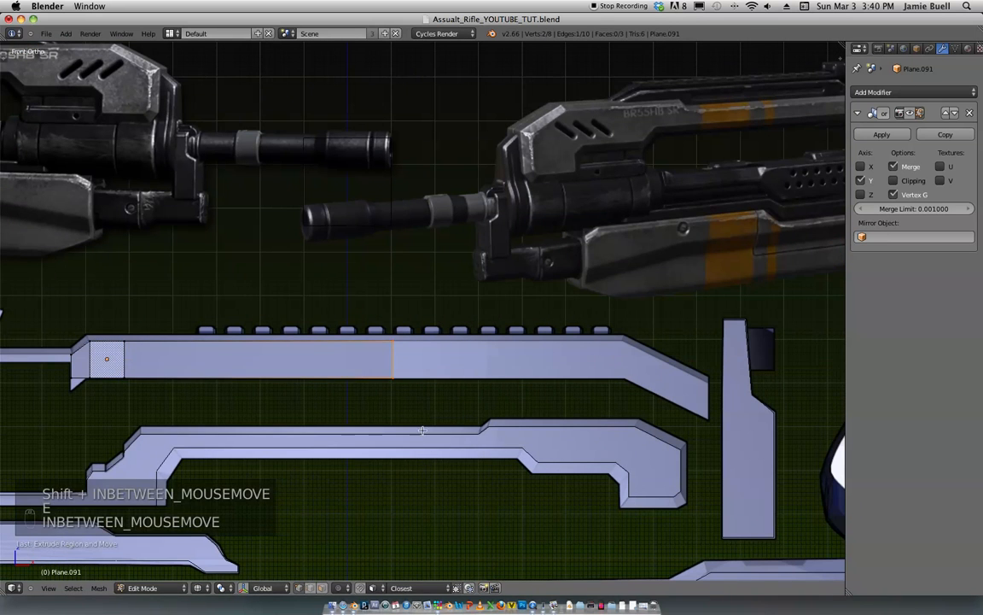
key(g)
key(super+z)
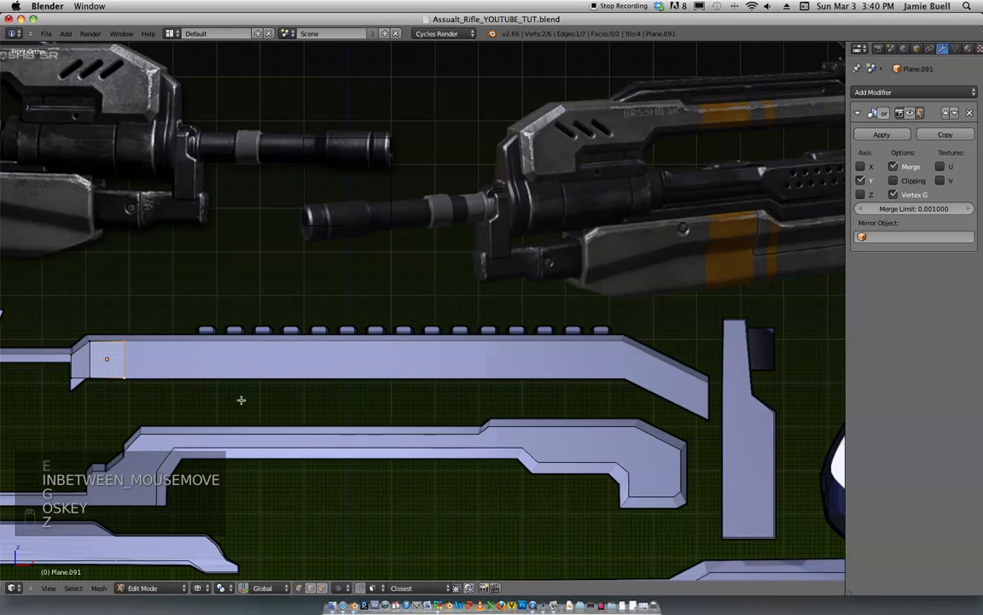
Step: Move the plane's right edge along the rail to the bend before its sloping right end
key(g)
key(g)
click(634, 394)
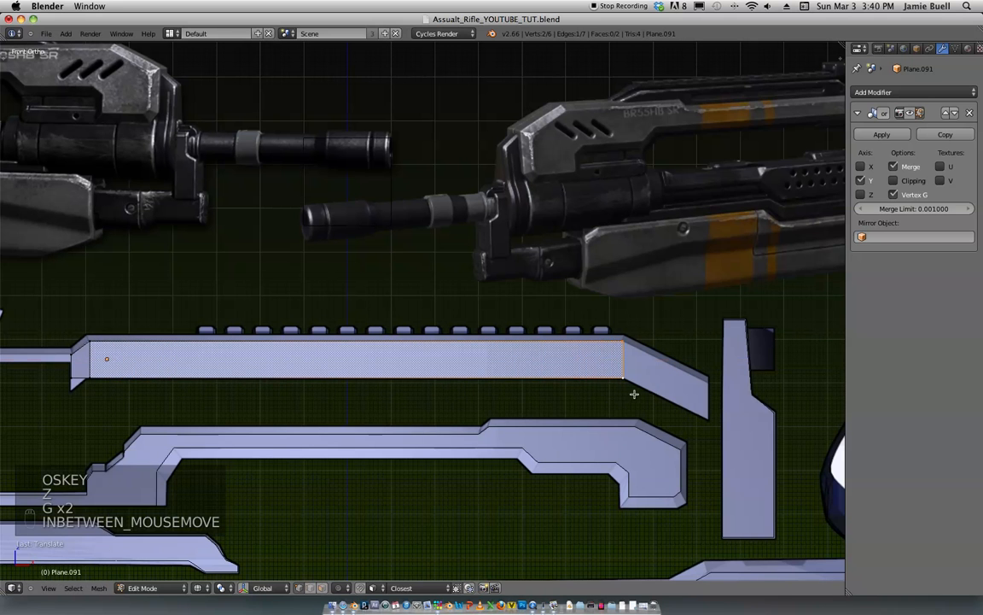
Step: Extrude the edge at the bend along X to the rail's right end and lower it along Z to match the slope
shift+middle_drag(600, 331, 372, 296)
ctrl+middle_drag(372, 296, 414, 380)
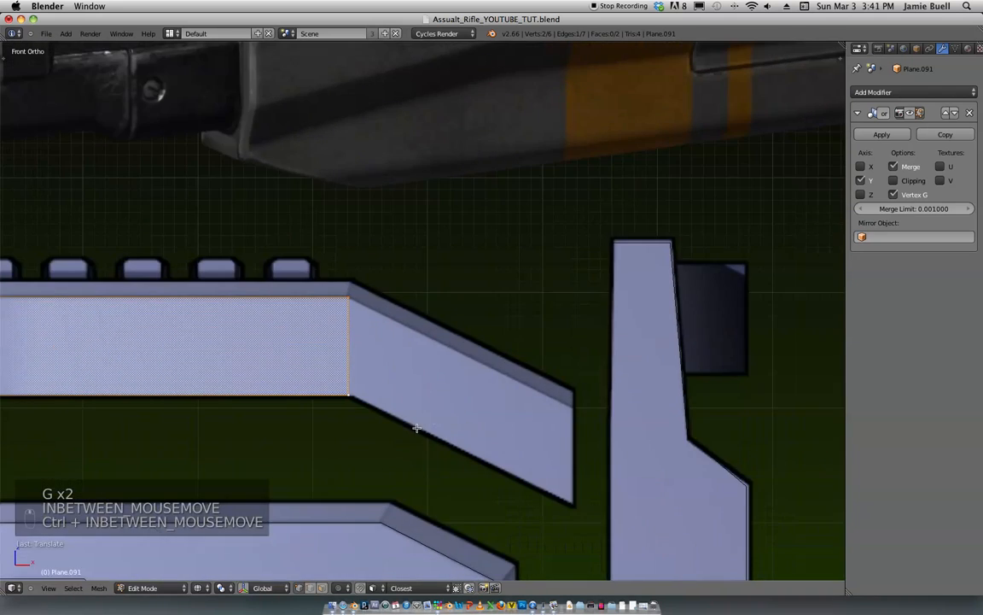
key(e)
key(x)
click(633, 398)
key(g)
key(z)
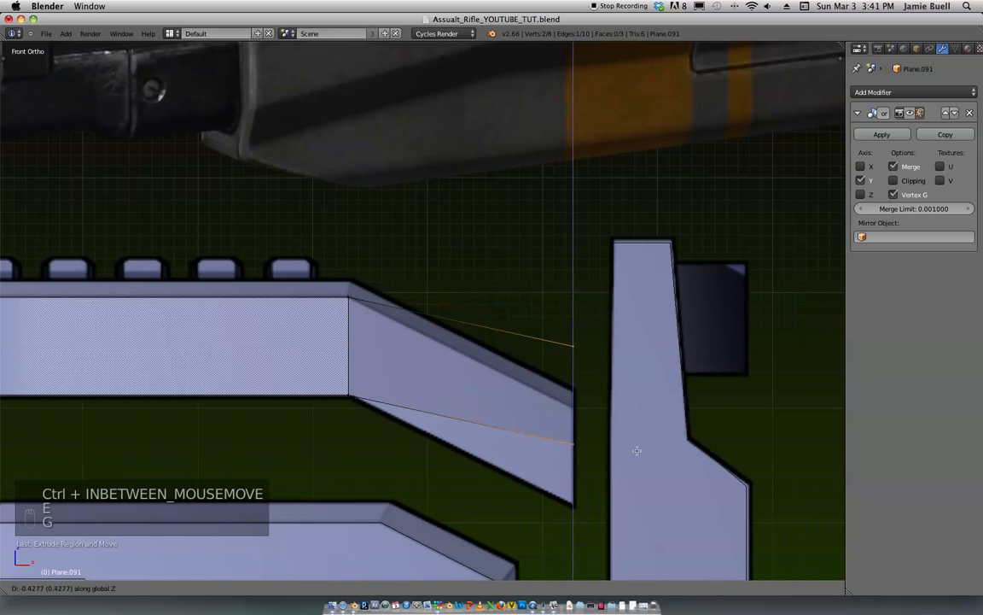
click(639, 505)
Step: Add a lengthwise loop cut through the rail's body, slid level with the lower edge of the thin arm on its left
ctrl+middle_drag(638, 504, 546, 295)
mouse_move(256, 373)
shift+middle_down()
mouse_move(510, 407)
mouse_move(439, 362)
mouse_move(419, 286)
shift+middle_up()
key(z)
mouse_move(419, 287)
shift+middle_down()
mouse_move(561, 270)
mouse_move(640, 290)
shift+middle_up()
ctrl+middle_drag(639, 290, 600, 467)
shift+middle_drag(600, 467, 530, 345)
key(ctrl+r)
click(541, 300)
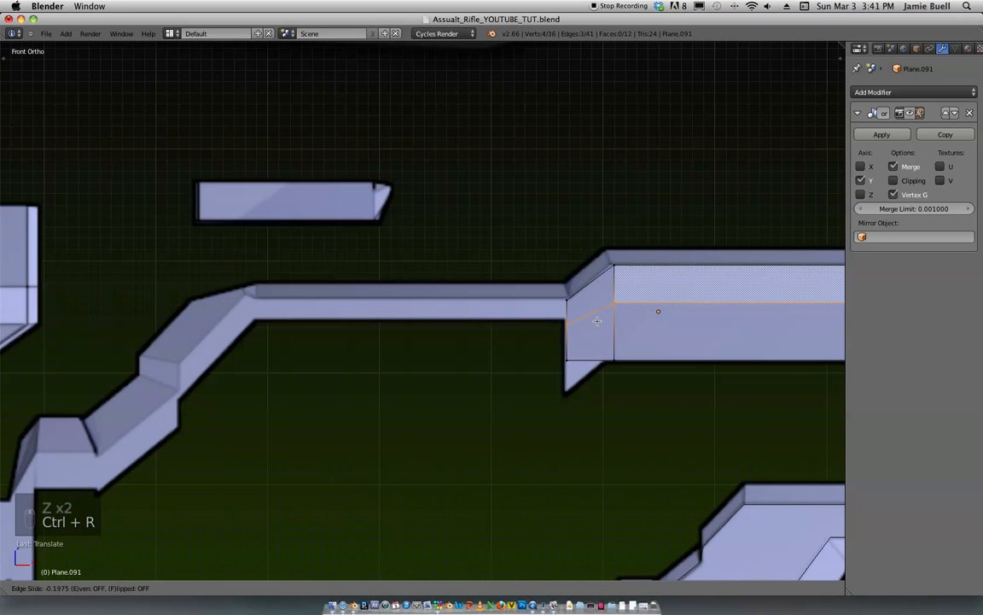
click(553, 295)
Step: Extrude the upper-left edge along X to the thin arm's bend and align the arm's lower edge along Z with the outline
key(e)
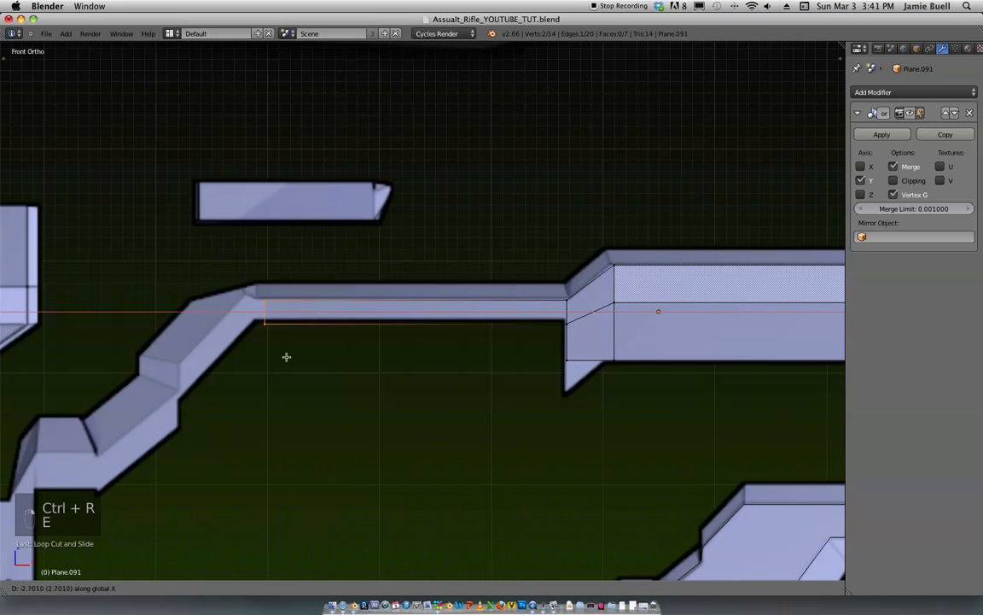
click(285, 350)
shift+right_click(289, 336)
key(g)
key(z)
click(472, 401)
Step: Extrude the thin arm's left end edge a short way into the bend and adjust the new upper corner along Z
shift+middle_drag(367, 333, 472, 385)
right_click(365, 352)
shift+middle_drag(452, 337, 505, 307)
ctrl+middle_drag(507, 312, 461, 362)
shift+right_click(419, 361)
key(e)
click(398, 336)
right_click(398, 334)
key(g)
key(z)
click(417, 353)
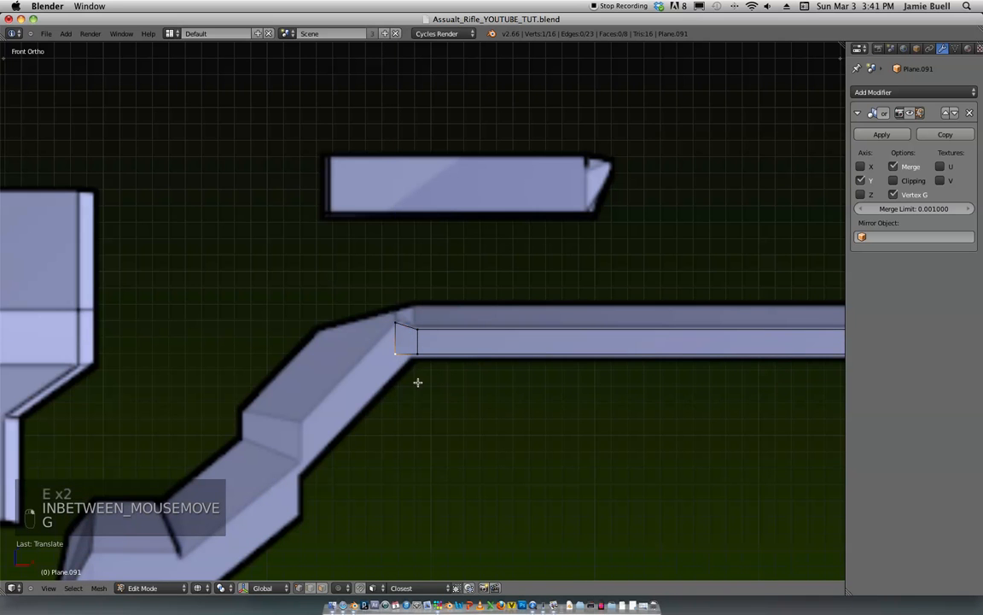
Step: Box-select the vertices at the thin arm's bend and shift them left to the reference corner
key(b)
drag(428, 364, 408, 343)
key(g)
click(397, 356)
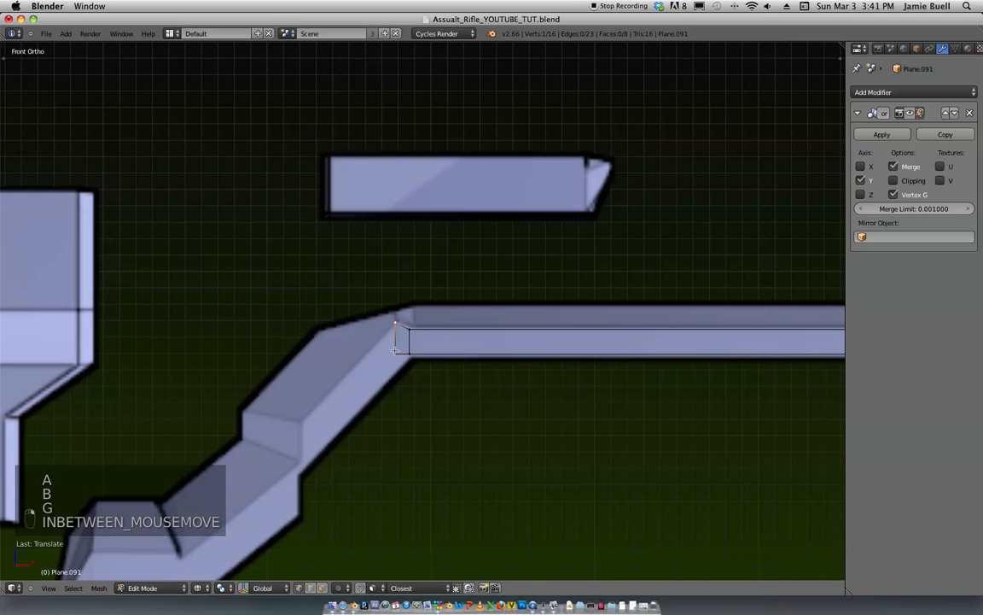
Step: Extrude the arm's end edge diagonally down the first slope to its lower corner
shift+right_click(401, 341)
key(e)
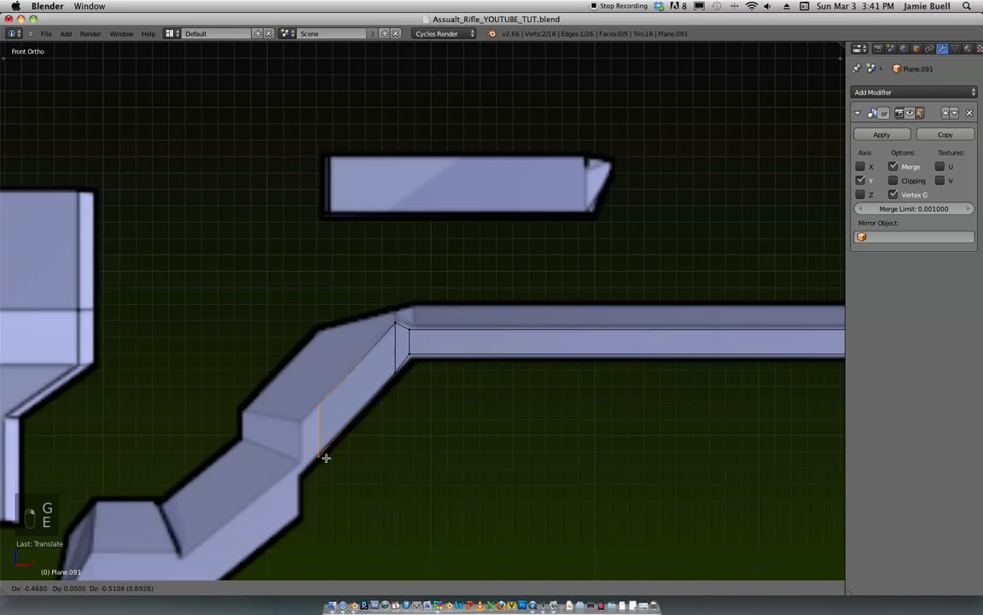
click(311, 470)
Step: Add a lengthwise loop cut through the arm and slide it close to the lower edge
shift+middle_drag(310, 470, 461, 268)
key(ctrl+r)
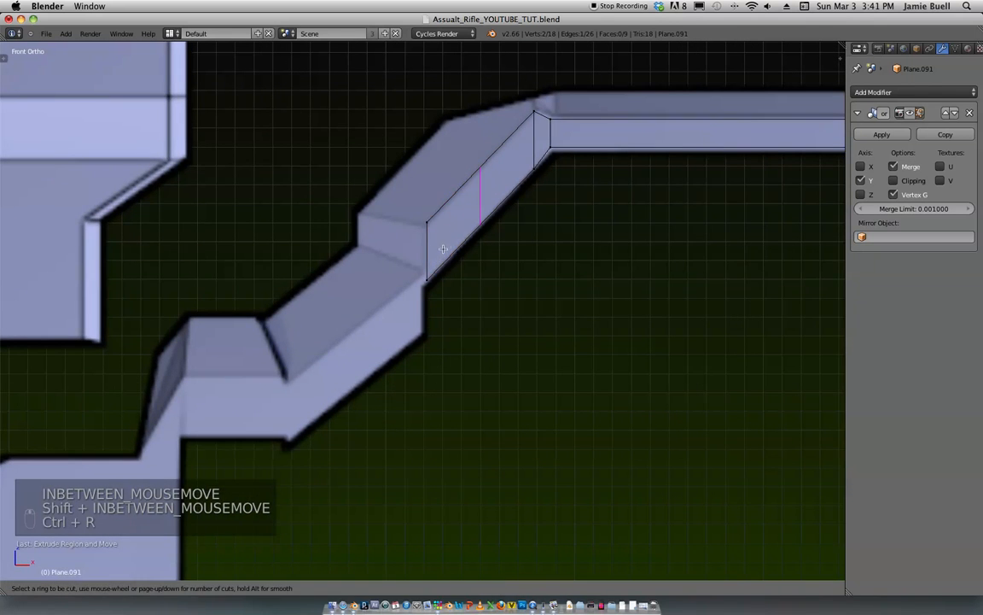
click(533, 156)
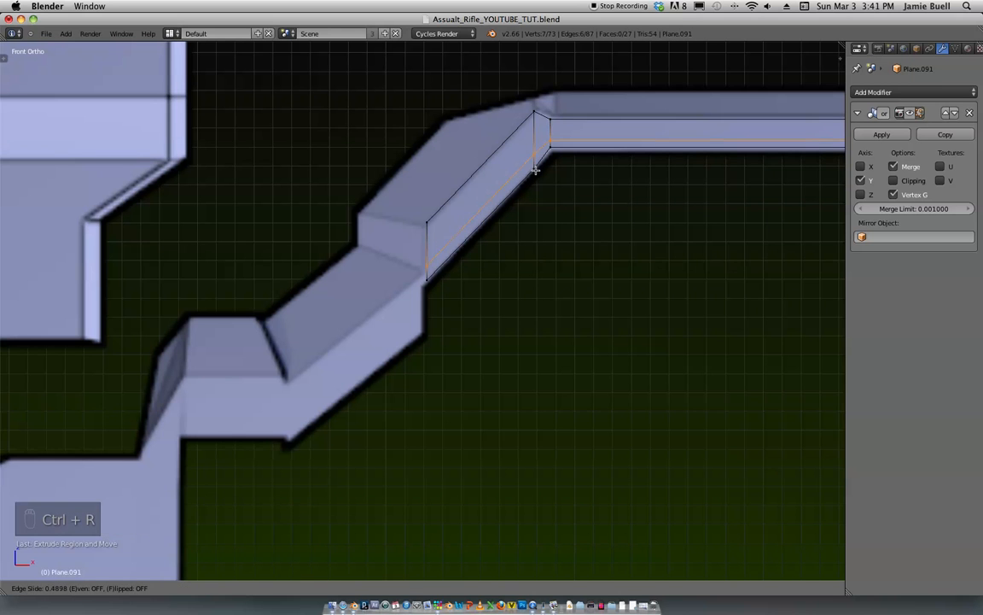
click(534, 169)
Step: Extrude the short edge below the new loop diagonally down the second slope to its lower inner corner
key(e)
key(e)
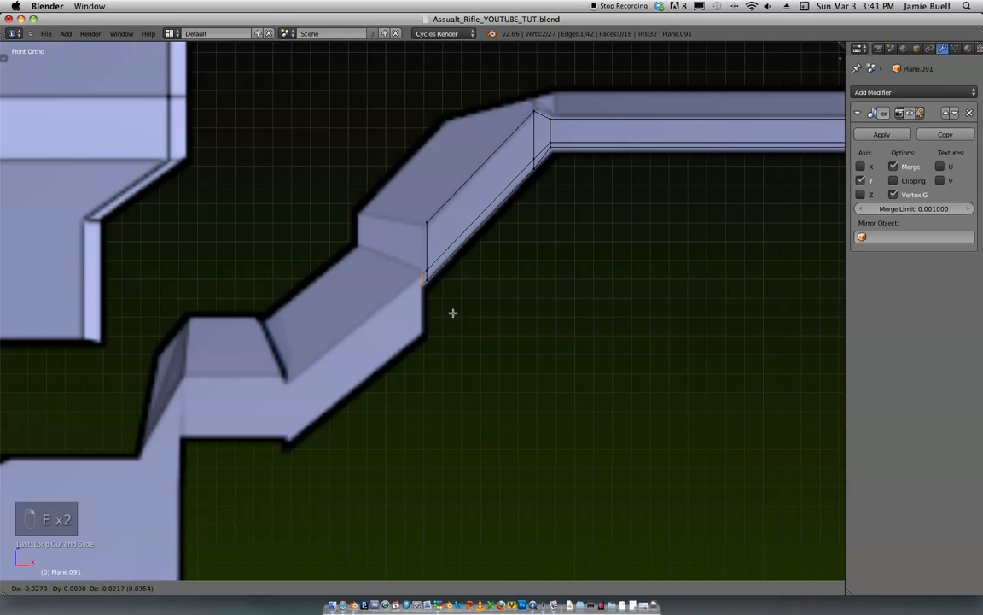
click(319, 421)
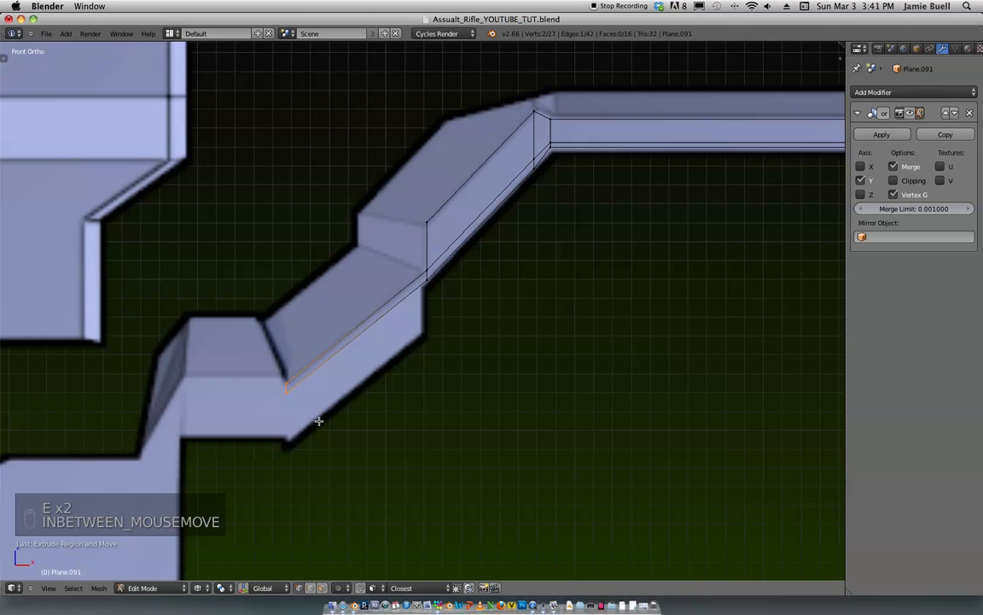
Step: Select the three vertices where the two slopes meet and shift them slightly onto the reference corner
right_click(427, 264)
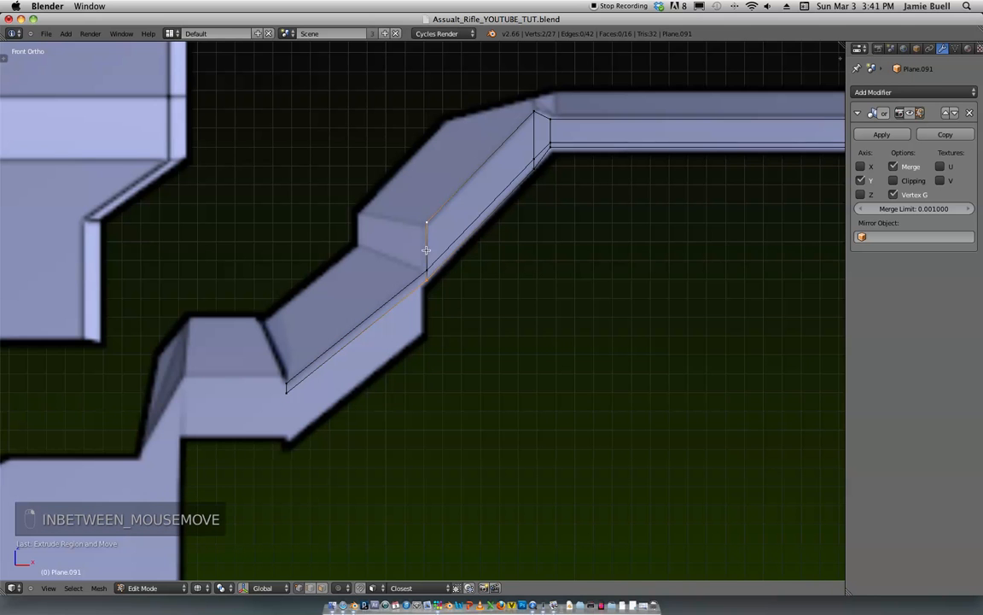
key(g)
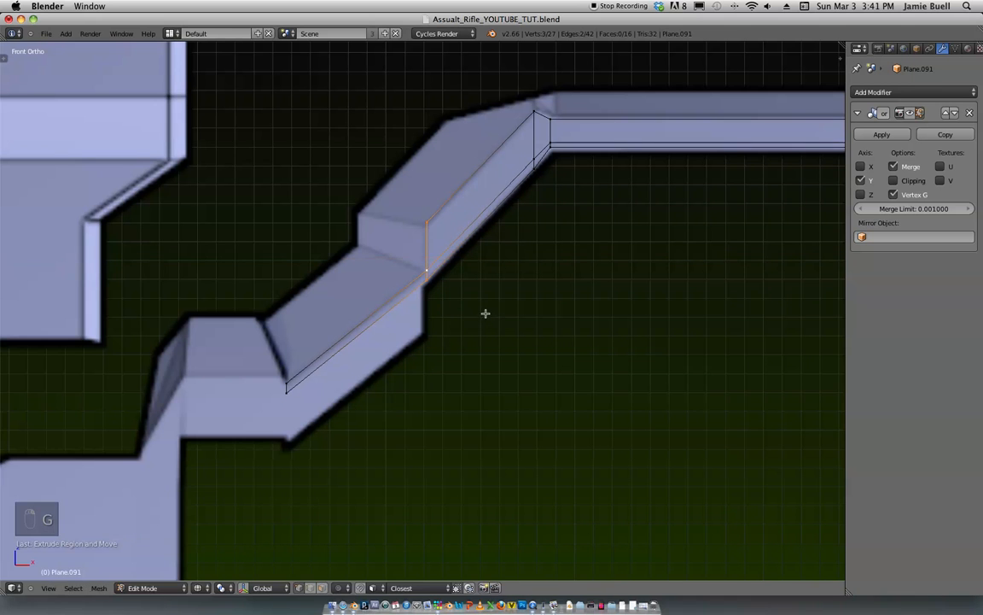
key(g)
click(473, 327)
key(g)
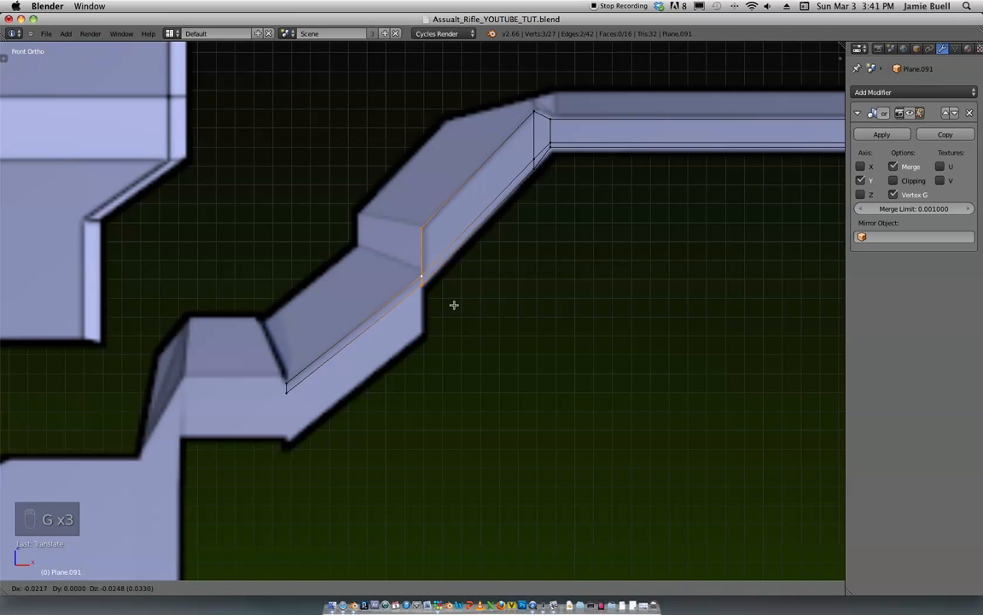
click(454, 305)
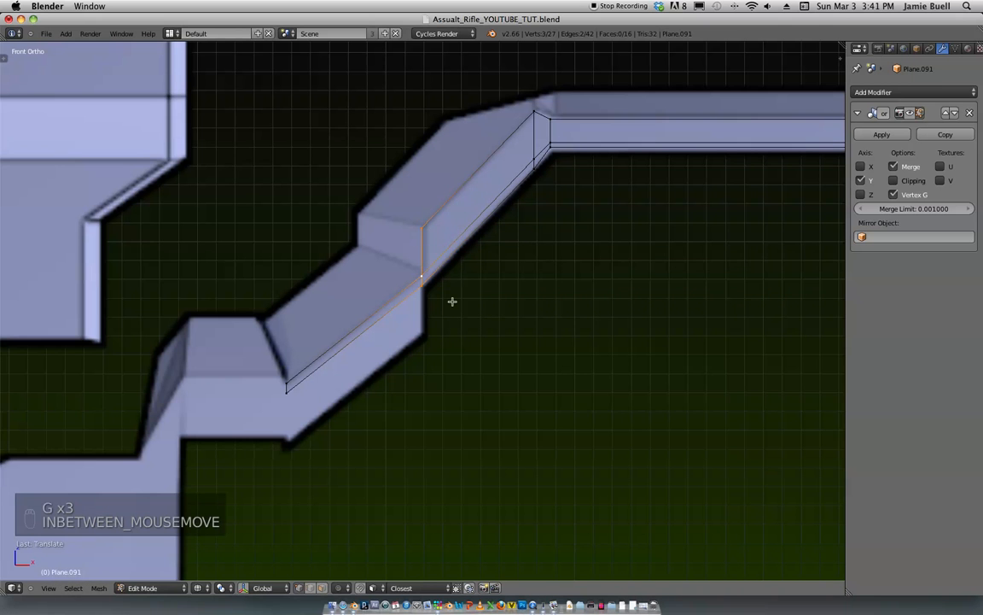
Step: Extrude the second slope's lower edge down along Z to the reference outline
key(e)
key(e)
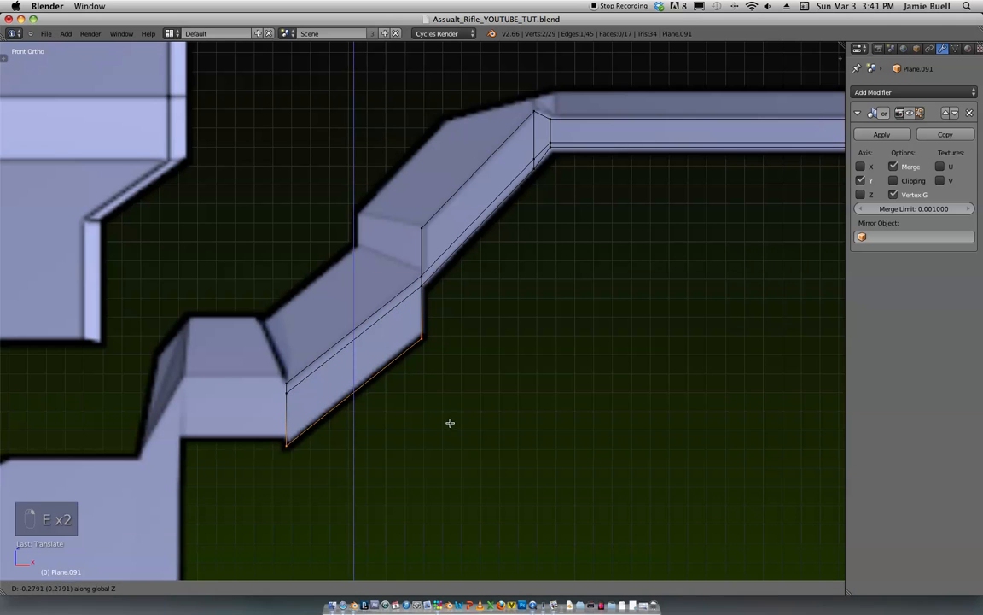
click(449, 419)
Step: Extrude the second slope's left end edges along X across the short horizontal section
shift+right_click(282, 384)
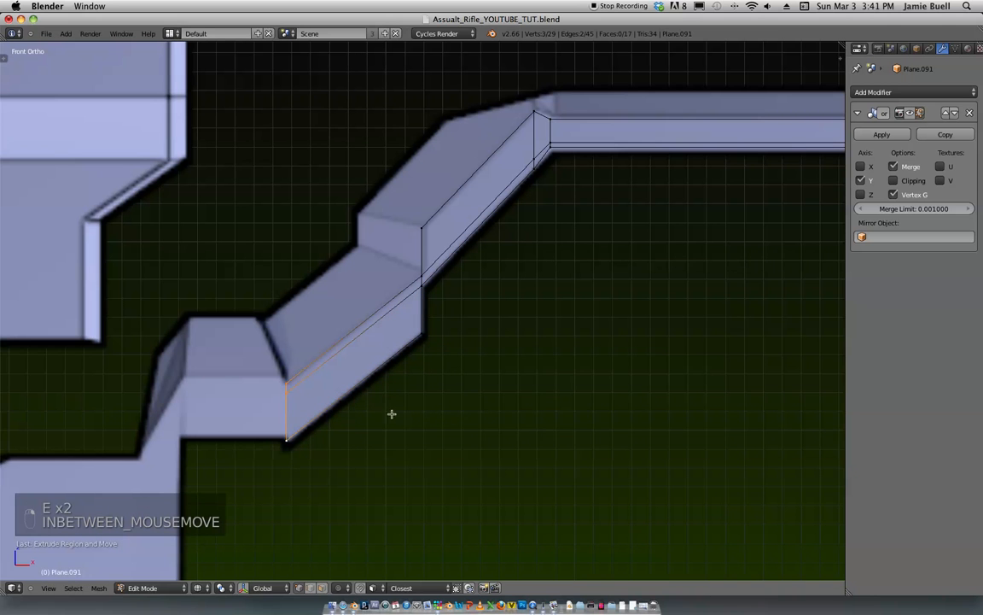
key(e)
key(e)
click(254, 422)
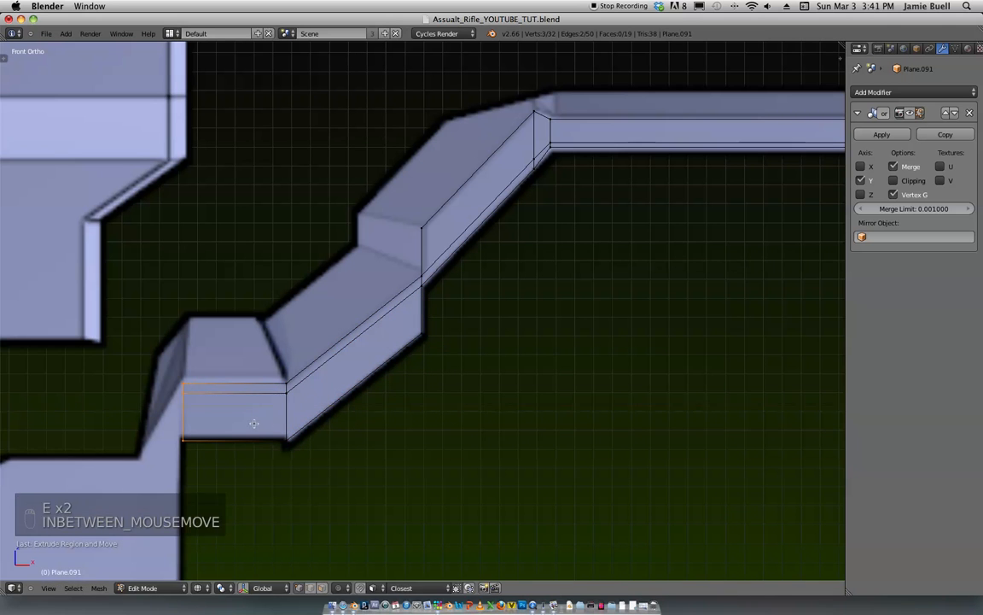
Step: Select the horizontal section's two upper vertices and adjust them along Z to the reference line
right_click(289, 386)
shift+right_click(185, 384)
key(g)
key(z)
click(205, 383)
Step: Extrude the horizontal section's left end edges diagonally down to the upper corner of the end block
shift+middle_drag(297, 403, 370, 378)
right_click(257, 363)
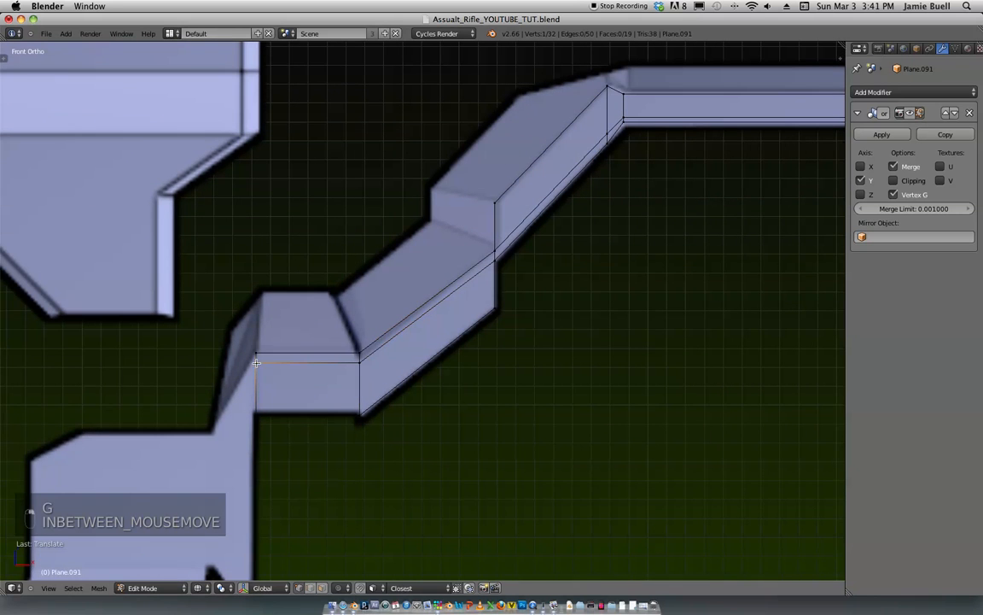
key(e)
key(e)
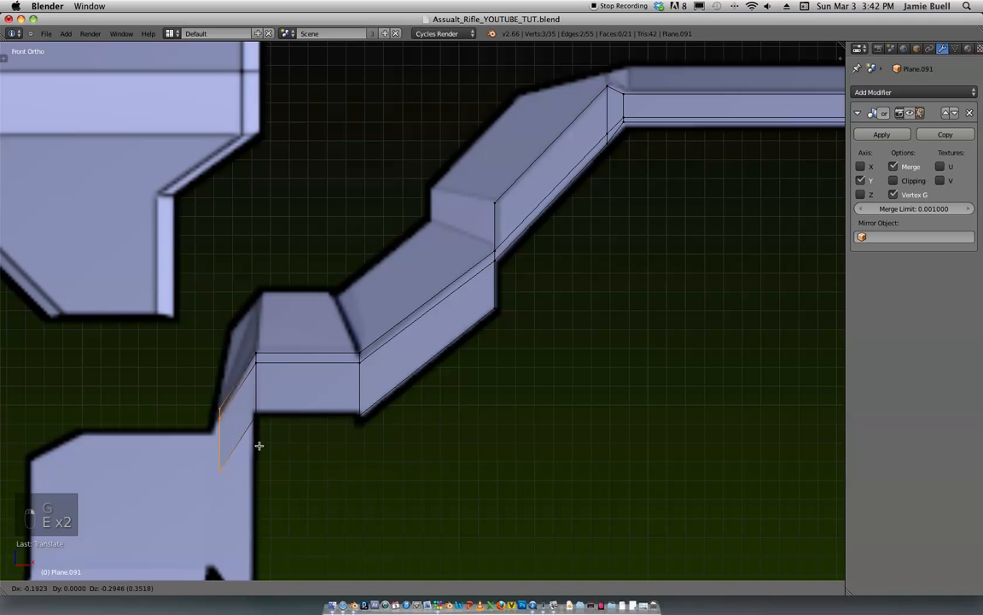
click(254, 462)
shift+middle_drag(310, 395, 442, 309)
ctrl+middle_drag(442, 309, 446, 344)
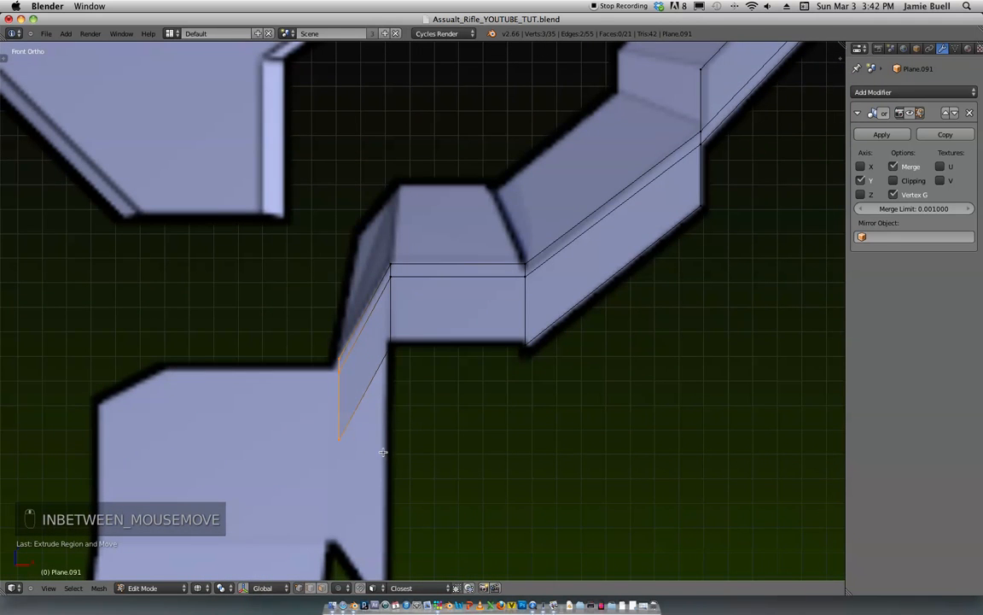
key(g)
click(335, 348)
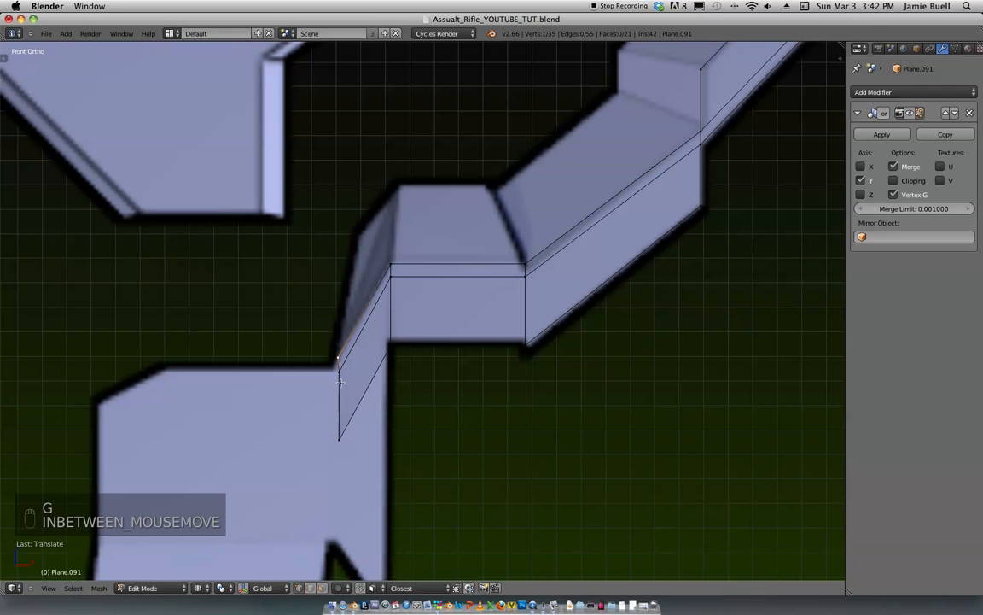
key(super+z)
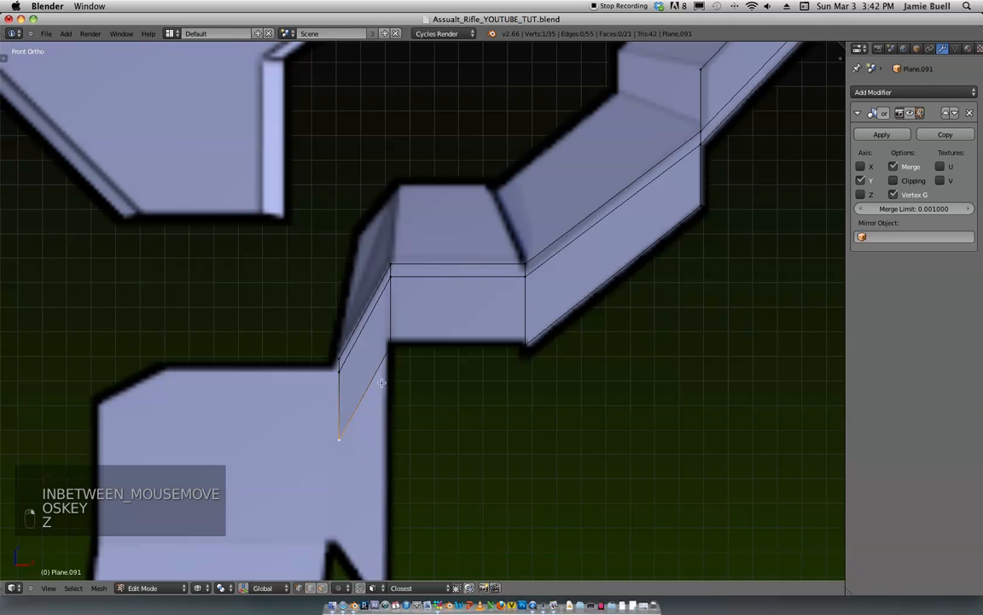
Step: Add a loop cut near the diagonal section's right end and adjust its bottom vertex along Z to the inner corner of the outline
key(ctrl+r)
click(395, 359)
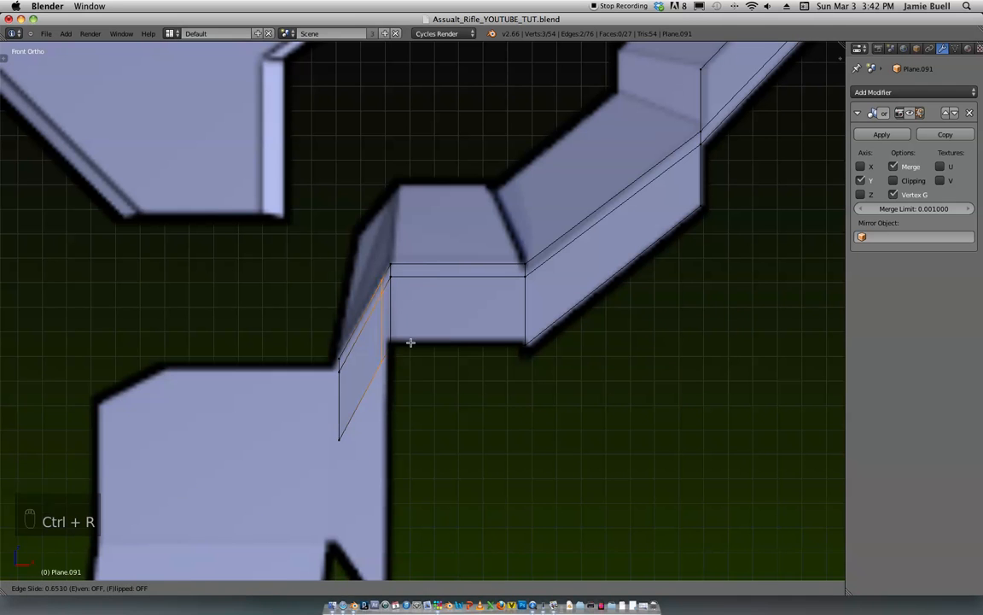
click(399, 373)
key(g)
ctrl+middle_drag(420, 385, 415, 451)
shift+middle_drag(379, 388, 410, 348)
key(g)
key(z)
click(410, 425)
ctrl+middle_drag(410, 349, 439, 264)
Step: Raise the diagonal section's bottom-left vertex along Z to just below the end block's upper corner
right_click(353, 500)
key(g)
key(z)
right_click(355, 404)
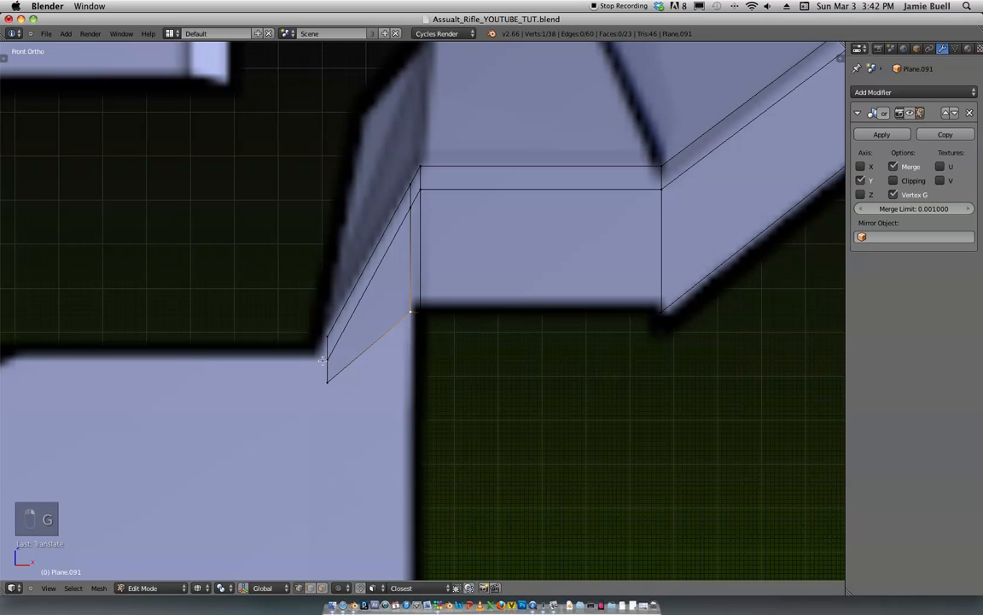
Step: Extrude the diagonal section's two lower vertices downward into the end block
key(e)
click(319, 390)
right_click(411, 377)
shift+middle_drag(426, 367, 436, 340)
right_click(318, 353)
key(g)
click(365, 391)
key(e)
key(z)
click(356, 405)
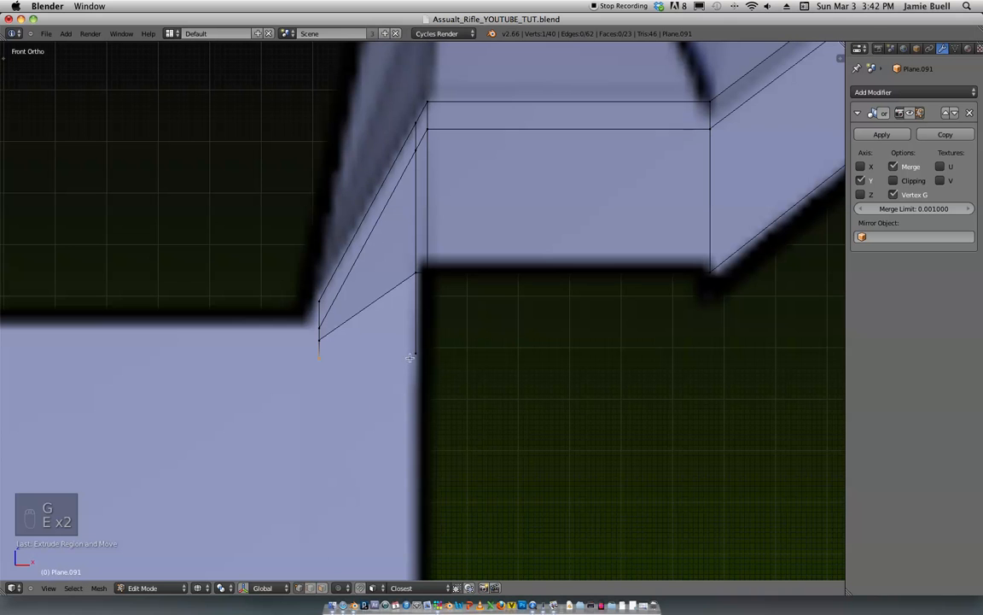
Step: Fill a face between the extruded vertices and level its bottom-right vertex along Z
shift+right_click(325, 339)
key(f)
ctrl+middle_drag(430, 322, 443, 341)
right_click(419, 336)
key(g)
key(z)
click(452, 447)
Step: Extrude the left end edges along X across the top of the end block to the start of its chamfer
right_click(343, 350)
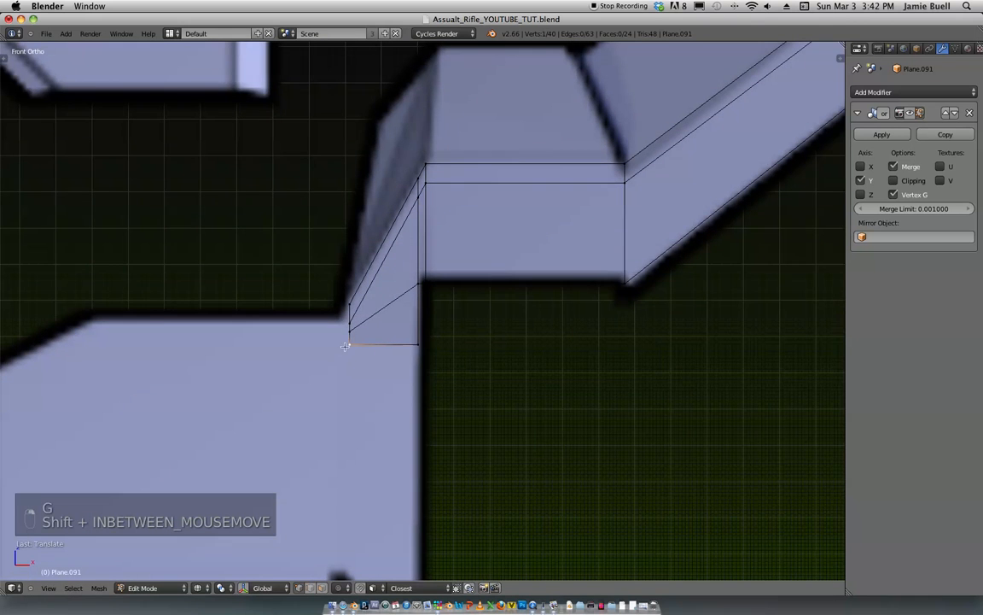
ctrl+middle_drag(350, 327, 512, 248)
key(e)
key(x)
click(325, 378)
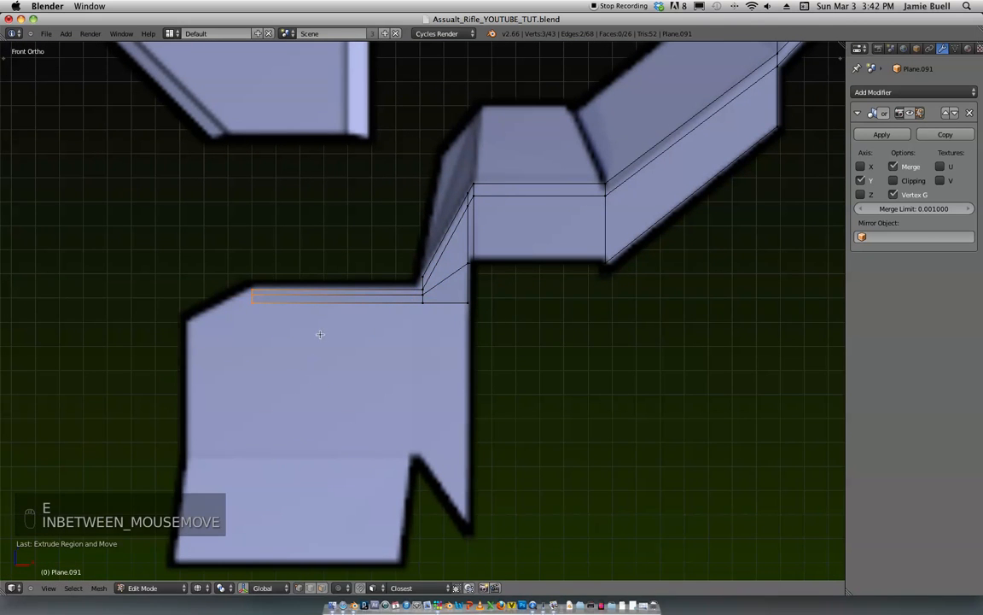
Step: Move the extruded end edges out to the block's left side and down to the chamfer's lower corner
key(g)
click(243, 305)
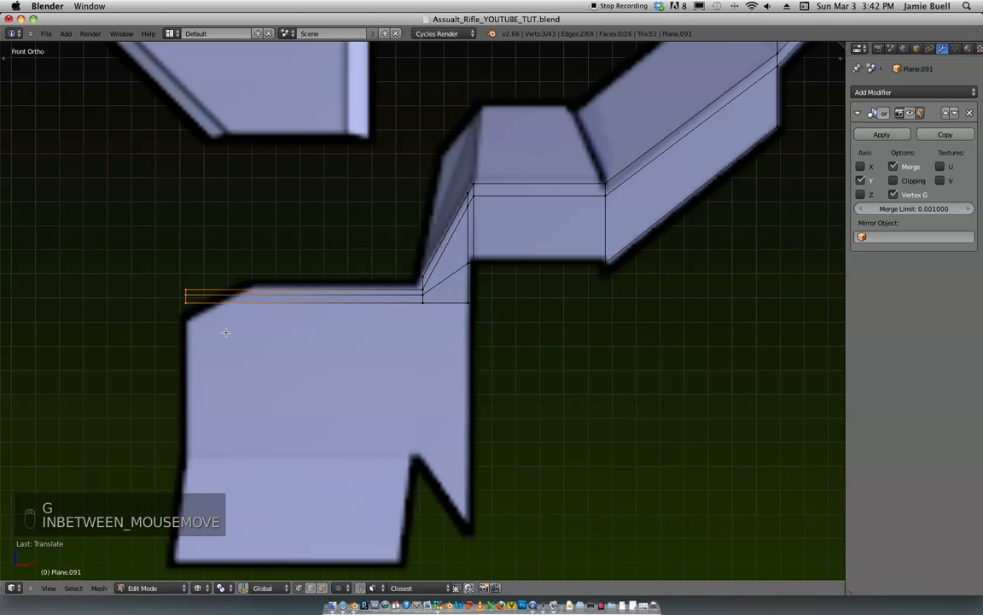
key(g)
click(228, 360)
Step: Add a loop cut at the chamfer's upper corner and raise it along Z to the block's top outline
key(ctrl+r)
click(249, 332)
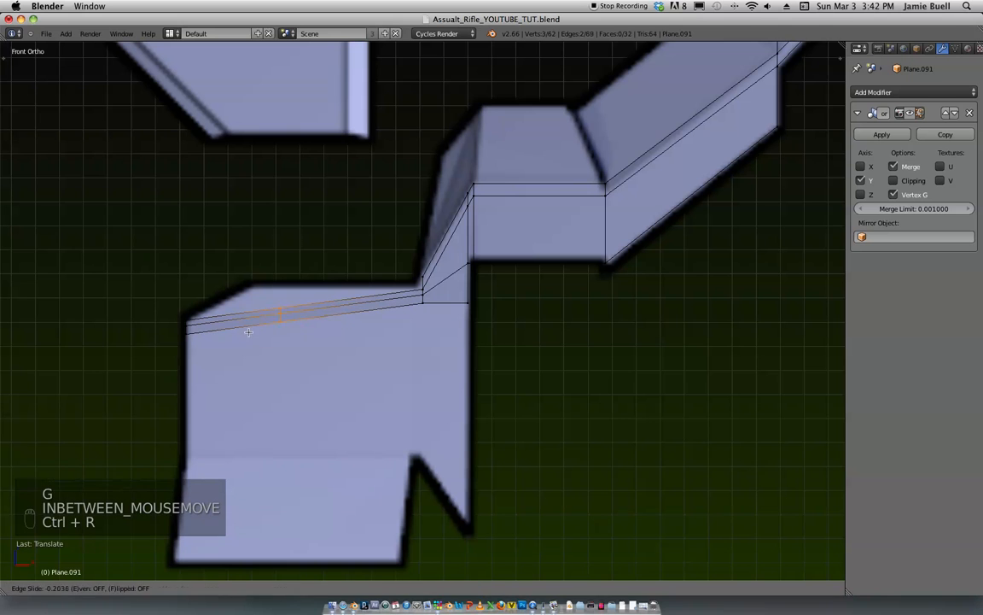
click(247, 329)
key(g)
key(z)
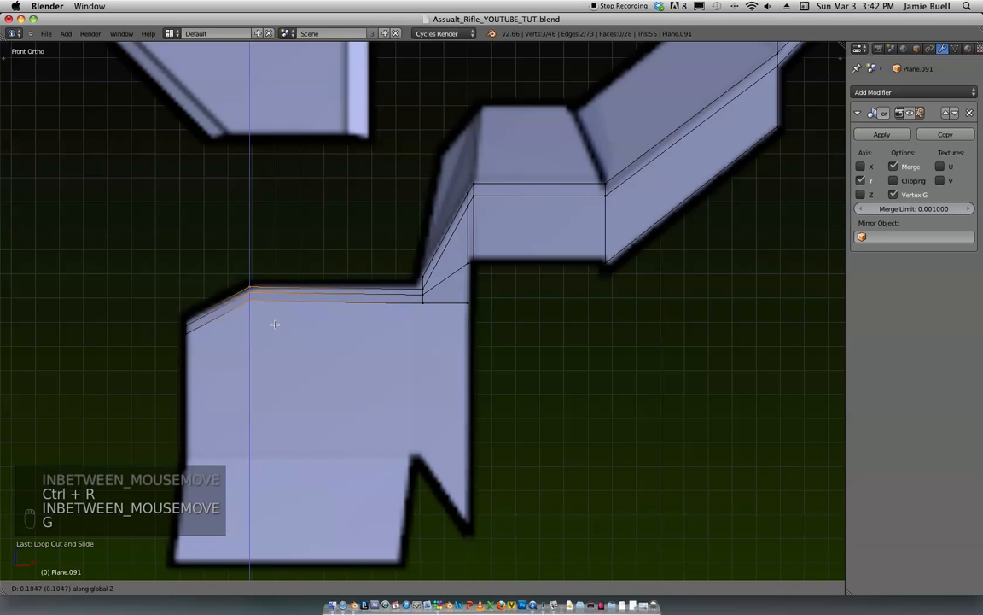
click(277, 338)
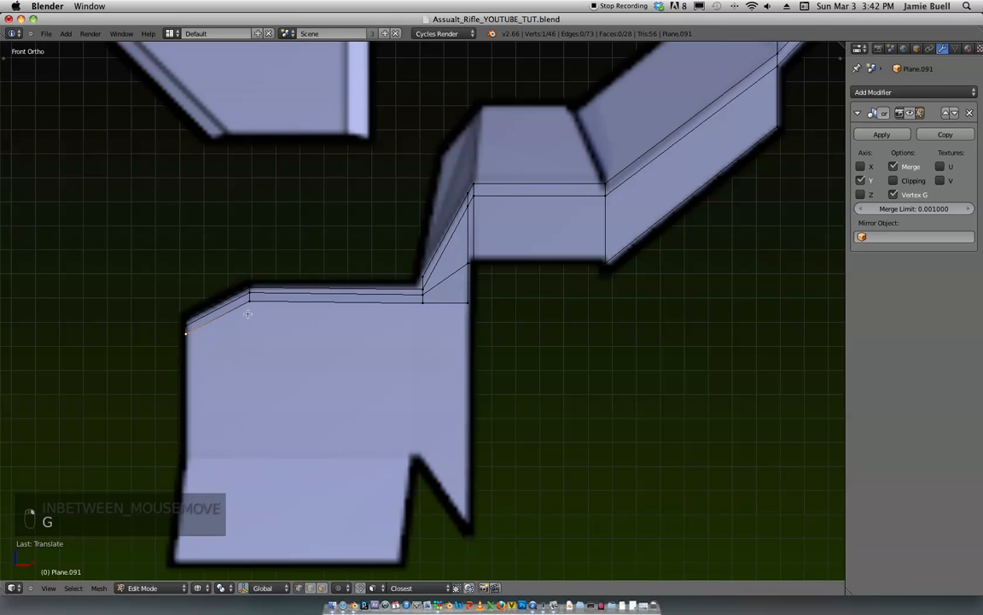
Step: Select the lower edges along the top strip of the end block and extrude them down along Z
right_click(428, 306)
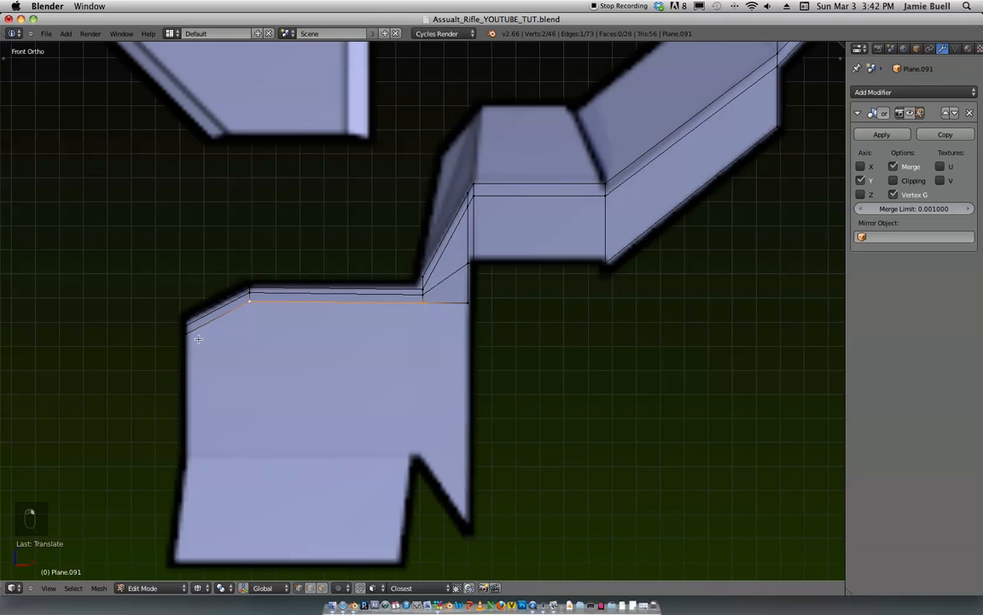
scroll(475, 310, down, 1)
key(e)
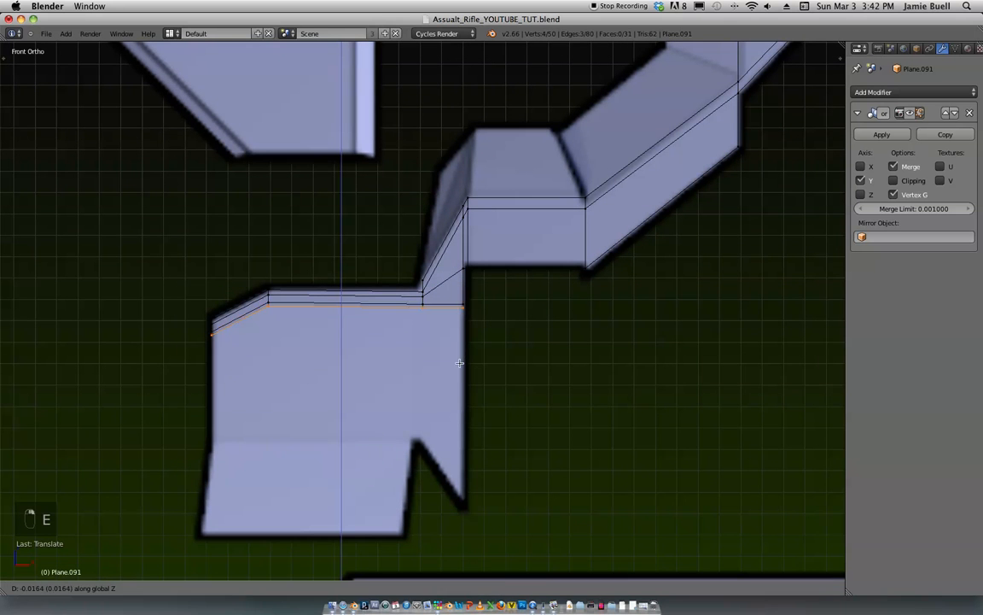
click(453, 559)
shift+middle_drag(453, 559, 438, 437)
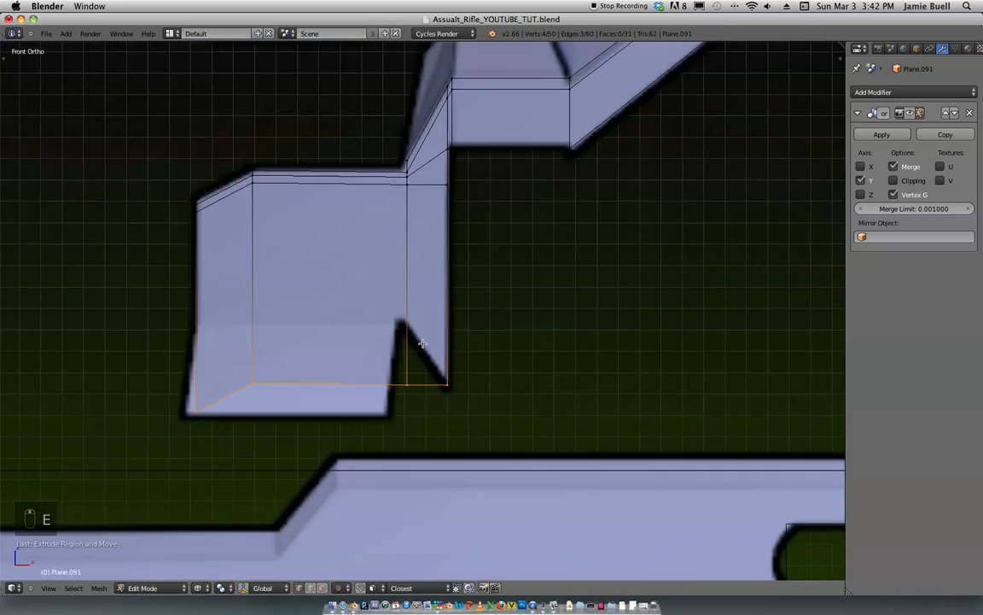
Step: Move the end block's bottom vertices individually along Z to level them with the block's bottom outline
scroll(427, 409, up, 1)
right_click(218, 396)
key(g)
key(z)
click(296, 429)
right_click(405, 400)
key(g)
key(z)
click(413, 443)
right_click(456, 410)
key(g)
key(z)
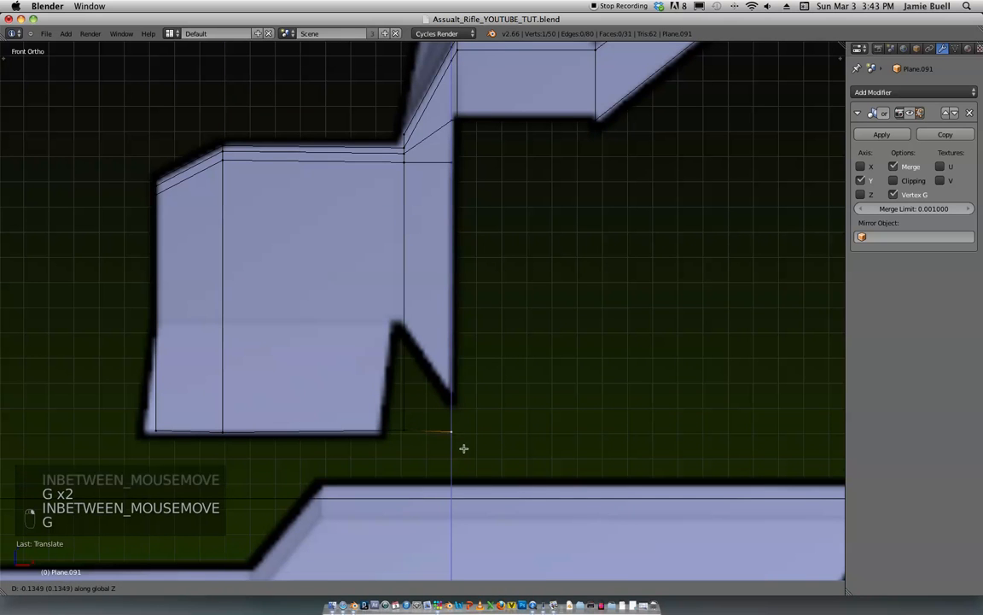
click(464, 444)
Step: Leave Edit Mode and inspect the traced arm with solid shading
scroll(548, 279, down, 3)
key(Tab)
scroll(592, 184, down, 5)
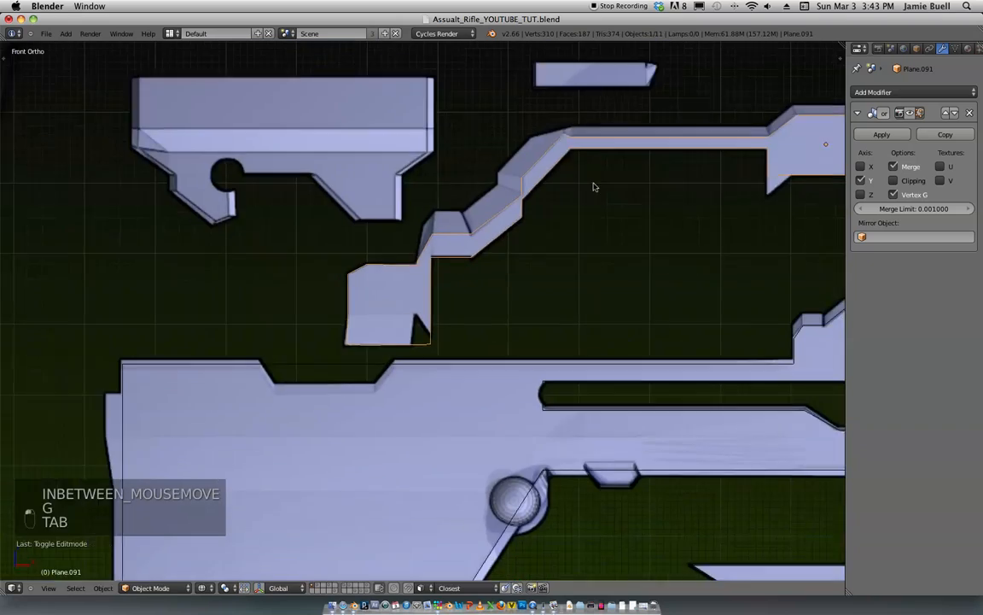
key(z)
scroll(512, 257, down, 2)
shift+middle_drag(479, 267, 553, 282)
scroll(504, 262, up, 2)
scroll(489, 345, up, 4)
shift+middle_drag(455, 364, 565, 346)
ctrl+middle_drag(565, 346, 511, 390)
Step: Extrude the first slope's upper edge and the short vertical edge below it diagonally up and left to form the bevel faces
key(Tab)
shift+scroll(483, 312, up, 2)
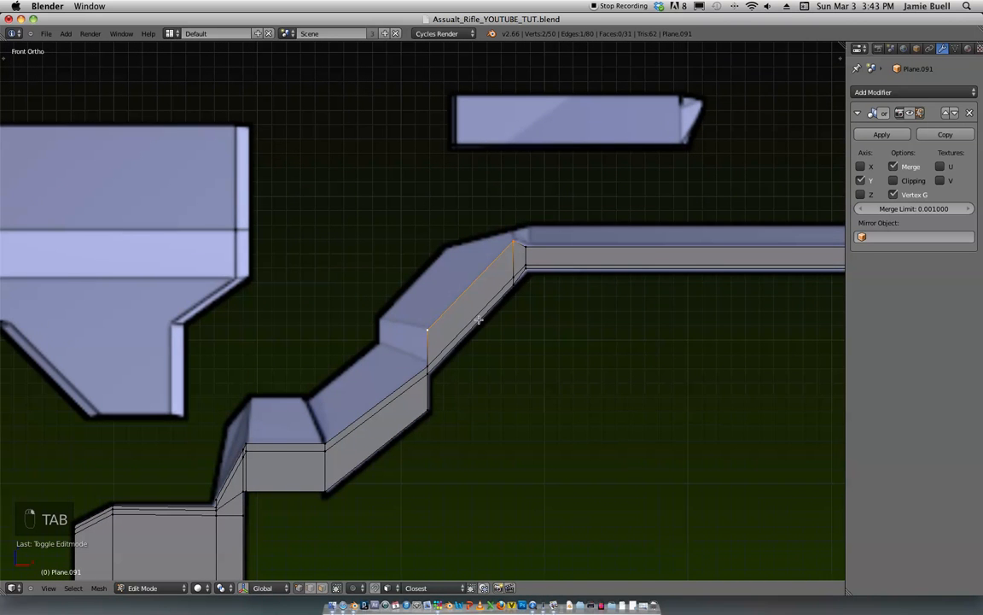
scroll(479, 320, up, 2)
shift+right_click(432, 384)
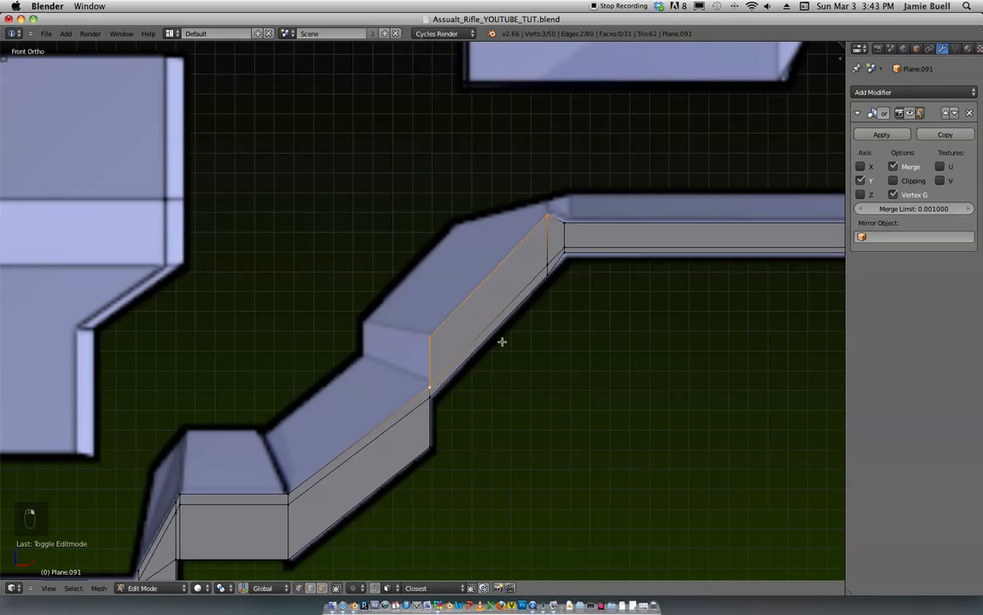
key(e)
click(474, 297)
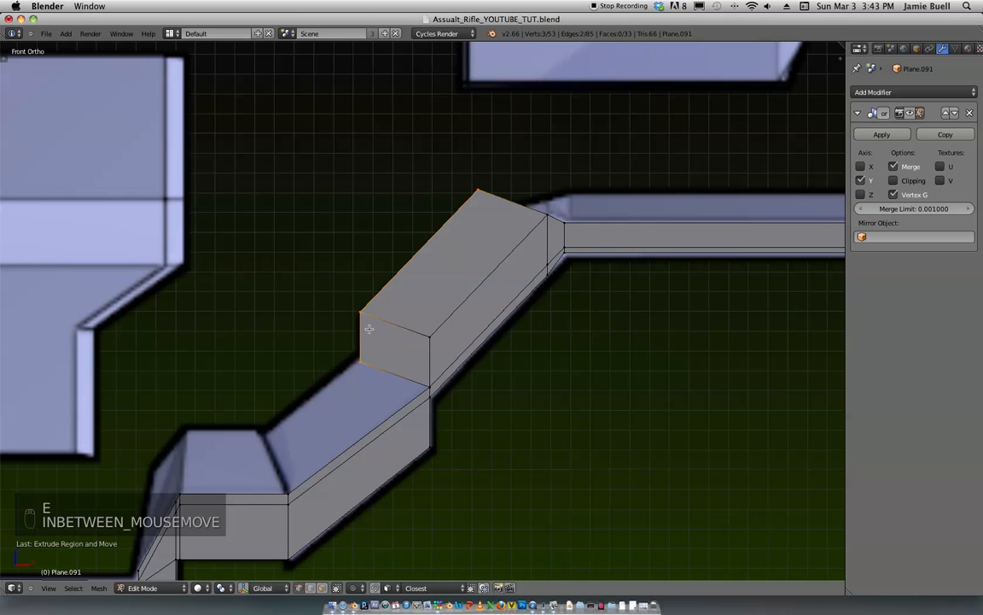
Step: Switch to wireframe and move the new bevel's top vertex down onto the reference outline corner
right_click(483, 194)
key(z)
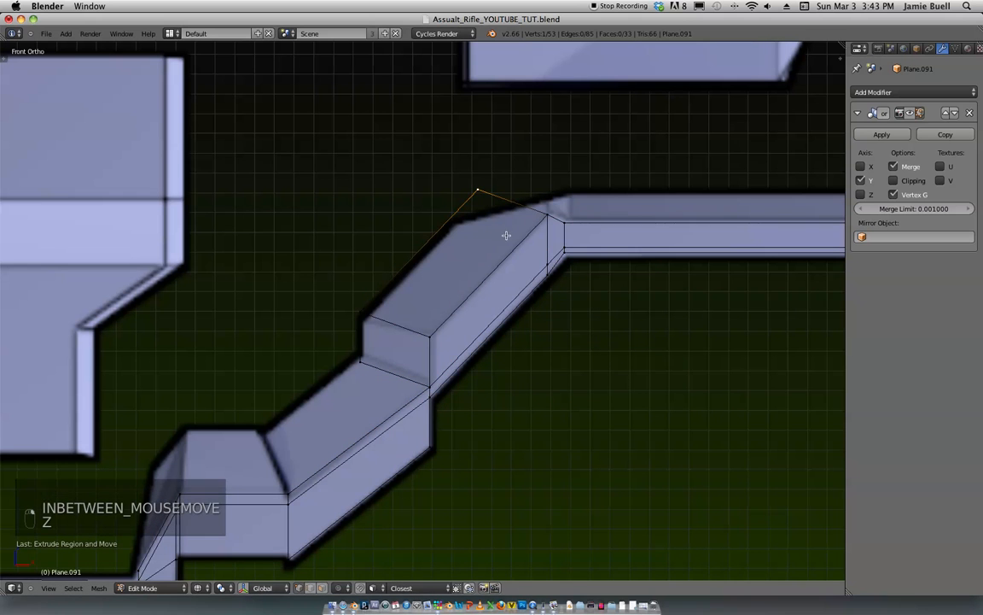
key(g)
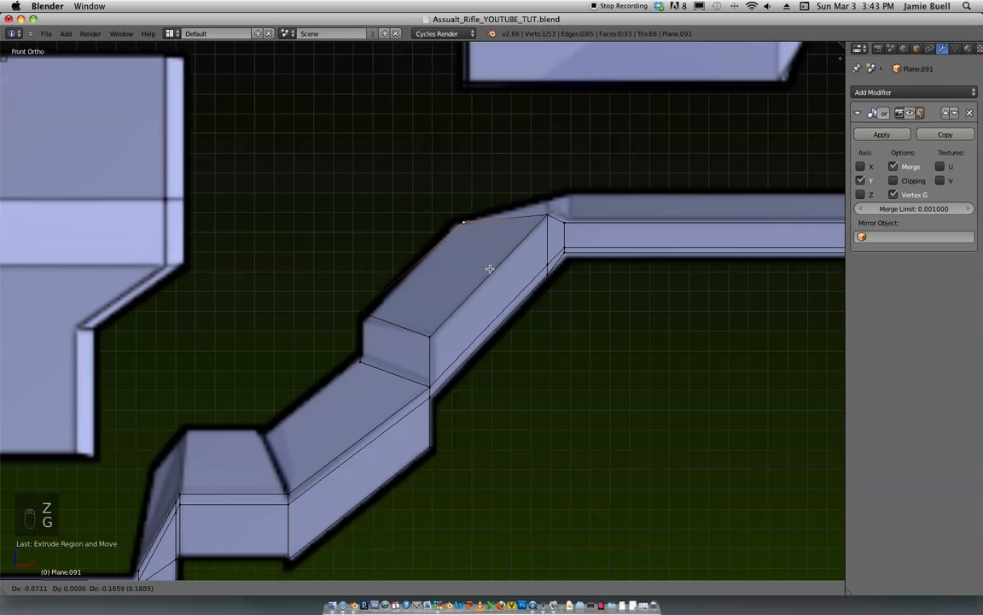
Step: Extrude two vertices from the upper bend's top corner along the reference outline and fill the face between them
click(549, 215)
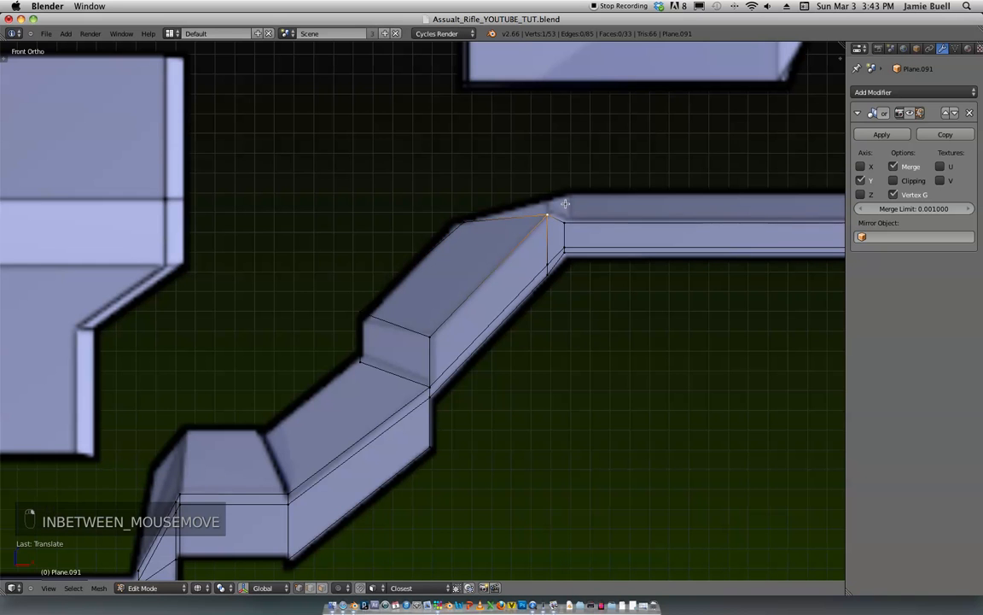
key(z)
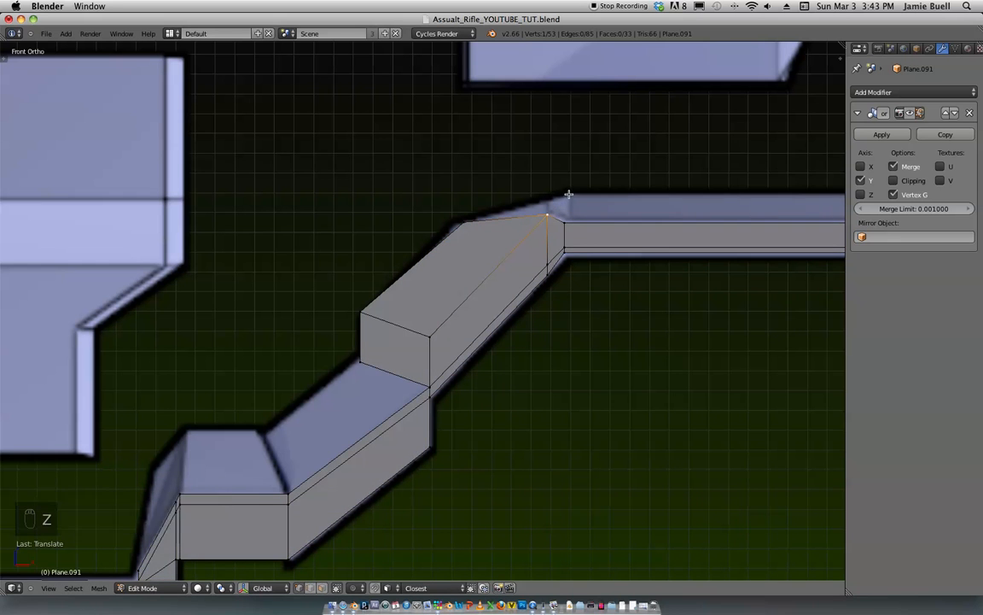
ctrl+click(568, 196)
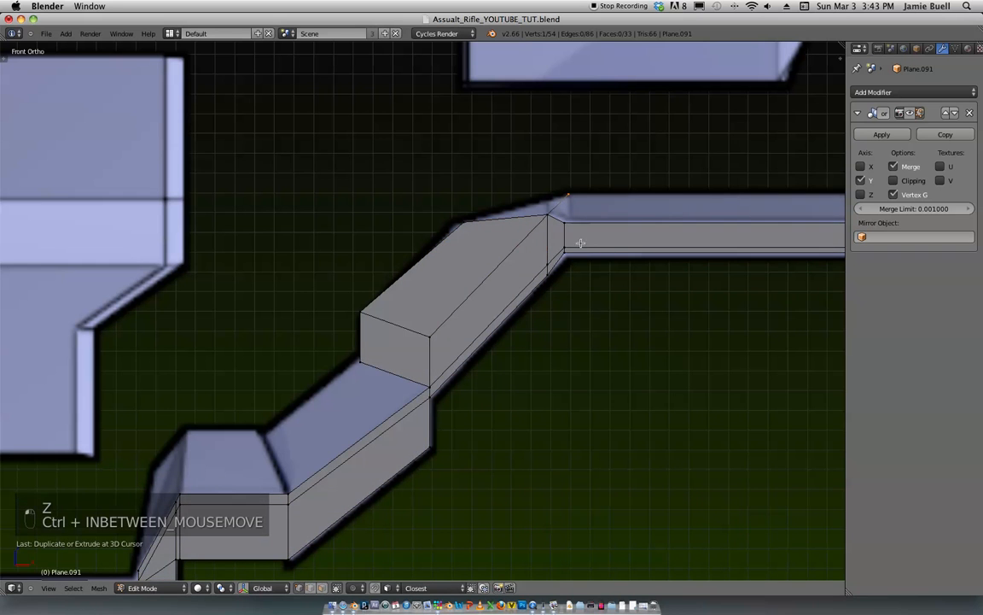
ctrl+click(517, 203)
shift+right_click(549, 214)
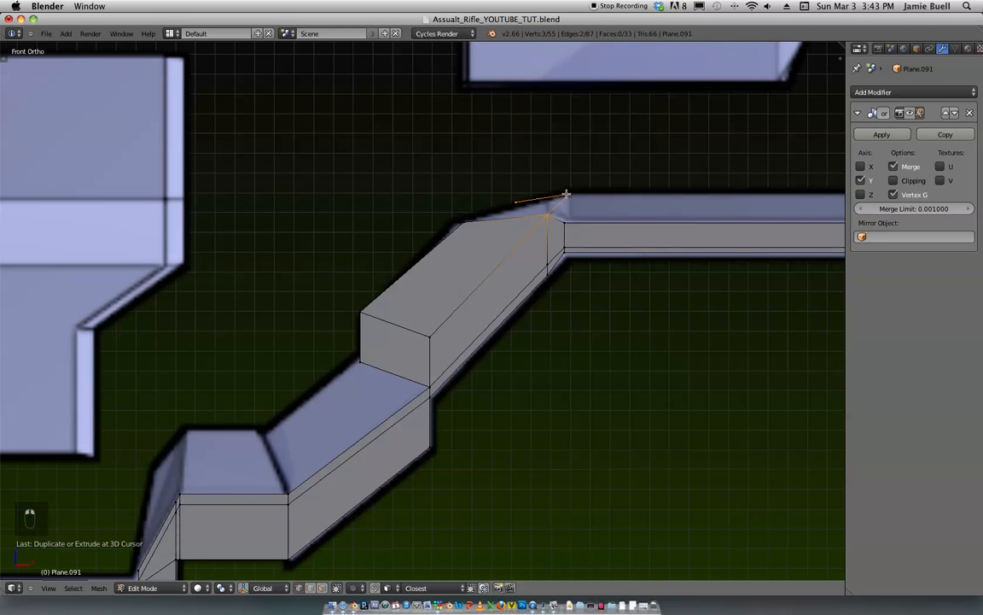
key(f)
right_click(553, 199)
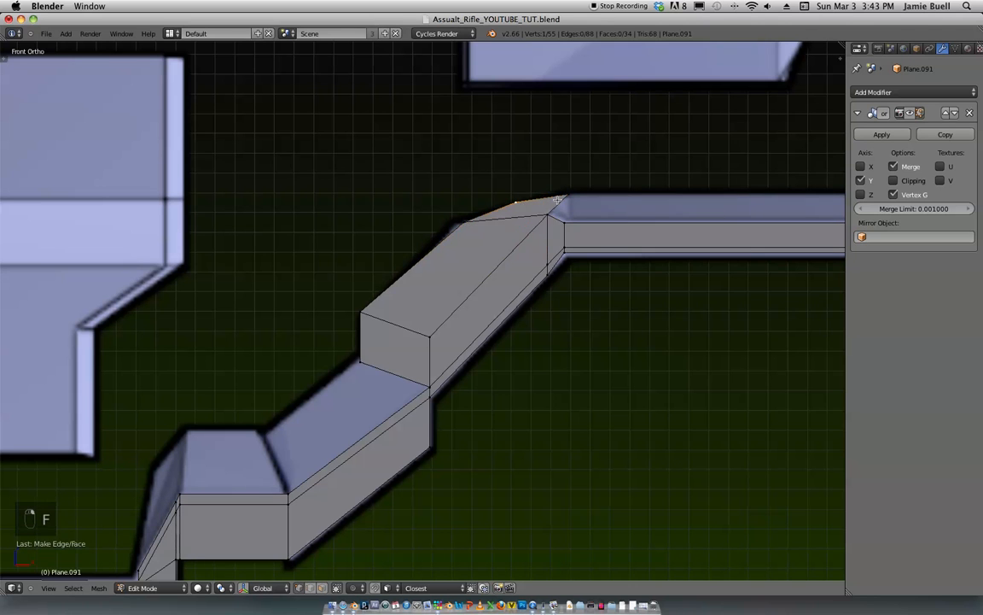
Step: Extrude a vertex from the lower slope's bottom corner to the reference notch and fill the slope's upper face
right_click(400, 370)
key(z)
shift+middle_drag(433, 391, 433, 377)
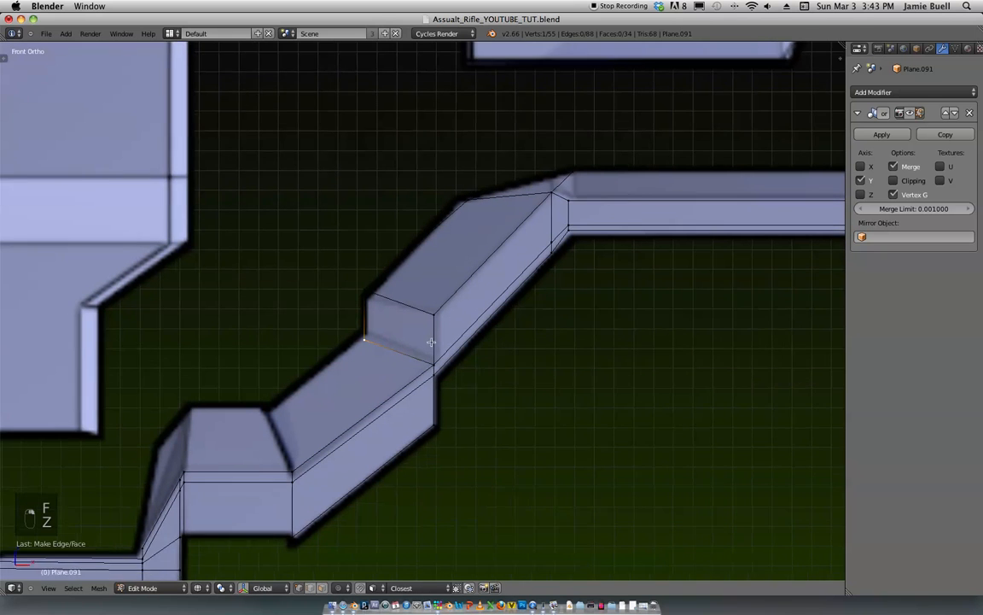
scroll(399, 377, up, 1)
right_click(288, 497)
ctrl+click(232, 440)
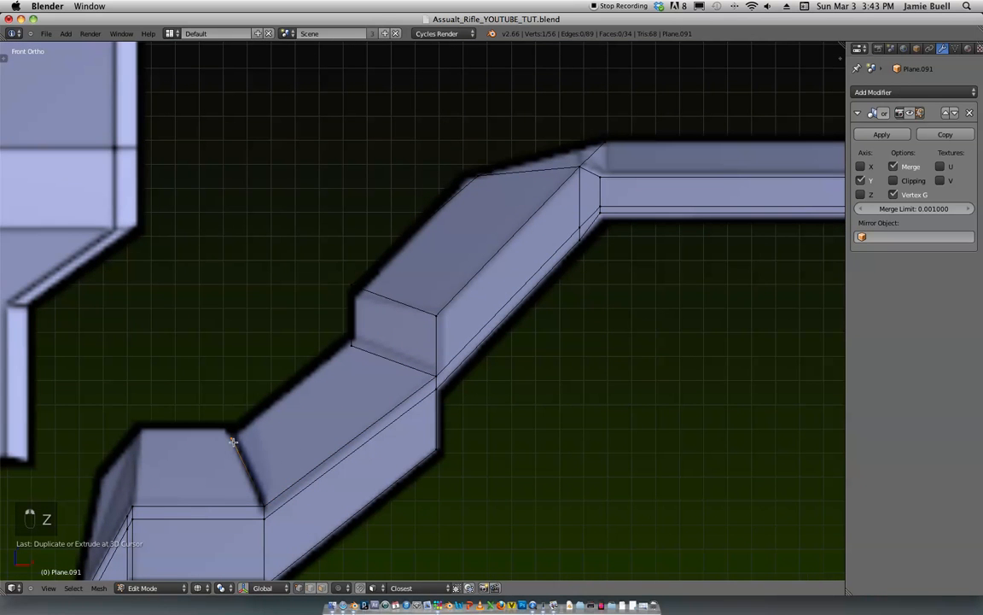
shift+right_click(441, 370)
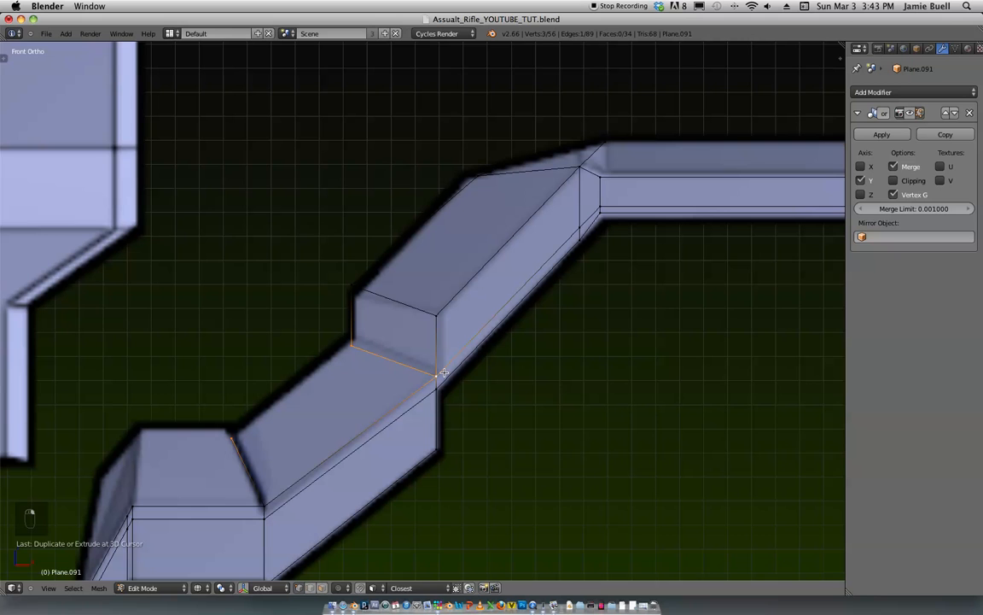
shift+right_click(268, 503)
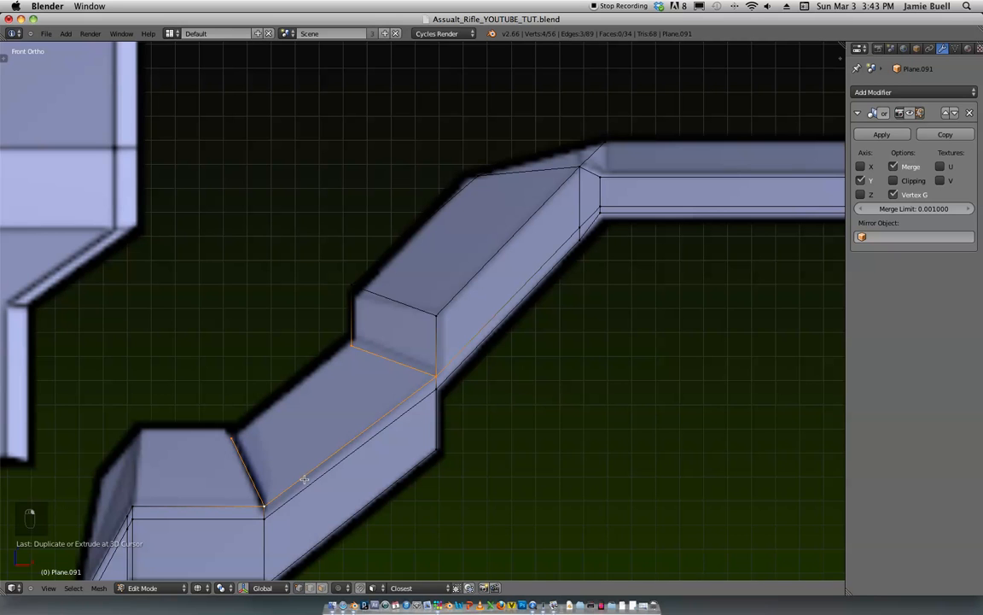
key(f)
Step: Extrude a vertex from the lower block's top corner to the reference outline and fill the face above the block
right_click(208, 396)
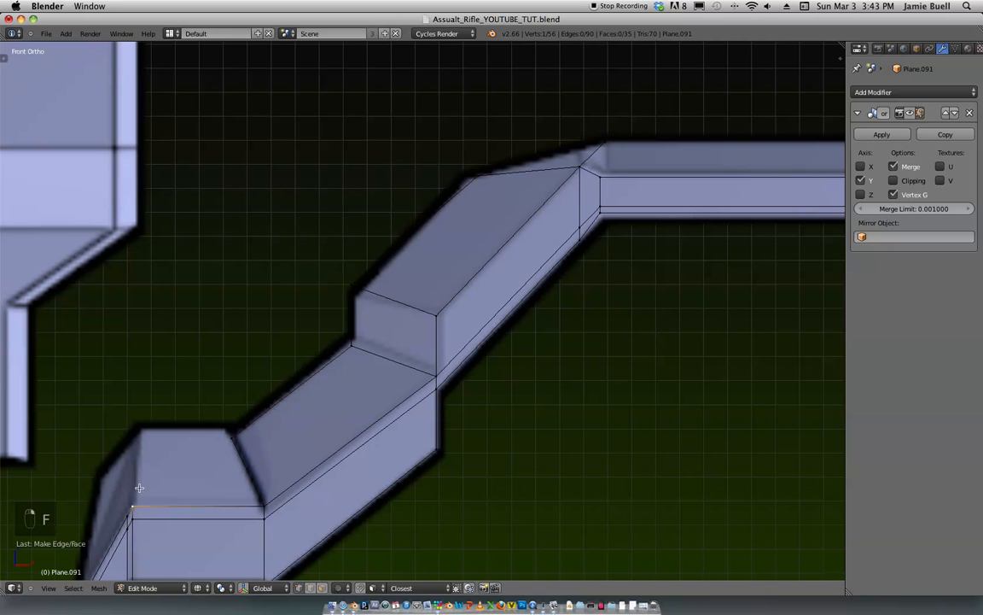
ctrl+click(137, 430)
key(g)
click(201, 443)
shift+right_click(237, 433)
shift+right_click(139, 509)
key(f)
Step: Adjust the height of the vertex where the lower slope meets the block's top edge, moving it along Z
scroll(303, 372, down, 2)
right_click(296, 399)
scroll(296, 399, up, 2)
key(g)
key(z)
click(333, 447)
Step: Select the outer top outline vertices of the bend and move them along Y to give the upper faces depth
shift+middle_drag(276, 457, 364, 395)
ctrl+middle_drag(367, 380, 374, 350)
right_click(256, 364)
shift+middle_drag(530, 159, 465, 251)
shift+right_click(473, 243)
shift+middle_drag(569, 227, 502, 260)
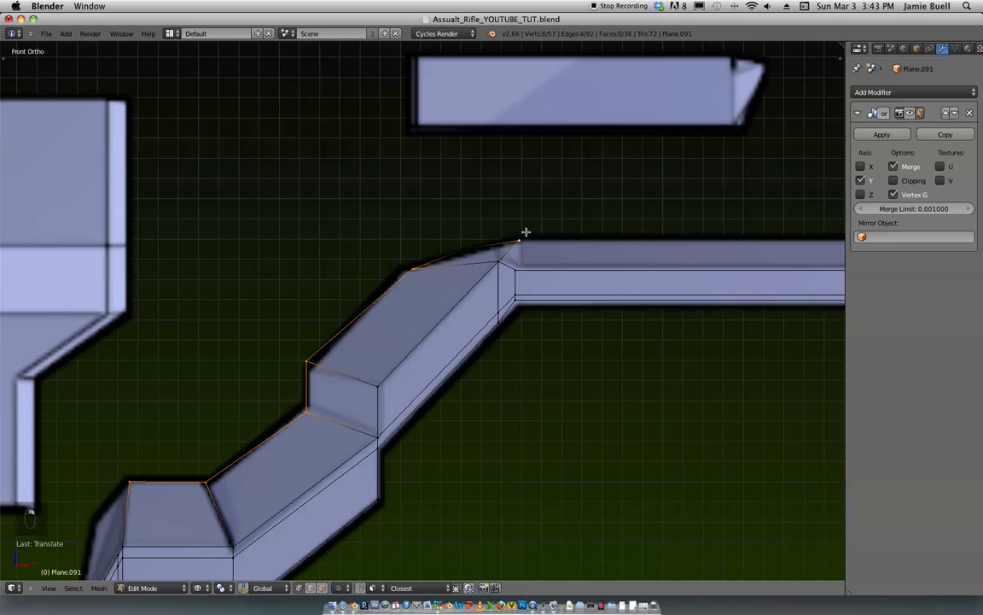
key(z)
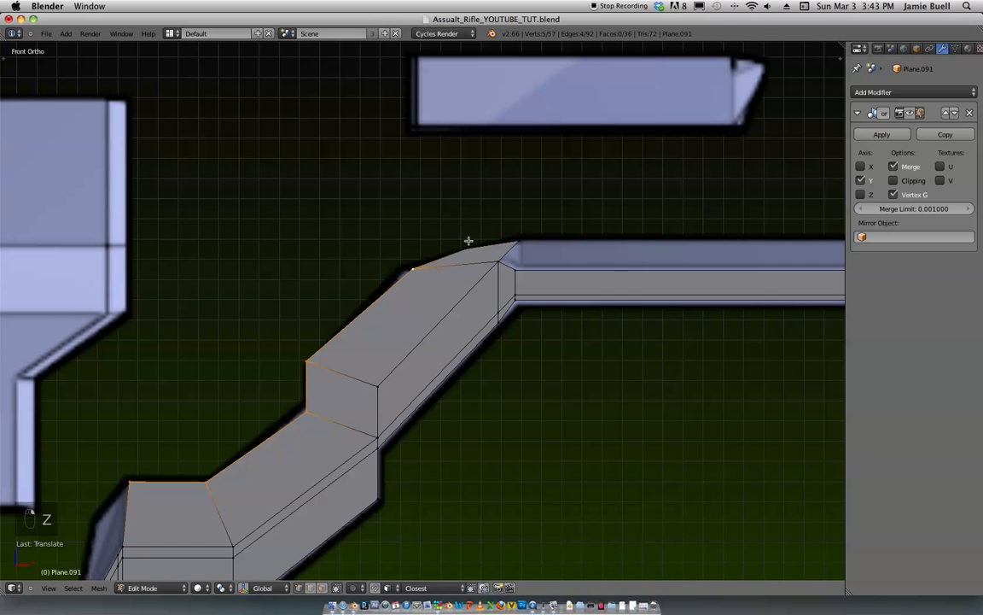
scroll(513, 239, down, 3)
middle_drag(540, 213, 487, 277)
key(g)
key(y)
click(479, 375)
key(g)
click(453, 362)
key(KP_1)
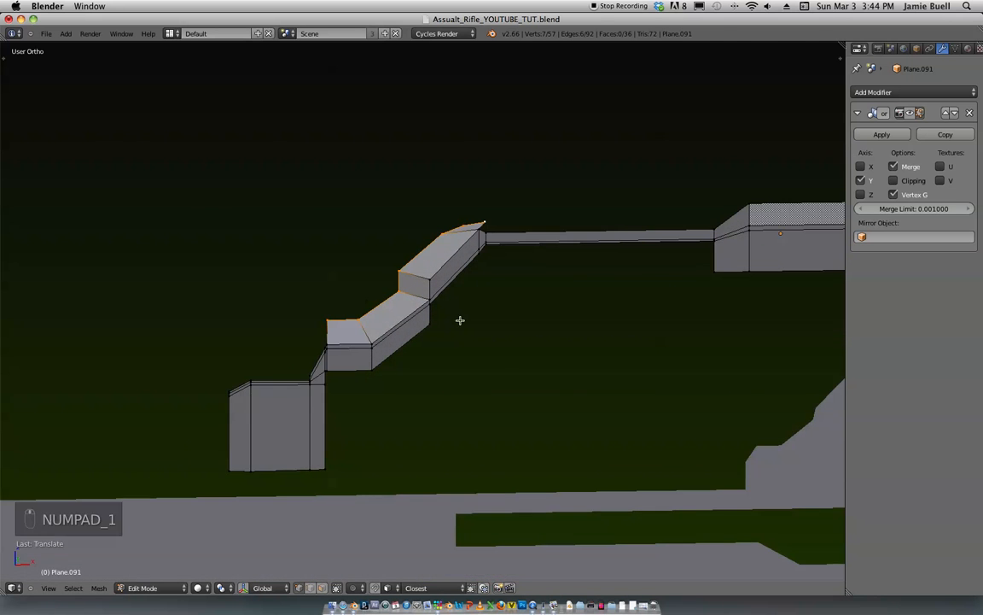
Step: Extrude the short slanted top edge that joins the square end block to the bend into depth
scroll(454, 365, up, 4)
middle_drag(374, 304, 299, 423)
right_click(259, 386)
shift+right_click(258, 377)
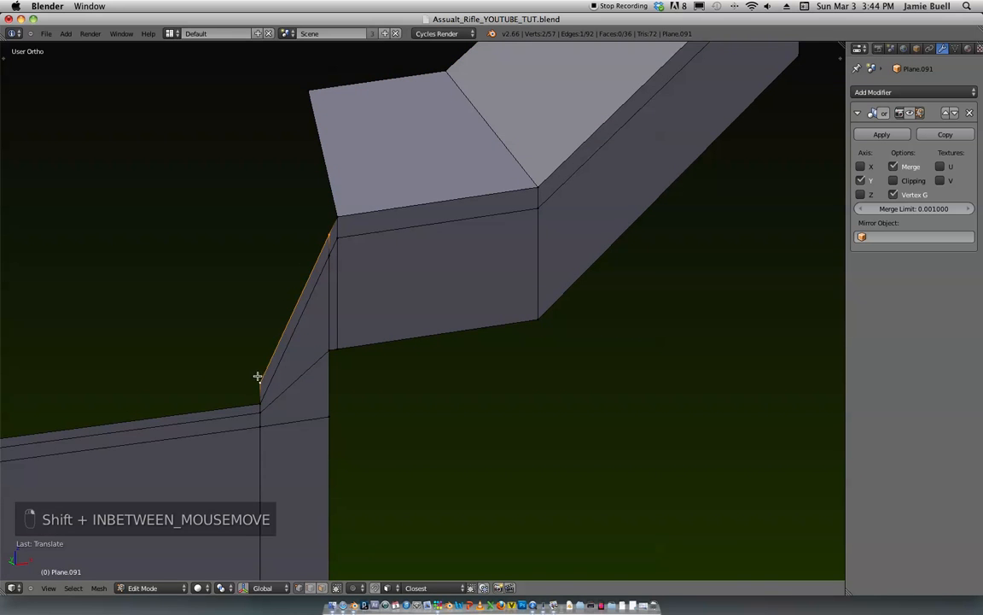
key(KP_1)
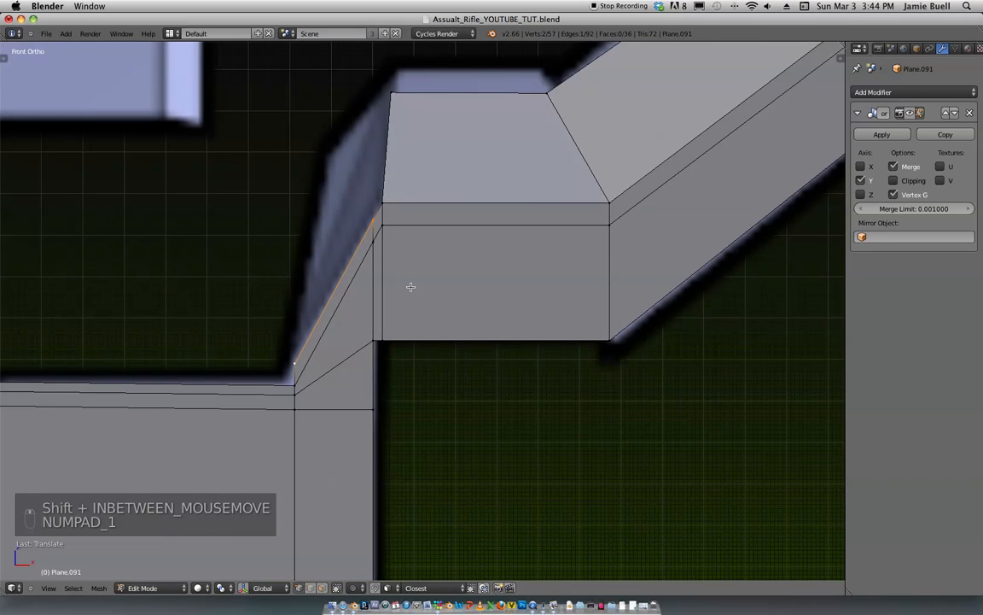
middle_drag(382, 206, 463, 335)
key(e)
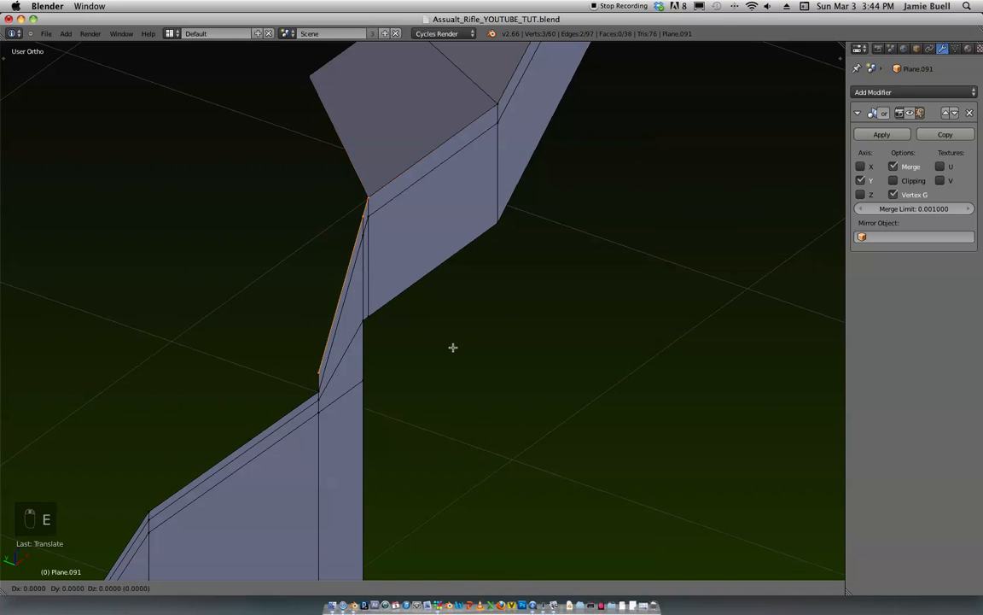
click(369, 314)
Step: Extrude the outer corner vertex of the new slanted face and fill the gap to the bend's upper face
middle_drag(369, 314, 445, 377)
right_click(320, 278)
key(e)
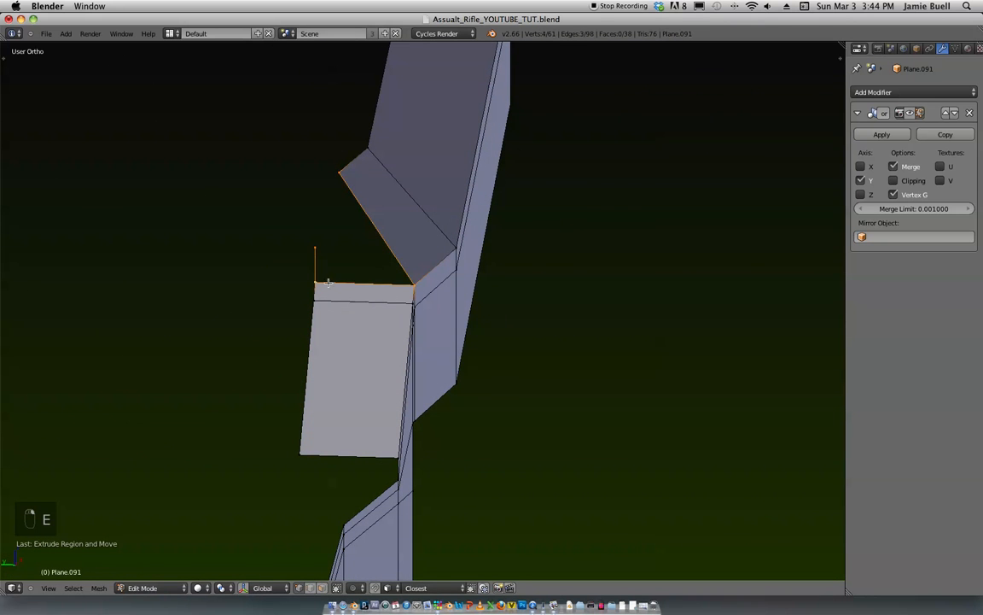
key(f)
Step: Extrude the lower outer corner vertex of the slanted face and fill the narrow face beneath it
middle_drag(397, 325, 340, 277)
right_click(307, 154)
middle_drag(344, 164, 357, 323)
scroll(385, 351, up, 2)
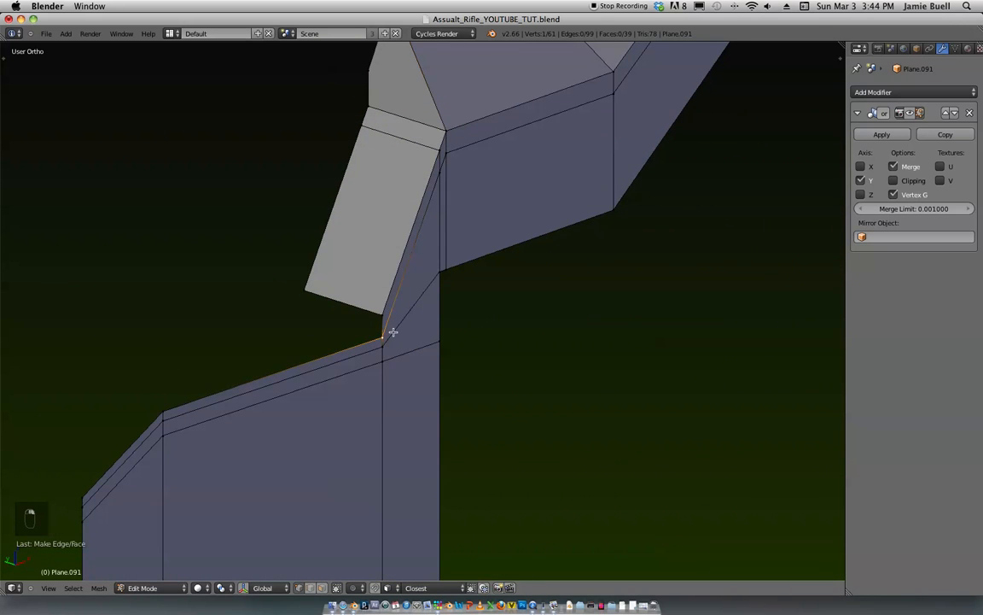
scroll(391, 334, up, 2)
middle_drag(375, 393, 228, 296)
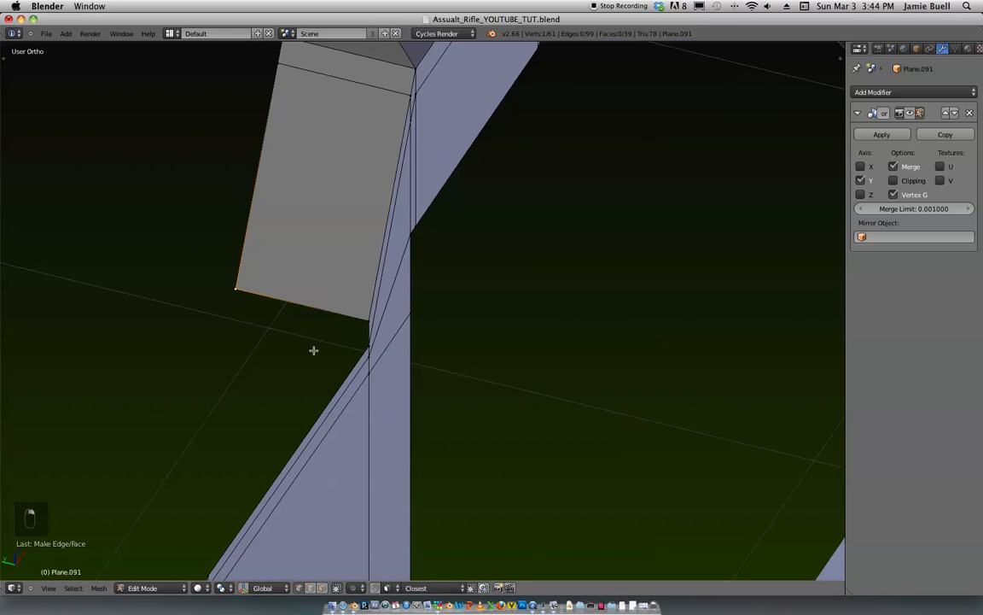
key(e)
click(311, 375)
shift+right_click(372, 353)
shift+right_click(368, 327)
right_click(369, 343)
shift+right_click(369, 322)
shift+right_click(242, 290)
shift+right_click(238, 314)
middle_drag(264, 326, 296, 350)
key(f)
Step: Move the narrow face's outer bottom vertex along Z to level its lower edge
right_click(251, 331)
key(g)
key(z)
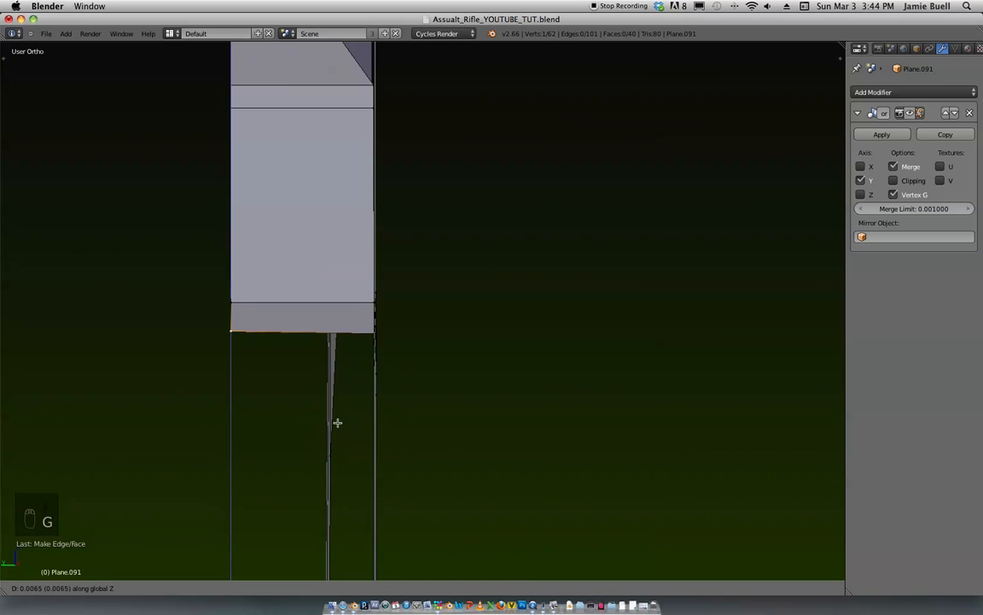
click(342, 441)
Step: Extrude the square end block's sloped top edge into depth and fill the face joining it to the slanted section
middle_drag(339, 444, 293, 449)
middle_drag(366, 424, 310, 354)
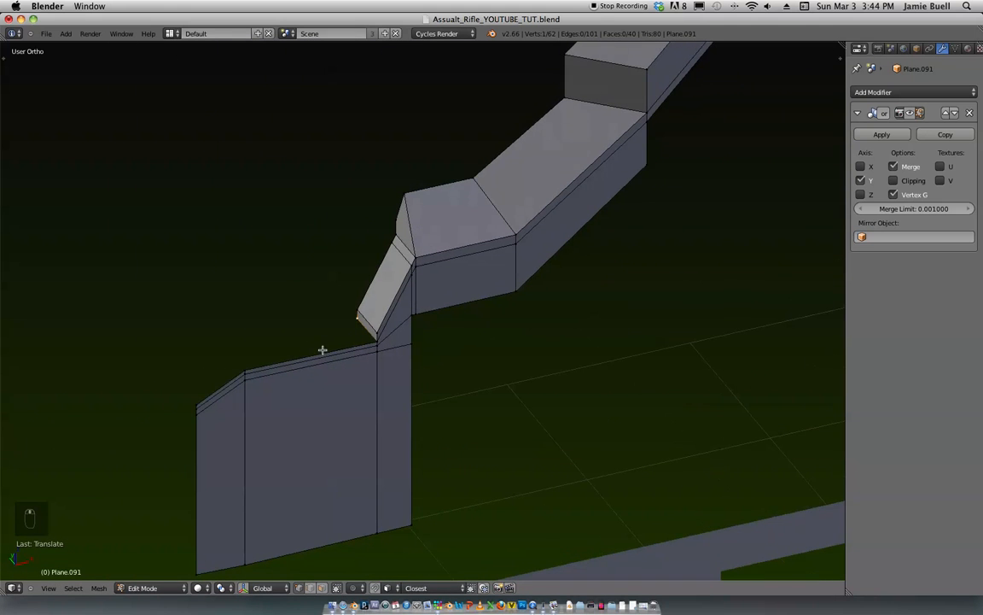
middle_drag(193, 392, 363, 294)
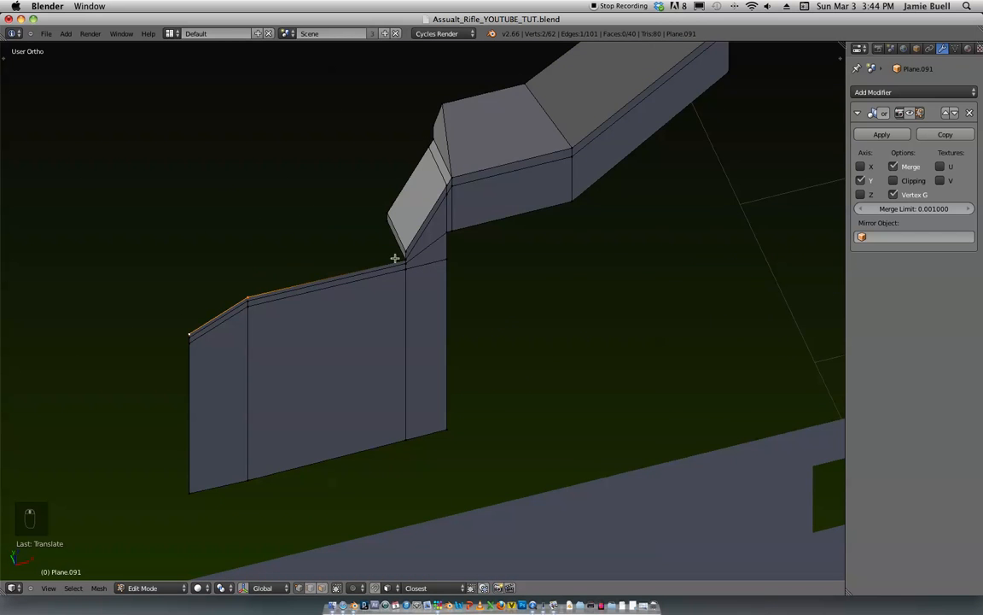
middle_drag(396, 258, 322, 308)
key(e)
click(349, 376)
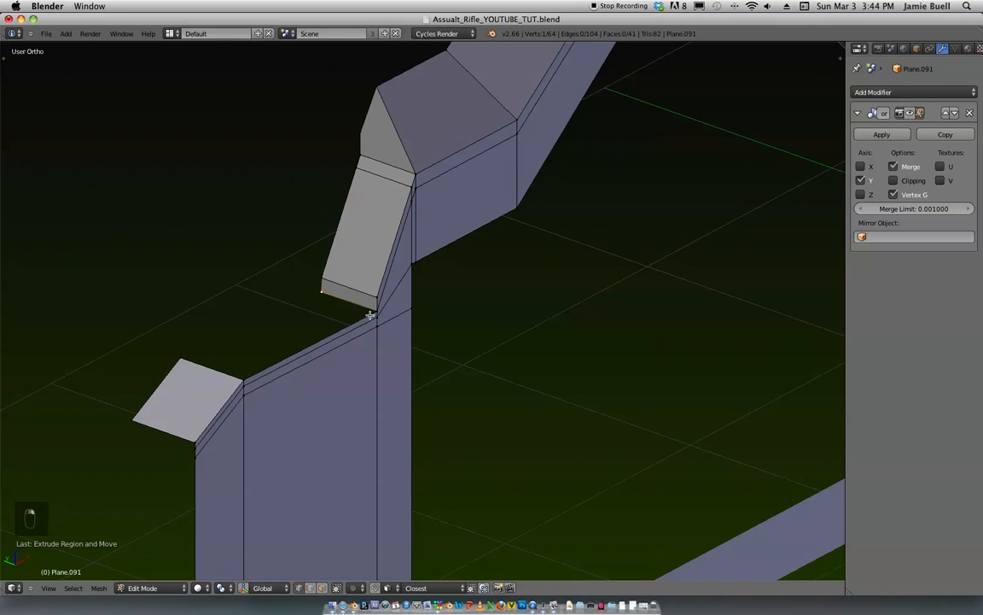
key(f)
middle_drag(255, 369, 433, 373)
key(Tab)
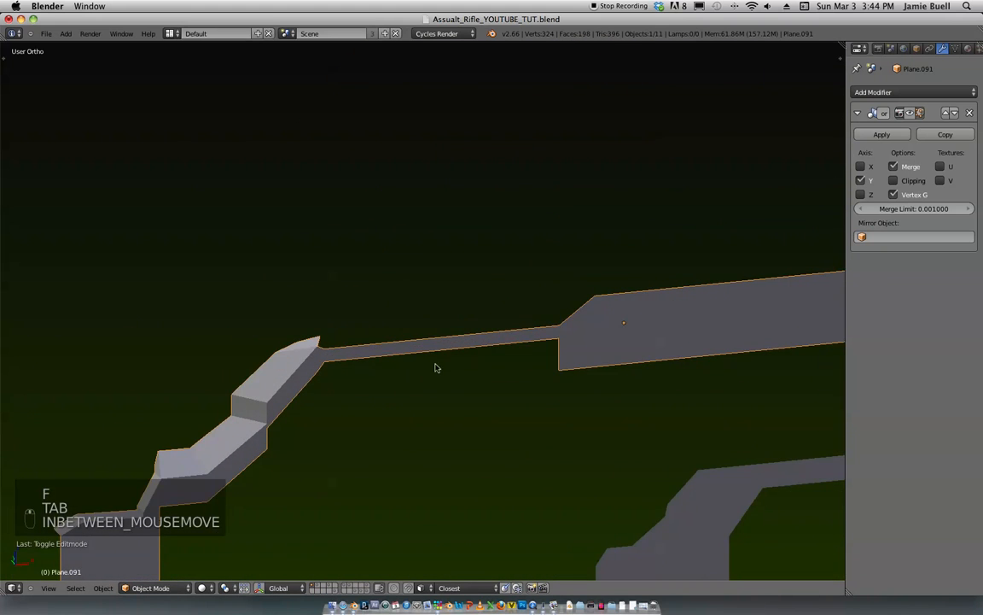
Step: Move the upper bend's tip vertex so that it sits directly above the bend's top corner in front view
key(KP_1)
scroll(428, 320, up, 6)
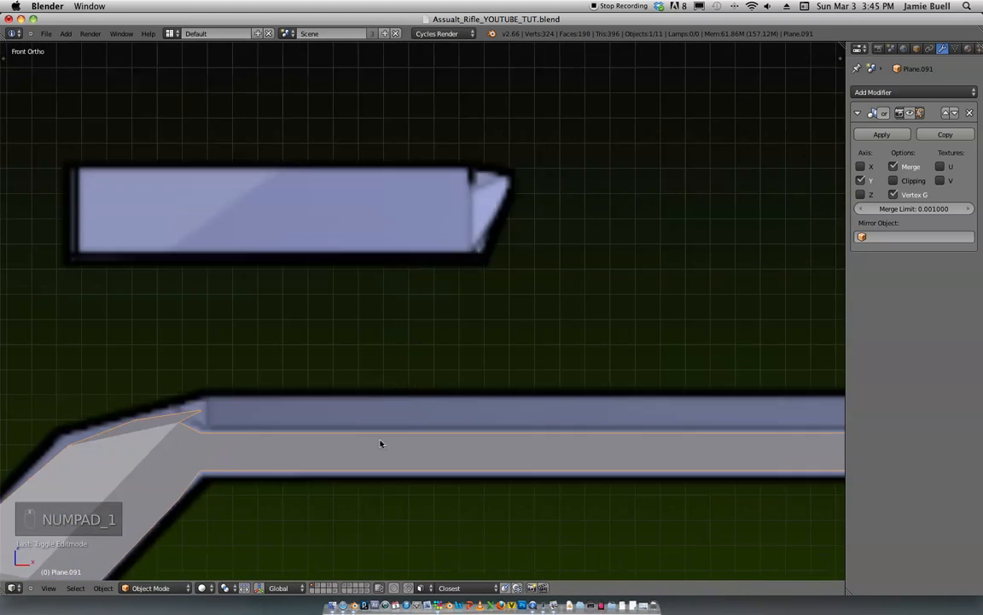
key(Tab)
key(g)
click(314, 378)
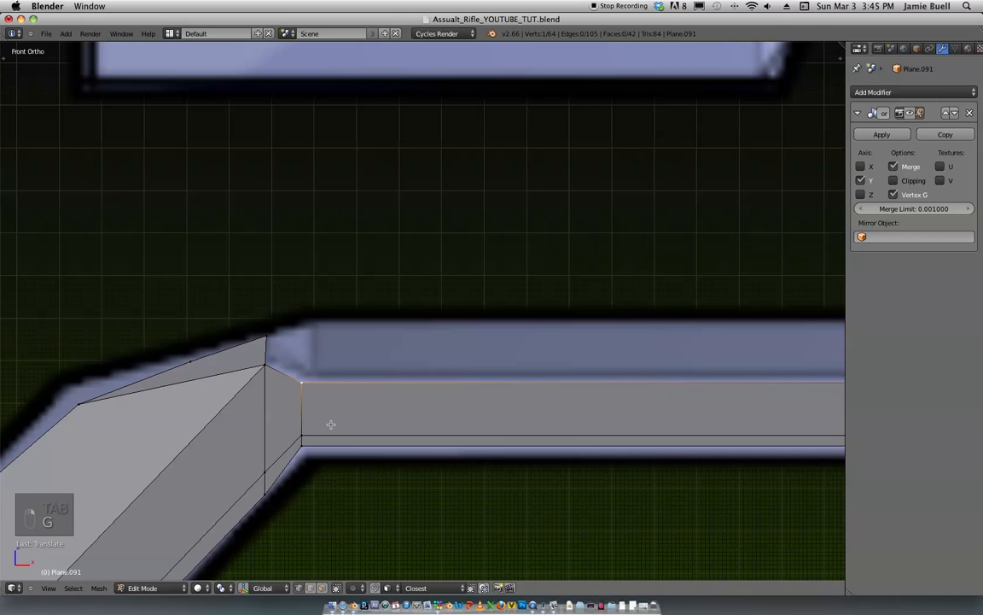
Step: Extrude the thin strip's upper corner vertex to the outline, fill the quad beside the bend, and adjust the vertex's depth along Y
key(e)
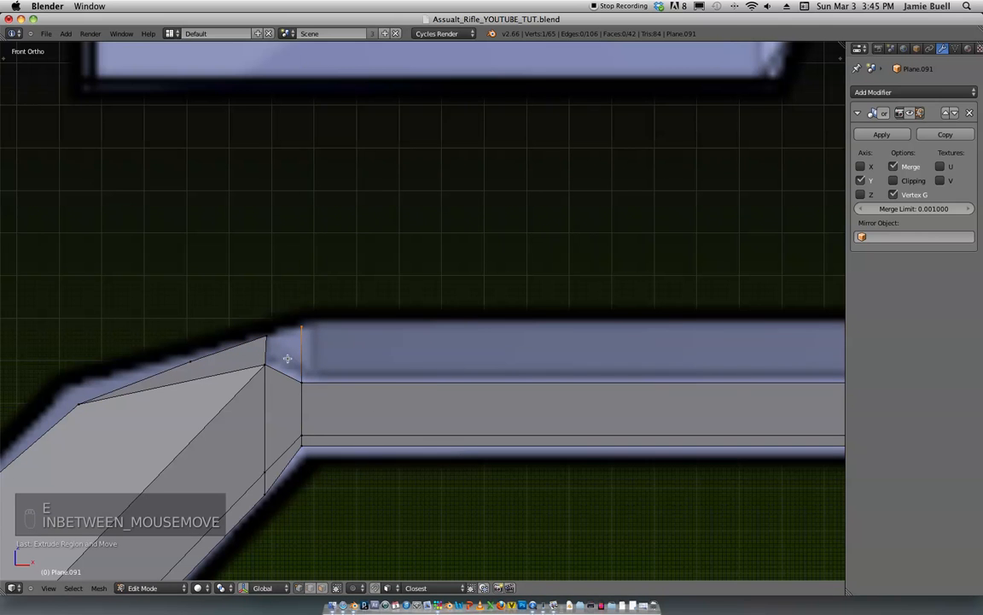
key(f)
middle_drag(327, 347, 329, 384)
key(g)
key(y)
click(349, 338)
middle_drag(349, 339, 307, 371)
key(g)
click(320, 358)
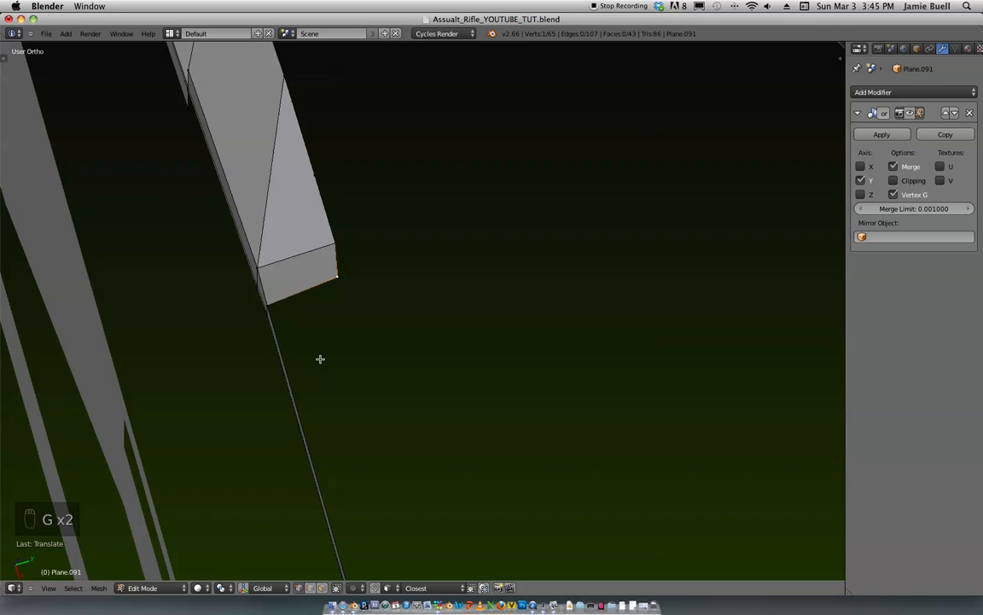
Step: Extrude the long rail's upper edge chain, from the strip junction to the far sloped end, upward along Z
key(KP_1)
key(KP_Decimal)
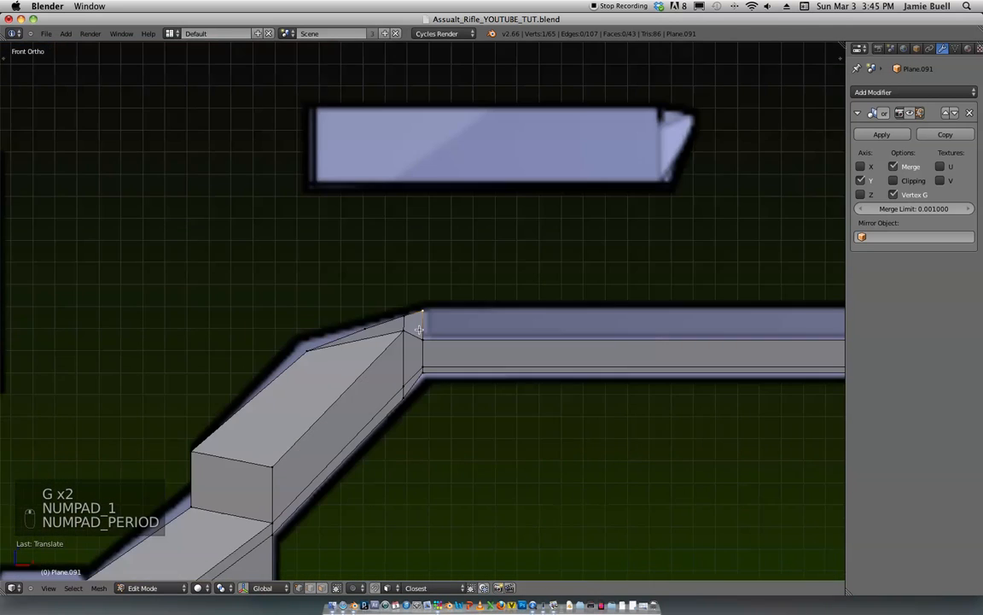
ctrl+middle_drag(491, 306, 564, 251)
shift+middle_drag(563, 252, 366, 270)
ctrl+middle_drag(365, 270, 411, 301)
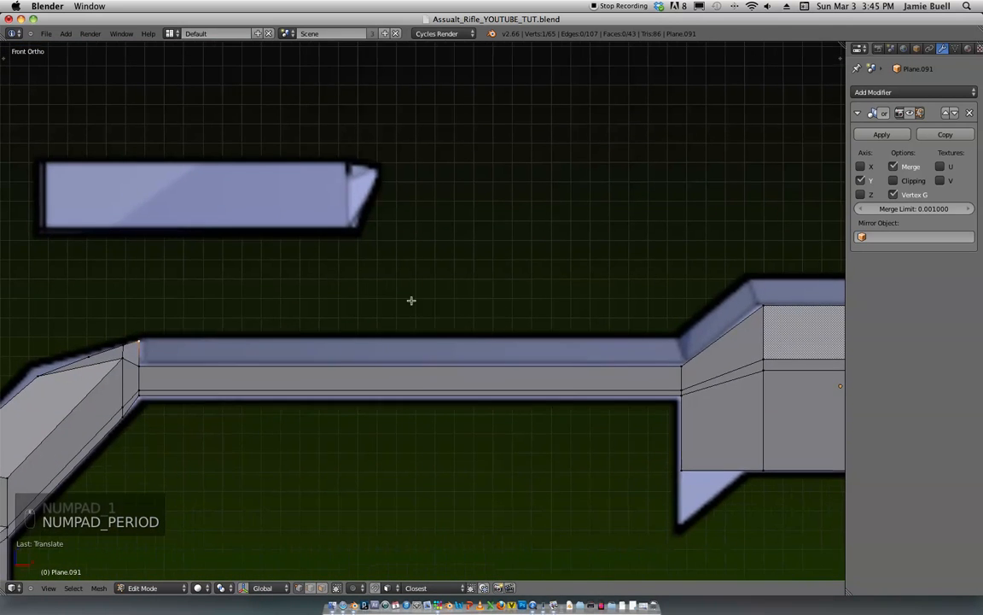
right_click(676, 367)
shift+middle_drag(659, 332, 358, 311)
ctrl+middle_drag(358, 311, 529, 224)
shift+middle_drag(589, 239, 425, 243)
ctrl+middle_drag(426, 242, 536, 237)
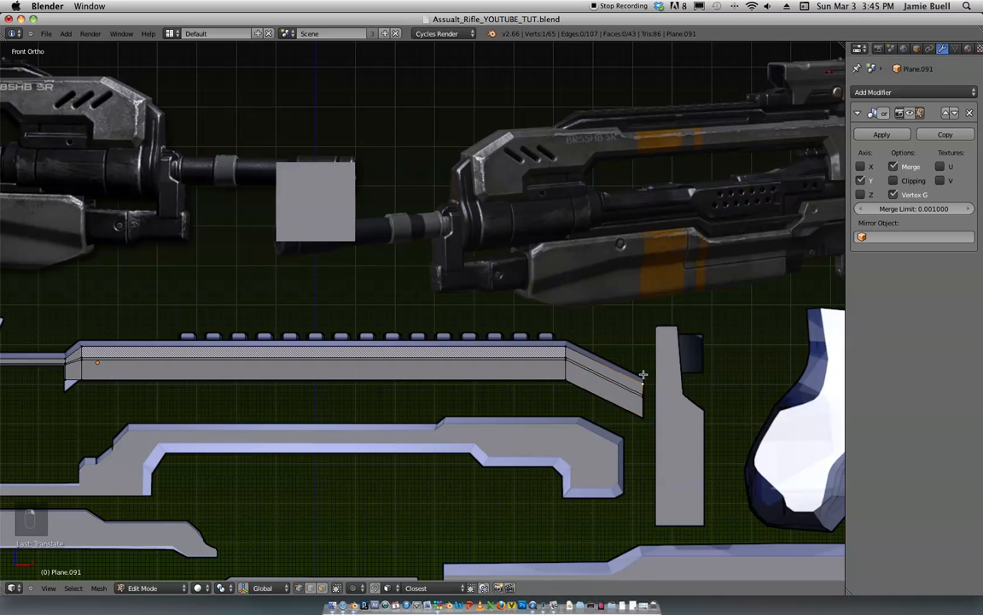
ctrl+middle_drag(454, 322, 577, 315)
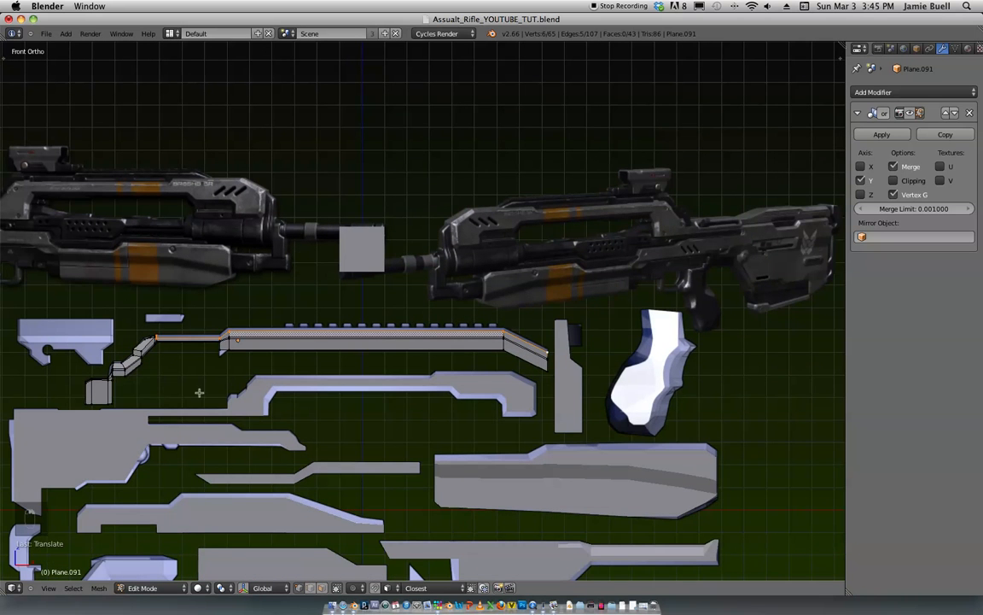
right_click(193, 344)
ctrl+middle_drag(195, 345, 335, 353)
ctrl+middle_drag(335, 354, 333, 442)
shift+middle_drag(202, 445, 529, 403)
ctrl+middle_drag(284, 393, 679, 243)
shift+middle_drag(679, 243, 542, 284)
key(e)
key(z)
click(527, 372)
Step: Move the rail's extruded top edges along Y to slant the new upper faces
shift+middle_drag(513, 342, 474, 327)
key(g)
key(y)
click(393, 417)
Step: Fill the top face of the thin strip between the bend and the long rail
shift+middle_drag(334, 393, 439, 366)
scroll(439, 366, up, 4)
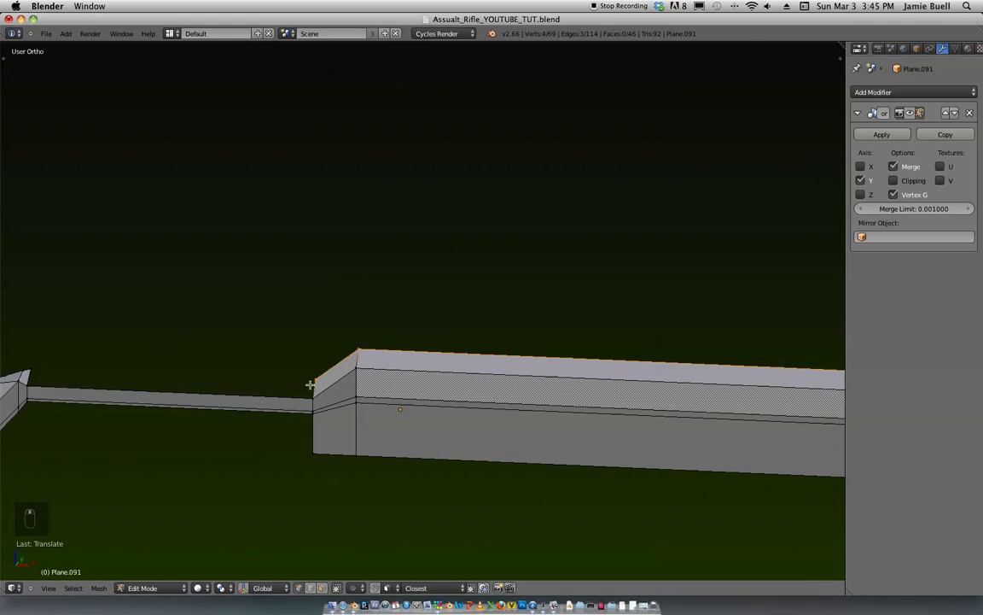
shift+middle_drag(94, 397, 585, 245)
key(f)
Step: Turn on the mirror modifier's viewport display and select the whole mesh in edit mode
key(Tab)
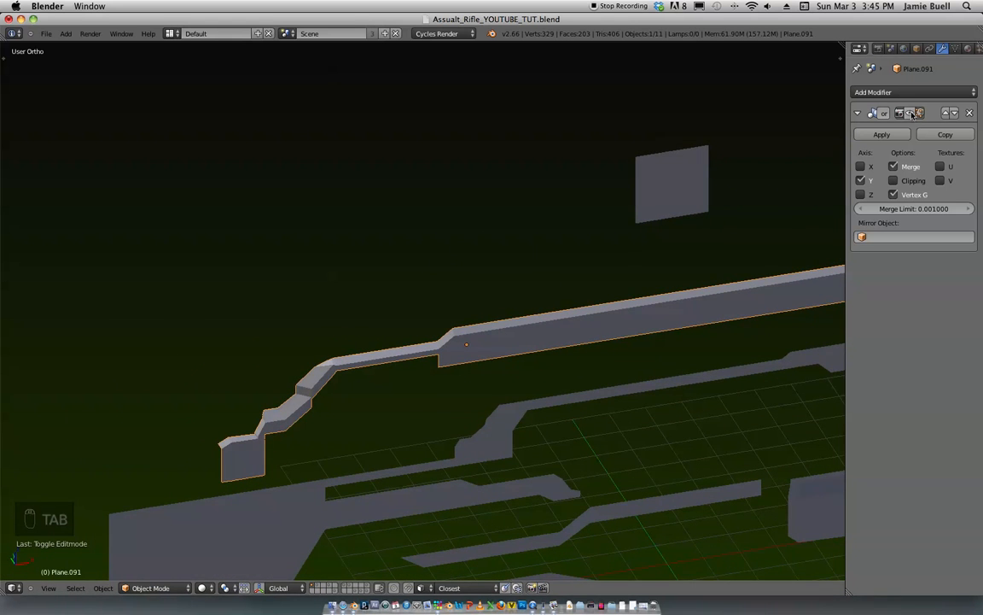
middle_drag(757, 212, 626, 314)
key(Tab)
key(a)
key(a)
key(a)
key(a)
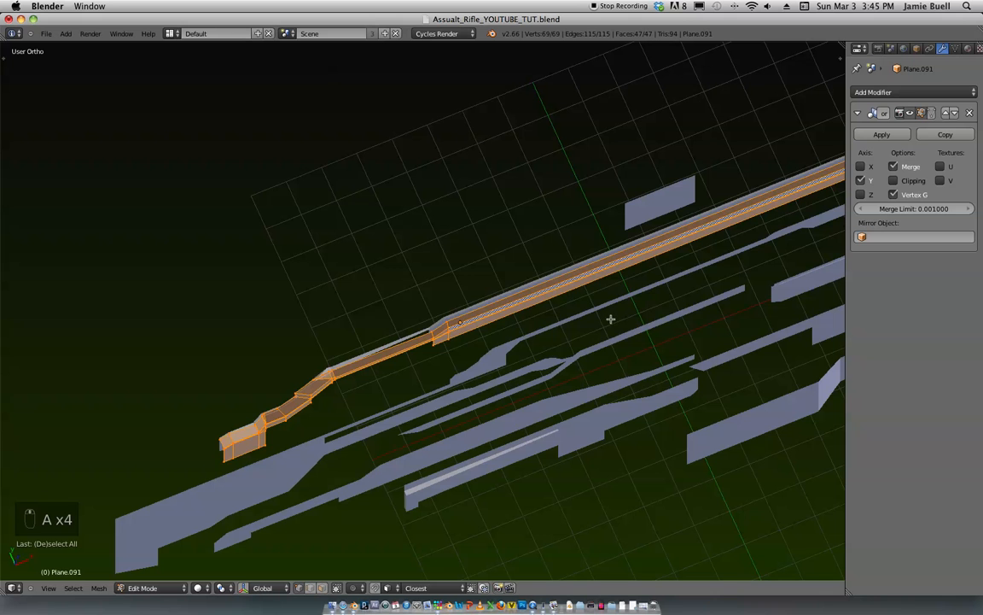
Step: Move the whole rail mesh along Y away from its mirrored half by about 0.3 units
key(g)
key(y)
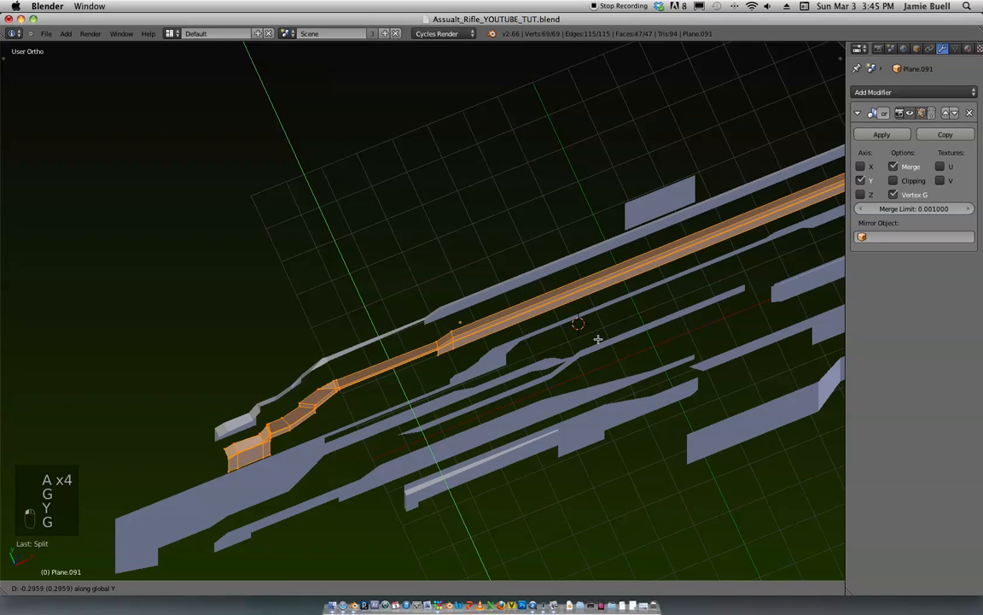
click(593, 335)
middle_drag(594, 336, 546, 290)
middle_drag(546, 290, 502, 271)
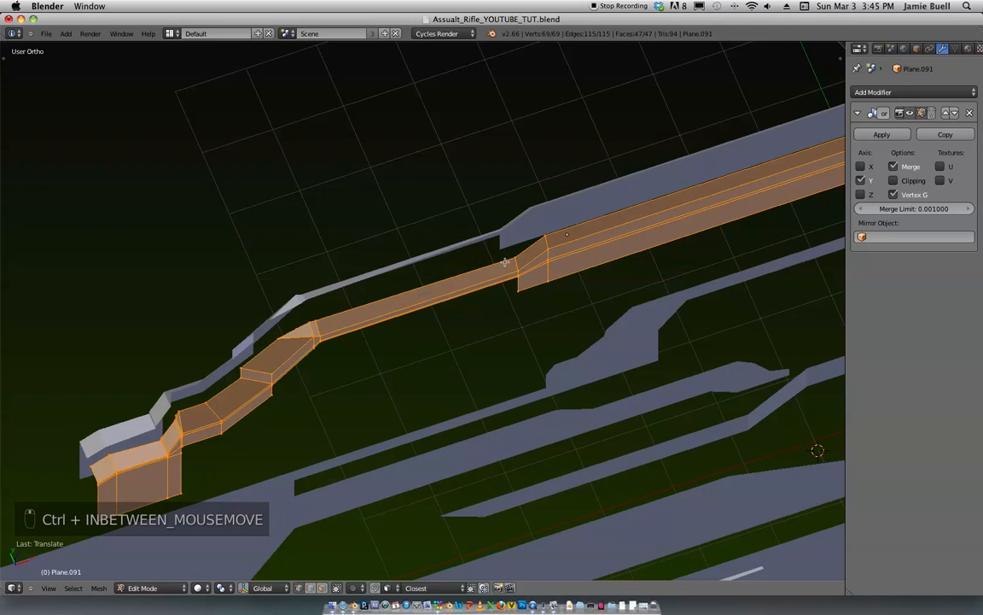
Step: Turn on the mirror's clipping and select the rail's inner top boundary edges down through the stepped section in edge select mode
key(ctrl+Tab)
click(502, 265)
ctrl+middle_drag(373, 308, 123, 399)
shift+middle_drag(123, 399, 437, 246)
shift+right_click(318, 329)
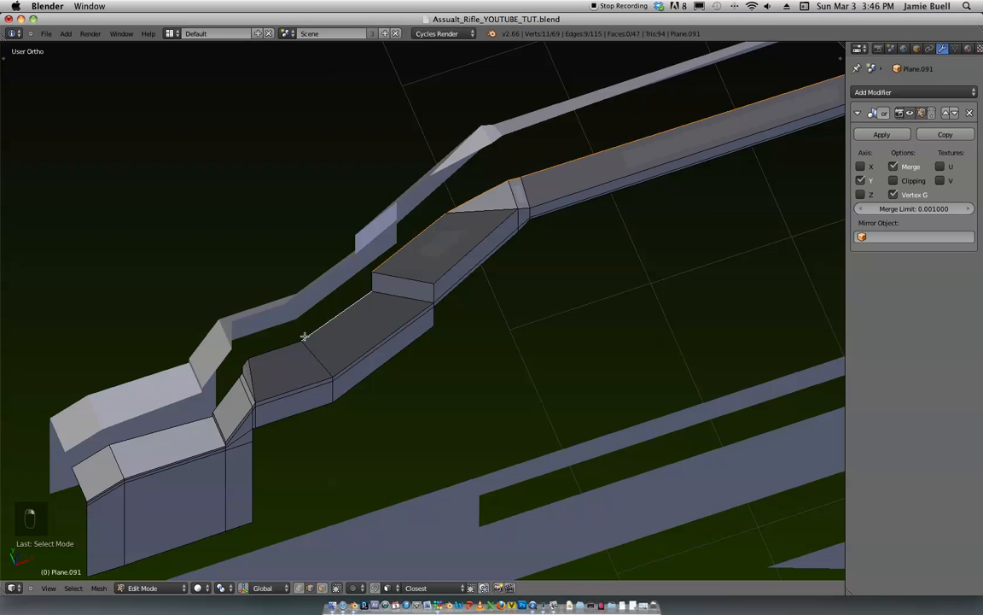
middle_drag(282, 355, 311, 345)
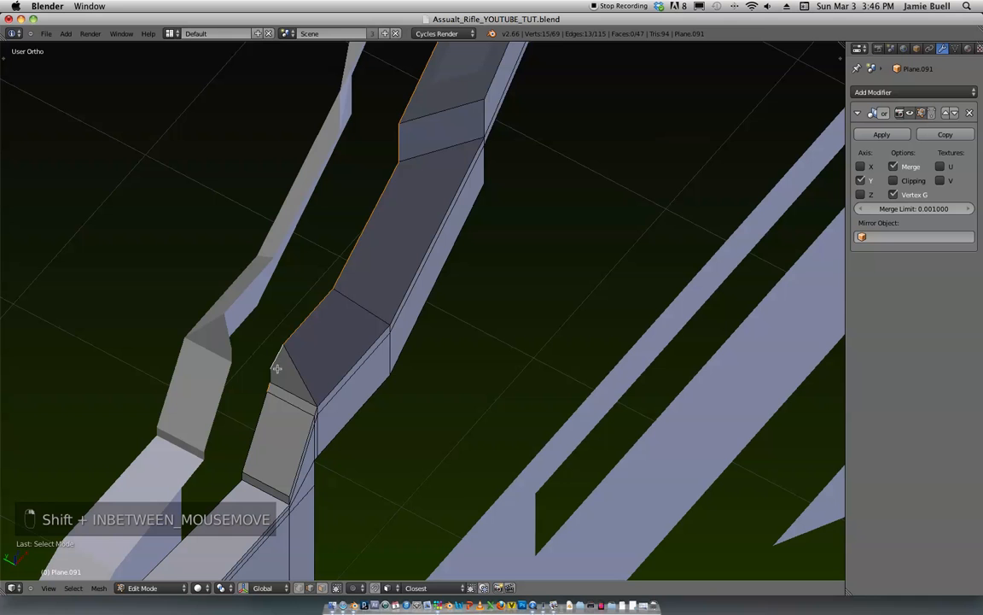
ctrl+middle_drag(512, 300, 309, 482)
shift+middle_drag(309, 481, 370, 342)
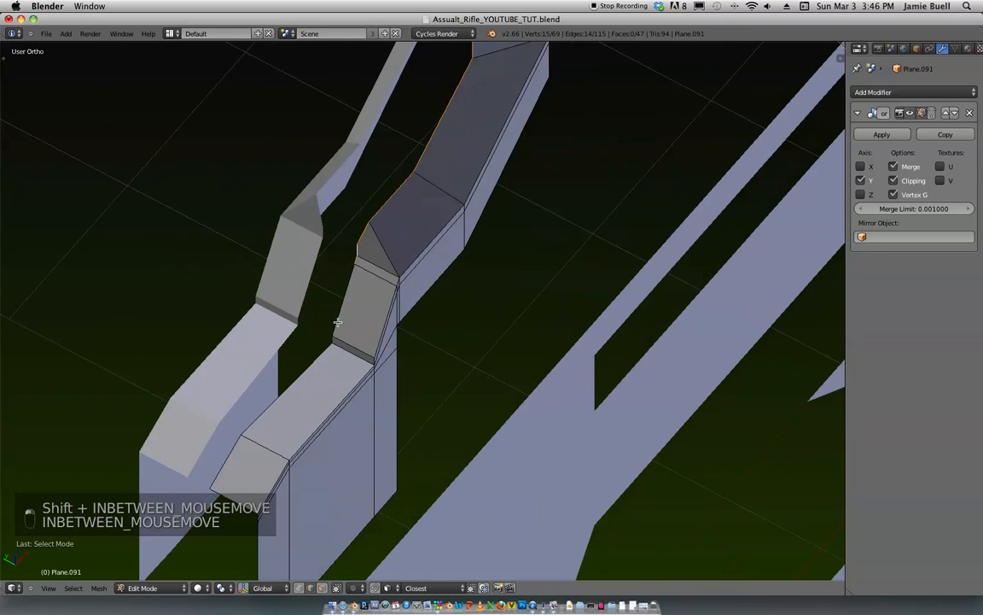
Step: Add the top, outer end, bottom and inner side boundary edges of the rear end block to the selection
shift+middle_drag(249, 465, 389, 266)
ctrl+middle_drag(388, 265, 485, 266)
shift+right_click(388, 378)
ctrl+middle_drag(390, 377, 539, 113)
ctrl+middle_drag(519, 335, 642, 160)
shift+middle_drag(642, 160, 461, 244)
middle_drag(461, 243, 637, 425)
ctrl+middle_drag(636, 424, 462, 398)
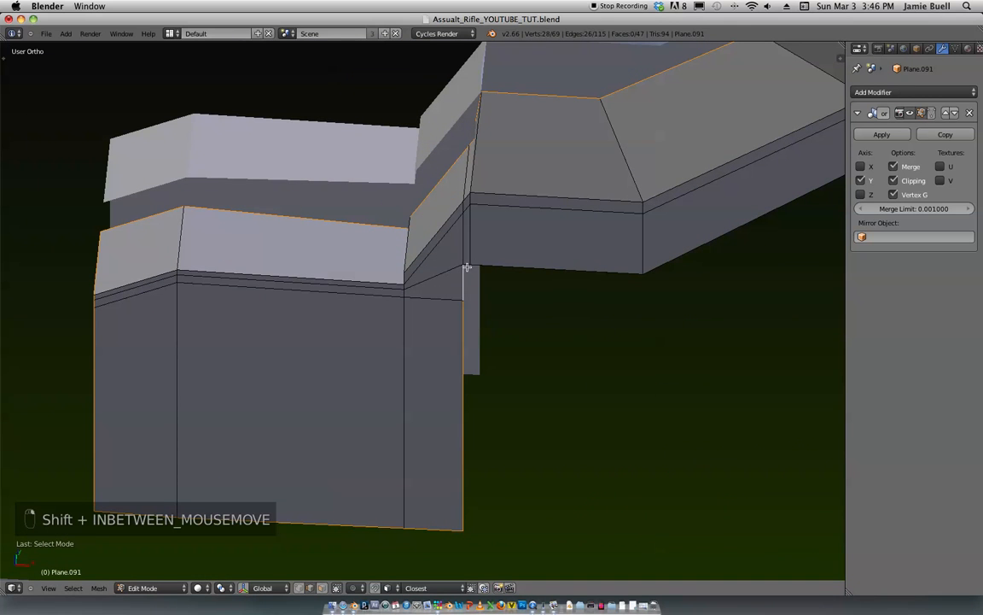
Step: Add the underside boundary edges of the stepped section, up to the start of the thin strip, to the selection
shift+middle_drag(552, 245, 325, 285)
ctrl+middle_drag(326, 286, 738, 323)
ctrl+middle_drag(738, 324, 801, 212)
shift+middle_drag(802, 212, 459, 310)
shift+right_click(548, 311)
ctrl+middle_drag(549, 310, 721, 161)
shift+middle_drag(721, 161, 515, 318)
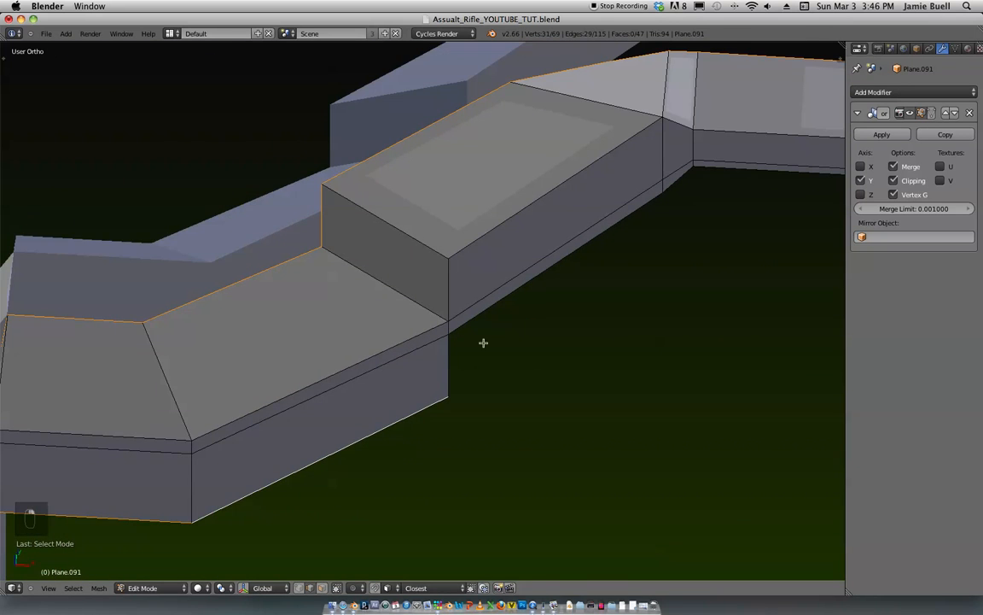
ctrl+middle_drag(459, 365, 446, 387)
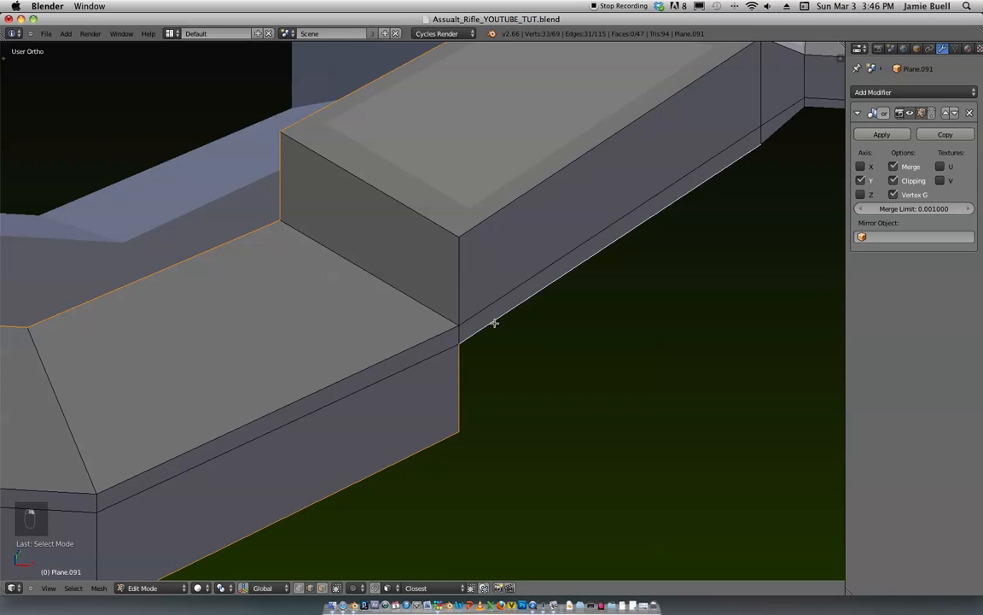
ctrl+middle_drag(520, 302, 655, 182)
ctrl+middle_drag(572, 226, 577, 247)
shift+middle_drag(599, 155, 456, 280)
ctrl+middle_drag(545, 262, 495, 375)
Step: Add the lower boundary edges of the thin strip and the long rail, out to the far sloped end, to the selection
shift+middle_drag(778, 297, 551, 248)
shift+middle_drag(803, 246, 439, 257)
shift+middle_drag(746, 367, 494, 470)
shift+middle_drag(553, 429, 683, 257)
shift+middle_drag(745, 348, 477, 347)
ctrl+middle_drag(517, 391, 546, 314)
shift+middle_drag(806, 274, 461, 282)
mouse_move(725, 335)
shift+middle_down()
mouse_move(344, 334)
mouse_move(175, 363)
shift+middle_up()
ctrl+middle_drag(713, 347, 726, 222)
shift+middle_drag(450, 270, 242, 257)
shift+middle_drag(567, 277, 266, 353)
shift+middle_drag(625, 408, 600, 236)
ctrl+middle_drag(600, 236, 246, 267)
shift+right_click(641, 294)
ctrl+middle_drag(555, 287, 558, 337)
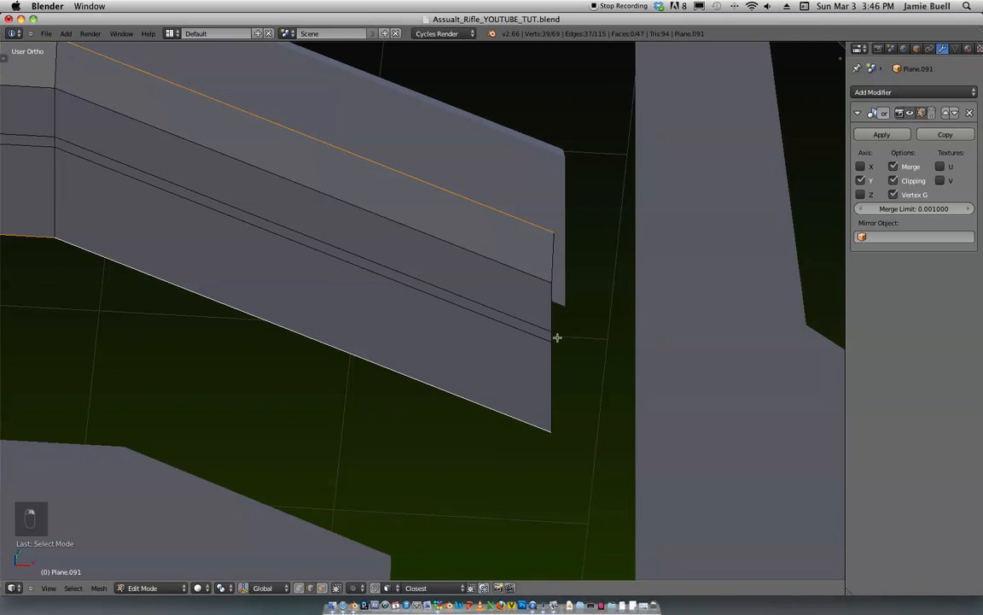
Step: Add the upright edges closing the rail's far sloped end to the selection, checking them in wireframe
shift+right_click(550, 257)
ctrl+middle_drag(559, 271, 598, 140)
key(z)
shift+middle_drag(529, 308, 580, 333)
ctrl+middle_drag(580, 333, 583, 175)
shift+middle_drag(580, 259, 591, 319)
shift+middle_drag(518, 289, 730, 270)
ctrl+middle_drag(625, 280, 626, 311)
mouse_move(596, 272)
shift+middle_down()
mouse_move(655, 311)
mouse_move(570, 316)
mouse_move(608, 303)
shift+middle_up()
key(z)
Step: Extrude the selected boundary edges to the mirror plane to close the rail, and save the file
mouse_move(641, 264)
middle_down()
mouse_move(626, 264)
mouse_move(603, 335)
mouse_move(607, 290)
mouse_move(646, 252)
mouse_move(527, 248)
mouse_move(511, 197)
mouse_move(529, 227)
mouse_move(619, 242)
mouse_move(590, 262)
middle_up()
key(e)
click(589, 335)
key(Tab)
key(super+s)
click(591, 260)
scroll(610, 243, down, 3)
key(KP_1)
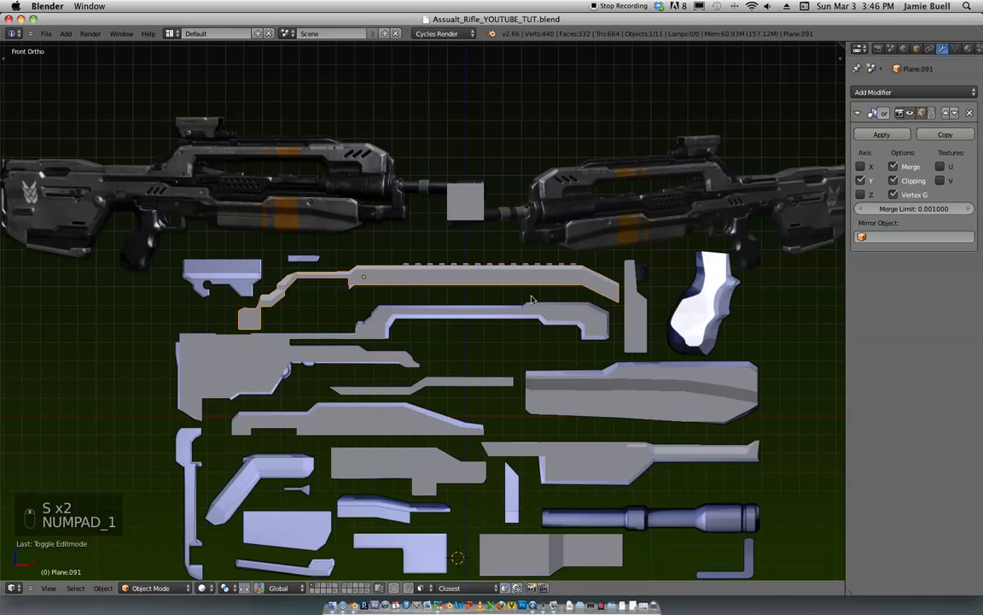
Step: Snap the 3D cursor to the top corner vertex where the long straight rail section begins
shift+middle_drag(511, 257, 444, 268)
ctrl+middle_drag(444, 268, 456, 354)
ctrl+middle_drag(456, 316, 454, 360)
middle_drag(454, 307, 445, 409)
key(Tab)
shift+middle_drag(418, 266, 510, 313)
ctrl+middle_drag(509, 313, 498, 354)
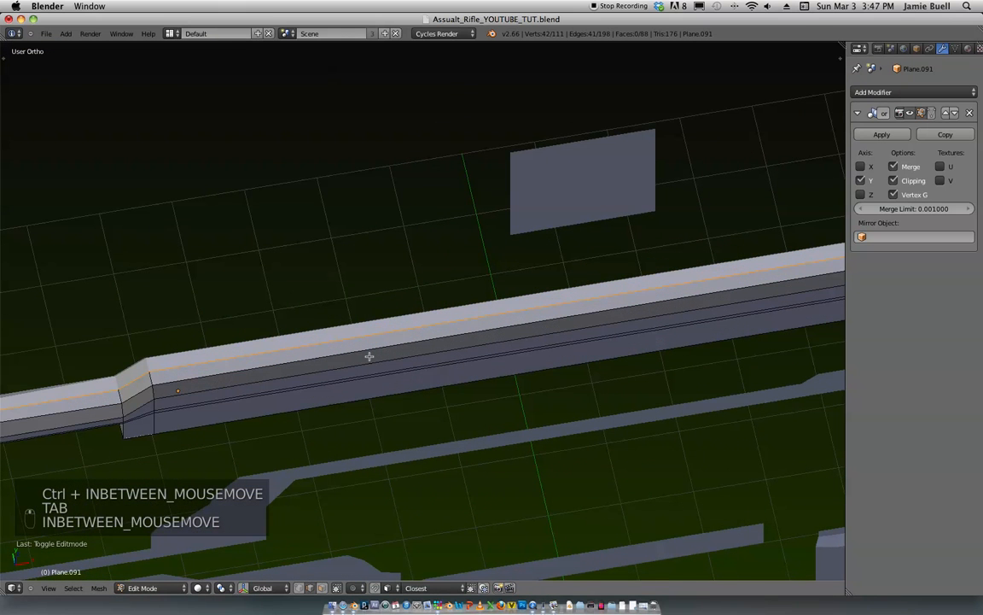
key(ctrl+Tab)
click(238, 378)
right_click(142, 363)
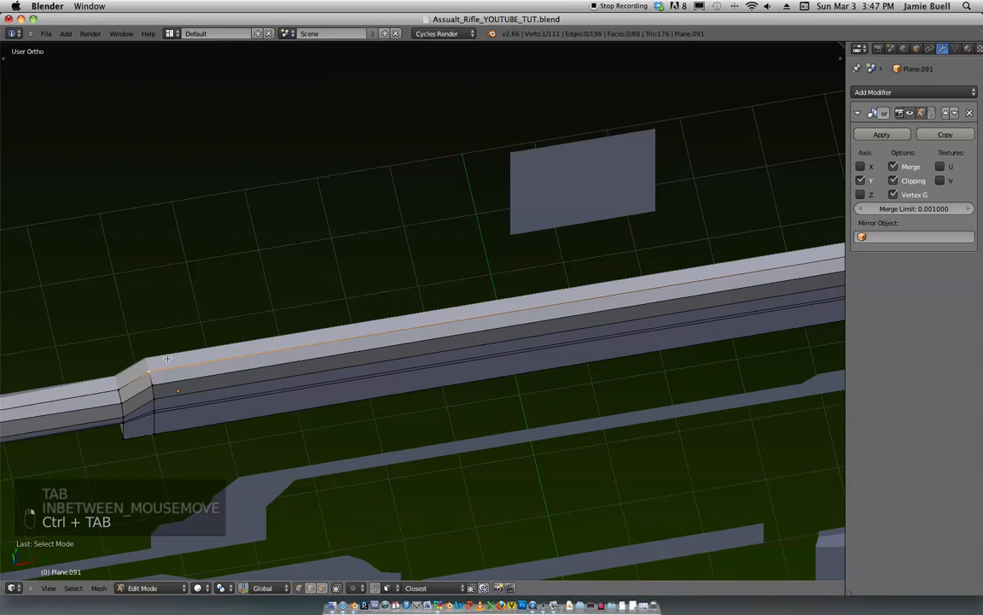
shift+middle_drag(150, 361, 259, 333)
key(shift+s)
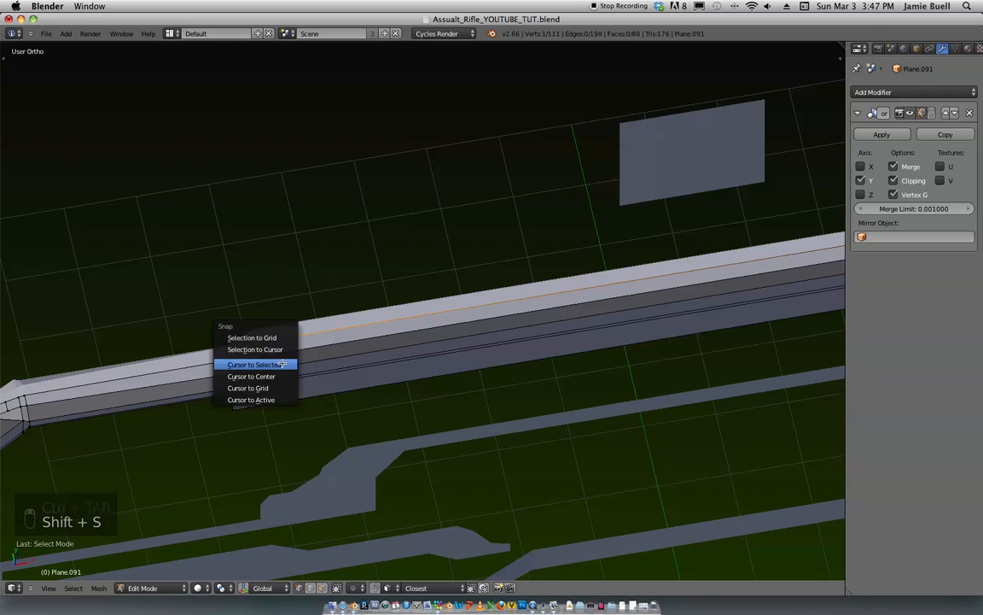
click(286, 365)
Step: Add a cube at the 3D cursor, scale it down to a small block and stretch it along X
key(Tab)
key(shift+a)
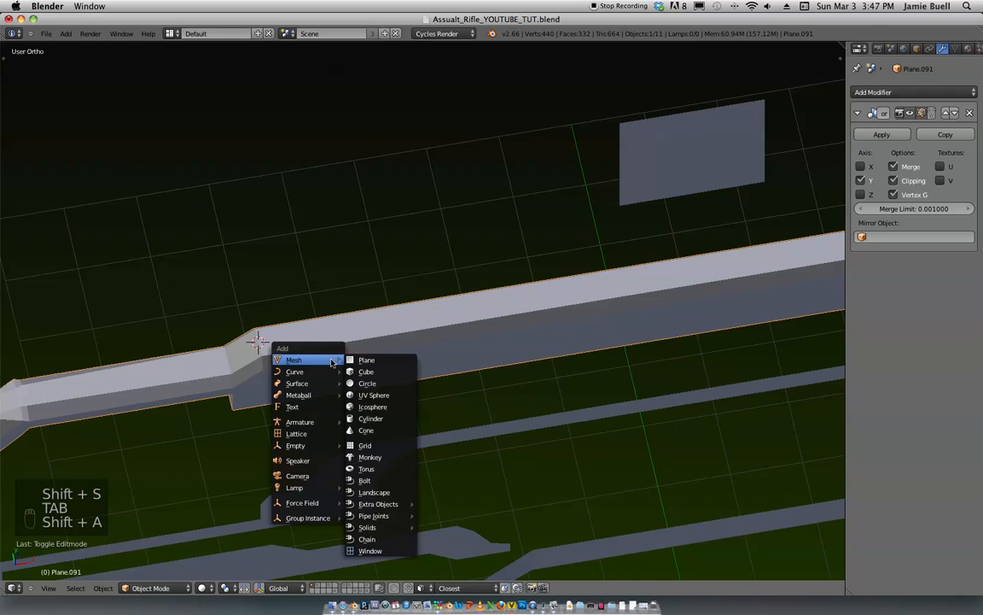
click(401, 371)
key(s)
click(291, 355)
middle_drag(314, 360, 330, 415)
scroll(329, 415, up, 2)
key(s)
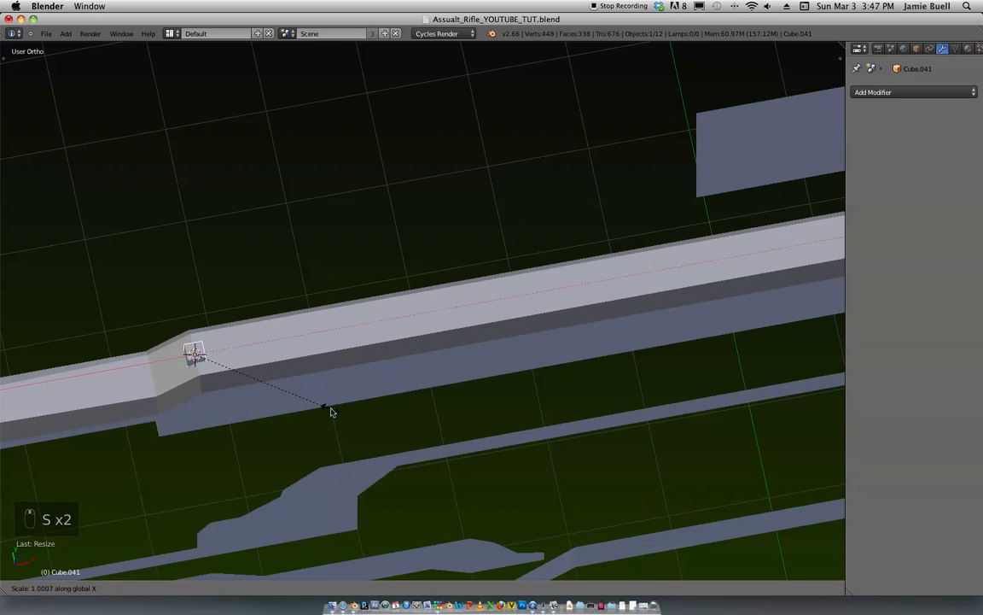
click(435, 348)
shift+middle_drag(475, 327, 584, 340)
Step: Give the small block a Bevel modifier with width 0.22 and move it onto the start of the rail's top
click(886, 92)
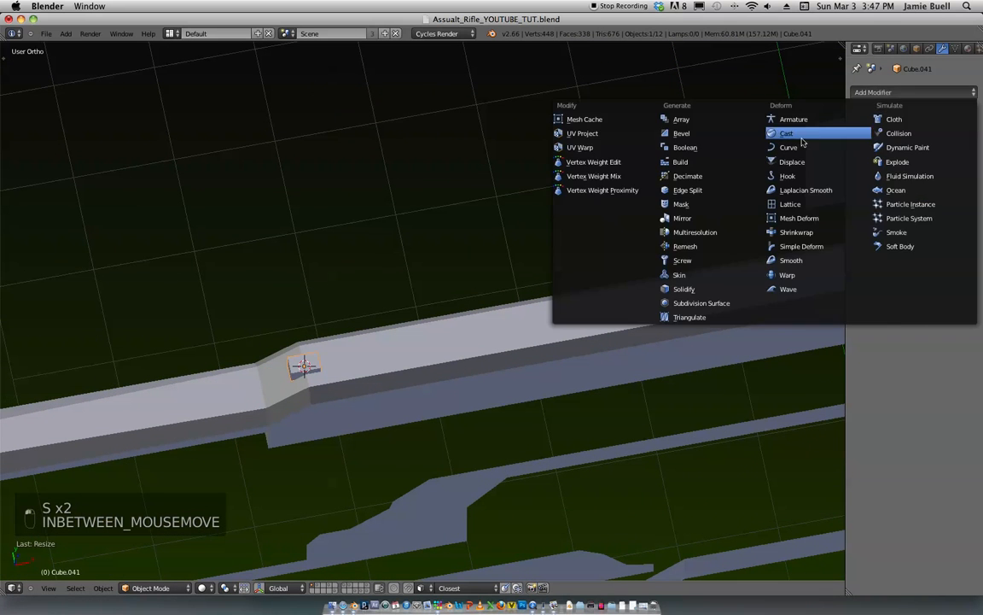
click(723, 132)
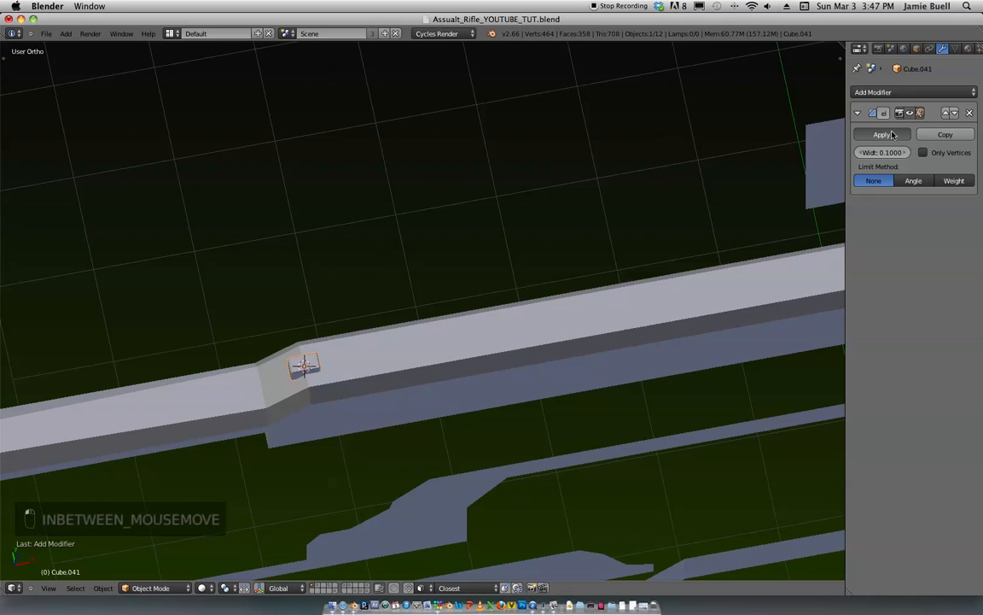
click(882, 136)
key(super+z)
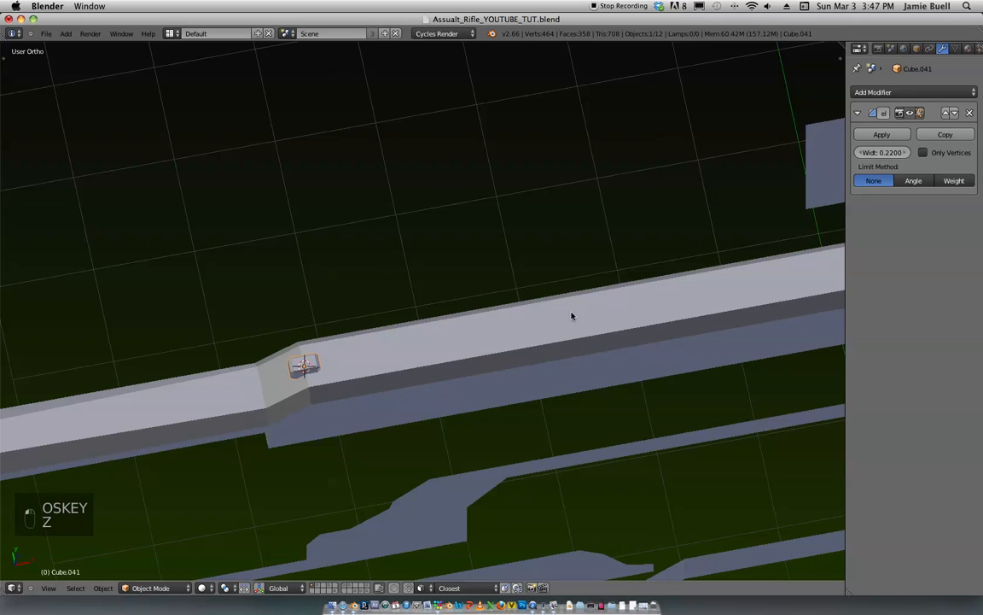
key(g)
click(315, 401)
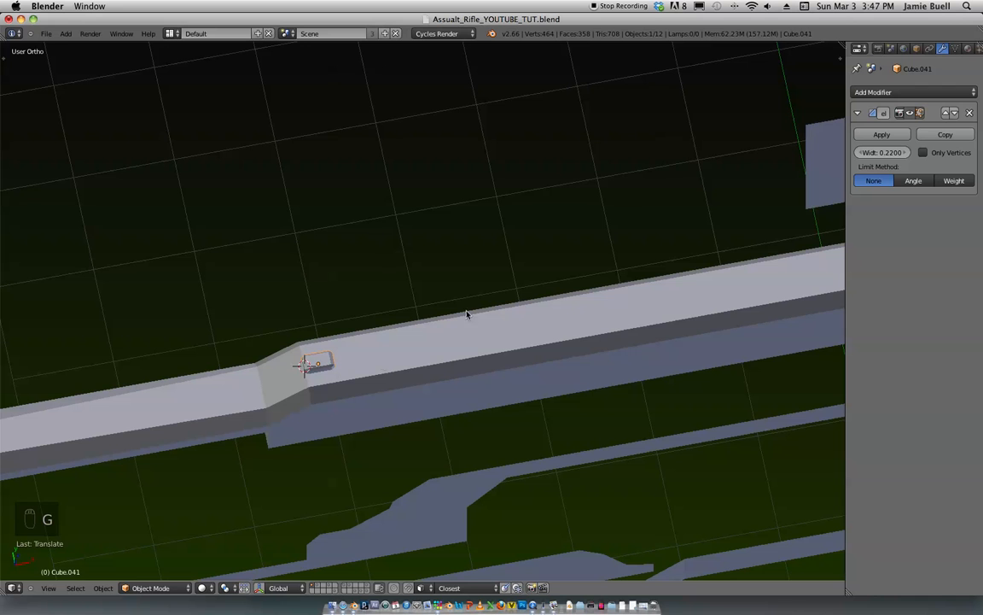
Step: Add an Array modifier to the block with a count of 12 and a relative X offset of 1.161
click(880, 91)
click(703, 120)
middle_drag(823, 220, 646, 174)
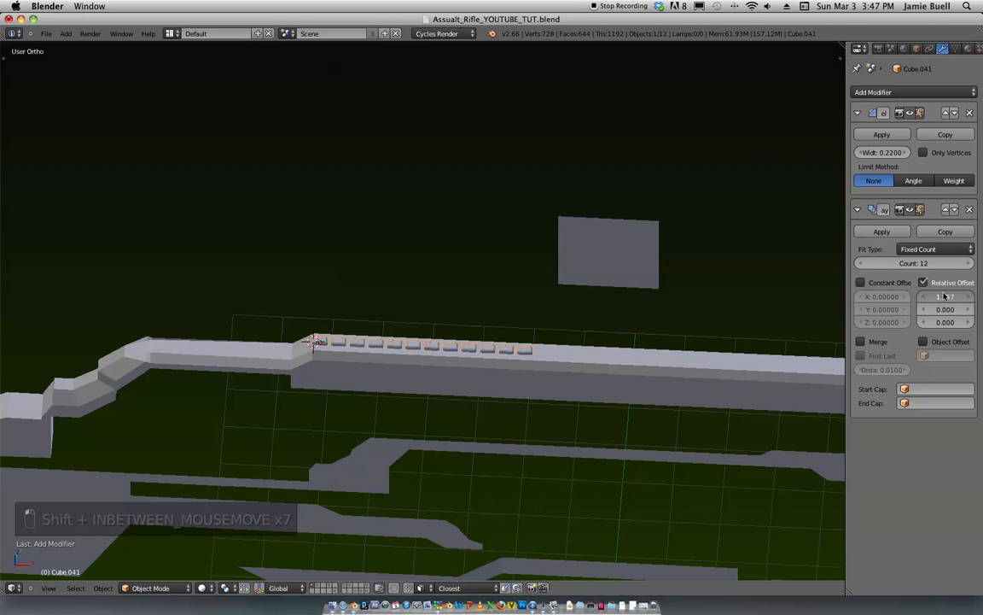
drag(946, 297, 940, 297)
key(KP_1)
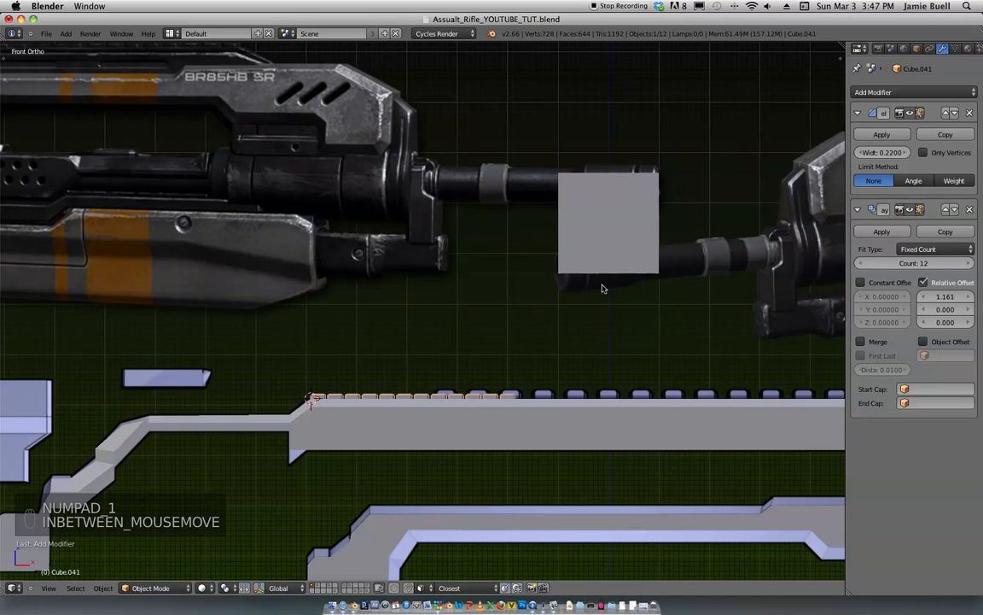
Step: Move the block row along X toward the first reference bump and set its relative X offset to 2.508
key(g)
key(x)
click(657, 390)
shift+middle_drag(640, 373, 437, 362)
ctrl+middle_drag(437, 362, 485, 335)
shift+drag(930, 292, 958, 296)
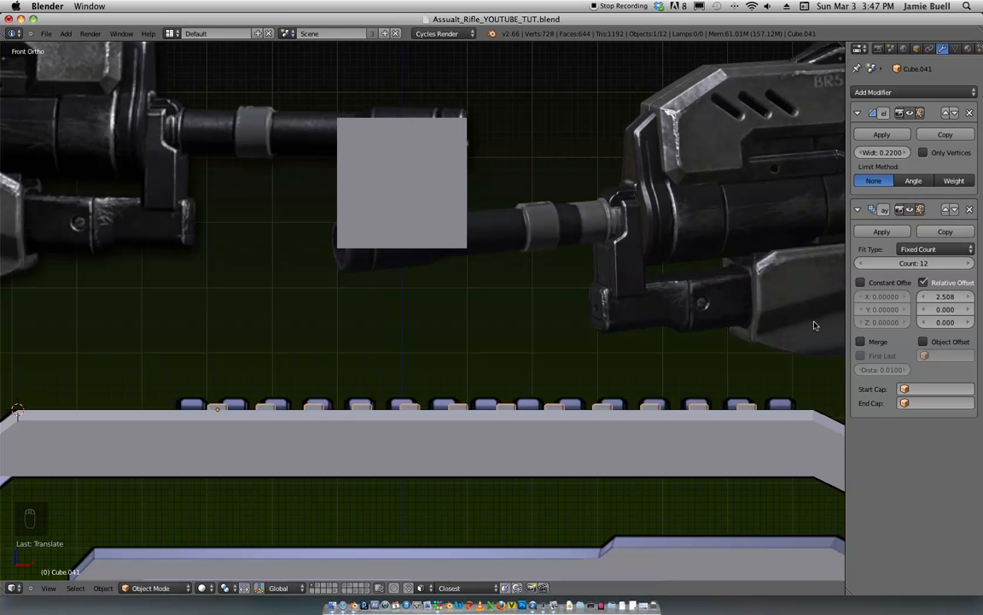
Step: Enlarge the block row, align its first block with the first reference bump and set the relative X offset to 1.420
key(s)
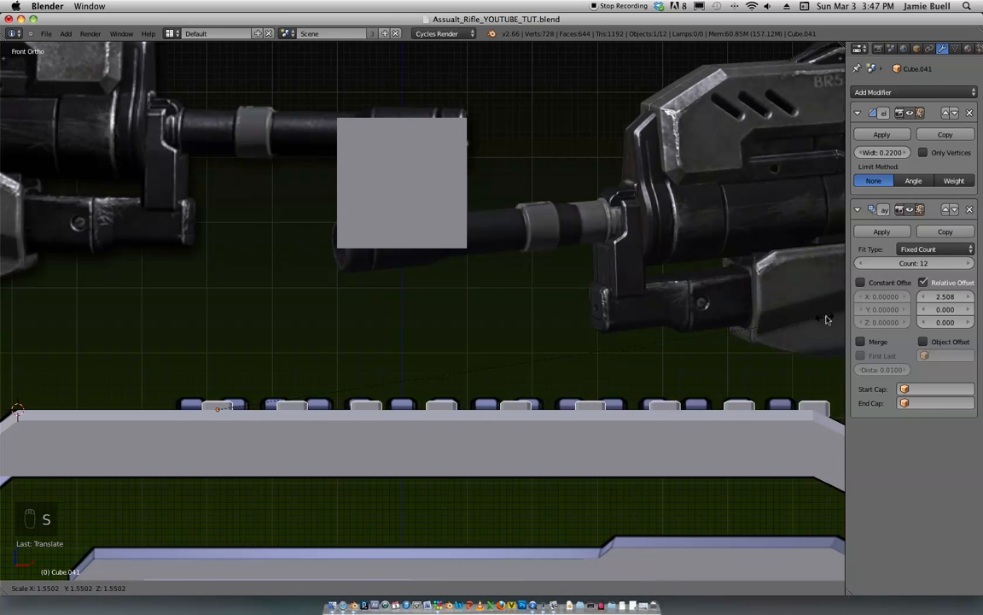
click(644, 379)
key(g)
click(698, 396)
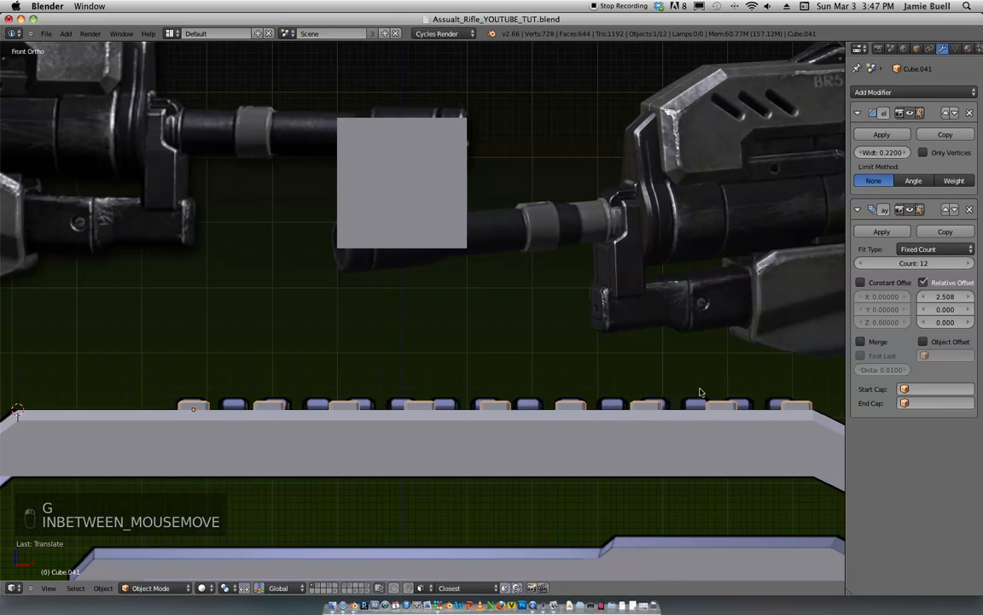
drag(957, 296, 945, 300)
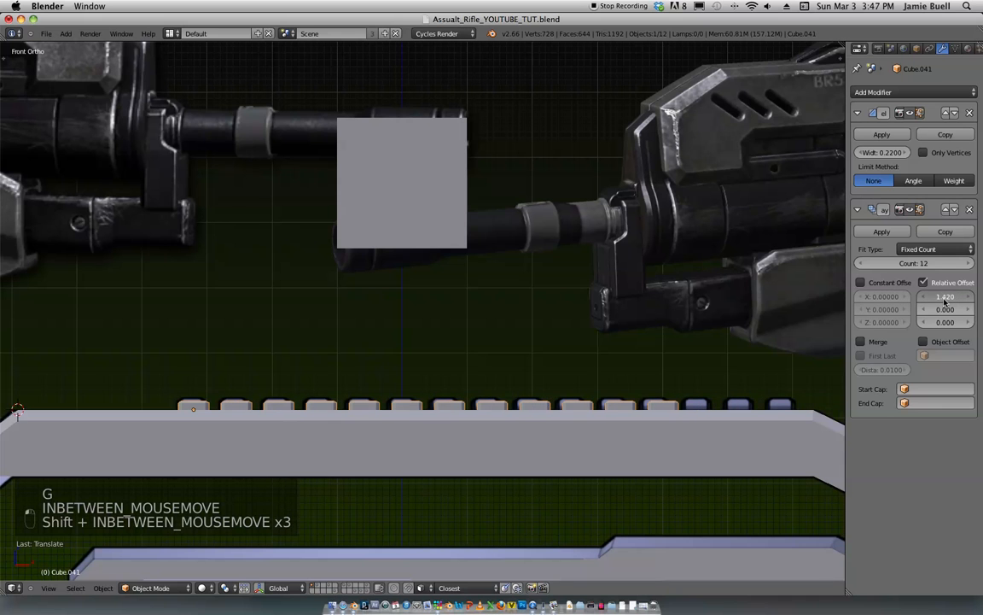
Step: Scale the blocks down to the reference bump size, widen their spacing to match the bumps and raise the array count to 15
key(s)
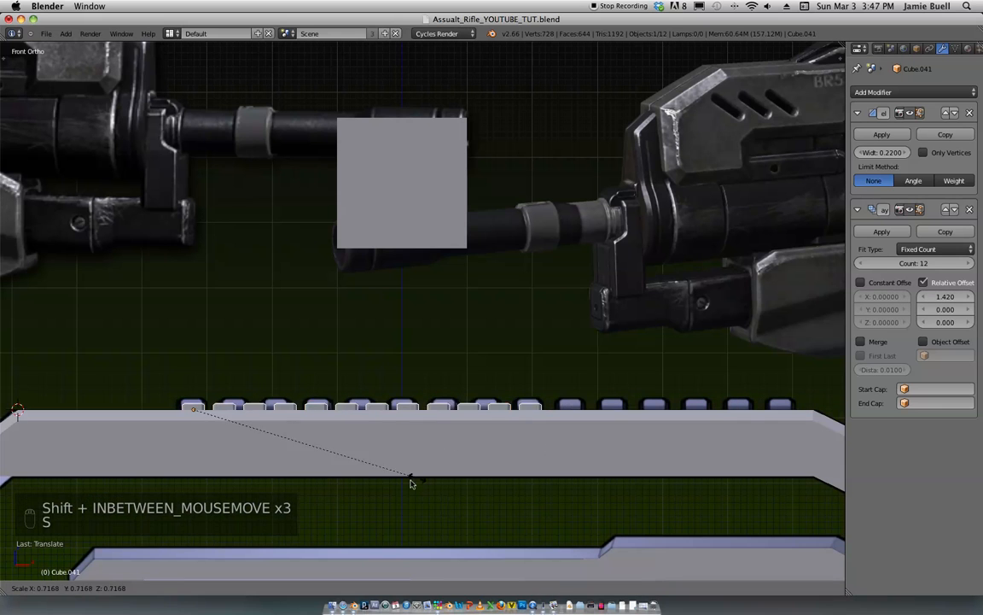
click(456, 462)
key(g)
key(g)
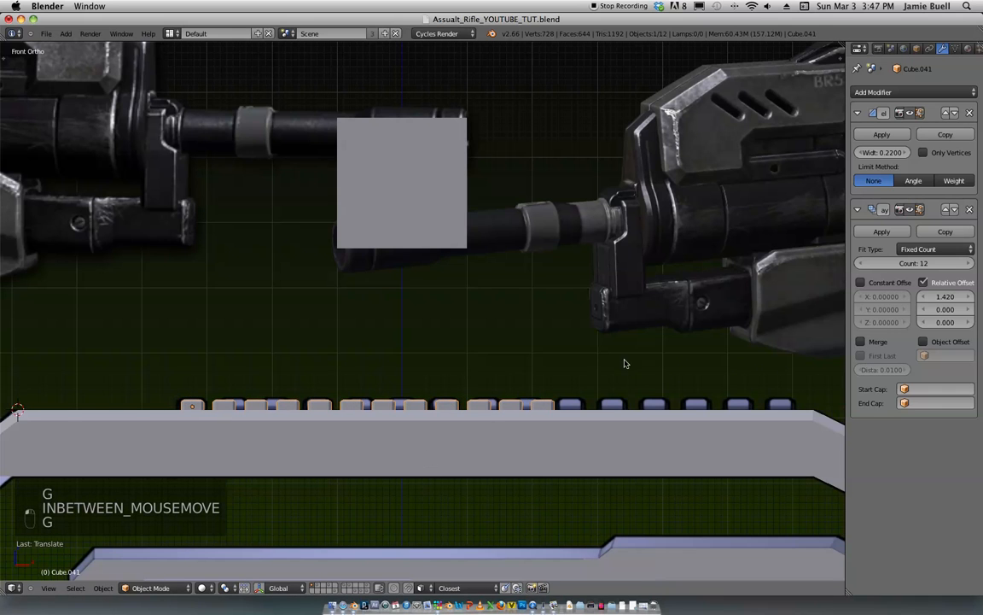
shift+drag(943, 295, 955, 296)
click(972, 263)
Step: Save the file and apply the block row's Array and Bevel modifiers
key(super+s)
key(super+s)
click(880, 231)
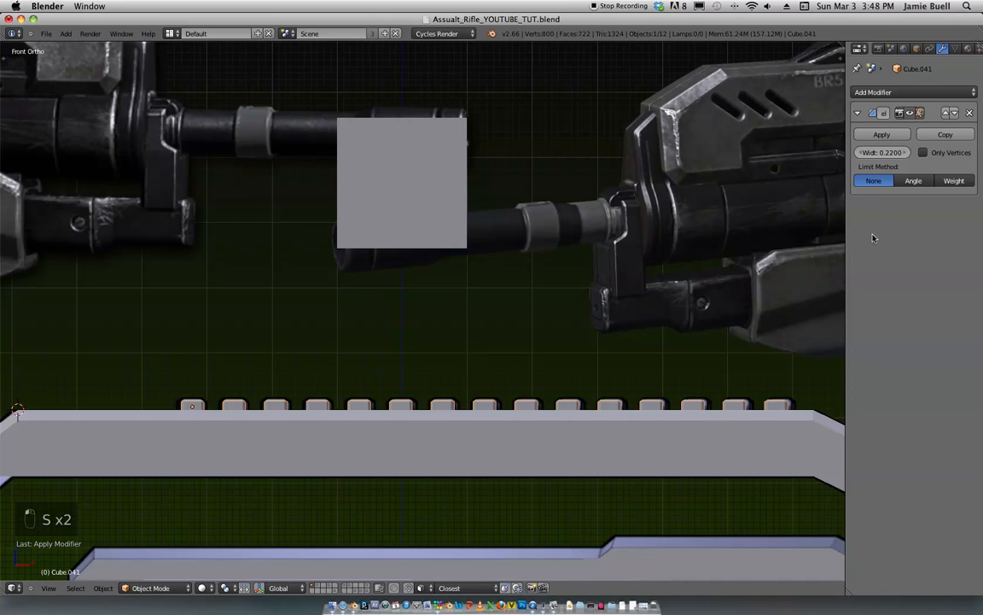
click(881, 134)
scroll(604, 378, down, 3)
right_click(583, 389)
right_click(586, 387)
right_click(588, 384)
scroll(584, 319, down, 1)
scroll(584, 319, up, 1)
right_click(604, 303)
scroll(538, 344, down, 2)
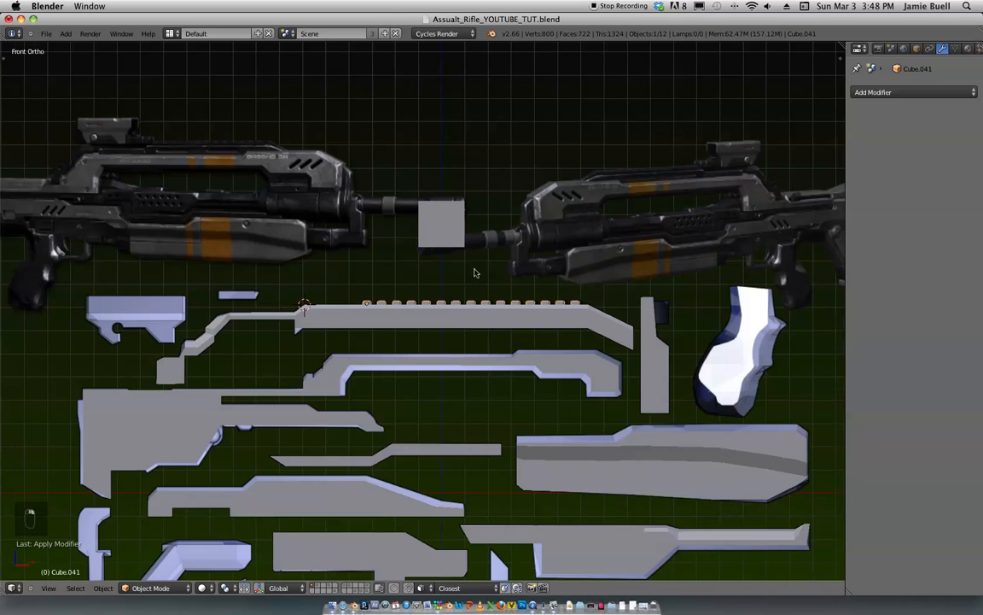
scroll(500, 371, up, 2)
right_click(492, 300)
shift+right_click(492, 301)
scroll(465, 268, down, 2)
scroll(515, 273, up, 1)
scroll(515, 273, up, 1)
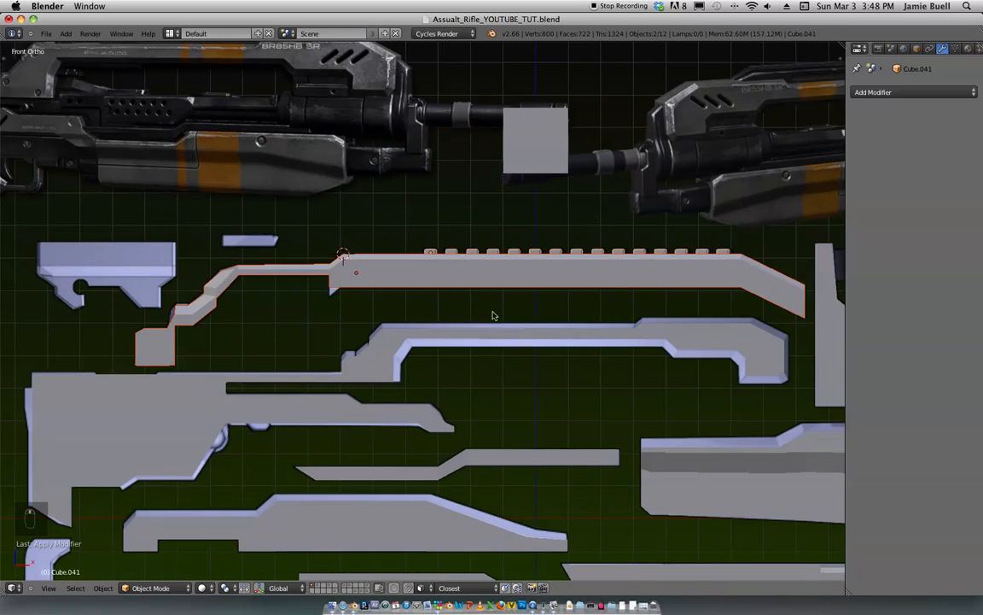
scroll(504, 320, down, 1)
key(a)
key(a)
key(a)
key(a)
key(a)
scroll(516, 291, up, 1)
scroll(510, 307, up, 2)
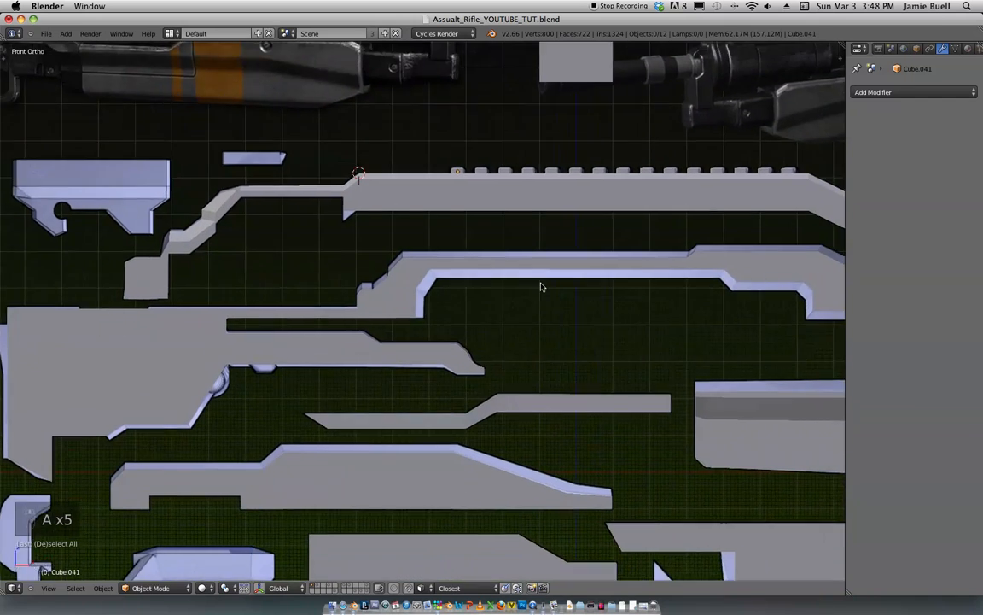
scroll(538, 275, down, 2)
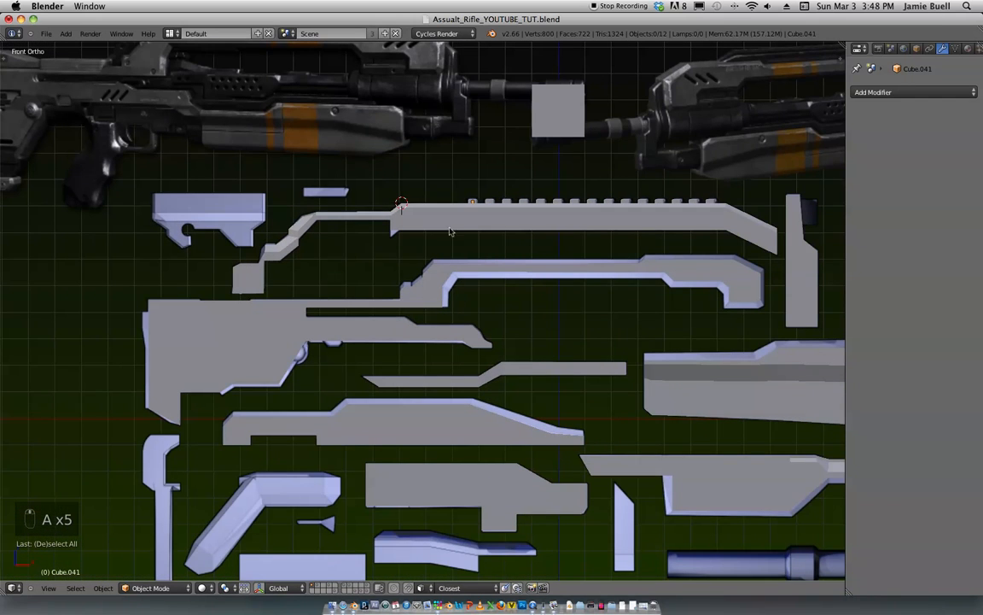
scroll(383, 352, up, 2)
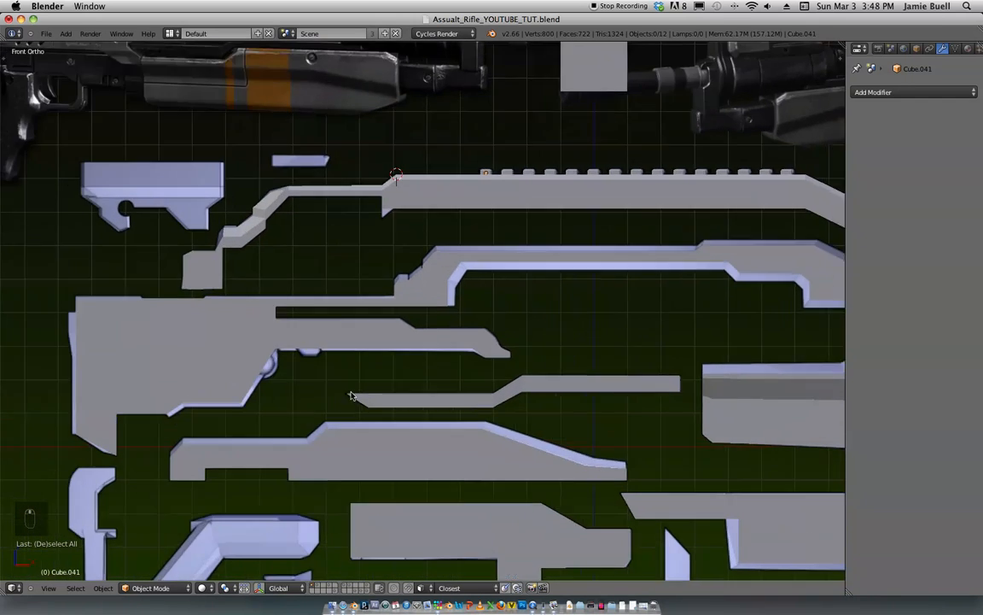
Step: Open the stock-and-receiver piece for mesh editing and select its upper outline edges up to the stepped section of the upper arm
right_click(394, 369)
key(Tab)
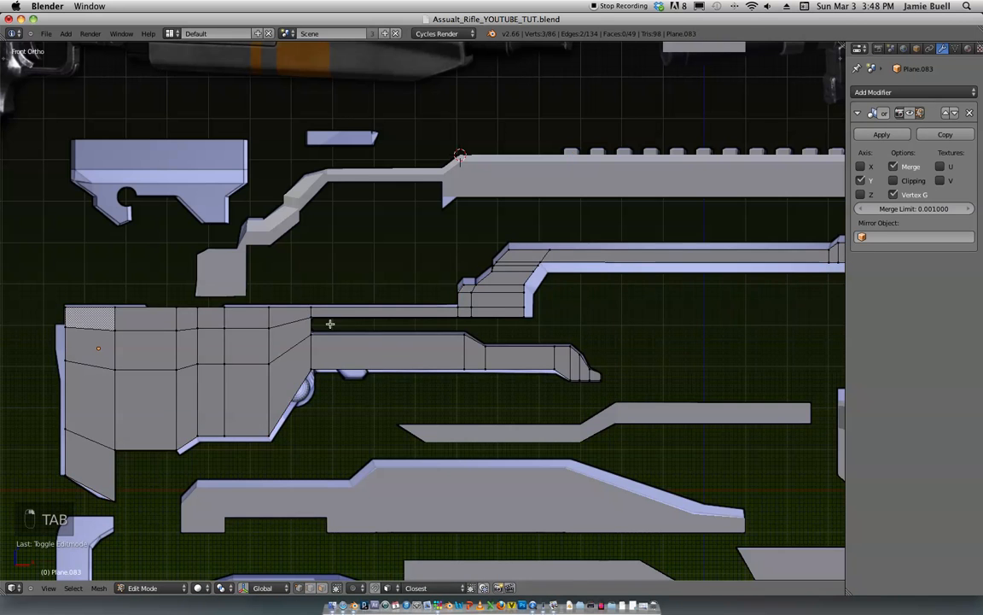
scroll(401, 341, up, 1)
key(ctrl+Tab)
click(388, 333)
scroll(413, 352, up, 2)
shift+middle_drag(369, 336, 430, 330)
shift+middle_drag(599, 332, 377, 366)
scroll(377, 367, up, 2)
shift+middle_drag(510, 391, 385, 381)
scroll(386, 381, up, 4)
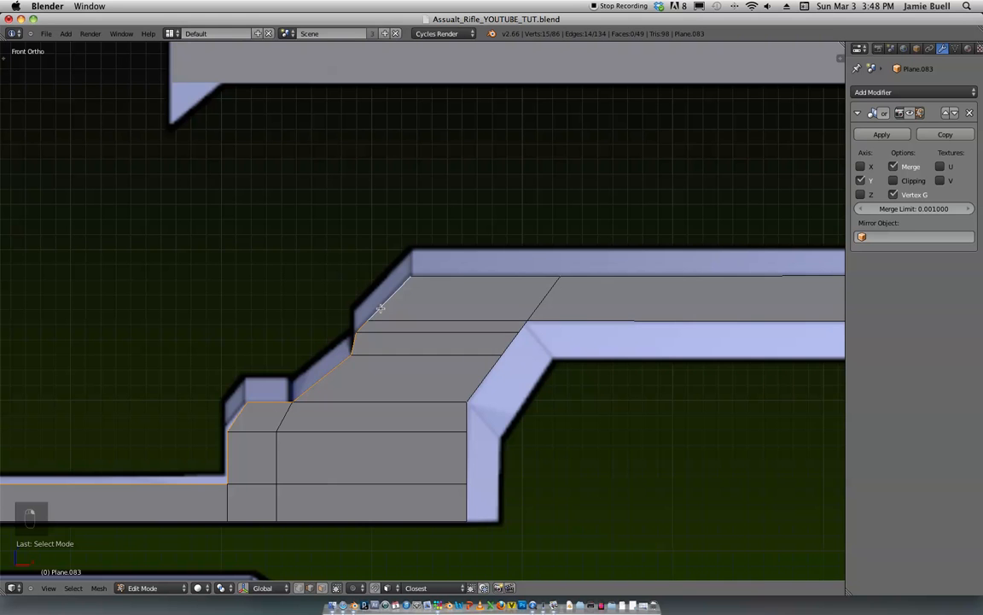
Step: Extend the edge selection around the front end of the upper arm and back along its underside
ctrl+middle_drag(587, 242, 589, 325)
shift+middle_drag(749, 176, 300, 268)
shift+middle_drag(775, 288, 367, 391)
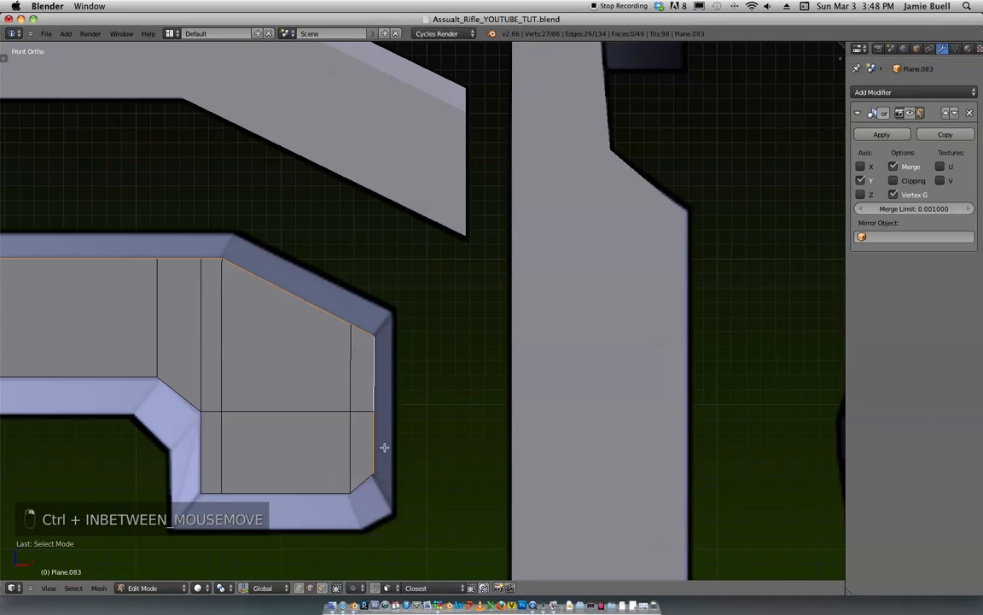
mouse_move(193, 451)
ctrl+middle_down()
mouse_move(296, 292)
mouse_move(621, 227)
ctrl+middle_up()
key(z)
ctrl+middle_drag(410, 305, 375, 145)
mouse_move(286, 306)
shift+middle_down()
mouse_move(469, 292)
mouse_move(538, 274)
mouse_move(529, 335)
mouse_move(476, 344)
shift+middle_up()
key(z)
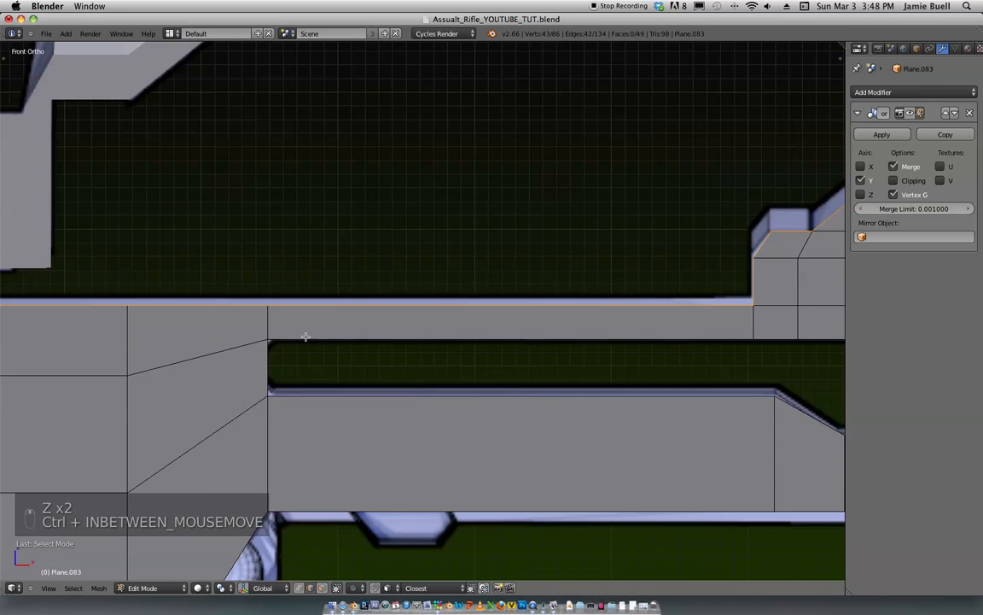
Step: Add the edges of the slot between the arms and the outline of the lower arm's tip to the selection
shift+middle_drag(641, 331, 458, 348)
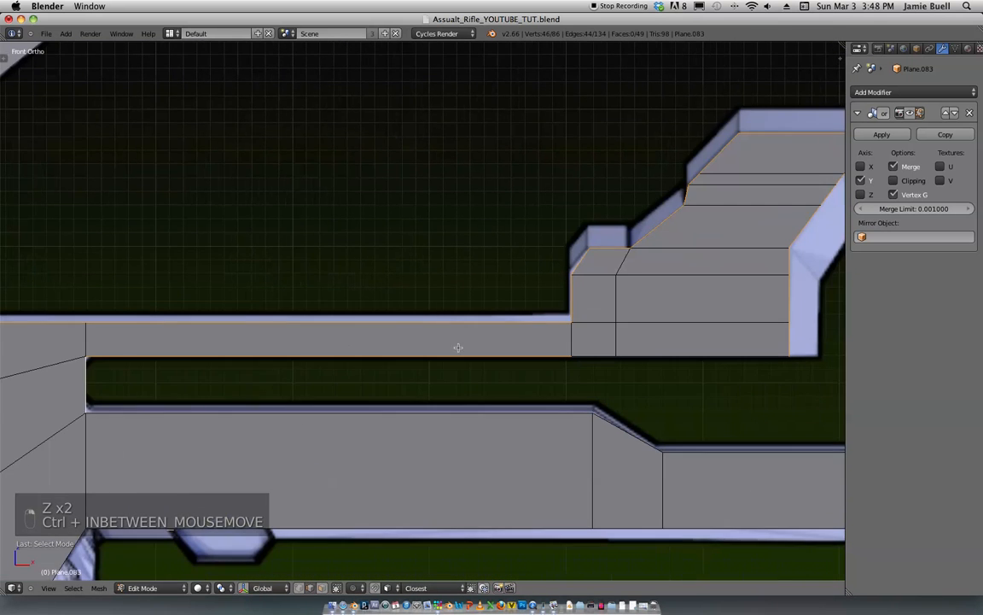
shift+right_click(583, 354)
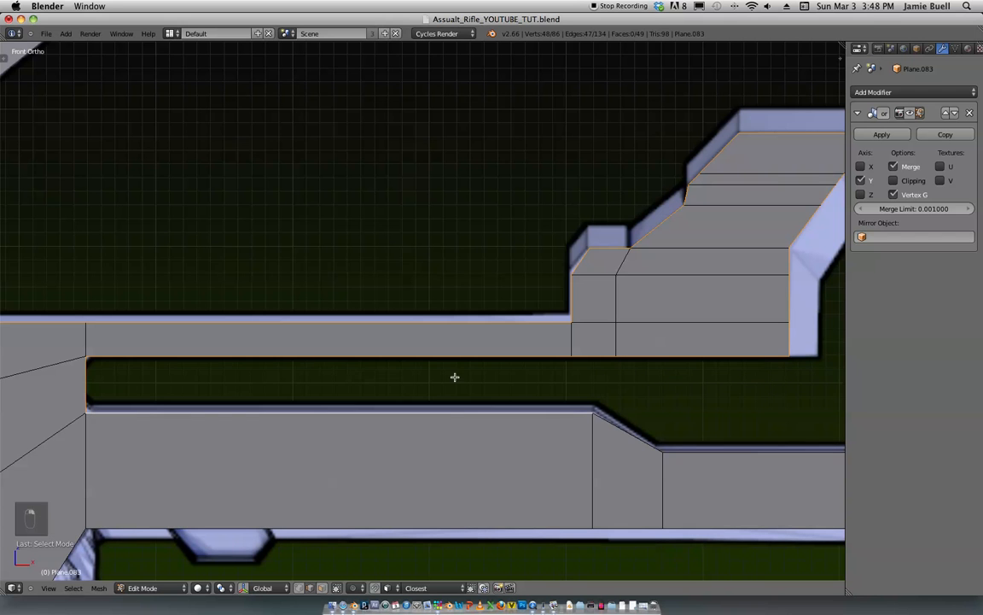
shift+middle_drag(629, 422, 474, 358)
shift+middle_drag(541, 388, 391, 401)
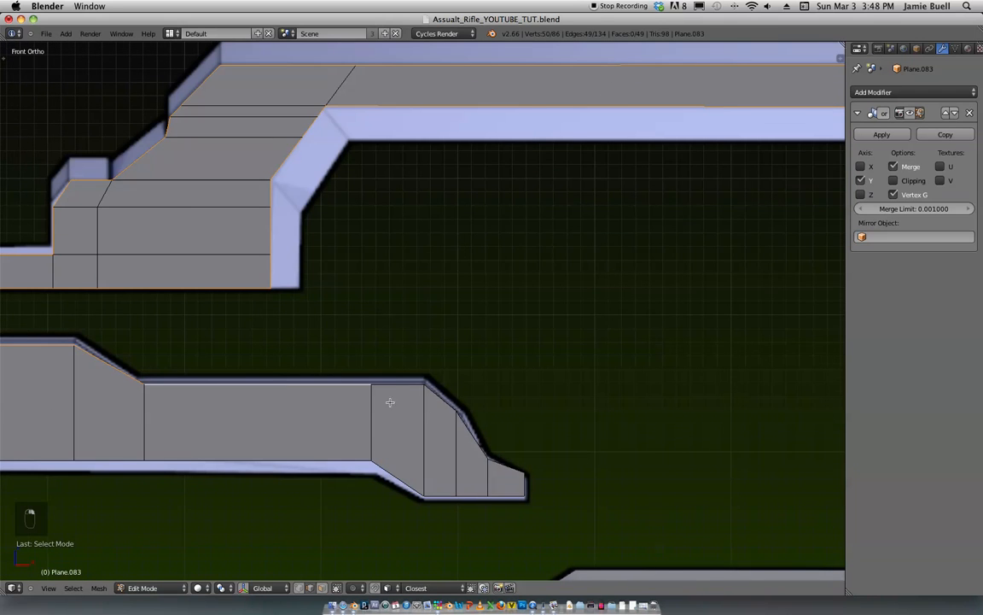
ctrl+shift+right_click(454, 401)
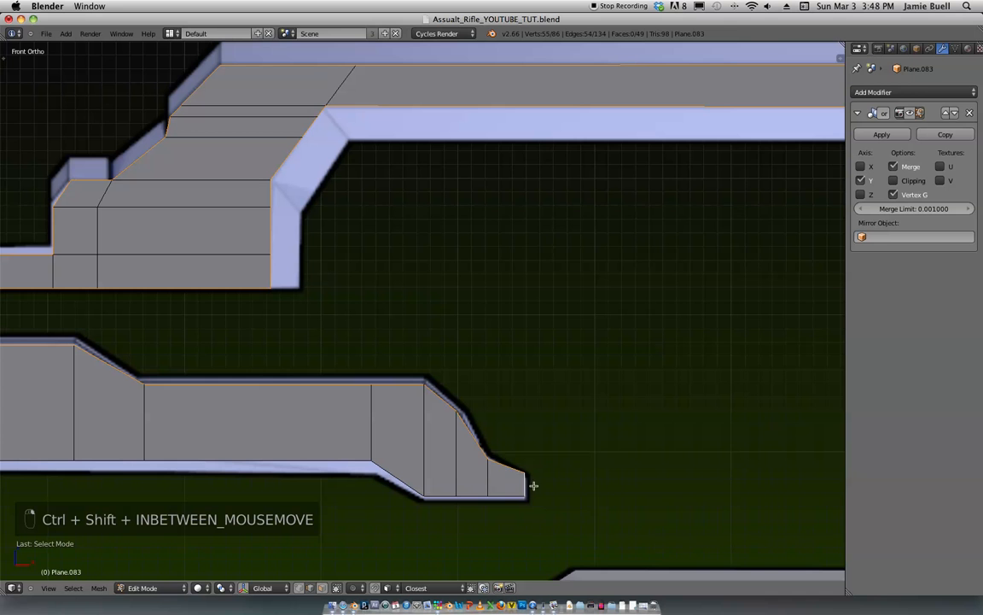
ctrl+shift+right_click(349, 466)
shift+middle_drag(349, 466, 540, 446)
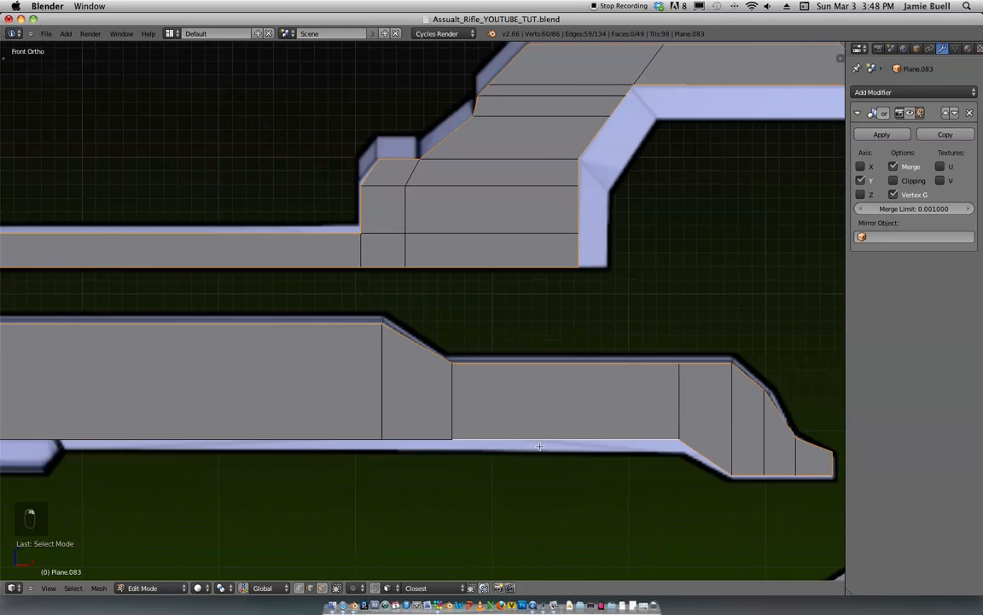
Step: Add the lower arm's underside, the angled receiver edges and the bottom edges of the stock to the selection
shift+middle_drag(155, 434, 574, 418)
shift+right_click(277, 454)
shift+middle_drag(286, 496, 492, 207)
shift+middle_drag(268, 370, 496, 408)
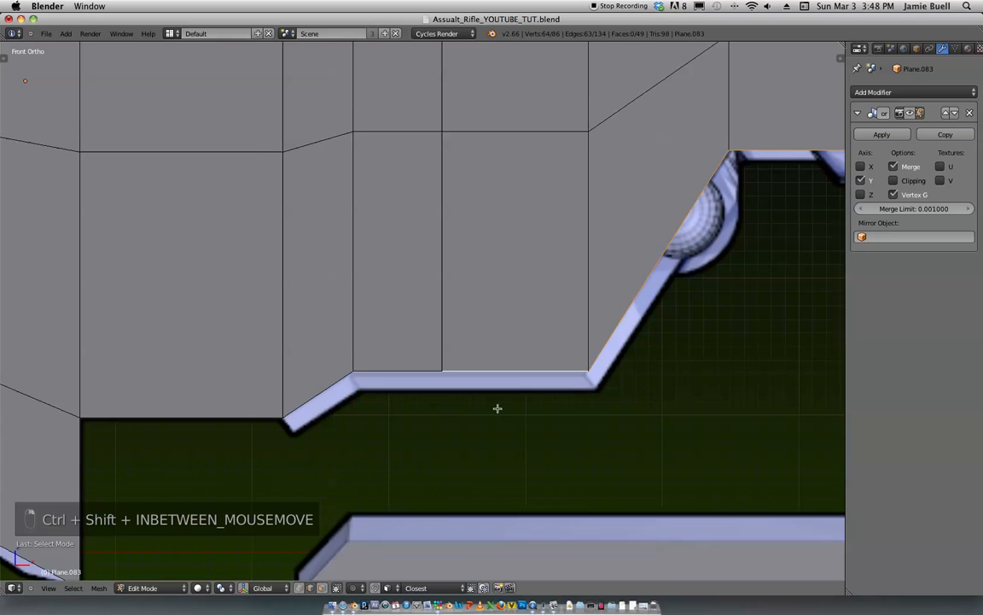
shift+middle_drag(309, 402, 356, 390)
shift+right_click(251, 467)
shift+middle_drag(287, 446, 382, 374)
shift+right_click(262, 470)
shift+middle_drag(277, 428, 423, 523)
shift+right_click(321, 420)
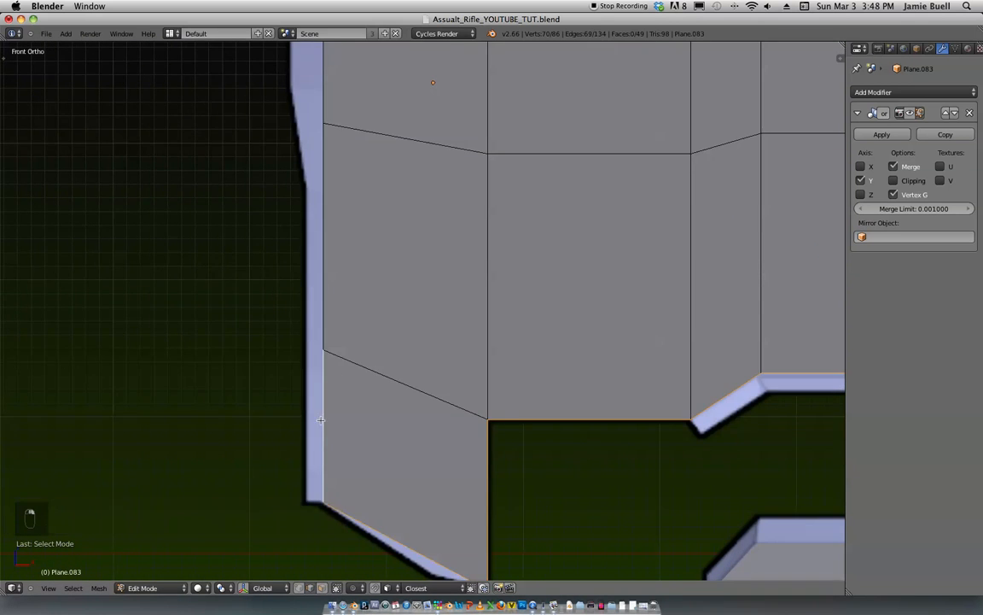
Step: Complete the outline selection with the stock's rear edges and check the whole loop in wireframe
shift+middle_drag(337, 367, 367, 518)
shift+right_click(350, 401)
shift+middle_drag(372, 360, 393, 511)
shift+right_click(375, 368)
shift+middle_drag(403, 349, 379, 431)
shift+right_click(351, 356)
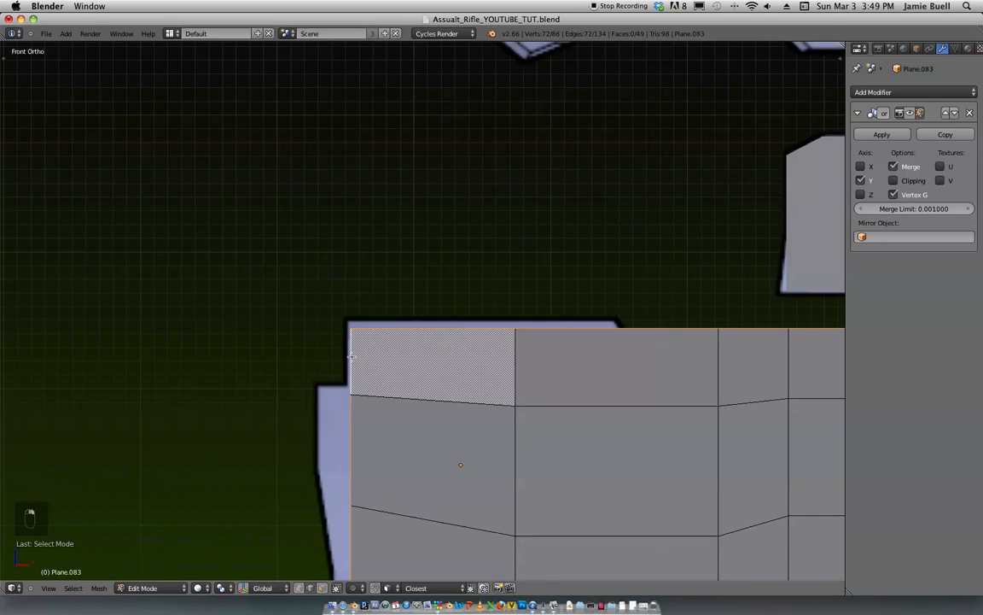
scroll(500, 231, down, 7)
key(z)
shift+middle_drag(621, 287, 384, 305)
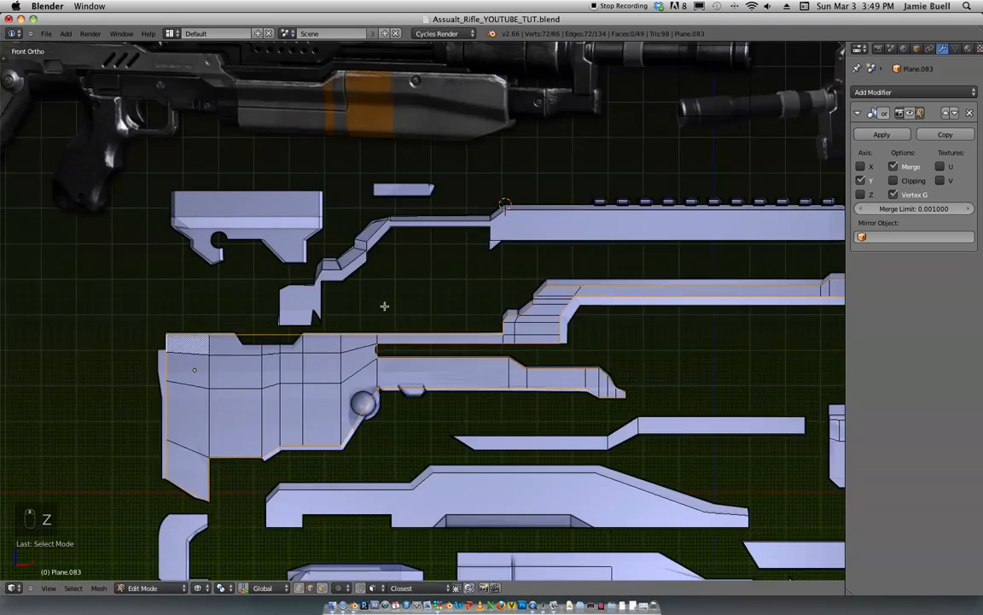
scroll(453, 270, down, 3)
scroll(627, 242, up, 2)
shift+middle_drag(713, 277, 507, 280)
mouse_move(440, 316)
shift+middle_down()
mouse_move(484, 285)
mouse_move(503, 253)
mouse_move(478, 268)
mouse_move(501, 279)
mouse_move(484, 277)
shift+middle_up()
key(z)
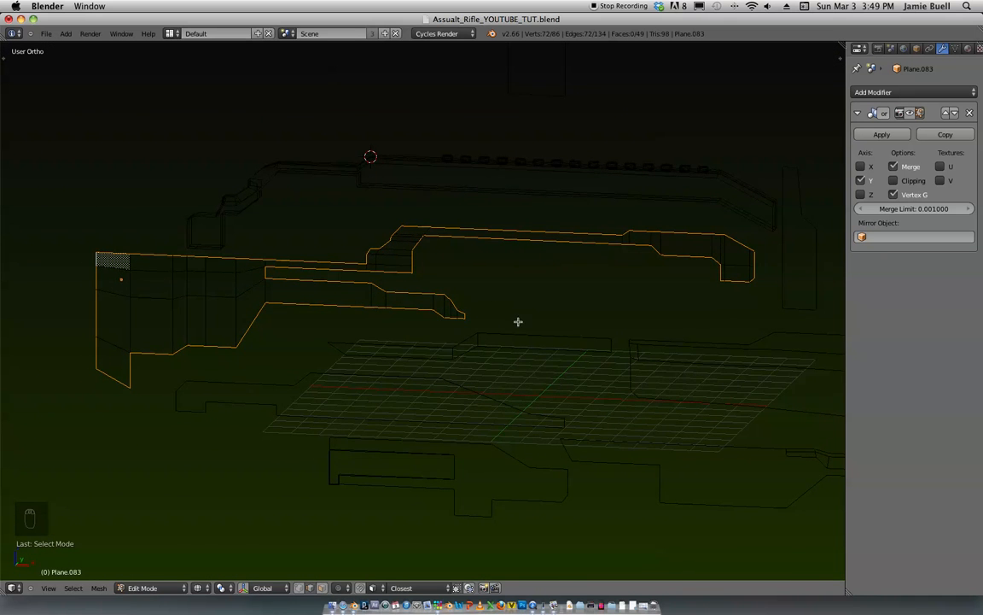
Step: Turn on Clipping for the Mirror modifier and extrude the selected stock-and-receiver outline along Y to give it depth
key(KP_1)
middle_drag(673, 286, 623, 359)
key(e)
key(y)
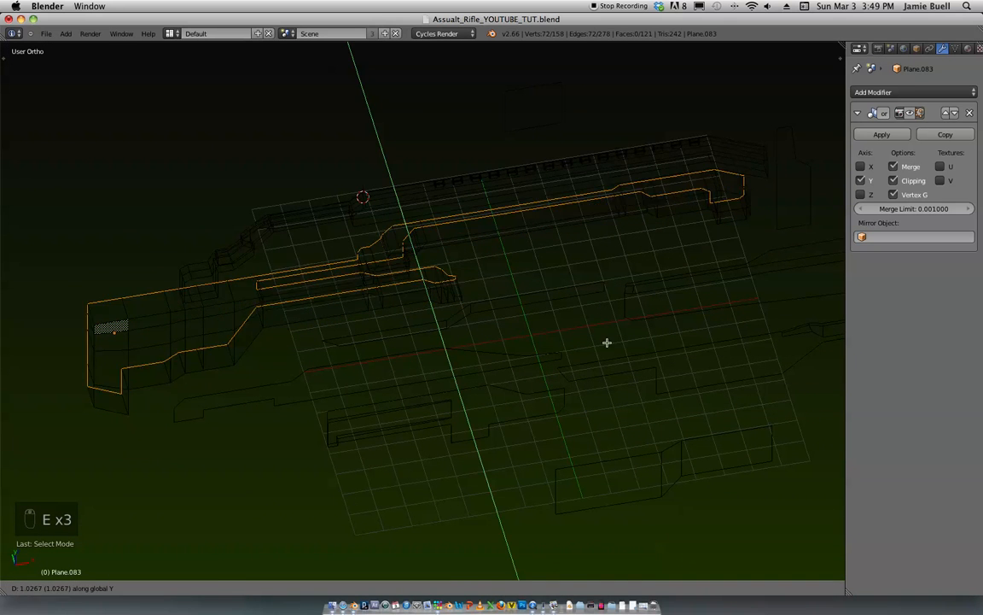
right_click(590, 322)
mouse_move(842, 172)
middle_down()
mouse_move(643, 270)
mouse_move(604, 267)
mouse_move(657, 231)
mouse_move(643, 251)
mouse_move(655, 273)
mouse_move(525, 268)
mouse_move(538, 299)
mouse_move(529, 303)
middle_up()
key(z)
key(e)
click(624, 266)
Step: Leave mesh editing and widen the stock-and-receiver piece along Y by a factor of about 1.74
key(Tab)
key(s)
key(y)
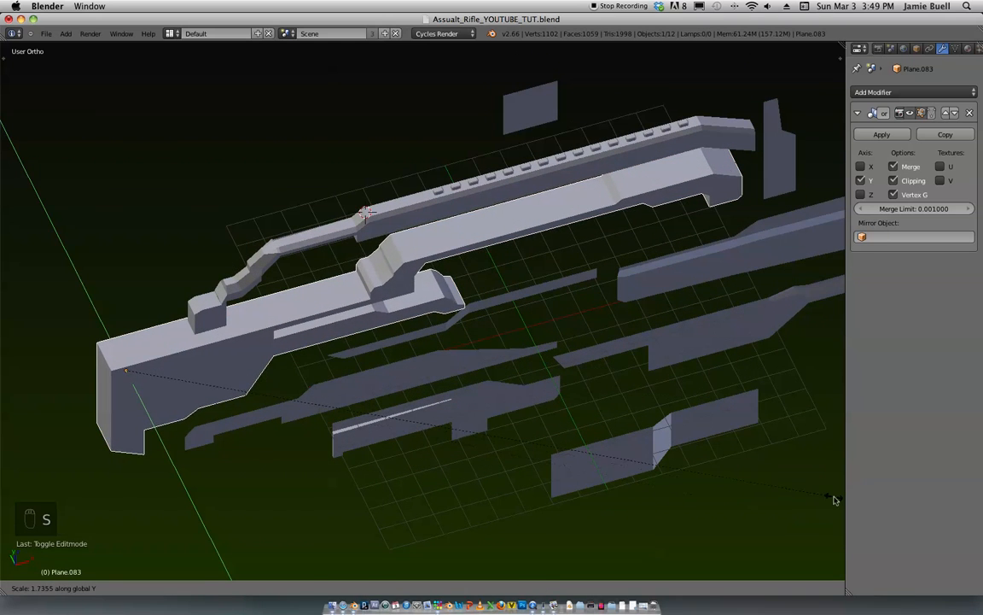
click(834, 500)
middle_drag(643, 424, 595, 345)
Step: Try a Bevel modifier on the stock-and-receiver piece and remove it
click(884, 92)
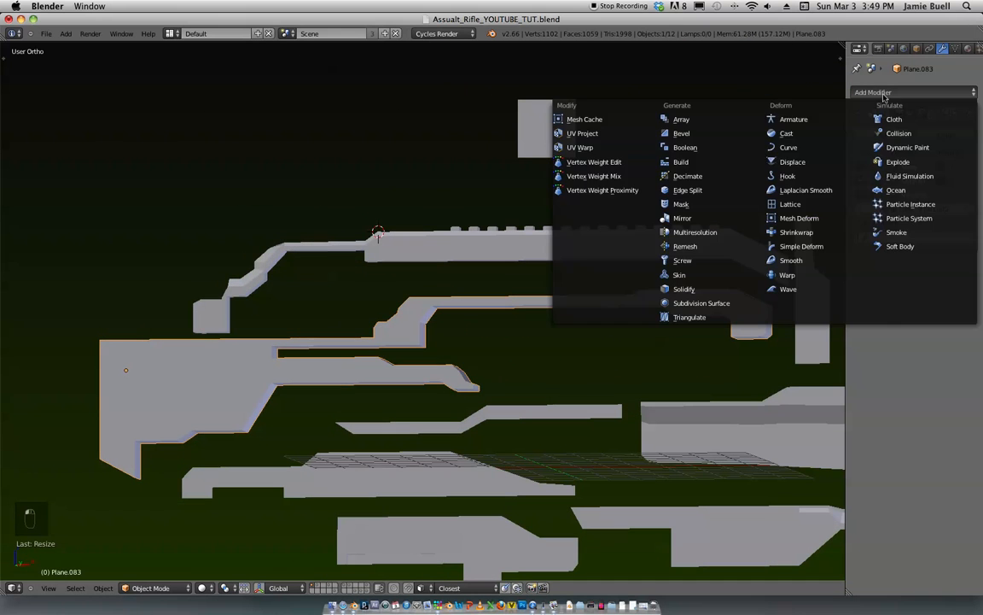
click(719, 134)
scroll(599, 280, up, 2)
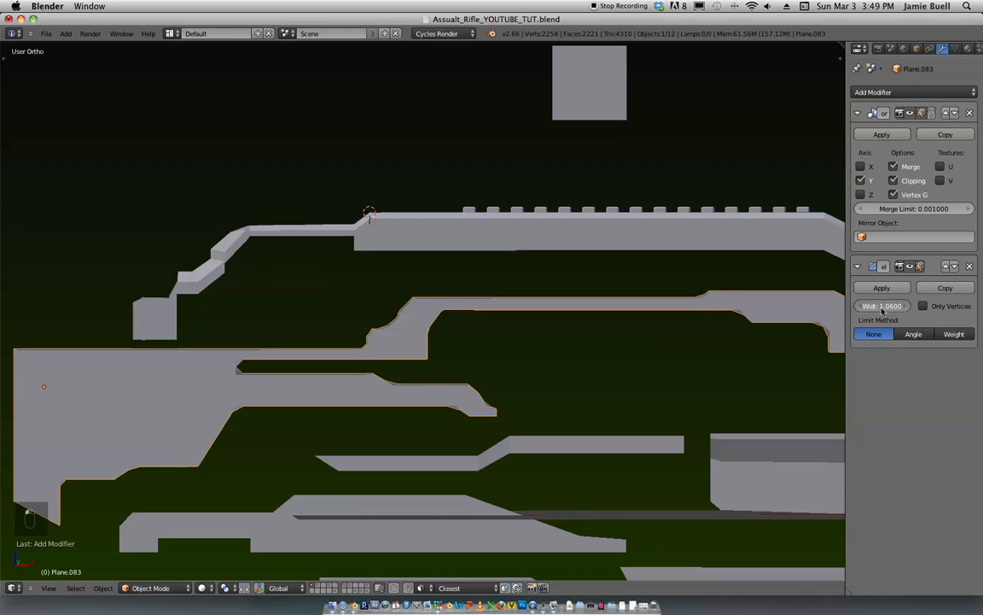
click(969, 267)
scroll(598, 282, down, 3)
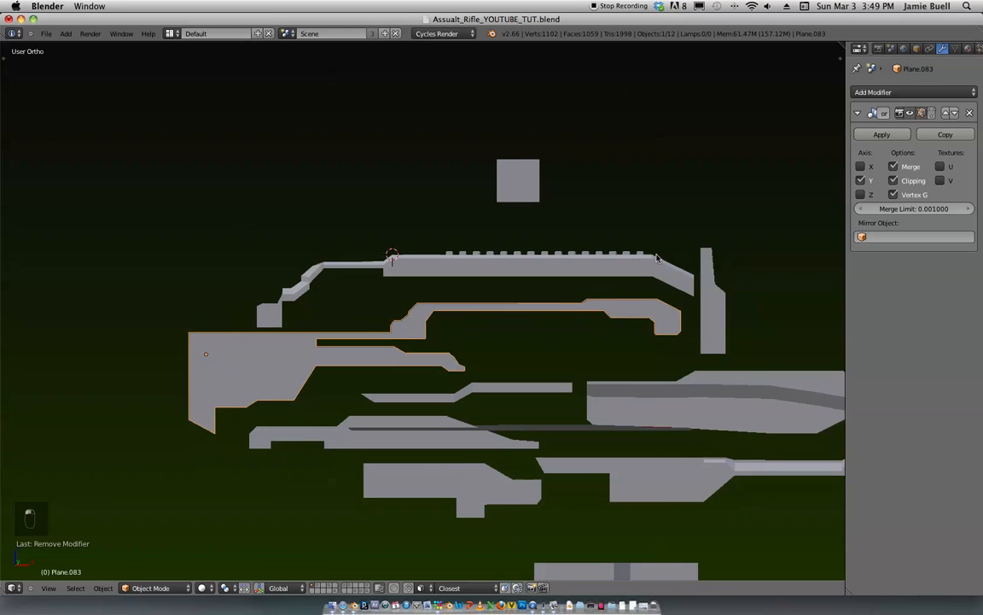
Step: Open the handguard piece for mesh editing and select its outer boundary edges
scroll(597, 264, up, 1)
scroll(597, 291, up, 3)
scroll(560, 312, down, 2)
scroll(566, 285, up, 1)
scroll(606, 330, down, 2)
key(KP_1)
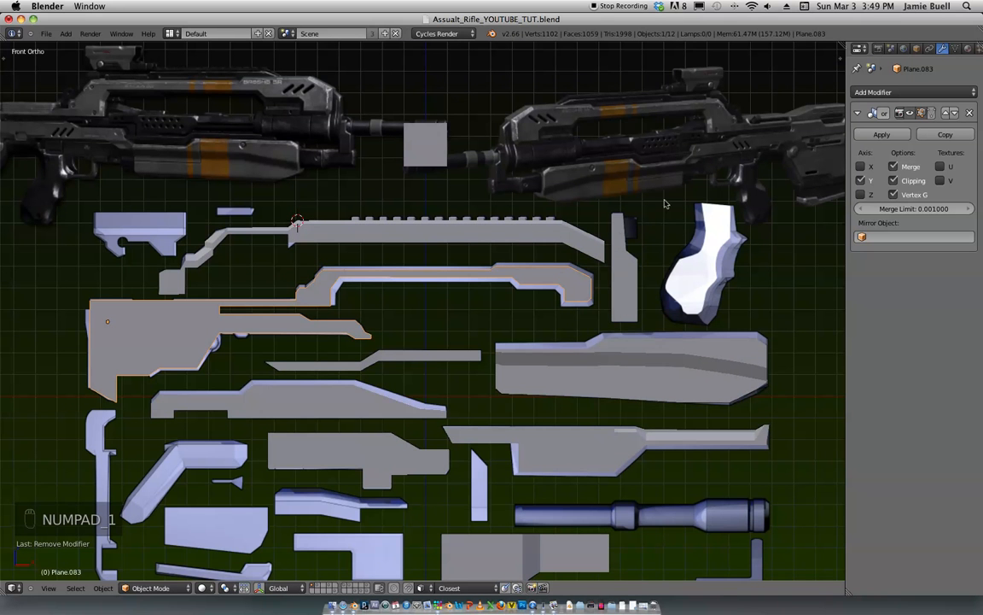
shift+middle_drag(598, 301, 472, 277)
ctrl+middle_drag(535, 288, 493, 325)
right_click(494, 325)
key(Tab)
alt+right_click(564, 275)
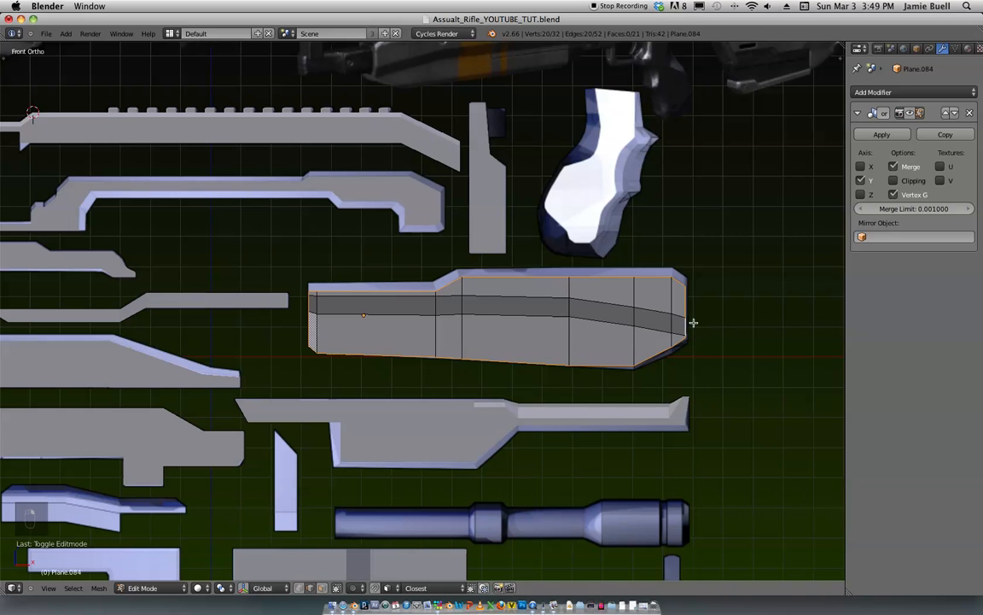
key(z)
middle_drag(686, 338, 704, 310)
key(KP_1)
key(z)
key(z)
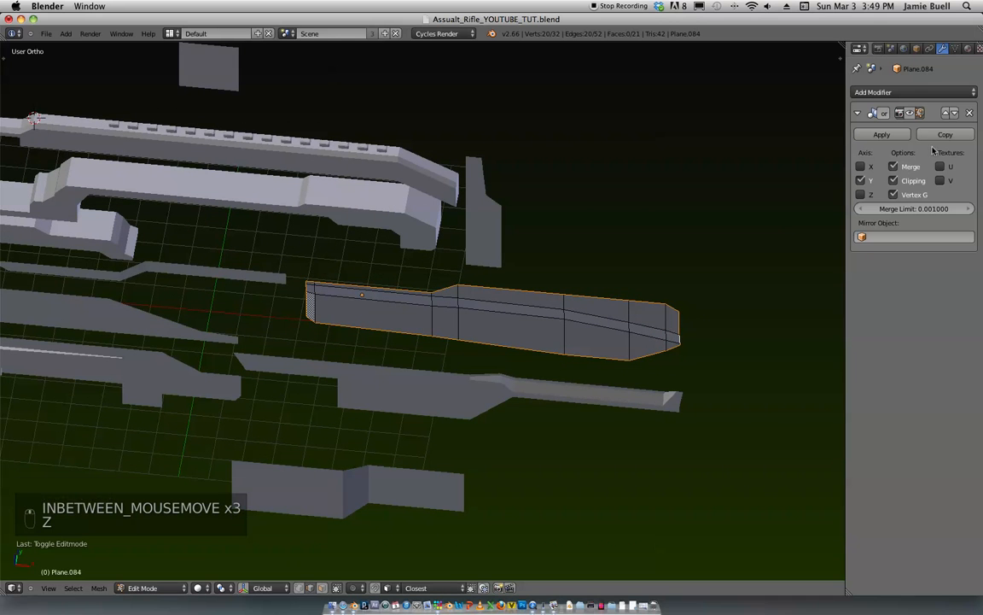
Step: Show the handguard's Mirror modifier in edit mode and extrude the boundary edges along Y
click(909, 115)
key(e)
key(y)
click(588, 314)
Step: Adjust the handguard's thickness by scaling the object along Y
key(Tab)
middle_drag(608, 325, 588, 338)
key(s)
key(y)
click(725, 294)
key(s)
key(y)
click(738, 257)
middle_drag(738, 257, 576, 248)
key(super+z)
key(shift+super+z)
Step: Select the whole handguard mesh and shift it along Y to set the width of its mirrored halves
key(Tab)
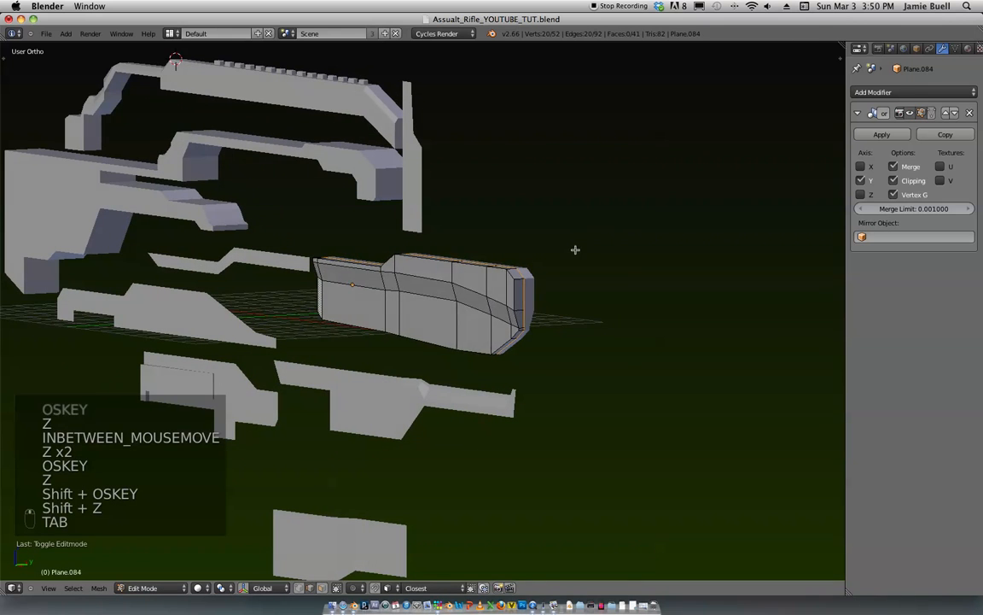
key(a)
key(a)
key(a)
key(a)
middle_drag(574, 294, 577, 320)
key(g)
key(y)
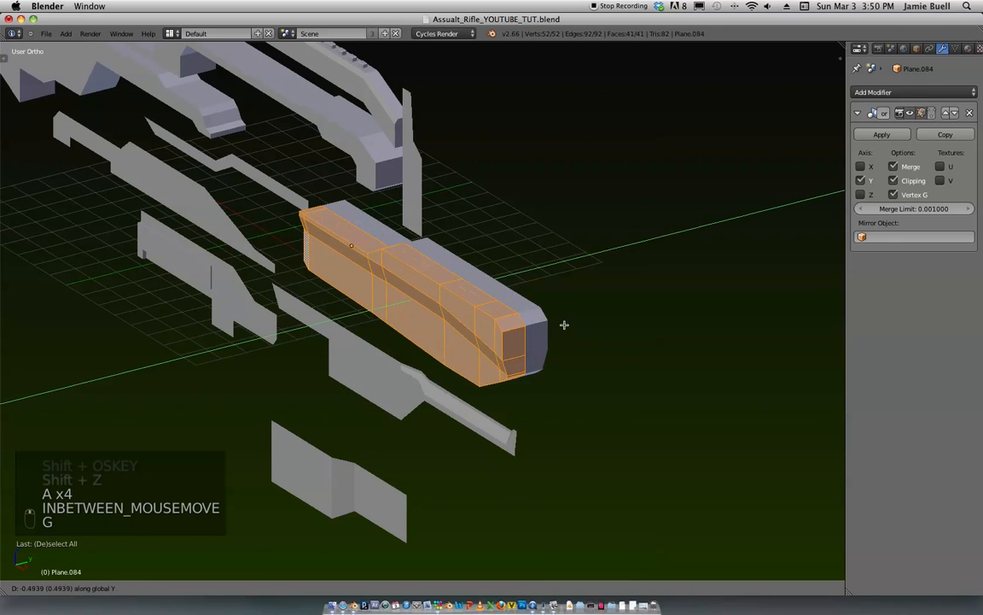
click(565, 324)
middle_drag(564, 324, 594, 324)
key(g)
key(y)
click(547, 312)
key(g)
key(y)
click(581, 298)
key(Tab)
Step: Select the upper rail together with its bump row and scale both down
scroll(495, 354, up, 1)
shift+middle_drag(485, 362, 539, 308)
right_click(417, 265)
scroll(436, 269, down, 3)
middle_drag(436, 269, 522, 158)
scroll(522, 158, up, 3)
right_click(522, 200)
middle_drag(523, 200, 555, 226)
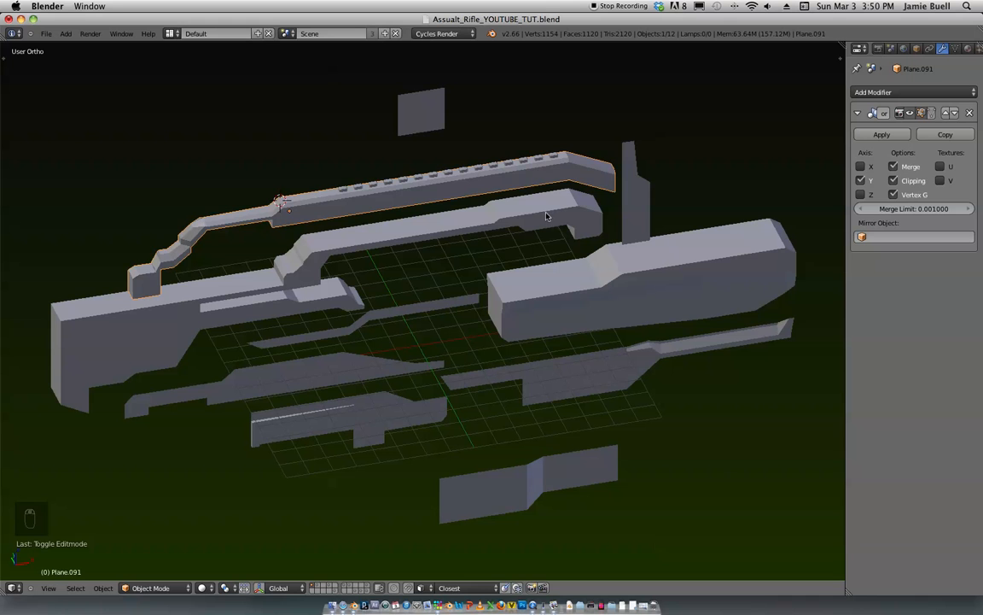
key(s)
right_click(497, 198)
shift+right_click(514, 164)
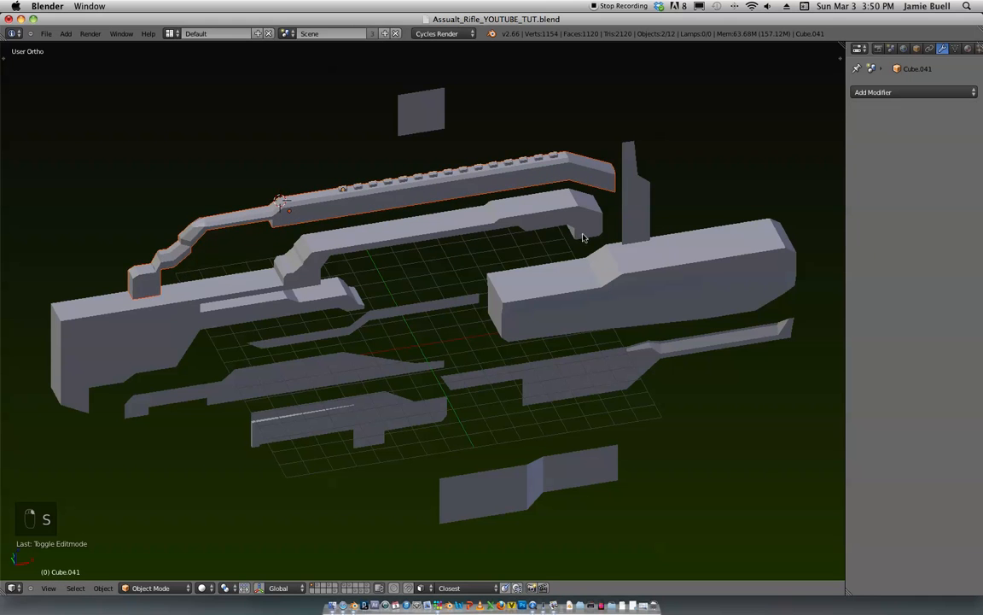
key(s)
click(481, 207)
Step: Move the rail and bumps along X and Z onto the top of the stock-and-receiver piece's upper arm
middle_drag(481, 207, 474, 186)
key(g)
key(x)
click(531, 218)
key(g)
key(z)
click(519, 252)
middle_drag(519, 252, 507, 227)
key(g)
key(x)
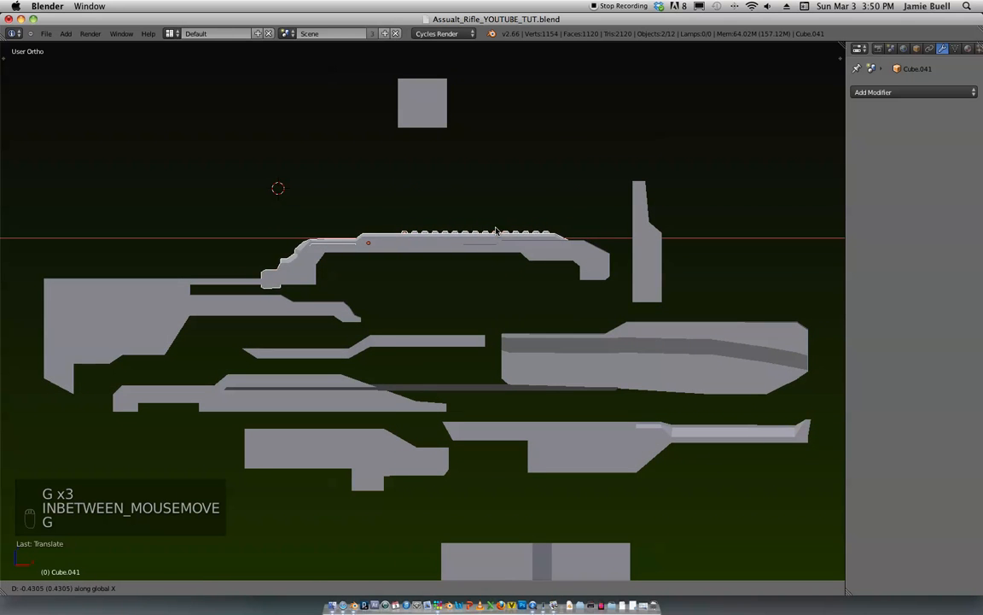
click(503, 232)
Step: Fine-tune the scale of the rail and bumps, then adjust their height and X position to fit the upper arm
middle_drag(507, 246, 531, 249)
key(s)
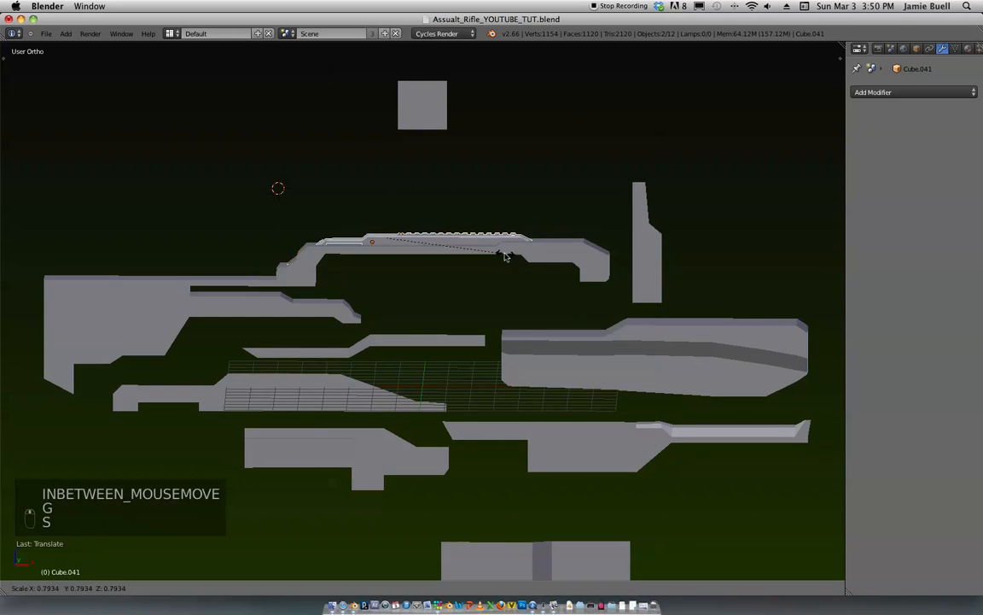
click(537, 253)
key(g)
key(z)
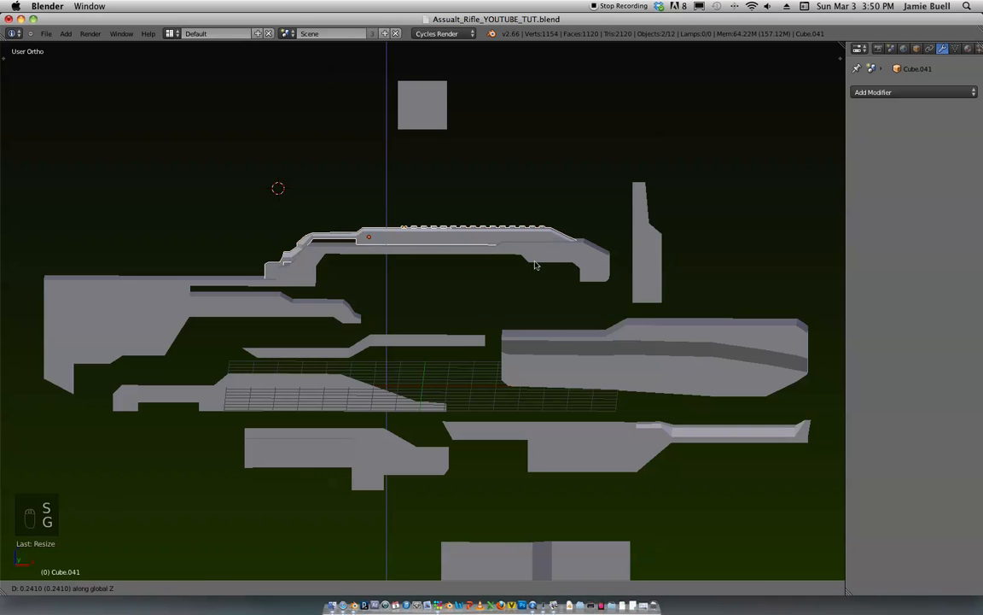
click(535, 272)
scroll(530, 256, up, 5)
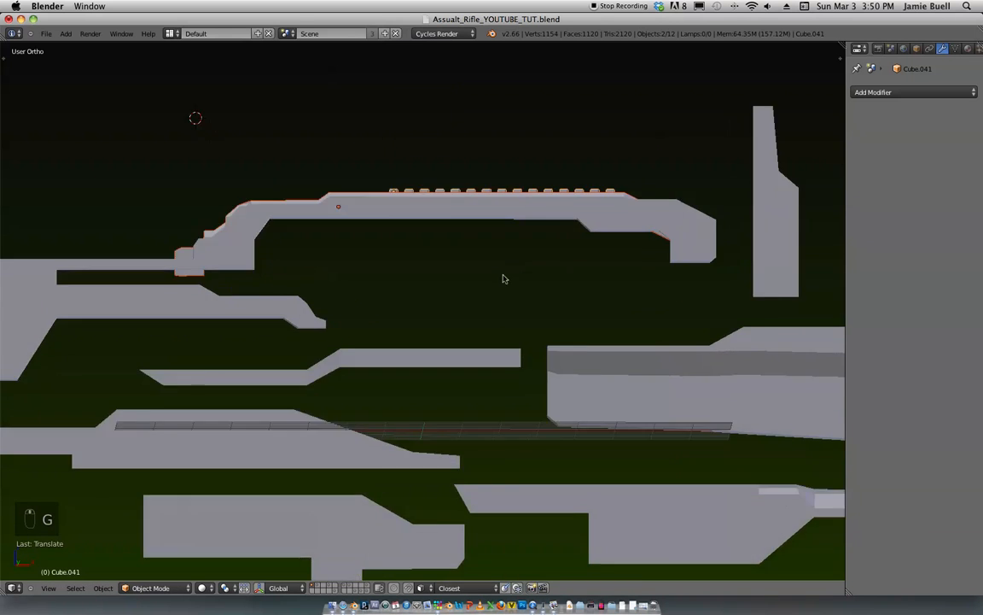
key(g)
key(x)
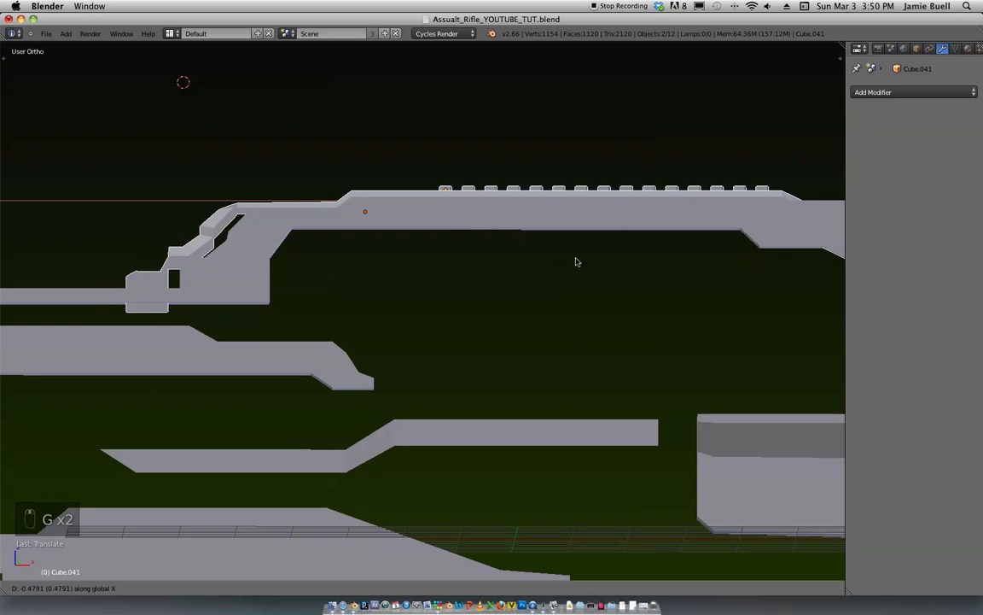
click(578, 261)
Step: In the front view, adjust the height of the upper rail and bumps along Z over the stock-and-receiver piece's upper arm
ctrl+middle_drag(591, 247, 619, 204)
scroll(619, 204, down, 3)
key(KP_1)
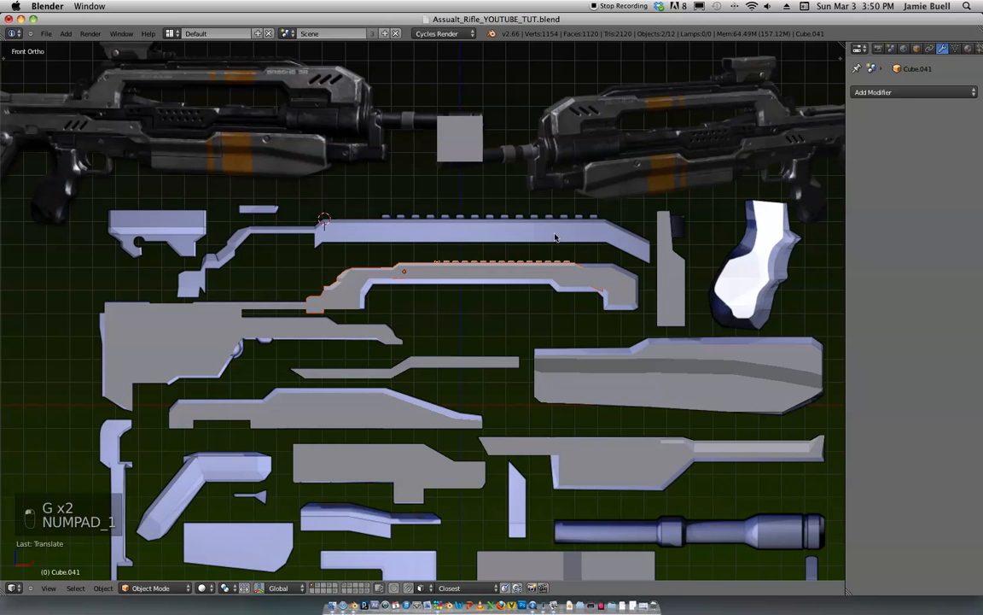
shift+middle_drag(456, 179, 484, 255)
ctrl+middle_drag(485, 254, 465, 286)
shift+middle_drag(465, 286, 515, 305)
key(g)
key(z)
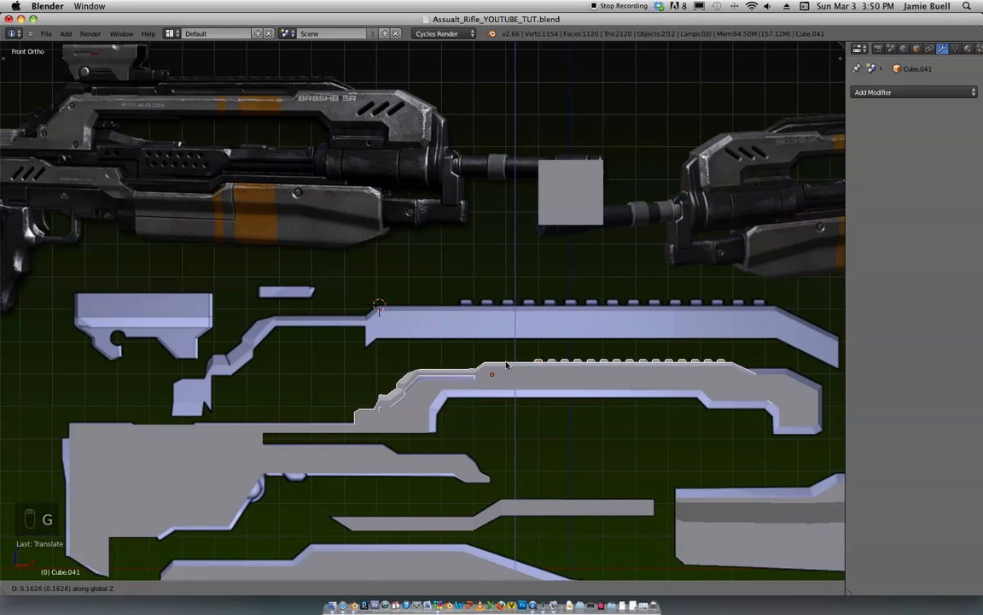
key(g)
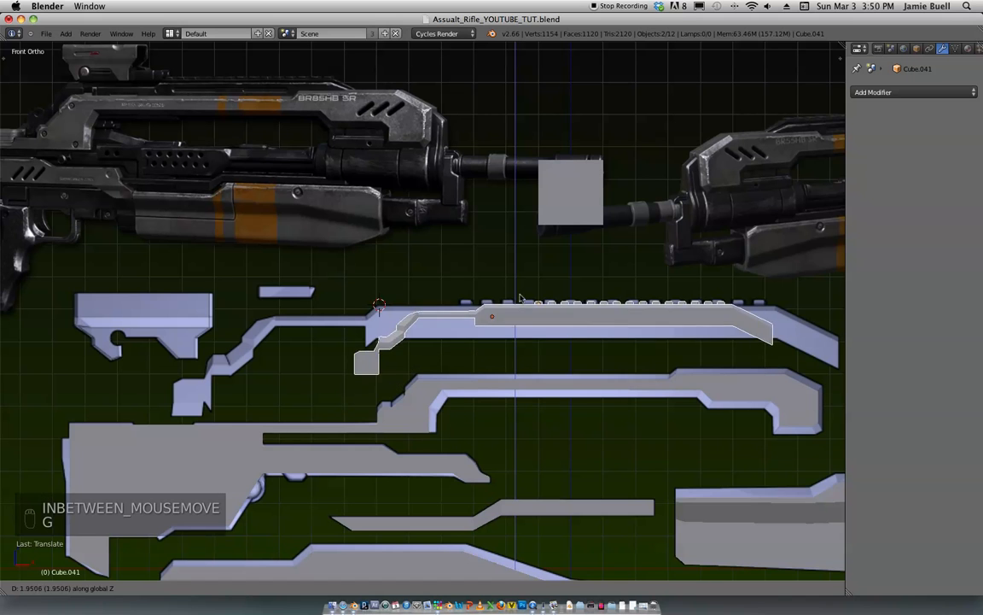
click(515, 346)
key(g)
key(z)
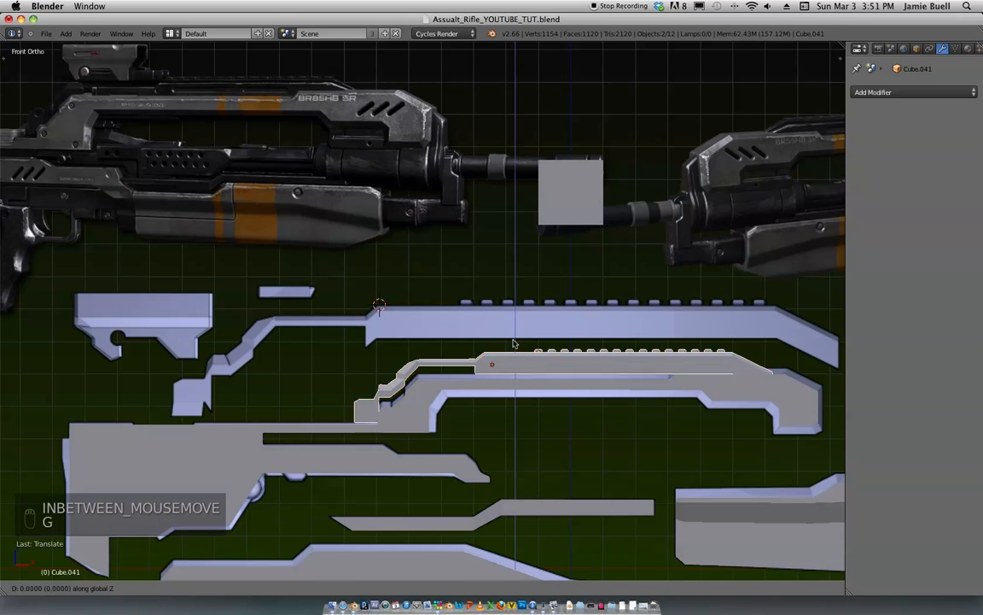
click(513, 345)
Step: Shift the rail and bumps backward along X and scale them along X to about 0.88
key(g)
key(x)
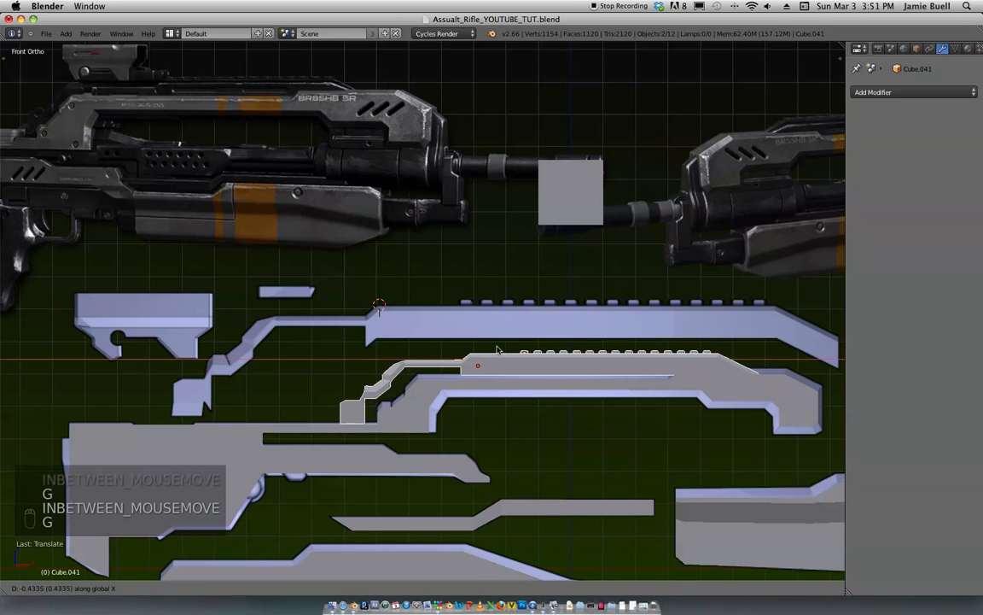
click(500, 353)
key(s)
key(x)
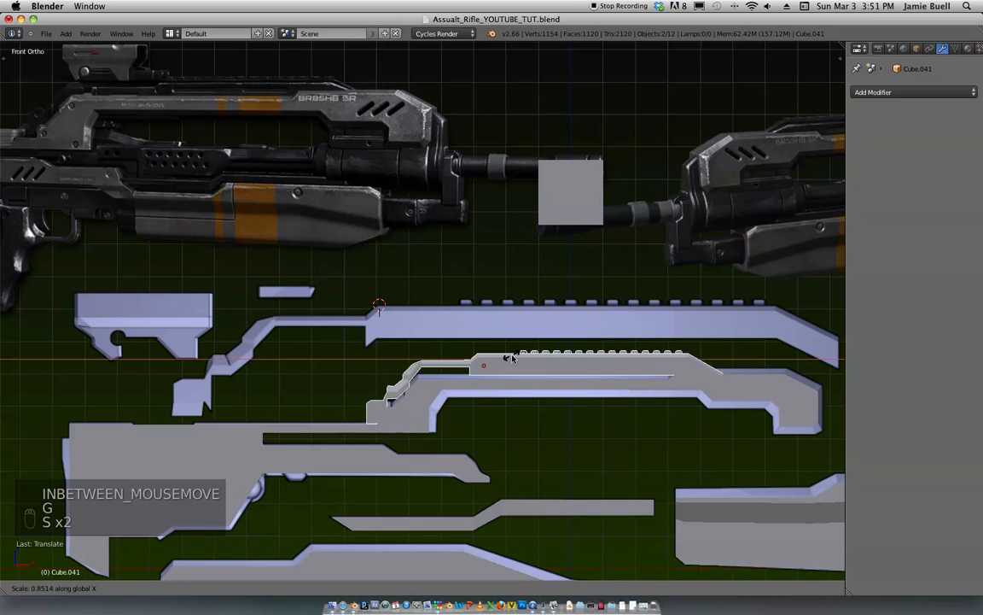
click(523, 357)
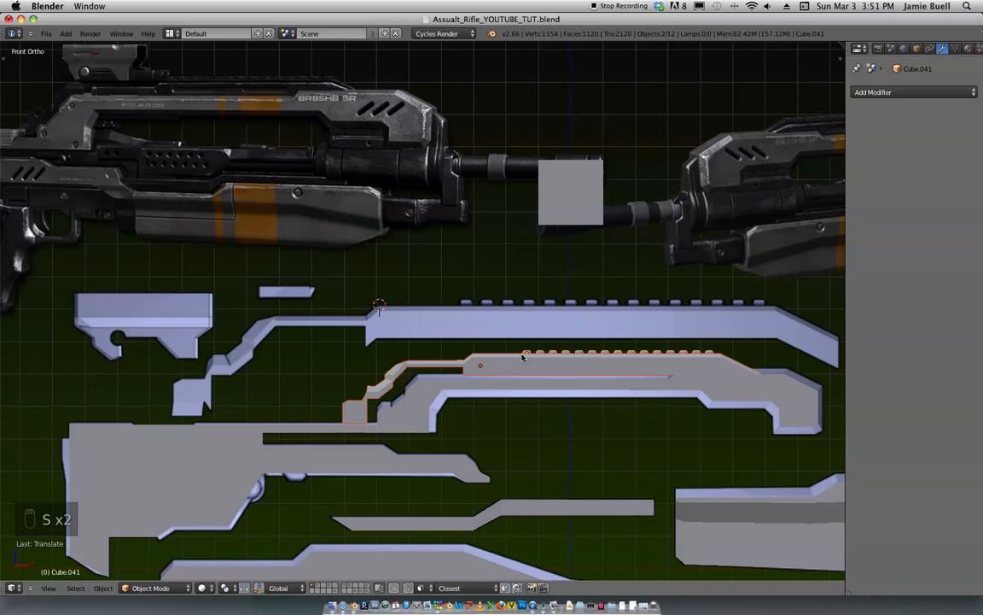
key(s)
key(x)
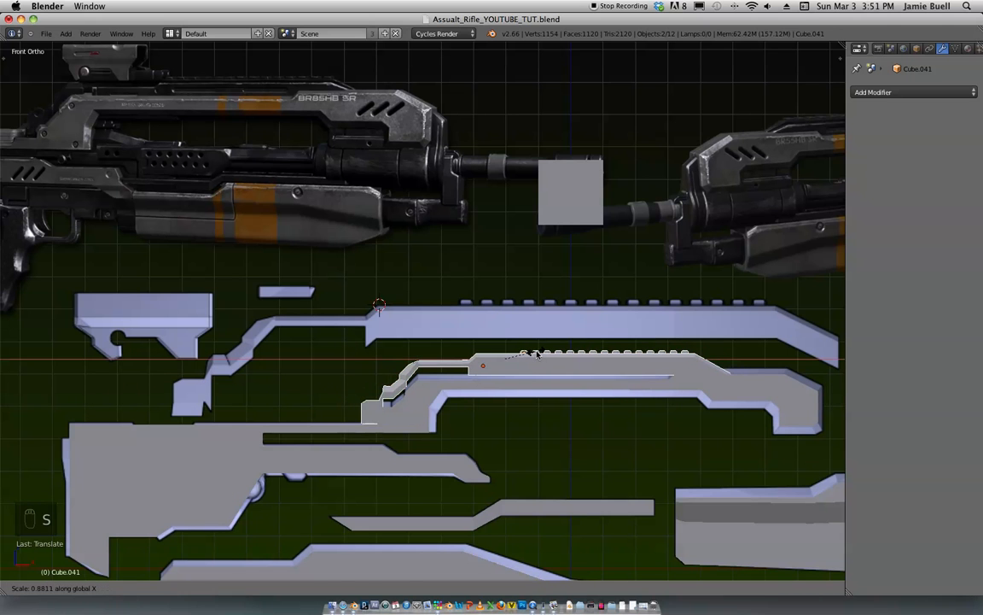
click(536, 354)
Step: Raise the rail and bumps along Z, clear of the stock-and-receiver piece
key(g)
key(z)
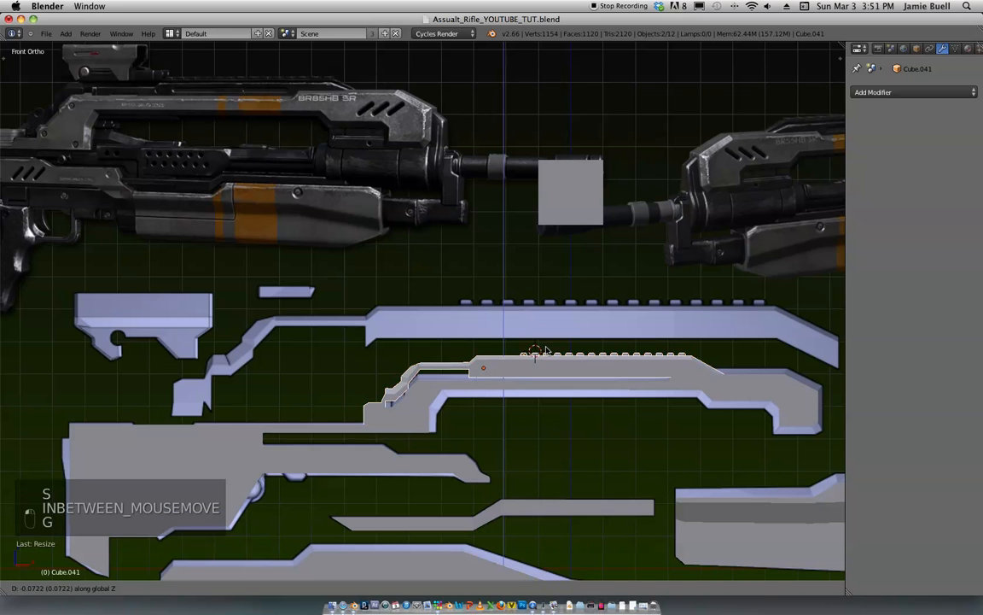
click(536, 252)
Step: Start editing the stock-and-receiver mesh and select the edge loop around its outer side outline
ctrl+middle_drag(544, 224, 538, 248)
shift+middle_drag(530, 365, 527, 323)
right_click(447, 339)
key(Tab)
right_click(520, 312)
alt+right_click(520, 313)
ctrl+middle_drag(455, 286, 547, 244)
ctrl+middle_drag(546, 243, 499, 292)
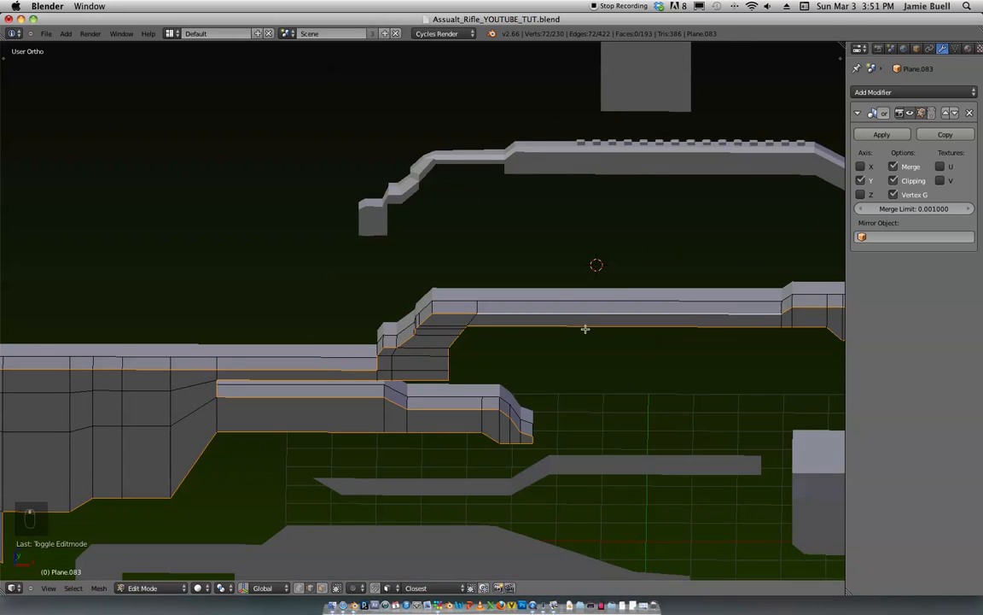
Step: Bevel the selected edge loop with a single segment, undoing the wide first bevel and redoing it with a narrower offset
key(ctrl+b)
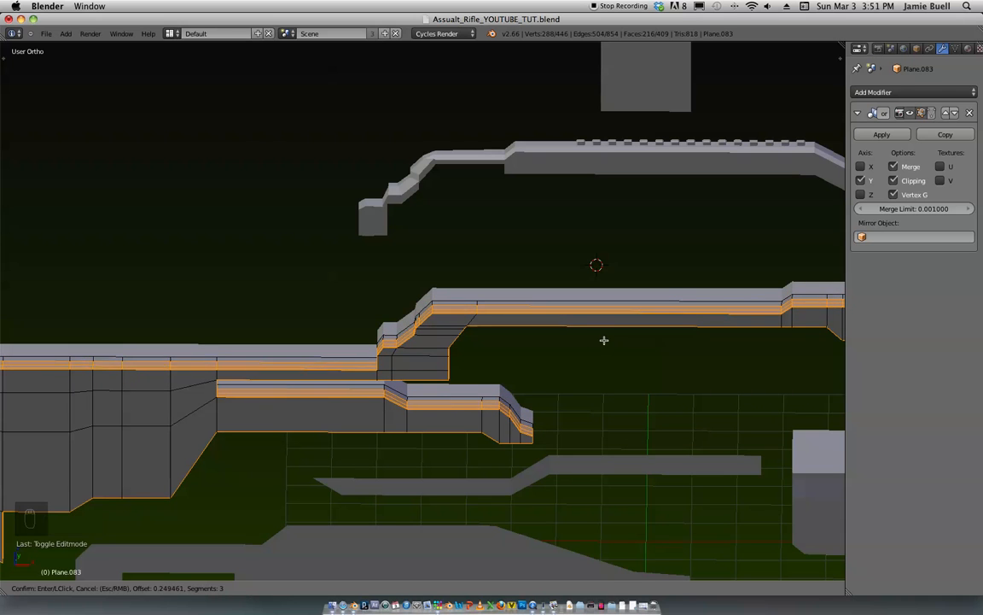
click(604, 339)
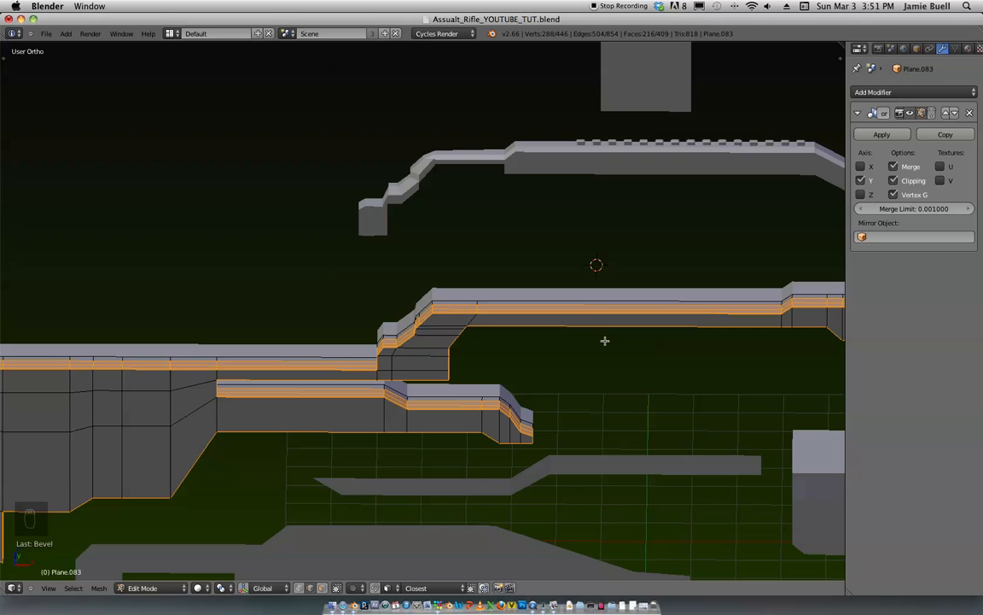
key(F6)
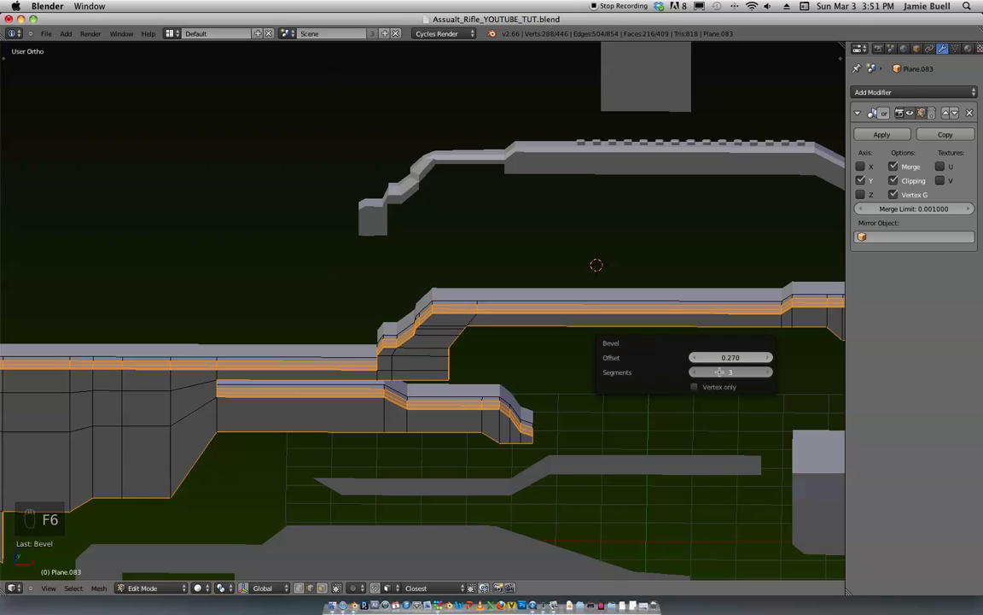
middle_drag(595, 408, 555, 345)
scroll(536, 396, up, 3)
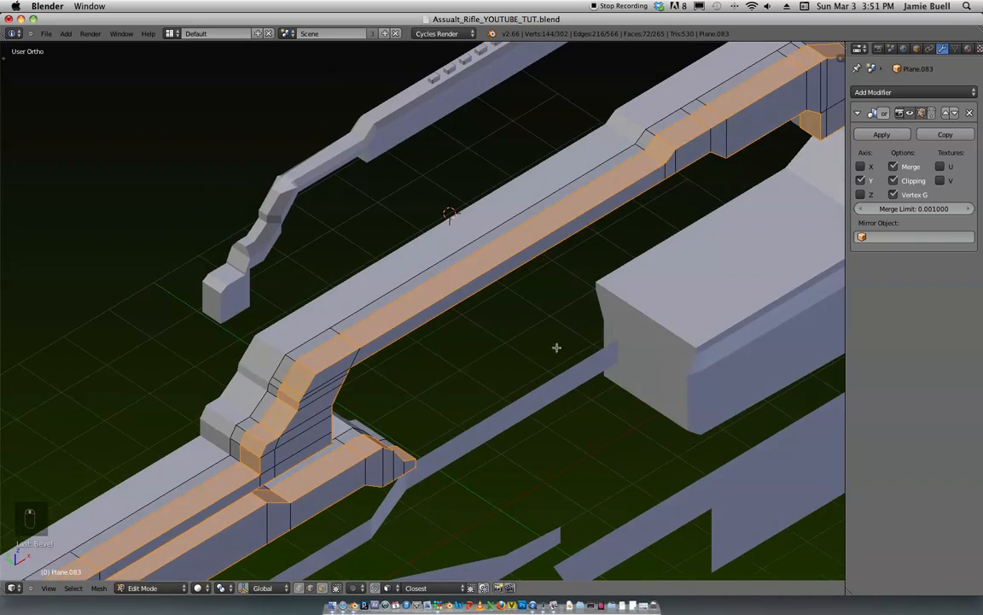
key(super+z)
key(ctrl+b)
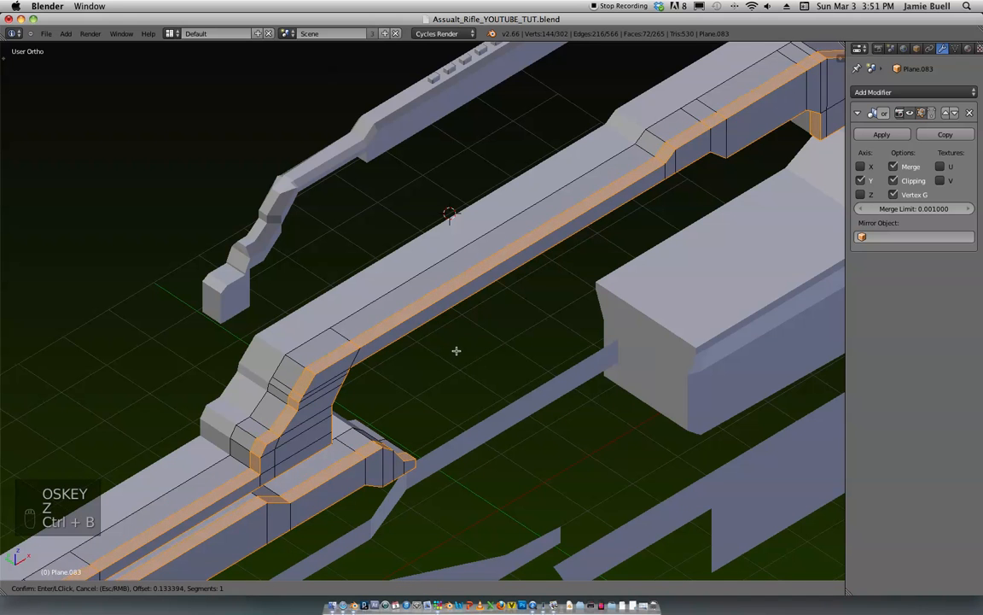
click(449, 350)
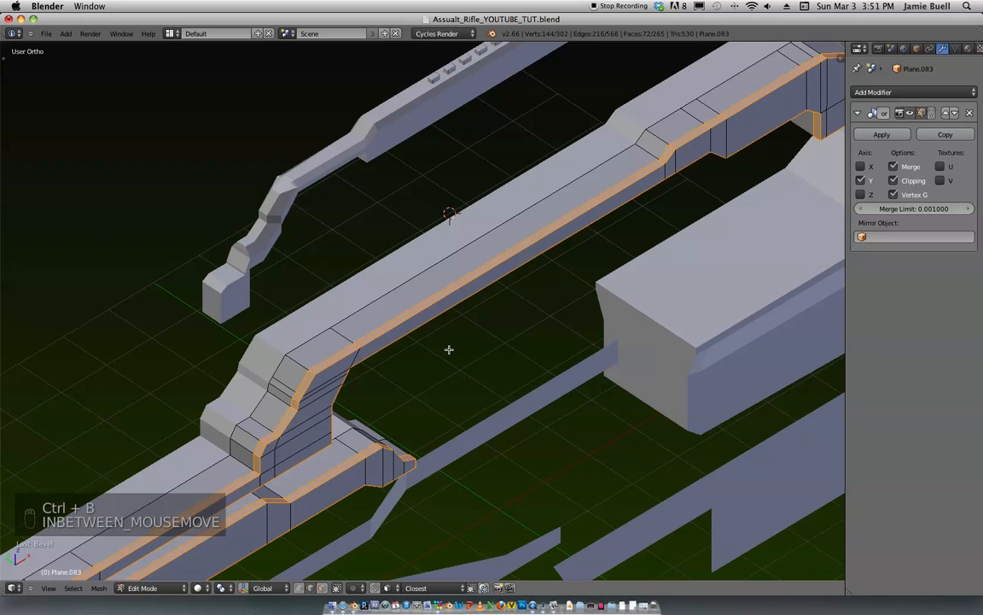
Step: Try to select the upper outer edges of the stock-and-receiver piece and move them along Z
scroll(524, 268, down, 5)
shift+middle_drag(212, 458, 348, 379)
scroll(347, 379, up, 2)
key(a)
middle_drag(256, 392, 345, 384)
alt+right_click(345, 384)
scroll(345, 385, down, 5)
key(z)
middle_drag(470, 273, 625, 258)
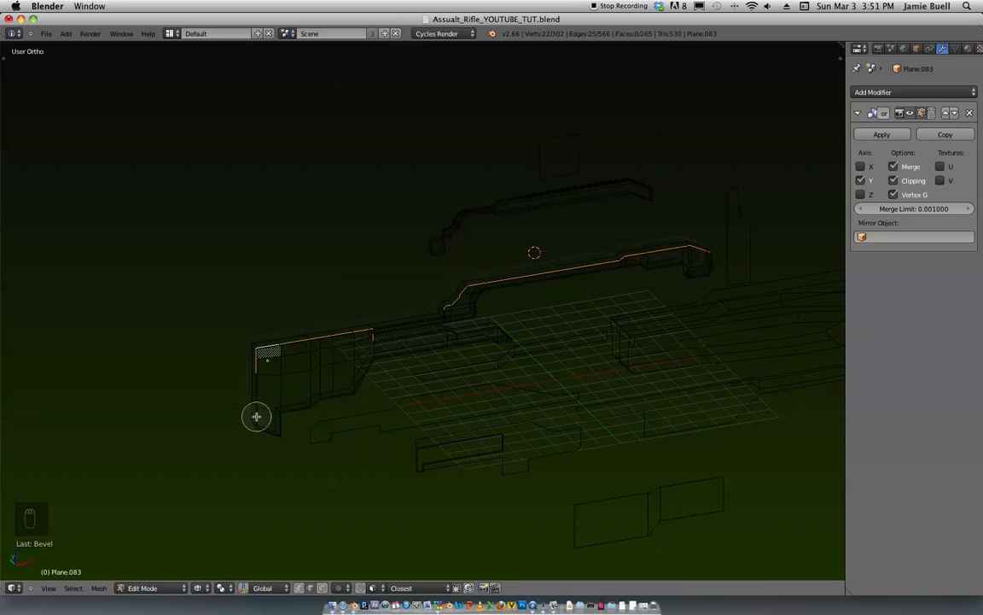
key(z)
scroll(288, 432, up, 3)
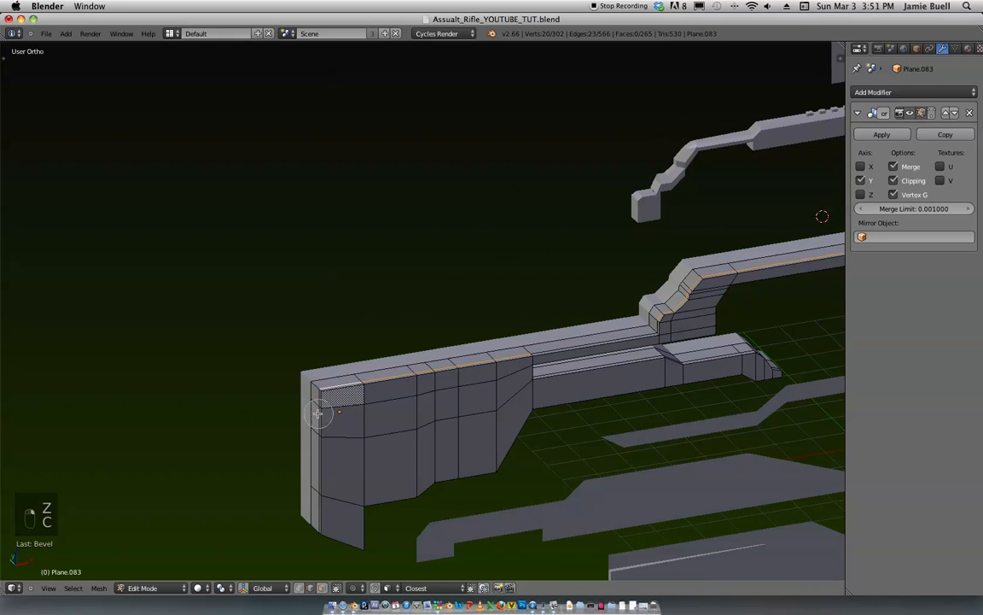
right_click(367, 410)
mouse_move(367, 409)
shift+middle_down()
mouse_move(246, 422)
mouse_move(486, 381)
mouse_move(371, 369)
mouse_move(467, 382)
mouse_move(572, 233)
mouse_move(623, 235)
mouse_move(606, 253)
shift+middle_up()
shift+right_click(495, 370)
key(g)
key(z)
right_click(597, 293)
ctrl+middle_drag(597, 293, 571, 297)
Step: Switch to face selection and select the top faces along the stock, up the stepped slope and onto the upper arm
key(ctrl+Tab)
click(299, 391)
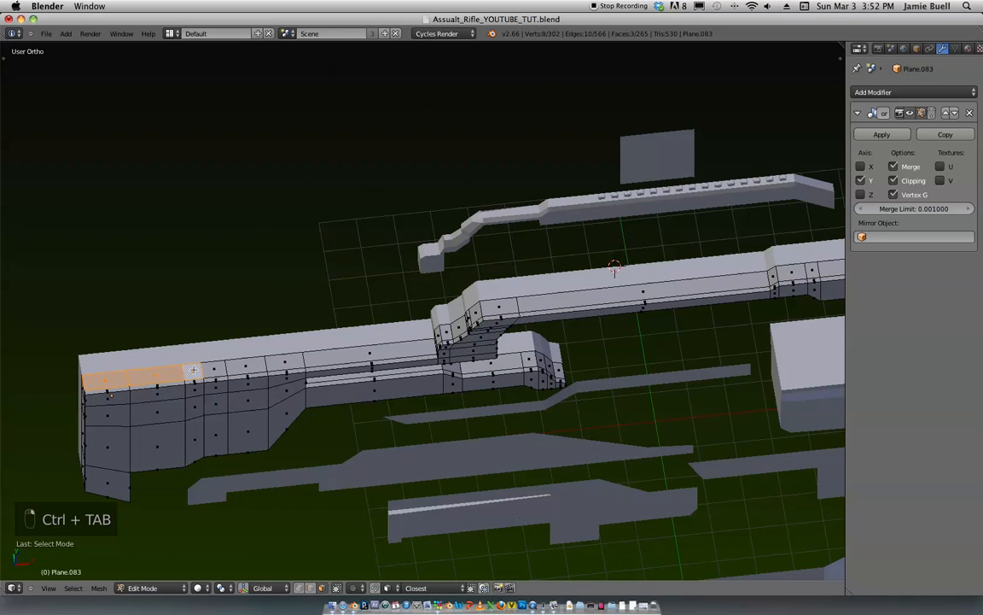
shift+right_click(285, 361)
shift+right_click(369, 353)
shift+middle_drag(369, 353, 511, 360)
scroll(423, 288, up, 3)
scroll(510, 361, up, 2)
shift+right_click(346, 415)
shift+right_click(357, 391)
shift+right_click(372, 369)
shift+right_click(399, 350)
shift+right_click(417, 321)
shift+right_click(429, 311)
shift+right_click(491, 249)
shift+right_click(611, 186)
Step: Extend the selection over the remaining top faces of the upper arm to its front end
shift+middle_drag(634, 172, 264, 307)
scroll(264, 307, down, 4)
shift+middle_drag(786, 104, 529, 235)
scroll(529, 235, up, 4)
shift+right_click(218, 343)
shift+right_click(271, 319)
shift+right_click(325, 294)
shift+right_click(421, 248)
shift+middle_drag(482, 211, 354, 316)
shift+right_click(395, 308)
shift+right_click(418, 297)
shift+right_click(443, 288)
shift+right_click(519, 288)
Step: Raise the selected top faces of the stock and upper arm slightly along Z
ctrl+middle_drag(519, 287, 527, 203)
shift+middle_drag(384, 269, 551, 258)
ctrl+middle_drag(549, 357, 546, 340)
key(g)
key(z)
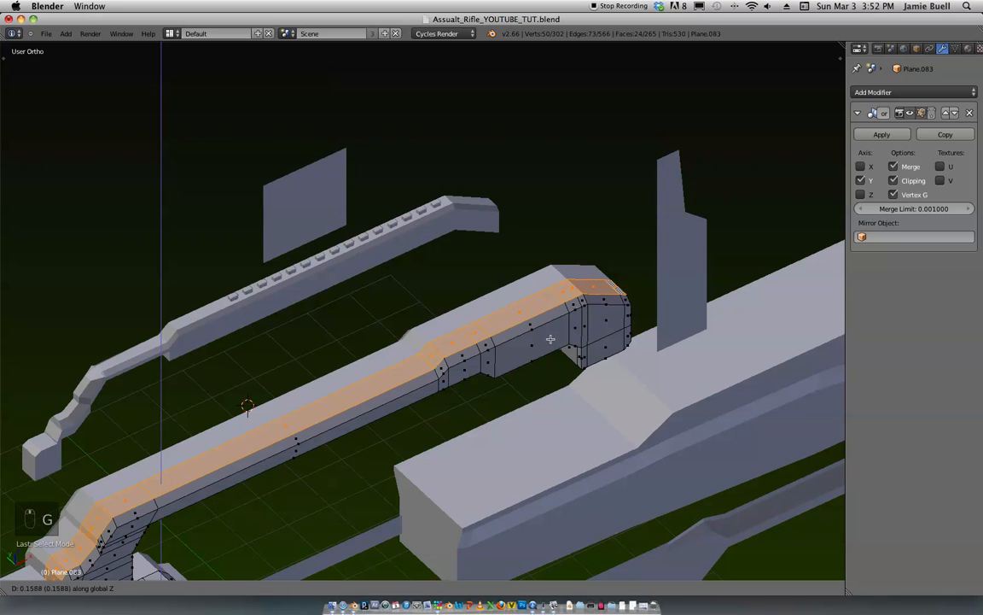
click(548, 325)
middle_drag(549, 324, 523, 270)
shift+middle_drag(522, 367, 595, 278)
ctrl+middle_drag(595, 277, 660, 189)
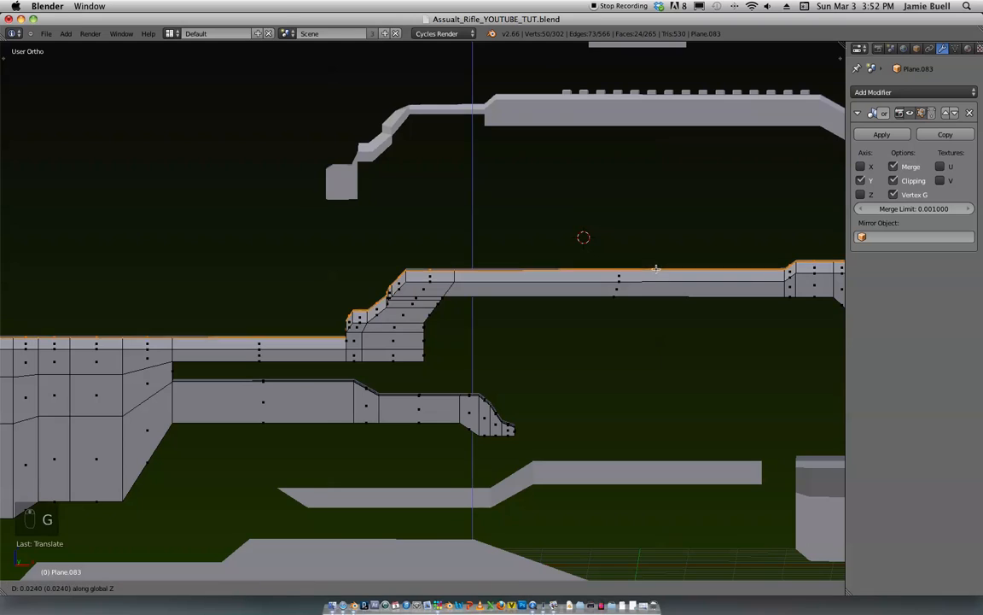
middle_drag(656, 270, 546, 243)
Step: Select the underside faces of the upper arm and of the block supporting its rear end
right_click(622, 99)
shift+middle_drag(623, 99, 597, 162)
middle_drag(598, 163, 707, 201)
shift+middle_drag(707, 201, 421, 284)
shift+right_click(421, 285)
middle_drag(637, 263, 706, 290)
shift+right_click(618, 307)
scroll(545, 301, up, 3)
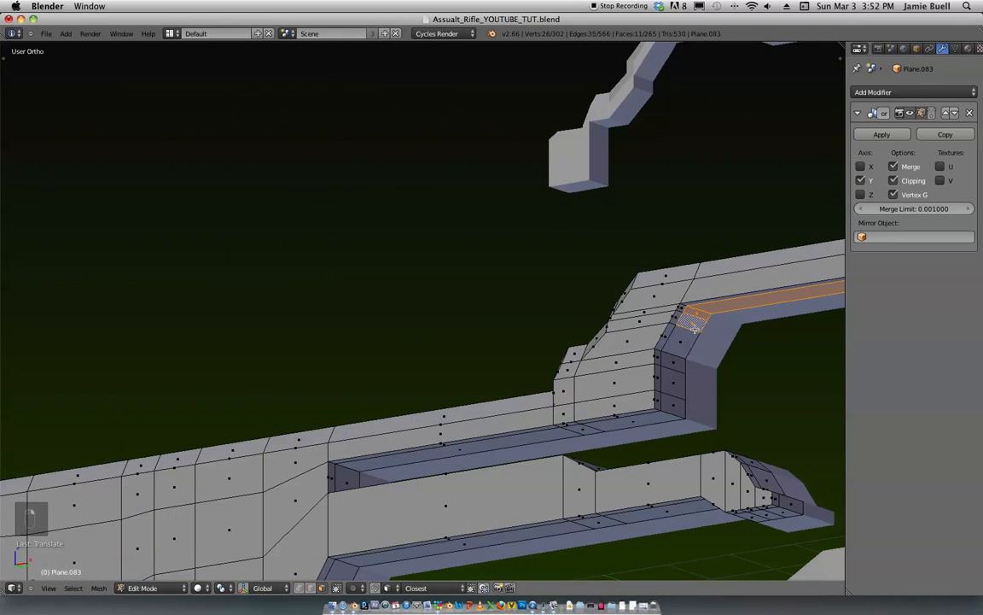
shift+middle_drag(692, 346, 528, 270)
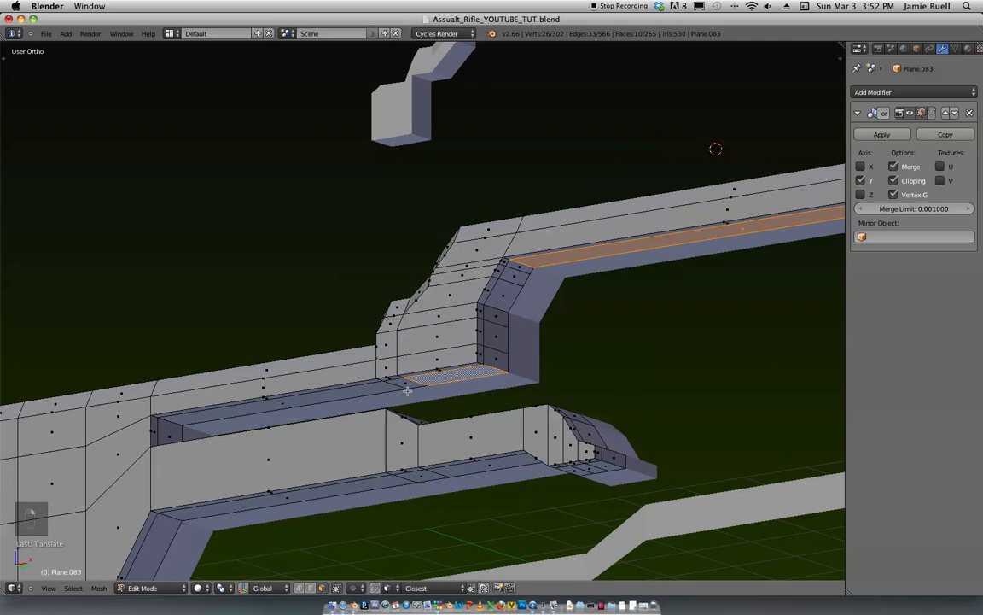
Step: Complete the underside selection back to the stock and lower the selected faces along Z
middle_drag(379, 391, 457, 388)
scroll(668, 252, down, 3)
shift+middle_drag(790, 238, 617, 264)
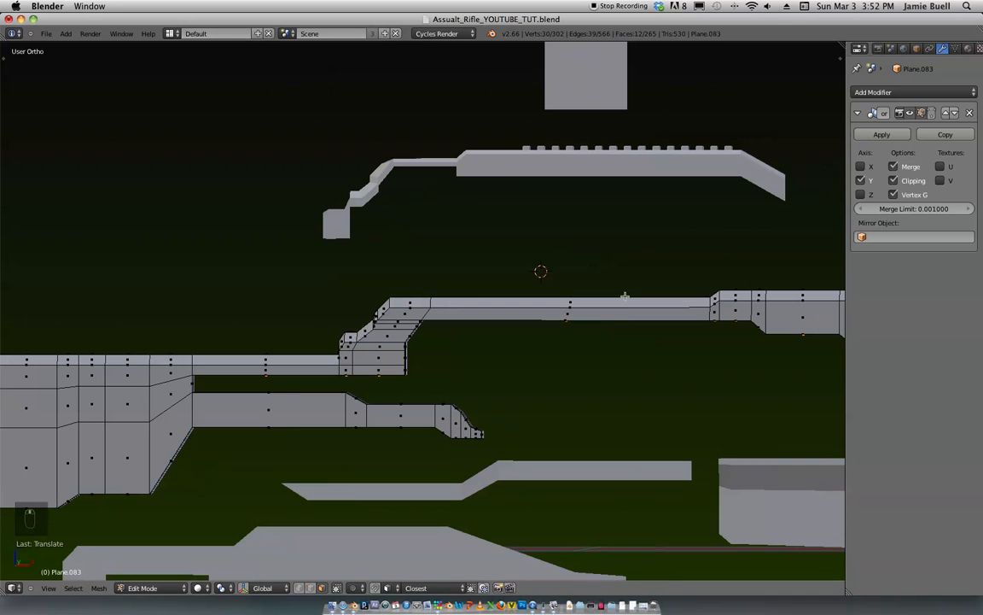
key(g)
key(z)
click(630, 373)
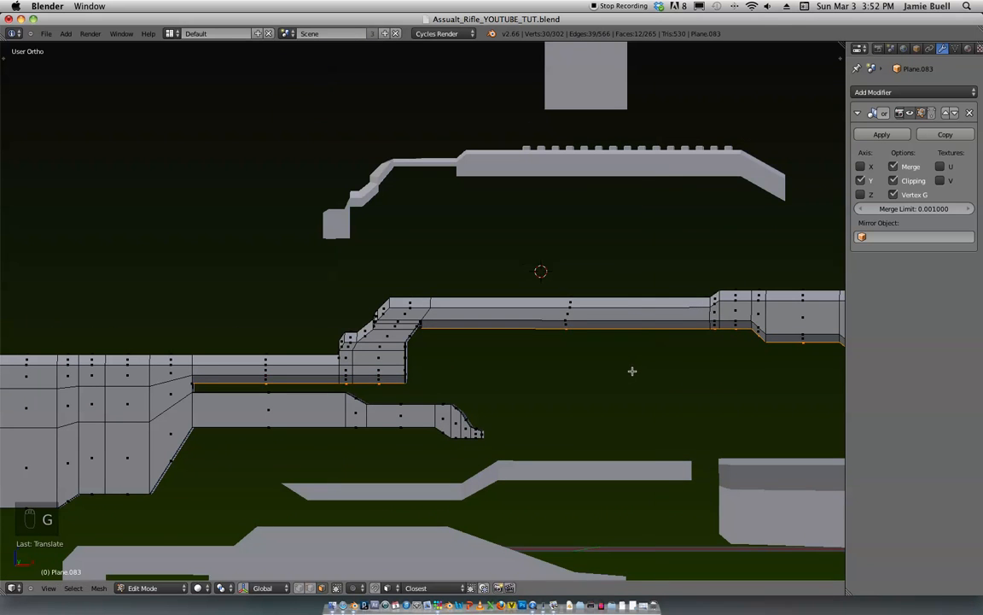
Step: Change the selection mode and turn on wireframe display at the upper arm's rear underside corner
scroll(629, 369, up, 2)
shift+middle_drag(629, 362, 537, 344)
scroll(537, 343, up, 4)
key(ctrl+Tab)
click(526, 412)
key(z)
key(z)
key(ctrl+Tab)
click(431, 387)
key(z)
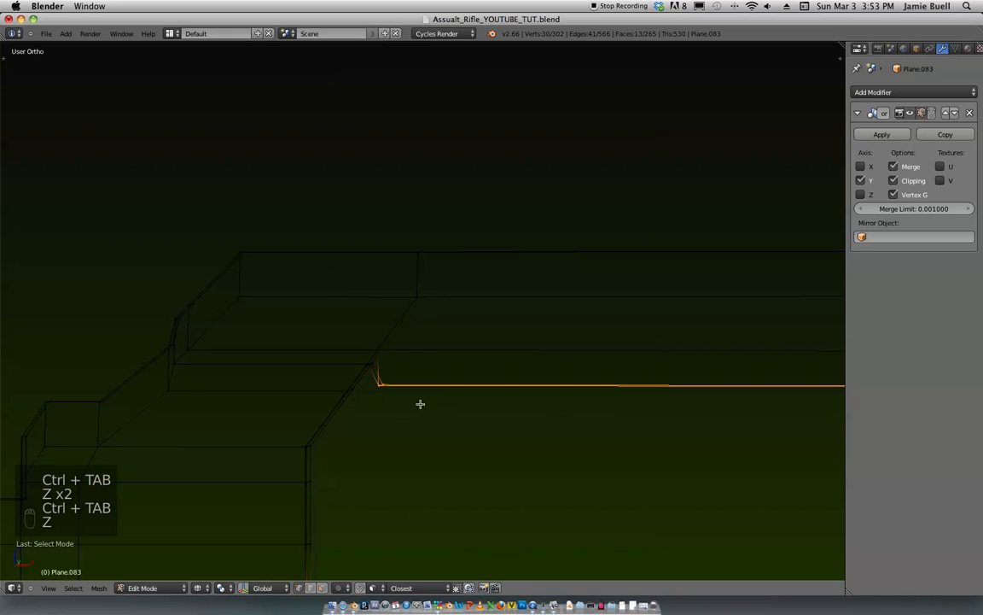
Step: Box-select the pinched corner geometry at the rear of the arm's underside and shift it forward along X
key(s)
key(a)
key(b)
drag(412, 418, 370, 373)
key(g)
middle_click(430, 416)
click(454, 403)
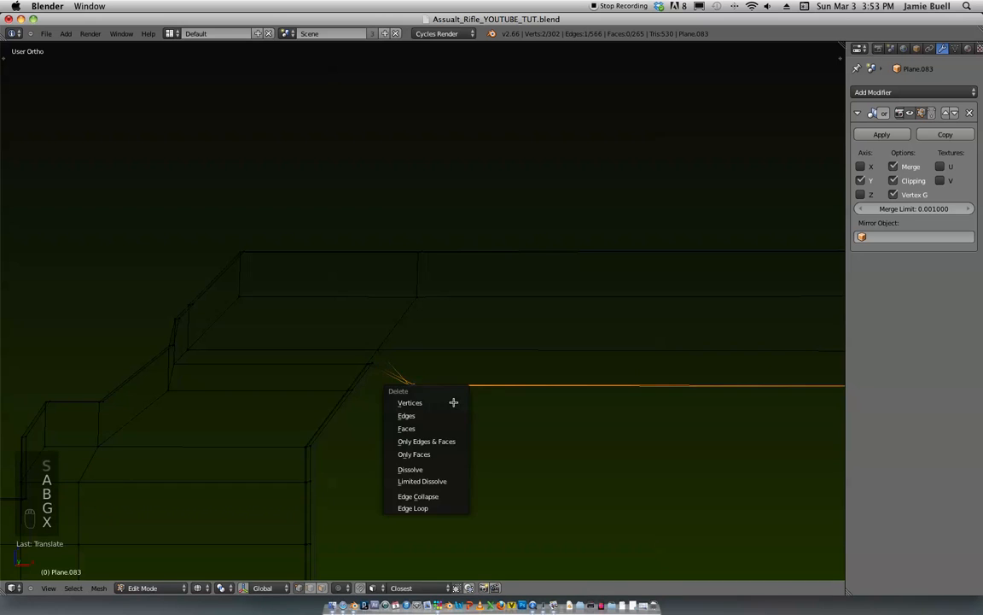
Step: Restore solid display, leave mesh editing and check the piece from the front against the reference image
key(z)
mouse_move(472, 325)
middle_down()
mouse_move(477, 285)
mouse_move(445, 300)
mouse_move(450, 340)
mouse_move(351, 373)
mouse_move(373, 408)
mouse_move(470, 320)
mouse_move(469, 376)
mouse_move(562, 300)
middle_up()
scroll(561, 300, down, 9)
middle_drag(691, 171, 689, 167)
key(Tab)
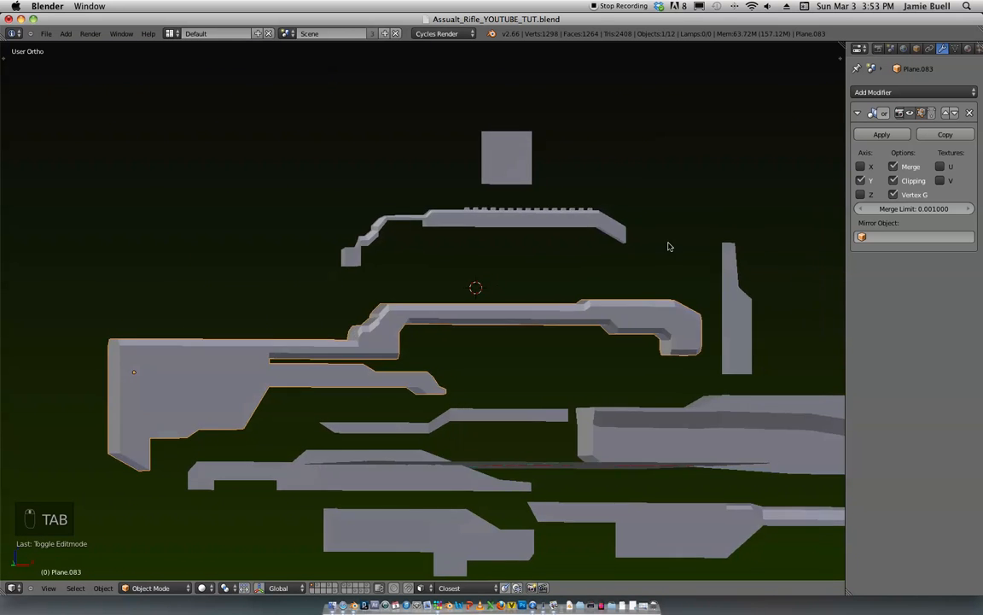
shift+middle_drag(650, 246, 668, 270)
key(KP_1)
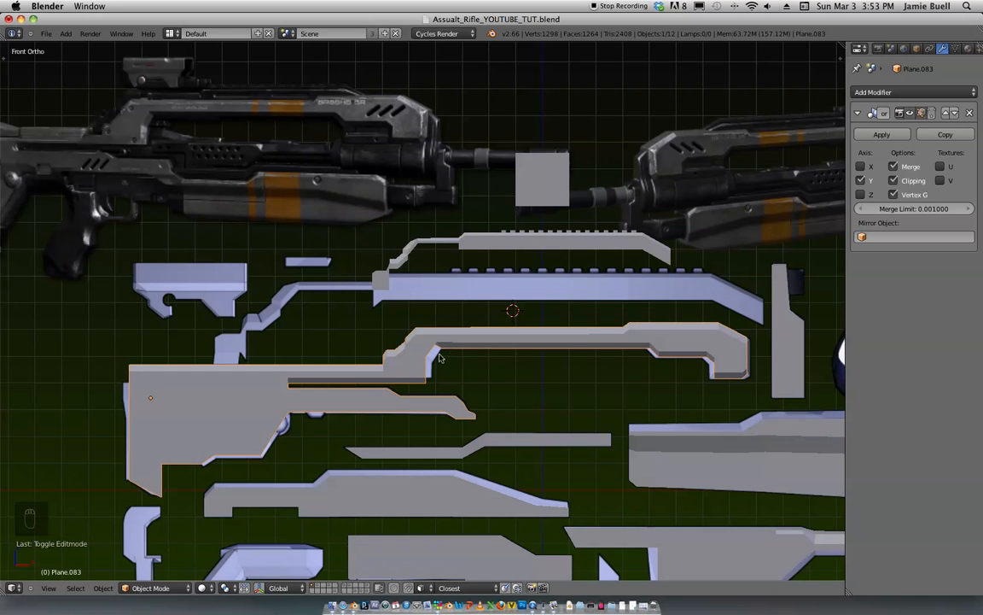
Step: Resume editing the stock-and-receiver mesh and adjust the geometry at the arm's rear underside corner along Z
shift+middle_drag(451, 360, 492, 358)
scroll(467, 418, up, 4)
middle_drag(465, 430, 435, 416)
shift+middle_drag(504, 402, 447, 347)
scroll(469, 399, up, 1)
key(Tab)
key(ctrl+Tab)
click(417, 419)
key(ctrl+Tab)
right_click(448, 341)
key(g)
key(z)
click(471, 357)
Step: Select the faces running down the front side of the block below the arm's rear end and move them along X
key(ctrl+Tab)
right_click(438, 360)
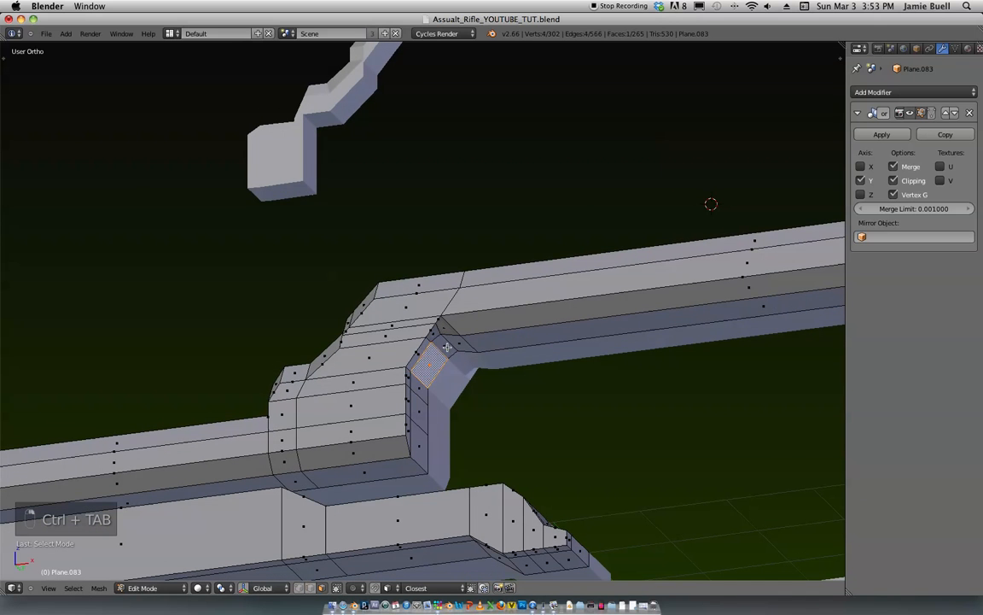
shift+right_click(419, 438)
middle_drag(419, 438, 504, 408)
key(g)
key(x)
click(473, 469)
key(ctrl+Tab)
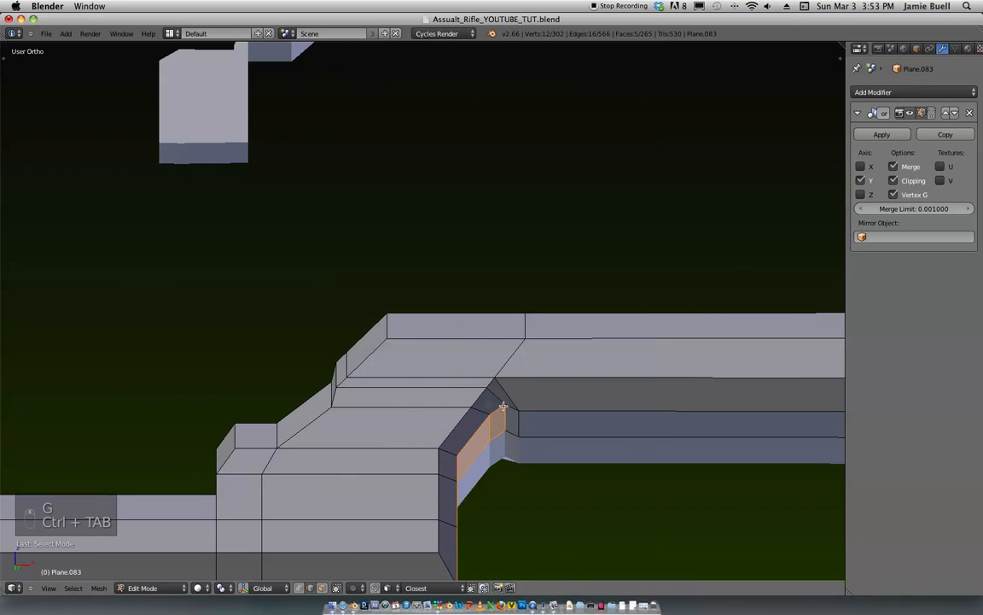
Step: Shift the selected faces down the front of the block below the arm's rear end along Z
key(g)
key(z)
click(519, 443)
middle_drag(519, 443, 461, 353)
key(Tab)
key(Tab)
Step: In face selection, add the sloped corner faces above the block's front faces, move them all along X and leave mesh editing
key(ctrl+Tab)
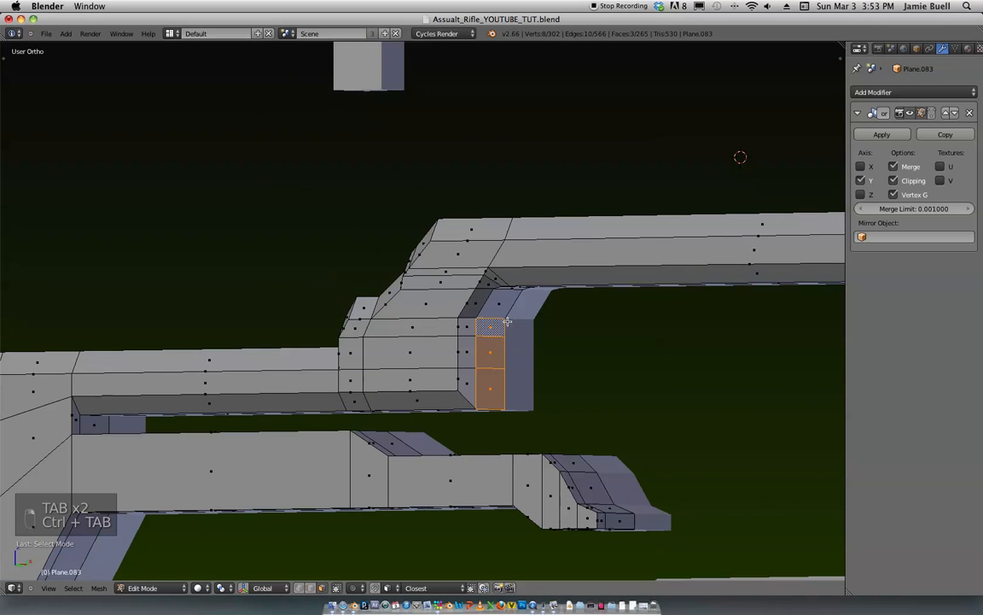
shift+right_click(516, 304)
middle_drag(517, 304, 716, 212)
shift+right_click(516, 293)
shift+right_click(527, 290)
key(g)
key(x)
click(547, 369)
key(Tab)
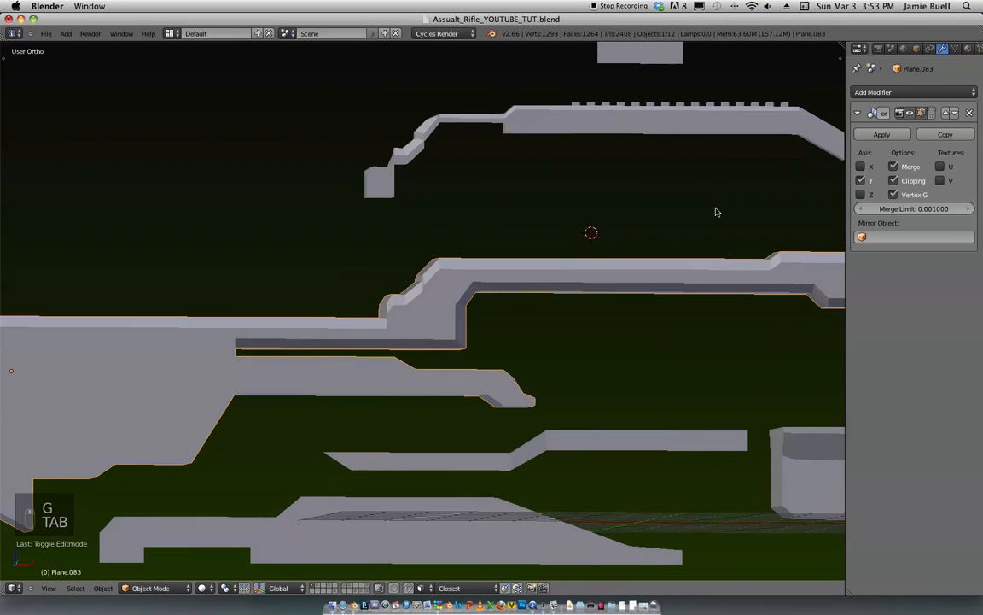
Step: From the front view, lower the upper rail along Z onto the receiver arm and scale it up slightly
key(KP_1)
middle_drag(555, 335, 596, 257)
key(KP_1)
shift+middle_drag(595, 257, 643, 307)
shift+middle_drag(566, 300, 512, 276)
right_click(525, 255)
key(g)
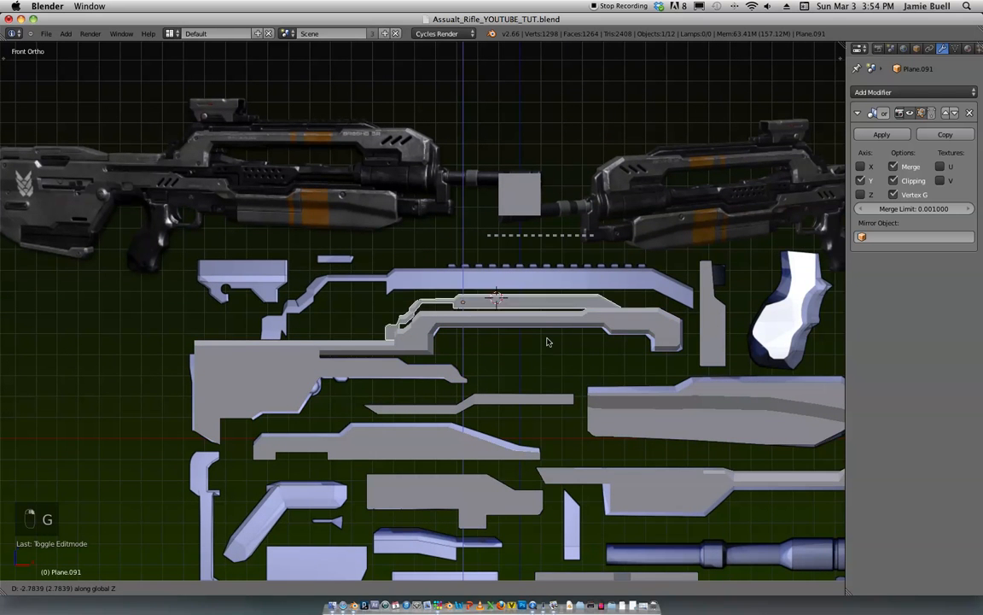
click(541, 344)
key(s)
key(s)
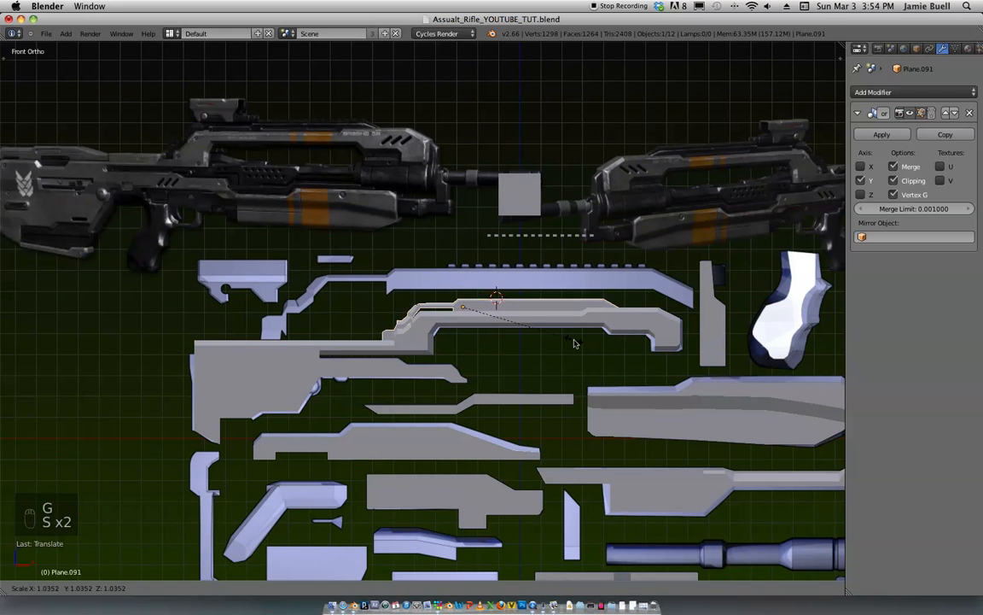
click(585, 344)
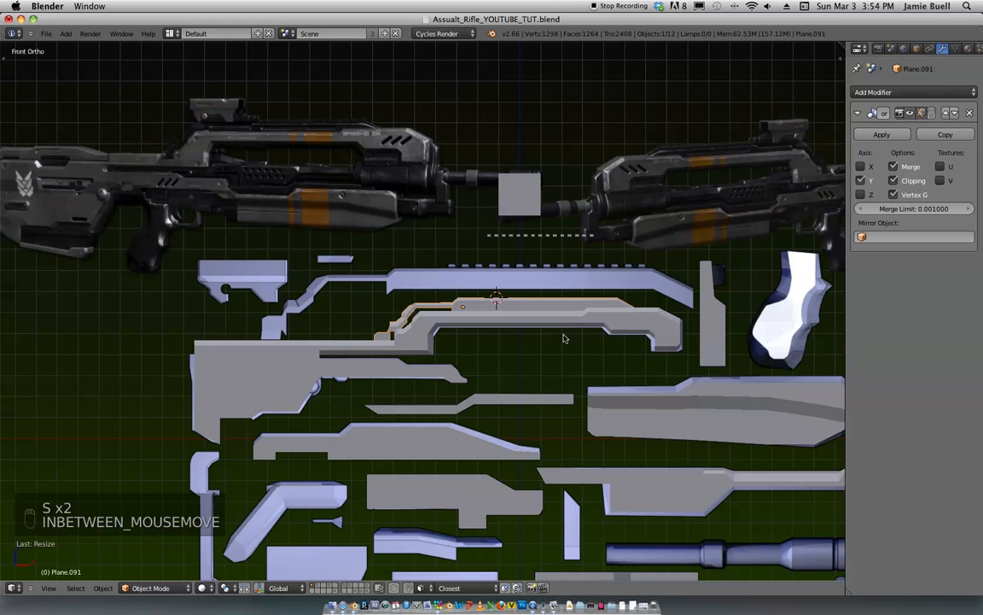
Step: Box-select the upper rail's stepped rear section in wireframe and move it forward towards the receiver's stepped slope
scroll(563, 338, up, 2)
key(Tab)
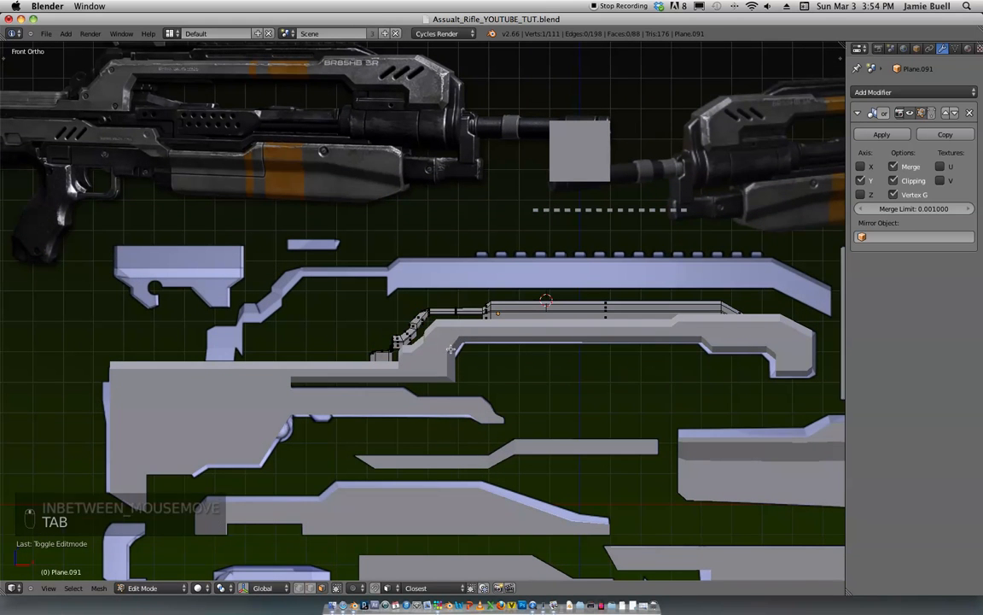
key(ctrl+Tab)
key(z)
key(b)
drag(334, 270, 350, 303)
key(b)
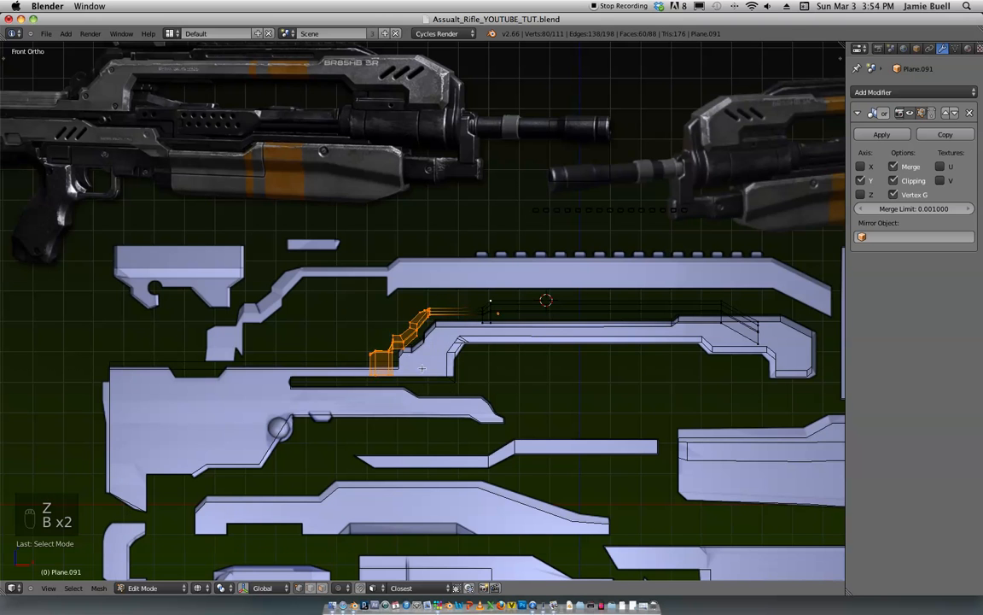
key(x)
right_click(461, 393)
click(499, 341)
key(z)
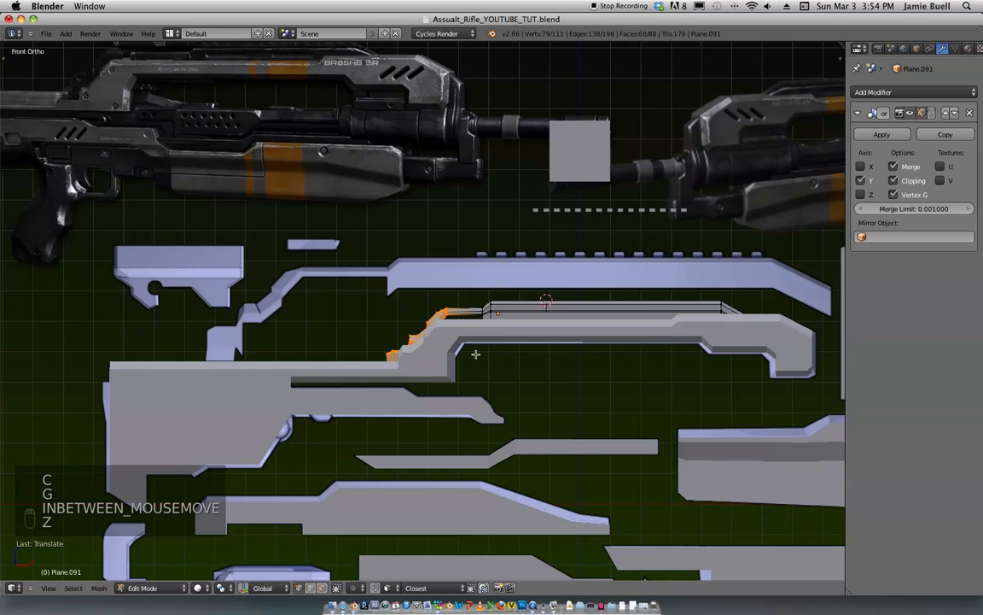
scroll(528, 303, up, 6)
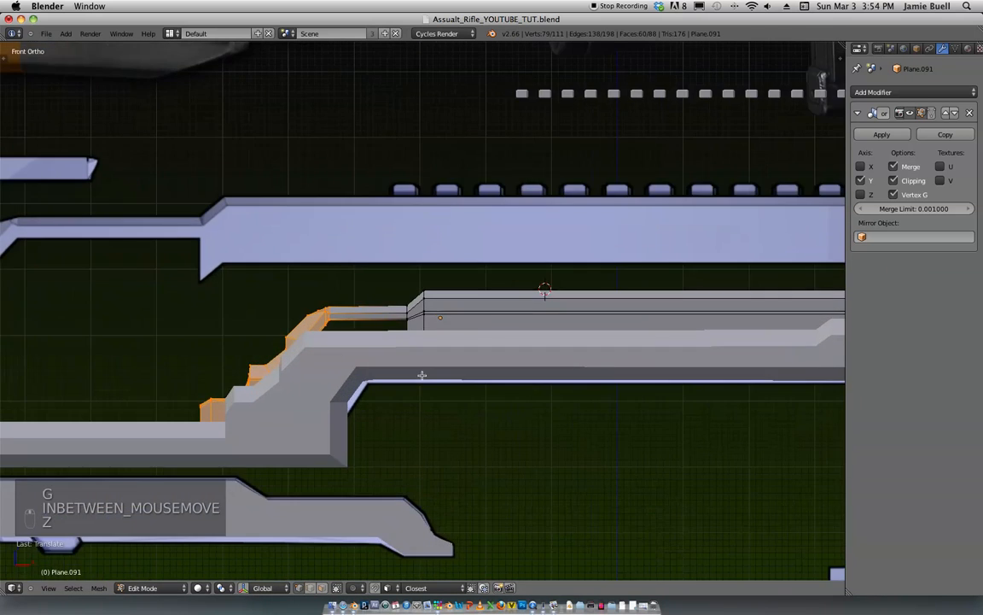
scroll(443, 326, down, 5)
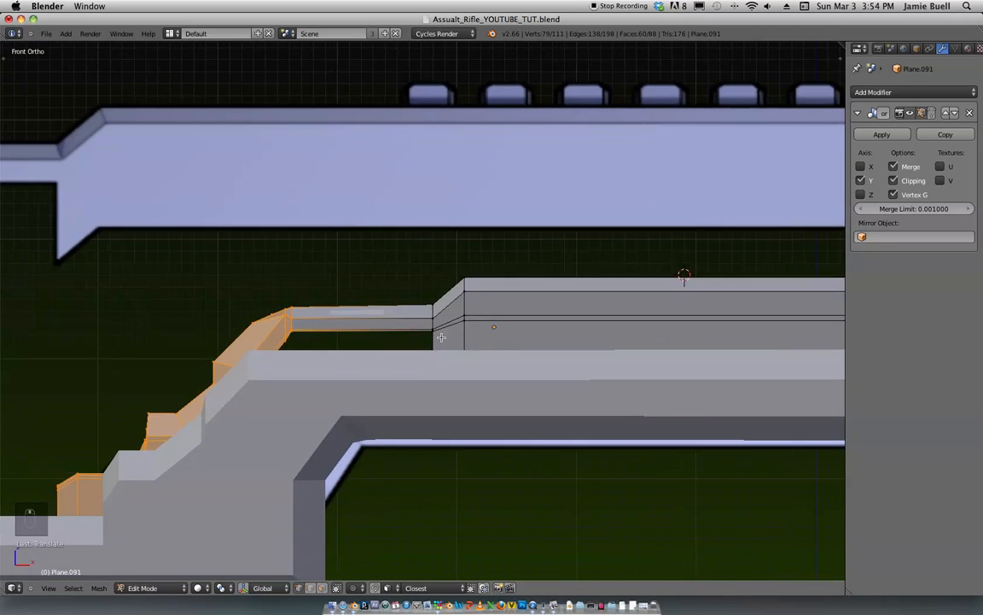
scroll(589, 251, down, 3)
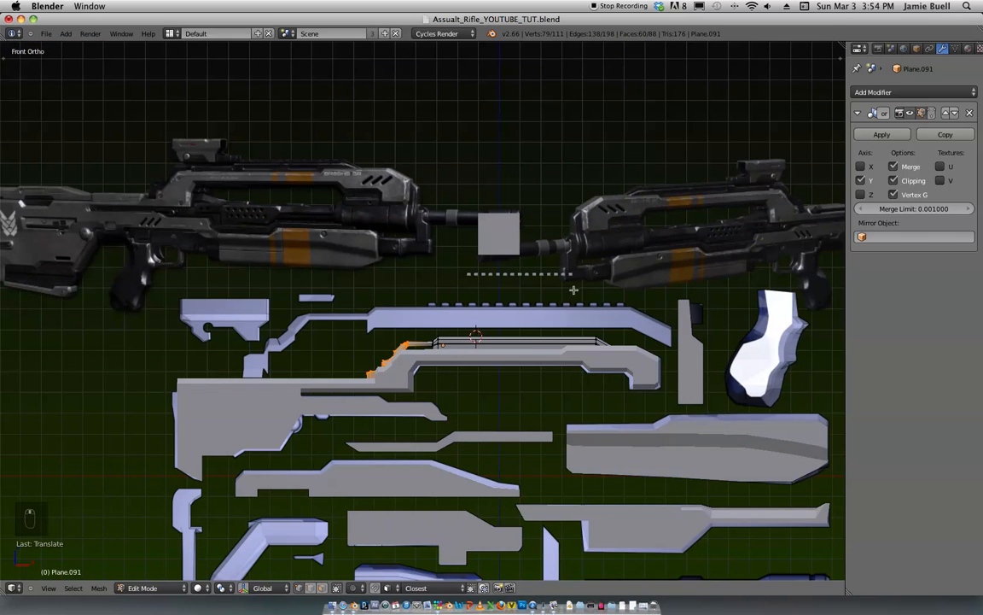
key(Tab)
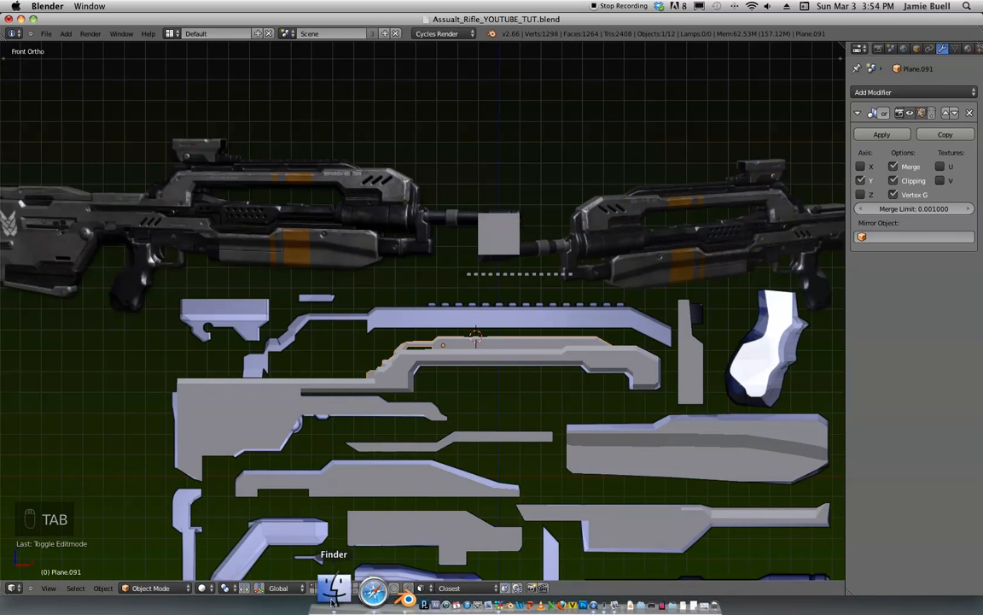
Step: Examine how the upper rail fits the receiver arm in wireframe and solid display, comparing it with the reference image
scroll(414, 378, down, 2)
scroll(461, 356, up, 7)
mouse_move(508, 371)
shift+middle_down()
mouse_move(461, 357)
mouse_move(508, 321)
shift+middle_up()
right_click(469, 360)
key(z)
scroll(508, 321, up, 1)
scroll(508, 321, up, 1)
key(z)
key(z)
key(z)
ctrl+middle_drag(551, 281, 558, 292)
mouse_move(558, 290)
shift+middle_down()
mouse_move(532, 247)
mouse_move(584, 218)
shift+middle_up()
key(z)
shift+middle_drag(584, 215, 522, 213)
ctrl+middle_drag(524, 214, 594, 192)
ctrl+middle_drag(594, 190, 596, 206)
ctrl+middle_drag(681, 250, 611, 229)
key(z)
key(1)
mouse_move(524, 223)
shift+middle_down()
mouse_move(563, 293)
mouse_move(690, 288)
shift+middle_up()
mouse_move(690, 288)
ctrl+middle_down()
mouse_move(562, 308)
mouse_move(693, 296)
ctrl+middle_up()
ctrl+middle_drag(693, 296, 514, 350)
Step: Box-select the lower edges of the rail's thin rear strip and lower them along Z to close the gap above the arm
right_click(555, 311)
key(Tab)
key(a)
key(a)
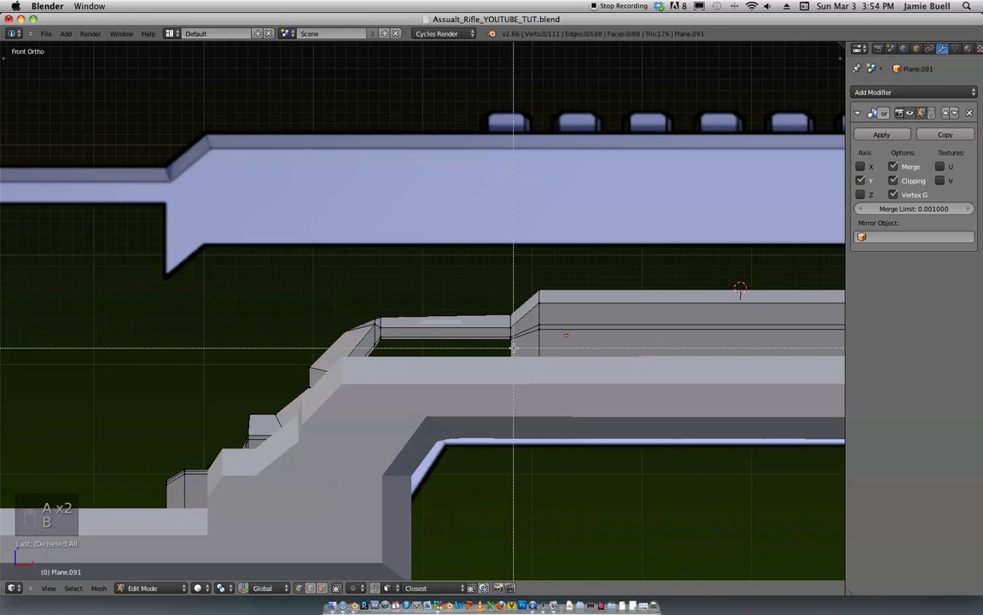
key(g)
key(b)
drag(525, 349, 487, 330)
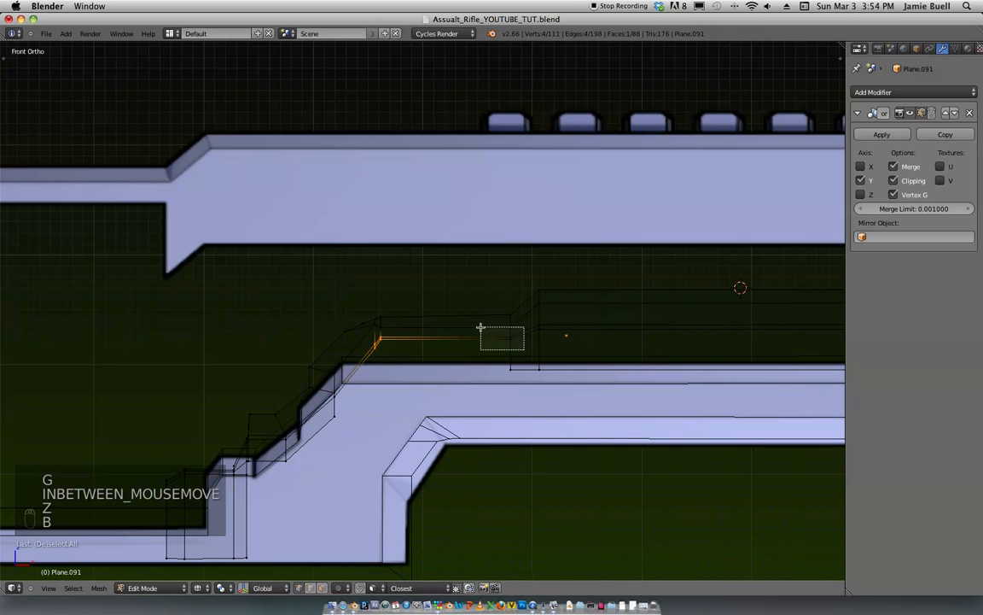
key(b)
drag(408, 345, 506, 328)
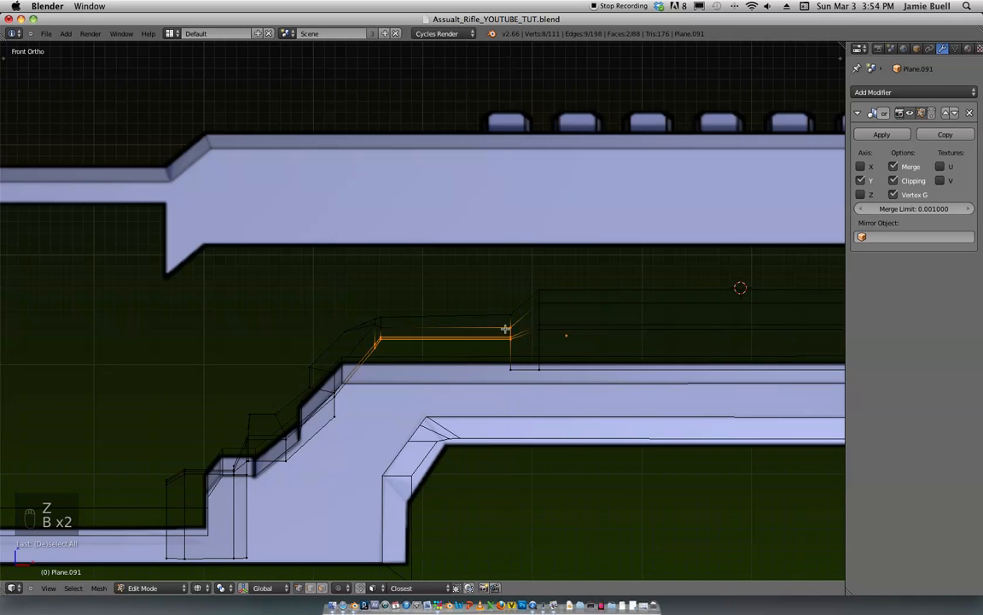
key(z)
key(g)
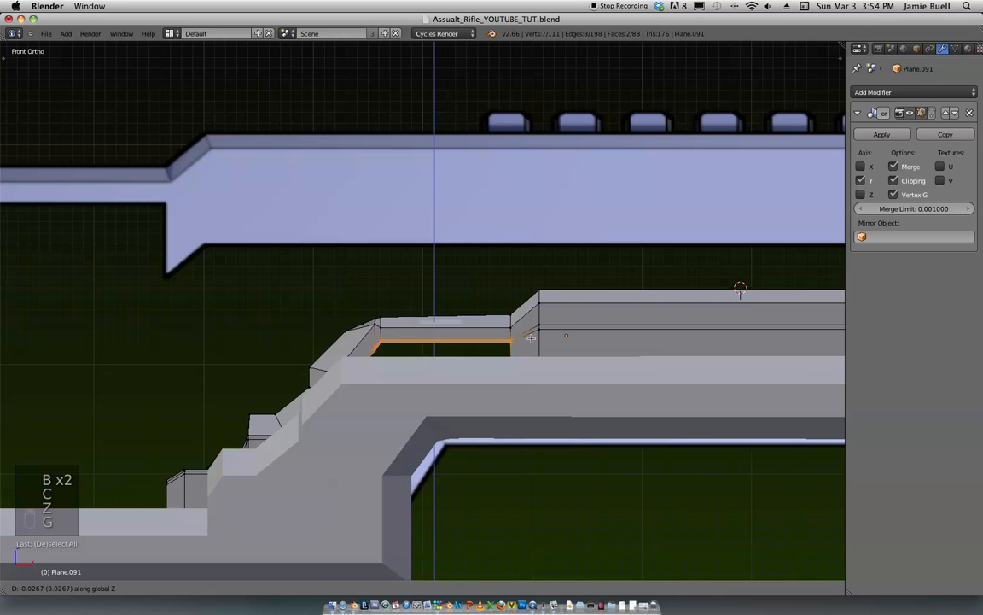
click(474, 318)
key(Tab)
scroll(584, 279, down, 2)
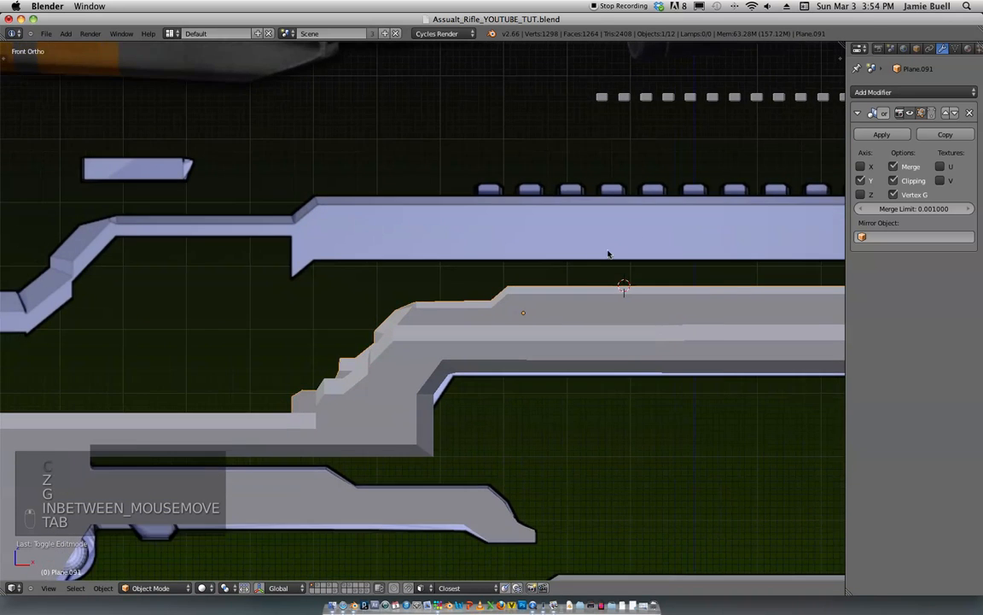
scroll(603, 265, up, 2)
scroll(603, 266, up, 1)
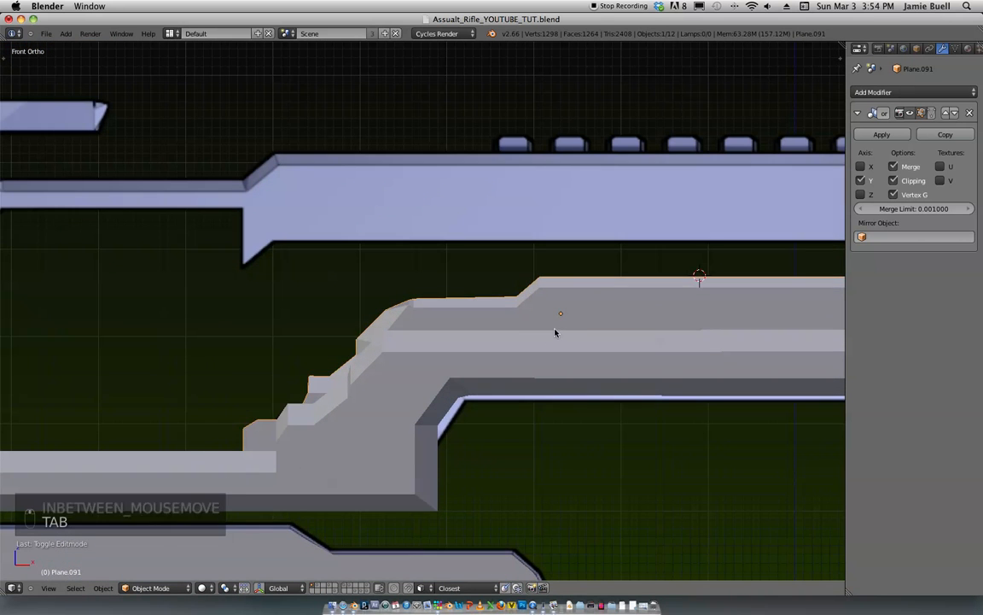
key(h)
key(x)
key(super+z)
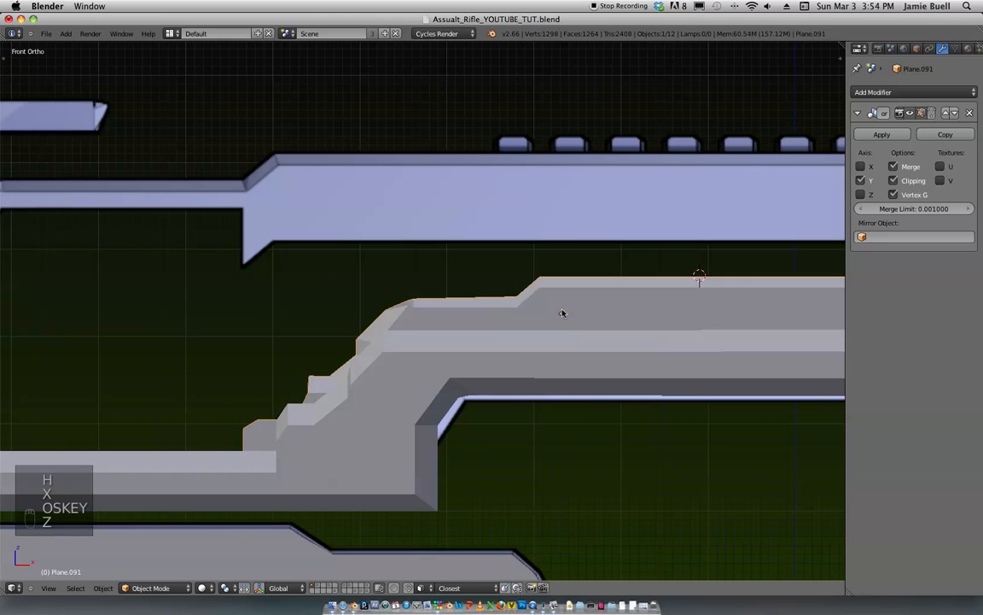
Step: Nudge the upper rail backward along X and down along Z so it sits against the receiver arm's stepped slope
key(g)
key(x)
click(555, 324)
key(g)
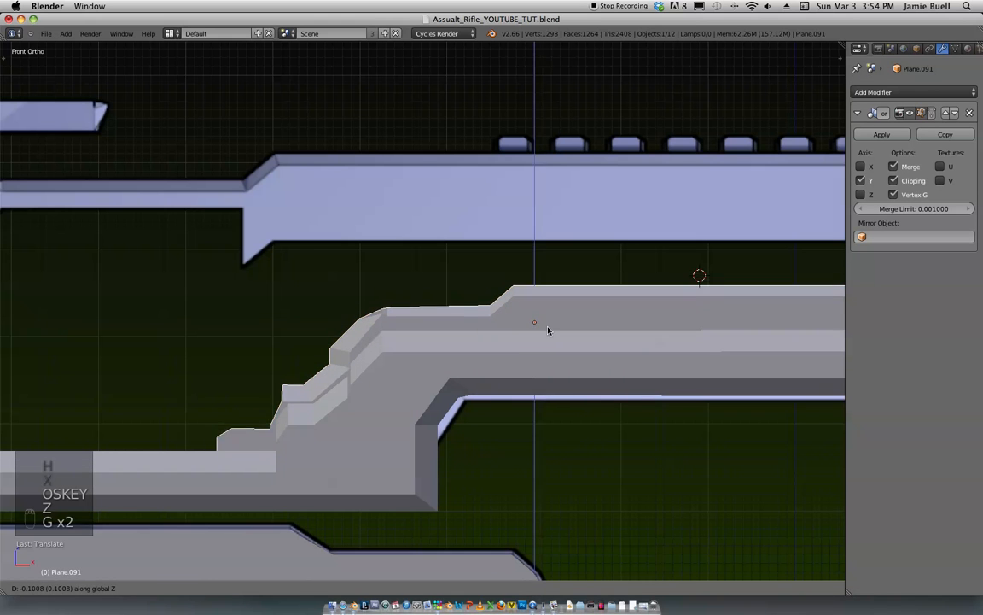
click(546, 331)
key(g)
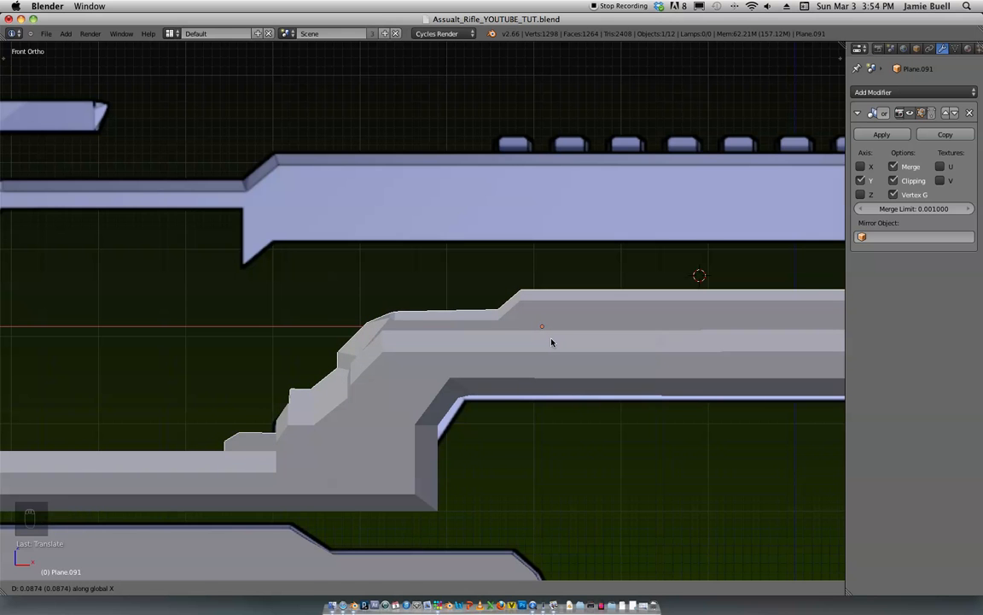
click(551, 343)
scroll(653, 219, down, 5)
scroll(512, 324, up, 2)
shift+middle_drag(513, 324, 597, 308)
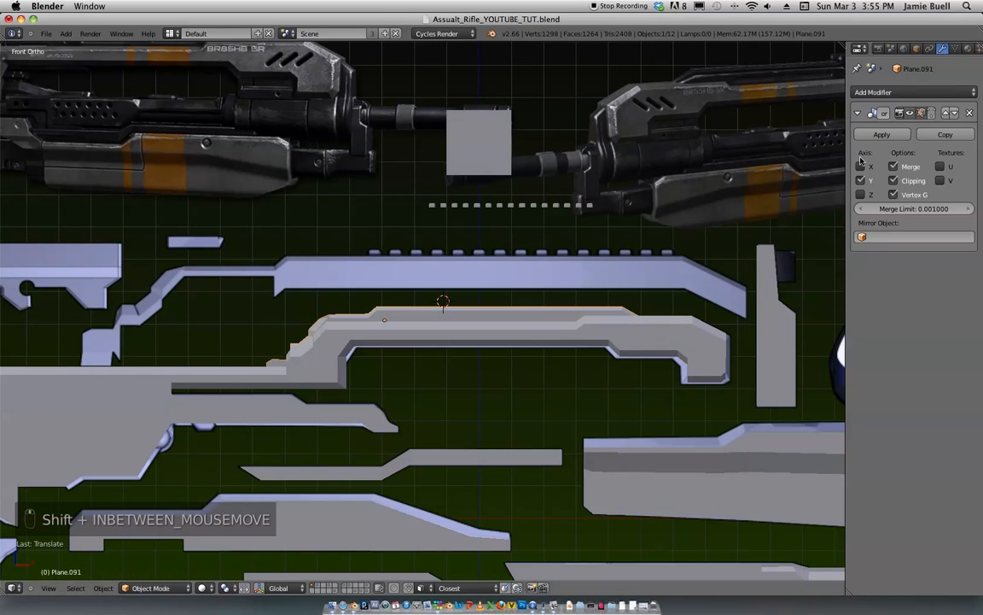
Step: Give the upper rail a new material and set its viewport colour to dark grey
click(968, 48)
click(896, 134)
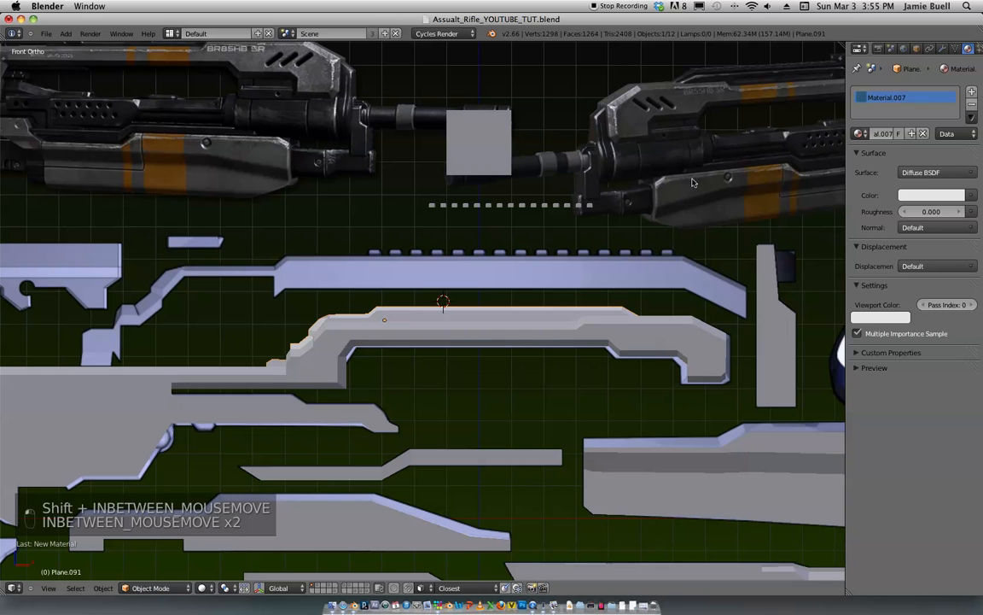
click(879, 317)
drag(902, 177, 902, 201)
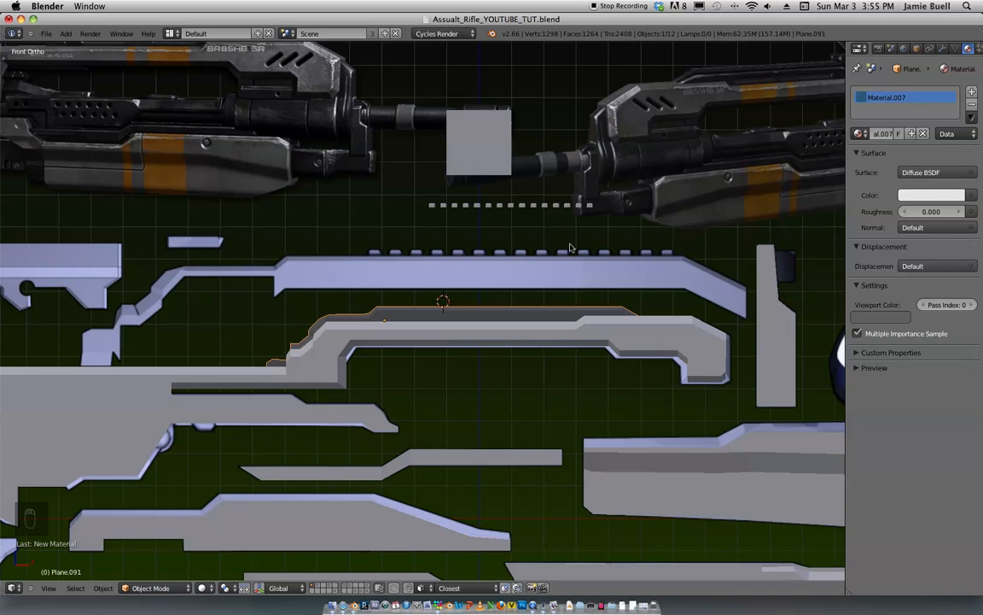
Step: Move the row of small rail teeth down onto the upper rail, scale it up and position it along X
right_click(553, 211)
key(g)
key(s)
key(s)
click(659, 341)
key(g)
key(x)
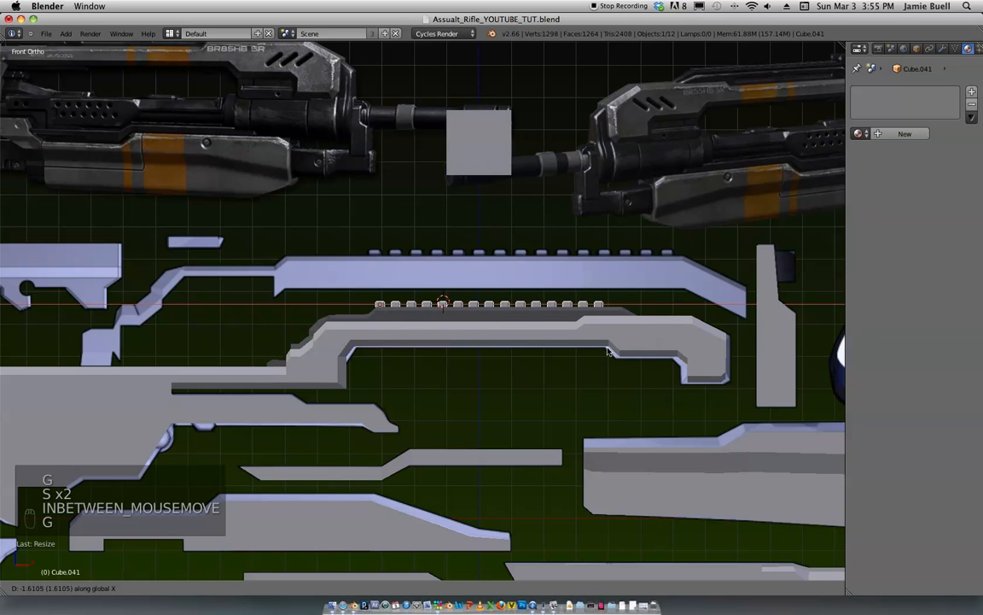
click(632, 316)
key(a)
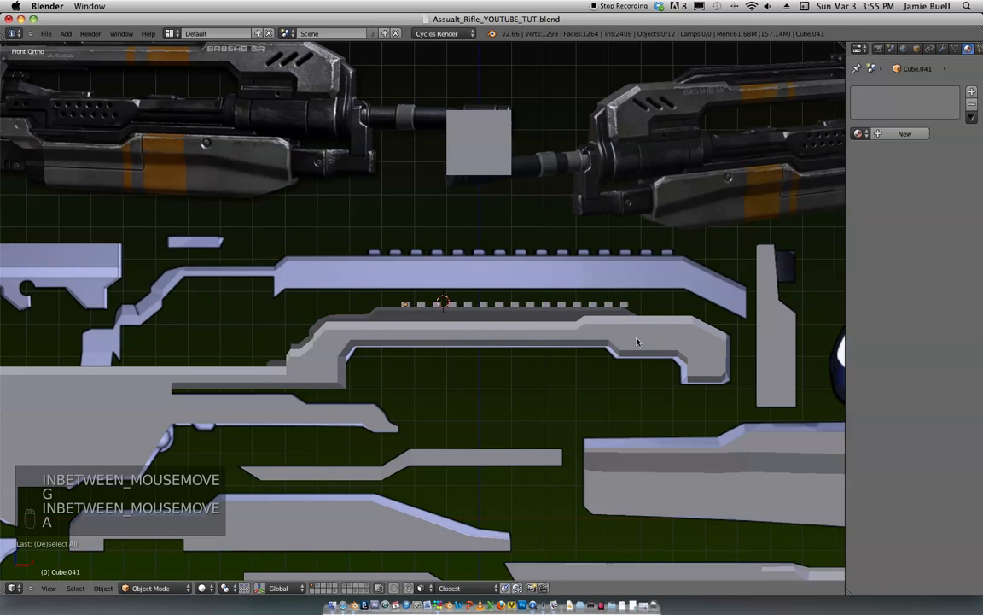
Step: Scale the row of rail teeth down and shift it forward along X towards the rail's front end
right_click(623, 310)
key(s)
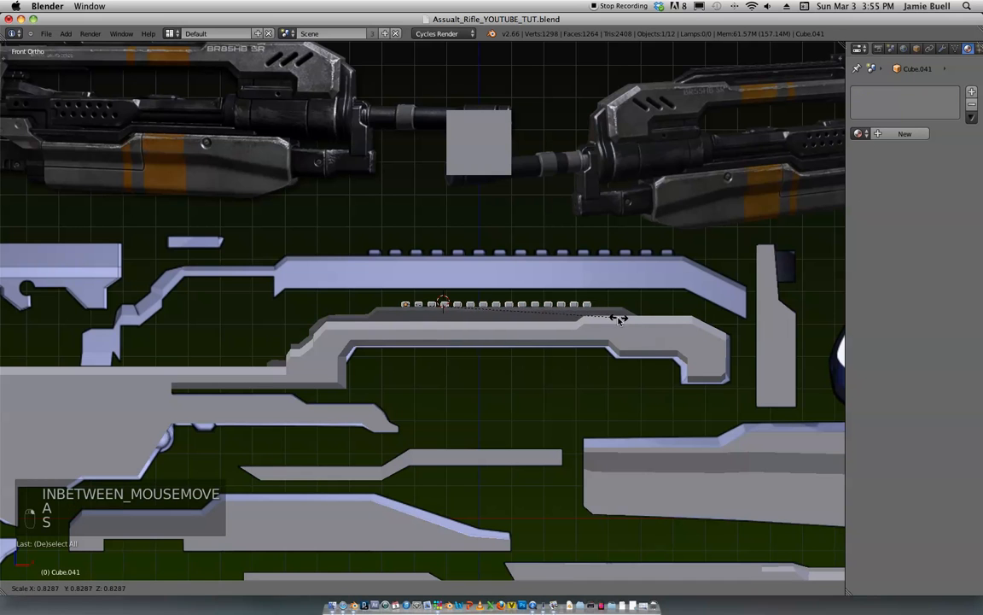
click(589, 323)
key(g)
key(x)
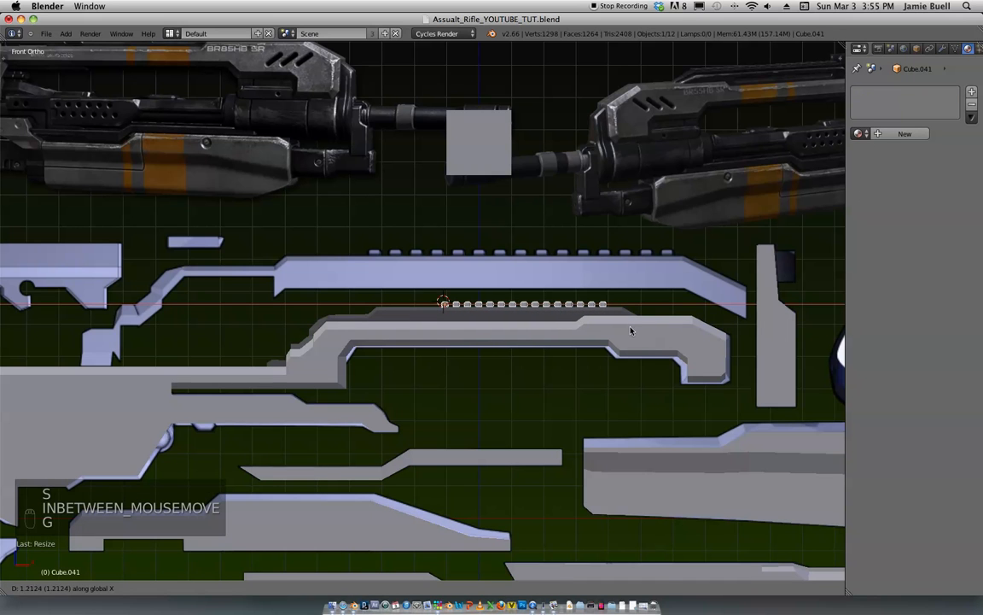
click(636, 330)
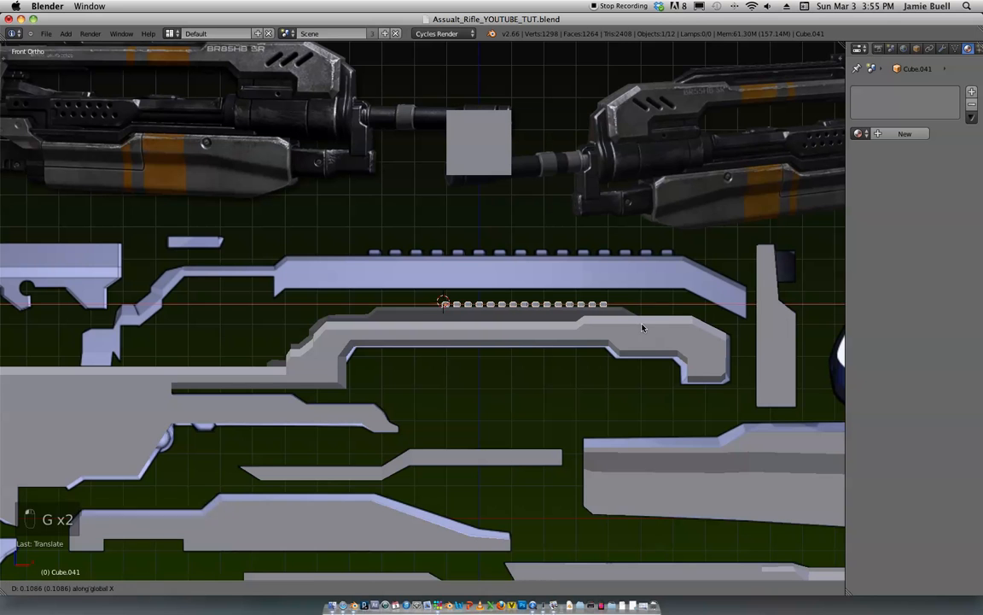
Step: Link the upper rail's dark grey material to the row of rail teeth
key(a)
shift+right_click(553, 319)
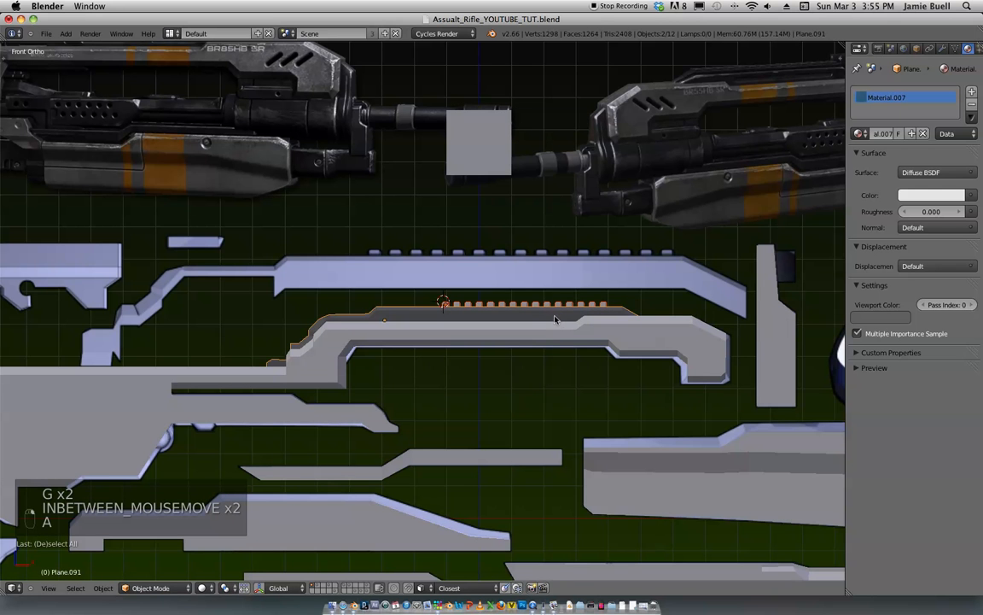
key(ctrl+l)
click(551, 340)
key(a)
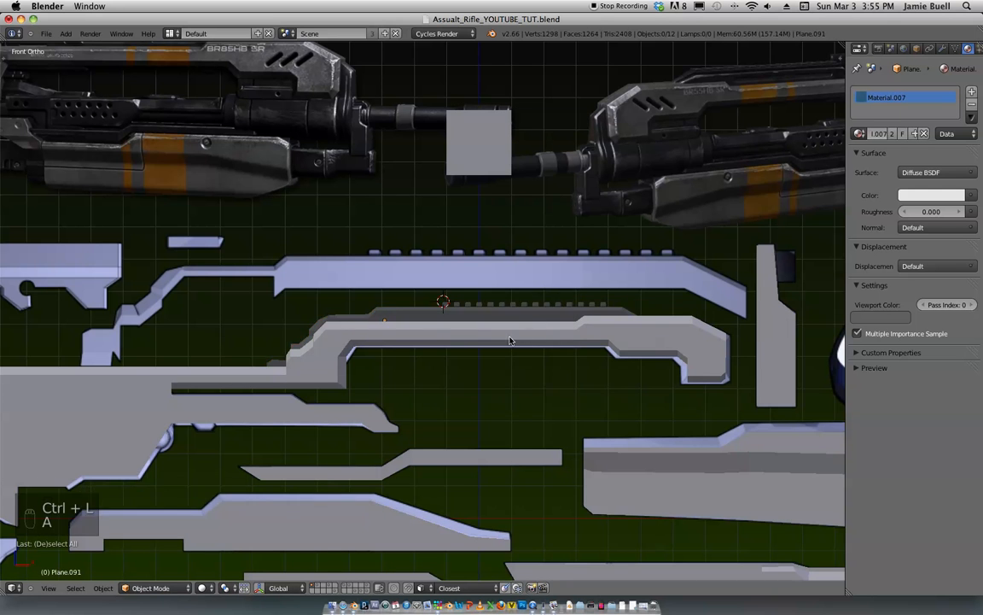
Step: Select the large handguard piece and open its mesh for editing
scroll(710, 182, down, 5)
scroll(710, 182, up, 4)
scroll(675, 214, down, 3)
scroll(639, 249, up, 4)
right_click(642, 325)
middle_drag(683, 271, 704, 277)
shift+middle_drag(789, 279, 582, 265)
key(Tab)
scroll(683, 261, up, 3)
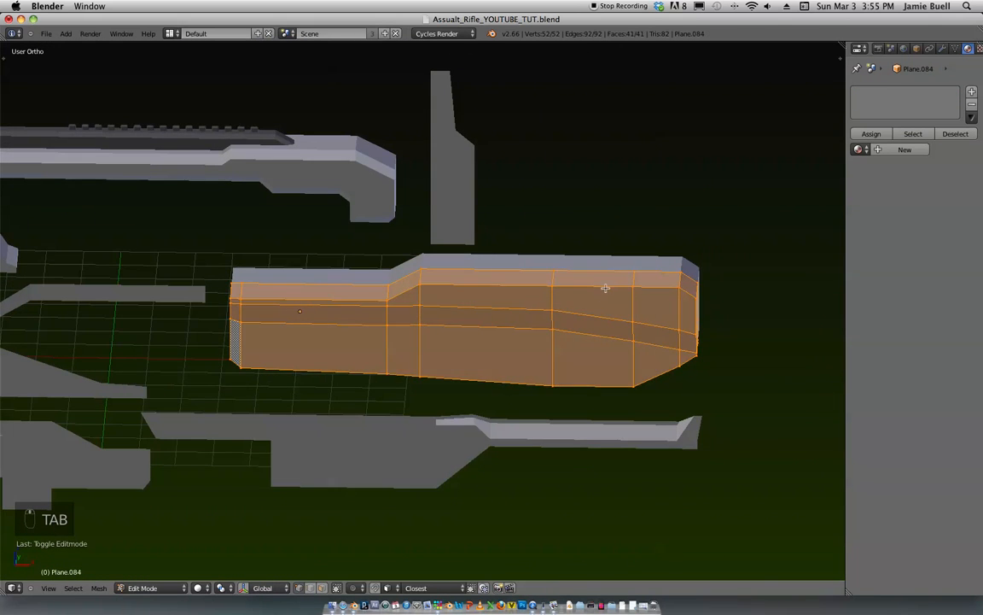
Step: Bevel the handguard's outer edge loop that frames its side face
alt+right_click(609, 286)
key(ctrl+Tab)
click(602, 307)
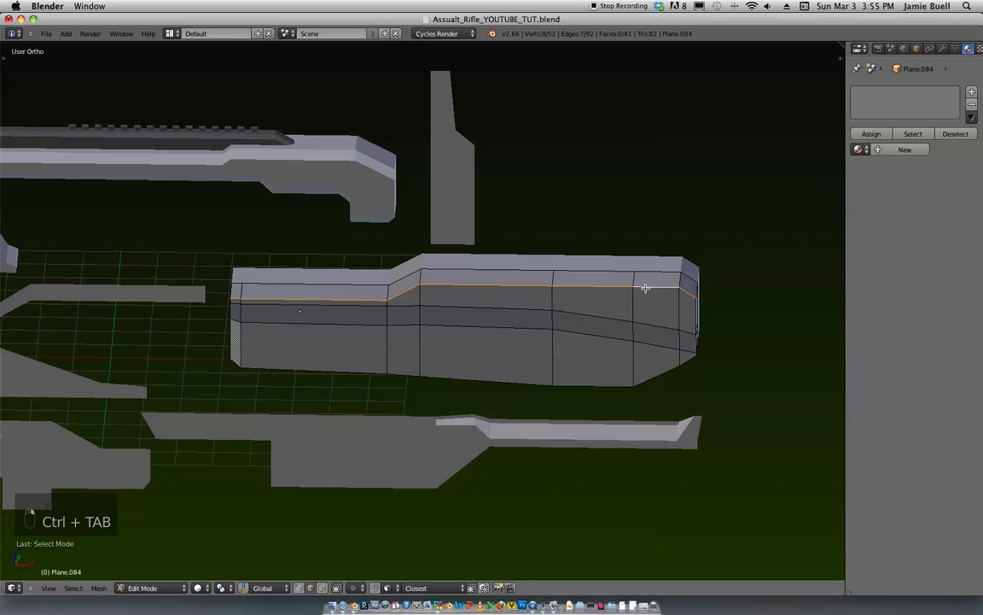
scroll(663, 284, down, 1)
middle_drag(662, 284, 636, 275)
scroll(658, 292, up, 2)
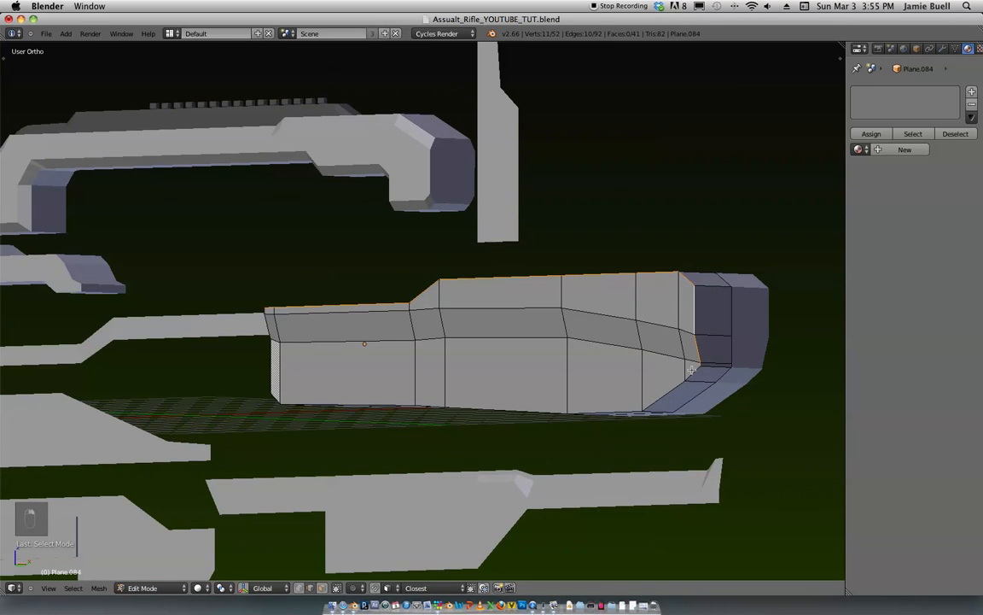
mouse_move(596, 389)
middle_down()
mouse_move(652, 384)
mouse_move(352, 361)
mouse_move(521, 368)
middle_up()
key(ctrl+b)
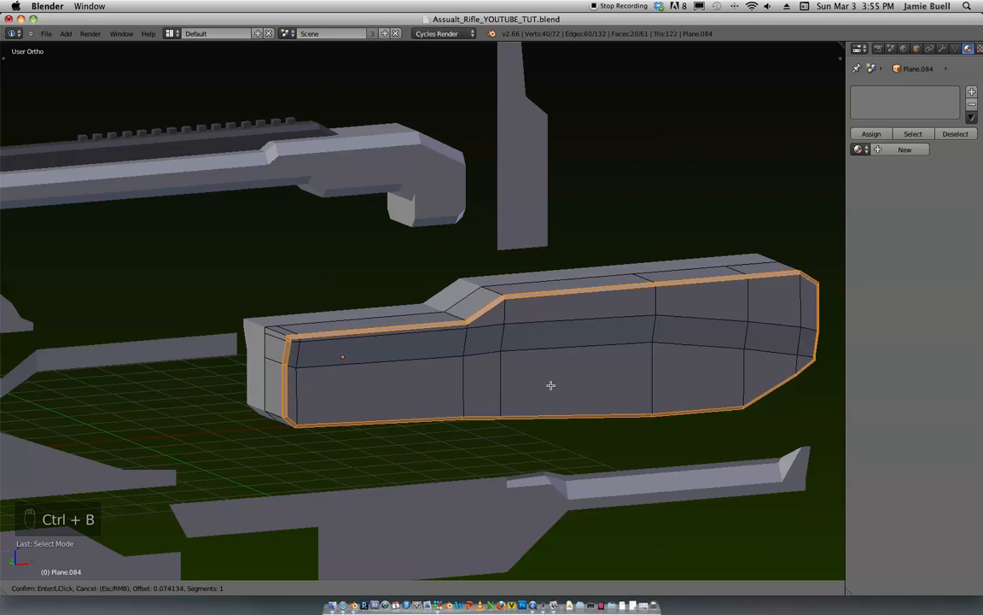
click(546, 385)
Step: Scale the handguard's selected border faces slightly up along Z and finish editing its mesh
middle_drag(542, 386, 571, 274)
key(ctrl+Tab)
middle_drag(639, 265, 679, 264)
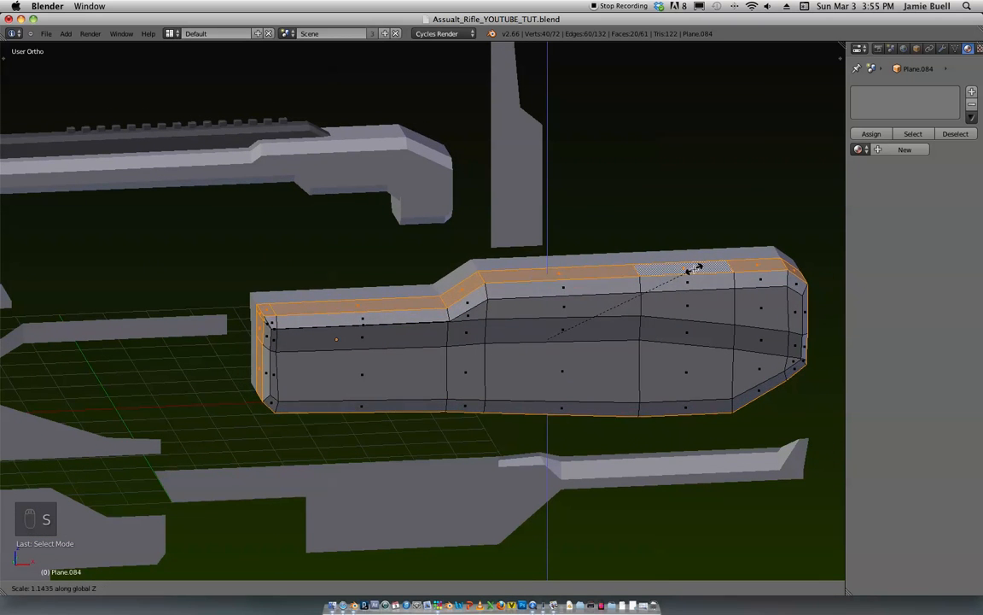
click(689, 272)
middle_drag(689, 272, 715, 265)
key(Tab)
Step: Select the thin stepped strip beside the handguard and extrude its outline edges to give it depth
scroll(715, 266, down, 2)
right_click(414, 316)
middle_drag(414, 316, 407, 313)
right_click(467, 339)
middle_drag(470, 338, 474, 404)
scroll(485, 412, up, 4)
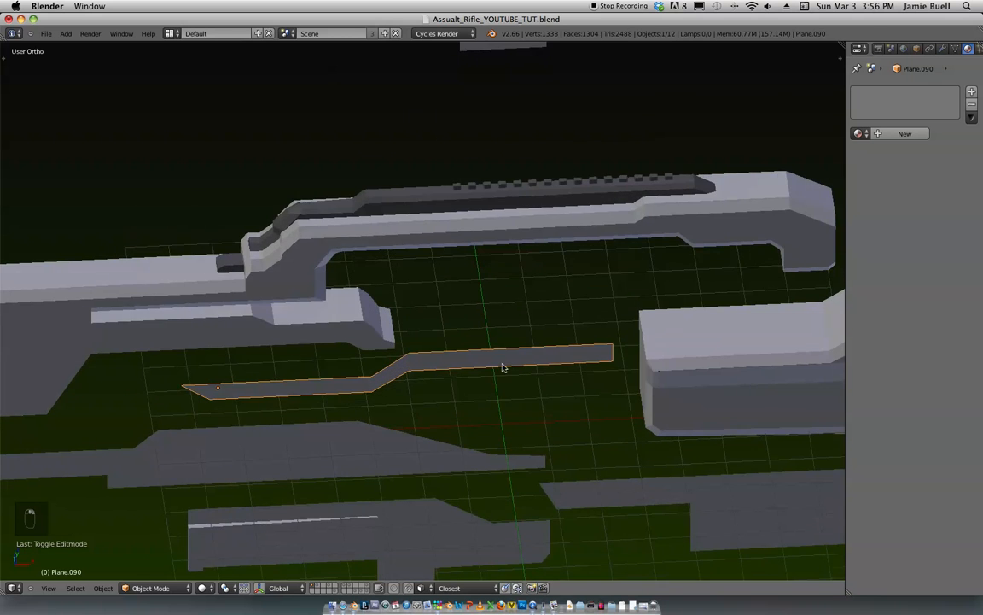
key(Tab)
middle_drag(546, 342, 502, 386)
key(ctrl+Tab)
click(503, 373)
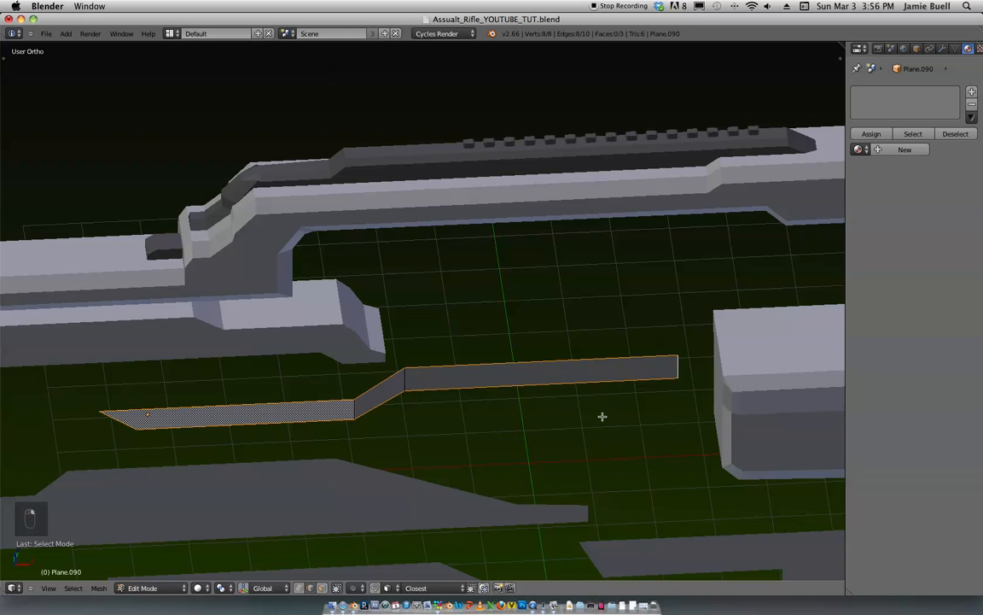
key(e)
click(608, 402)
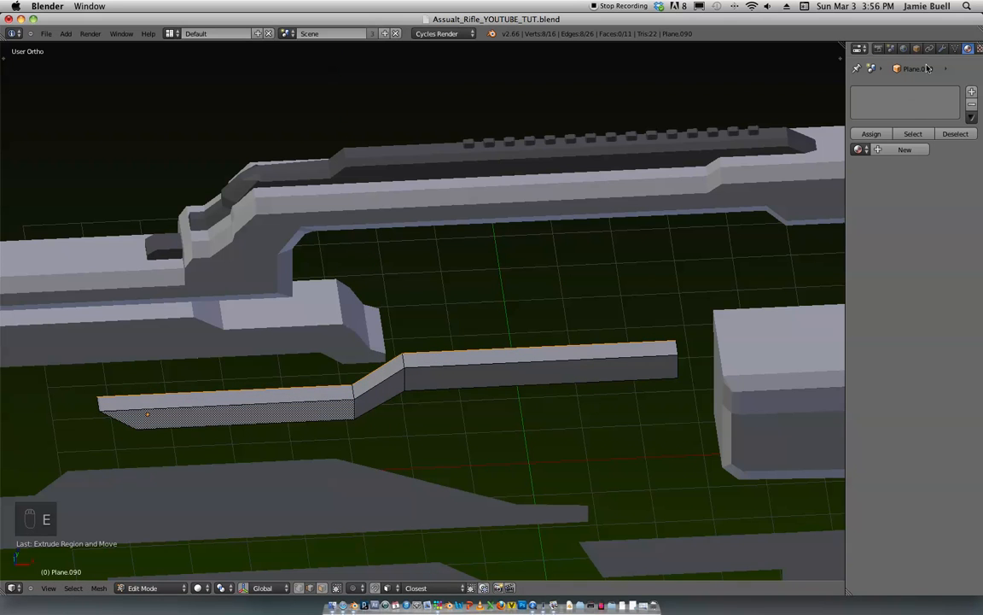
Step: Mirror the strip across Y with clipping enabled and shift its extruded edges to reduce the depth
click(942, 49)
click(912, 111)
click(908, 180)
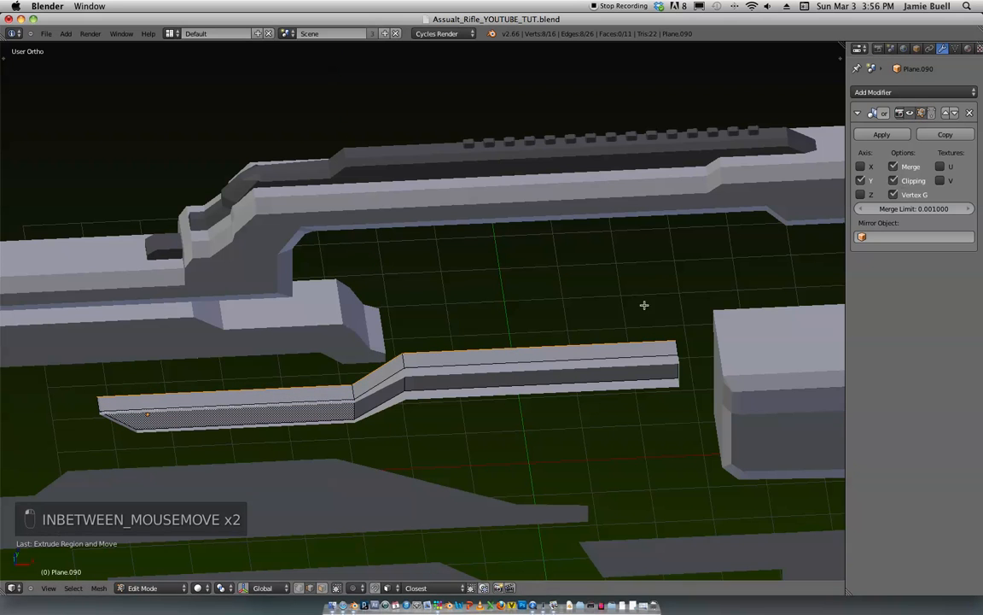
key(g)
click(596, 372)
Step: Move the strip's whole mesh along Y to widen the mirrored strip and finish editing
key(Tab)
key(Tab)
key(a)
key(a)
key(a)
key(a)
key(a)
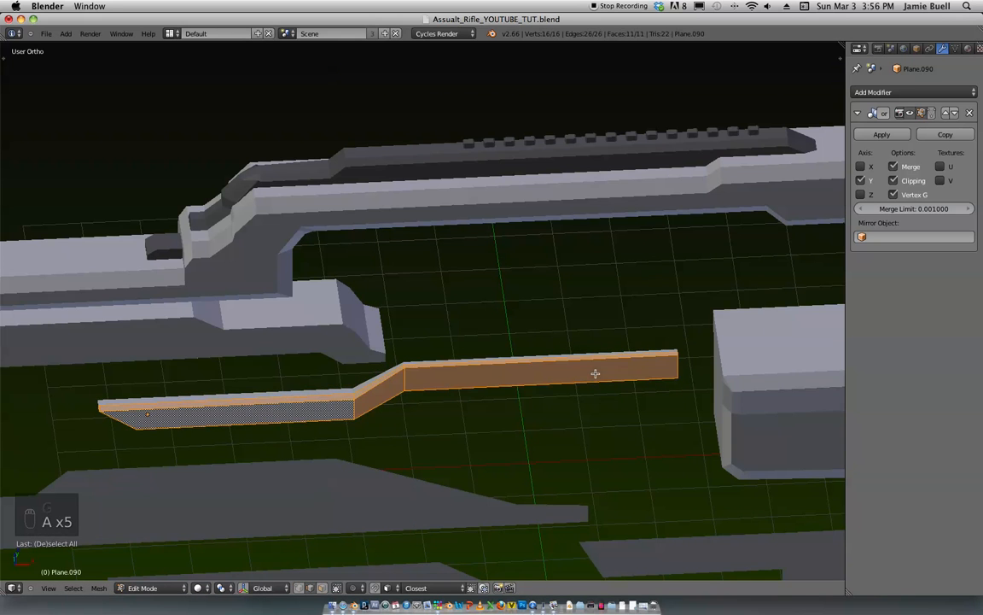
key(y)
key(g)
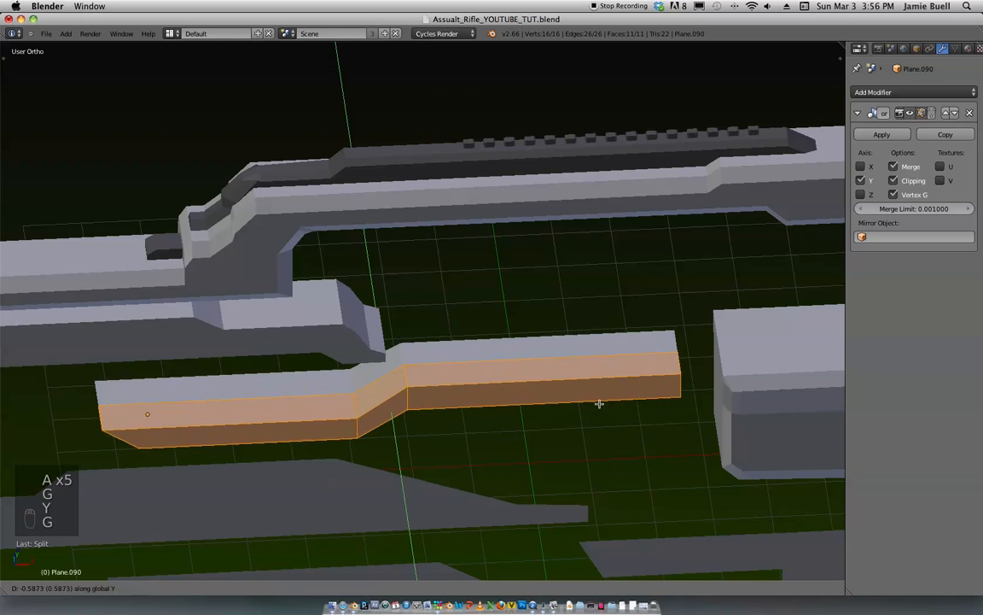
click(597, 391)
key(Tab)
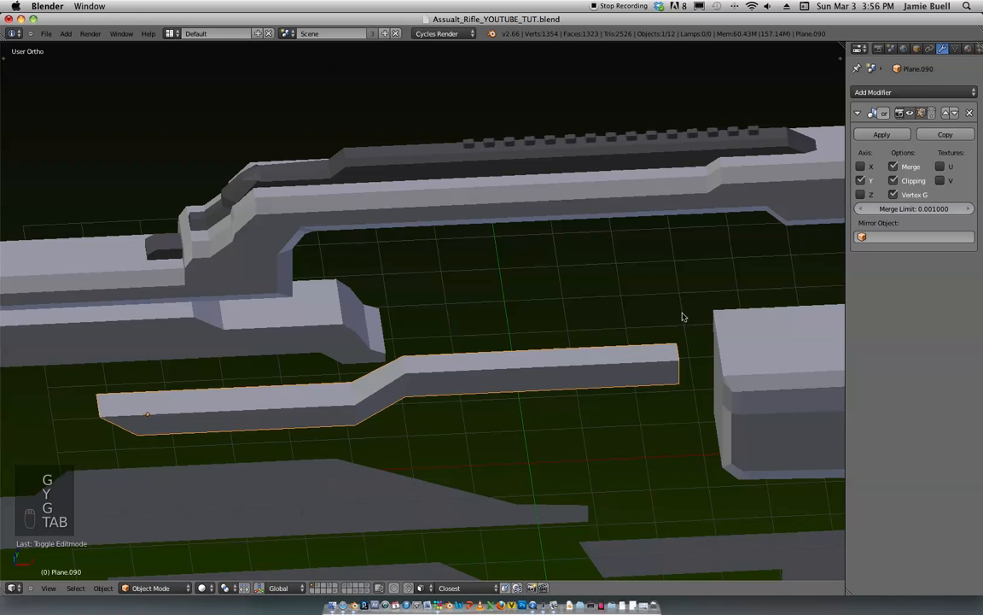
Step: Try a Bevel modifier with a width of 0.44 on the strip, and remove it
click(922, 89)
click(675, 128)
drag(873, 304, 887, 318)
middle_drag(830, 307, 665, 274)
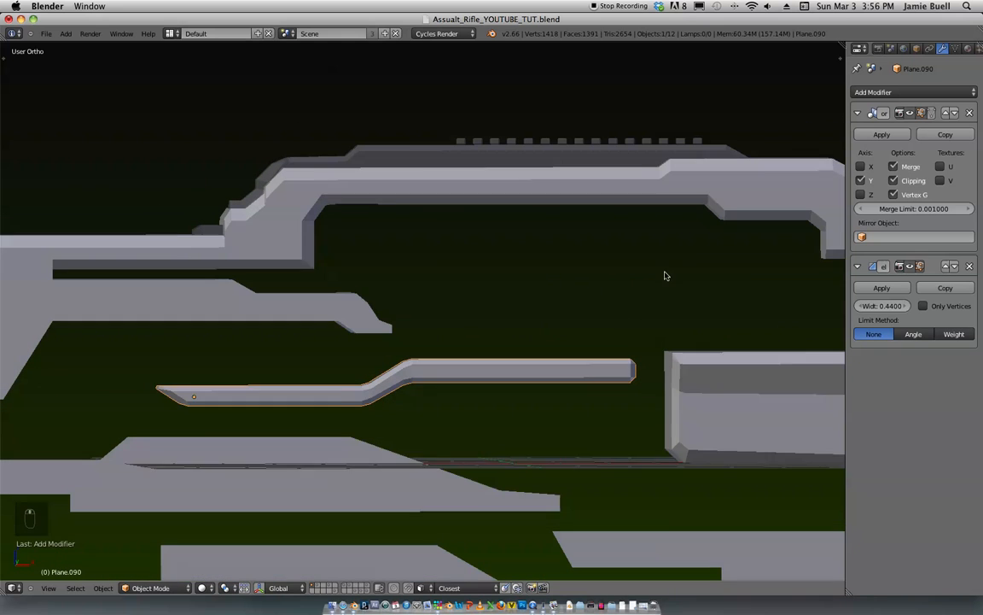
click(969, 267)
Step: Bevel the strip's long lengthwise edges in its mesh and finish editing
middle_drag(649, 350, 525, 395)
key(Tab)
right_click(517, 407)
scroll(516, 409, up, 2)
middle_drag(491, 445, 529, 419)
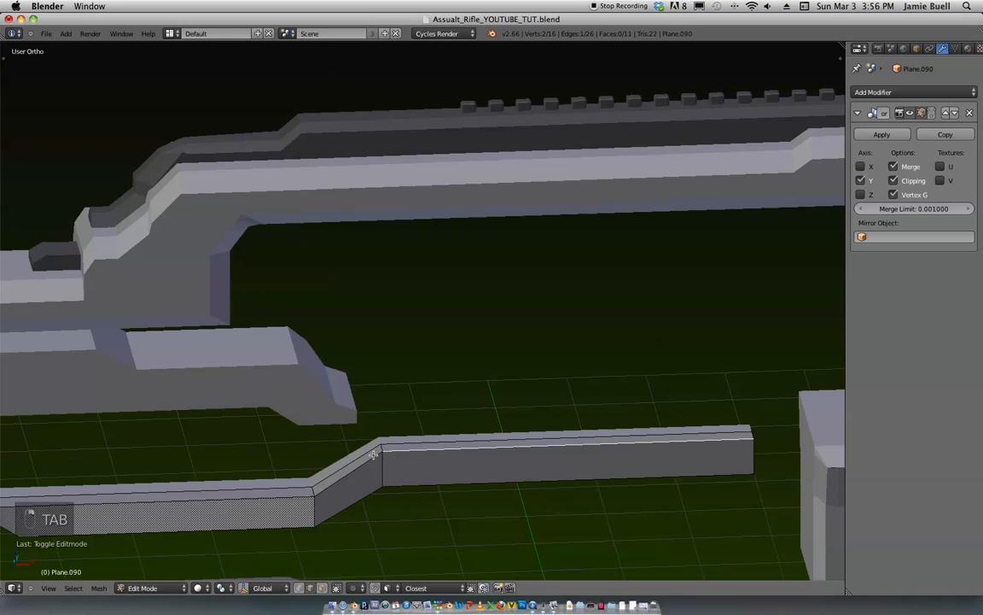
middle_drag(391, 453, 622, 320)
key(ctrl+b)
click(527, 433)
key(ctrl+b)
click(516, 482)
key(Tab)
Step: Select the main body, upper rail and rail teeth together and move them up along Z above the reference rifles
key(KP_1)
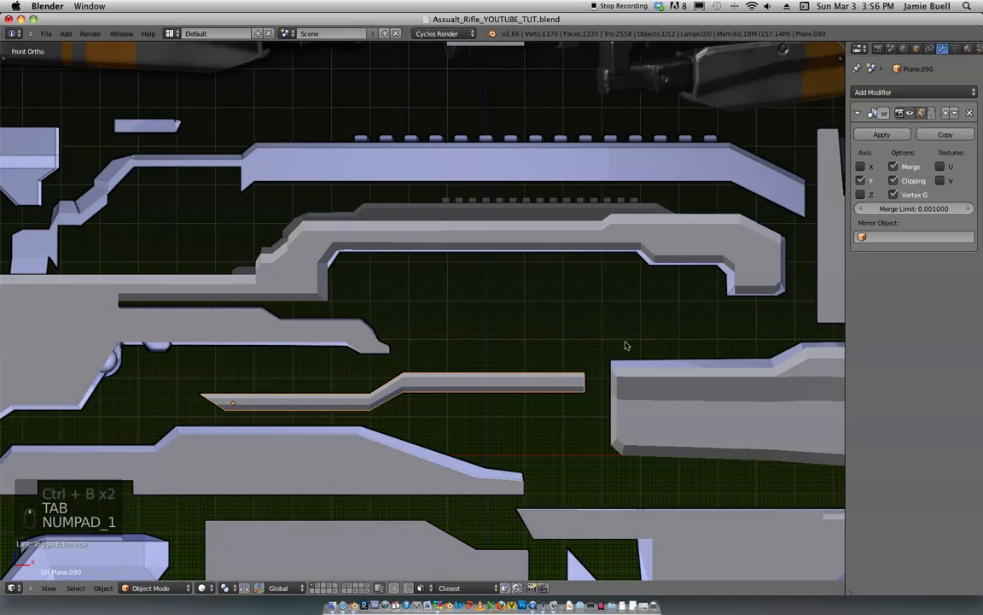
scroll(619, 333, down, 3)
scroll(614, 341, up, 2)
scroll(610, 350, down, 2)
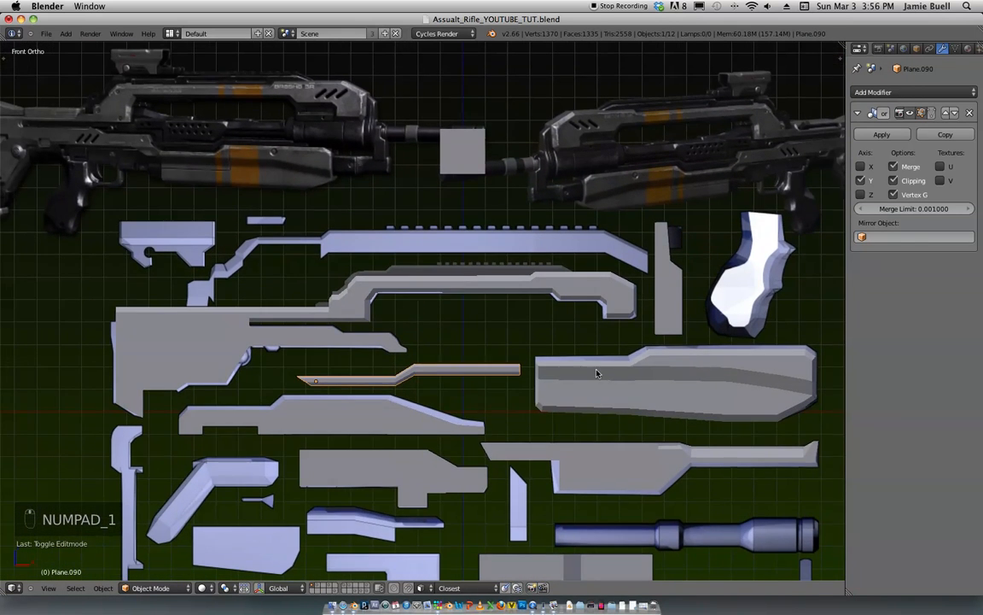
scroll(569, 357, up, 1)
scroll(598, 333, down, 1)
right_click(624, 370)
right_click(527, 284)
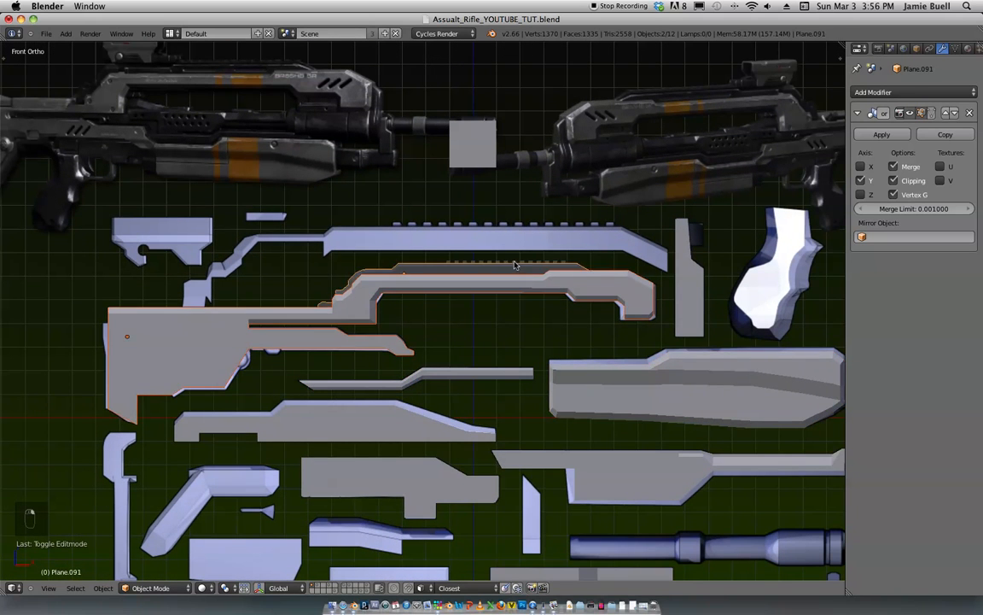
scroll(517, 363, up, 3)
right_click(518, 367)
scroll(519, 367, down, 3)
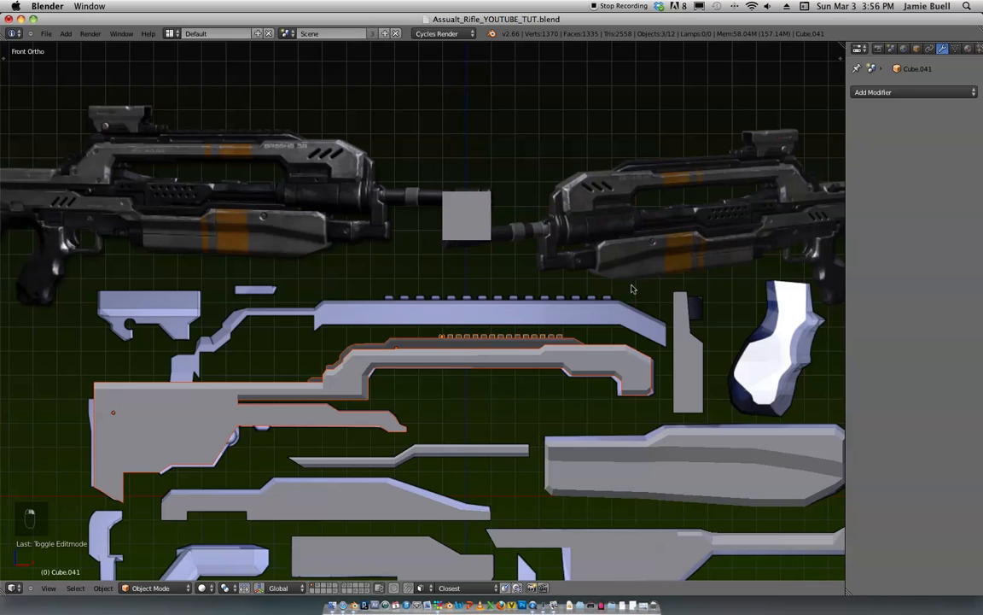
ctrl+scroll(643, 292, down, 3)
key(g)
key(z)
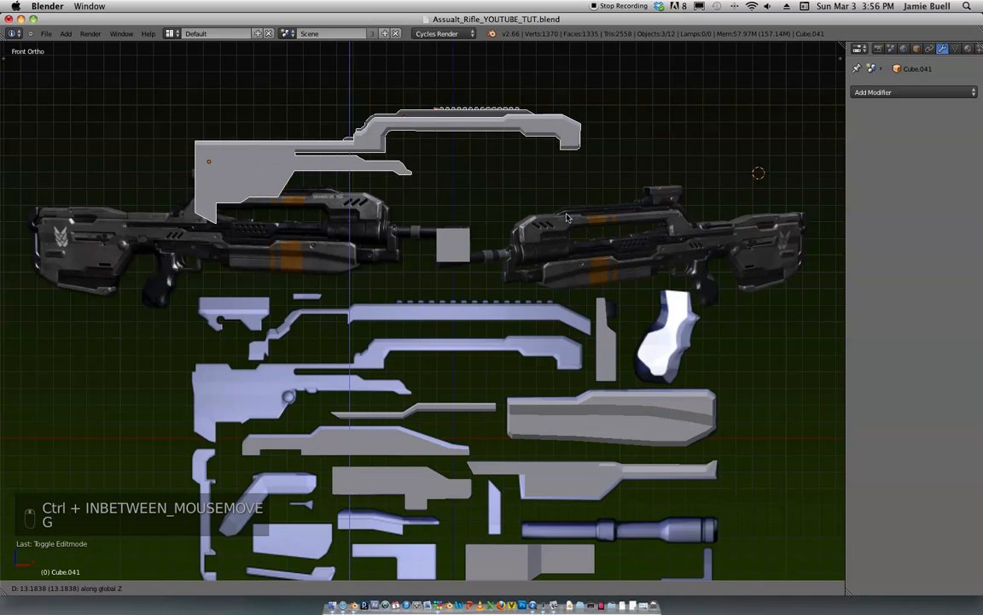
click(575, 191)
Step: Move the handguard up along Z above the reference rifles and slide it back along X towards the body
right_click(636, 408)
key(g)
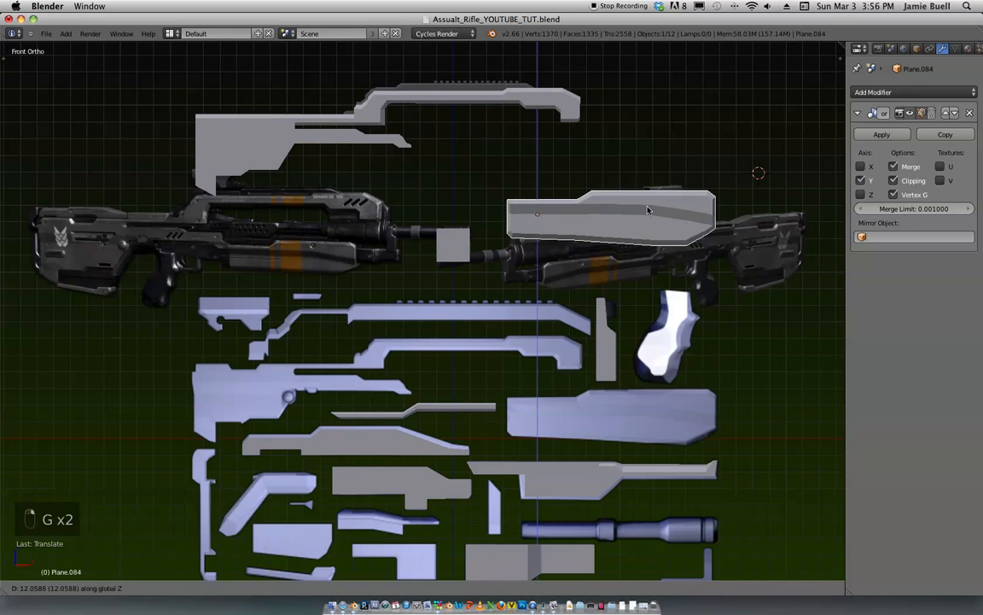
click(656, 147)
key(g)
key(x)
click(605, 178)
Step: Scale the handguard down and position it beneath the front section of the body
key(s)
click(624, 172)
key(g)
key(x)
click(633, 184)
key(s)
click(610, 179)
key(g)
click(616, 186)
Step: Adjust the handguard along Z and X so it meets the front tip of the lower body
scroll(665, 259, up, 11)
shift+middle_drag(616, 186, 494, 520)
scroll(494, 519, down, 4)
shift+middle_drag(730, 76, 665, 270)
scroll(665, 270, up, 5)
shift+middle_drag(474, 292, 452, 316)
key(g)
key(z)
click(534, 357)
key(g)
key(x)
click(548, 356)
Step: Select the rifle's main body and open its mesh for editing
ctrl+middle_drag(564, 319, 750, 184)
shift+middle_drag(386, 434, 420, 414)
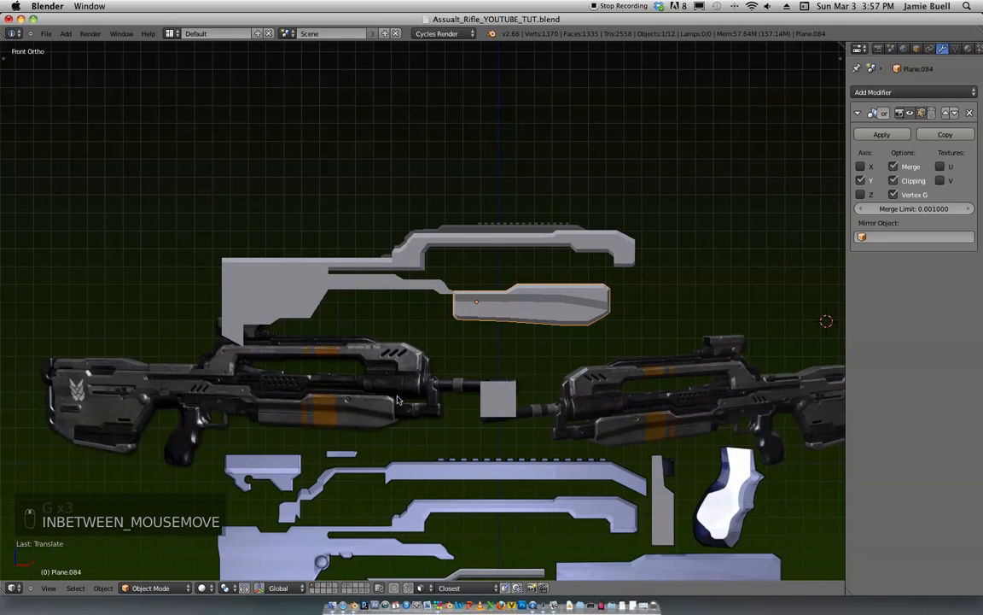
shift+middle_drag(608, 284, 610, 319)
ctrl+middle_drag(601, 344, 600, 302)
shift+middle_drag(599, 302, 589, 266)
shift+middle_drag(566, 266, 636, 309)
ctrl+middle_drag(623, 299, 503, 329)
middle_drag(502, 323, 520, 335)
right_click(358, 329)
key(Tab)
Step: Try to bevel the vertical edges at the rear end of the stock
shift+middle_drag(391, 310, 471, 397)
right_click(516, 333)
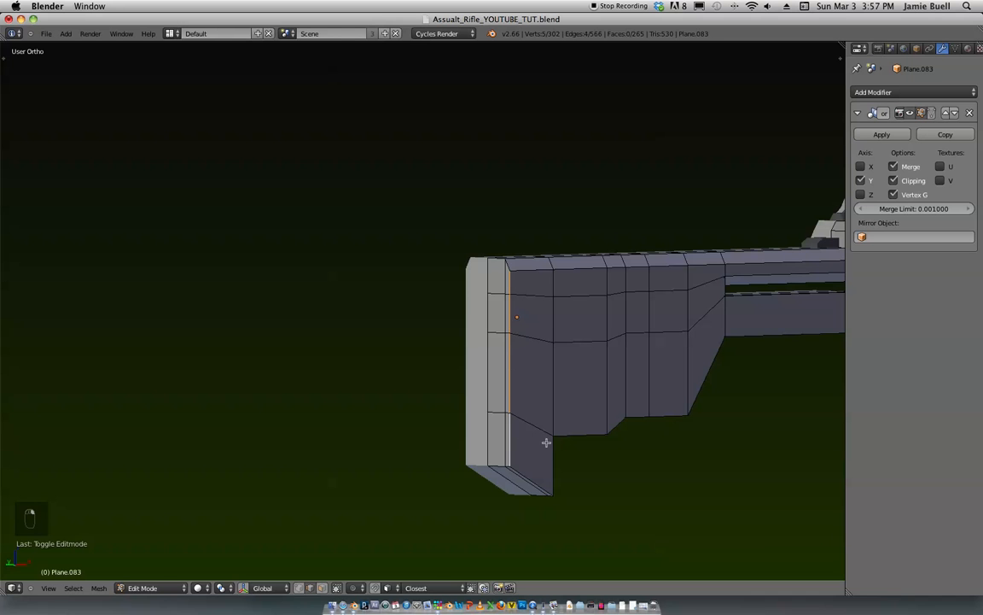
key(ctrl+b)
right_click(575, 450)
shift+middle_drag(555, 440, 492, 347)
ctrl+middle_drag(492, 348, 514, 394)
key(ctrl+b)
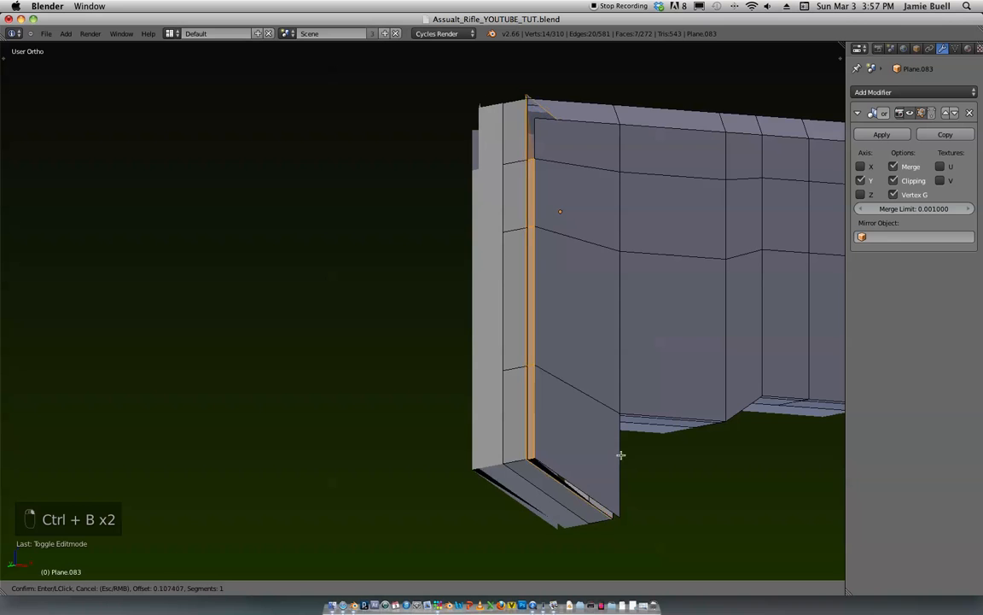
right_click(615, 462)
Step: Try a bevel on the two short edges at the stock's bottom corner, and undo it
middle_drag(615, 463, 502, 373)
key(ctrl+b)
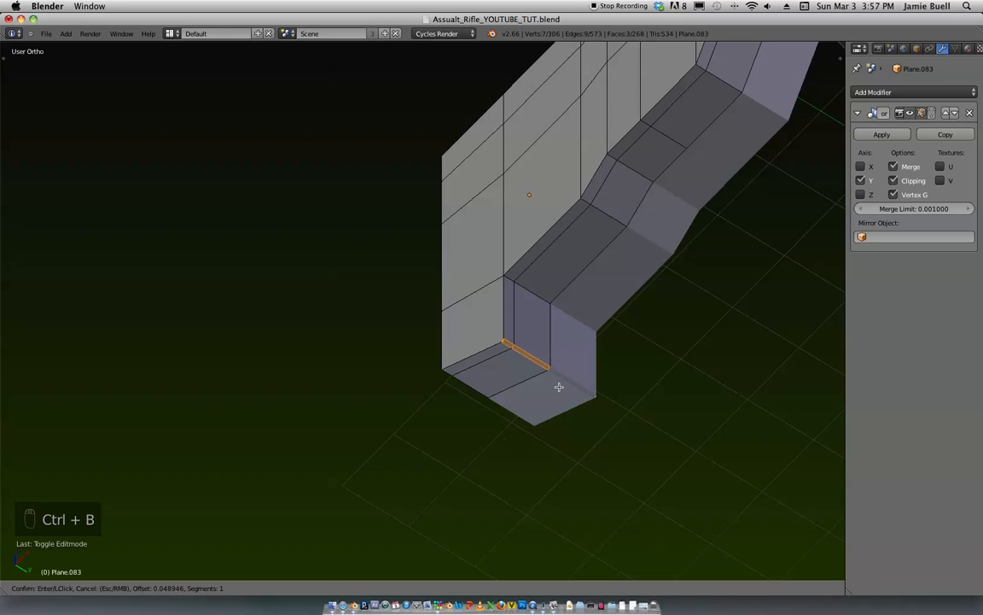
click(568, 378)
scroll(598, 432, up, 8)
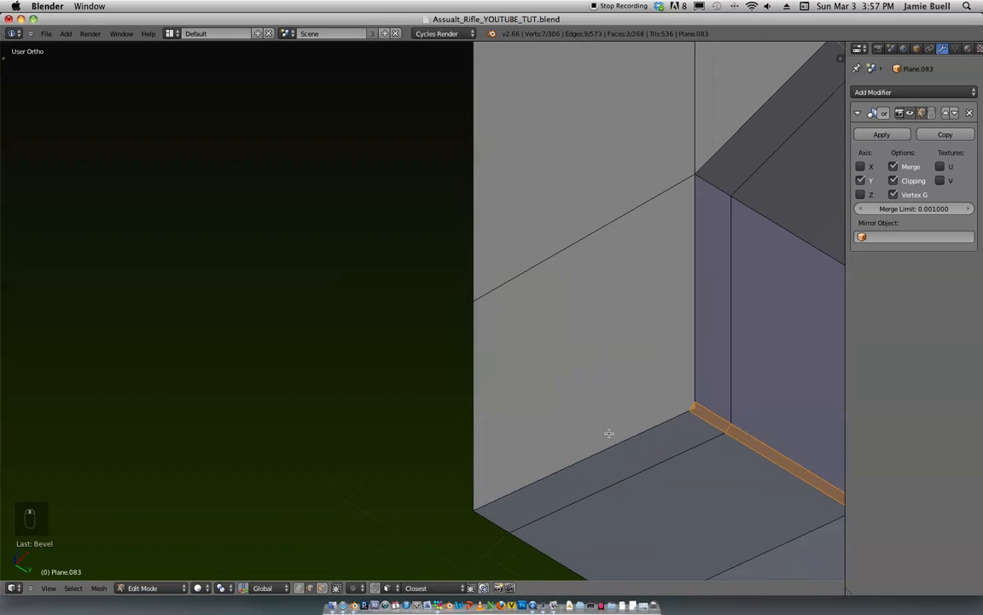
key(super+z)
Step: Bevel the stock's two short bottom corner edges again
middle_drag(670, 409, 523, 340)
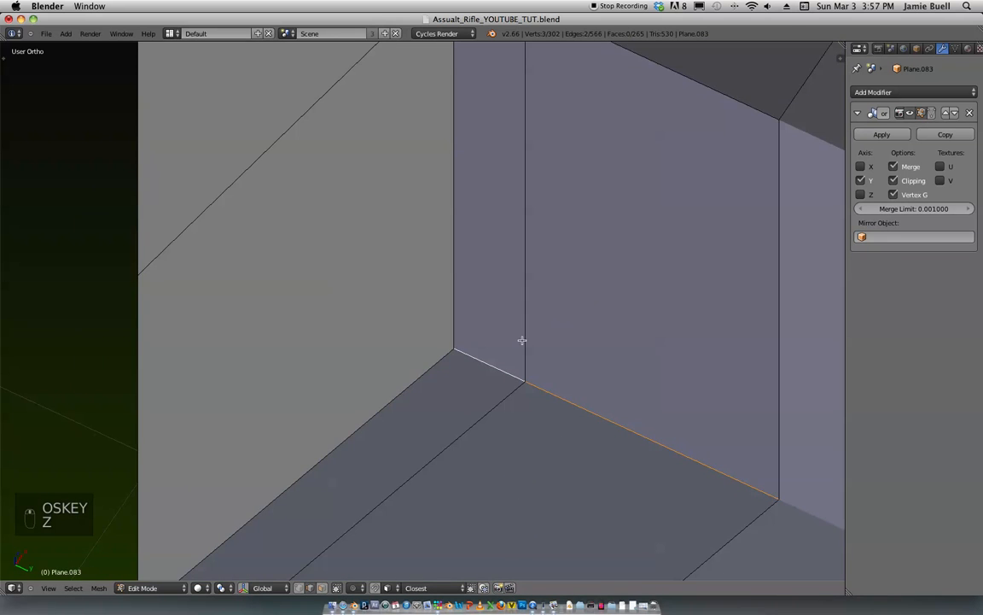
key(ctrl+b)
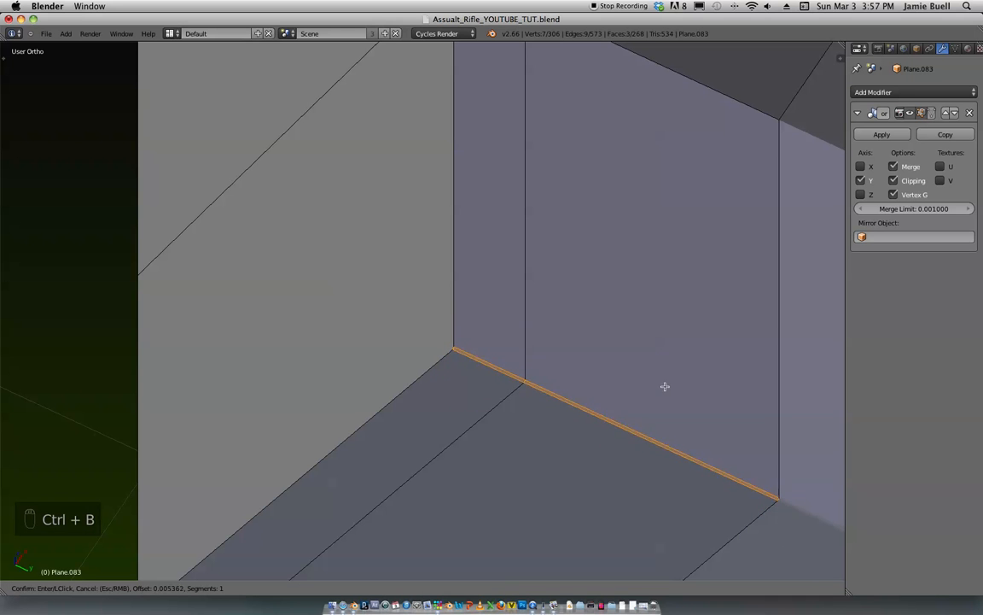
click(751, 373)
Step: Delete the unwanted geometry around the bevelled bottom corner of the stock
middle_drag(737, 373, 514, 400)
key(ctrl+Tab)
click(600, 370)
right_click(471, 386)
key(x)
click(498, 413)
key(ctrl+Tab)
click(509, 390)
key(x)
click(520, 408)
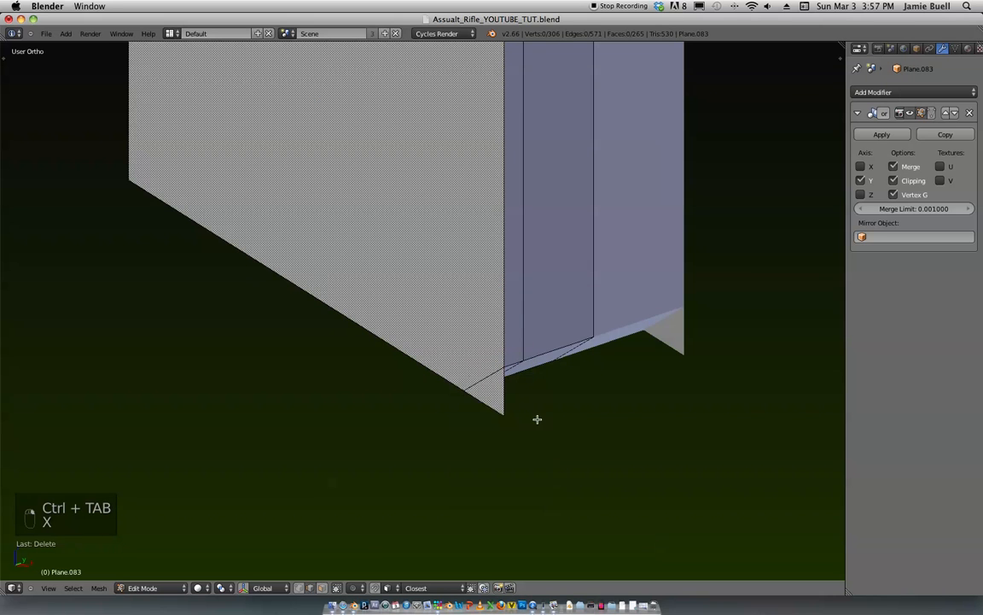
key(ctrl+Tab)
click(502, 408)
key(x)
click(514, 415)
Step: Undo the deletions and the bevel at the stock's bottom corner and return to the front view
middle_drag(527, 404, 726, 256)
key(super+z)
key(super+z)
key(super+z)
key(super+z)
key(super+z)
key(super+z)
key(super+z)
key(super+z)
key(super+z)
key(super+z)
key(super+z)
key(super+z)
key(super+z)
key(super+z)
key(super+z)
key(KP_1)
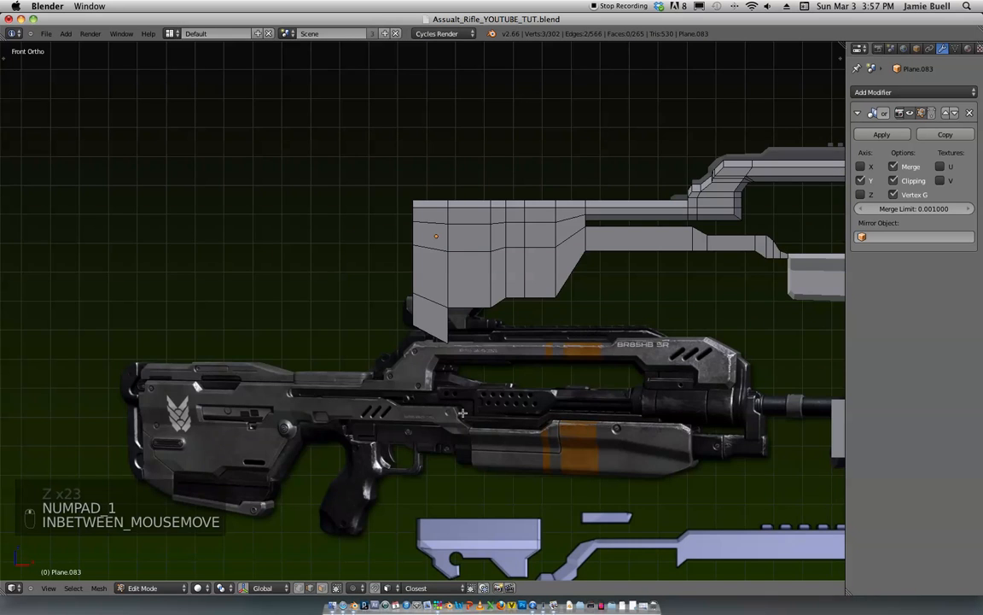
Step: Leave the stock's mesh and open the long stepped plate below the reference for editing
shift+middle_drag(598, 331, 483, 352)
ctrl+middle_drag(483, 352, 521, 274)
key(Tab)
ctrl+middle_drag(521, 273, 603, 247)
shift+middle_drag(630, 360, 596, 310)
shift+middle_drag(530, 393, 501, 325)
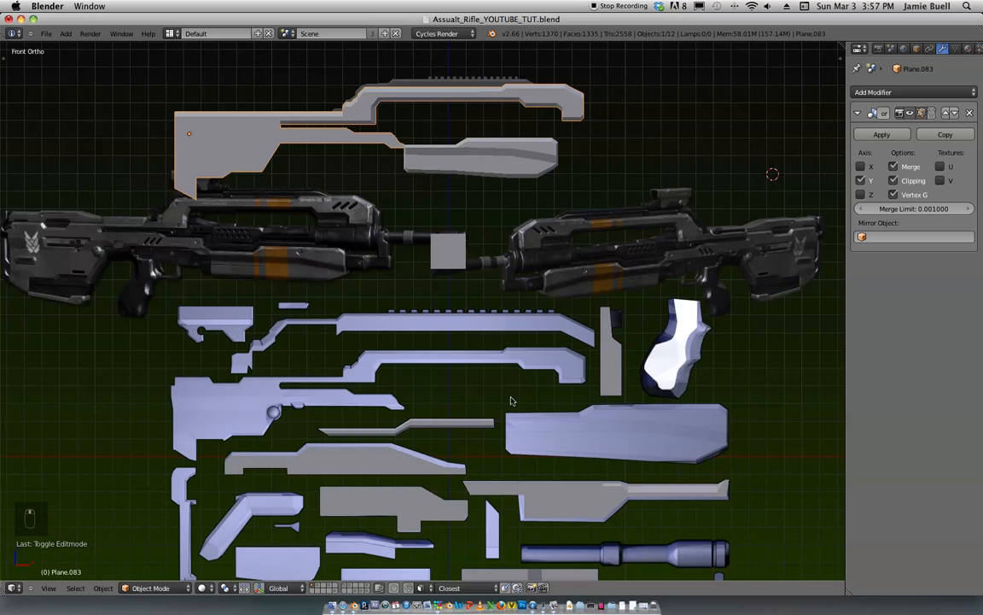
shift+middle_drag(506, 391, 464, 323)
right_click(345, 382)
middle_drag(367, 384, 481, 391)
key(Tab)
scroll(507, 402, up, 3)
scroll(513, 404, up, 1)
shift+middle_drag(446, 438, 537, 333)
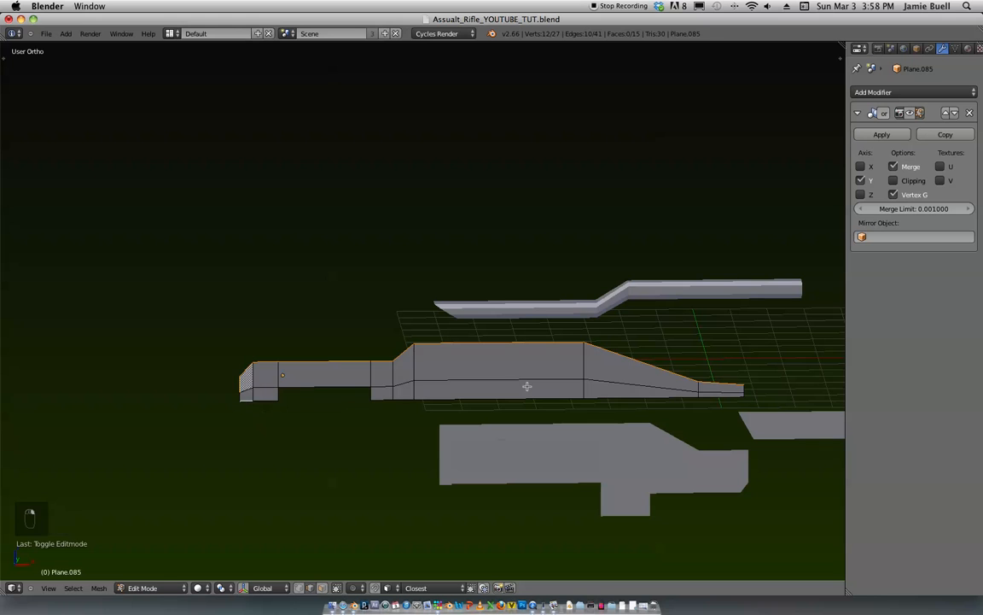
Step: Select the plate's outline edges, enable Clipping on its Mirror modifier, and extrude the edges to give the plate depth
key(a)
key(a)
key(a)
key(ctrl+Tab)
key(c)
middle_drag(586, 382, 646, 388)
middle_drag(415, 370, 382, 381)
key(ctrl+Tab)
click(350, 400)
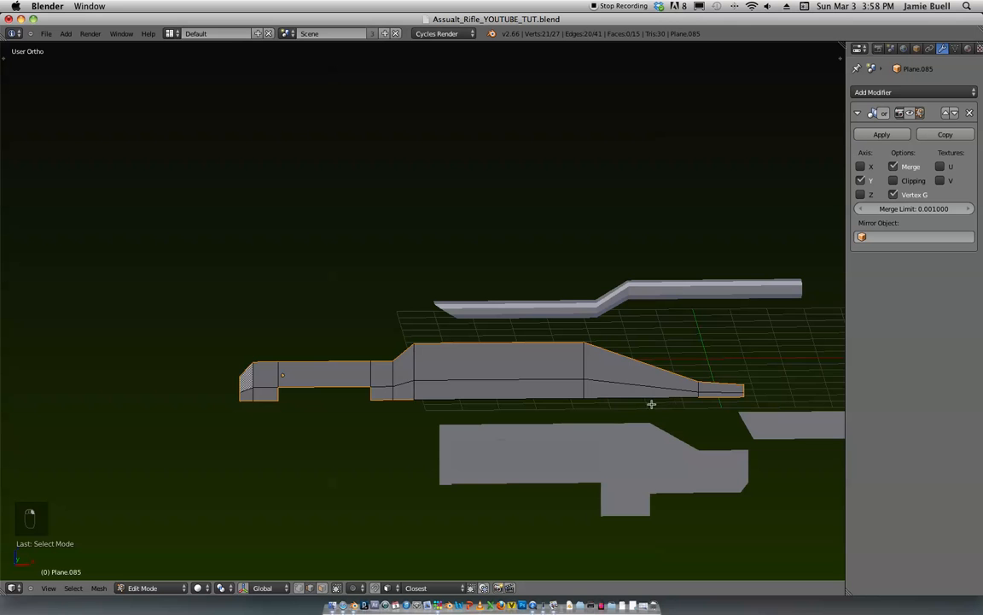
middle_drag(530, 395, 553, 419)
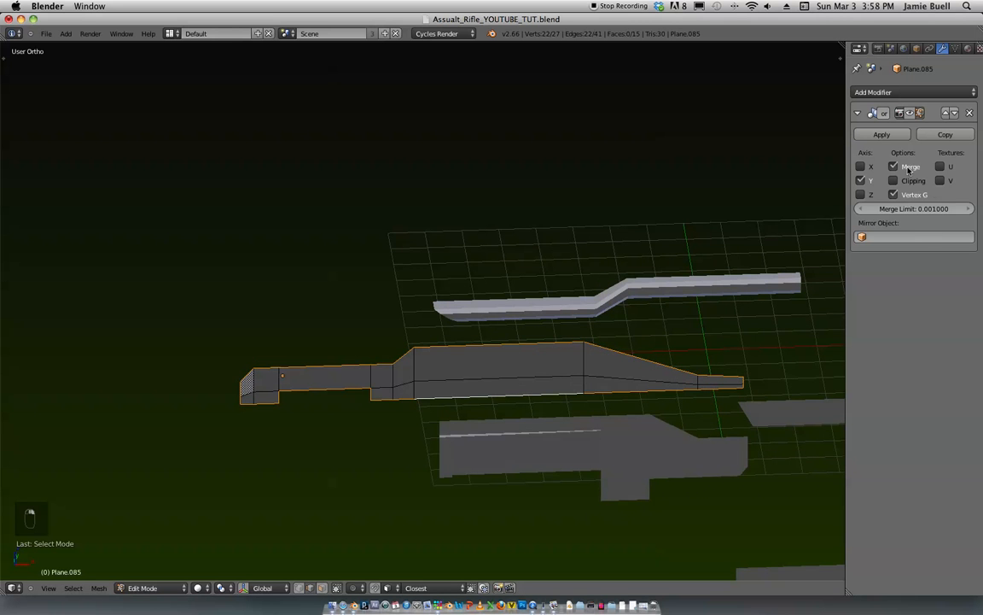
middle_drag(529, 342, 549, 388)
key(e)
click(559, 370)
key(Tab)
Step: In front view, move the extruded plate up to the assembled rifle and scale it down to the stock's length
scroll(585, 327, down, 4)
middle_drag(585, 327, 635, 231)
scroll(634, 230, down, 3)
shift+middle_drag(702, 198, 623, 267)
key(KP_1)
shift+middle_drag(520, 236, 501, 308)
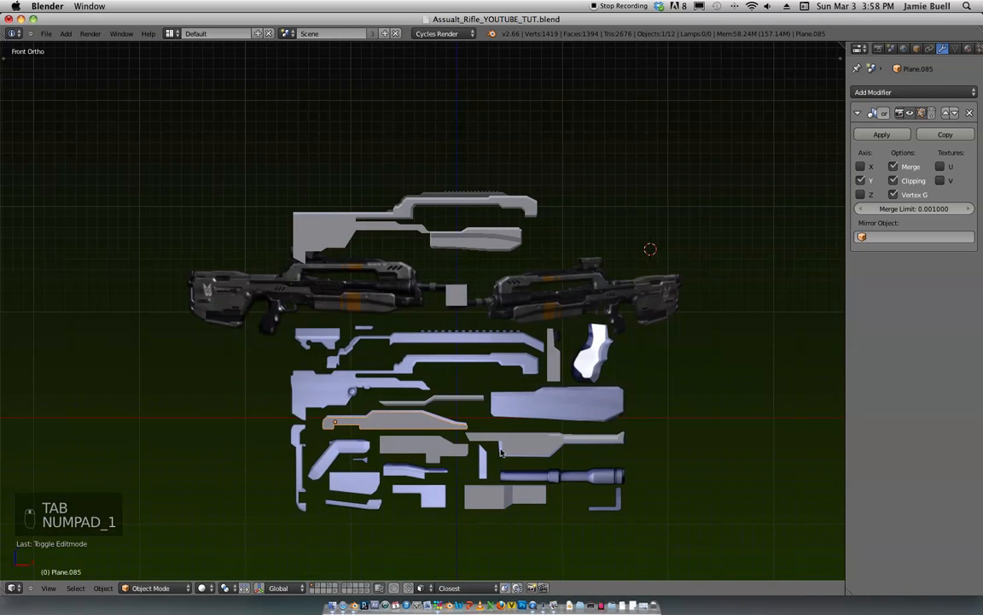
scroll(511, 418, up, 2)
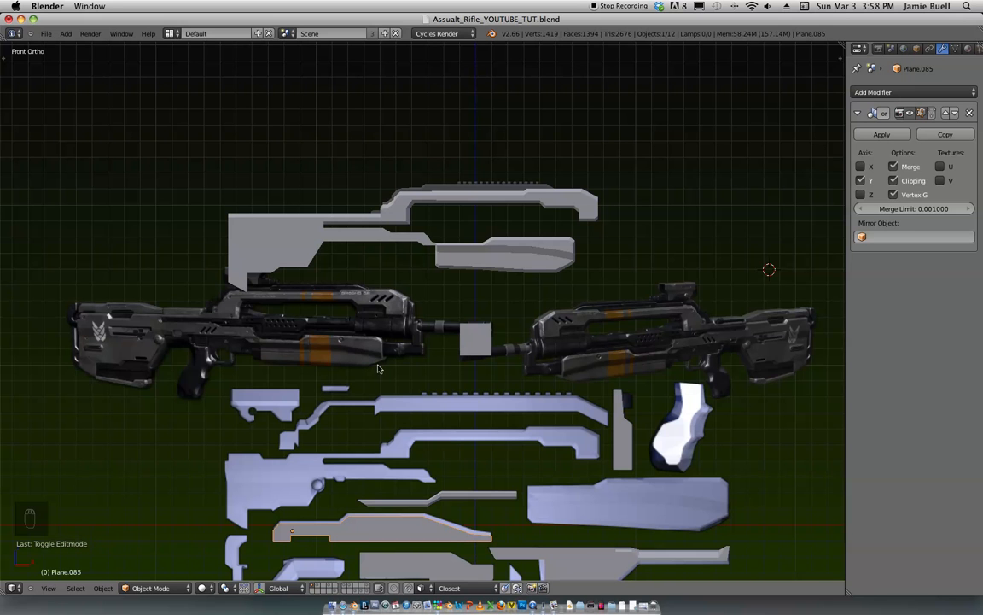
key(g)
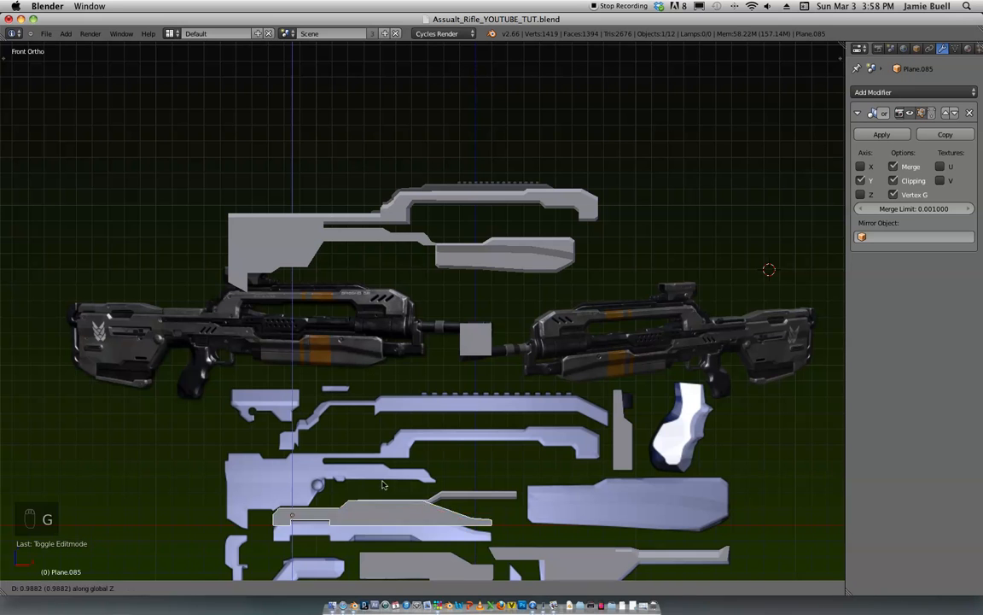
click(470, 226)
key(g)
click(418, 224)
key(s)
click(339, 219)
Step: Shift the plate along X and Z to line it up over the stock's top edge
shift+middle_drag(342, 219, 445, 249)
ctrl+middle_drag(445, 249, 514, 304)
shift+middle_drag(365, 256, 346, 346)
ctrl+middle_drag(347, 346, 439, 296)
key(g)
key(x)
click(382, 375)
key(g)
key(z)
click(388, 382)
shift+middle_drag(440, 296, 476, 234)
ctrl+middle_drag(476, 234, 481, 266)
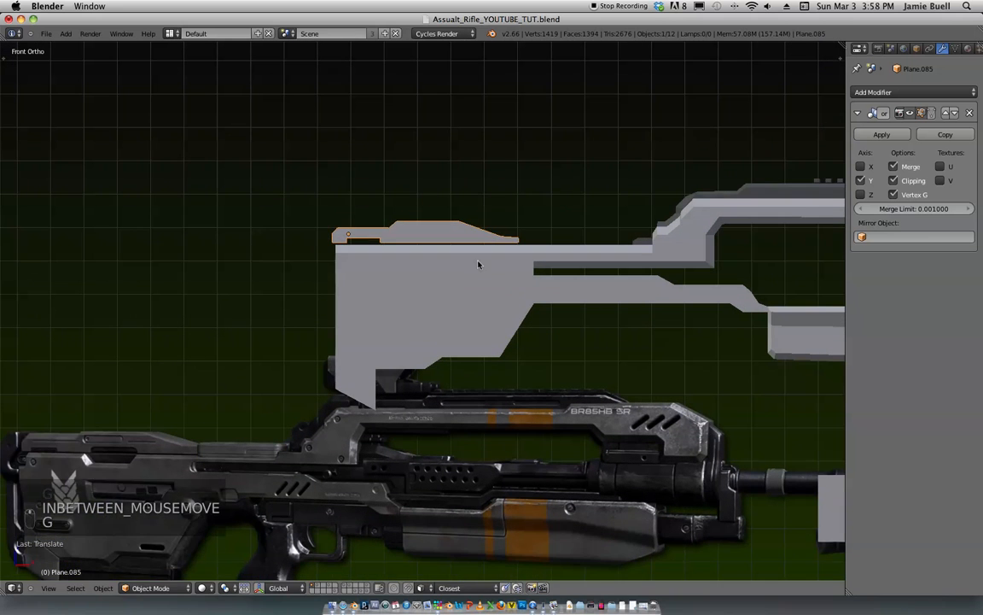
Step: Nudge the plate along Z and X so it rests on the stock and slightly overhangs its rear end
key(g)
key(z)
click(488, 281)
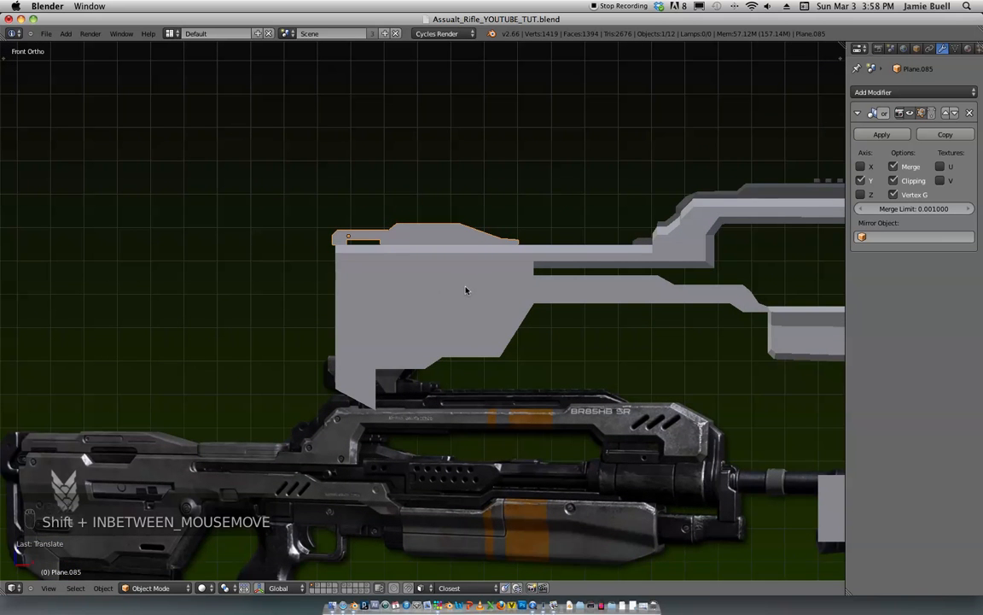
key(g)
key(x)
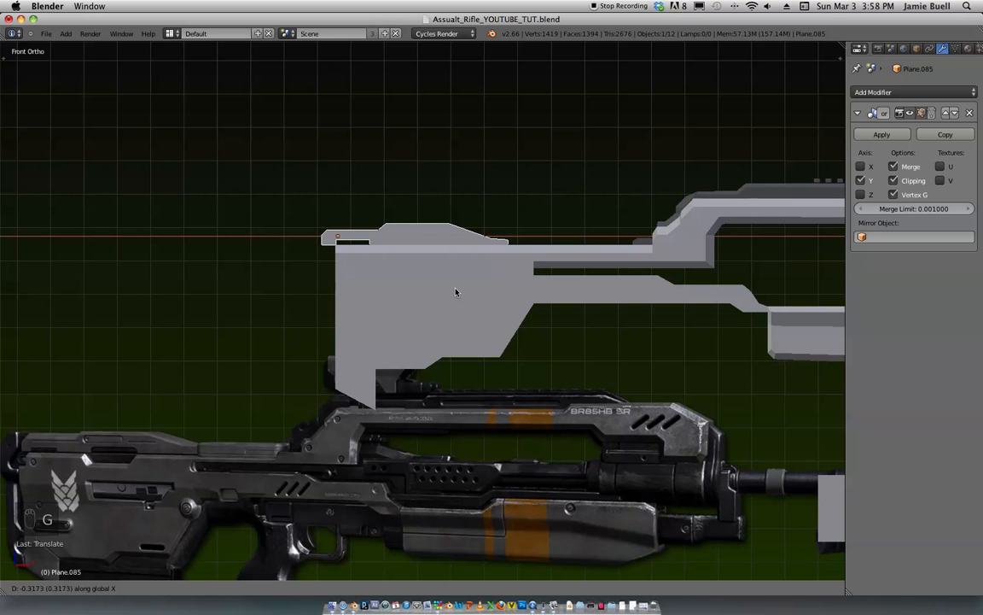
click(459, 290)
scroll(467, 279, down, 5)
key(a)
shift+middle_drag(534, 217, 495, 187)
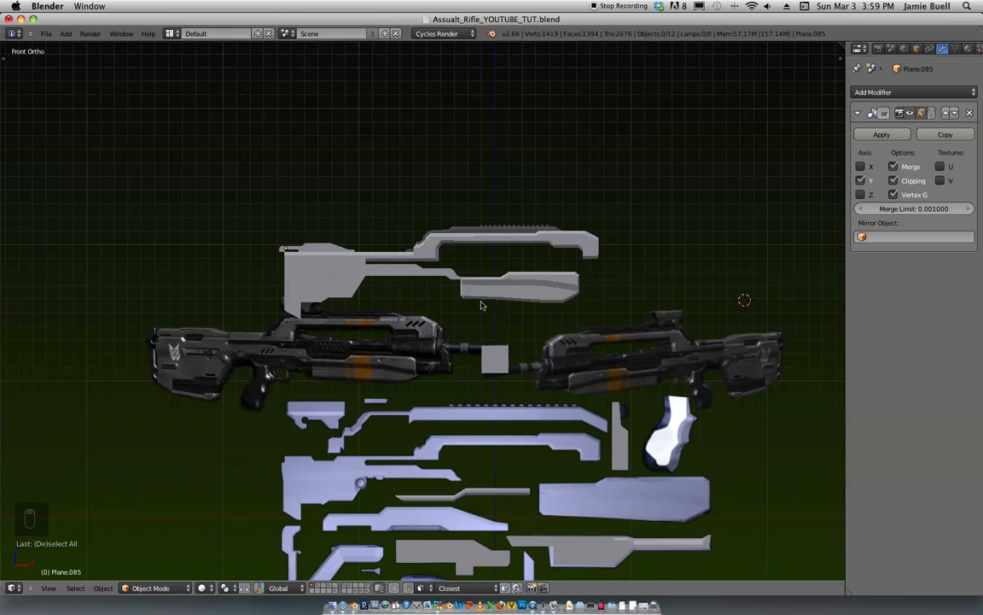
scroll(478, 313, up, 5)
scroll(486, 310, down, 4)
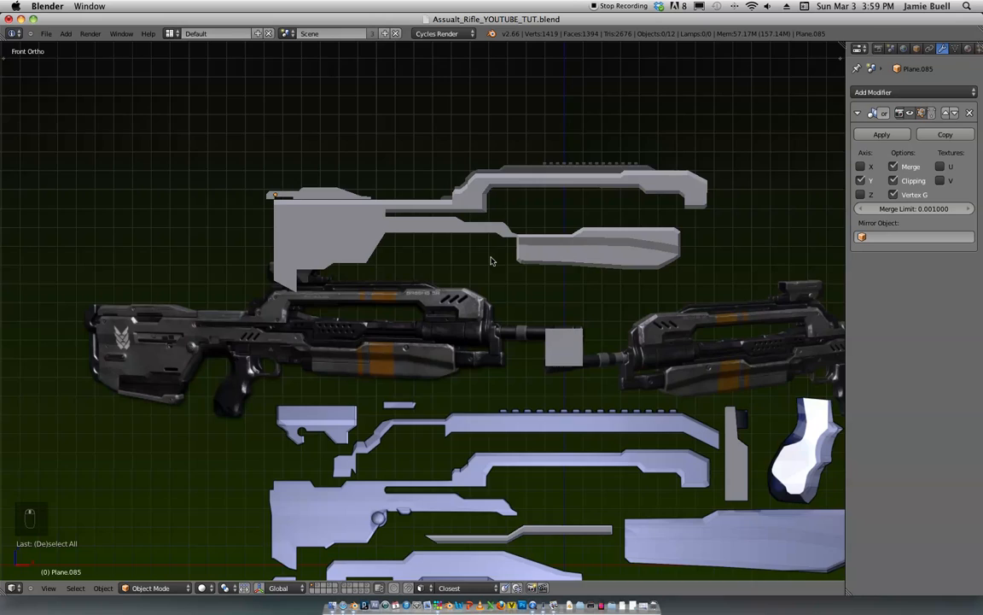
shift+middle_drag(492, 258, 439, 243)
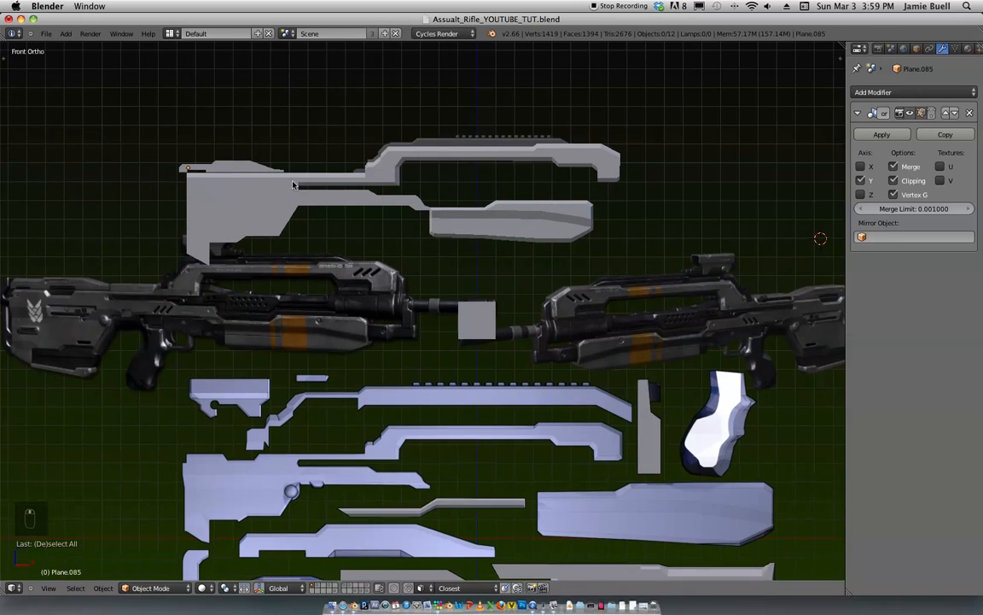
shift+middle_drag(352, 218, 453, 319)
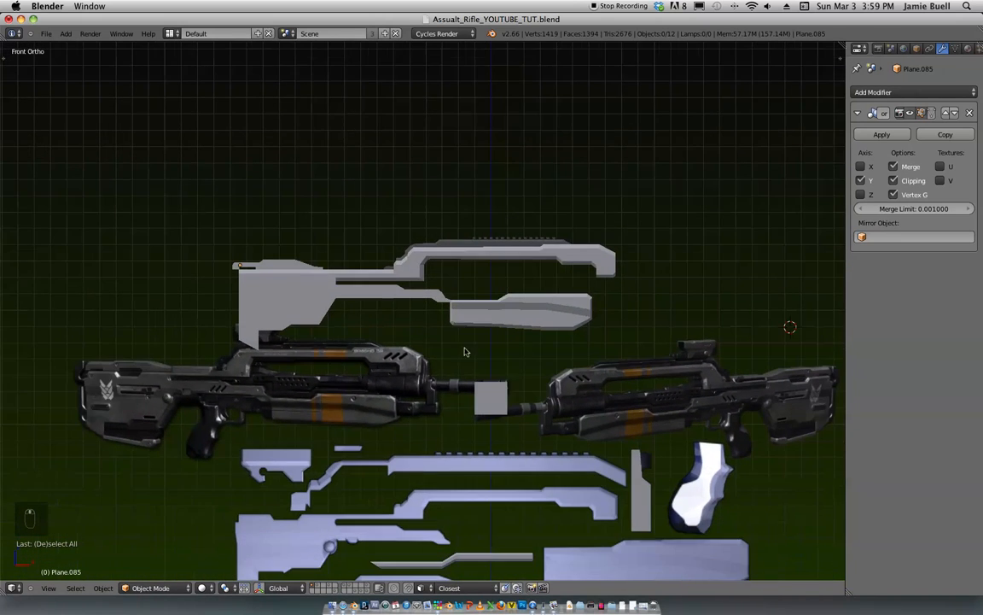
Step: Scale the plate on top of the stock across its thickness to match the stock
right_click(373, 273)
middle_drag(373, 274, 393, 312)
scroll(388, 312, up, 3)
key(Tab)
scroll(381, 258, up, 3)
shift+middle_drag(381, 258, 252, 364)
key(Tab)
right_click(253, 364)
key(s)
click(605, 265)
middle_drag(606, 265, 468, 402)
Step: Snap the 3D cursor to the stock's top face in front of the plate
right_click(473, 354)
key(Tab)
key(ctrl+Tab)
click(461, 380)
key(shift+s)
click(464, 390)
Step: Add a cube at the 3D cursor on the stock and scale it down
key(Tab)
key(shift+a)
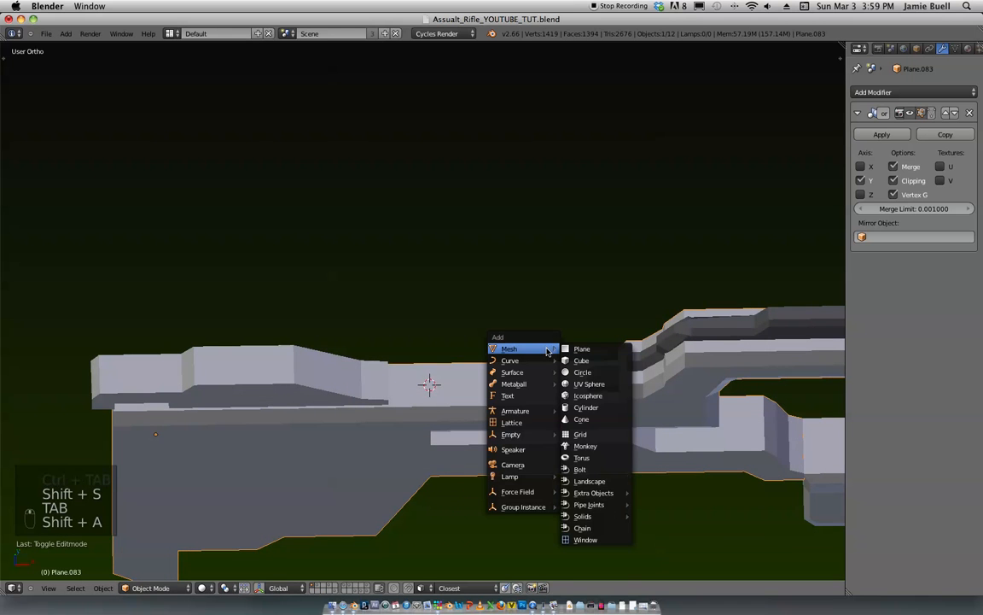
click(568, 358)
key(s)
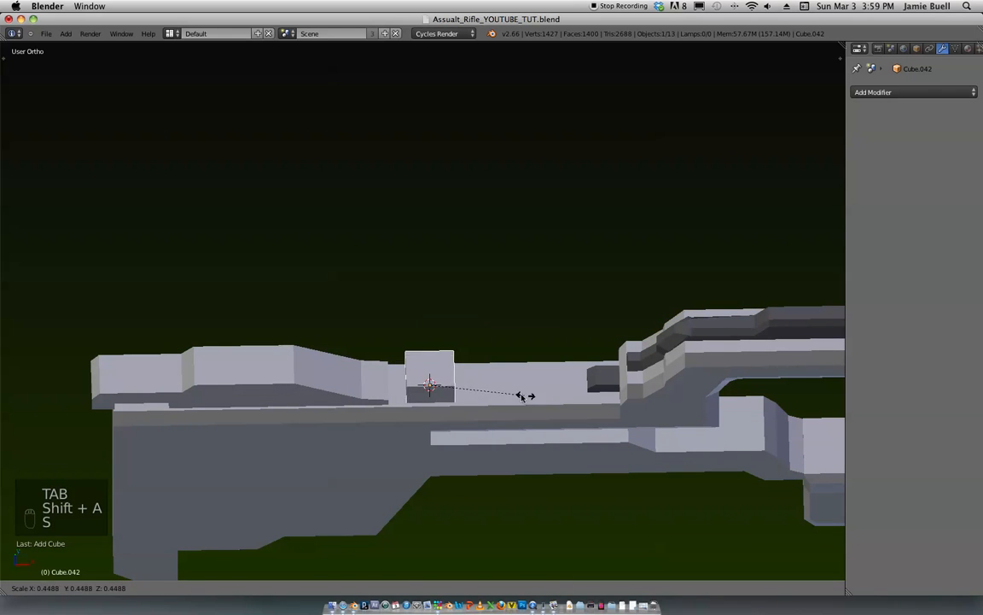
click(487, 410)
Step: Stretch the cube along X, slide it forward past the plate, and adjust its width along Y
key(s)
key(x)
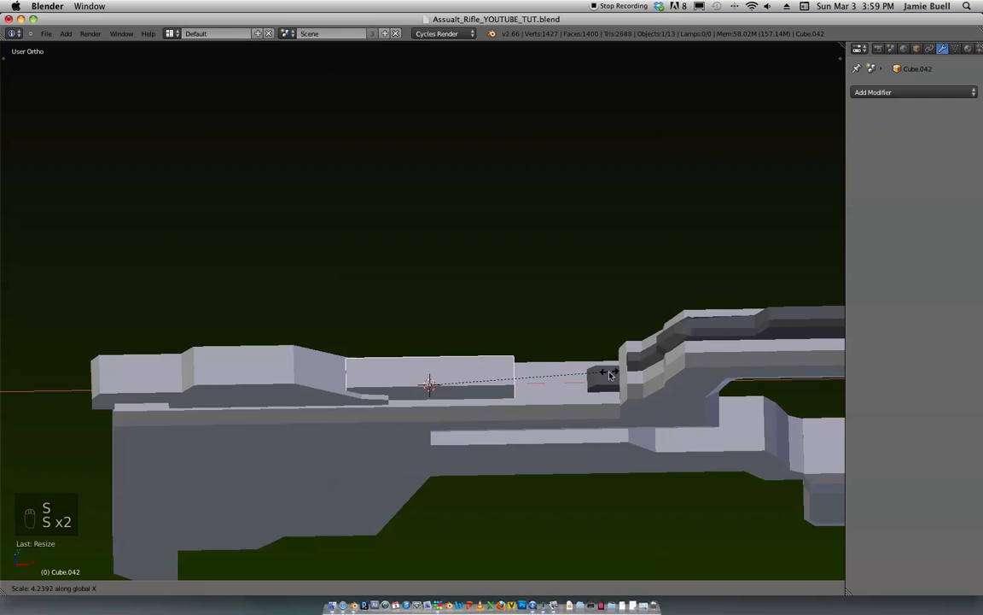
click(609, 374)
key(g)
key(x)
click(573, 392)
middle_drag(573, 392, 570, 438)
key(s)
key(y)
click(564, 362)
middle_drag(563, 362, 611, 355)
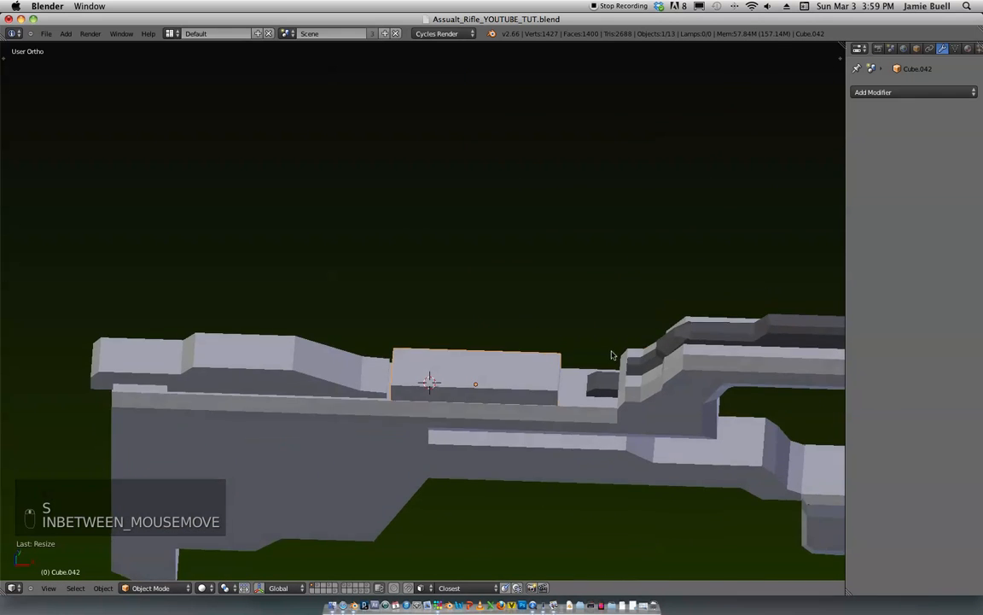
Step: Add a Bevel modifier with a width of 0.14 to the stretched block
click(871, 91)
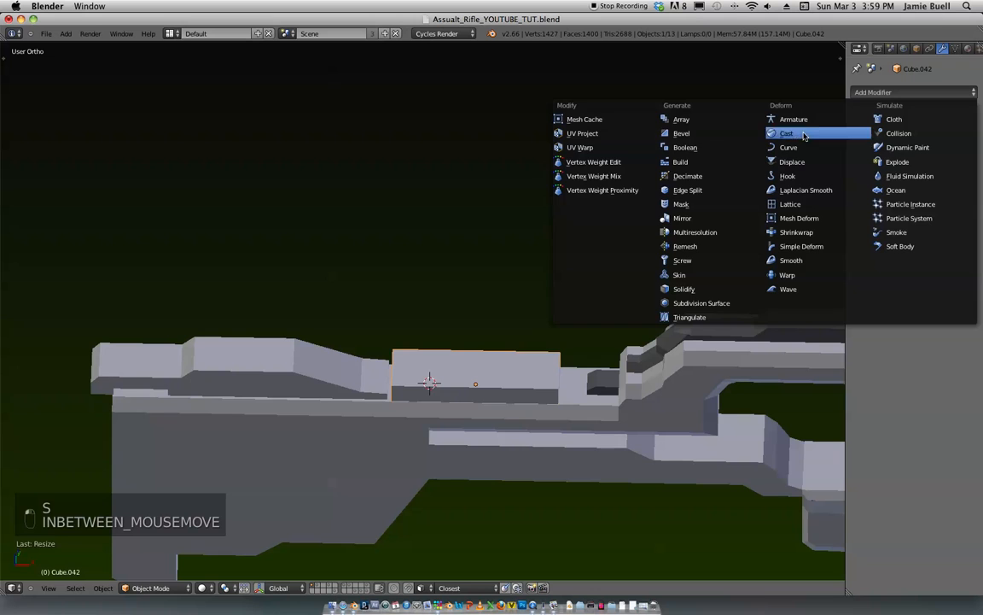
click(707, 135)
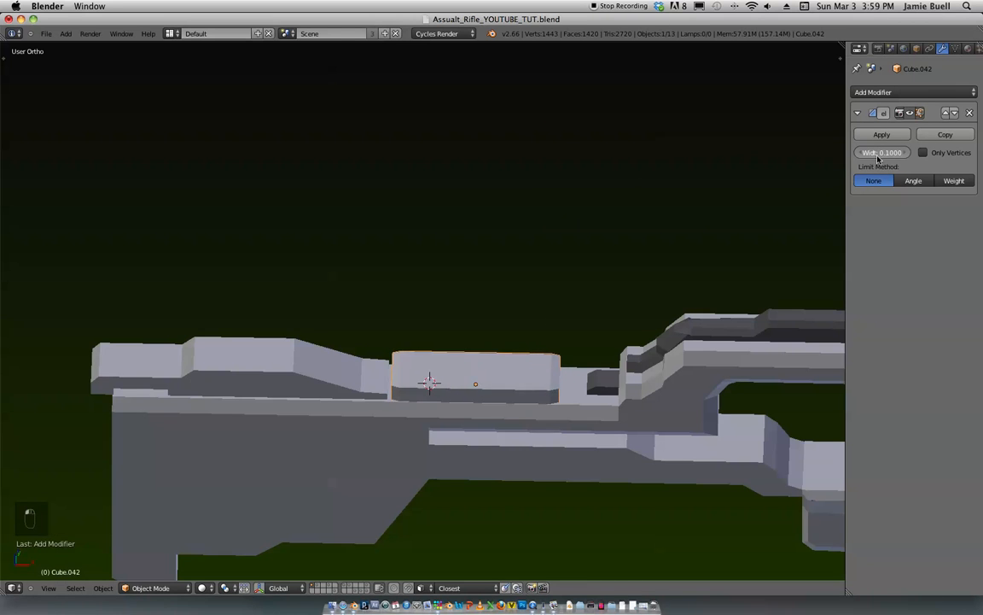
middle_drag(674, 224, 611, 229)
key(KP_1)
Step: Duplicate the bevelled block and move the copy straight up, well above the rifle
key(shift+d)
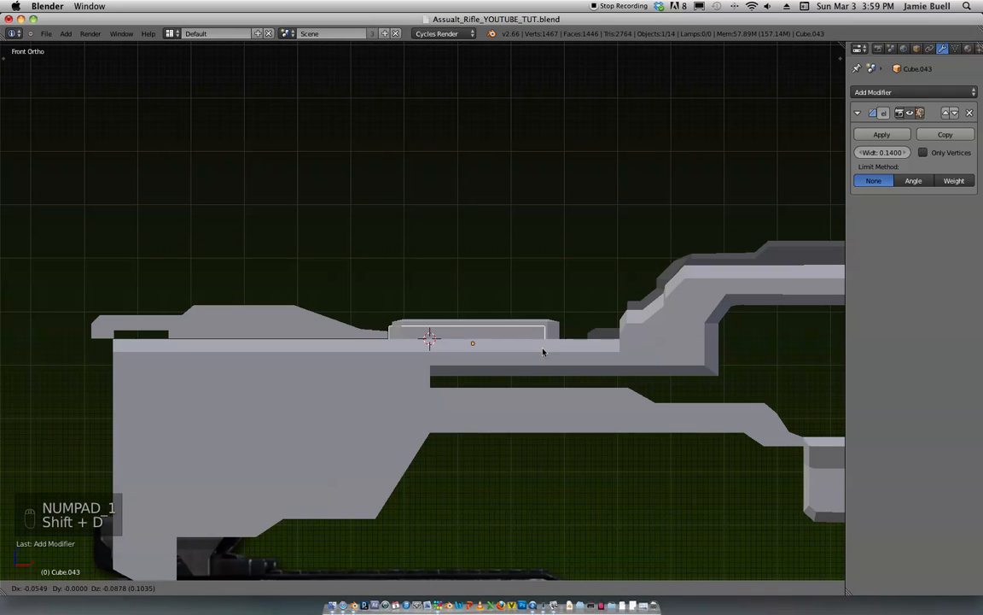
key(g)
key(z)
click(534, 249)
Step: Flatten the original block along Z and adjust its height so it sits on the stock's top edge
right_click(491, 322)
key(s)
key(z)
click(520, 344)
key(g)
key(z)
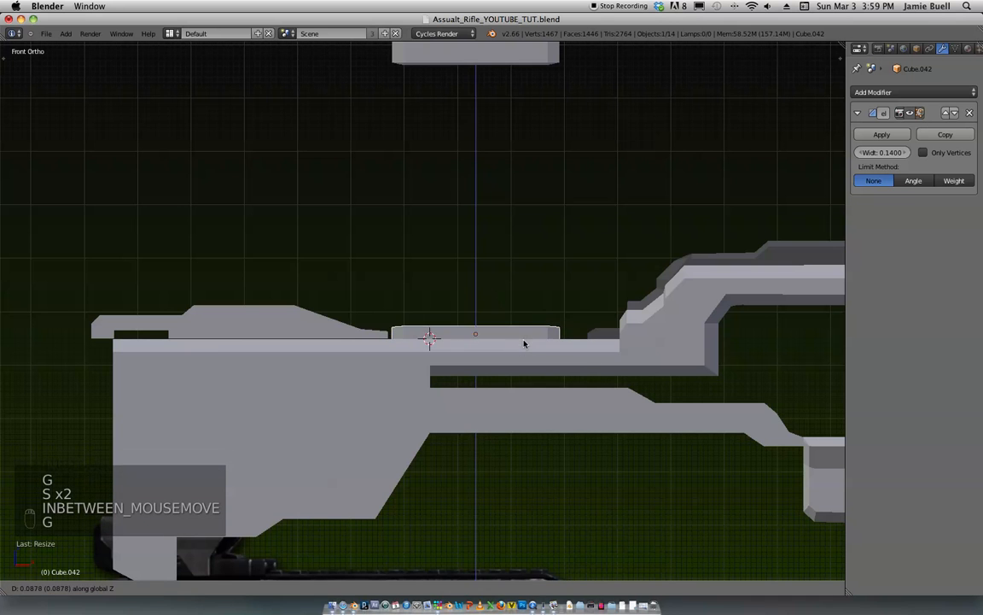
click(520, 347)
Step: Lengthen the flattened block along X and slide it back against the front end of the plate
ctrl+middle_drag(531, 338, 666, 223)
shift+middle_drag(619, 282, 675, 211)
ctrl+middle_drag(461, 317, 444, 353)
key(s)
key(g)
key(s)
key(x)
click(595, 300)
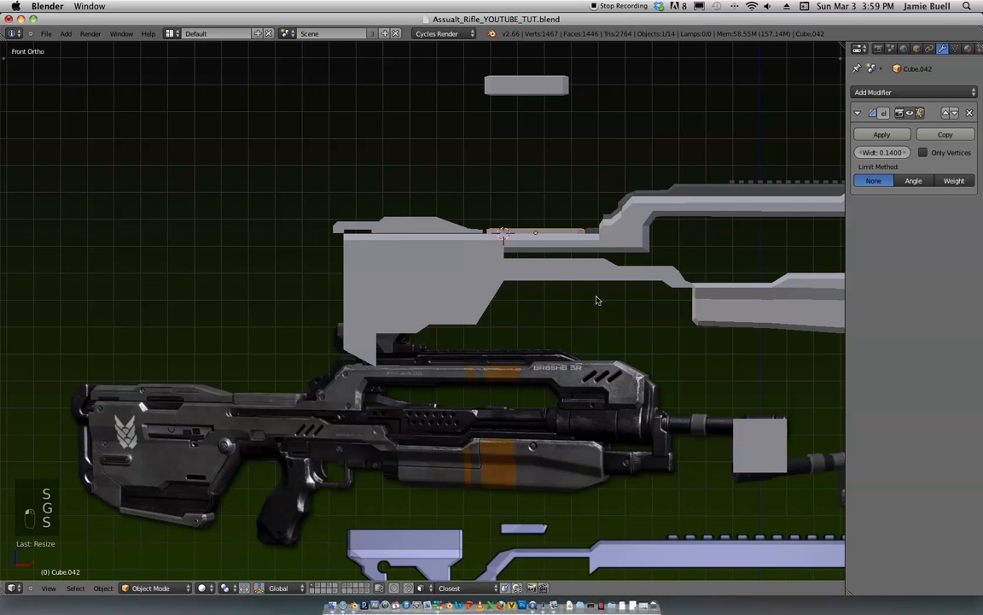
key(g)
key(x)
click(632, 244)
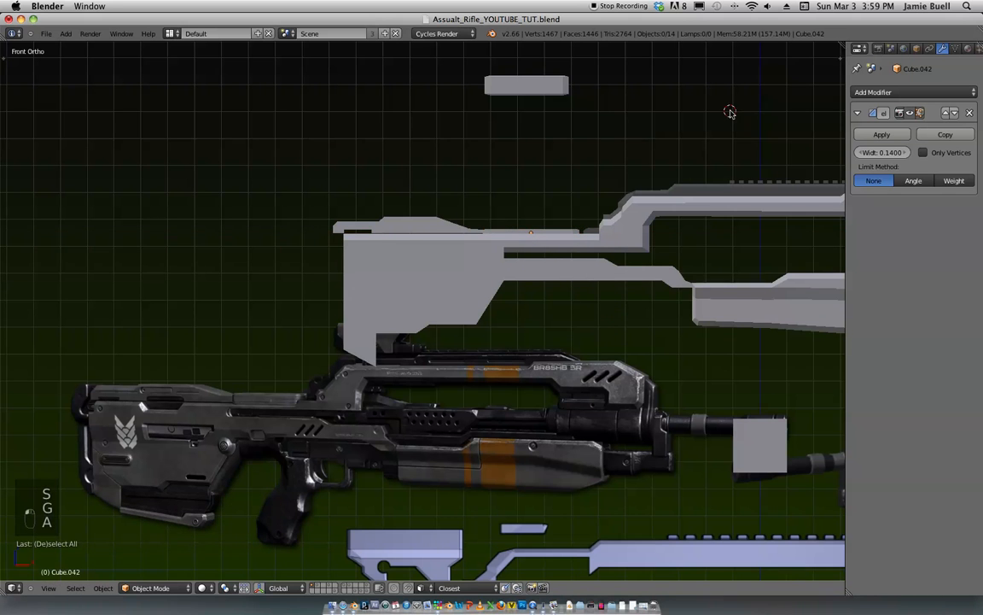
Step: Increase the height of the block on the stock by scaling it along Z
scroll(693, 220, down, 1)
scroll(568, 233, up, 4)
right_click(621, 165)
right_click(628, 163)
shift+middle_drag(629, 165, 583, 220)
key(s)
key(z)
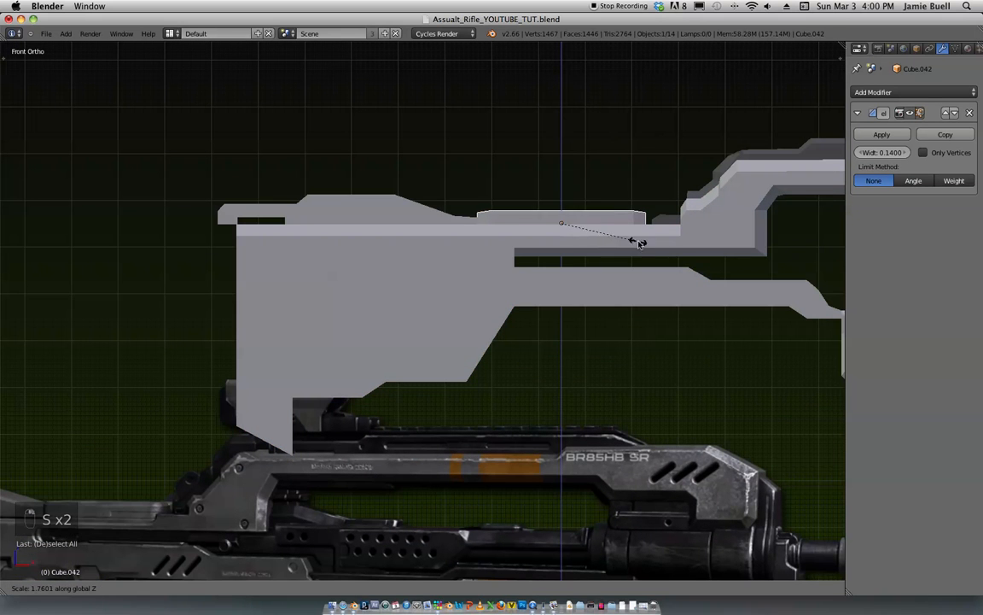
click(673, 222)
Step: Raise the plate along Z slightly above the stock's top edge
right_click(475, 217)
shift+middle_drag(475, 218, 571, 229)
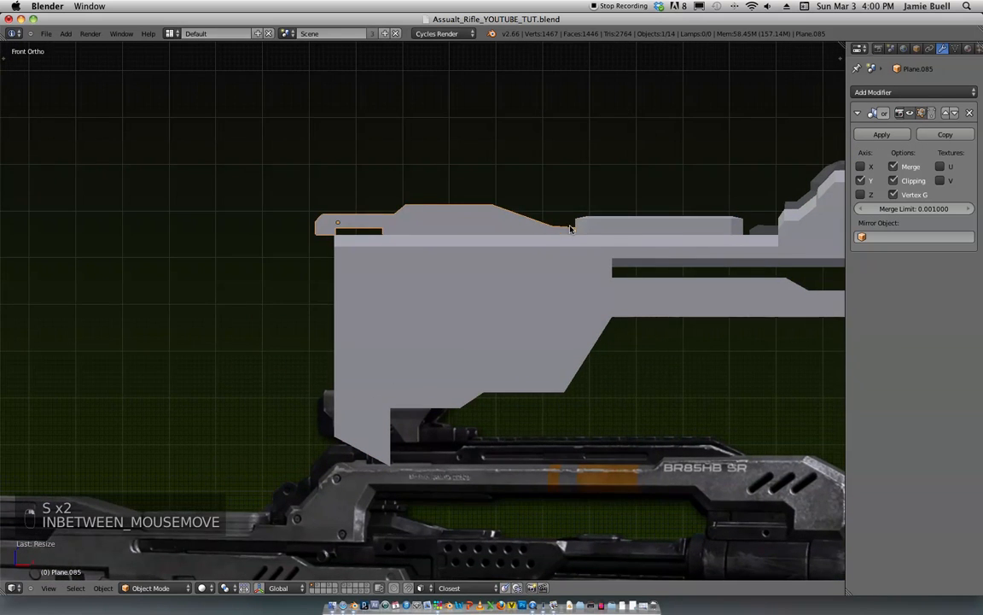
key(g)
key(z)
click(538, 295)
Step: Try to stretch the plate vertically along Z, and undo it
key(s)
key(z)
click(633, 266)
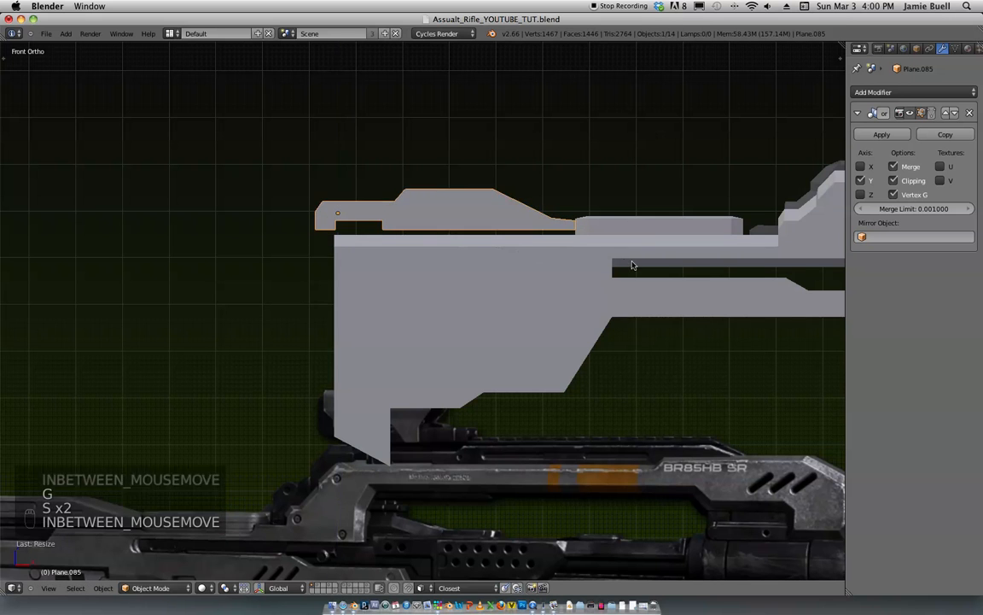
shift+middle_drag(557, 275, 617, 232)
key(super+z)
Step: Select the plate's lower vertices, including hidden ones, and lower them about 0.22 along Z onto the stock's top edge
key(Tab)
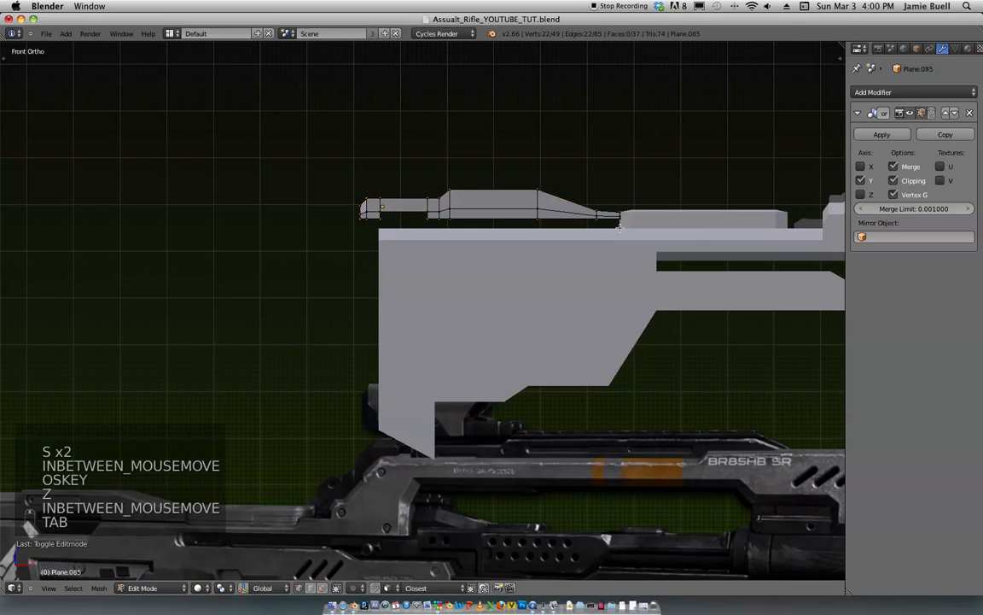
key(z)
key(a)
scroll(654, 228, up, 3)
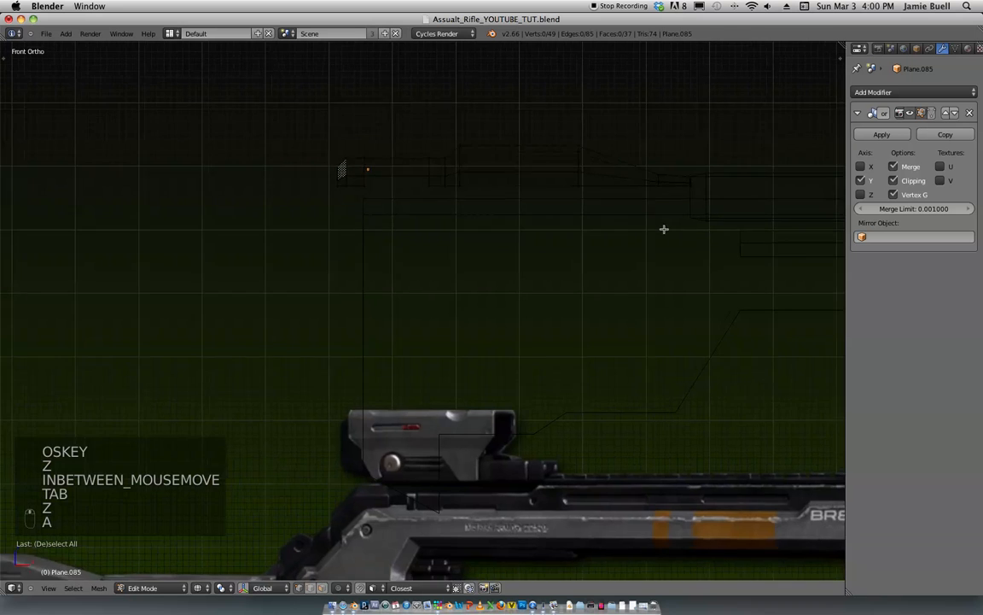
key(ctrl+Tab)
click(646, 247)
key(z)
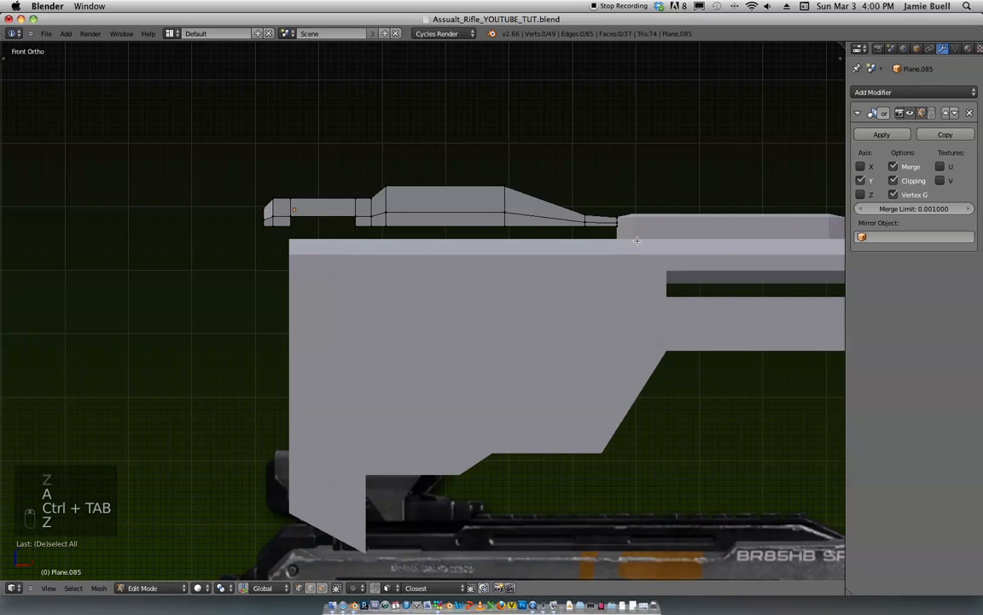
key(z)
key(b)
drag(648, 246, 336, 206)
key(b)
key(b)
key(b)
drag(519, 238, 493, 206)
key(b)
drag(597, 242, 571, 221)
key(b)
drag(636, 240, 615, 232)
key(b)
drag(341, 243, 253, 209)
key(z)
key(z)
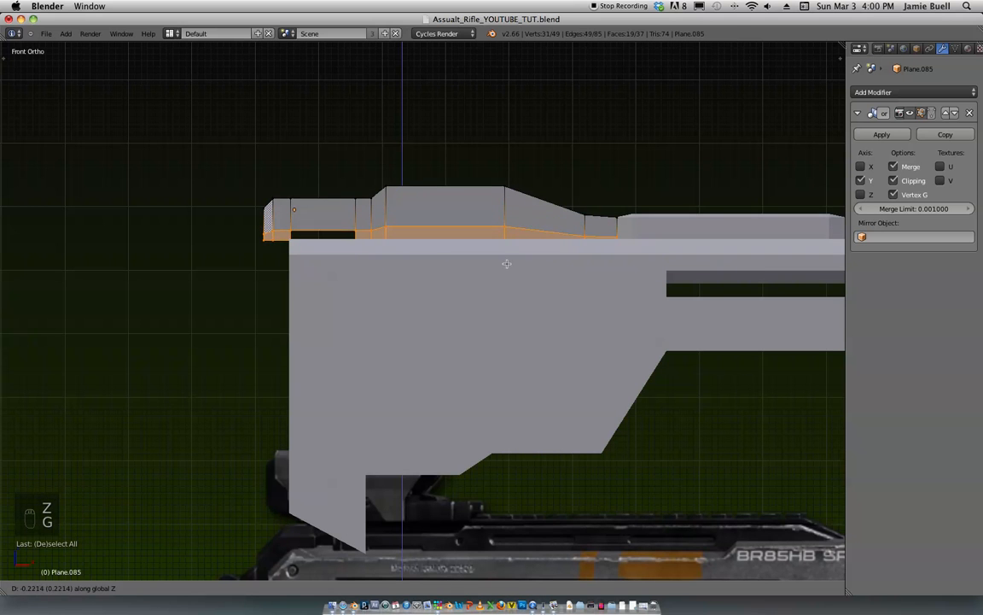
click(507, 262)
scroll(667, 184, down, 5)
key(Tab)
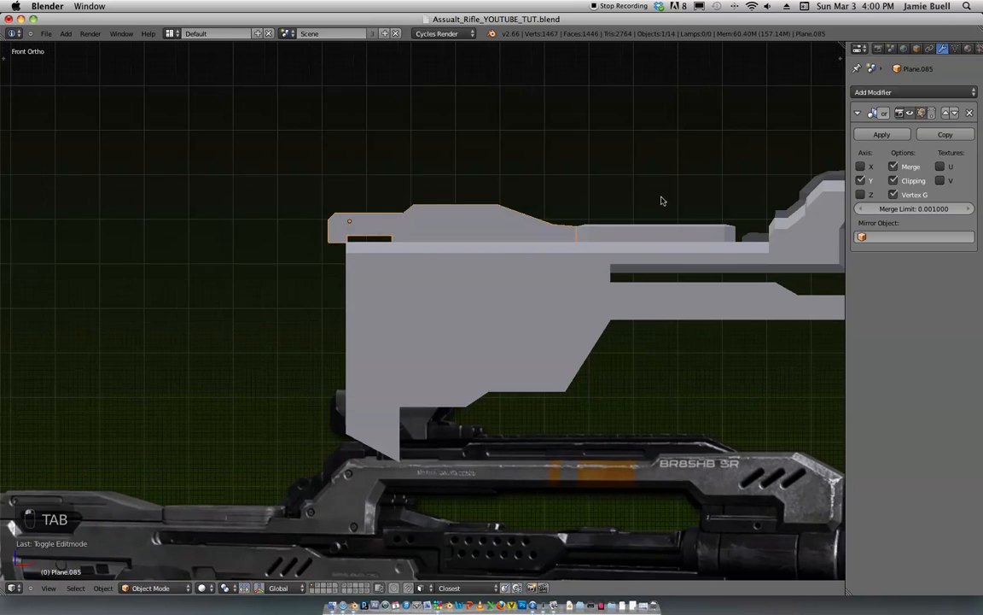
Step: Edit the flat stepped part below the long sloped piece and select its outer boundary edges in vertex mode
shift+middle_drag(673, 154, 584, 164)
shift+middle_drag(556, 204, 595, 206)
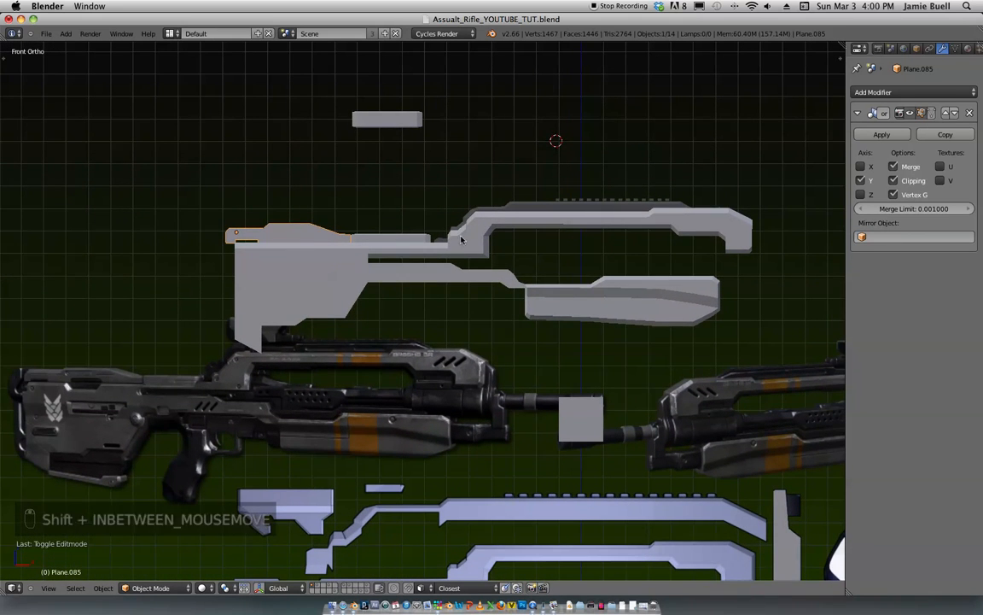
mouse_move(503, 338)
shift+middle_down()
mouse_move(500, 285)
mouse_move(466, 294)
mouse_move(480, 280)
mouse_move(485, 238)
mouse_move(484, 222)
mouse_move(461, 208)
shift+middle_up()
ctrl+middle_drag(451, 264, 492, 283)
shift+middle_drag(491, 282, 505, 220)
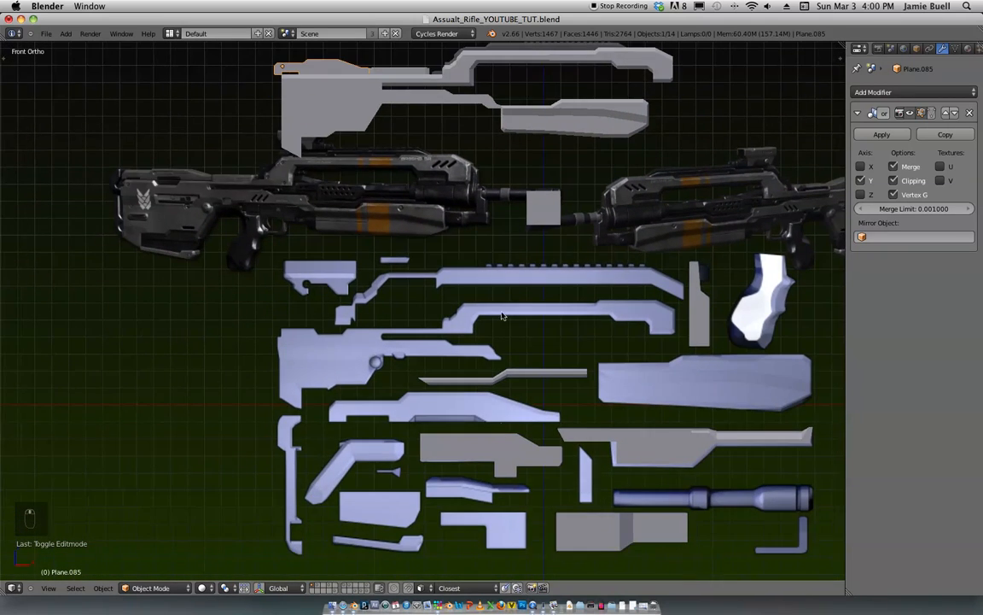
right_click(507, 450)
middle_drag(506, 450, 553, 239)
key(Tab)
key(ctrl+Tab)
click(562, 297)
scroll(533, 337, up, 2)
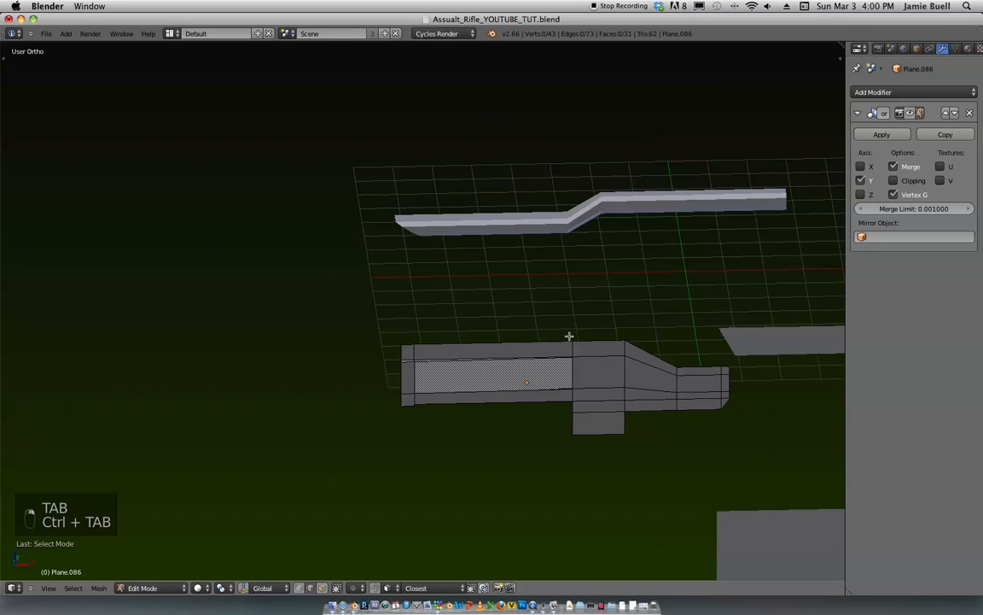
scroll(400, 374, up, 4)
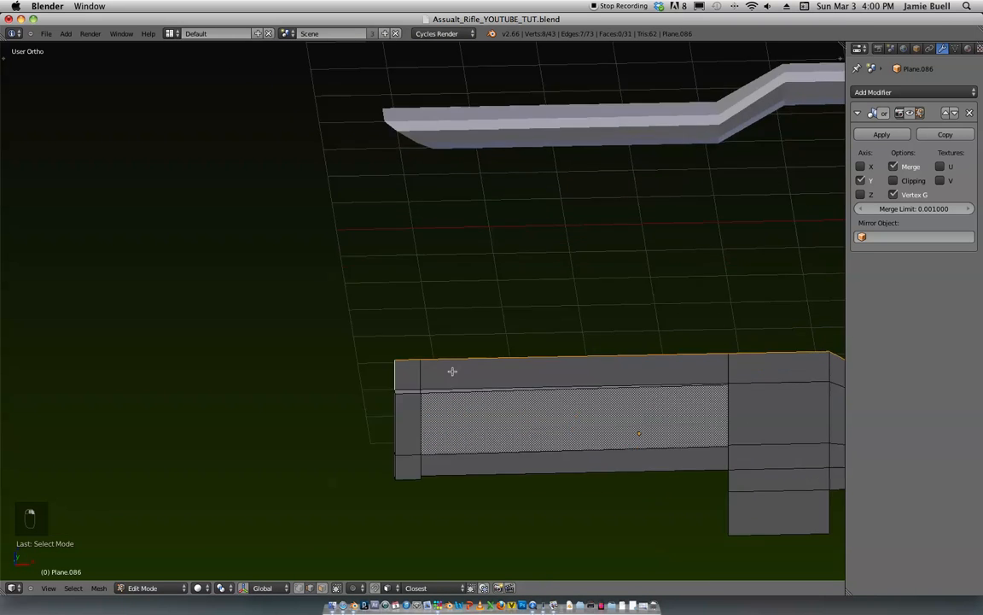
middle_drag(557, 400, 666, 268)
middle_drag(762, 195, 648, 432)
alt+shift+right_click(648, 432)
shift+middle_drag(700, 391, 623, 370)
shift+middle_drag(760, 387, 491, 351)
ctrl+middle_drag(491, 352, 621, 234)
key(z)
middle_drag(581, 204, 572, 345)
mouse_move(547, 367)
ctrl+middle_down()
mouse_move(519, 270)
mouse_move(550, 273)
ctrl+middle_up()
key(z)
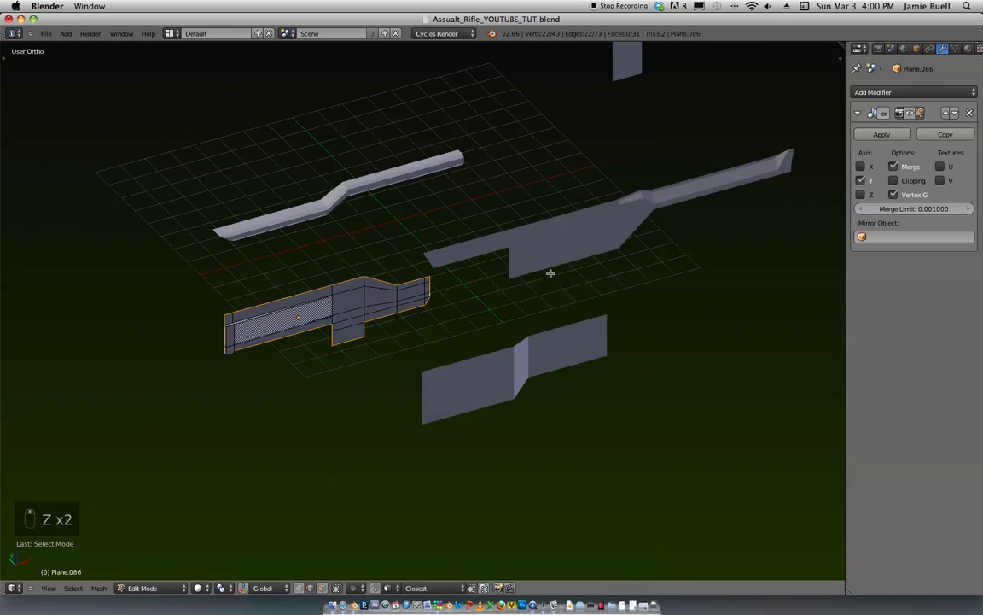
Step: Turn on Clipping and edit-mode display for the stepped part's Mirror modifier
click(896, 180)
click(920, 113)
ctrl+middle_drag(664, 211, 538, 269)
shift+middle_drag(531, 276, 555, 359)
key(r)
right_click(474, 353)
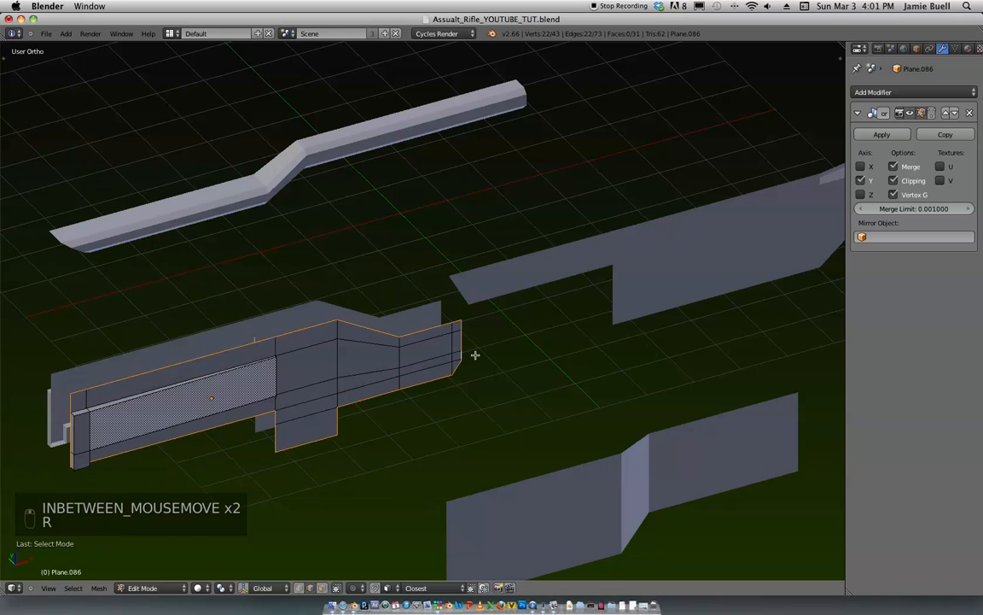
key(super+z)
Step: Extrude the selected outline toward the mirror plane to give the stepped part thickness, and return to Object Mode
key(e)
click(346, 286)
middle_drag(346, 287, 474, 268)
key(Tab)
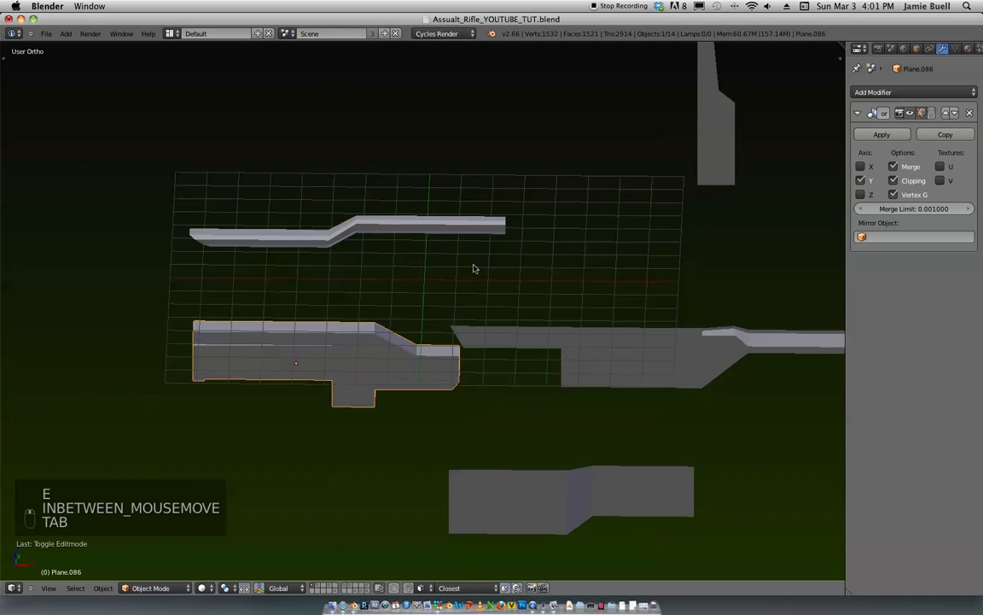
Step: Move the stepped part up along Z and across along X to the underside of the assembled stock
key(KP_1)
scroll(499, 439, down, 5)
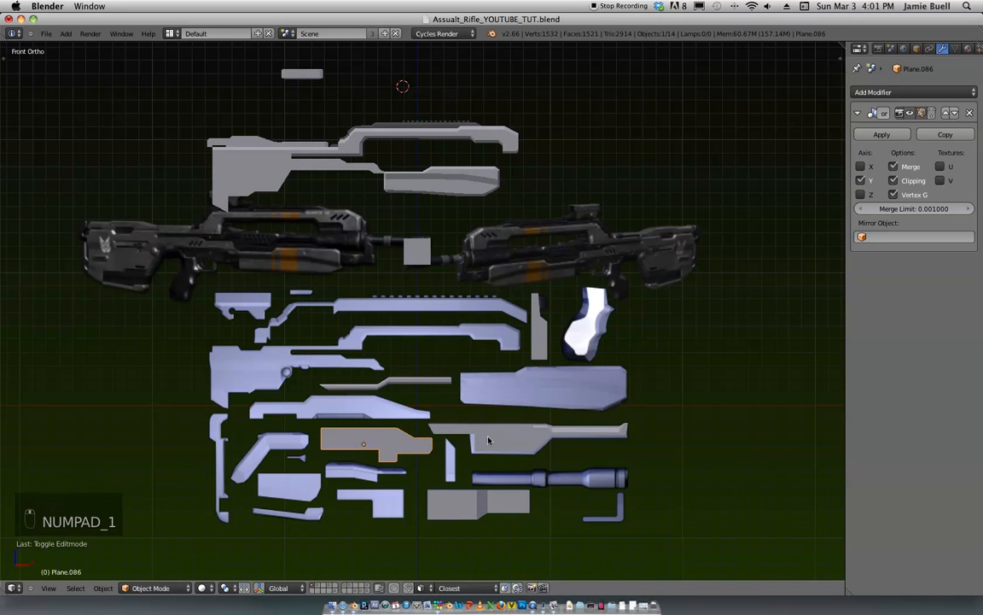
key(g)
key(z)
click(501, 176)
key(g)
key(x)
click(518, 185)
Step: Scale the stepped part down uniformly and slide it along X toward the rear of the handguard
shift+middle_drag(519, 185, 621, 315)
scroll(596, 266, up, 5)
key(s)
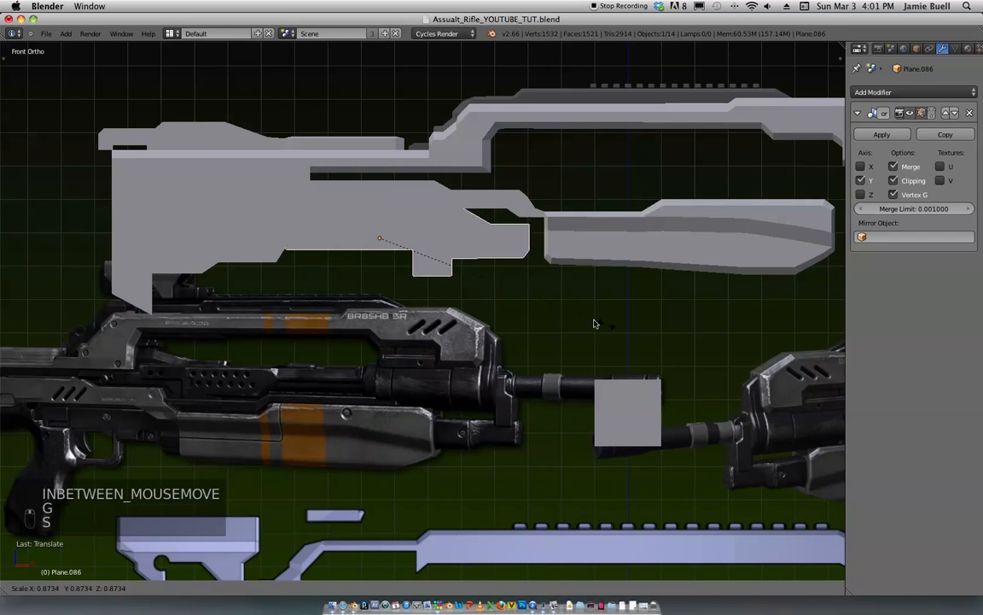
click(519, 296)
key(g)
key(x)
click(559, 296)
Step: Adjust the stepped part along Z and X so it sits under the stock's arm against the handguard
key(g)
key(z)
click(542, 296)
key(g)
key(x)
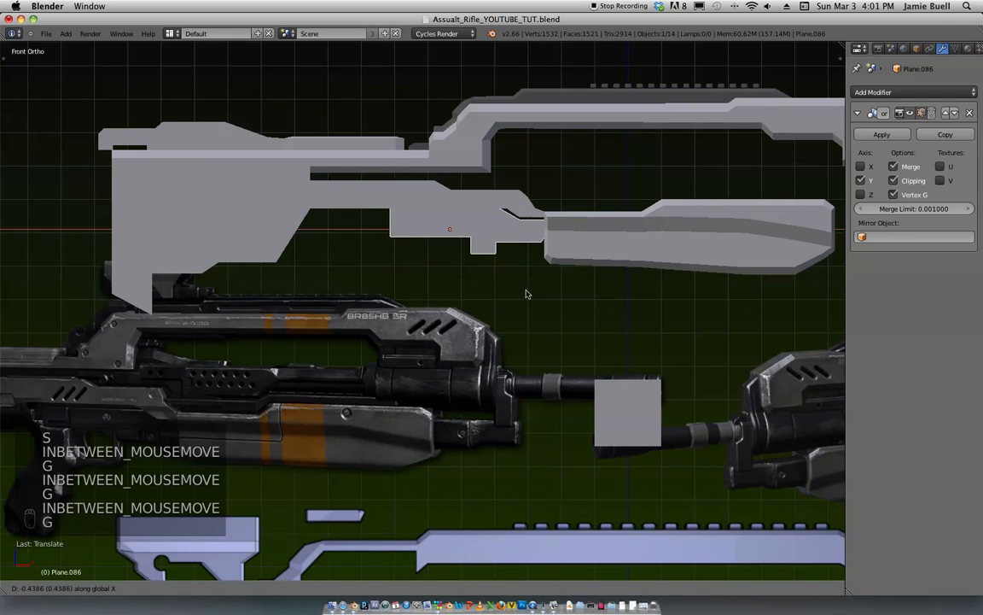
click(530, 295)
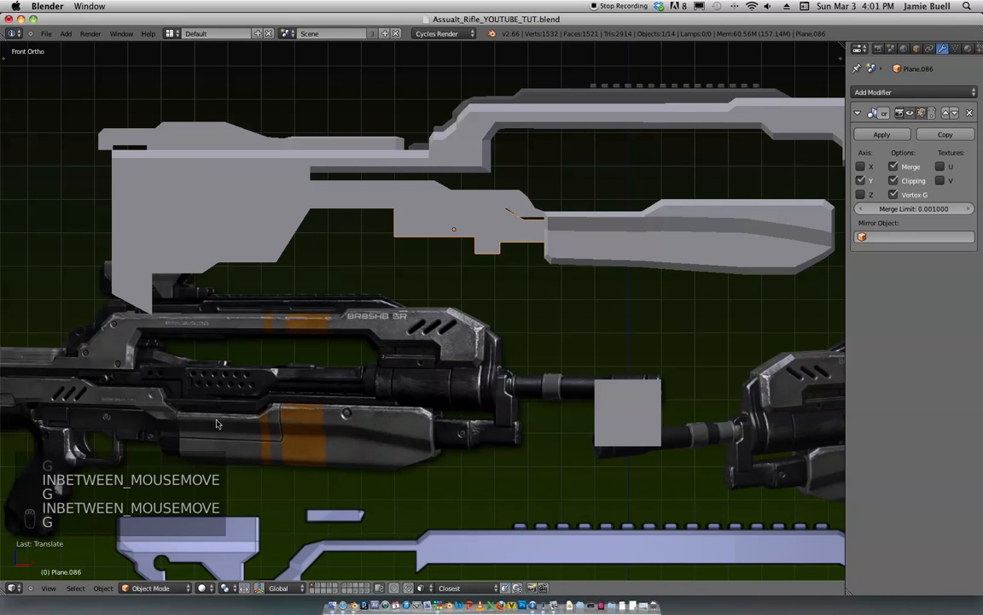
key(g)
key(z)
click(513, 335)
key(g)
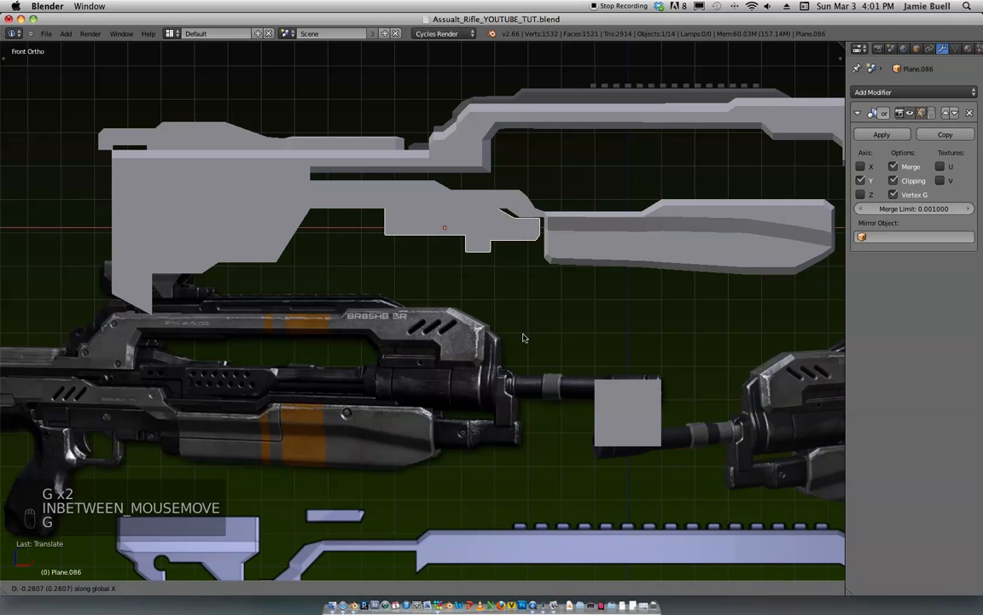
Step: Add a new material to the stepped part and set its viewport color to dark gray
click(966, 50)
click(902, 133)
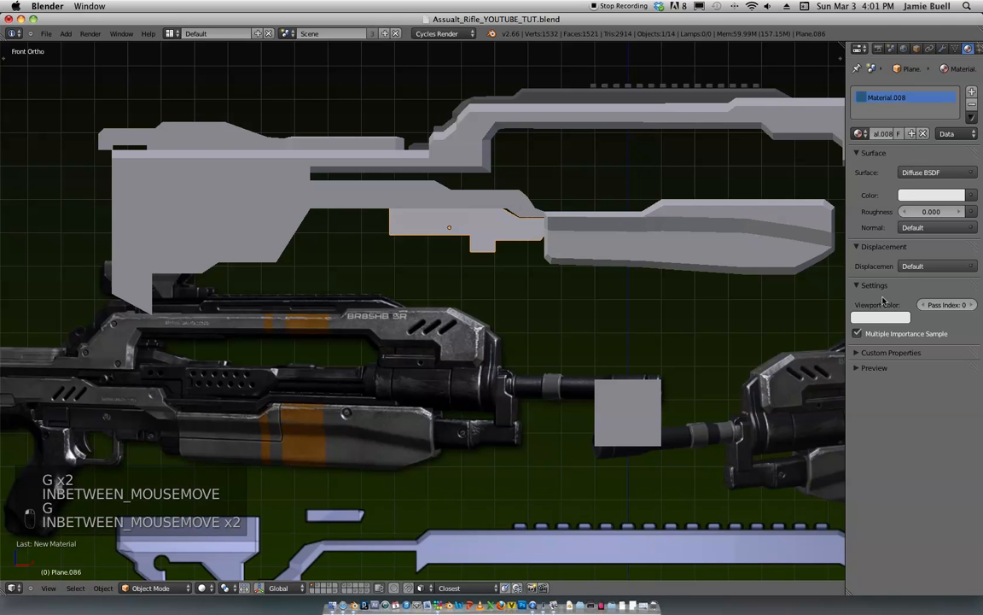
click(935, 196)
Step: Raise the stepped part slightly along Z under the stock's arm and shift it slightly back along X
key(g)
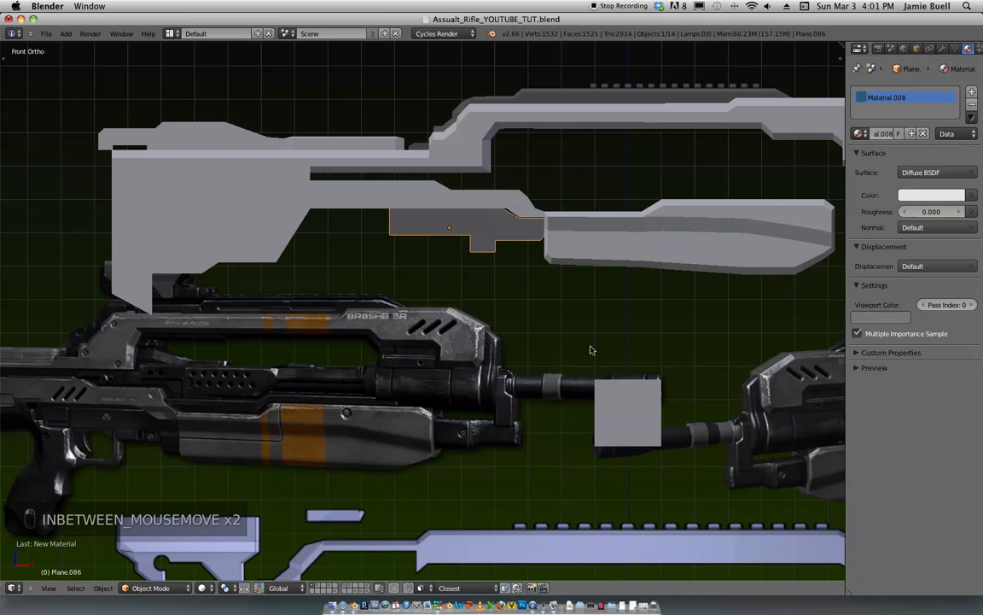
click(560, 352)
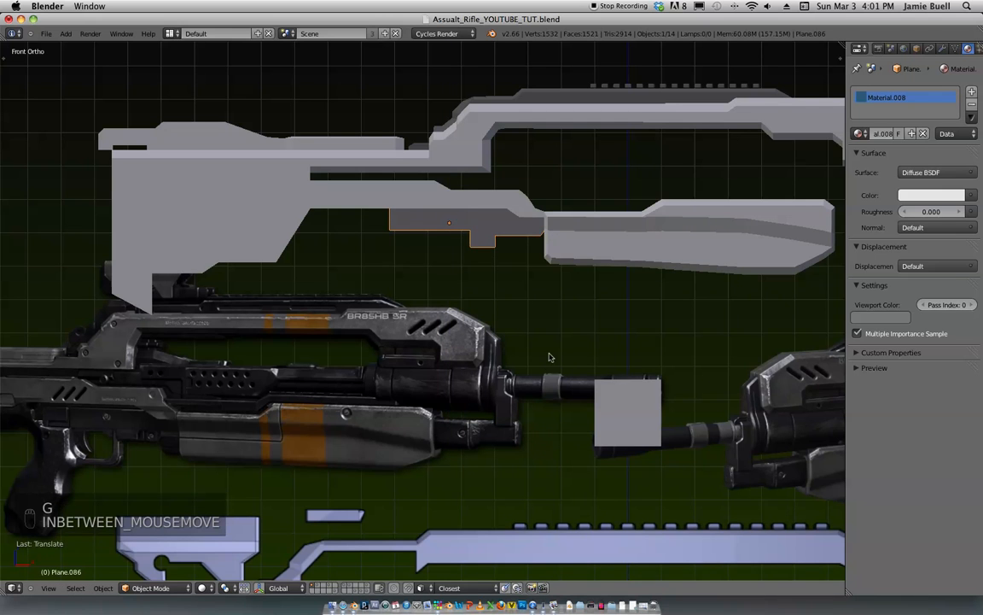
key(g)
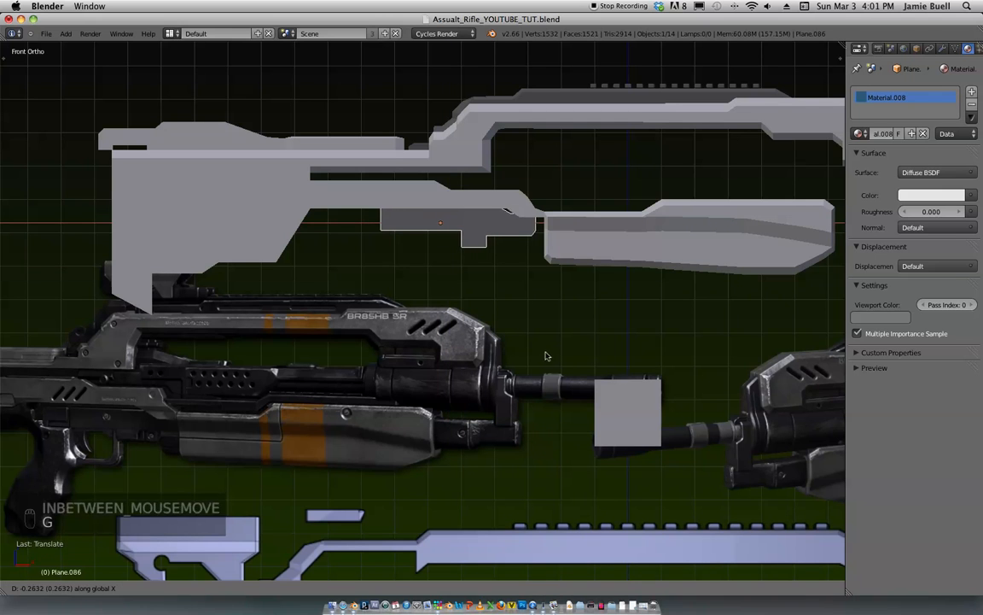
key(x)
click(553, 355)
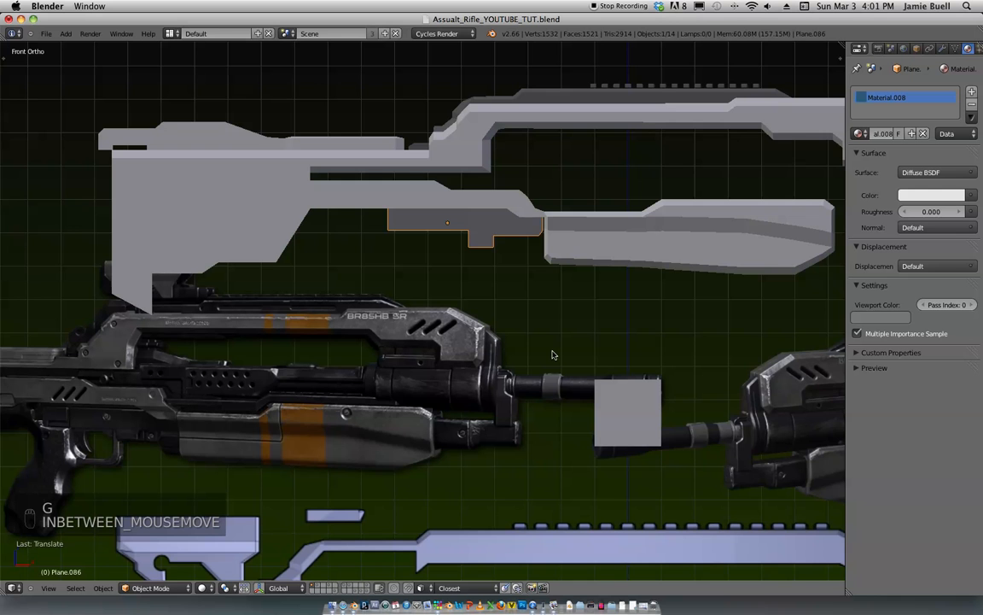
Step: Duplicate the spare bevelled block above the rifle and move the copy down along Z behind the stepped part
shift+middle_drag(523, 325, 444, 254)
right_click(437, 140)
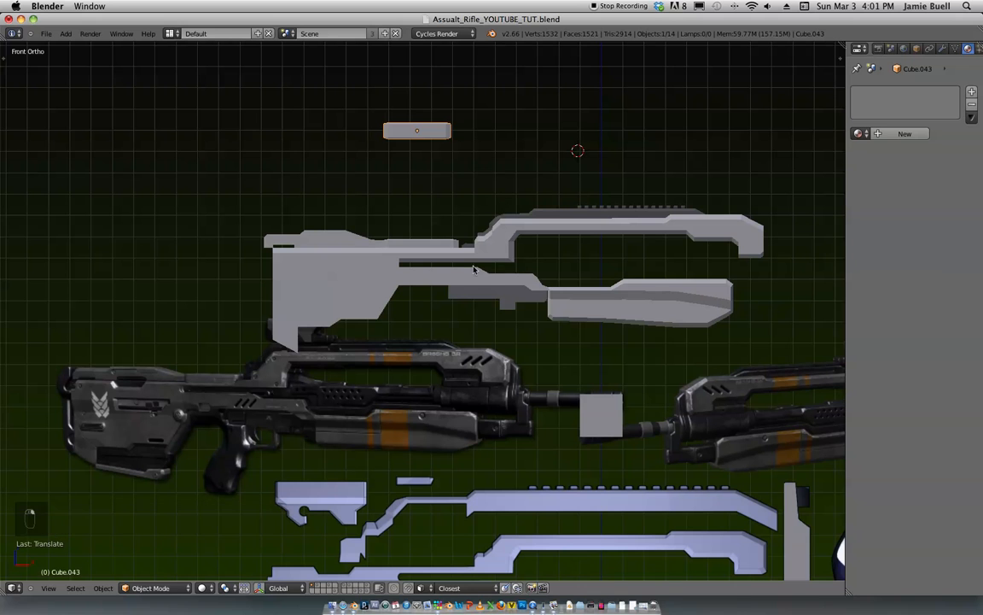
key(shift+d)
click(495, 415)
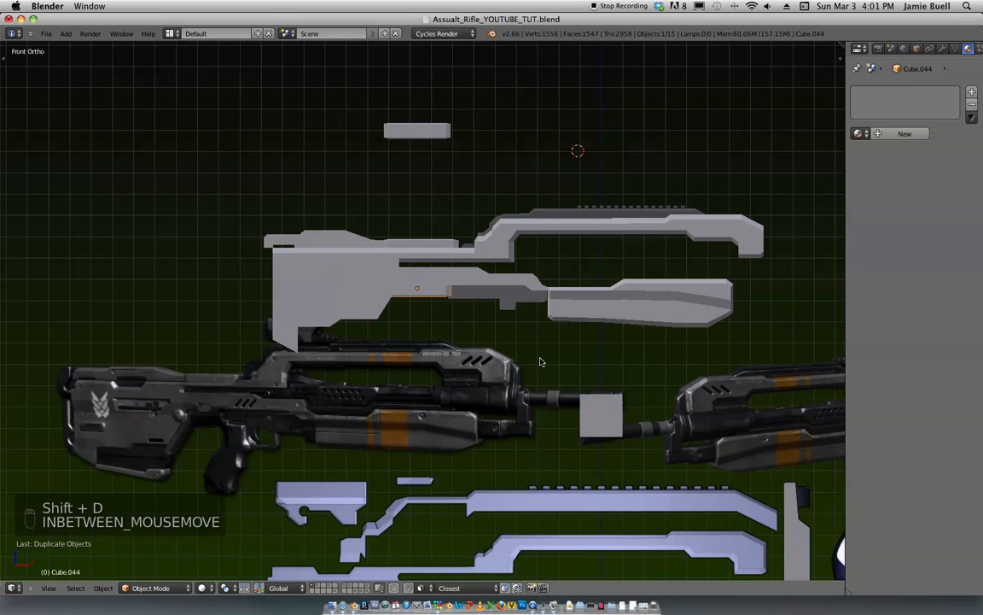
Step: Link the stepped part's dark gray material to the duplicated block
shift+right_click(533, 295)
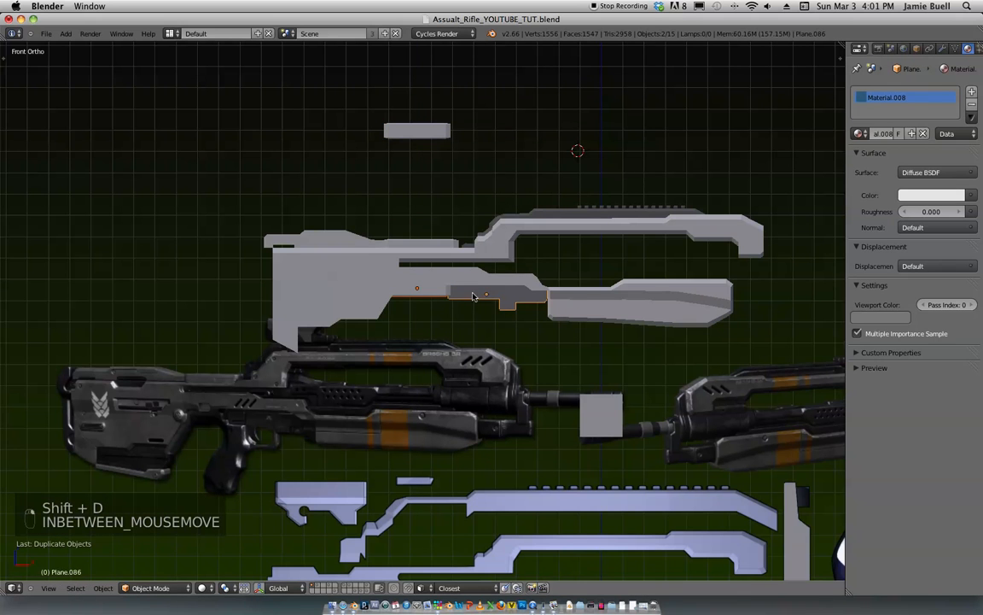
key(ctrl+l)
click(560, 288)
Step: Scale the duplicated block down slightly and adjust its thickness along Y
scroll(478, 324, up, 3)
right_click(443, 278)
scroll(512, 274, up, 1)
middle_drag(500, 316, 423, 259)
scroll(422, 230, up, 2)
right_click(422, 222)
key(s)
right_click(450, 225)
key(s)
click(490, 219)
middle_drag(496, 218, 586, 359)
key(s)
key(y)
click(551, 257)
Step: Reposition the dark block under the stock and slide it along X toward the stepped part's rear end
right_click(368, 308)
middle_drag(380, 325, 418, 364)
key(g)
click(413, 343)
key(g)
key(x)
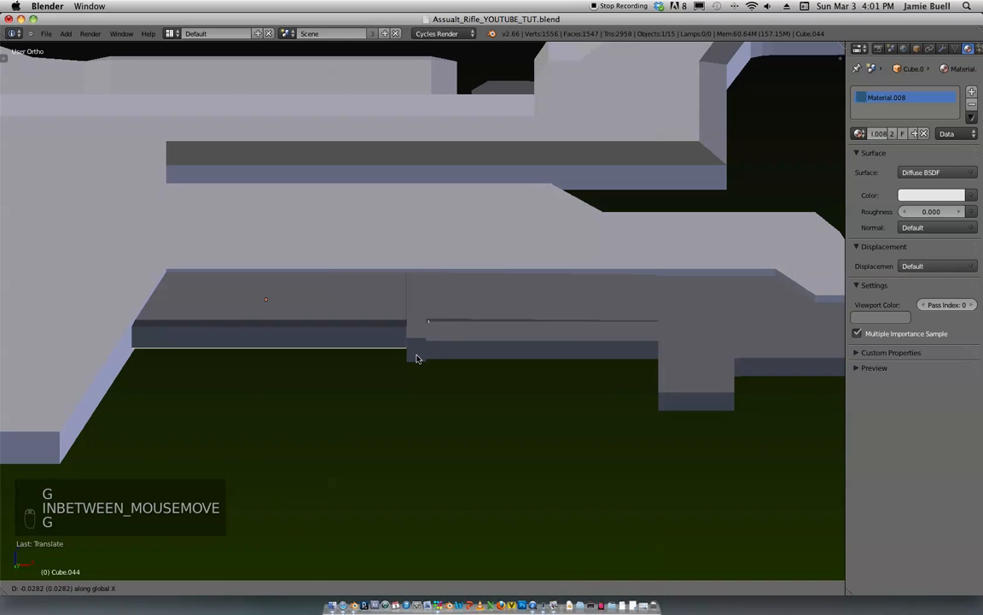
click(446, 348)
Step: Refine the dark block's length along X and slide it until its end meets the stepped part
key(s)
key(x)
click(447, 349)
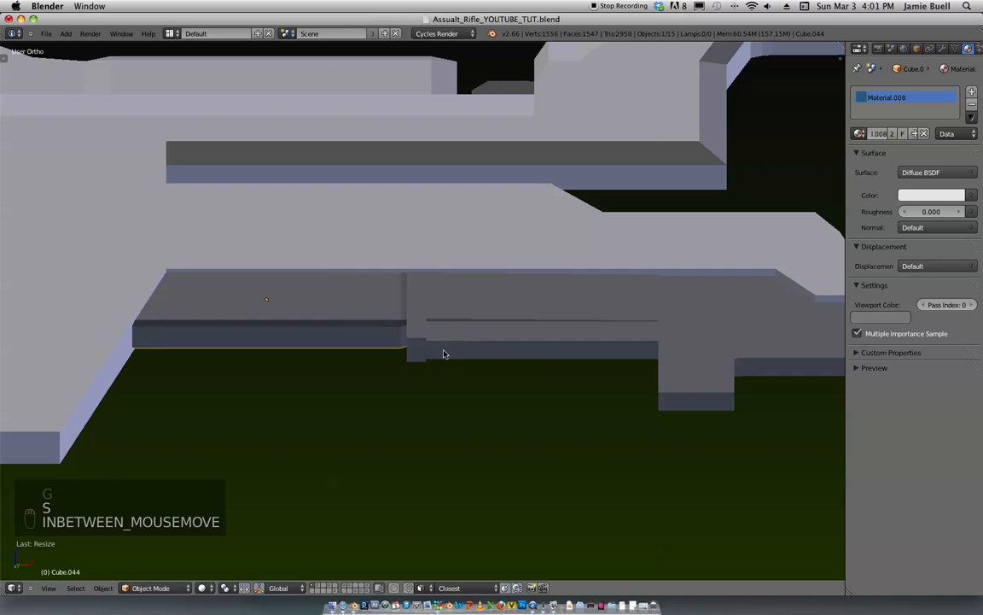
key(g)
key(x)
click(460, 348)
key(s)
key(x)
click(453, 348)
key(g)
key(x)
click(458, 348)
ctrl+middle_drag(471, 336, 421, 347)
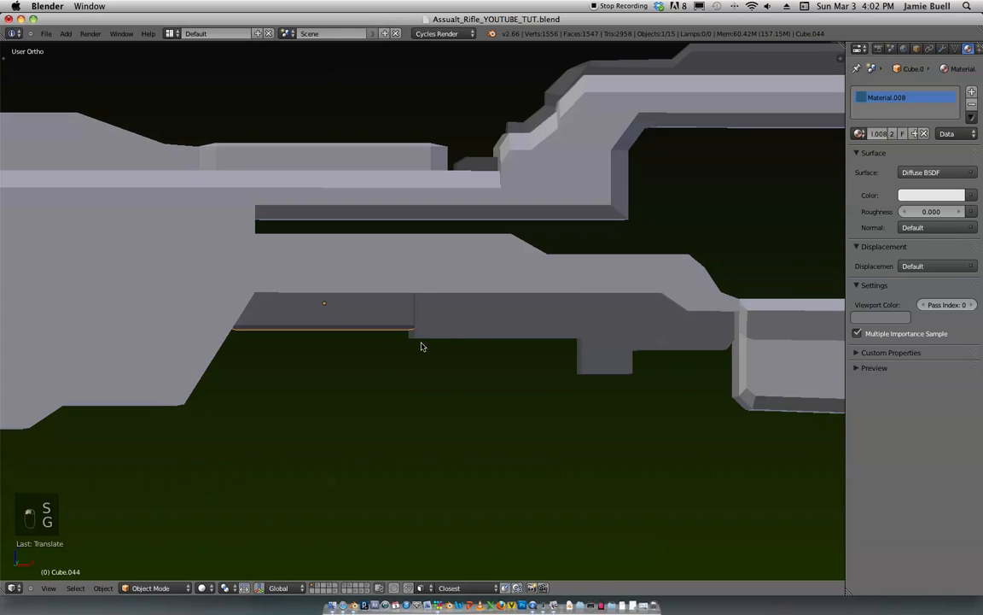
Step: Duplicate the dark block in front view and place the copy below it beside the stock's sloped edge
key(KP_1)
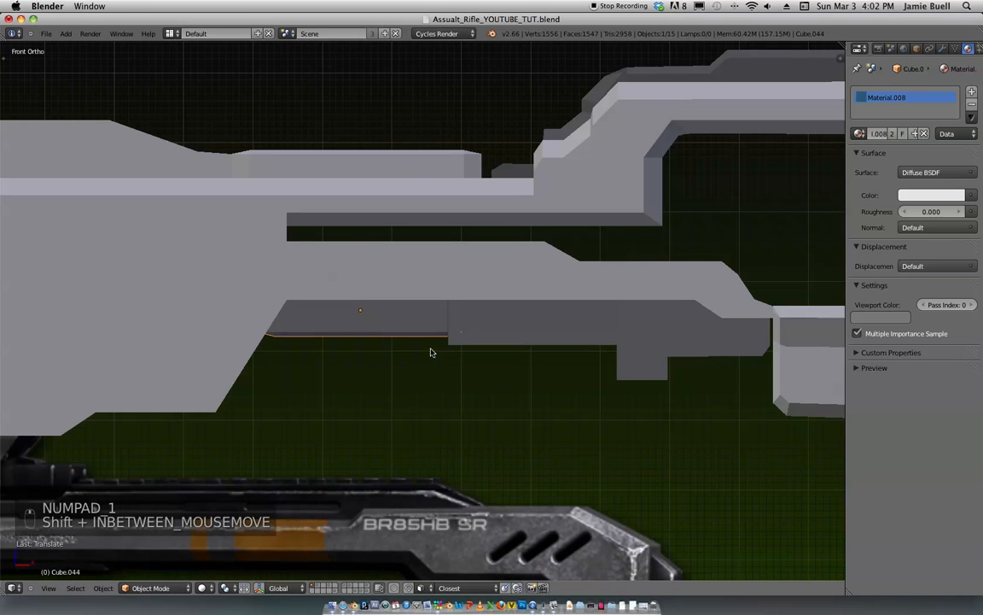
key(shift+d)
key(z)
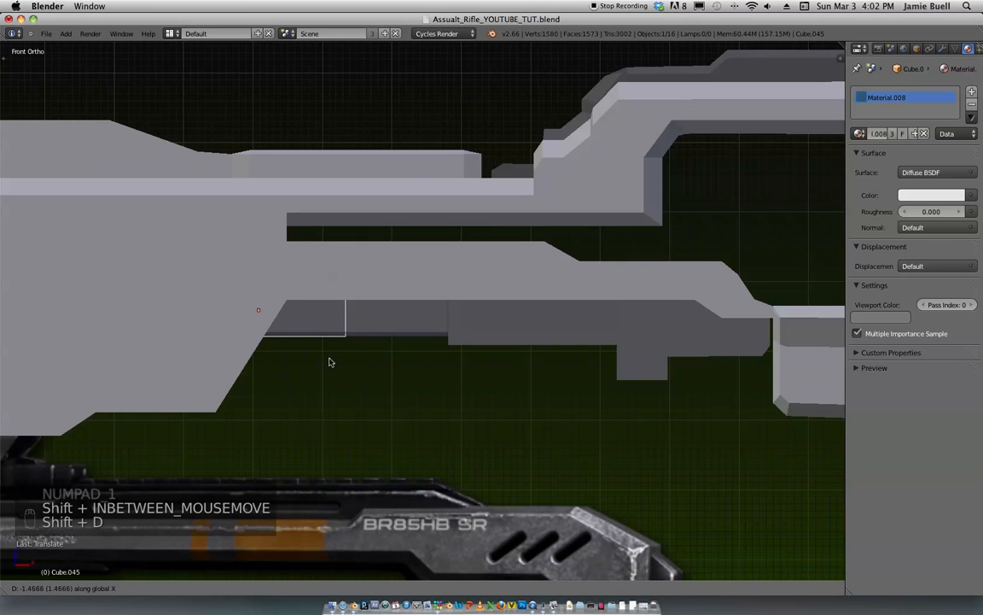
key(g)
click(255, 382)
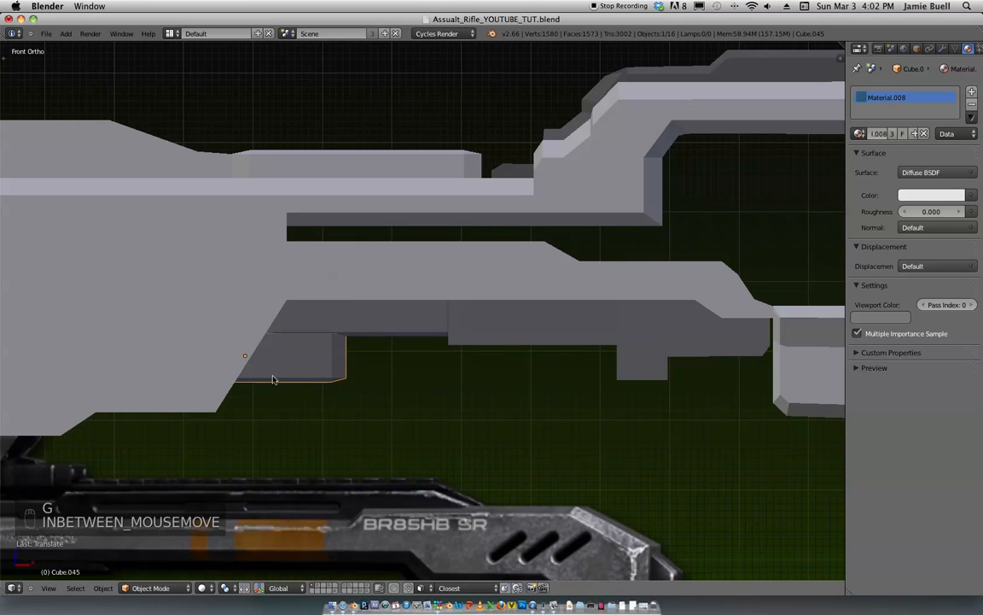
key(g)
Step: Try rotating the copied block about -47° along the stock's sloped edge and scaling it along local Y, and undo it
key(r)
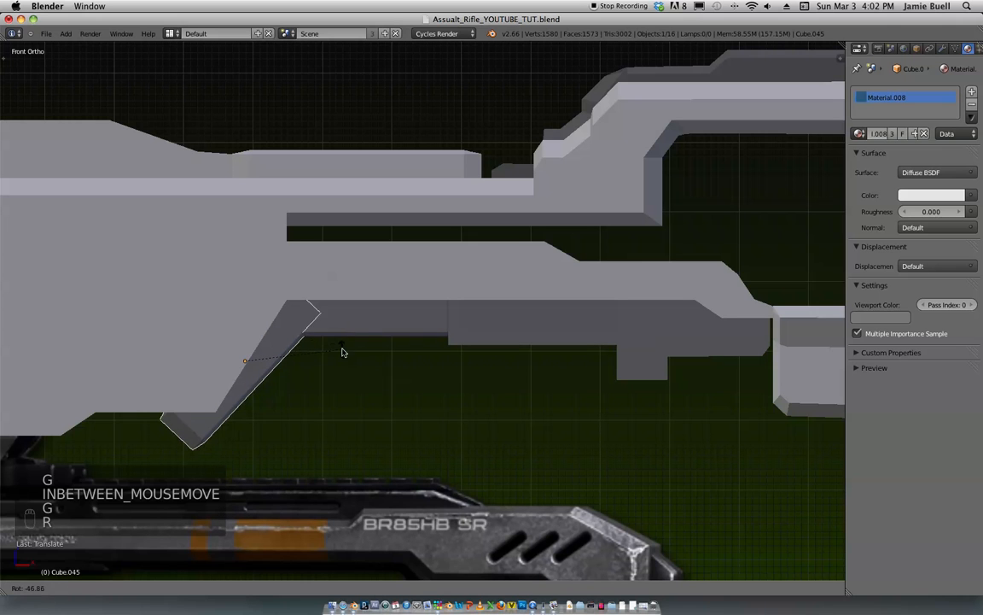
click(344, 347)
key(s)
key(s)
key(y)
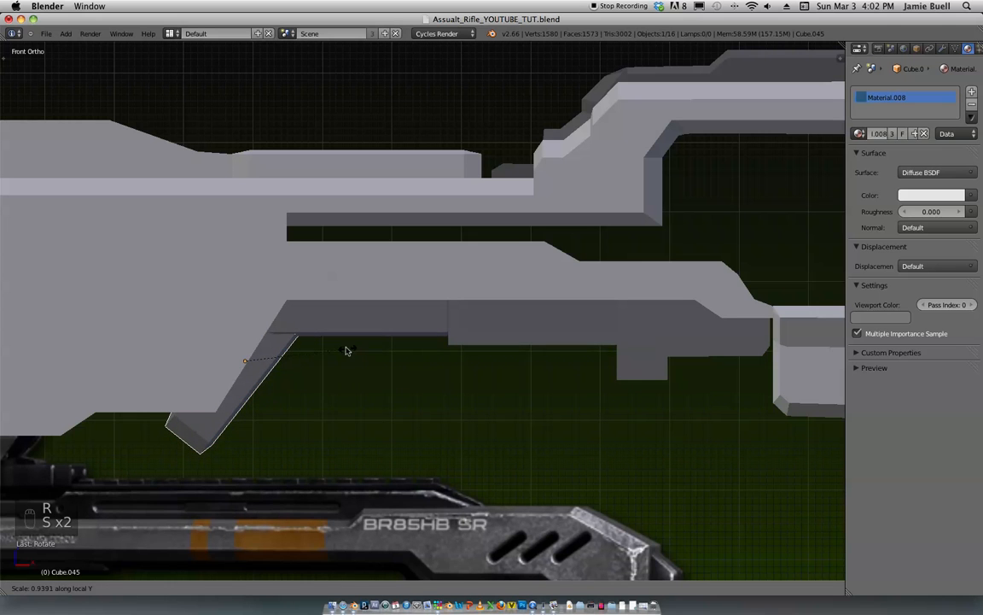
click(374, 364)
key(super+z)
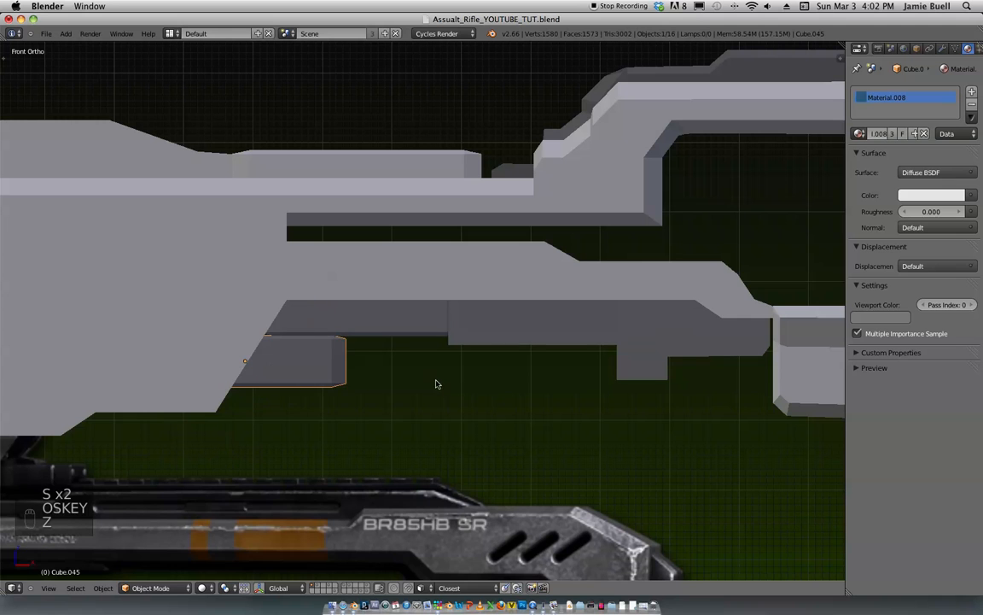
Step: Shorten the copied dark block, rotate it to match the stock's sloped edge and move it flush against that edge
click(374, 398)
key(r)
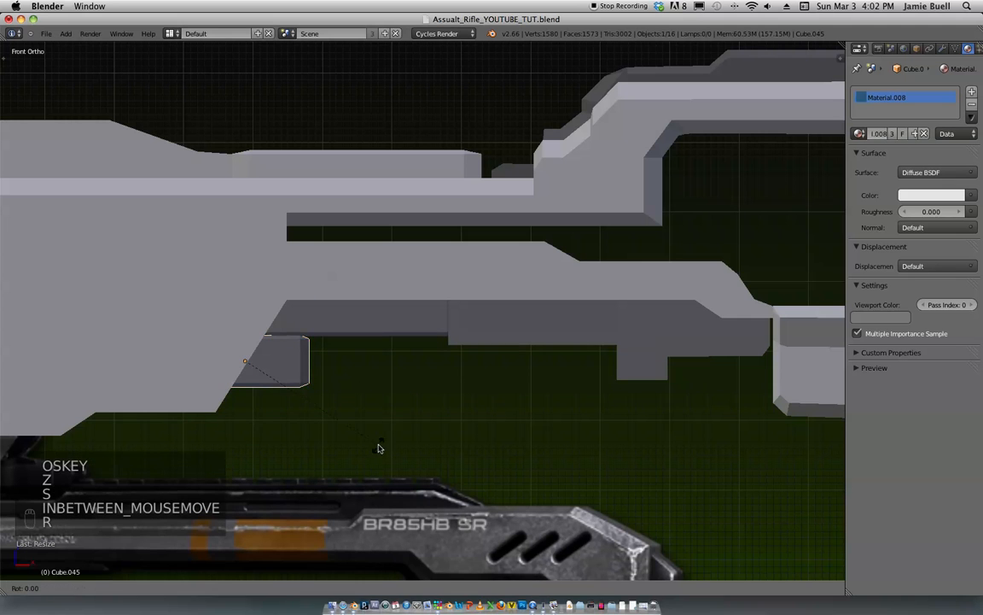
click(373, 327)
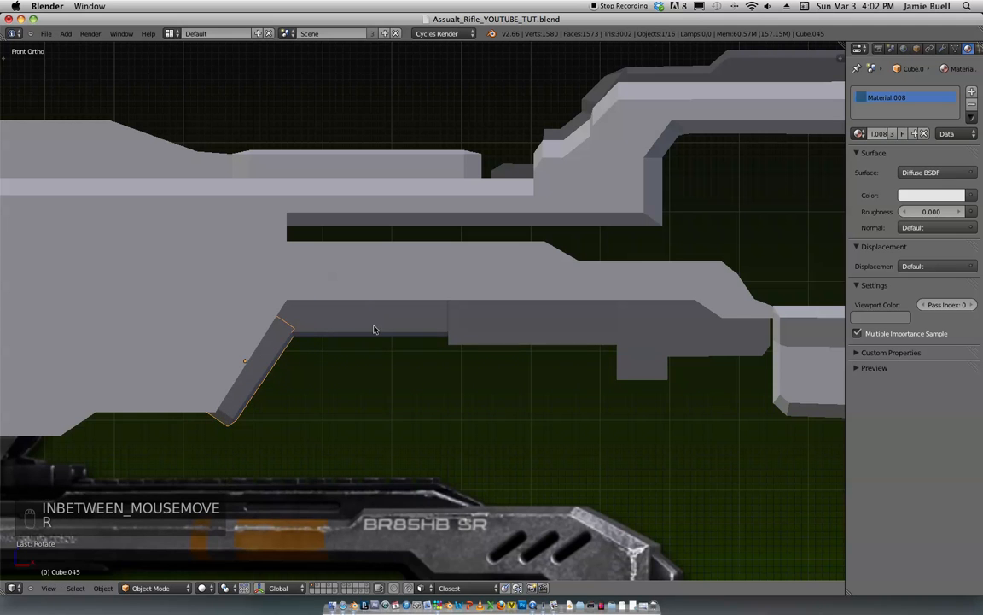
key(g)
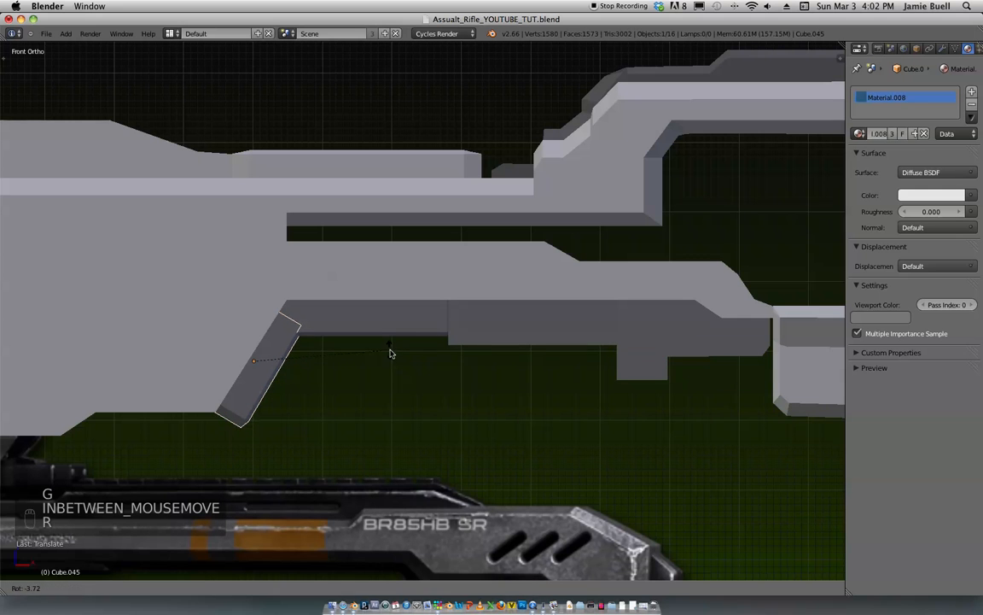
key(r)
click(467, 386)
Step: Edit the flat stepped plate at the end of the lowest reference row in edge mode and select its outline edges
scroll(559, 263, down, 5)
shift+middle_drag(583, 291, 580, 169)
scroll(512, 203, down, 4)
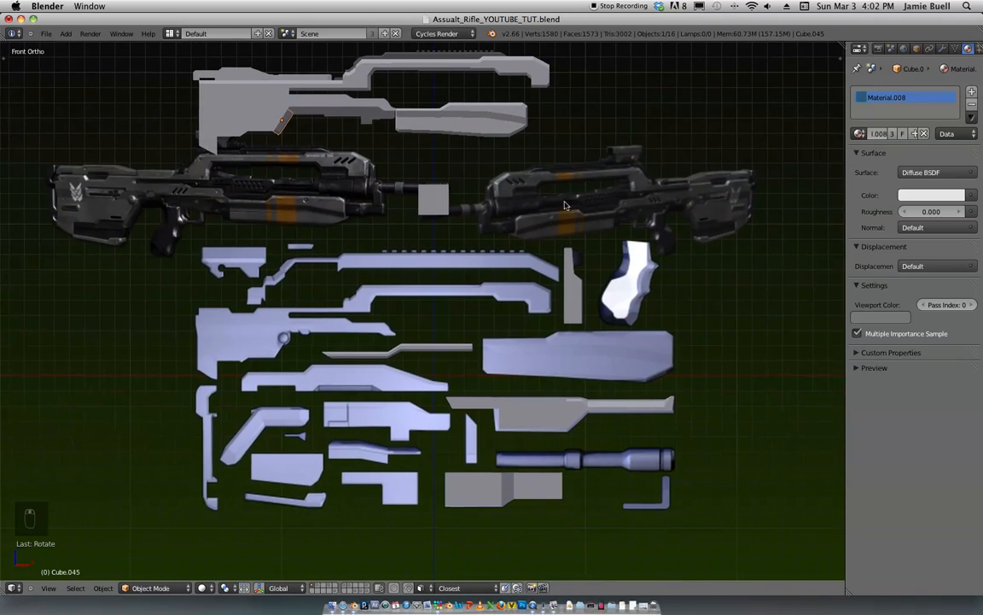
right_click(507, 504)
middle_drag(538, 429, 527, 292)
key(Tab)
scroll(528, 294, up, 4)
key(ctrl+Tab)
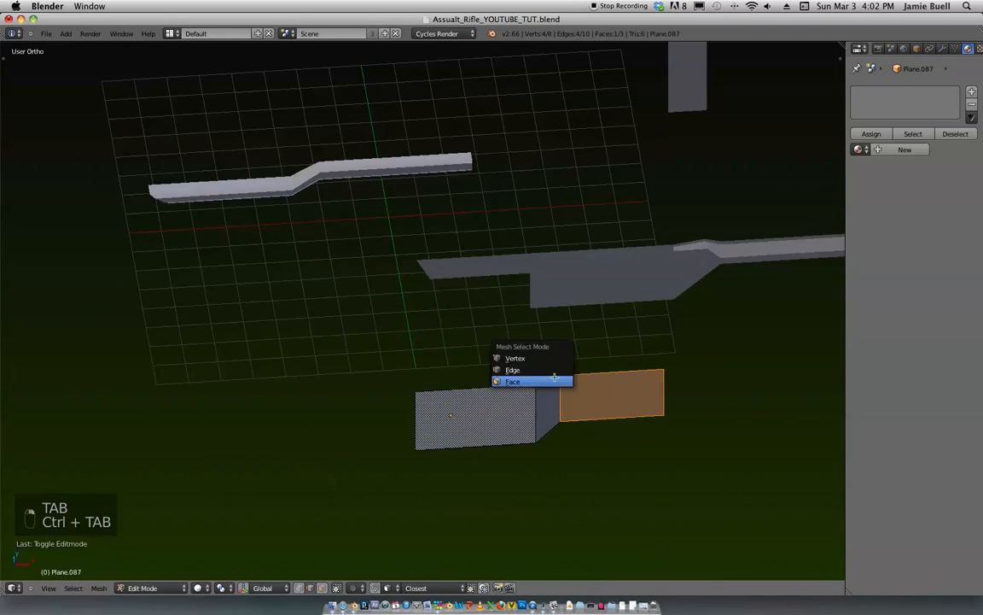
click(550, 370)
right_click(543, 379)
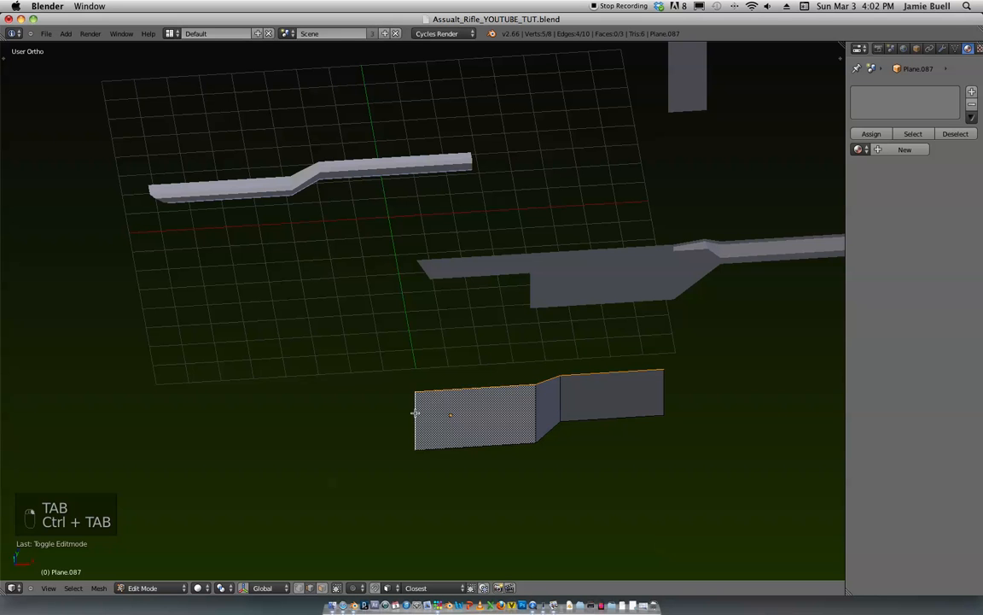
Step: Extrude the plate's outline edges for depth and display the mirrored half while editing
middle_drag(675, 381, 643, 378)
key(e)
click(650, 345)
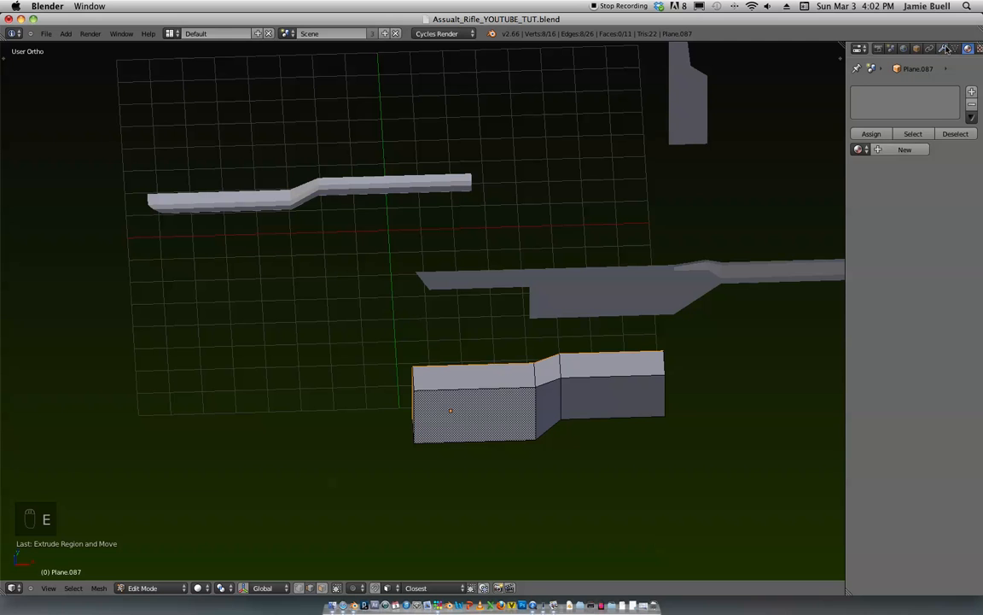
click(944, 49)
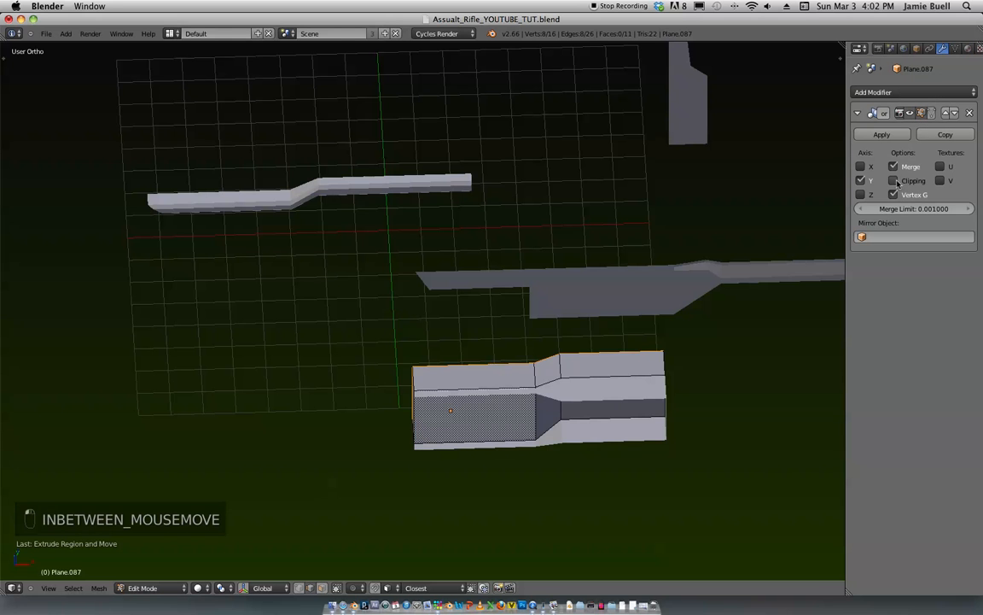
Step: Try moving the extruded edges along Y and repositioning the whole mesh relative to its mirrored half
key(g)
key(y)
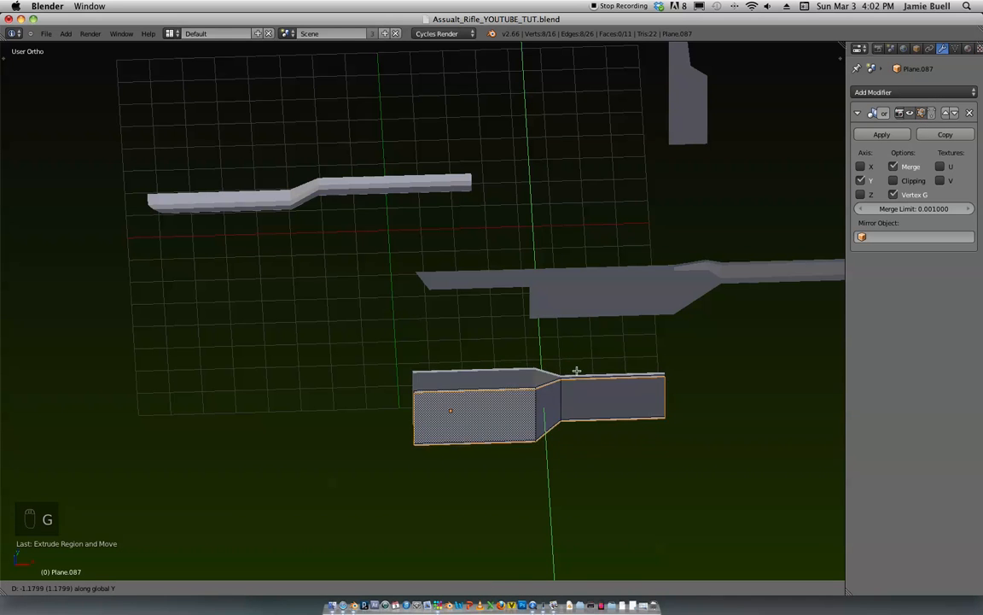
click(577, 358)
key(Tab)
key(Tab)
key(a)
key(a)
key(a)
key(a)
key(a)
key(y)
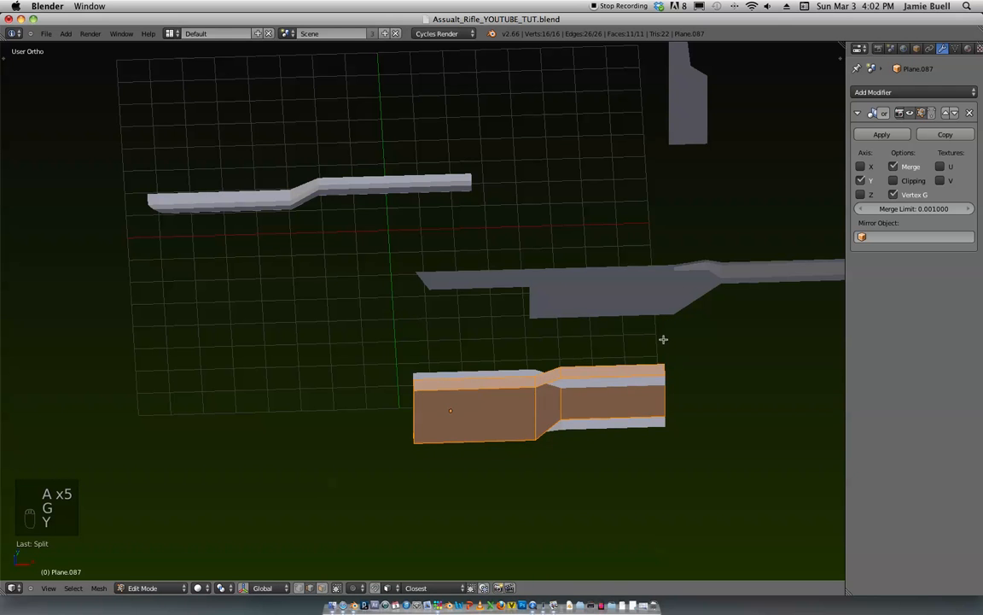
key(g)
click(671, 348)
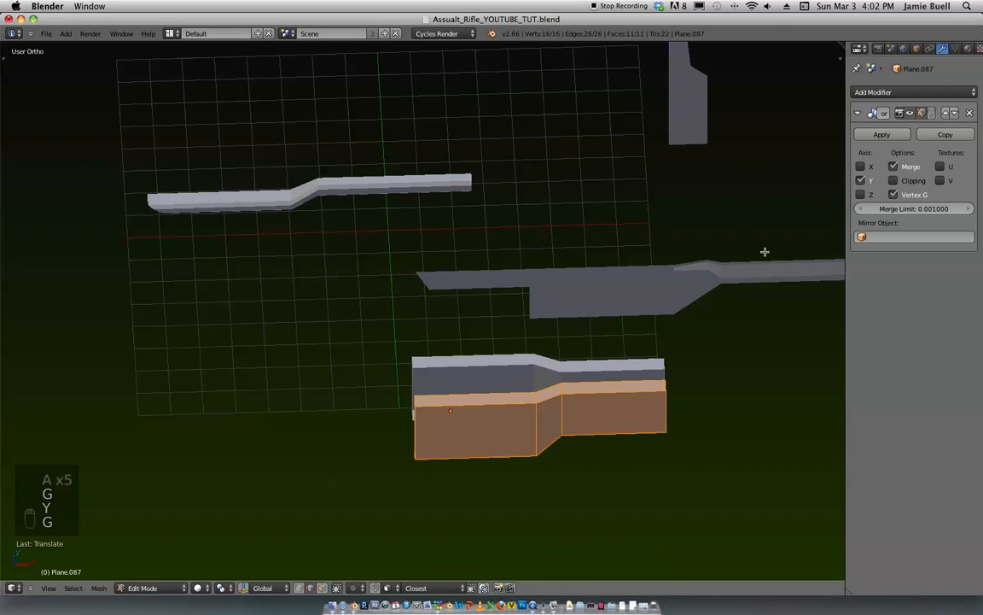
Step: Enable Clipping on the stepped plate's Mirror modifier
click(894, 181)
key(Tab)
key(Tab)
middle_drag(604, 384, 680, 341)
Step: Undo the moves and the extrusion of the stepped plate back to the flat outline
key(super+z)
key(super+z)
key(super+z)
key(super+z)
key(super+z)
key(super+z)
key(super+z)
key(super+z)
key(super+z)
key(super+z)
key(super+z)
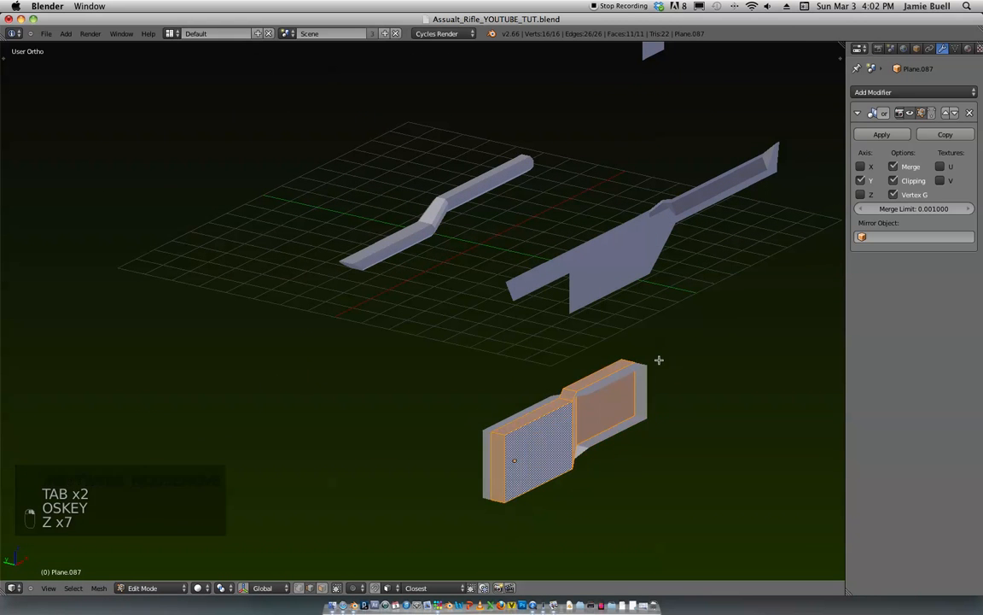
key(super+z)
key(super+z)
key(super+z)
key(super+z)
key(super+z)
key(super+z)
key(super+z)
key(super+z)
key(super+z)
key(super+z)
key(super+z)
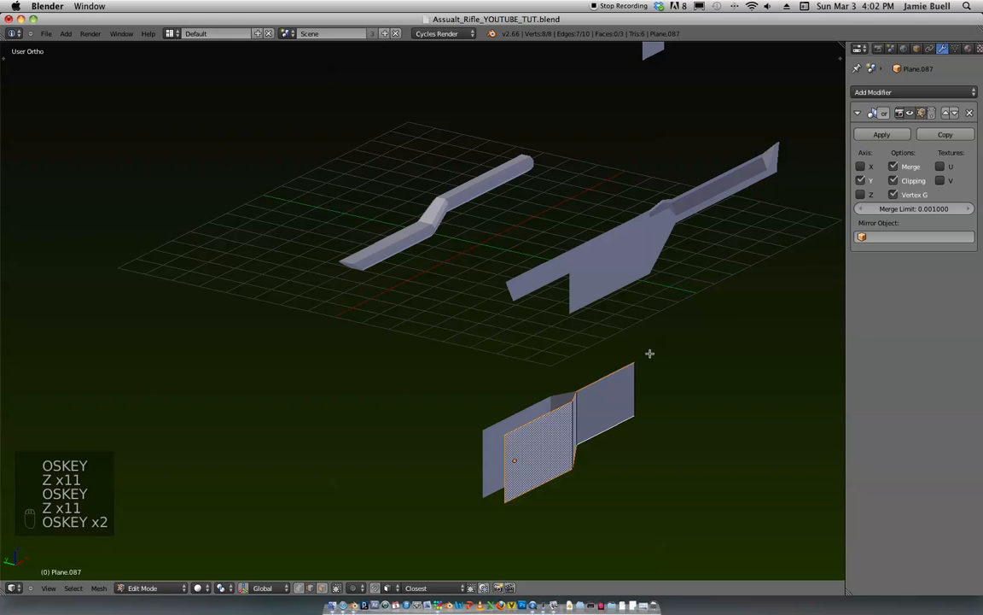
key(super+shift+z)
Step: Select the plate's whole mesh and move it along Y away from its mirrored half
middle_drag(650, 373, 611, 353)
scroll(611, 353, up, 2)
key(a)
key(a)
key(a)
key(g)
key(y)
key(g)
key(y)
click(672, 380)
Step: Extrude the plate's outline edges inward to meet the mirrored half, and finish editing the mesh
right_click(700, 341)
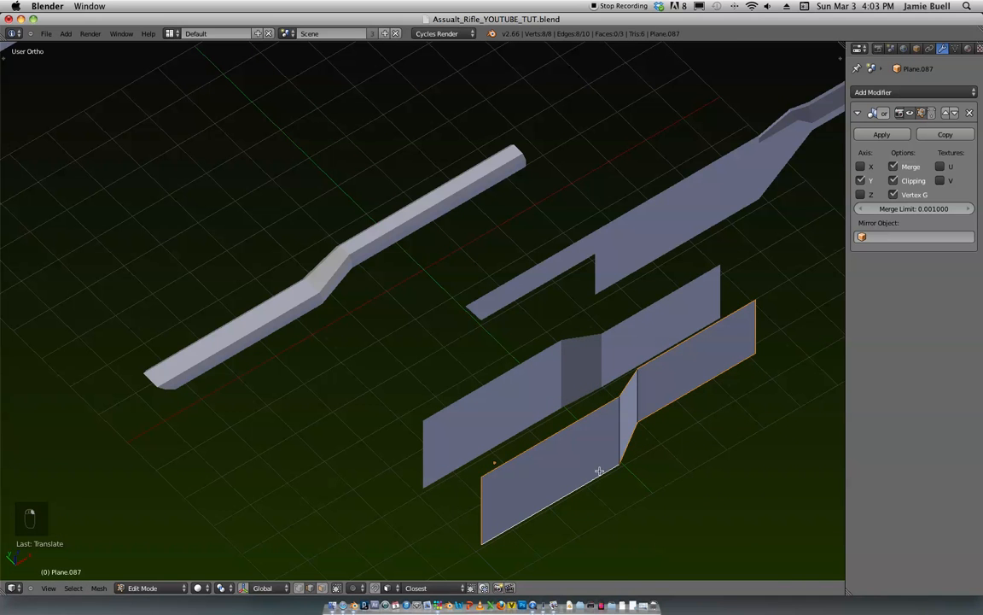
key(e)
click(562, 406)
middle_drag(562, 406, 592, 283)
key(Tab)
Step: Raise the solid stepped block along Z in front view to the height of the assembled rifle's handguard
key(KP_1)
key(KP_0)
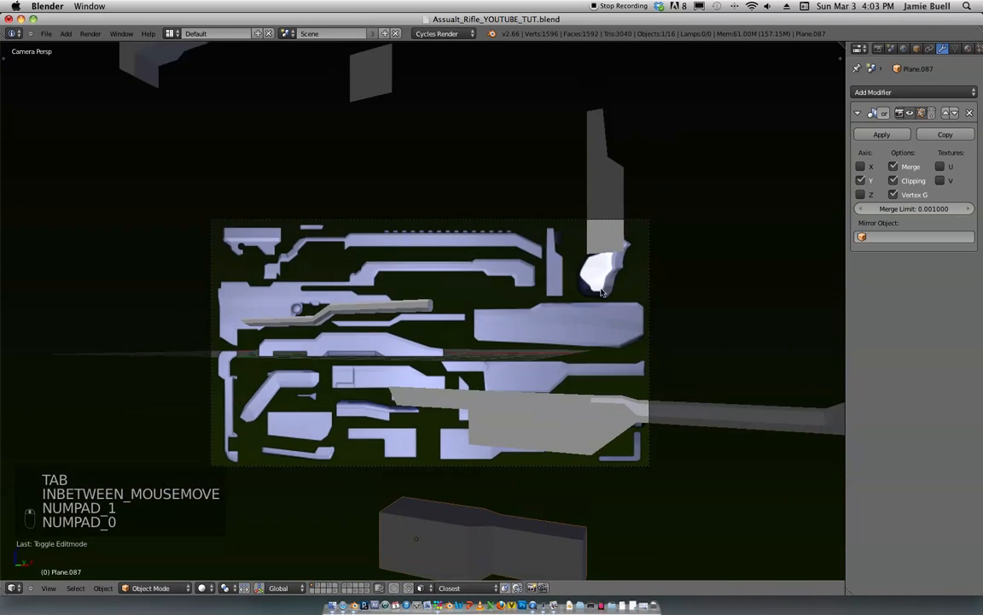
key(KP_1)
shift+middle_drag(646, 376, 693, 580)
ctrl+middle_drag(693, 262, 680, 378)
key(g)
key(z)
click(627, 148)
Step: Move the stepped block to the handguard's front end and scale it down to about 0.34
shift+middle_drag(633, 187, 627, 238)
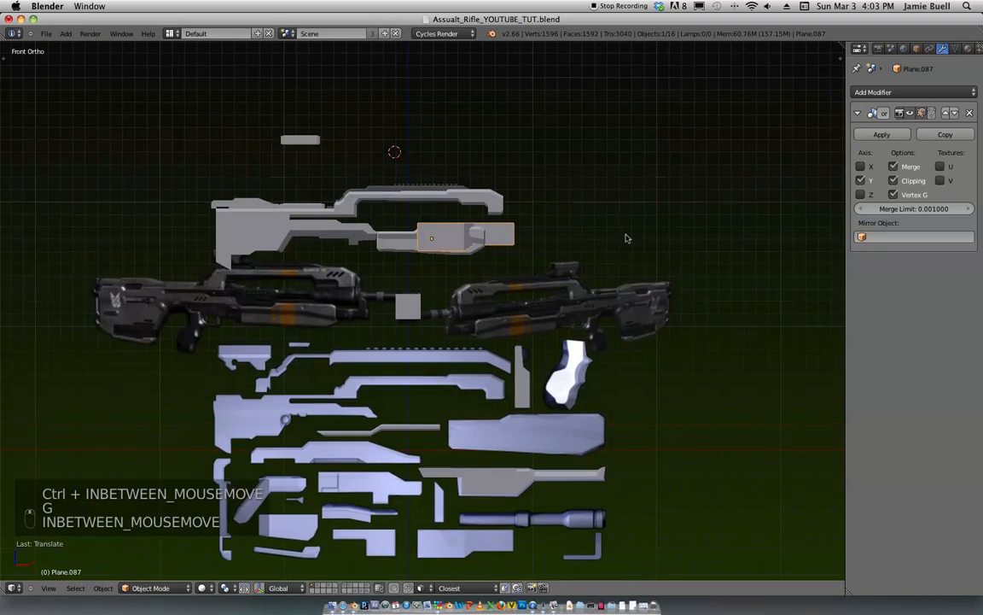
ctrl+middle_drag(350, 429, 335, 337)
shift+middle_drag(433, 300, 412, 442)
ctrl+middle_drag(470, 461, 480, 421)
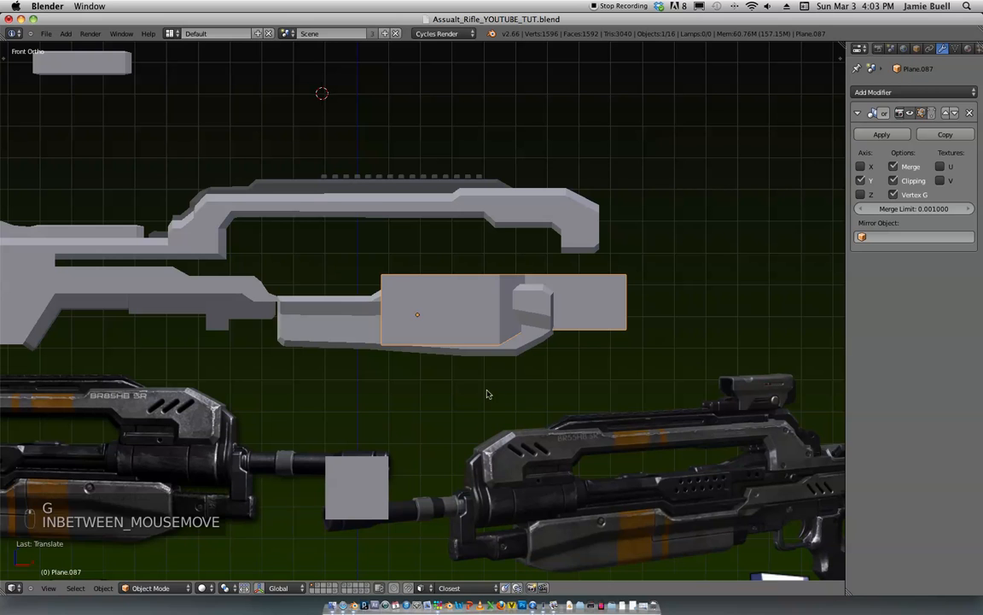
key(g)
click(608, 371)
key(s)
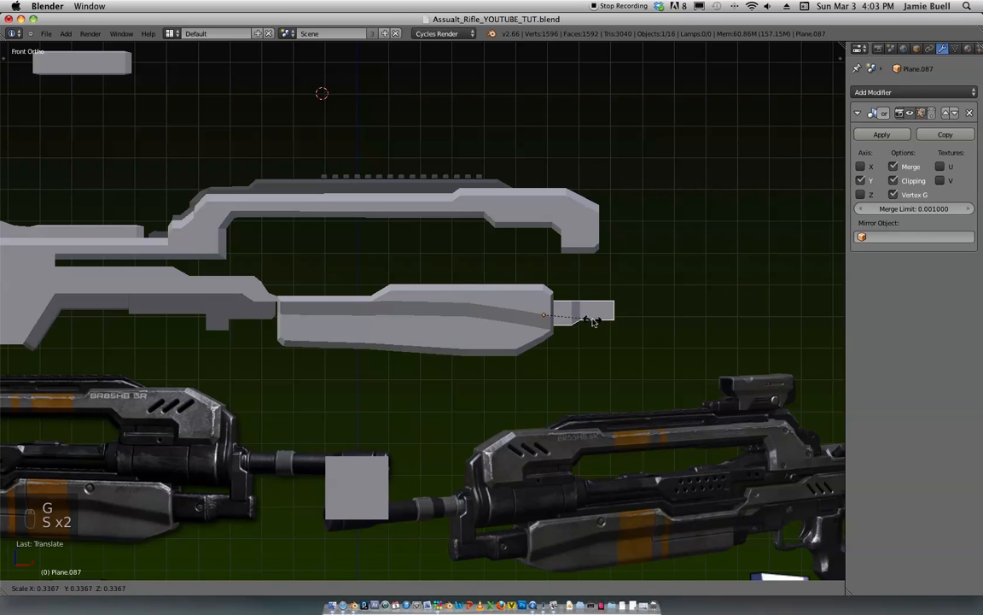
click(594, 321)
Step: Refine the stepped block's position along X and its size so it protrudes from the handguard's front face
key(g)
key(x)
click(588, 343)
key(s)
click(609, 338)
key(g)
click(615, 333)
Step: Bevel the stepped block's long outer edges and finish editing it in front view
shift+middle_drag(665, 254, 560, 278)
scroll(589, 288, up, 3)
key(Tab)
scroll(610, 296, up, 2)
middle_drag(520, 356, 578, 468)
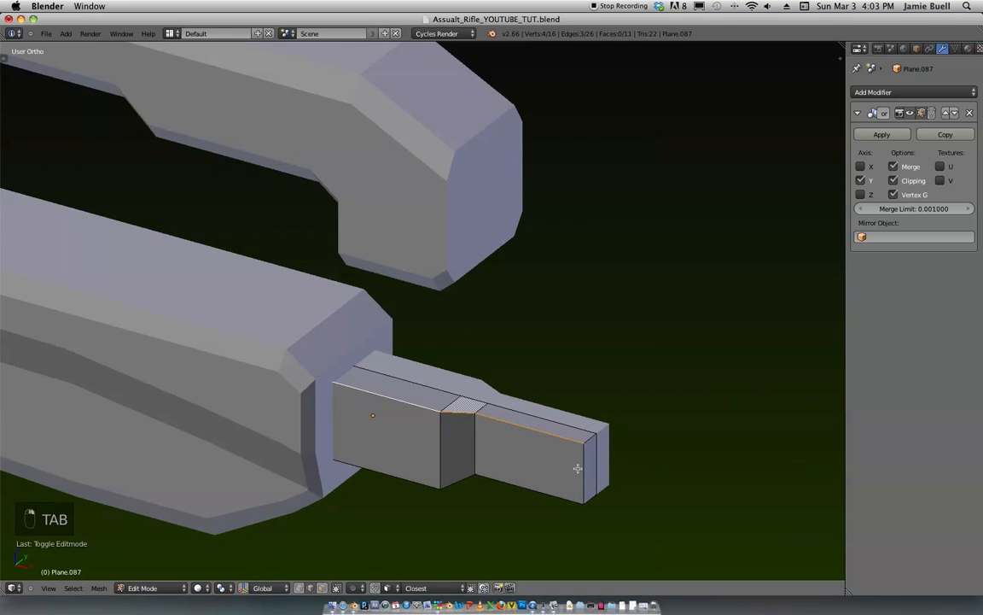
middle_drag(425, 484, 498, 443)
key(ctrl+b)
key(Tab)
key(KP_1)
scroll(503, 437, down, 8)
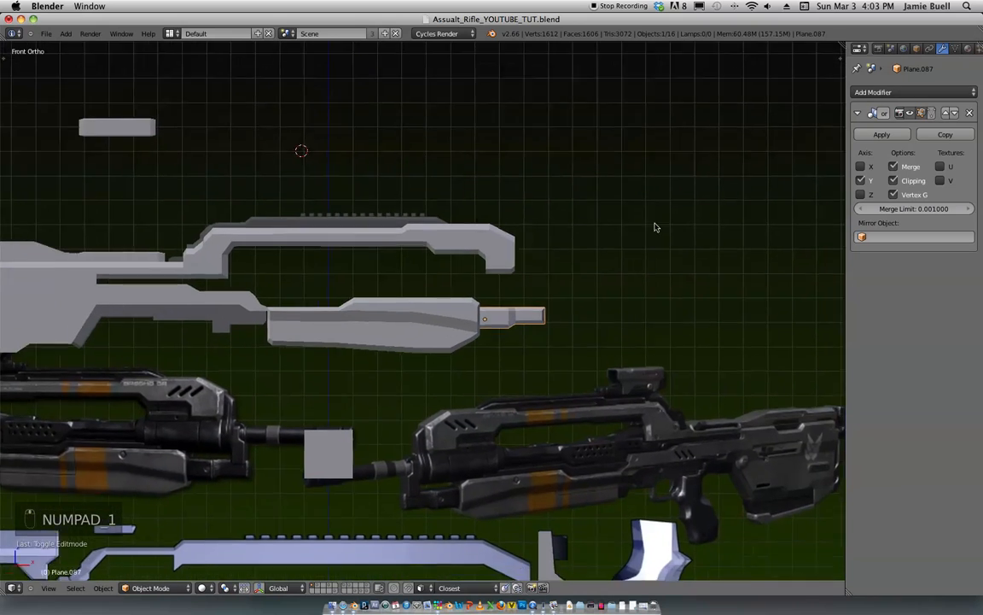
Step: Adjust the beveled stepped block's position along X at the front of the handguard
ctrl+middle_drag(655, 227, 680, 242)
key(g)
key(x)
click(616, 320)
Step: Edit the tall narrow plate beside the grip reference and move its mesh away from the mirror centre
scroll(618, 299, down, 3)
mouse_move(608, 266)
shift+middle_down()
mouse_move(657, 263)
mouse_move(635, 257)
shift+middle_up()
scroll(657, 263, up, 1)
shift+middle_drag(700, 250, 617, 242)
shift+middle_drag(460, 317, 443, 285)
scroll(443, 286, down, 1)
mouse_move(523, 269)
shift+middle_down()
mouse_move(462, 205)
mouse_move(348, 173)
shift+middle_up()
ctrl+middle_drag(375, 222, 388, 278)
right_click(423, 346)
shift+middle_drag(506, 324, 355, 396)
key(Tab)
scroll(355, 395, up, 3)
shift+middle_drag(273, 367, 327, 324)
scroll(327, 325, down, 2)
shift+middle_drag(331, 265, 378, 320)
middle_drag(371, 377, 352, 396)
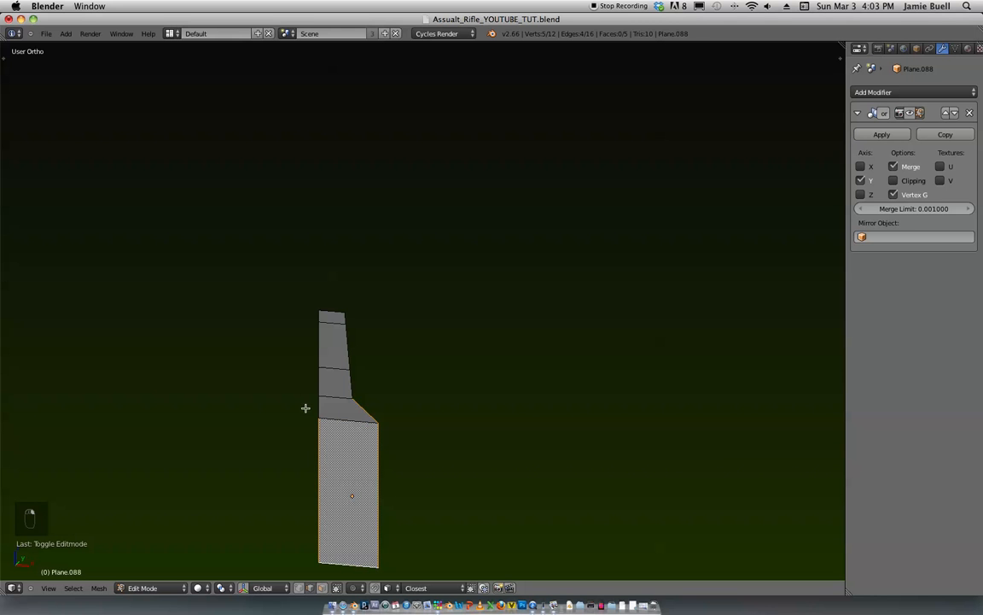
scroll(368, 413, down, 3)
middle_drag(369, 413, 380, 391)
key(g)
click(426, 377)
Step: Select the tall plate's outline edges and extrude them to give the plate thickness
right_click(384, 357)
scroll(381, 375, up, 2)
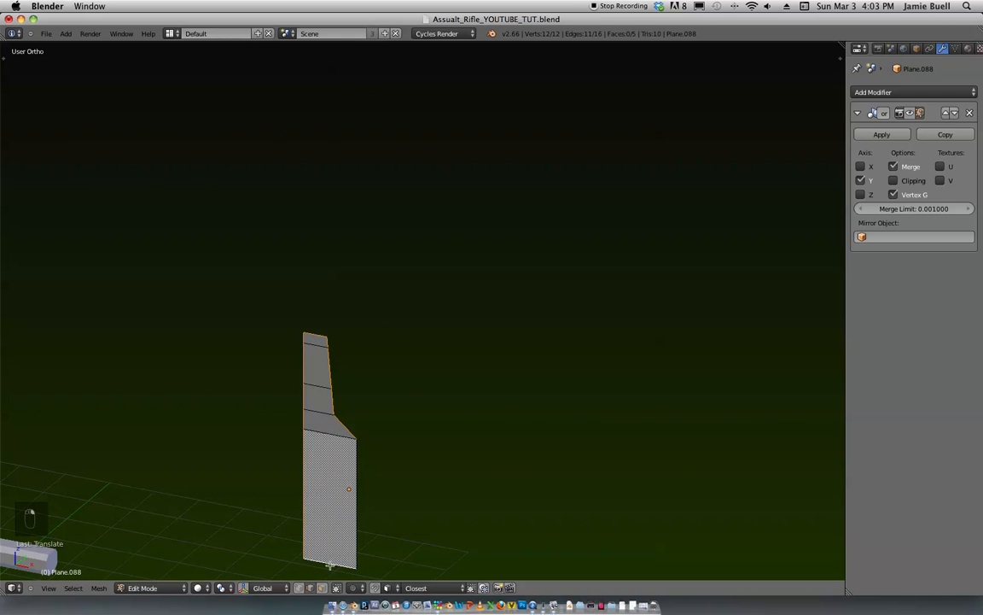
key(z)
key(z)
middle_drag(430, 461, 406, 470)
key(e)
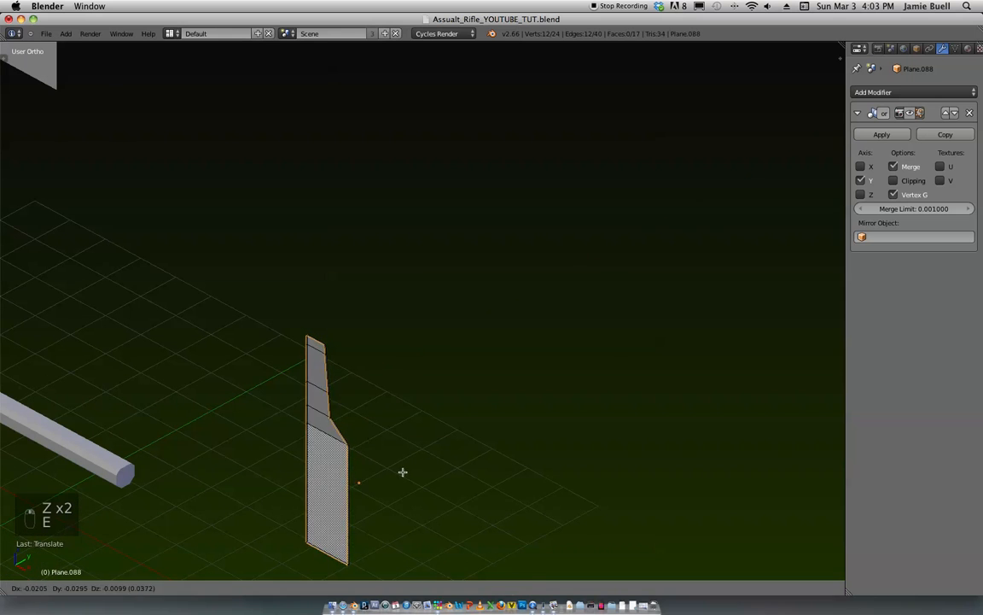
click(411, 466)
Step: Enable Clipping and edit-mode display on the tall plate's Mirror modifier, and extrude its outline edges again
click(895, 180)
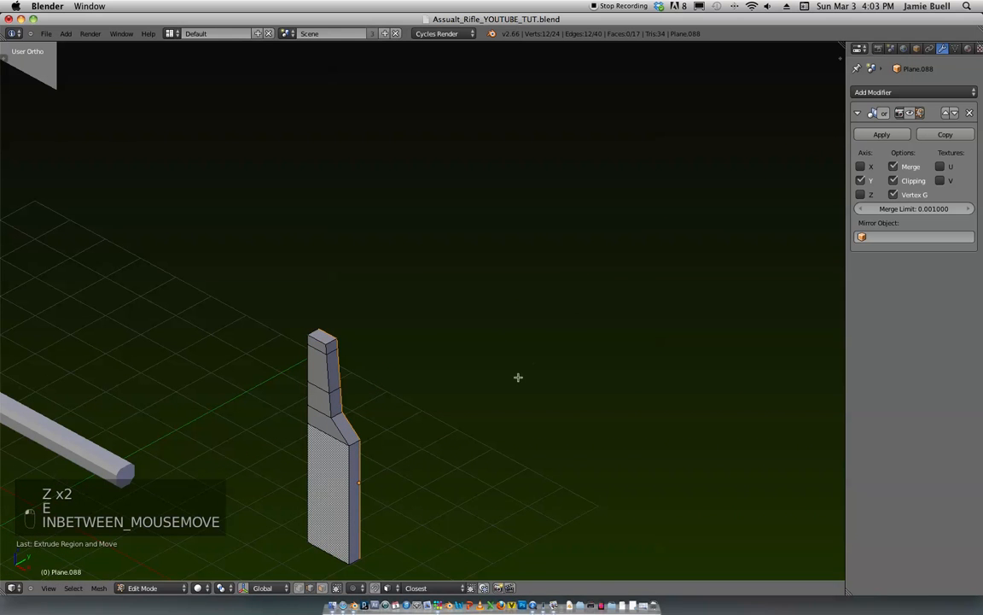
click(920, 113)
key(e)
key(y)
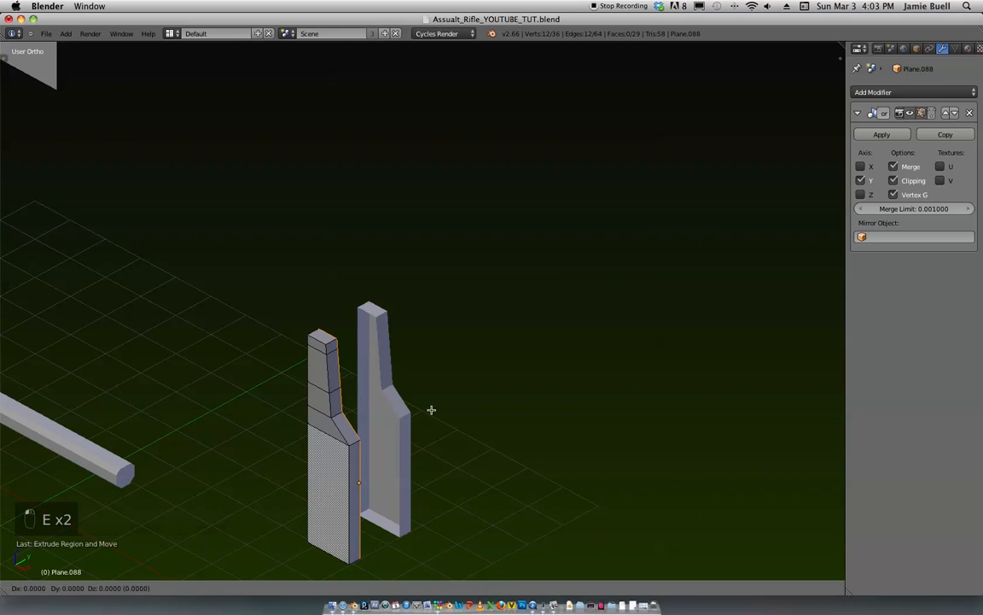
click(439, 408)
Step: Move the tall plate's whole mesh along Y until its mirrored halves meet at the centre
middle_drag(438, 408, 374, 391)
key(Tab)
key(Tab)
key(a)
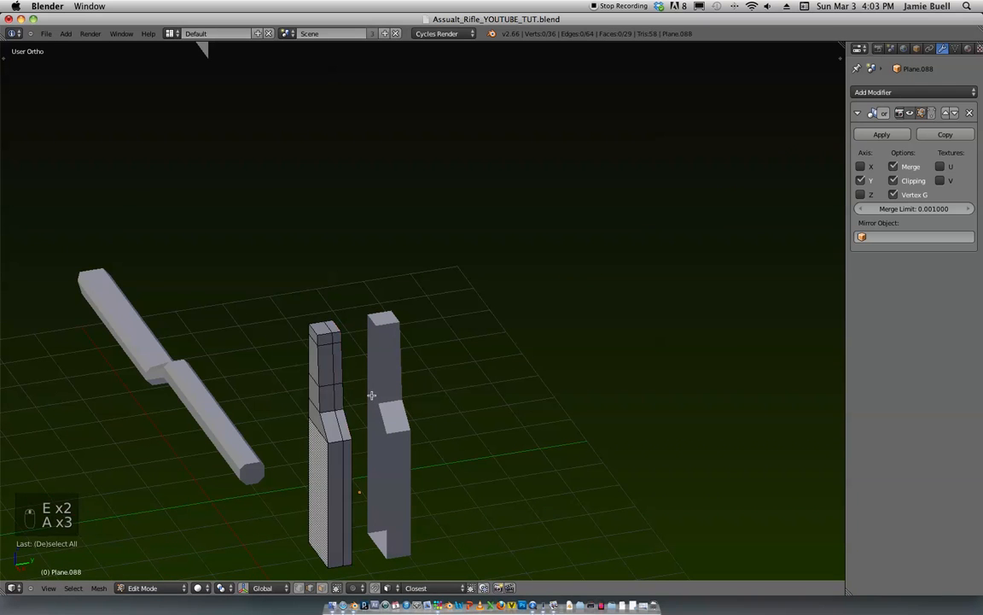
key(a)
key(g)
key(y)
key(g)
key(y)
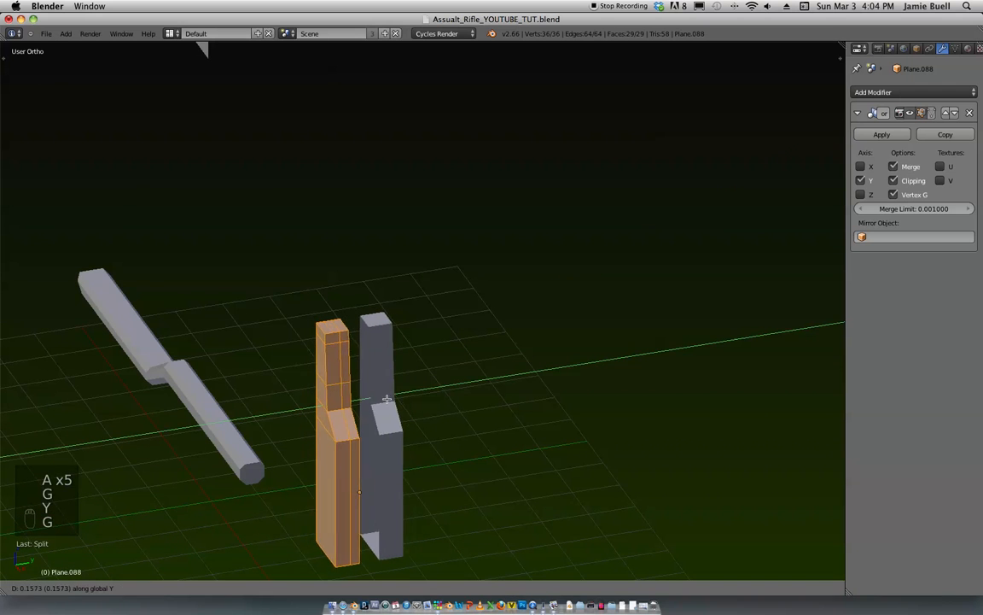
click(399, 393)
key(Tab)
Step: Select the outline edge loop on the tall plate's outer face and bevel it with one segment
scroll(516, 263, down, 4)
middle_drag(515, 264, 592, 261)
scroll(589, 264, up, 4)
middle_drag(542, 329, 493, 276)
key(Tab)
scroll(493, 275, up, 1)
alt+right_click(385, 361)
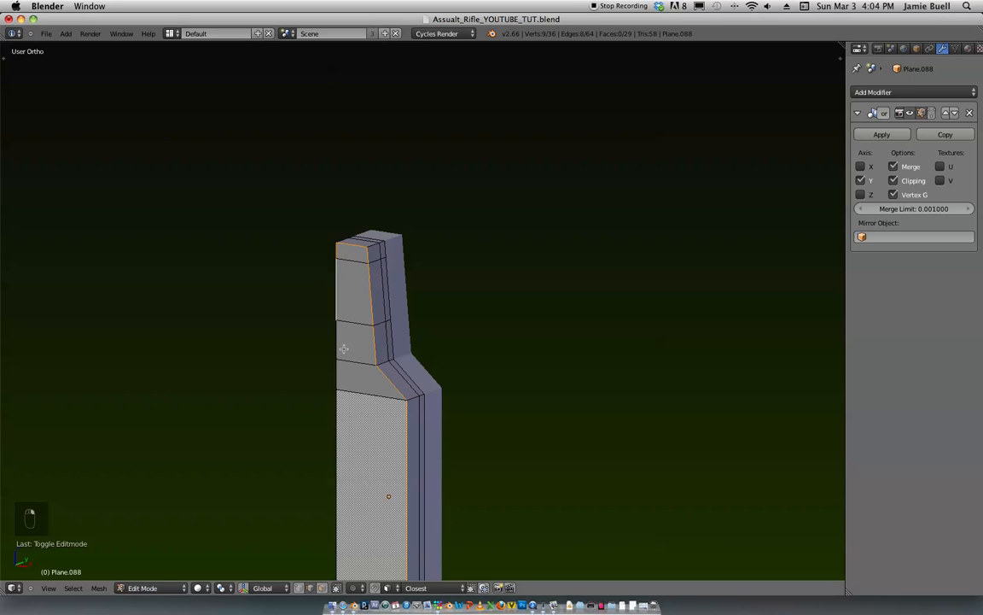
shift+middle_drag(362, 436, 392, 234)
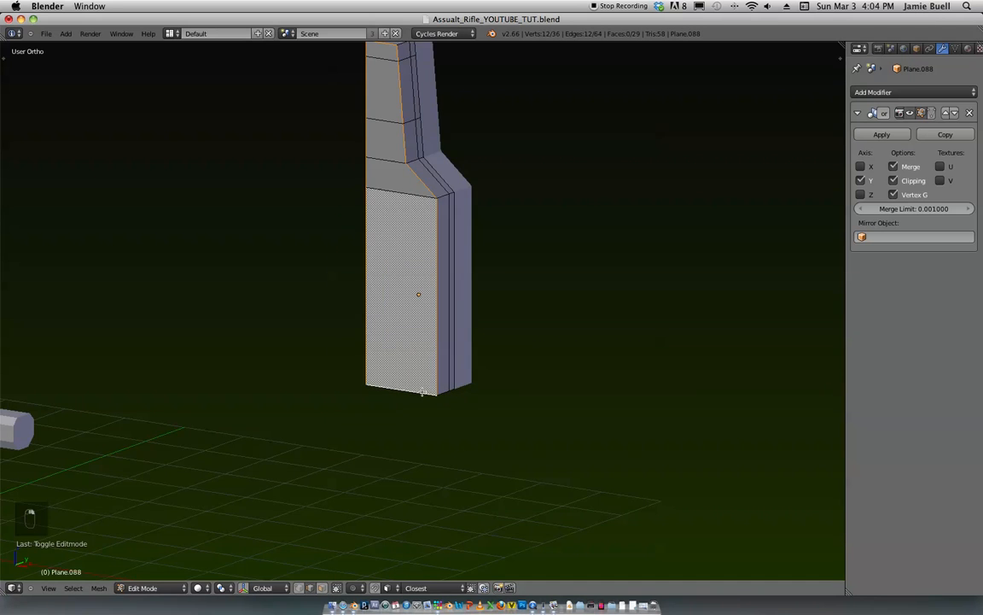
key(ctrl+b)
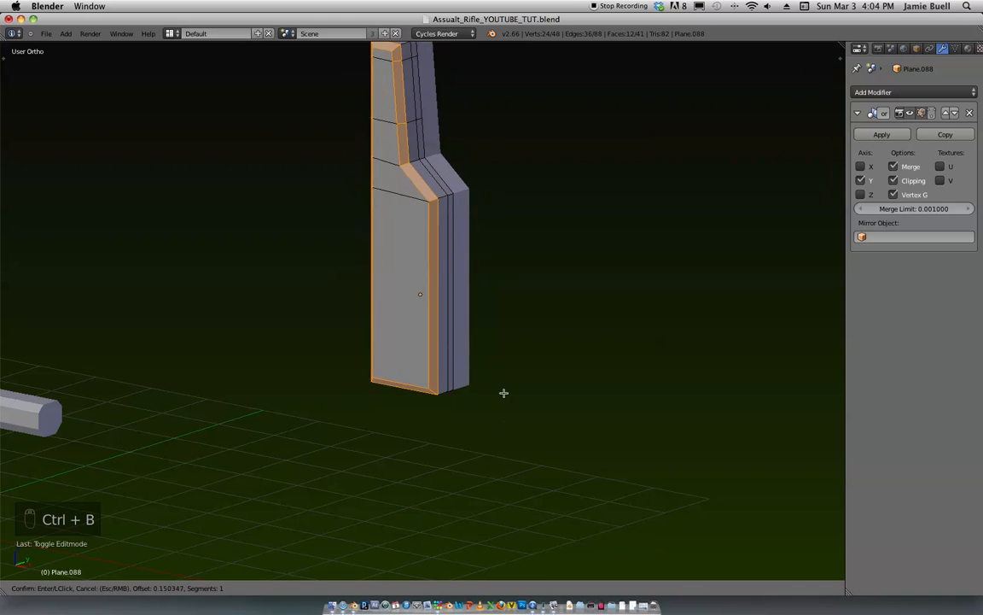
click(502, 401)
key(Tab)
Step: In front view, move the tall plate along Z and X to the rifle's front end, above the handguard's stepped block
middle_drag(503, 397, 551, 376)
scroll(559, 378, down, 4)
key(KP_1)
scroll(539, 341, down, 4)
middle_drag(547, 264, 559, 313)
key(KP_1)
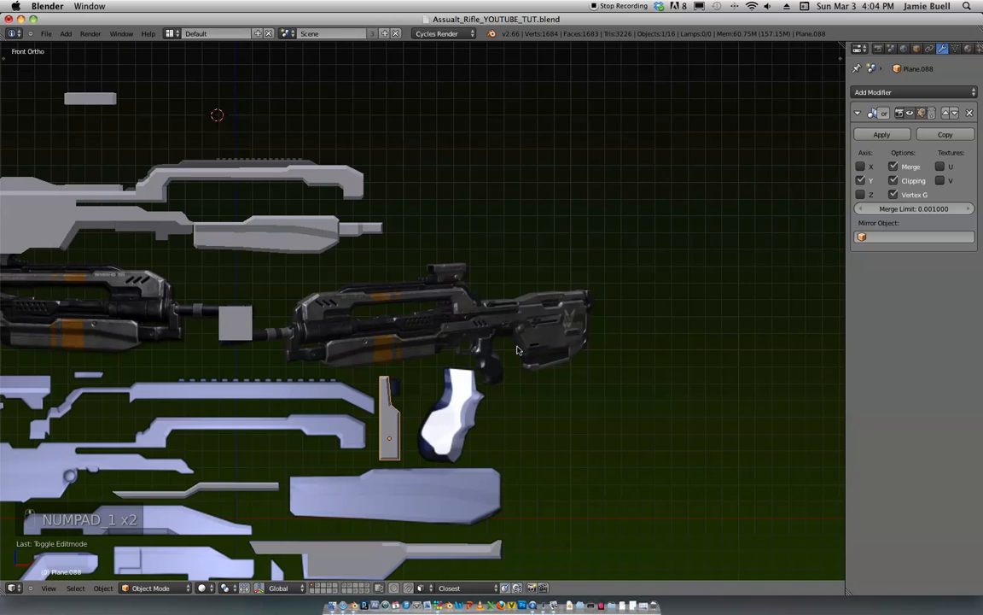
scroll(519, 349, up, 1)
shift+middle_drag(518, 349, 588, 385)
key(g)
key(z)
click(522, 210)
key(g)
key(x)
click(539, 267)
scroll(566, 263, up, 3)
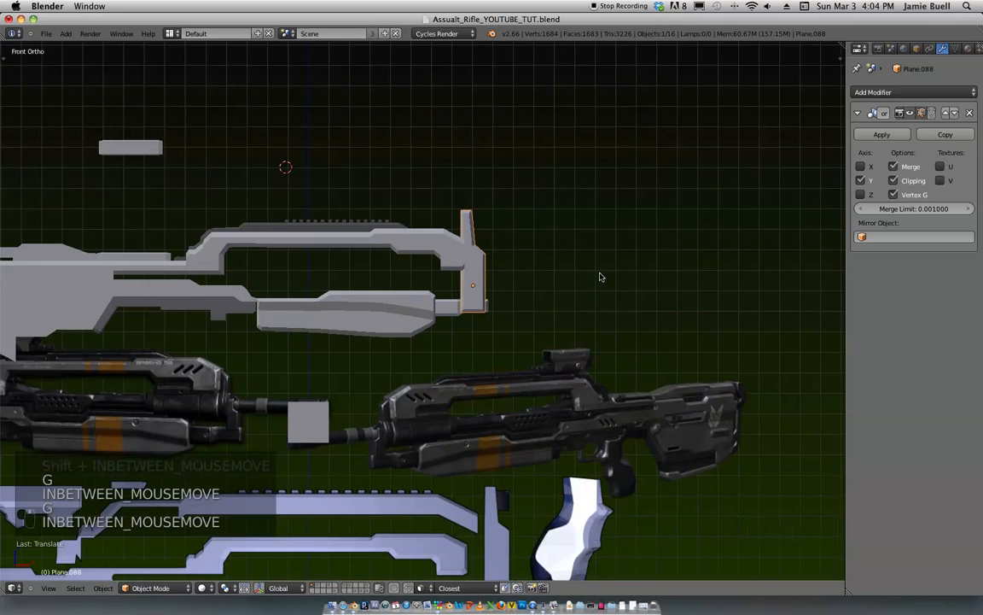
Step: Scale the plate down uniformly to about 0.54 of its size
key(s)
key(s)
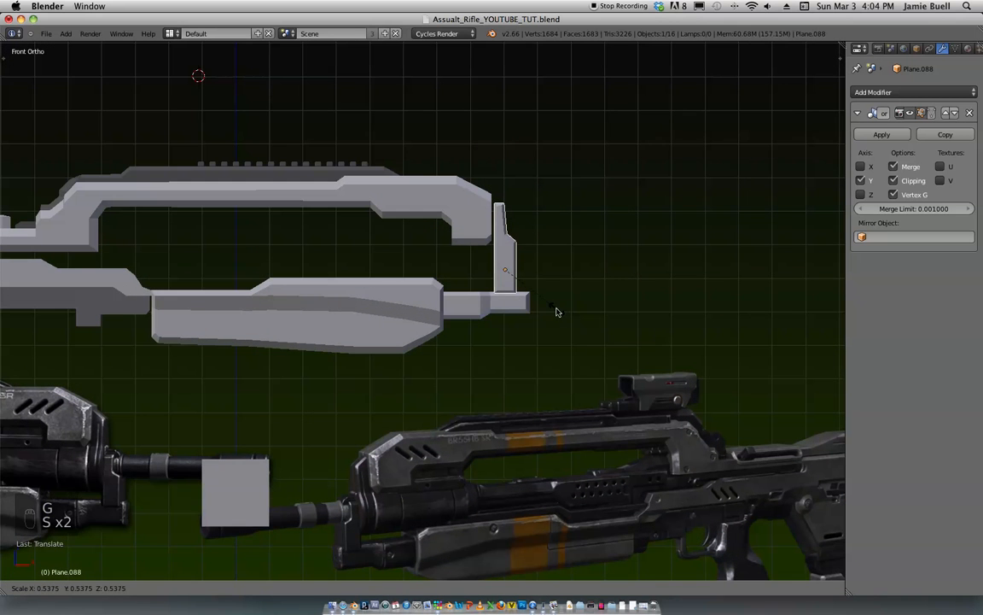
click(559, 310)
shift+middle_drag(560, 309, 672, 244)
scroll(529, 256, up, 1)
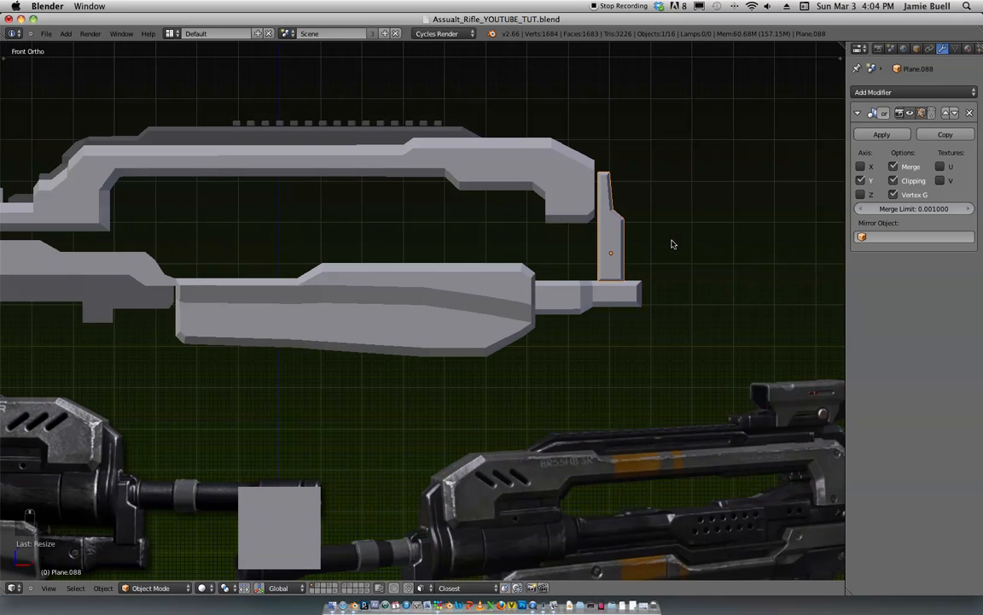
Step: Shorten the plate along Z and raise it beside the front end of the upper frame
key(s)
click(654, 287)
key(g)
click(646, 240)
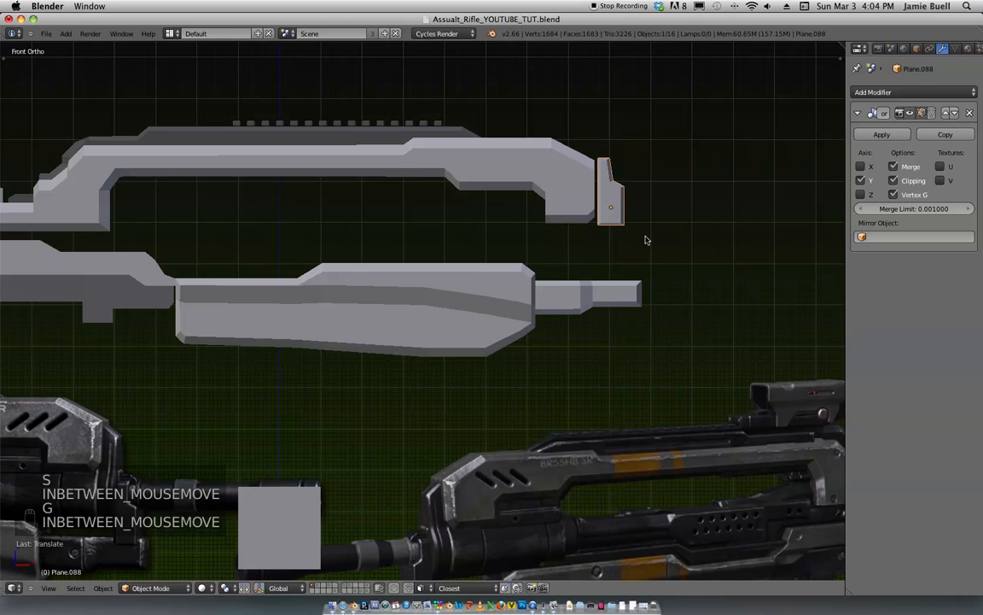
key(s)
key(z)
click(647, 245)
Step: Adjust the plate's position along Z and X so it sits against the upper frame's front face
key(z)
key(g)
right_click(651, 239)
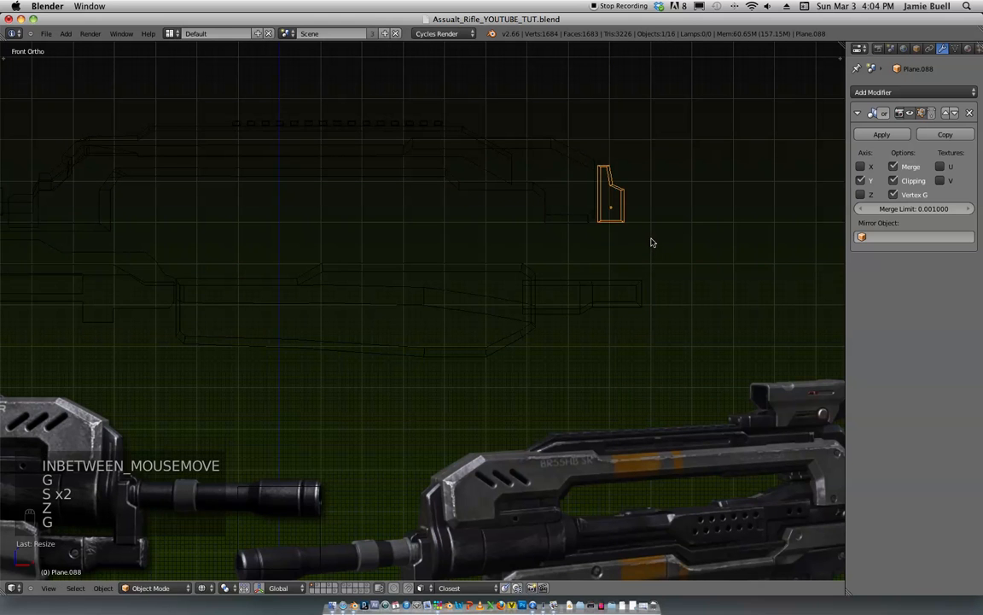
key(z)
key(g)
key(z)
click(654, 254)
key(g)
middle_click(657, 255)
click(655, 254)
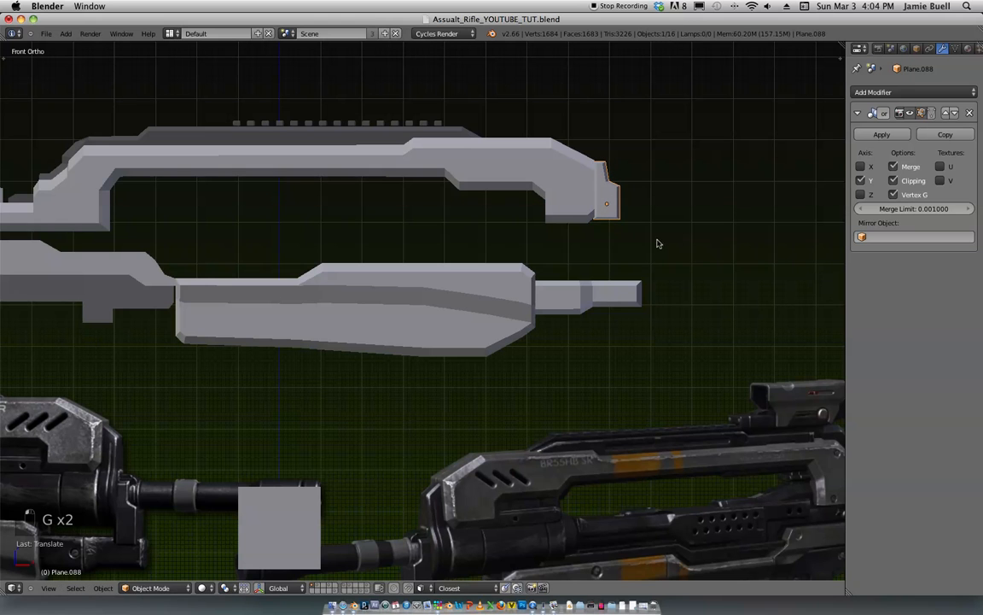
Step: Resize the plate slightly along Z and realign it vertically and along X with the upper frame's front
key(s)
middle_click(648, 245)
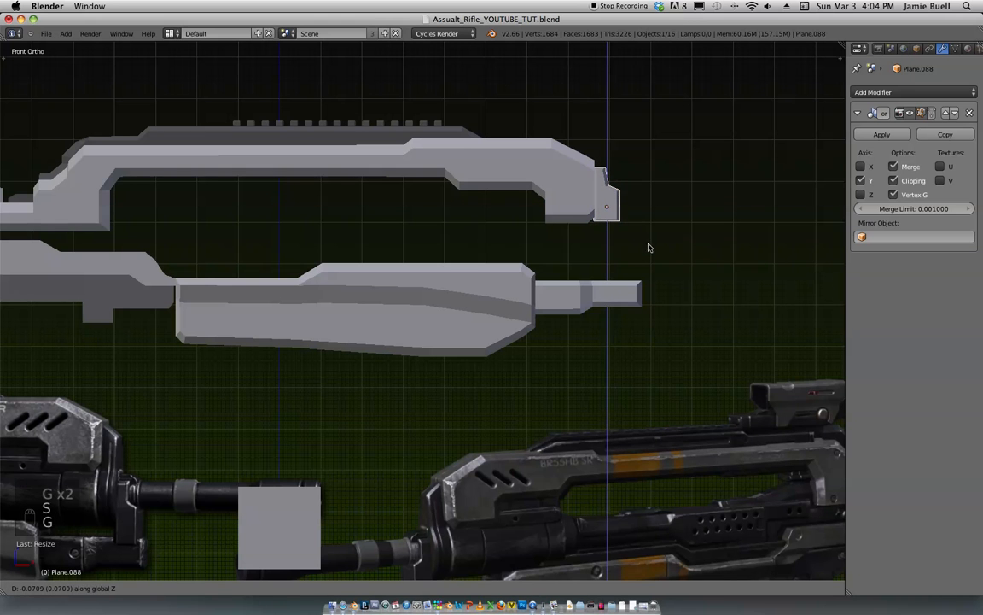
click(649, 248)
shift+middle_drag(655, 249, 638, 259)
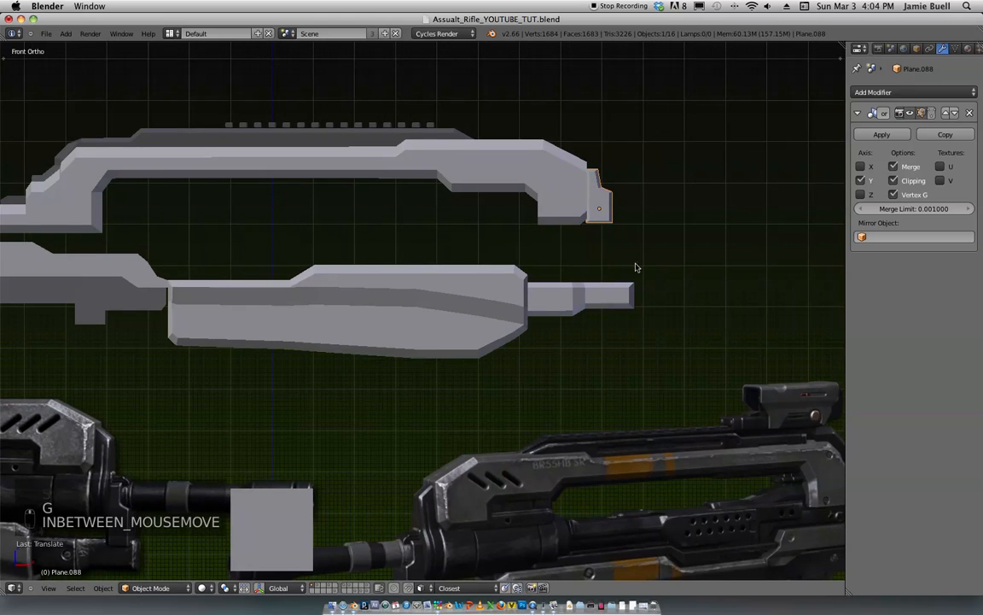
key(g)
key(x)
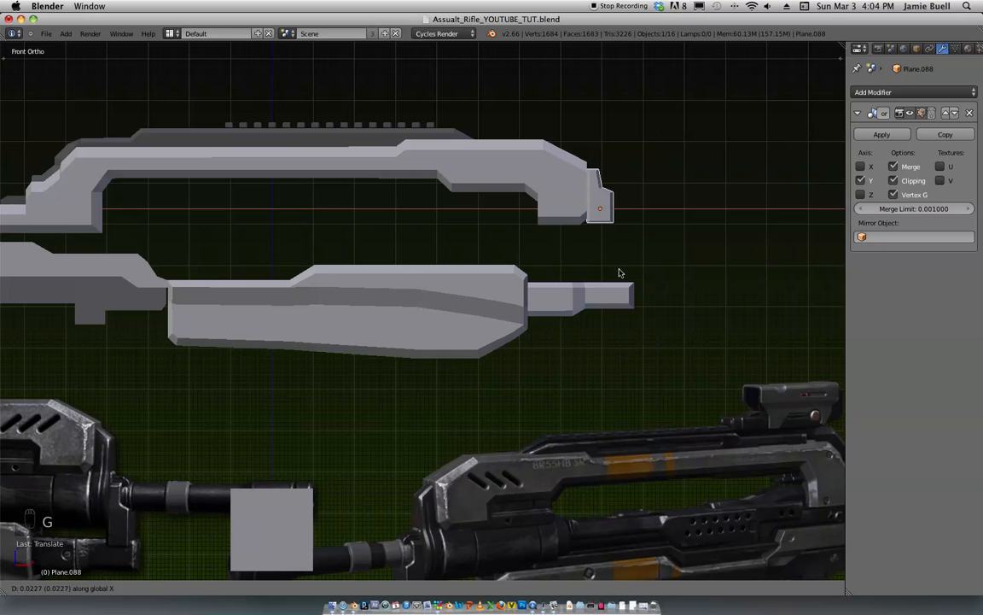
click(620, 273)
Step: In face select mode, select the two narrow front faces on the plate's upper part and extrude them forward
shift+middle_drag(620, 273, 531, 310)
scroll(576, 302, up, 3)
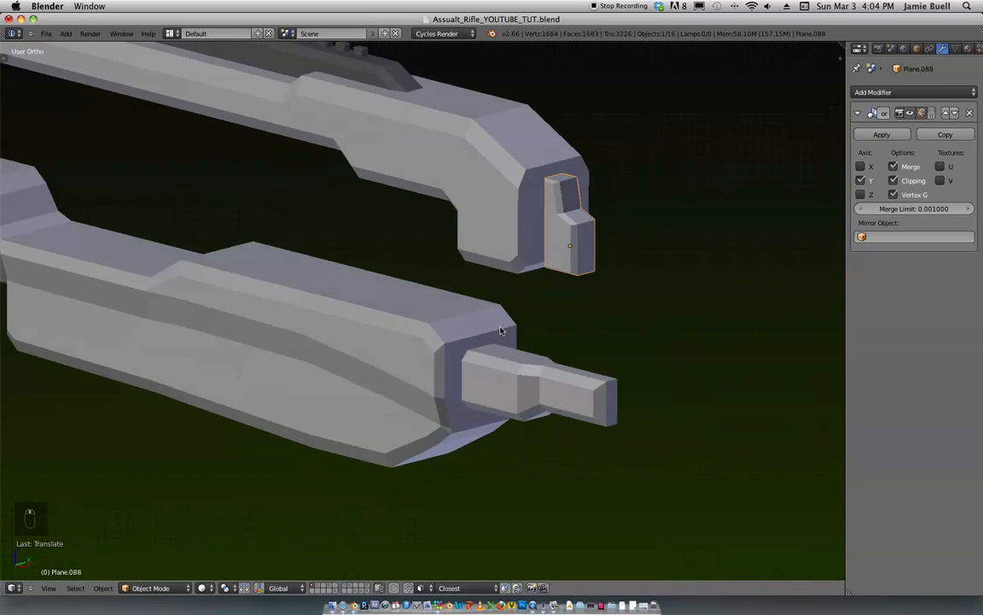
key(Tab)
scroll(531, 311, up, 2)
scroll(530, 311, up, 5)
key(ctrl+Tab)
click(397, 297)
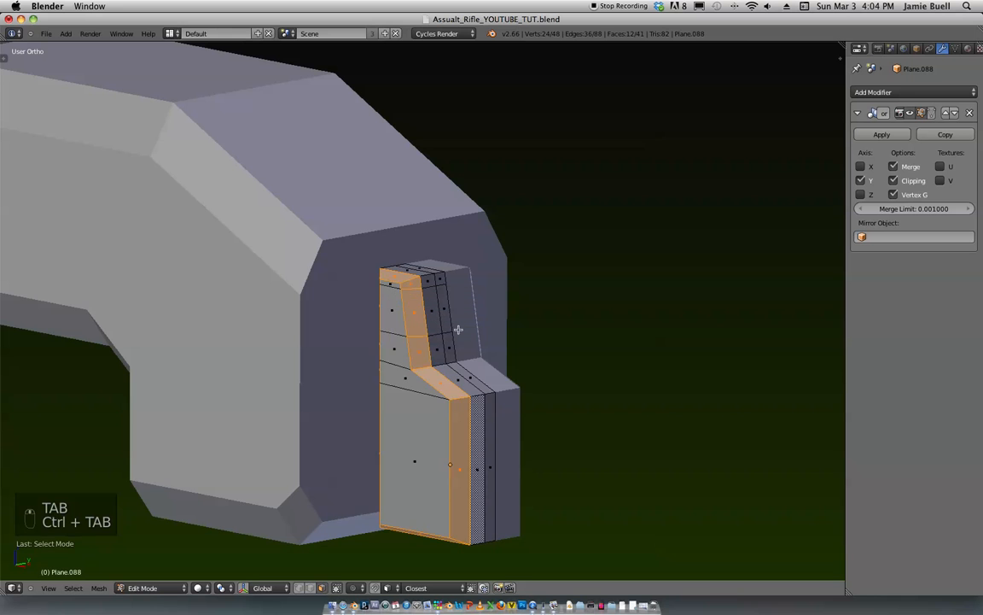
right_click(440, 308)
middle_drag(440, 308, 503, 323)
key(e)
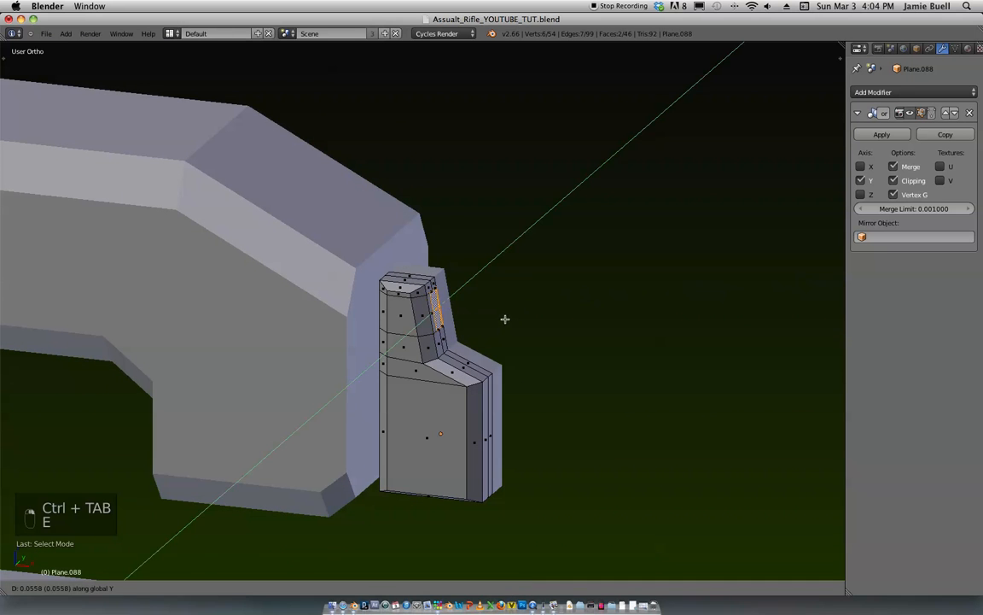
click(521, 328)
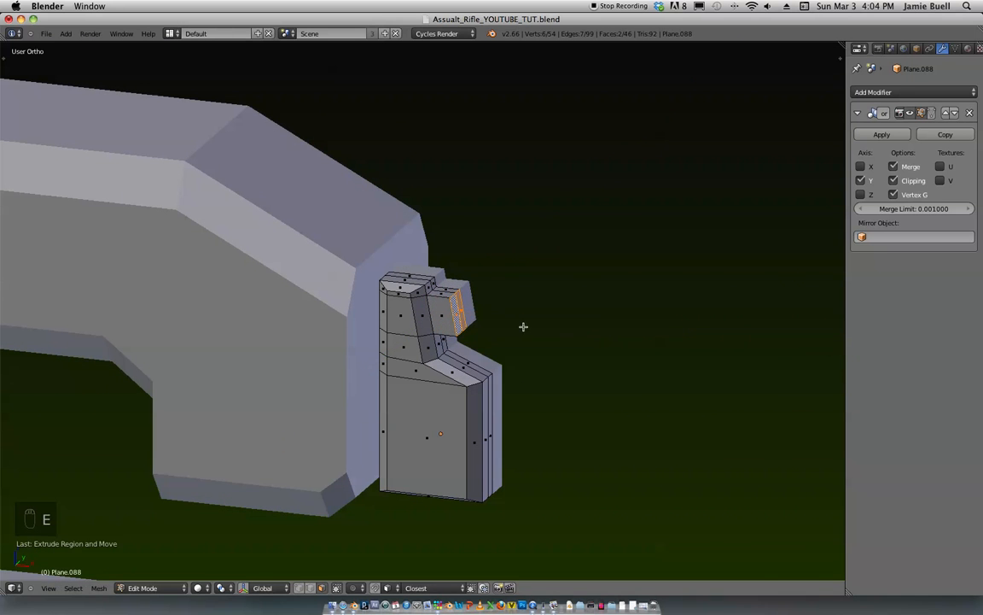
Step: Compare the plate's placement with the front end of the rifle in the reference images
key(KP_1)
scroll(564, 271, down, 4)
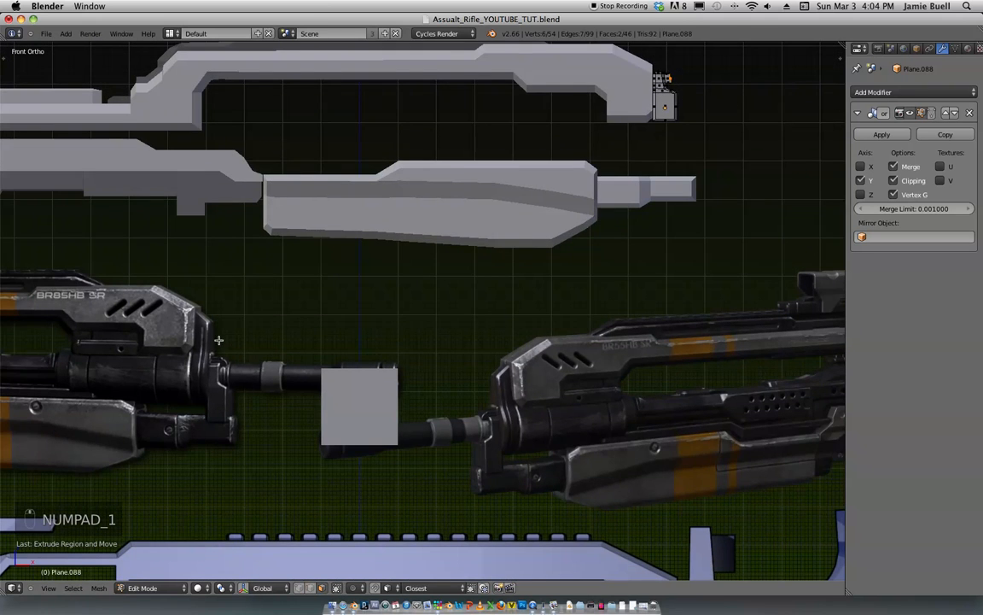
scroll(245, 378, down, 3)
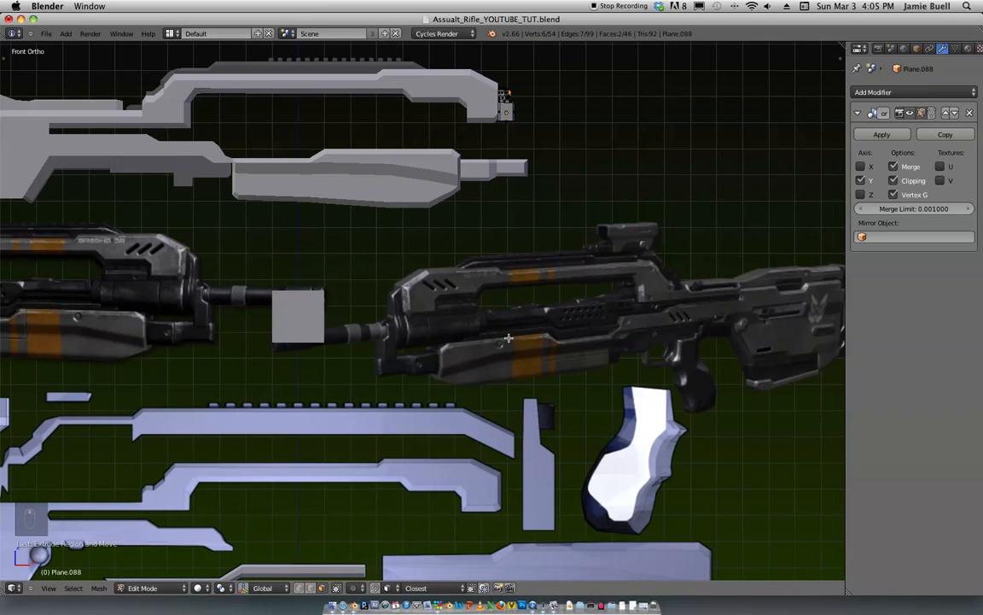
shift+middle_drag(508, 338, 528, 344)
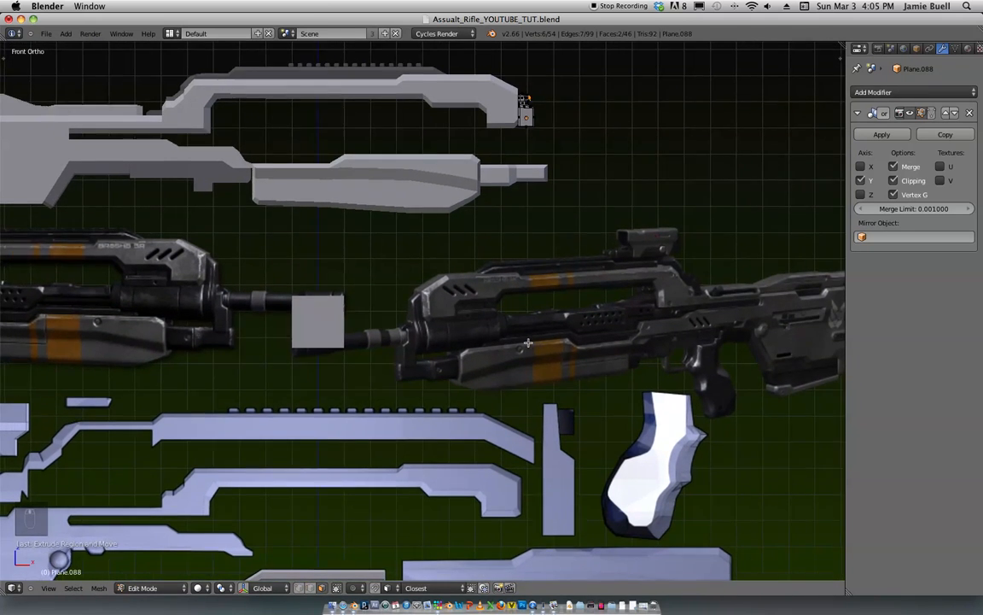
scroll(536, 298, down, 1)
shift+middle_drag(538, 294, 578, 301)
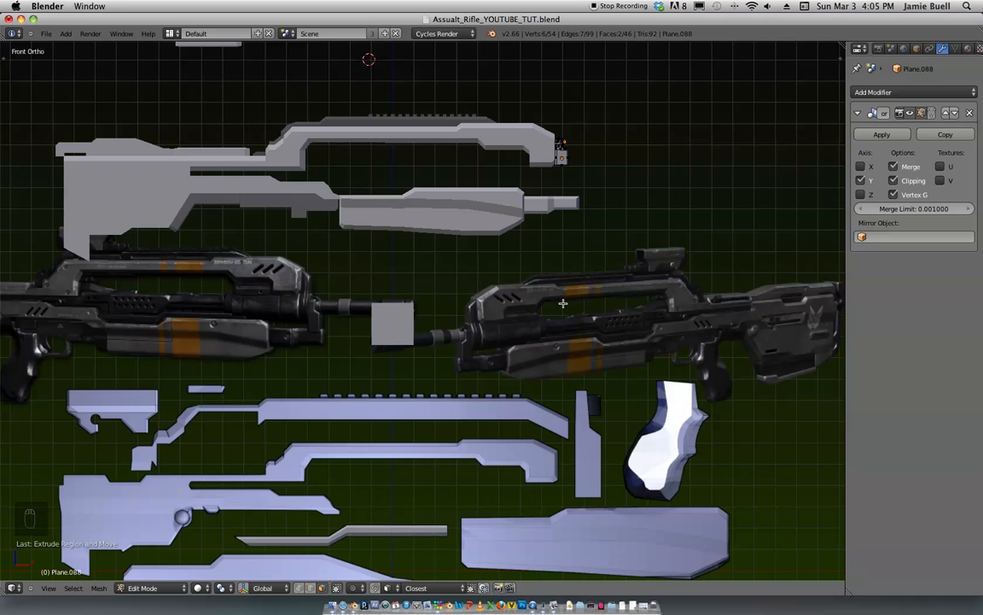
scroll(504, 287, down, 1)
shift+middle_drag(496, 281, 554, 318)
scroll(549, 325, up, 2)
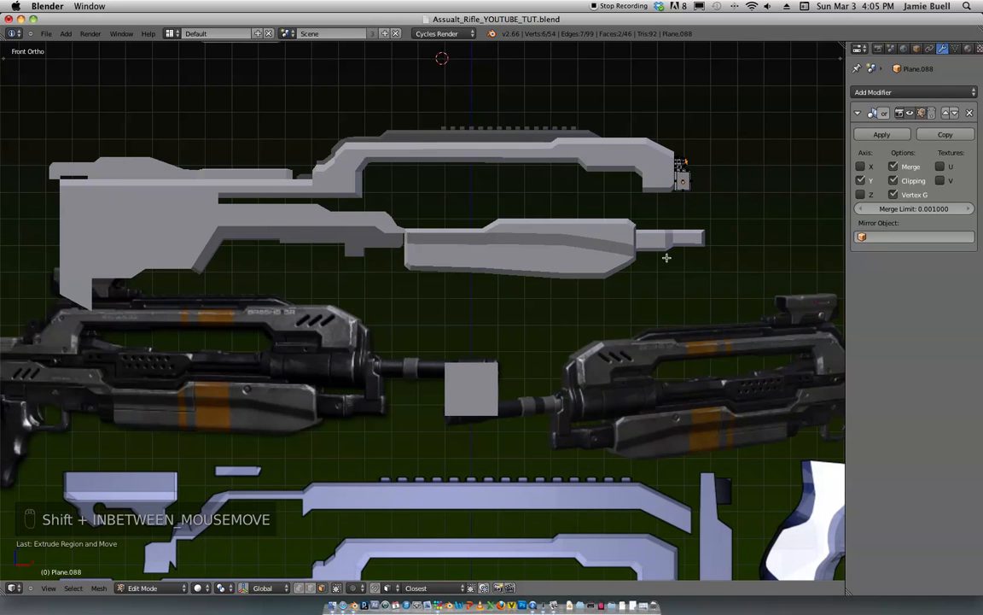
Step: Undo the face extrusion on the plate, restore its beveled outline and leave mesh editing
key(super+shift+z)
key(super+shift+z)
key(super+shift+z)
key(super+shift+z)
key(super+shift+z)
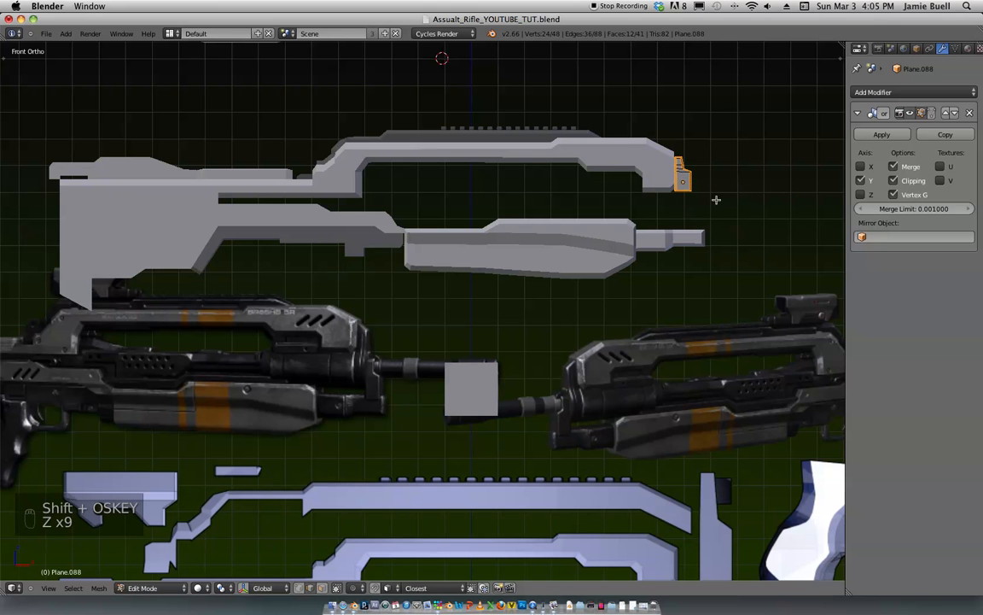
scroll(728, 191, up, 6)
key(super+z)
key(shift+z)
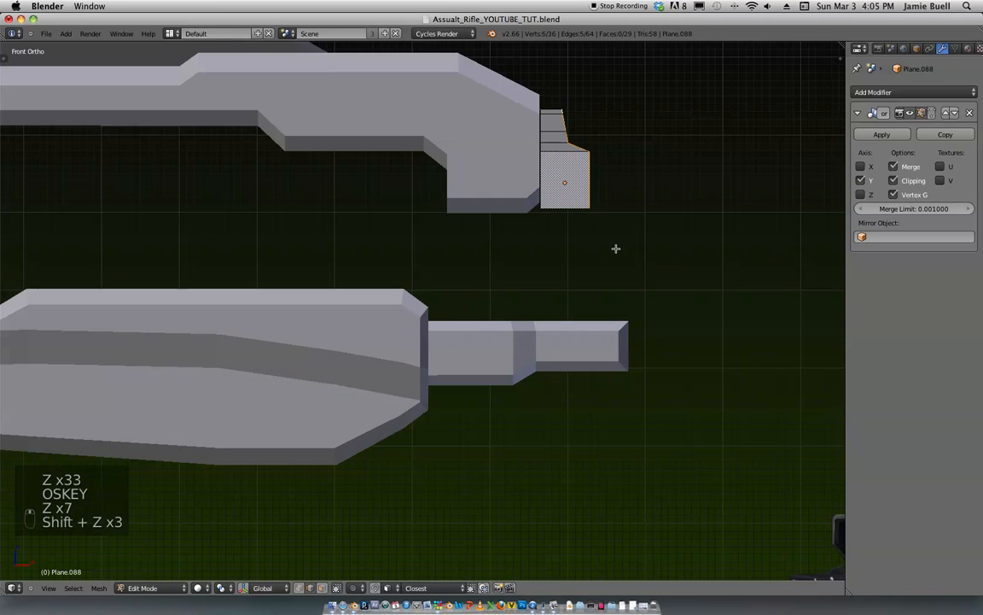
key(shift+z)
key(shift+z)
key(shift+z)
key(shift+z)
key(Tab)
Step: Stretch the plate along Z and move it down onto the handguard's front block, adjusting it along X
key(s)
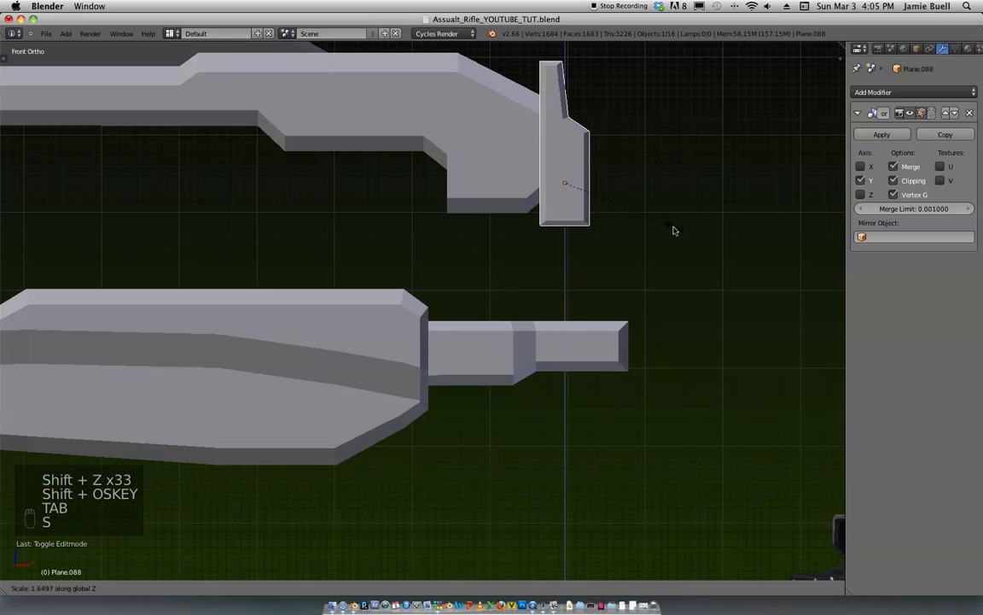
click(679, 220)
scroll(690, 205, down, 3)
scroll(690, 193, left, 3)
key(g)
click(612, 277)
key(g)
key(x)
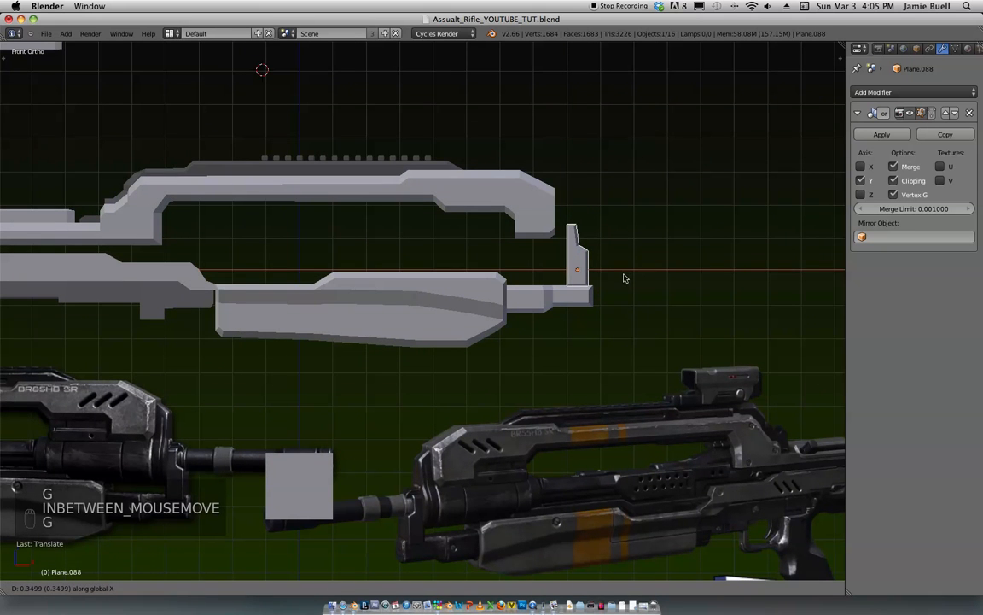
click(623, 286)
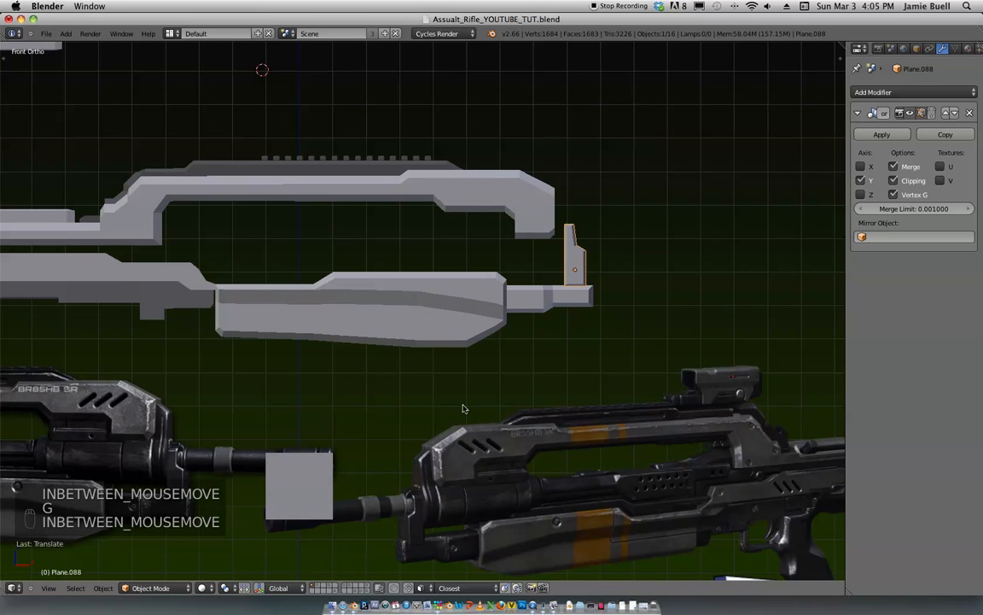
Step: Readjust the plate's position above the handguard's front block, including along X
key(g)
click(678, 280)
key(g)
key(x)
click(667, 282)
Step: Shorten the plate along Z and lower it onto the front block
key(s)
key(s)
key(z)
click(657, 285)
key(g)
key(z)
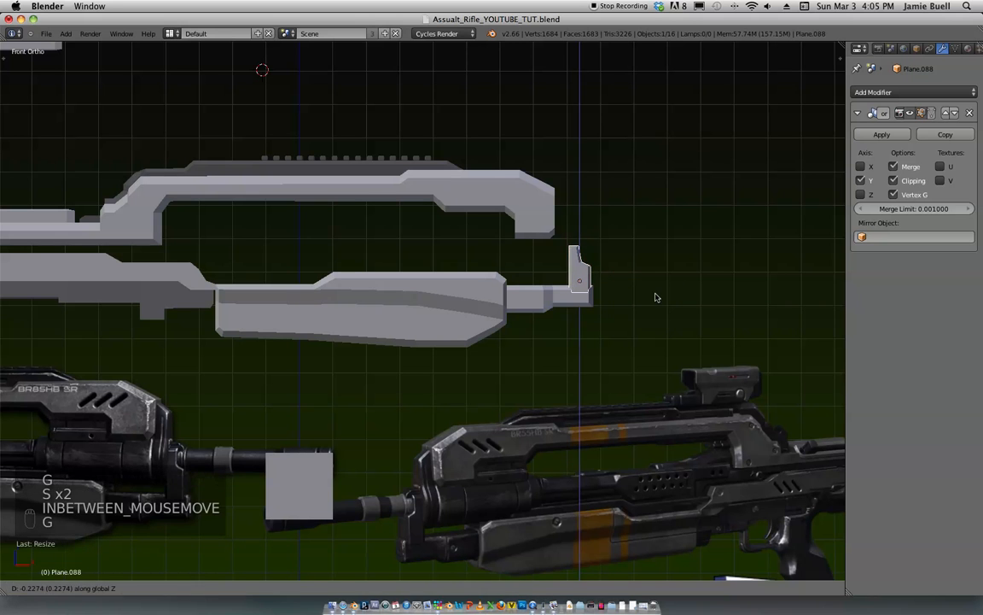
click(656, 297)
Step: Fine-tune the plate's X and Z position so its base slightly overlaps the upper edge of the front block
key(g)
key(x)
key(g)
click(654, 298)
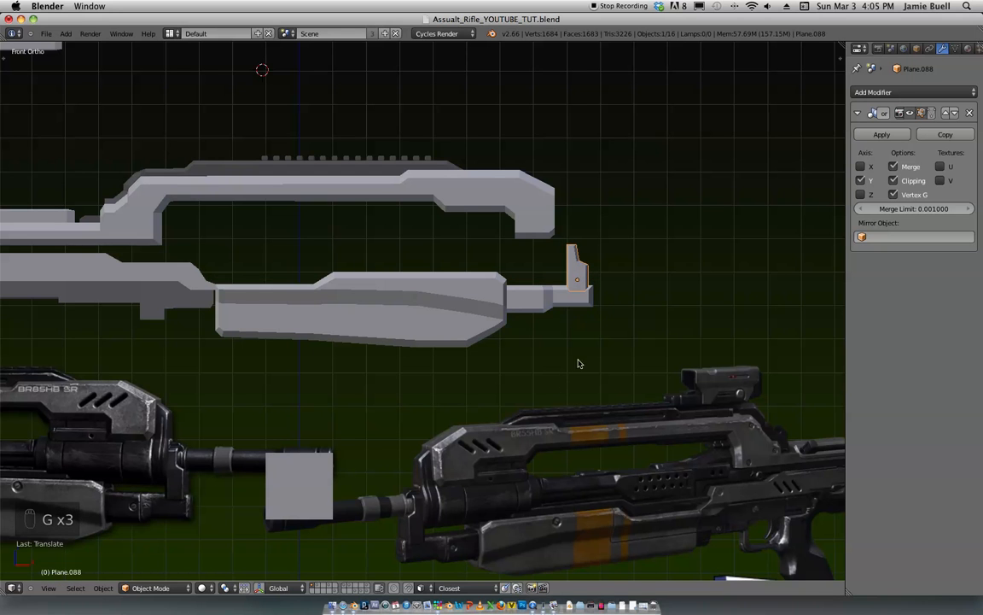
key(g)
key(z)
click(600, 319)
scroll(600, 319, up, 6)
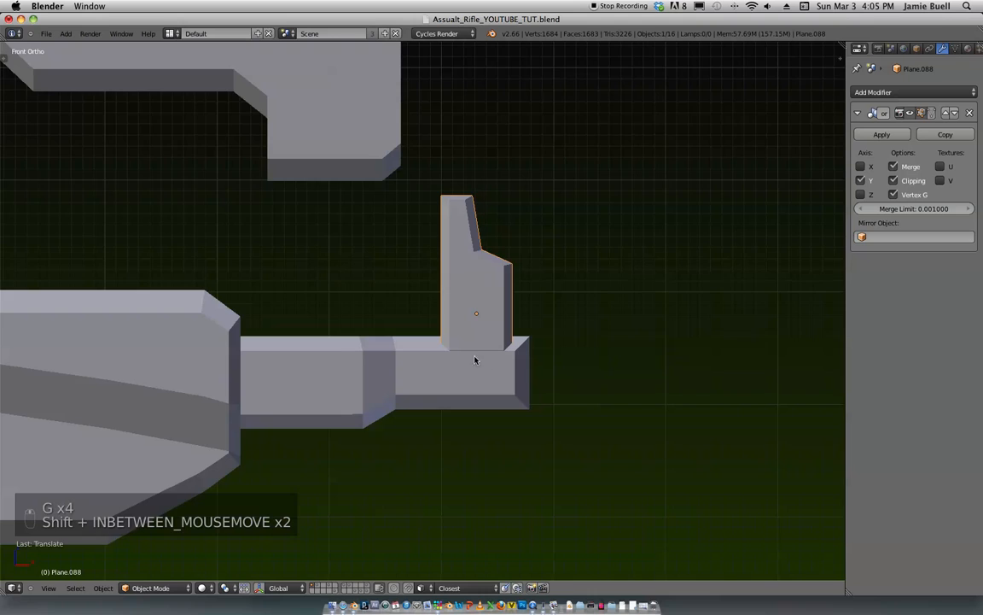
scroll(451, 357, down, 6)
Step: Deselect everything, save the file over the existing version, and frame the assembled parts with the reference sheet
key(a)
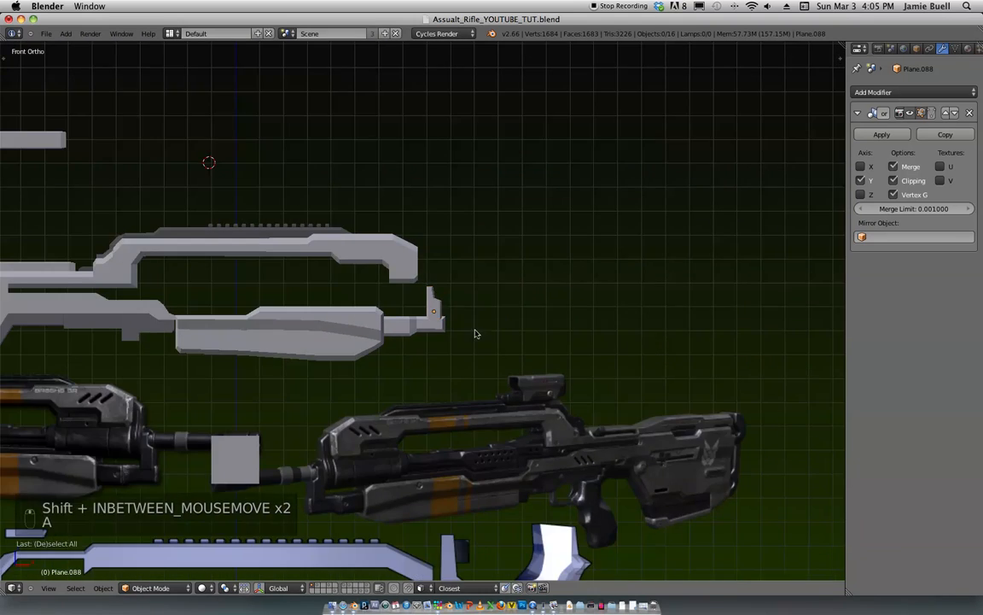
scroll(476, 334, down, 2)
key(super+s)
key(super+s)
click(600, 278)
shift+middle_drag(569, 283, 709, 249)
ctrl+middle_drag(694, 263, 646, 281)
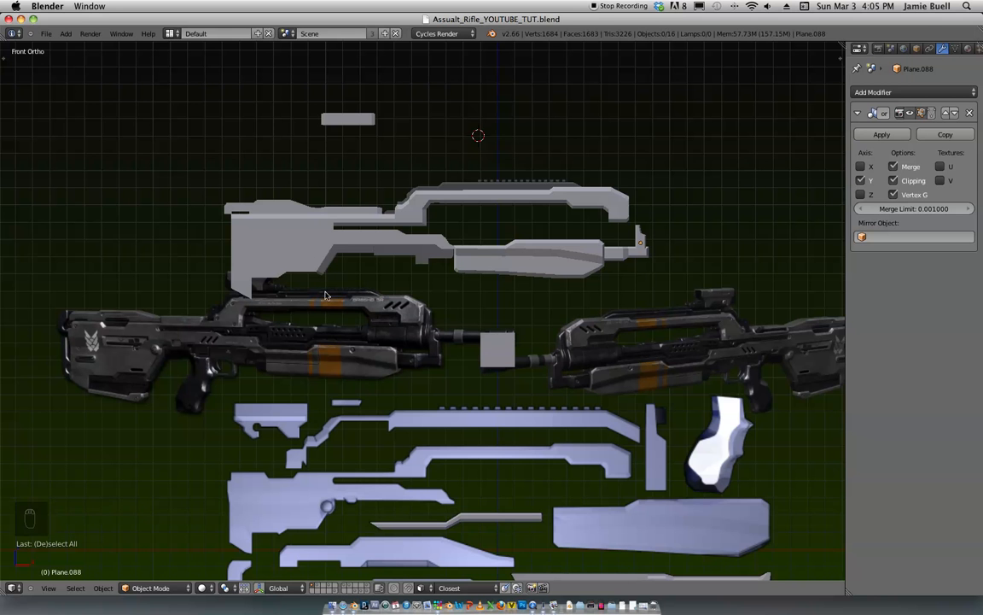
shift+middle_drag(300, 477, 314, 418)
scroll(328, 499, down, 2)
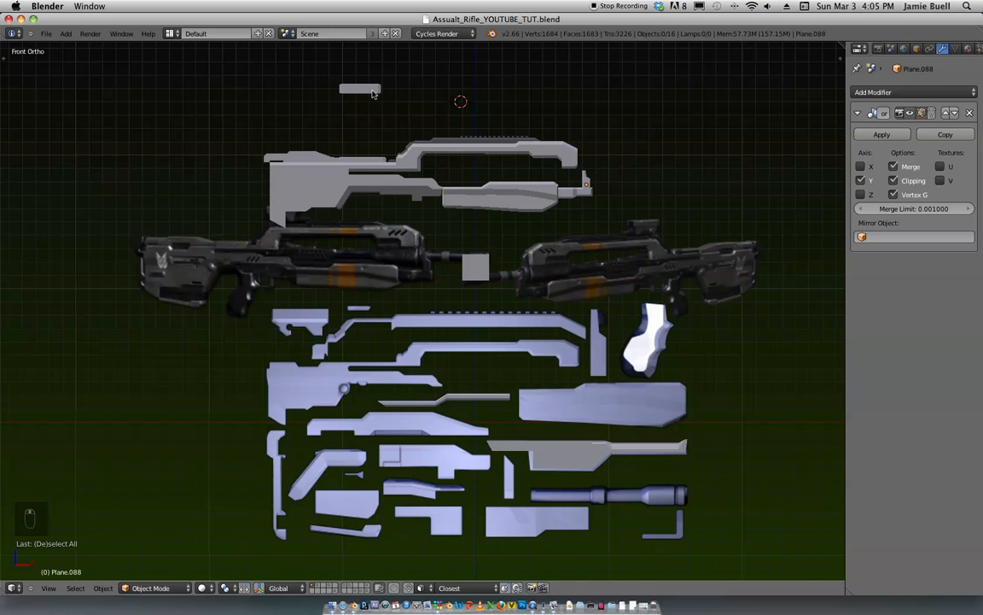
Step: Duplicate the square plane between the two reference rifles and place the copy over the small tapered plate on the parts sheet
shift+middle_drag(369, 94, 355, 119)
right_click(466, 286)
shift+middle_drag(472, 252, 478, 175)
key(g)
right_click(538, 191)
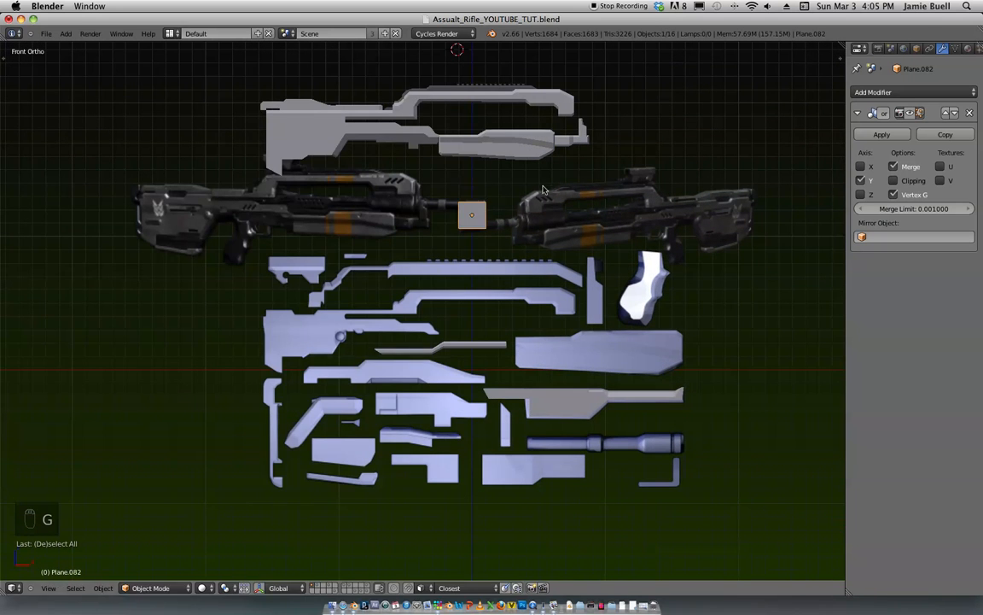
key(shift+f)
right_click(509, 281)
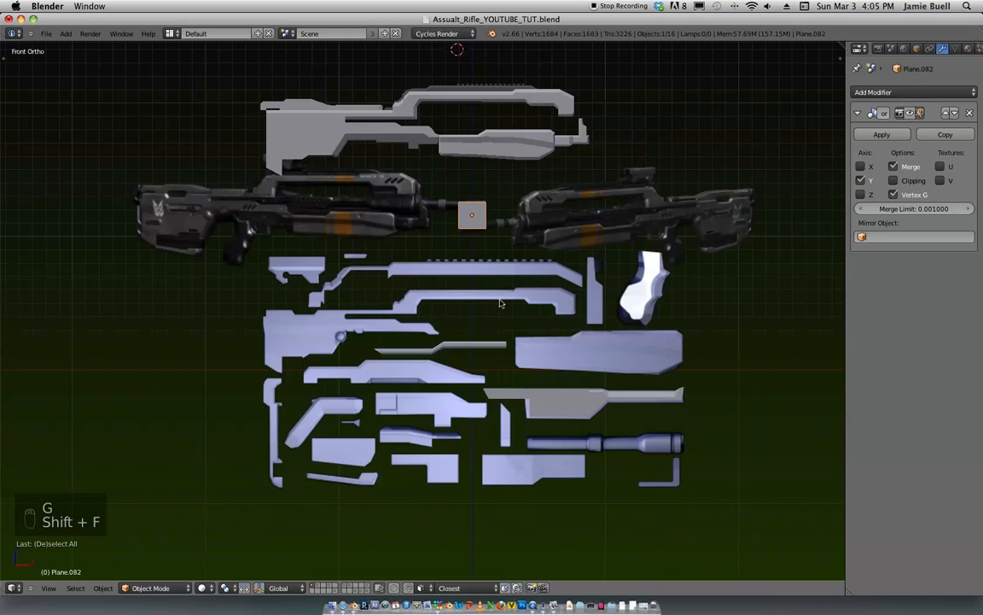
key(shift+d)
click(375, 538)
shift+middle_drag(381, 523, 465, 384)
Step: Switch to wireframe, open the copied plane for editing, and shift its face along X toward the rear of the tapered plate outline
scroll(484, 338, up, 2)
key(z)
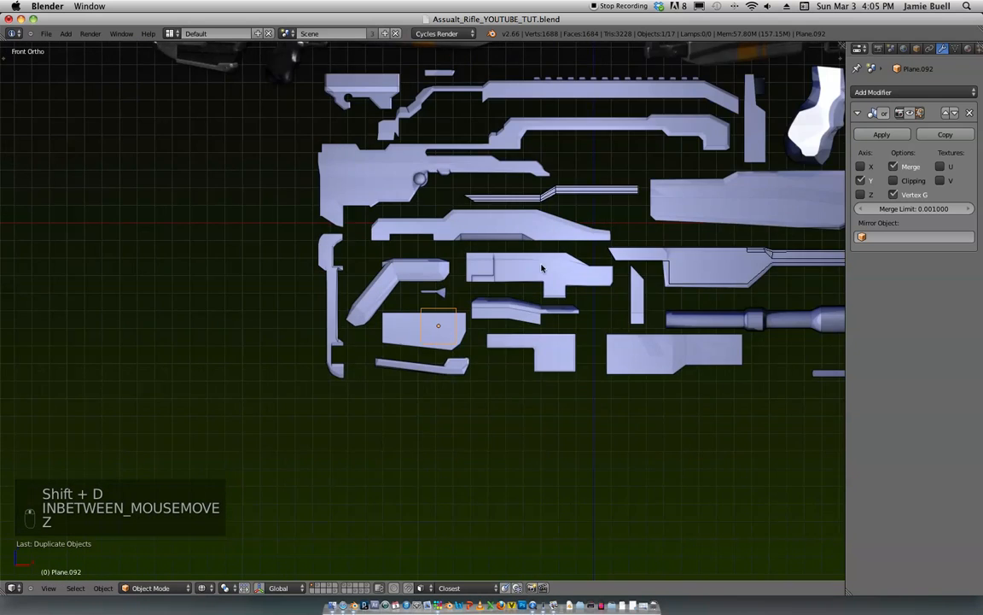
scroll(543, 274, up, 4)
key(Tab)
scroll(551, 341, up, 2)
shift+middle_drag(557, 370, 496, 337)
key(g)
key(x)
double_click(402, 356)
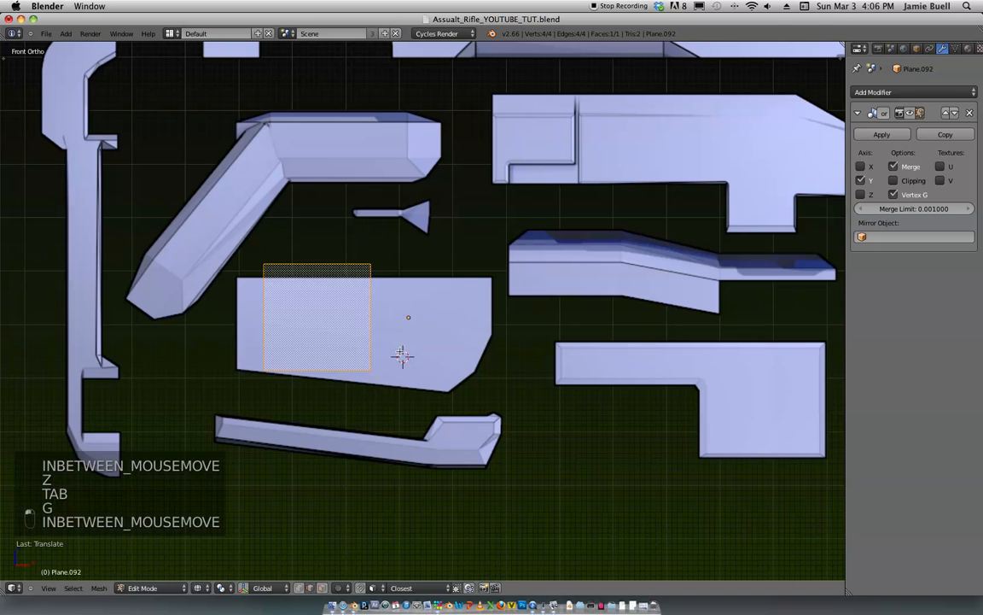
Step: Align the face with the rear end of the tapered plate outline along X and Z
key(g)
key(x)
click(376, 350)
key(g)
key(z)
click(402, 356)
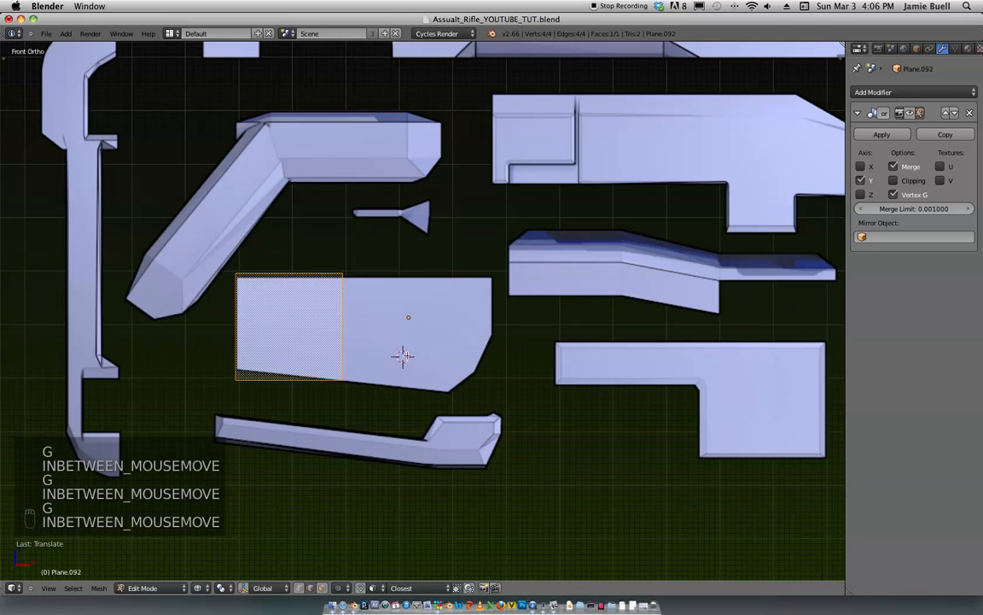
Step: Switch to vertex selection and move the face's lower rear corner onto the reference outline
key(ctrl+Tab)
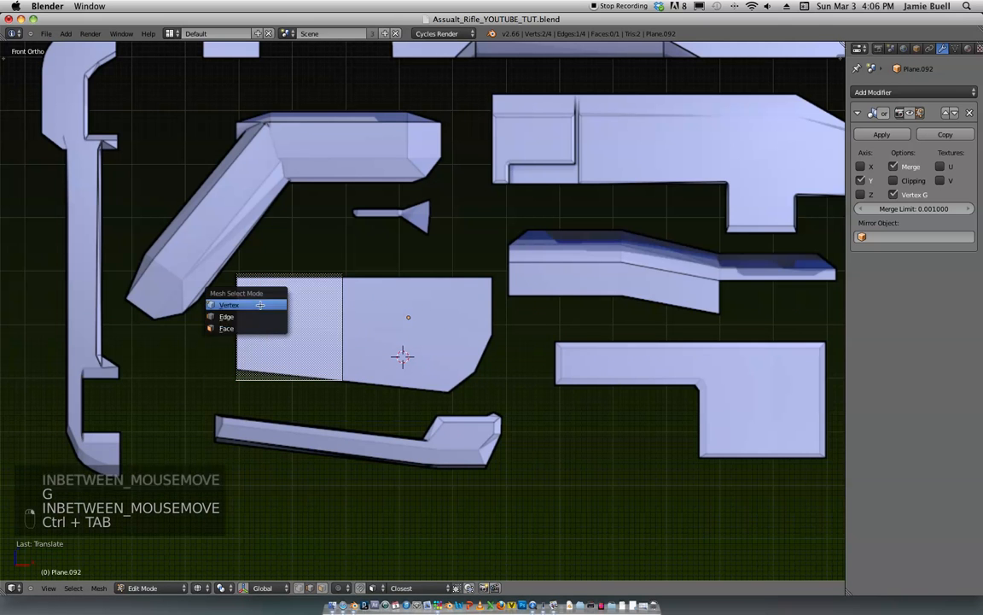
click(250, 301)
shift+click(239, 378)
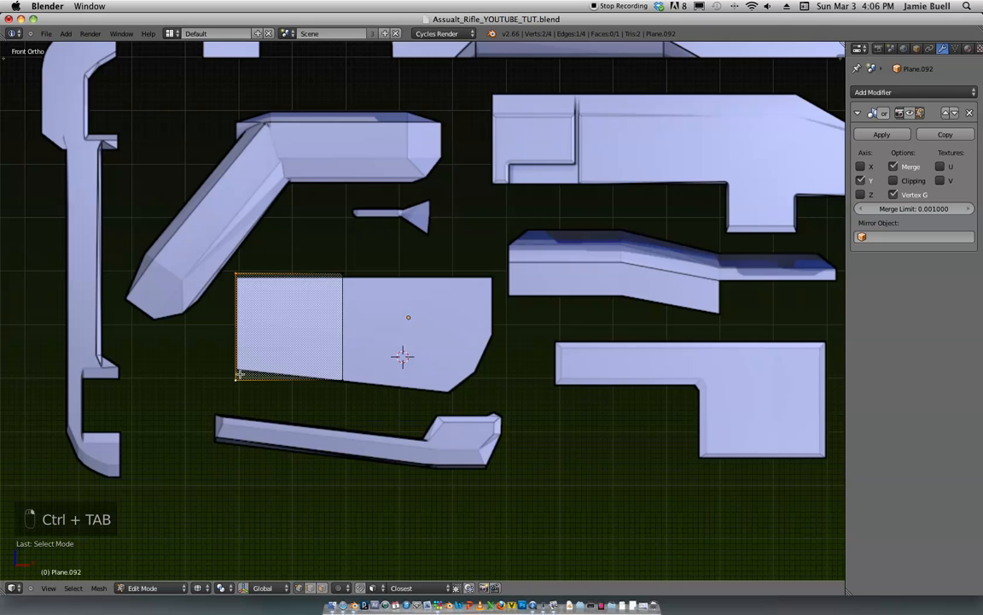
key(g)
click(351, 283)
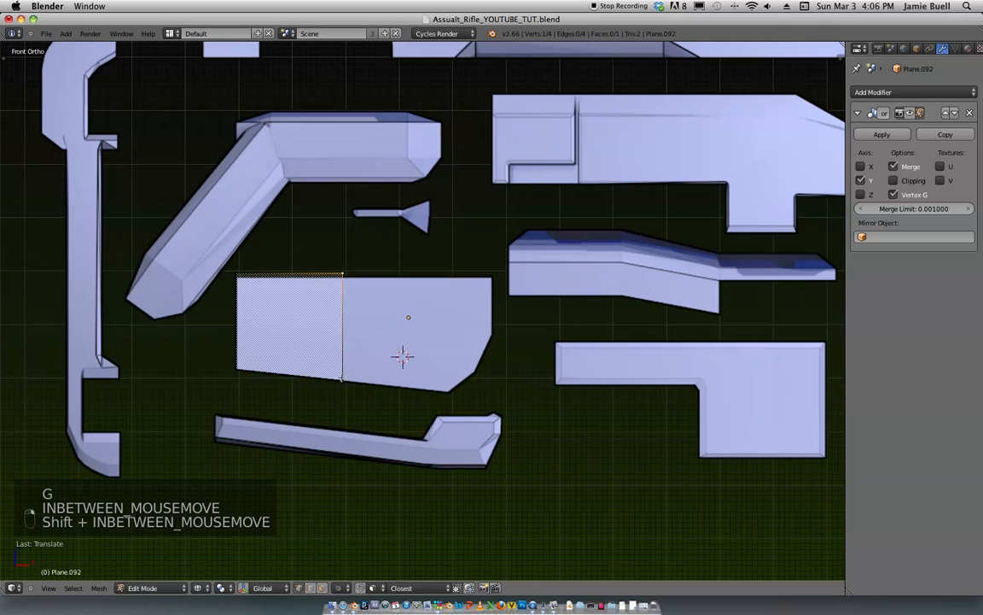
Step: Extrude the face's front edge three times along the tapered plate and move the new lower vertices onto the outline's angled corners
key(e)
click(458, 388)
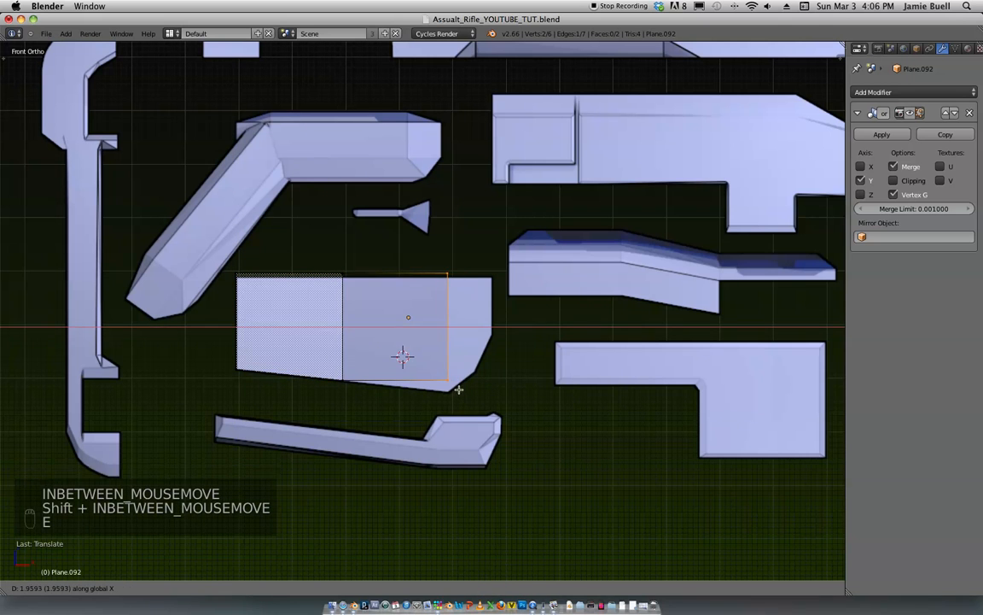
key(e)
click(486, 380)
key(e)
click(504, 375)
key(g)
click(519, 351)
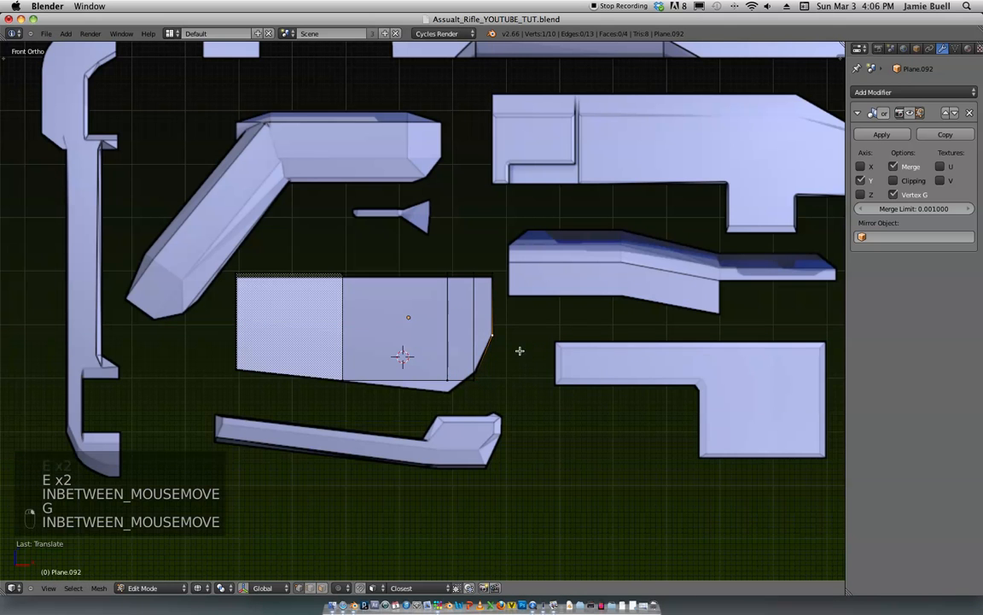
key(g)
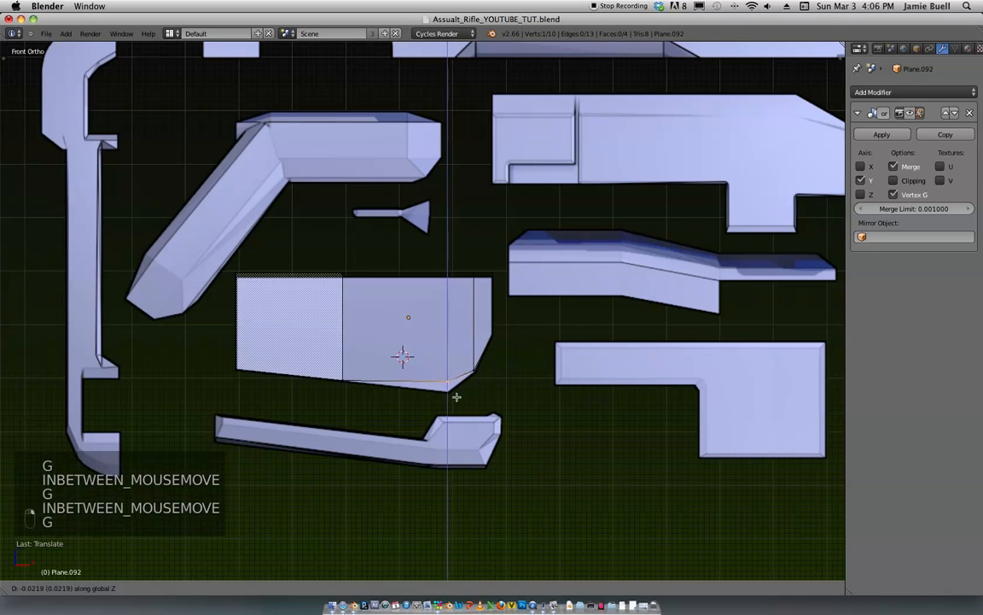
click(459, 399)
Step: Enable the mirror modifier's viewport display and clipping, and extrude the plate's outer outline edges to give it thickness
key(ctrl+Tab)
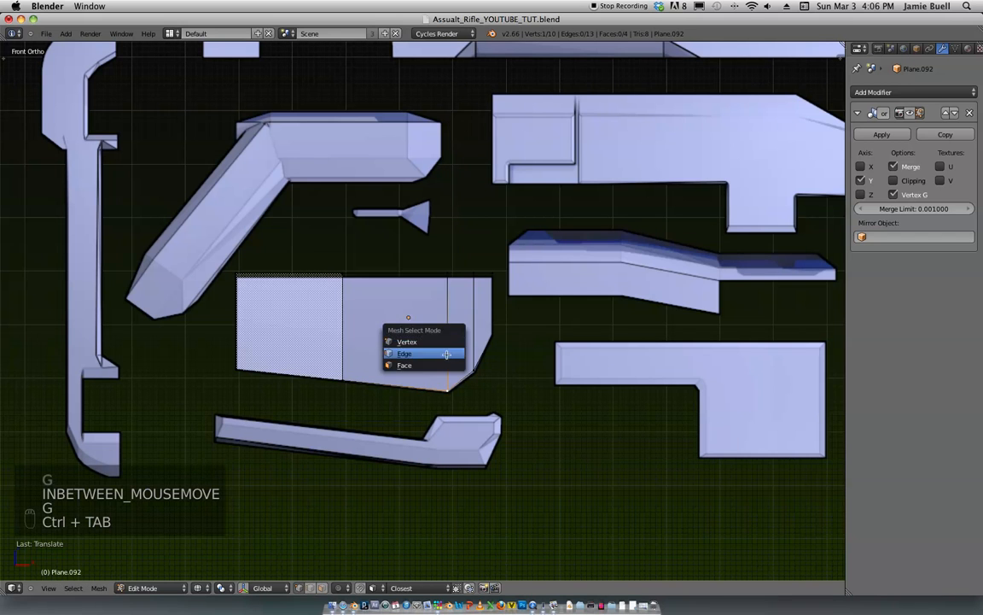
click(427, 350)
shift+right_click(245, 372)
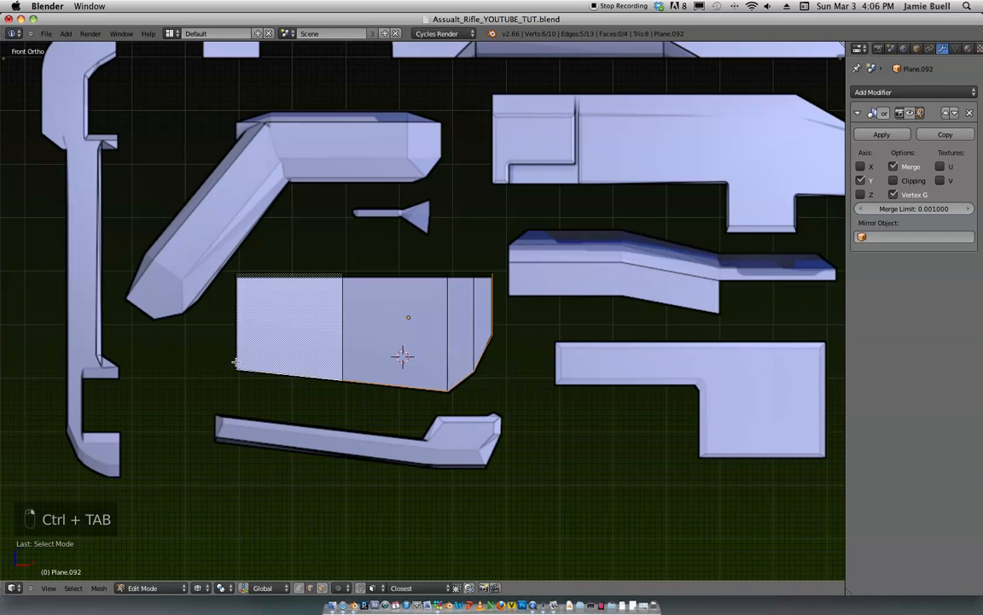
shift+right_click(467, 277)
shift+right_click(487, 273)
middle_drag(487, 273, 485, 334)
scroll(603, 242, down, 1)
click(910, 116)
click(894, 180)
mouse_move(710, 203)
shift+middle_down()
mouse_move(501, 327)
mouse_move(512, 280)
mouse_move(443, 347)
mouse_move(505, 272)
mouse_move(495, 305)
mouse_move(486, 295)
mouse_move(468, 320)
mouse_move(396, 333)
shift+middle_up()
key(z)
key(e)
click(476, 330)
key(Tab)
key(Tab)
Step: Bevel the edges around the plate's front face with an offset of about 0.2
scroll(485, 296, up, 3)
right_click(378, 344)
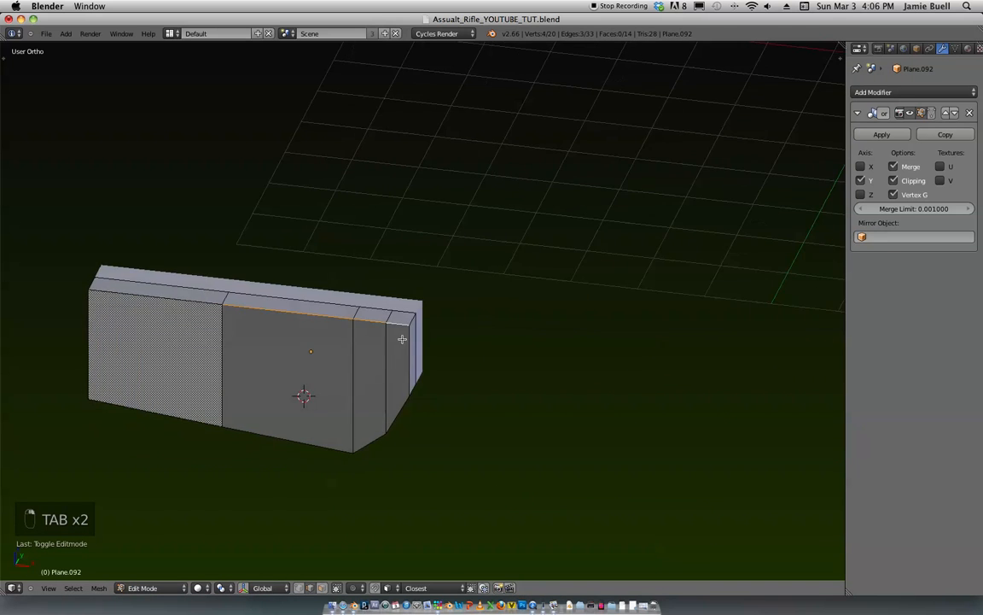
middle_drag(281, 423, 313, 404)
middle_drag(275, 442, 338, 371)
key(ctrl+b)
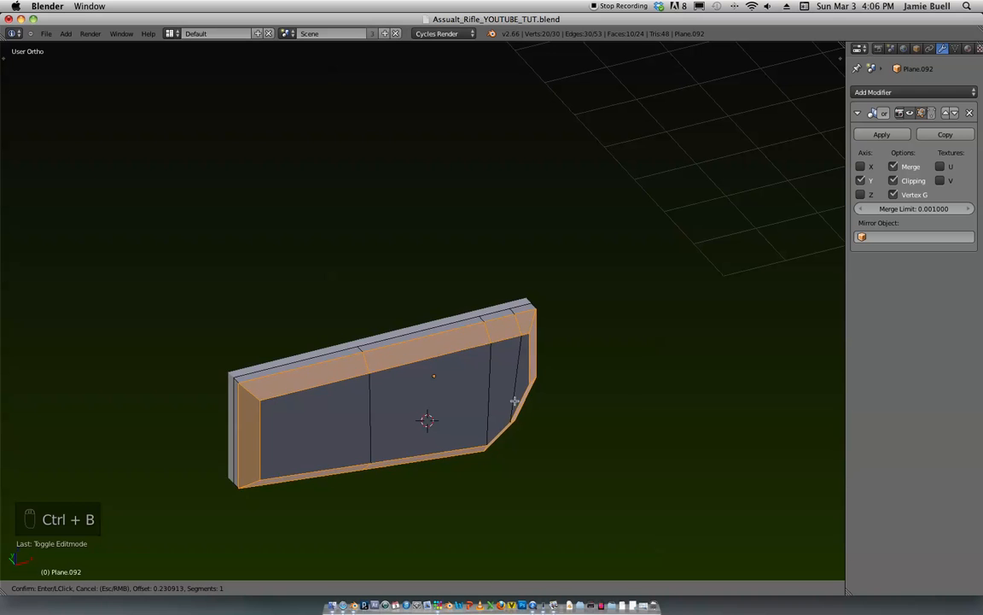
click(510, 402)
middle_drag(510, 401, 509, 293)
key(KP_1)
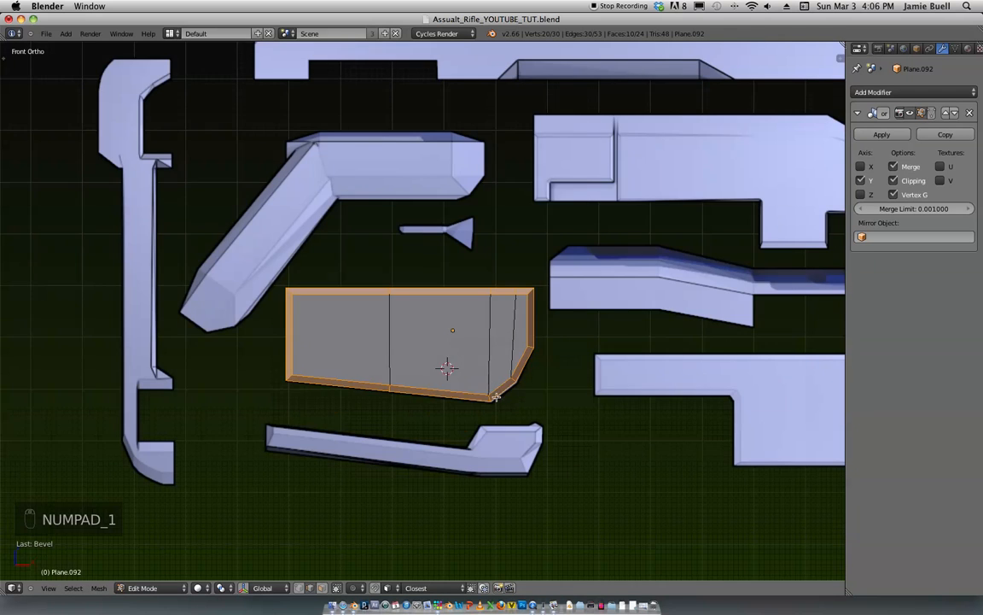
Step: Save the file over the existing version and leave mesh editing
key(super+s)
key(super+s)
scroll(530, 397, up, 1)
key(Tab)
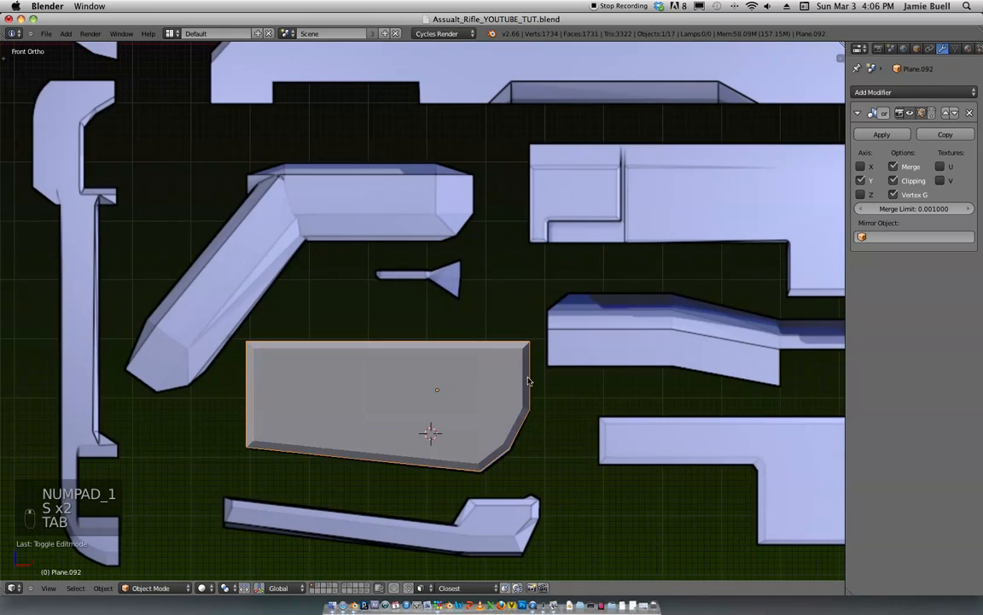
Step: Move the finished plate up along Z and then along X into place beneath the rear body of the assembled rifle
scroll(557, 309, down, 8)
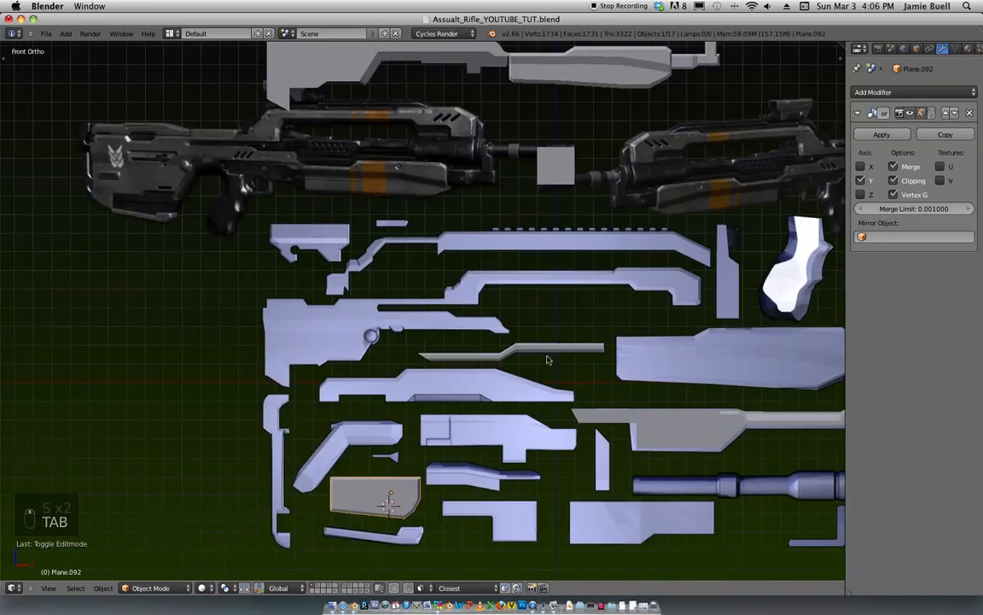
scroll(517, 401, up, 2)
key(g)
key(z)
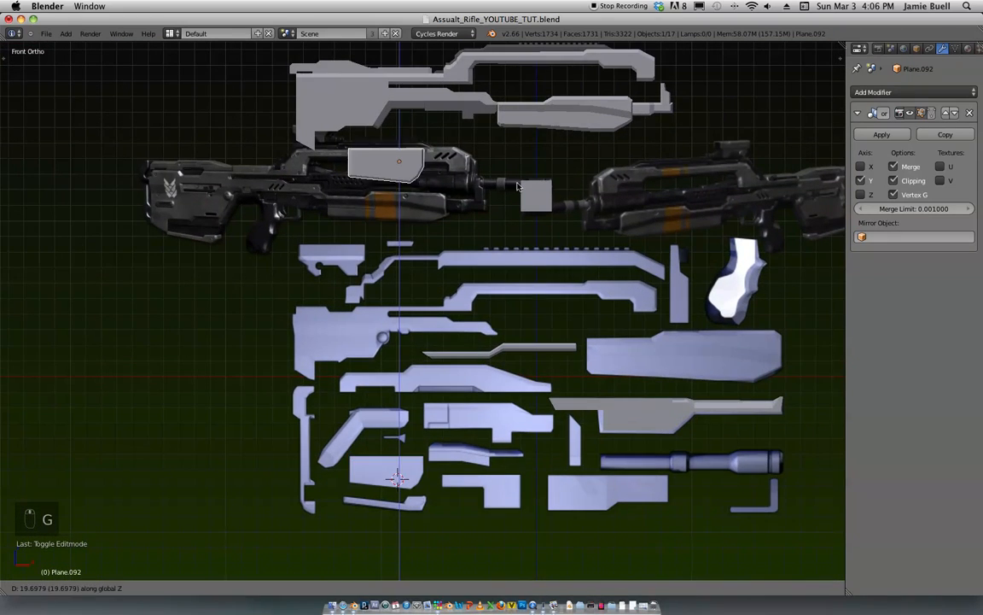
click(510, 159)
key(g)
key(x)
click(490, 172)
shift+middle_drag(506, 165, 551, 276)
scroll(551, 276, up, 2)
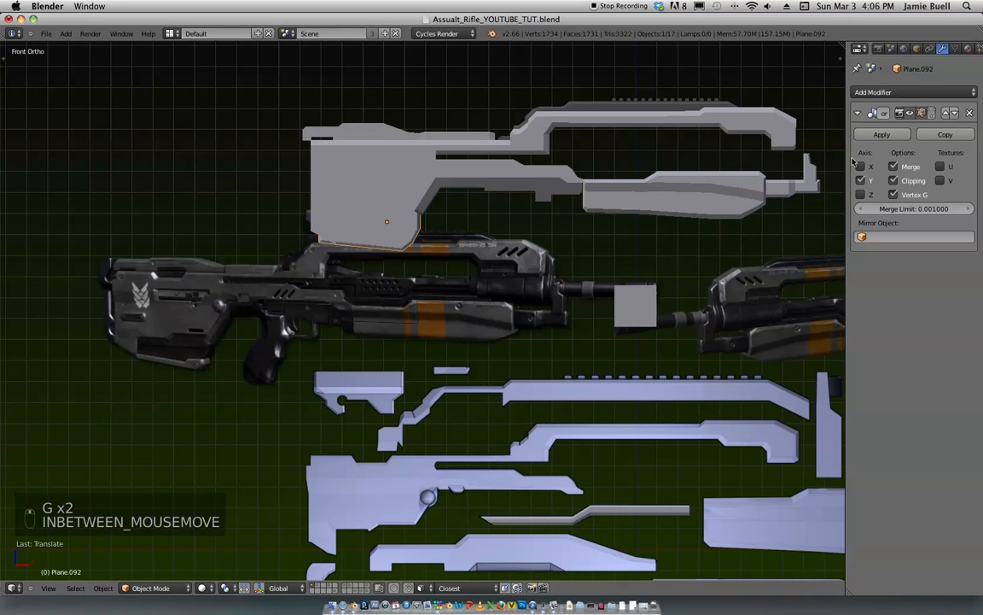
Step: Link the dark material of the neighbouring lower frame part to the plate
key(ctrl+l)
click(527, 232)
scroll(527, 325, up, 3)
middle_drag(527, 326, 553, 279)
key(KP_1)
scroll(583, 217, up, 5)
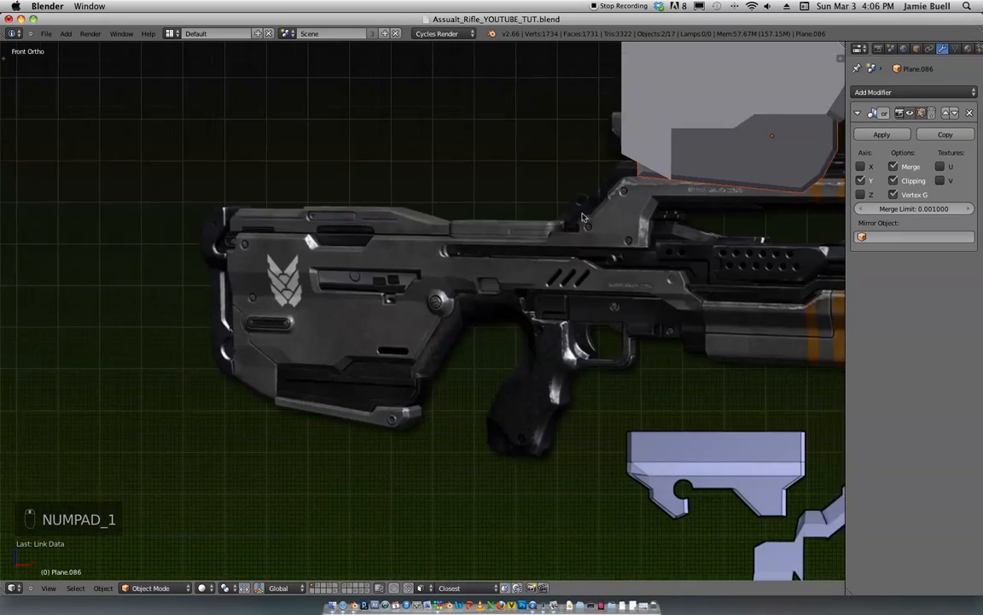
shift+middle_drag(583, 217, 607, 205)
shift+middle_drag(677, 251, 492, 314)
scroll(491, 314, up, 3)
shift+middle_drag(621, 122, 499, 259)
shift+middle_drag(580, 238, 481, 314)
middle_drag(481, 314, 564, 351)
key(s)
key(y)
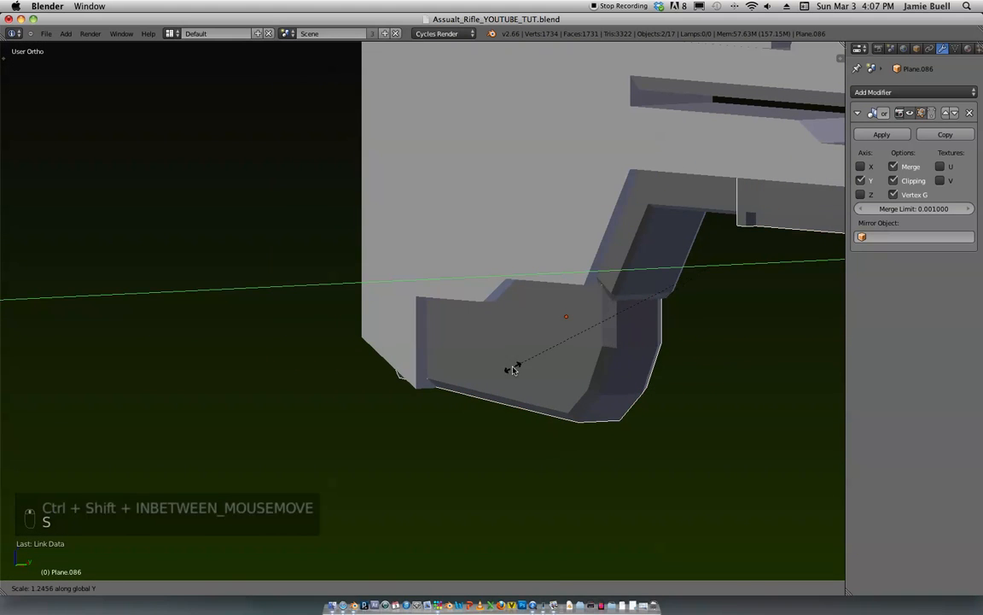
click(542, 354)
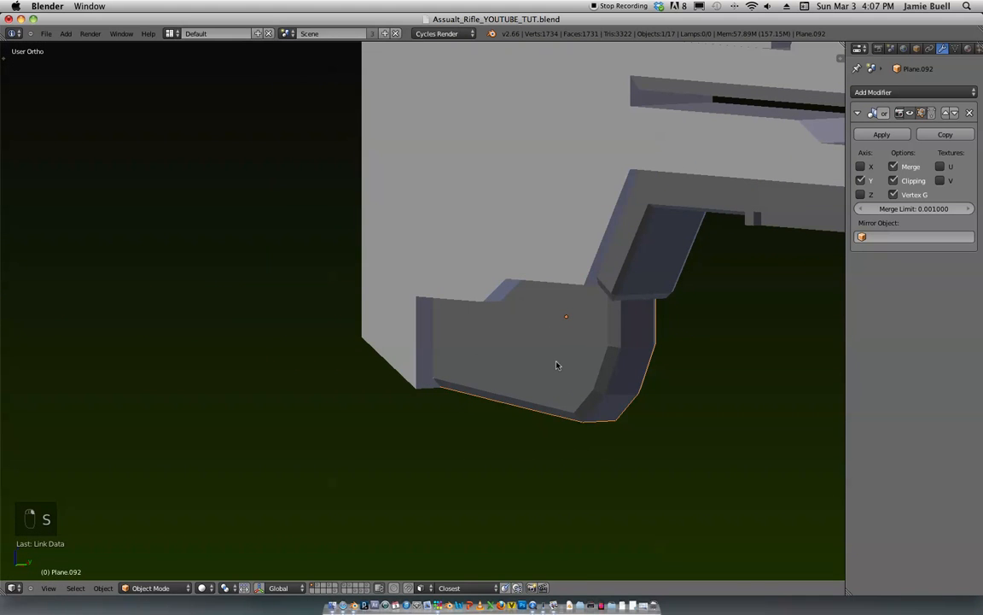
Step: Select only the tapered plate and widen it along Y
key(s)
key(y)
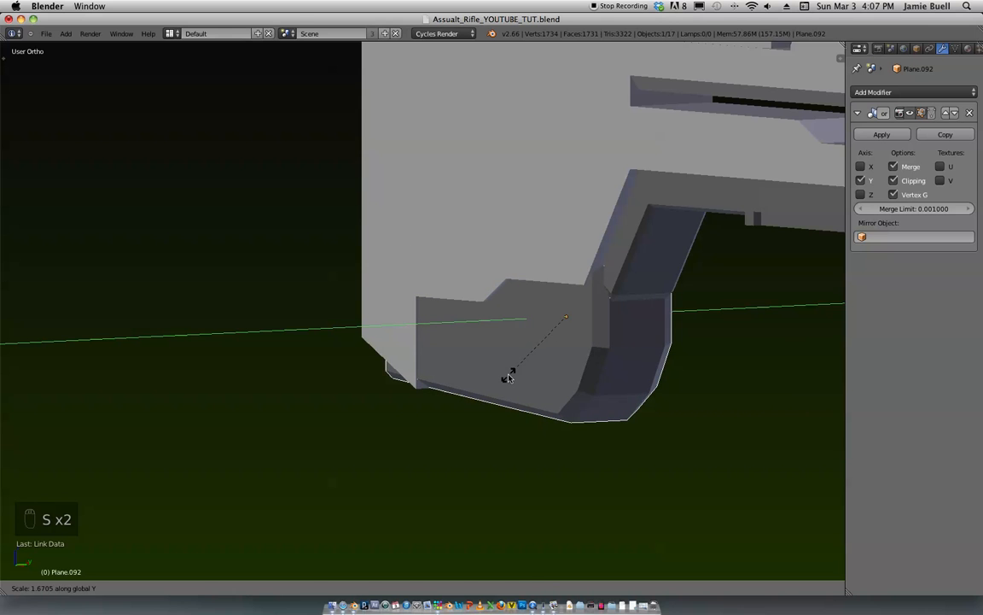
click(512, 368)
middle_drag(511, 369, 636, 286)
key(KP_1)
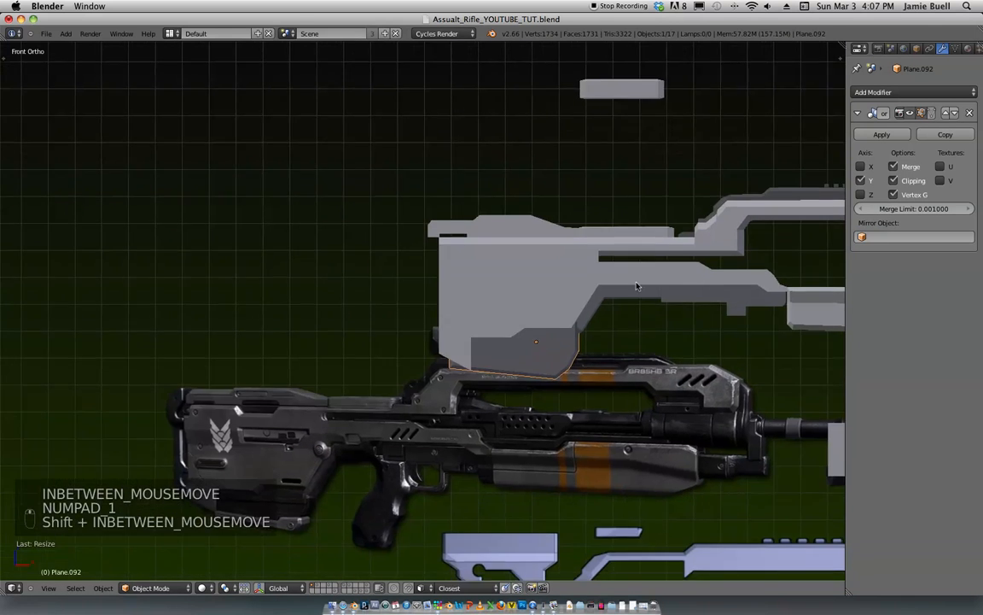
Step: Raise the plate about 0.2 along Z into the rear body
key(g)
key(z)
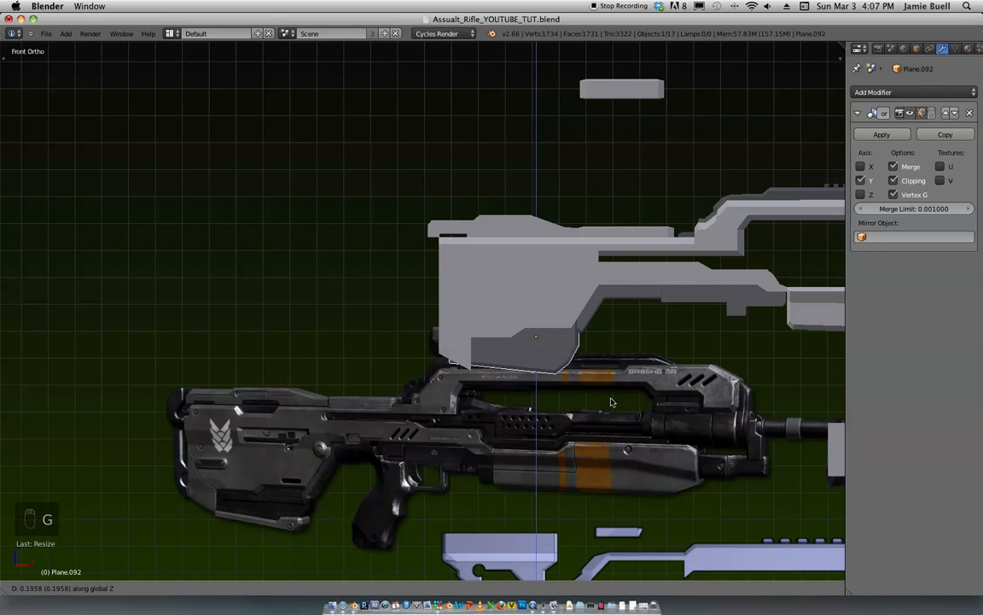
click(611, 402)
middle_drag(611, 402, 563, 244)
key(KP_1)
shift+middle_drag(563, 244, 572, 295)
ctrl+middle_drag(572, 295, 530, 238)
Step: Try to lower the bottom vertices at the rear end of the rifle's main body slightly along Z
right_click(475, 267)
key(Tab)
right_click(508, 285)
key(ctrl+Tab)
key(ctrl+Tab)
click(466, 213)
key(KP_1)
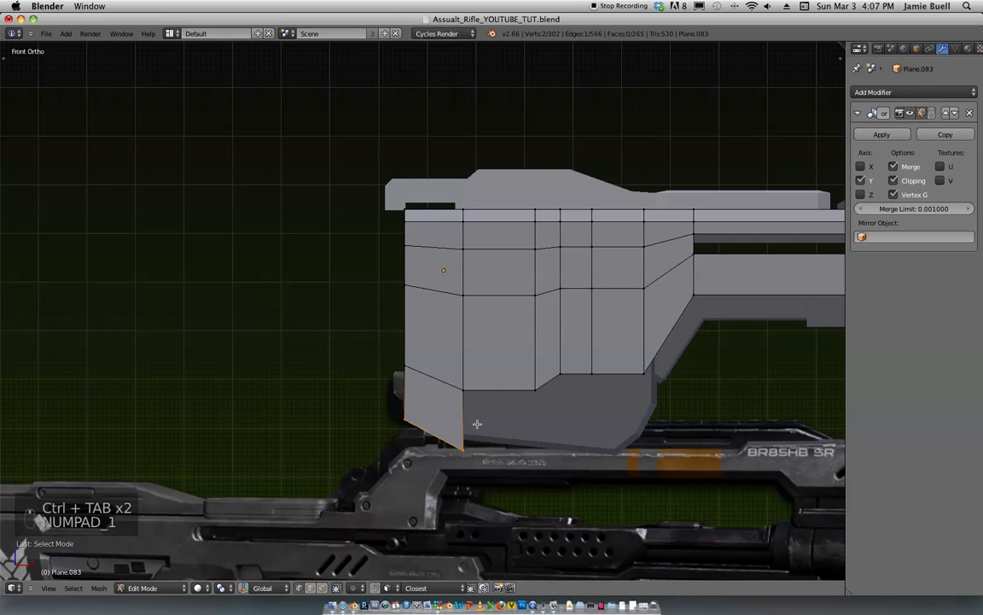
key(z)
key(b)
drag(450, 364, 346, 419)
key(z)
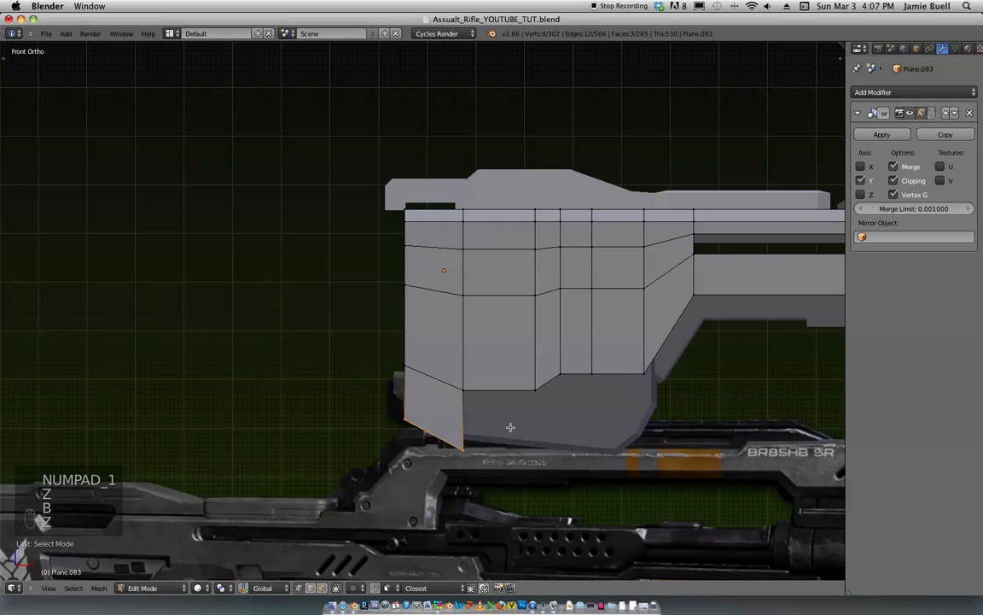
key(g)
key(z)
click(523, 420)
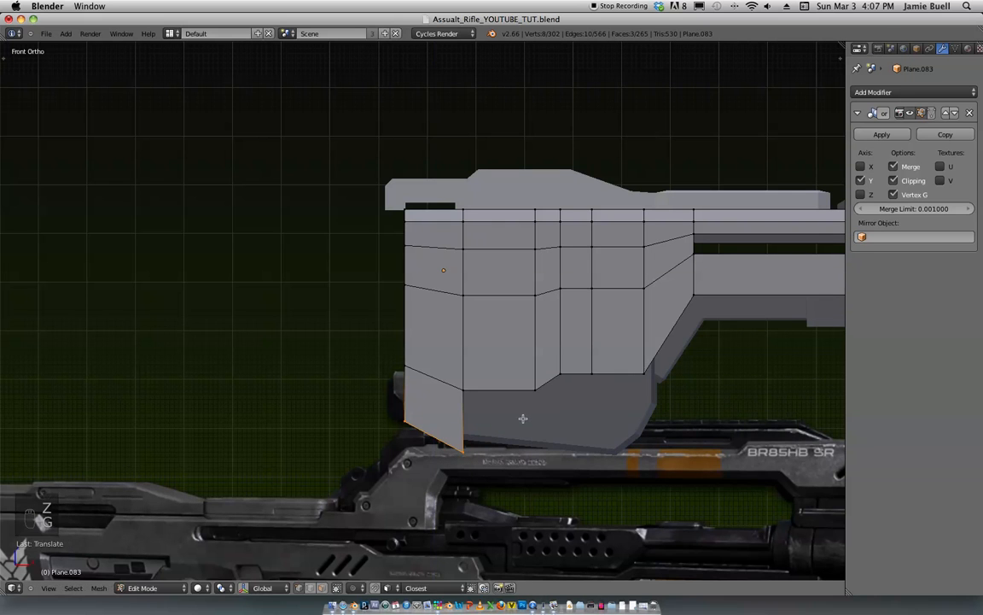
right_click(527, 412)
key(r)
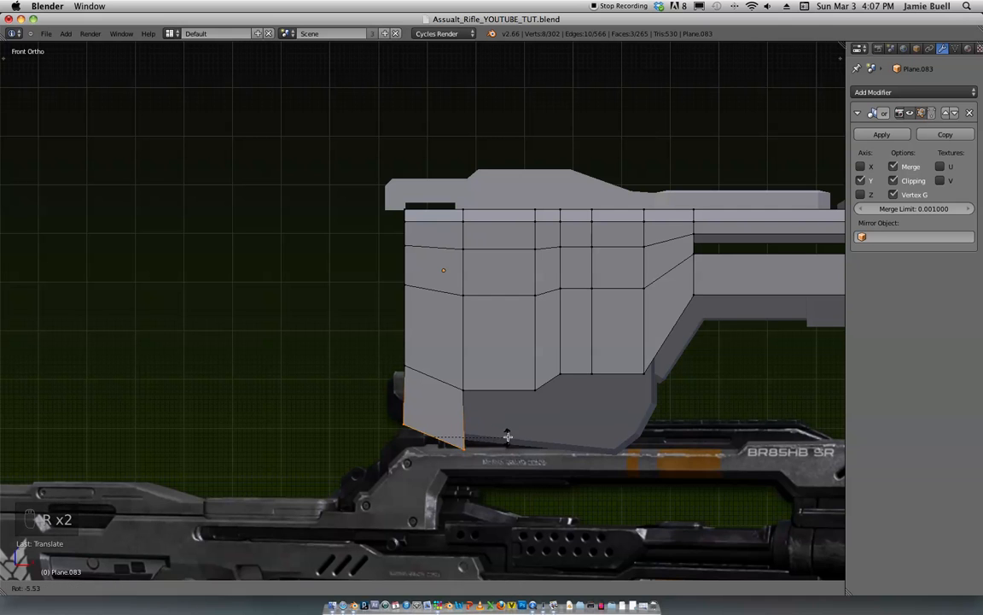
right_click(508, 428)
Step: Try to reshape the main body's rear bottom edge by moving its outermost corner vertices
key(a)
key(z)
key(b)
drag(401, 428, 377, 404)
key(z)
scroll(446, 464, up, 2)
key(g)
click(463, 466)
scroll(549, 365, down, 4)
key(a)
Step: Undo the recent vertex edits at the main body's rear bottom edge
shift+middle_drag(617, 238, 627, 170)
scroll(627, 170, up, 4)
key(super+z)
key(super+z)
key(super+z)
key(super+z)
key(super+z)
key(super+z)
key(super+z)
key(super+z)
key(super+z)
key(super+z)
key(super+z)
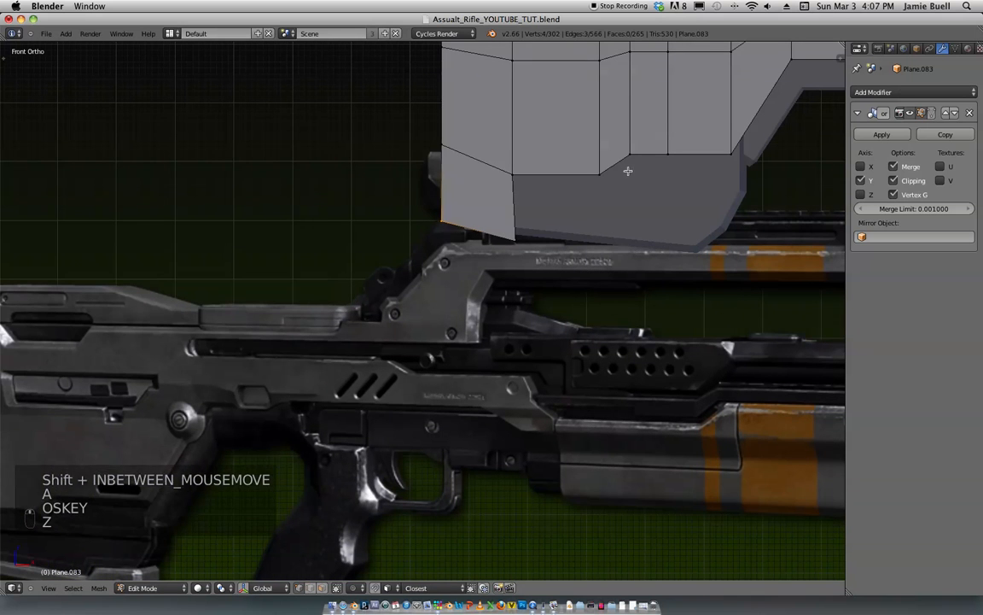
key(super+z)
key(super+z)
key(super+z)
Step: Select the tapered plate's rear bottom corner vertices and shift them forward along X
shift+middle_drag(586, 203, 534, 296)
key(Tab)
key(Tab)
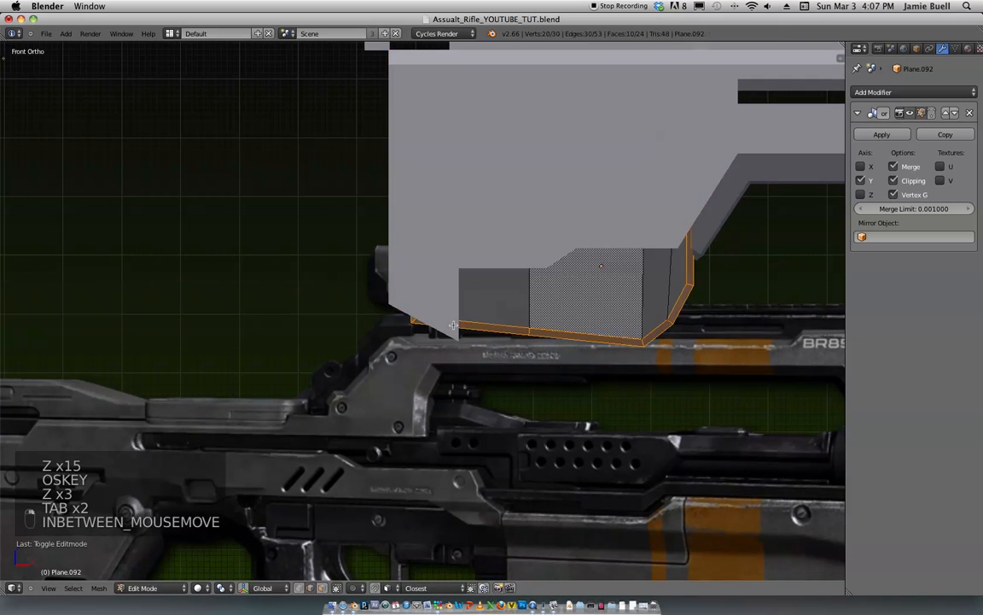
key(ctrl+Tab)
click(427, 354)
key(z)
key(a)
key(b)
drag(431, 355, 390, 311)
key(z)
key(g)
click(459, 339)
key(g)
key(x)
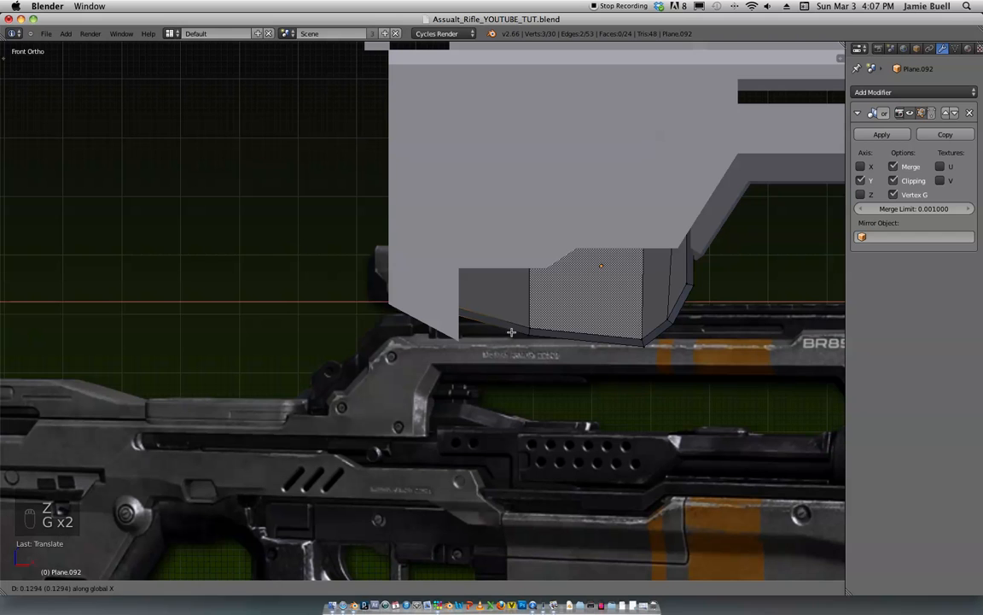
Step: Lower the plate's rear bottom corner vertices about 0.37 along Z and finish editing the mesh
key(g)
key(z)
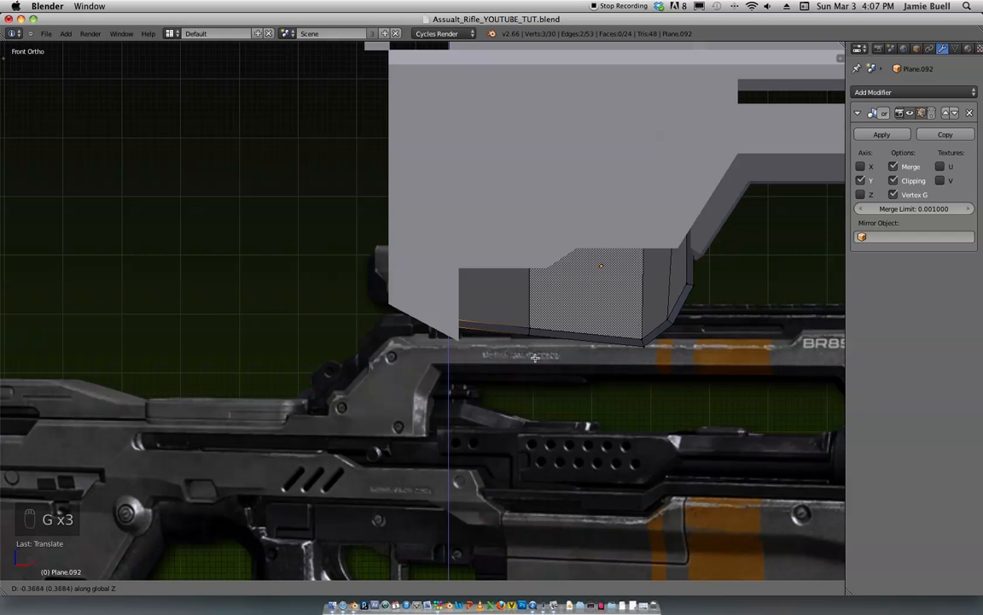
click(536, 356)
key(Tab)
key(z)
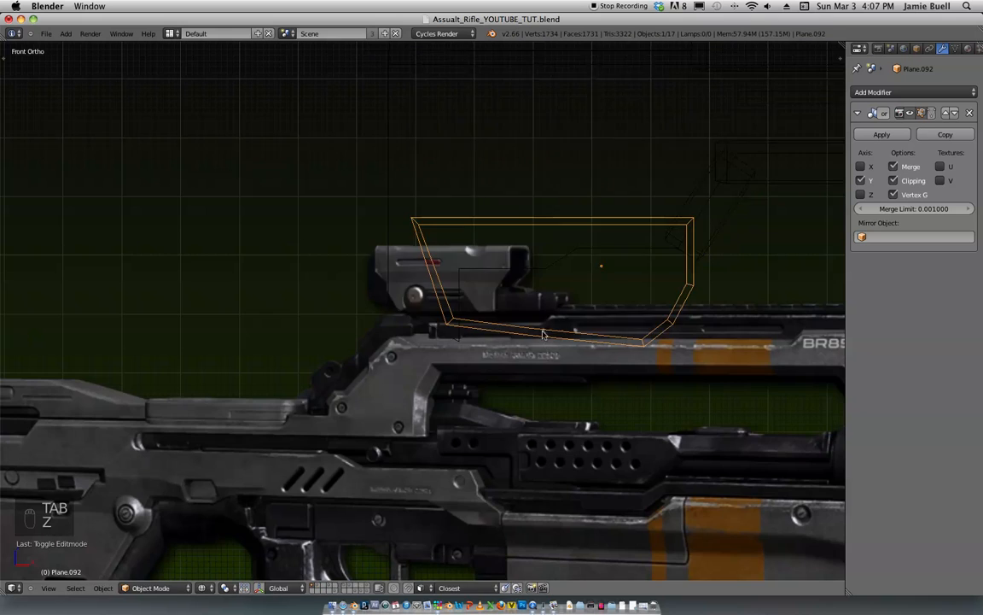
Step: Save the file and shift the tapered plate slightly along X under the rear body
scroll(606, 247, down, 4)
key(z)
key(s)
key(s)
scroll(546, 274, up, 4)
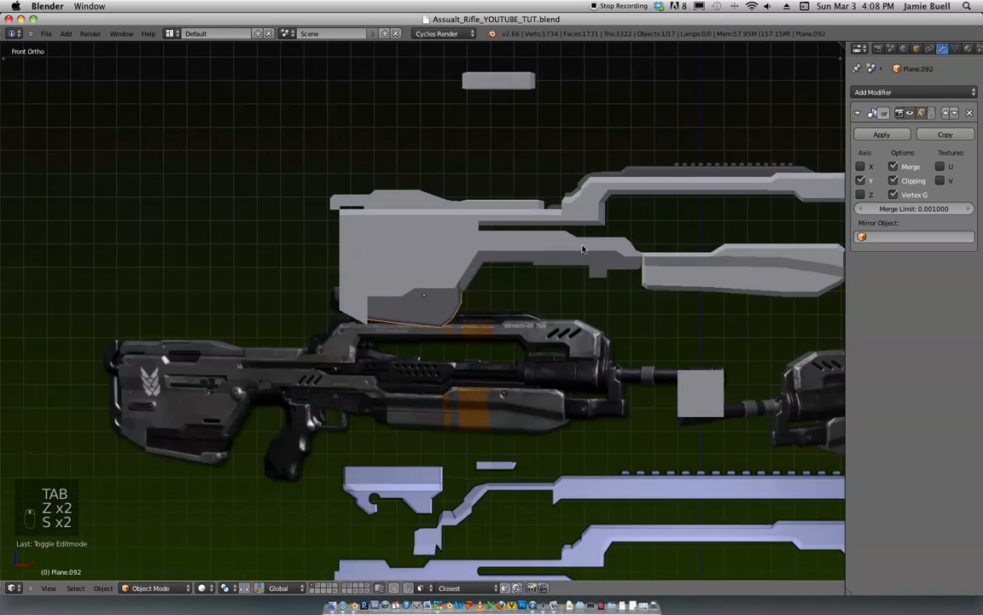
key(g)
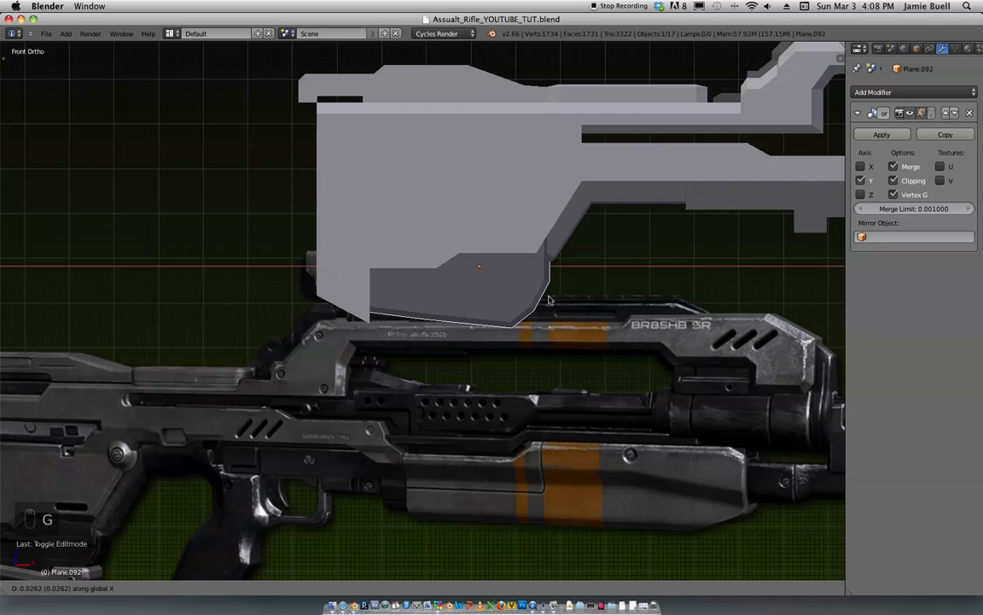
click(549, 300)
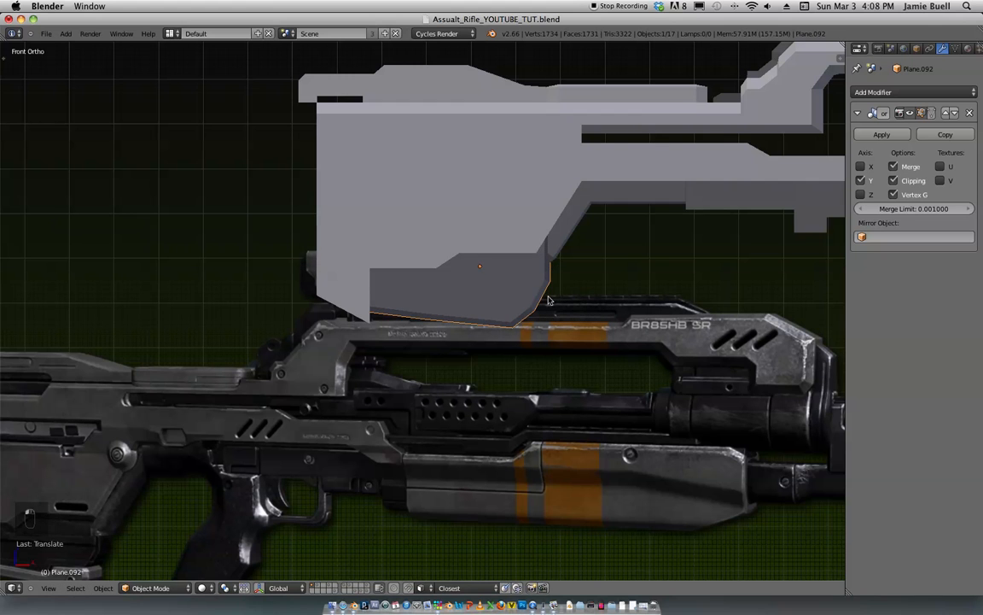
Step: Move the lower end vertices of the slanted strut back and down so it meets the tapered plate's front edge
right_click(549, 256)
key(Tab)
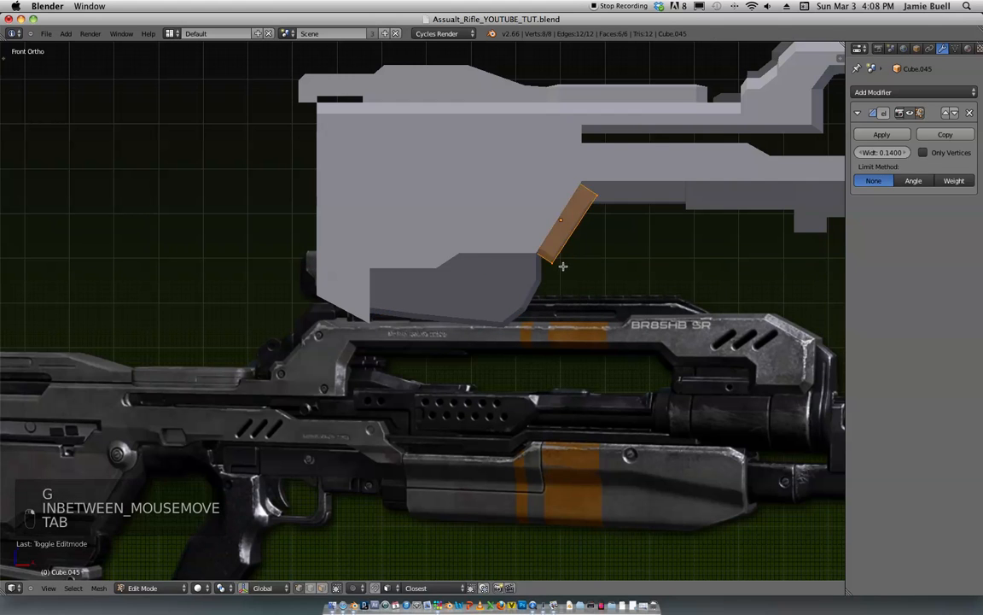
key(z)
key(a)
key(b)
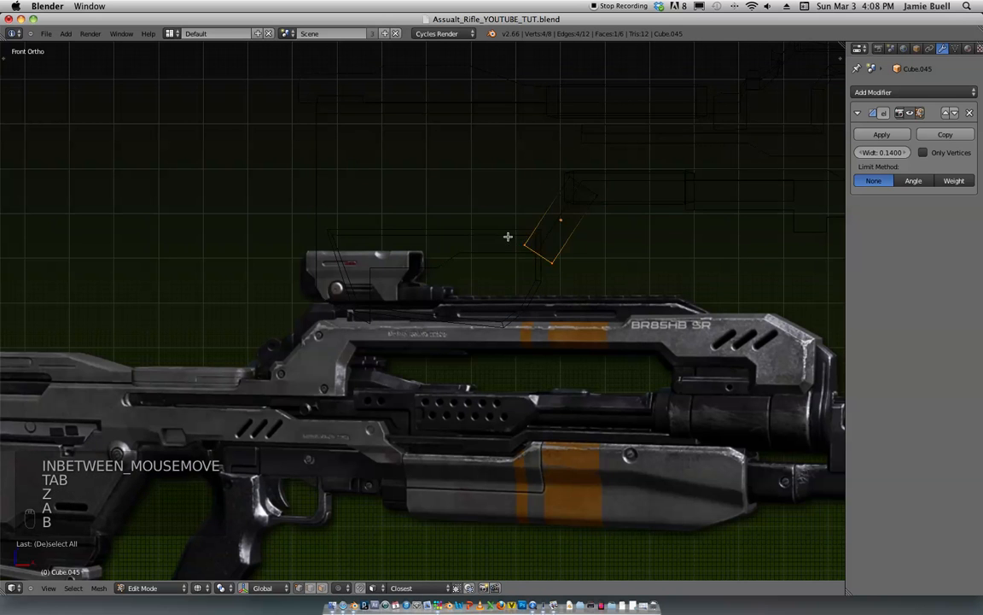
drag(509, 235, 562, 255)
key(z)
key(g)
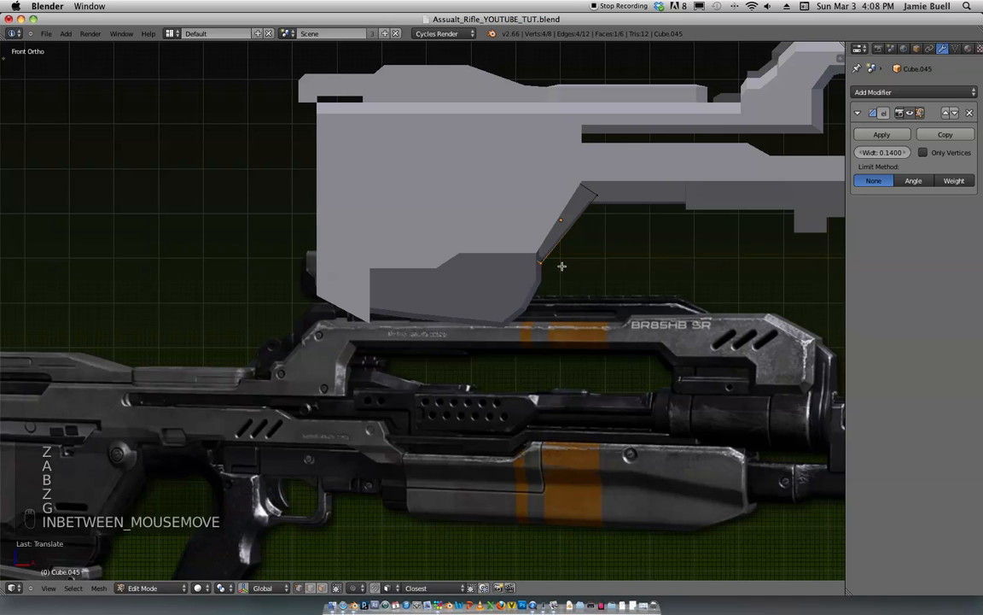
key(g)
click(558, 282)
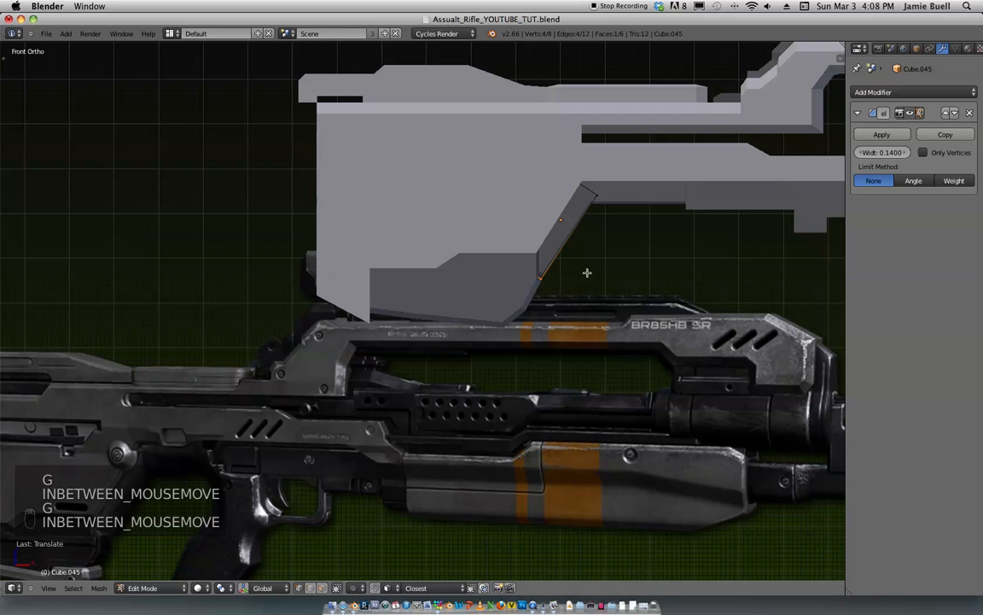
key(a)
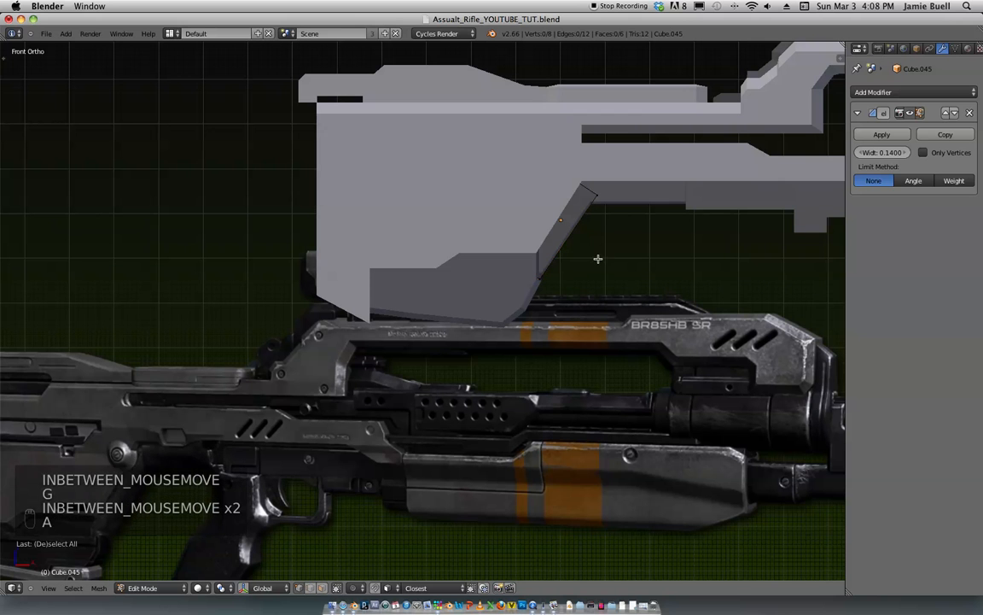
Step: Save the file, leave mesh editing on the strut and deselect all objects
key(super+s)
key(super+s)
key(Tab)
scroll(603, 253, down, 3)
key(a)
key(a)
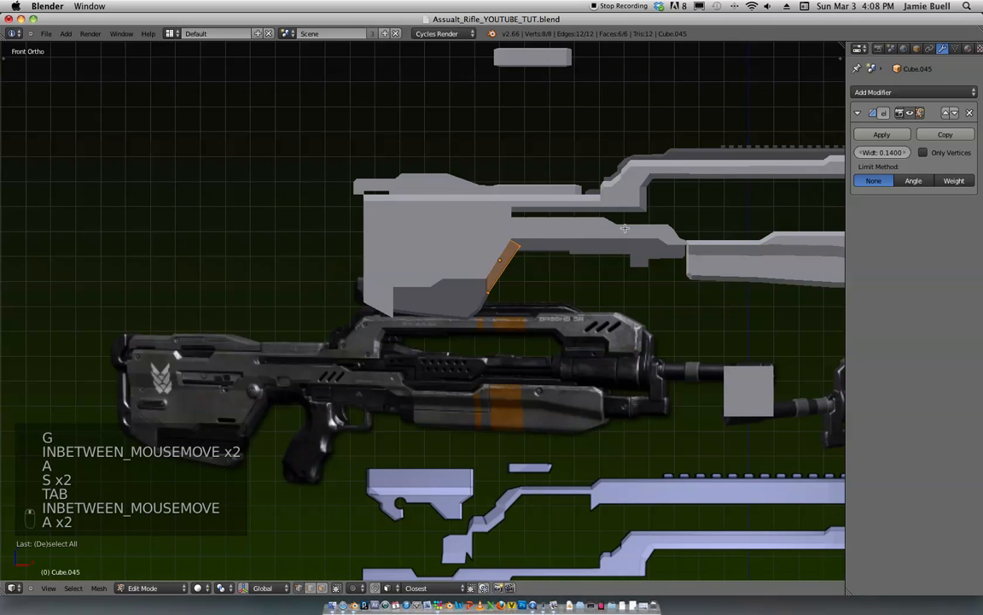
key(a)
key(a)
key(Tab)
scroll(581, 171, down, 5)
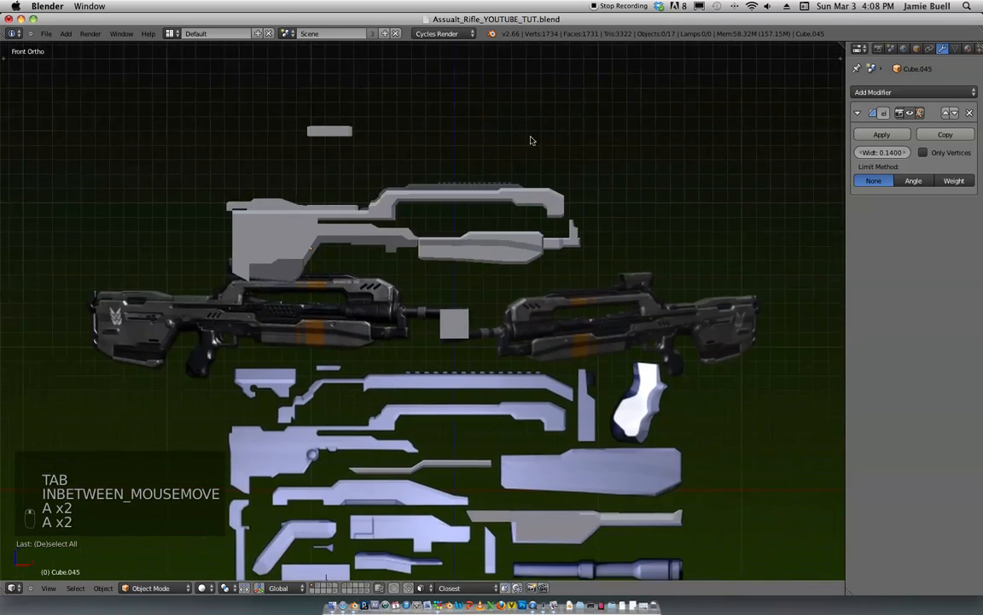
Step: Duplicate the square plane between the two rifle images and place the copy over the thin bent bar in the parts reference
scroll(616, 186, up, 6)
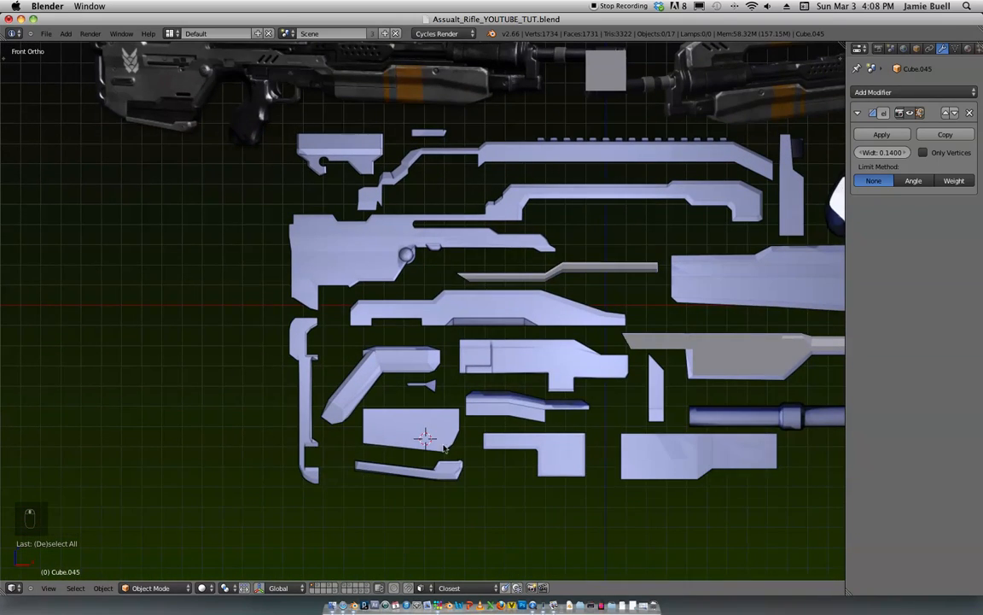
scroll(443, 448, up, 3)
right_click(561, 126)
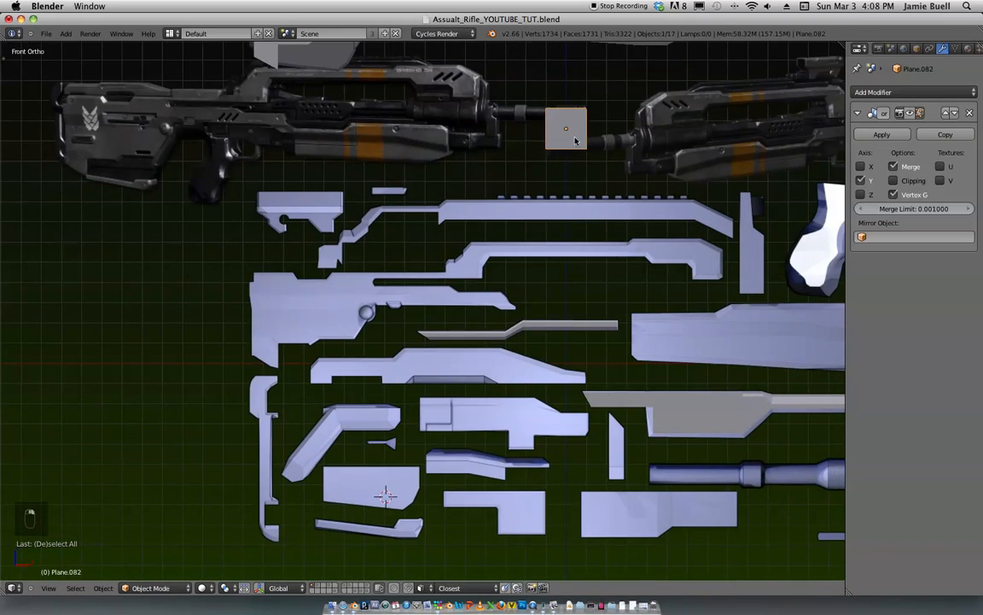
scroll(572, 295, up, 4)
shift+middle_drag(572, 295, 581, 220)
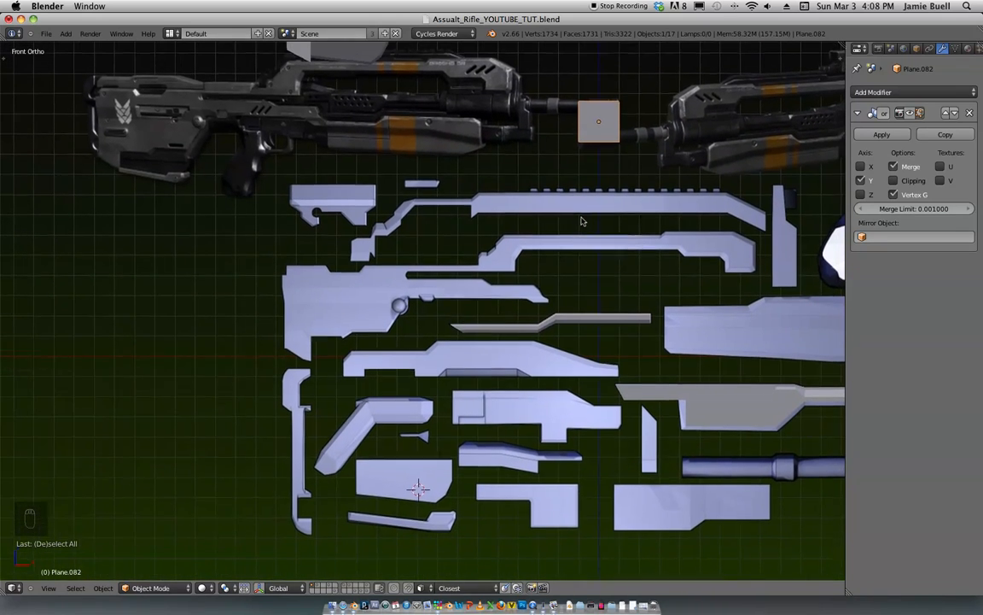
key(shift+d)
click(393, 555)
ctrl+scroll(495, 373, up, 3)
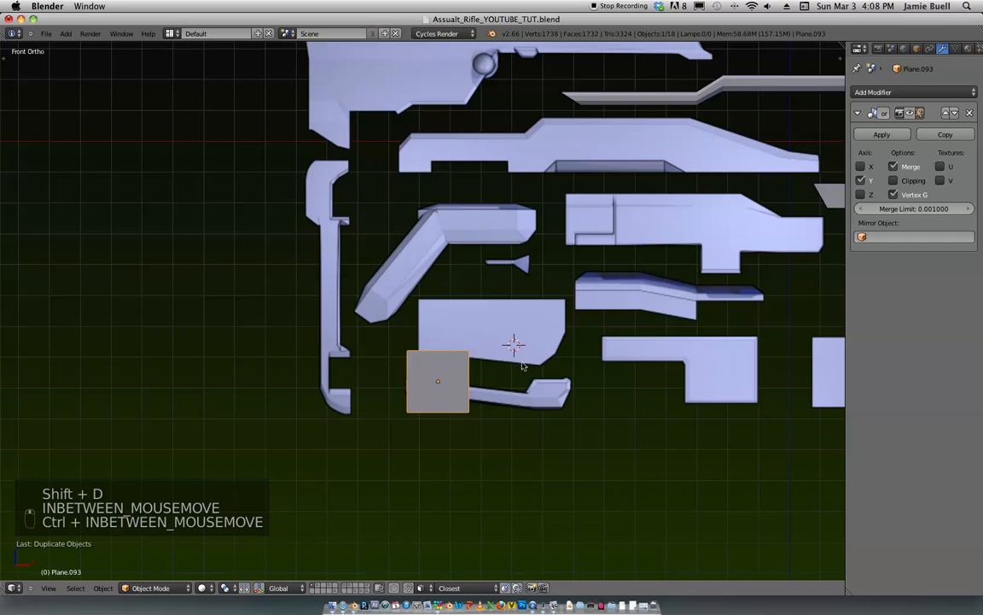
Step: Scale down the duplicated plane's mesh and move it onto the rear part of the thin bent bar
key(Tab)
key(z)
ctrl+scroll(431, 435, up, 3)
key(s)
click(507, 339)
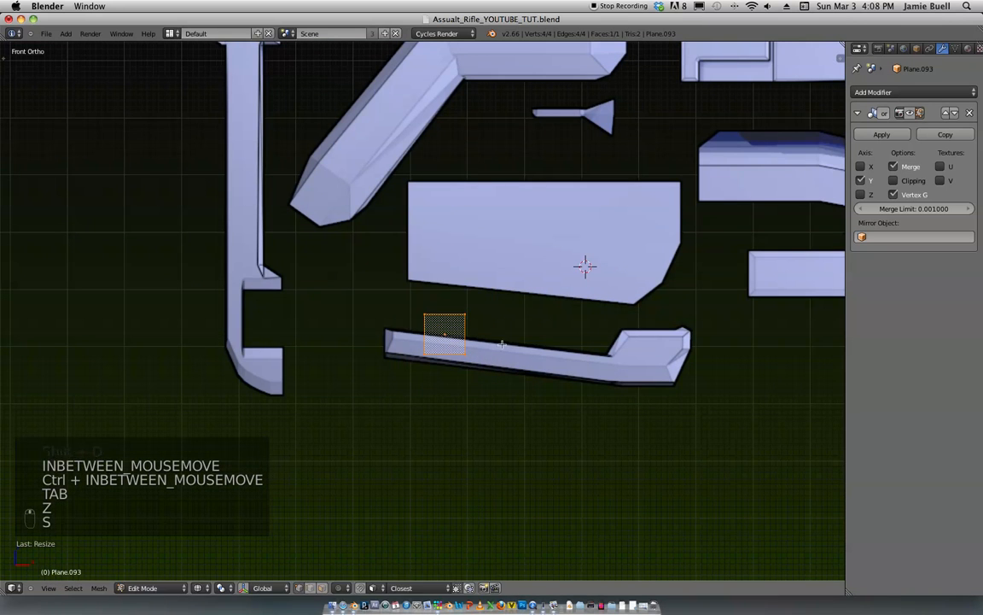
key(g)
click(471, 355)
Step: Shrink the plane to the bar's thickness, place it at the bar's rear end and rotate it to match the slope
scroll(457, 346, up, 5)
key(s)
key(s)
click(475, 417)
key(g)
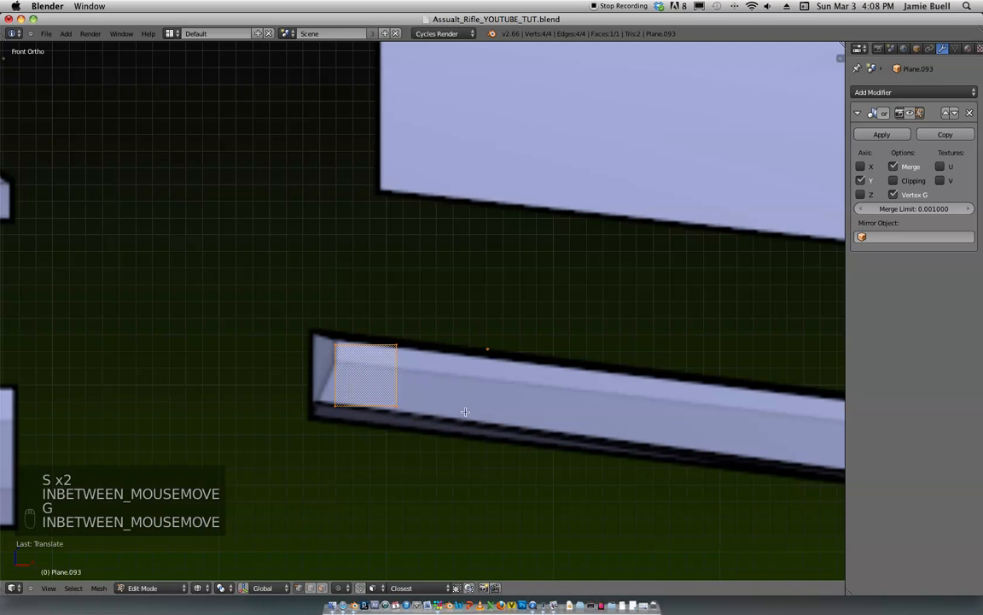
click(467, 413)
key(r)
click(477, 426)
shift+middle_drag(487, 405, 510, 369)
ctrl+middle_drag(510, 369, 496, 346)
Step: Move the plane's front edge along the reference bar to the bend where its raised block begins
right_click(346, 320)
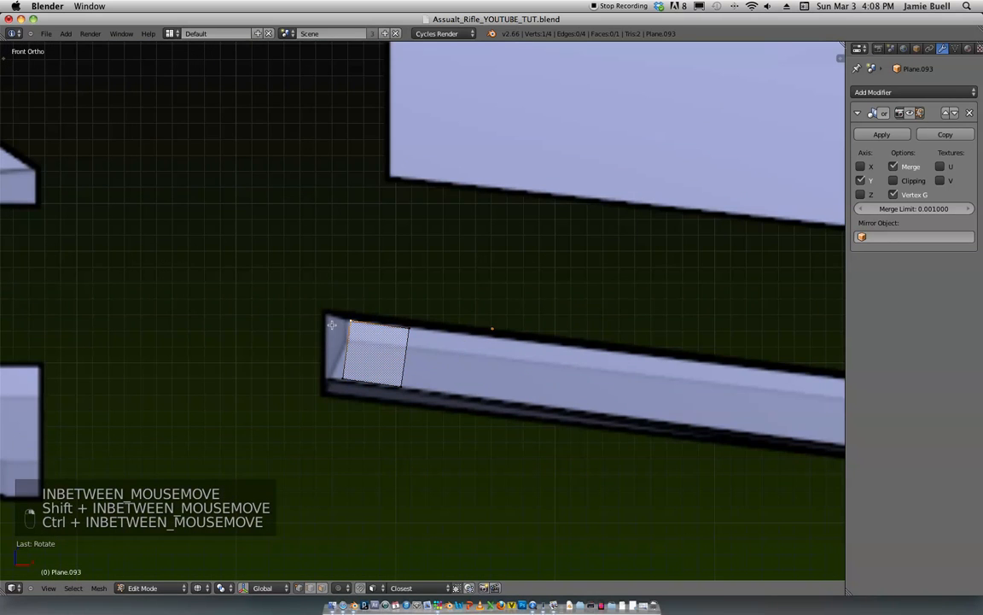
right_click(409, 329)
shift+right_click(402, 386)
ctrl+middle_drag(409, 375, 654, 241)
shift+middle_drag(654, 241, 507, 255)
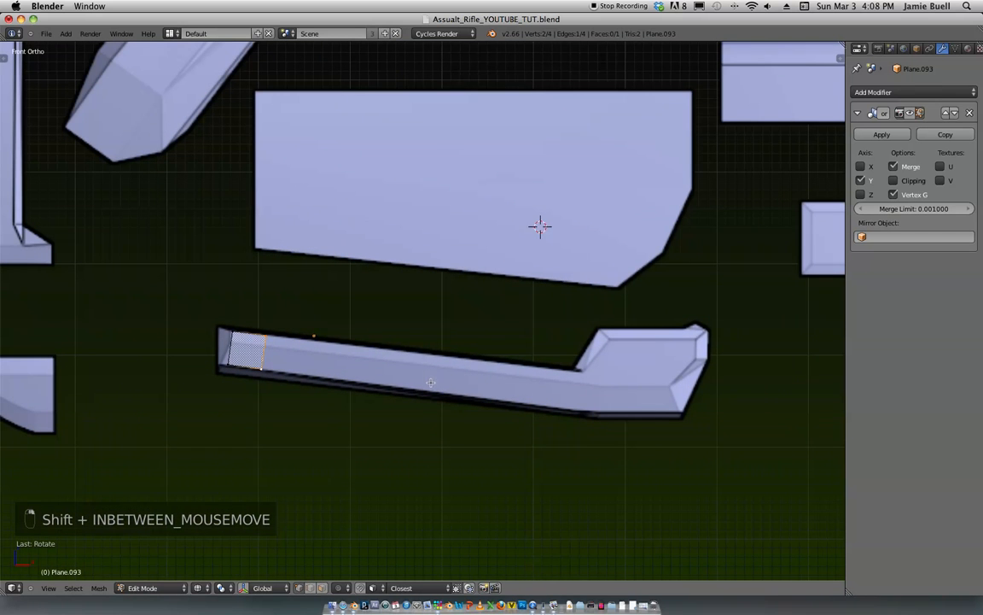
key(g)
click(753, 418)
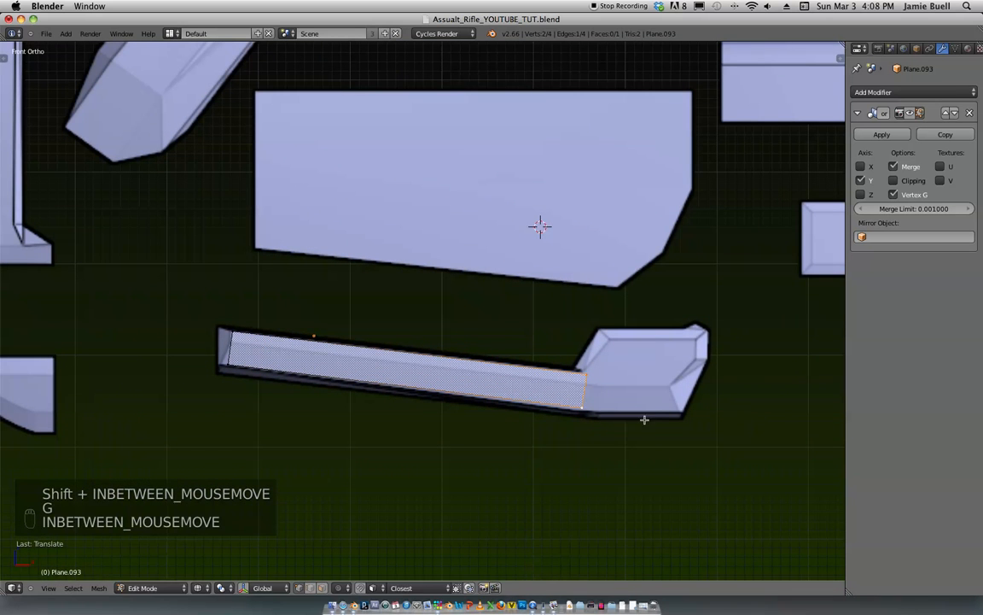
Step: Extrude the front edge about 1.1 forward along X to the front end of the reference bar
key(e)
key(e)
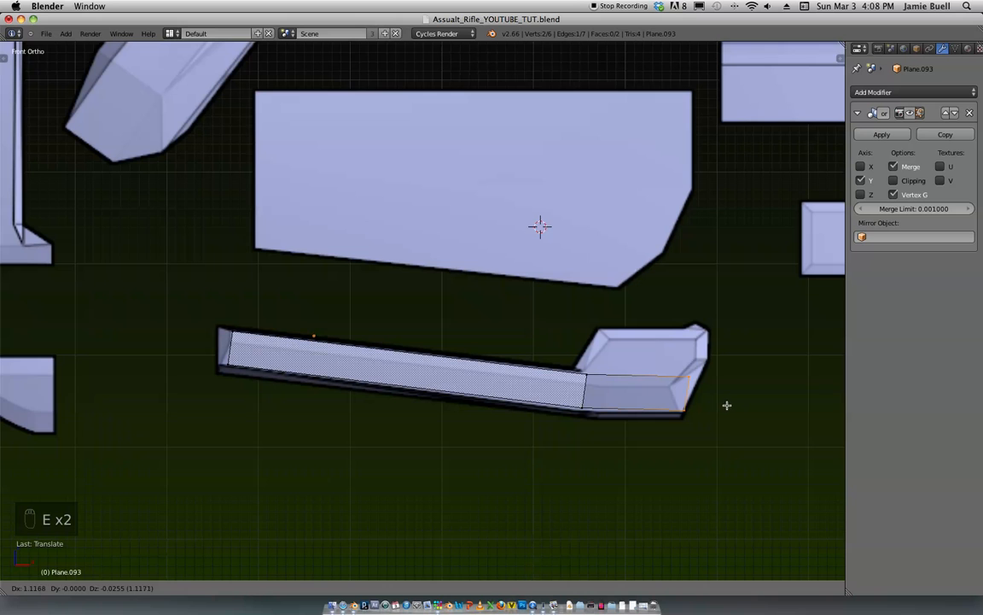
click(725, 406)
Step: Extrude the front section's top edge upward to form the bar's raised block
shift+middle_drag(724, 376, 645, 391)
right_click(602, 388)
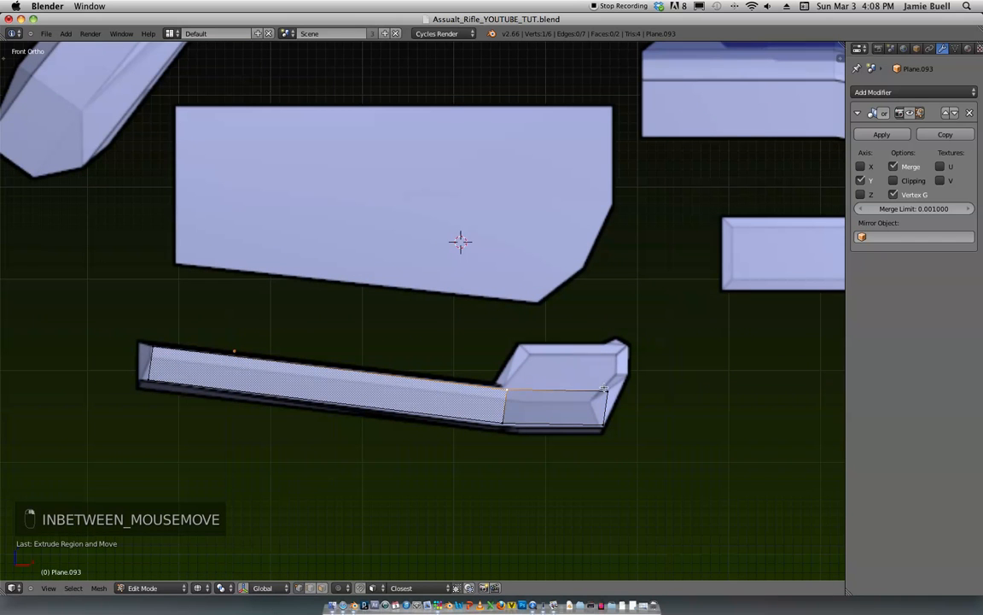
key(e)
key(e)
click(626, 373)
Step: Adjust the raised block's corner vertices to follow the reference outline, shifting the middle front vertex forward along X
key(g)
click(613, 392)
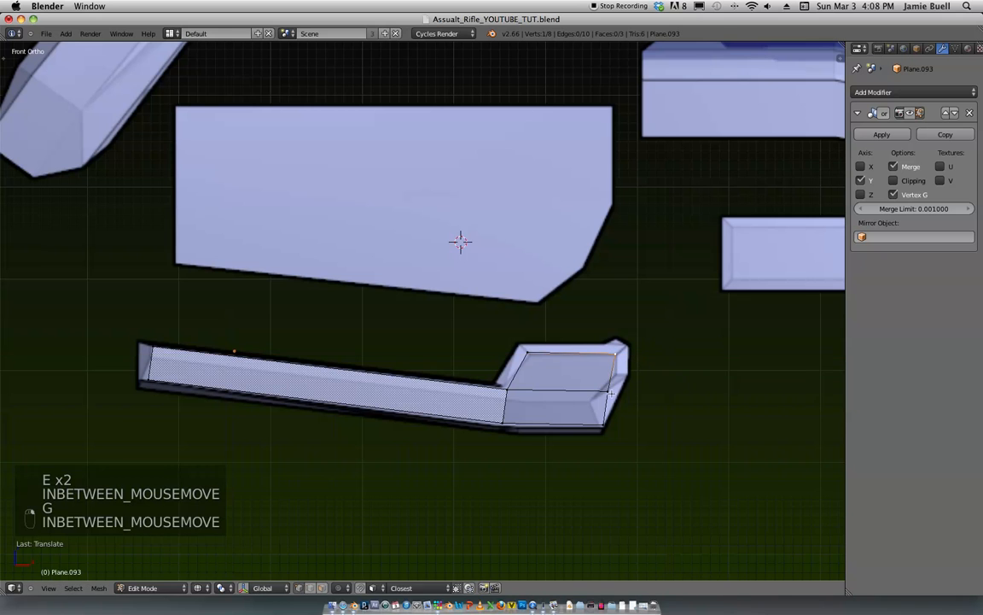
key(g)
key(x)
click(636, 385)
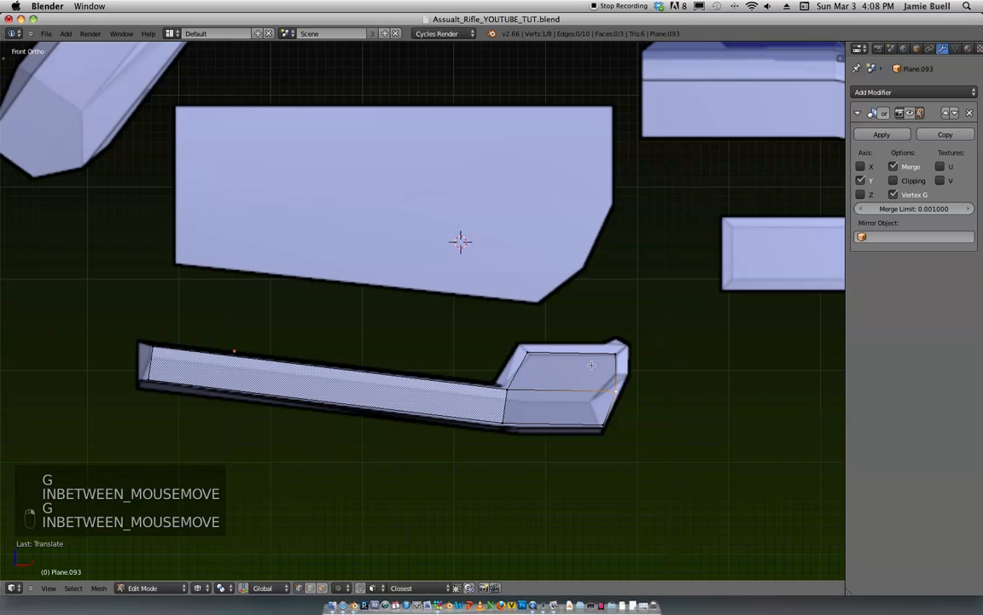
Step: Enable Clipping on the bar's Mirror modifier and select the profile's outline edges in edge select mode
key(ctrl+Tab)
click(570, 416)
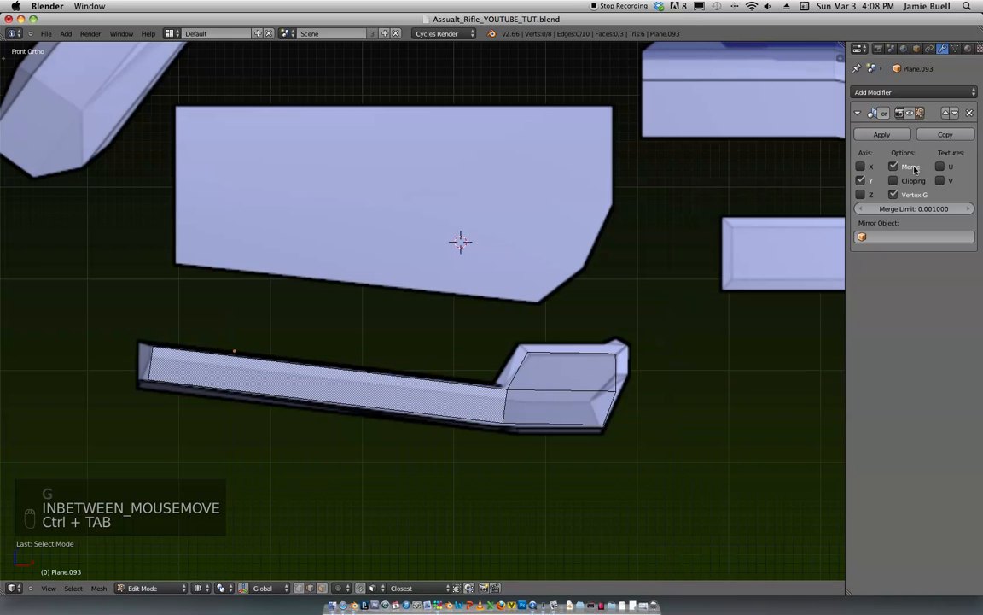
click(910, 115)
middle_drag(696, 252, 664, 351)
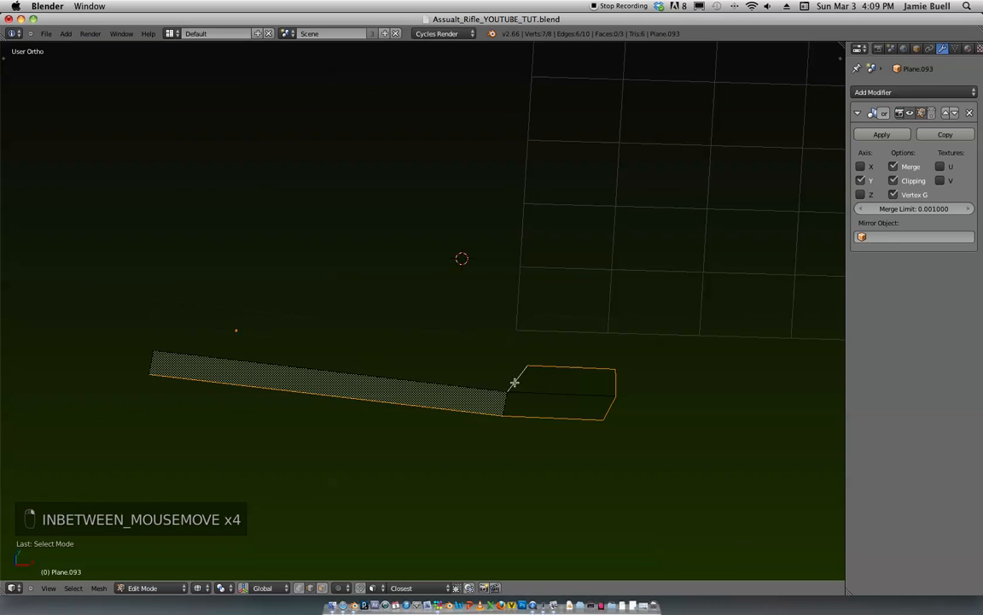
shift+right_click(372, 377)
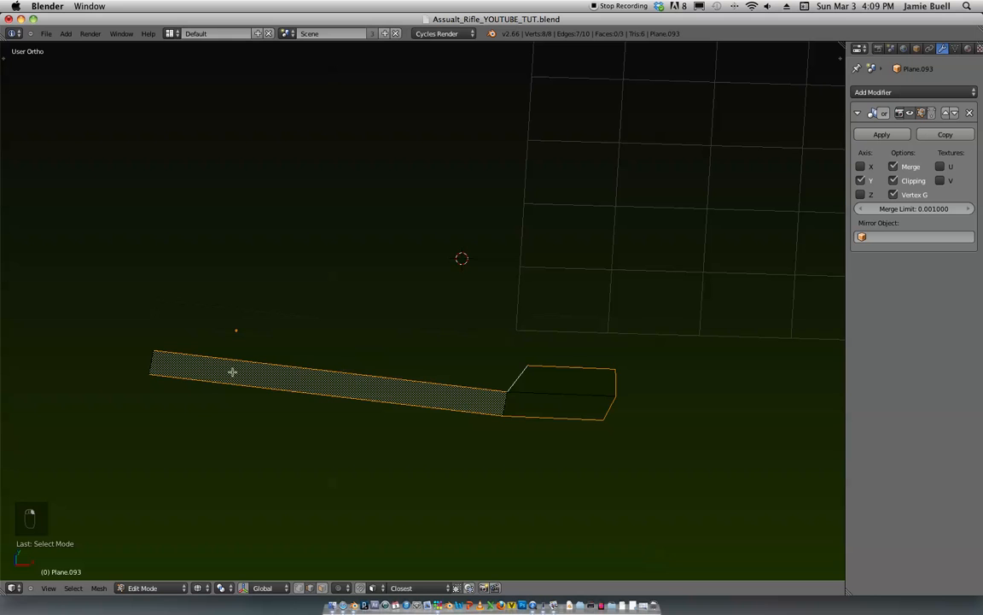
Step: Extrude the bar's outline edges sideways to the mirror plane to give the bar depth
key(z)
middle_drag(333, 350, 529, 396)
key(e)
click(539, 358)
key(Tab)
middle_drag(553, 345, 610, 347)
Step: Bevel the outer outline edges of the bar's side face with an offset of about 0.10
key(Tab)
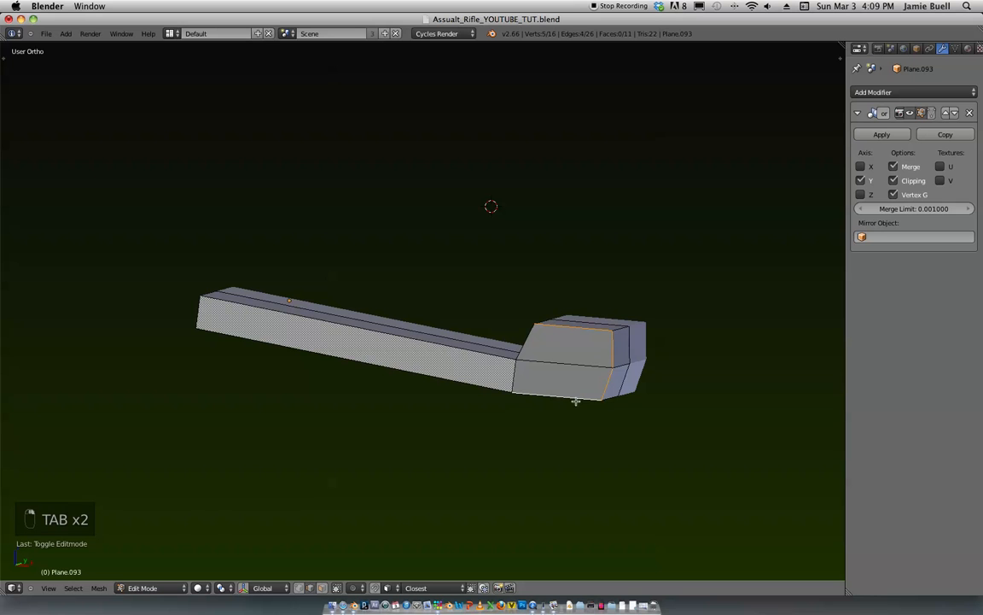
middle_drag(472, 386, 461, 408)
key(ctrl+b)
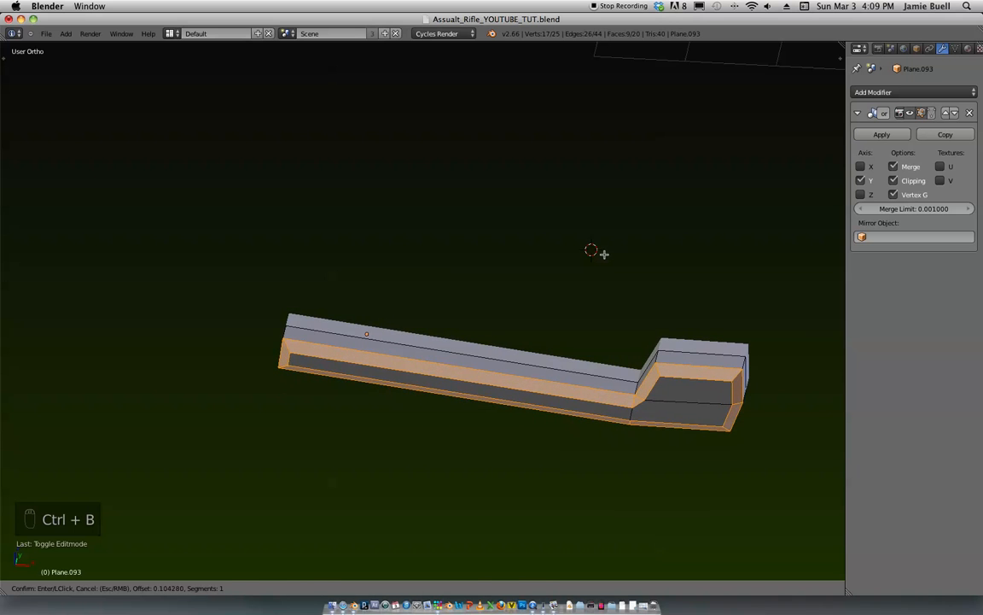
click(601, 254)
key(Tab)
scroll(692, 248, down, 3)
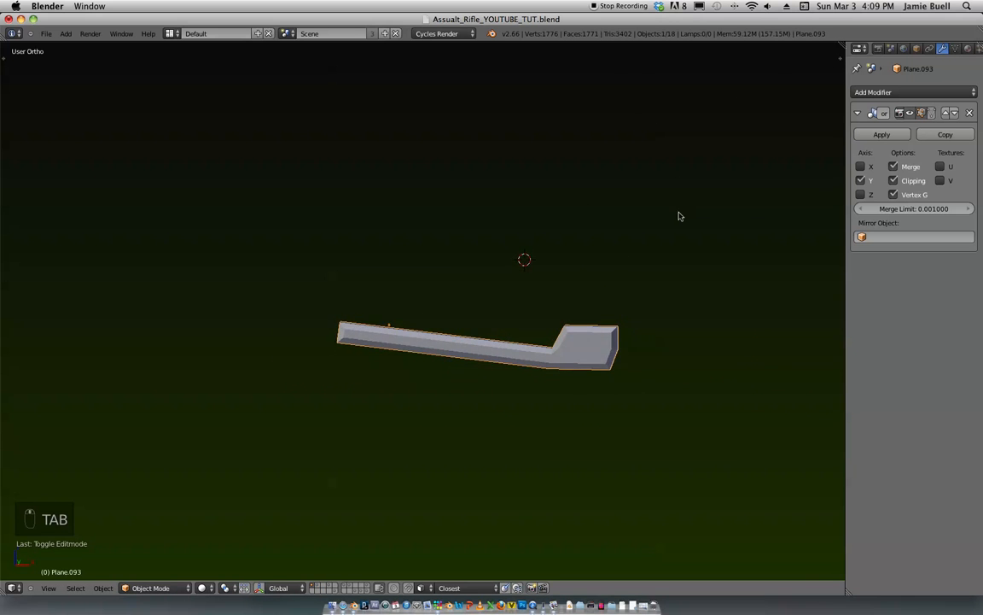
Step: Save the file and raise the new bar along Z from the parts reference toward the assembled rifle
key(KP_1)
scroll(611, 288, down, 5)
key(super+s)
key(super+s)
click(624, 384)
shift+middle_drag(634, 345, 636, 396)
key(g)
key(z)
click(628, 90)
Step: Position the bar beneath the tapered plate by moving it along Z and X
shift+middle_drag(644, 165, 650, 309)
key(g)
key(z)
click(621, 324)
key(g)
key(x)
click(570, 308)
Step: Scale the bar down slightly to fit beneath the rear body
ctrl+middle_drag(570, 281, 597, 418)
key(s)
key(s)
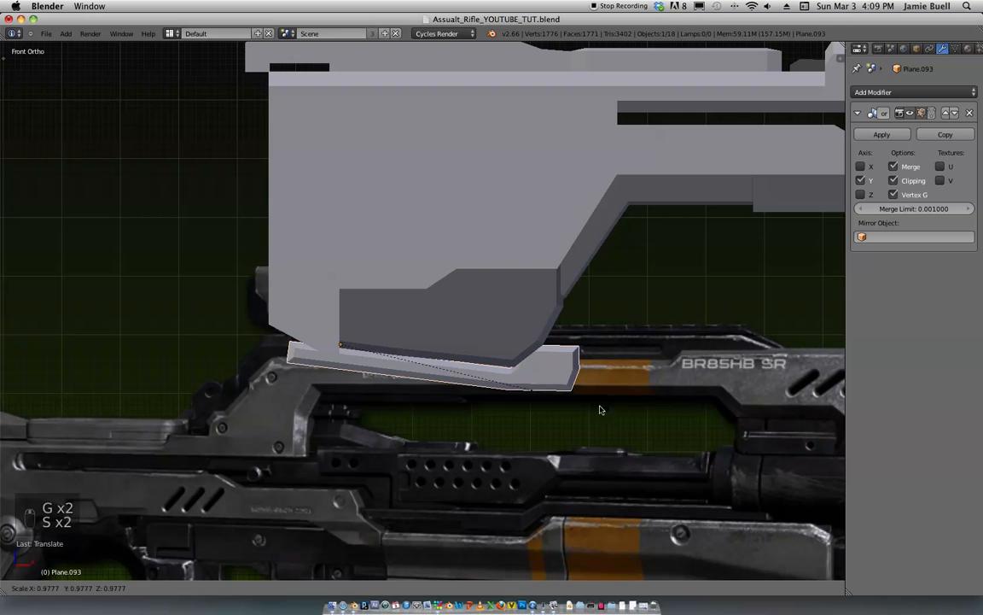
click(590, 401)
Step: Scale the bar along Y to adjust its width beneath the rear body
middle_drag(593, 403, 537, 436)
key(s)
key(y)
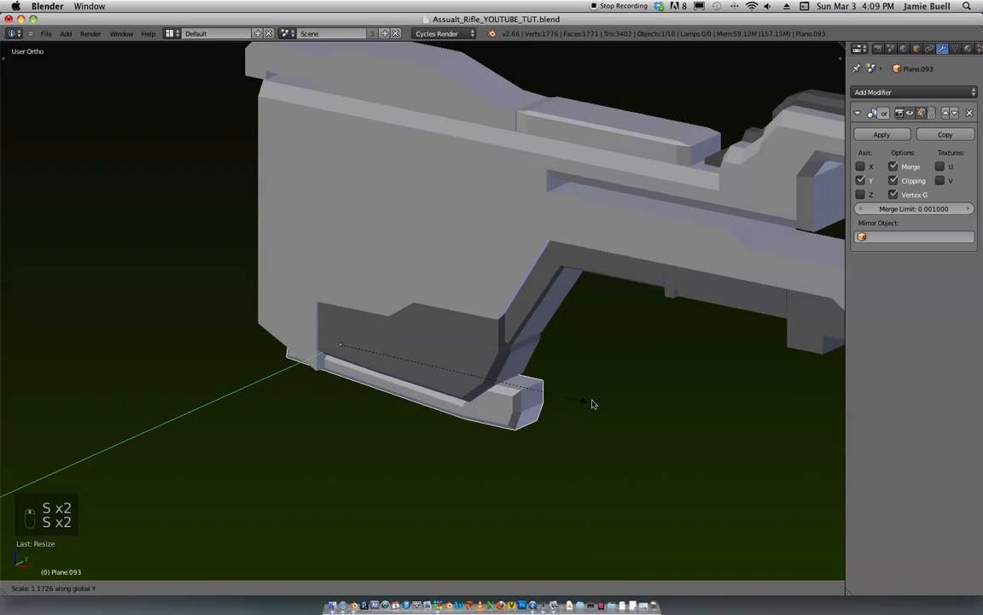
click(681, 314)
middle_drag(669, 326, 630, 339)
key(s)
key(y)
click(587, 379)
middle_drag(589, 379, 667, 373)
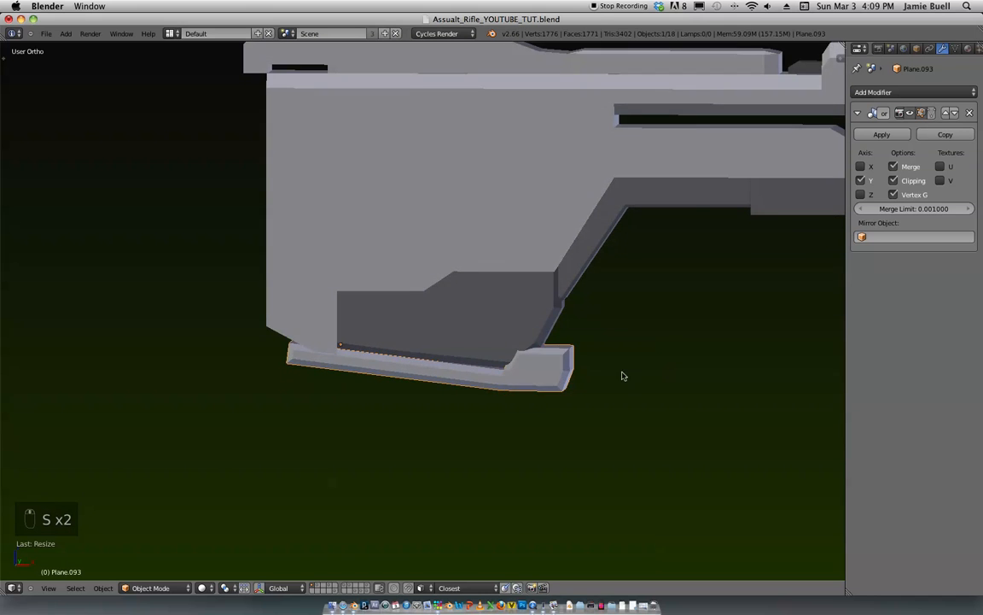
Step: Select the vertices at the bar's rear end in wireframe front view using vertex select mode
scroll(623, 375, down, 4)
key(KP_1)
shift+middle_drag(592, 333, 613, 304)
scroll(613, 305, up, 2)
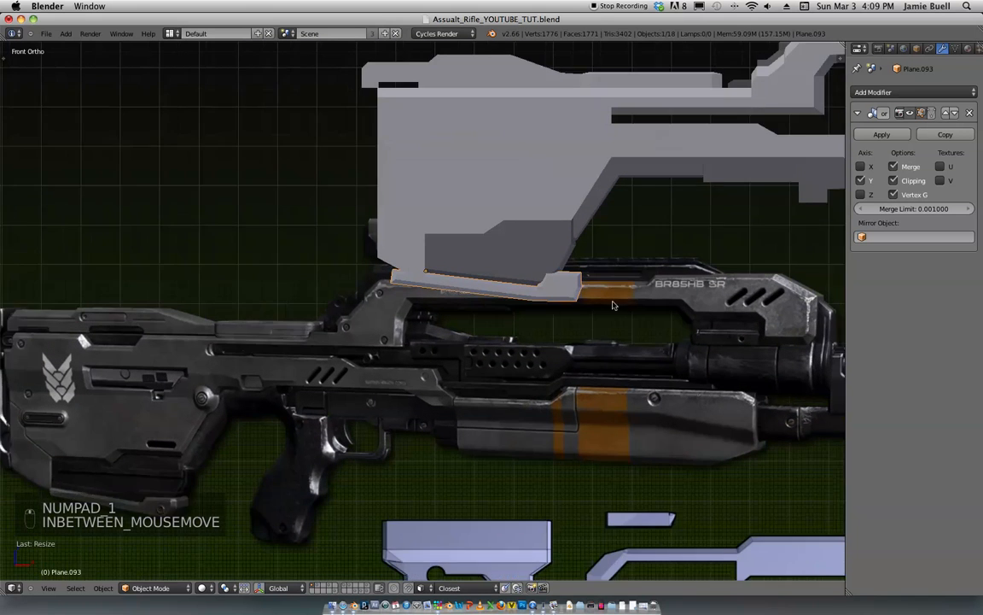
scroll(612, 305, up, 1)
key(z)
key(Tab)
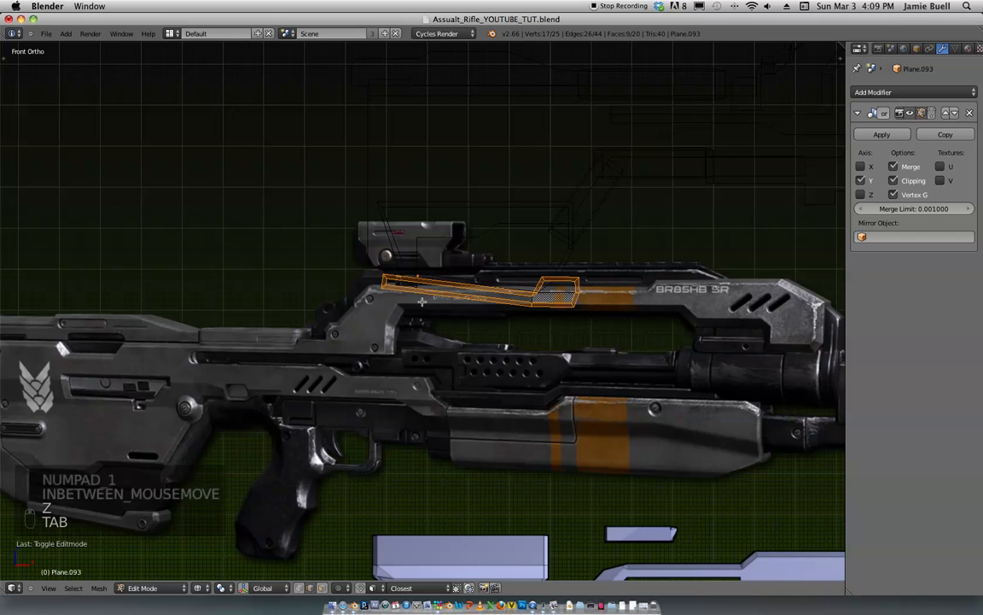
key(ctrl+Tab)
click(419, 297)
key(a)
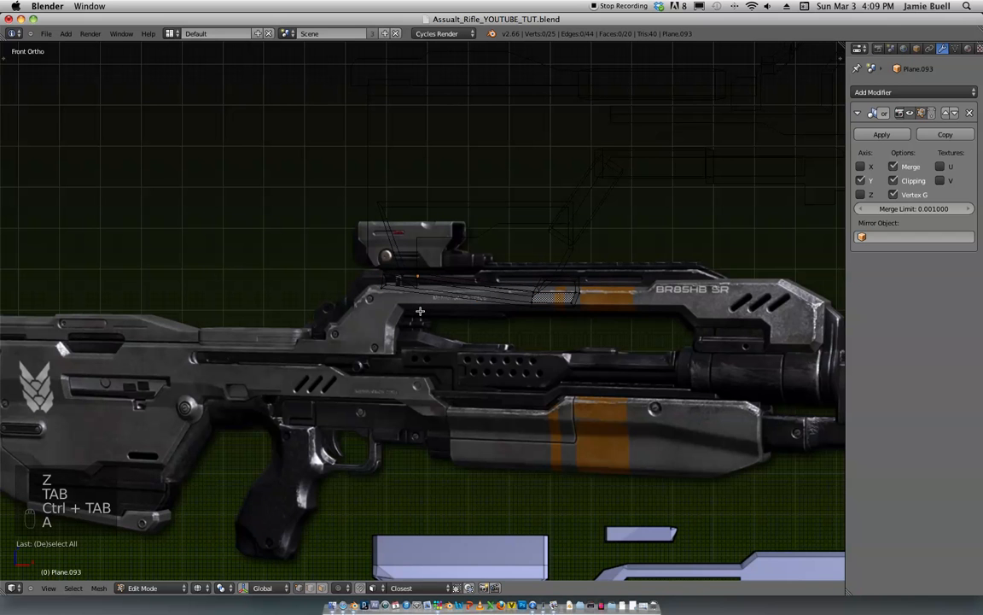
key(n)
key(n)
key(b)
drag(425, 319, 360, 258)
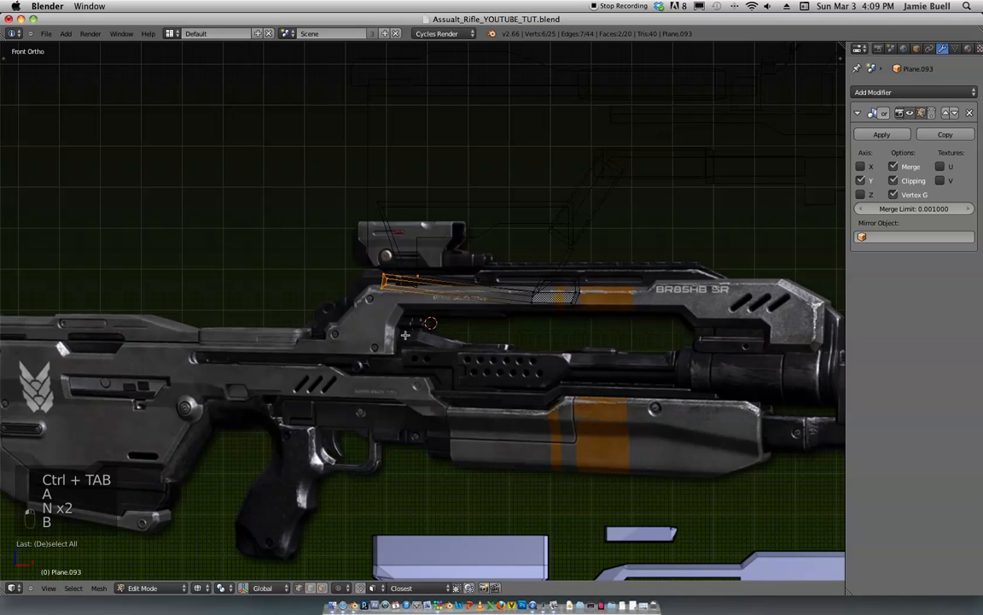
Step: Shift the selected left end of the lower strip about 0.86 along X to line up with the dark panel's left edge
key(z)
key(g)
key(x)
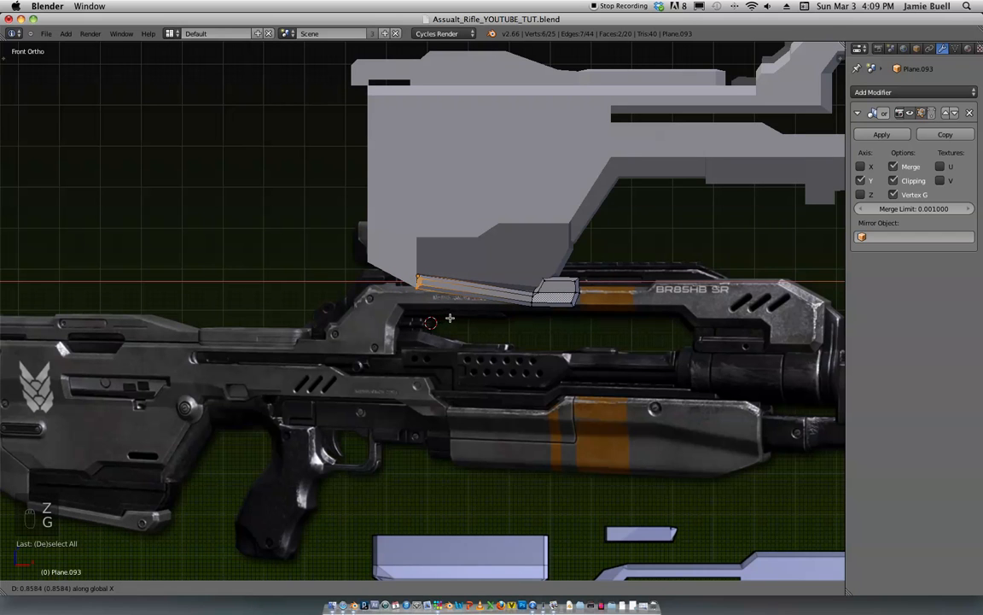
click(448, 316)
key(Tab)
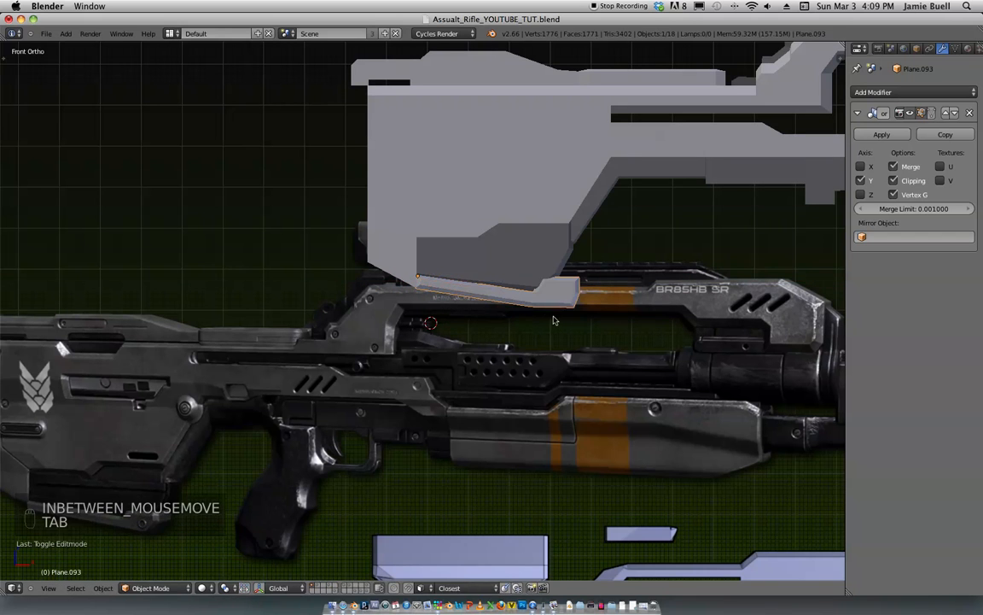
Step: Raise the whole lower strip about 0.23 along Z so it sits against the bottom of the stock
key(g)
key(z)
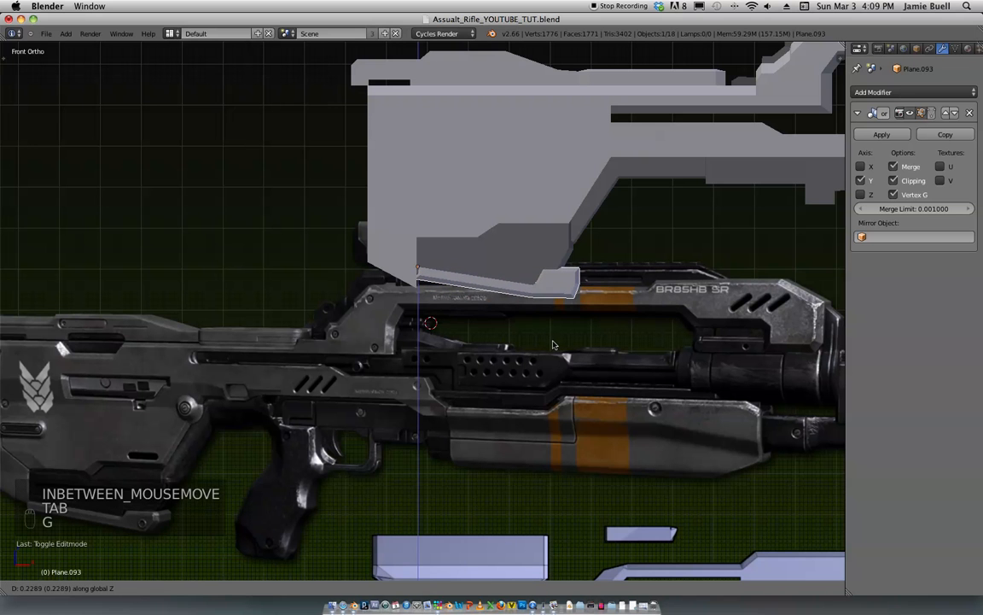
click(553, 344)
shift+middle_drag(493, 262, 465, 315)
ctrl+middle_drag(466, 316, 602, 199)
ctrl+middle_drag(602, 199, 571, 236)
Step: Lower the vertices at the strip's left end along Z
key(Tab)
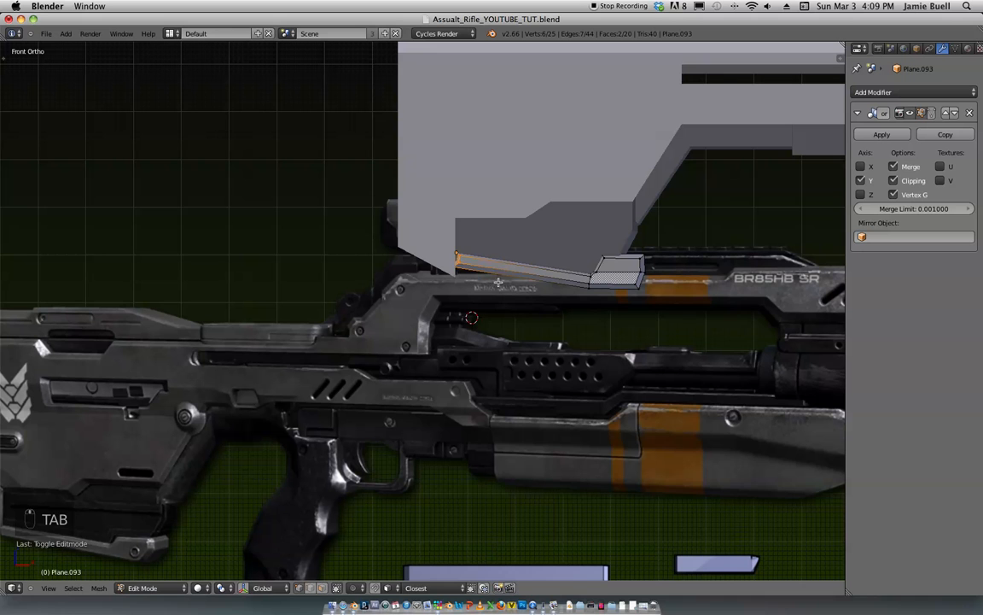
key(g)
key(z)
click(501, 292)
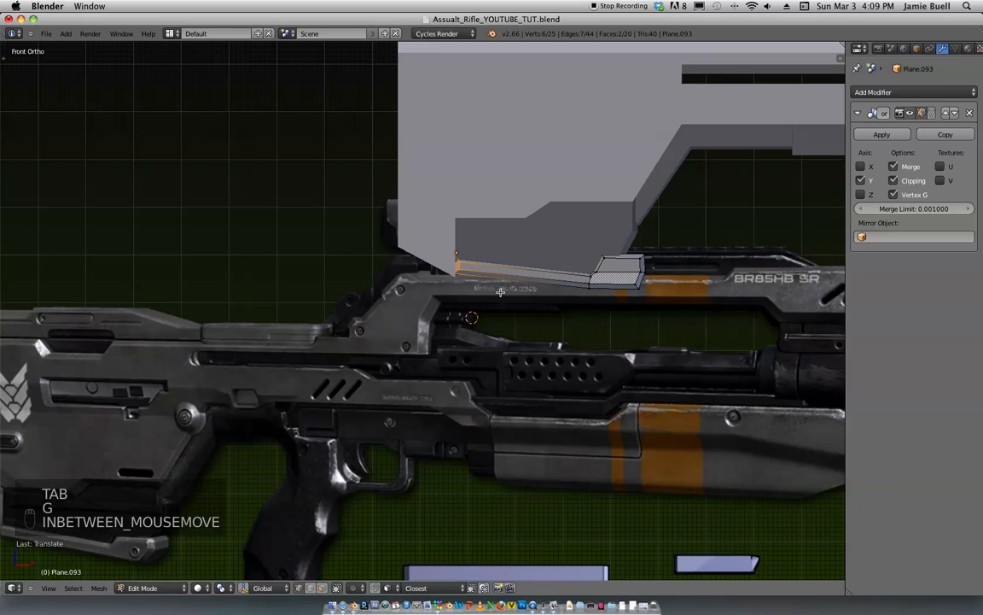
key(z)
key(g)
click(503, 300)
key(super+z)
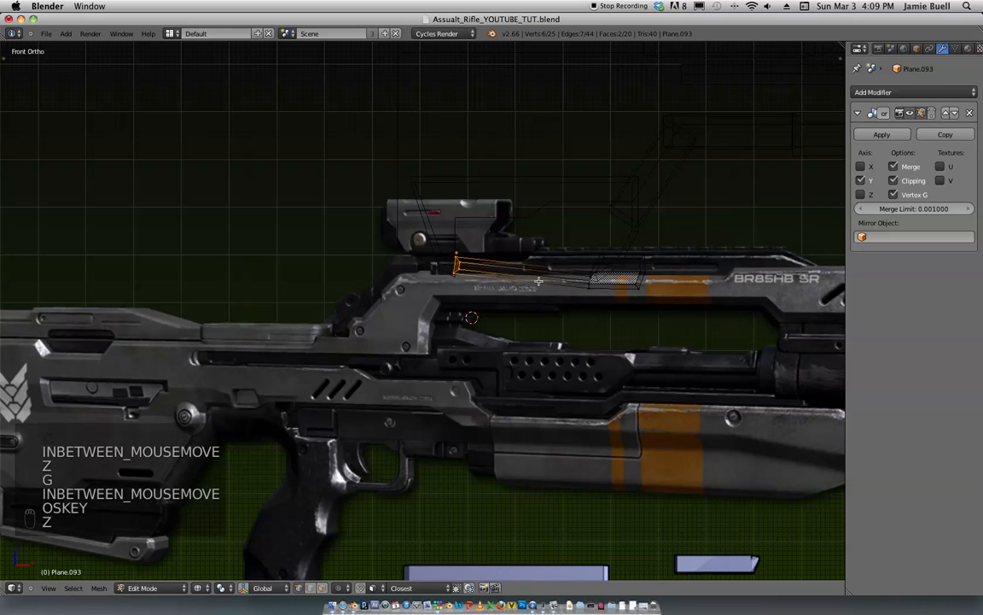
Step: Move the strip's left end along Z until it meets the stock's lower corner
key(z)
key(g)
key(z)
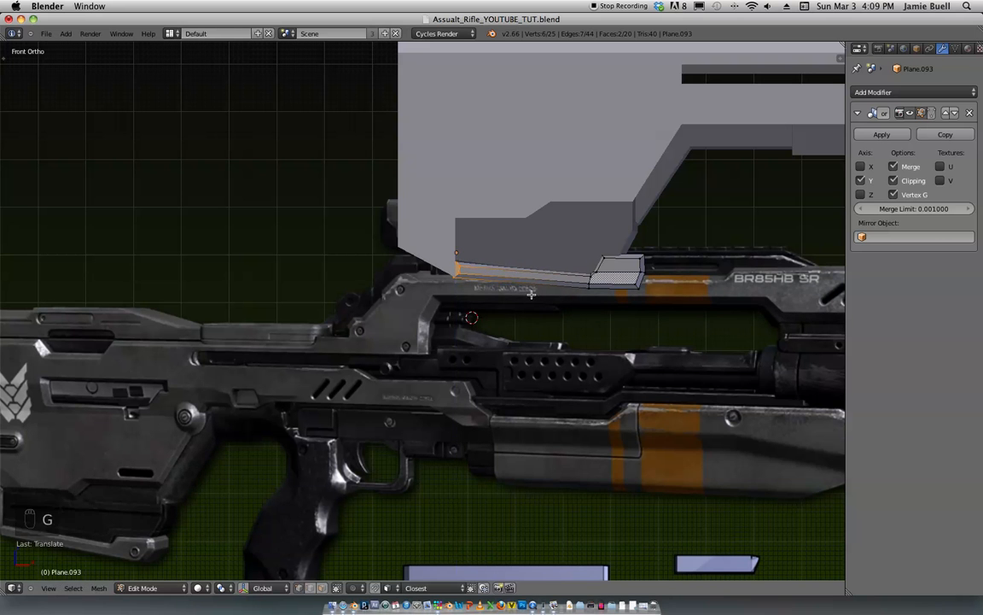
click(530, 294)
Step: Select the two inner bevel vertices at the strip's left end and slide them along X to the end edge
scroll(527, 318, up, 4)
shift+middle_drag(527, 319, 489, 411)
right_click(469, 305)
shift+middle_drag(491, 287, 473, 294)
scroll(470, 308, up, 1)
shift+right_click(461, 331)
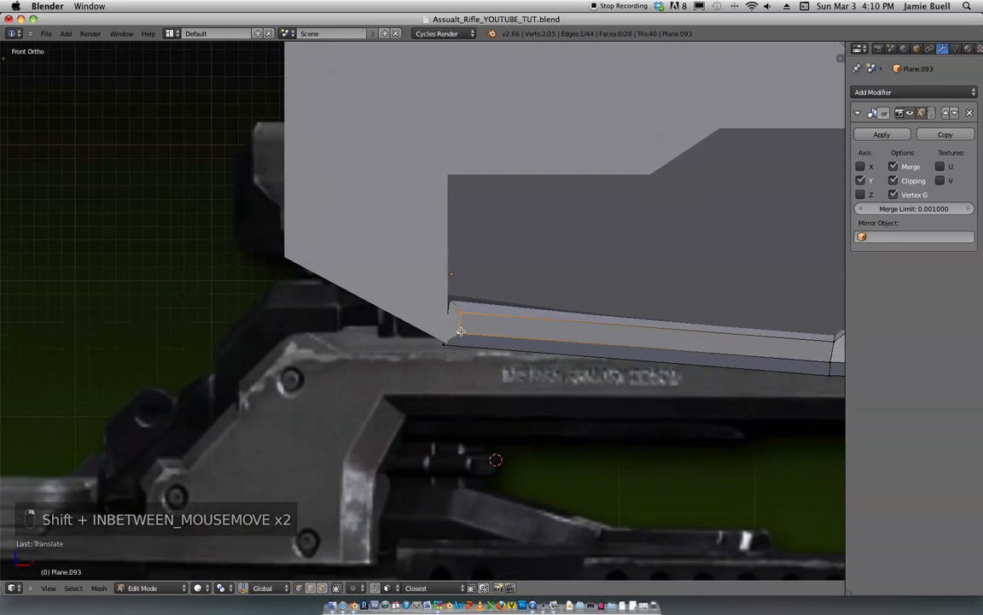
key(g)
key(x)
click(503, 325)
Step: Adjust the upper vertices at the strip's left end along Z to follow the dark panel's lower edge
right_click(452, 314)
shift+middle_drag(595, 335, 468, 341)
key(z)
key(z)
key(g)
key(z)
click(474, 333)
key(g)
key(g)
click(471, 336)
key(g)
key(z)
click(362, 358)
Step: Raise the strip's upper vertex beside the right-hand step about 0.08 along Z and leave mesh editing
shift+middle_drag(570, 314, 496, 352)
key(g)
key(z)
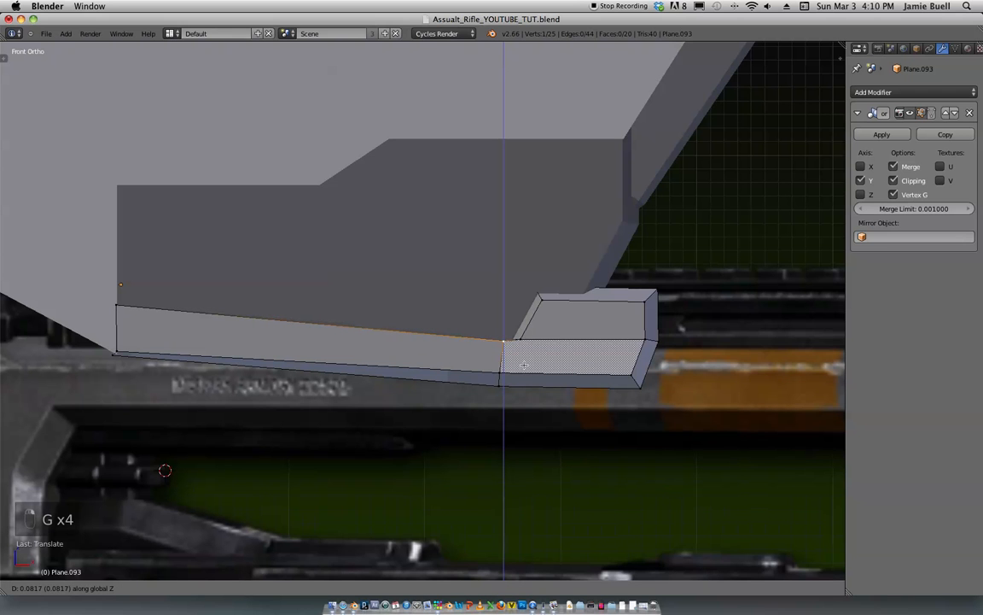
click(524, 363)
key(Tab)
Step: Clear the object selection and save the file over the existing version
scroll(575, 288, down, 4)
key(a)
key(a)
key(a)
key(a)
key(a)
scroll(598, 243, down, 3)
key(super+s)
click(589, 264)
Step: Undo and redo the latest changes to compare the states of the lower strip
scroll(641, 193, down, 3)
shift+middle_drag(641, 192, 654, 190)
scroll(647, 237, up, 3)
scroll(646, 236, down, 2)
shift+middle_drag(597, 268, 608, 268)
key(super+z)
key(super+z)
key(super+z)
scroll(605, 268, up, 4)
key(shift+super+z)
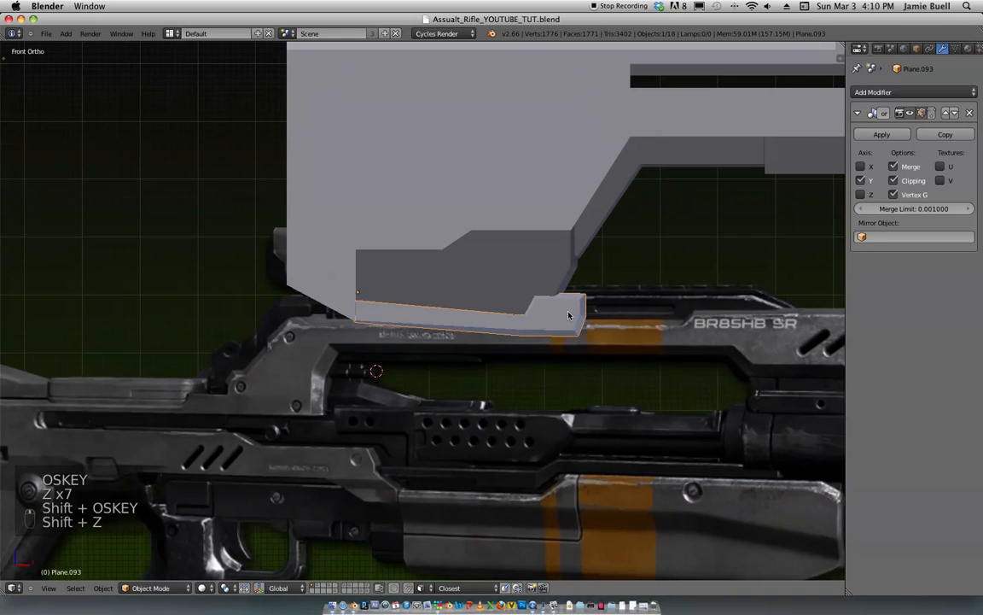
key(super+z)
key(shift+super+z)
Step: Lower the strip's upper front vertices along Z, about 0.17 at the left end and slightly less at the step
key(Tab)
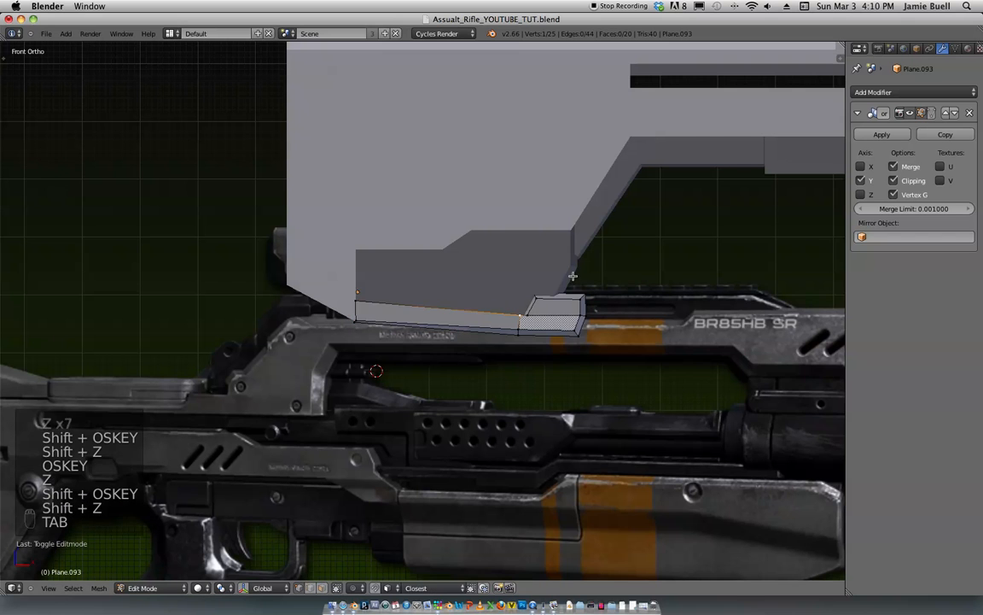
scroll(311, 298, up, 2)
key(g)
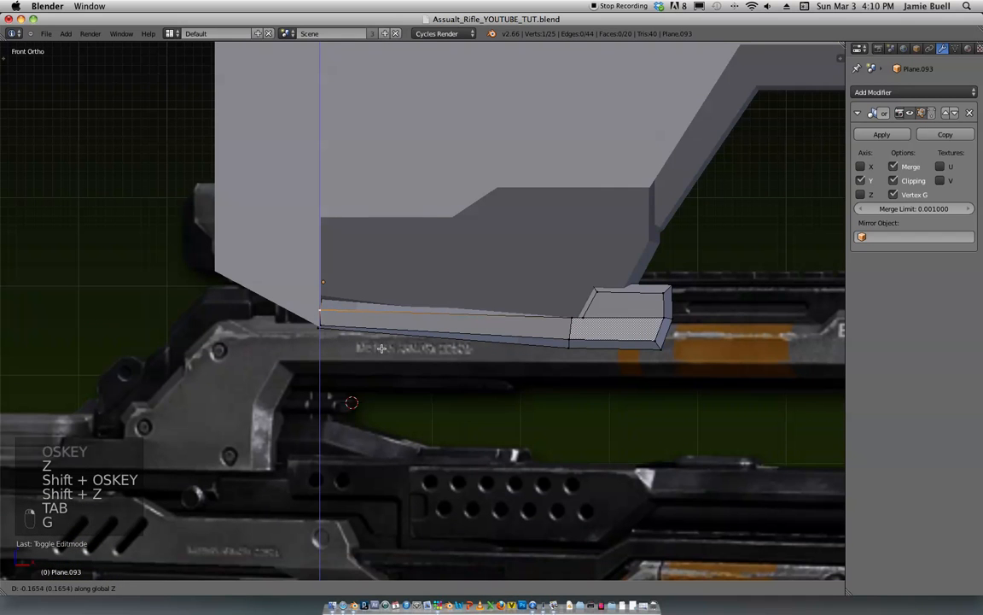
click(381, 347)
key(g)
key(z)
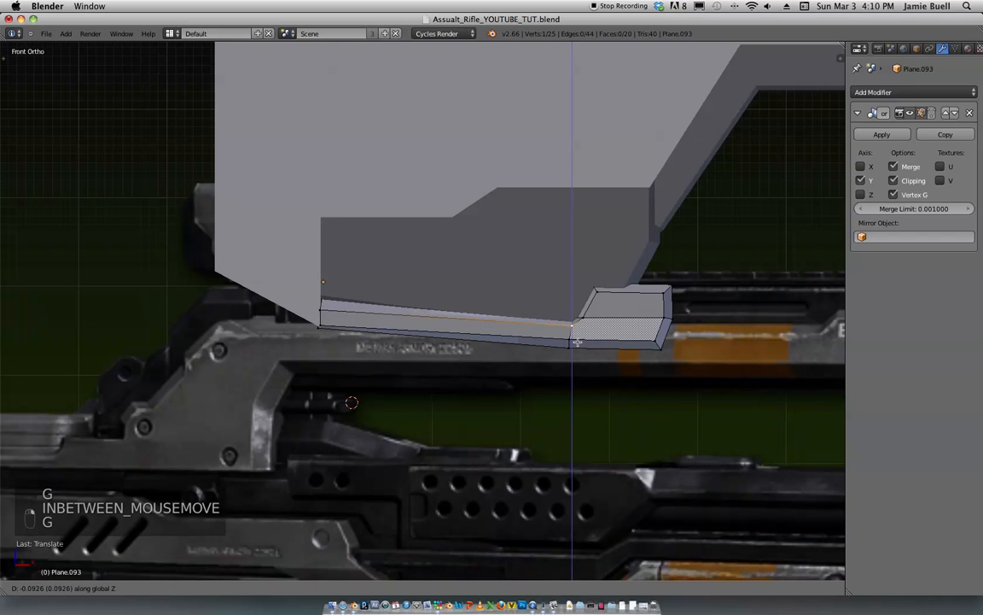
click(577, 346)
Step: Raise the strip's upper rear vertex at the left end about 0.14 along Z to widen the sloped top face
right_click(330, 296)
key(g)
key(z)
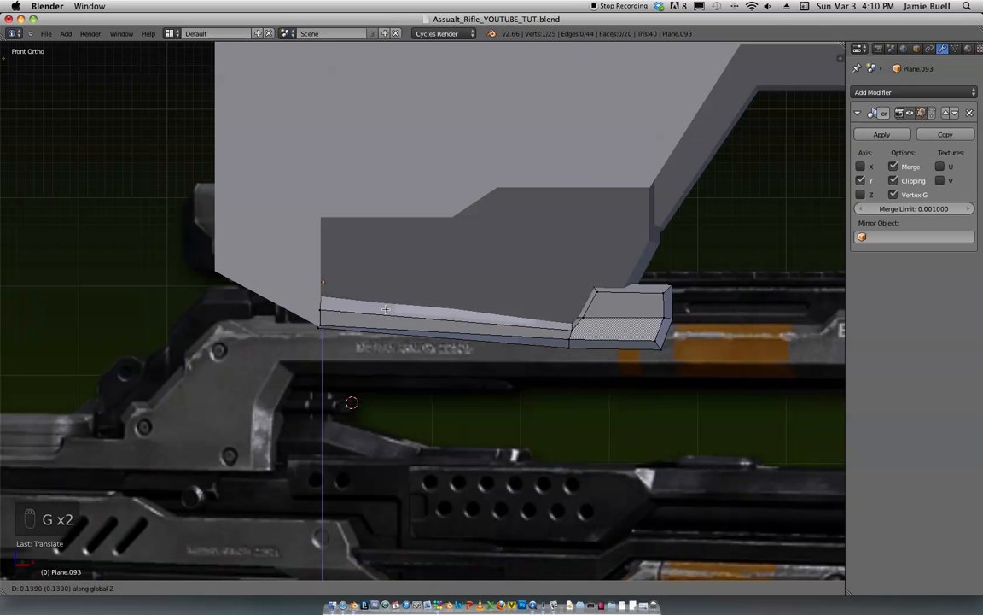
click(384, 310)
key(Tab)
Step: Edit the dark recessed stock panel and move its lower left corner vertex along Y
right_click(384, 287)
key(Tab)
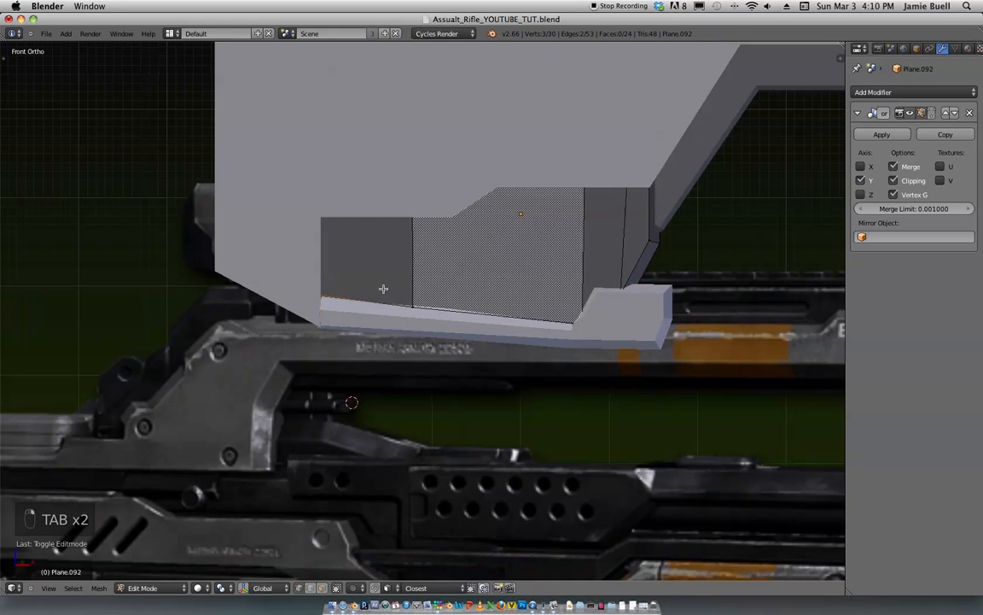
key(z)
middle_drag(367, 298, 308, 319)
shift+right_click(395, 338)
mouse_move(395, 339)
middle_down()
mouse_move(415, 362)
mouse_move(418, 281)
mouse_move(404, 299)
middle_up()
key(z)
key(z)
right_click(307, 319)
key(z)
middle_drag(307, 319, 308, 330)
key(g)
key(y)
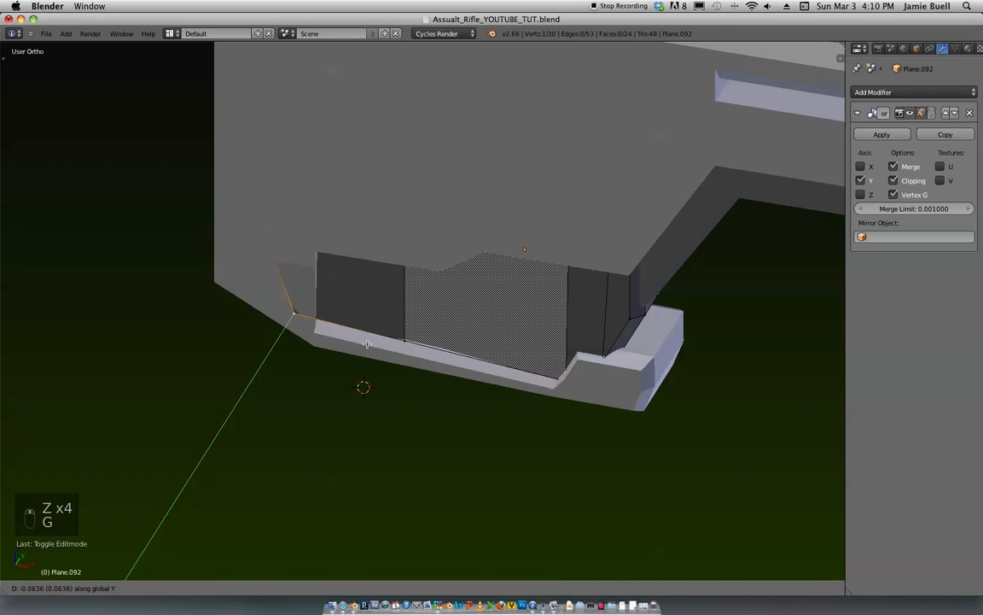
click(376, 333)
Step: Nudge the middle vertex of the panel's lower edge, shifting it about 0.03 along Y, and leave mesh editing
middle_drag(373, 330, 465, 306)
key(Tab)
key(Tab)
middle_drag(412, 331, 430, 357)
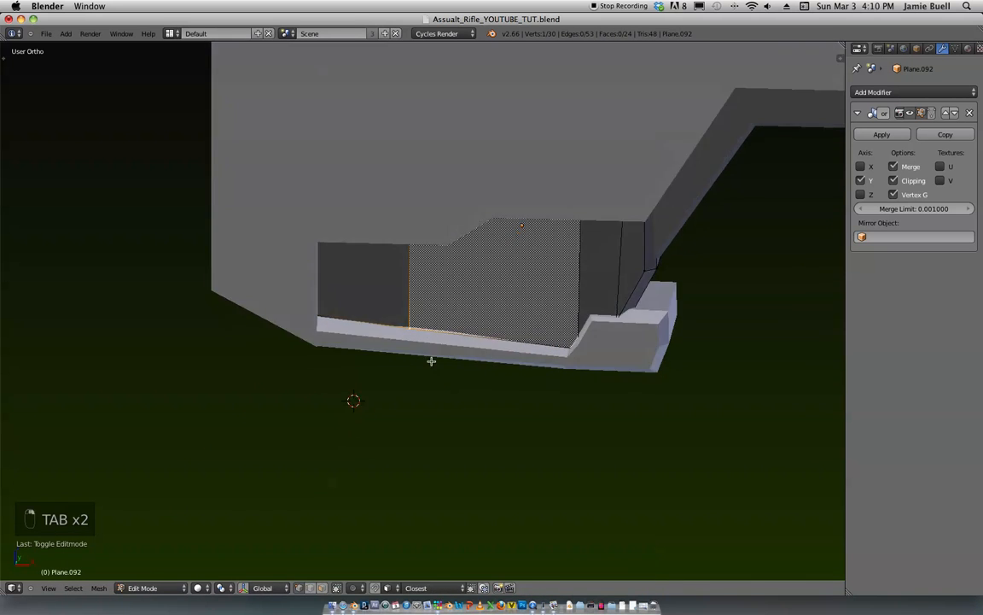
key(g)
click(431, 362)
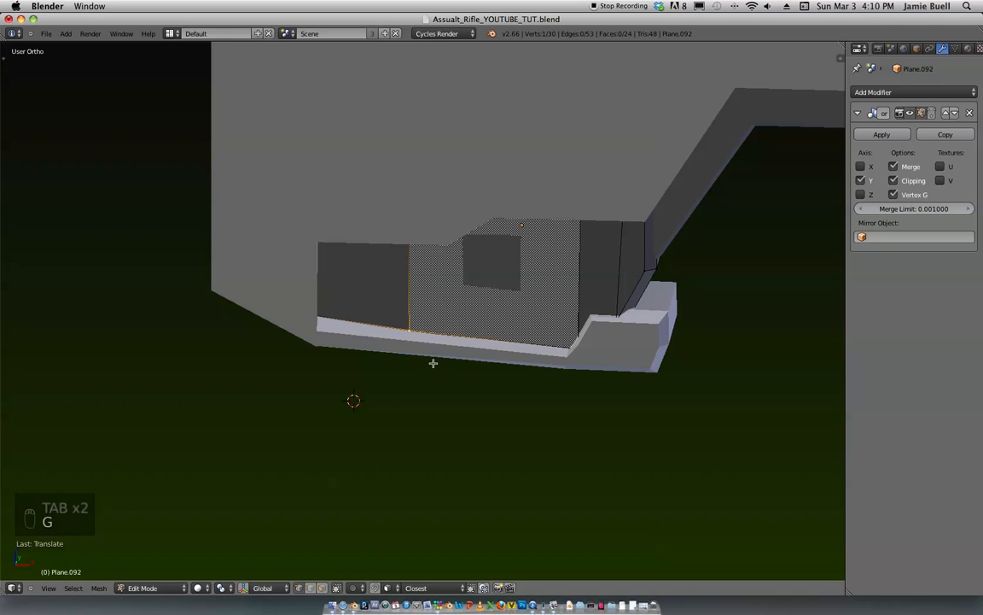
key(g)
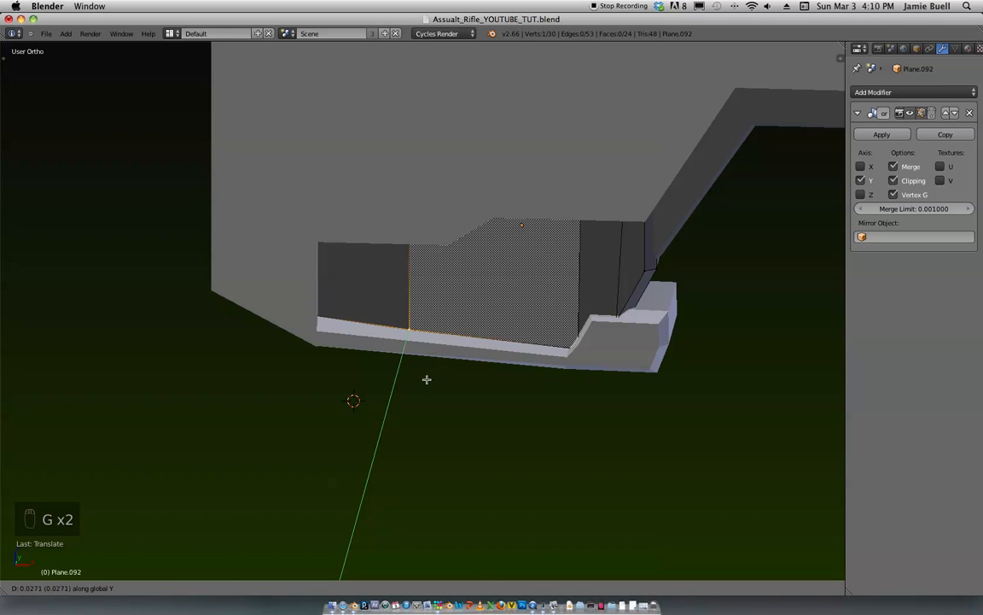
click(427, 378)
key(Tab)
Step: Examine the assembled rifle from an angle with nothing selected and return to the front view
middle_drag(434, 370, 464, 342)
scroll(512, 294, down, 6)
key(s)
middle_drag(553, 265, 582, 262)
right_click(555, 281)
key(a)
scroll(595, 238, down, 3)
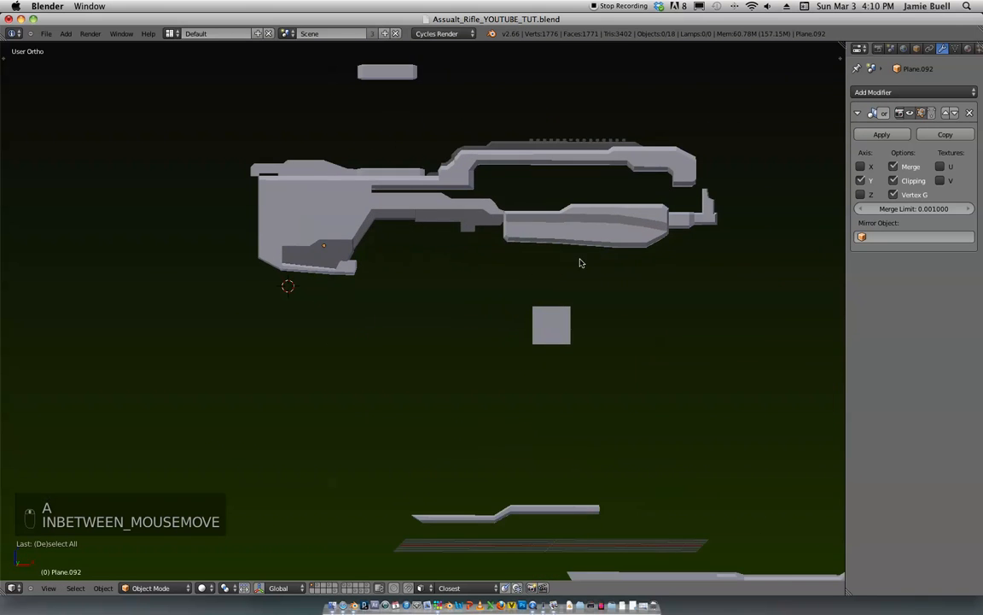
key(KP_1)
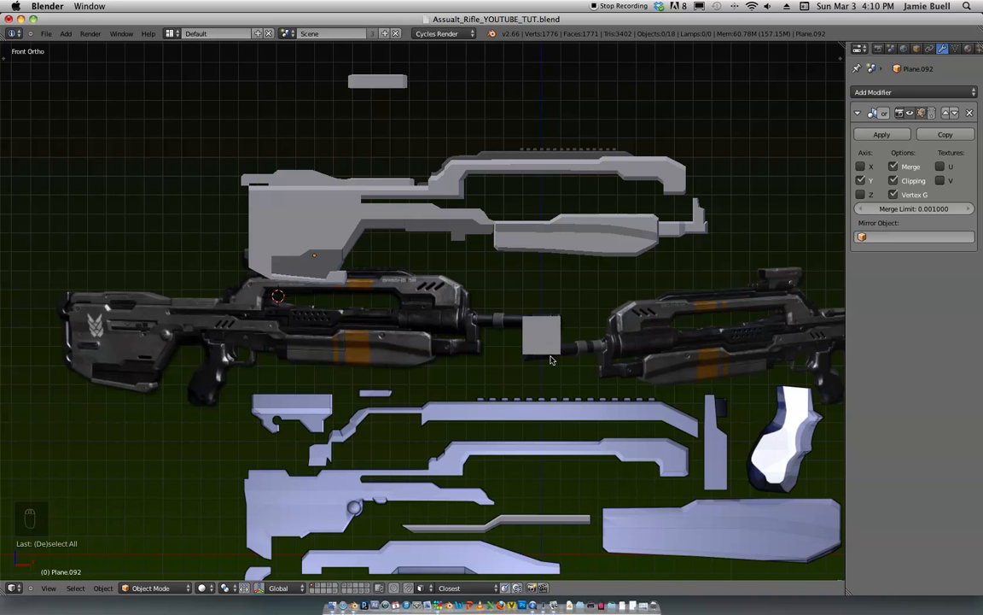
Step: Duplicate the bevelled bar above the rifle, place the copy under the handle's front end, and scale it to about 0.73 along X
ctrl+middle_drag(532, 385, 614, 290)
shift+middle_drag(614, 291, 573, 261)
shift+middle_drag(573, 261, 528, 294)
right_click(317, 133)
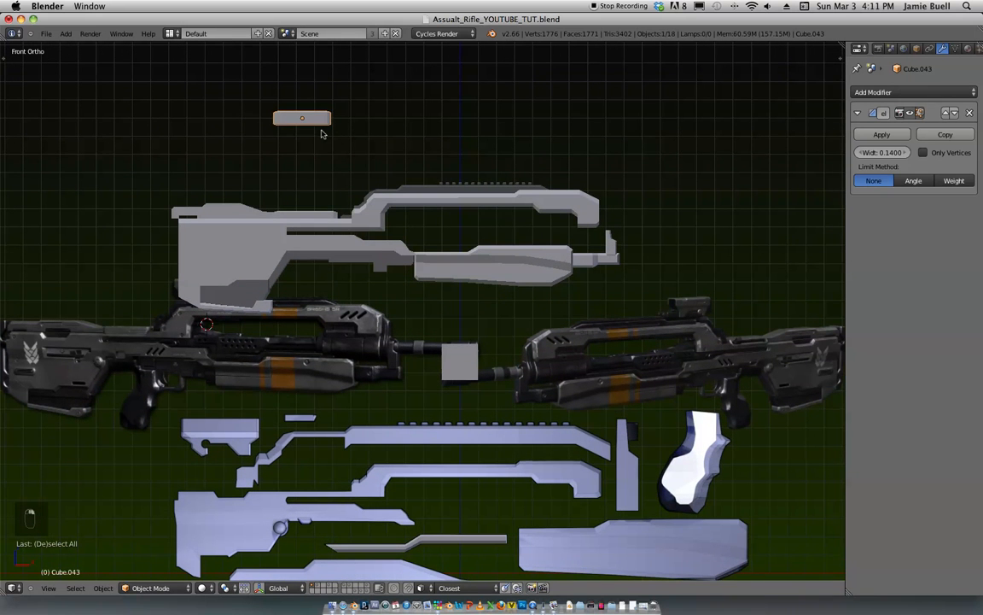
key(shift+d)
key(g)
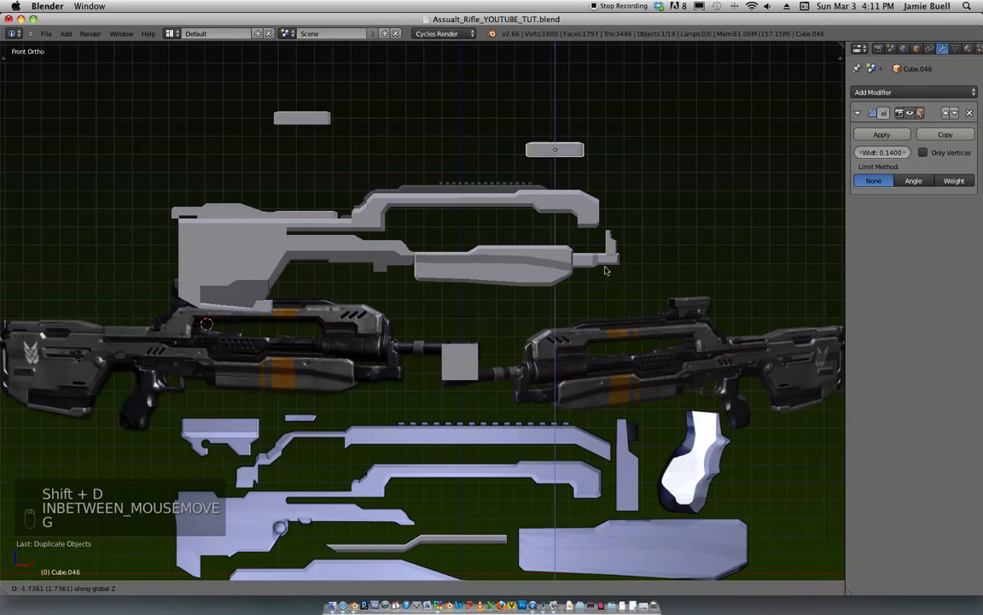
key(s)
key(s)
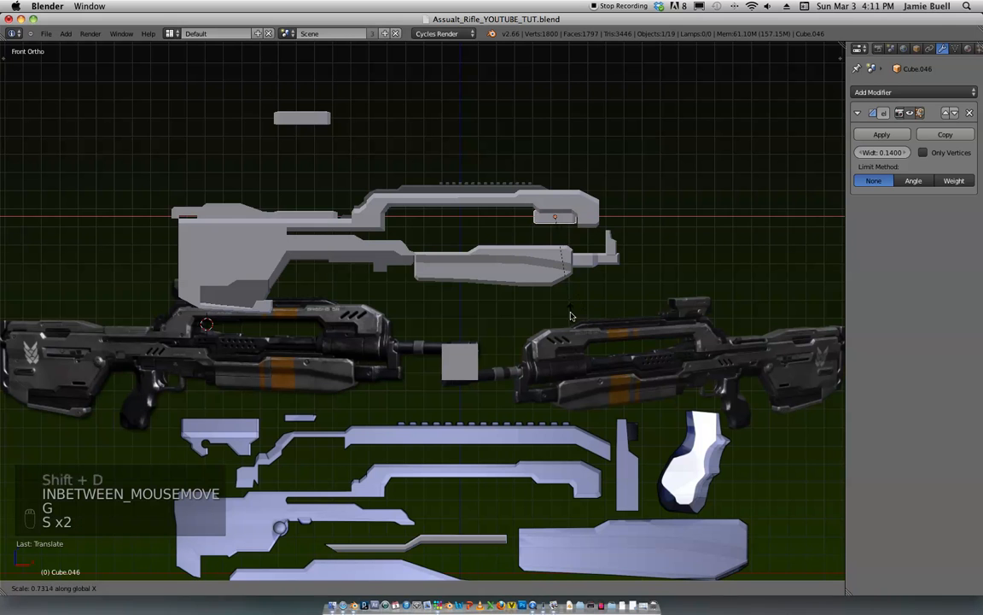
click(572, 317)
Step: Shift the duplicated block along X toward the handle's front block and fine-tune its overall size
key(g)
key(x)
click(574, 313)
key(s)
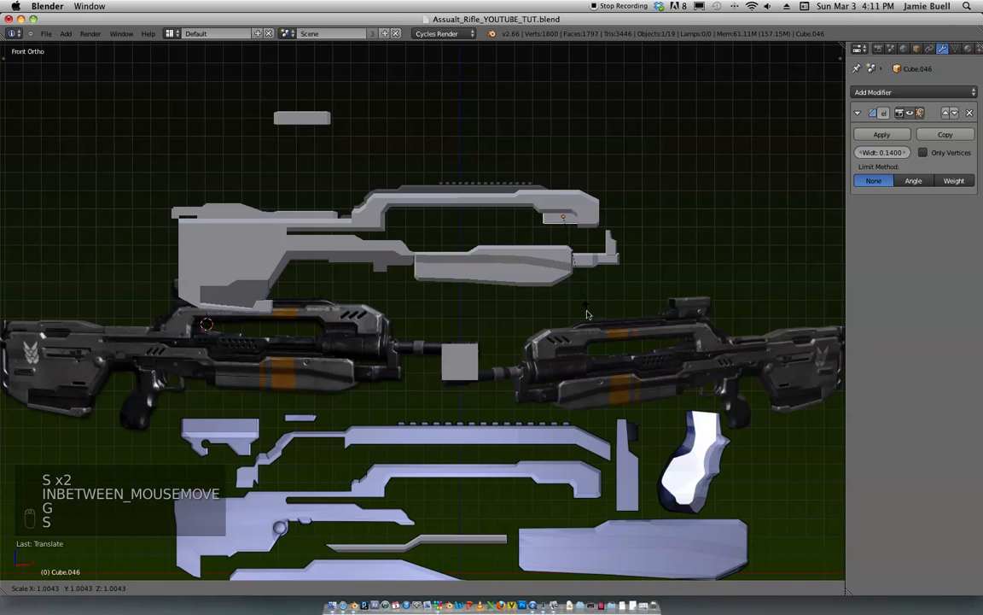
click(584, 318)
scroll(796, 144, up, 1)
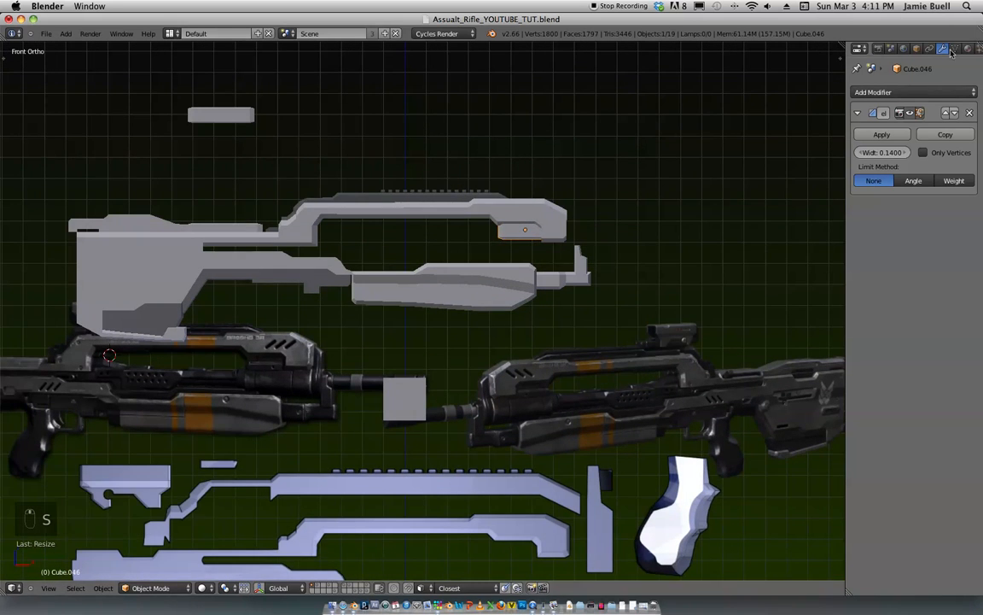
Step: Link the dark material of the top rail piece to the duplicated block
shift+right_click(382, 194)
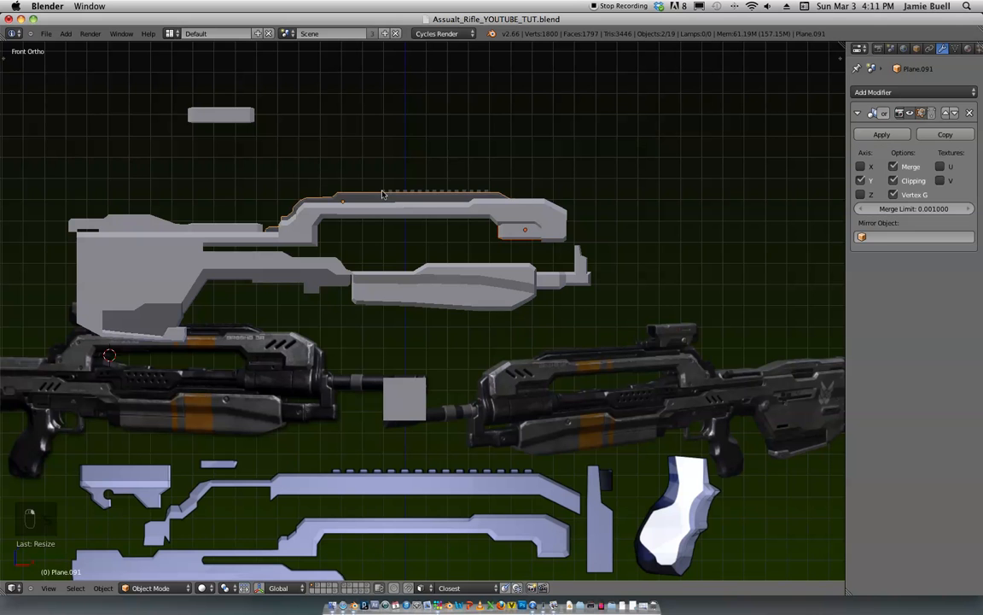
key(ctrl+l)
click(465, 249)
right_click(523, 232)
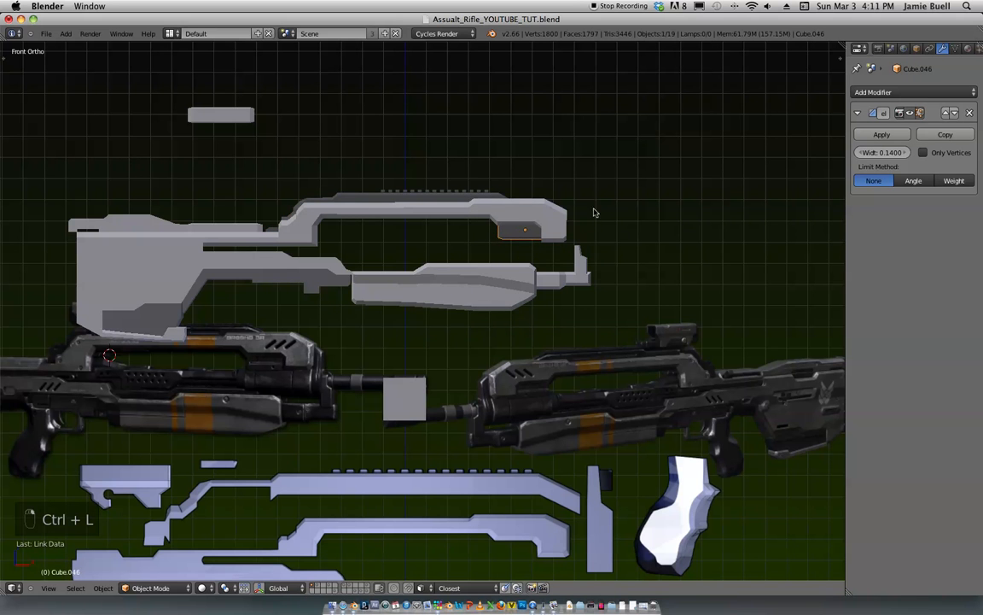
key(a)
scroll(688, 136, up, 2)
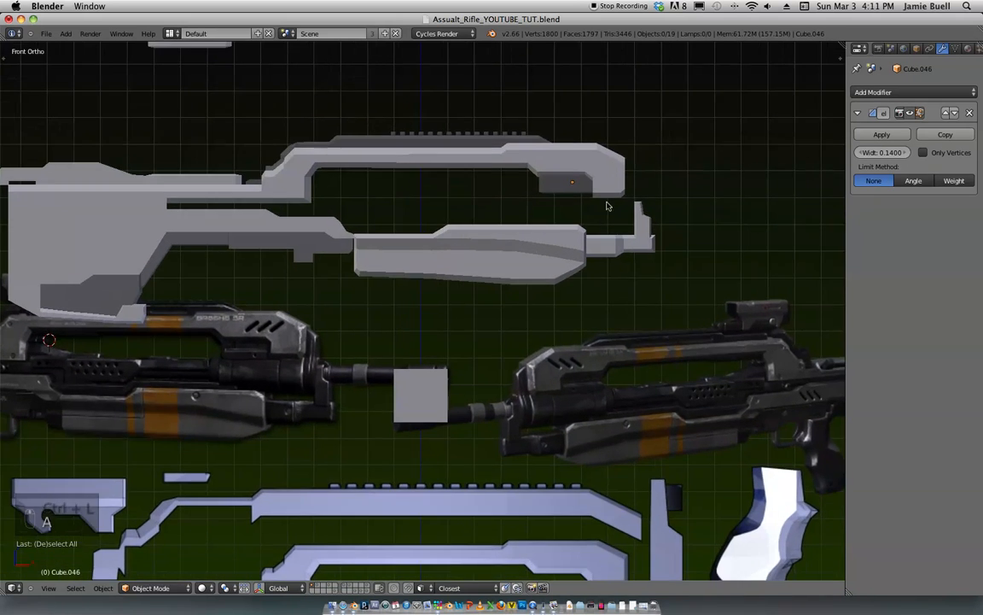
Step: Move the dark block along Z so it fits directly below the handle's underside
key(g)
key(z)
click(610, 221)
shift+middle_drag(615, 214, 474, 329)
key(g)
key(z)
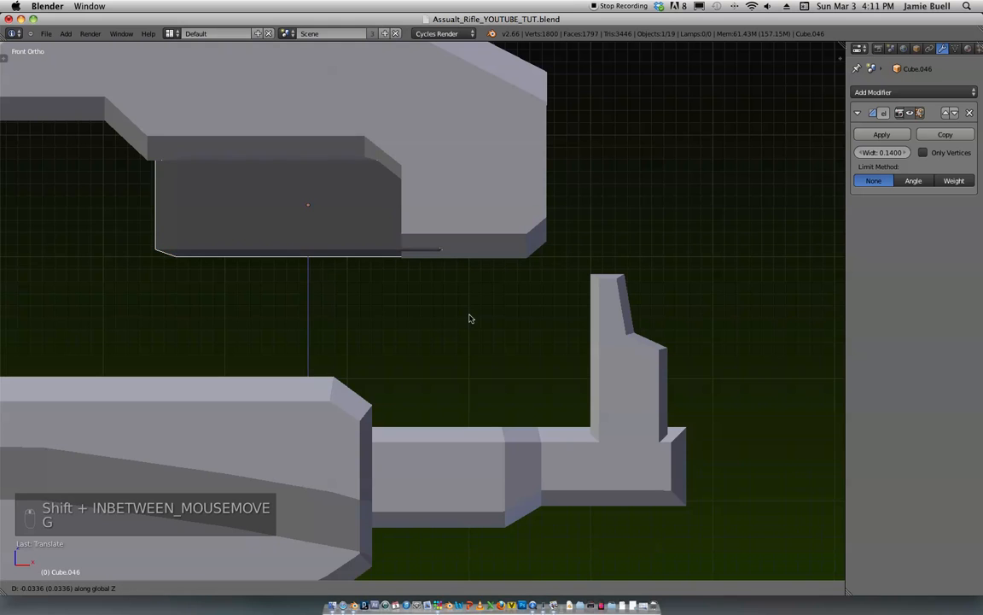
click(470, 317)
Step: Rescale the dark block slightly and reposition it along X against the handle's front block
shift+middle_drag(486, 276, 533, 329)
key(s)
click(503, 332)
key(g)
key(x)
click(480, 333)
Step: Scale the dark block along X to fit beneath the handle and clear the selection
scroll(481, 333, down, 8)
scroll(647, 165, up, 3)
key(s)
key(x)
click(630, 243)
scroll(598, 255, down, 2)
key(a)
scroll(572, 248, down, 1)
scroll(584, 218, up, 3)
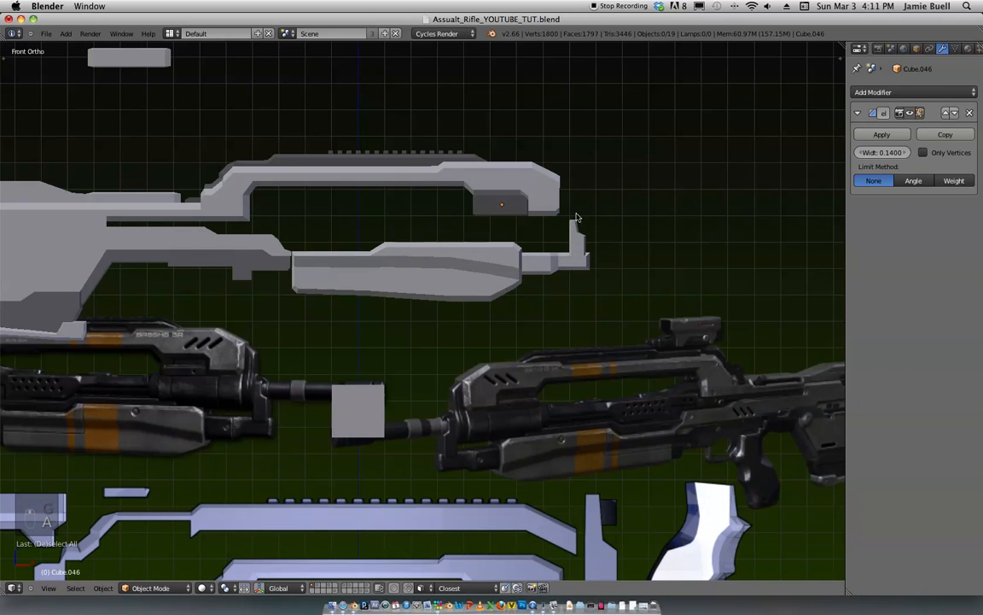
scroll(456, 302, down, 4)
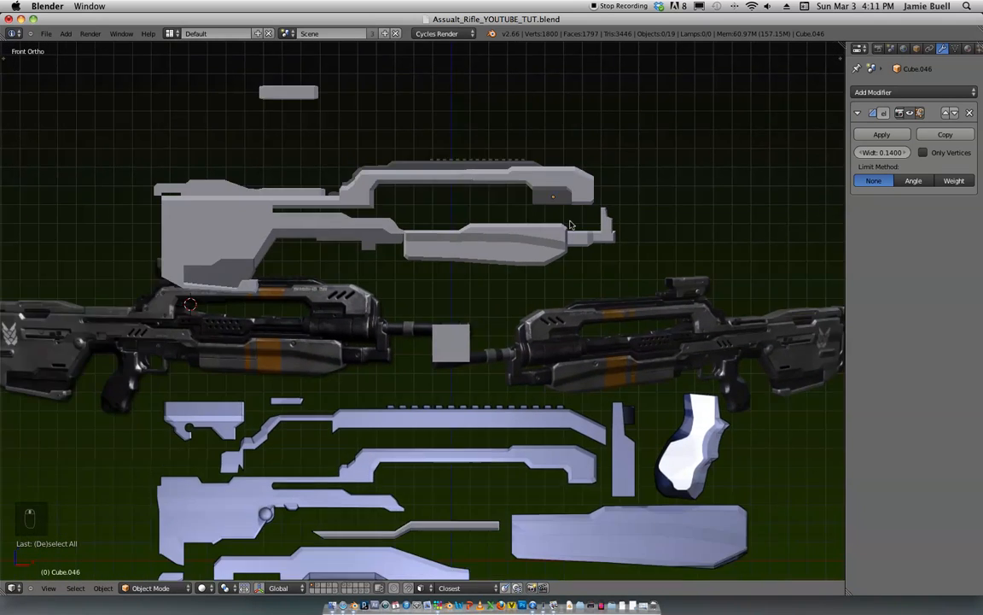
Step: Select the thin stepped strip among the spare parts and move it onto the rifle above the handguard
right_click(483, 404)
middle_drag(483, 404, 522, 320)
key(Tab)
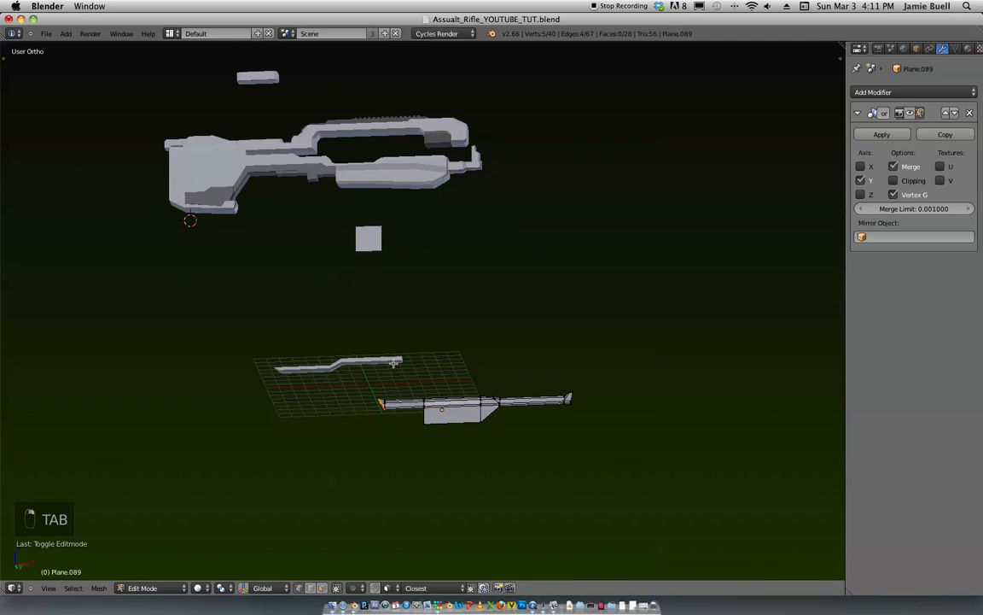
key(Tab)
key(KP_1)
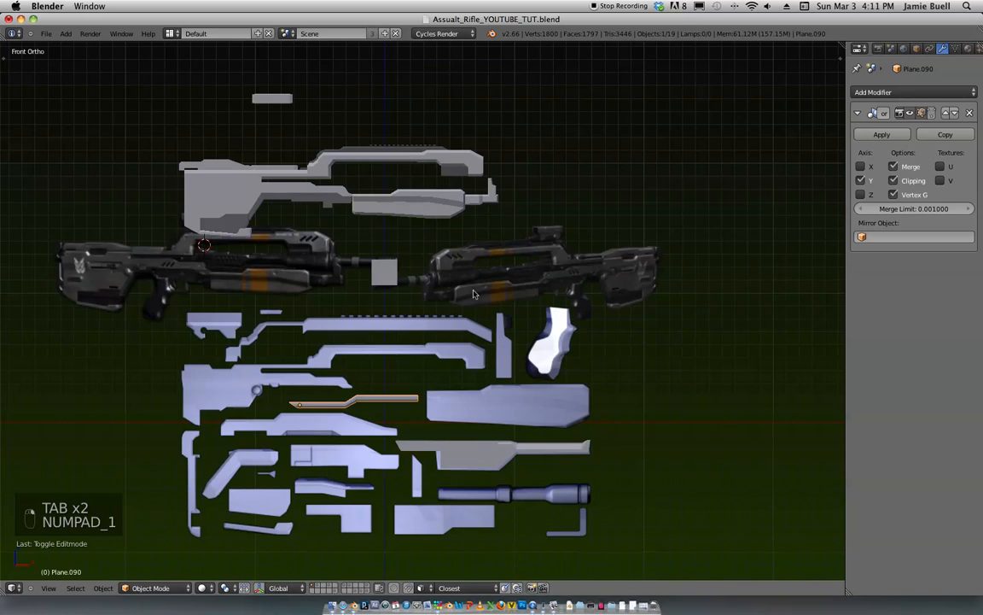
scroll(492, 405, up, 3)
shift+middle_drag(484, 395, 493, 409)
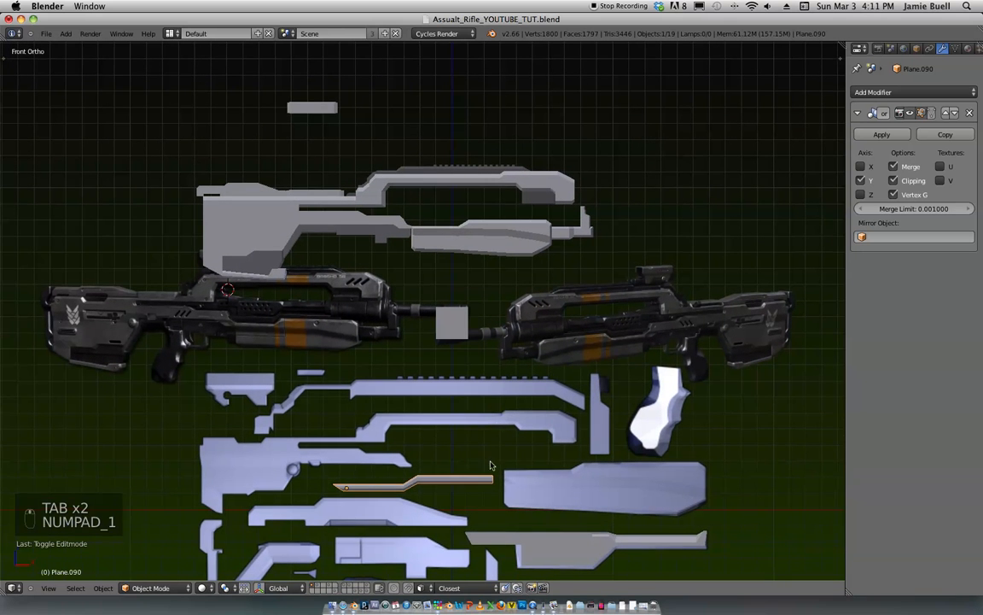
key(g)
click(527, 218)
key(g)
middle_click(546, 222)
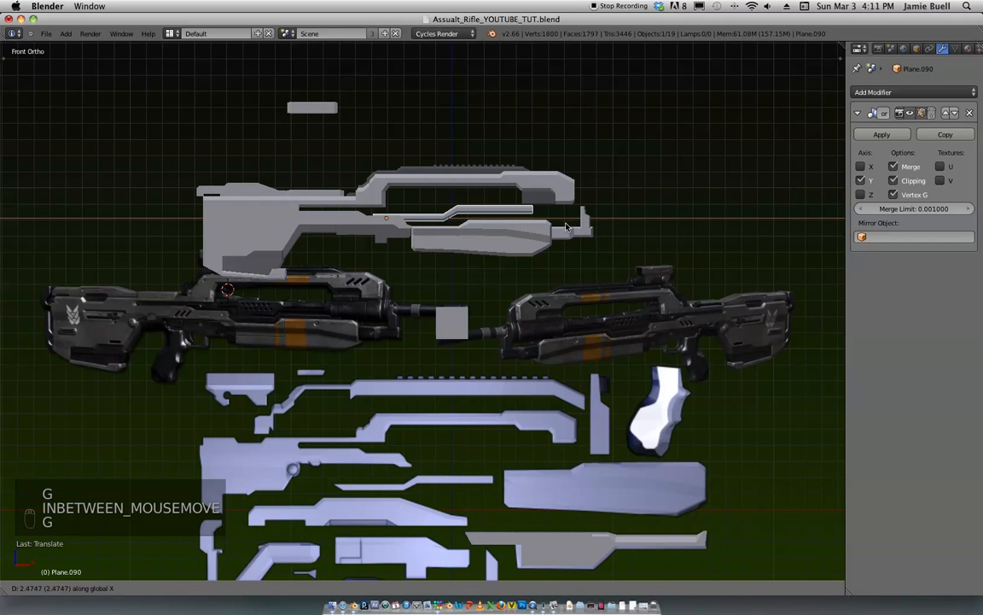
click(584, 220)
Step: Move the stepped strip down and back along X to line its bend up with the handguard's step
scroll(578, 227, up, 5)
shift+middle_drag(529, 275, 527, 322)
shift+middle_drag(491, 275, 534, 303)
scroll(535, 299, down, 1)
scroll(546, 299, up, 1)
shift+middle_drag(584, 283, 564, 297)
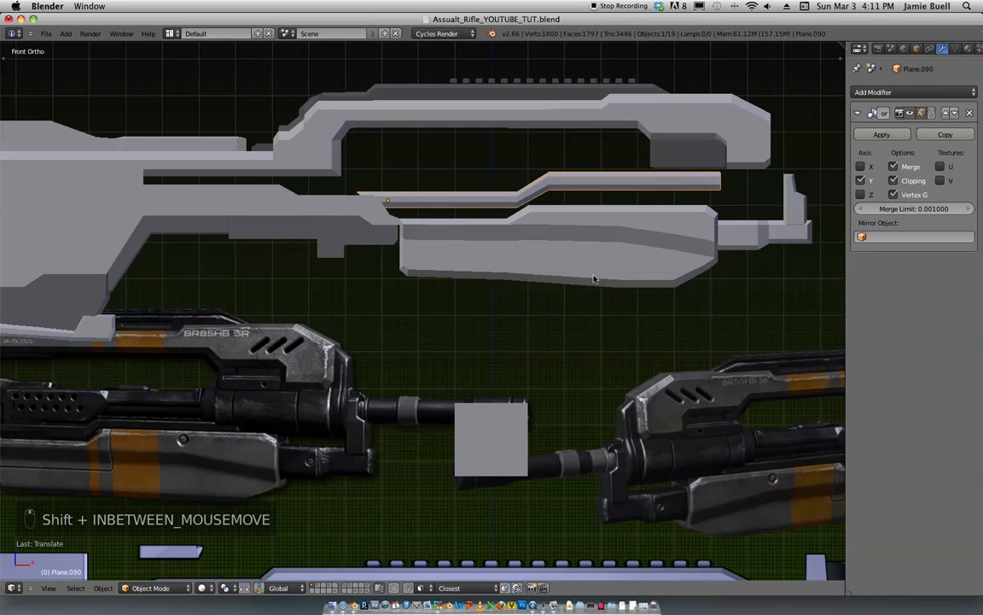
key(g)
click(581, 286)
key(g)
key(x)
click(575, 283)
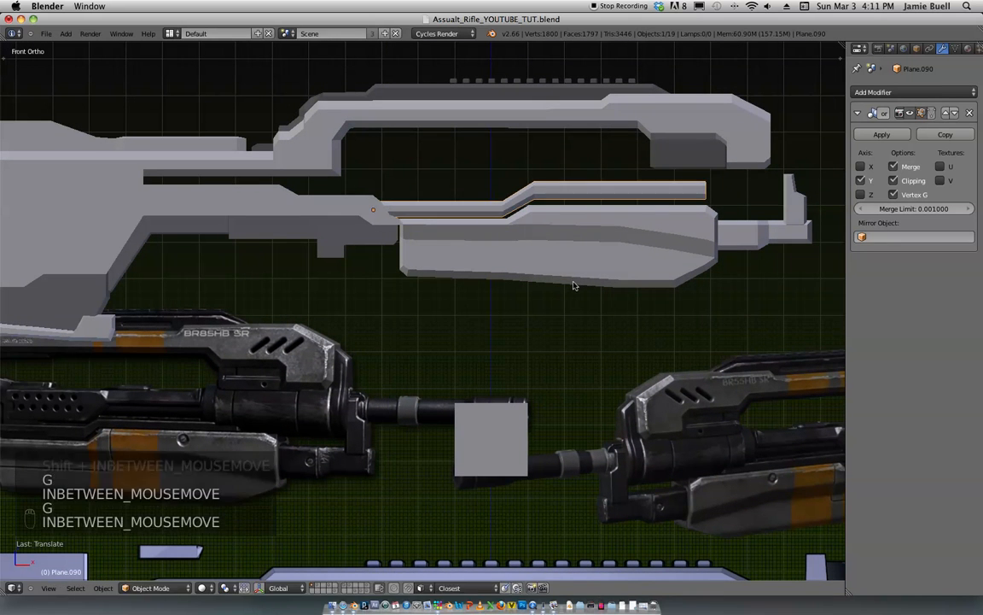
Step: Nudge the strip along Z and X until it sits against the handguard's upper edge
key(g)
key(z)
click(579, 290)
key(g)
key(x)
click(578, 291)
key(g)
key(z)
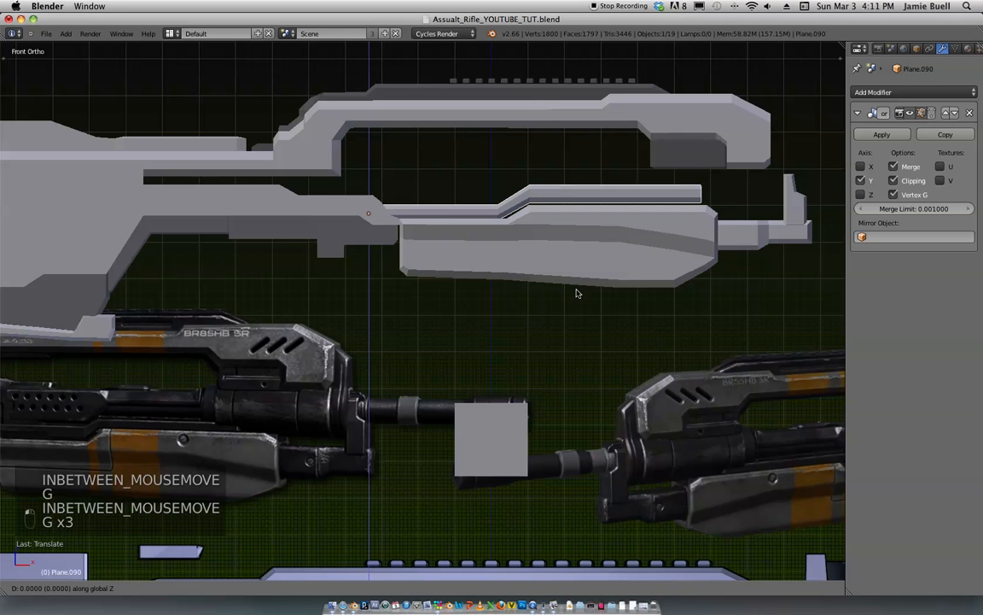
click(578, 298)
scroll(615, 256, up, 3)
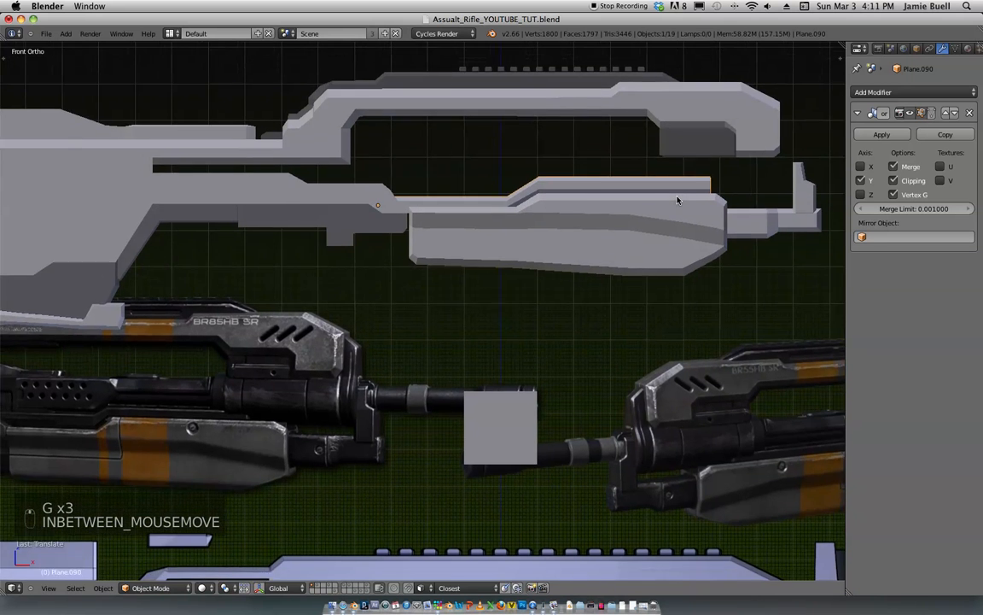
Step: Select the vertices of the strip's raised front section and scale them down slightly
key(Tab)
middle_drag(703, 182, 596, 239)
key(z)
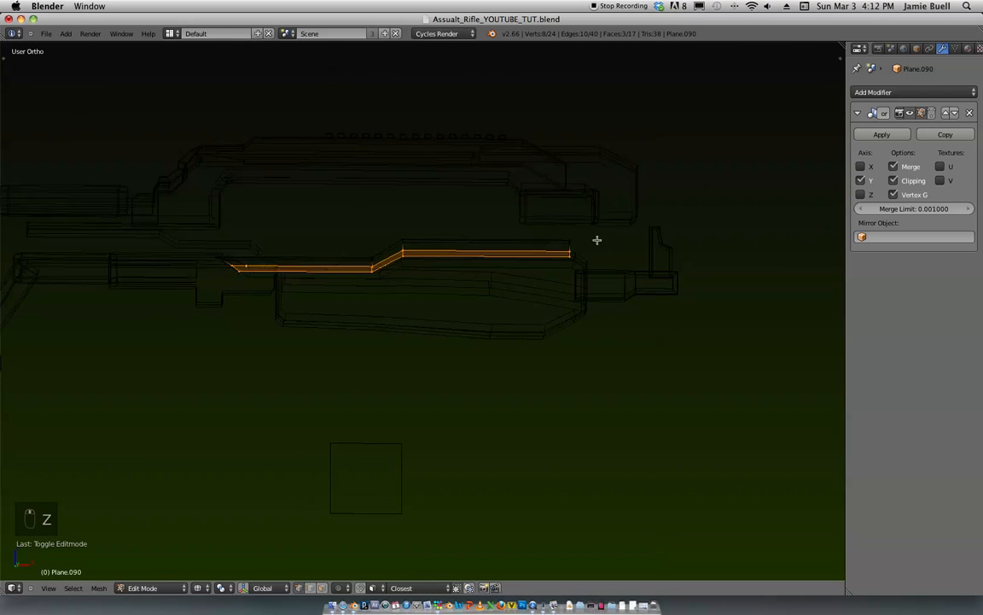
key(a)
key(b)
drag(640, 294, 393, 204)
key(z)
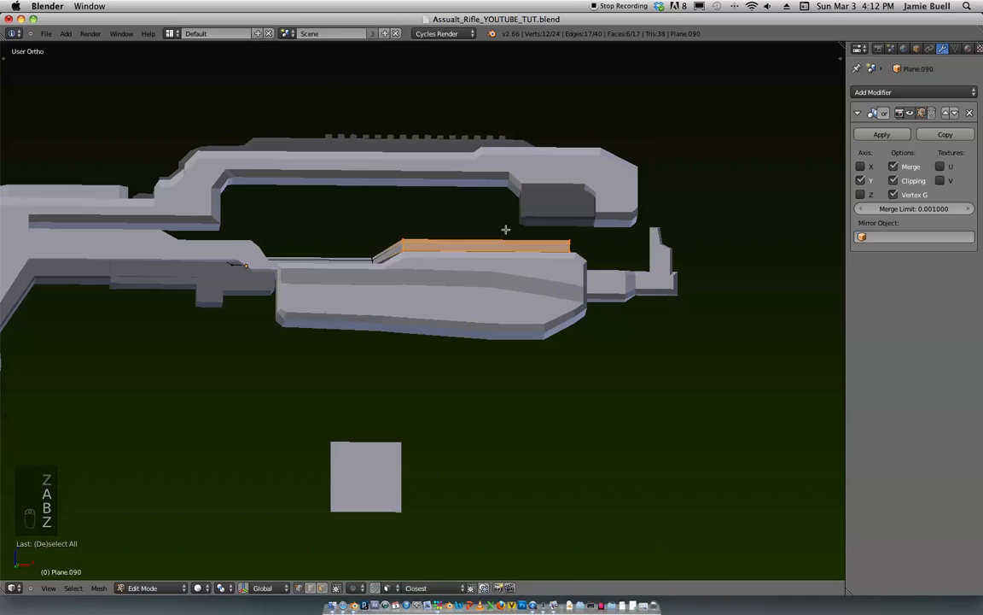
key(s)
click(566, 273)
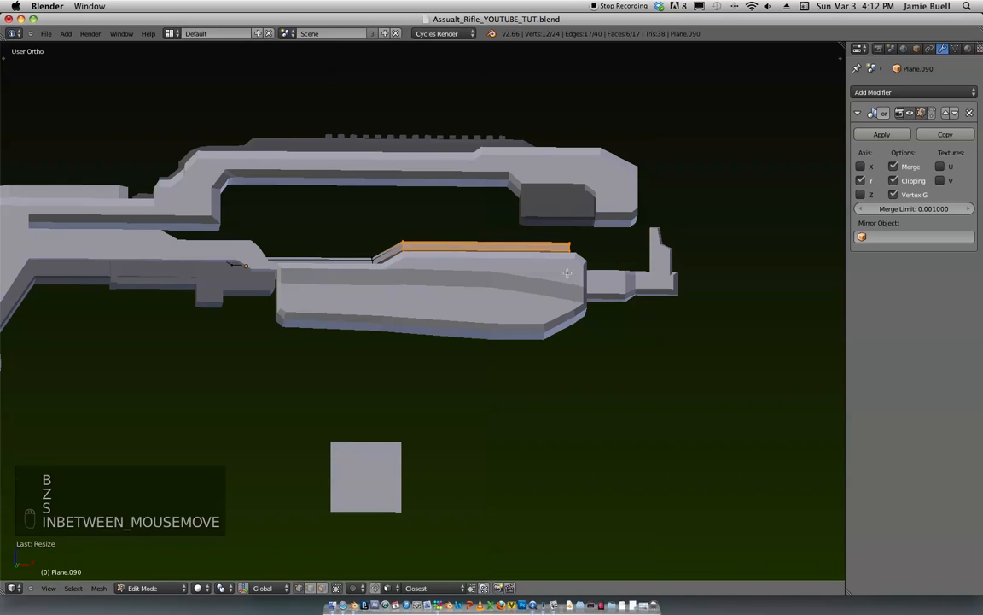
key(g)
key(z)
right_click(580, 283)
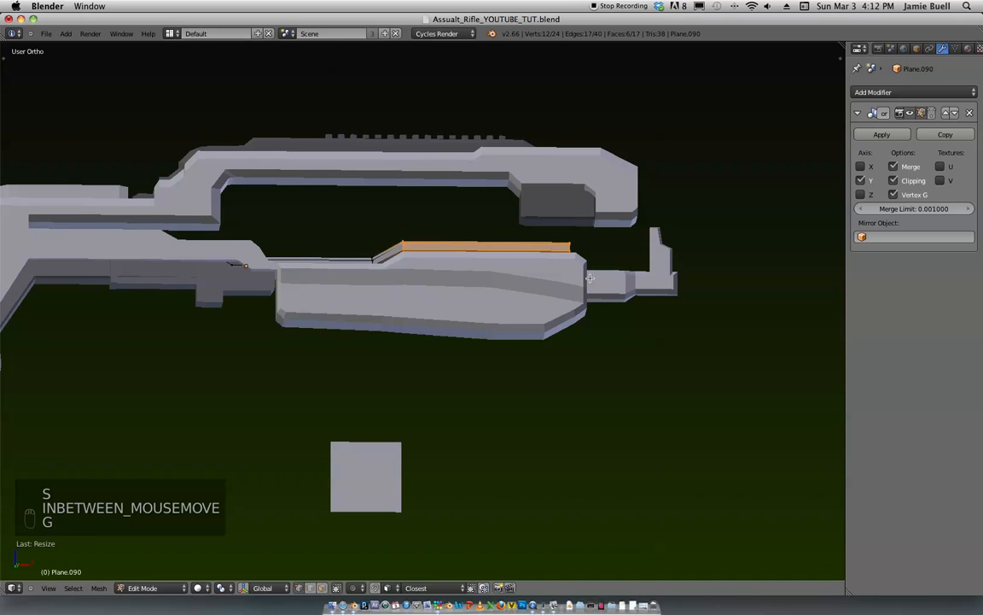
key(z)
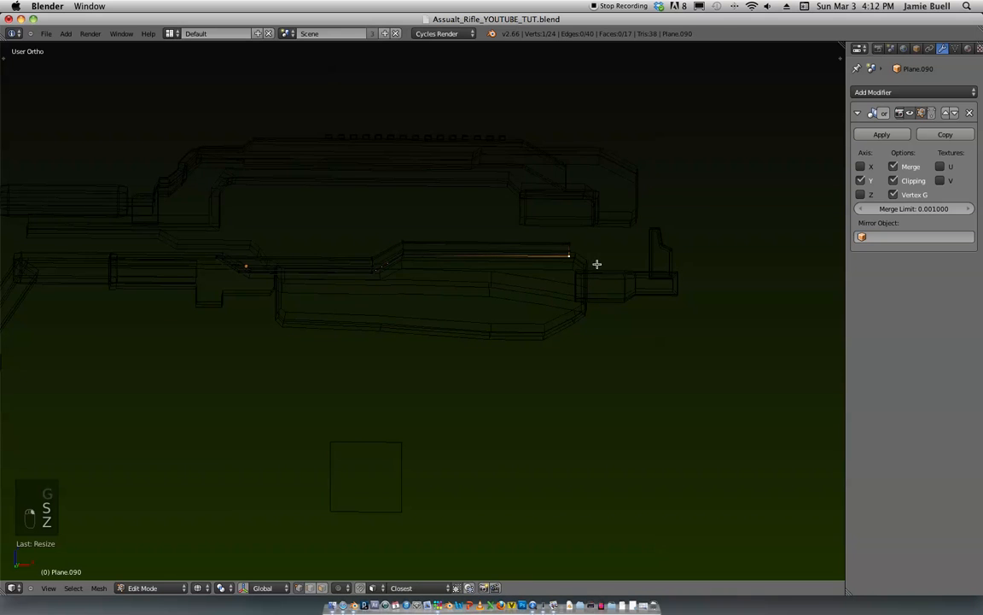
key(super+z)
key(super+z)
key(z)
key(s)
key(z)
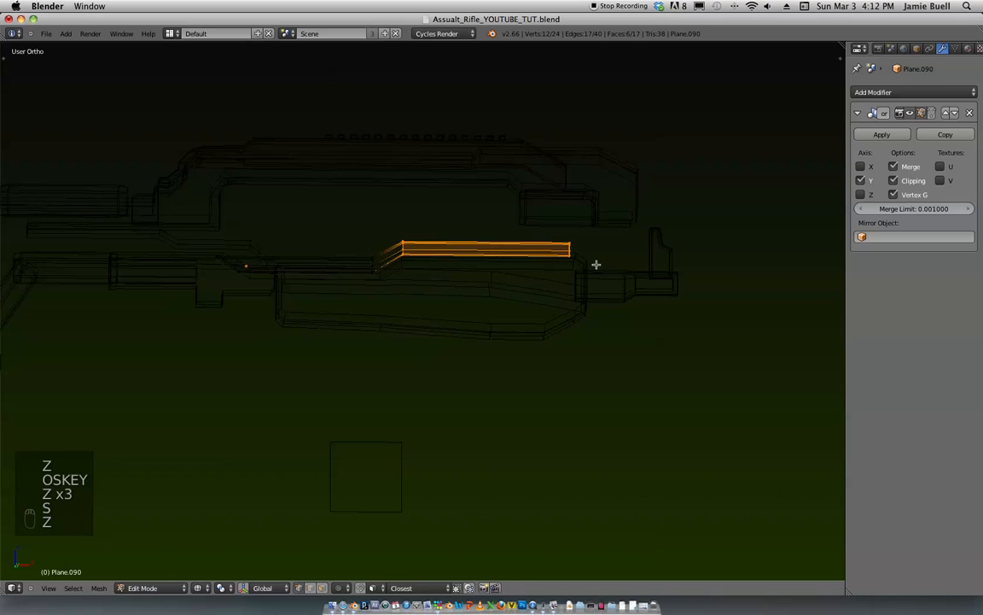
key(s)
right_click(605, 260)
key(z)
Step: Flatten the strip's raised front section by scaling its vertices along Z, and leave edit mode
key(s)
key(z)
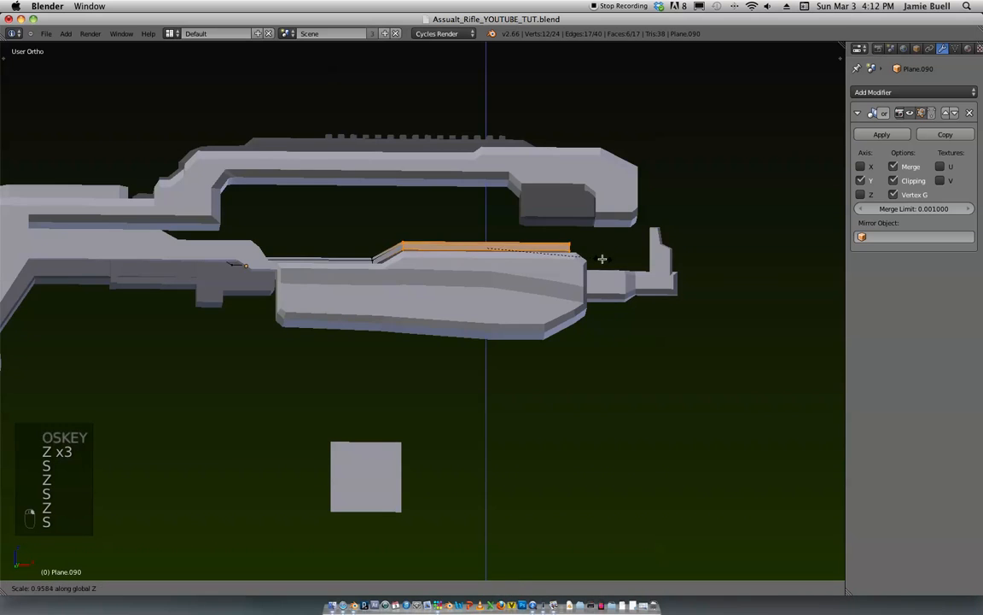
click(596, 253)
key(a)
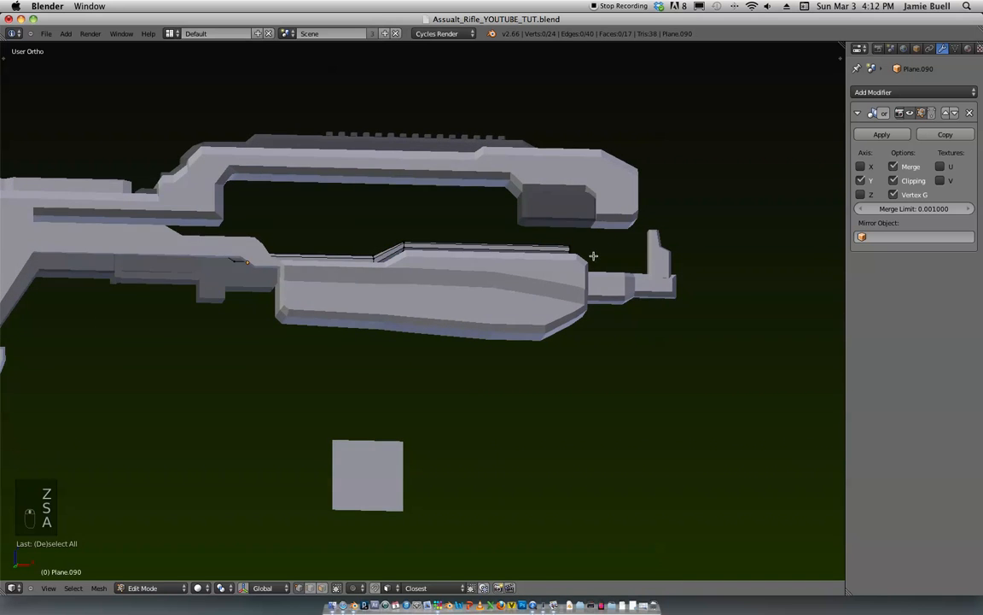
key(Tab)
Step: Scale the whole strip along Y to fit the handguard's width
scroll(572, 292, down, 3)
key(KP_1)
middle_drag(593, 256, 578, 327)
scroll(565, 334, up, 3)
middle_drag(512, 319, 508, 314)
key(s)
key(y)
click(391, 256)
Step: Reposition the strip along Y and lower it along Z onto the handguard's upper edge
key(g)
click(418, 275)
middle_drag(418, 276, 453, 218)
key(g)
key(y)
click(441, 287)
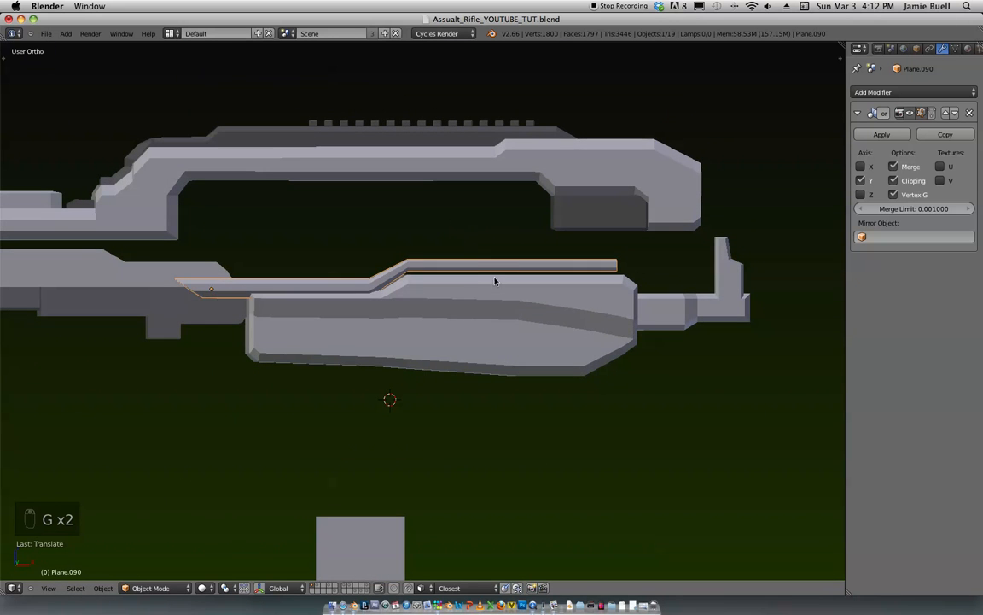
key(g)
key(z)
click(490, 292)
Step: Select the vertices at the strip's pointed rear end and move them along Y
middle_drag(490, 292, 483, 308)
scroll(461, 333, up, 2)
shift+middle_drag(367, 346, 407, 408)
key(Tab)
key(z)
key(a)
key(a)
key(a)
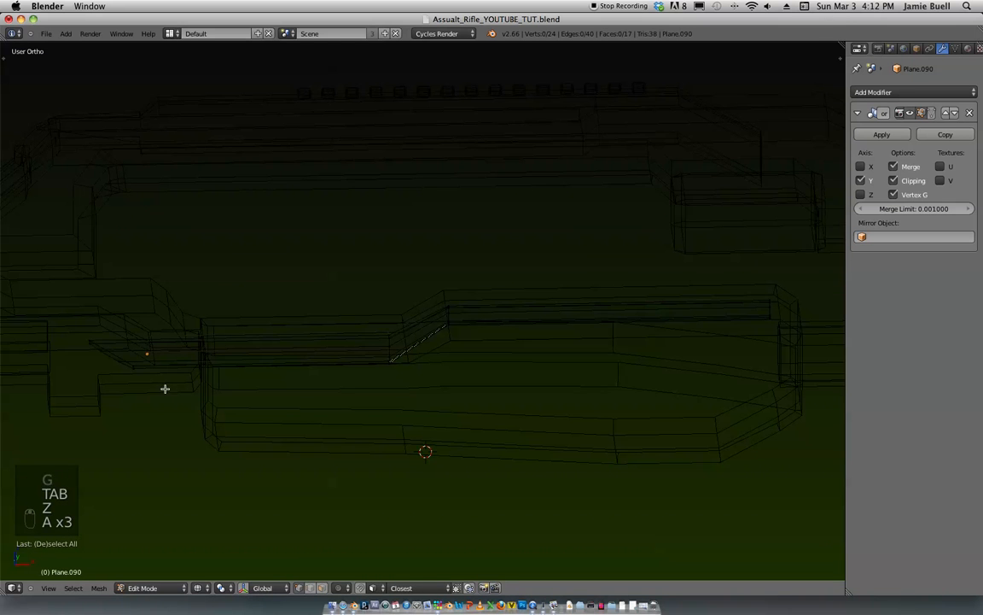
key(b)
drag(167, 401, 72, 314)
key(z)
middle_drag(128, 342, 210, 384)
key(g)
key(y)
click(189, 359)
Step: Apply the strip's Mirror modifier and return to editing its mesh
key(Tab)
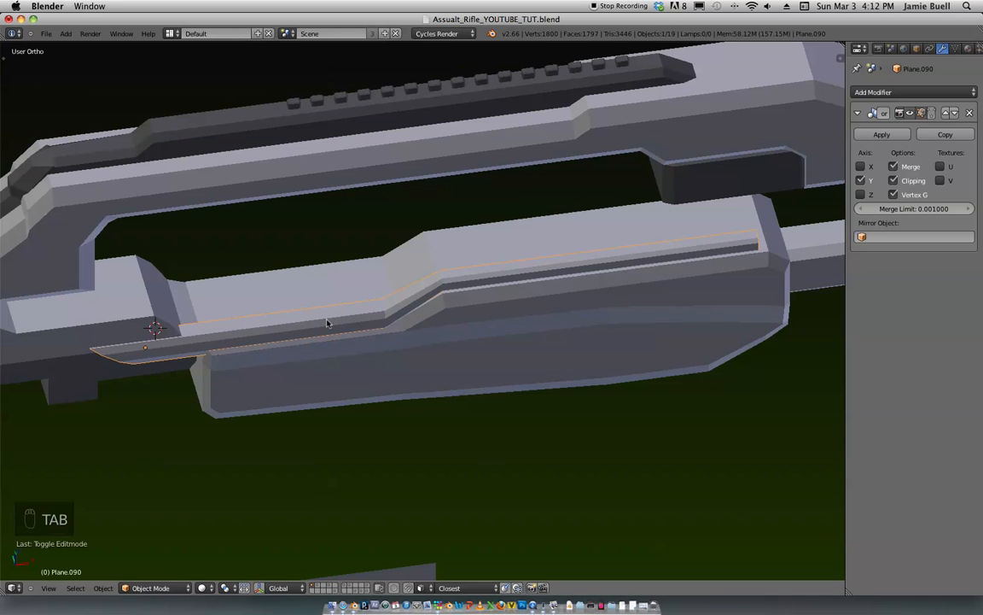
click(893, 134)
key(Tab)
key(g)
key(y)
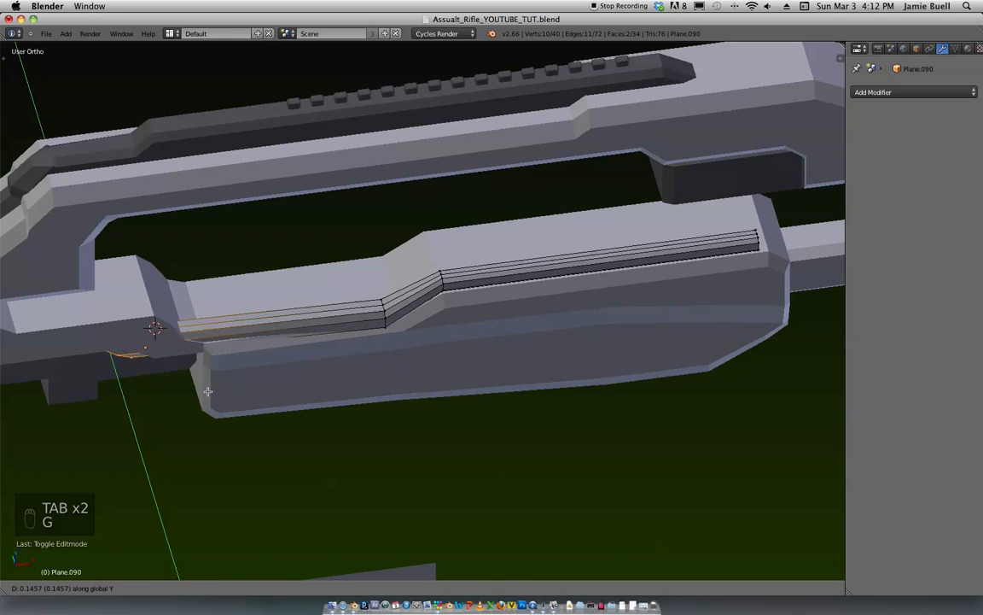
right_click(209, 390)
Step: Try shifting the strip's rear-end vertices along X and Y, and undo these moves while keeping the mirror applied
key(g)
key(x)
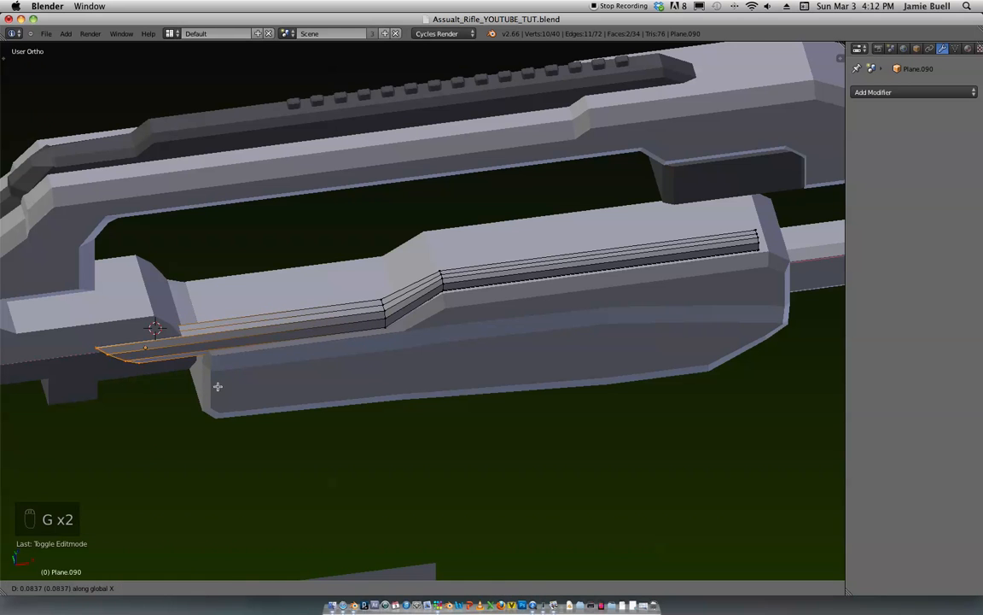
click(296, 339)
middle_drag(295, 339, 367, 268)
key(g)
key(y)
click(343, 310)
key(Tab)
key(super+z)
key(super+z)
key(super+z)
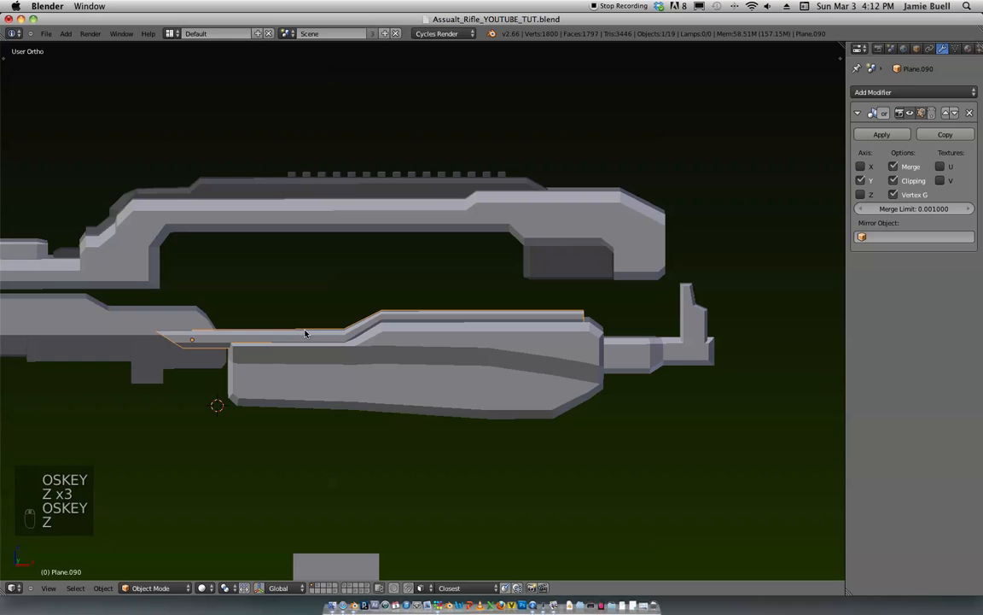
key(super+shift+z)
key(super+shift+z)
Step: Shorten the strip by moving its rear-end vertices forward along X, and leave edit mode
key(Tab)
key(g)
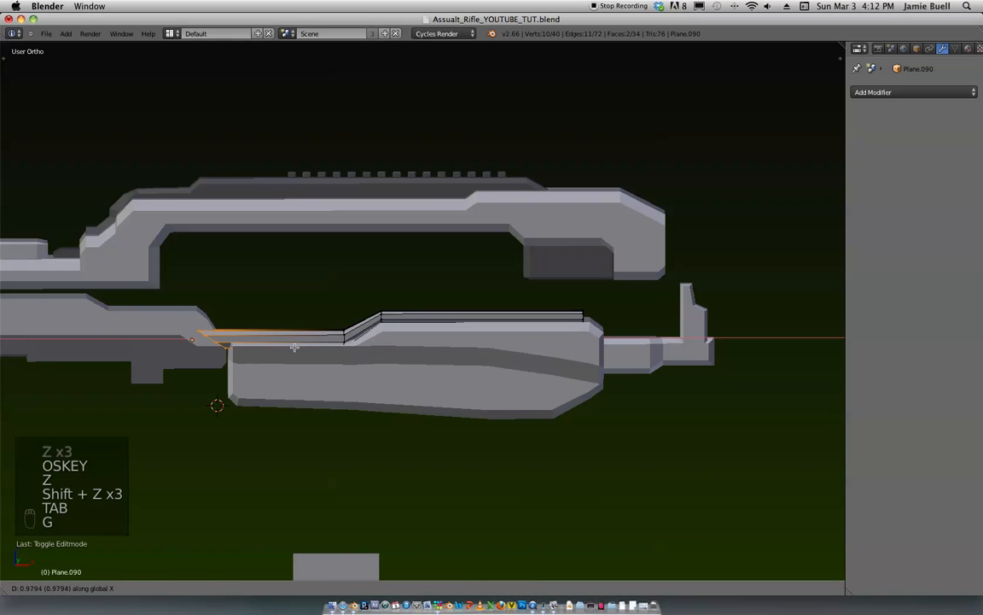
click(311, 339)
key(a)
middle_drag(293, 302, 373, 286)
key(Tab)
Step: Snap the 3D cursor to the selected vertex on the top of the handguard
right_click(332, 267)
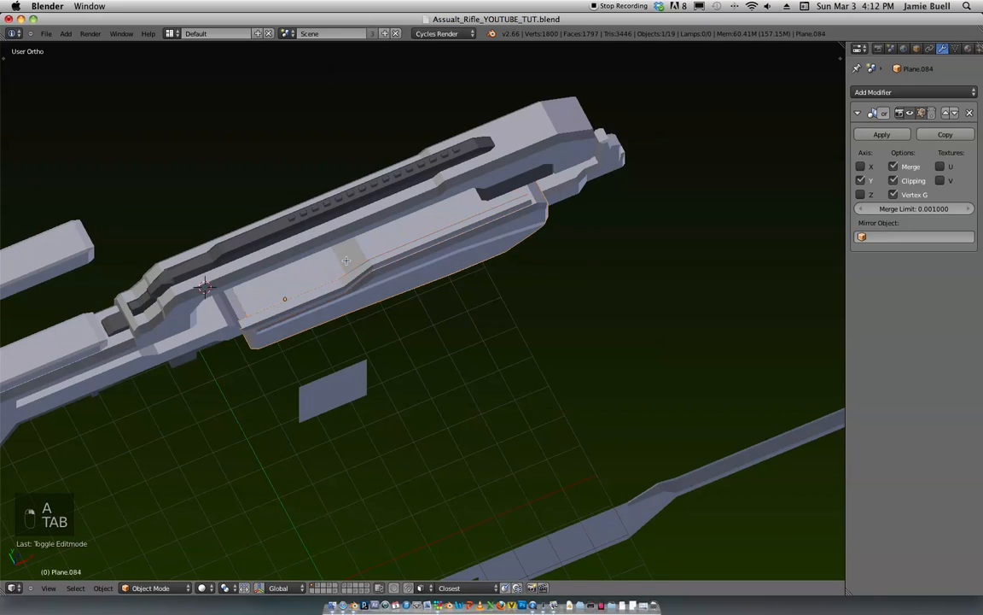
key(Tab)
scroll(346, 240, up, 2)
key(shift+s)
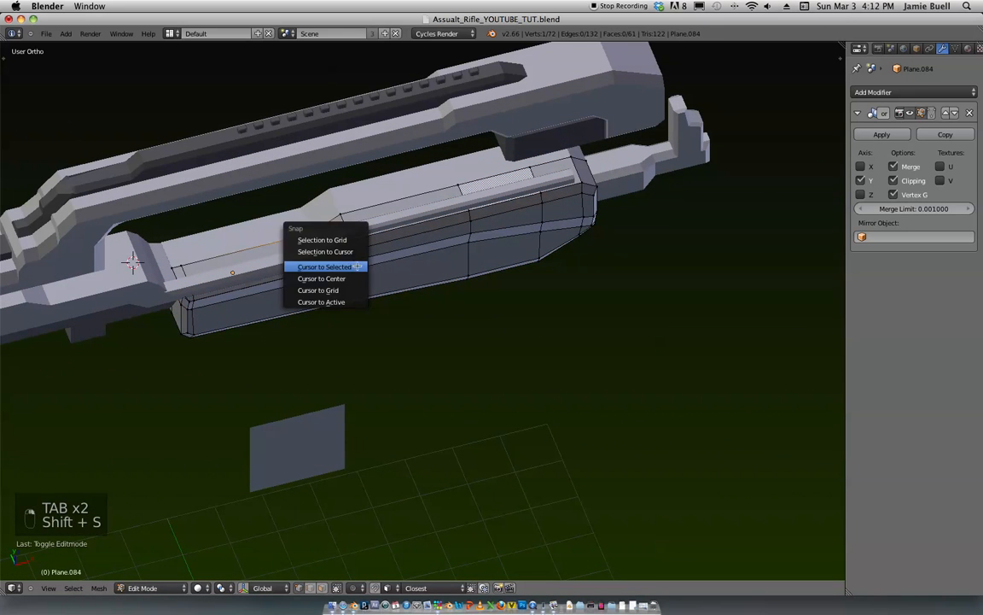
click(352, 267)
key(Tab)
Step: Set the stepped strip's origin to the 3D cursor
key(ctrl+alt+shift+c)
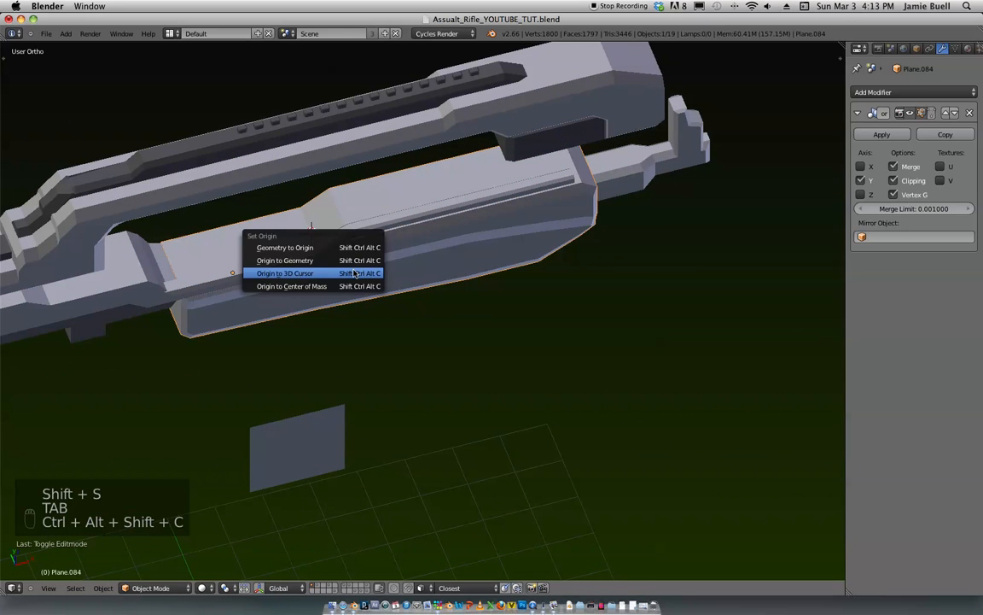
click(354, 273)
right_click(363, 235)
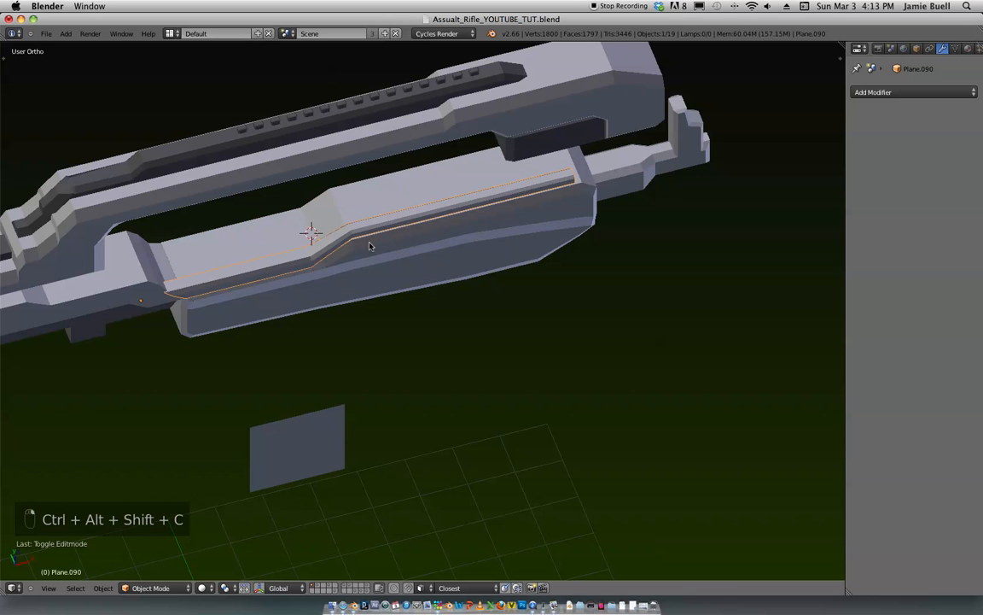
key(ctrl+alt+shift+c)
click(374, 248)
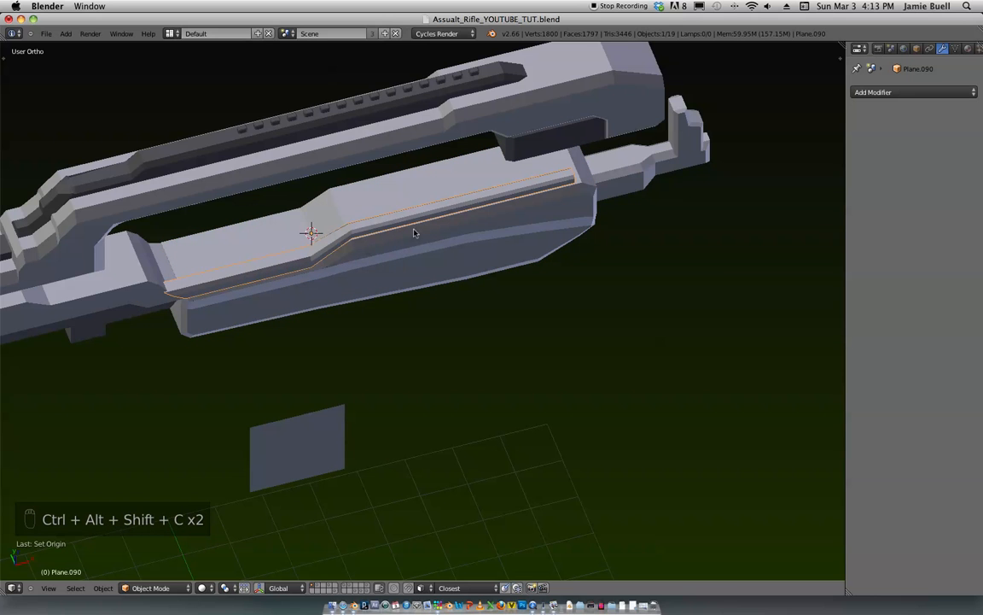
Step: Add a Mirror modifier to the strip, mirroring across Y instead of X, and clear the selection
click(903, 92)
click(697, 218)
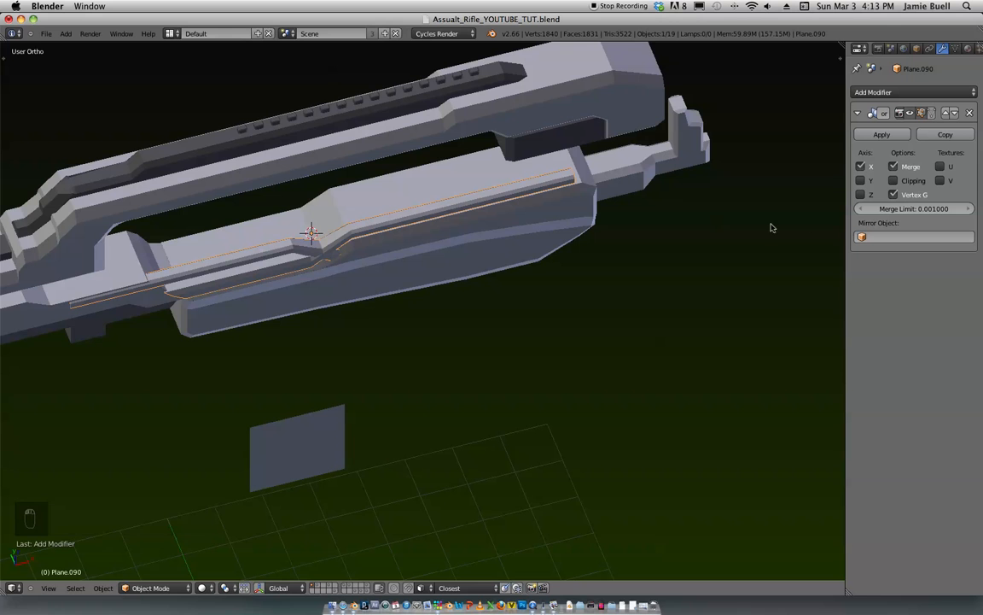
click(862, 168)
click(862, 180)
middle_drag(536, 288, 480, 257)
key(a)
key(Tab)
key(Tab)
Step: Open the long gray spare part with the deep middle section for mesh editing in edge selection mode
middle_drag(454, 292, 487, 158)
scroll(488, 259, down, 4)
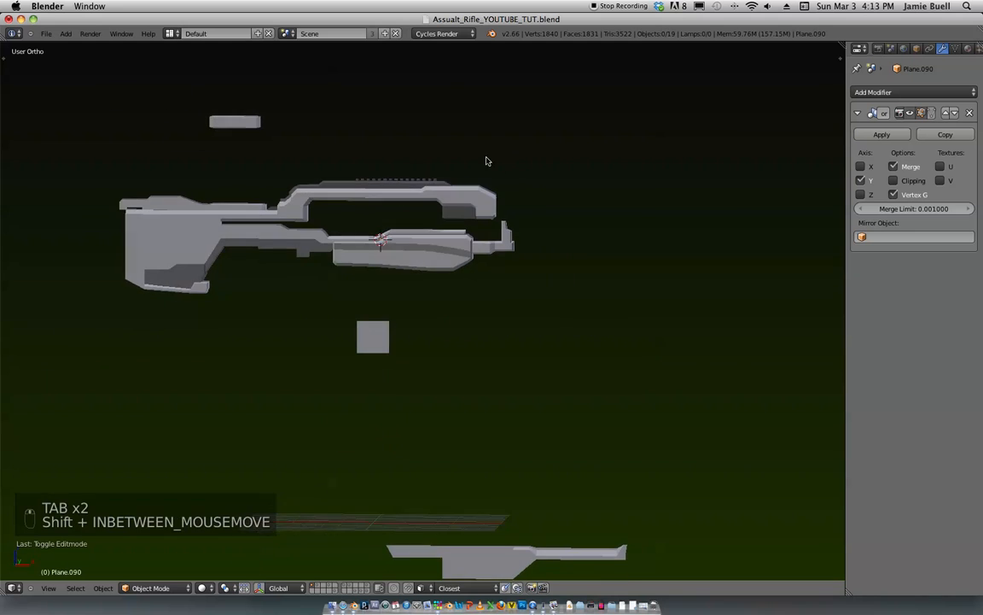
key(KP_1)
shift+middle_drag(497, 283, 453, 130)
right_click(481, 400)
shift+middle_drag(512, 351, 515, 310)
key(Tab)
key(ctrl+Tab)
click(515, 375)
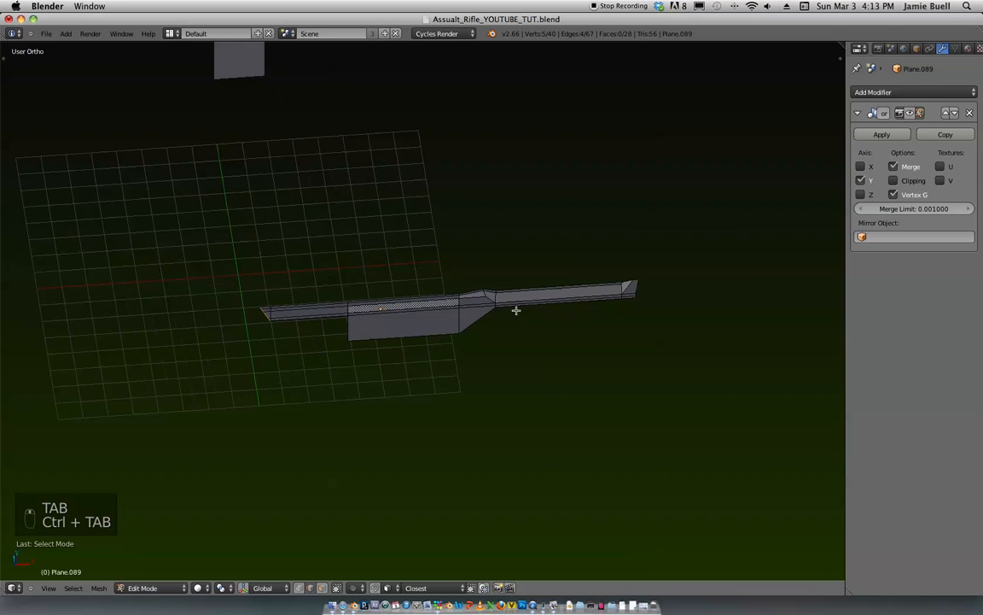
Step: Show the long part's mirrored half in edit mode and enable Clipping on its Mirror modifier
click(919, 113)
click(903, 181)
middle_drag(790, 186, 670, 182)
scroll(691, 218, up, 4)
scroll(654, 256, up, 1)
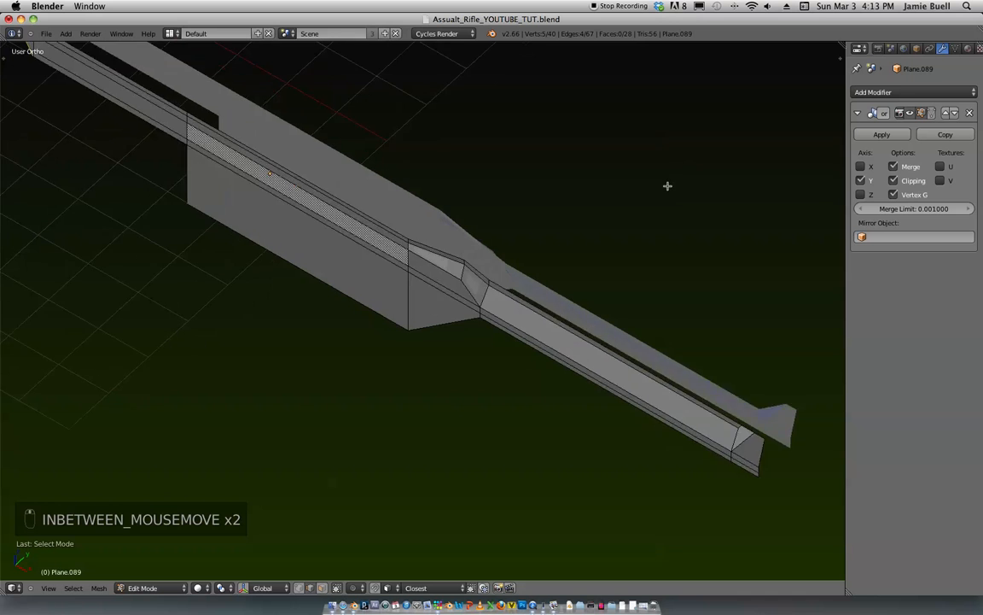
Step: Select the long part's entire mesh and move it along Y to adjust the gap to its mirrored half
scroll(671, 181, down, 5)
key(a)
key(a)
key(a)
key(g)
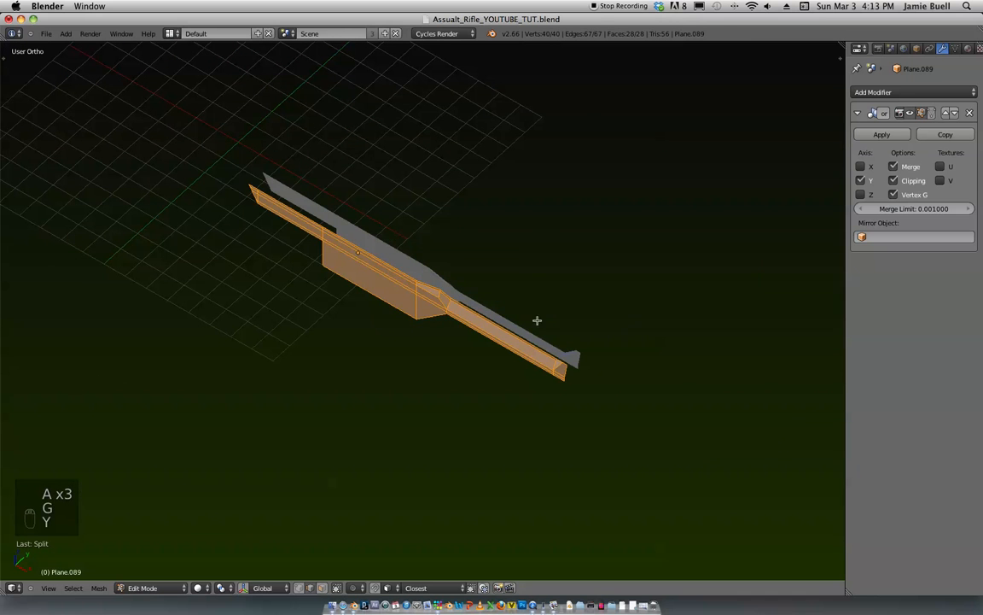
key(g)
key(y)
click(535, 317)
middle_drag(535, 315, 589, 263)
key(Tab)
key(Tab)
Step: Select the outer boundary edges along the top, end and underside of the long part's narrow front section
scroll(589, 264, up, 3)
right_click(551, 351)
scroll(551, 351, up, 5)
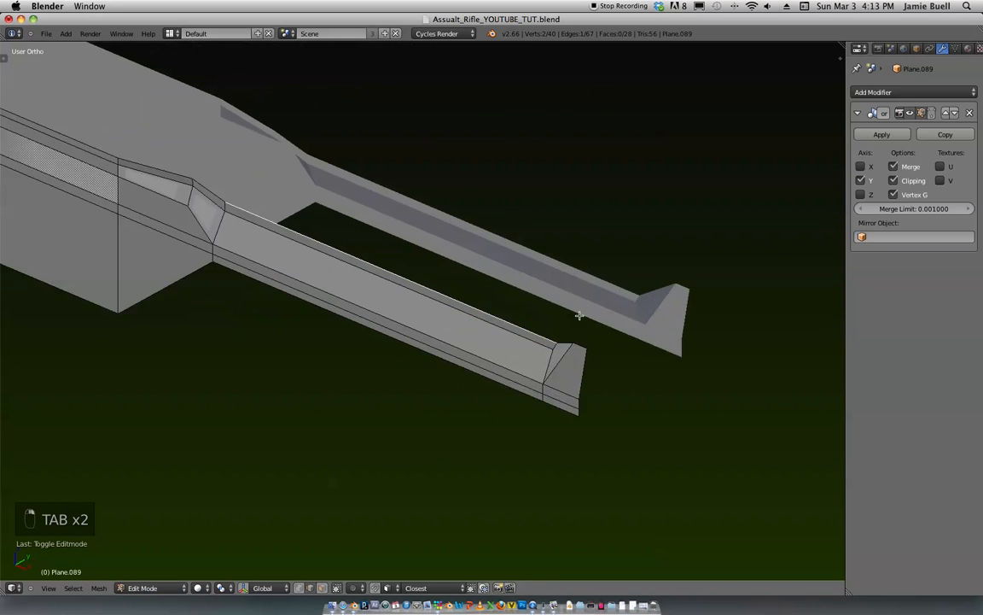
shift+right_click(504, 336)
shift+right_click(522, 342)
shift+right_click(535, 373)
shift+middle_drag(520, 382, 506, 305)
shift+right_click(513, 365)
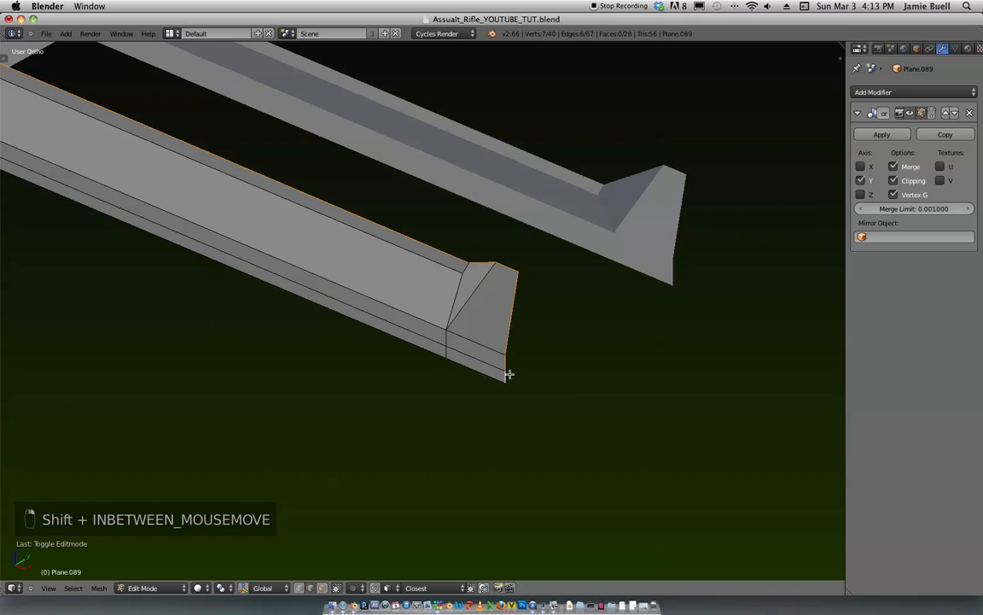
shift+right_click(416, 354)
Step: Extend the selection to the remaining boundary edges around the deep middle section and the slanted rear end
middle_drag(412, 345, 615, 249)
scroll(575, 264, down, 3)
shift+middle_drag(393, 247, 565, 234)
scroll(559, 236, up, 2)
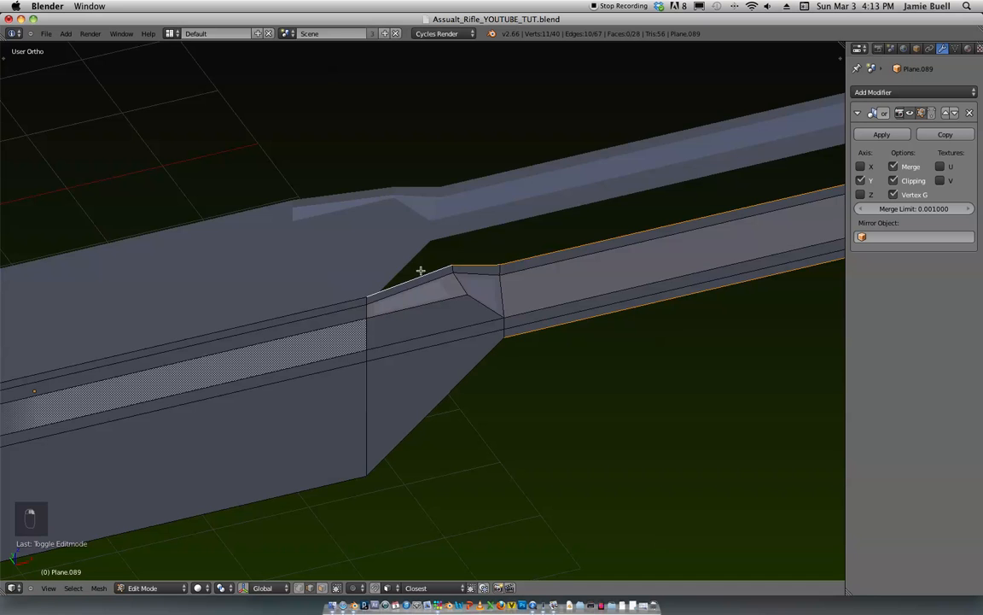
middle_drag(329, 306, 392, 307)
middle_drag(301, 416, 451, 368)
middle_drag(421, 316, 309, 316)
shift+right_click(309, 314)
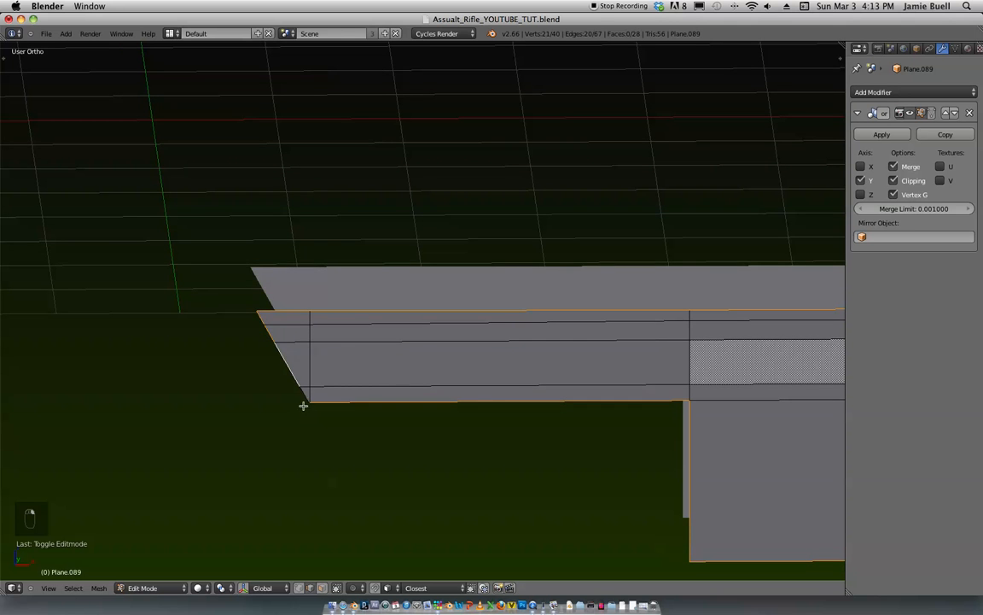
scroll(335, 367, down, 5)
middle_drag(334, 367, 582, 244)
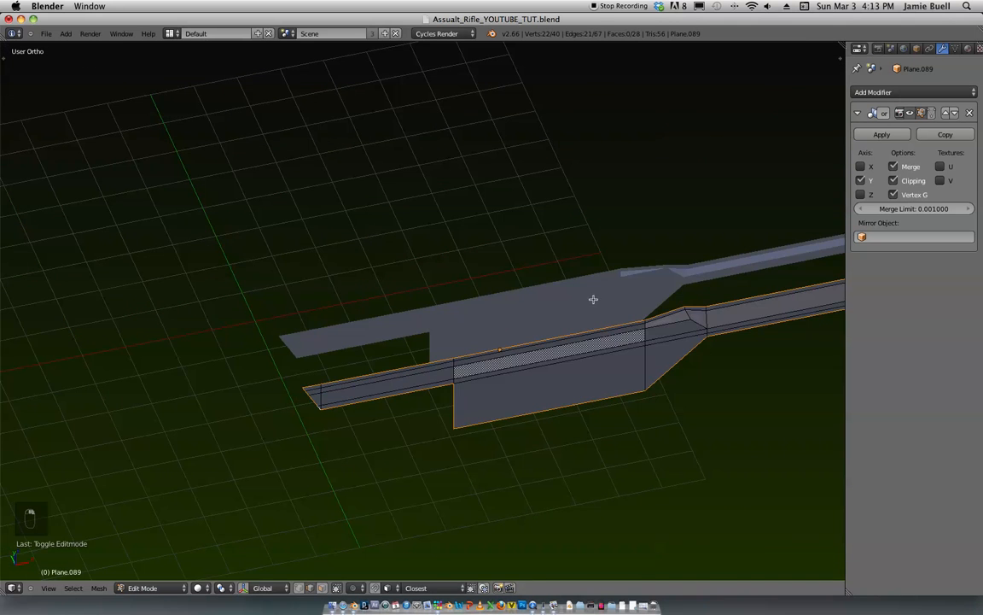
Step: Extrude the selected outline edges toward the mirrored half, leave mesh editing and view the model from the front
key(e)
click(566, 262)
key(Tab)
scroll(598, 239, down, 4)
middle_drag(654, 189, 576, 312)
key(KP_1)
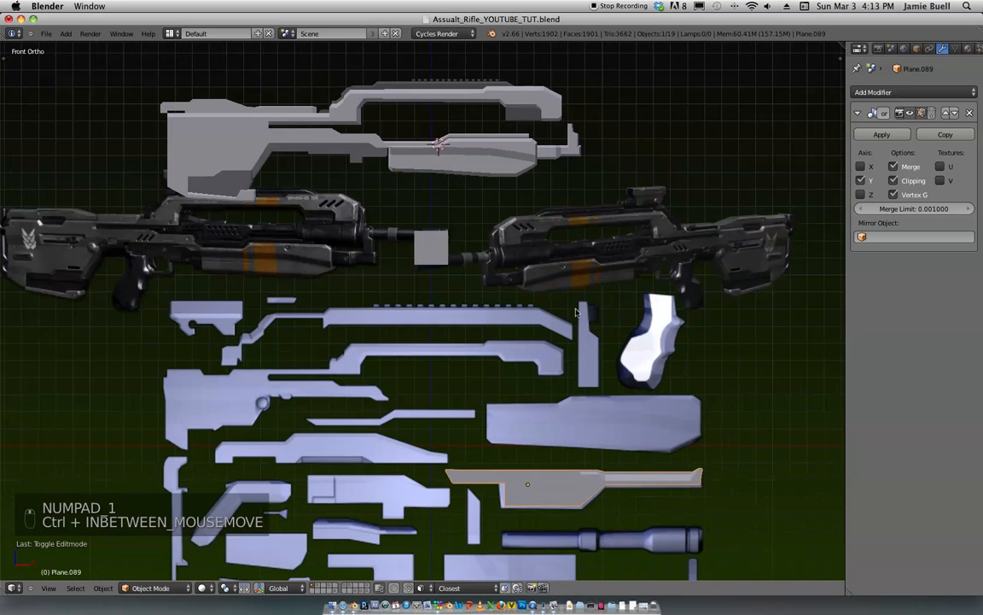
Step: Give the long part a new material with a dark gray viewport color of about 0.056 RGB
click(956, 49)
click(968, 51)
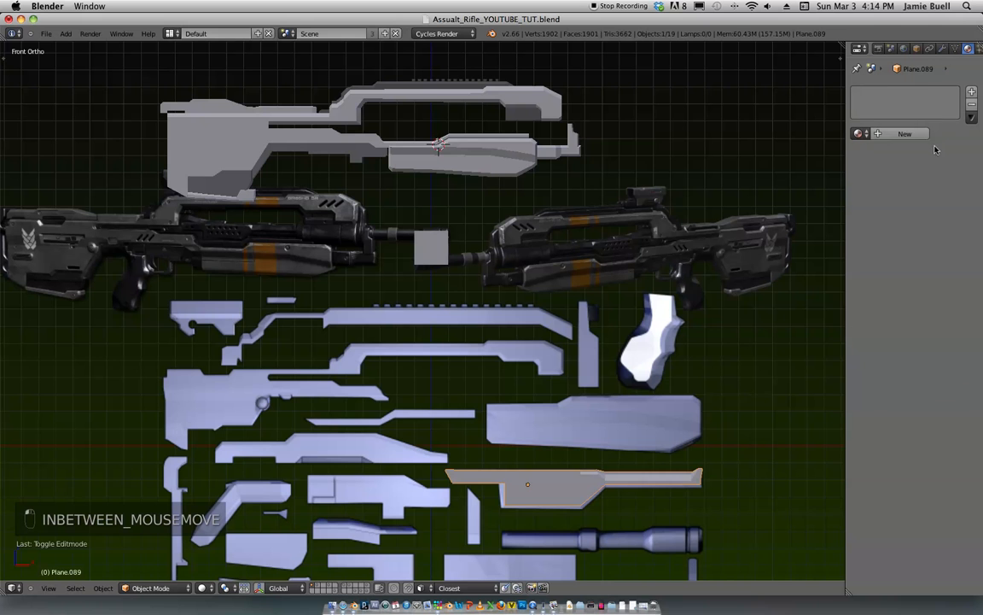
click(902, 134)
click(880, 314)
drag(902, 201, 906, 217)
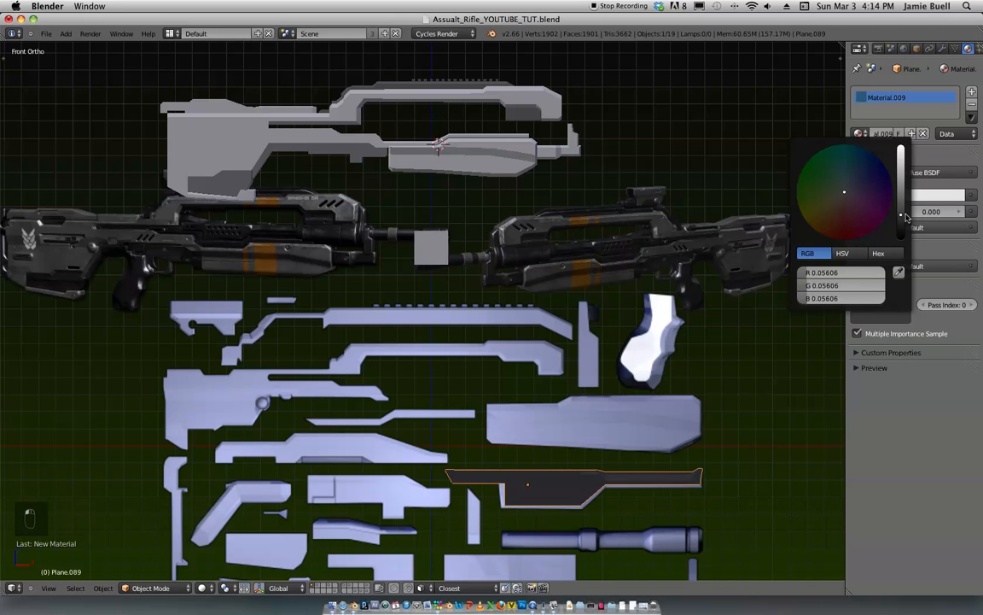
Step: Move the dark long part up onto the rifle above the handguard and scale it to about 0.75
key(g)
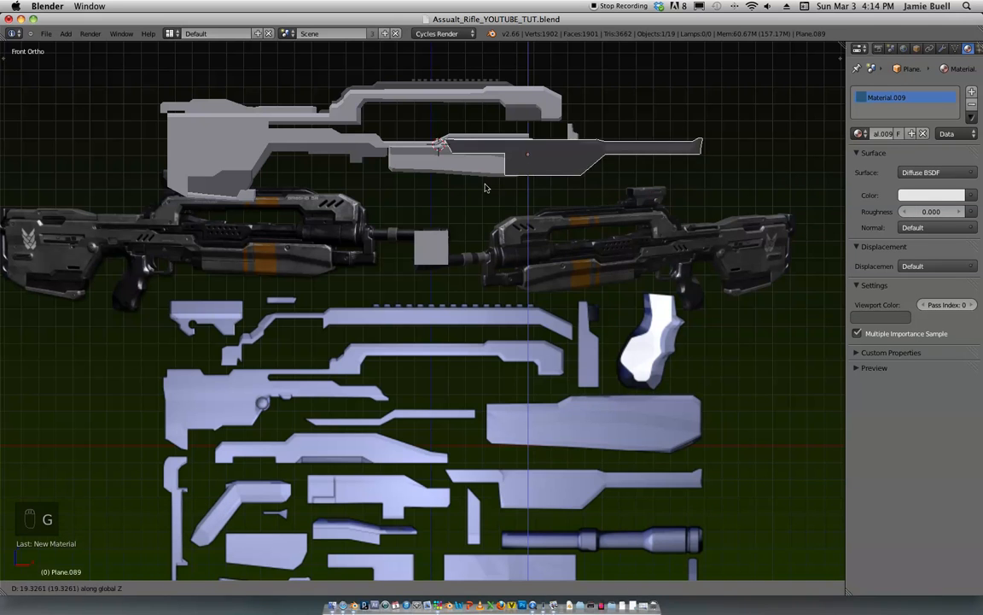
click(418, 169)
scroll(419, 169, up, 2)
key(s)
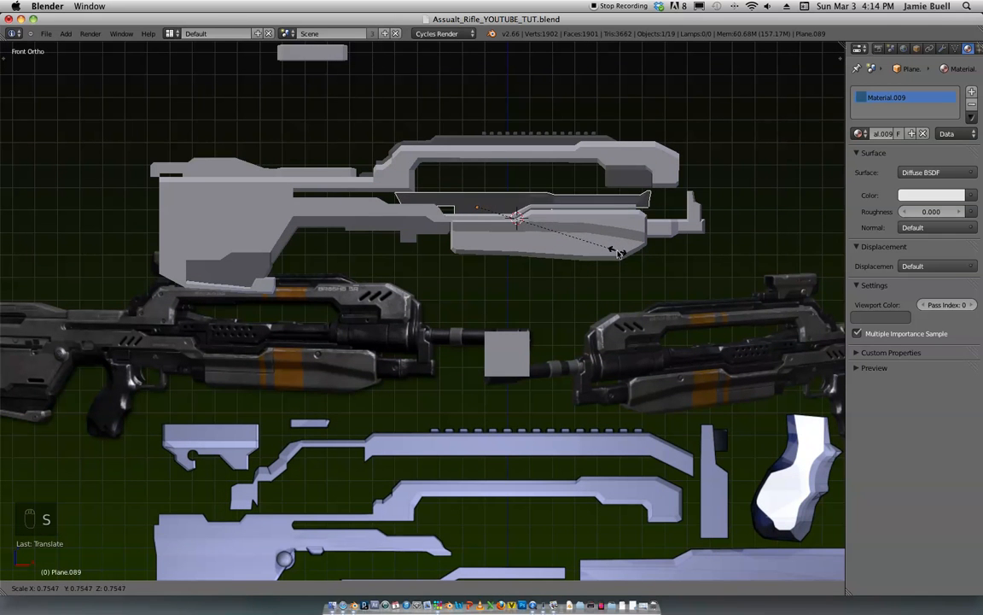
click(613, 253)
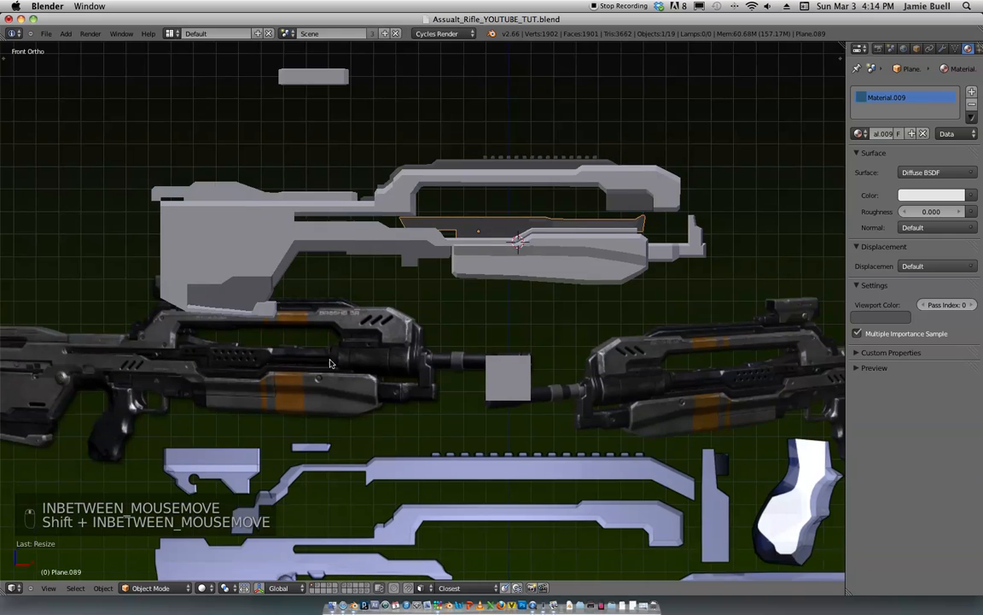
Step: Resize the dark part, shift it back along X and raise it along Z into the opening below the carry handle
shift+scroll(335, 369, up, 2)
shift+scroll(589, 256, up, 2)
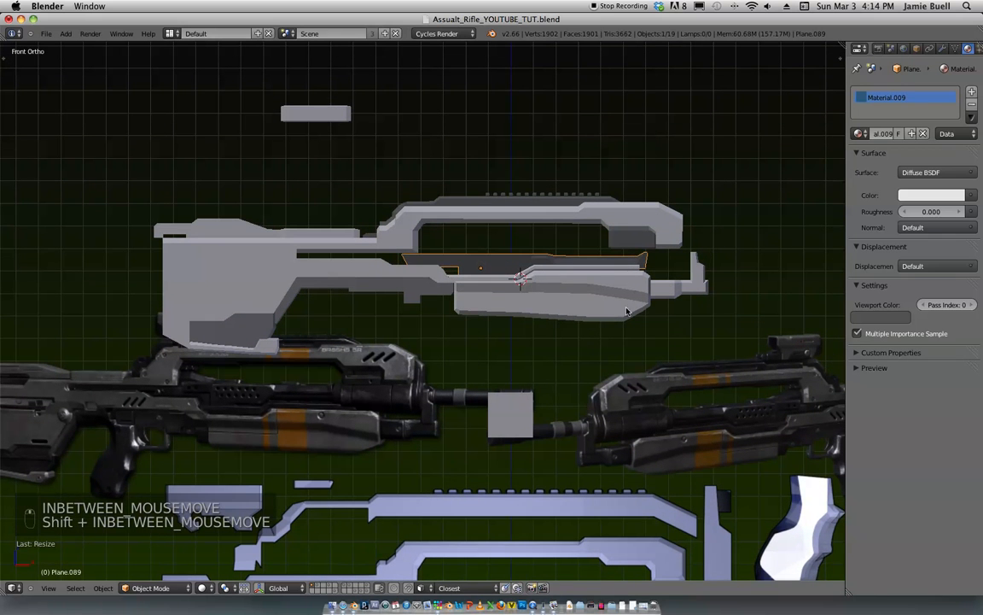
key(s)
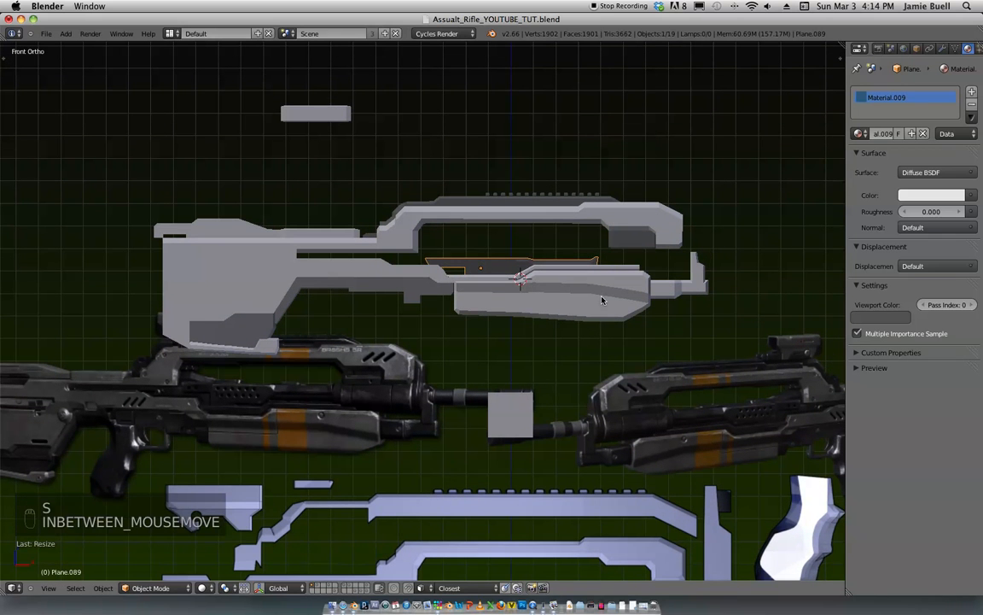
key(g)
key(x)
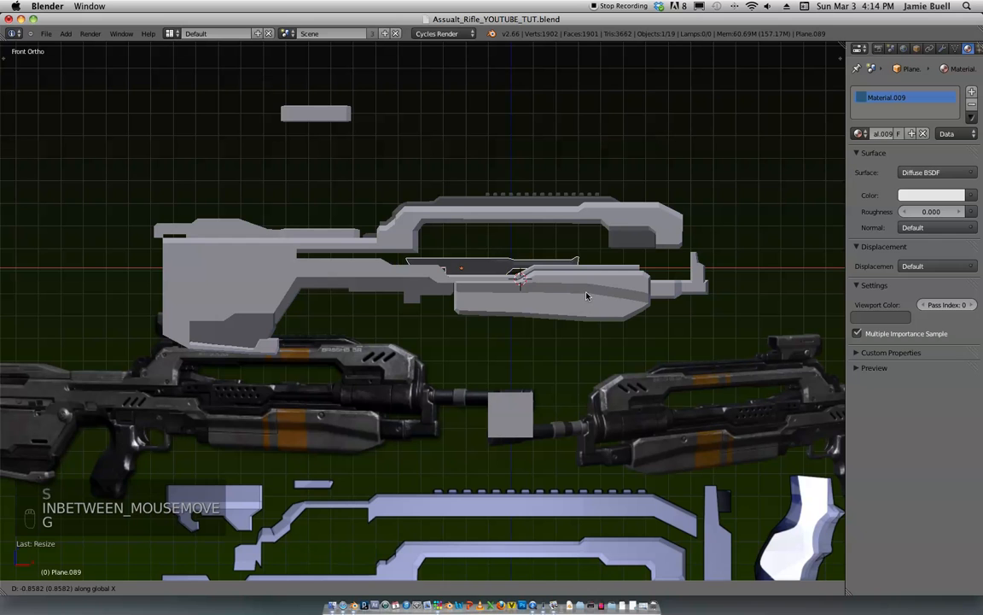
click(587, 297)
key(s)
click(632, 296)
key(g)
key(z)
click(631, 283)
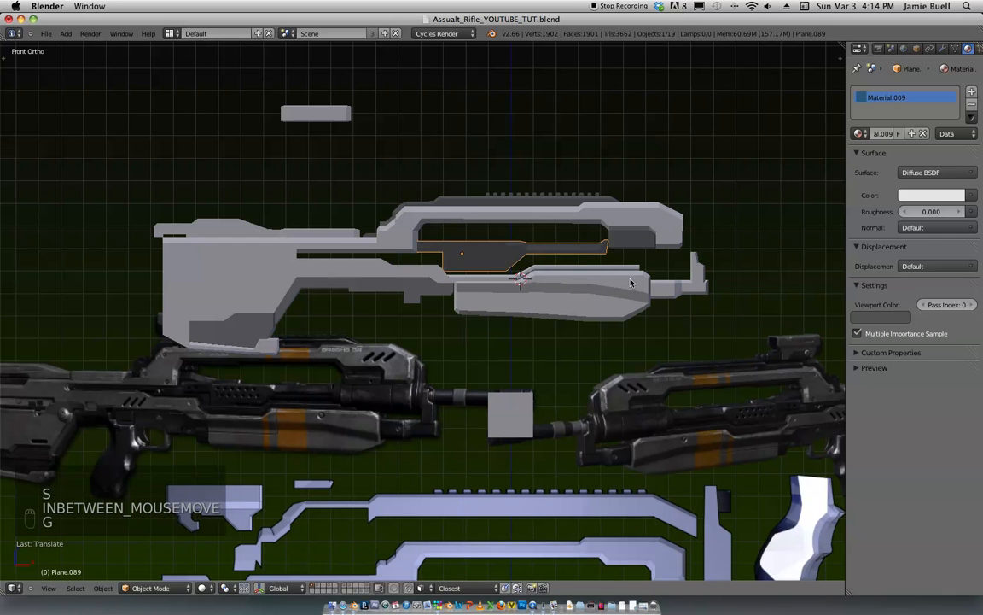
Step: Enlarge the dark part until it spans the carry-handle opening and nudge its position
key(s)
click(632, 290)
key(s)
click(614, 299)
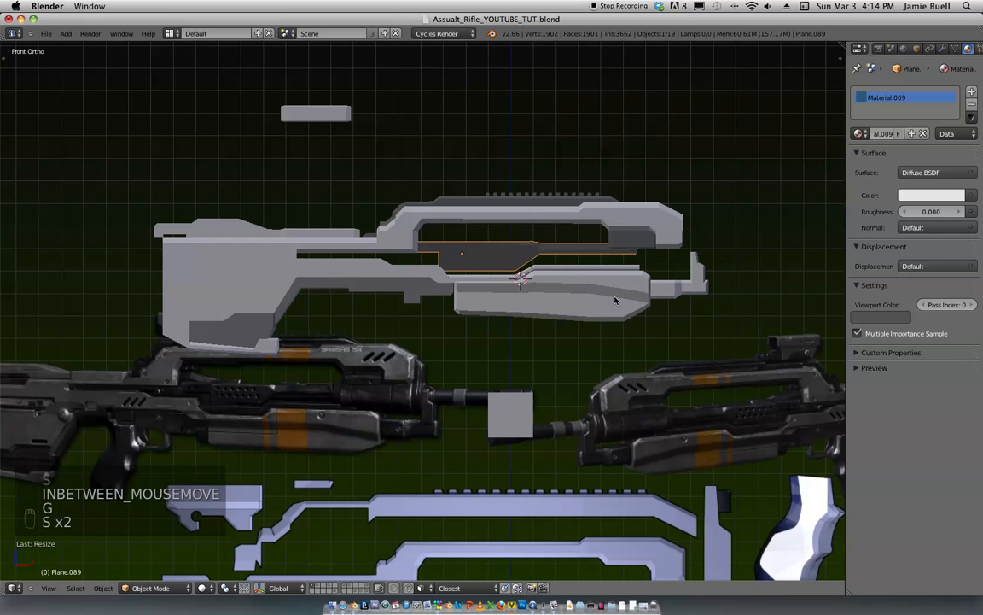
key(g)
click(607, 296)
Step: Shorten the dark part along X and lower it along Z to just above the handguard strip
scroll(607, 297, up, 2)
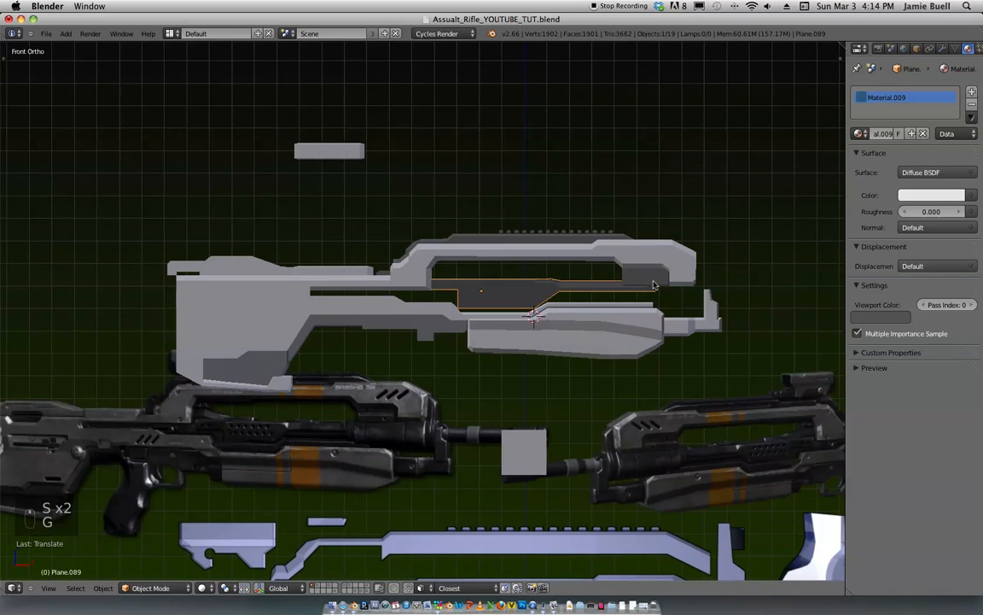
scroll(660, 318, up, 1)
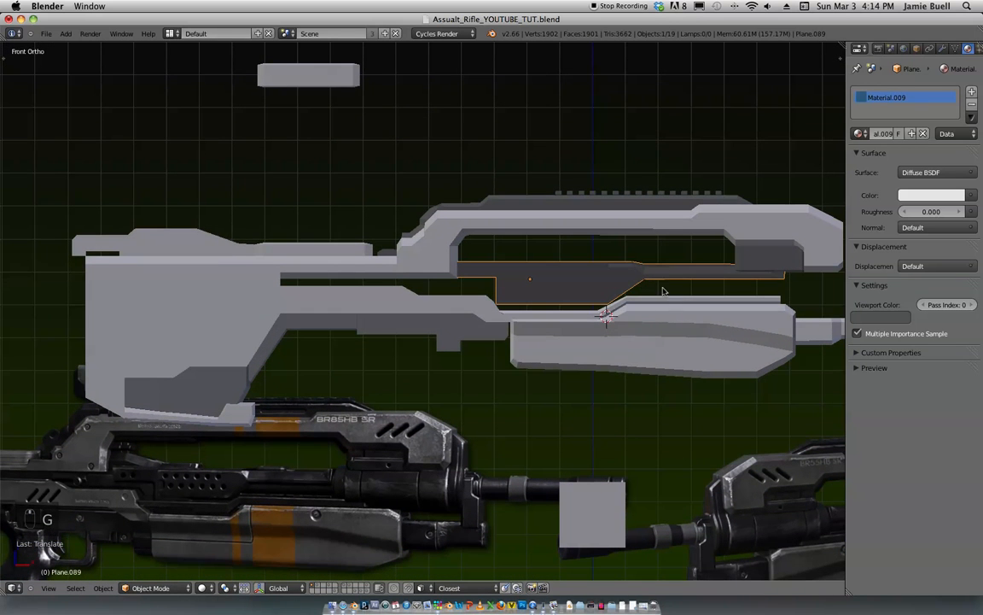
scroll(667, 278, up, 2)
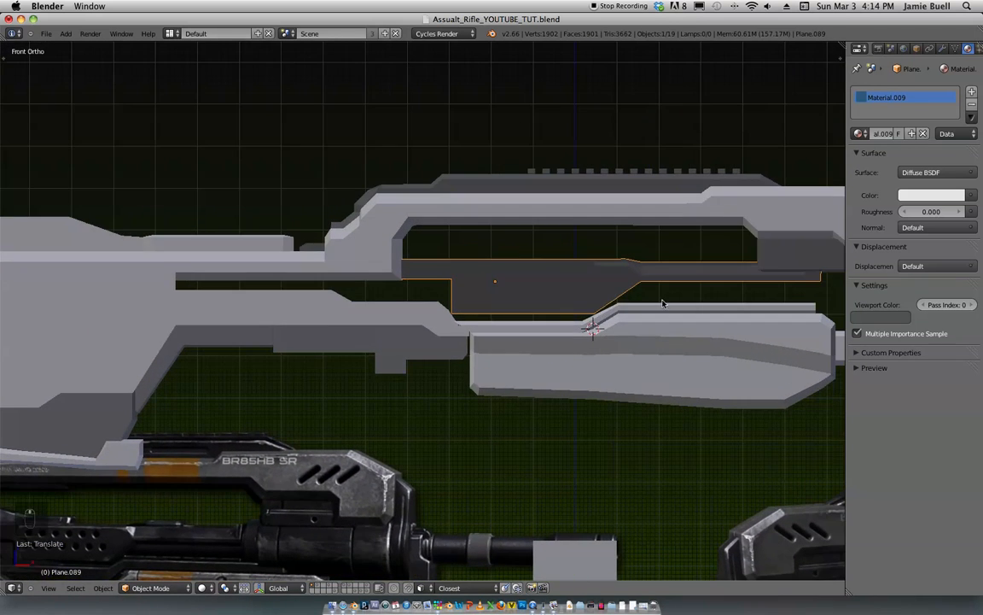
key(s)
key(x)
click(645, 317)
key(g)
key(z)
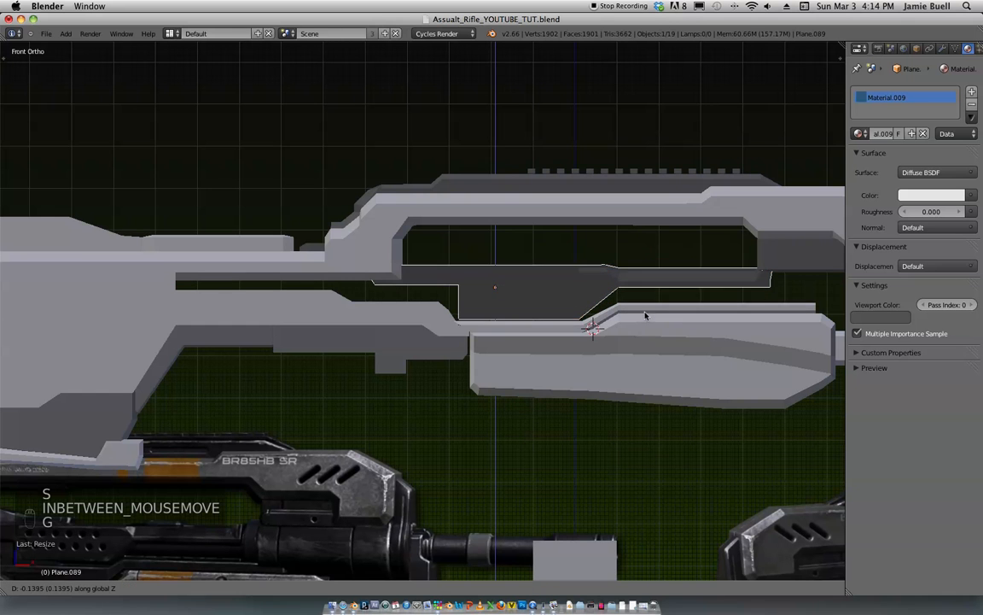
click(647, 313)
Step: Duplicate the dark block under the front of the carry handle and place the copy at the slot in the rear body
scroll(657, 278, down, 1)
shift+middle_drag(661, 267, 670, 196)
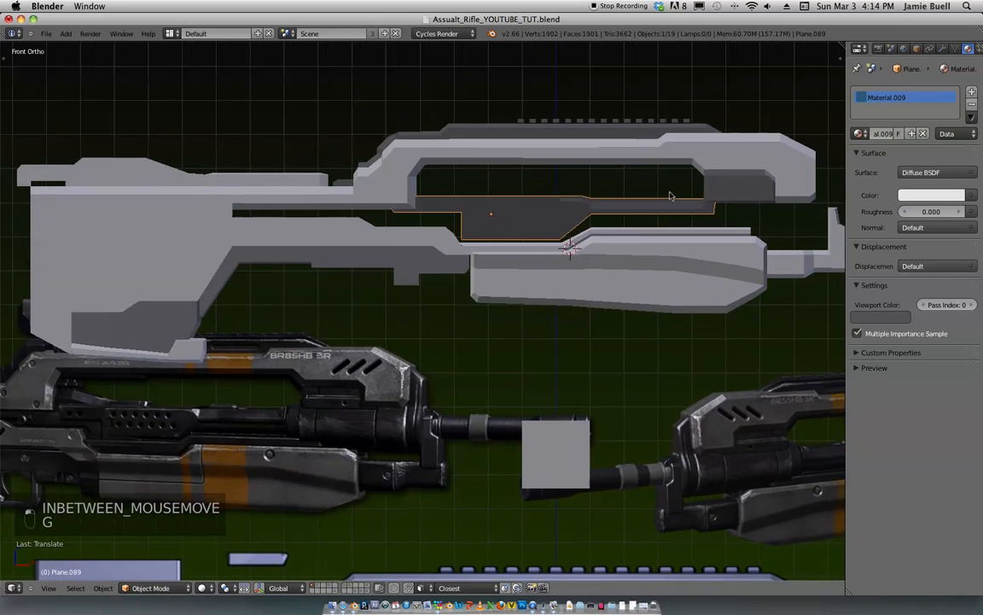
scroll(667, 209, up, 1)
scroll(666, 211, down, 1)
shift+middle_drag(575, 228, 642, 239)
scroll(631, 252, up, 1)
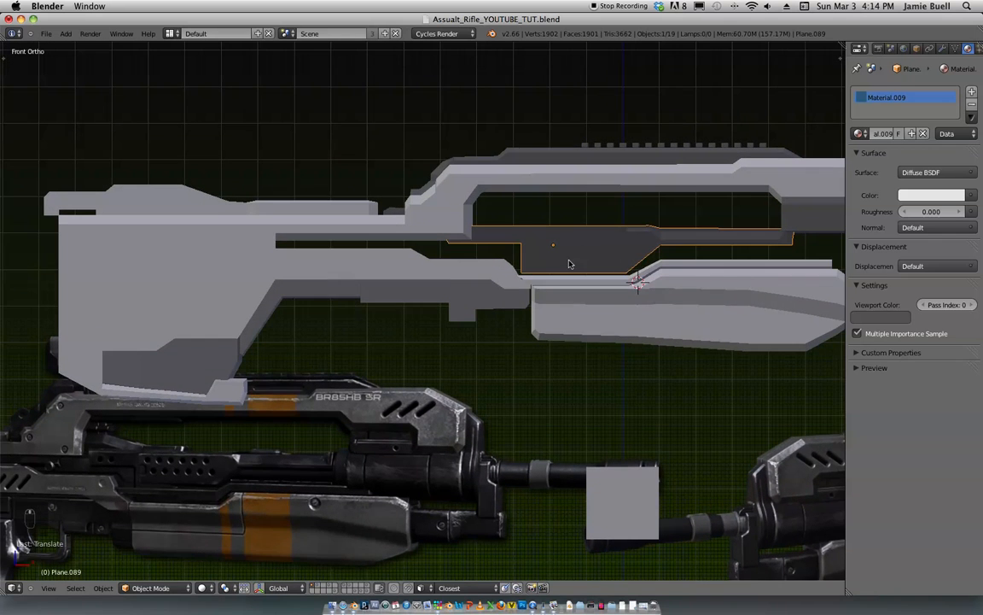
scroll(577, 263, down, 3)
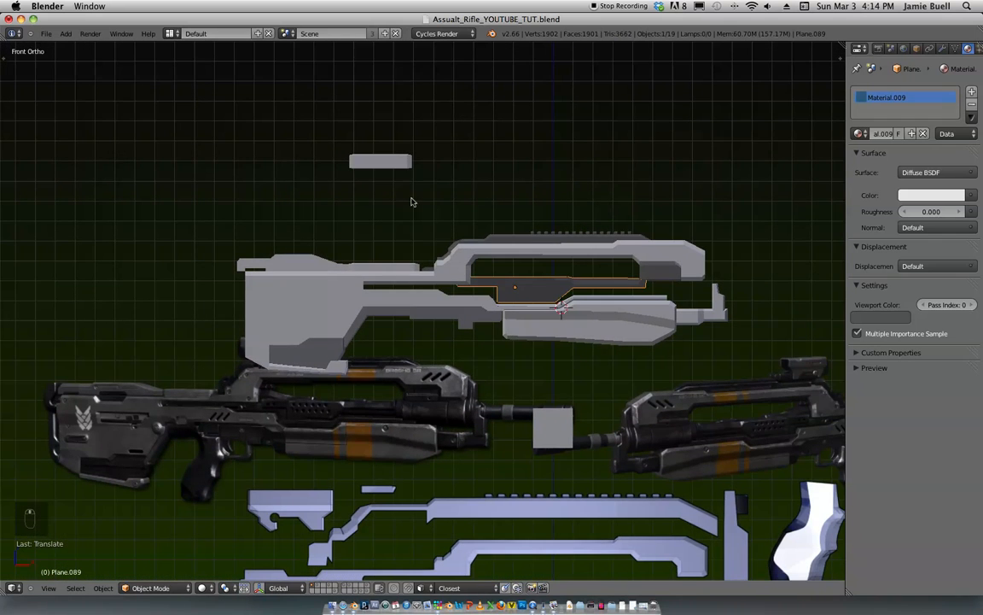
right_click(663, 274)
key(shift+d)
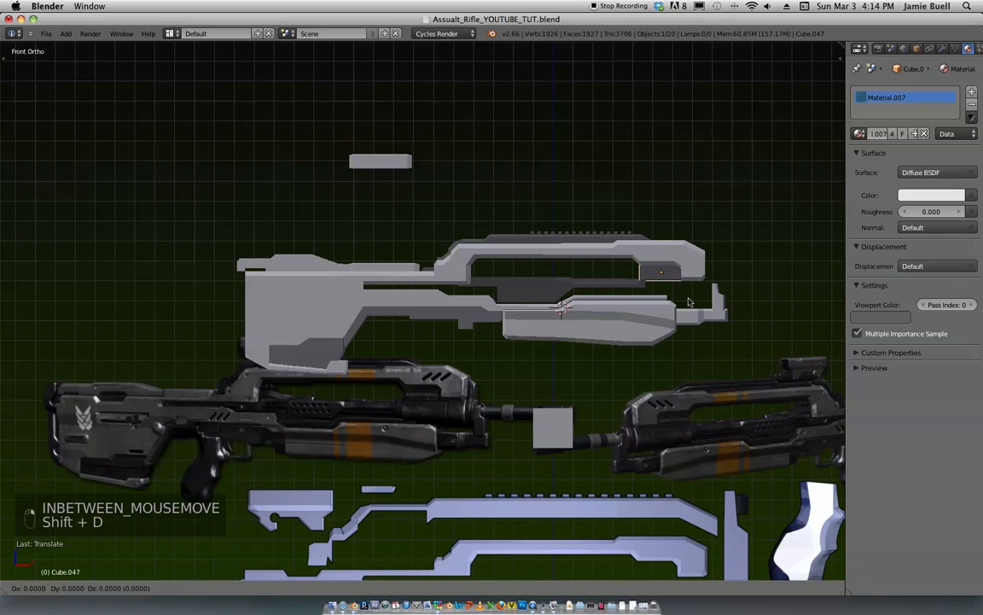
click(461, 315)
key(g)
key(z)
click(476, 330)
Step: Stretch the duplicated block along X to fill the rear body's slot, clear the selection and return to front view
key(s)
key(s)
key(x)
middle_drag(670, 302, 604, 298)
key(s)
right_click(565, 346)
key(a)
key(KP_1)
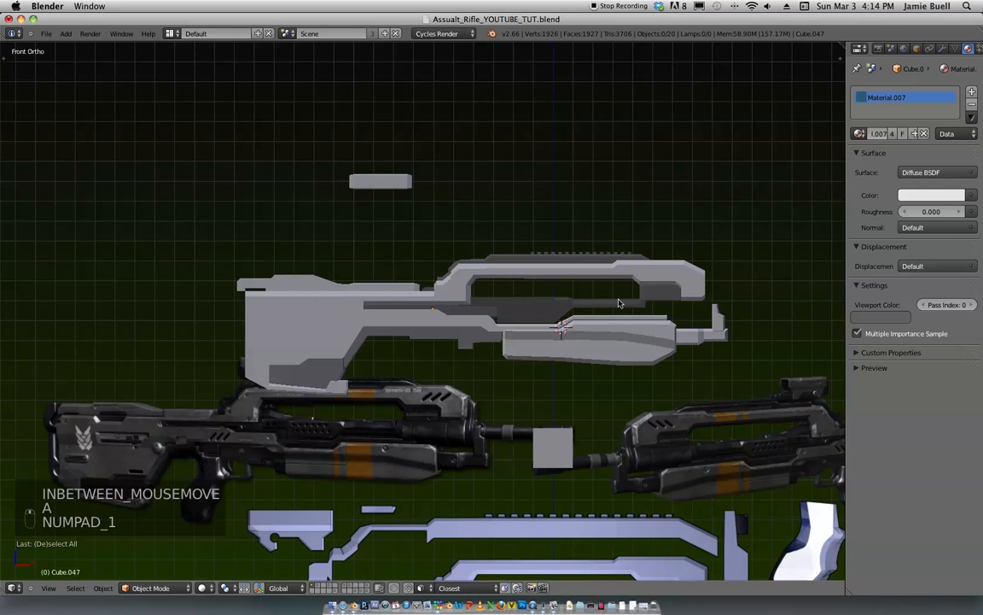
Step: Make the duplicated block's material single-user and set its viewport color to gray 0.390
scroll(555, 290, up, 3)
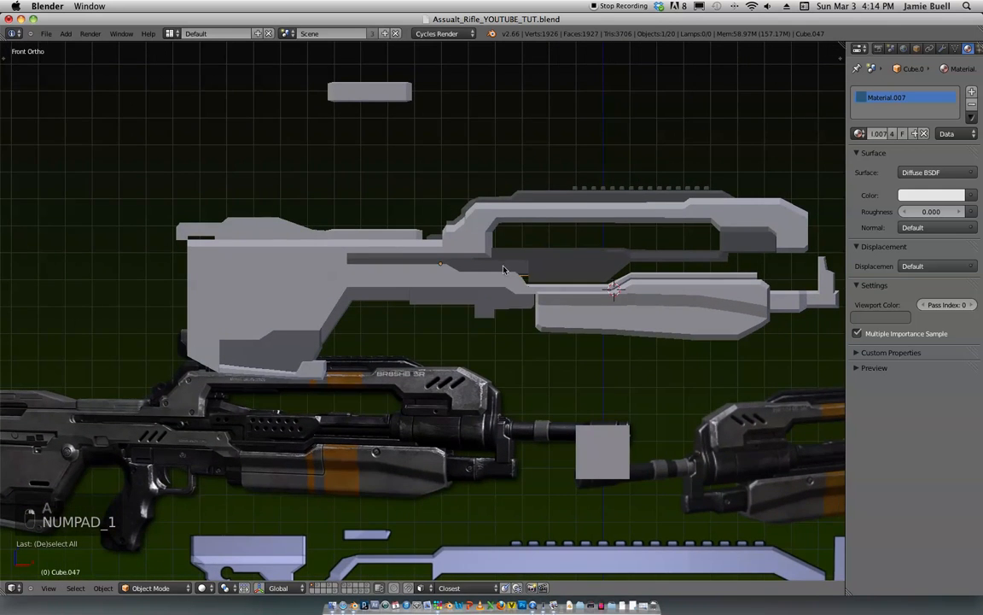
key(u)
key(u)
click(525, 283)
click(897, 312)
drag(901, 201, 897, 179)
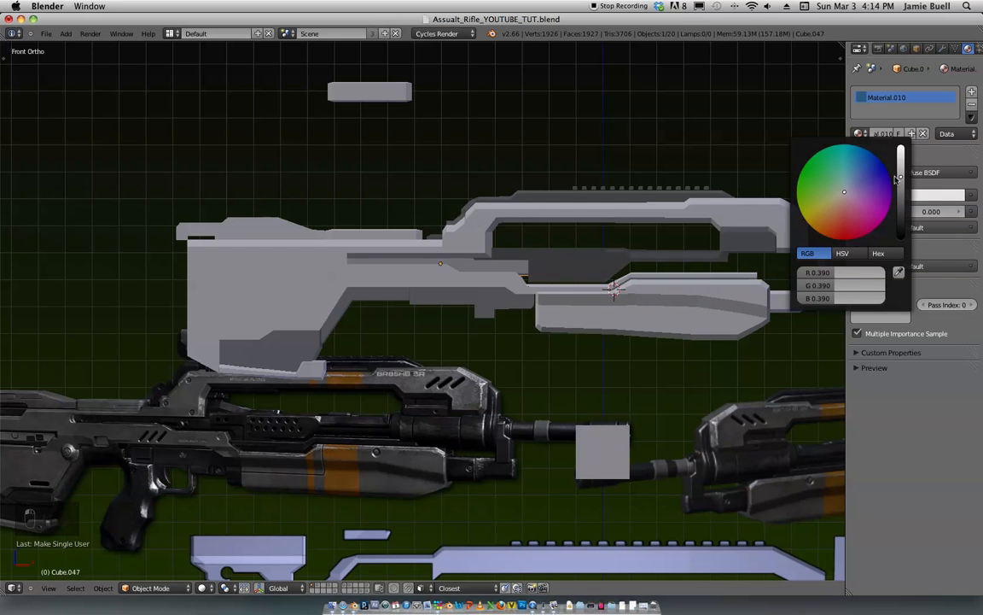
Step: Select the dark long part above the handguard and open its mesh for editing
right_click(554, 264)
scroll(568, 260, right, 1)
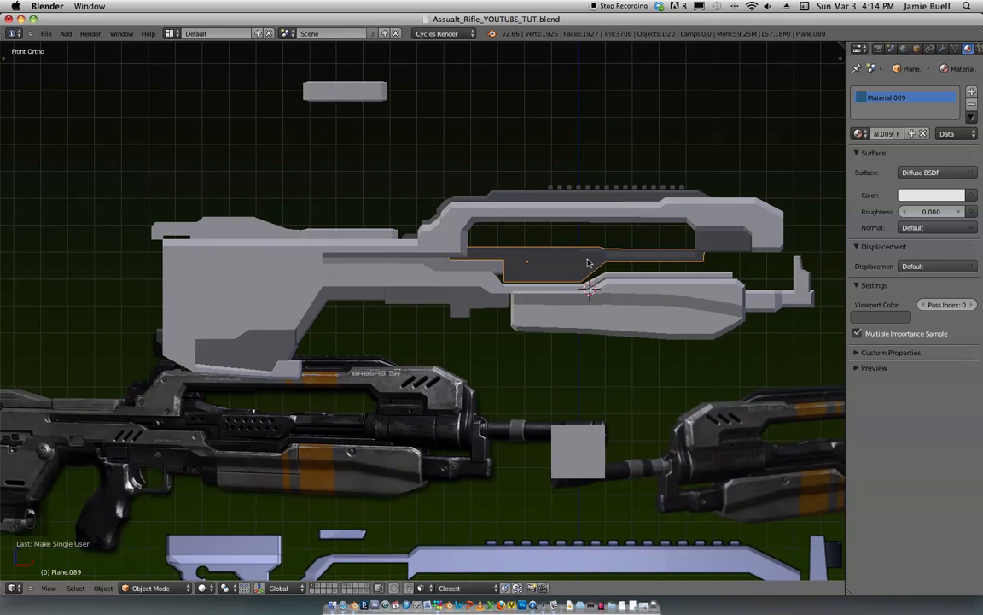
scroll(587, 287, right, 1)
scroll(588, 288, up, 1)
key(Tab)
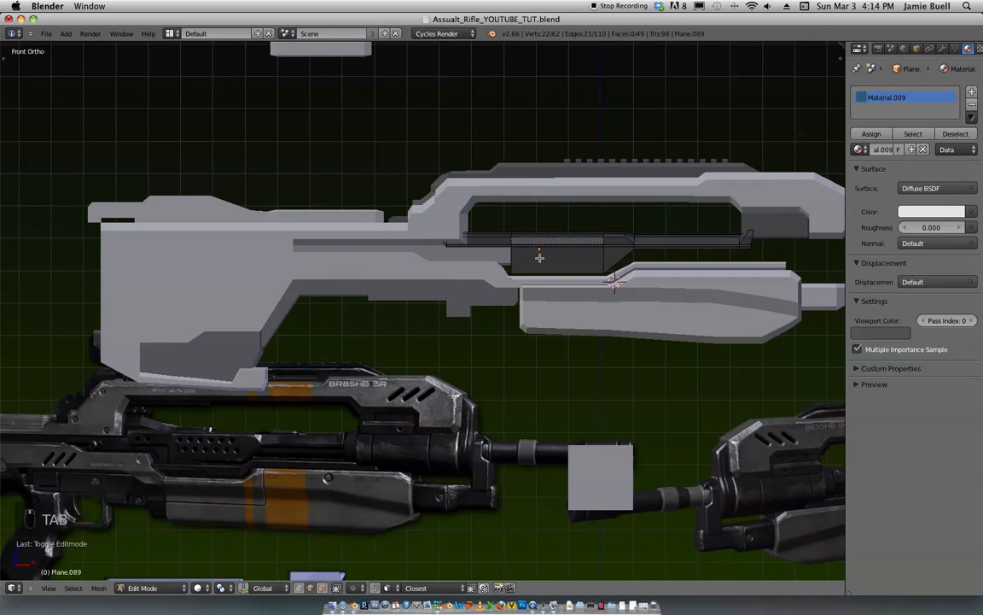
Step: In vertex selection mode, box-select the long part's upper strip through the mesh and move it slightly down
scroll(567, 240, down, 1)
key(z)
key(a)
key(ctrl+Tab)
click(705, 235)
key(b)
drag(679, 262, 401, 233)
key(z)
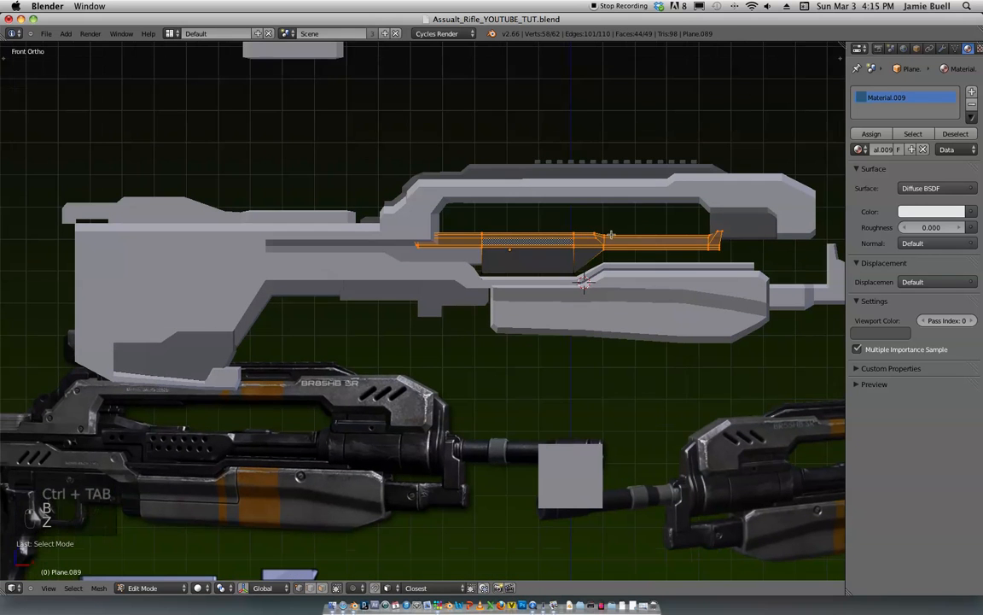
key(g)
click(680, 293)
Step: Try to box-select the long part's narrow front section through the mesh and move it down along Z
scroll(603, 286, up, 3)
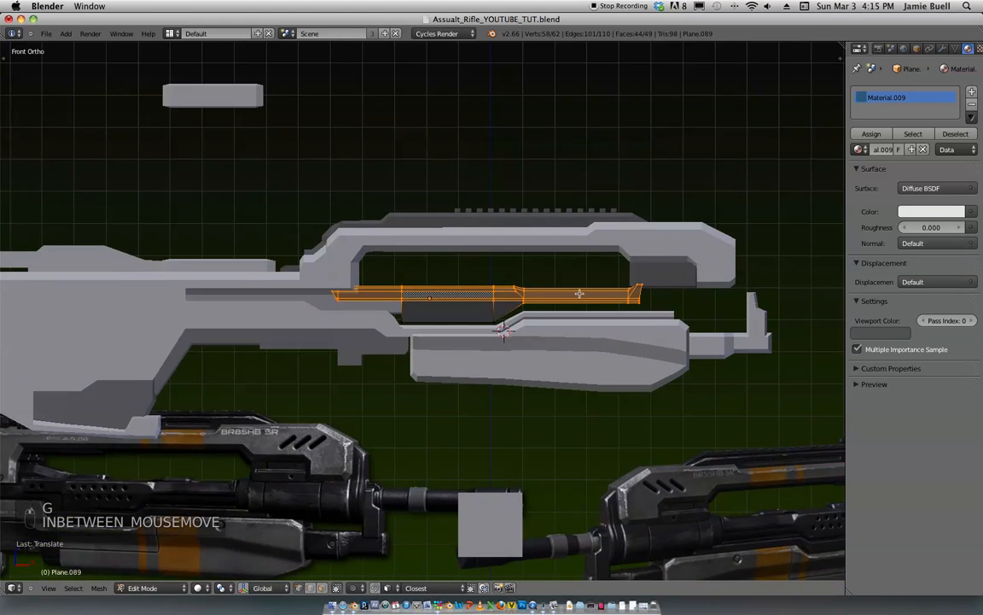
key(a)
key(b)
drag(661, 269, 557, 256)
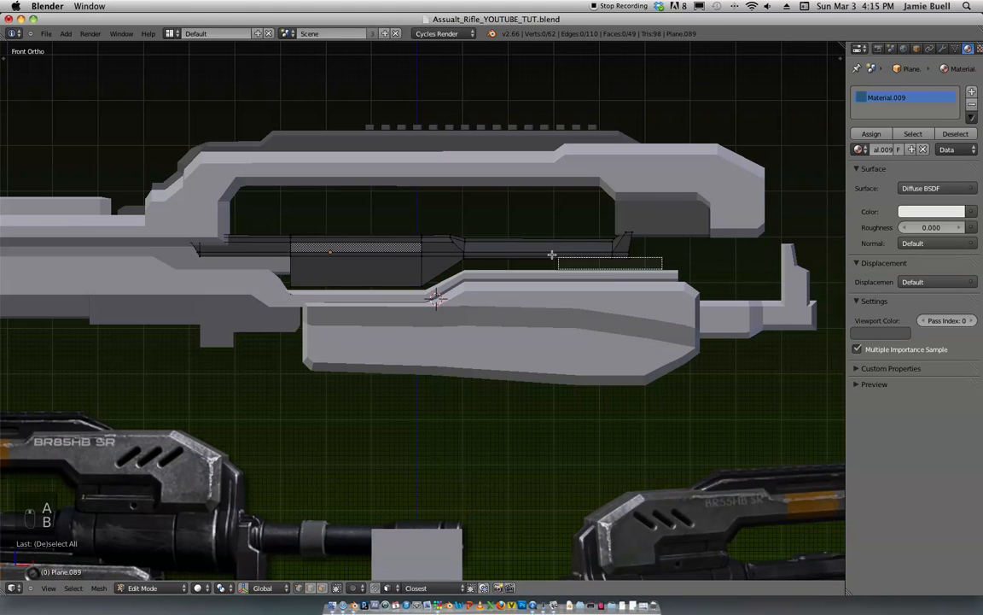
drag(456, 206, 457, 206)
key(z)
key(n)
key(n)
key(b)
drag(658, 287, 521, 226)
drag(460, 206, 460, 206)
key(z)
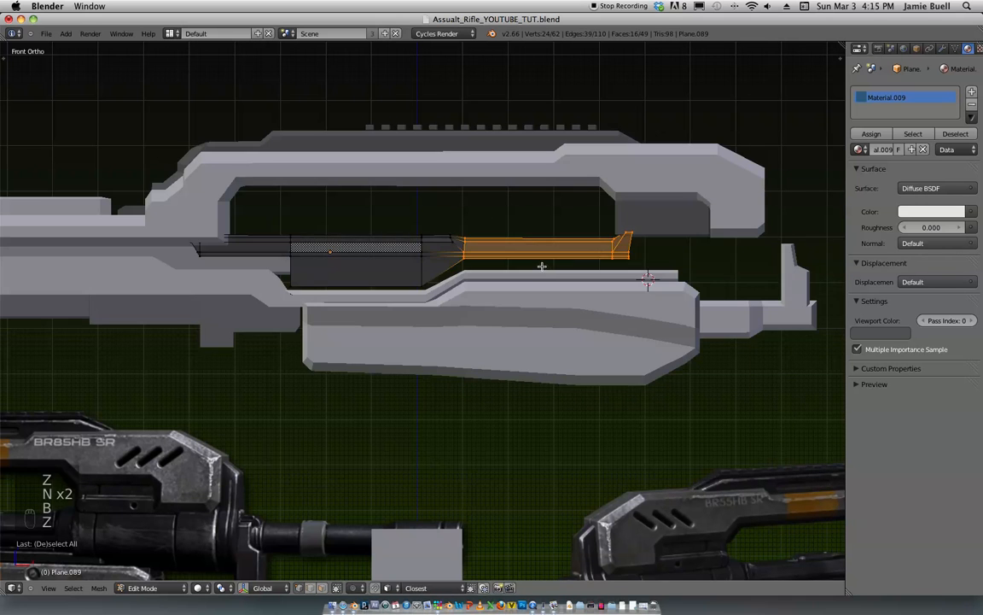
key(g)
key(z)
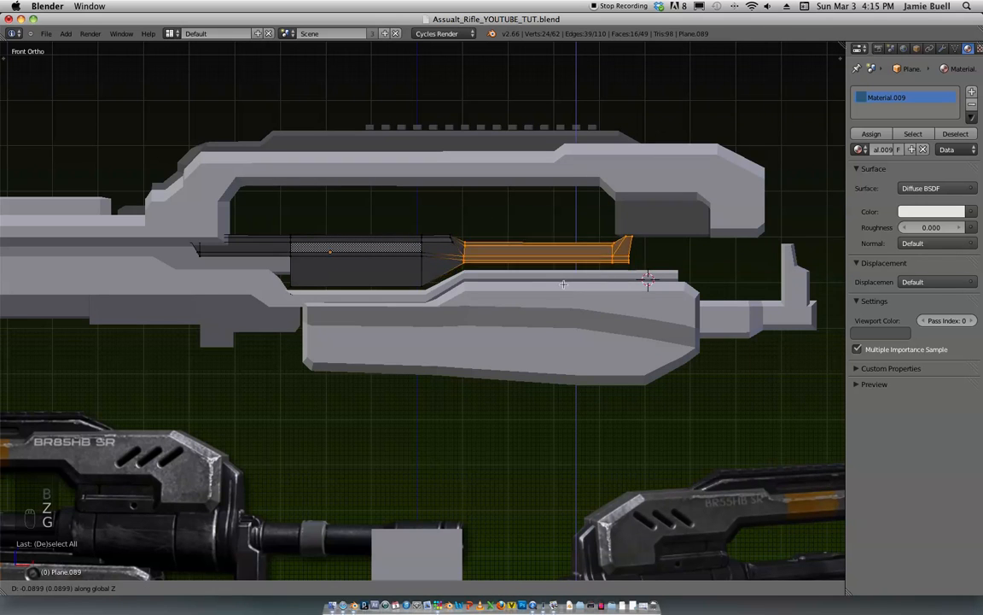
click(548, 275)
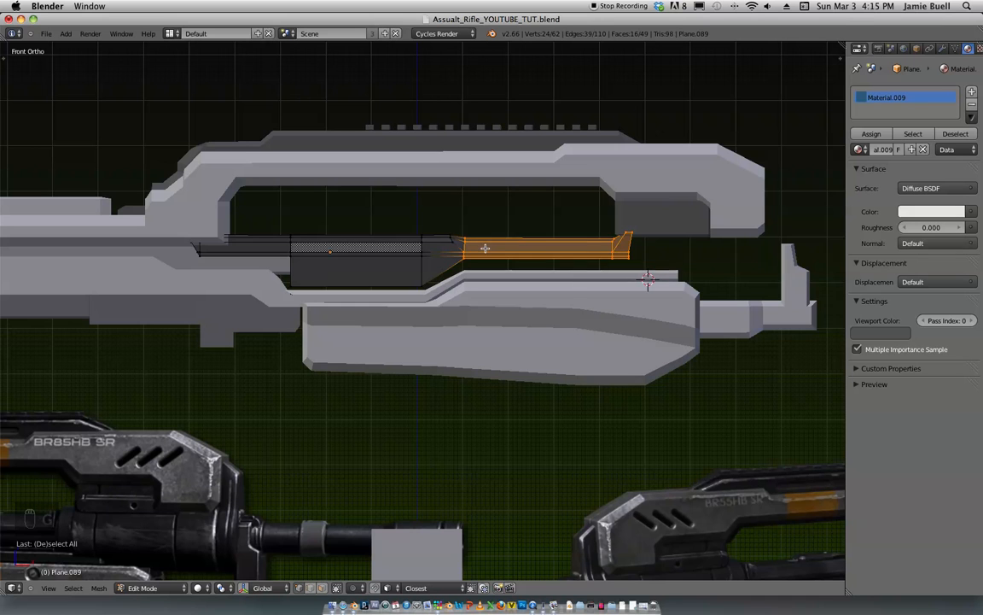
Step: Undo back to the selection covering nearly the whole long part and move it slightly down
key(b)
key(super+z)
key(super+z)
key(super+z)
key(super+z)
key(super+z)
key(super+z)
key(super+z)
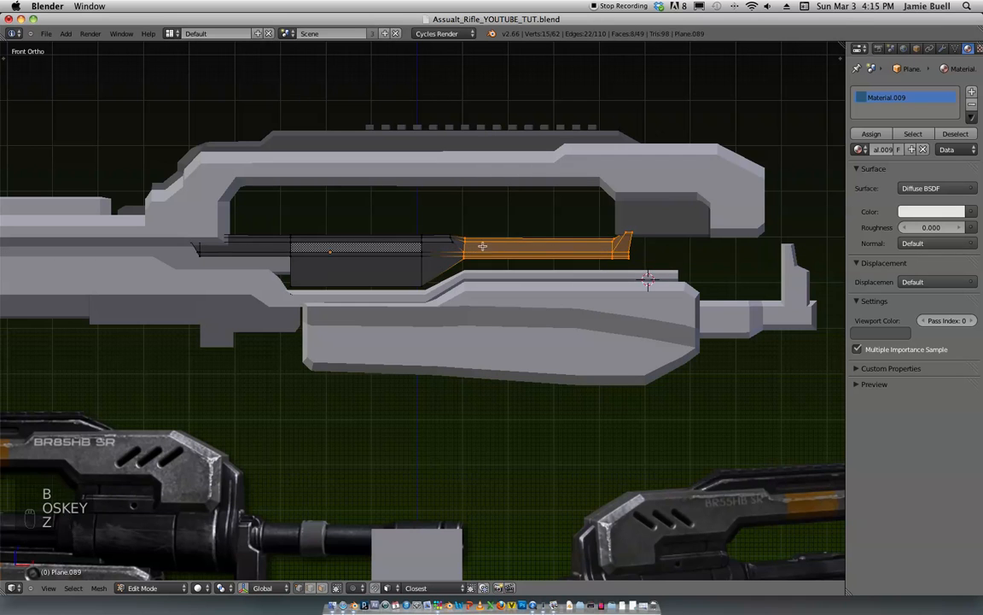
key(shift+super+z)
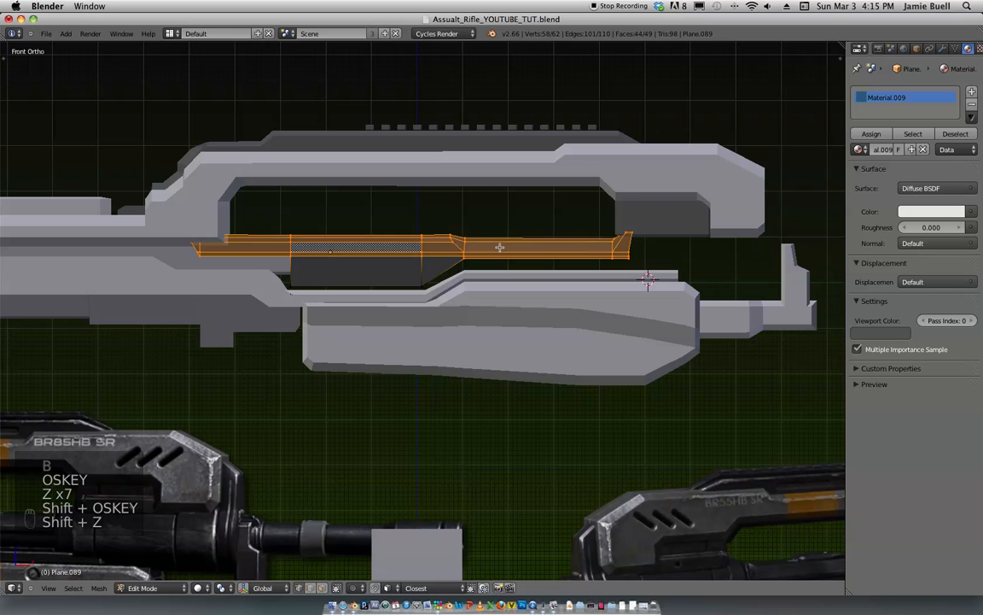
key(g)
click(500, 249)
Step: Clear the selection, box-select the long part's slanted rear end through the mesh and move it forward to shorten the part
scroll(524, 194, down, 3)
mouse_move(524, 195)
shift+middle_down()
mouse_move(555, 153)
mouse_move(573, 160)
mouse_move(540, 191)
shift+middle_up()
scroll(544, 176, up, 2)
scroll(529, 179, up, 1)
scroll(542, 191, up, 2)
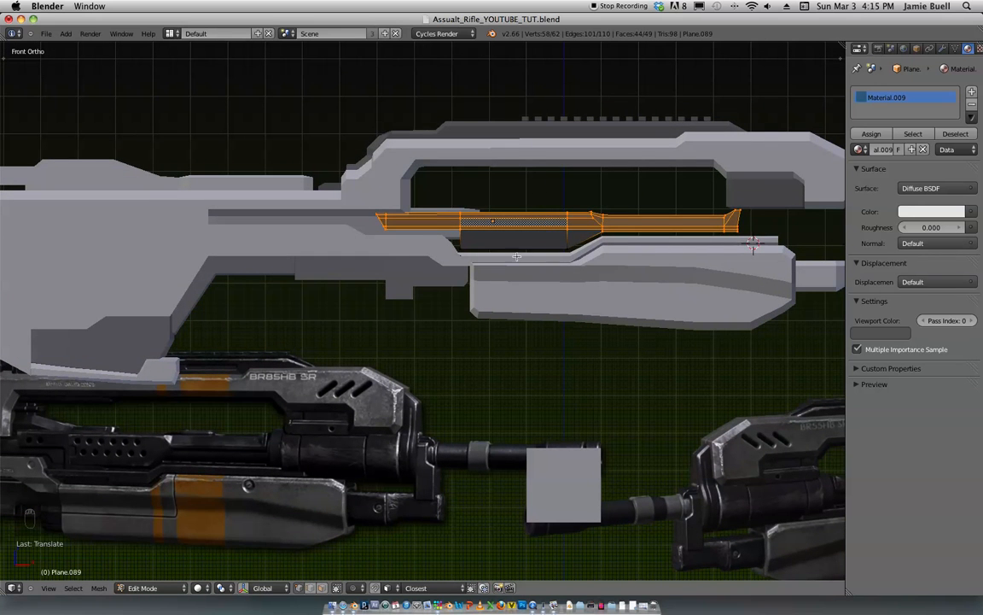
key(z)
key(a)
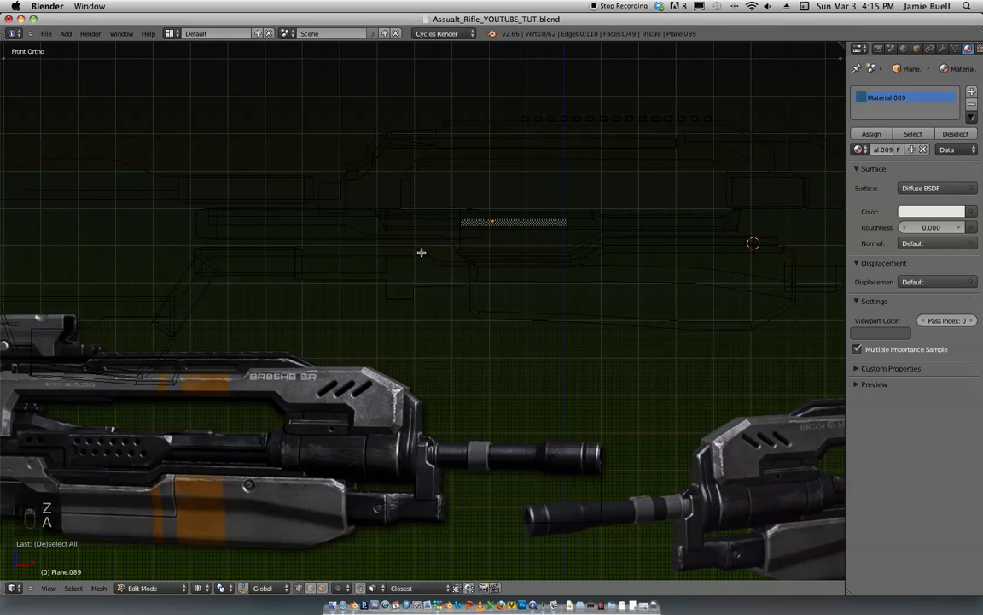
key(z)
key(g)
click(382, 195)
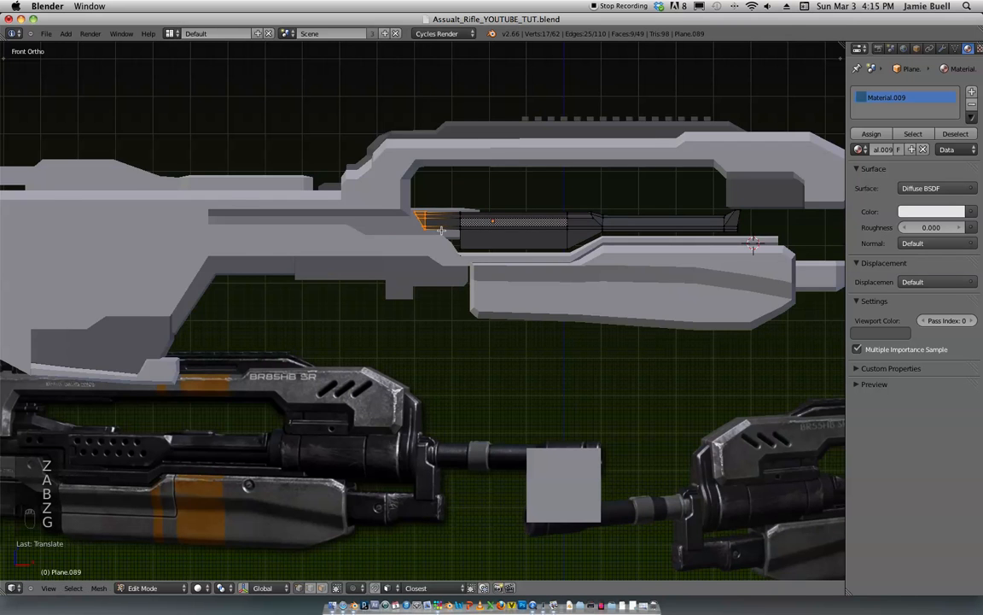
Step: Switch the mesh to face selection mode at the long part's slanted rear end
scroll(522, 188, down, 2)
scroll(521, 189, up, 1)
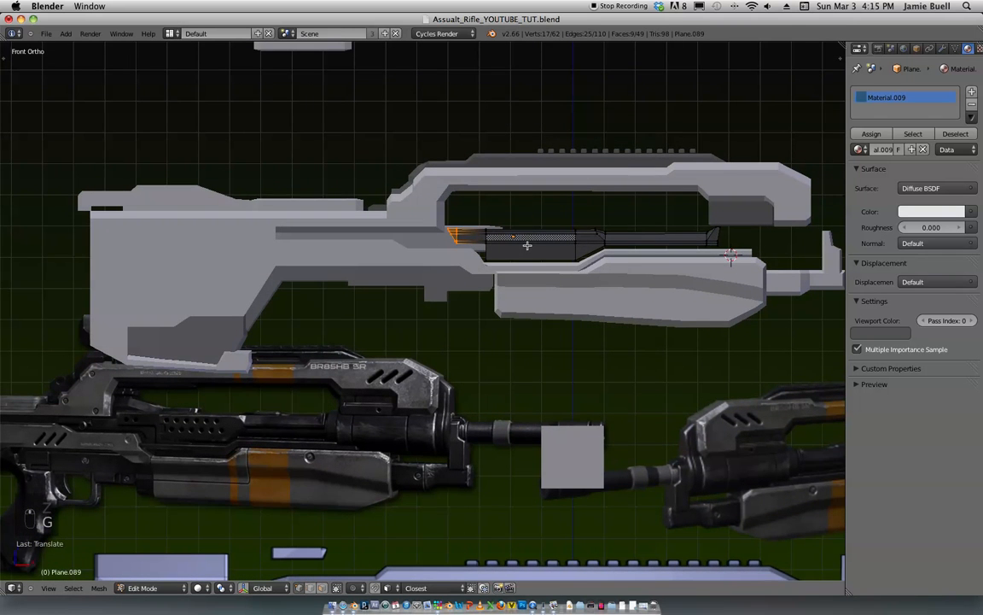
shift+middle_drag(524, 204, 540, 219)
scroll(538, 225, up, 4)
scroll(536, 232, down, 3)
shift+middle_drag(565, 170, 388, 357)
scroll(583, 171, up, 4)
scroll(461, 264, up, 5)
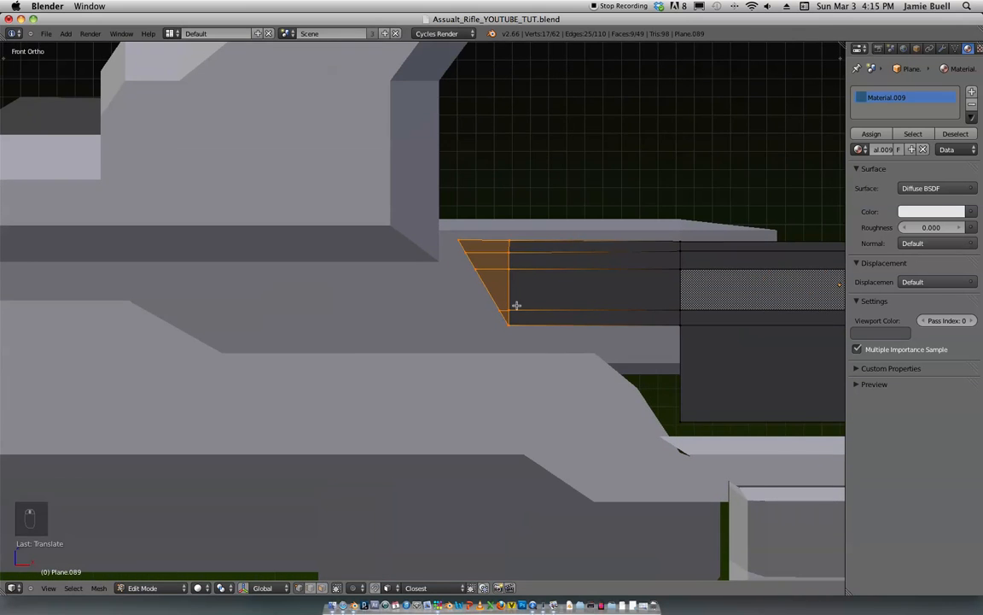
shift+middle_drag(498, 328, 450, 288)
scroll(431, 351, up, 4)
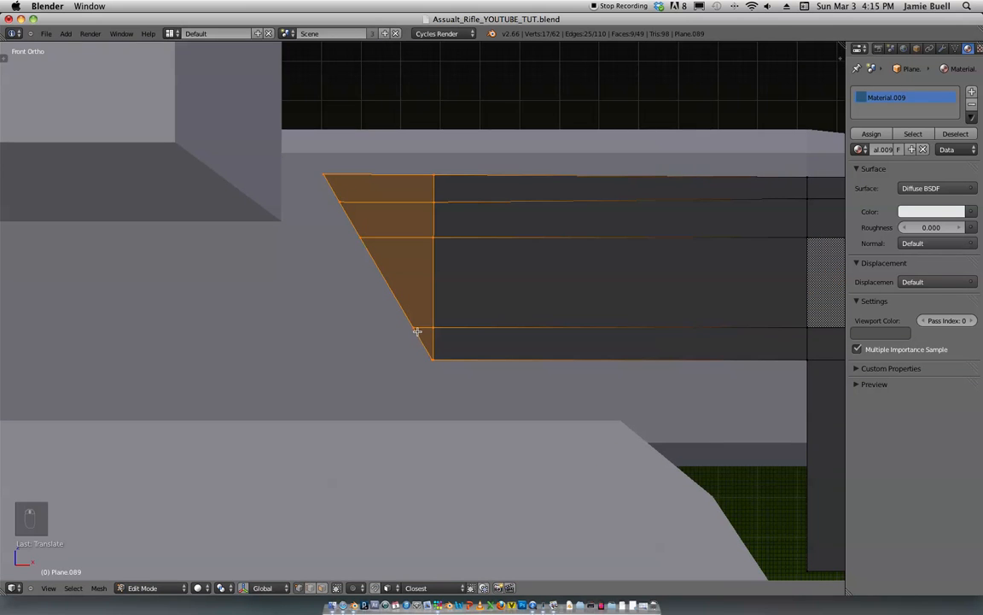
scroll(418, 340, up, 1)
right_click(408, 366)
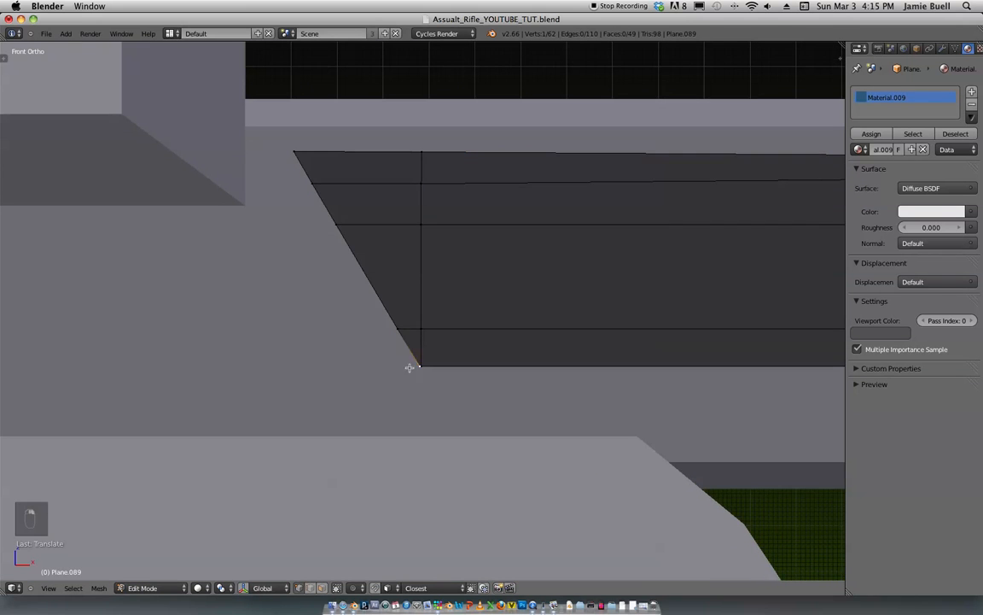
shift+right_click(397, 342)
middle_drag(397, 342, 485, 264)
key(z)
key(ctrl+Tab)
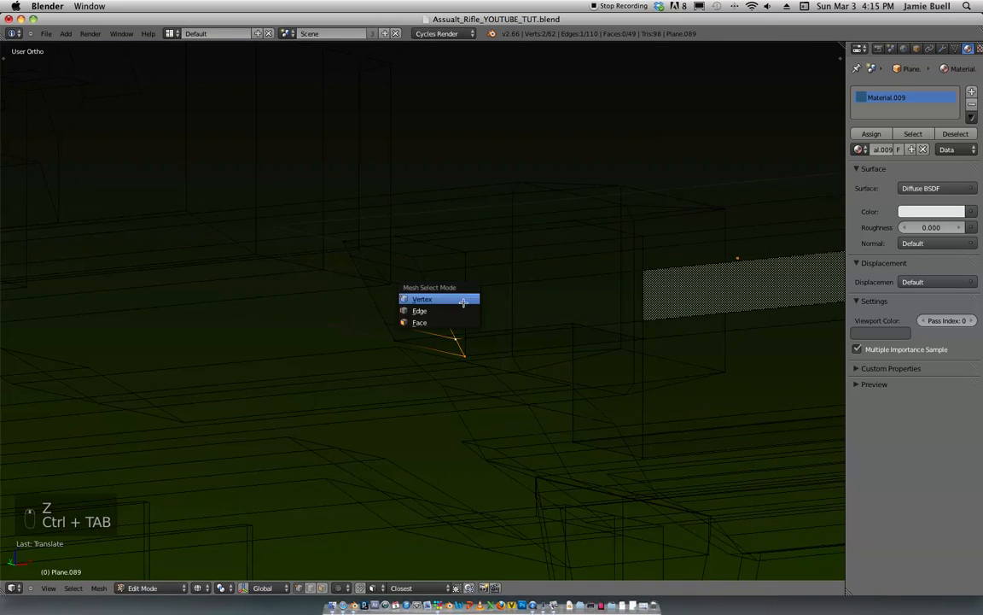
middle_drag(465, 322, 436, 345)
Step: Try to pick the slanted rear end's faces in the wireframe display
right_click(427, 344)
right_click(407, 286)
right_click(411, 315)
shift+right_click(420, 341)
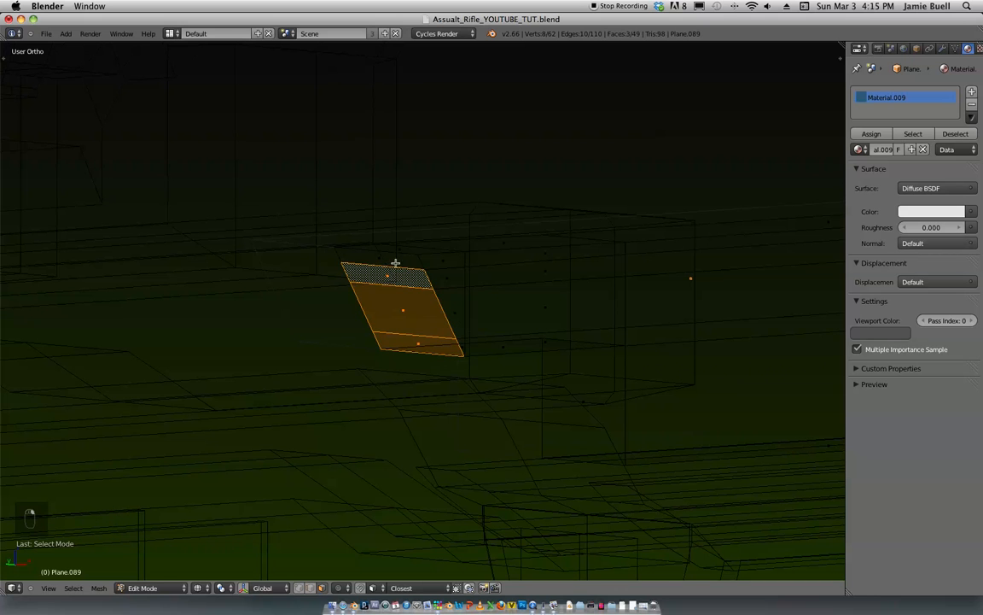
shift+right_click(399, 264)
shift+right_click(394, 269)
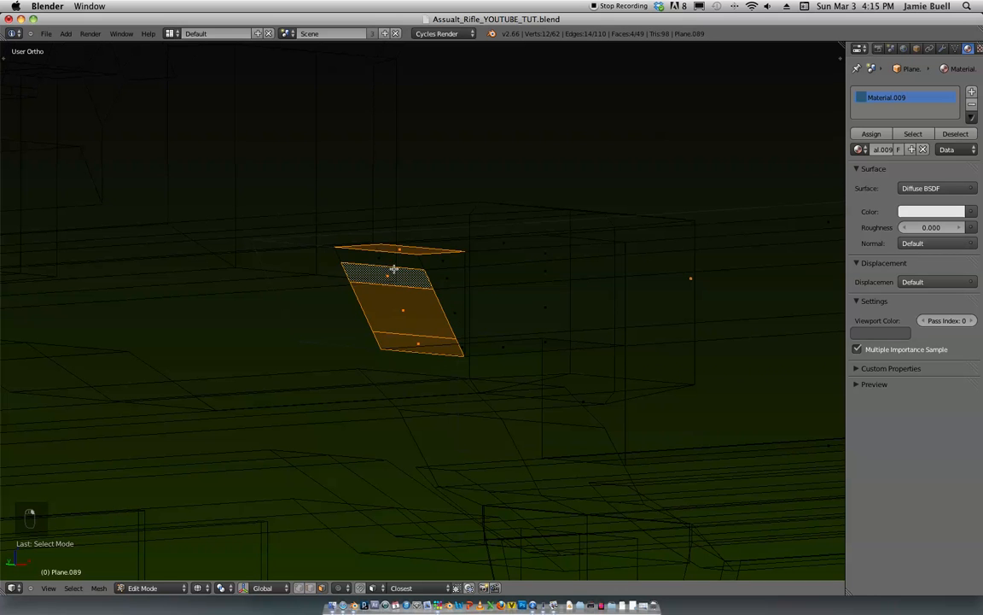
right_click(397, 250)
Step: Select the four slanted faces closing the long part's rear end in solid display and extrude them
right_click(394, 267)
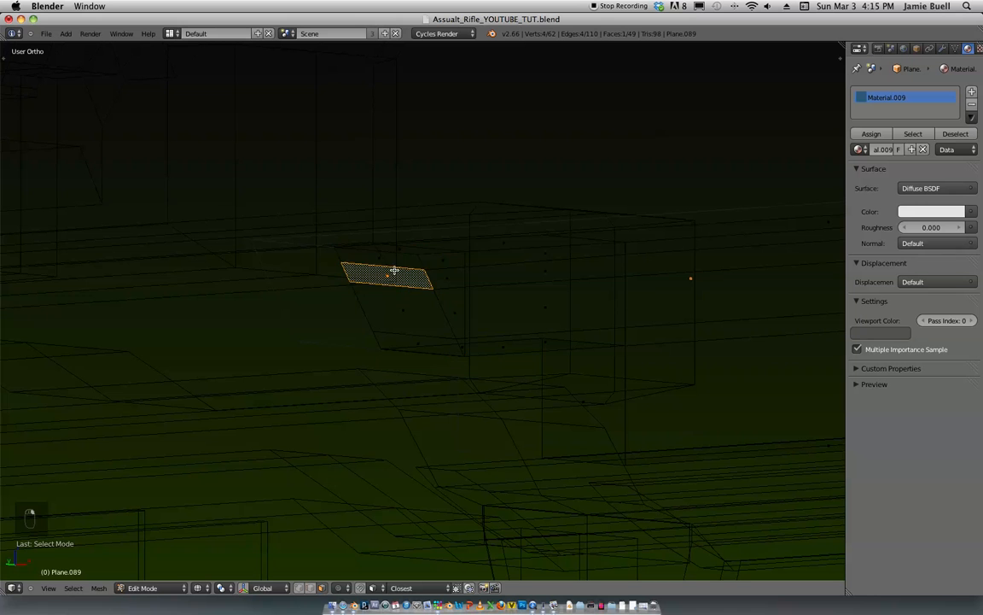
key(z)
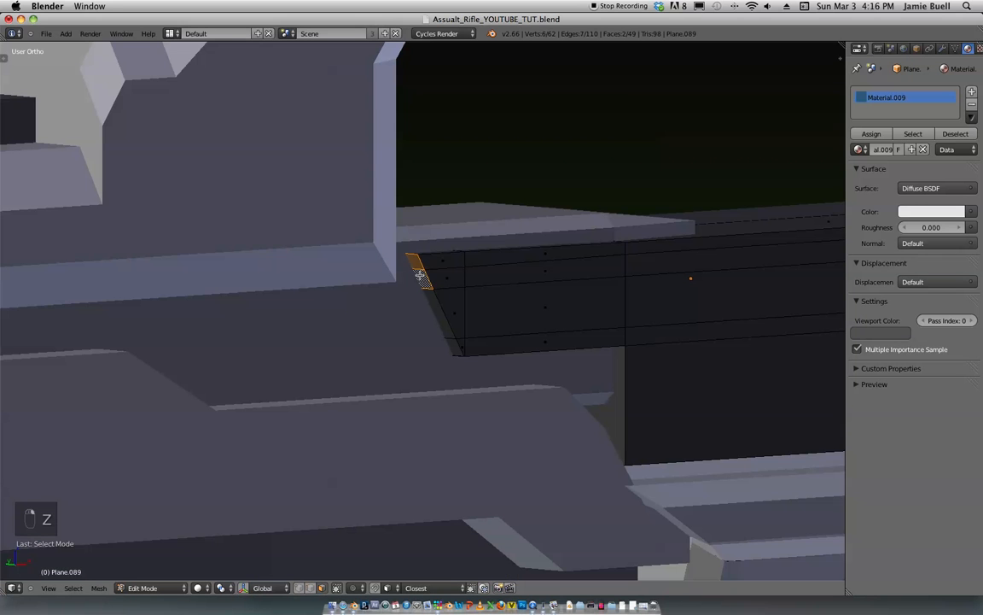
middle_drag(454, 347, 424, 338)
key(KP_1)
scroll(465, 318, down, 7)
shift+middle_drag(532, 160, 542, 219)
scroll(542, 219, up, 5)
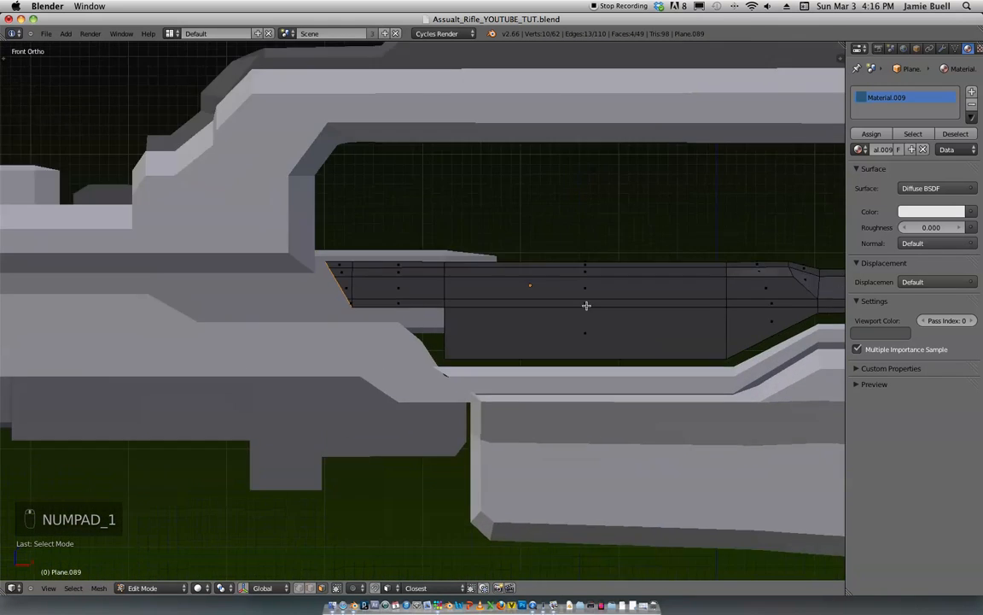
key(e)
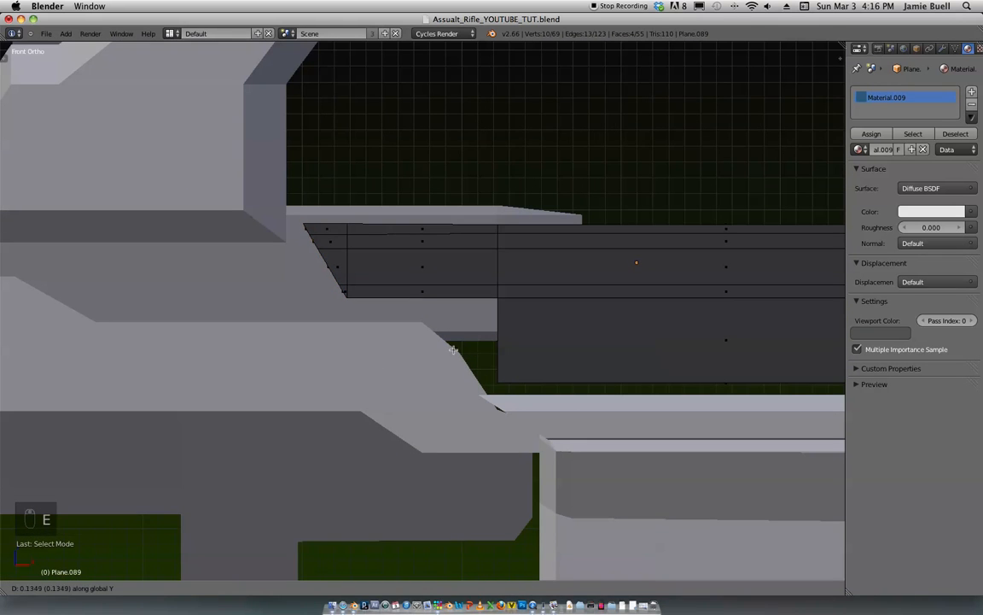
click(423, 336)
middle_drag(463, 288, 564, 330)
key(r)
key(x)
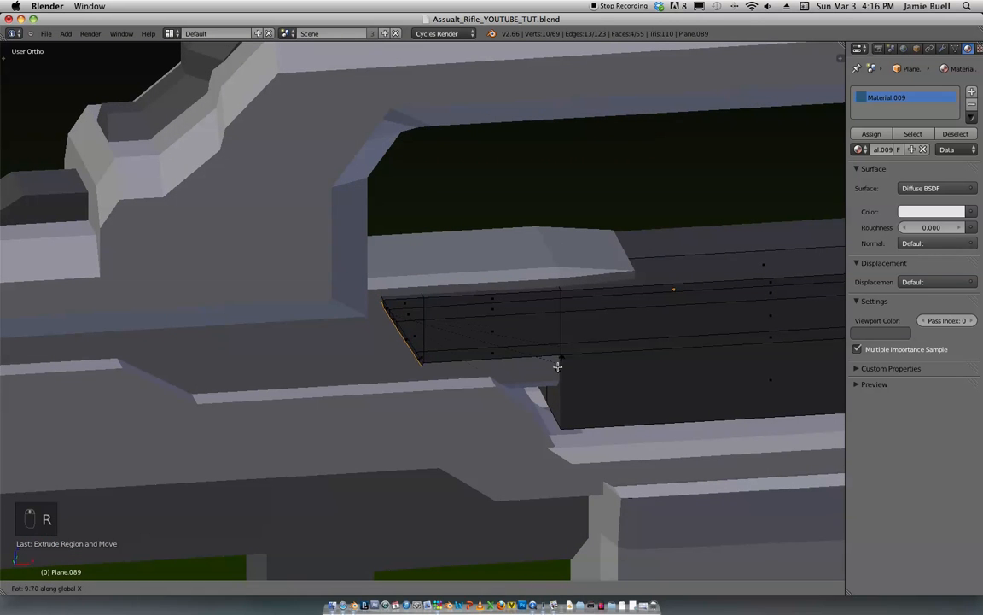
right_click(496, 245)
Step: Extrude the rear end faces backward along X and rotate them about Y until they stand upright
mouse_move(493, 305)
middle_down()
mouse_move(481, 280)
mouse_move(497, 316)
middle_up()
key(e)
key(x)
click(482, 334)
key(r)
key(y)
click(461, 408)
Step: In front view, scale the extruded end faces along Z to the long part's height and align them vertically with it
key(KP_1)
shift+middle_drag(604, 198, 402, 454)
shift+middle_drag(358, 290, 569, 426)
ctrl+middle_drag(563, 428, 519, 356)
key(s)
key(z)
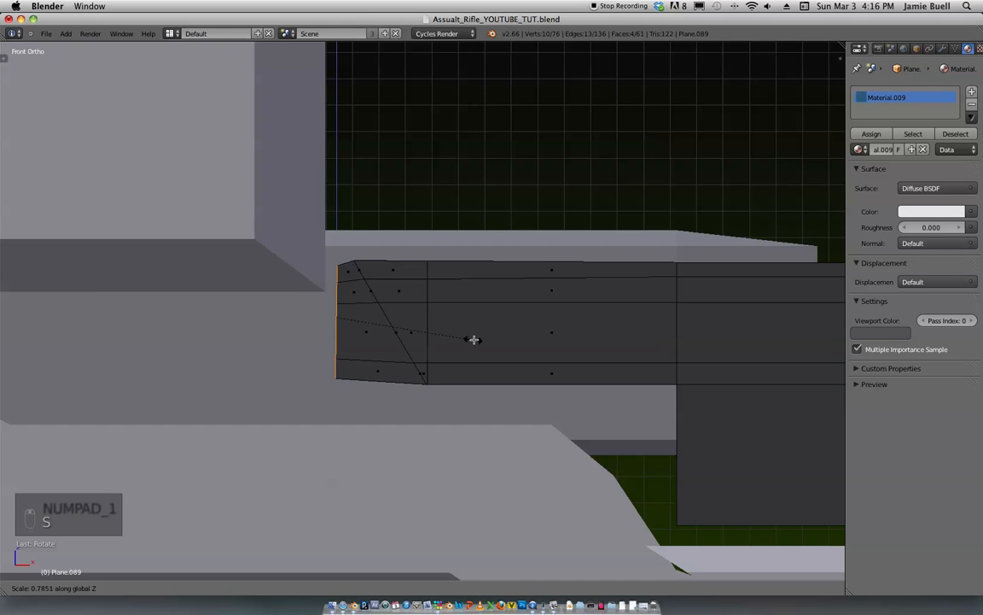
click(596, 298)
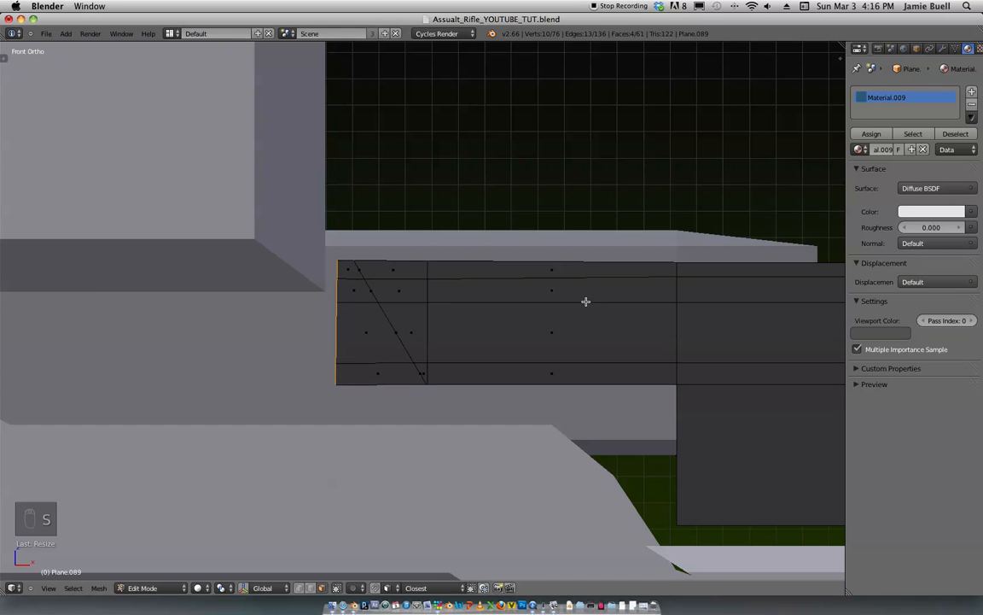
key(g)
key(z)
click(548, 369)
Step: Examine the extended rear end's fit against the rifle body in front view, in and out of mesh editing
scroll(589, 248, down, 4)
key(Tab)
scroll(605, 218, down, 4)
shift+middle_drag(608, 215, 572, 220)
key(Tab)
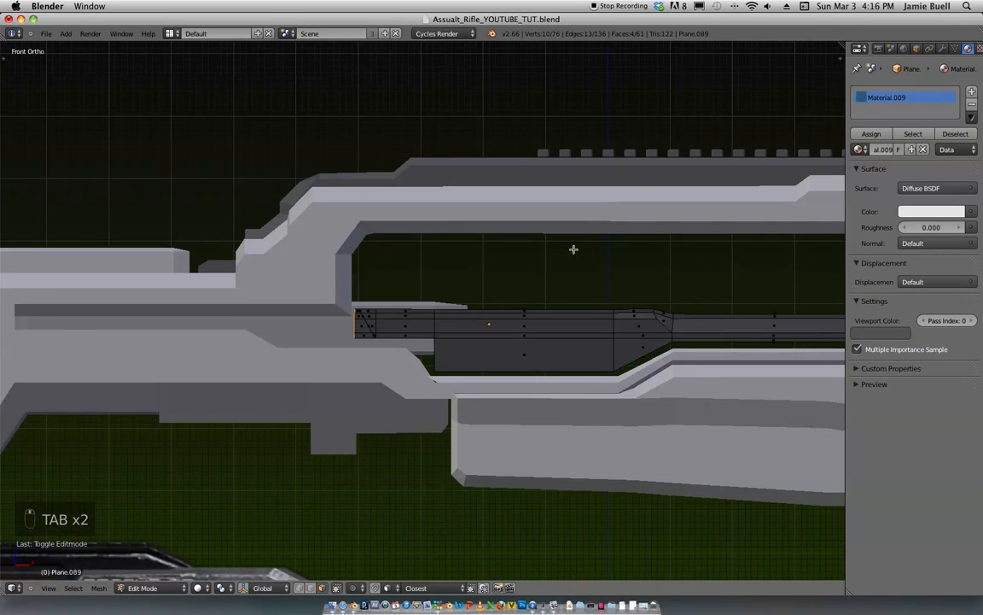
scroll(572, 256, up, 6)
scroll(649, 310, down, 3)
scroll(630, 315, down, 2)
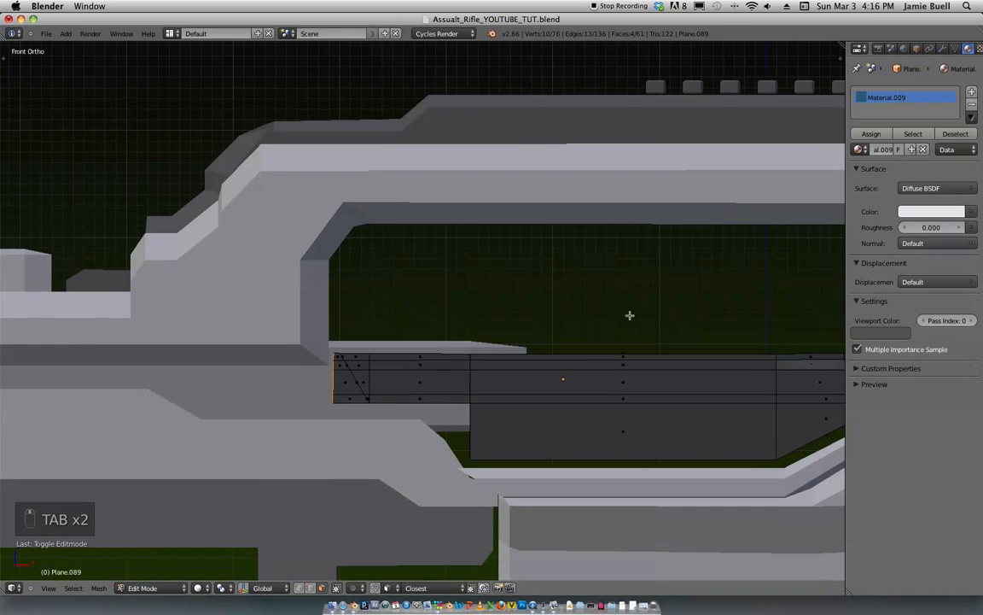
key(Tab)
scroll(519, 269, down, 3)
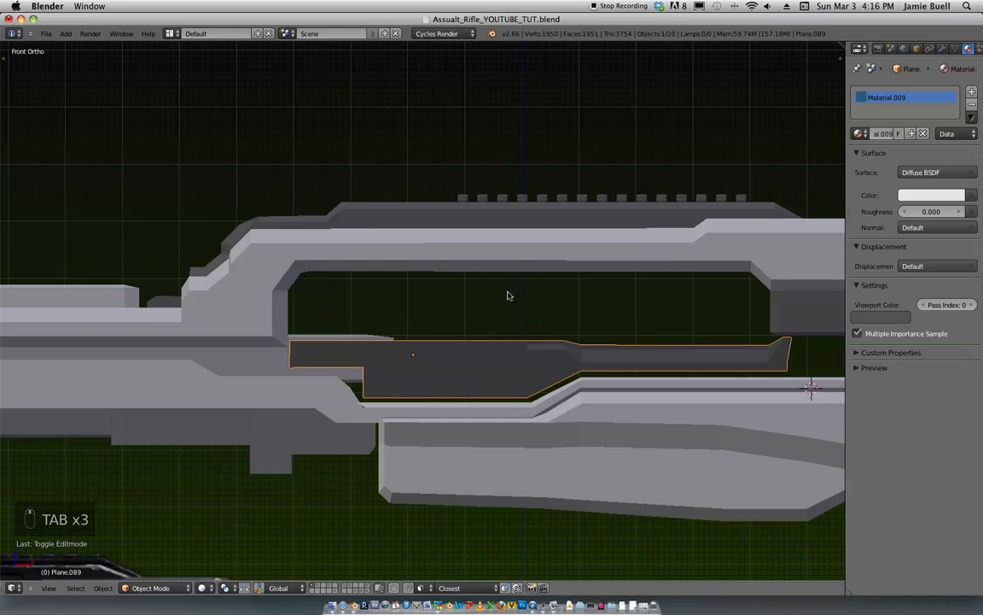
scroll(566, 252, up, 2)
Step: Switch the long part's mesh to vertex selection mode, clear the selection and return to Object Mode
key(Tab)
key(ctrl+Tab)
click(591, 258)
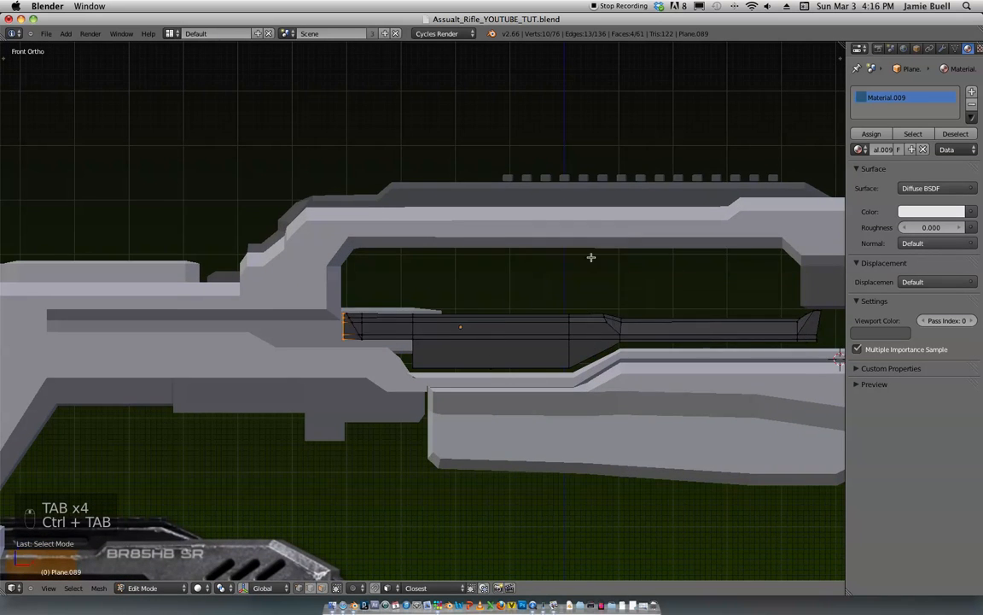
key(z)
scroll(649, 281, down, 1)
key(a)
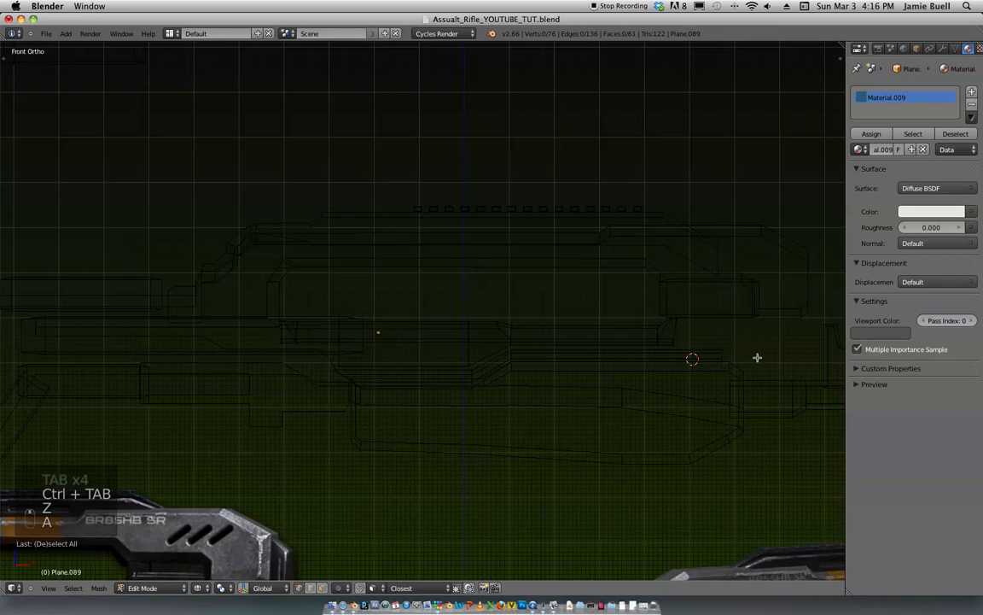
key(n)
key(n)
key(Tab)
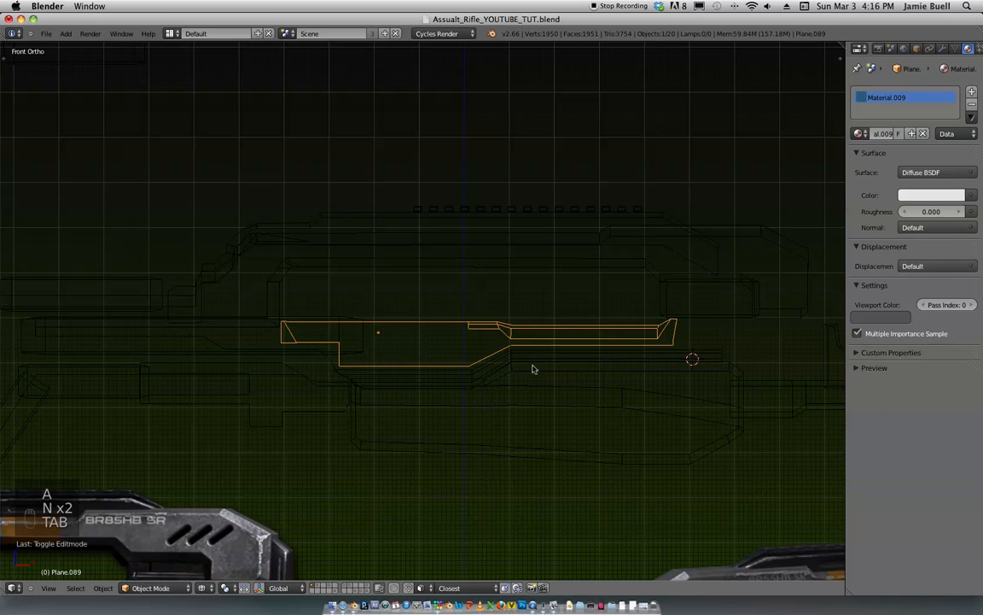
Step: Scale the long part taller and move it up along Z by about 0.17
key(z)
key(s)
key(g)
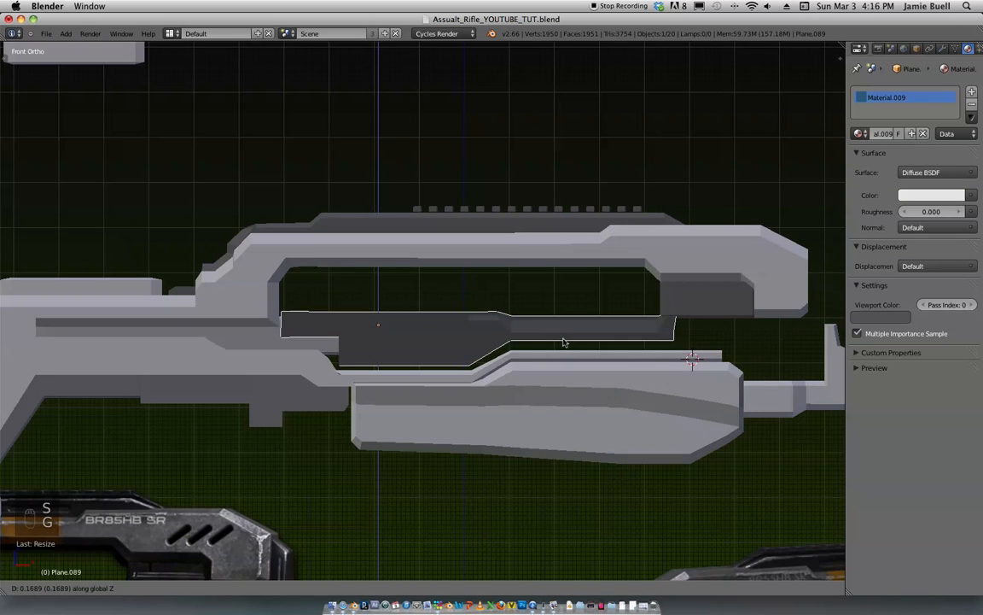
click(564, 342)
Step: Box-select the lower edge vertices of the long part's front section through the mesh and move them down to the handguard's top
ctrl+scroll(553, 356, up, 3)
key(Tab)
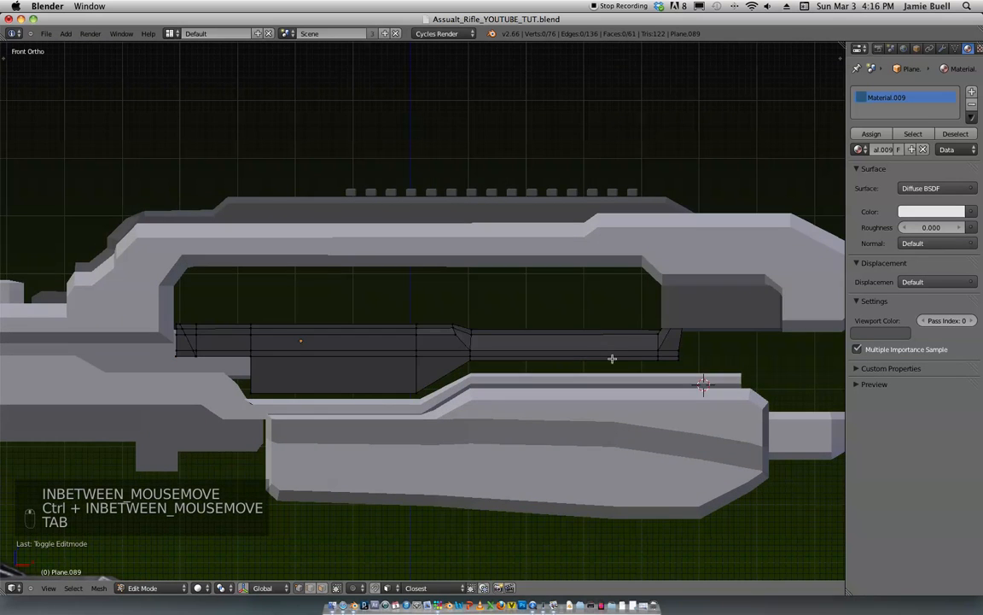
key(z)
key(z)
key(z)
key(z)
key(z)
key(b)
drag(708, 379, 453, 356)
key(g)
key(g)
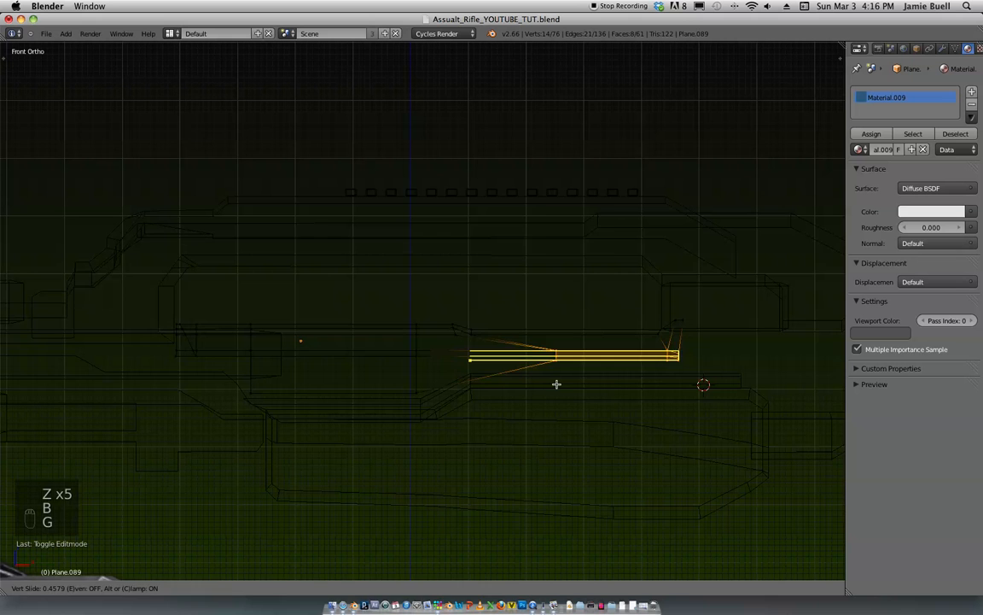
click(566, 392)
key(z)
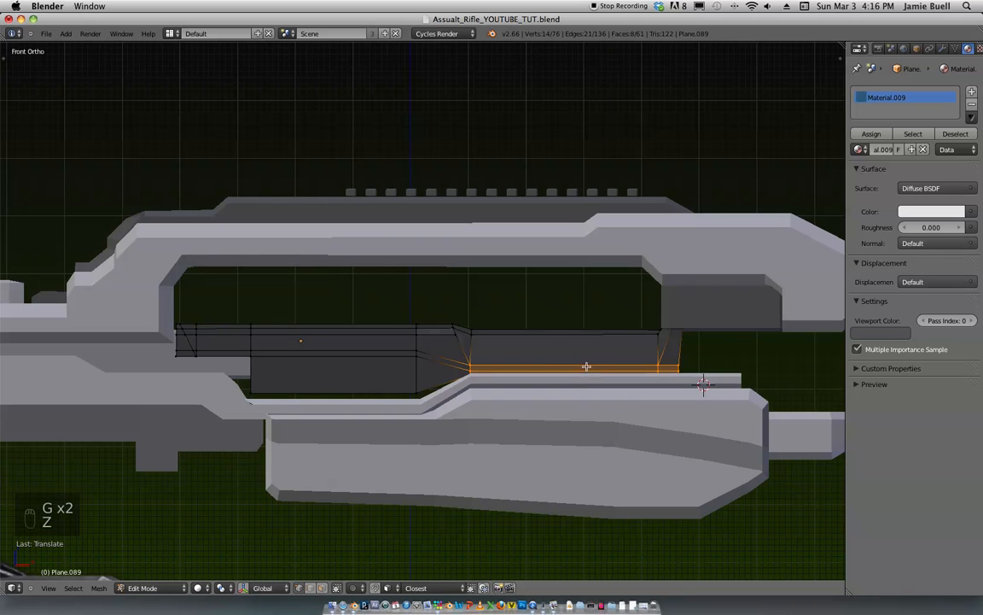
key(z)
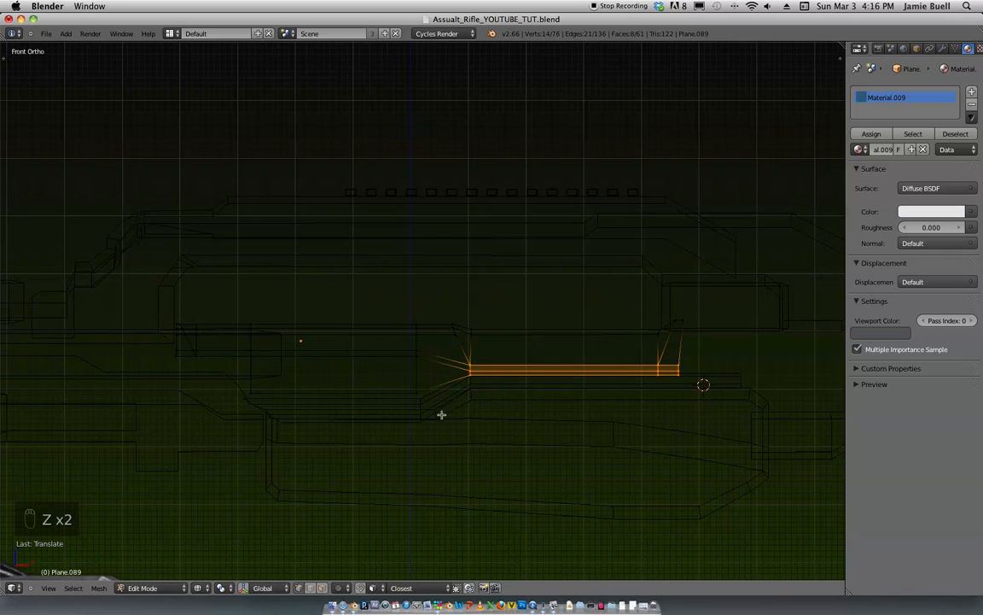
Step: Box-select the lower edge vertices of the long part's rear section through the mesh and move them down to the handguard's top
key(a)
key(b)
drag(463, 424, 214, 389)
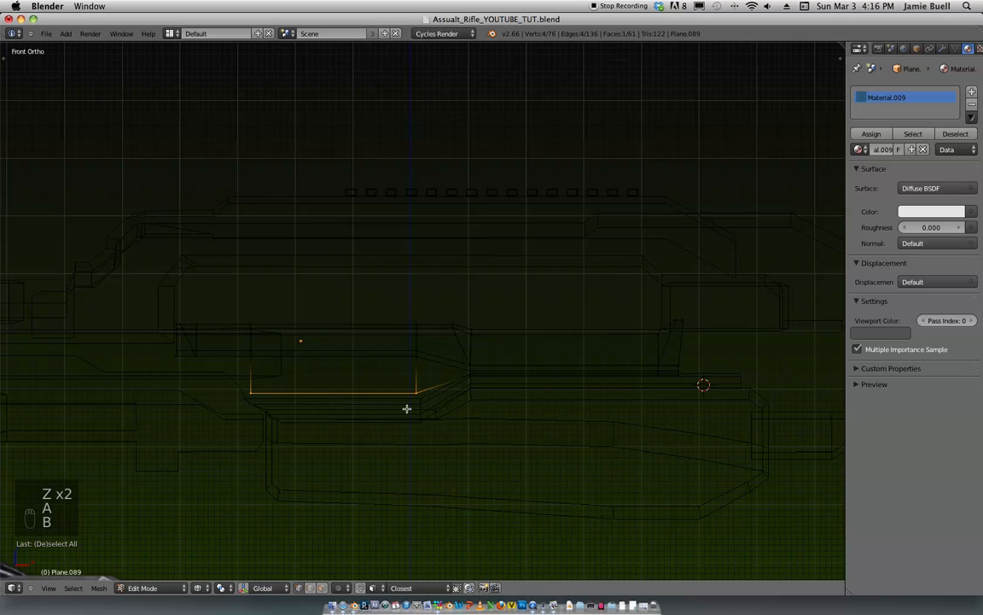
key(z)
key(g)
click(442, 419)
Step: Lower the rear section's bottom edge by about another 0.016 along Z and return to Object Mode
shift+middle_drag(357, 363, 544, 335)
ctrl+middle_drag(543, 335, 531, 277)
shift+middle_drag(489, 305, 545, 201)
shift+middle_drag(544, 237, 522, 263)
key(g)
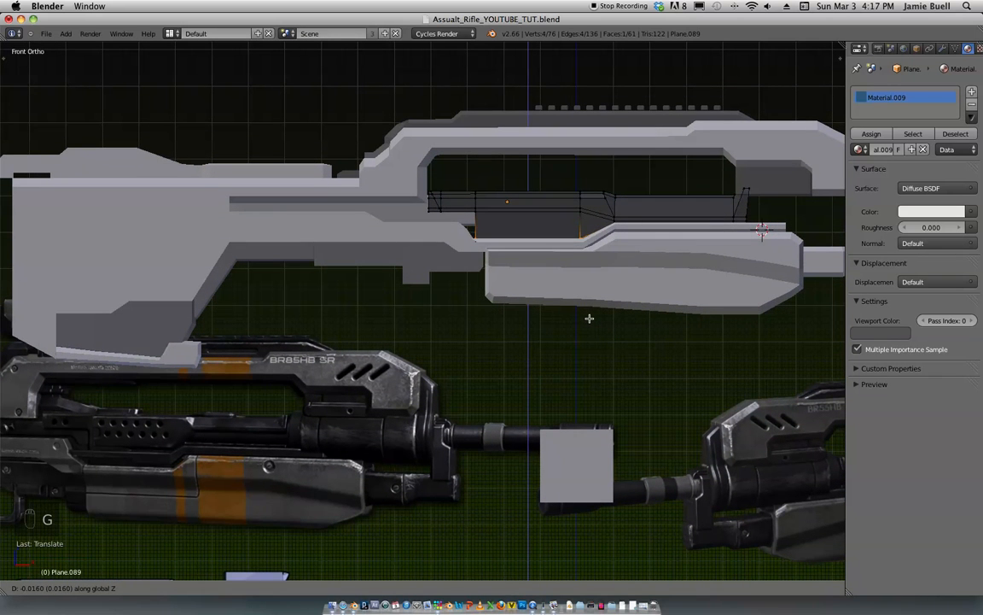
click(589, 317)
shift+middle_drag(550, 306, 597, 352)
ctrl+middle_drag(597, 353, 571, 316)
shift+middle_drag(363, 435, 441, 343)
scroll(146, 480, down, 8)
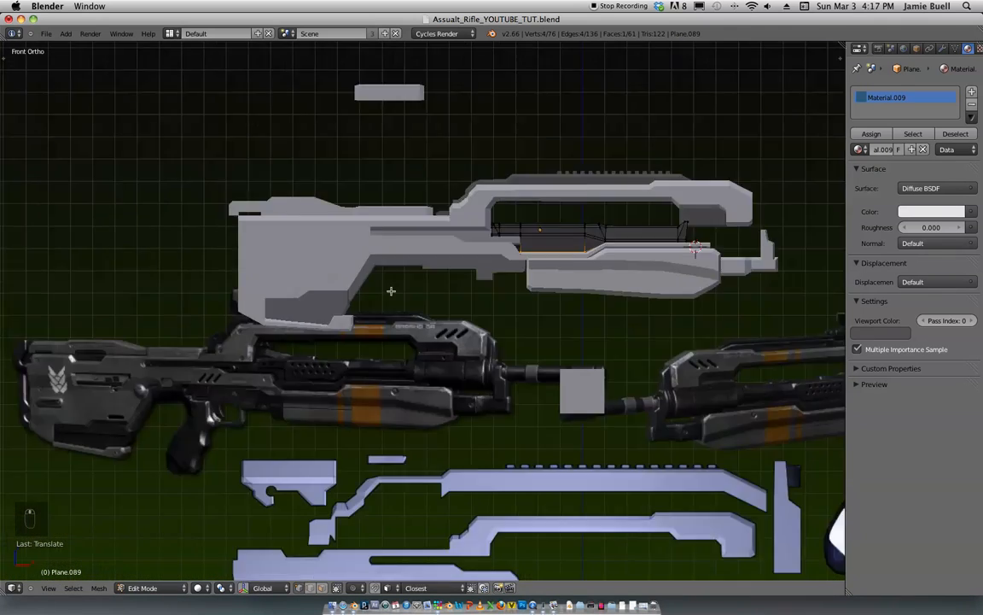
shift+middle_drag(498, 282, 490, 283)
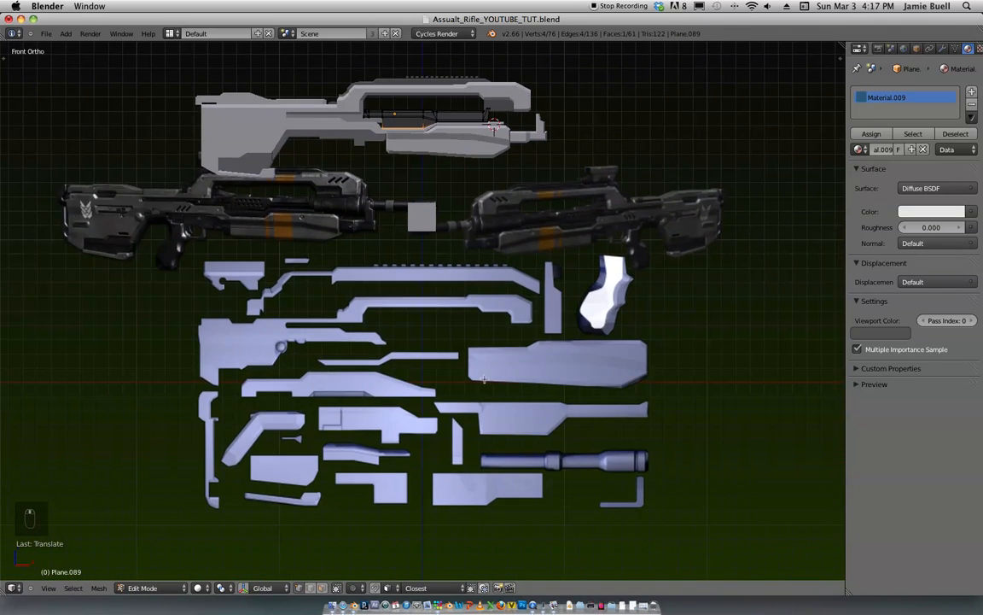
key(Tab)
Step: Duplicate the square template plane to a spot below it and turn on the copy's Mirror modifier display in the viewport
right_click(432, 225)
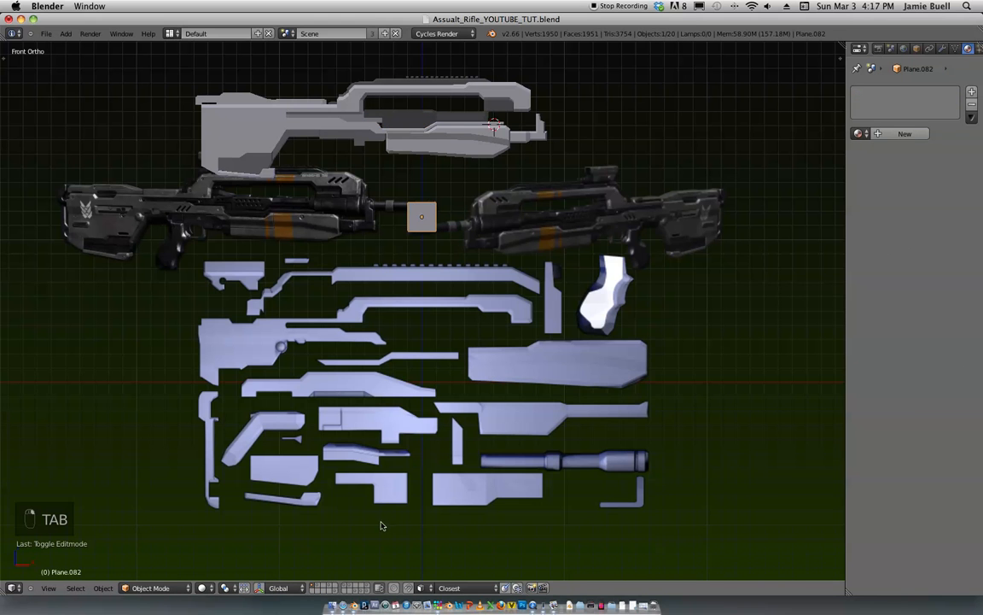
shift+middle_drag(397, 298, 387, 277)
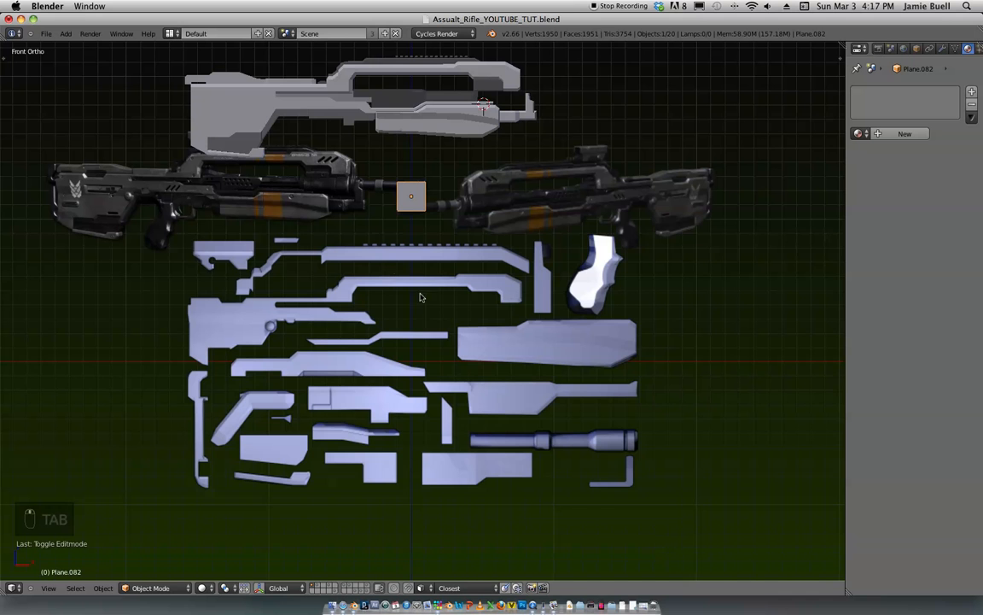
middle_drag(382, 419, 453, 336)
key(shift+d)
click(466, 431)
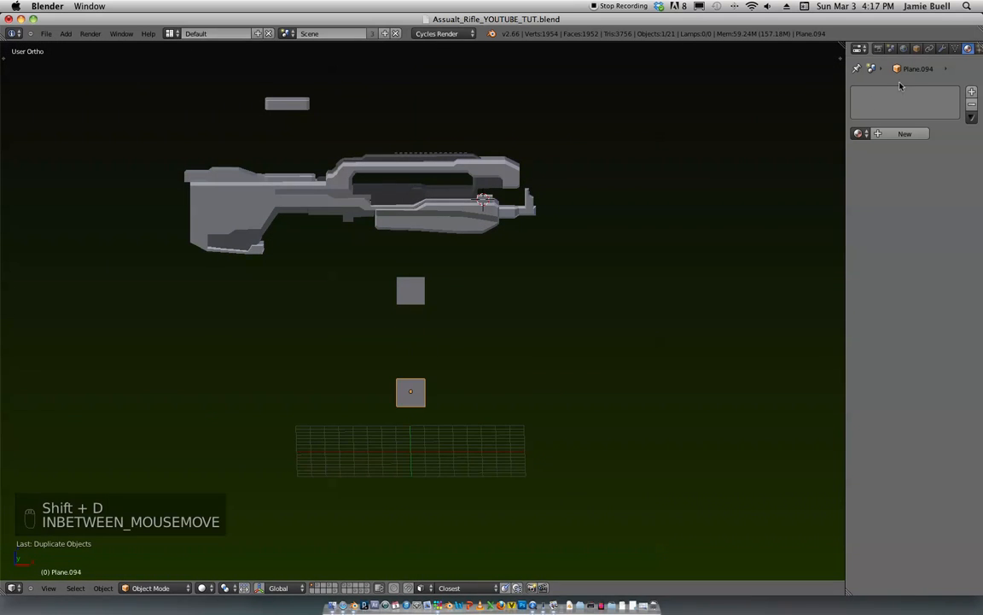
click(945, 49)
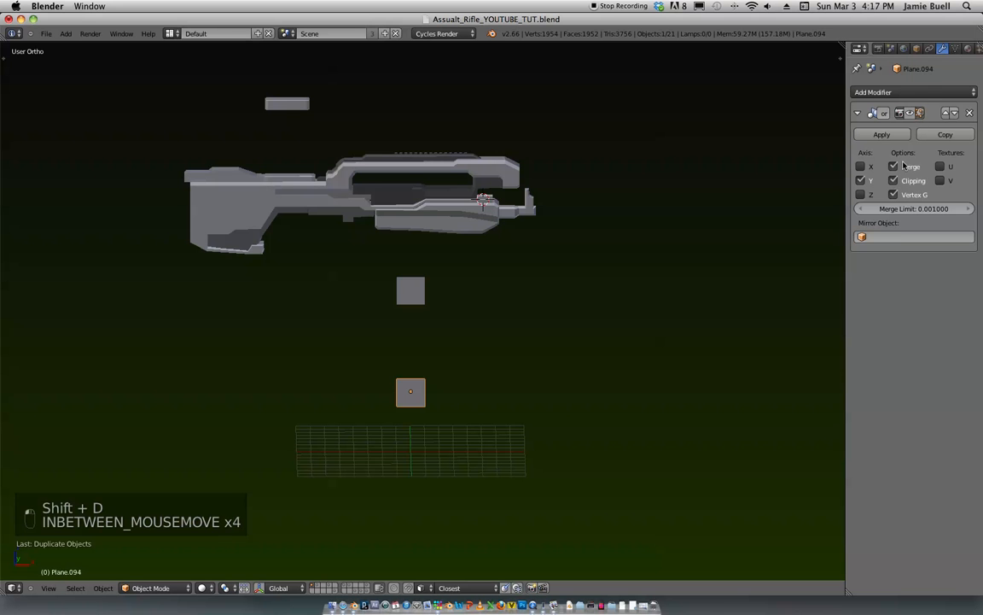
click(911, 115)
middle_drag(753, 225, 632, 276)
scroll(631, 276, up, 4)
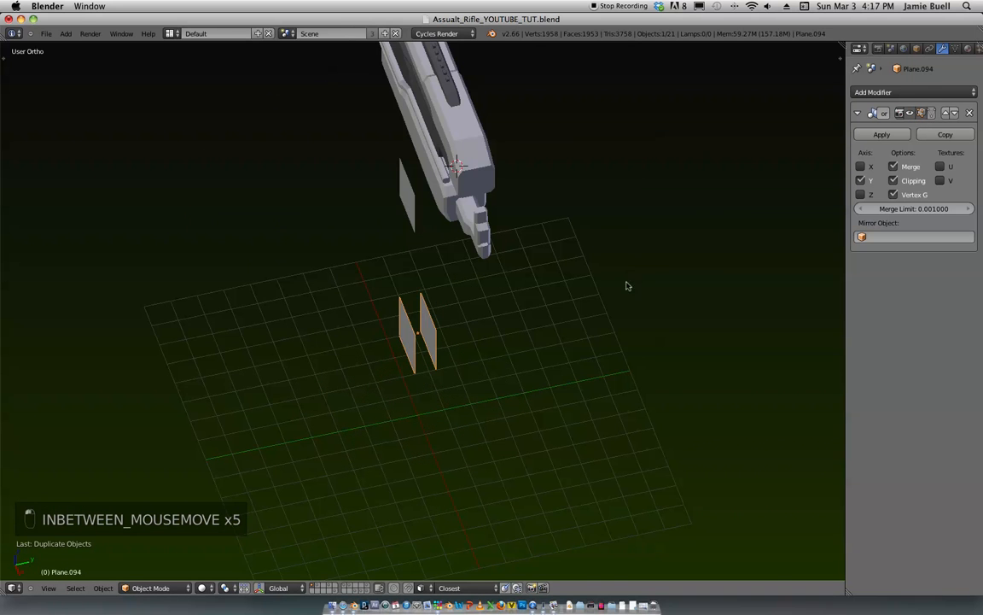
Step: Select the copied plane's whole face in Edit Mode, shift it and extrude it towards its mirrored half to form a box
key(Tab)
key(a)
key(a)
key(g)
key(y)
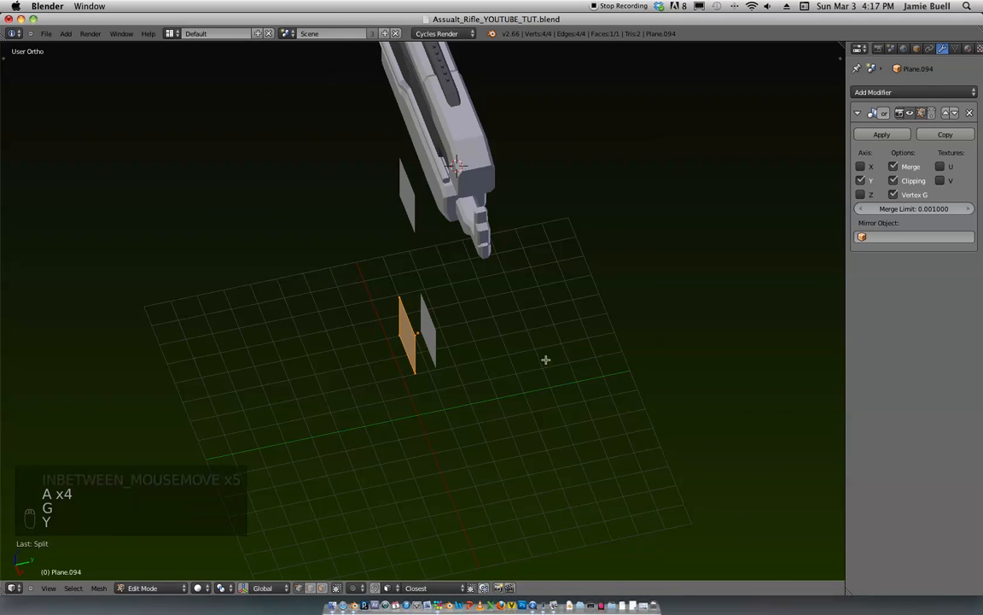
key(g)
click(468, 354)
key(e)
click(481, 345)
key(Tab)
Step: Move the box up along Z and sideways along X to sit beside the square template plane
middle_drag(481, 344, 572, 310)
key(g)
key(z)
click(529, 190)
key(g)
key(x)
click(607, 203)
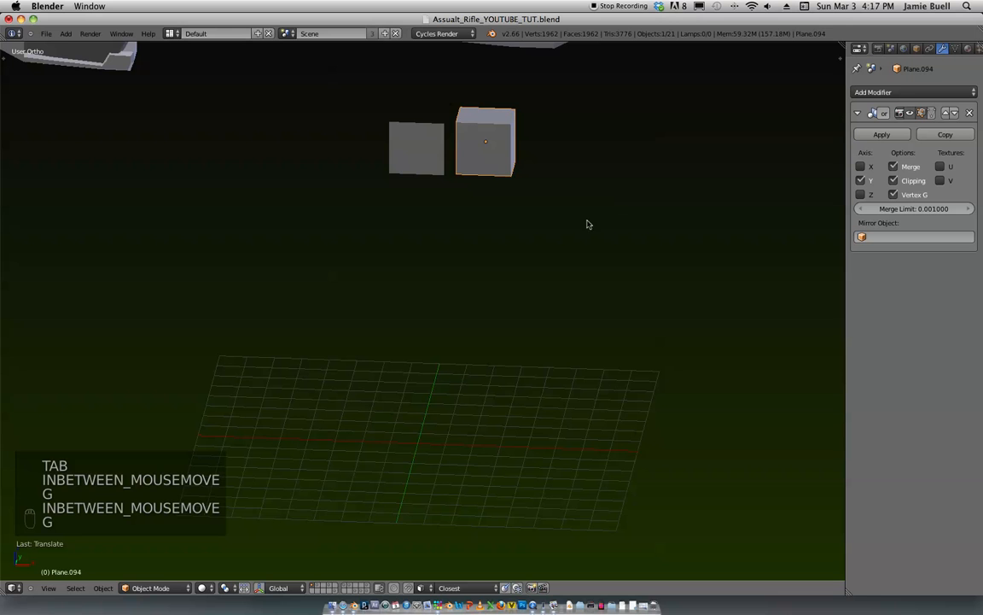
key(shift+d)
click(388, 268)
key(super+z)
Step: Duplicate the box in front view and place the copy over the wide end of the L-shaped reference part
key(KP_1)
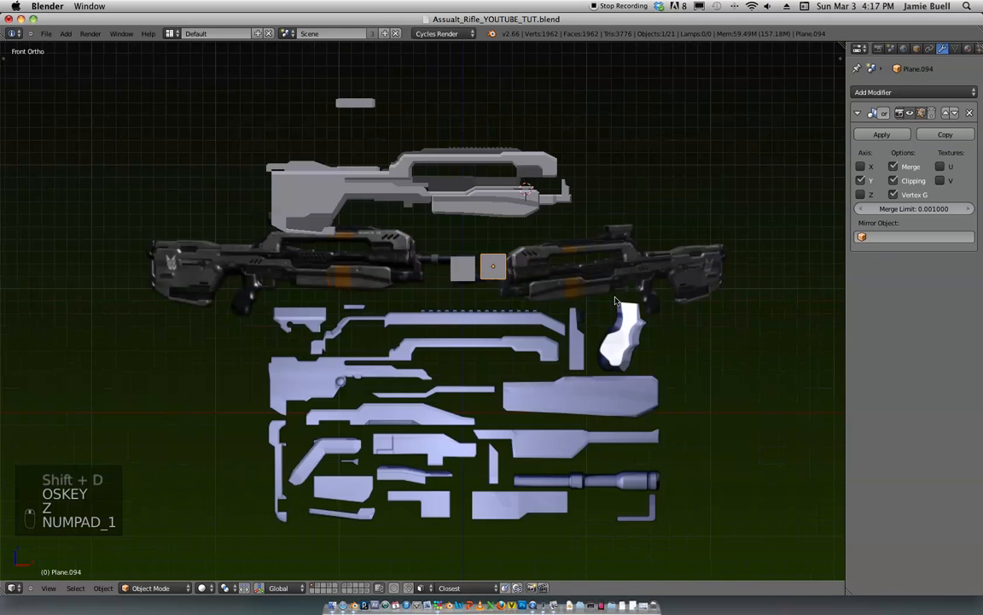
shift+middle_drag(615, 300, 612, 211)
scroll(589, 184, up, 1)
key(shift+d)
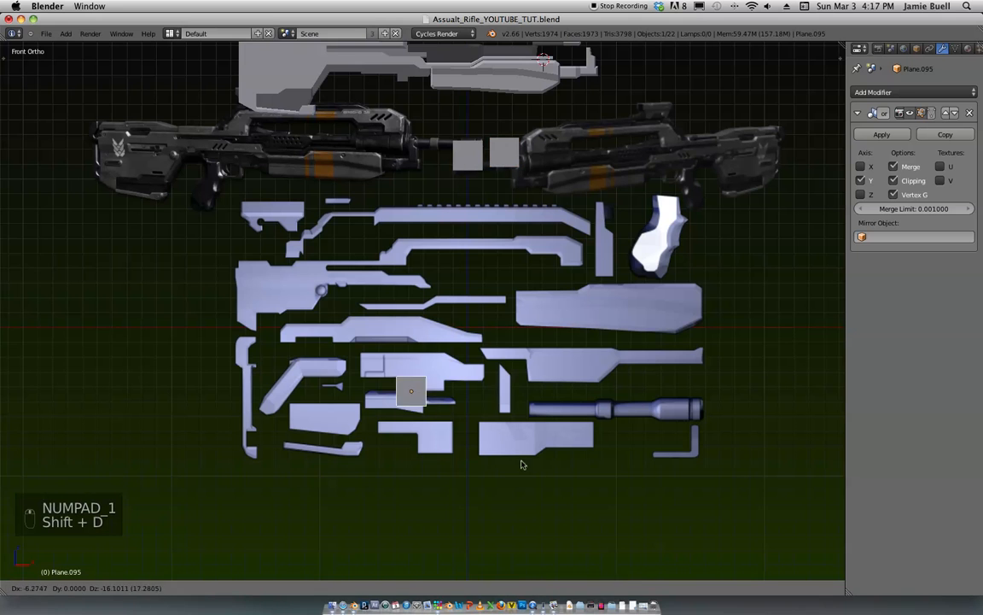
click(547, 487)
scroll(515, 431, up, 4)
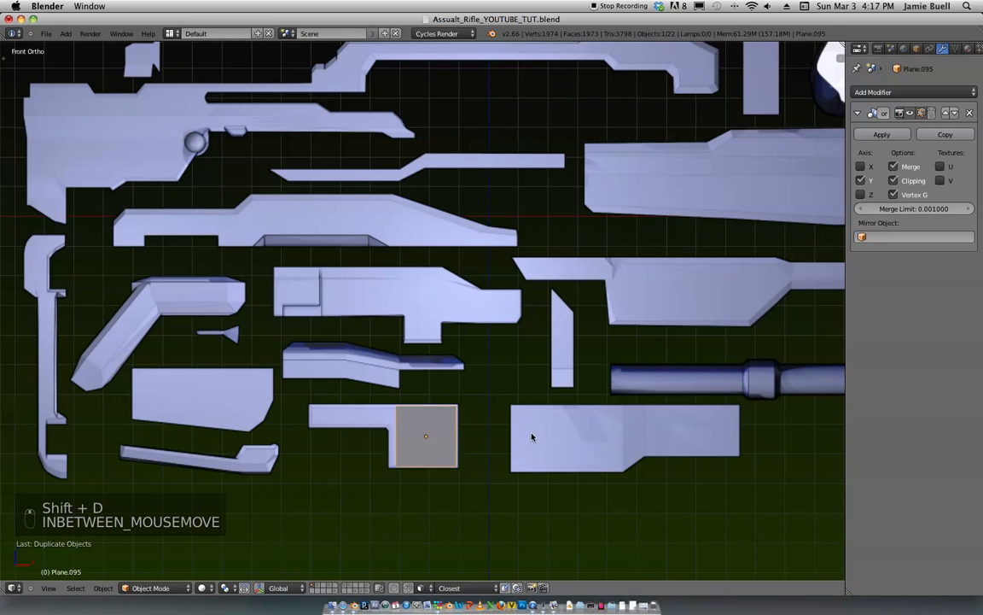
Step: Scale and move the copied box to match the wide end of the L-shaped reference
key(s)
key(s)
click(540, 440)
key(g)
click(545, 444)
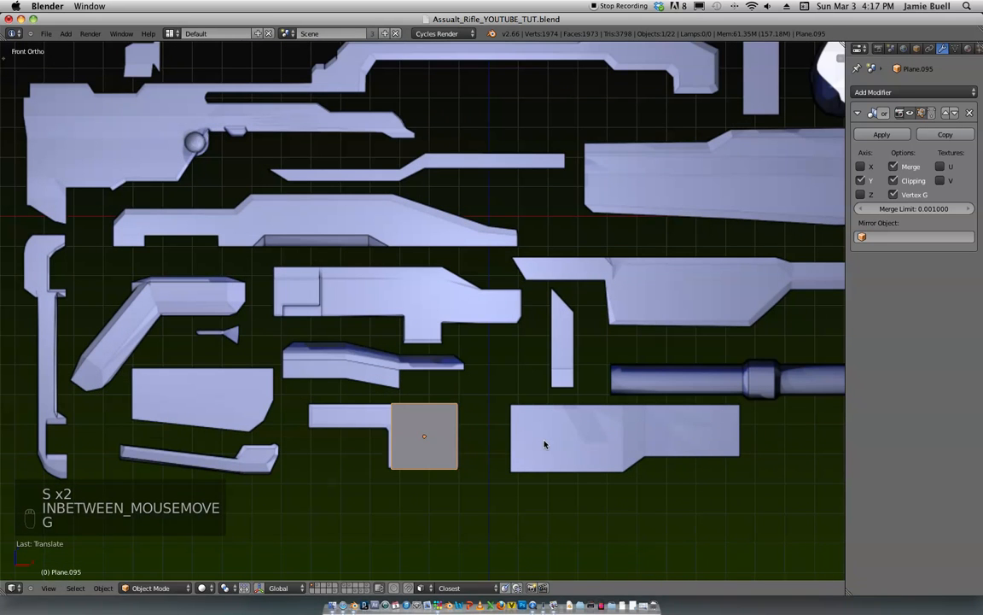
key(s)
click(531, 452)
Step: Add a horizontal loop cut to the block, slid to the lower edge of the L-shaped reference's arm
key(Tab)
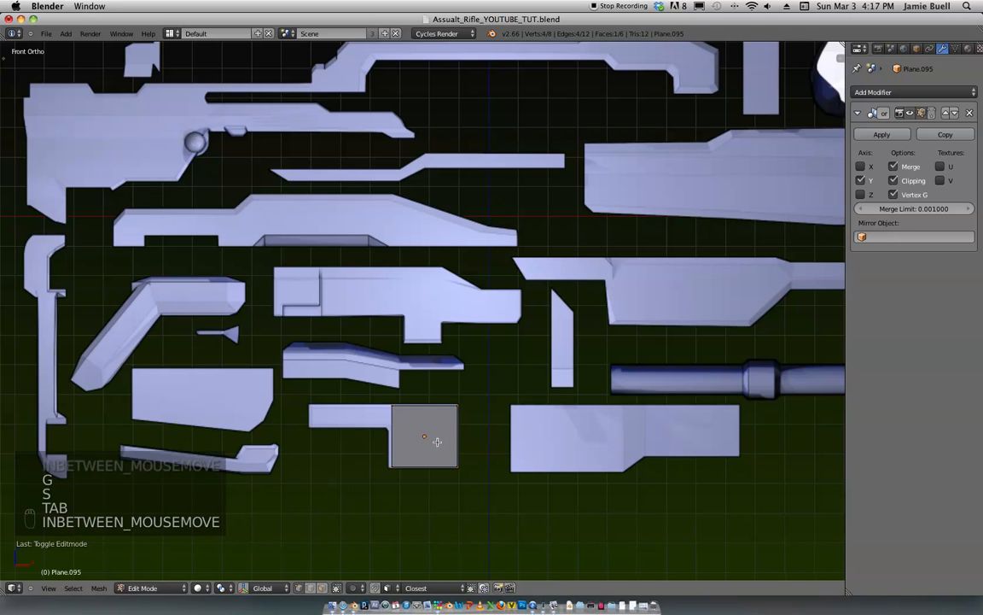
key(ctrl+t)
key(ctrl+r)
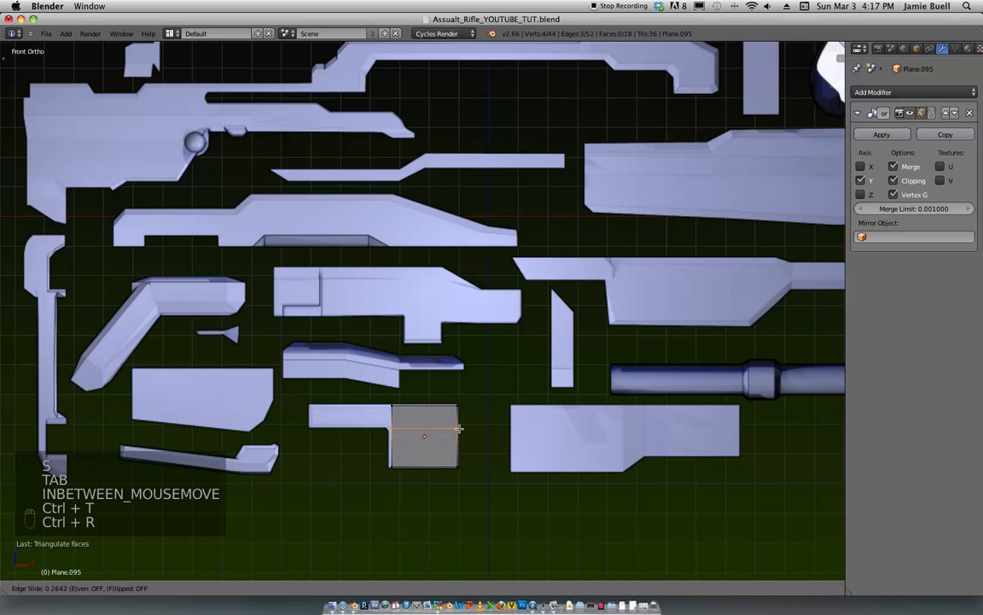
click(418, 426)
key(z)
Step: Delete the block's two inner faces at the mirror seam using face selection mode, and return to solid Object Mode
key(ctrl+Tab)
mouse_move(403, 426)
middle_down()
mouse_move(438, 432)
mouse_move(579, 404)
mouse_move(566, 425)
mouse_move(477, 426)
mouse_move(493, 432)
mouse_move(504, 401)
mouse_move(489, 481)
mouse_move(345, 483)
mouse_move(397, 485)
mouse_move(422, 450)
mouse_move(305, 462)
mouse_move(362, 449)
mouse_move(354, 430)
middle_up()
click(437, 456)
right_click(395, 416)
key(z)
key(z)
shift+right_click(397, 476)
key(x)
click(368, 502)
key(Tab)
key(z)
scroll(478, 230, down, 6)
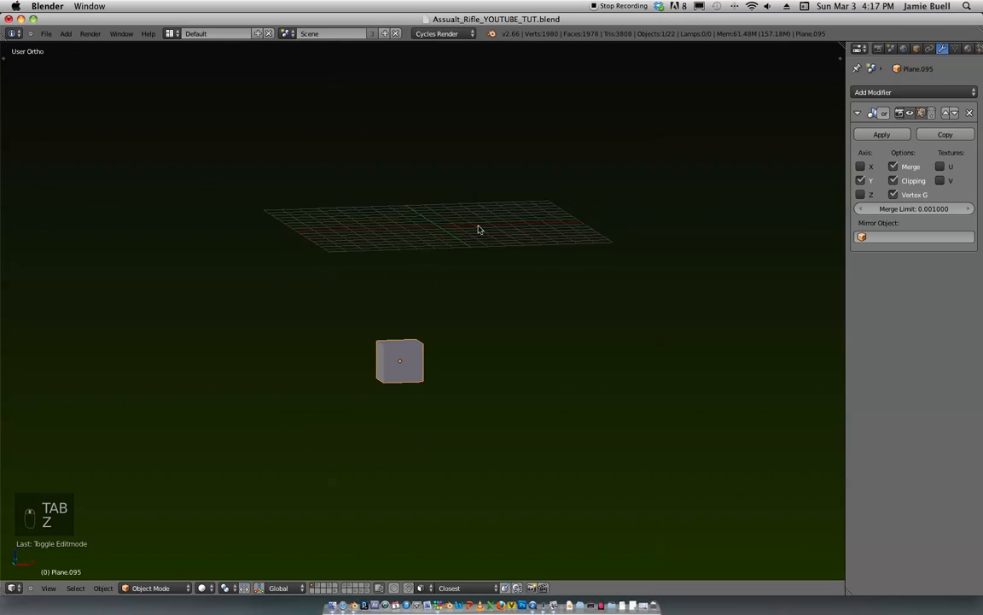
Step: Delete the extra box standing beside the square template plane
key(KP_1)
scroll(453, 211, down, 2)
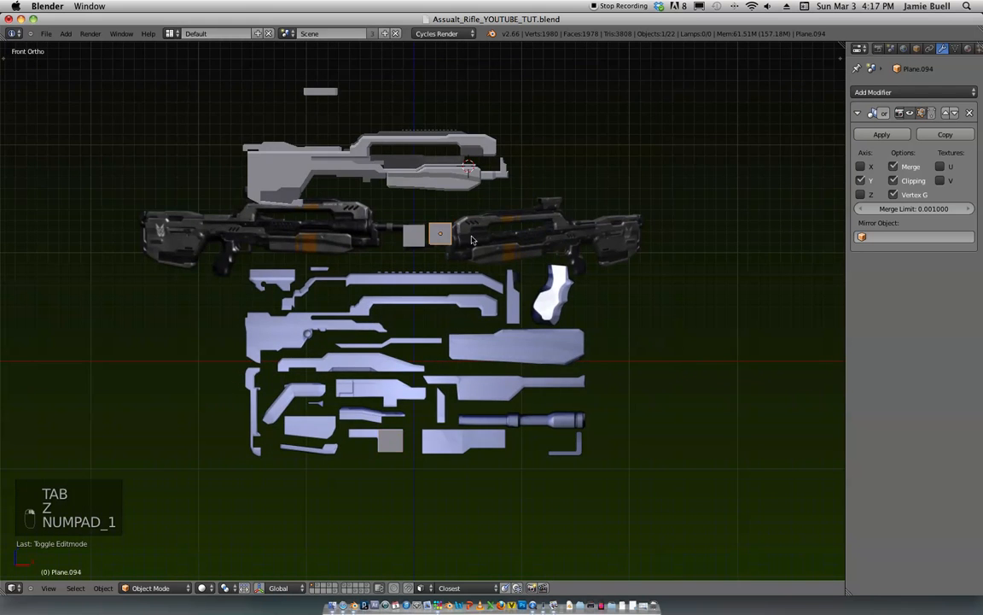
middle_drag(472, 240, 487, 261)
key(x)
click(486, 264)
Step: Move the cut block up along Z and place it beside the square template plane
right_click(398, 437)
key(g)
key(z)
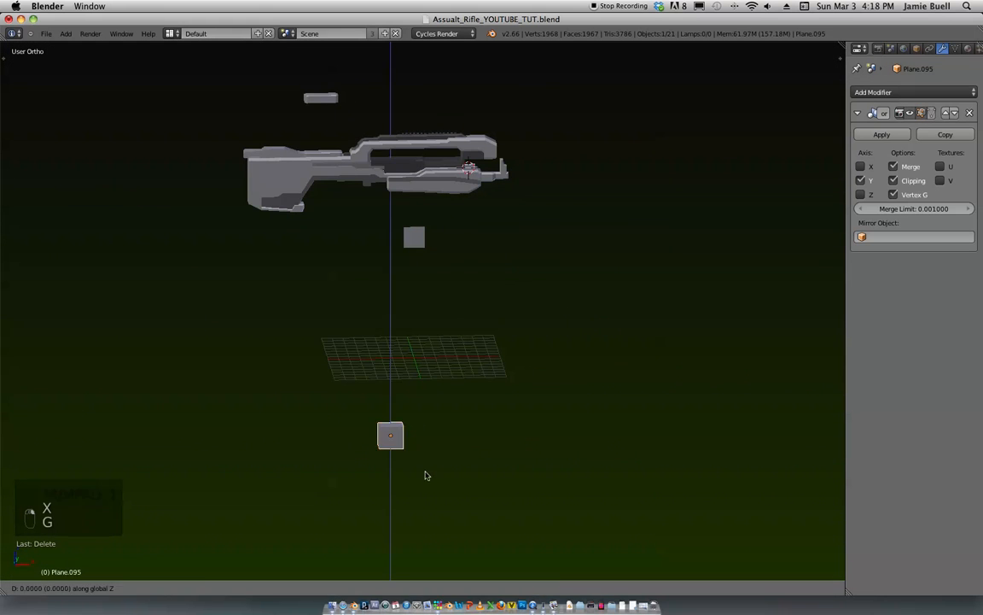
click(416, 281)
key(g)
Step: Duplicate the cut block and align the copy with the wide end of the L-shaped reference
key(shift+d)
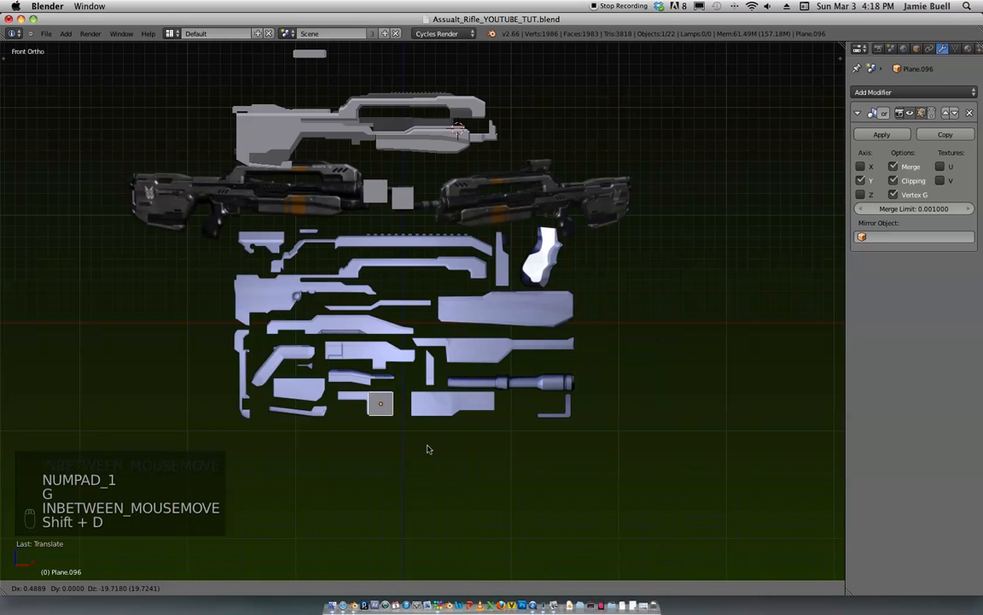
click(423, 450)
ctrl+scroll(423, 450, up, 5)
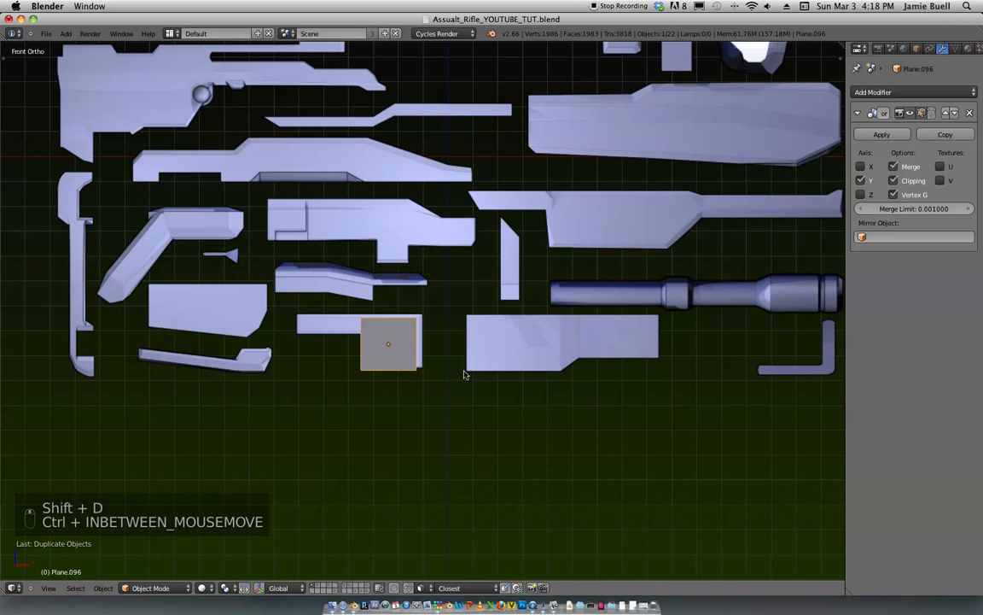
key(g)
click(466, 377)
Step: Extrude the upper rear end face of the block to the end of the L-shaped reference's arm
key(Tab)
scroll(391, 371, up, 3)
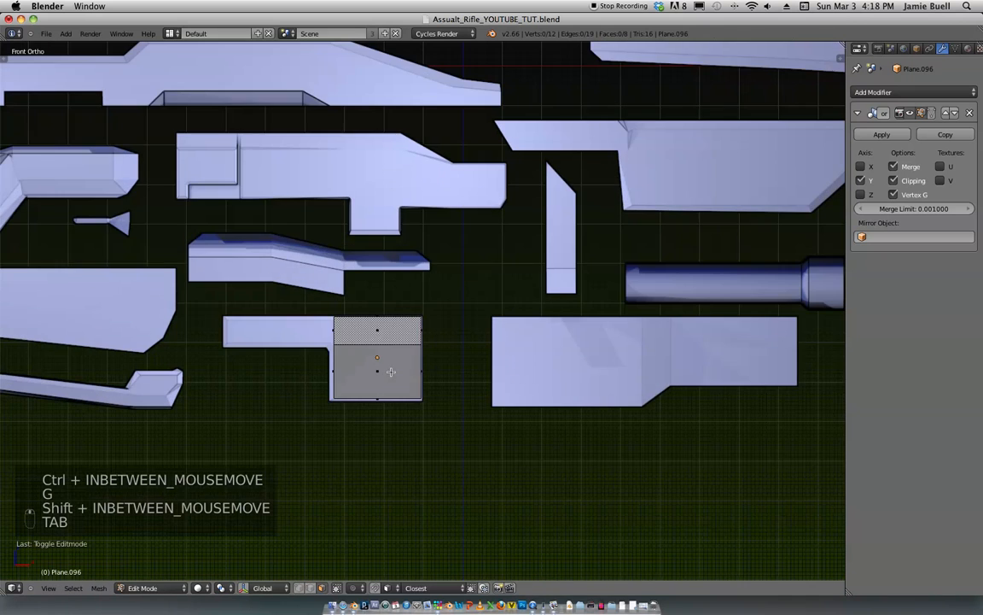
middle_drag(333, 348, 355, 335)
key(KP_1)
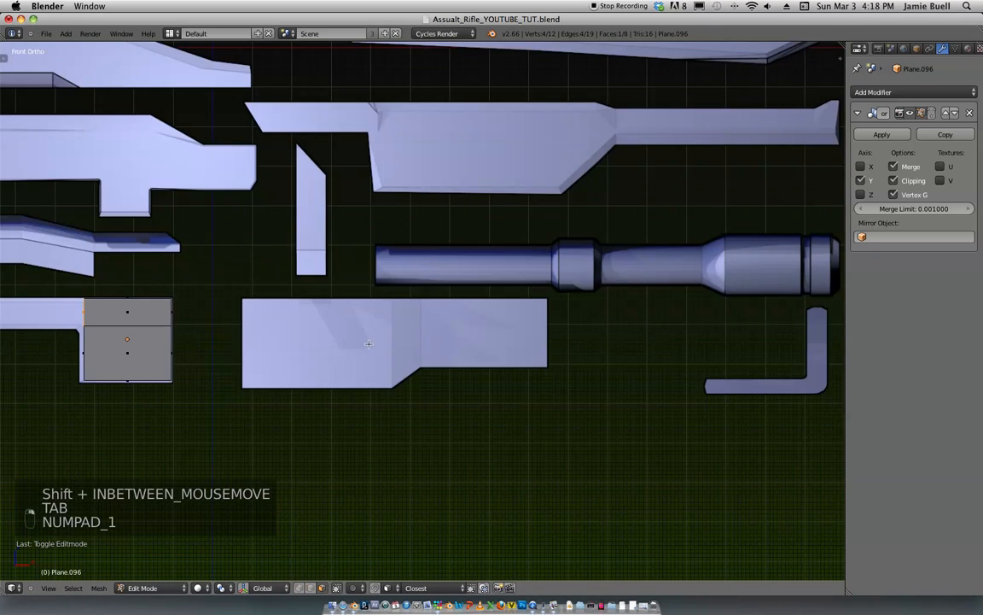
scroll(342, 367, down, 2)
key(e)
click(305, 395)
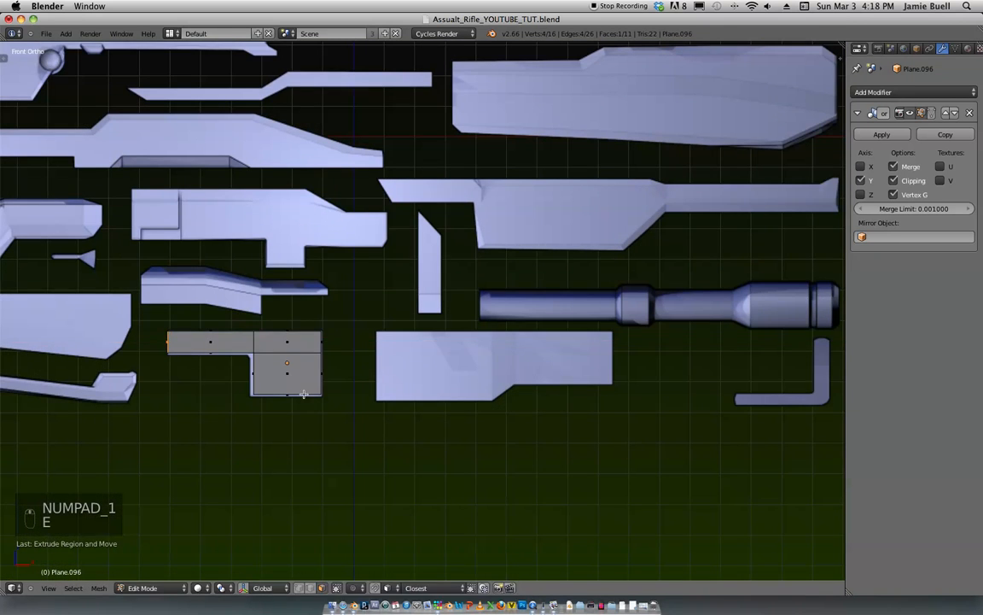
Step: Return to Object Mode and add a Bevel modifier to the L-shaped part
key(Tab)
scroll(528, 263, down, 1)
click(869, 92)
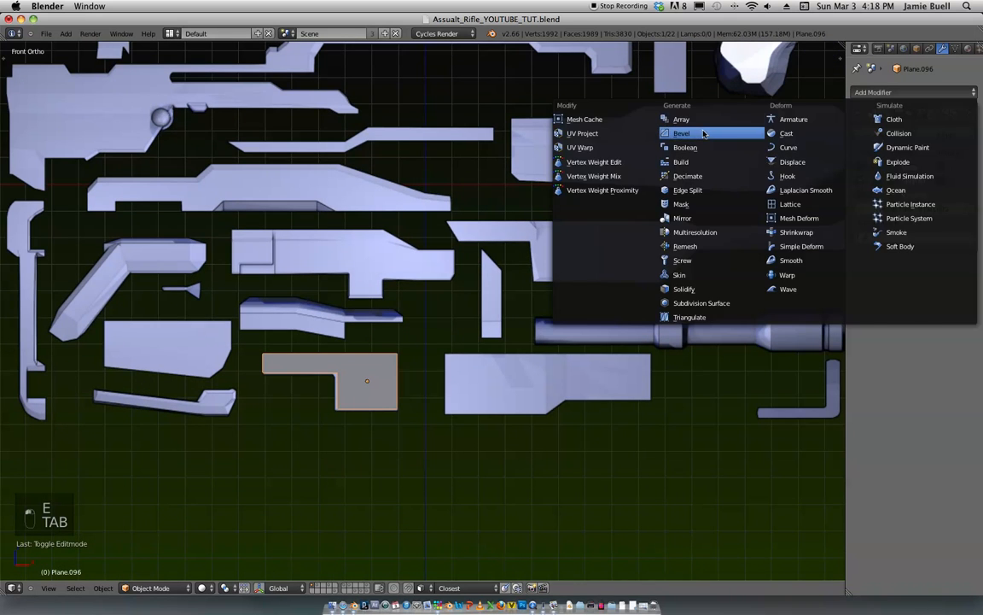
click(649, 124)
scroll(466, 317, down, 3)
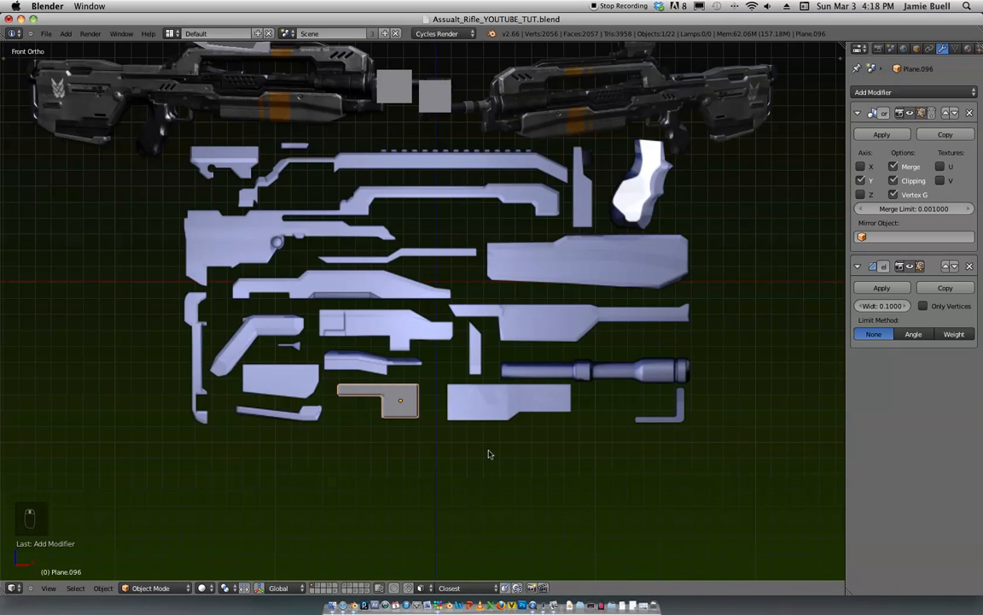
Step: Duplicate the bevelled L-shaped part and place the copy on the rifle in front of the body
shift+scroll(495, 444, up, 2)
shift+scroll(523, 426, up, 2)
key(shift+d)
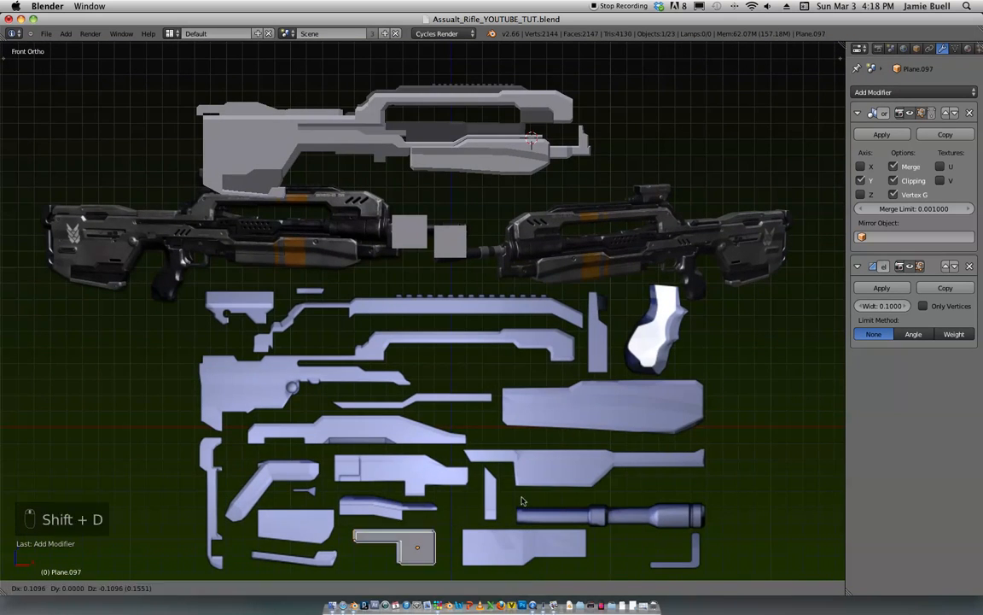
click(476, 108)
Step: Scale the L-shaped copy along Y to fit the rifle body's thickness, checking it in wireframe
scroll(525, 226, up, 3)
middle_drag(525, 226, 464, 368)
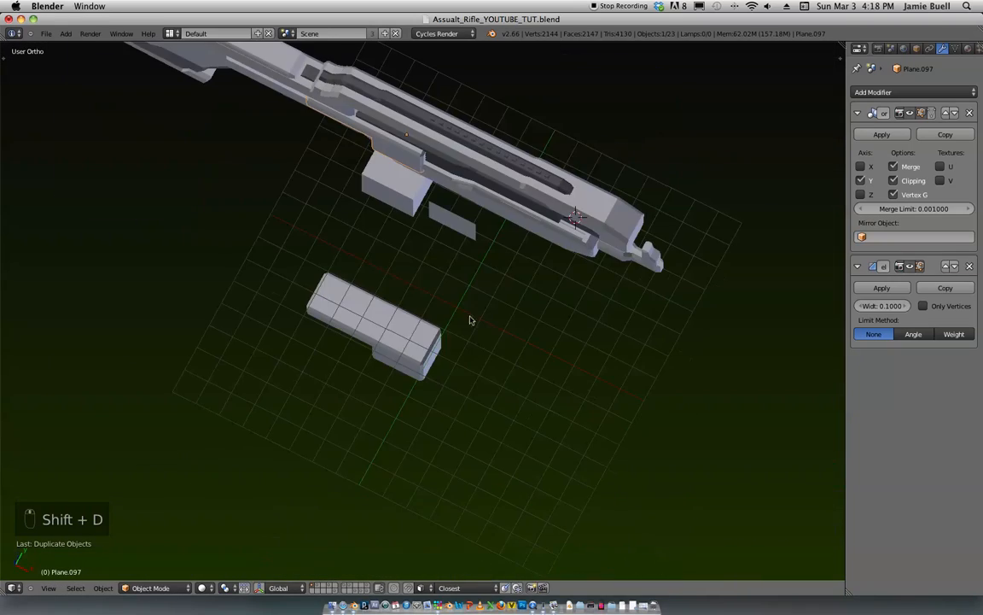
shift+scroll(495, 373, up, 2)
key(z)
scroll(504, 276, down, 8)
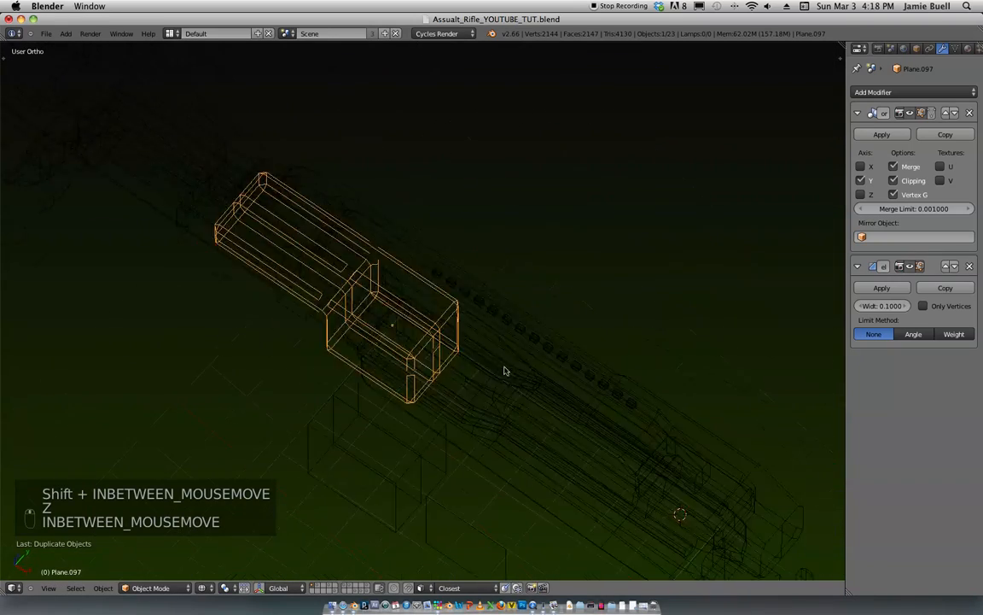
scroll(519, 341, down, 5)
key(s)
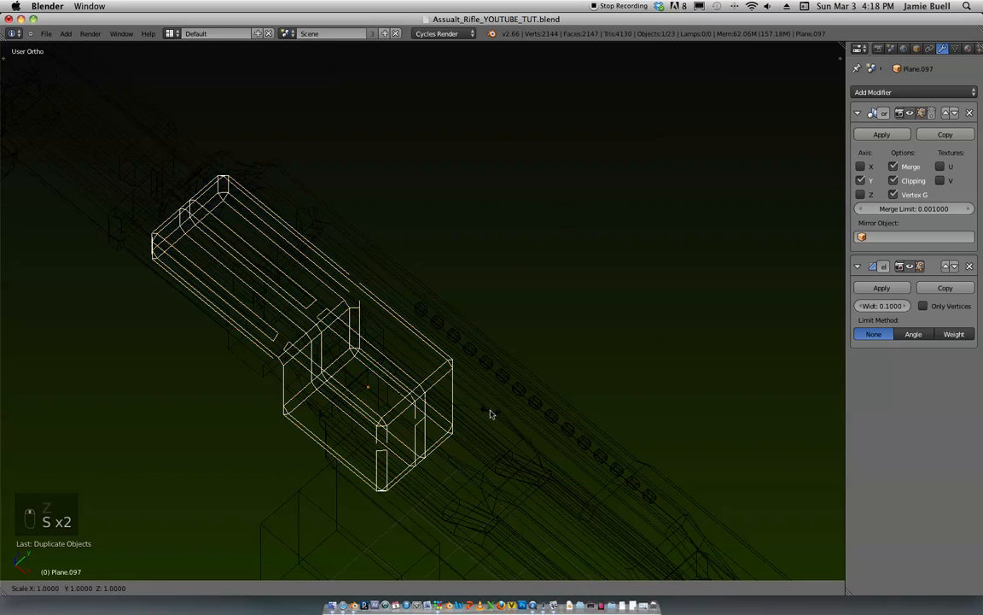
key(y)
click(402, 313)
key(z)
scroll(402, 313, down, 8)
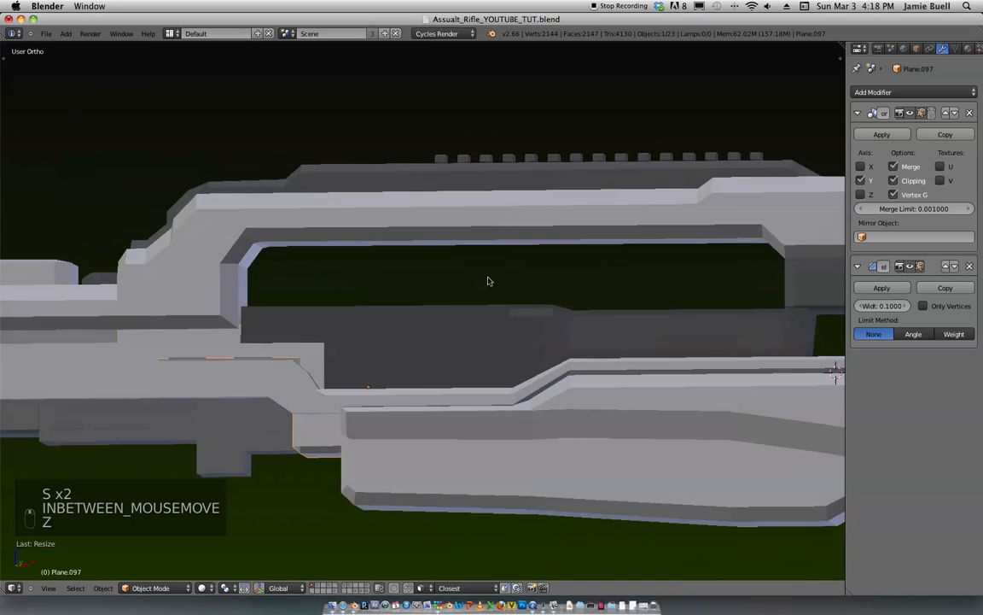
Step: Resize the L-shaped copy and reposition it at the front end of the rifle body
key(s)
click(478, 394)
key(g)
key(g)
key(g)
Step: Refine the L-shaped copy's width along Y and shift it into place against the dark inner part
middle_drag(452, 424, 404, 467)
key(s)
key(s)
key(y)
click(491, 414)
middle_drag(491, 414, 512, 404)
key(g)
click(481, 408)
Step: Stretch the L-shaped copy along Z and adjust its height so it rests on the rail above the handguard
middle_drag(480, 407, 496, 412)
key(s)
key(z)
click(468, 410)
key(g)
key(z)
key(s)
key(g)
key(s)
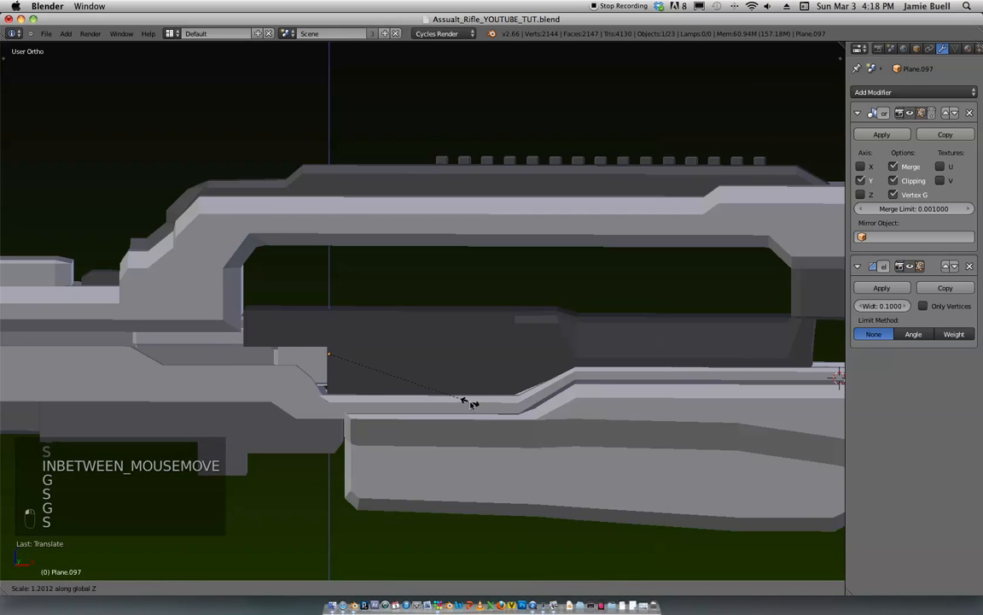
key(g)
click(507, 412)
Step: Deselect everything and examine the L-shaped copy's fit on the whole rifle, ending in front view
scroll(505, 412, down, 1)
middle_drag(505, 411, 519, 378)
key(a)
scroll(545, 308, down, 2)
middle_drag(544, 308, 539, 338)
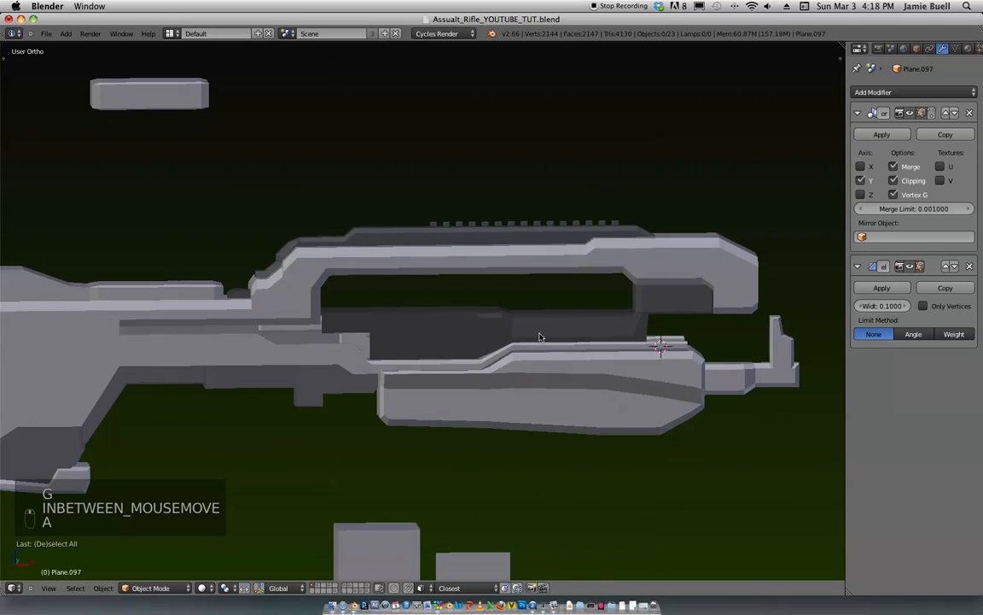
key(KP_1)
scroll(530, 308, down, 4)
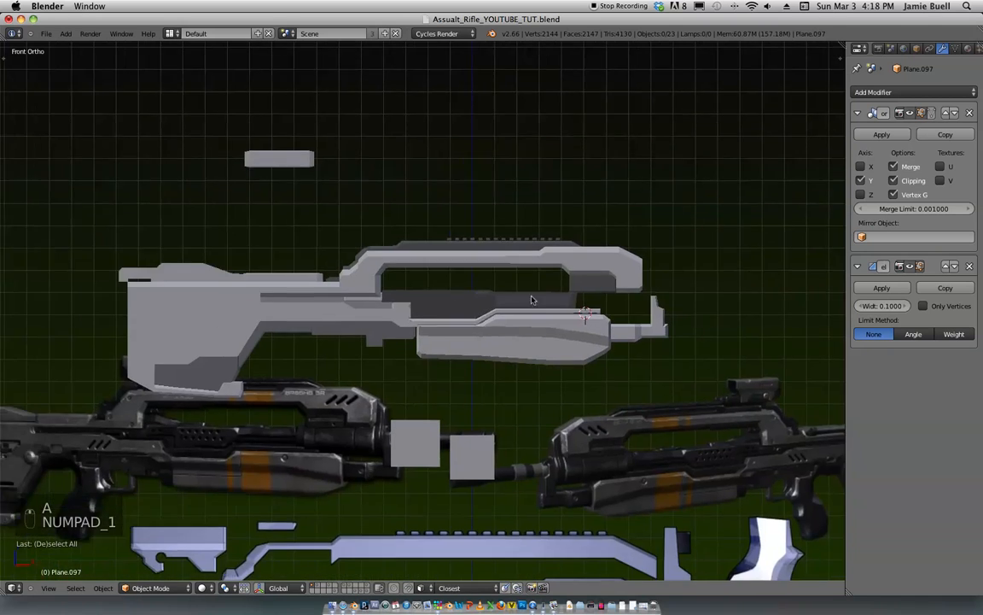
Step: Duplicate the bevelled block floating above the rifle stock and place the copy just beneath the original
ctrl+middle_drag(522, 214, 553, 212)
shift+middle_drag(553, 213, 534, 158)
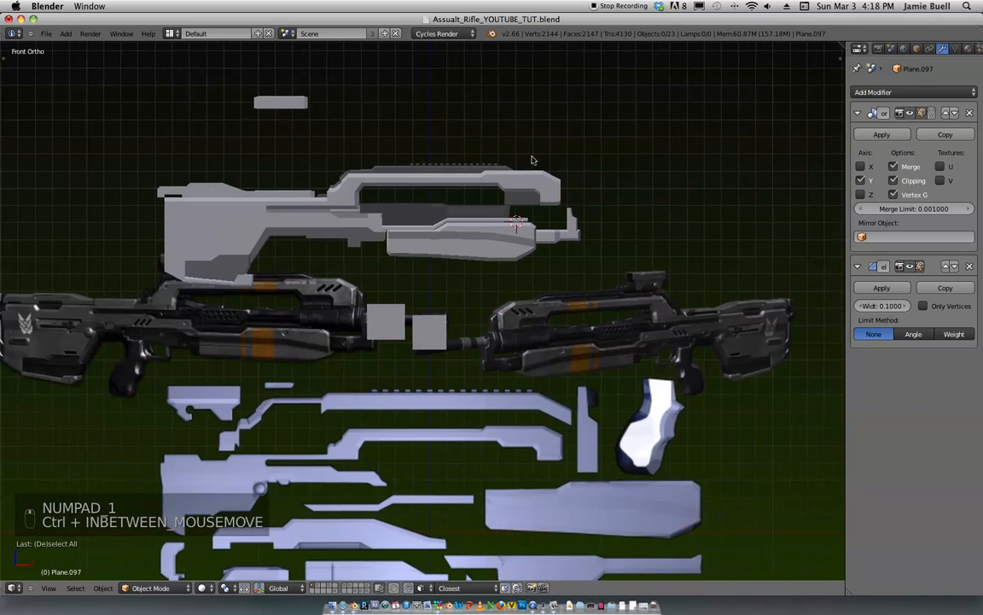
shift+middle_drag(499, 257, 542, 288)
shift+middle_drag(542, 287, 563, 333)
mouse_move(564, 333)
ctrl+middle_down()
mouse_move(557, 278)
mouse_move(556, 314)
ctrl+middle_up()
right_click(362, 238)
shift+middle_drag(448, 233, 502, 274)
middle_drag(502, 274, 529, 289)
key(shift+d)
click(534, 270)
scroll(547, 342, up, 4)
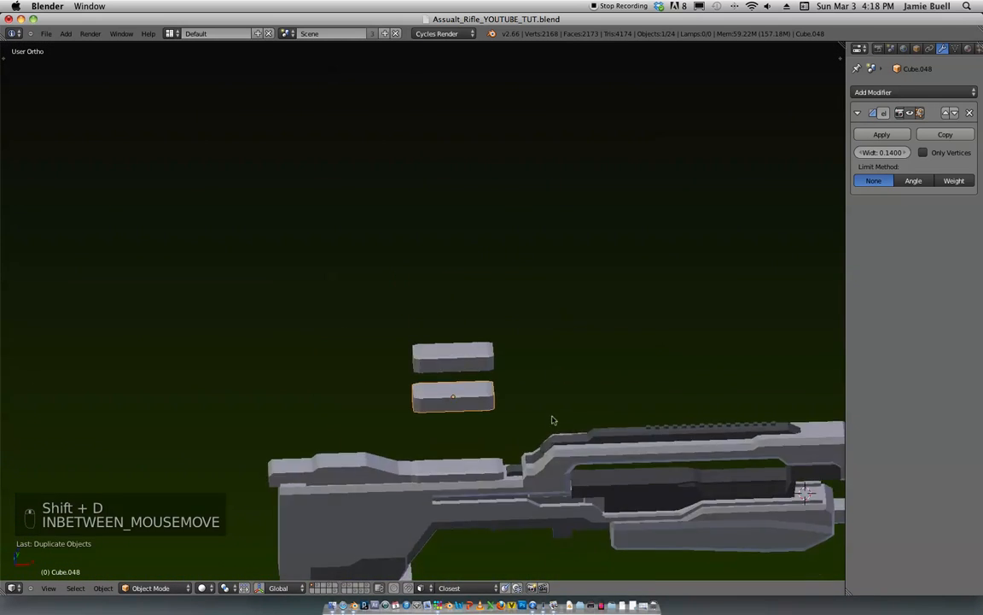
Step: Add a loop cut across the middle of the block copy and extrude the rear half of its top face upward
key(Tab)
scroll(547, 331, up, 2)
key(ctrl+r)
click(481, 402)
click(489, 408)
key(ctrl+Tab)
click(474, 417)
shift+right_click(437, 384)
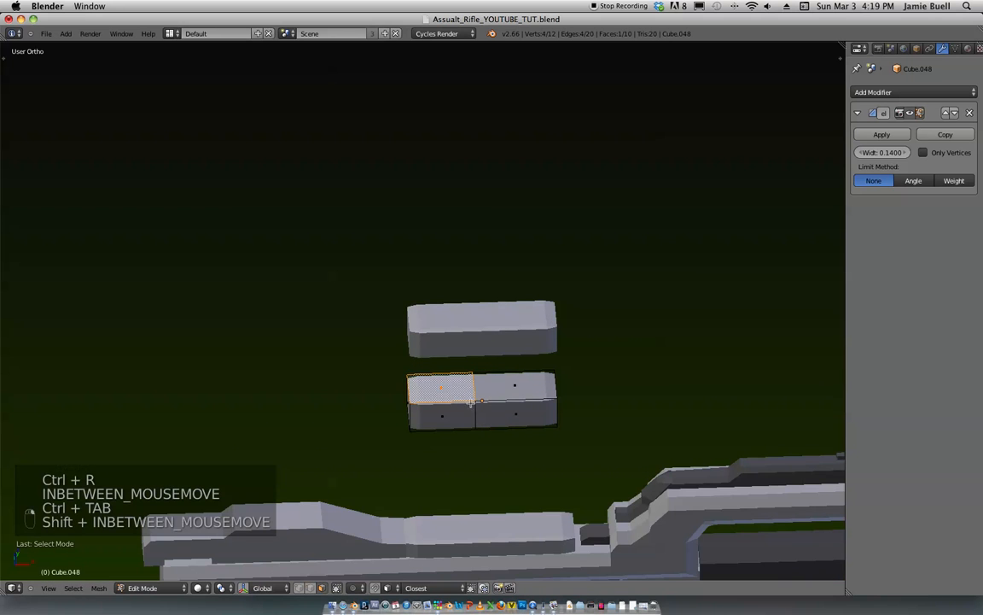
key(e)
click(474, 389)
mouse_move(480, 381)
middle_down()
mouse_move(485, 357)
mouse_move(469, 306)
mouse_move(484, 365)
middle_up()
Step: Shift the front top edge of the raised half along X to turn the vertical step into a slope
key(ctrl+Tab)
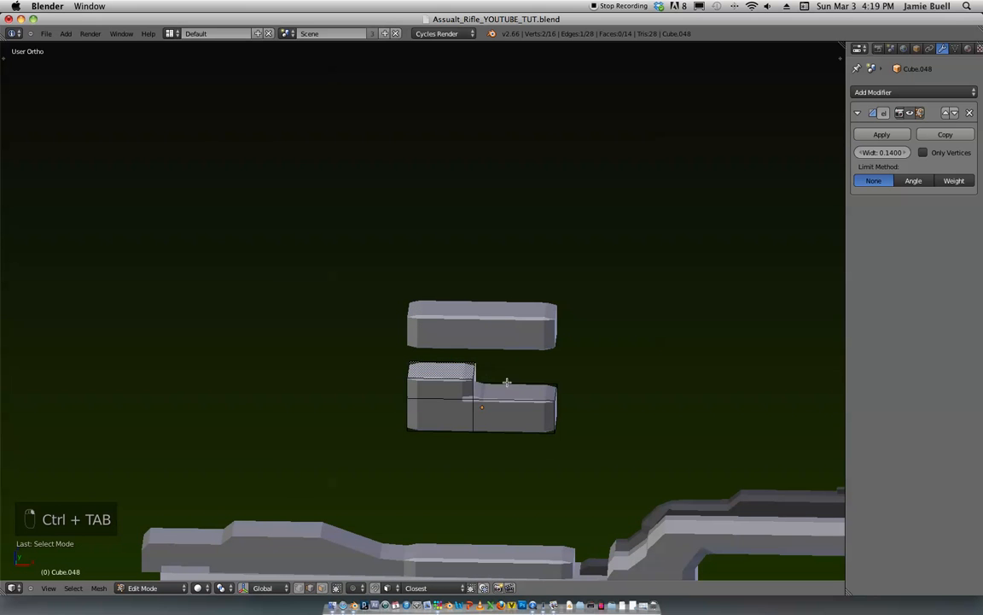
key(g)
key(x)
click(498, 400)
middle_drag(498, 400, 452, 419)
Step: Lengthen the stepped block by moving its rear end vertices backward along X by about 0.53
key(ctrl+Tab)
drag(447, 462, 382, 362)
middle_drag(381, 362, 374, 365)
key(g)
key(x)
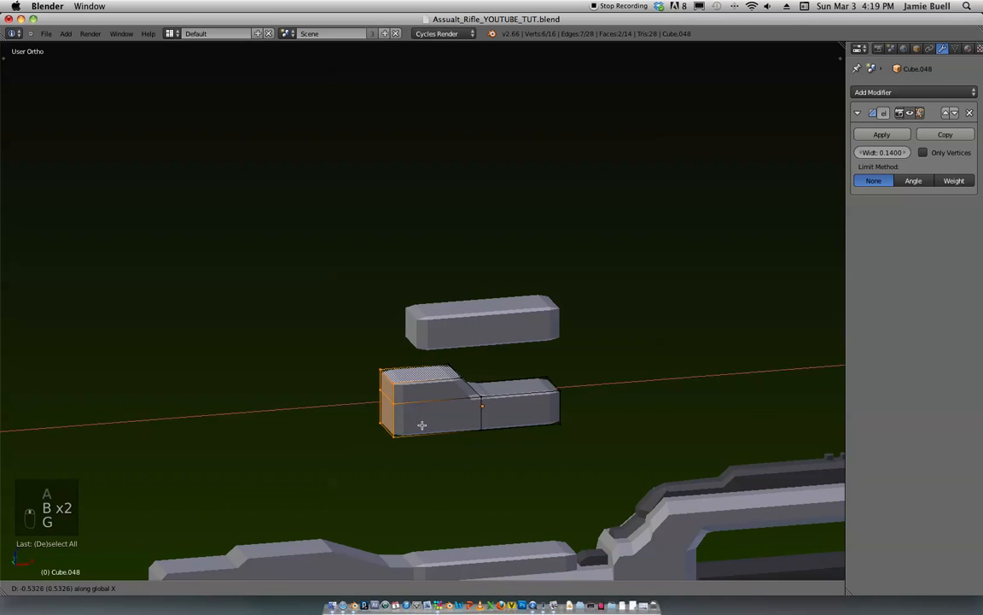
click(421, 425)
key(Tab)
Step: Move the stepped block along X and Z to the rear of the handle opening, over the dark inner part
middle_drag(423, 425, 446, 411)
scroll(539, 265, down, 5)
shift+middle_drag(548, 305, 481, 284)
scroll(478, 294, up, 1)
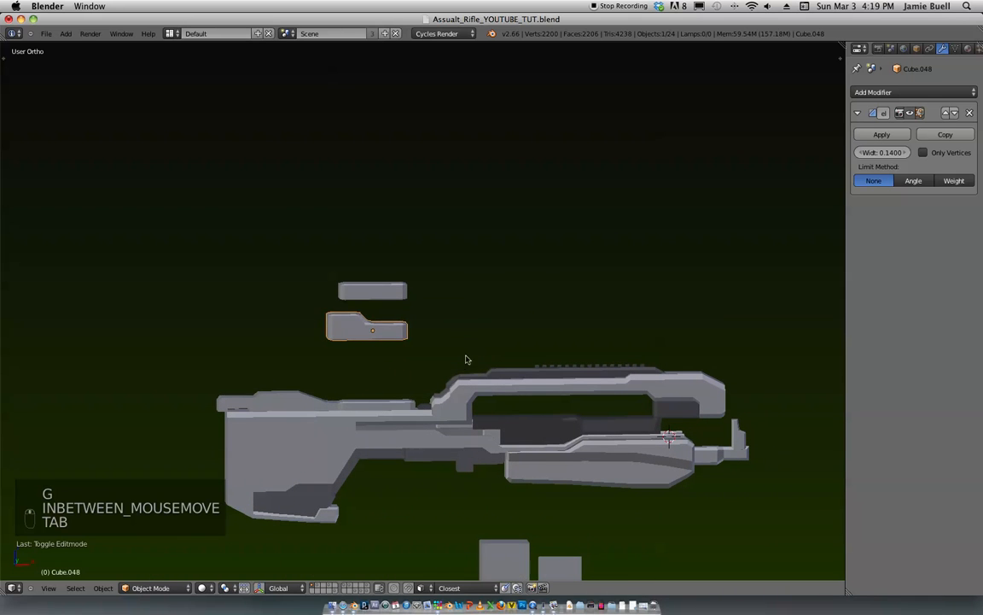
key(g)
key(x)
click(594, 359)
key(g)
key(z)
click(613, 428)
Step: Scale the stepped block down and nudge it along Z and X so it sits on top of the dark inner part
key(s)
key(s)
click(582, 425)
key(g)
key(z)
click(582, 433)
key(g)
key(x)
click(572, 434)
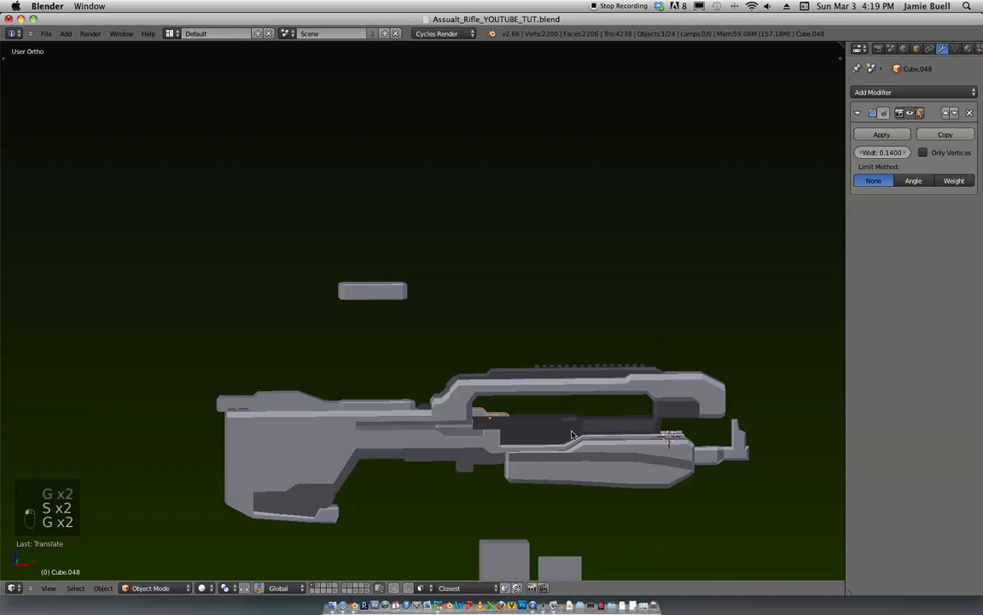
Step: Move the lower edge of the stepped block's slope forward to make the slope longer and gentler
key(KP_1)
shift+middle_drag(276, 512, 273, 471)
scroll(280, 345, up, 4)
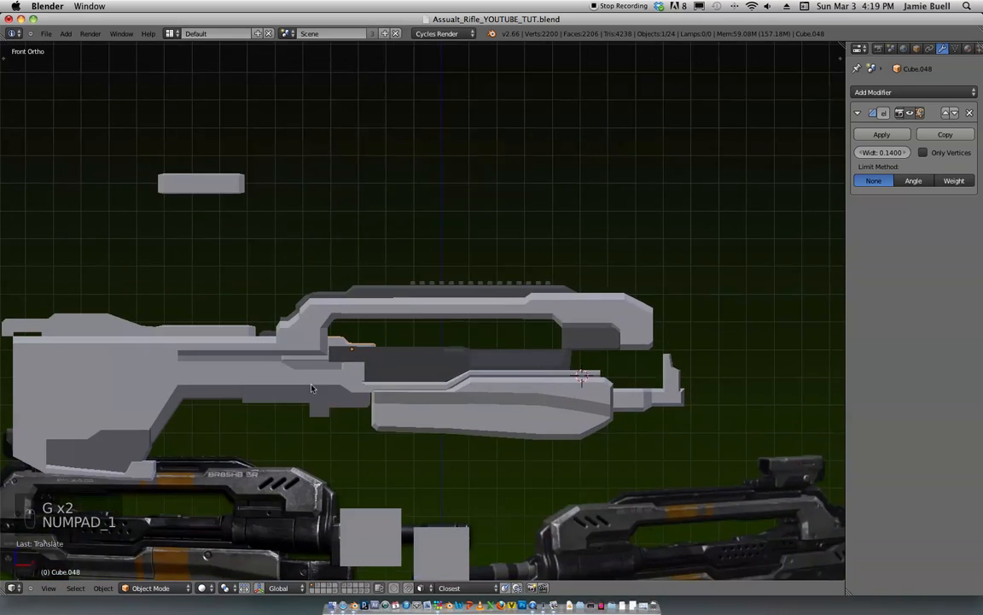
key(Tab)
middle_drag(280, 345, 381, 296)
key(ctrl+Tab)
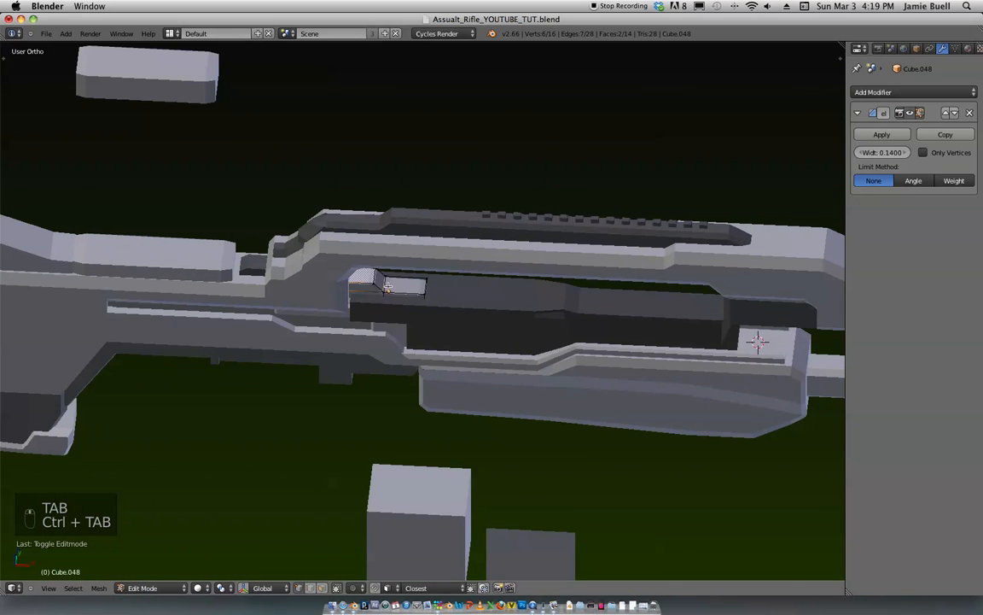
scroll(389, 275, up, 4)
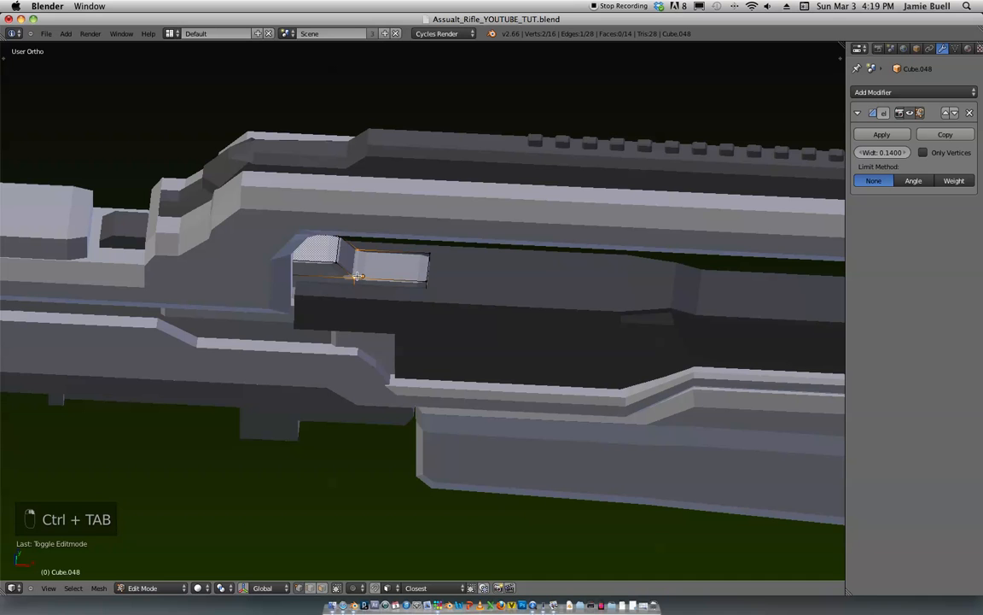
key(g)
click(437, 279)
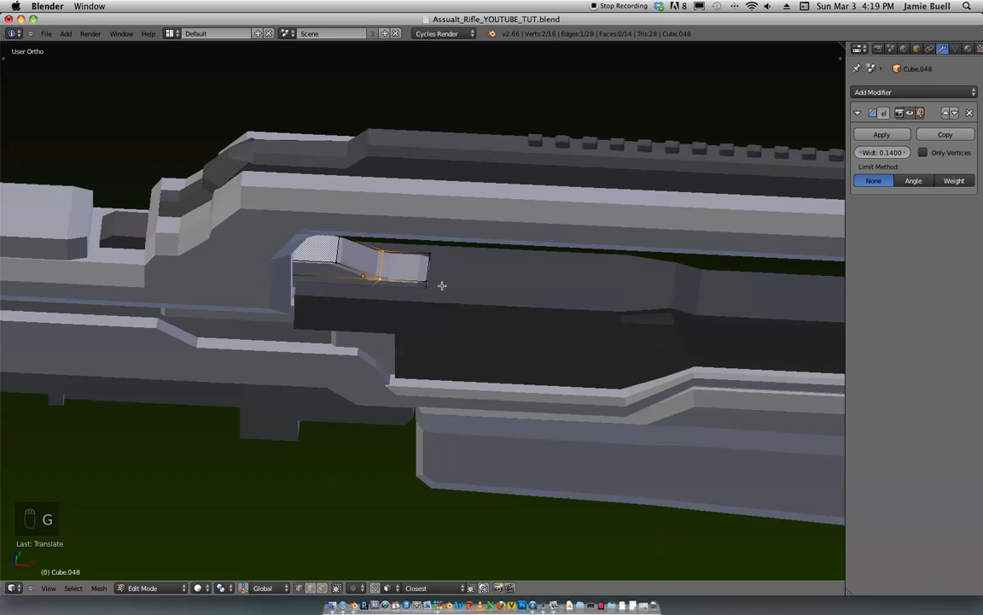
Step: Select the stepped block's whole front end face using wireframe display and move it forward to lengthen the low section
mouse_move(432, 274)
middle_down()
mouse_move(472, 281)
mouse_move(447, 278)
mouse_move(476, 310)
middle_up()
key(z)
shift+right_click(440, 289)
key(z)
key(g)
scroll(501, 308, down, 2)
key(Tab)
scroll(489, 292, down, 6)
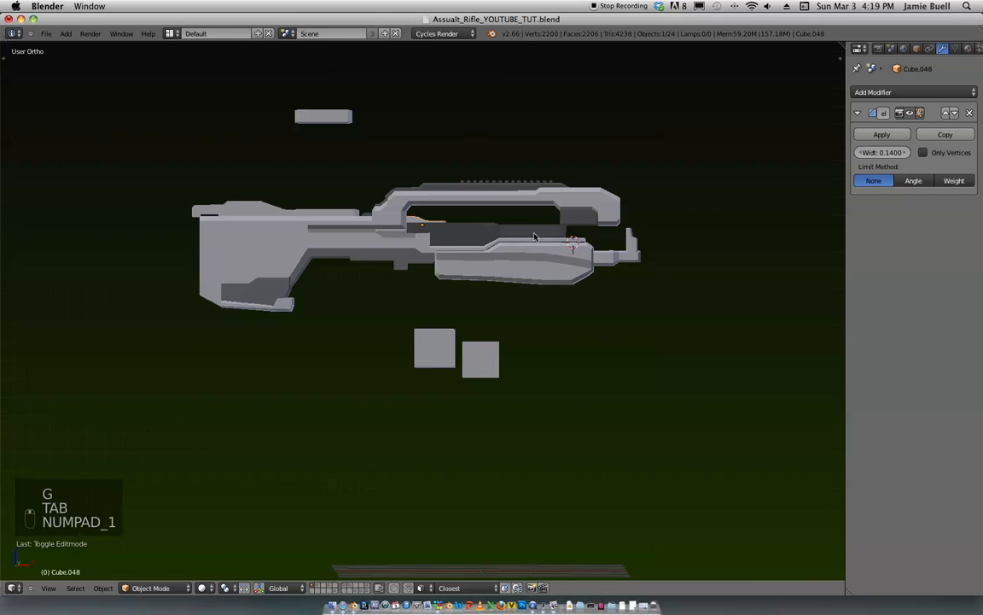
Step: Reduce the stepped block's bevel width to 0 and remove its Bevel modifier
key(KP_1)
scroll(303, 340, up, 5)
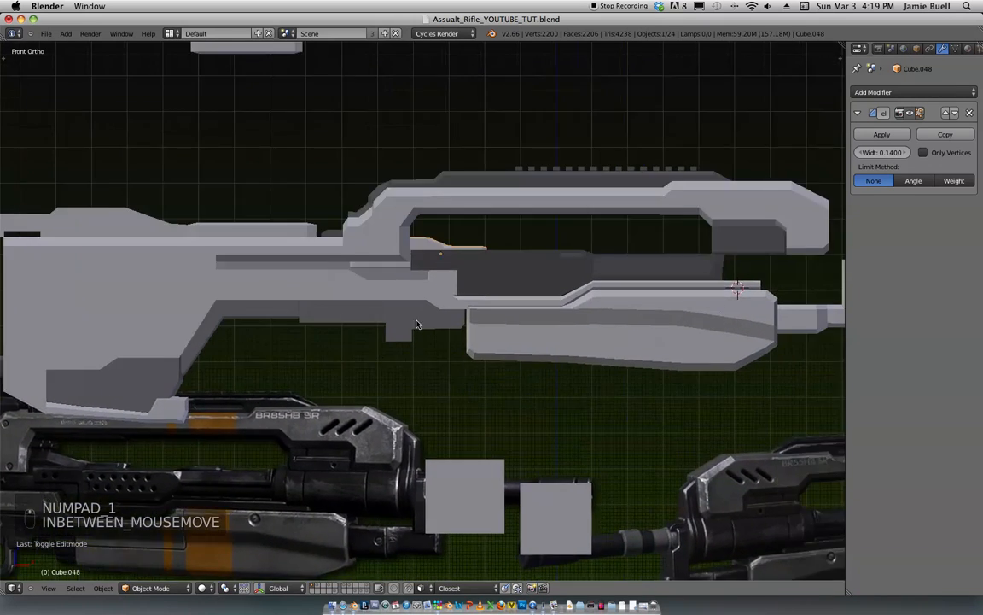
scroll(417, 324, up, 3)
middle_drag(424, 388, 499, 286)
drag(885, 154, 775, 150)
key(Tab)
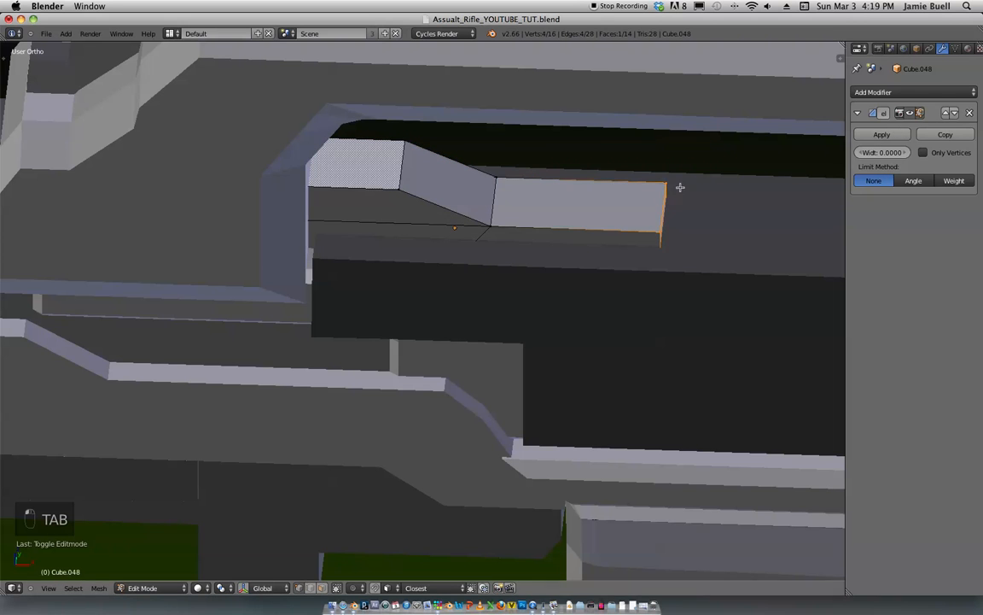
click(971, 115)
key(Tab)
shift+middle_drag(592, 227, 578, 267)
key(Tab)
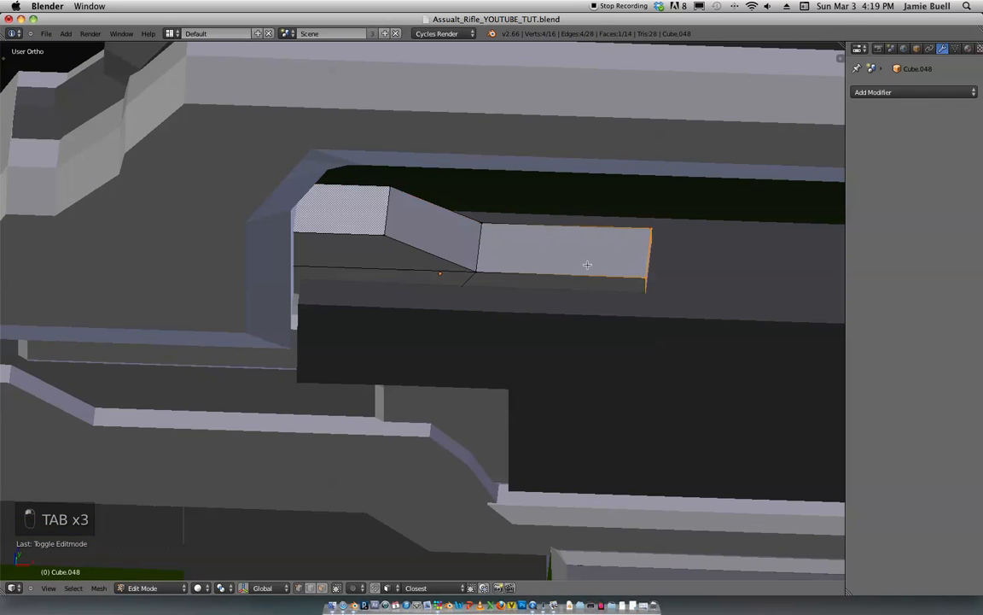
Step: Try to bevel the stepped block's top edges and adjust part of the result along Z, and undo these changes
key(ctrl+Tab)
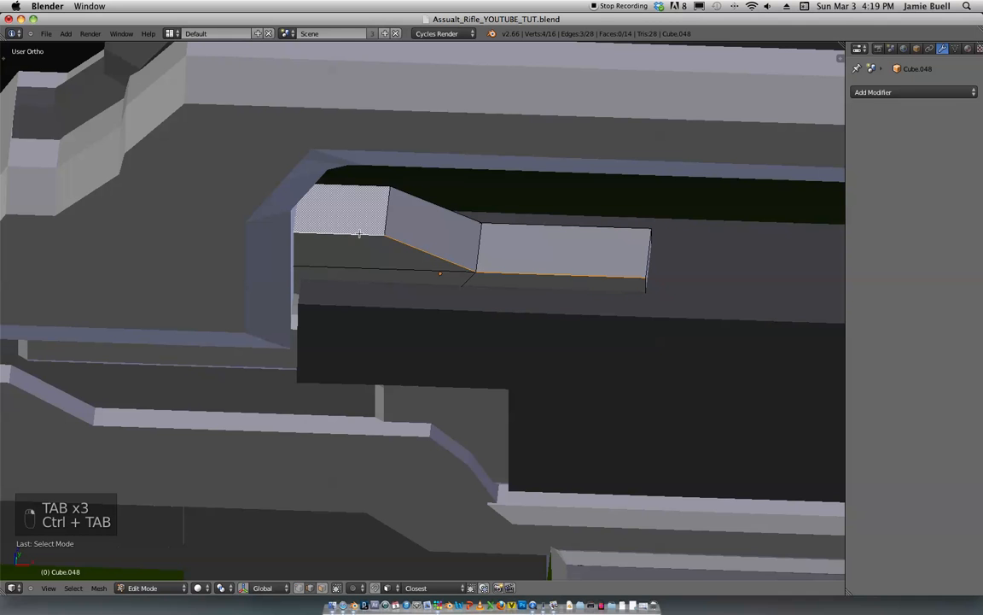
key(ctrl+b)
key(ctrl+b)
click(594, 305)
middle_drag(582, 309, 569, 285)
right_click(568, 275)
shift+right_click(463, 240)
key(g)
key(z)
click(604, 311)
middle_drag(602, 310, 438, 267)
key(super+z)
key(super+z)
key(super+z)
Step: Bevel the stepped block's top outline, including the front edge, and adjust the upper faces' height along Z
middle_drag(517, 210, 615, 306)
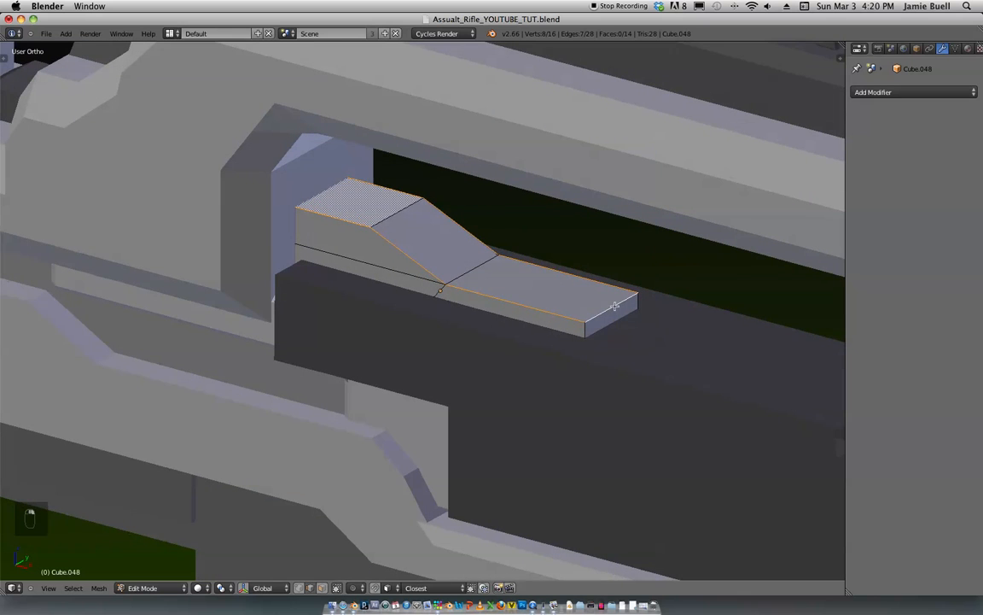
key(ctrl+b)
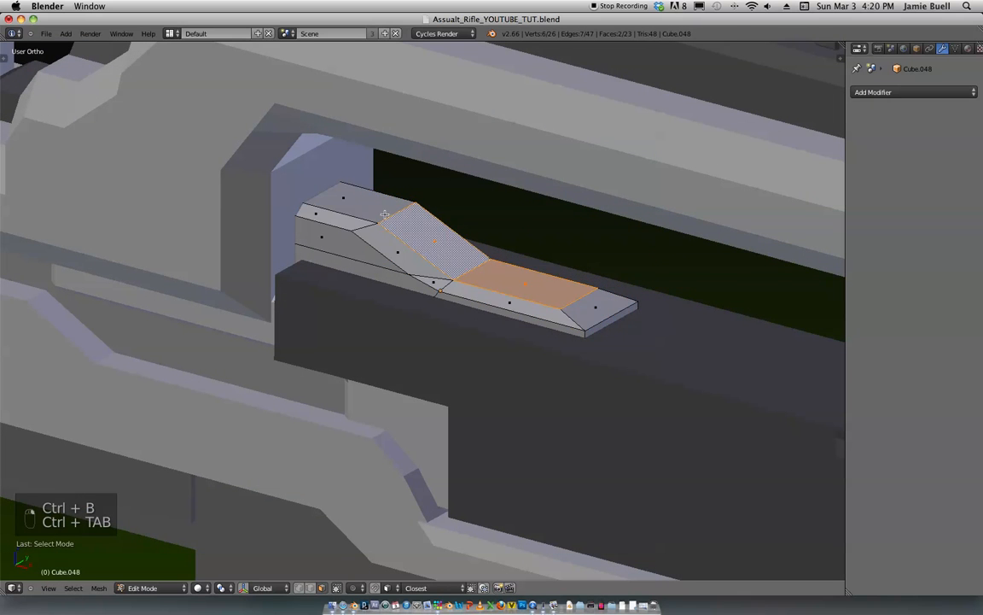
key(g)
key(z)
click(542, 320)
middle_drag(542, 321, 595, 288)
key(Tab)
Step: Compare the stepped block in front view with the matching area inside the reference rifle's handle opening
scroll(596, 288, down, 6)
key(KP_1)
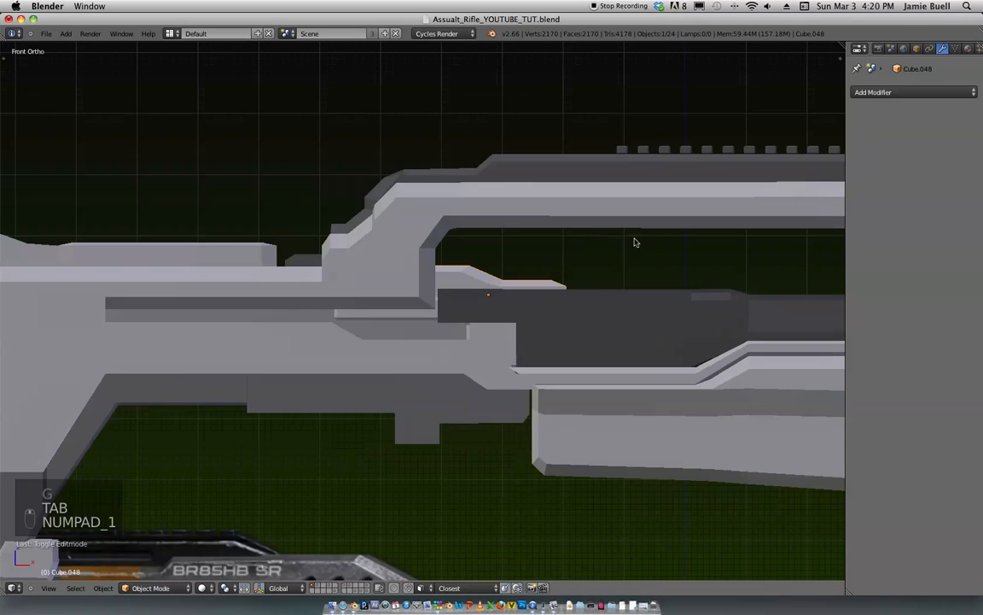
scroll(634, 242, down, 5)
ctrl+scroll(608, 206, up, 10)
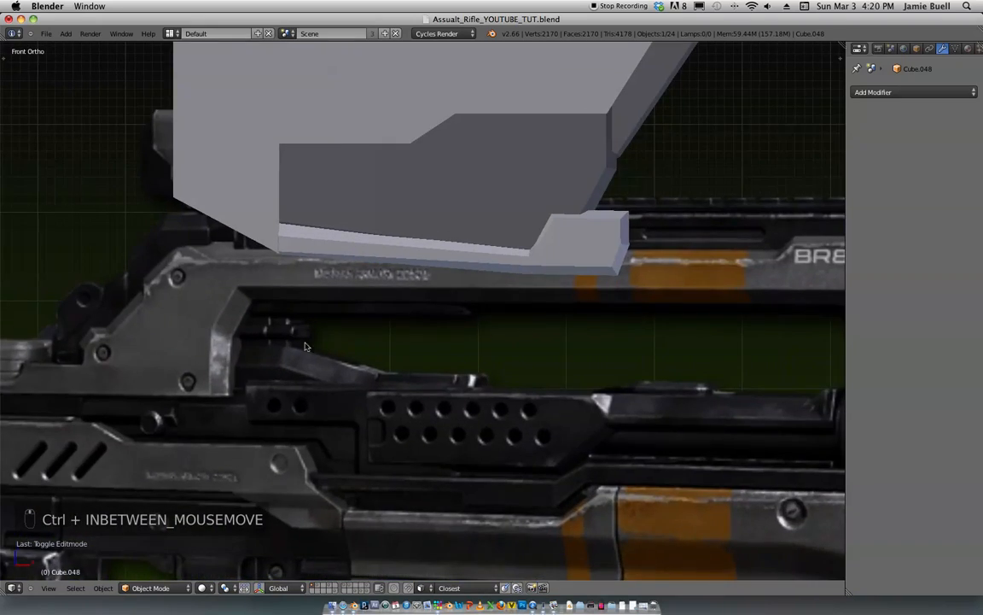
ctrl+scroll(305, 345, down, 8)
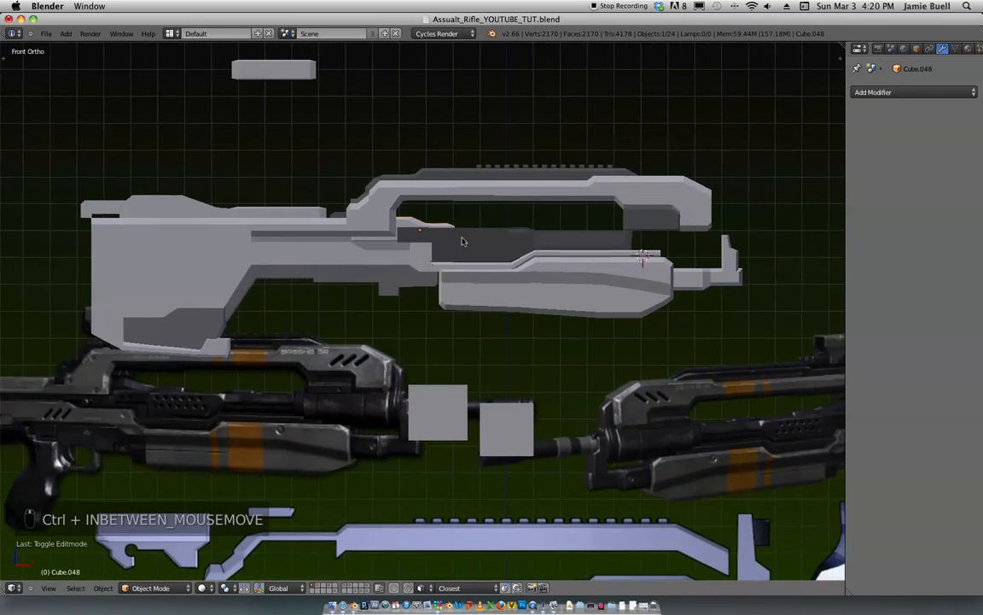
ctrl+scroll(462, 241, down, 3)
ctrl+scroll(514, 246, up, 2)
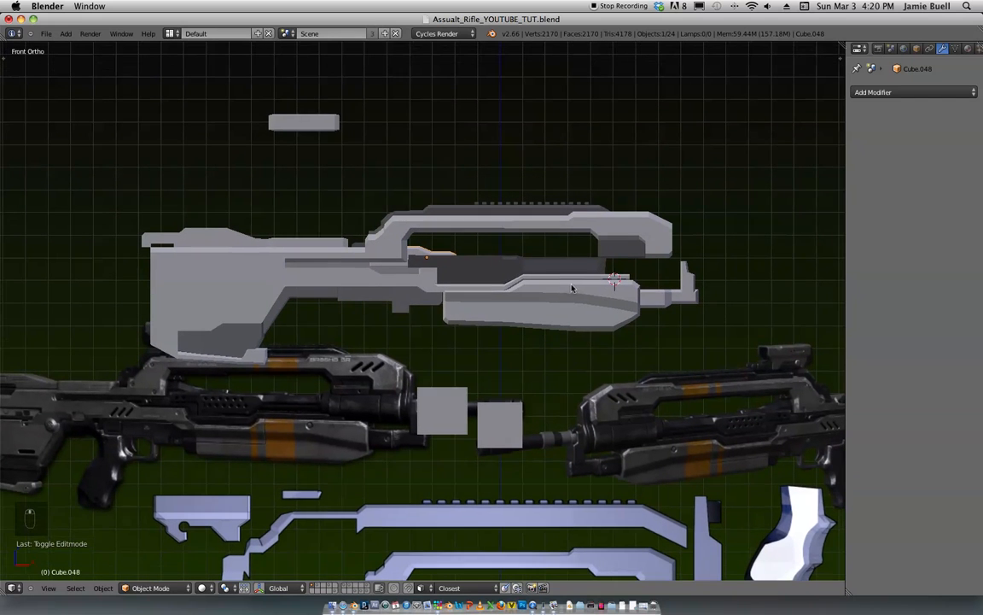
Step: Duplicate the floating bevelled block above the stepped block, shrink the copy and flatten it along Z
right_click(304, 123)
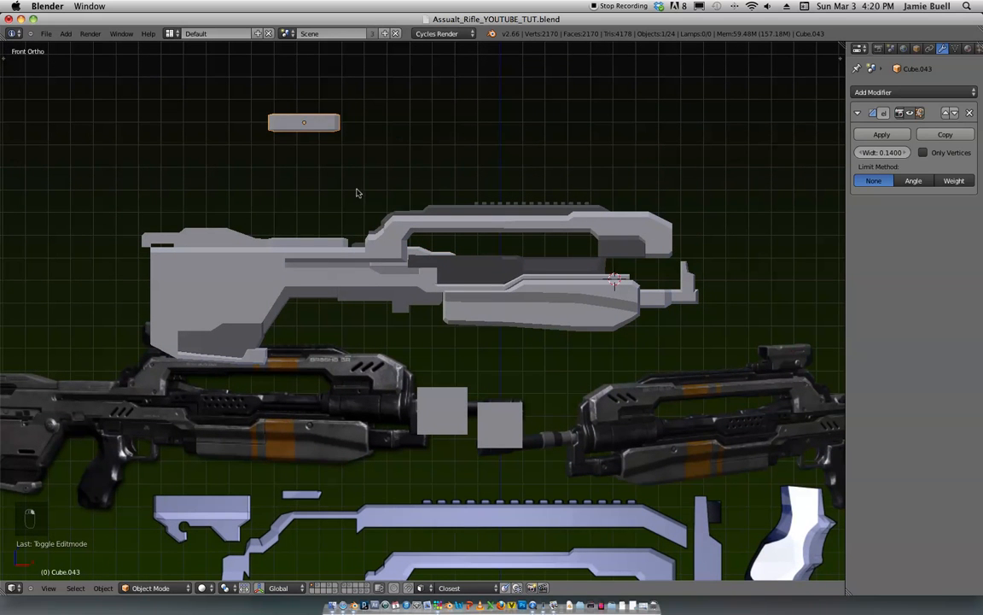
key(shift+d)
key(s)
key(z)
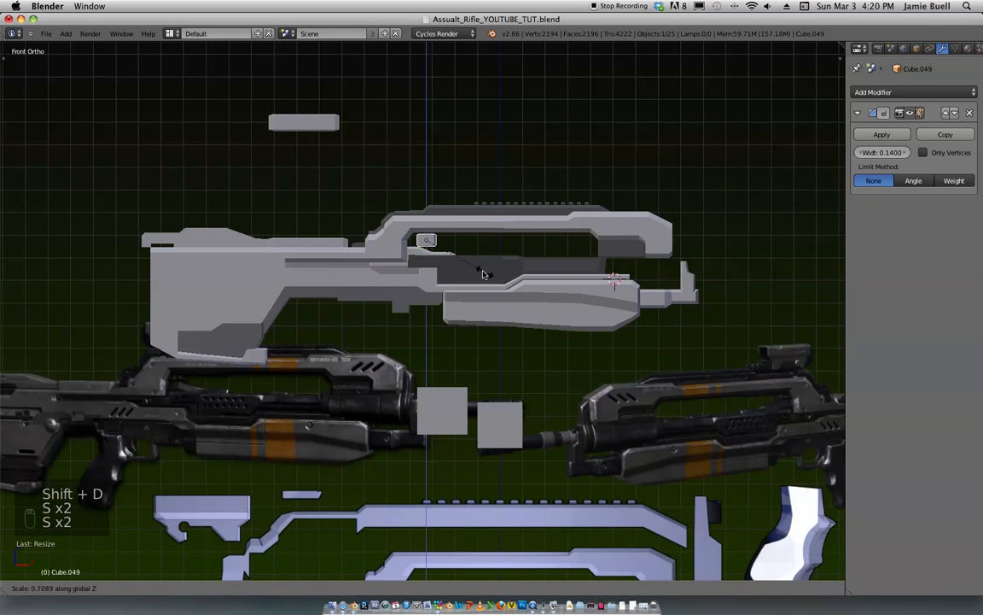
click(486, 275)
Step: Resize the small block at the rear of the handle opening and adjust its height by scaling along Z
scroll(491, 307, up, 5)
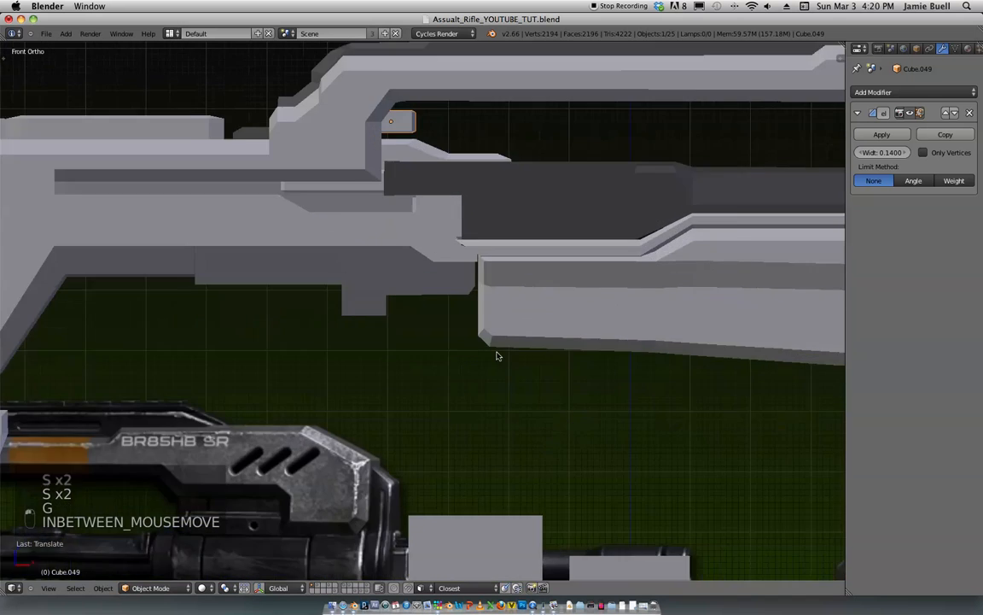
key(s)
click(486, 293)
key(s)
click(543, 301)
key(s)
key(z)
click(631, 272)
Step: Shift the small block along Z and X so it rests above the stepped block, against the handle
key(g)
key(z)
click(619, 280)
key(g)
key(x)
click(613, 284)
Step: Narrow the small block along Y and adjust its height along Z to fit on the stepped block
middle_drag(611, 285, 549, 307)
key(s)
key(s)
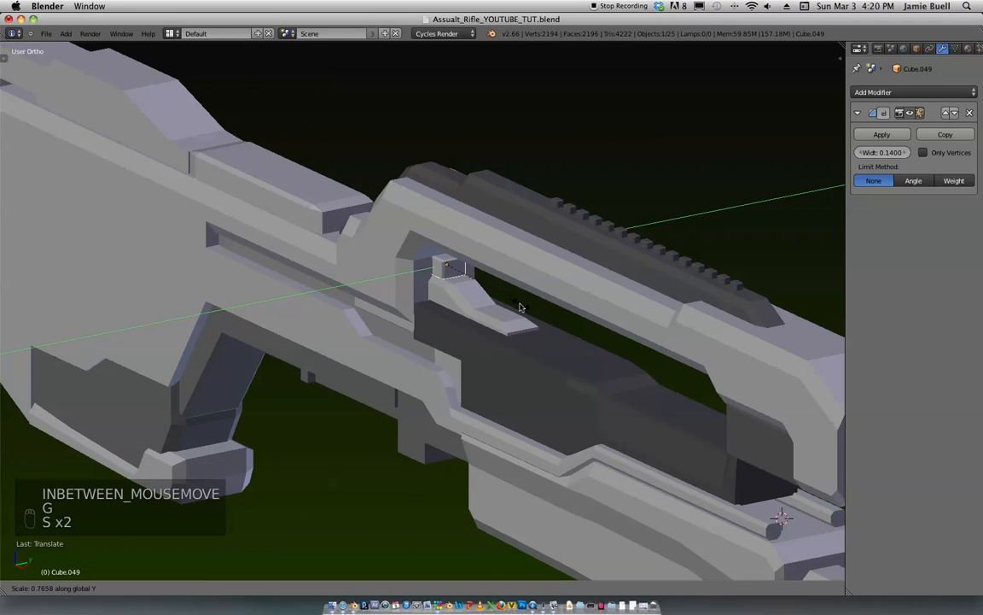
click(505, 304)
key(g)
key(z)
click(510, 305)
Step: Refine the small block in front view by scaling it along Z and repositioning it vertically inside the handle opening
scroll(543, 289, down, 4)
middle_drag(546, 288, 613, 299)
key(KP_1)
scroll(629, 200, up, 2)
key(s)
key(z)
click(642, 296)
key(g)
key(z)
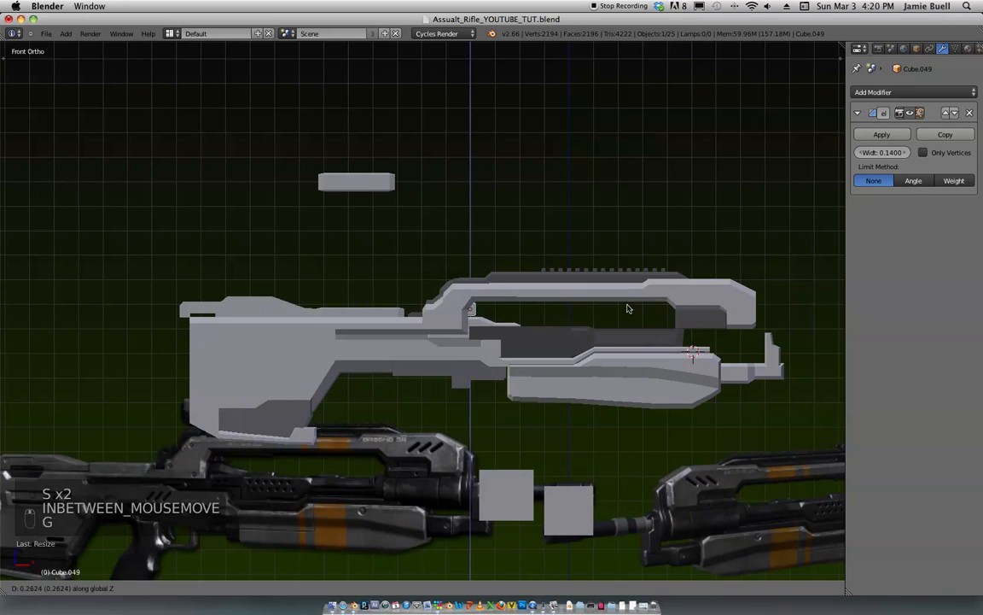
click(624, 316)
key(s)
key(z)
click(662, 305)
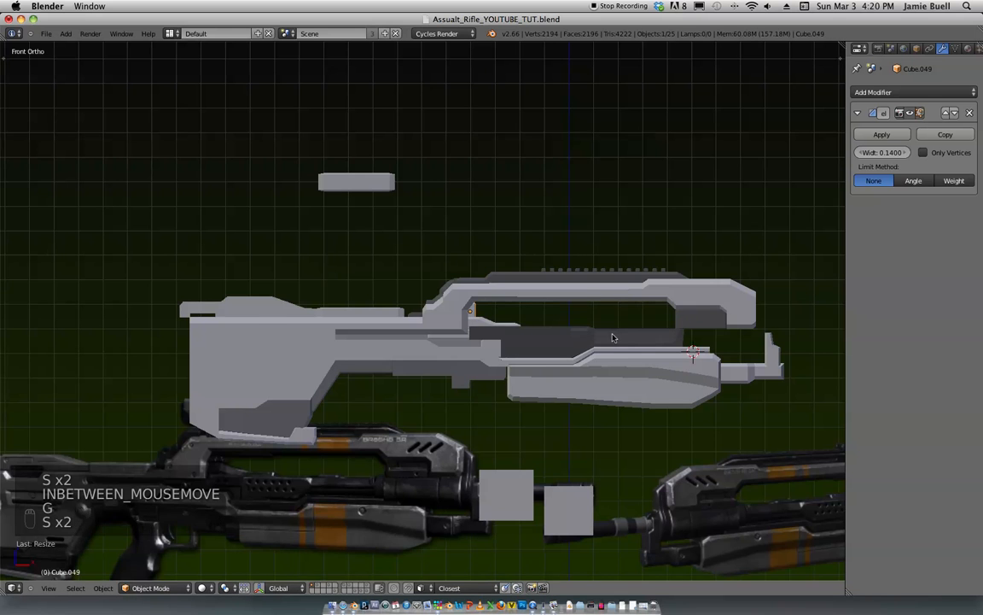
Step: Move the two square planes off the reference rifles' barrels to the empty space ahead of the modelled rifle's front end
key(a)
scroll(613, 337, down, 3)
shift+middle_drag(641, 259, 603, 225)
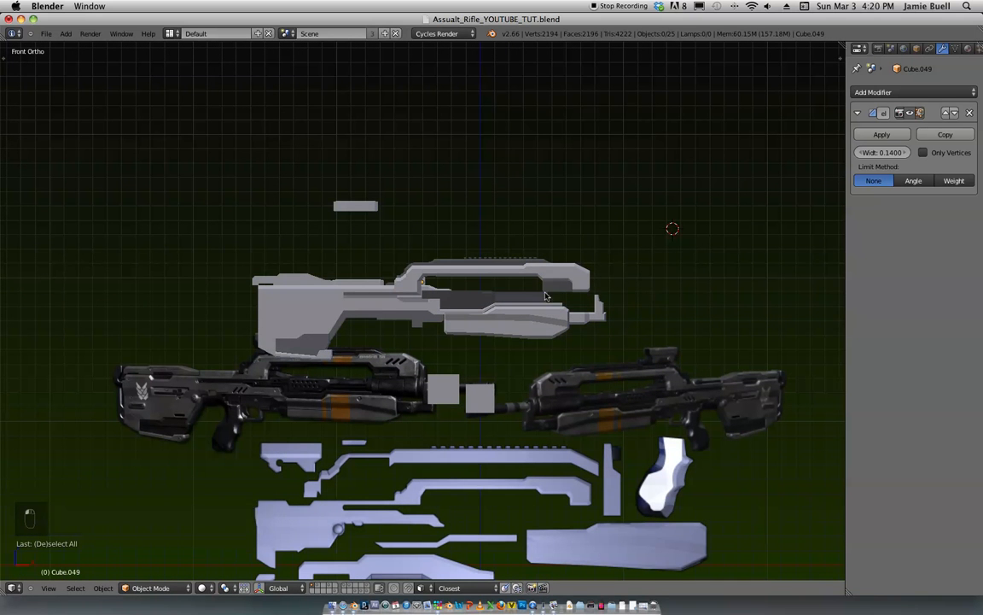
shift+middle_drag(538, 358, 576, 254)
right_click(514, 293)
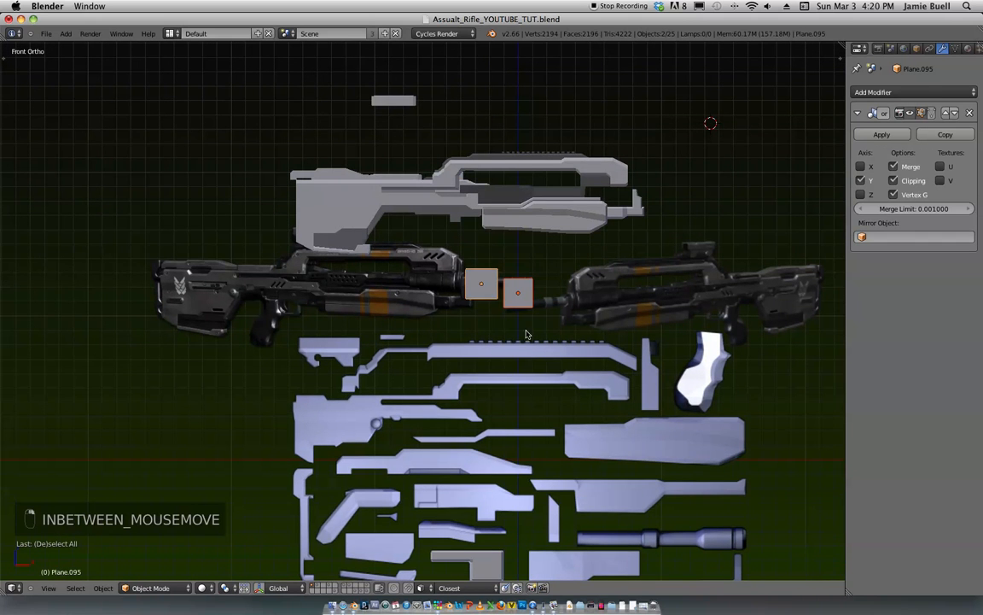
key(g)
click(679, 223)
shift+middle_drag(676, 224, 654, 247)
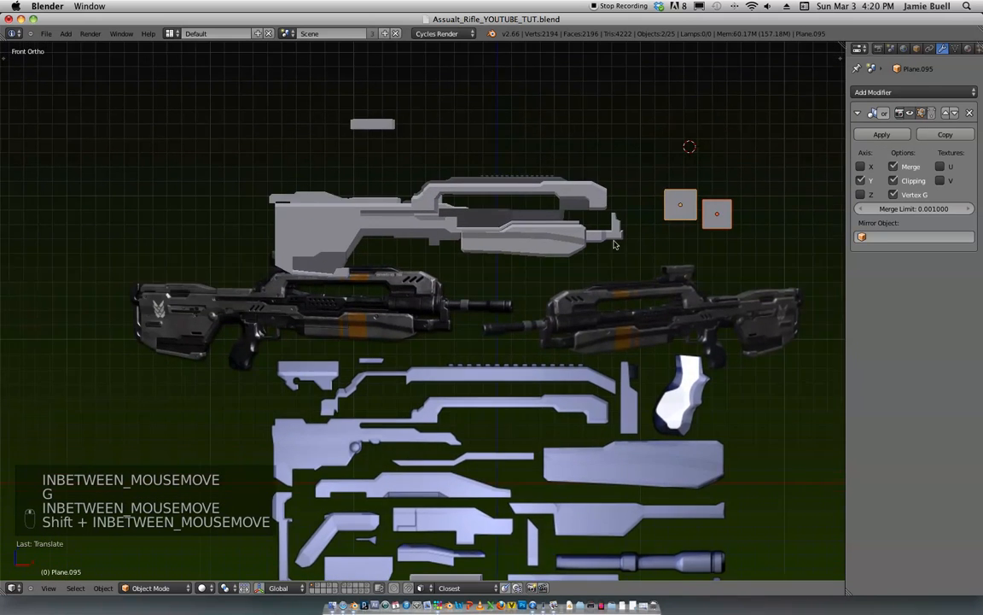
scroll(641, 248, up, 1)
scroll(610, 248, up, 3)
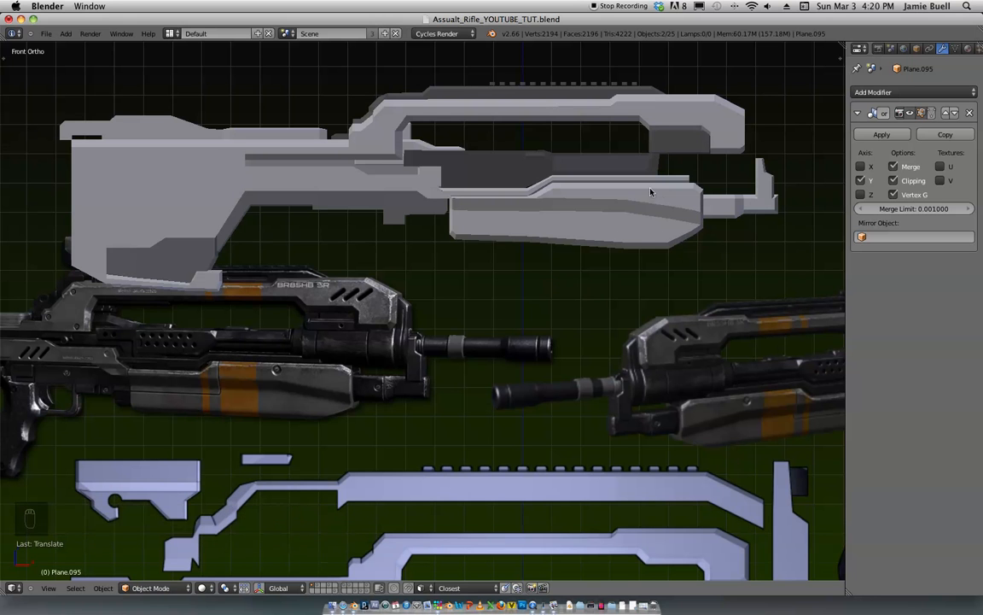
Step: Snap the 3D cursor to the front end face of the dark body part inside the handle opening
middle_drag(691, 177, 547, 219)
scroll(523, 303, up, 4)
right_click(523, 277)
key(Tab)
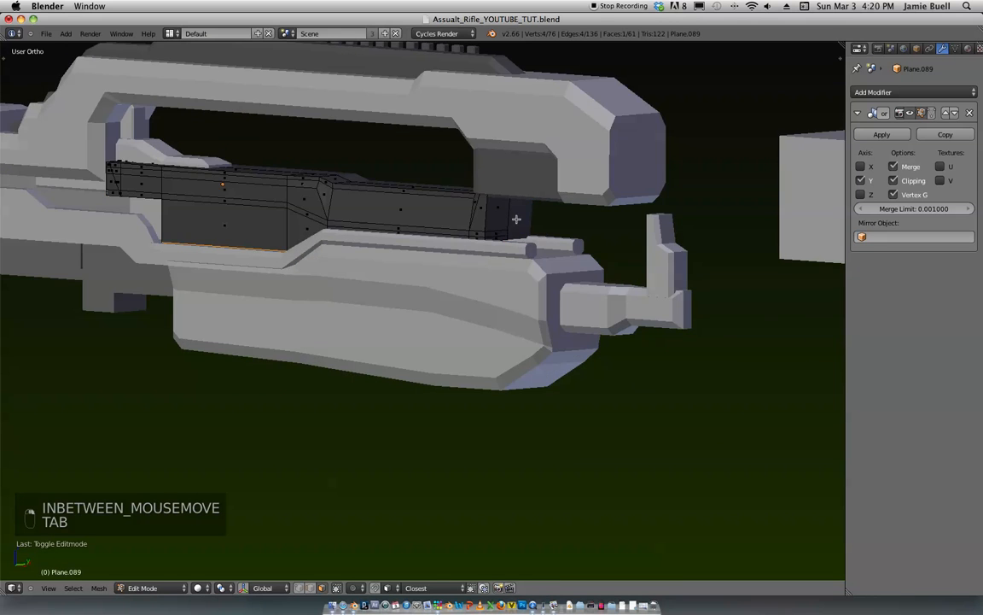
scroll(565, 180, up, 2)
key(ctrl+Tab)
click(548, 249)
mouse_move(548, 249)
middle_down()
mouse_move(545, 235)
mouse_move(489, 288)
mouse_move(520, 272)
mouse_move(518, 244)
mouse_move(520, 266)
mouse_move(489, 273)
mouse_move(494, 259)
mouse_move(542, 239)
mouse_move(569, 271)
middle_up()
key(z)
key(z)
key(shift+s)
click(503, 273)
key(Tab)
Step: Add a cylinder with 64 vertices at the 3D cursor
key(shift+a)
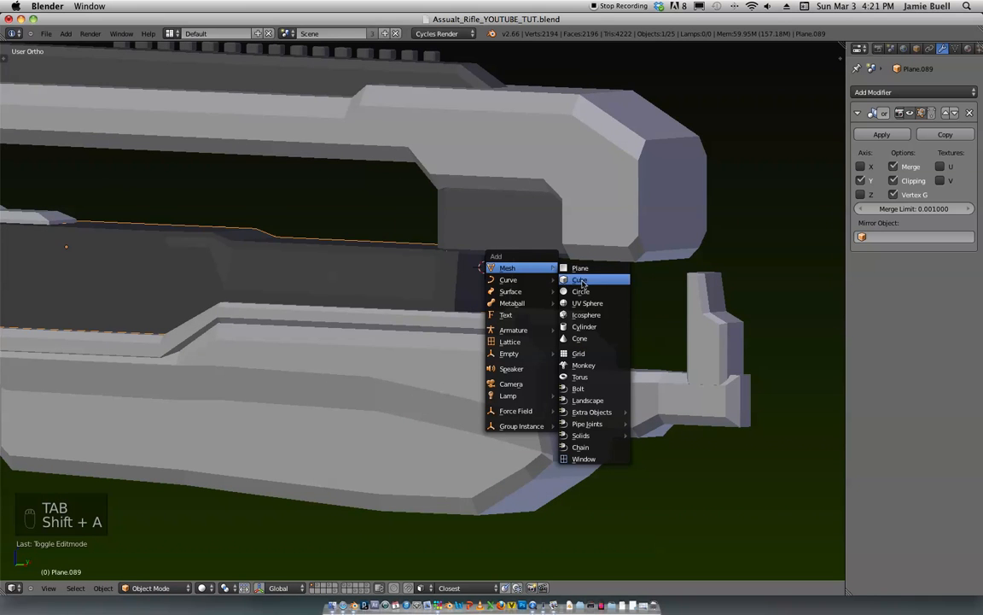
click(594, 326)
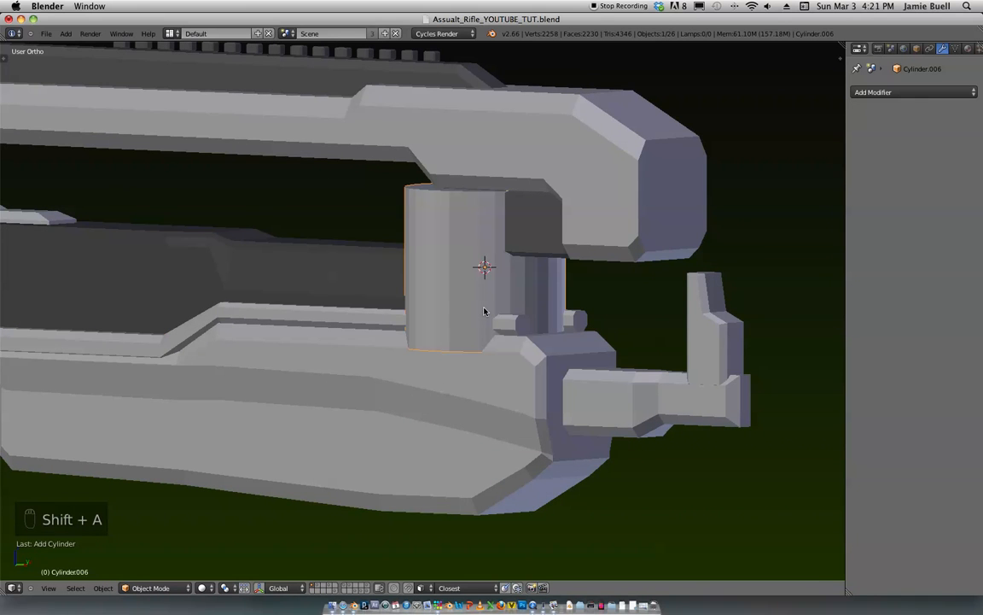
key(t)
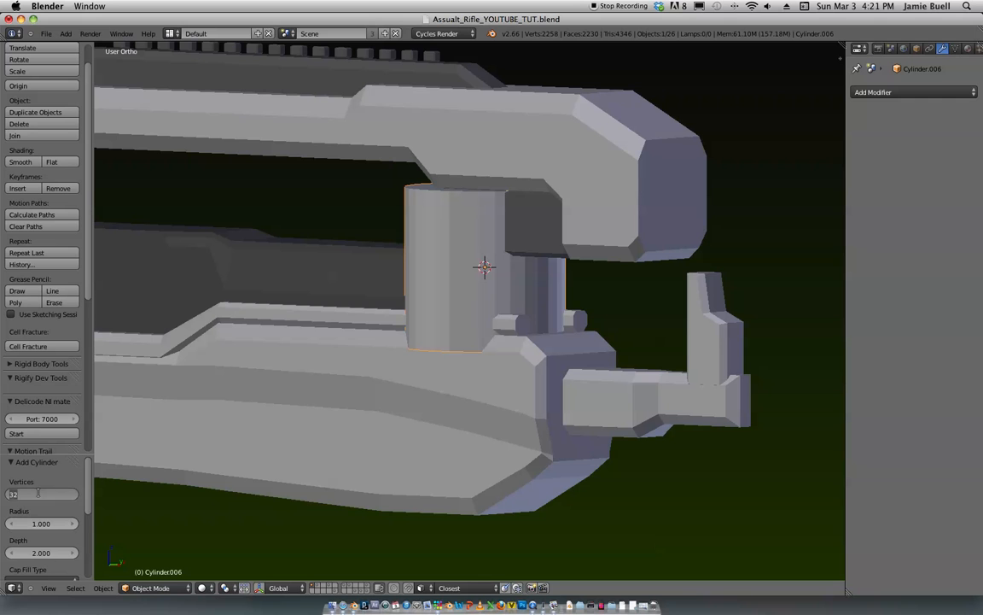
key(Return)
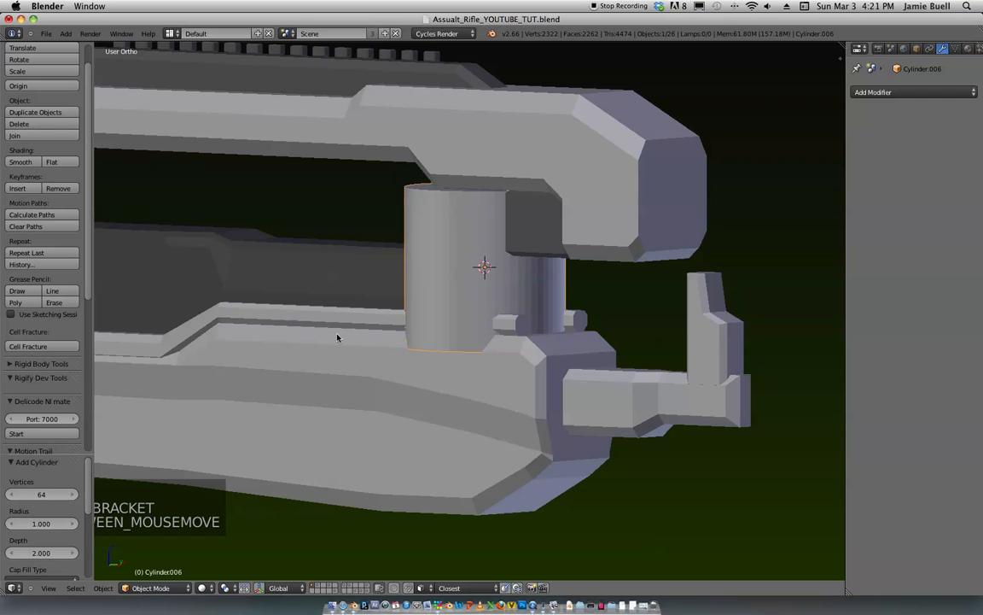
key(t)
key(KP_1)
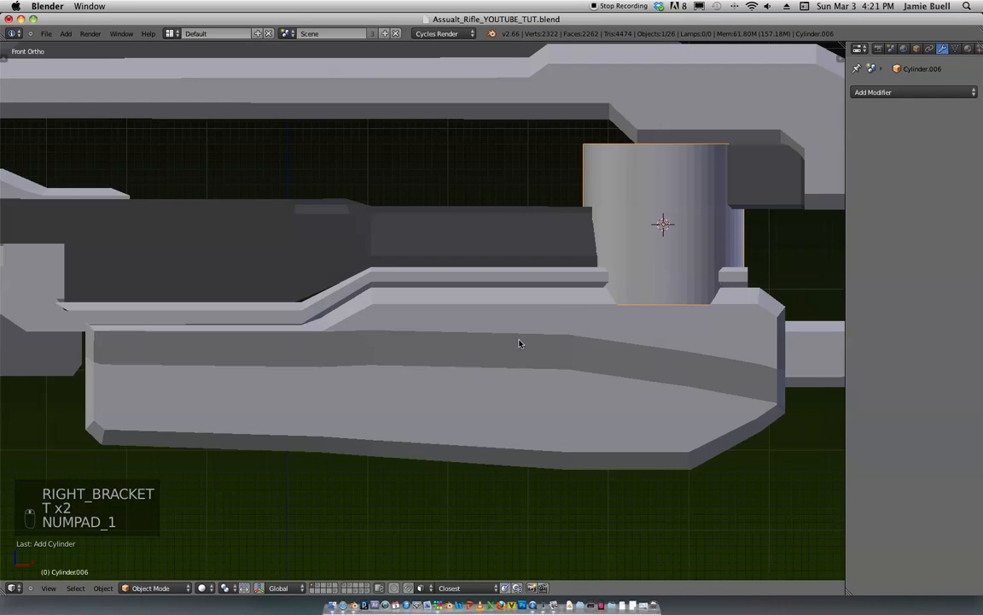
Step: Rotate the cylinder 90 degrees about Y and scale it down to fit the end of the dark body part
scroll(571, 315, down, 2)
text(r)
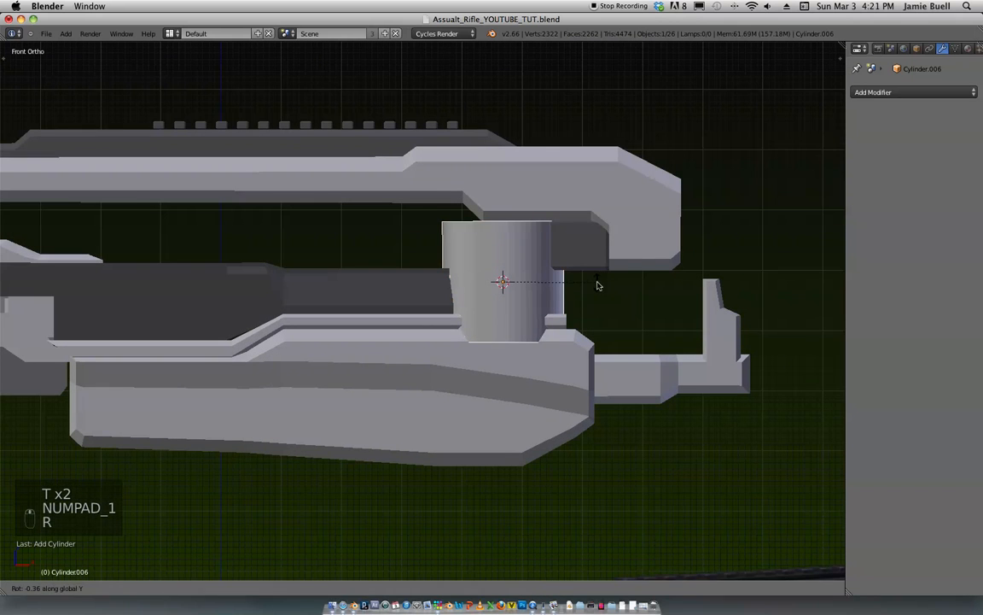
text(90)
key(Return)
shift+middle_drag(671, 326, 646, 333)
key(s)
key(s)
click(553, 273)
shift+middle_drag(553, 273, 550, 269)
scroll(588, 188, up, 4)
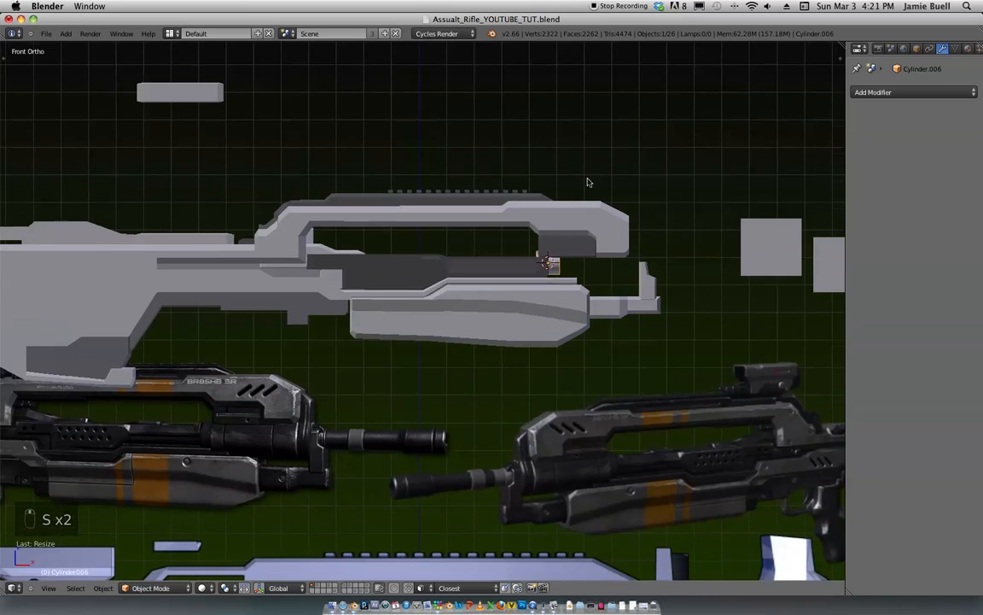
Step: Move the small cylinder back along X so it sits within the front portion of the dark body part
scroll(205, 435, down, 1)
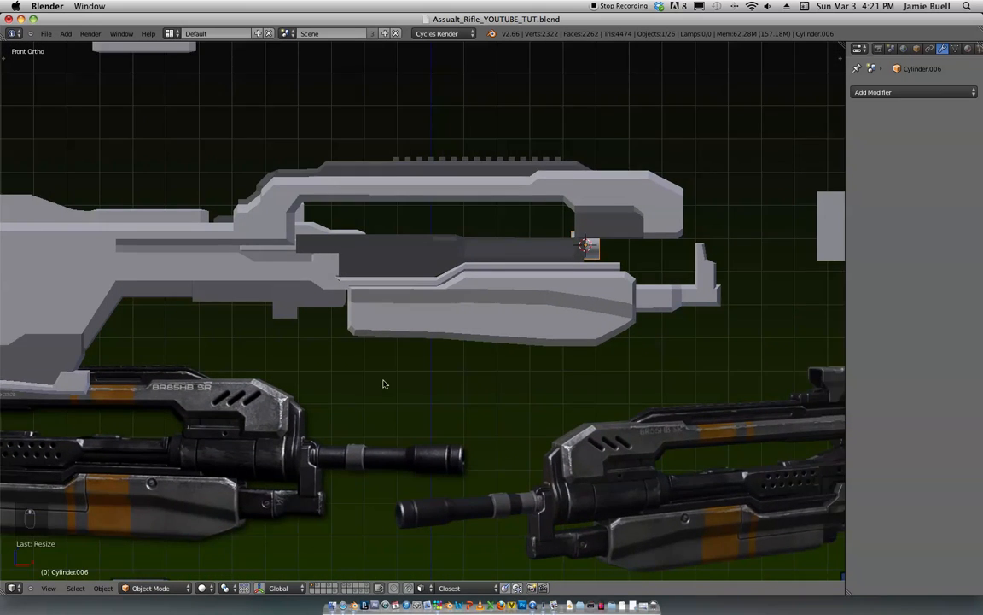
scroll(384, 385, up, 3)
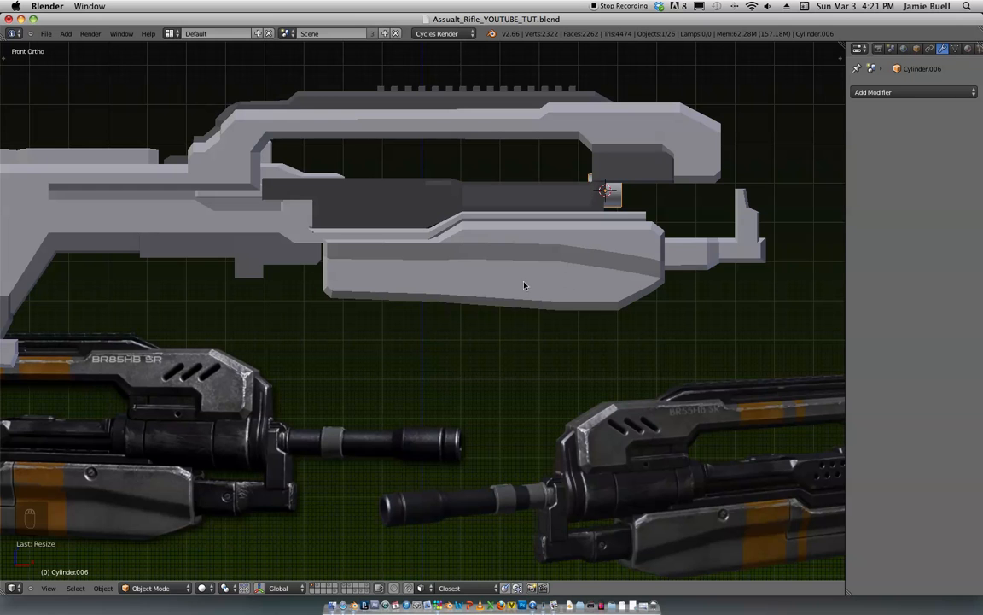
key(g)
key(x)
click(468, 258)
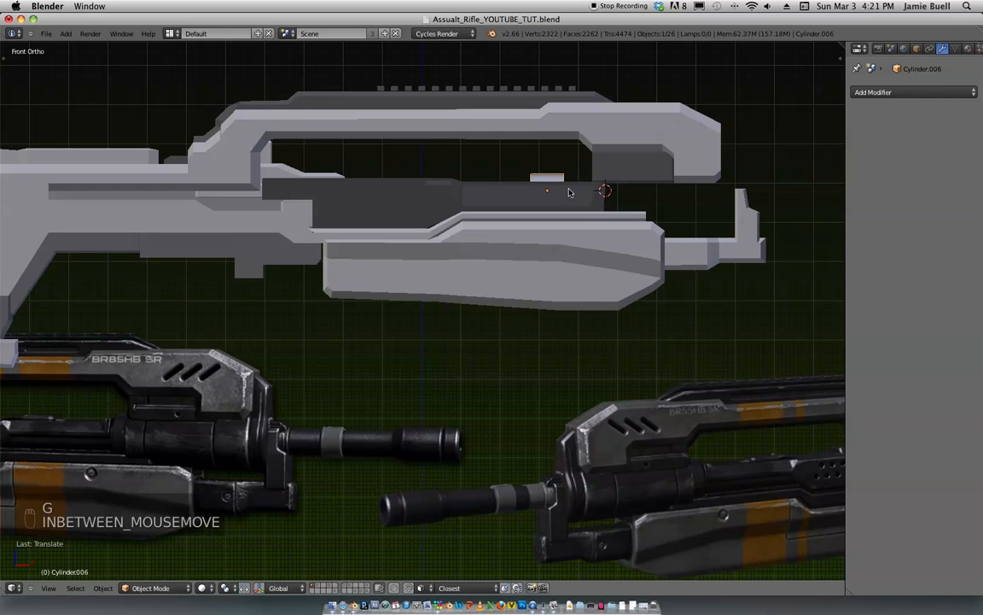
Step: Duplicate the cylinder ahead of the dark body part and enlarge the copy to the barrel housing's thickness
key(shift+d)
click(655, 242)
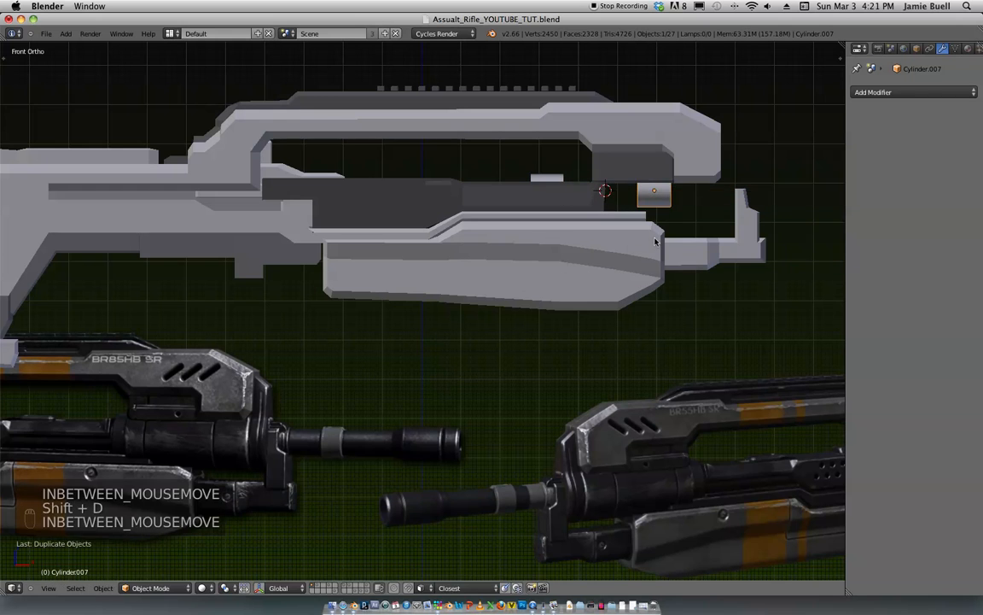
key(s)
key(s)
click(825, 236)
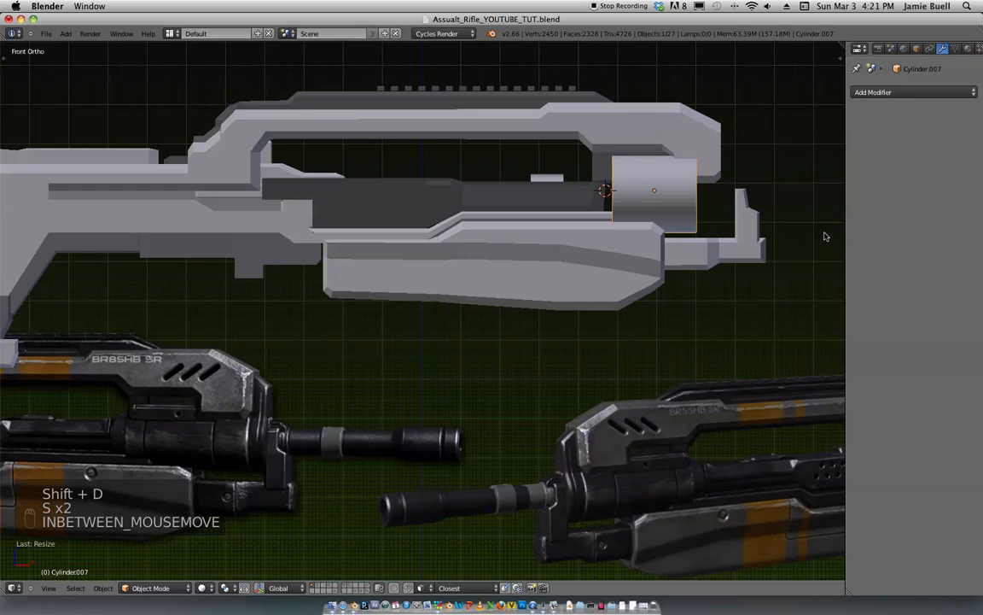
key(s)
key(s)
click(701, 224)
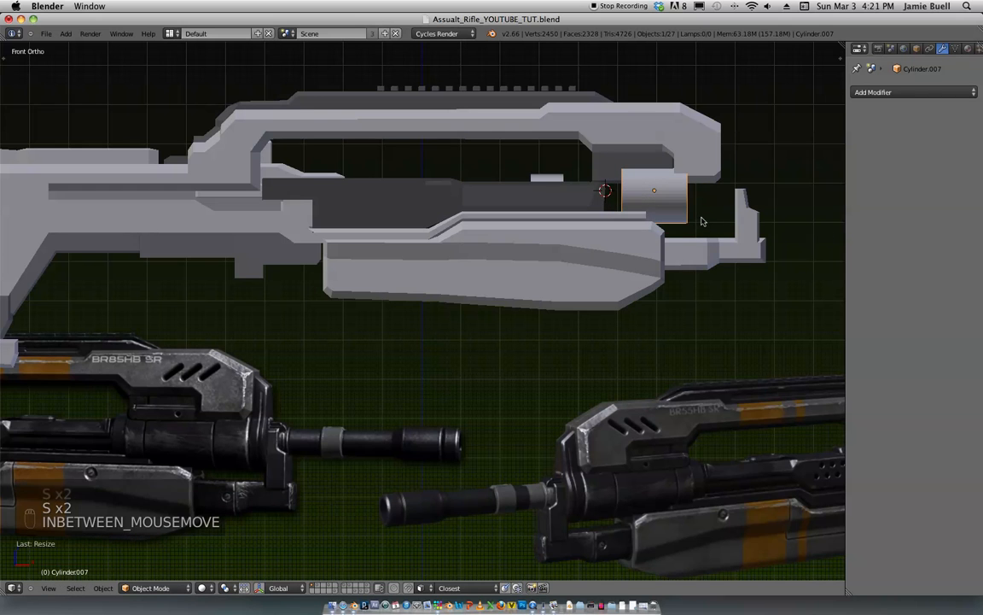
Step: Lengthen the large cylinder along X and shift it along X beneath the front of the handle
key(s)
key(s)
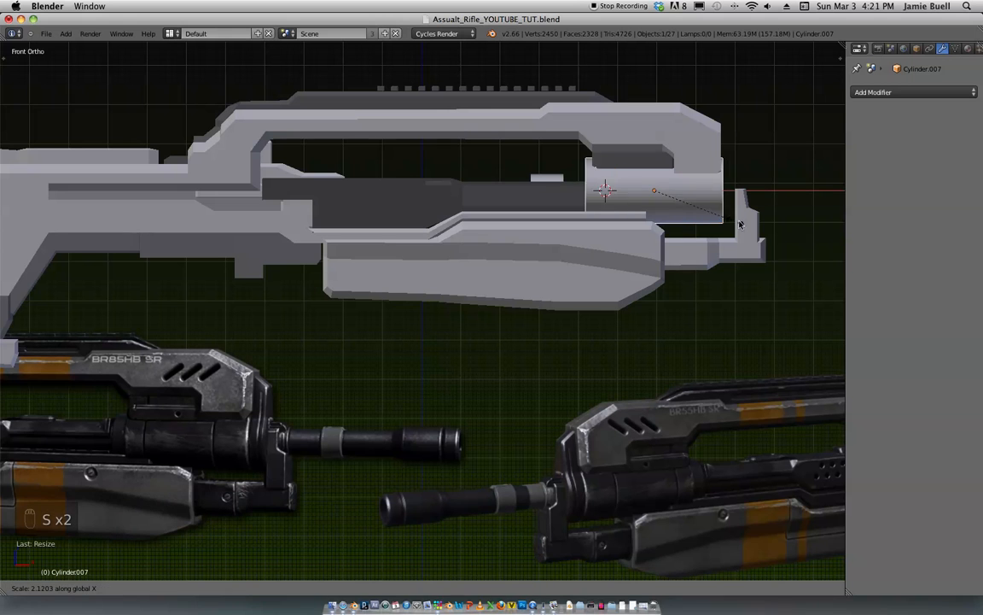
click(721, 227)
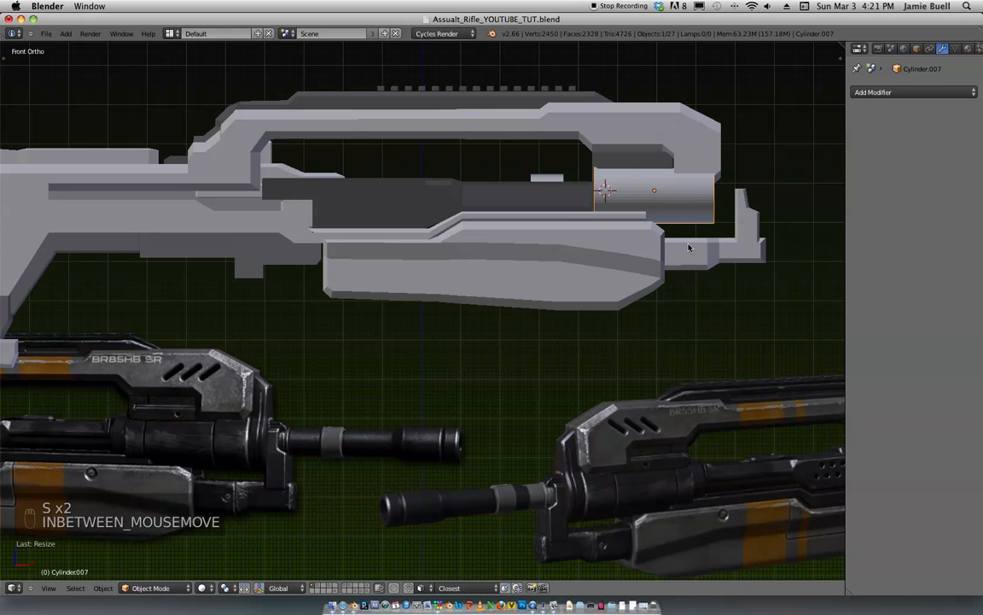
key(g)
key(x)
click(690, 247)
Step: Extrude the large cylinder's front cap slightly outward and scale it in to form a chamfered edge
scroll(611, 292, up, 3)
middle_drag(610, 292, 684, 253)
key(Tab)
key(ctrl+Tab)
click(608, 291)
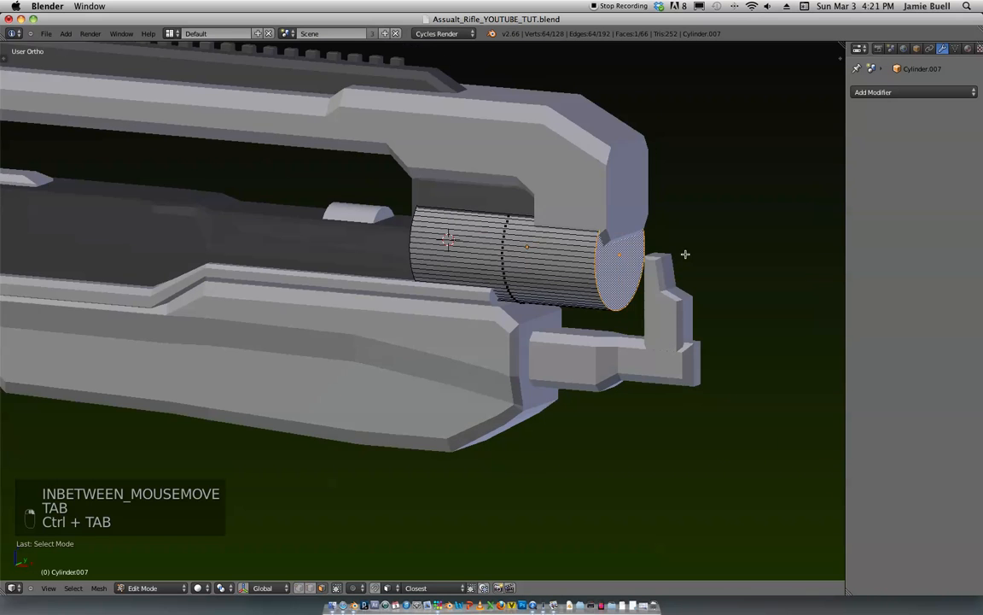
key(e)
click(698, 272)
key(s)
click(693, 266)
middle_drag(694, 265, 677, 264)
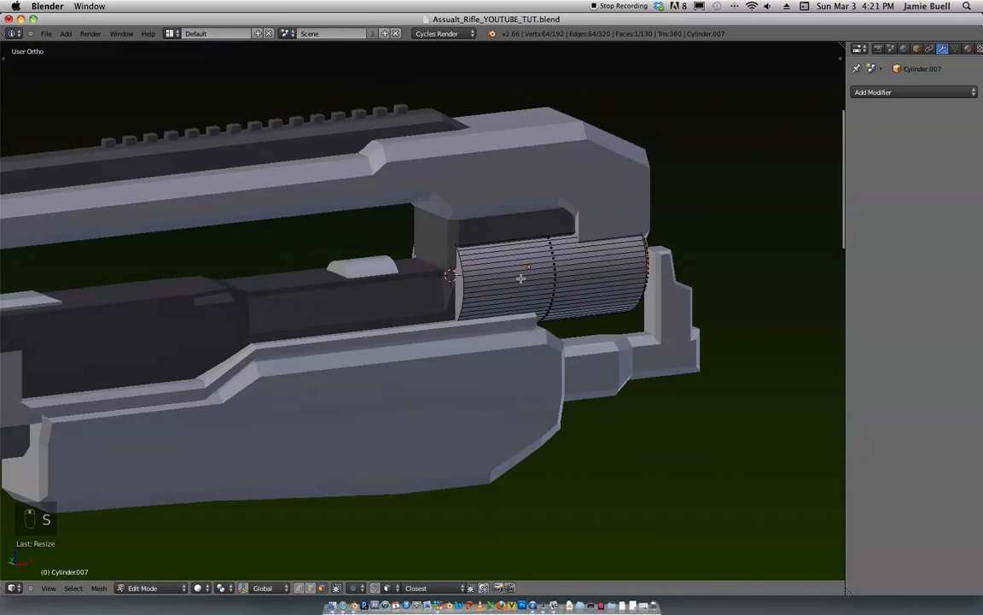
Step: Extrude the cylinder's rear cap, scale it in for a matching chamfer, and adjust it along X
key(e)
click(511, 314)
key(s)
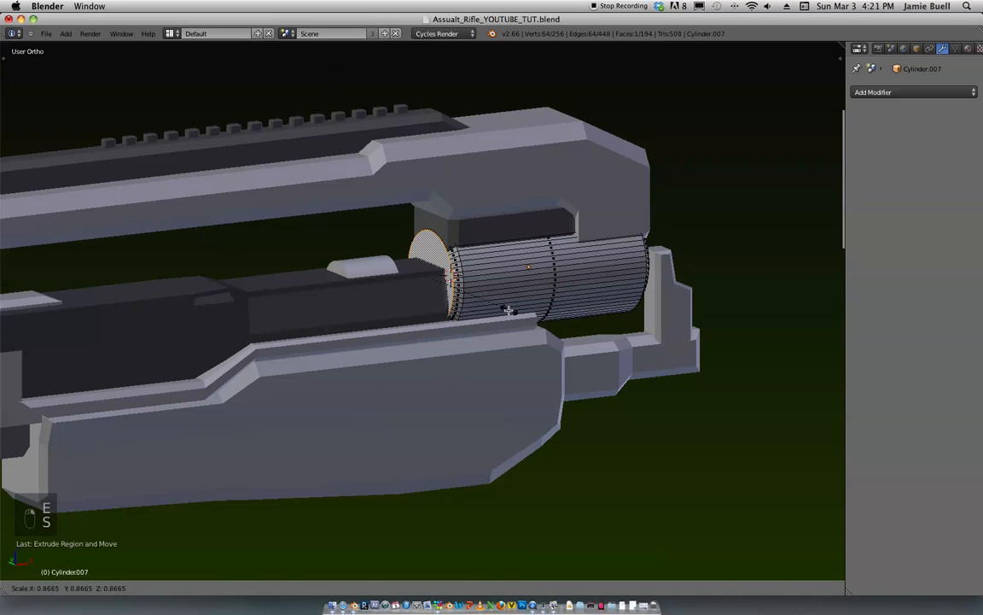
click(504, 309)
middle_drag(504, 309, 499, 305)
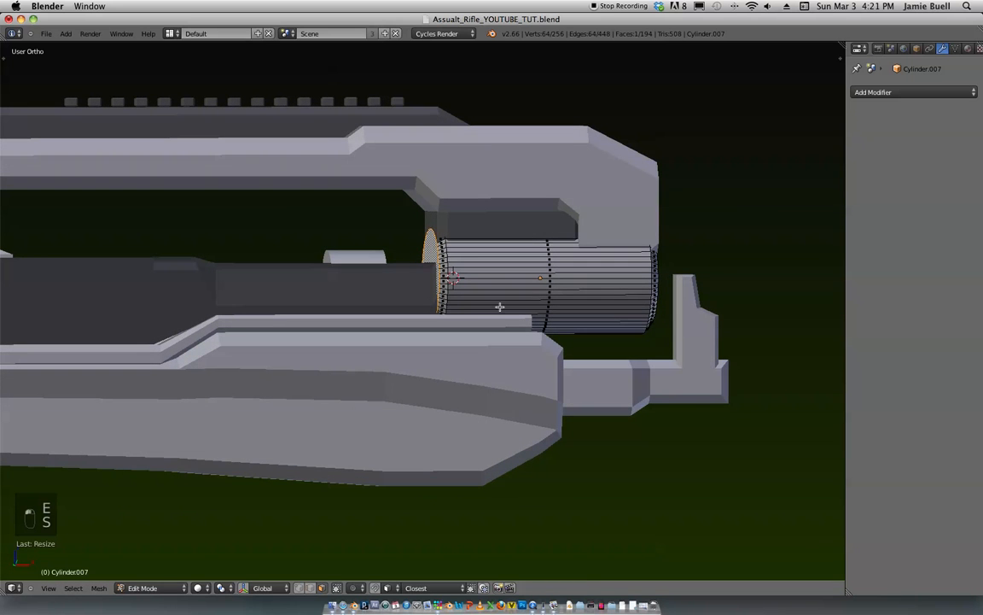
key(g)
key(x)
click(509, 312)
Step: Adjust the cylinder's front cap along X to refine the depth of its chamfer
middle_drag(641, 292, 580, 282)
right_click(643, 275)
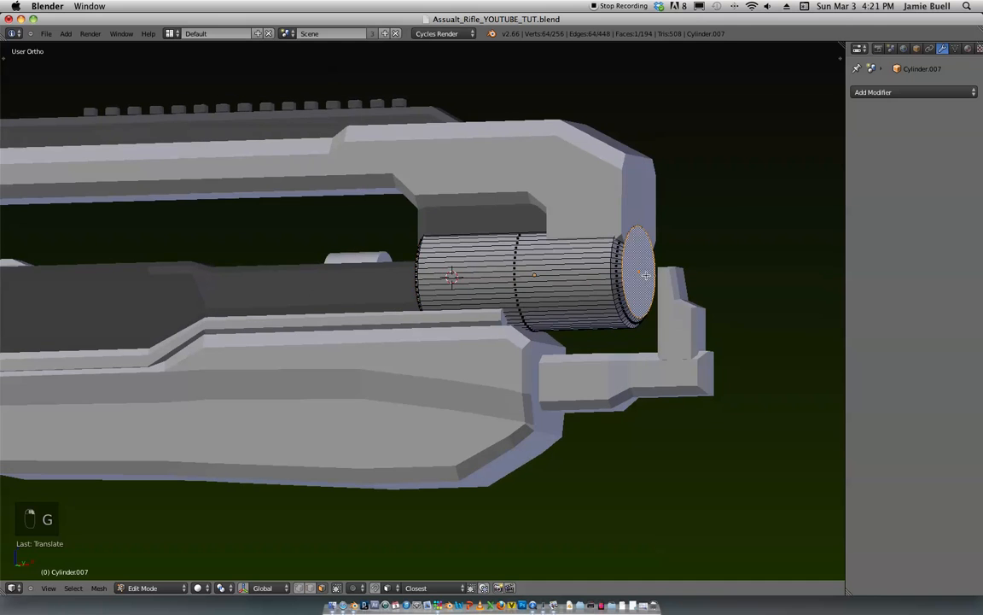
key(g)
key(x)
click(658, 284)
key(g)
key(x)
click(670, 292)
key(KP_1)
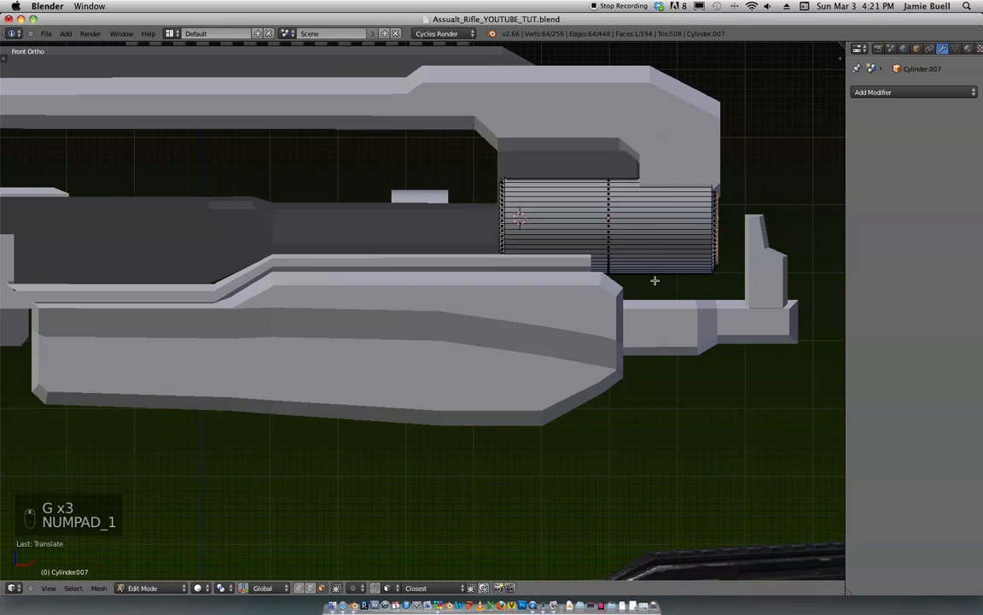
key(Tab)
Step: Examine the barrel area of the reference rifles against the modelled cylinder and handguard
scroll(735, 219, down, 6)
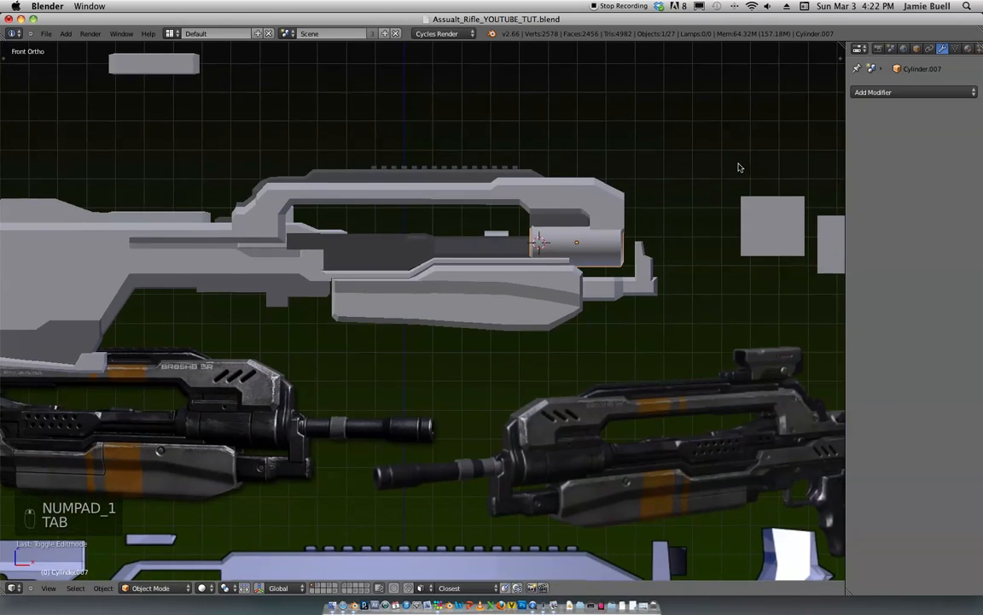
scroll(734, 180, up, 3)
shift+middle_drag(728, 186, 732, 174)
scroll(721, 192, up, 1)
shift+middle_drag(284, 373, 361, 277)
shift+middle_drag(470, 308, 344, 338)
shift+middle_drag(436, 307, 503, 331)
middle_drag(572, 326, 498, 330)
key(Tab)
shift+middle_drag(670, 251, 517, 331)
key(Tab)
scroll(580, 313, up, 3)
Step: Add two edge loops near the front end of the lower handguard
right_click(594, 308)
key(Tab)
scroll(568, 307, up, 2)
key(ctrl+r)
click(572, 319)
key(ctrl+r)
click(572, 324)
Step: Extrude the small top face at the handguard's front end upward toward the cylinder
key(ctrl+Tab)
click(571, 318)
right_click(576, 306)
middle_drag(576, 308, 599, 314)
key(e)
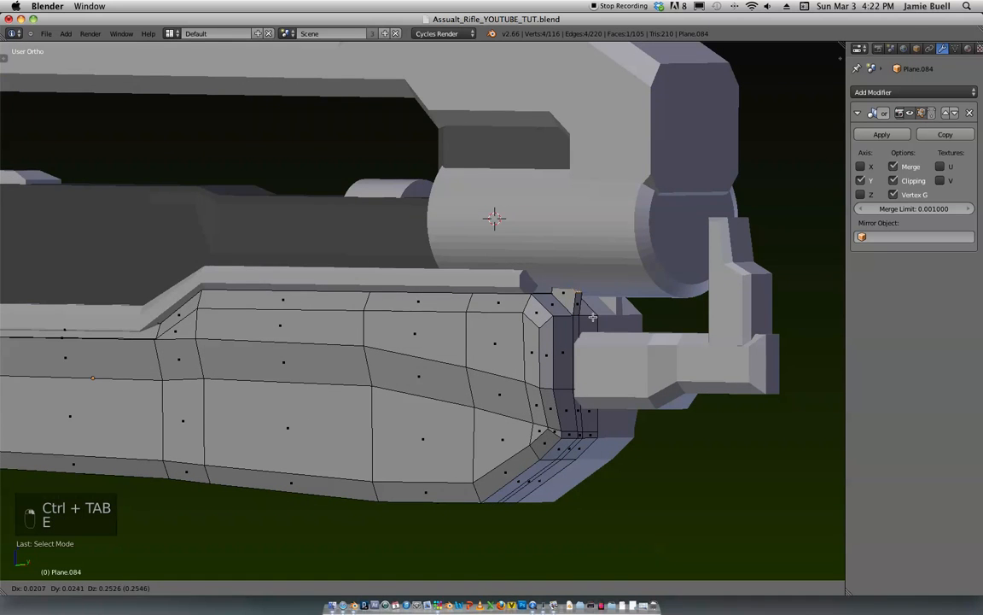
click(591, 322)
key(Tab)
scroll(634, 325, down, 5)
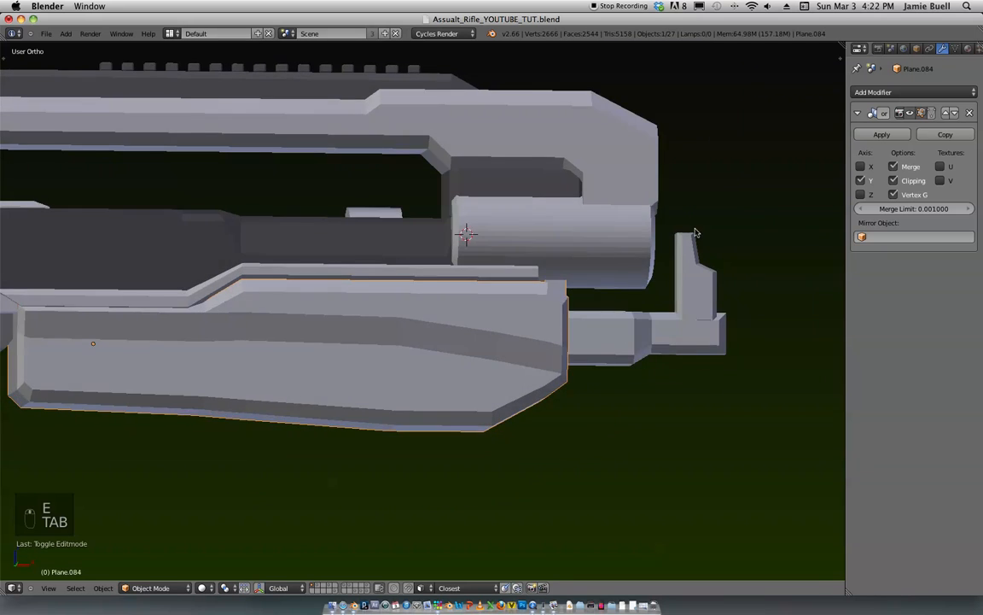
Step: Lower the large cylinder along Z in front view so it sits between the handle and the handguard
key(KP_1)
scroll(635, 244, up, 3)
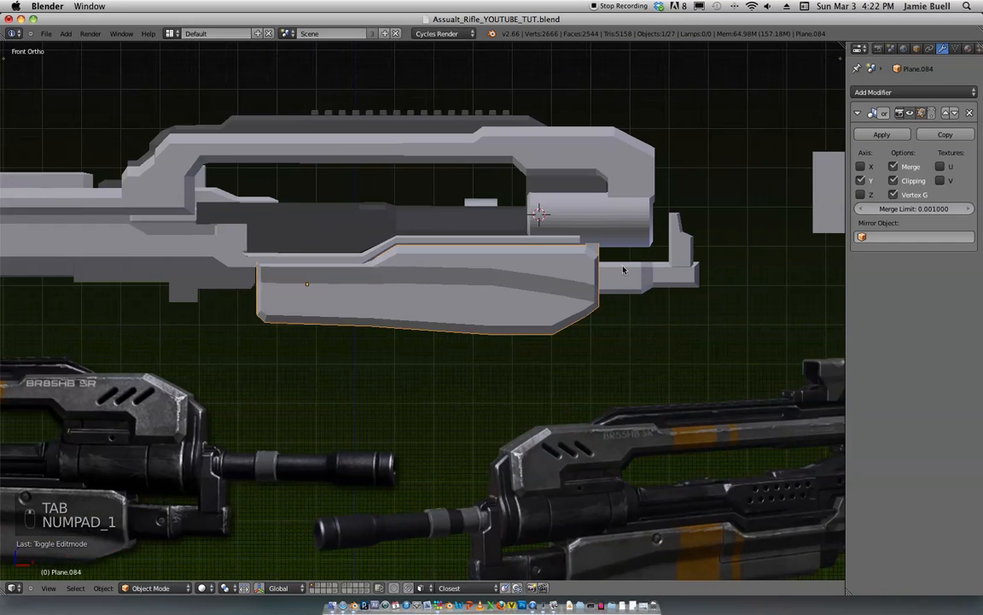
right_click(637, 231)
scroll(550, 321, up, 4)
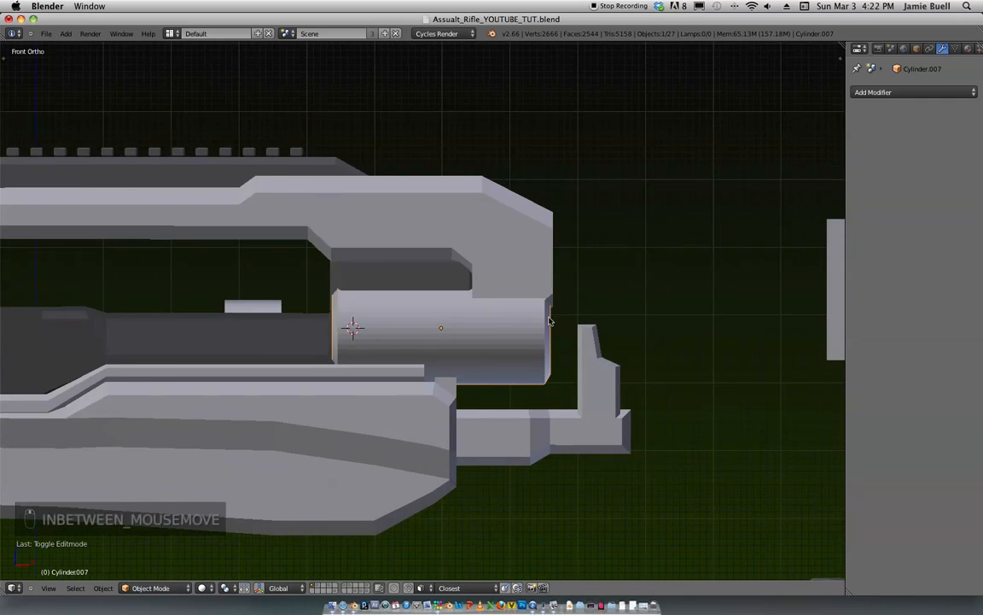
scroll(550, 321, down, 5)
key(g)
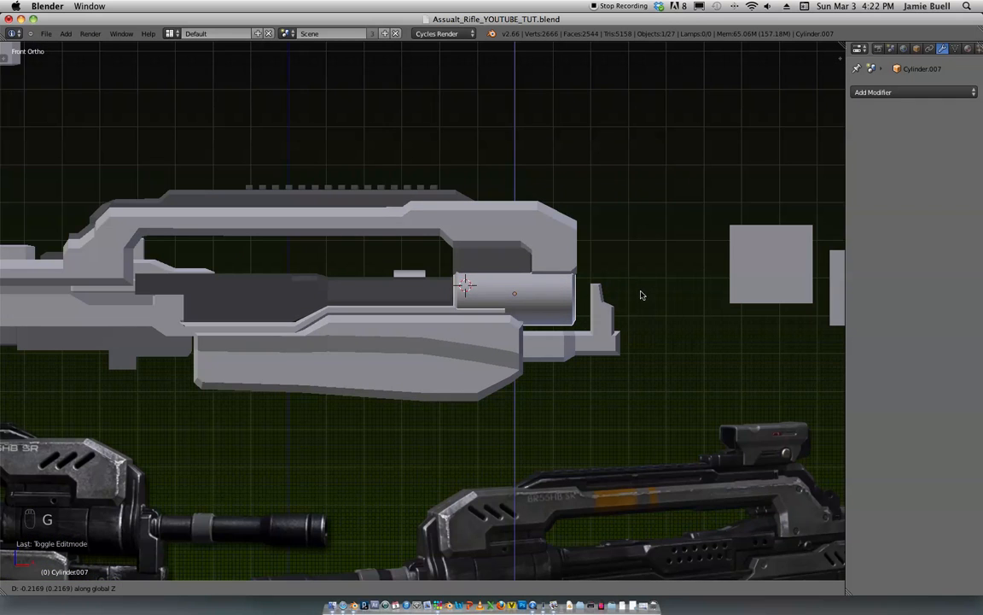
click(640, 296)
key(g)
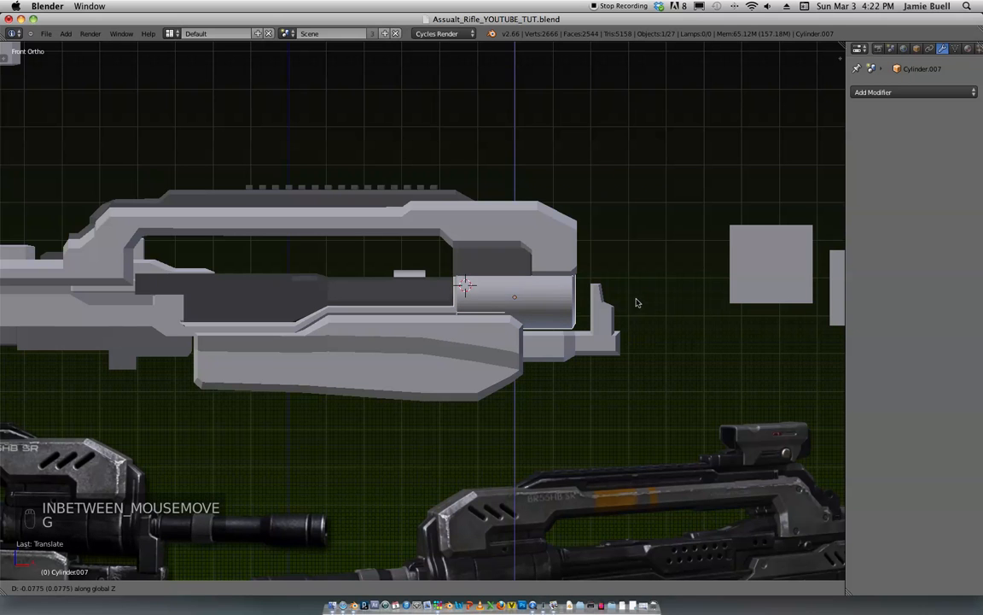
click(635, 303)
key(g)
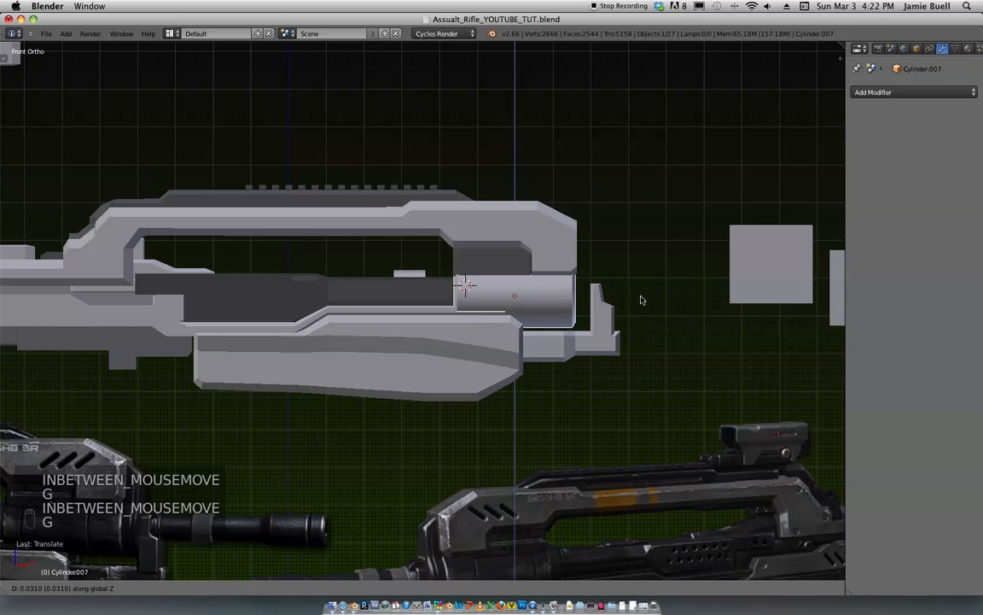
click(641, 299)
Step: Scale the large cylinder down to about 0.96 and fine-tune its height along Z
key(s)
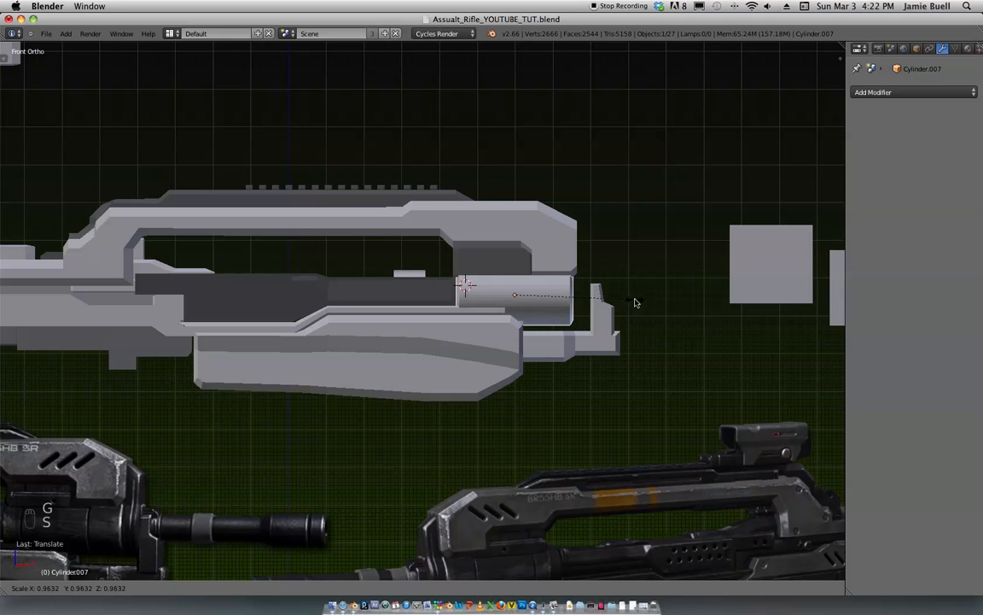
click(635, 302)
key(g)
key(z)
click(631, 303)
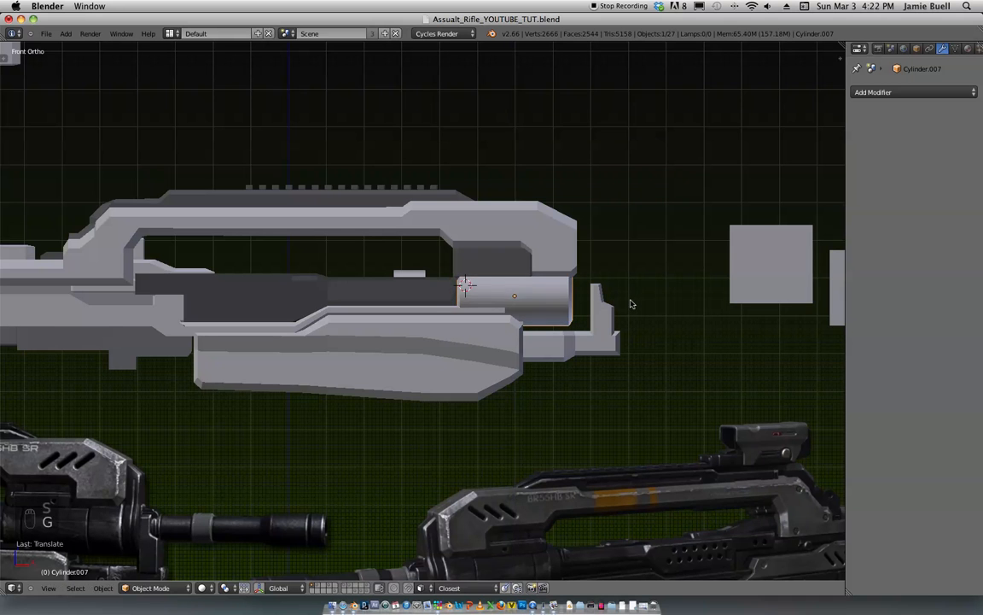
scroll(708, 204, down, 3)
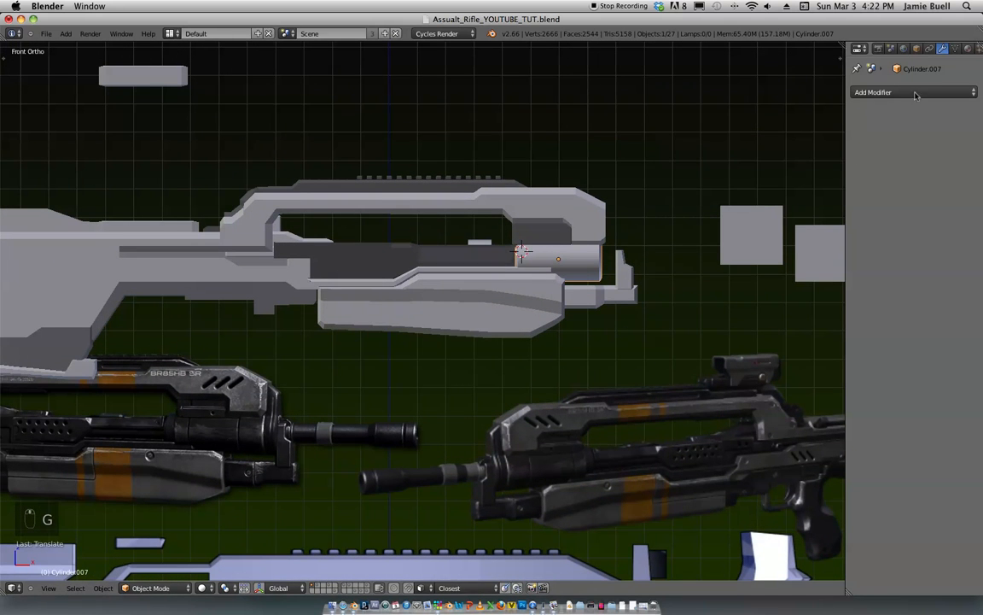
Step: Give the large cylinder a new material and darken its viewport colour to a grey of about 0.079 RGB
click(965, 50)
click(905, 131)
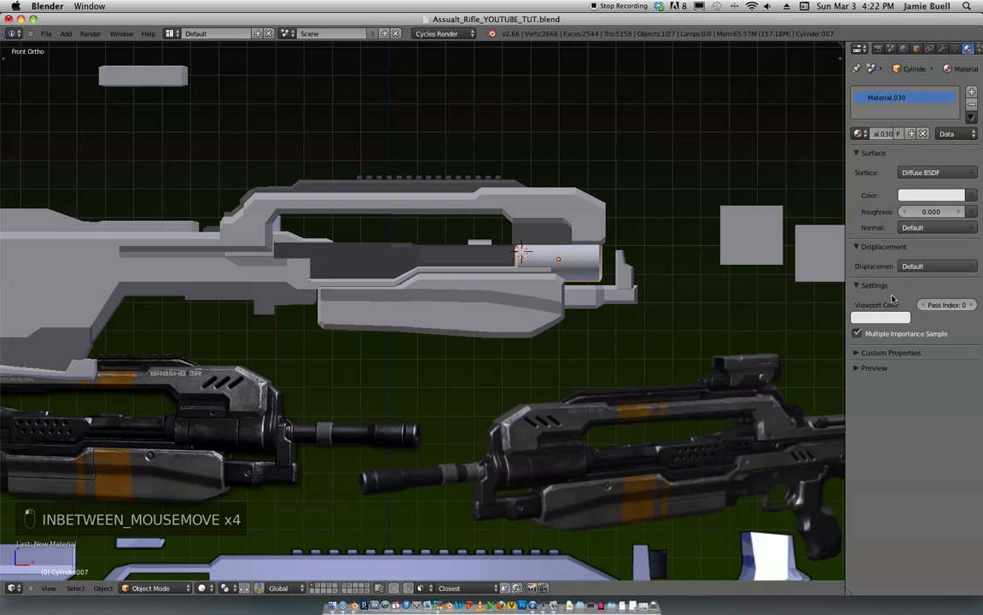
click(905, 194)
drag(899, 198, 901, 214)
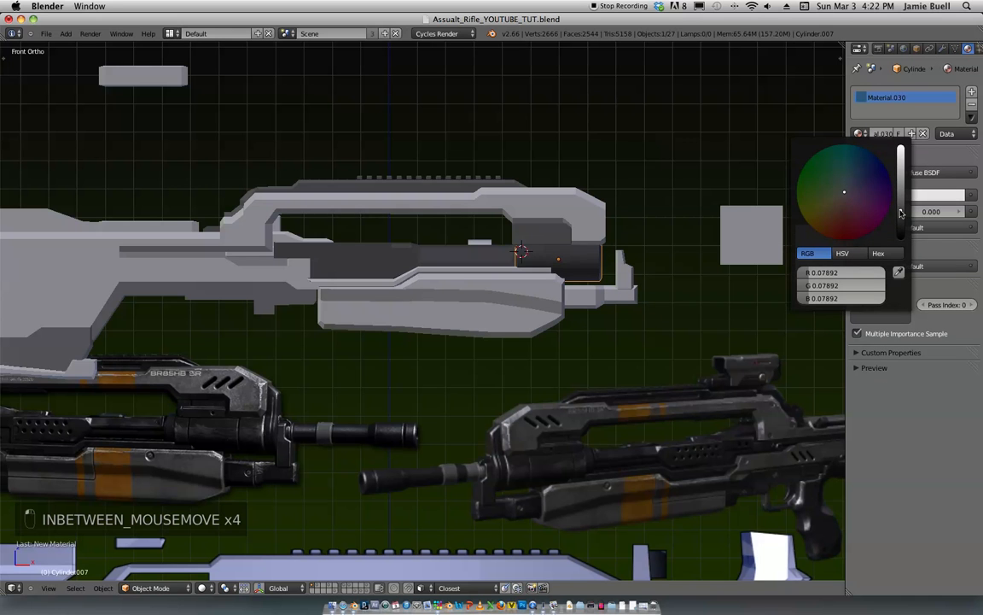
Step: Extrude the large cylinder's front end face slightly forward and adjust its position along X
click(523, 388)
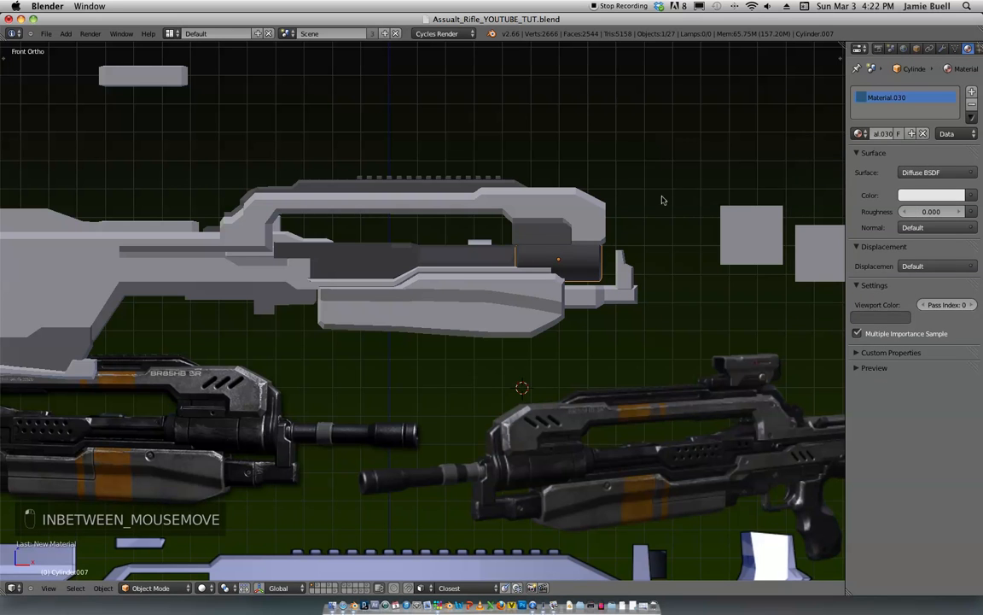
scroll(709, 211, up, 2)
shift+middle_drag(694, 236, 692, 175)
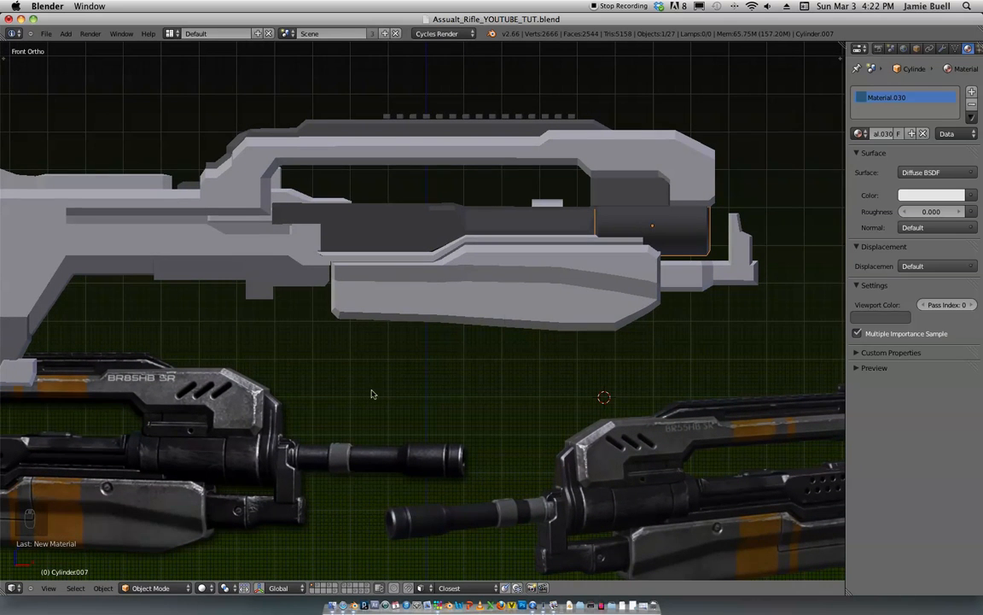
shift+middle_drag(600, 273, 597, 274)
shift+middle_drag(710, 234, 534, 274)
shift+middle_drag(587, 257, 574, 271)
ctrl+middle_drag(573, 272, 512, 343)
key(Tab)
middle_drag(663, 252, 591, 271)
key(e)
click(676, 265)
ctrl+middle_drag(592, 272, 553, 355)
key(g)
key(x)
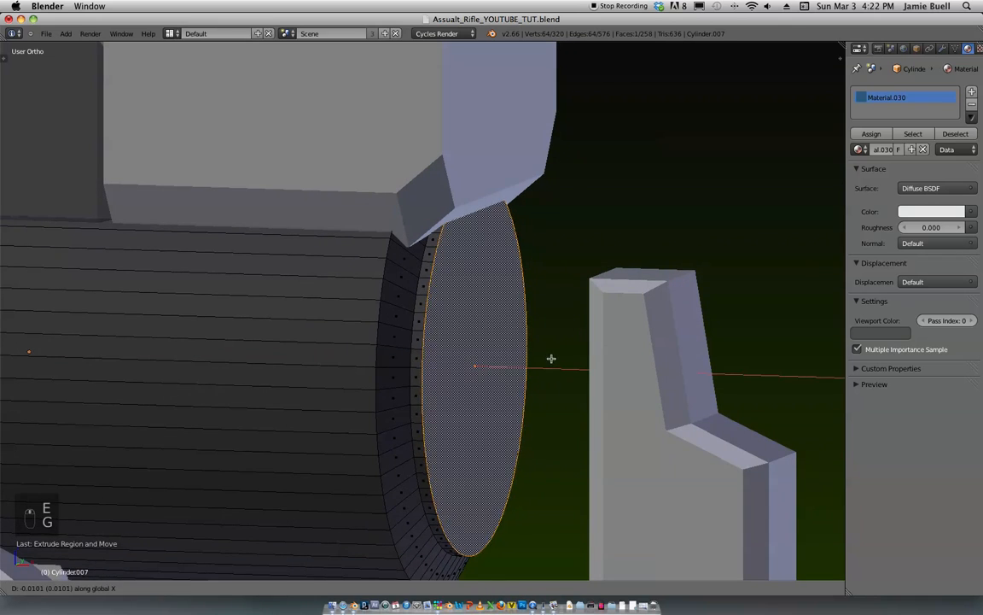
click(556, 356)
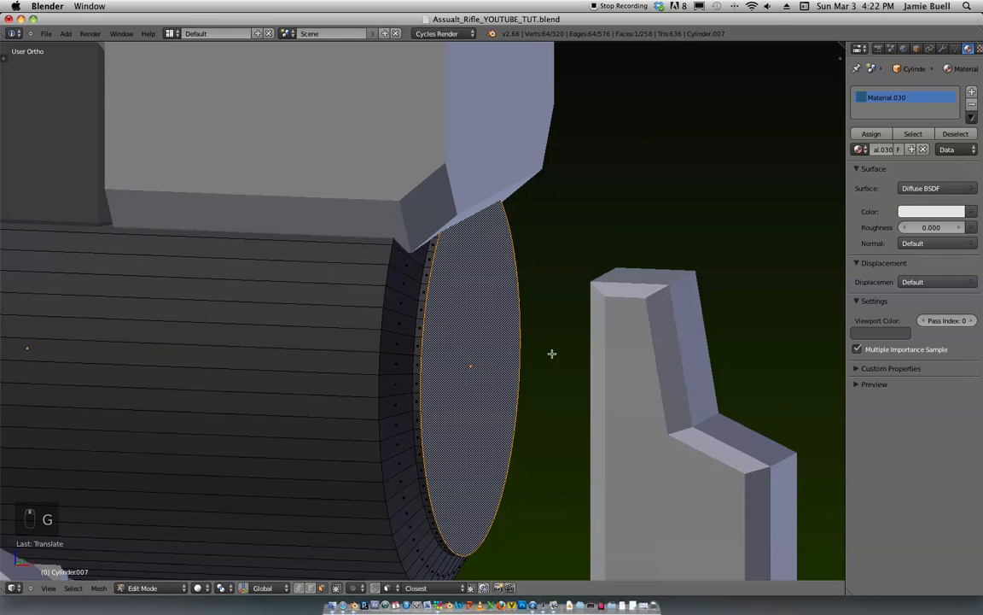
Step: Extrude the cylinder's front end face a short distance again and scale it up wider than the neck behind it
key(e)
click(552, 355)
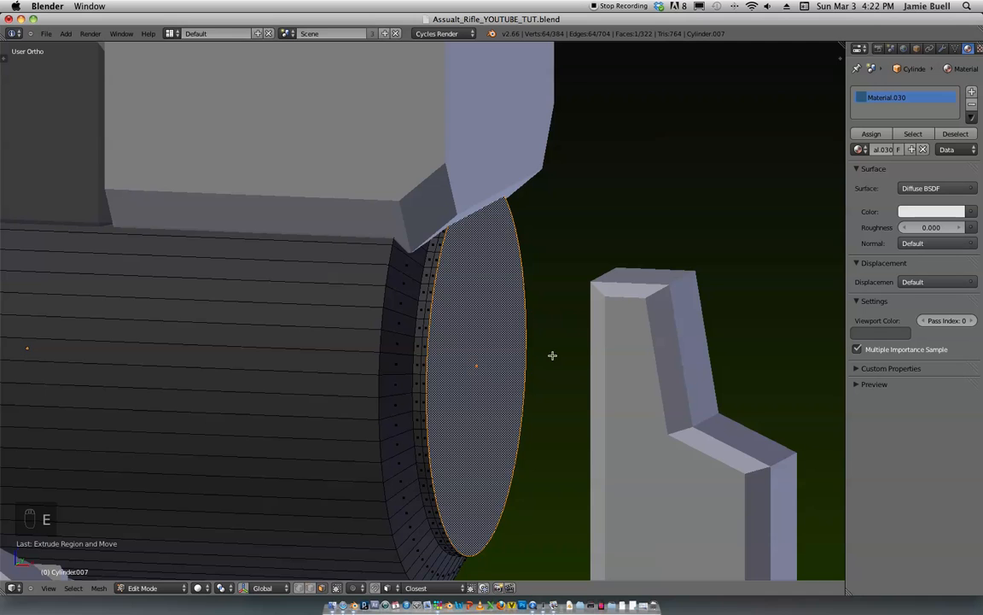
key(s)
click(578, 353)
middle_drag(578, 354, 677, 312)
key(s)
click(555, 357)
key(s)
click(509, 351)
key(s)
click(510, 329)
Step: Extrude the enlarged front face into a thick collar and chamfer its front edge with a smaller extruded face shifted along X
key(e)
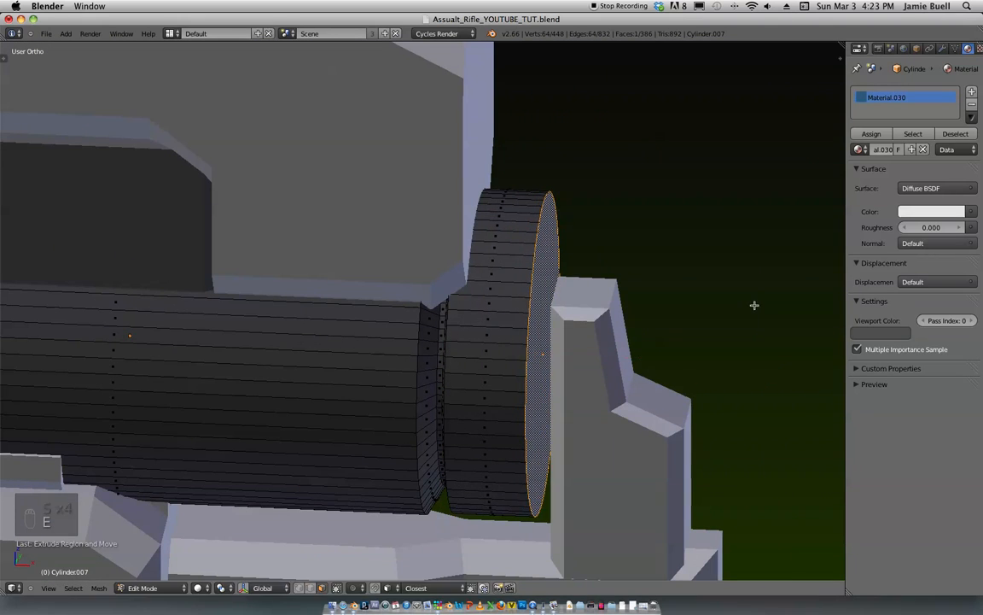
click(755, 306)
key(e)
key(s)
click(724, 316)
key(g)
key(x)
click(710, 319)
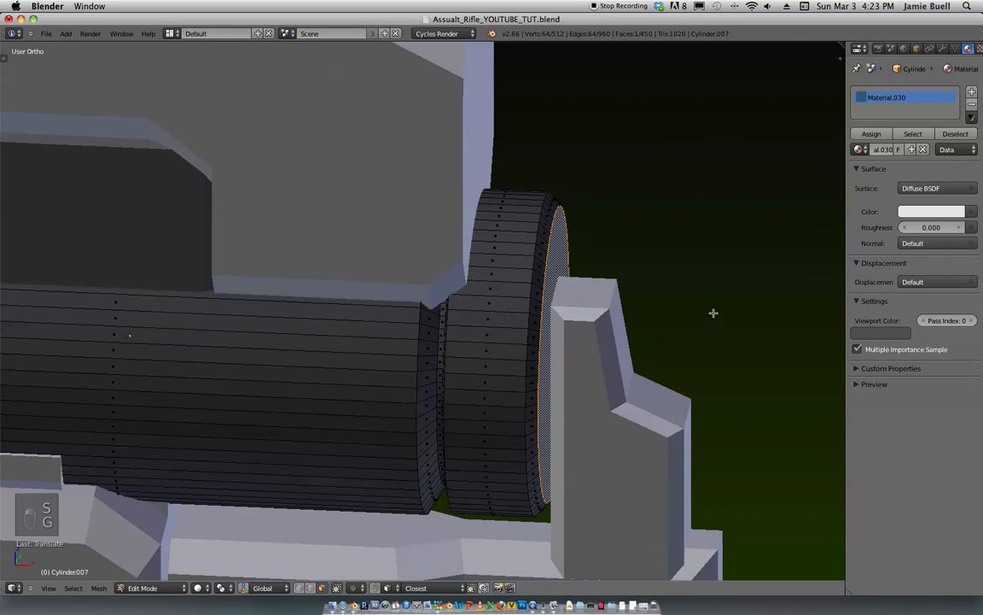
key(Tab)
scroll(781, 222, down, 6)
key(KP_1)
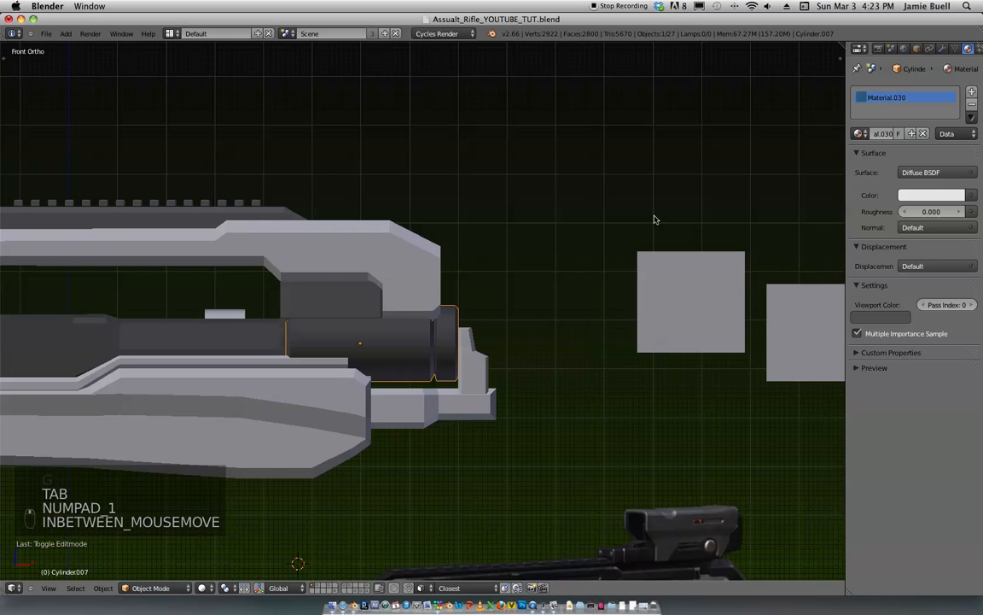
Step: Add two closely spaced edge loops around the rear half of the large cylinder
scroll(645, 215, down, 3)
scroll(546, 265, up, 5)
key(Tab)
key(ctrl+r)
click(510, 305)
click(488, 306)
key(ctrl+r)
click(512, 298)
click(464, 307)
Step: Extrude the face band between the two loops, scale it inward as a groove, and narrow it along X
ctrl+scroll(463, 309, up, 3)
key(ctrl+Tab)
click(492, 339)
alt+click(491, 339)
alt+click(503, 341)
key(e)
key(s)
click(636, 344)
key(Tab)
mouse_move(597, 346)
middle_down()
mouse_move(581, 336)
mouse_move(566, 343)
mouse_move(592, 341)
middle_up()
key(Tab)
key(s)
key(x)
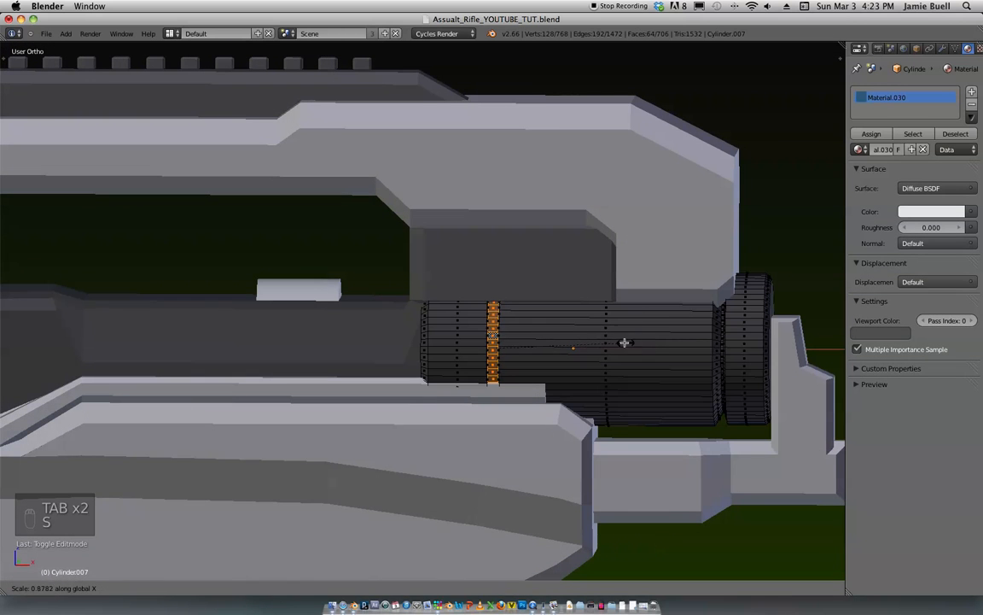
click(556, 344)
key(Tab)
scroll(658, 256, down, 5)
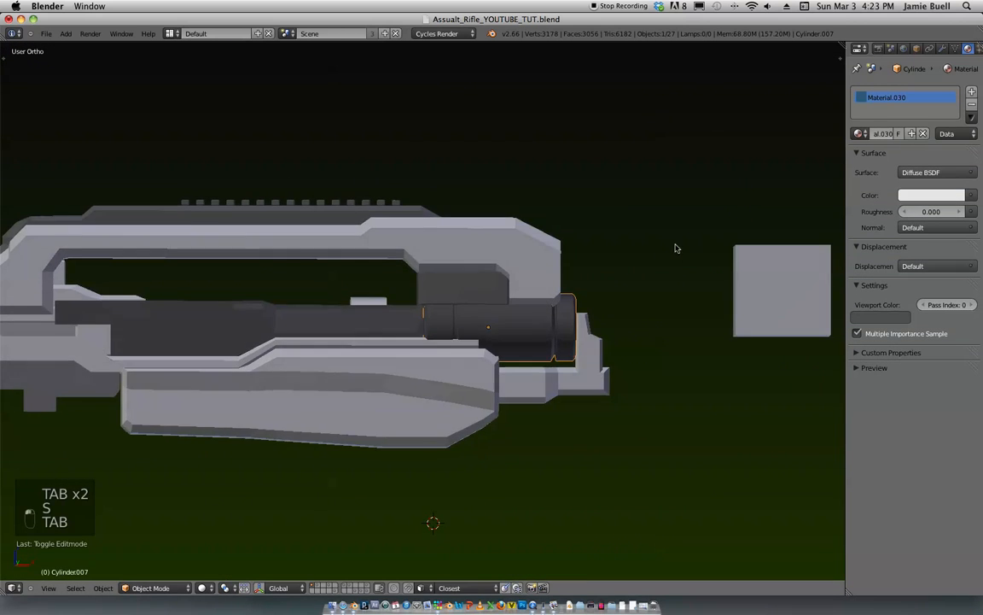
Step: Select the cylinder's rear section including the groove and move it forward along X to open a gap behind it
key(KP_1)
scroll(680, 228, down, 2)
scroll(687, 231, up, 3)
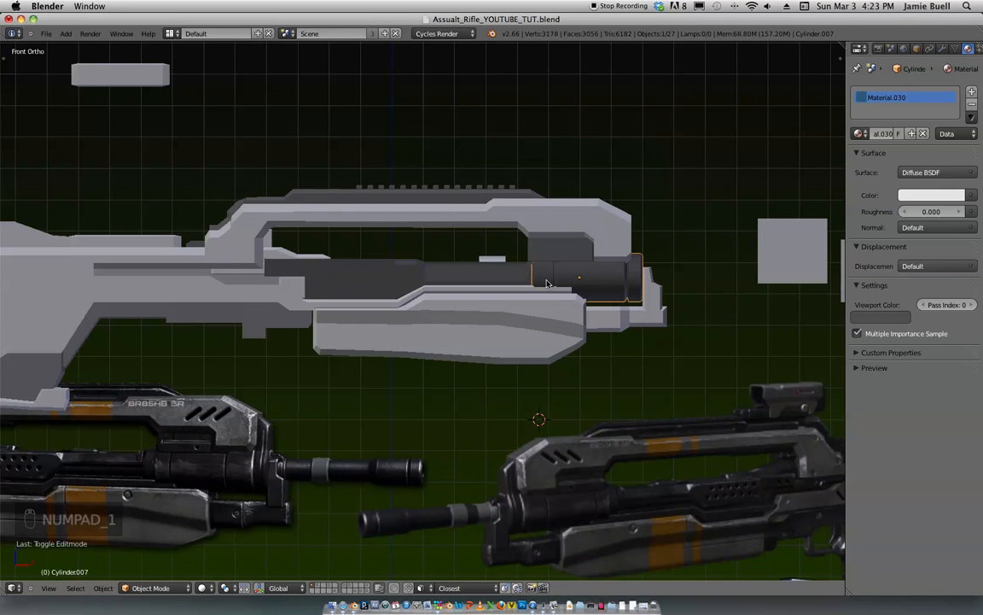
scroll(566, 267, up, 3)
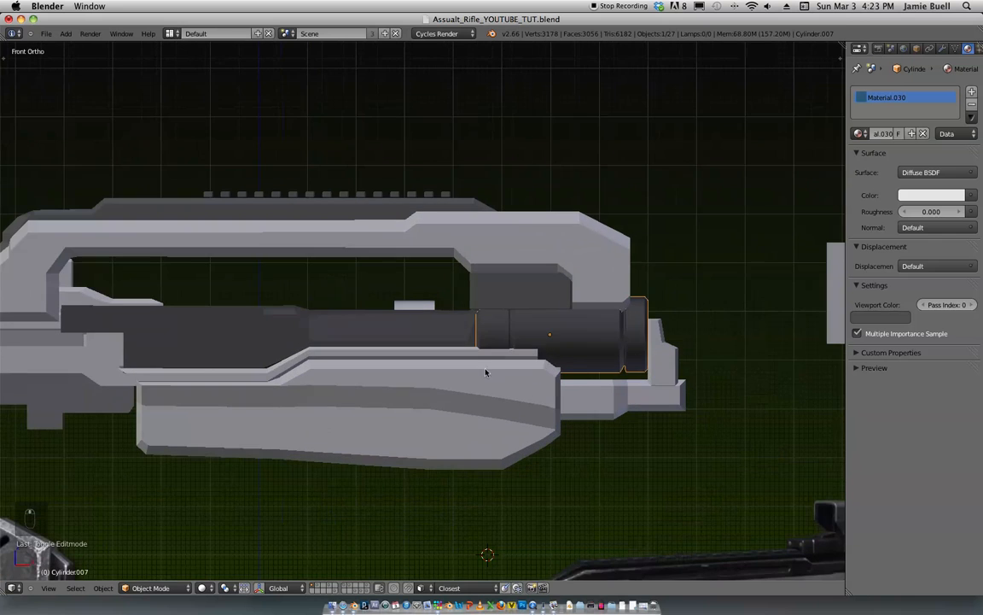
key(Tab)
key(z)
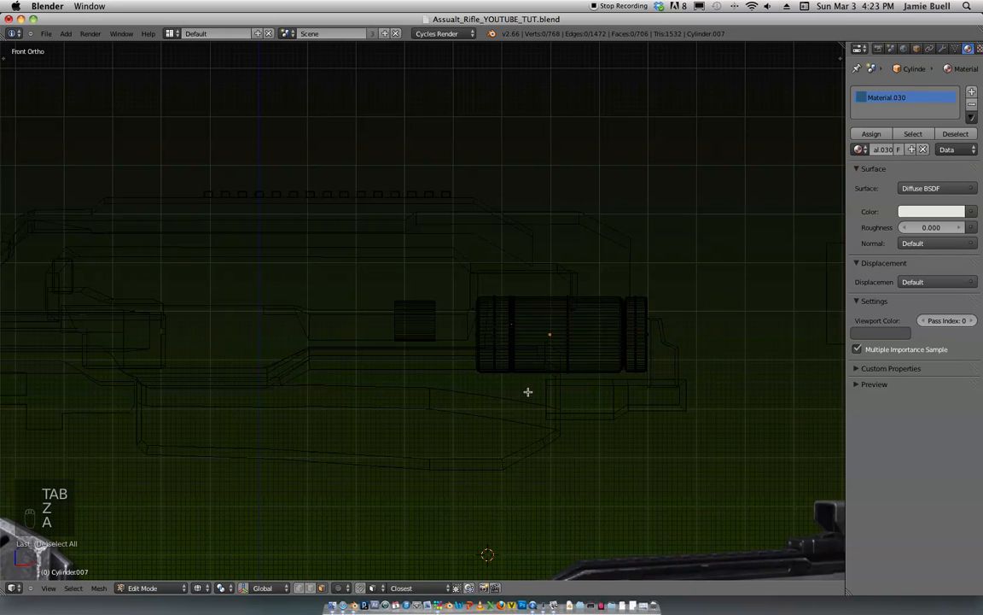
drag(471, 292, 512, 374)
key(z)
key(g)
key(x)
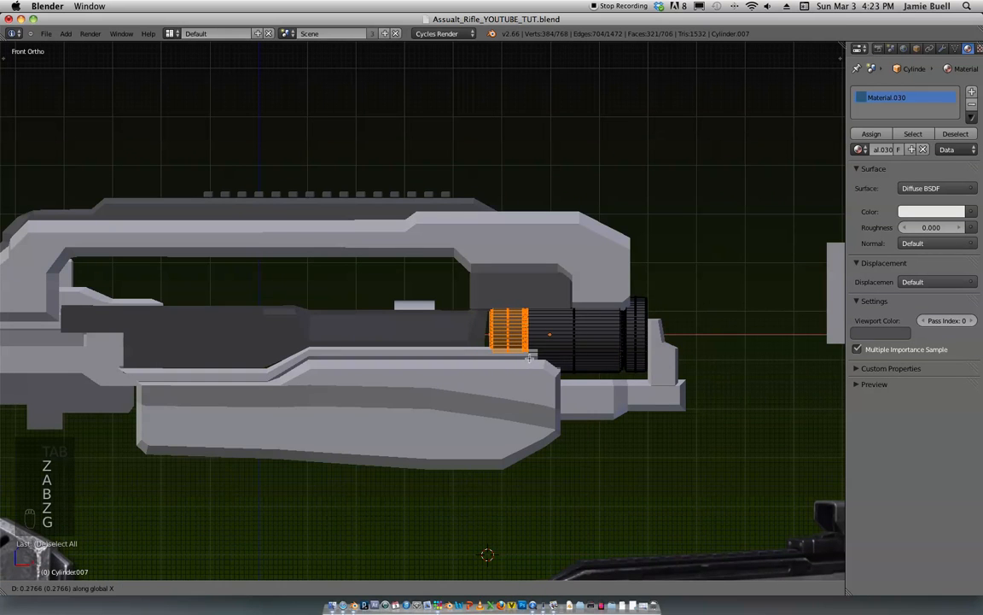
click(535, 358)
key(Tab)
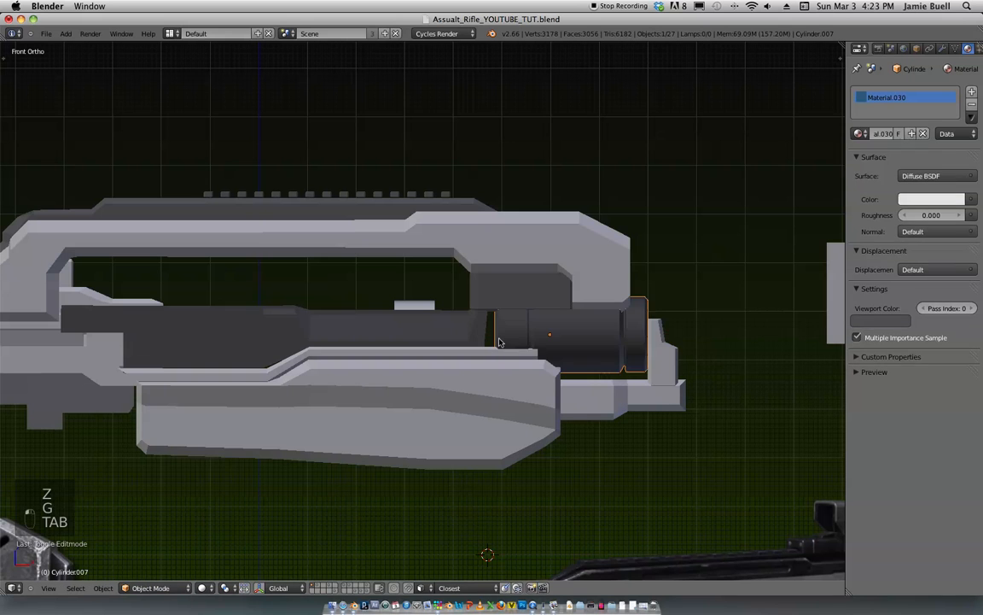
key(Tab)
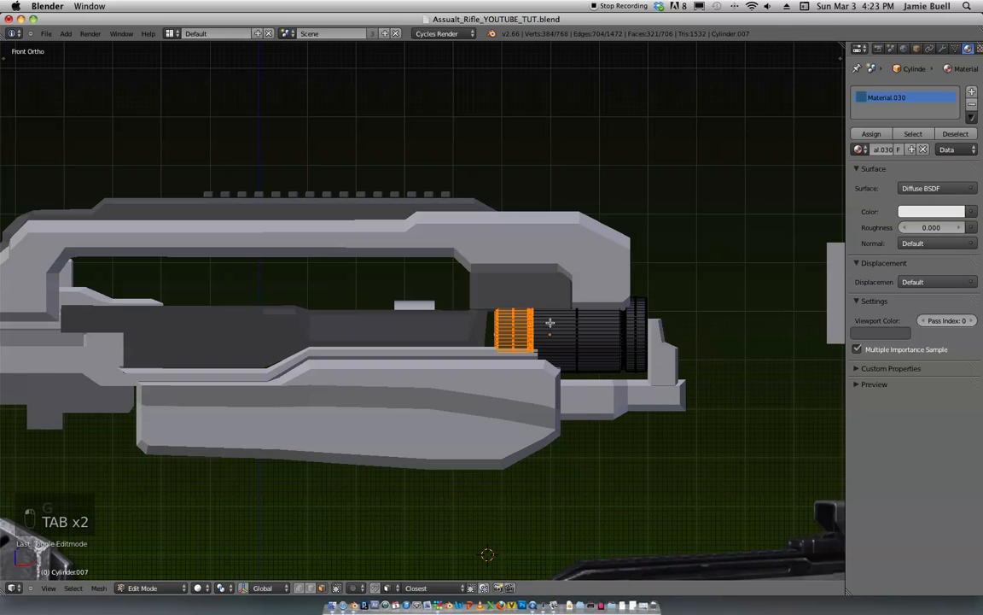
key(Tab)
right_click(435, 318)
key(shift+d)
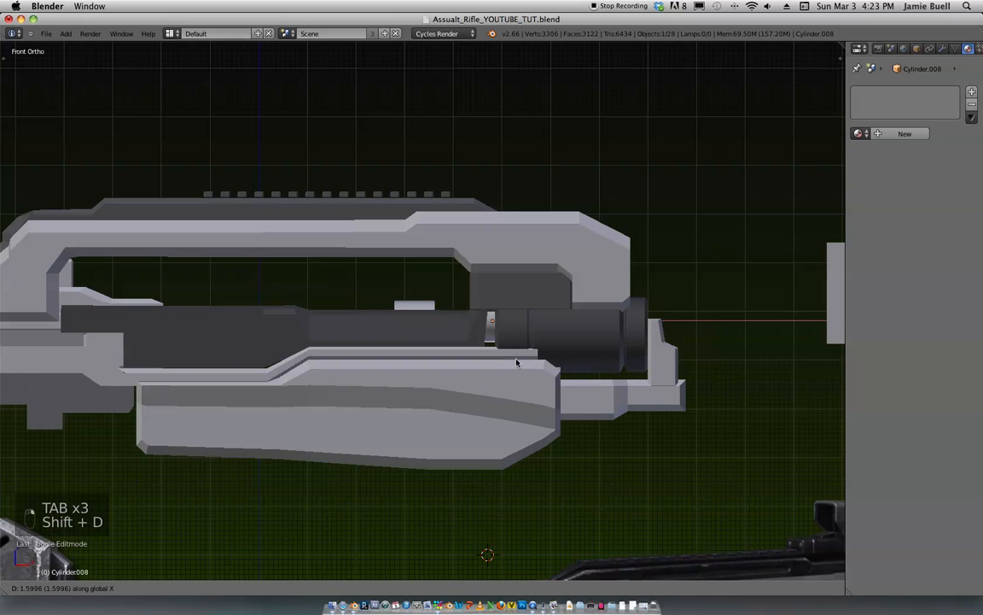
key(s)
key(s)
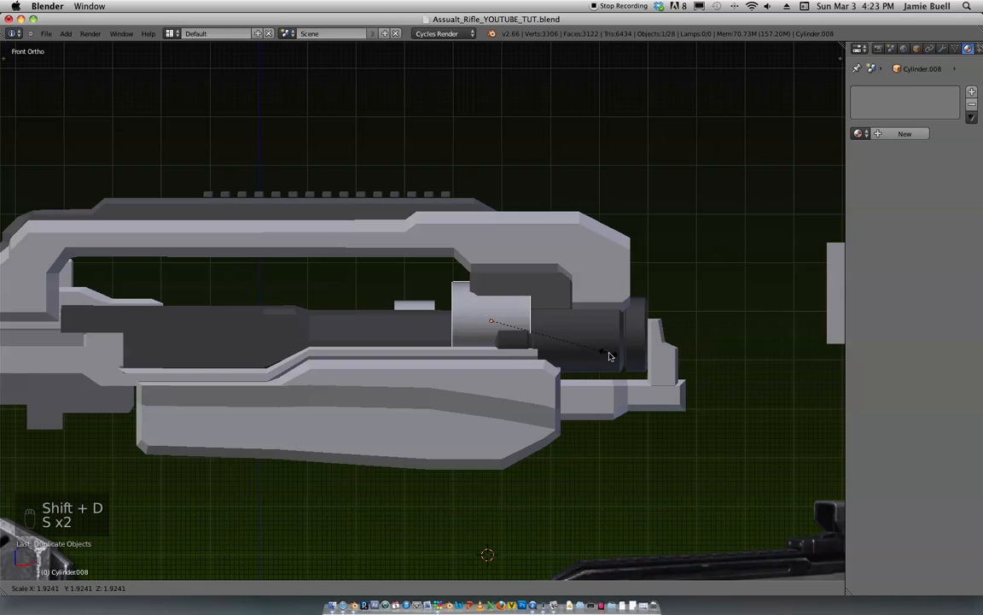
click(621, 358)
key(g)
key(x)
click(604, 355)
key(g)
key(z)
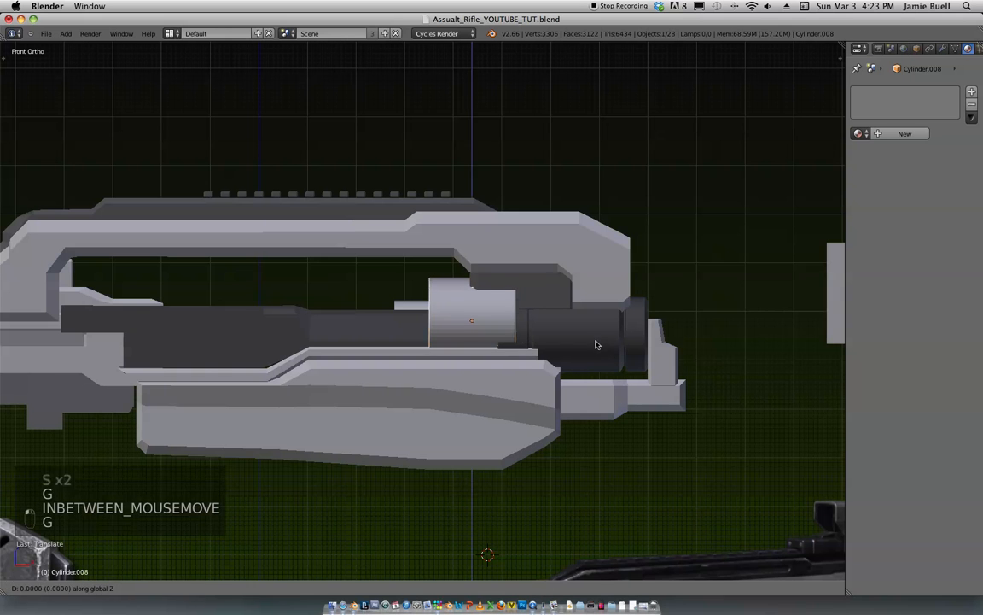
key(s)
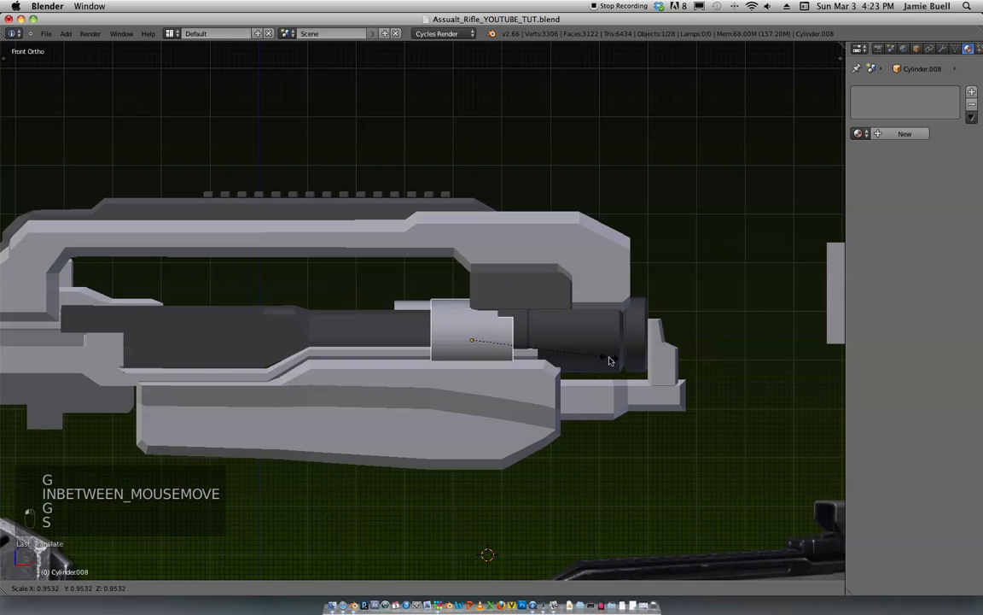
right_click(565, 351)
key(x)
click(525, 343)
Step: Duplicate the large cylinder's rear end face, move the copy along X, and separate it into its own object
right_click(544, 334)
key(Tab)
middle_drag(544, 335, 576, 339)
right_click(512, 336)
mouse_move(513, 335)
middle_down()
mouse_move(538, 351)
mouse_move(528, 346)
middle_up()
key(shift+d)
right_click(530, 353)
key(g)
key(x)
click(546, 353)
key(p)
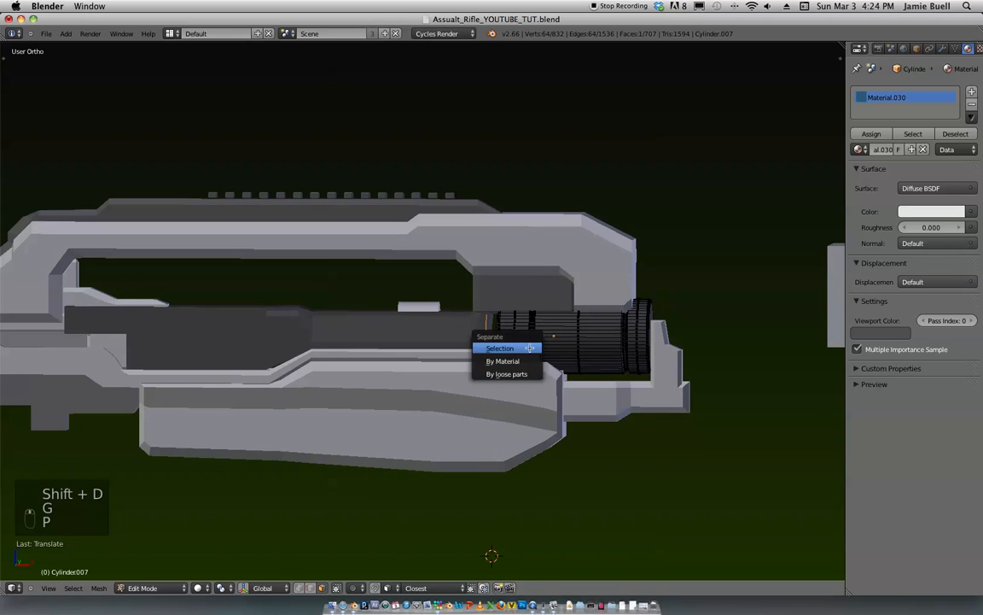
click(512, 347)
Step: Move the separated disc along X against the cylinder's rear and extrude it back into a ring that fills the gap
key(Tab)
key(g)
key(x)
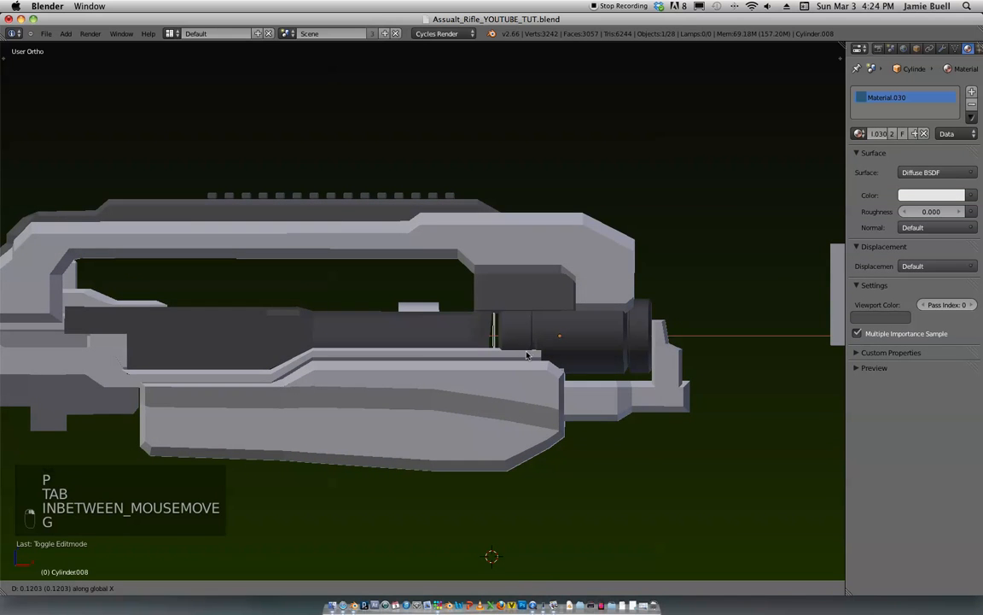
click(527, 353)
key(Tab)
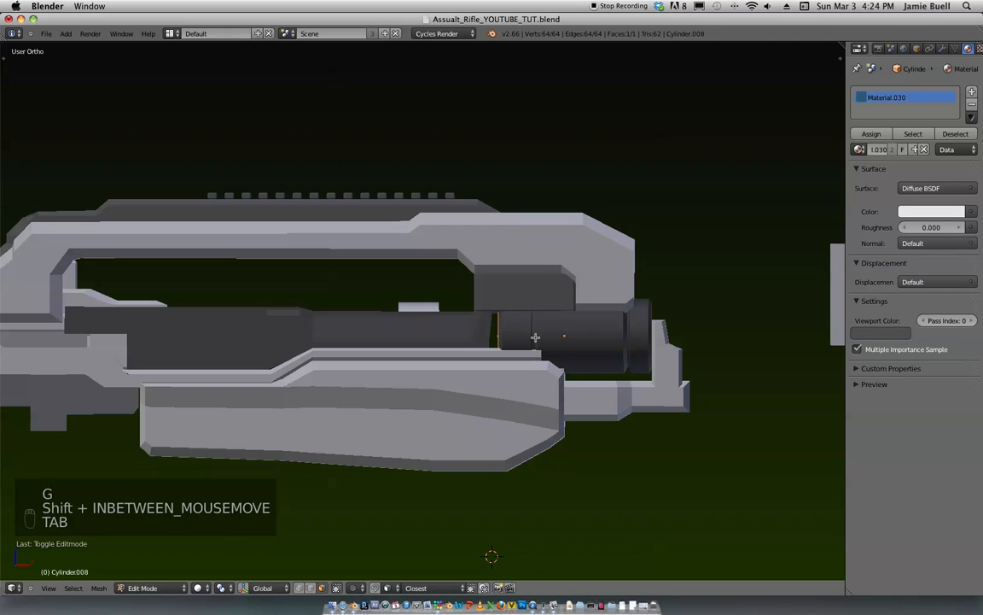
key(e)
click(512, 341)
middle_drag(509, 340, 588, 288)
key(KP_1)
scroll(598, 277, up, 3)
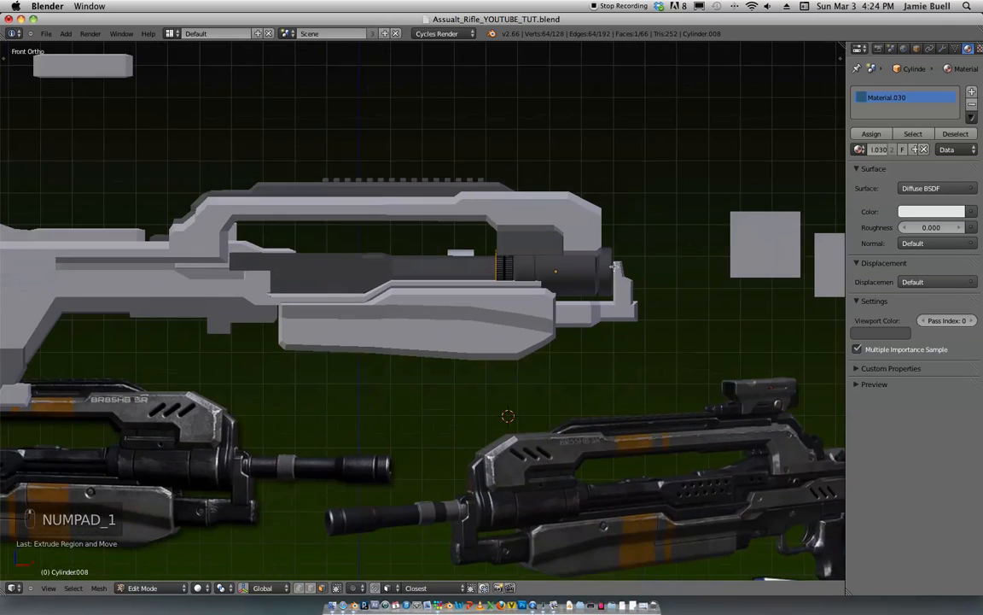
scroll(611, 268, up, 2)
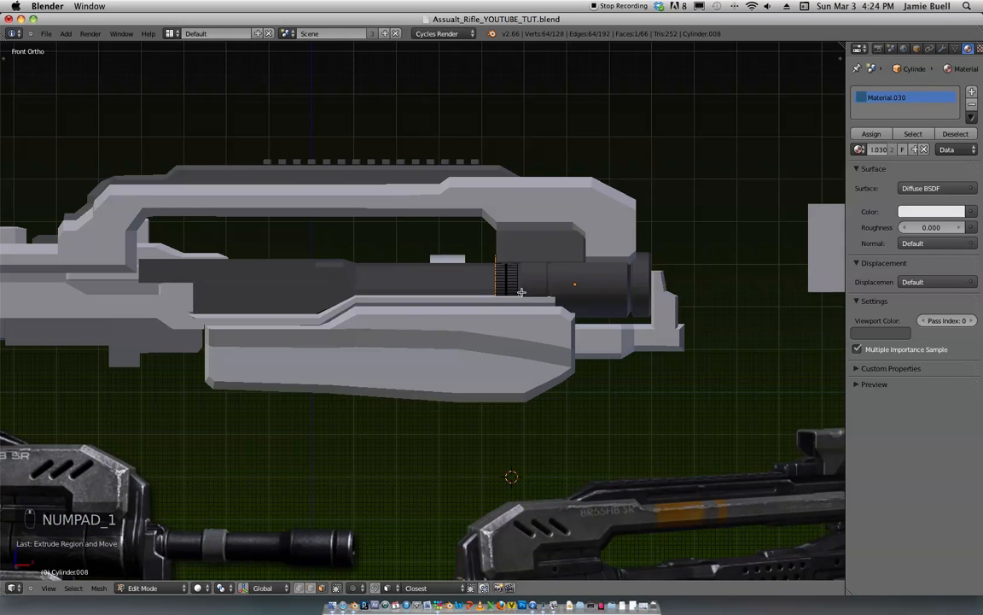
Step: Select the whole ring mesh and scale it down to fit between the barrel body and the large cylinder
key(ctrl+l)
key(s)
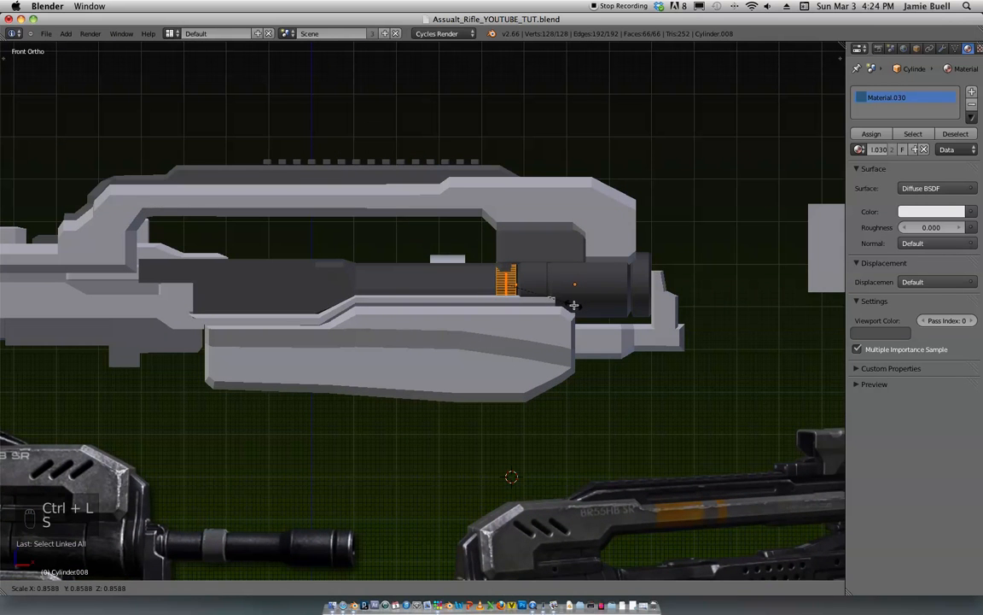
click(583, 311)
middle_drag(584, 312, 522, 362)
scroll(642, 329, up, 4)
key(s)
click(591, 367)
scroll(512, 364, up, 1)
Step: Extrude the ring's rear end face and scale it inward to about 0.87 to chamfer the edge
right_click(437, 378)
middle_drag(430, 376, 466, 386)
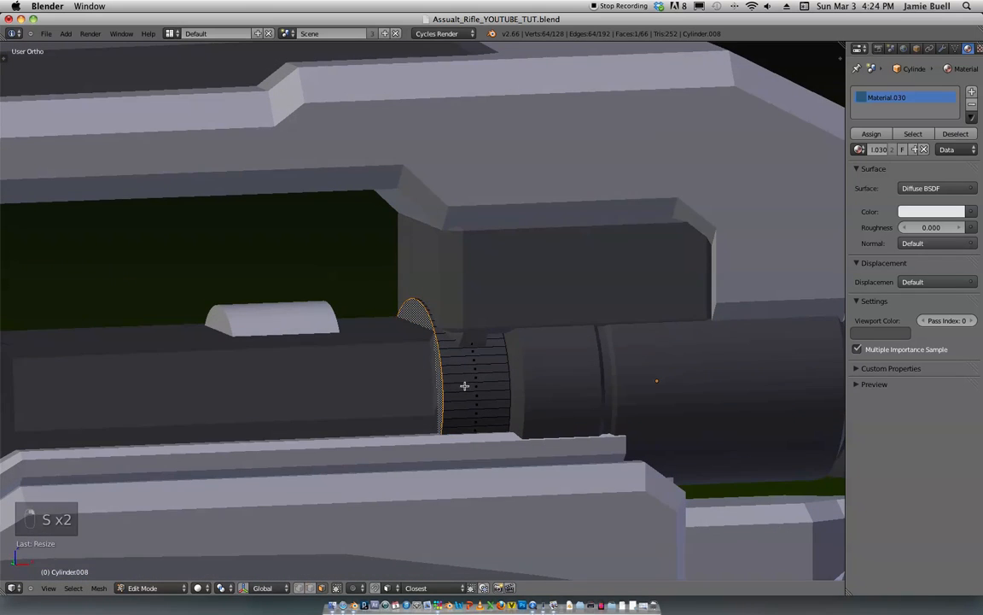
key(e)
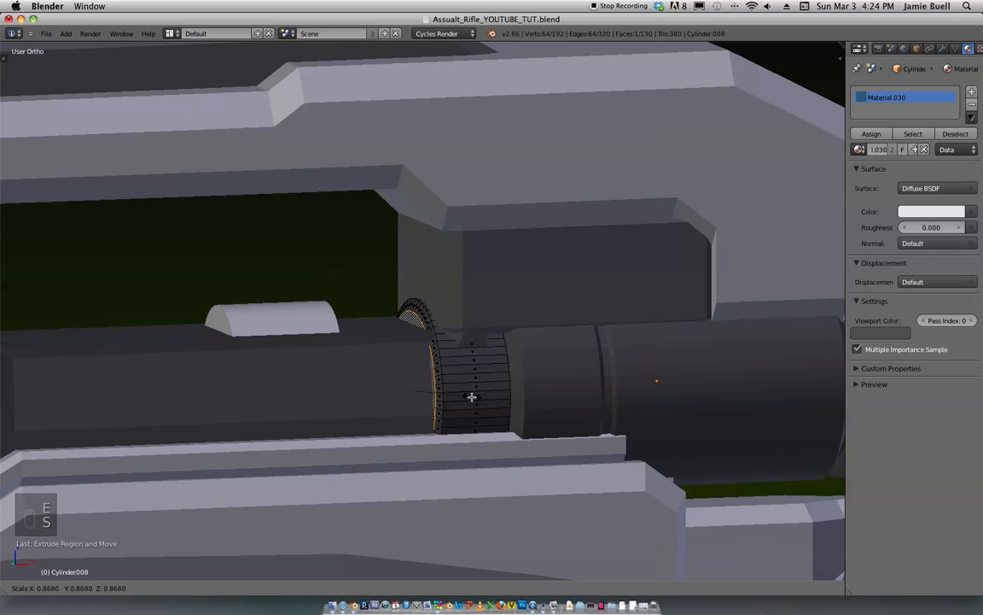
click(473, 395)
Step: Add an edge loop close to the ring's front end and scale the end to shape its front edge
middle_drag(475, 392, 475, 369)
key(ctrl+r)
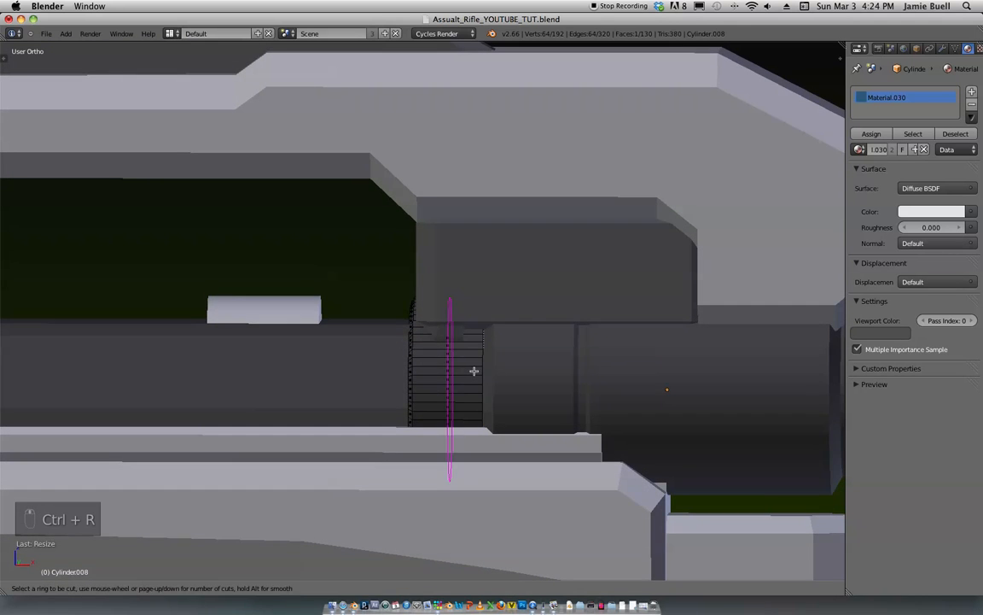
click(487, 375)
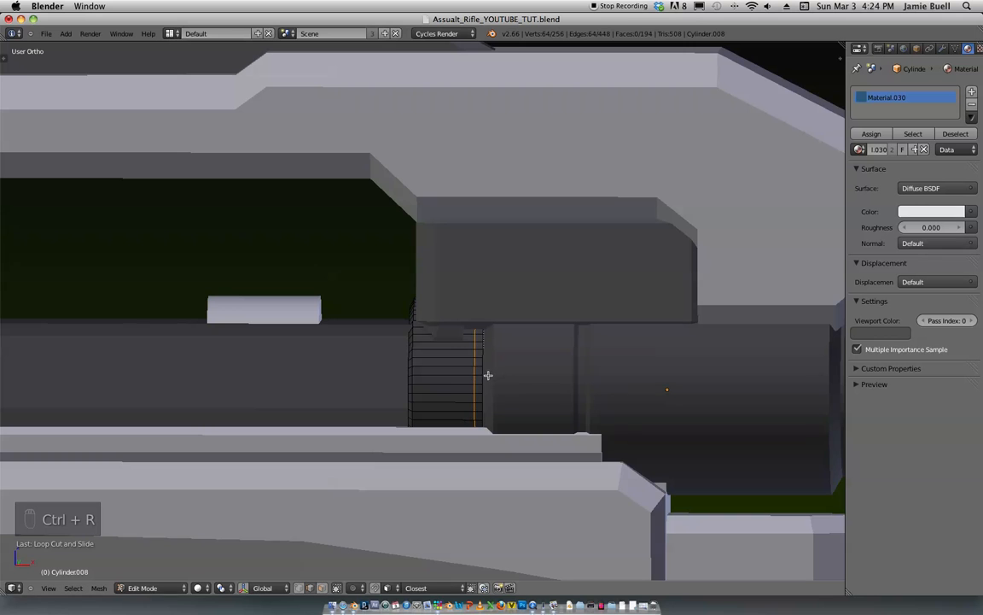
click(540, 395)
key(Tab)
middle_drag(524, 376, 524, 374)
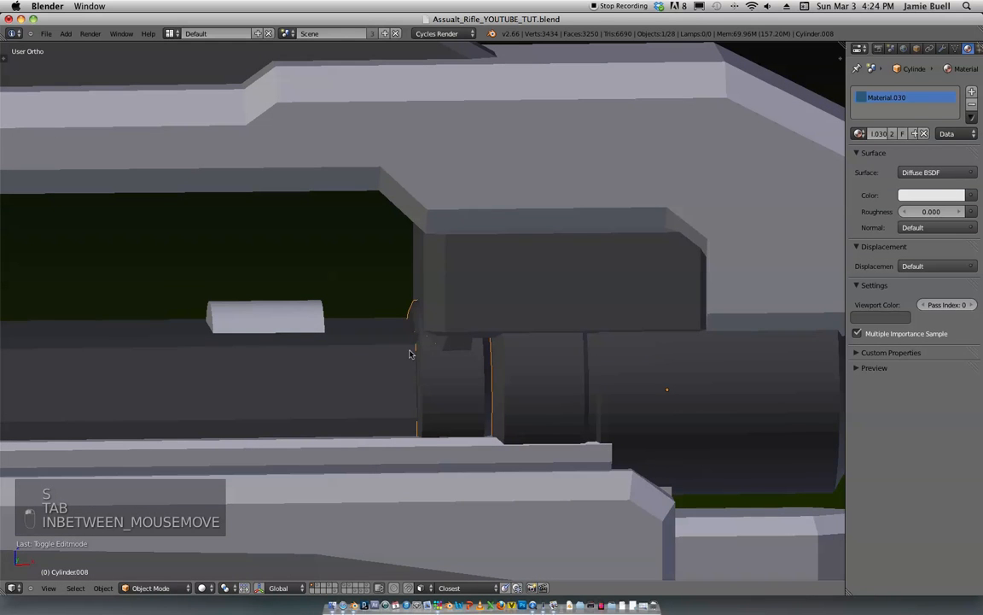
Step: Lower the upper front vertices of the dark barrel body along Z by about 0.067 where it meets the ring
key(Tab)
key(z)
mouse_move(472, 319)
middle_down()
mouse_move(494, 335)
mouse_move(571, 334)
mouse_move(566, 345)
mouse_move(485, 288)
mouse_move(526, 281)
mouse_move(527, 272)
mouse_move(549, 277)
mouse_move(564, 264)
mouse_move(534, 358)
mouse_move(476, 430)
mouse_move(519, 407)
mouse_move(503, 395)
mouse_move(501, 366)
mouse_move(521, 373)
mouse_move(525, 350)
middle_up()
key(z)
key(Tab)
key(z)
key(z)
key(z)
key(z)
key(z)
key(z)
key(Tab)
key(g)
key(z)
key(g)
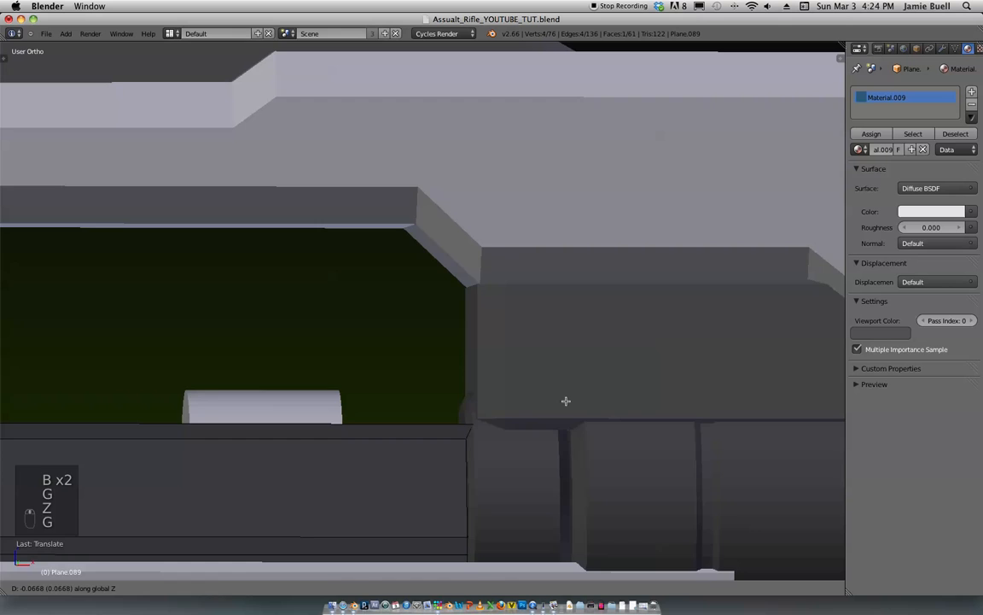
click(566, 401)
scroll(566, 401, down, 3)
key(Tab)
Step: Place the 3D cursor at the centre of the large dark cylinder's front end face
middle_drag(566, 424, 601, 329)
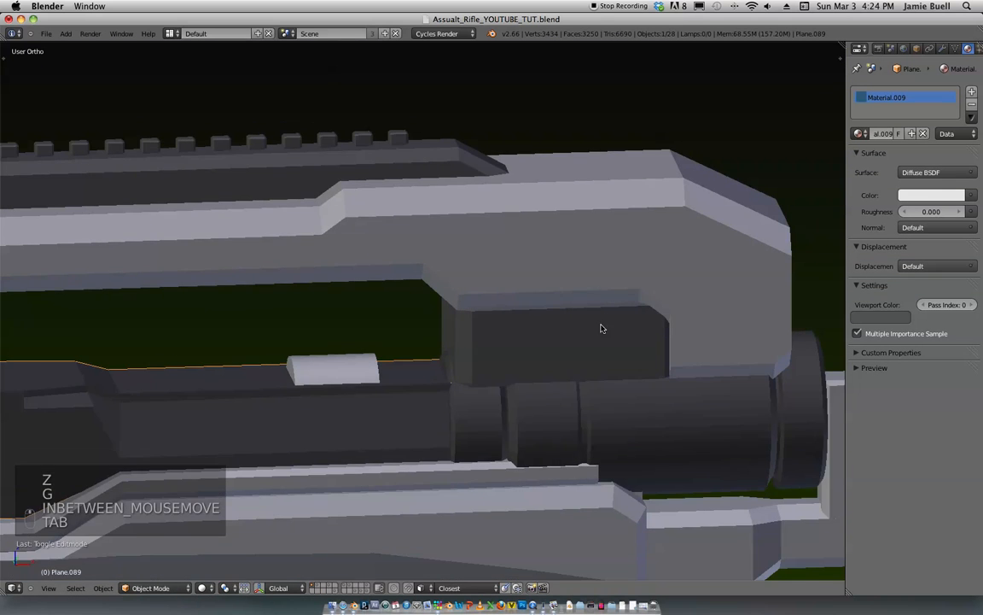
scroll(598, 311, down, 2)
scroll(571, 311, down, 4)
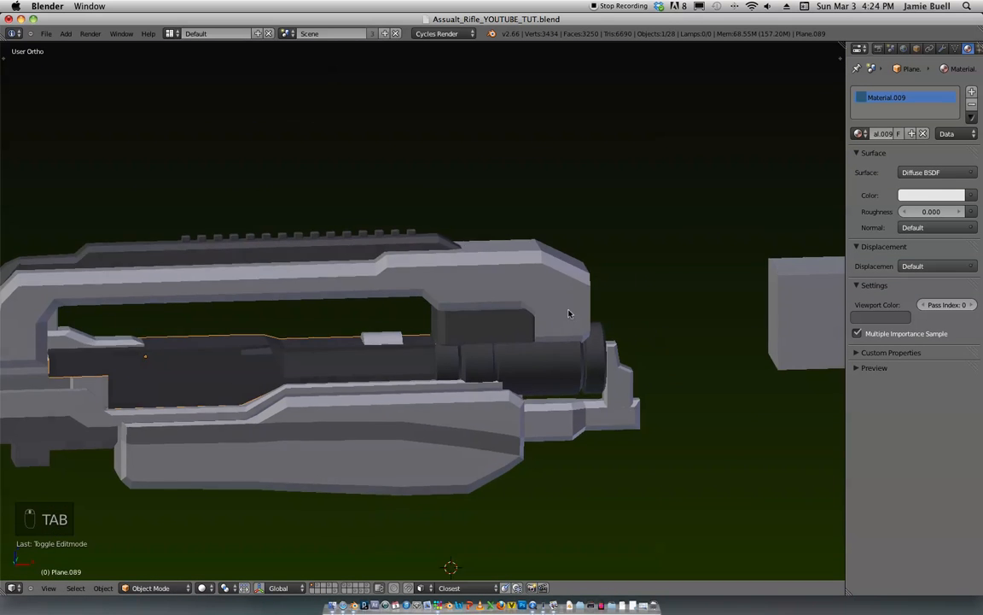
right_click(365, 306)
scroll(504, 292, down, 2)
middle_drag(503, 293, 593, 335)
right_click(520, 373)
key(Tab)
scroll(553, 398, up, 3)
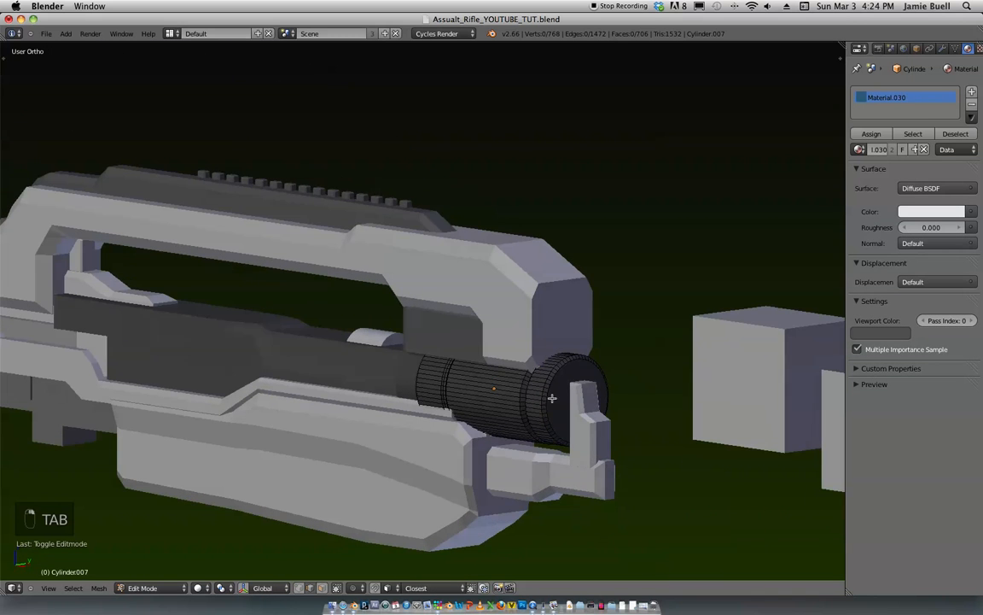
key(ctrl+Tab)
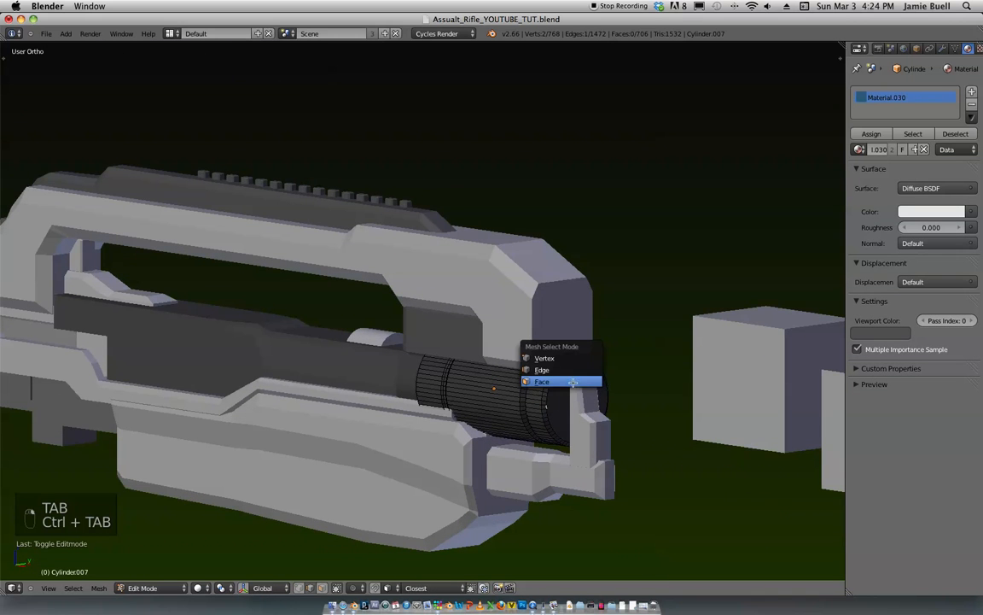
click(572, 381)
right_click(559, 389)
mouse_move(559, 388)
middle_down()
mouse_move(622, 358)
mouse_move(565, 382)
middle_up()
key(shift+s)
click(585, 365)
key(Tab)
Step: Snap the small light cylinder from the top of the barrel body to the 3D cursor and scale it down slightly
right_click(286, 347)
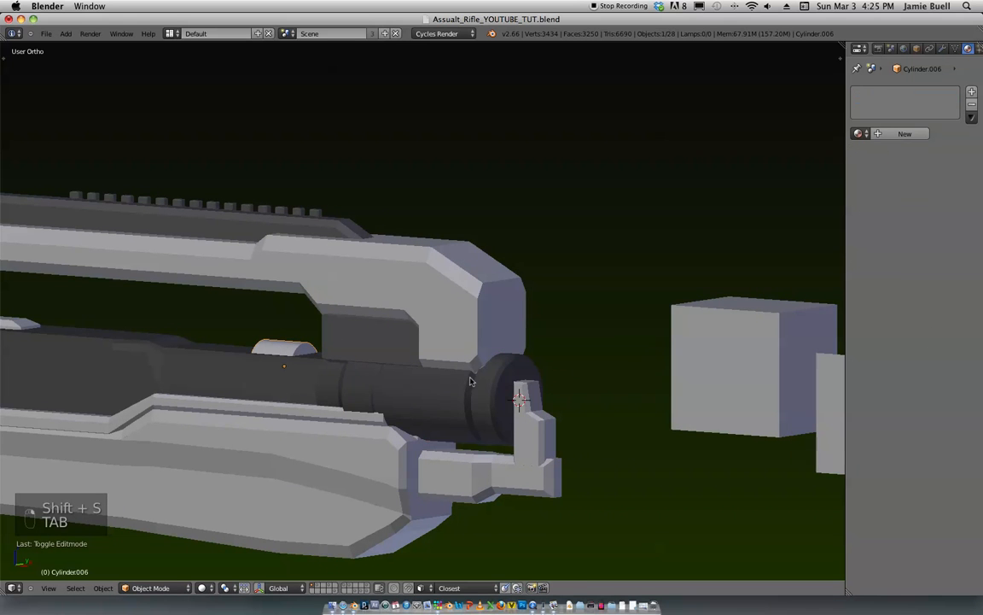
key(shift+s)
click(468, 364)
middle_drag(468, 365, 605, 392)
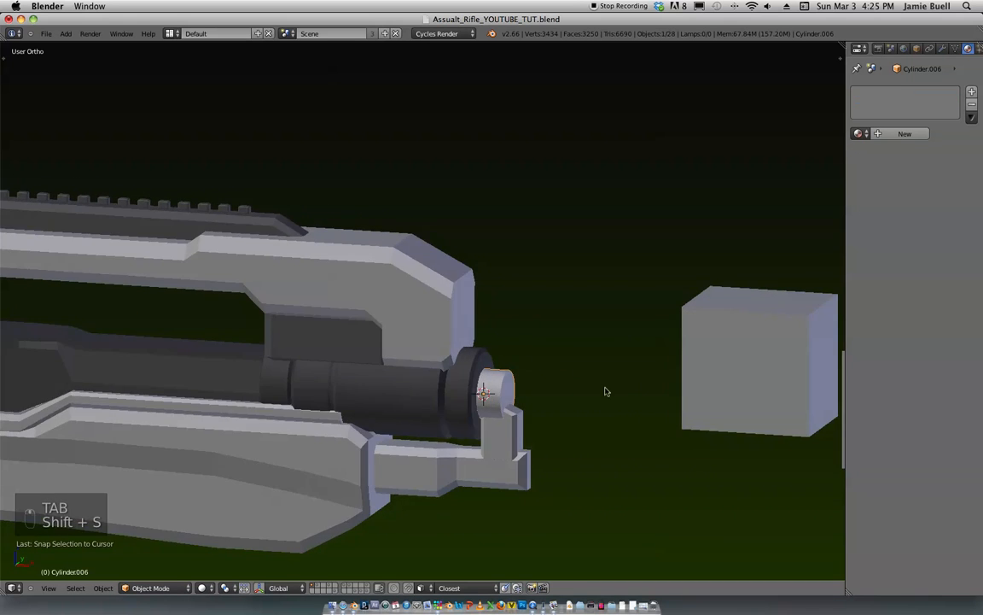
key(s)
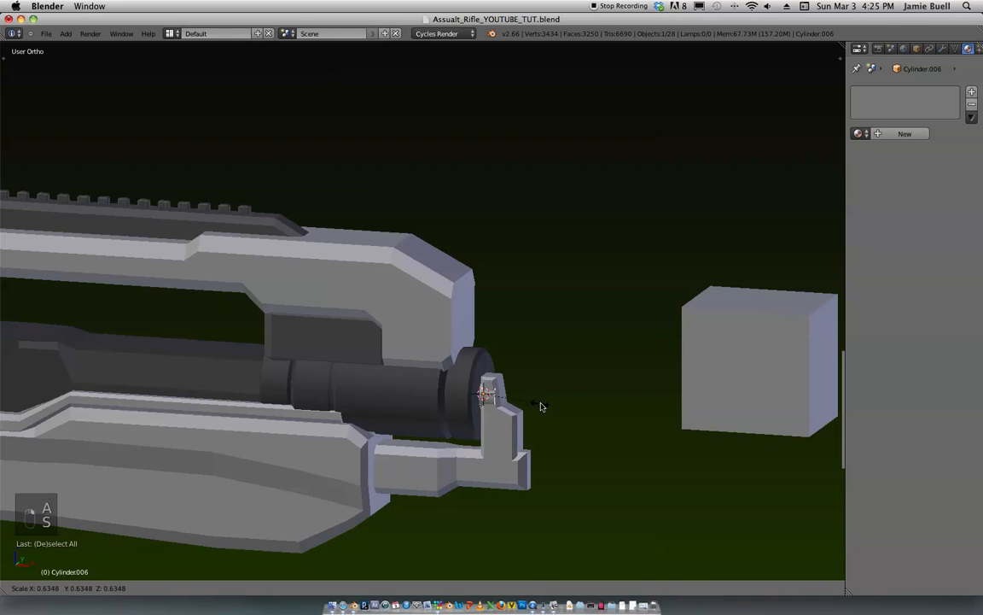
click(560, 401)
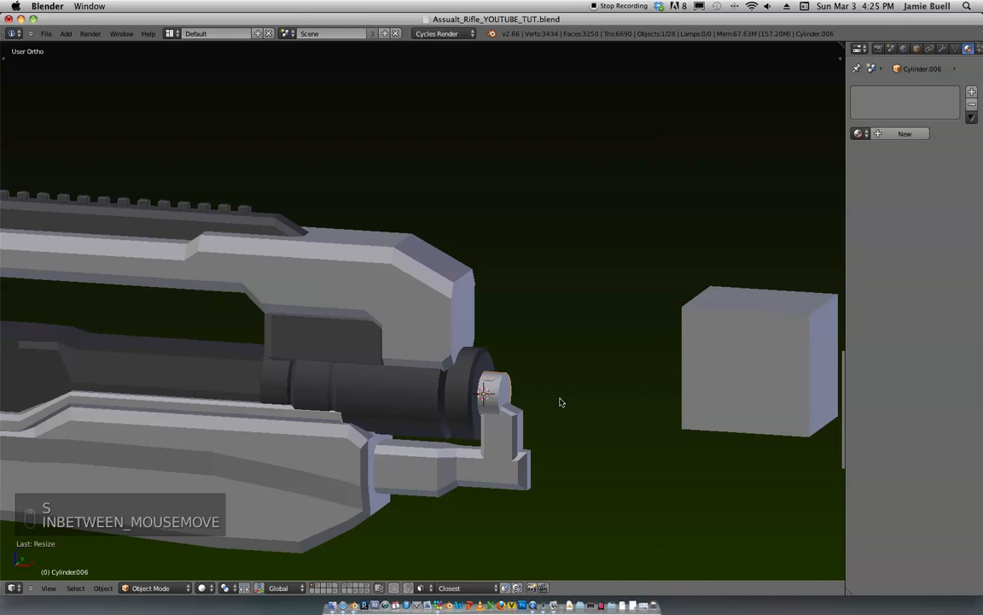
Step: Move the small cylinder forward and stretch it along X into a long barrel starting at the large cylinder's front
key(KP_1)
scroll(566, 398, down, 4)
scroll(618, 272, up, 5)
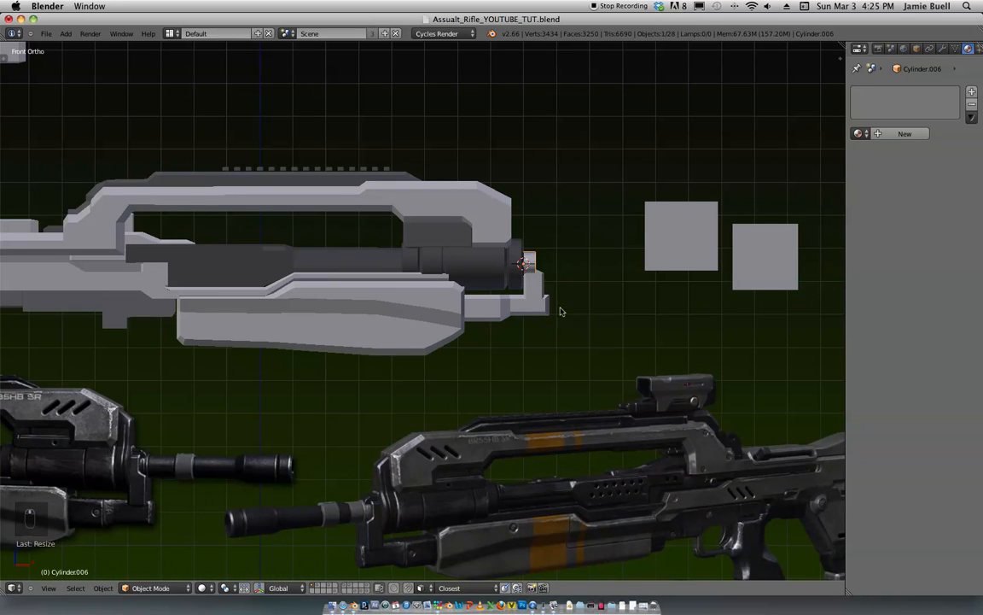
key(g)
click(608, 319)
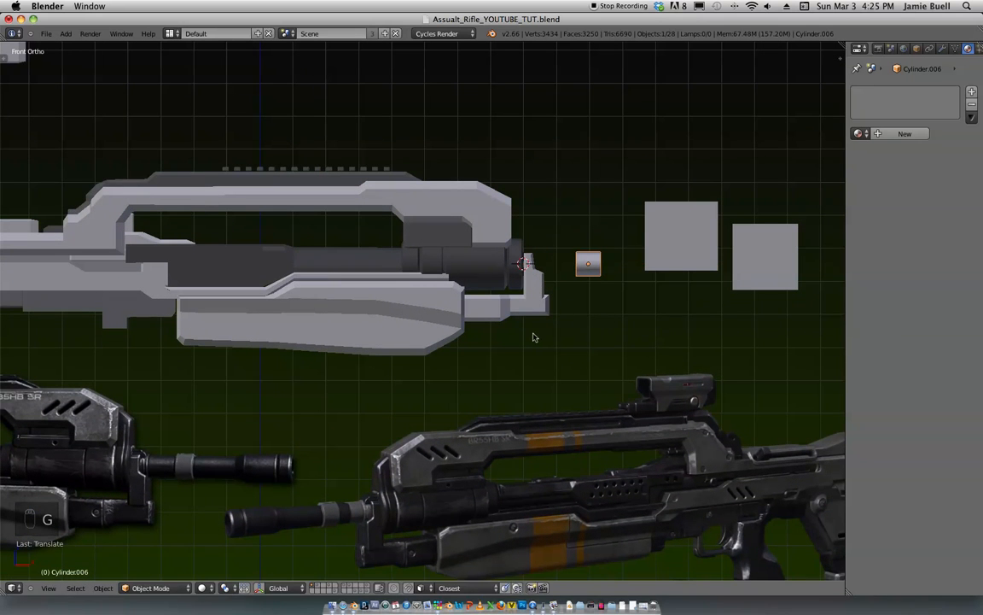
key(s)
key(x)
click(696, 307)
Step: Move the spare square blocks in front of the barrel out of the way
right_click(681, 254)
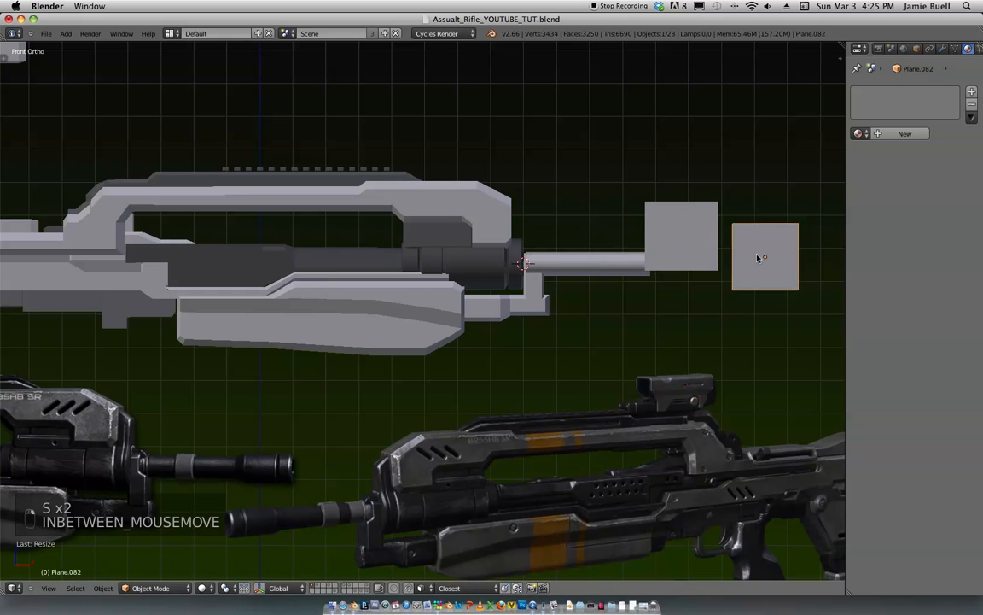
ctrl+scroll(714, 261, down, 3)
shift+scroll(714, 262, up, 2)
key(g)
click(687, 222)
Step: Lengthen the barrel cylinder by scaling it along X to about 1.24, following the reference rifle's proportions
right_click(583, 312)
shift+scroll(598, 281, down, 2)
ctrl+scroll(650, 223, up, 3)
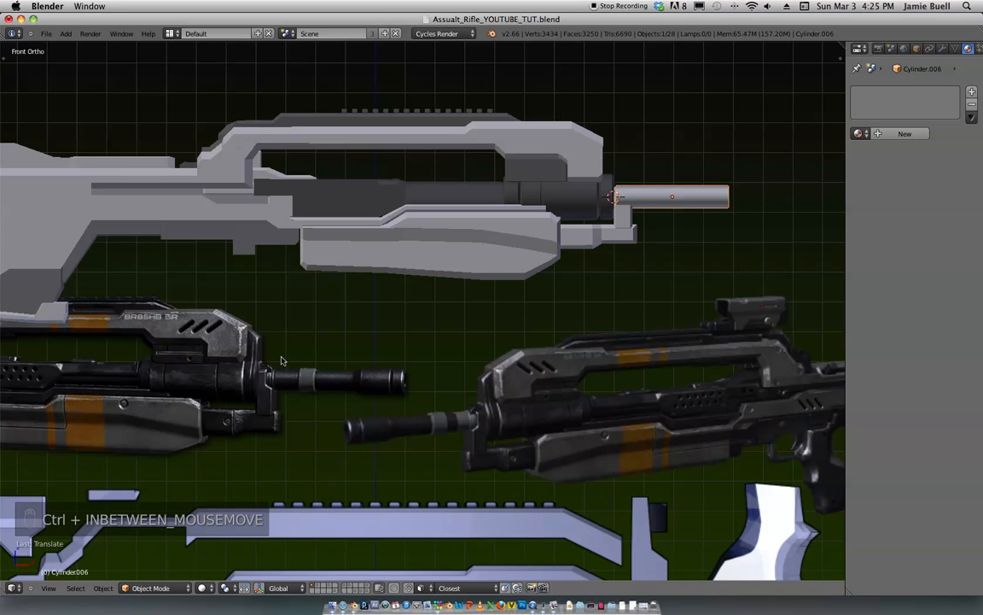
shift+middle_drag(729, 190, 648, 245)
scroll(677, 267, up, 1)
scroll(683, 261, down, 1)
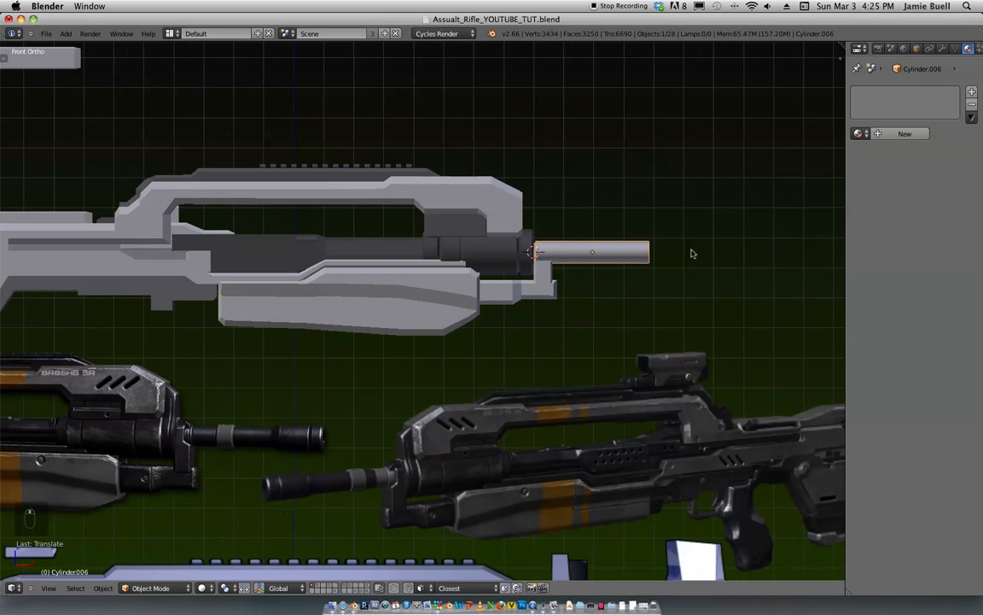
scroll(657, 262, up, 2)
key(s)
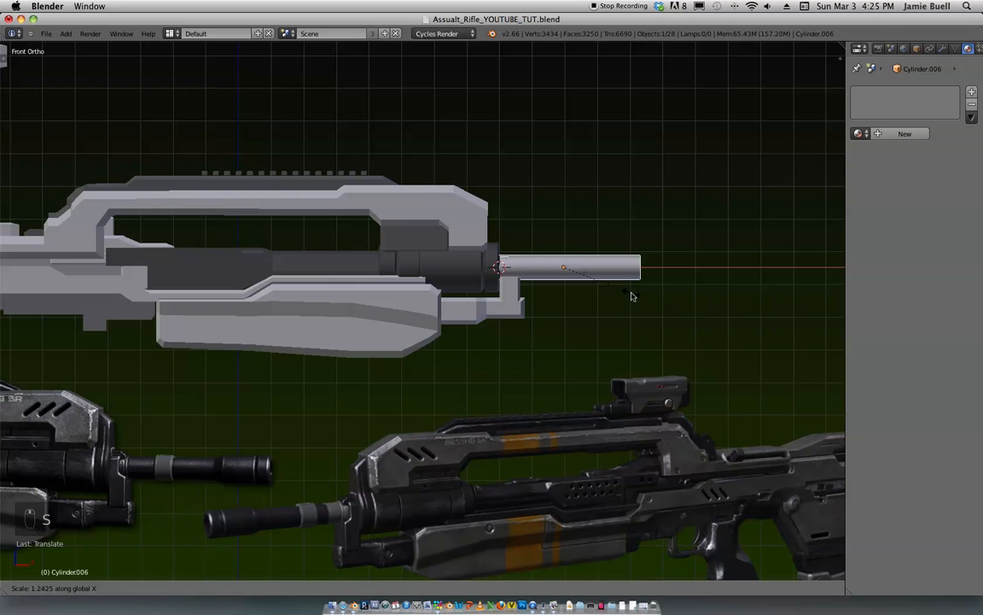
click(629, 297)
Step: Add two closely spaced edge loops around the barrel, about two thirds of the way towards its front end
mouse_move(664, 263)
shift+middle_down()
mouse_move(684, 231)
mouse_move(669, 260)
mouse_move(650, 269)
shift+middle_up()
key(Tab)
key(ctrl+r)
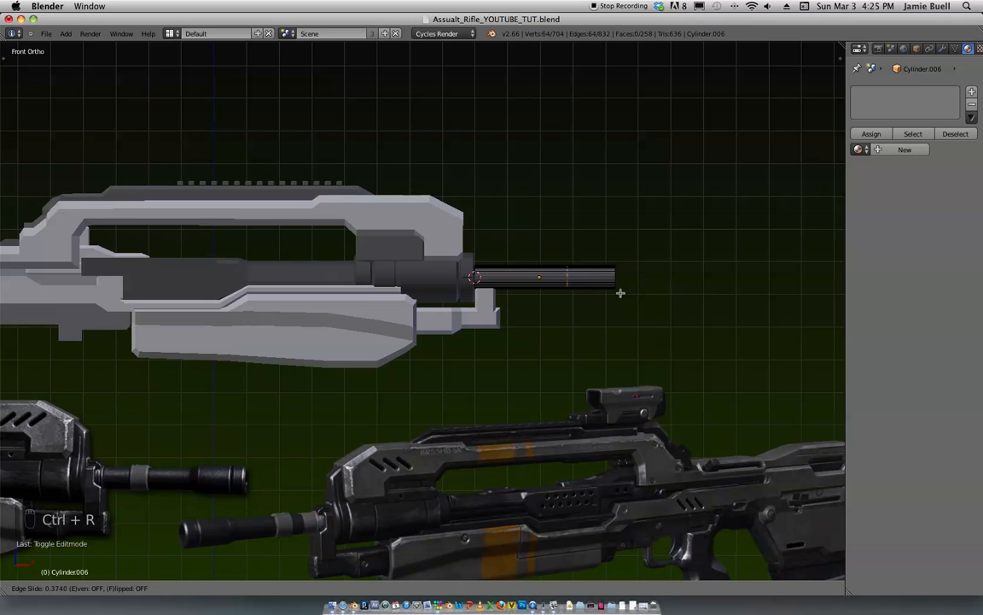
click(624, 293)
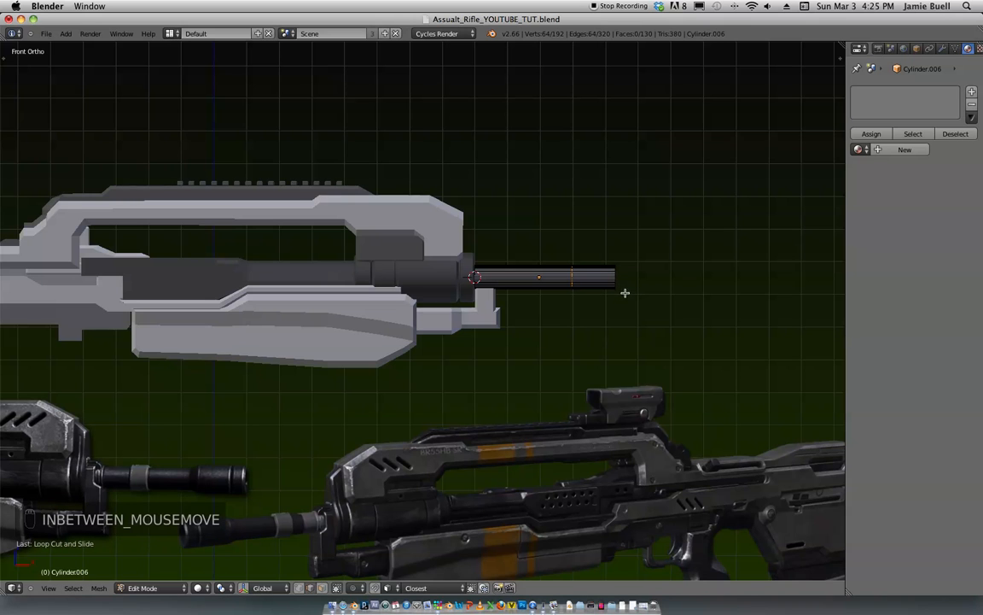
key(ctrl+r)
click(582, 293)
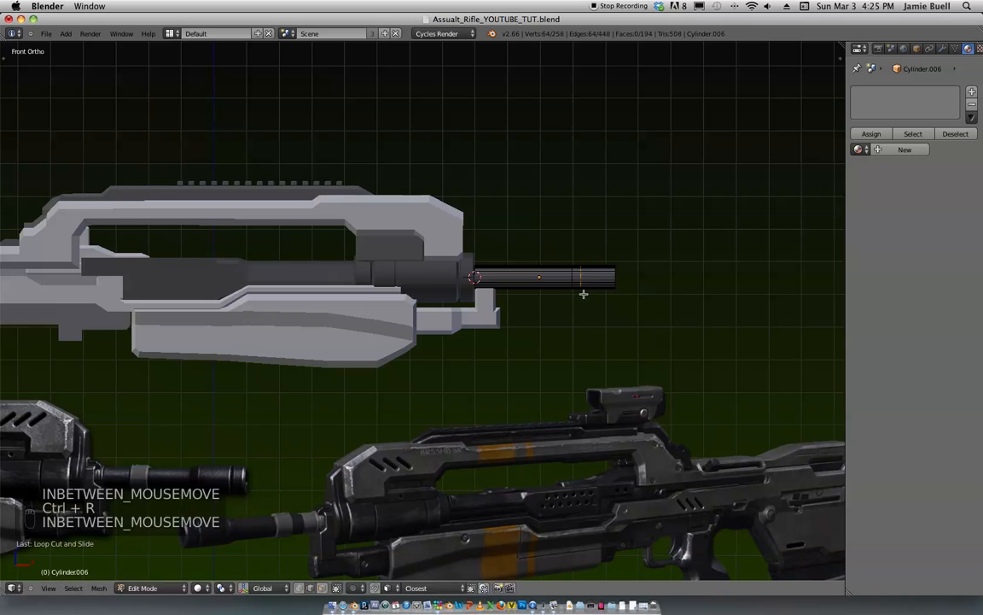
Step: Select the faces of the barrel's front section with its end face and scale them up into a thicker muzzle
key(ctrl+Tab)
click(614, 298)
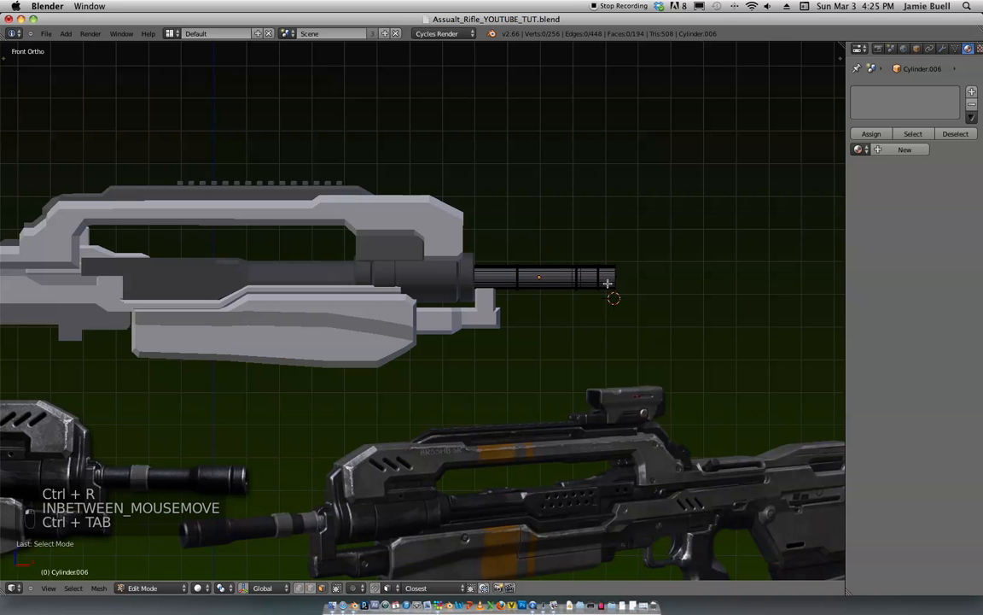
mouse_move(642, 268)
middle_down()
mouse_move(617, 278)
mouse_move(646, 275)
middle_up()
shift+right_click(617, 278)
key(KP_1)
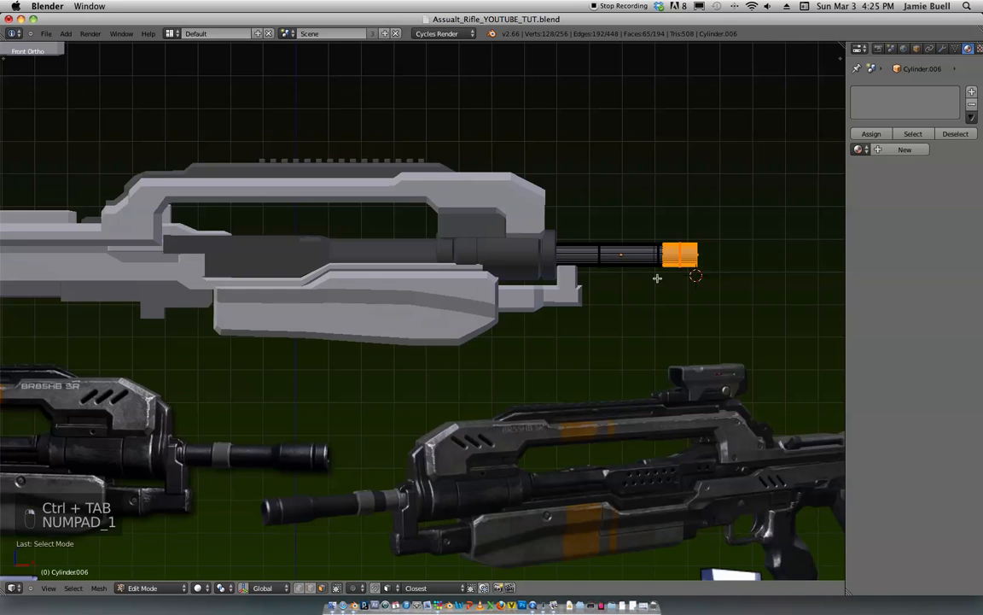
key(s)
click(696, 297)
scroll(696, 296, up, 9)
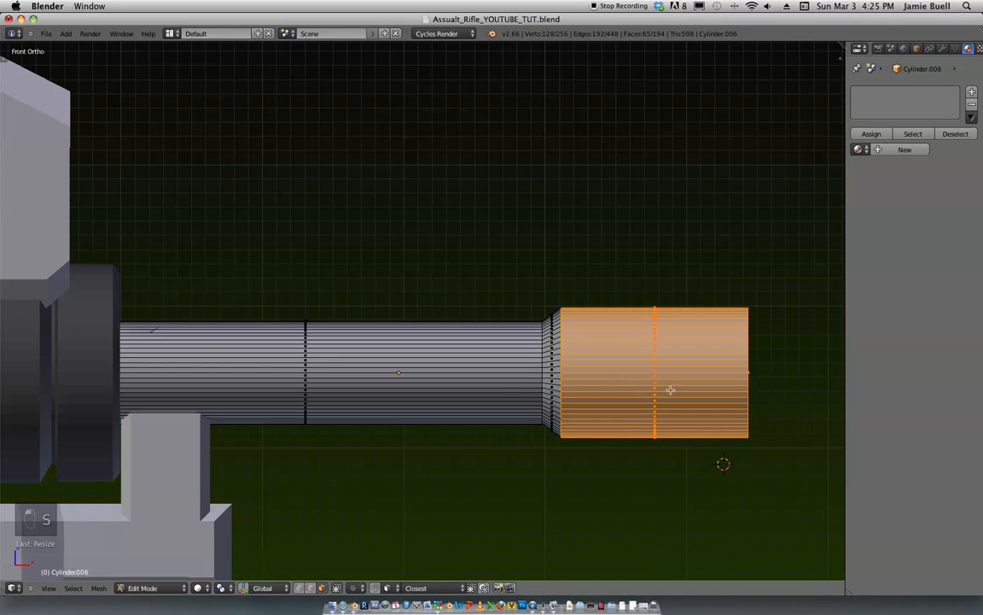
Step: Lengthen the muzzle section by scaling it along X and shift it along X to adjust its position
key(s)
key(x)
click(683, 398)
key(x)
key(g)
key(x)
click(665, 396)
scroll(645, 263, down, 8)
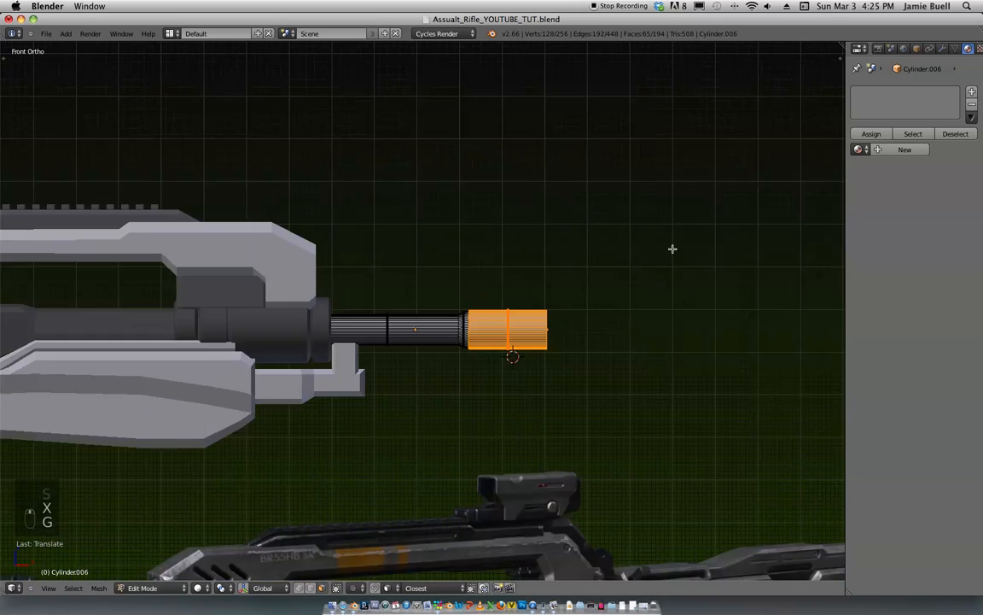
Step: Extrude the muzzle's front end face forward and scale it inward to chamfer the tip
shift+middle_drag(715, 214, 480, 314)
ctrl+middle_drag(480, 314, 542, 309)
middle_drag(495, 331, 444, 340)
right_click(463, 343)
key(e)
click(504, 373)
key(s)
click(516, 370)
middle_drag(517, 369, 553, 369)
Step: Add two closely spaced edge loops around the muzzle, towards its front end
key(ctrl+r)
click(393, 327)
scroll(538, 253, down, 6)
key(KP_1)
scroll(395, 339, up, 10)
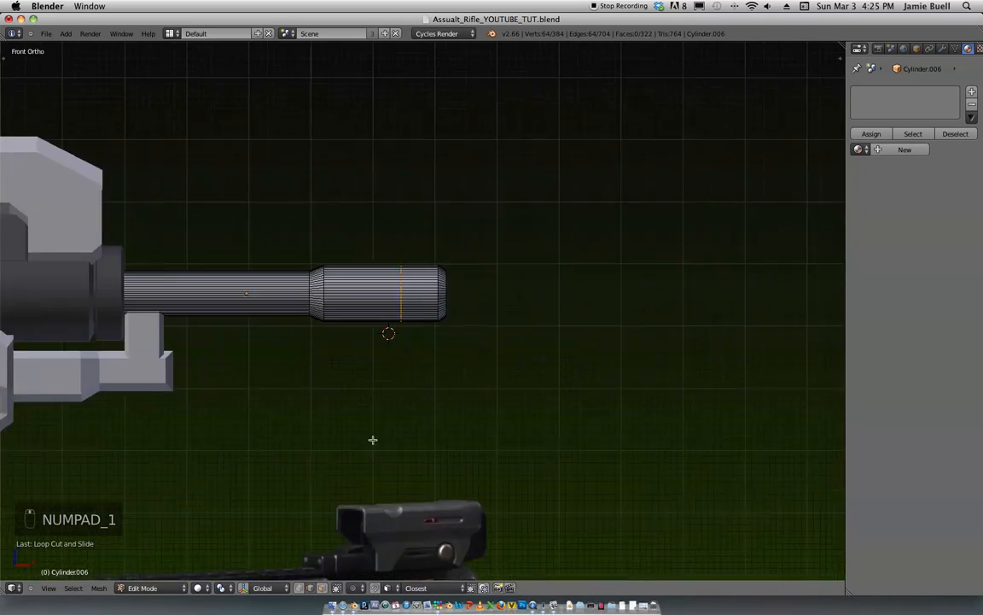
scroll(540, 279, down, 5)
scroll(491, 294, up, 6)
shift+middle_drag(517, 270, 470, 375)
ctrl+middle_drag(522, 291, 471, 401)
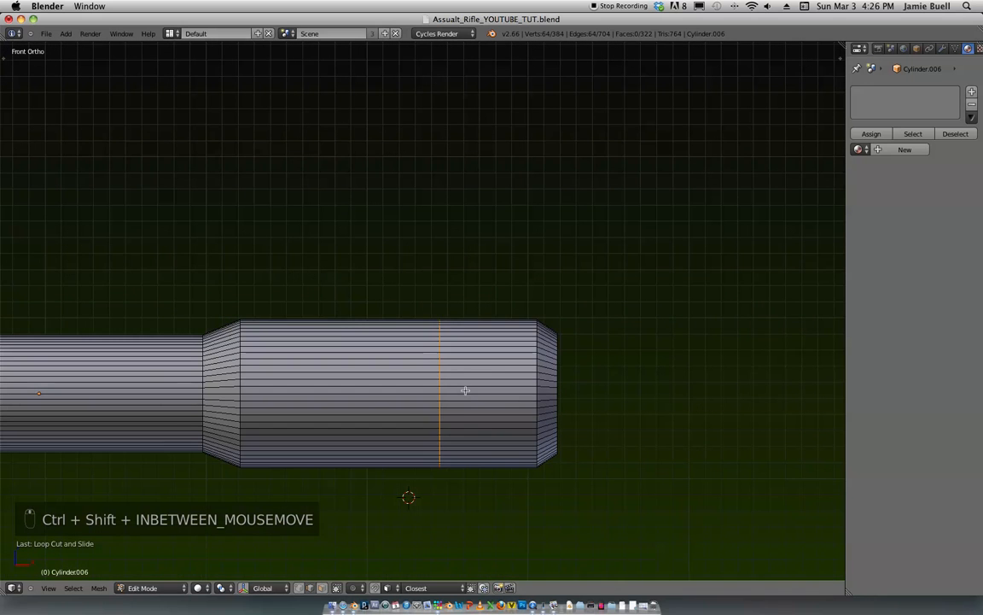
key(ctrl+r)
Step: Extrude the narrow face ring between the two loops, scale it inward and narrow it along X to form a groove
key(ctrl+Tab)
click(453, 378)
alt+right_click(452, 378)
key(e)
key(s)
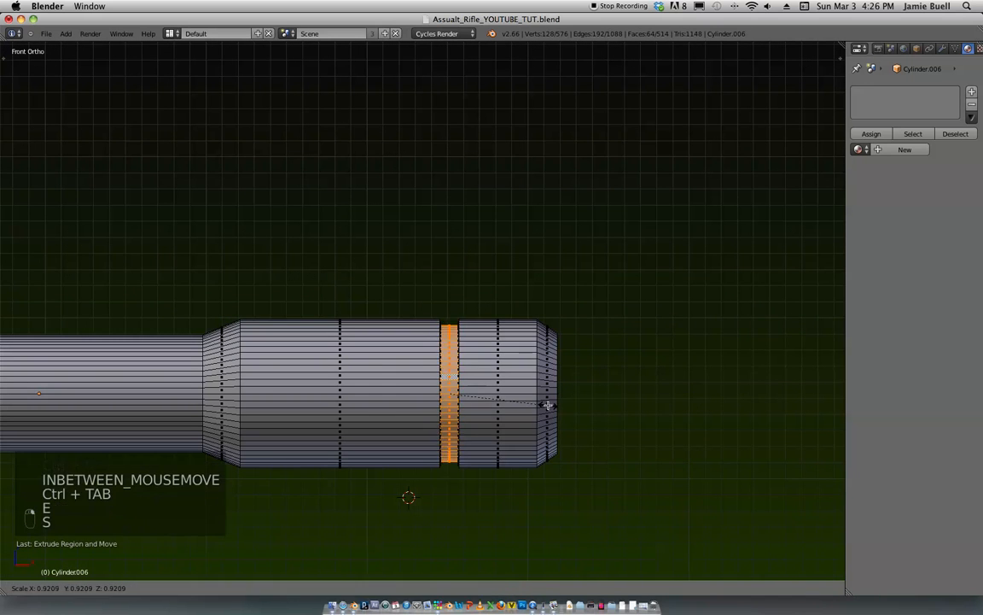
click(563, 404)
key(s)
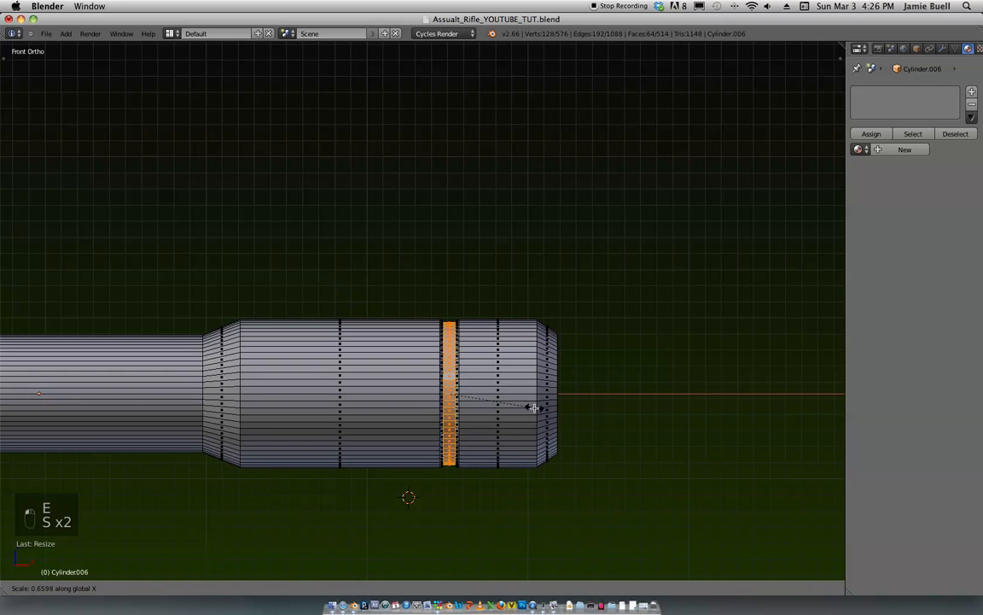
click(532, 407)
scroll(467, 372, up, 3)
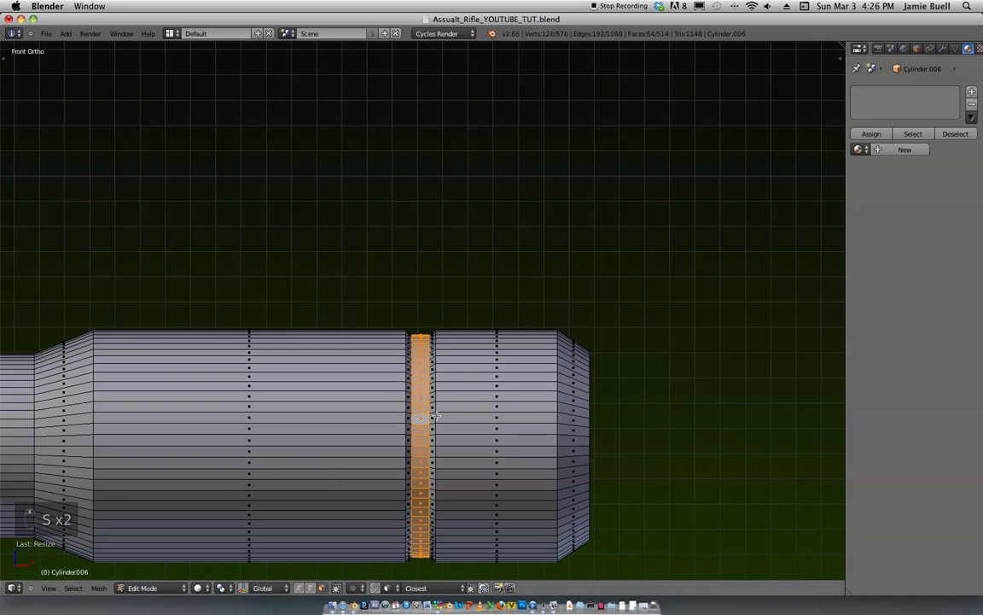
key(super+z)
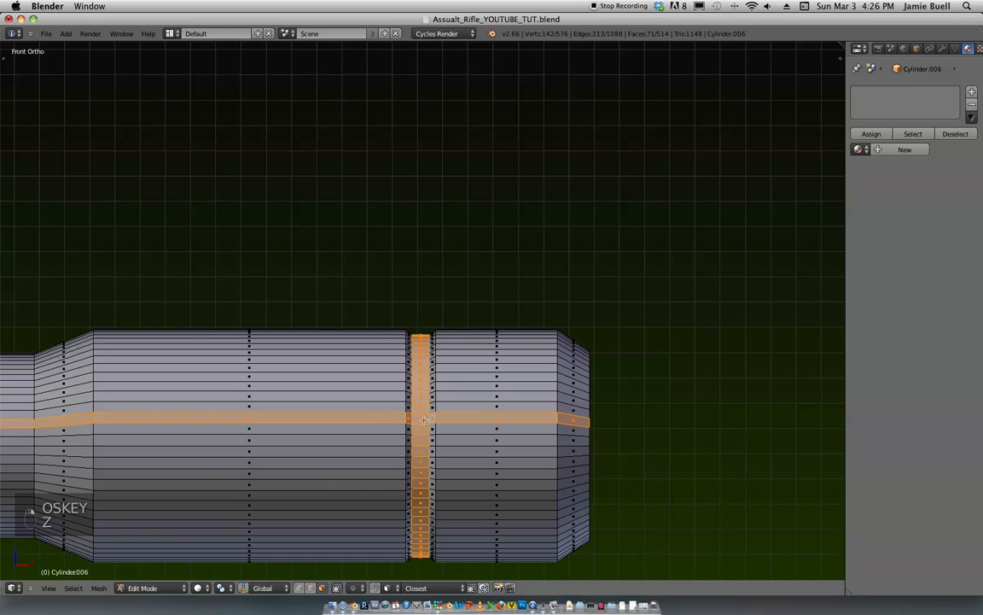
key(super+z)
key(super+z)
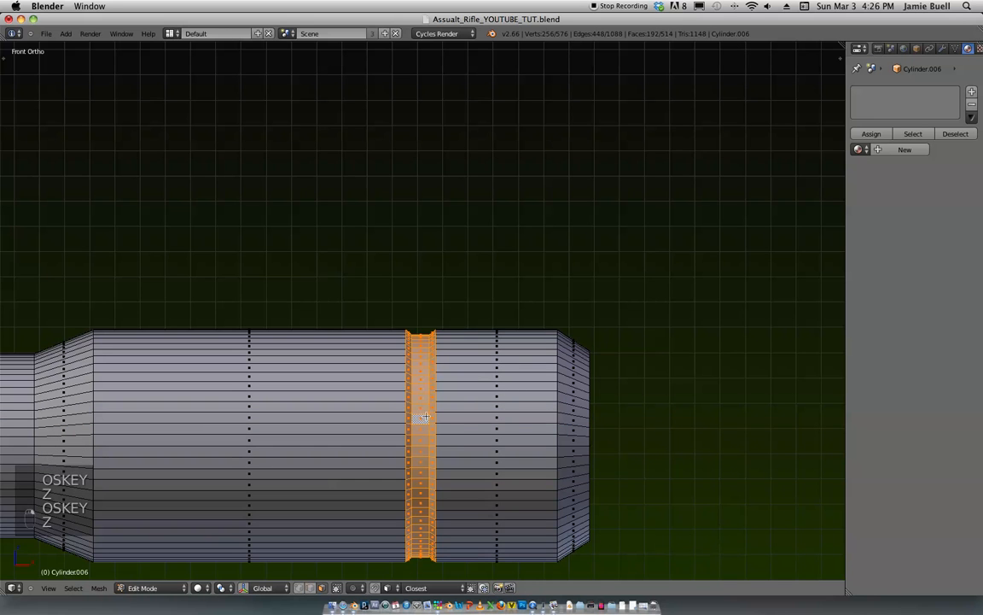
key(g)
key(g)
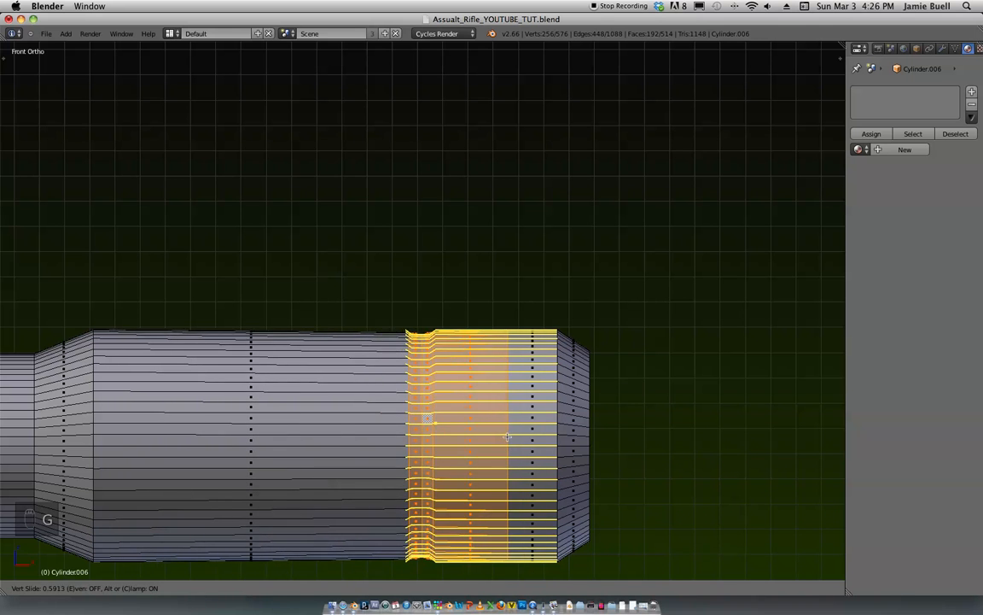
right_click(496, 435)
Step: Compare the shape and length of the barrel and muzzle with the reference rifle images
ctrl+middle_drag(497, 435, 538, 352)
key(Tab)
scroll(575, 296, down, 8)
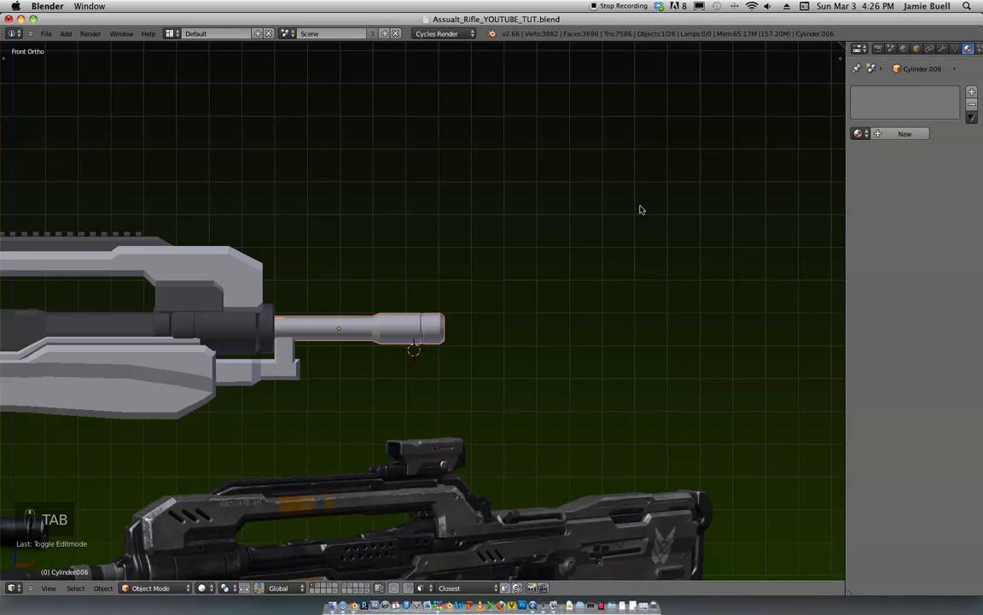
ctrl+middle_drag(698, 212, 648, 256)
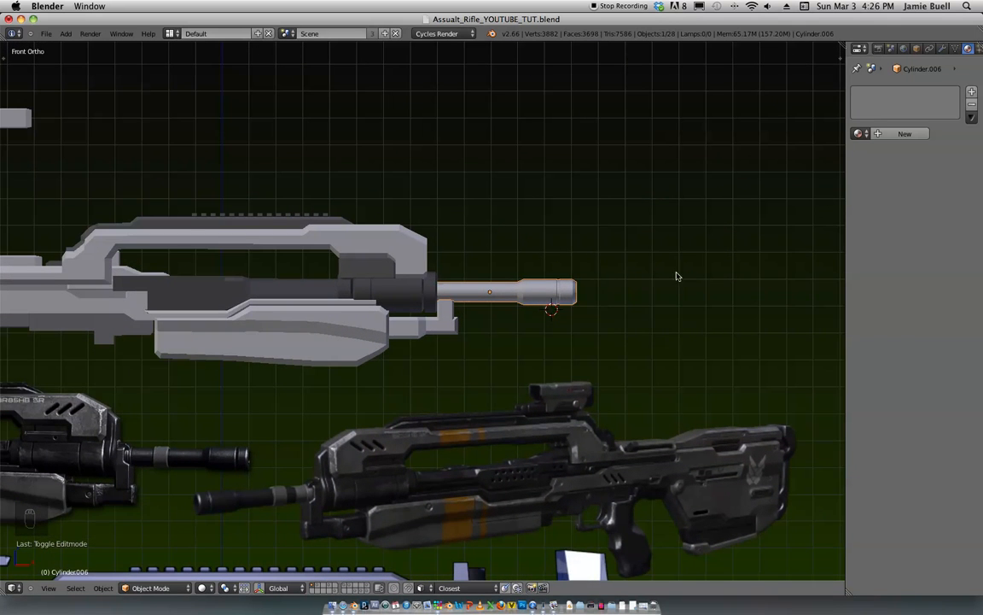
shift+middle_drag(618, 292, 612, 305)
ctrl+middle_drag(612, 306, 588, 337)
shift+middle_drag(588, 336, 542, 349)
ctrl+middle_drag(542, 349, 544, 380)
shift+middle_drag(599, 283, 687, 256)
Step: Add an edge loop around the thin barrel shaft, a little past its middle towards the muzzle
key(Tab)
key(ctrl+r)
click(418, 432)
click(486, 425)
ctrl+middle_drag(686, 256, 535, 451)
shift+middle_drag(535, 451, 529, 353)
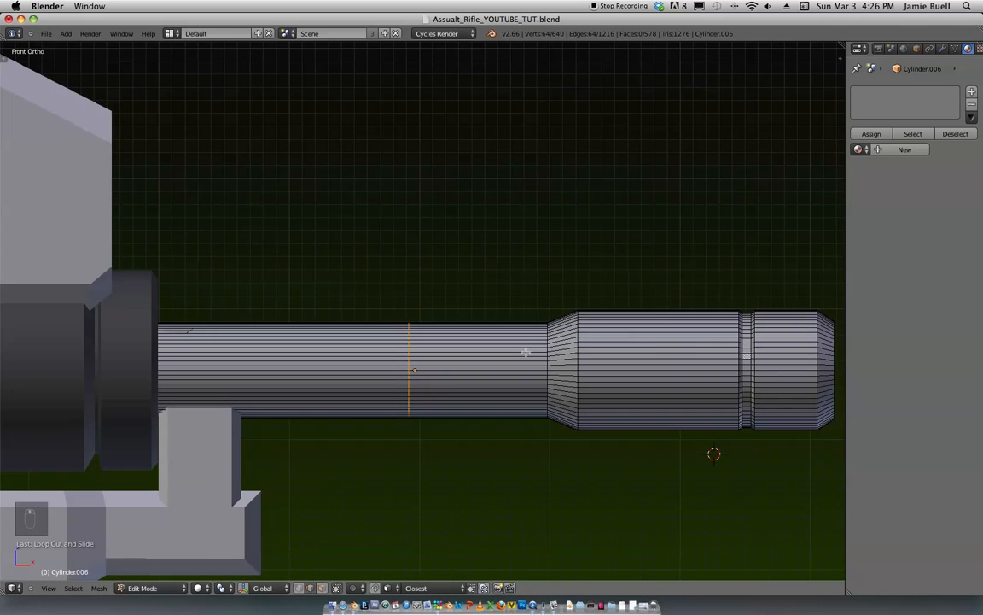
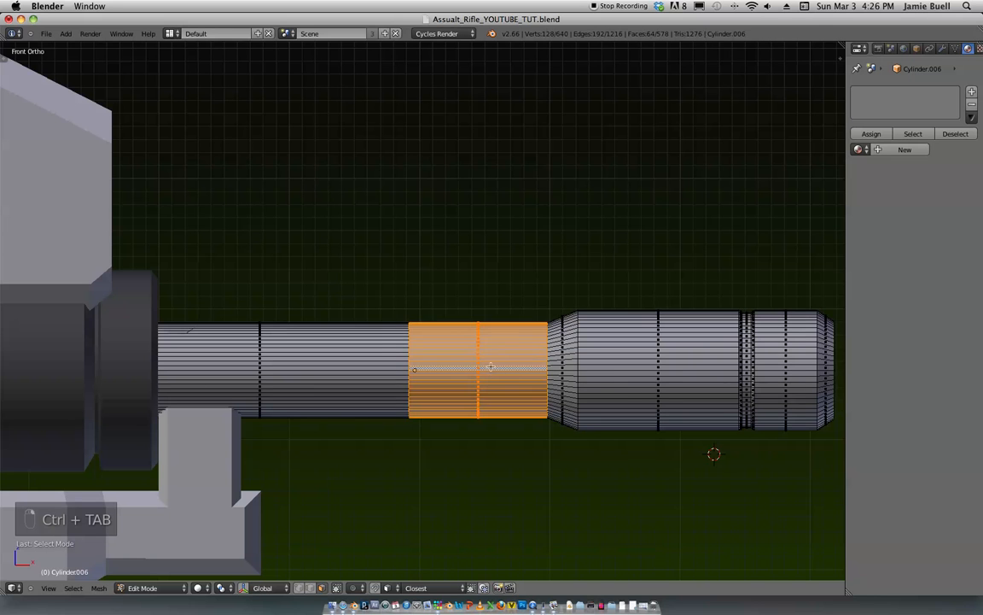
Step: Duplicate the shaft's face ring just behind the muzzle in place and separate the copy into its own object
key(shift+d)
right_click(520, 381)
key(p)
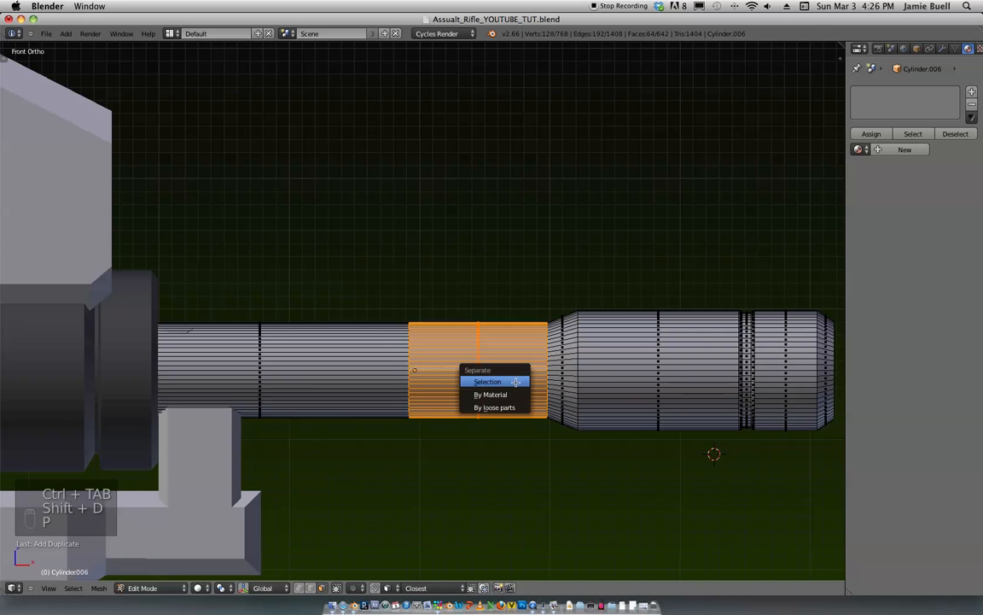
click(513, 382)
key(Tab)
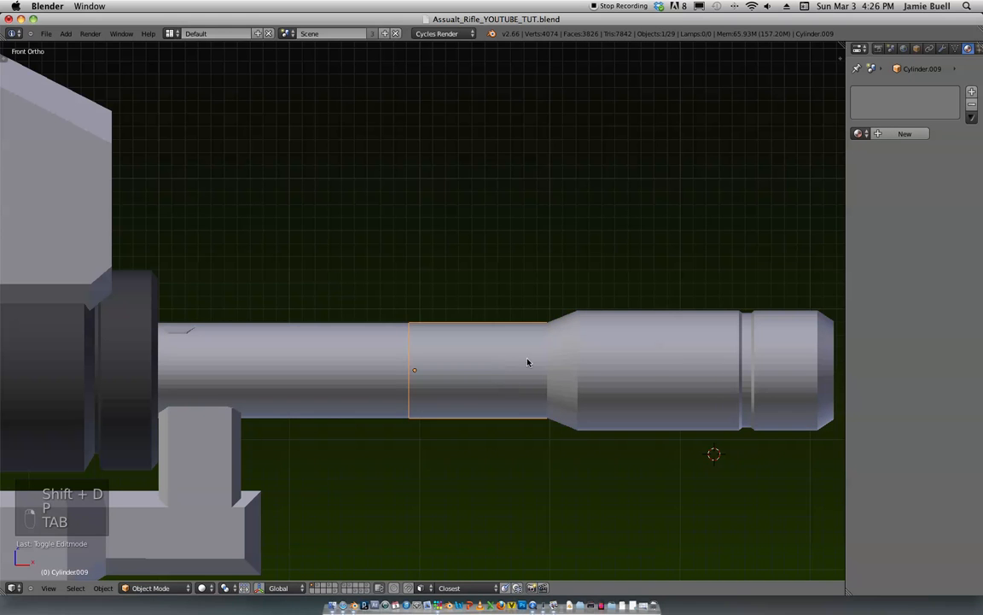
Step: Move the separated ring back along the barrel shaft, shorten it along X and scale it slightly thicker than the shaft
key(g)
click(459, 379)
key(s)
key(s)
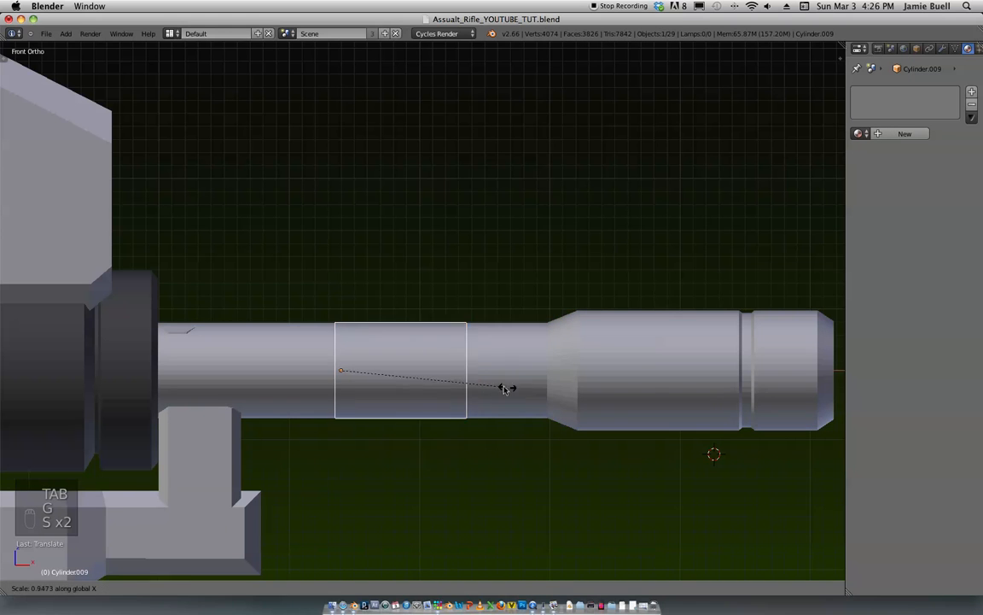
click(410, 382)
key(s)
click(456, 397)
Step: Extrude the edge loops at both ends of the shaft ring and scale the new loops inward
middle_drag(455, 398, 395, 410)
key(Tab)
scroll(416, 381, up, 1)
shift+middle_drag(426, 367, 467, 418)
key(ctrl+Tab)
click(465, 392)
right_click(432, 381)
alt+right_click(440, 378)
mouse_move(439, 378)
middle_down()
mouse_move(464, 384)
mouse_move(445, 405)
mouse_move(418, 408)
mouse_move(437, 397)
middle_up()
key(e)
key(s)
click(501, 428)
Step: Spread the ring's extruded end loops along X and scale them towards the shaft to form bevelled ends
mouse_move(501, 427)
middle_down()
mouse_move(529, 428)
mouse_move(518, 432)
middle_up()
key(s)
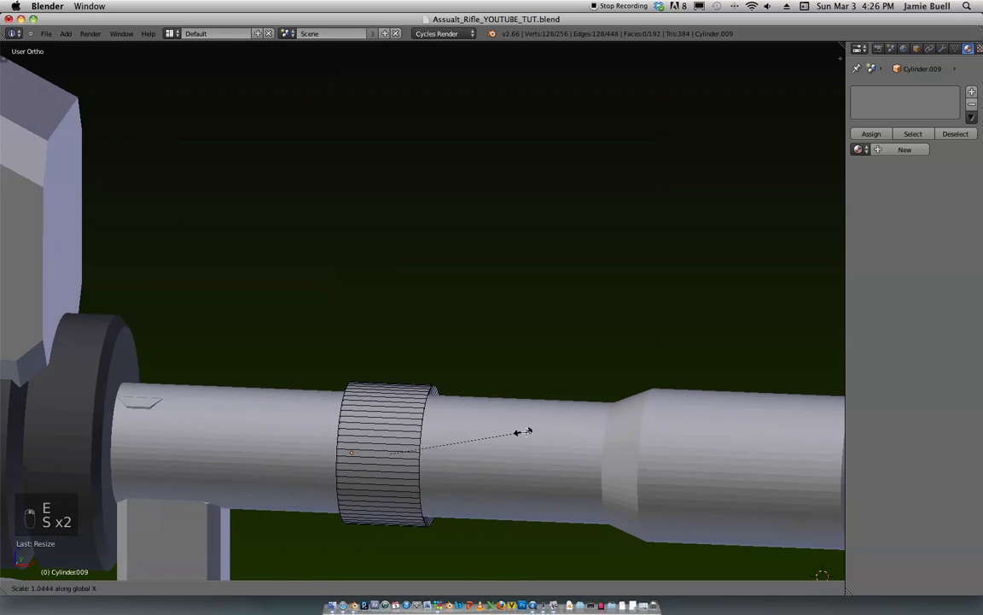
click(645, 424)
key(s)
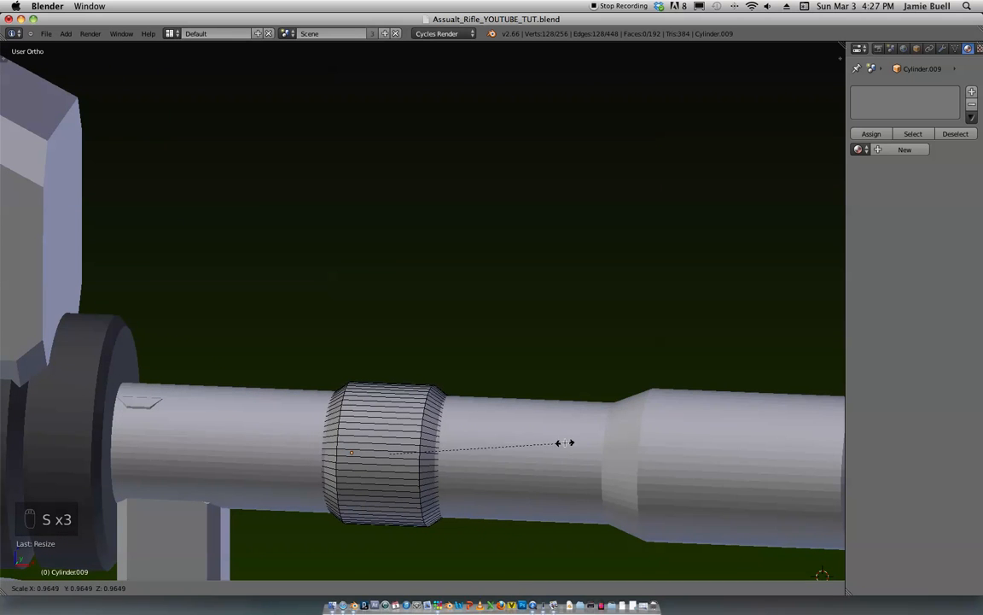
key(g)
click(568, 443)
key(s)
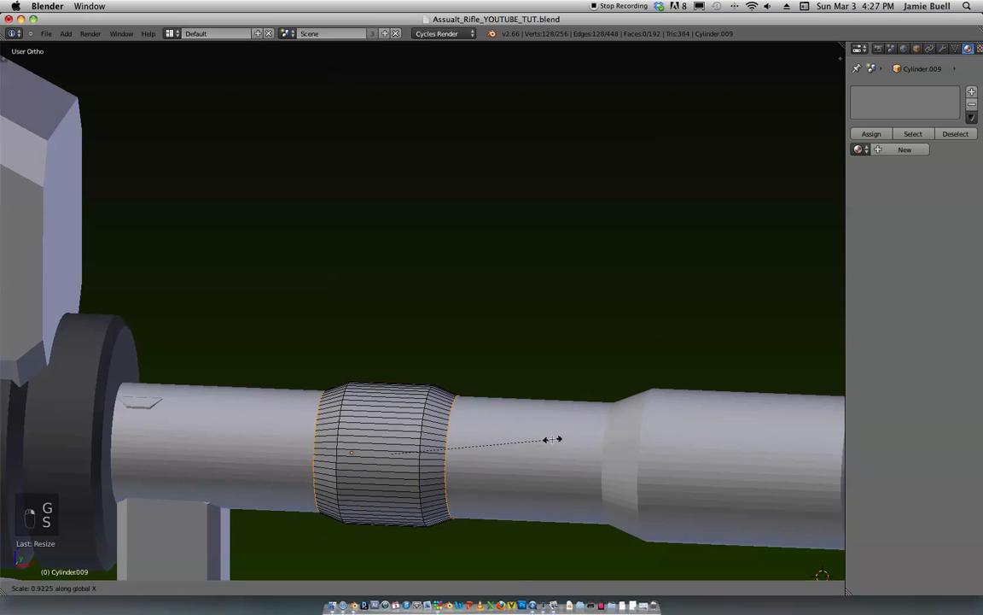
click(516, 436)
key(Tab)
scroll(589, 288, down, 10)
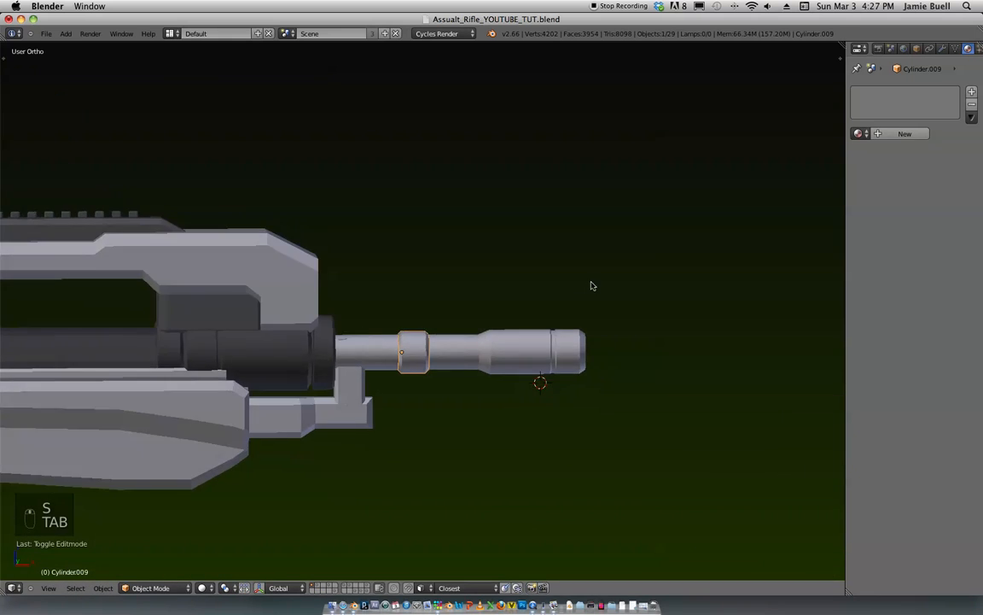
Step: Reposition the bevelled ring along X on the barrel shaft to match the reference rifle
key(KP_1)
scroll(619, 235, up, 3)
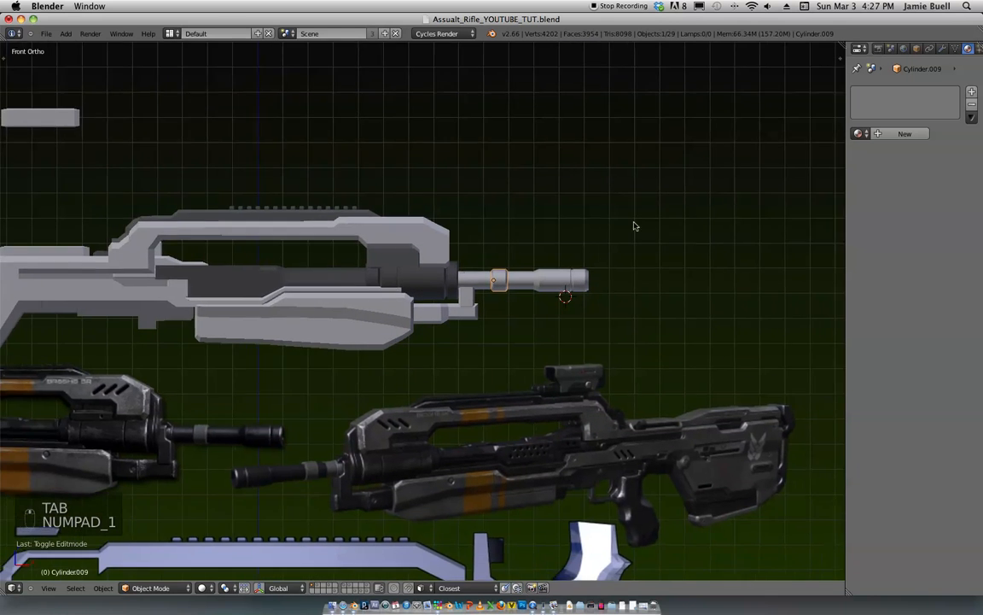
key(g)
key(x)
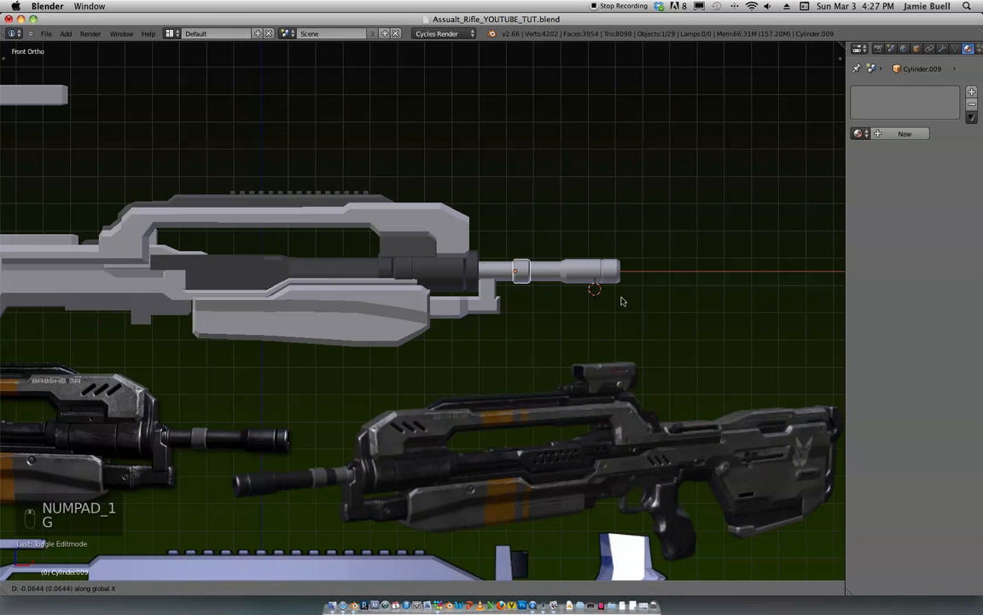
click(625, 299)
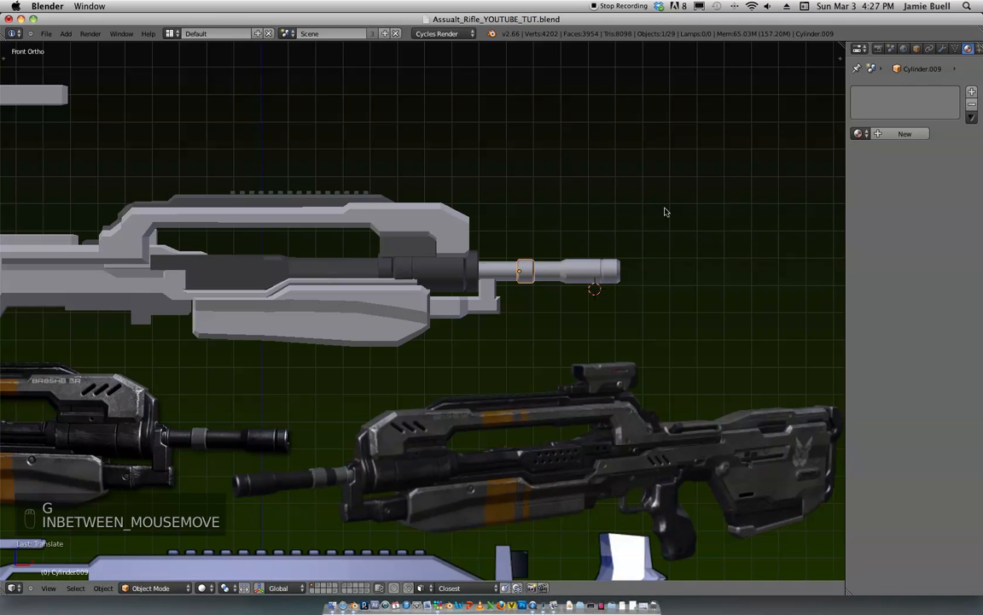
Step: Give the barrel a new material with a dark grey viewport colour
click(890, 135)
click(885, 316)
click(901, 199)
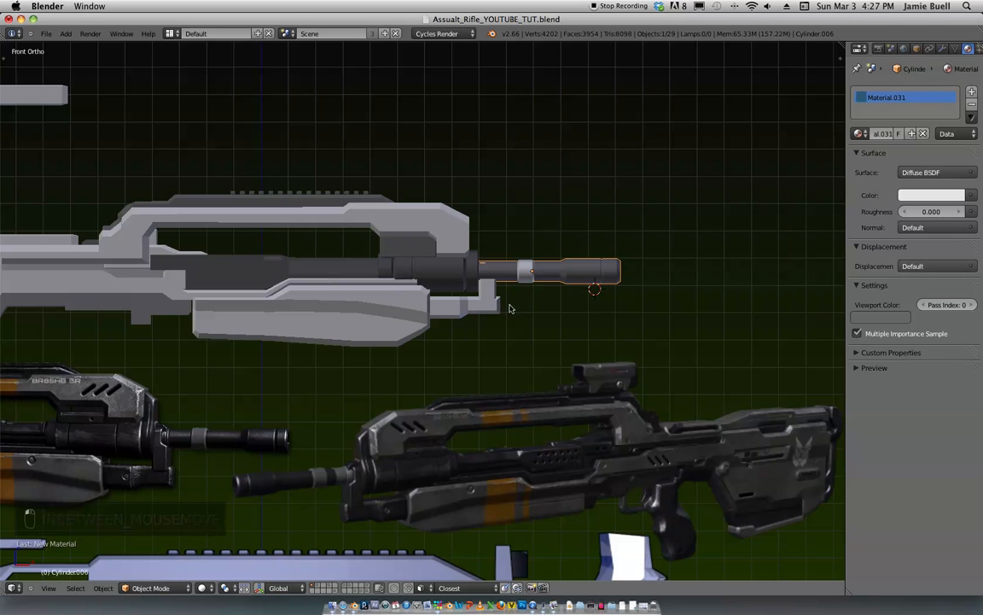
Step: Lengthen the barrel by moving all of the muzzle section's vertices forward along X
shift+middle_drag(624, 279, 613, 283)
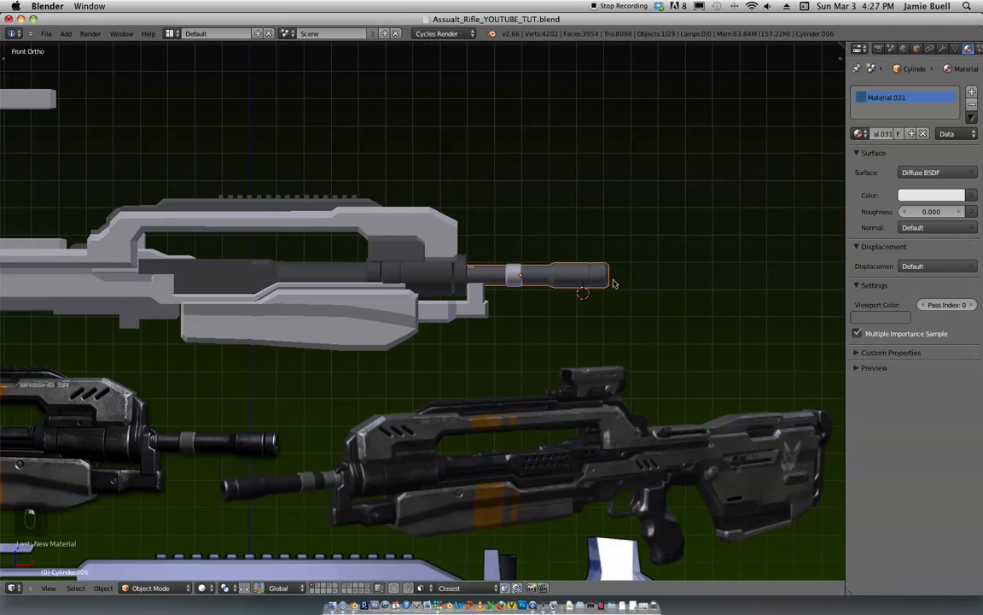
key(Tab)
key(z)
key(a)
key(a)
key(b)
drag(642, 302, 545, 248)
key(z)
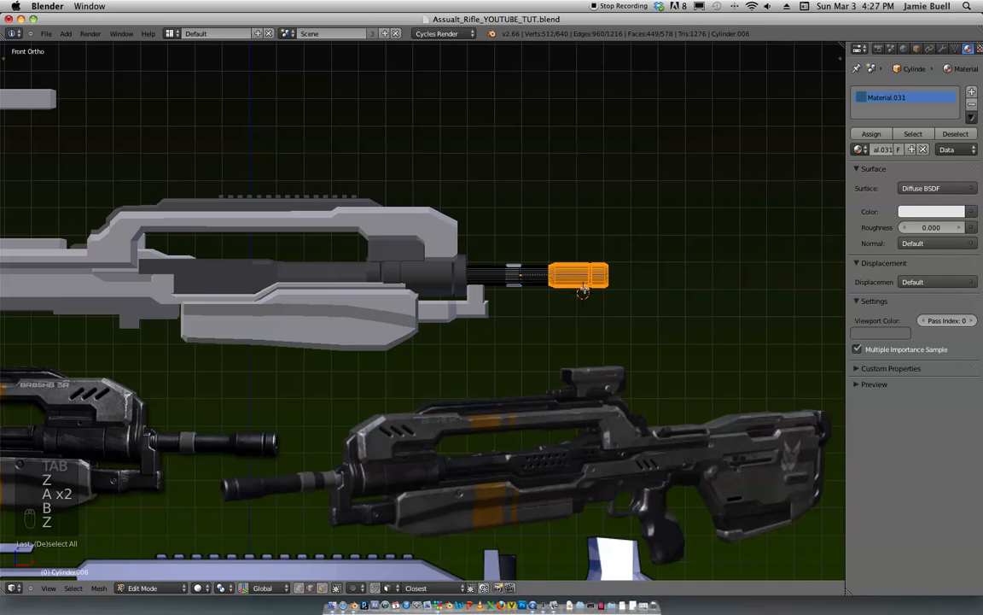
key(g)
key(x)
click(591, 304)
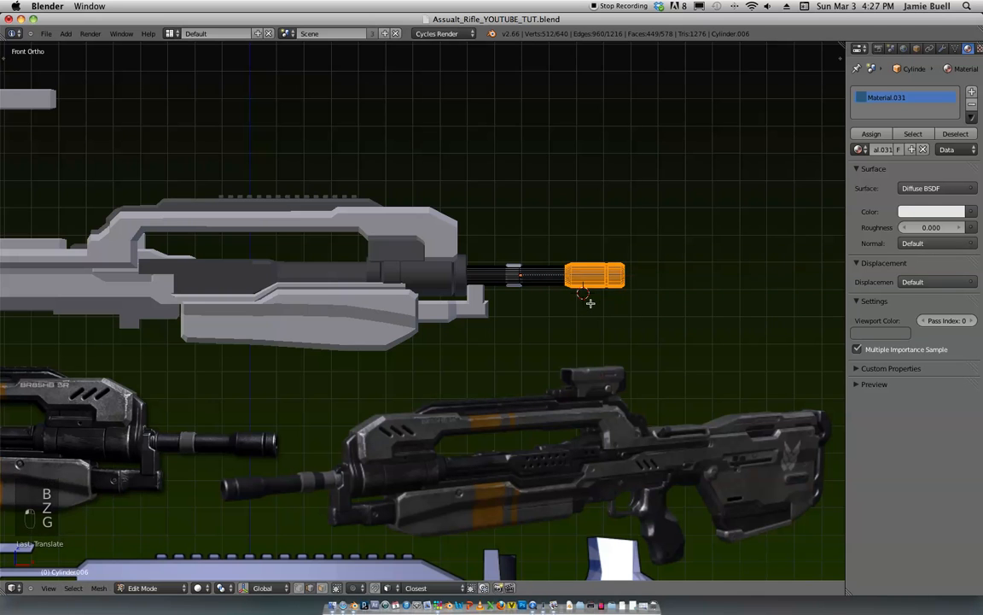
key(Tab)
key(a)
key(a)
scroll(647, 258, up, 8)
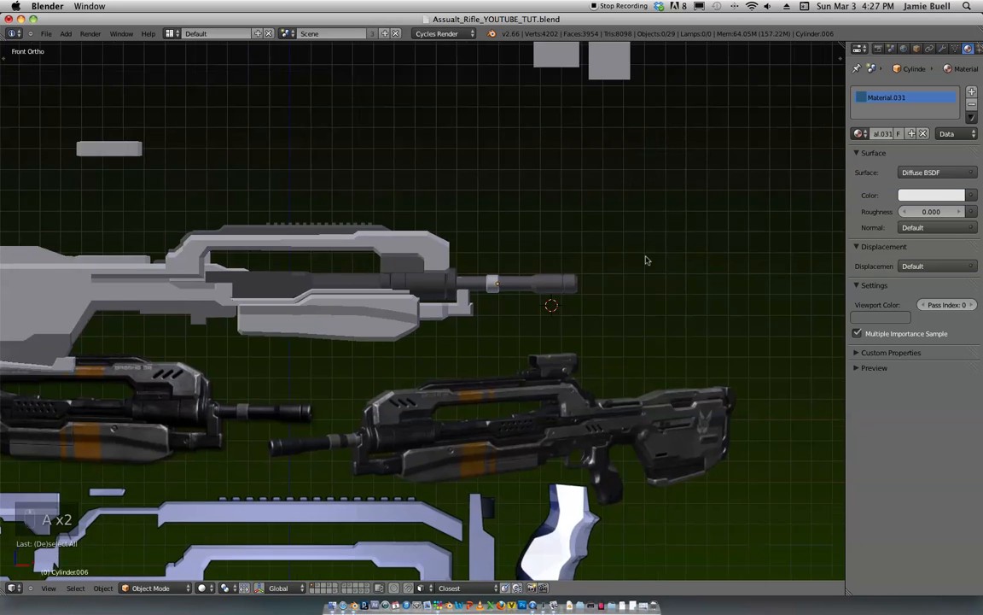
Step: Try to move the upper vertices of the upright bracket block under the barrel, and undo the change
right_click(436, 332)
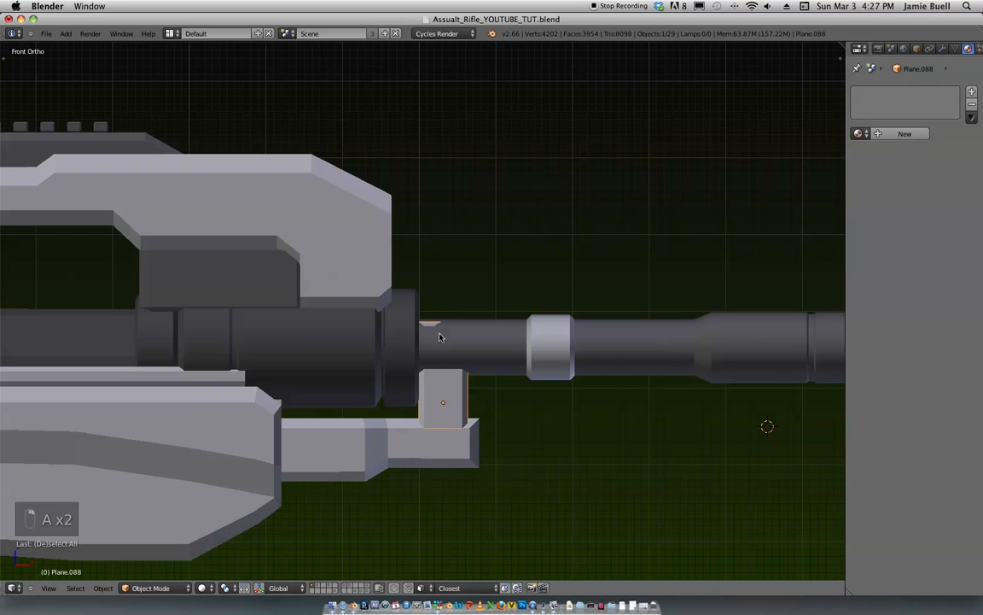
key(Tab)
key(z)
key(ctrl+Tab)
click(461, 339)
key(a)
key(b)
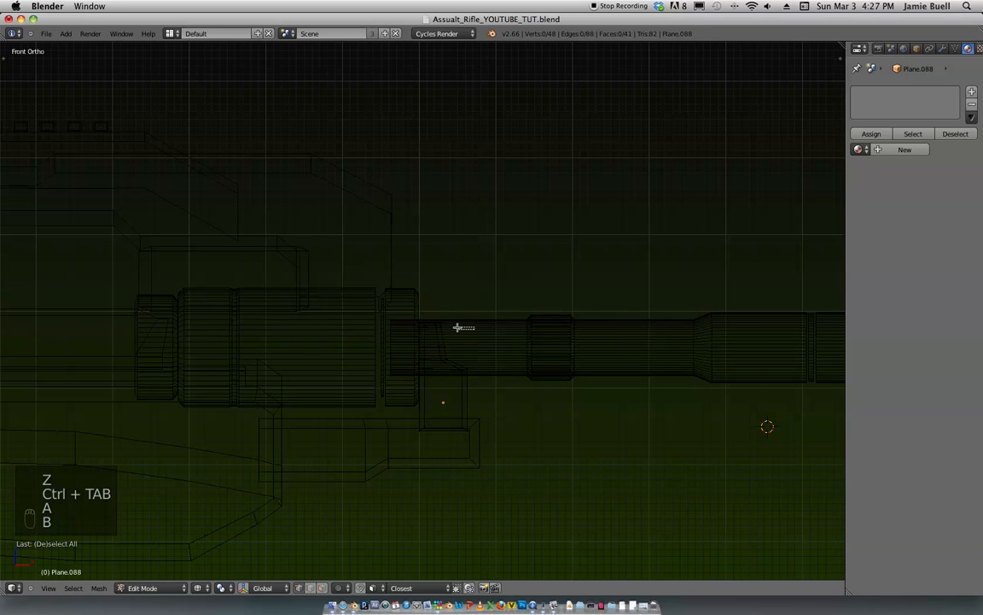
key(z)
key(g)
key(Tab)
scroll(577, 248, down, 4)
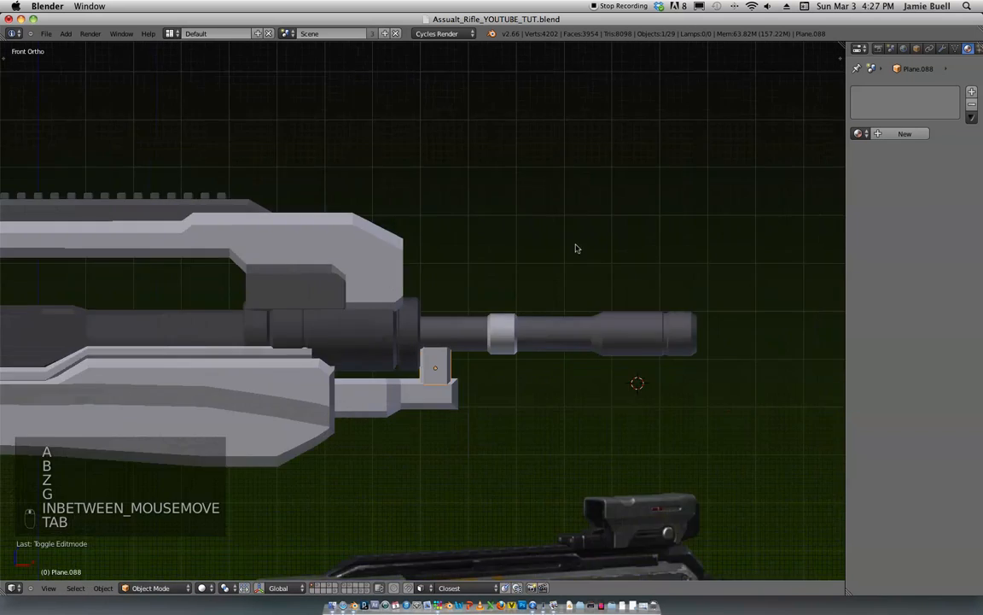
scroll(606, 213, up, 2)
key(super+z)
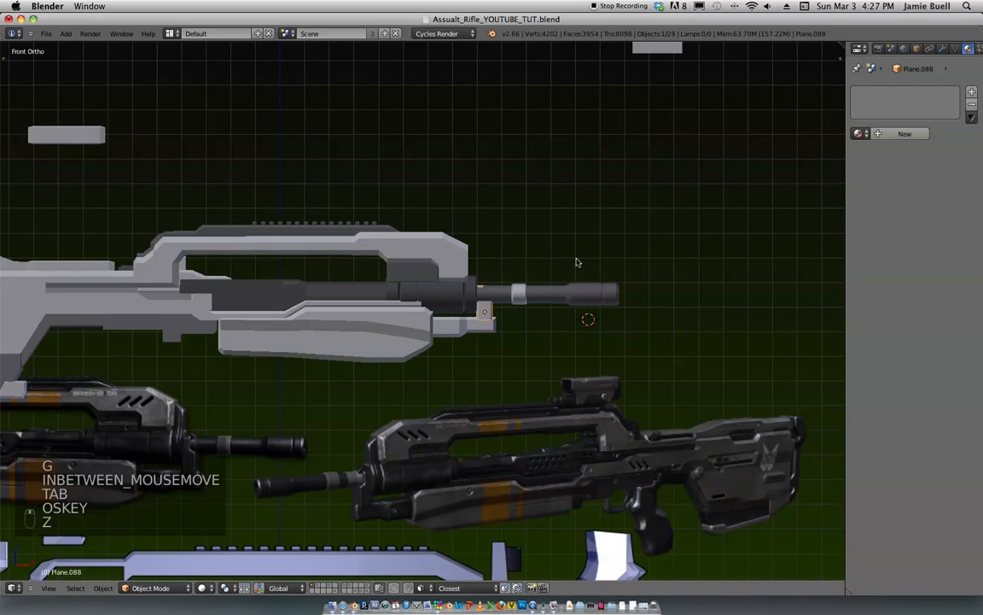
Step: Scale the horizontal bracket arm below the barrel along Y
middle_drag(541, 294, 491, 352)
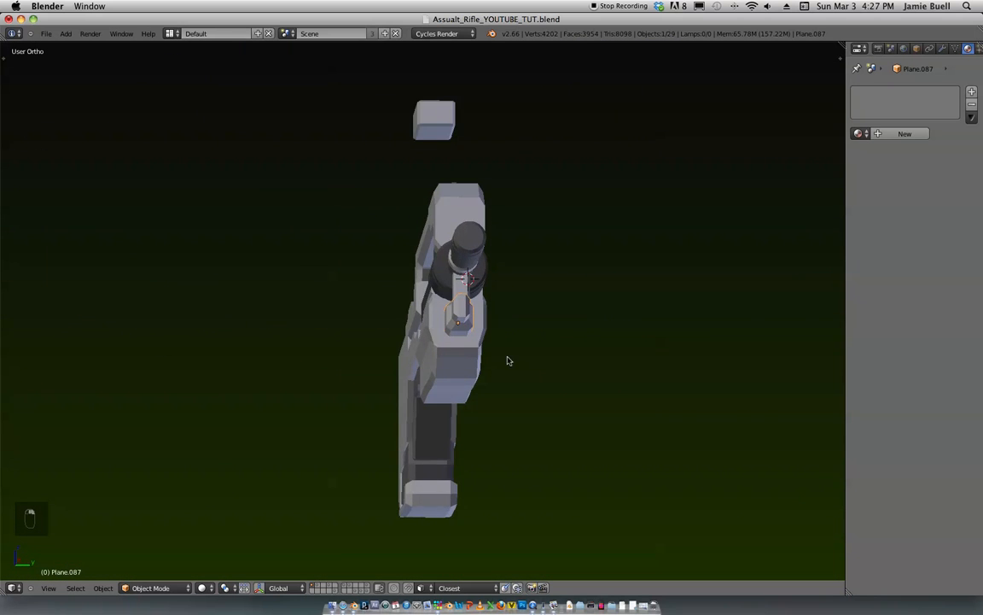
key(s)
key(x)
key(y)
click(547, 360)
Step: Widen the upright bracket block along Y so it wraps around the barrel
middle_drag(546, 360, 519, 326)
right_click(503, 319)
key(s)
key(x)
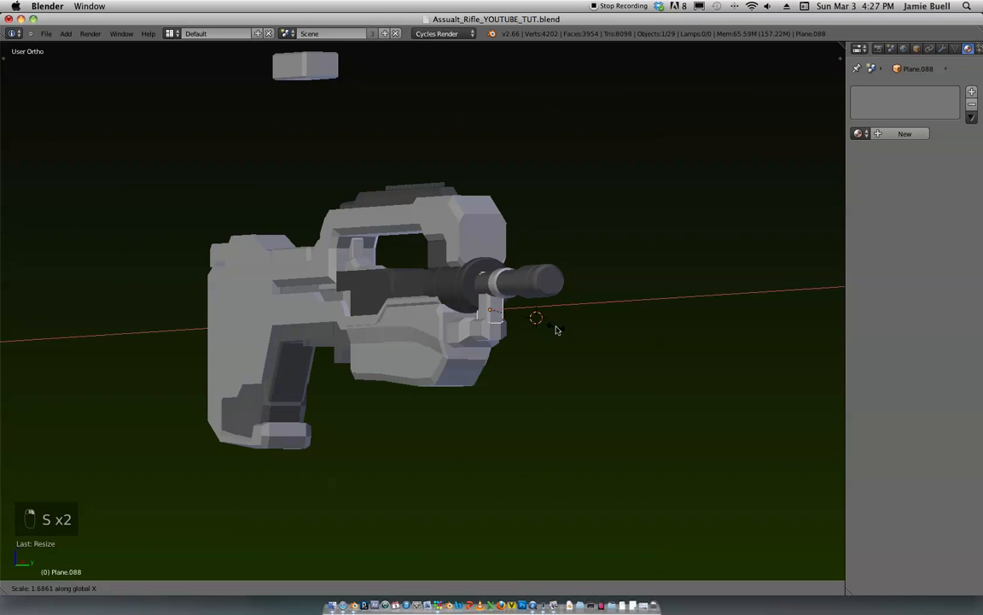
key(y)
click(557, 327)
Step: Stretch the upright bracket block along Z
middle_drag(557, 327, 522, 350)
key(s)
key(z)
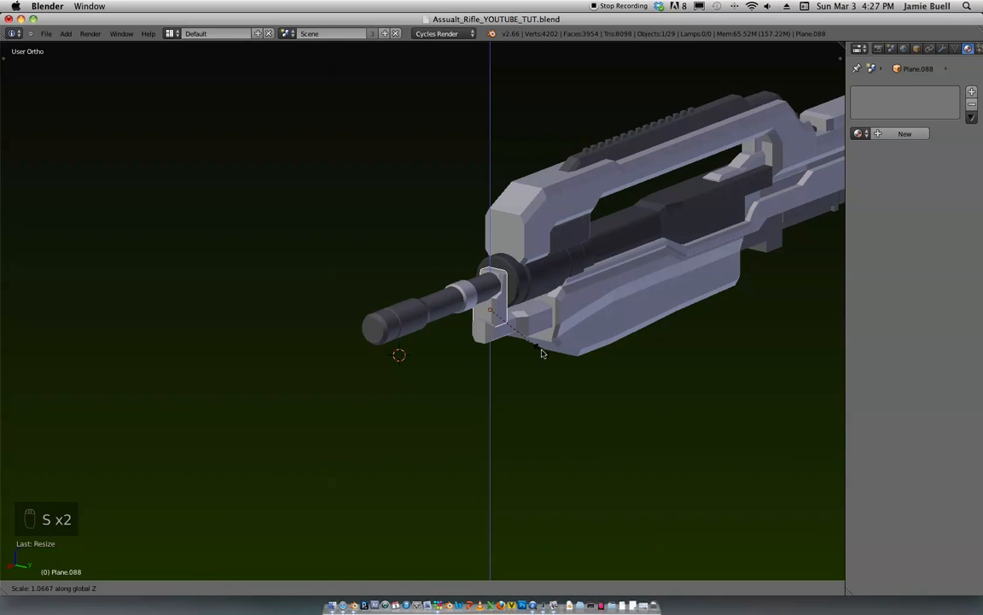
click(549, 350)
key(z)
key(s)
right_click(566, 349)
key(s)
key(z)
click(579, 340)
key(z)
middle_drag(578, 339, 691, 302)
Step: Check the upright bracket block against the reference rifle and adjust its width along Y
key(KP_1)
scroll(702, 215, down, 4)
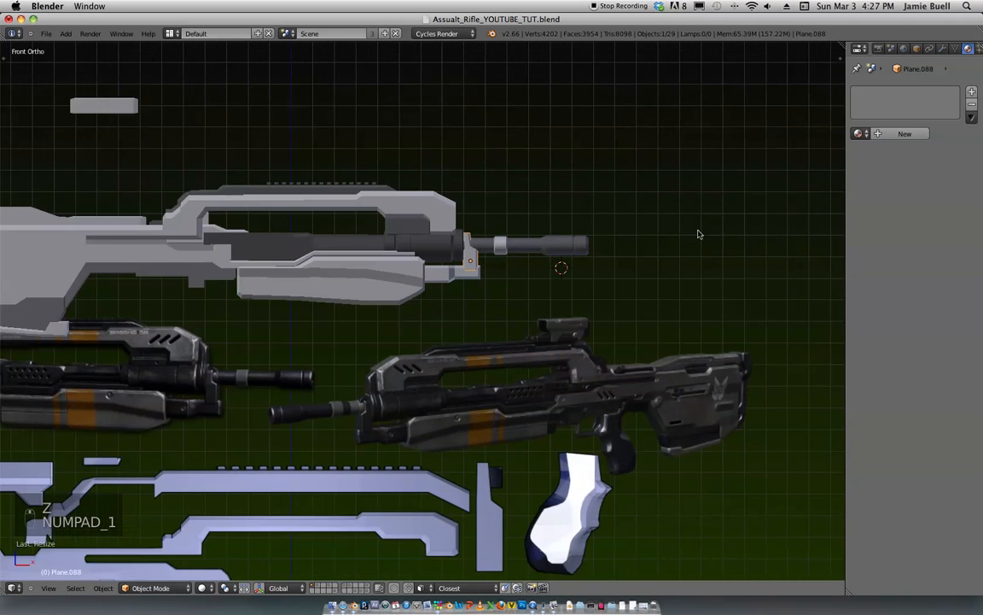
scroll(707, 242, up, 3)
scroll(713, 261, up, 4)
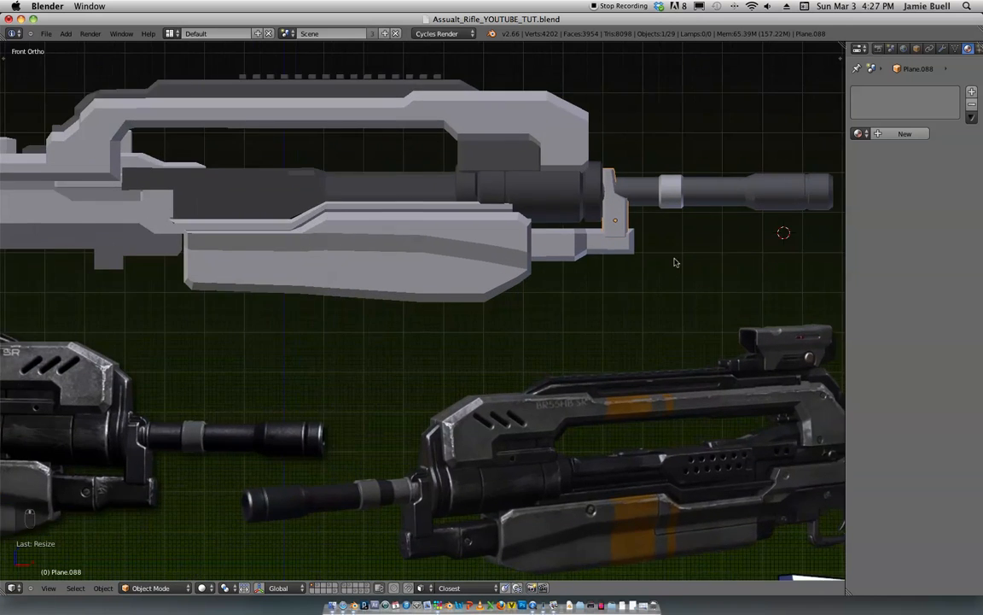
middle_drag(674, 262, 674, 303)
key(s)
key(y)
click(608, 322)
Step: Adjust the width of the horizontal bracket arm along Y and compare it with the reference rifles
right_click(629, 282)
key(s)
key(y)
click(641, 301)
middle_drag(620, 313, 677, 271)
key(KP_1)
ctrl+middle_drag(768, 203, 585, 369)
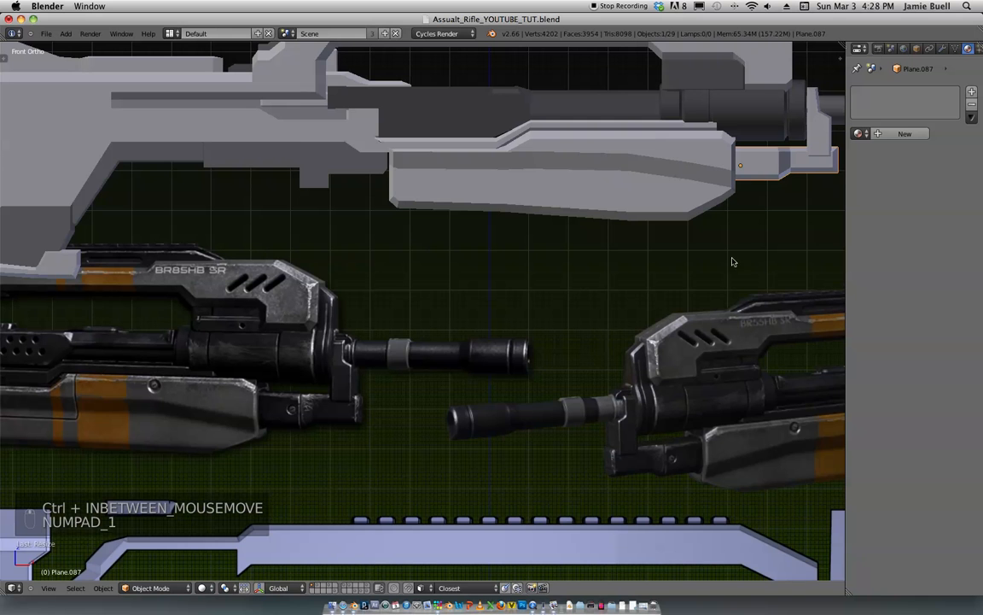
Step: Fine-tune the front bracket's width along Y and shift its upright block slightly along X against the barrel collar
scroll(689, 299, down, 3)
middle_drag(689, 298, 541, 281)
scroll(589, 306, up, 5)
key(s)
key(y)
click(511, 227)
middle_drag(535, 231, 657, 259)
key(g)
key(x)
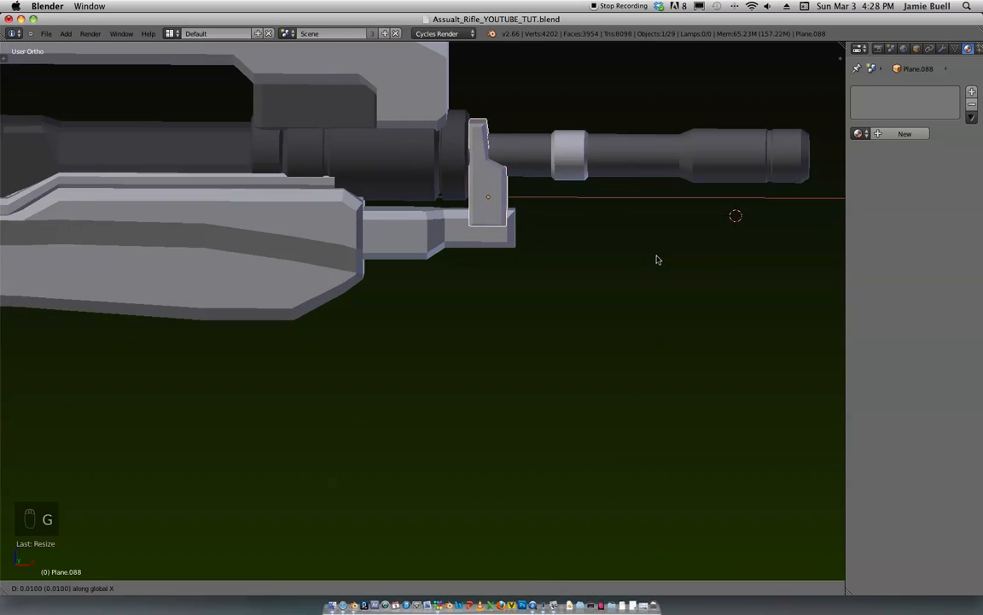
click(636, 263)
scroll(636, 263, down, 2)
key(KP_1)
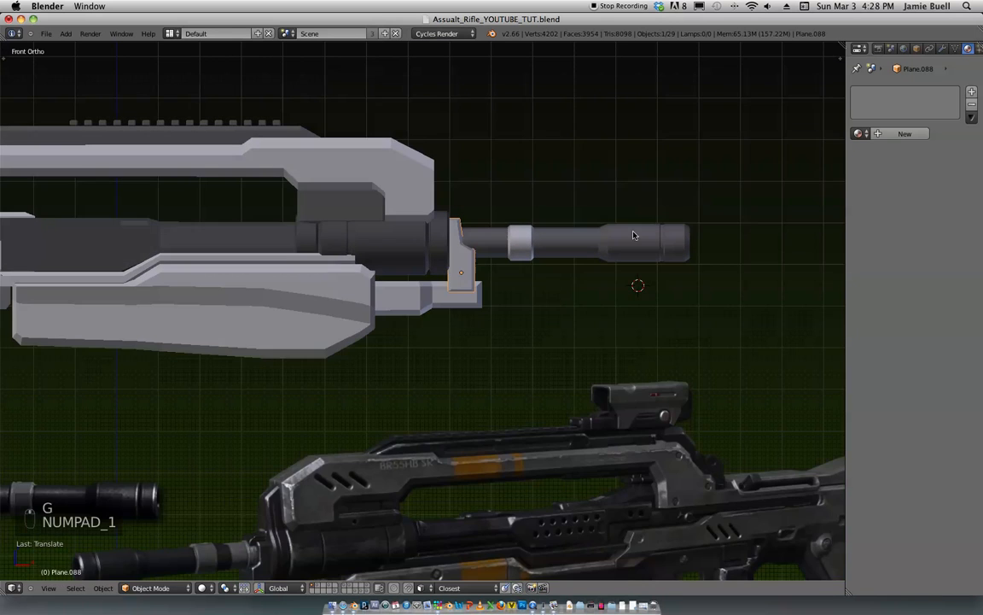
Step: Compare the whole rifle model with the reference images and the part sheet to find the missing parts
scroll(627, 235, down, 4)
key(a)
key(a)
key(s)
key(s)
ctrl+scroll(707, 254, down, 1)
scroll(707, 255, up, 1)
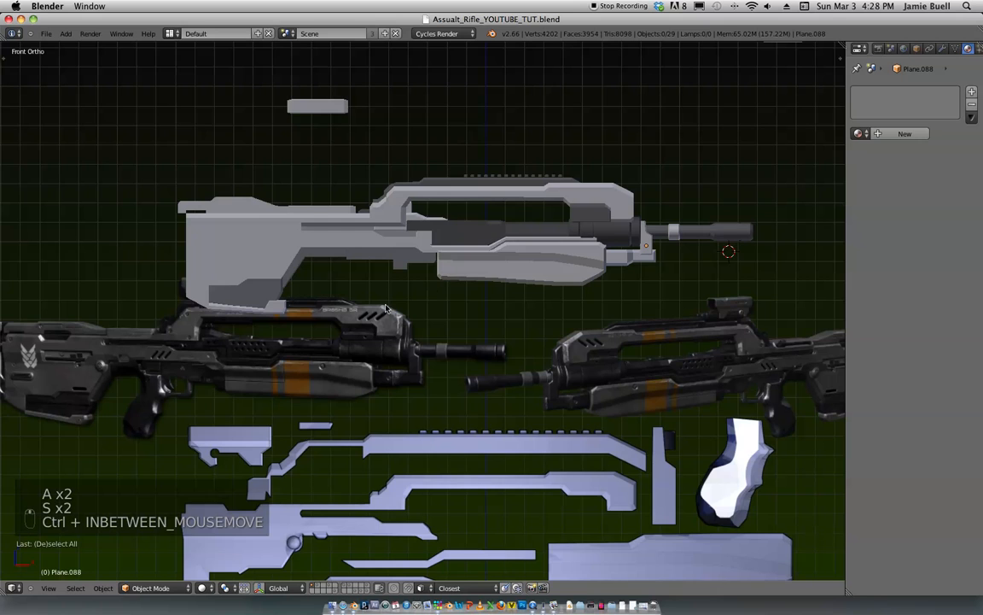
scroll(478, 323, down, 3)
shift+middle_drag(488, 281, 430, 223)
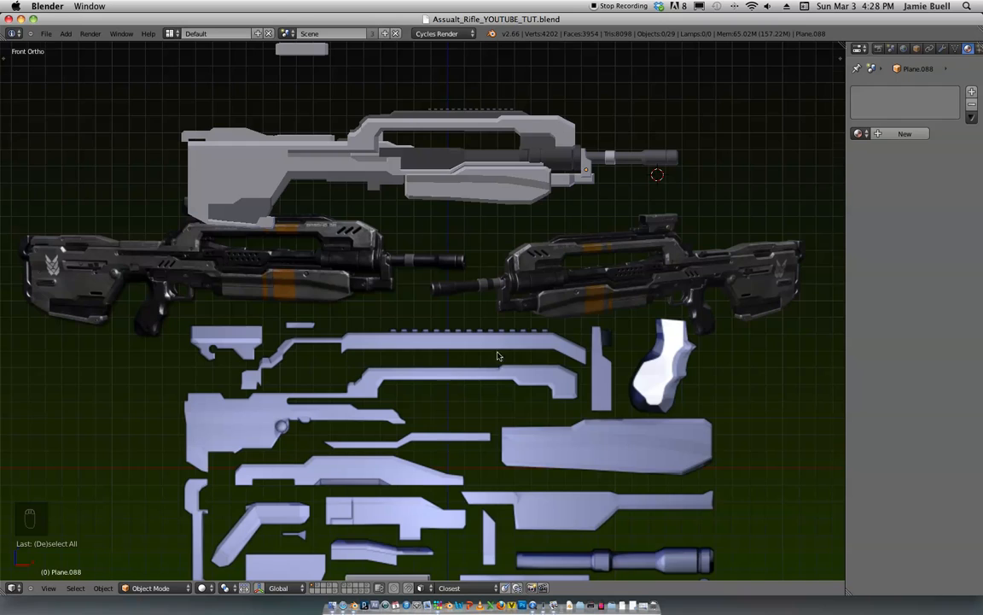
scroll(499, 356, down, 1)
scroll(559, 292, down, 1)
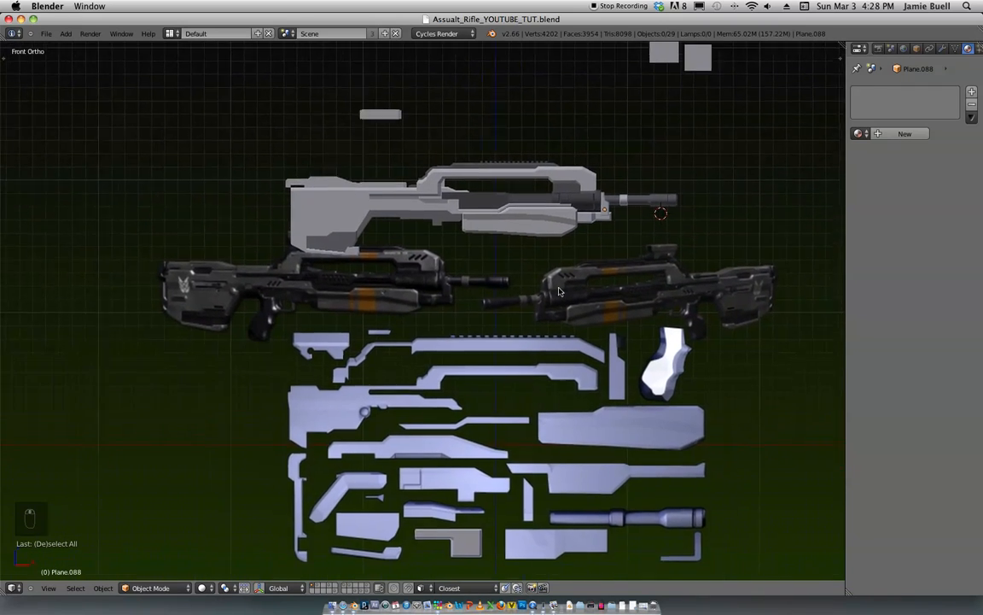
scroll(559, 292, up, 5)
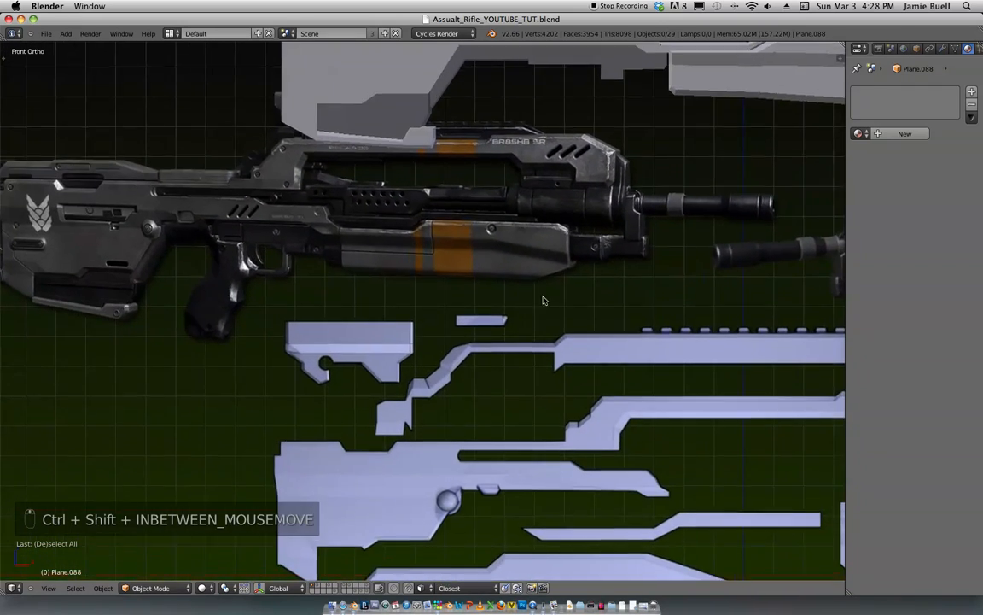
scroll(543, 300, down, 6)
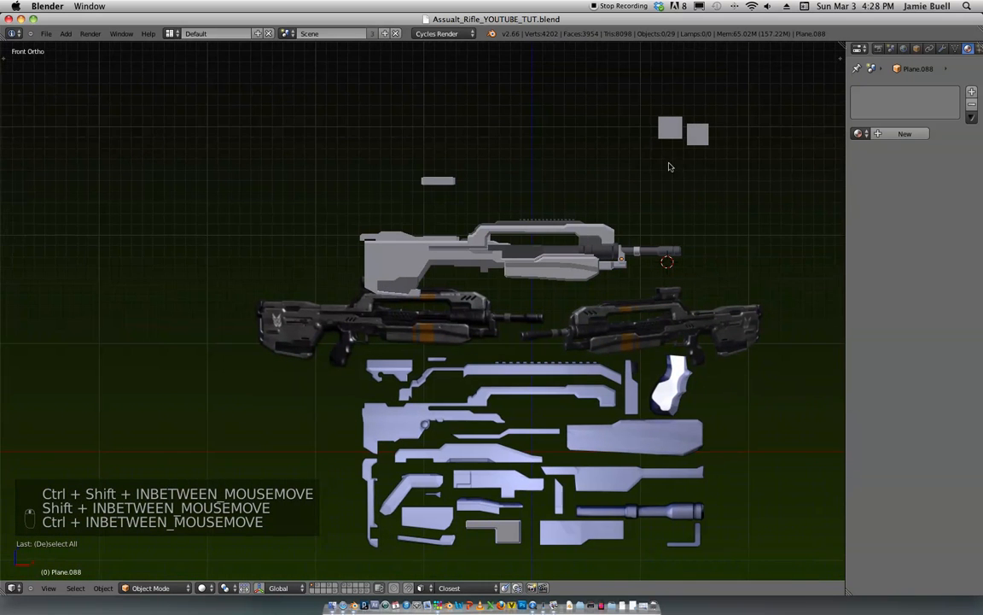
Step: Duplicate one of the spare square blocks above the rifle and move the copy down to the part sheet
mouse_move(693, 152)
middle_down()
mouse_move(753, 139)
mouse_move(678, 144)
middle_up()
key(KP_1)
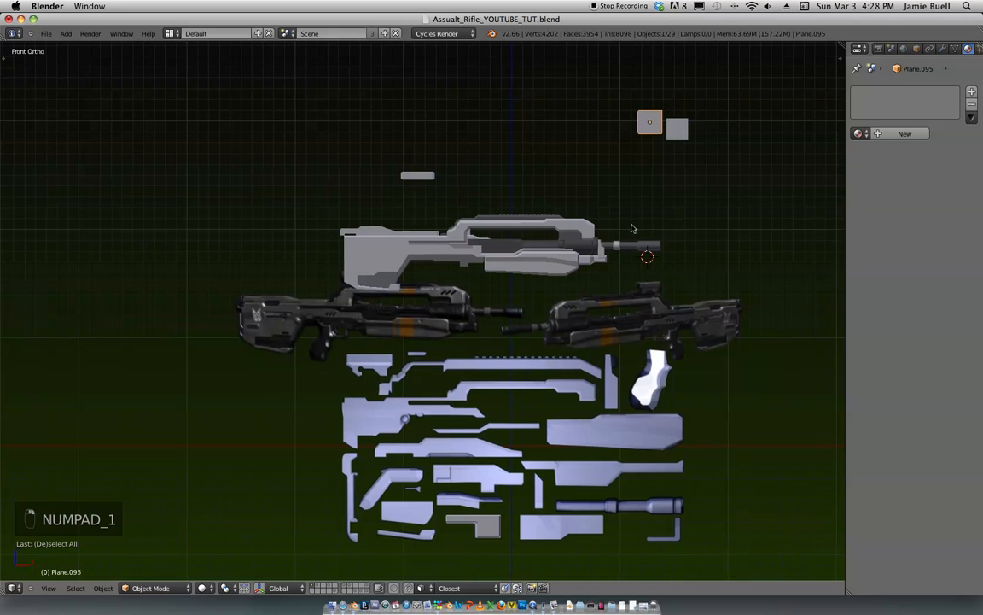
key(shift+d)
click(420, 292)
key(g)
key(z)
click(415, 491)
Step: Position the block copy over the notched scope part in the part sheet and show it as wireframe
scroll(420, 474, up, 3)
shift+middle_drag(423, 456, 508, 345)
ctrl+middle_drag(508, 345, 554, 320)
key(g)
click(565, 331)
key(g)
key(x)
click(525, 322)
key(z)
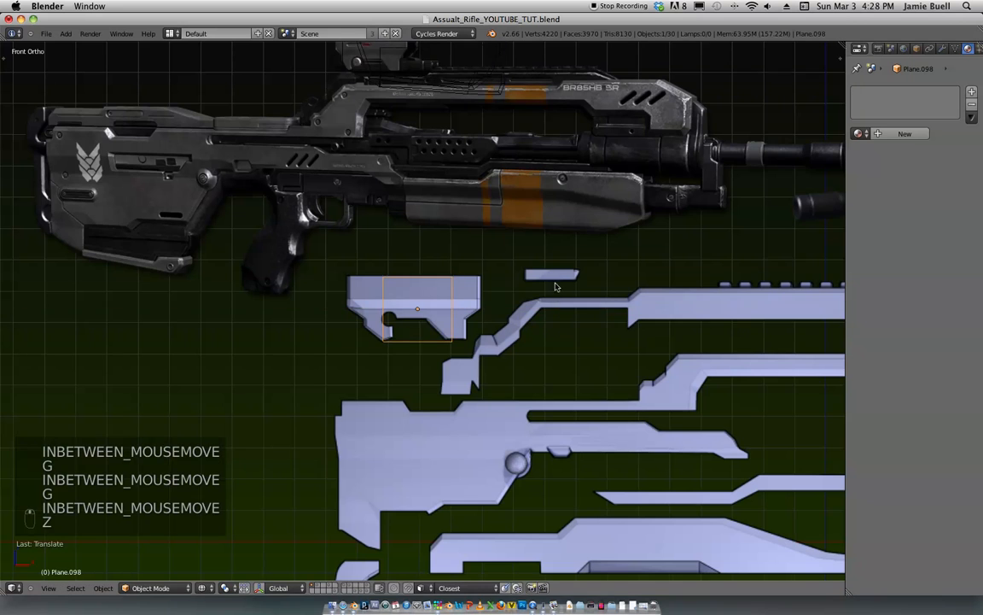
Step: Widen the whole block mesh along X to about the width of the notched scope part in the part sheet
scroll(490, 322, up, 2)
key(Tab)
scroll(465, 312, up, 3)
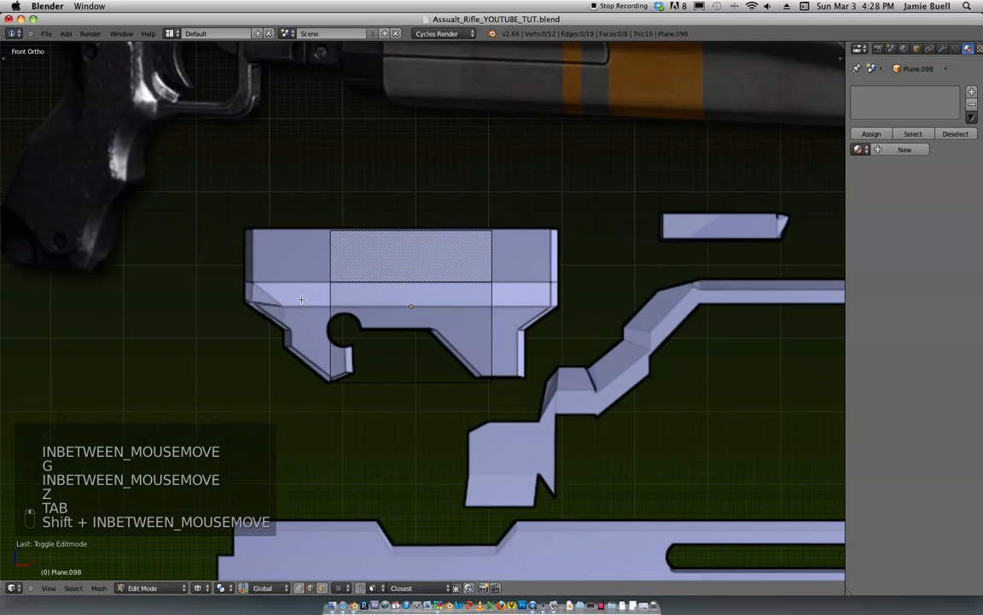
middle_drag(301, 299, 472, 275)
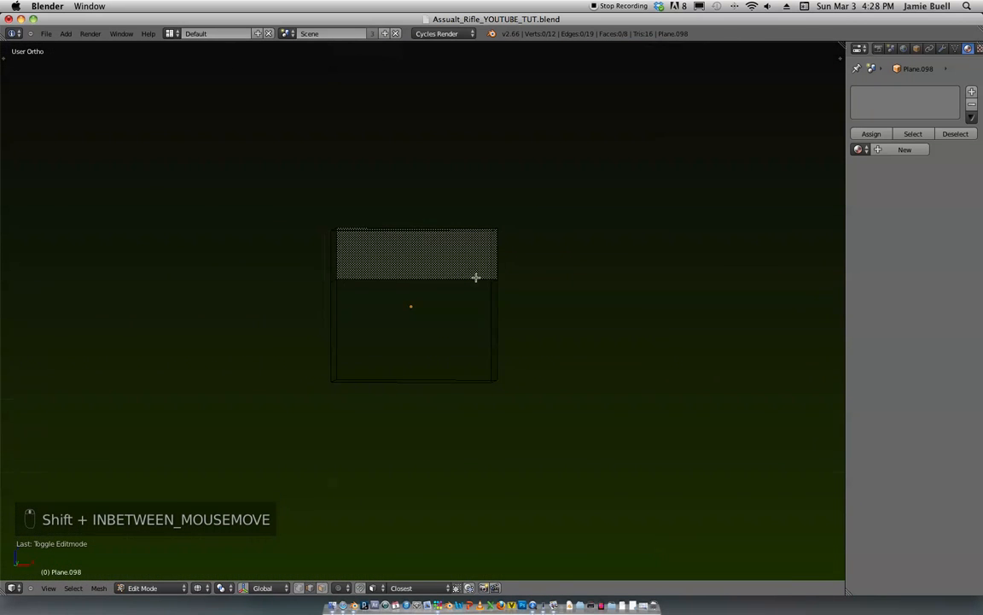
key(KP_1)
key(a)
key(a)
key(a)
key(a)
key(a)
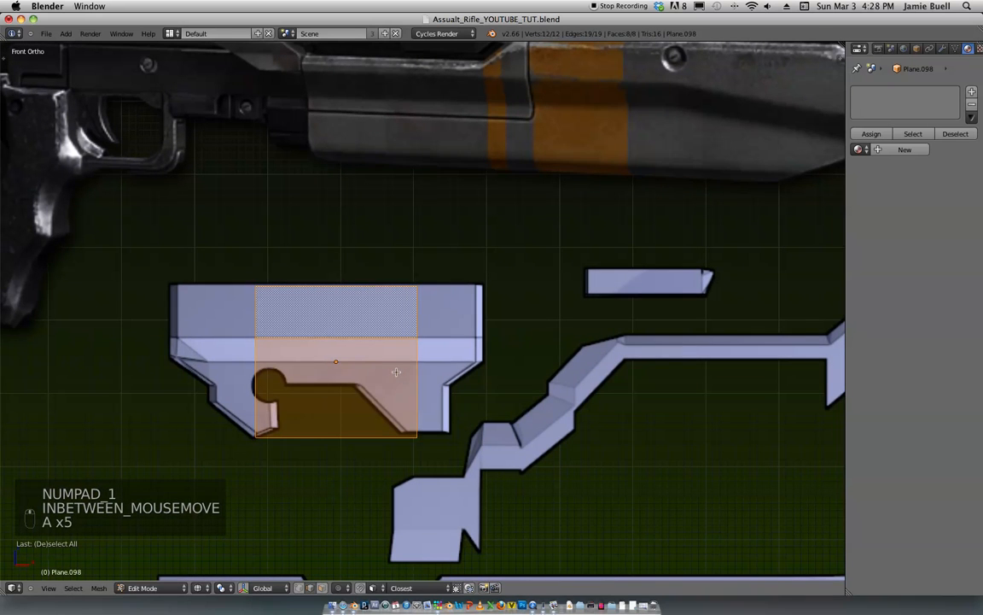
key(s)
click(456, 354)
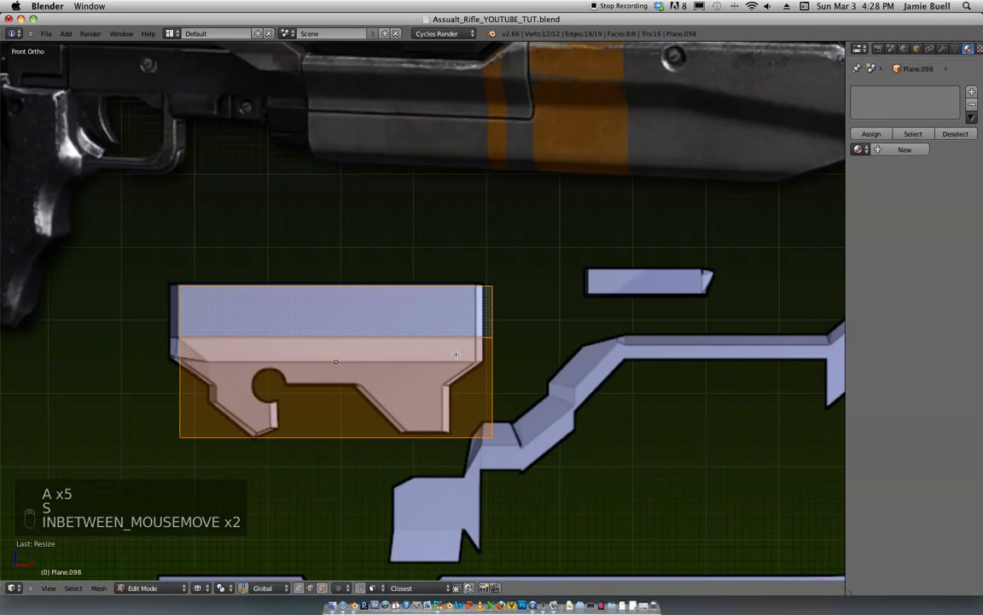
Step: Shift the block mesh over the notched part's outline and narrow it slightly to fit between the bevelled ends
key(g)
click(460, 353)
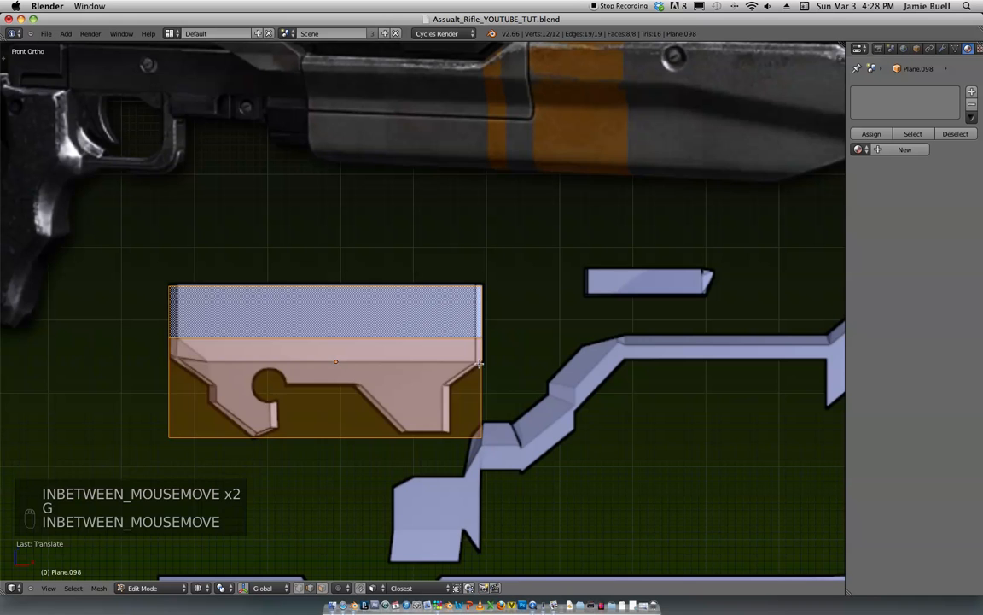
key(a)
key(z)
key(z)
key(a)
key(a)
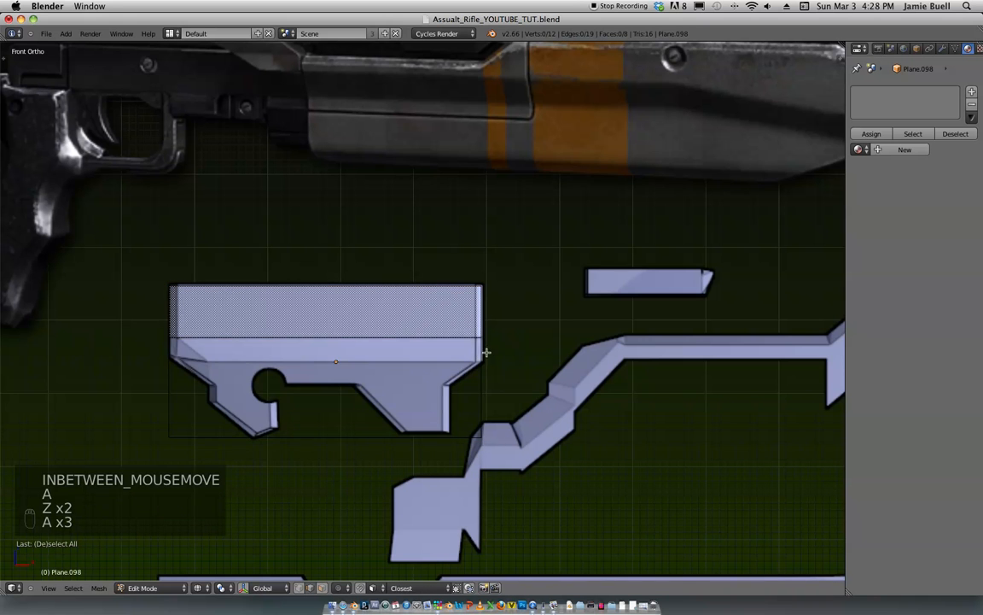
key(a)
key(a)
key(s)
click(478, 350)
shift+middle_drag(446, 382, 450, 365)
ctrl+middle_drag(450, 364, 451, 378)
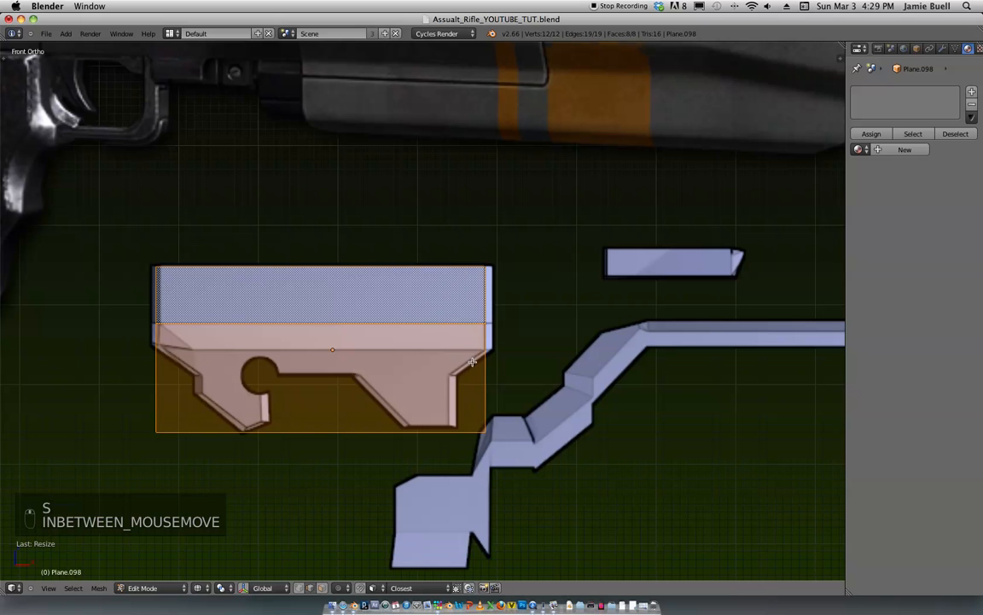
Step: Add a horizontal loop cut through the block along the lower edge of the part's main body
key(a)
key(ctrl+r)
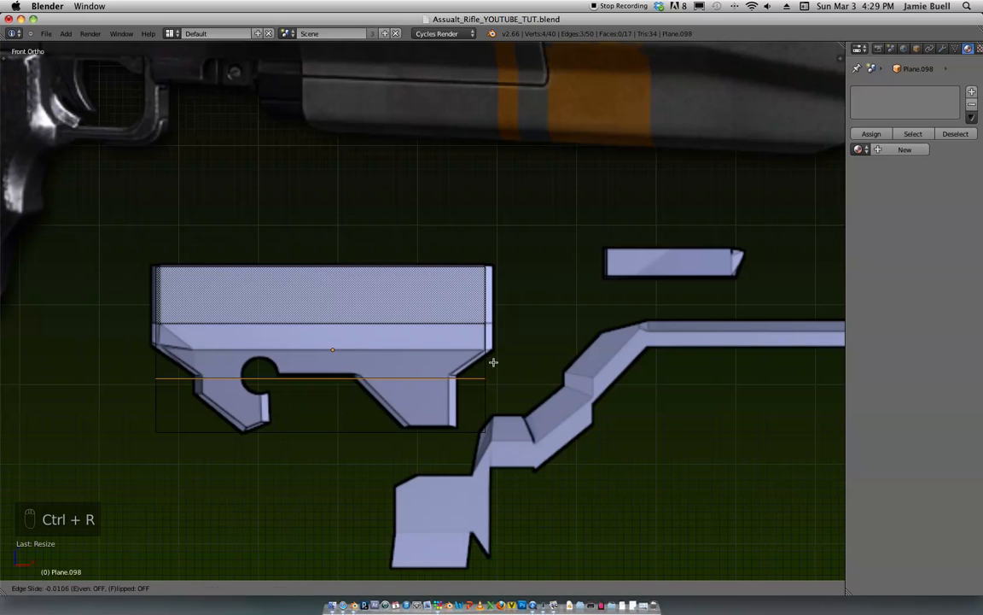
click(502, 333)
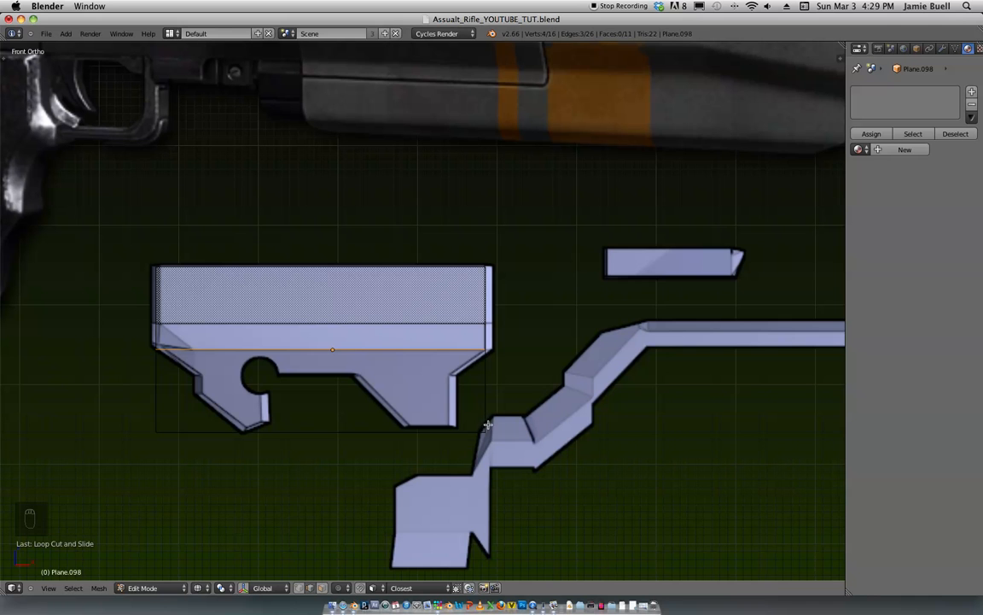
Step: Move the block's bottom front edge inward along Y to taper its lower section
key(a)
key(b)
drag(534, 465, 115, 381)
middle_drag(114, 381, 422, 416)
right_click(423, 416)
key(g)
key(y)
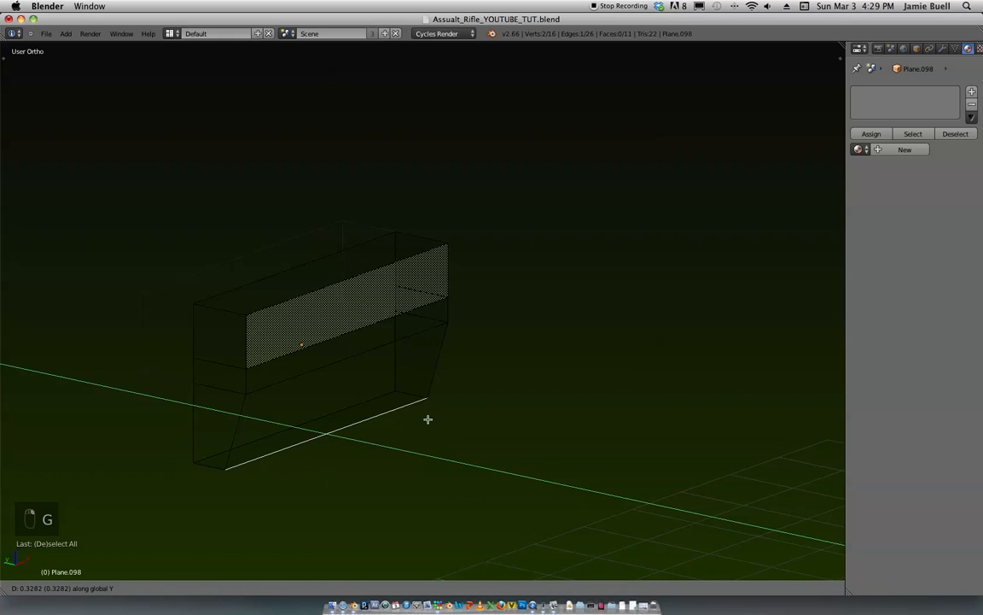
click(427, 417)
key(KP_1)
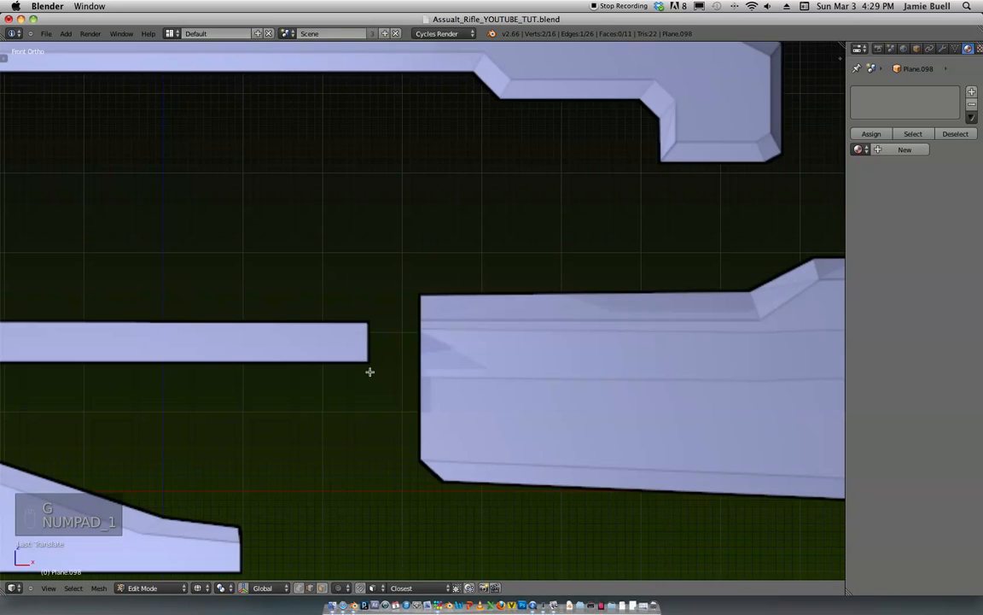
key(KP_Decimal)
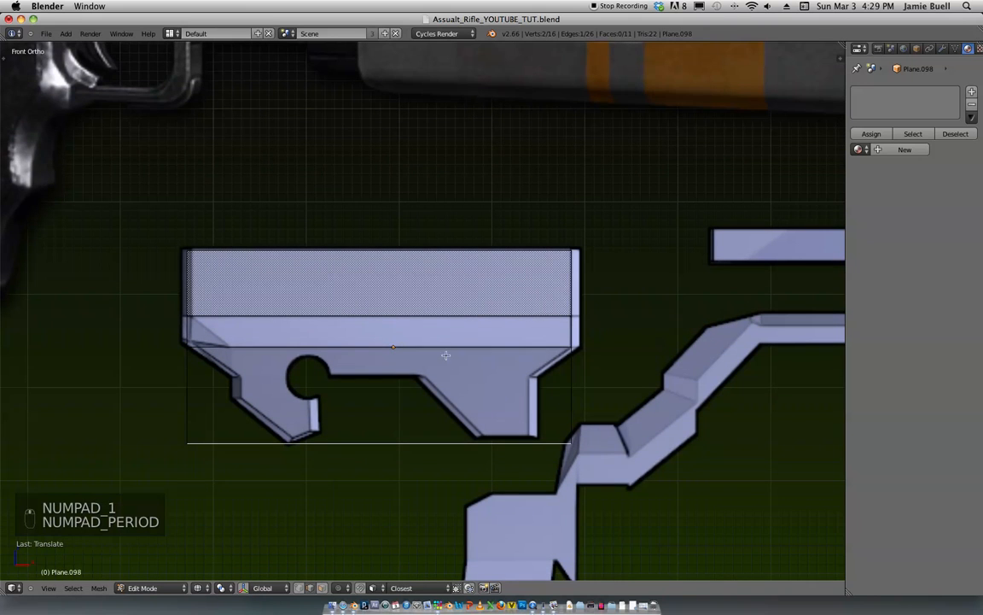
Step: Move the front edge at the new horizontal cut along Y to shape the side's slope
middle_drag(464, 334, 449, 349)
key(g)
key(y)
click(505, 349)
key(KP_1)
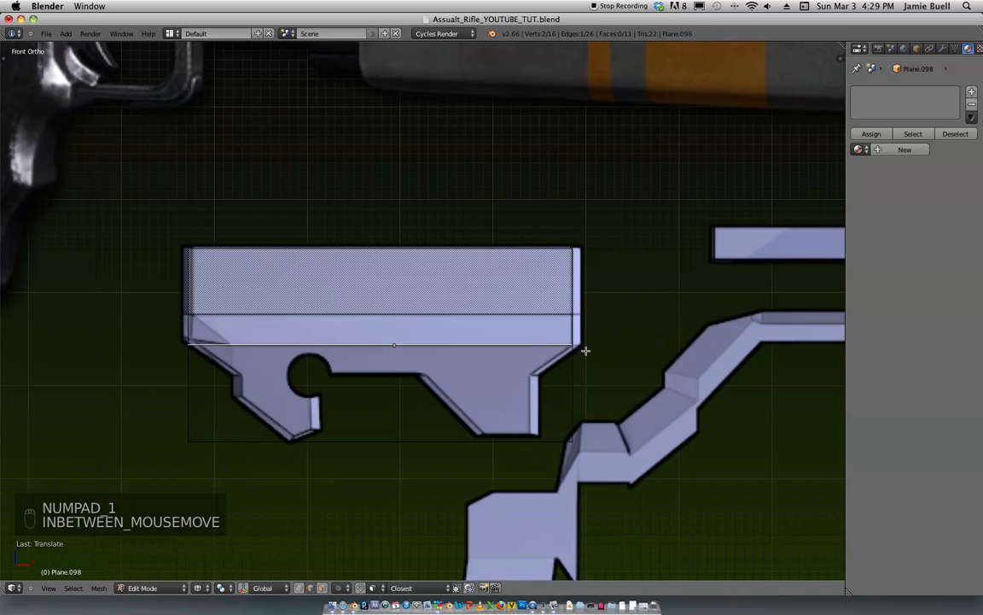
Step: Add another horizontal loop cut through the lower section, level with the top of the notch
shift+middle_drag(525, 351, 495, 330)
scroll(495, 330, up, 1)
shift+middle_drag(546, 366, 500, 358)
scroll(501, 357, up, 2)
scroll(520, 345, down, 1)
key(ctrl+r)
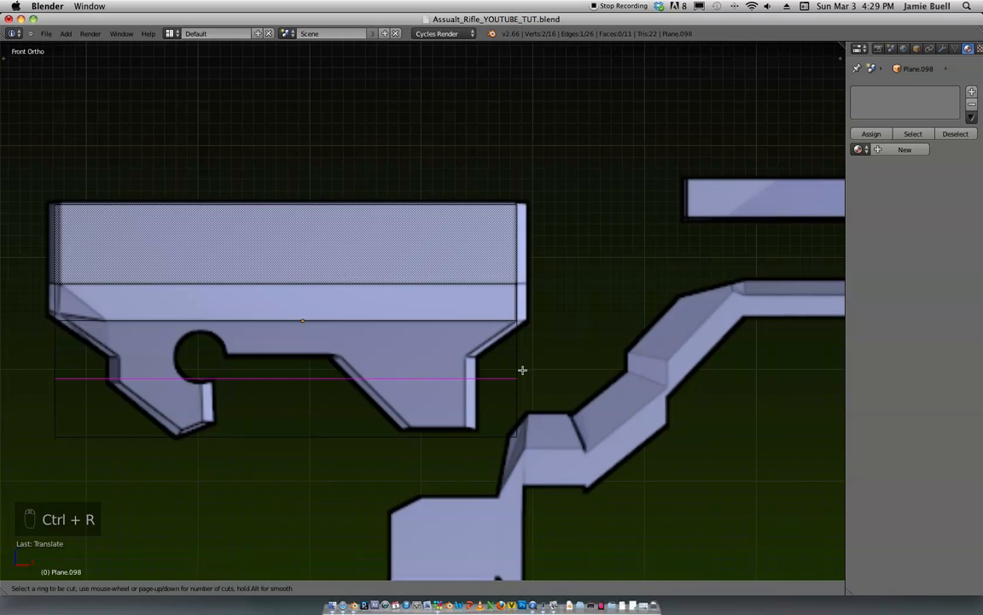
click(524, 352)
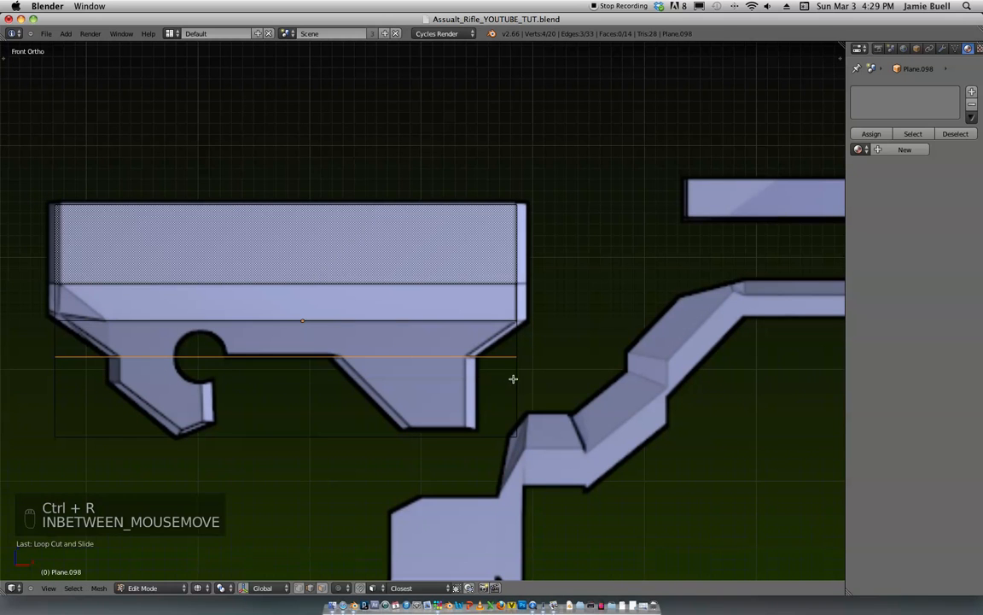
Step: Pull the end vertices below the new cut inward to the outer edge of the wide leg
key(a)
key(ctrl+Tab)
click(526, 428)
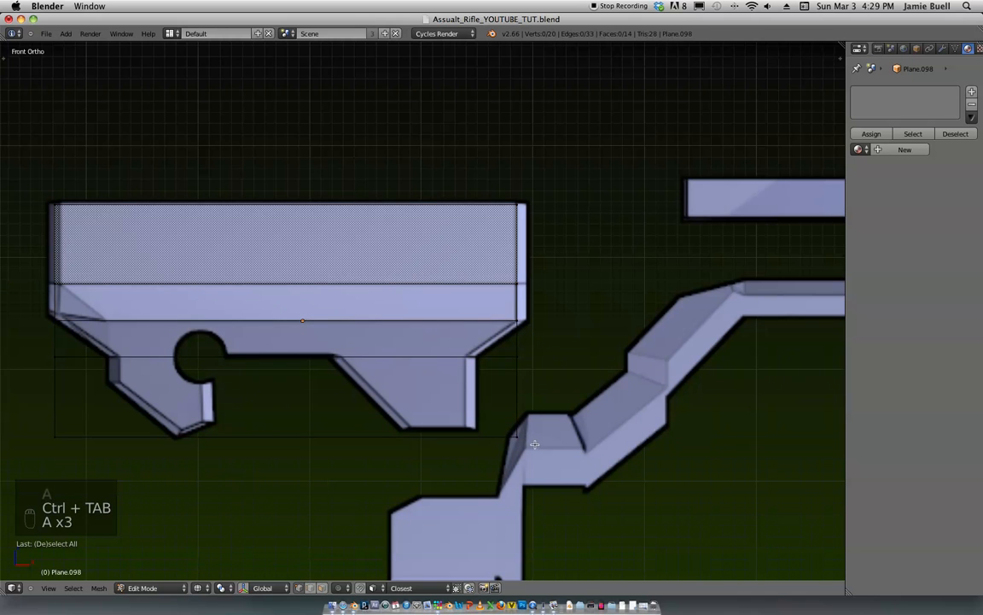
key(b)
key(n)
key(b)
key(b)
key(n)
key(b)
drag(565, 464, 502, 348)
key(g)
click(522, 416)
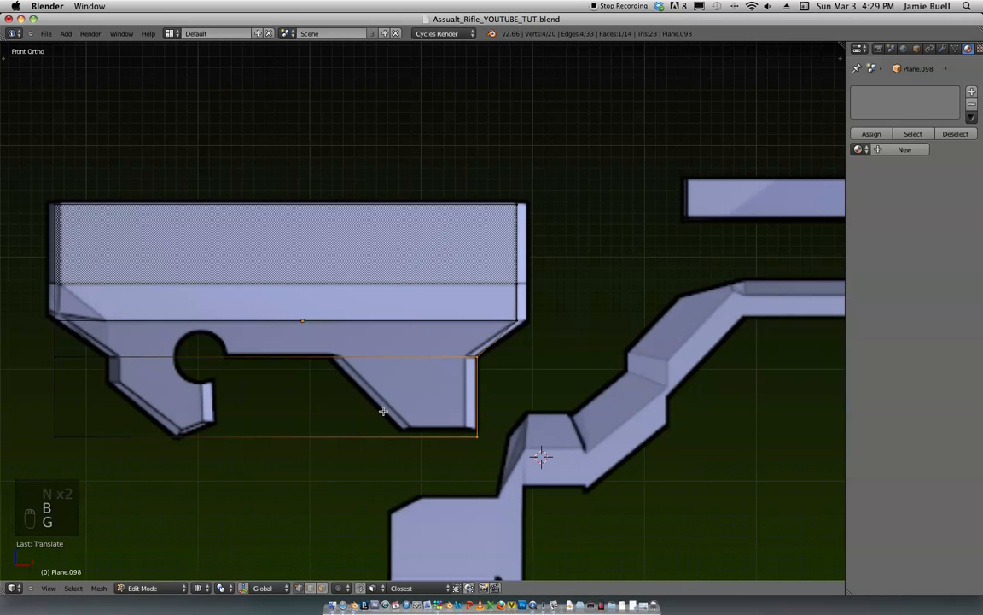
Step: Add a vertical loop cut through the block at the notch's upper corner beside the wide leg
key(ctrl+r)
click(328, 341)
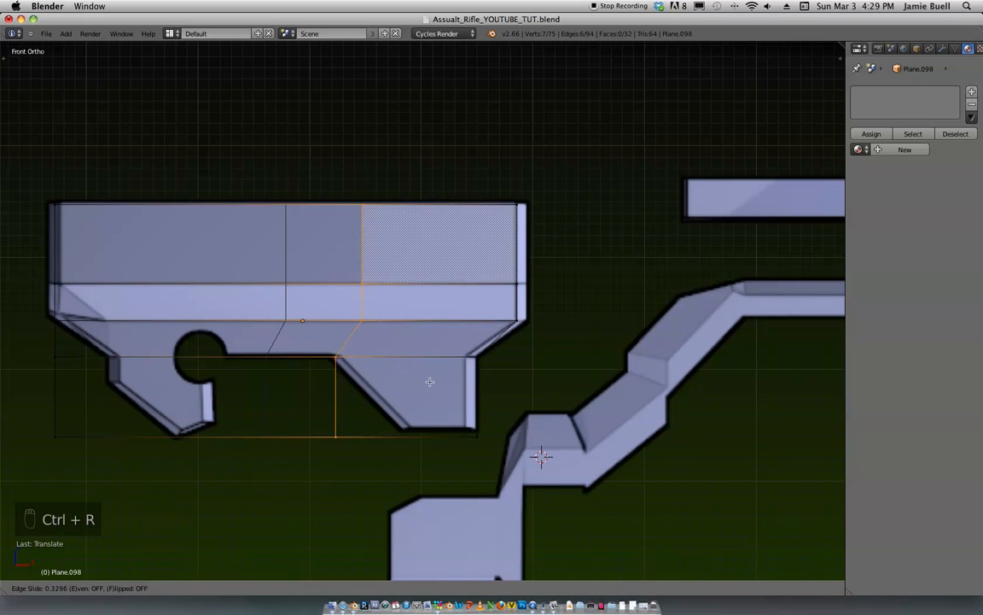
click(344, 432)
right_click(344, 432)
Step: Move the cut's bottom vertices along X to the wide leg's lower inner corner to form its diagonal edge
key(b)
drag(361, 468, 260, 376)
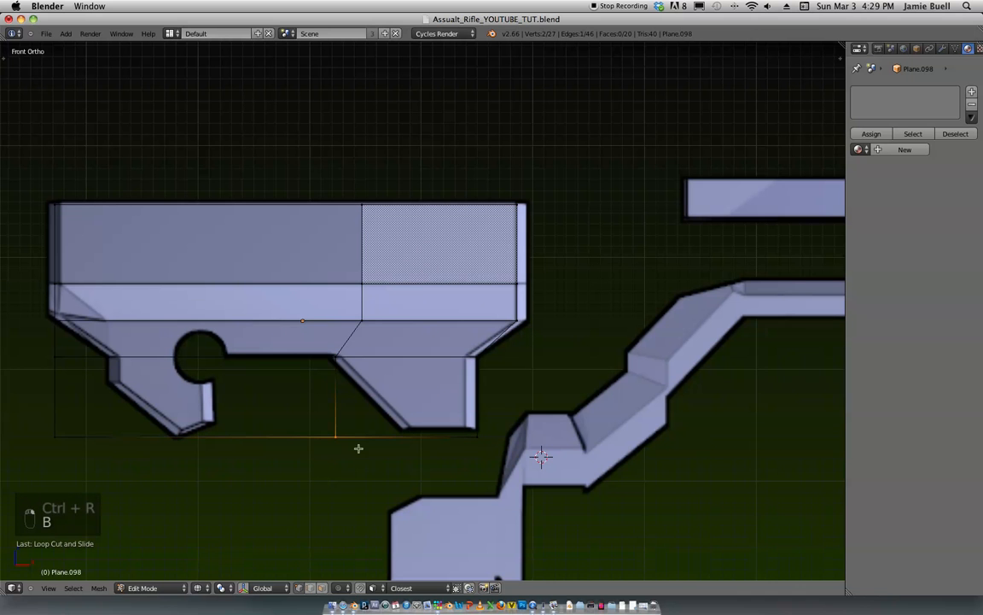
key(g)
key(x)
click(431, 440)
Step: Add a second vertical loop cut through the block beside the round cutout and hooked leg
ctrl+middle_drag(431, 440, 346, 397)
shift+middle_drag(346, 397, 465, 401)
ctrl+middle_drag(407, 389, 375, 426)
shift+middle_drag(376, 426, 458, 379)
key(ctrl+r)
click(430, 404)
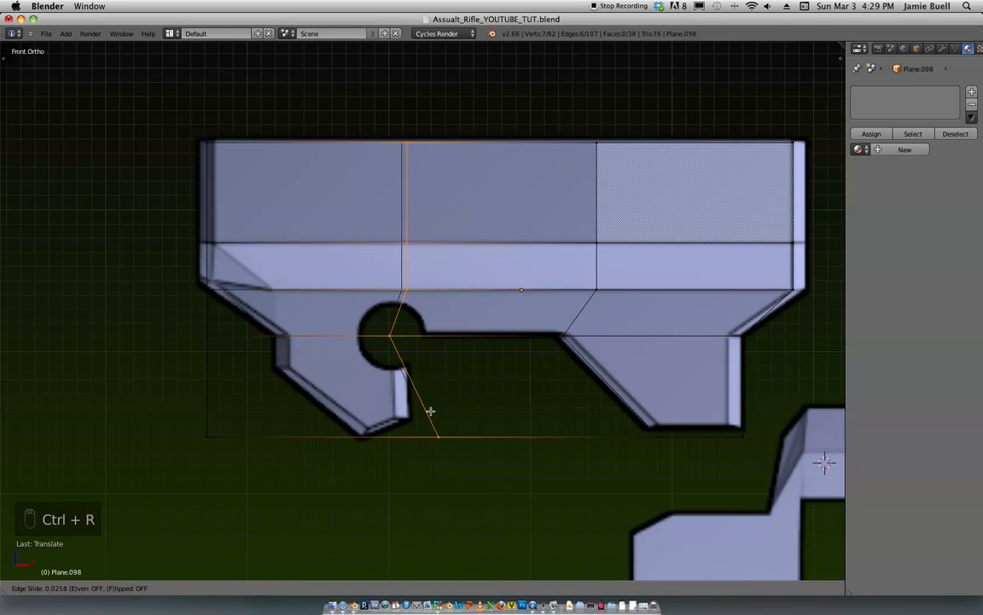
click(437, 410)
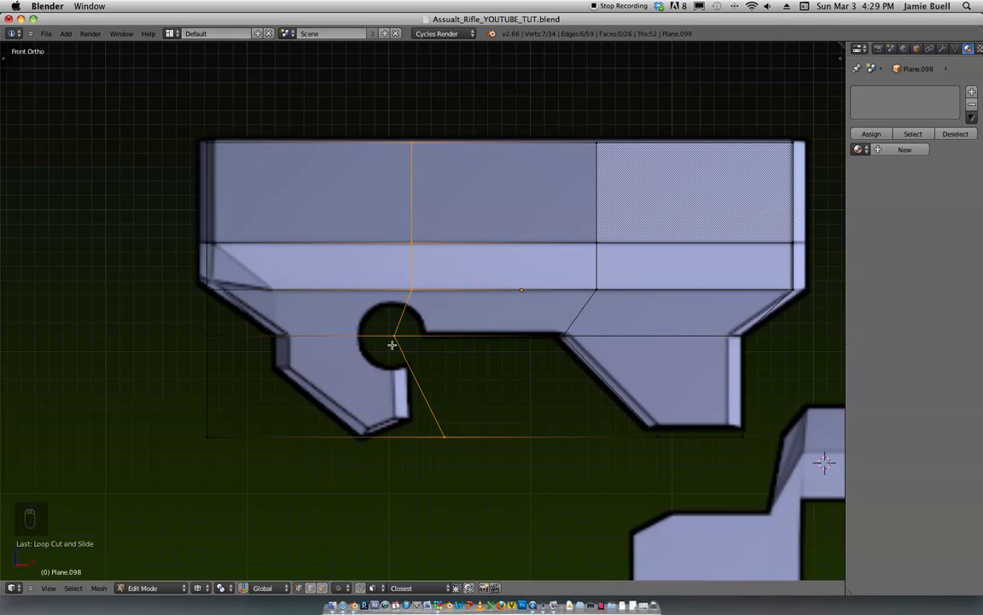
Step: Move the second cut's vertices at notch height along X into line with the cut above
key(a)
key(b)
drag(376, 309, 417, 351)
key(g)
key(x)
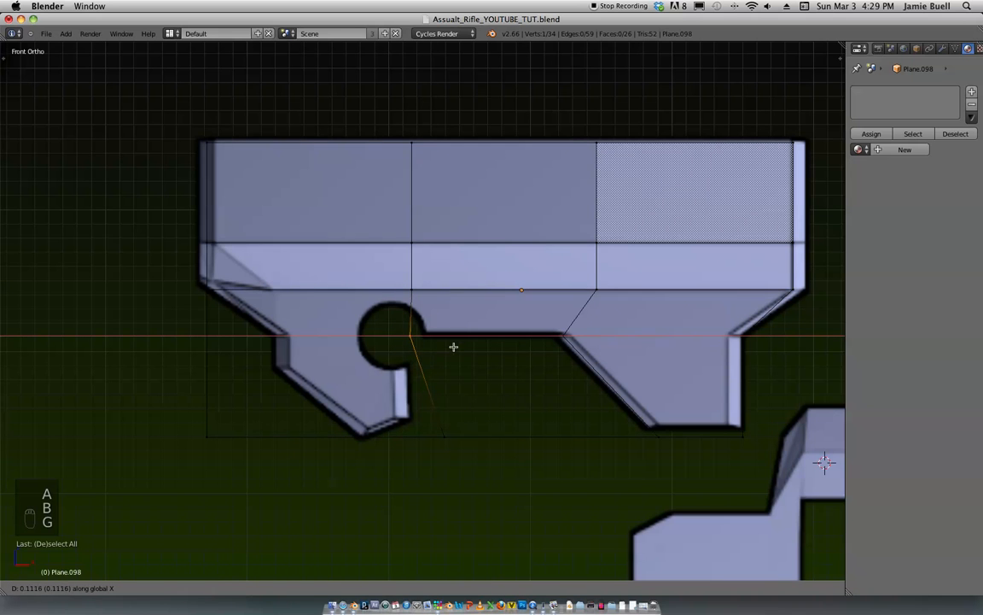
click(470, 336)
Step: Move the second cut's bottom vertices along X to make the hooked leg's inner edge vertical
key(n)
click(475, 466)
key(n)
key(b)
drag(481, 476, 441, 445)
key(g)
key(x)
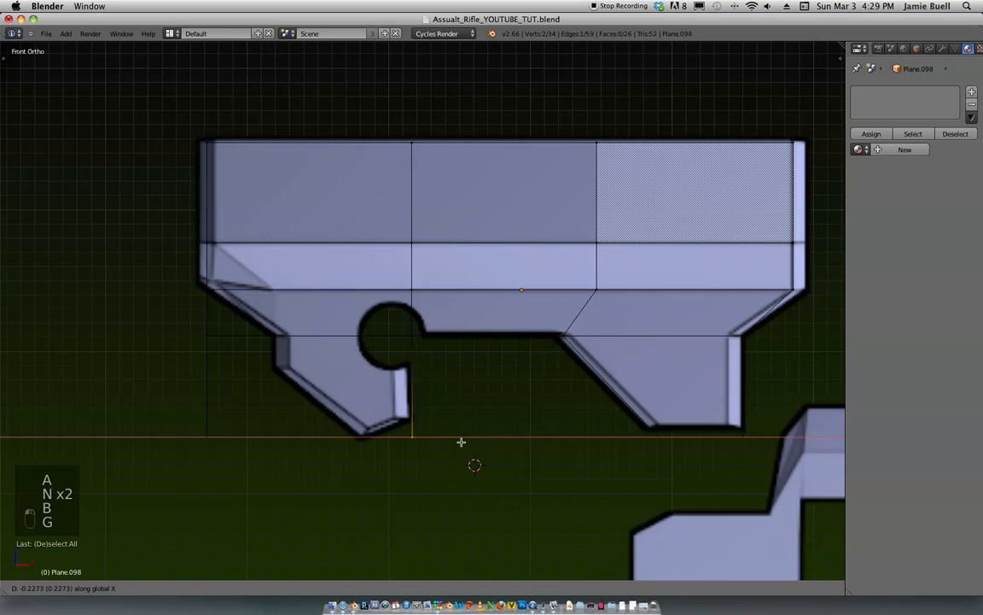
click(476, 436)
Step: Select the faces between the two legs in face selection mode and delete them to open the notch
shift+middle_drag(468, 369, 476, 380)
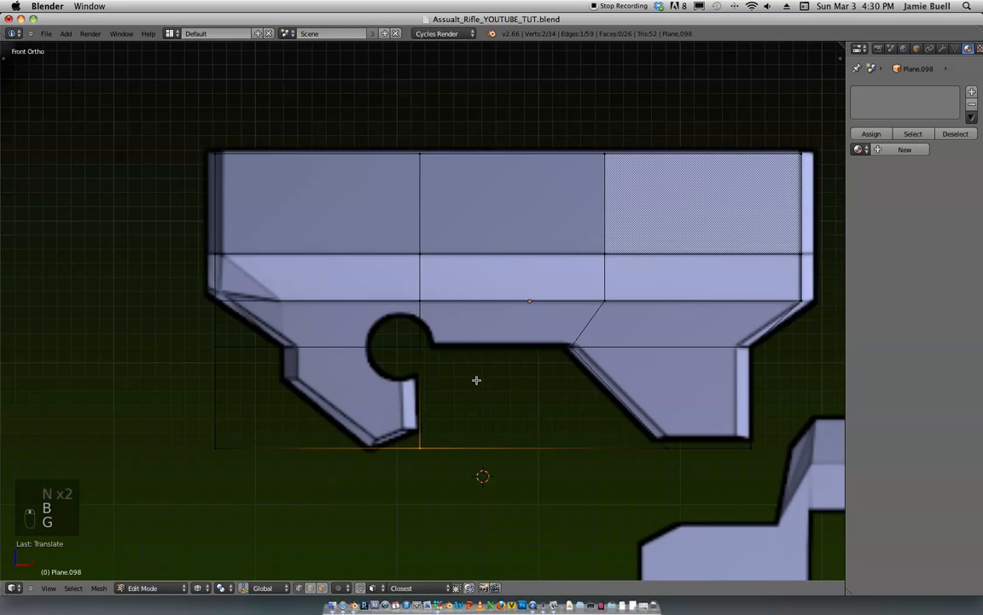
scroll(476, 380, down, 1)
shift+middle_drag(566, 359, 524, 360)
key(ctrl+Tab)
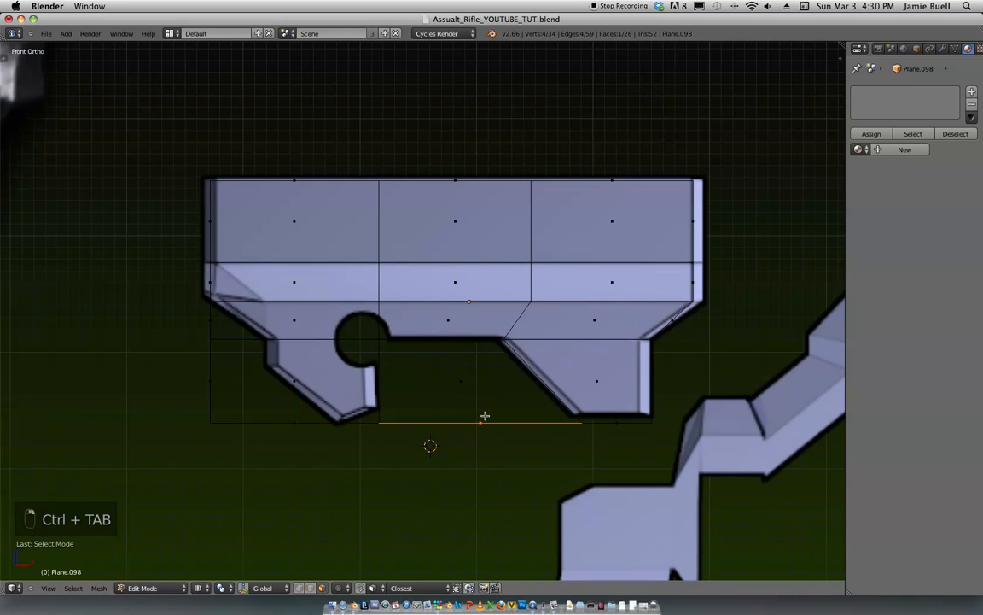
right_click(478, 390)
key(b)
drag(508, 455, 425, 354)
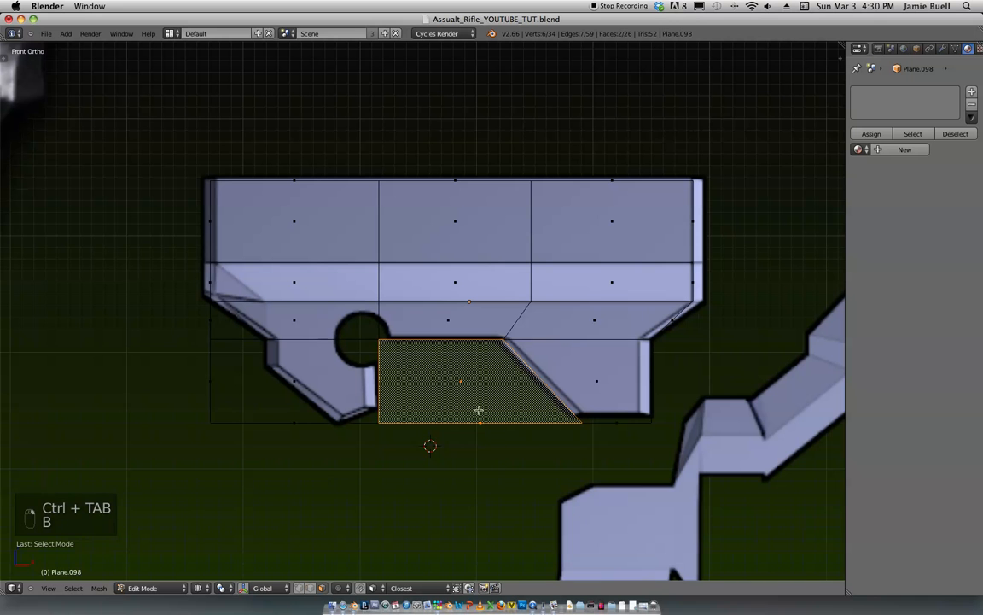
key(x)
click(478, 411)
Step: Try extruding a centre-line vertex at the bottom of a leg upward along Z, and delete the extruded vertex
key(ctrl+Tab)
key(z)
middle_drag(486, 366, 412, 399)
key(e)
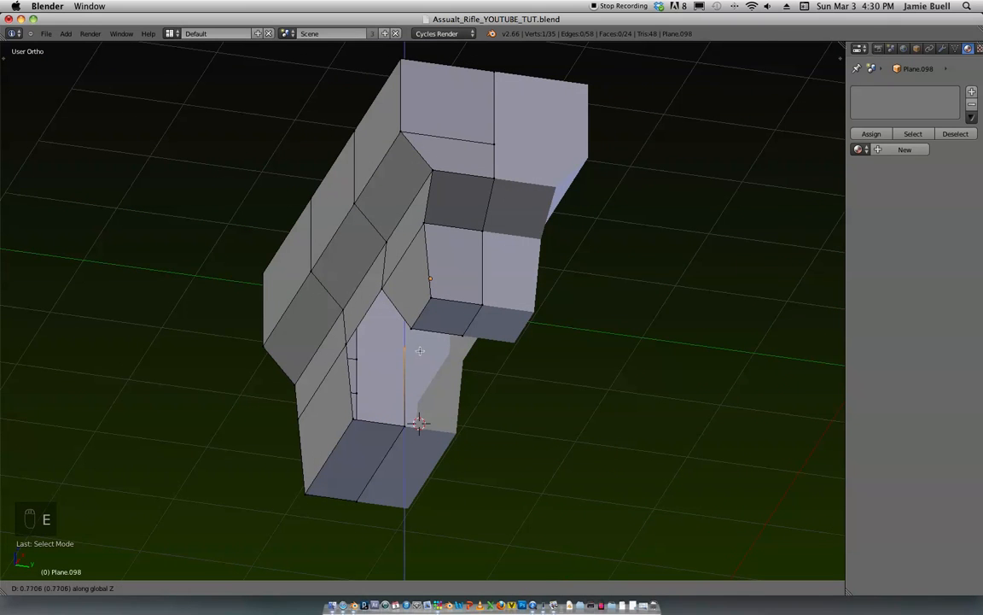
click(419, 354)
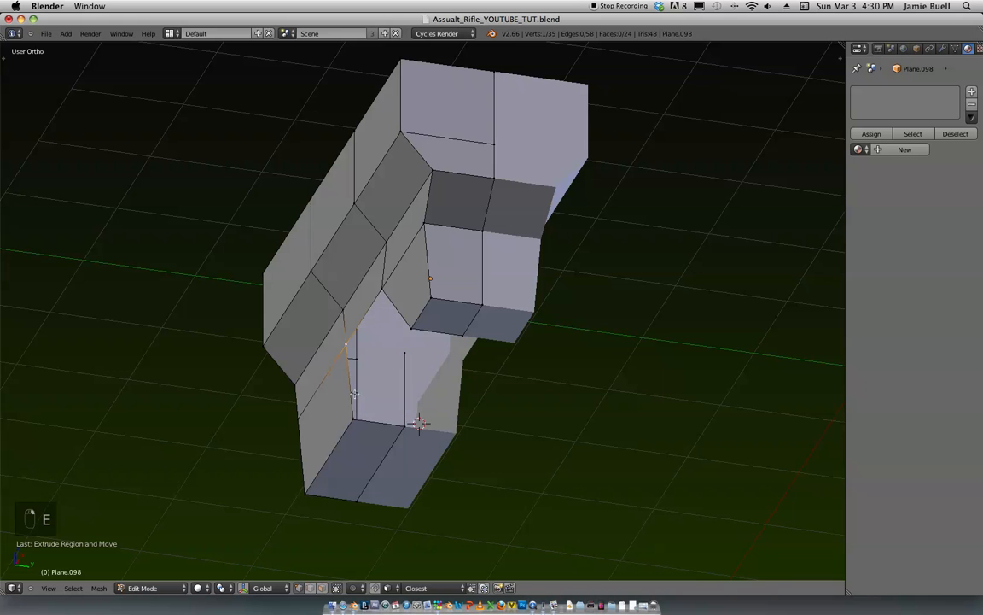
key(x)
click(424, 383)
middle_drag(425, 383, 450, 345)
key(x)
click(413, 340)
Step: Add a lengthwise loop cut near the part's outer side and another just below its top, and switch to face selection
key(ctrl+r)
click(435, 343)
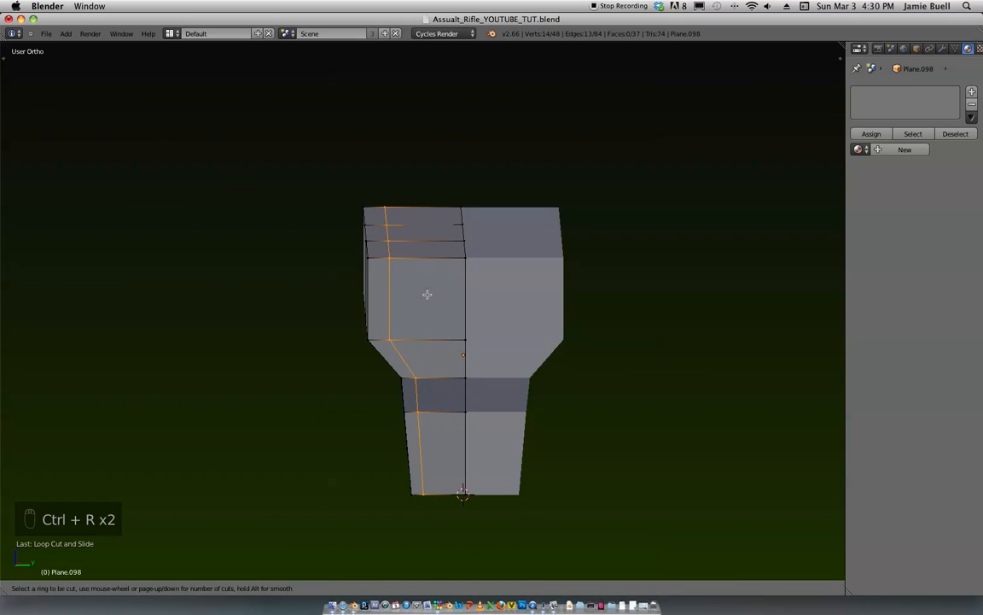
click(465, 269)
key(ctrl+Tab)
click(461, 311)
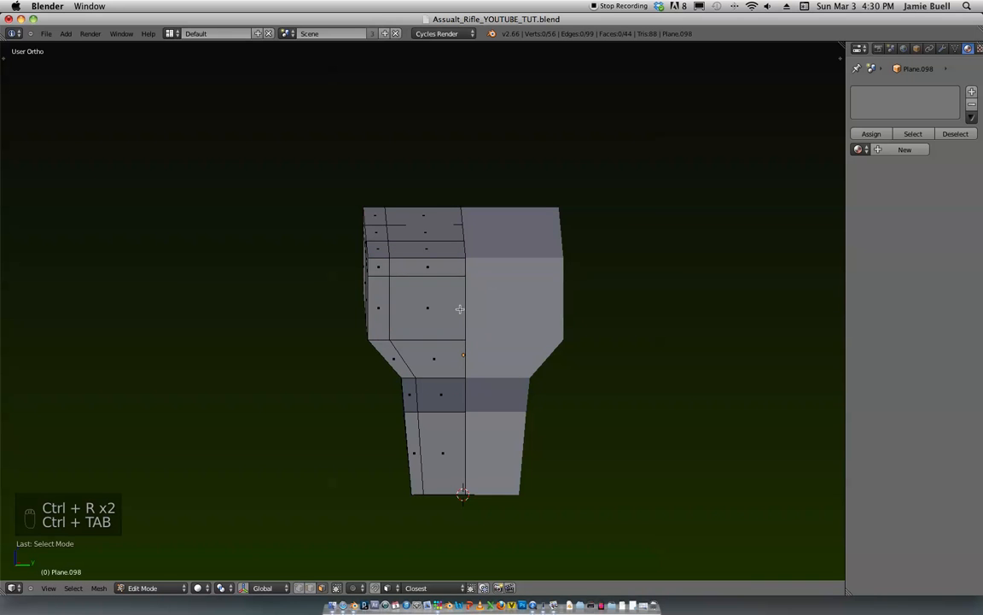
Step: Try deleting the inner faces on the end of the part
shift+right_click(440, 447)
key(x)
click(462, 458)
middle_drag(462, 457, 463, 392)
key(super+z)
Step: Select all inner faces below the top strip from the side view in wireframe and delete them to hollow the part
key(KP_3)
key(z)
key(b)
drag(476, 475, 440, 313)
drag(424, 234, 425, 235)
key(b)
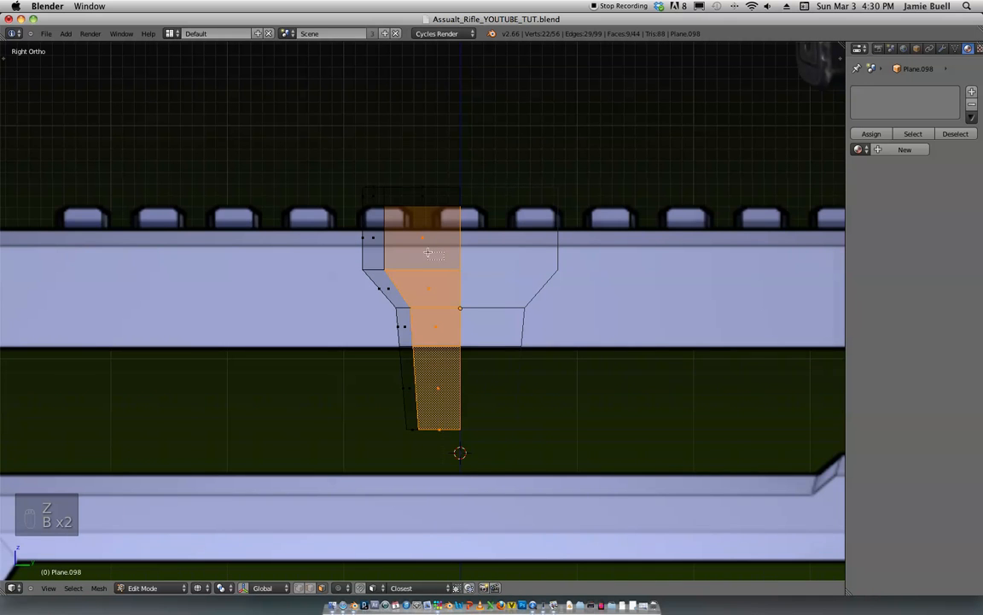
click(462, 287)
key(z)
mouse_move(473, 285)
middle_down()
mouse_move(423, 226)
mouse_move(402, 246)
mouse_move(450, 274)
mouse_move(478, 330)
mouse_move(467, 308)
mouse_move(437, 334)
mouse_move(453, 323)
mouse_move(446, 329)
mouse_move(484, 327)
mouse_move(442, 265)
mouse_move(468, 308)
mouse_move(500, 326)
mouse_move(451, 316)
middle_up()
Step: Try extruding the four inner profile edges at the end of the part lengthwise along X, and undo the extrusion
key(ctrl+Tab)
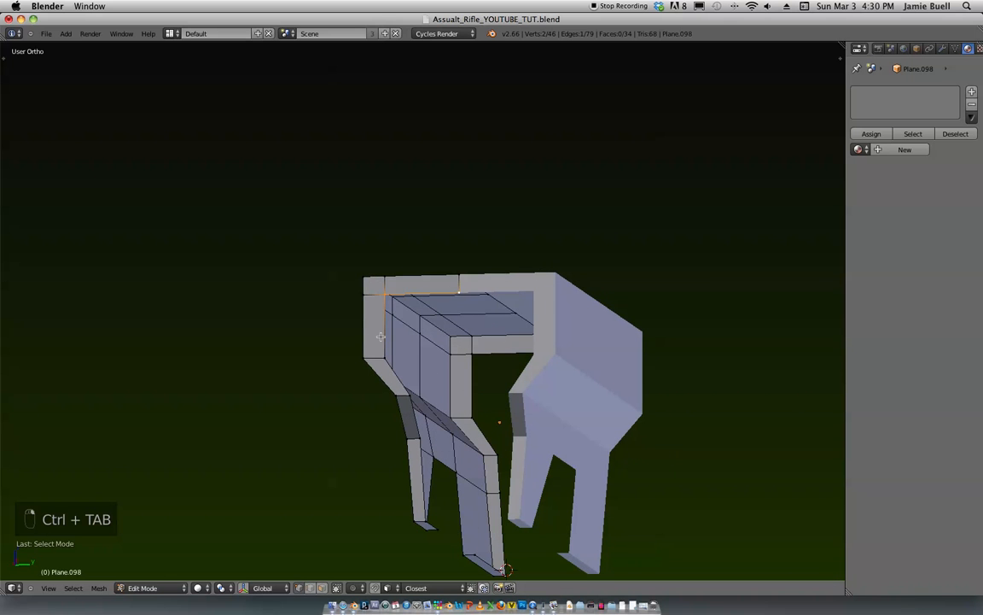
middle_drag(413, 362, 455, 454)
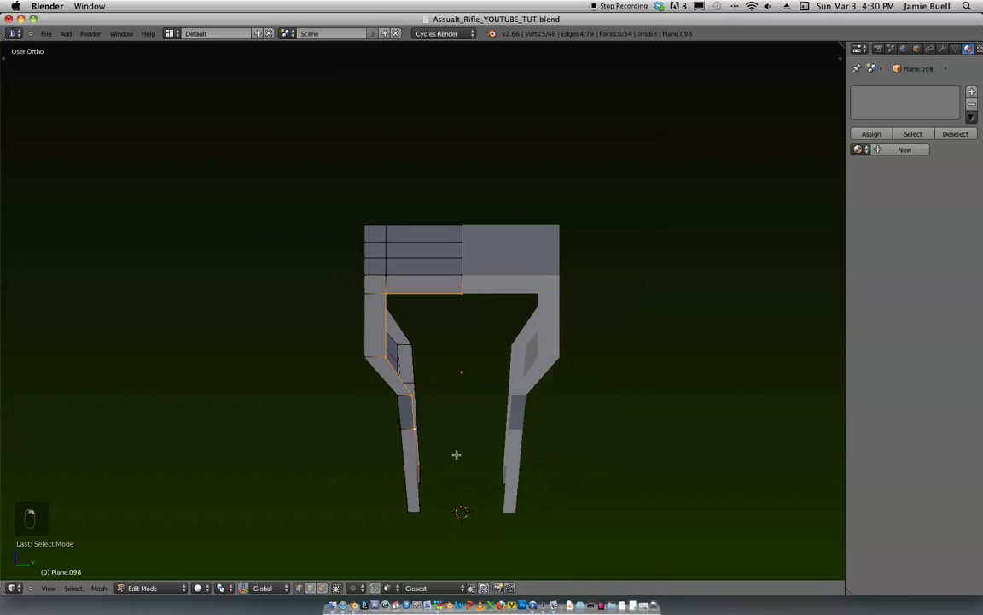
middle_drag(435, 512, 478, 393)
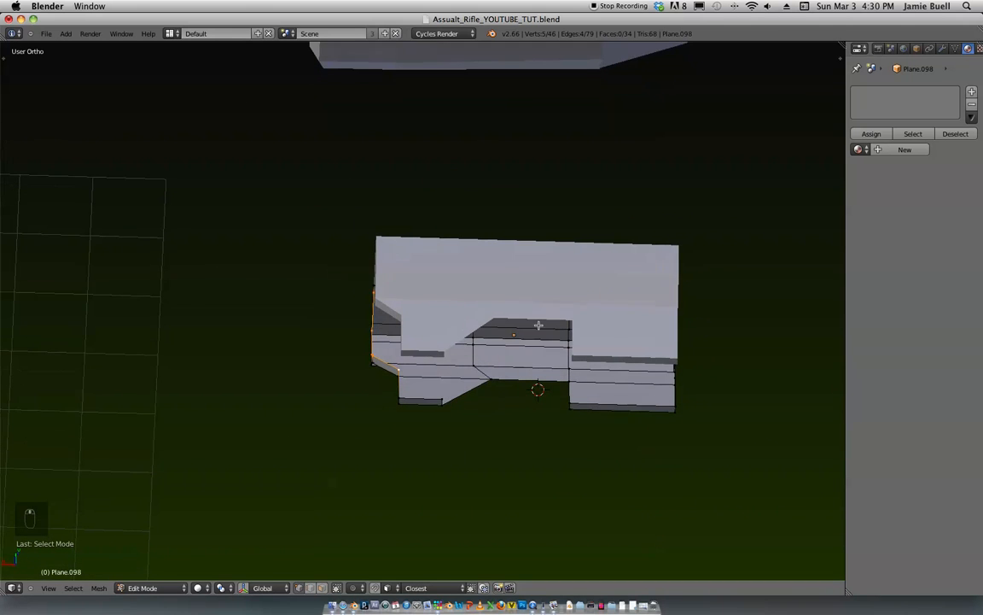
key(e)
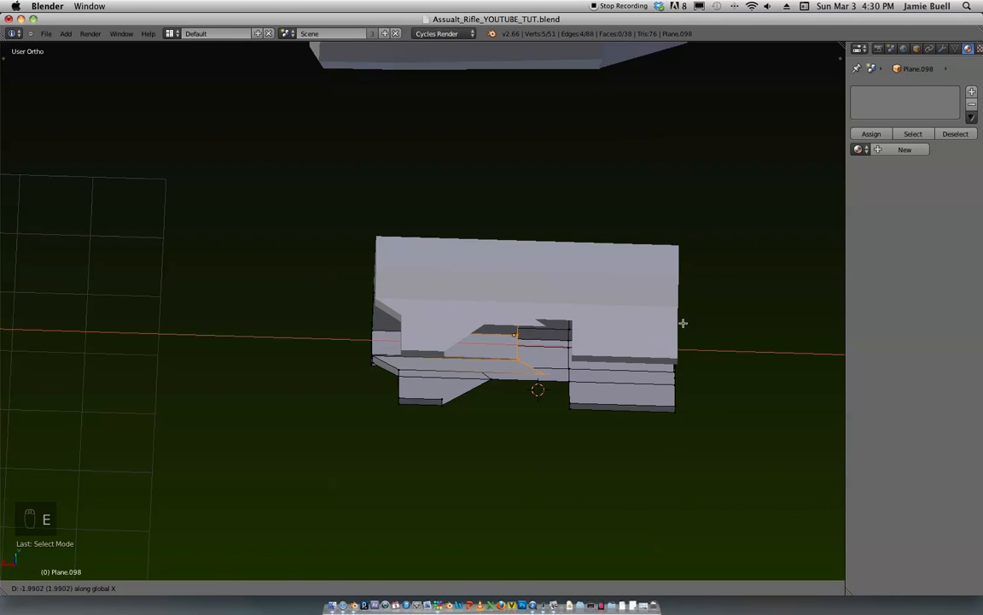
click(683, 322)
key(super+z)
key(super+z)
key(super+z)
middle_drag(524, 311, 562, 360)
key(super+z)
Step: Try thickening the hollowed part with a Solidify modifier at a thickness of -0.1281, and apply it
key(Tab)
click(888, 135)
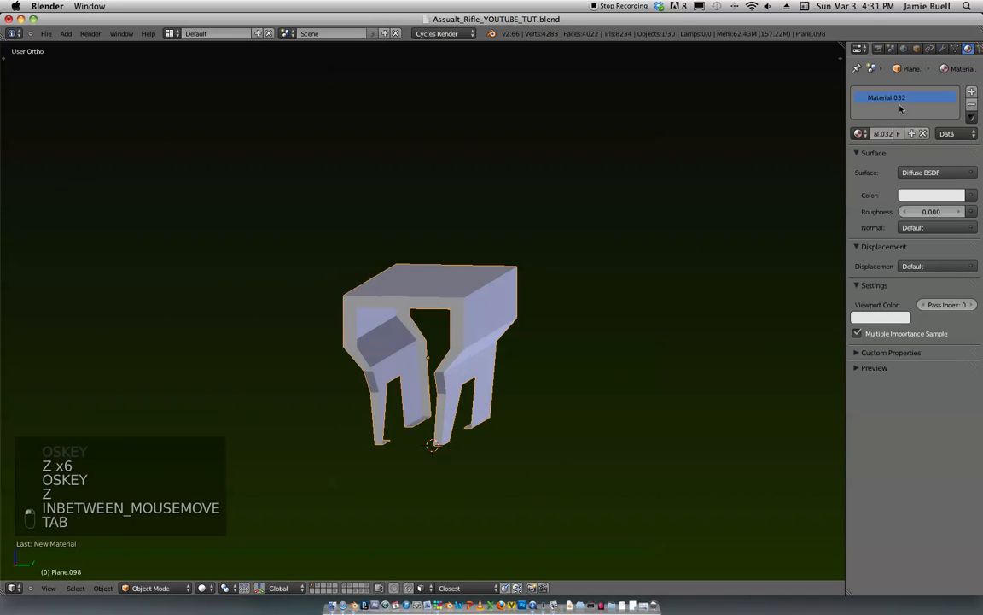
click(945, 49)
click(909, 91)
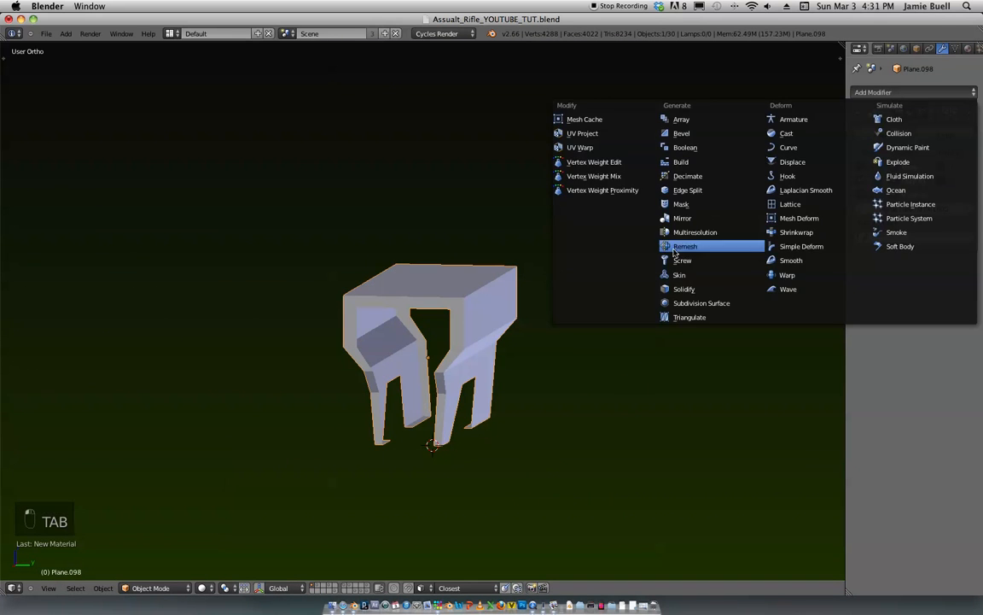
click(730, 291)
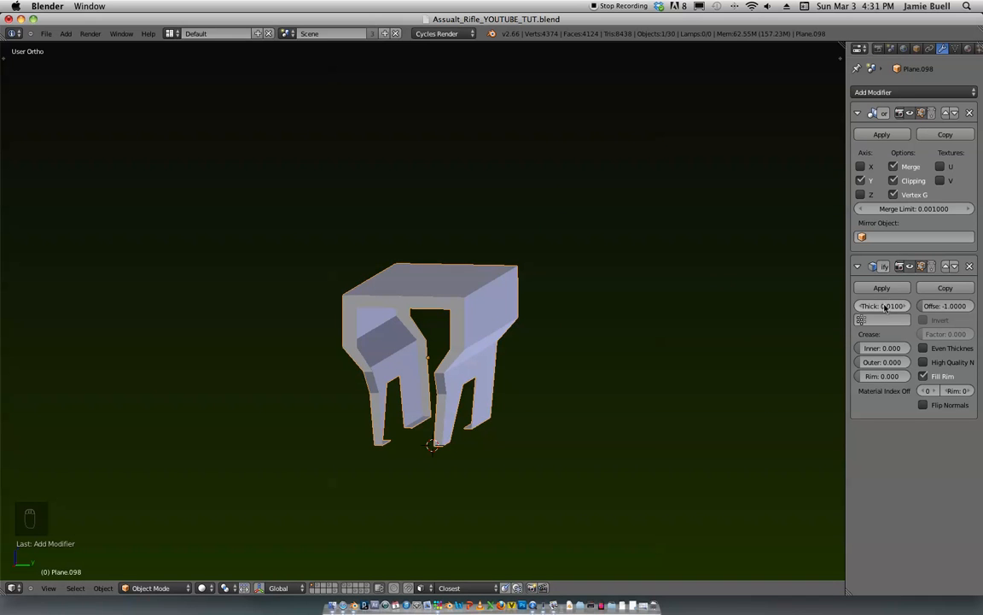
drag(906, 308, 832, 315)
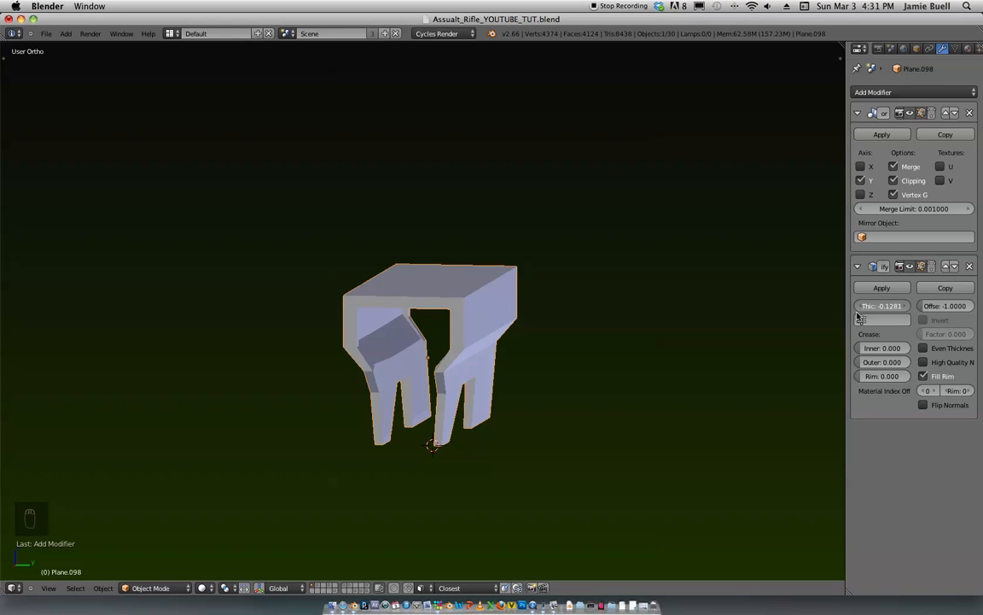
middle_drag(726, 316, 575, 374)
click(882, 288)
Step: Examine the thickened mesh in Edit Mode and compare it with the reference from the front in wireframe
key(Tab)
key(Tab)
key(Tab)
key(Tab)
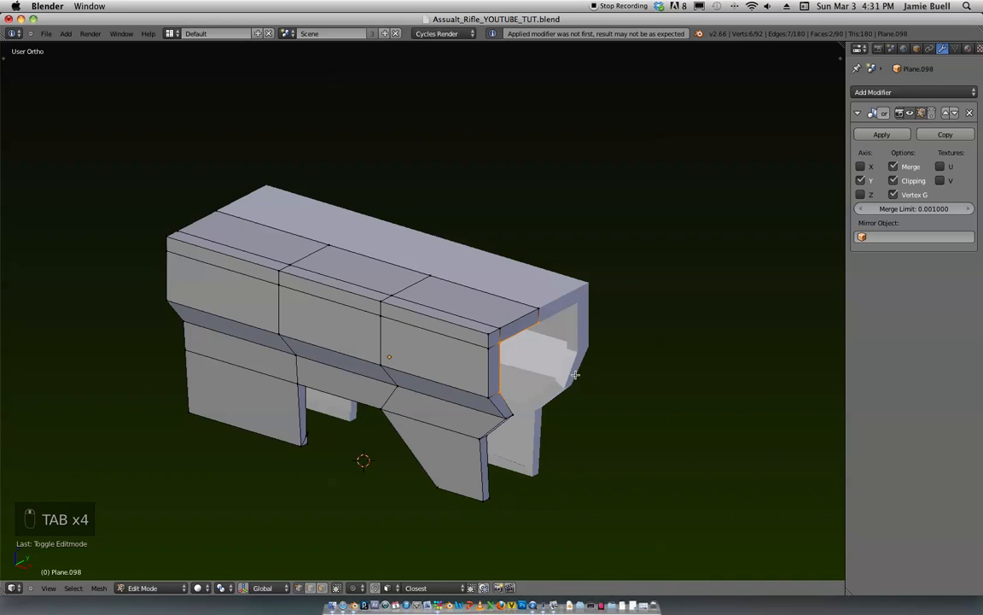
key(KP_1)
scroll(504, 384, up, 2)
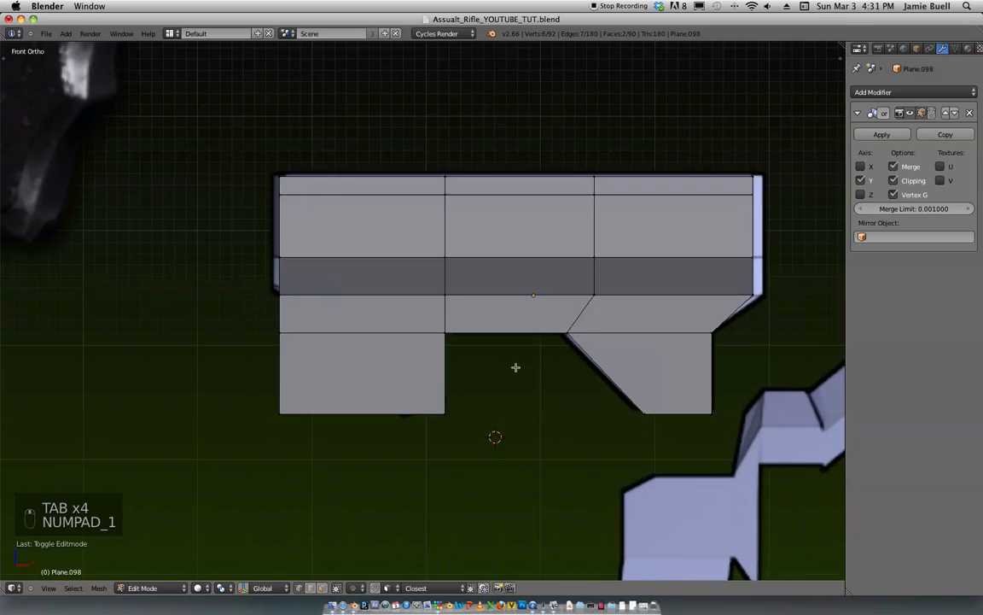
key(z)
scroll(476, 404, down, 2)
scroll(546, 347, up, 4)
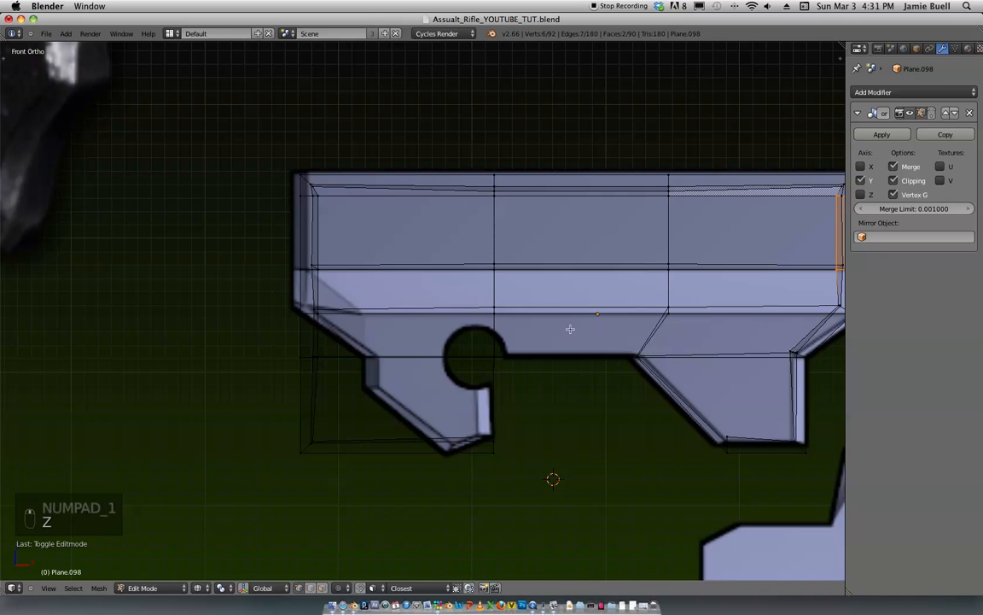
Step: Undo the Solidify, hollowing and loop cuts back to the solid block with the gap between the legs still filled
key(super+z)
key(super+z)
key(super+z)
key(super+z)
key(super+z)
key(super+z)
key(super+z)
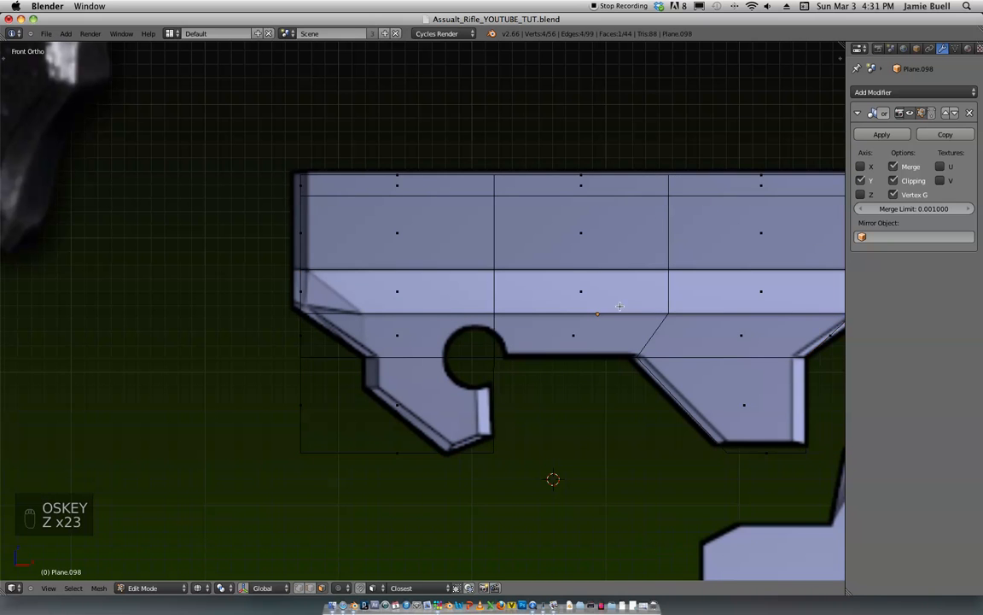
key(super+z)
key(super+z)
key(super+z)
key(super+z)
key(super+z)
key(super+z)
key(super+z)
key(super+z)
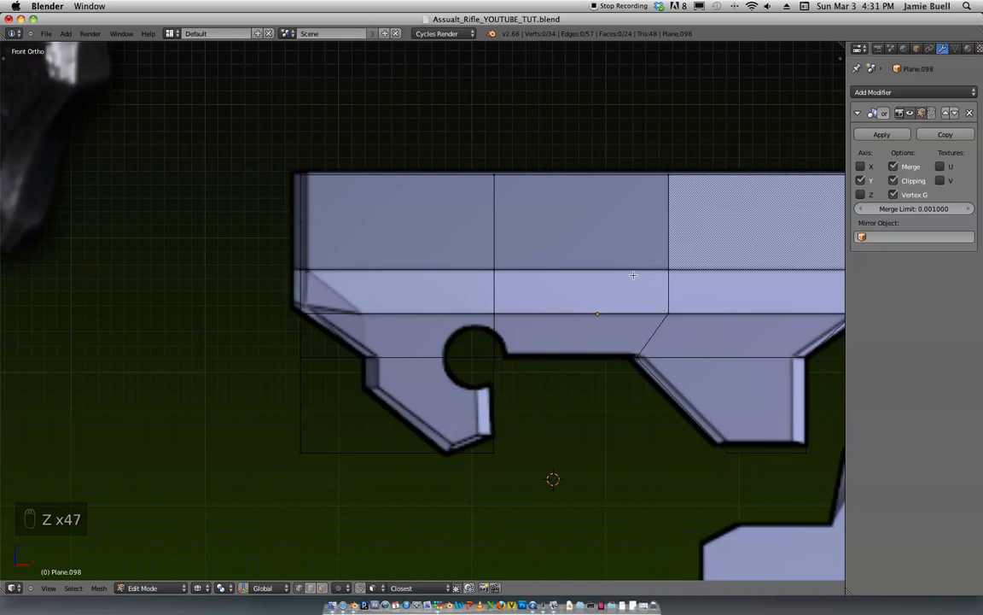
key(shift+z)
key(super+shift+z)
key(super+shift+z)
key(super+shift+z)
key(super+shift+z)
key(super+shift+z)
key(super+shift+z)
key(super+shift+z)
key(super+shift+z)
key(super+shift+z)
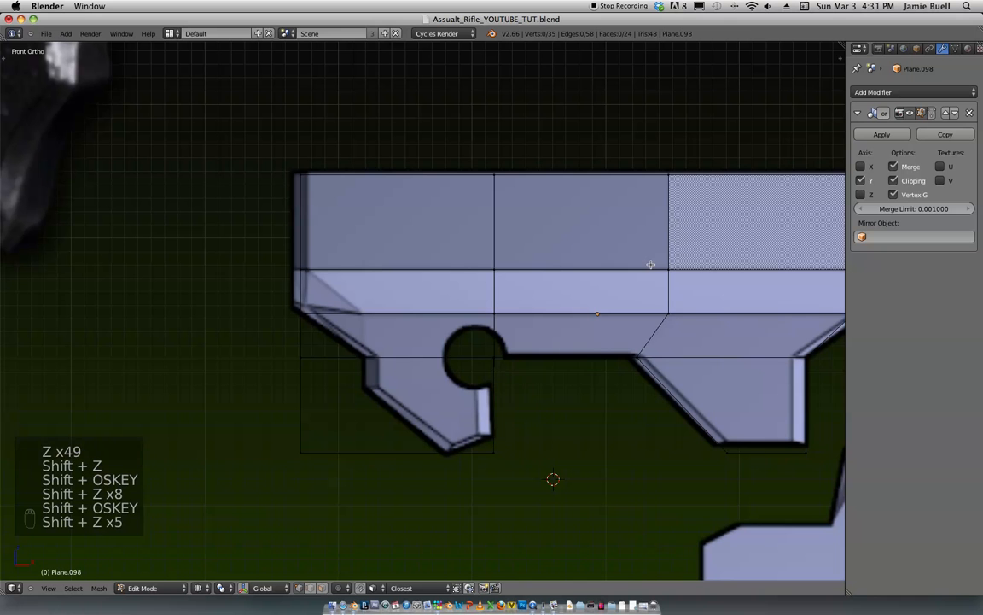
key(super+shift+z)
key(super+z)
key(super+z)
key(super+z)
key(super+z)
key(super+z)
key(super+z)
key(super+z)
key(super+z)
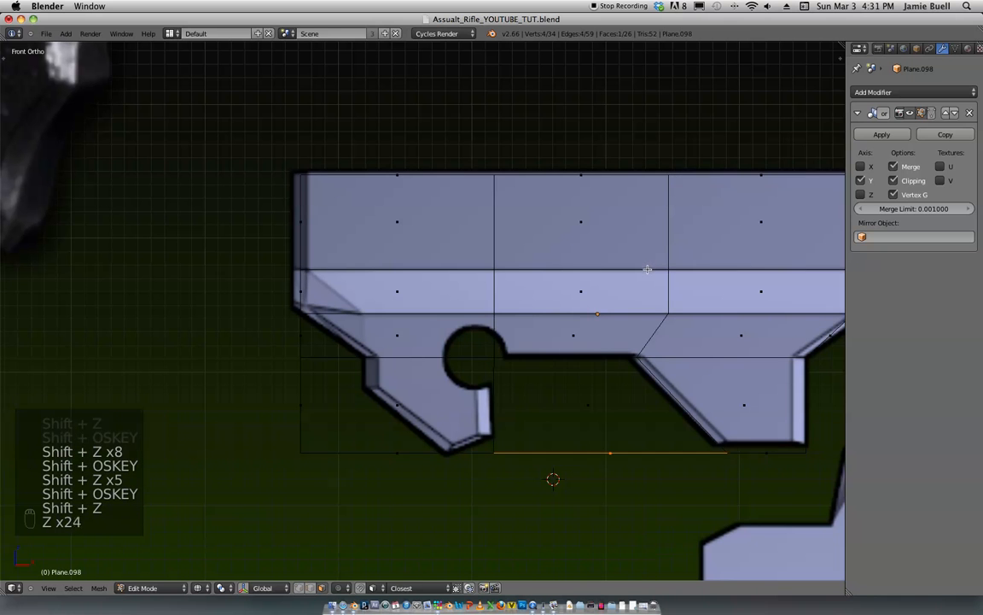
key(super+z)
key(super+z)
key(super+z)
key(super+z)
key(super+z)
middle_drag(643, 276, 619, 283)
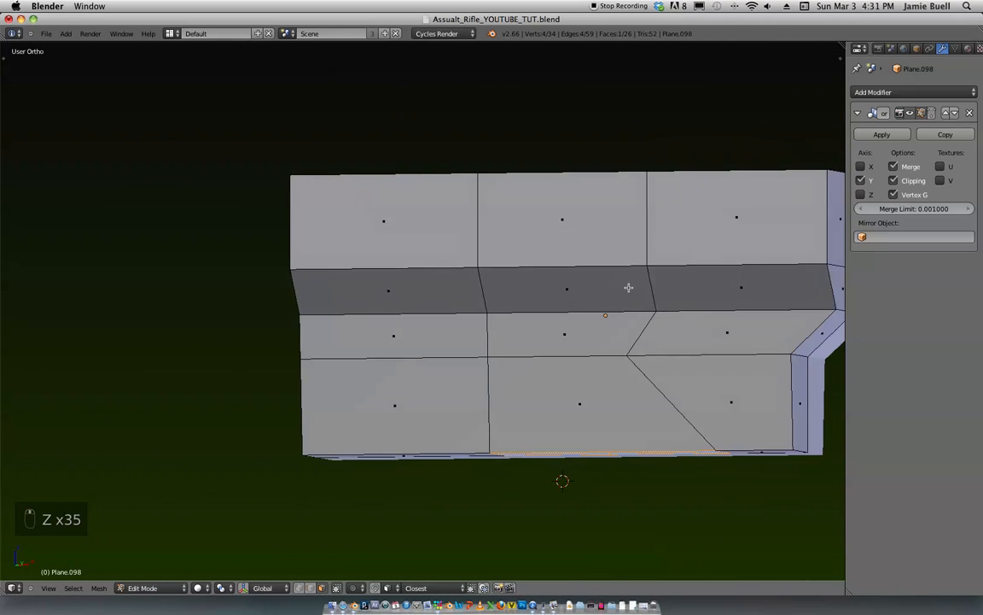
Step: Show the part in wireframe from the front over the reference and switch to vertex selection
key(KP_1)
key(z)
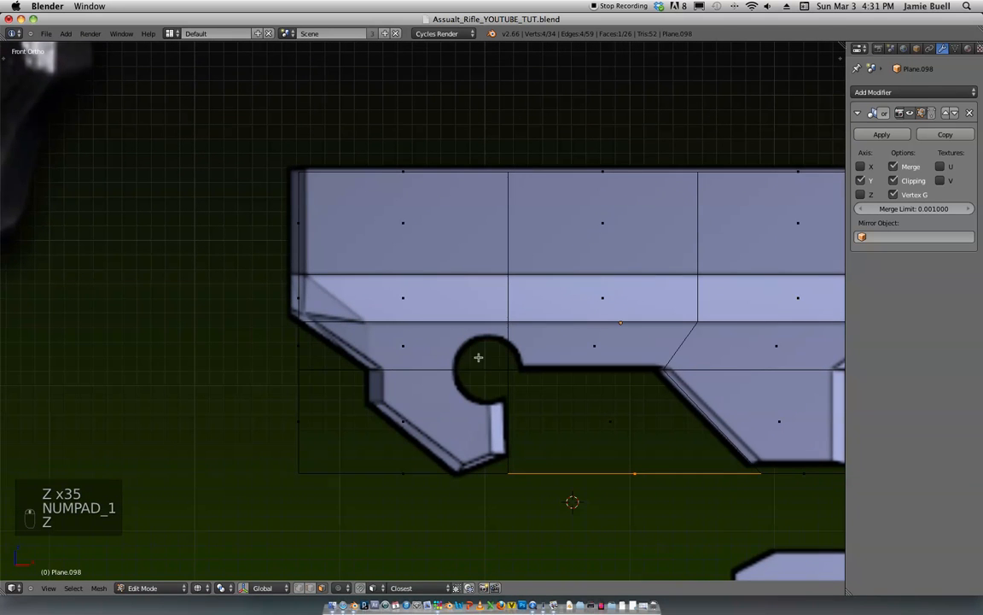
key(ctrl+Tab)
click(393, 383)
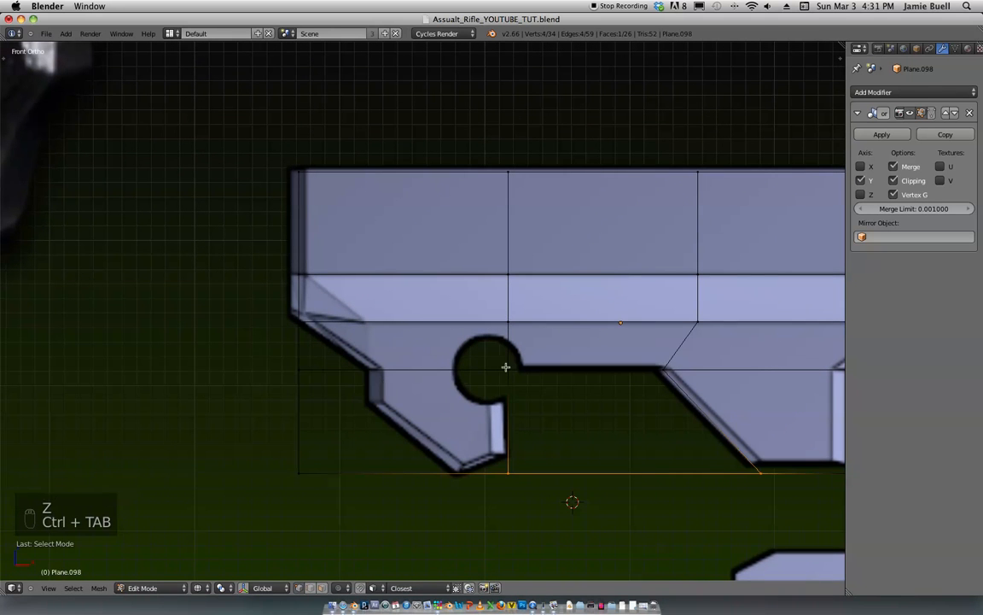
Step: Try moving only the upper outer corner vertices of the leg beside the circular notch inward, and undo the move
key(a)
key(b)
drag(250, 346, 375, 399)
key(g)
click(440, 398)
key(super+z)
Step: Move both the upper and bottom outer corner vertices of the notched leg inward to the reference outline
key(b)
drag(344, 514, 250, 353)
key(g)
click(412, 452)
Step: Raise the notched leg's bottom outer corner vertices to the lower end of the reference's short vertical edge
shift+middle_drag(414, 478, 357, 447)
key(a)
key(b)
drag(345, 466, 278, 402)
key(g)
key(z)
click(457, 410)
Step: Add a vertical loop cut through the notched leg and lower its bottom vertices to the leg's tip in the reference
shift+middle_drag(459, 411, 401, 412)
key(ctrl+r)
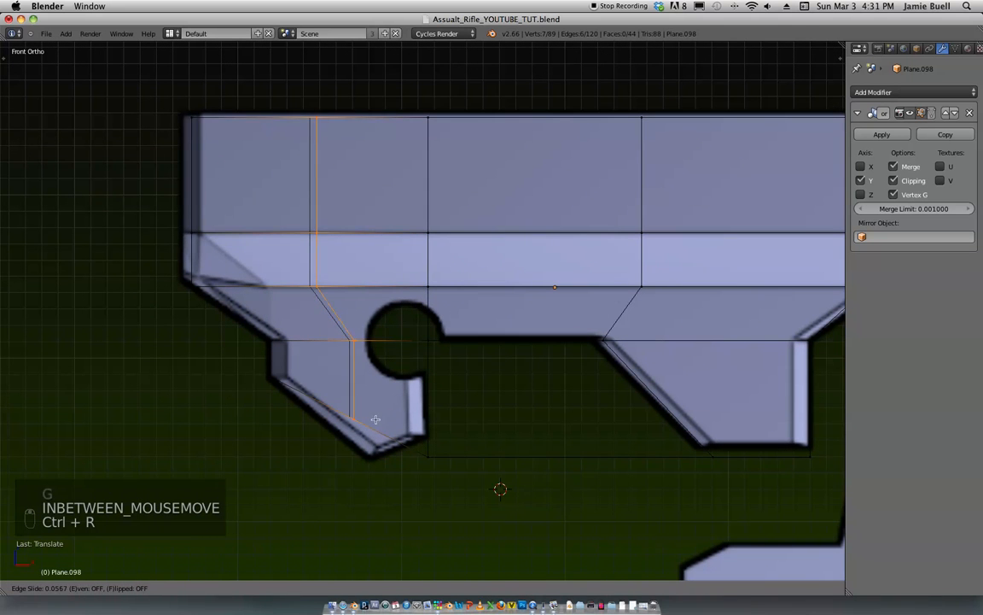
click(381, 424)
key(a)
key(b)
drag(350, 396, 380, 423)
key(g)
key(z)
click(381, 457)
key(a)
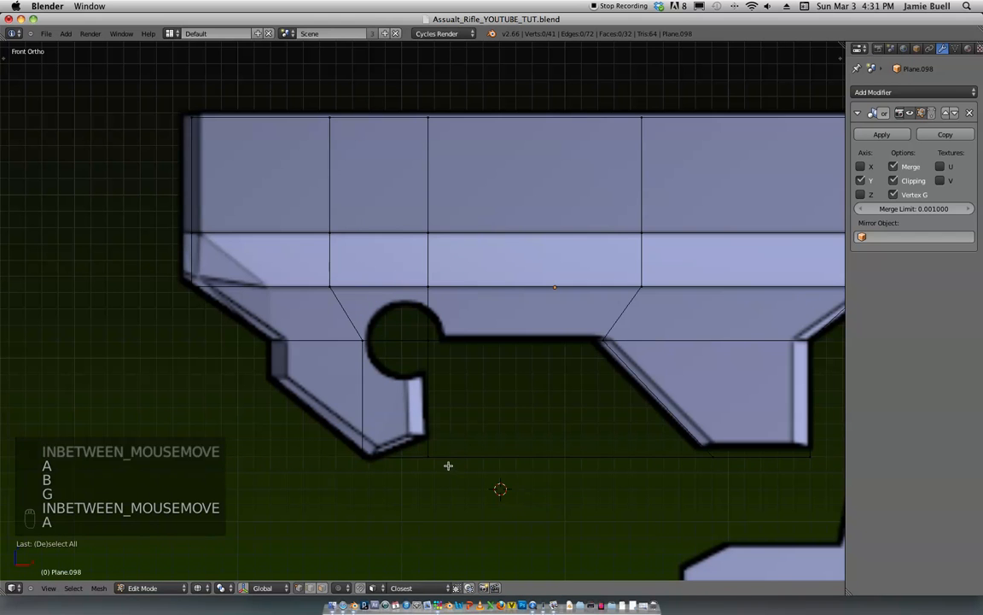
Step: Add a horizontal loop cut across the legs just above their bottom edge
key(ctrl+r)
click(431, 440)
click(450, 468)
key(ctrl+Tab)
key(Escape)
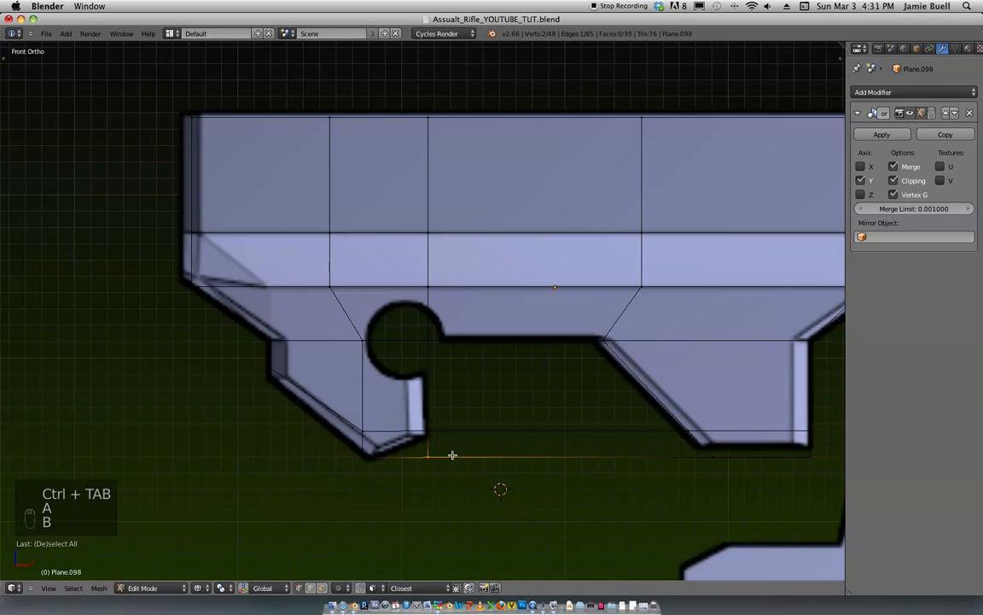
Step: Move the lower vertex of the hooked leg's tip up onto the corner of the reference outline
key(g)
click(462, 473)
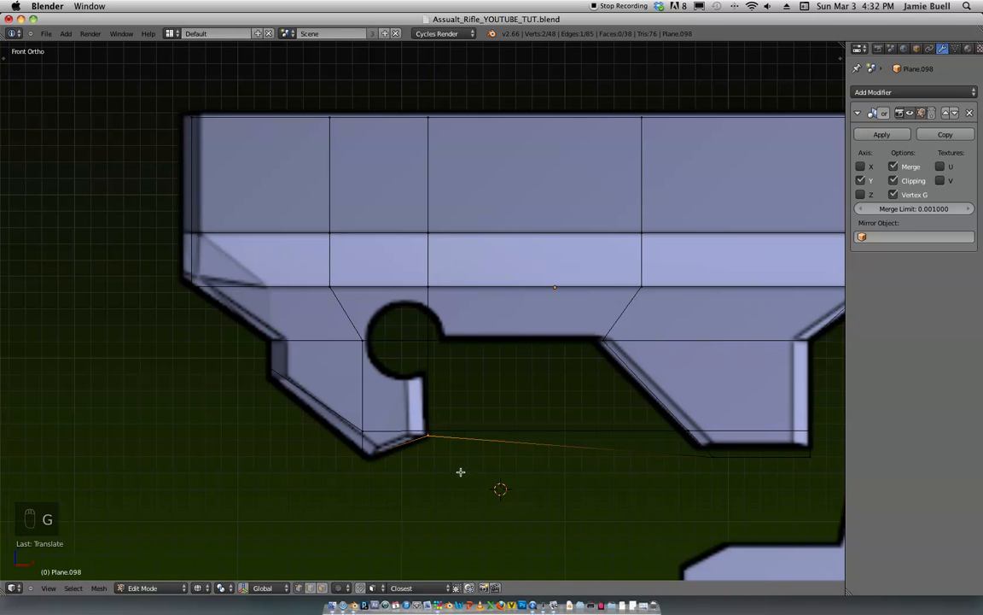
scroll(466, 408, down, 2)
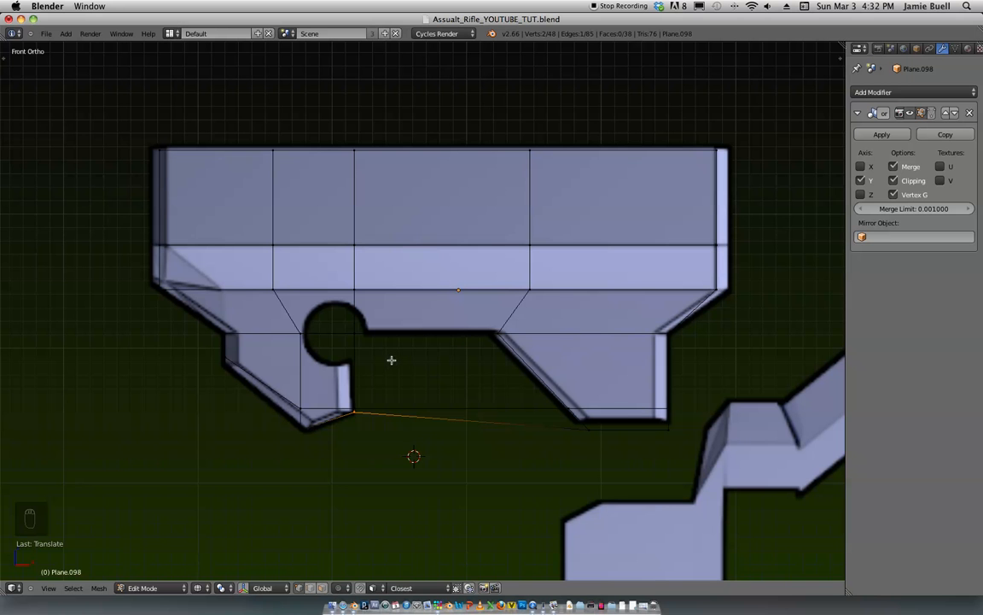
scroll(538, 344, down, 2)
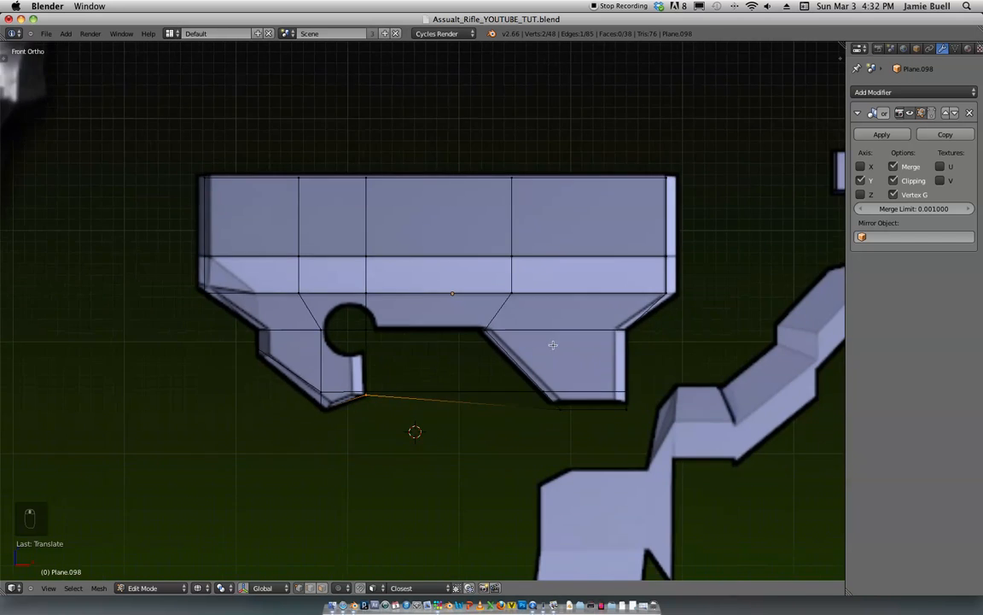
Step: Add a lengthwise loop cut through the mesh close to its outer side wall
middle_drag(638, 286, 514, 292)
key(z)
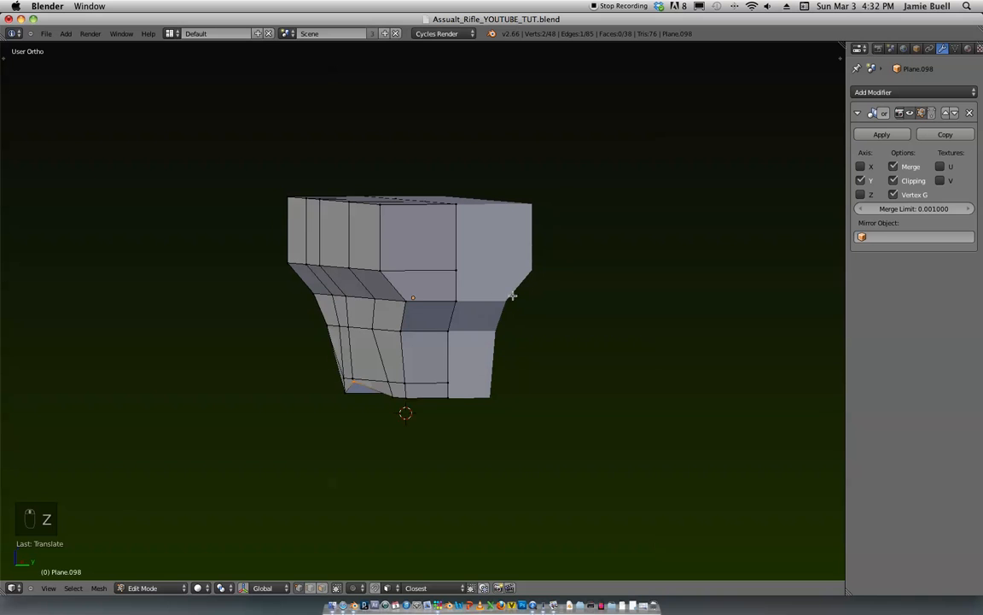
key(ctrl+r)
click(426, 257)
click(410, 283)
key(ctrl+r)
click(443, 271)
key(super+z)
Step: Add a horizontal loop cut around the upper body just below the top edge
key(ctrl+r)
click(457, 219)
middle_drag(457, 219, 449, 254)
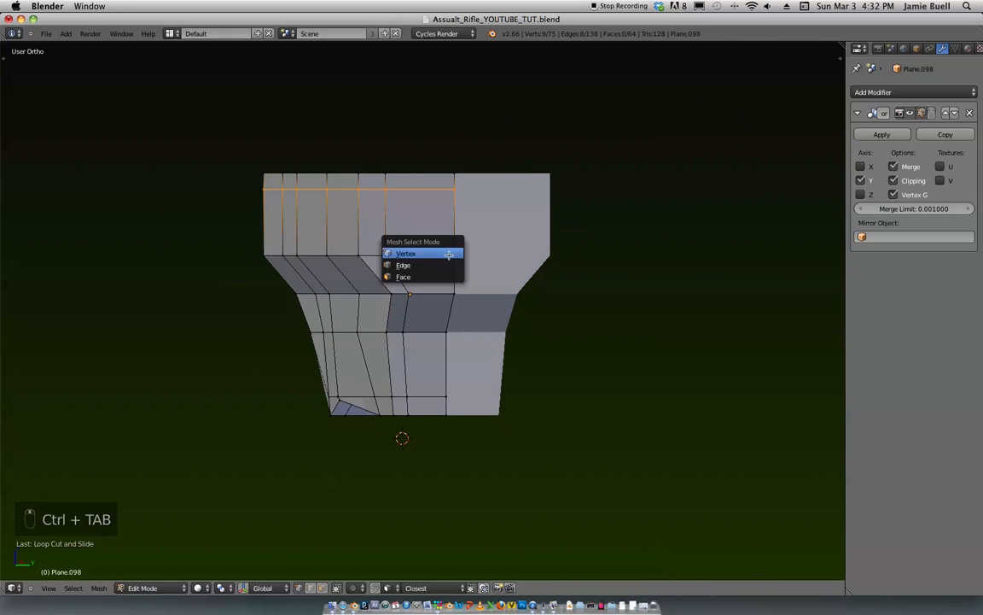
Step: Delete the inner end and underside faces below the top strip, leaving the block hollow along its length
key(KP_3)
key(z)
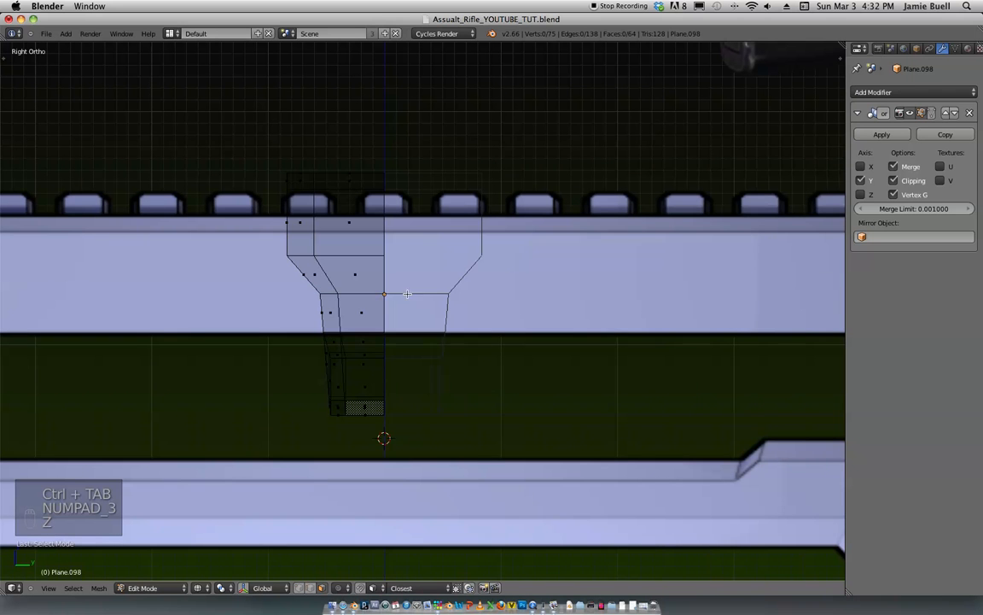
key(v)
key(b)
drag(406, 445, 361, 280)
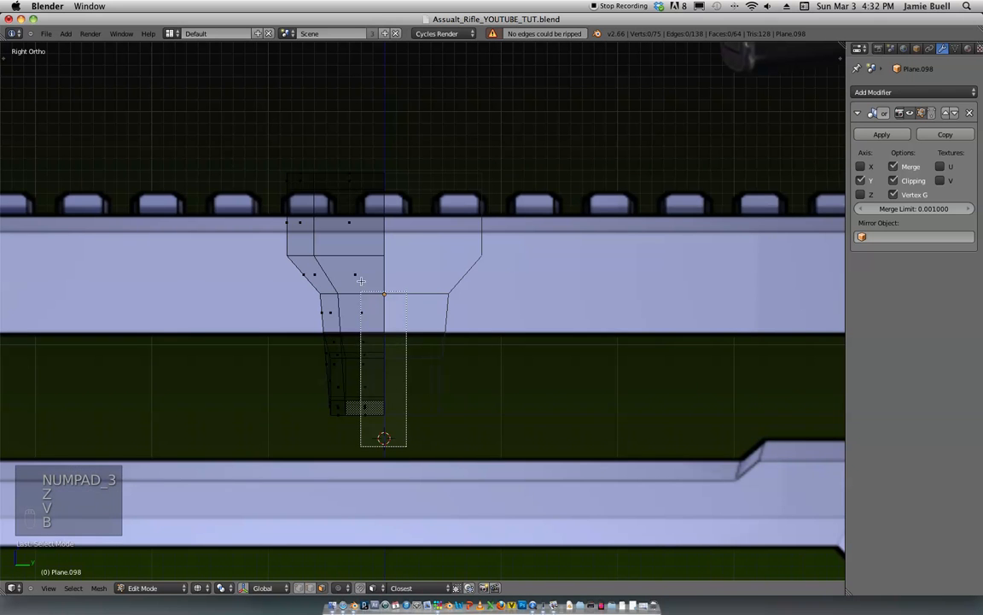
drag(352, 237, 352, 237)
key(b)
drag(373, 254, 344, 223)
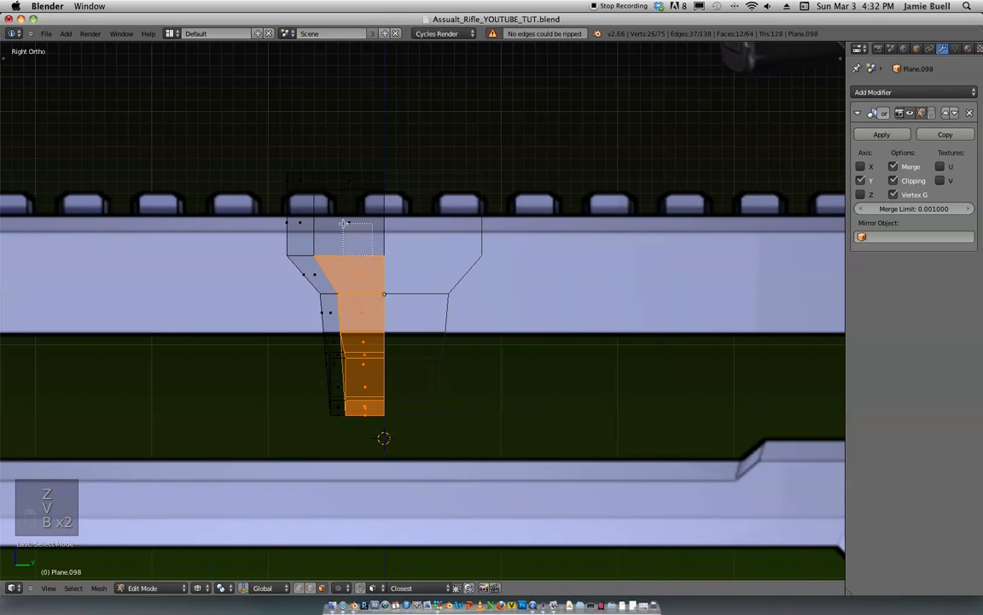
key(x)
click(381, 278)
key(z)
mouse_move(380, 280)
middle_down()
mouse_move(460, 276)
mouse_move(319, 395)
mouse_move(245, 397)
mouse_move(678, 261)
mouse_move(491, 248)
mouse_move(503, 265)
mouse_move(458, 340)
middle_up()
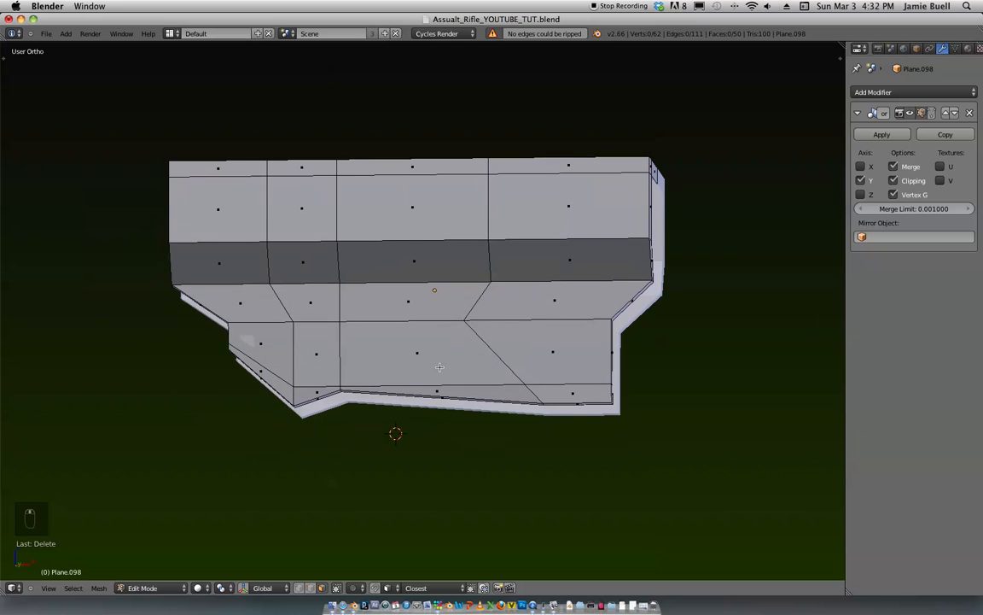
Step: Delete the side faces that fill the gap between the two legs
middle_drag(436, 395, 507, 331)
shift+right_click(453, 342)
key(x)
click(458, 337)
Step: Return to Object Mode and try adding a Solidify modifier to the shell
key(Tab)
click(886, 93)
click(720, 289)
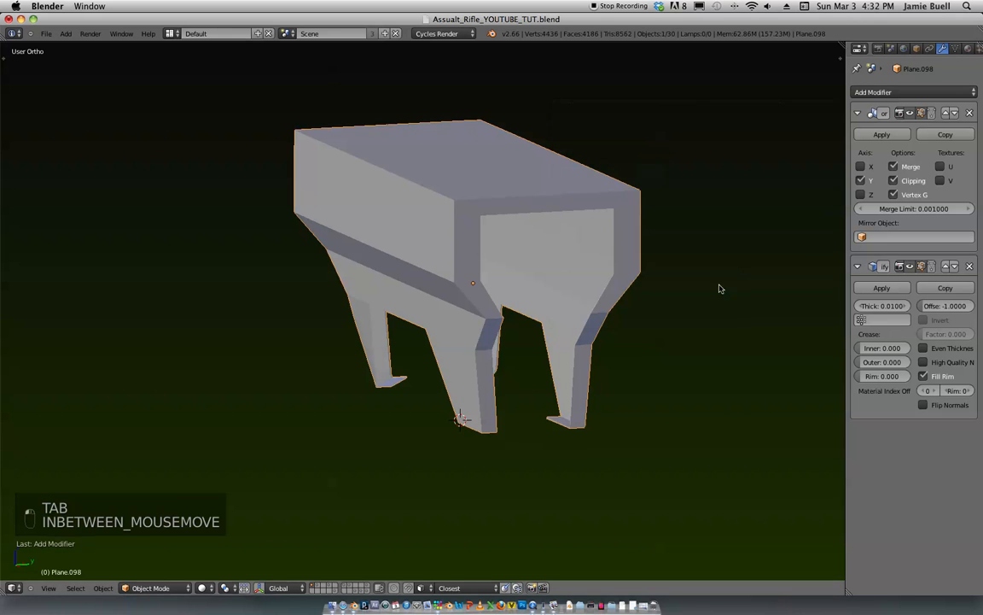
middle_drag(734, 291, 687, 295)
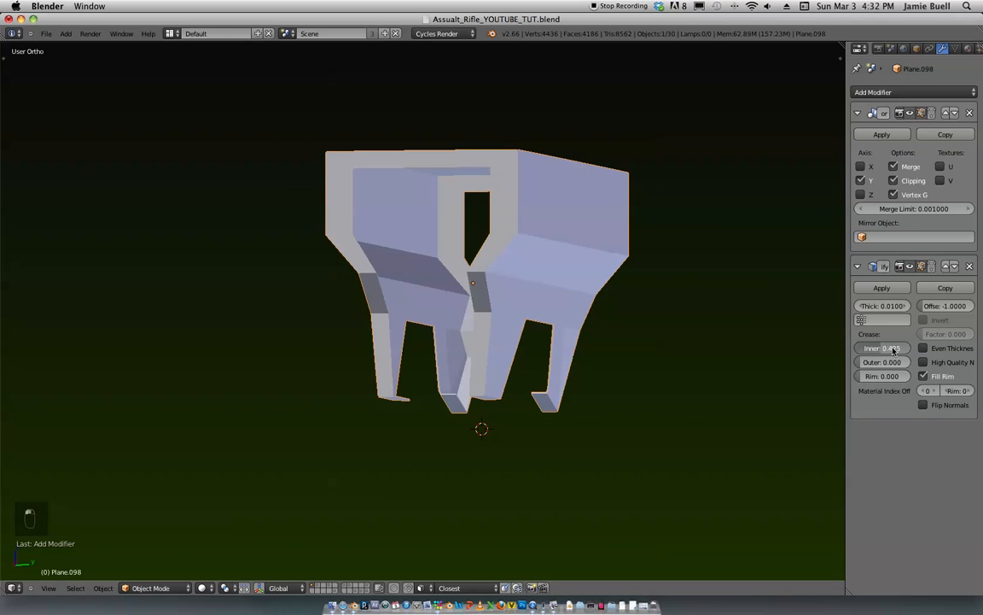
Step: Try increasing the Solidify thickness of the shell and apply the modifier
drag(875, 305, 839, 331)
middle_drag(683, 337, 570, 314)
scroll(570, 314, up, 1)
shift+middle_drag(820, 281, 594, 364)
drag(890, 311, 960, 316)
middle_drag(769, 282, 734, 350)
click(908, 291)
Step: Examine the thickened mesh in Edit Mode against the front reference and from an angle
key(Tab)
middle_drag(512, 358, 545, 358)
key(KP_1)
scroll(512, 384, down, 2)
key(z)
scroll(488, 315, up, 4)
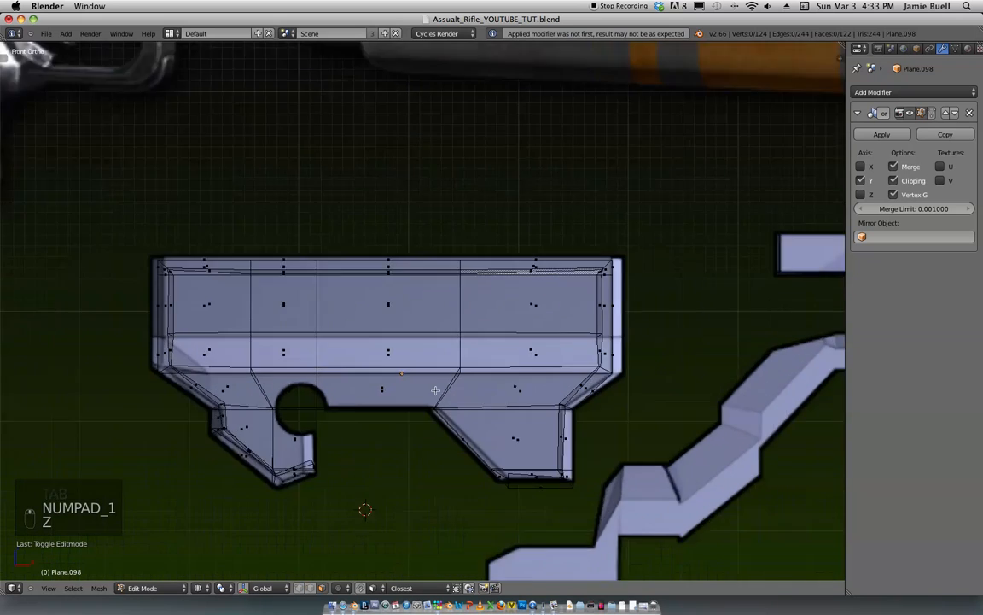
key(z)
middle_drag(546, 255, 514, 261)
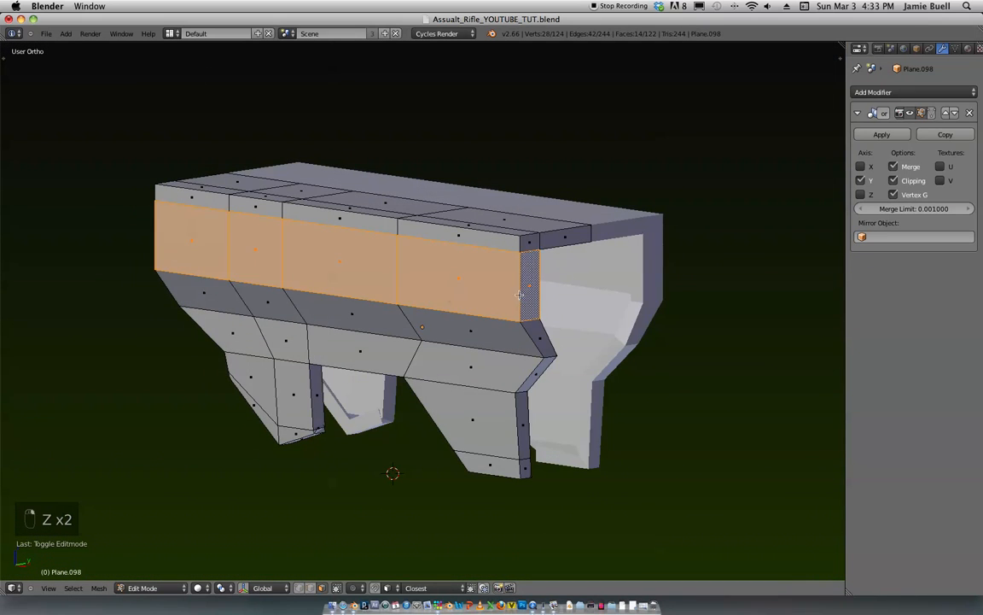
Step: Try selecting the outer border edge loops of the thickened shell, including the hooked leg
middle_drag(525, 273, 325, 335)
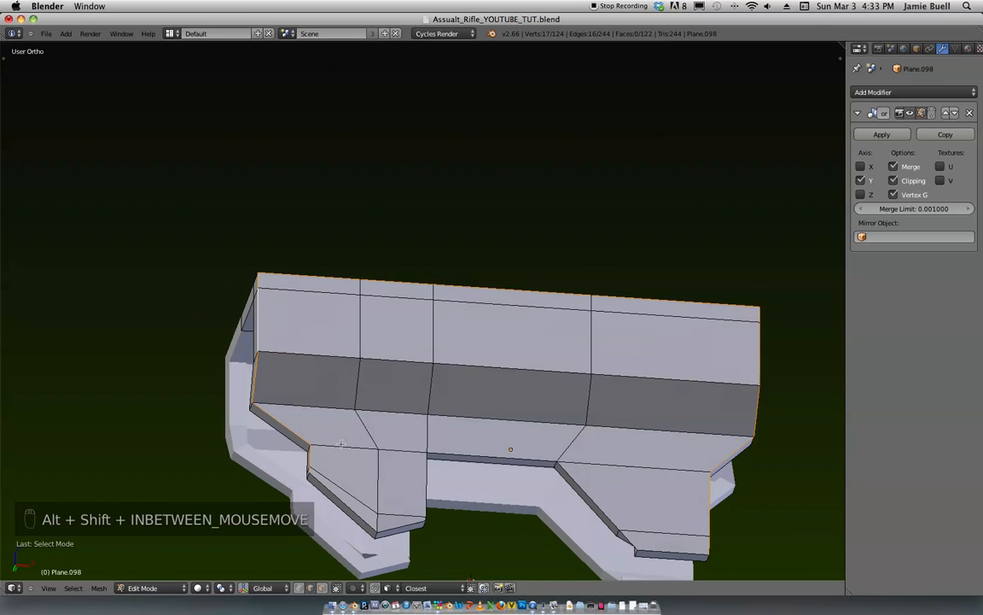
alt+shift+right_click(351, 502)
middle_drag(351, 500, 331, 528)
scroll(331, 520, down, 1)
middle_drag(367, 478, 360, 412)
scroll(349, 404, up, 3)
scroll(482, 311, down, 3)
scroll(482, 311, up, 3)
middle_drag(484, 368, 376, 339)
Step: Undo the edits back to the thin shell without the Solidify modifier
key(z)
key(z)
key(z)
key(z)
key(z)
key(z)
key(z)
key(z)
key(z)
key(z)
key(z)
key(z)
key(z)
key(z)
key(z)
key(z)
key(z)
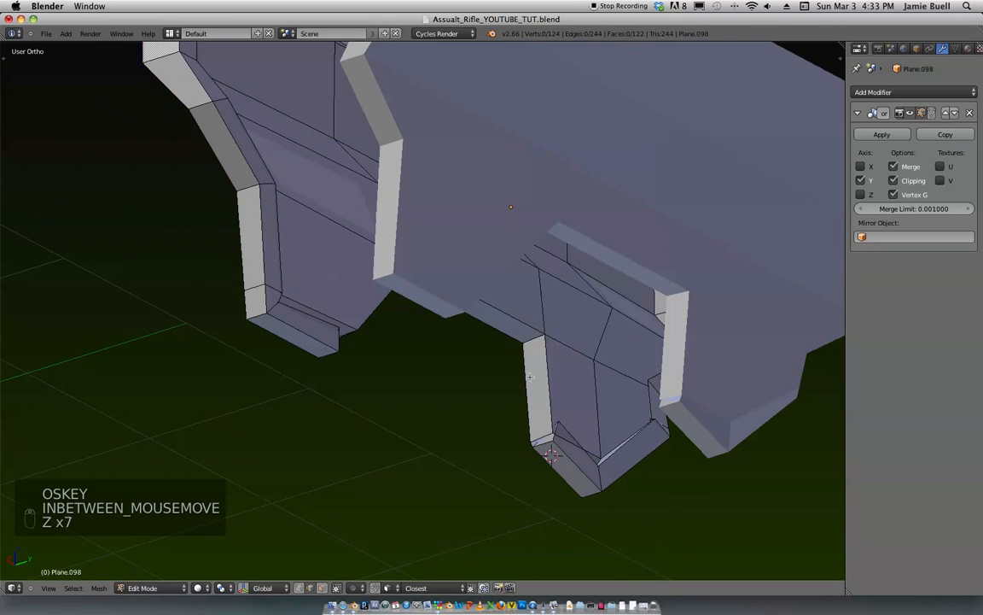
mouse_move(499, 379)
middle_down()
mouse_move(570, 398)
mouse_move(565, 379)
mouse_move(510, 373)
mouse_move(556, 339)
mouse_move(535, 400)
mouse_move(539, 388)
mouse_move(538, 431)
mouse_move(592, 311)
mouse_move(406, 479)
mouse_move(450, 516)
mouse_move(464, 323)
mouse_move(452, 341)
middle_up()
key(Tab)
key(Tab)
Step: Select the inner edges of the end faces along the sloped corner and legs, and delete them
key(ctrl+Tab)
click(494, 378)
right_click(464, 419)
shift+right_click(467, 395)
middle_drag(467, 395, 483, 353)
shift+right_click(475, 285)
shift+middle_drag(492, 249, 501, 341)
shift+right_click(486, 330)
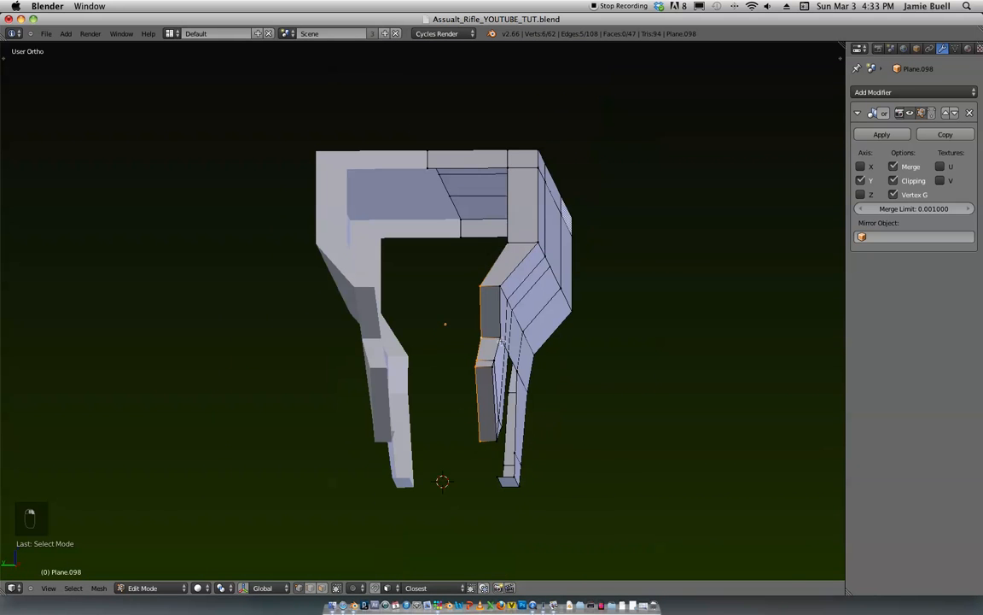
key(x)
click(426, 167)
Step: Delete the remaining inner edges of the end faces and leg bottoms so only the outer shell is left
middle_drag(426, 167, 523, 232)
right_click(523, 232)
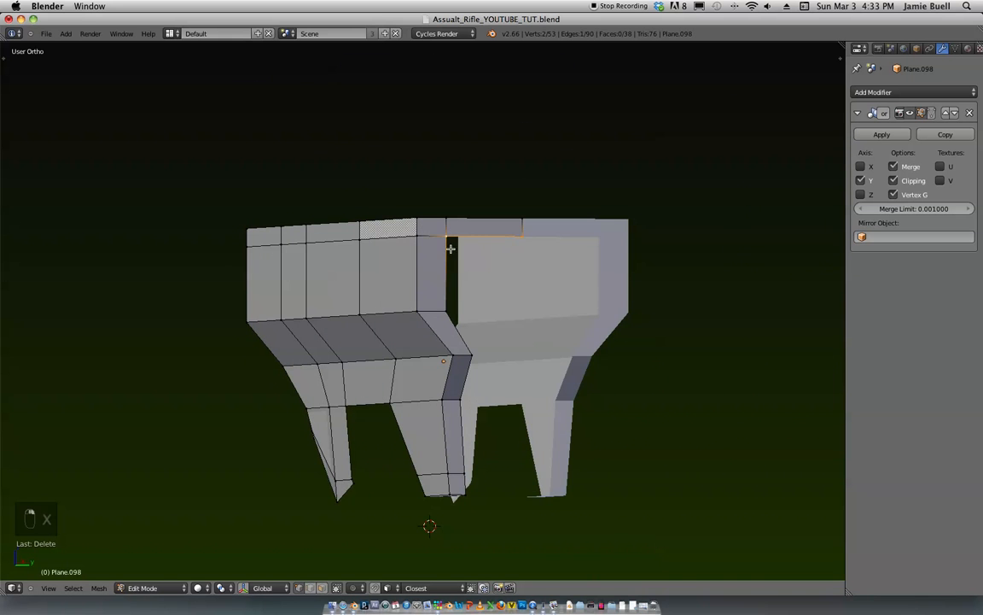
middle_drag(468, 497, 529, 375)
key(x)
click(483, 453)
right_click(465, 518)
key(x)
click(465, 478)
Step: Extrude the entire shell and scale the extruded copy down to form an inner wall
scroll(544, 406, down, 4)
key(a)
key(a)
key(a)
key(a)
key(a)
middle_drag(535, 333, 531, 366)
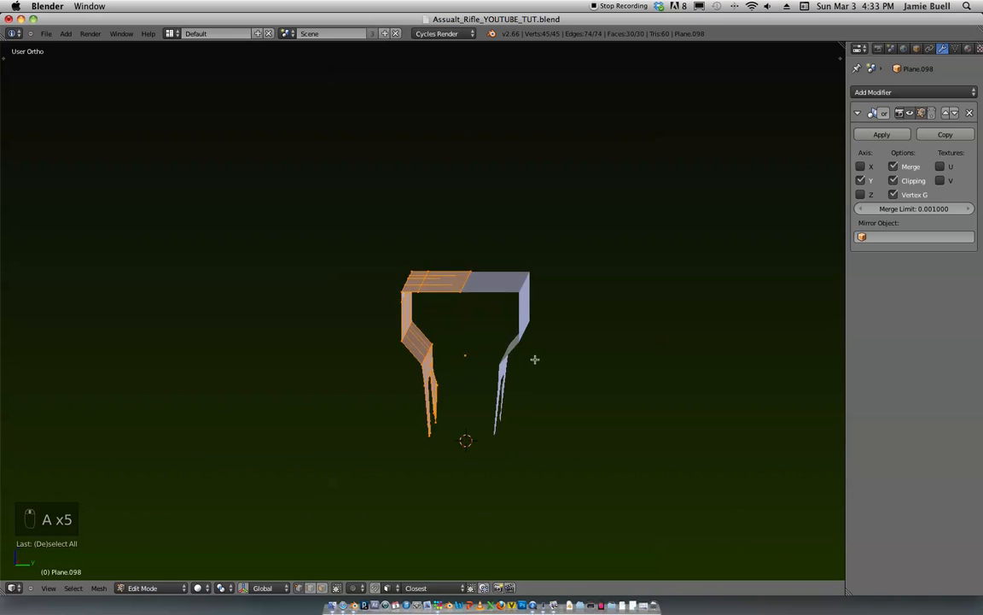
key(s)
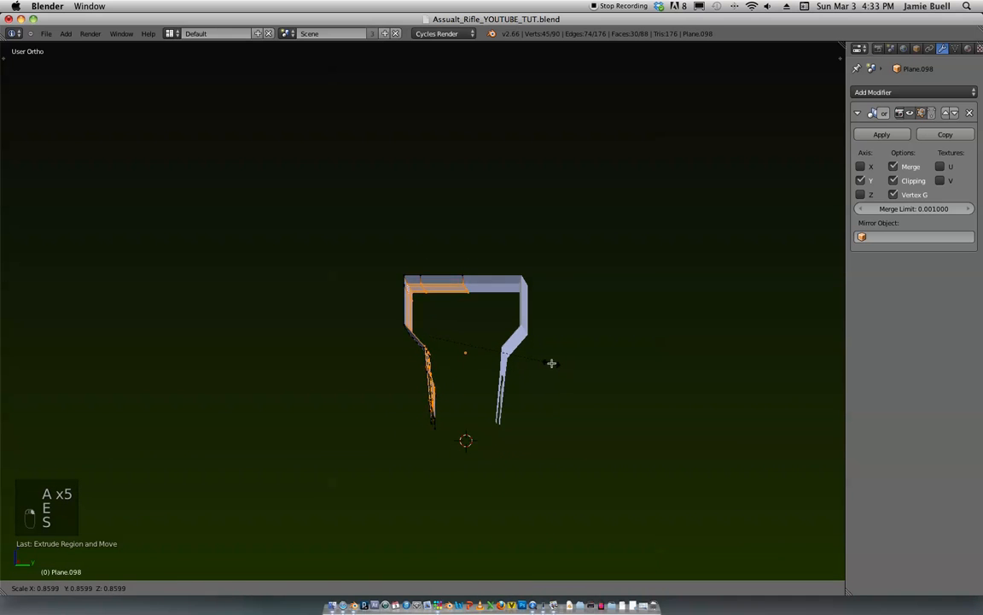
click(531, 369)
Step: Shift the scaled inner wall along X within the outer shell
middle_drag(530, 369, 496, 373)
key(g)
key(x)
click(537, 376)
Step: Select the inner ceiling faces and the adjoining upper strip of the inner side wall, and move them down
key(ctrl+Tab)
right_click(458, 333)
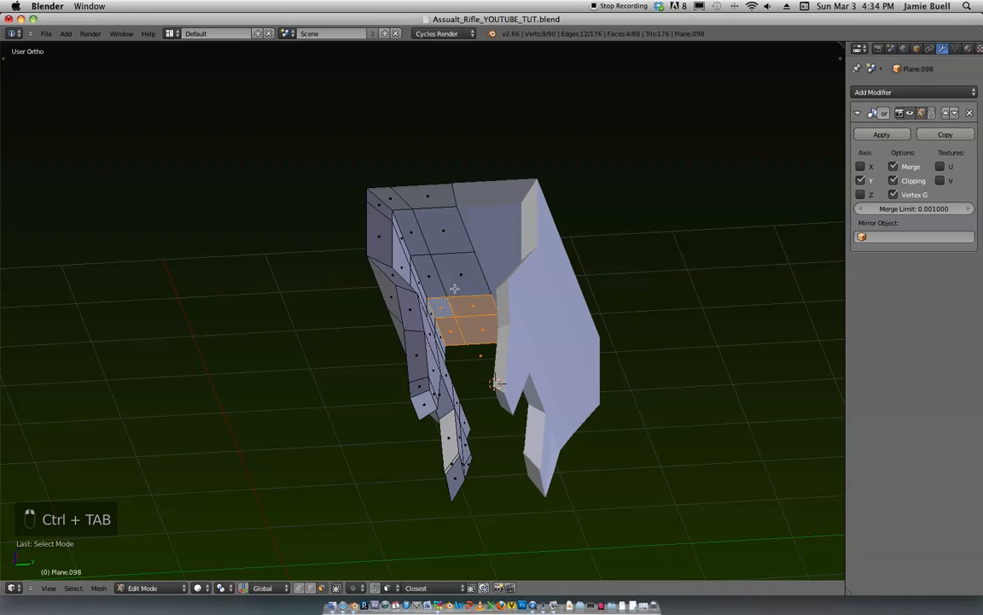
shift+right_click(413, 232)
middle_drag(415, 232, 492, 303)
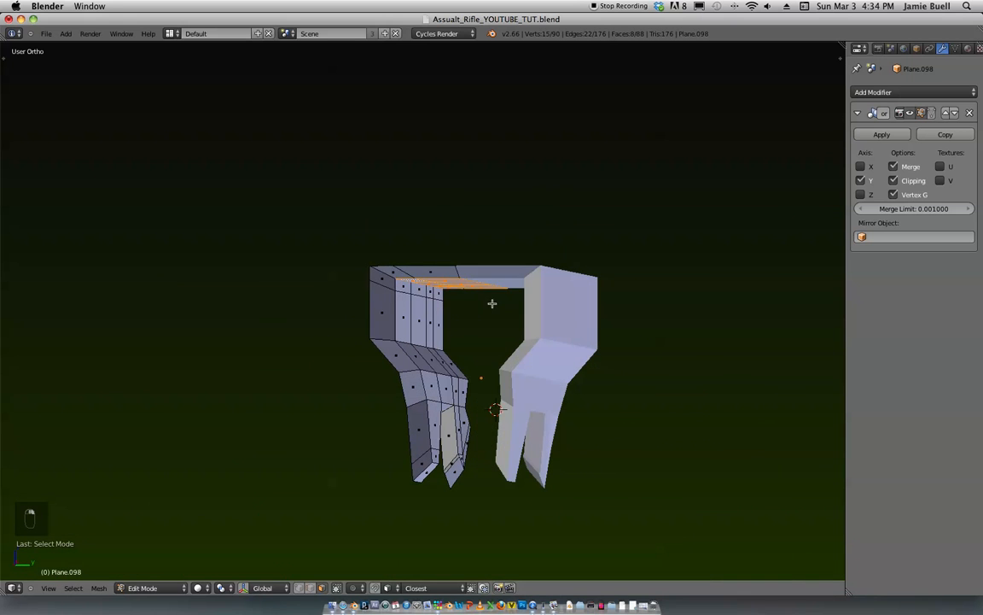
key(g)
key(z)
click(502, 323)
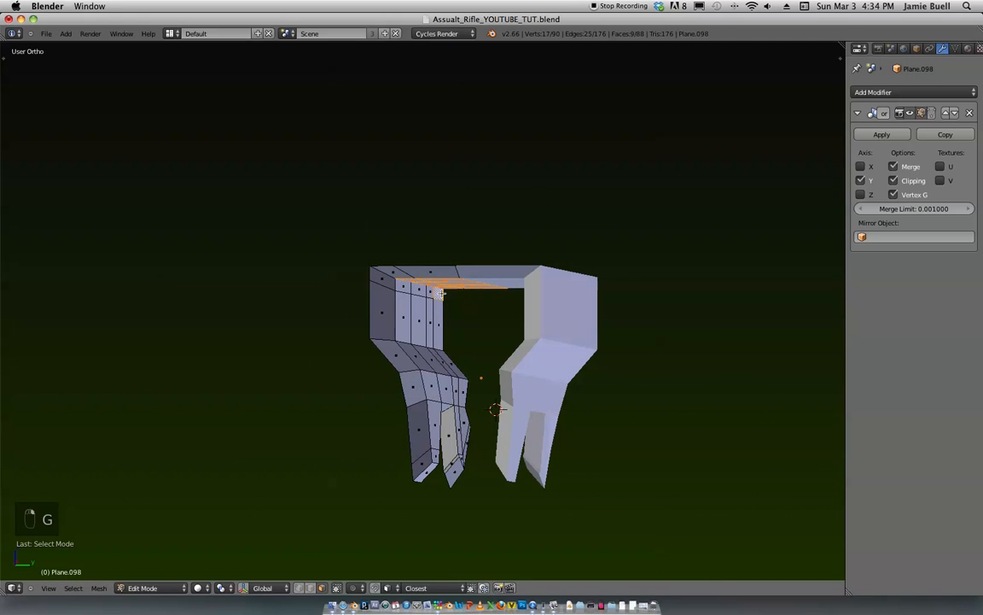
middle_drag(407, 287, 484, 347)
key(g)
key(z)
click(486, 346)
Step: Move the two inner ceiling edges at the open end of the shell along X
key(ctrl+Tab)
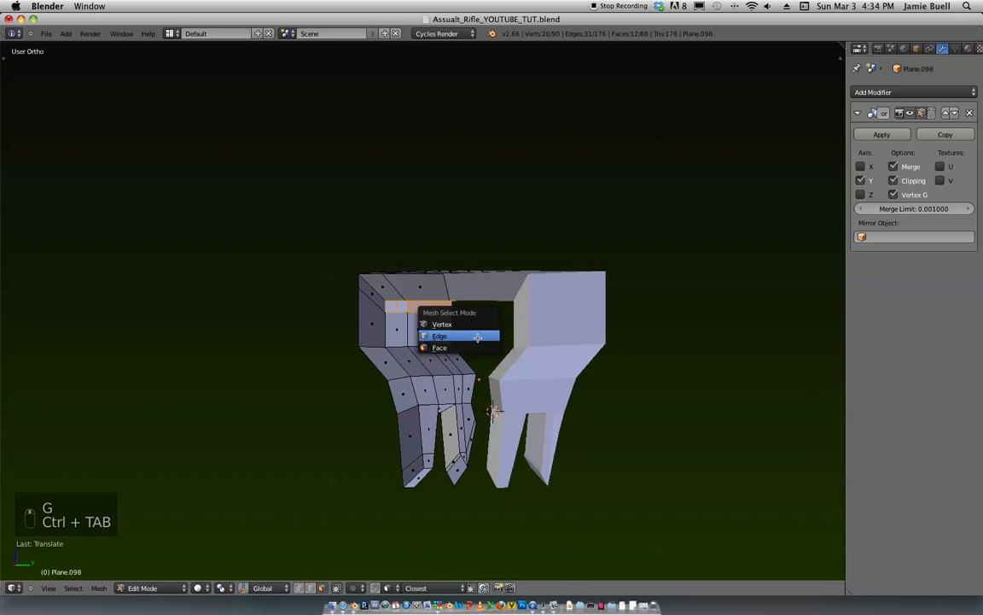
middle_drag(394, 299, 393, 311)
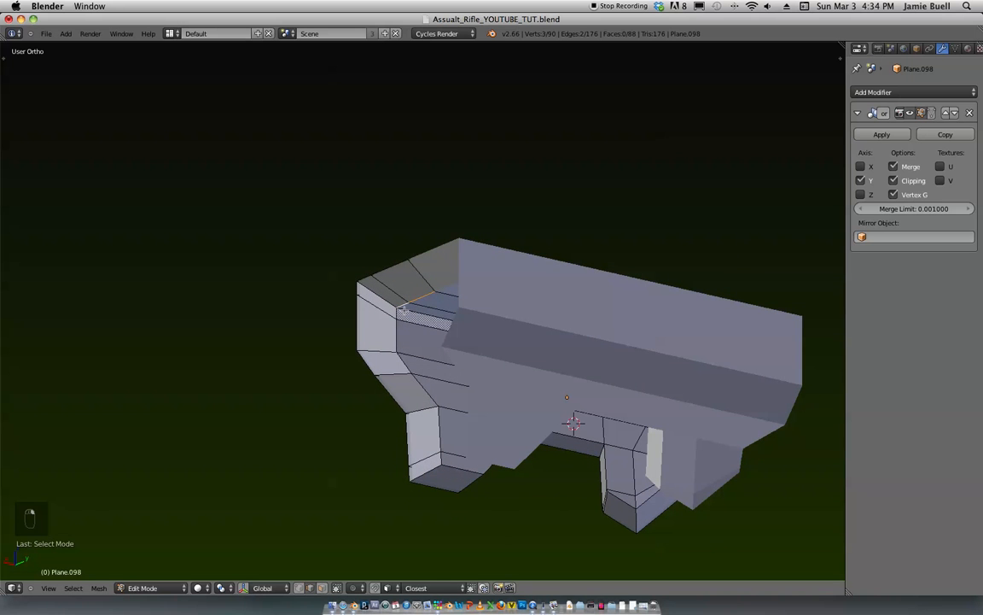
key(x)
click(425, 379)
mouse_move(424, 378)
middle_down()
mouse_move(597, 412)
mouse_move(570, 372)
mouse_move(603, 380)
mouse_move(533, 390)
mouse_move(605, 377)
mouse_move(306, 351)
mouse_move(352, 327)
mouse_move(363, 349)
mouse_move(412, 371)
middle_up()
key(g)
key(x)
click(584, 408)
Step: Reposition the inner rim edges at the opposite open end of the shell
key(g)
key(x)
key(Tab)
key(Tab)
key(g)
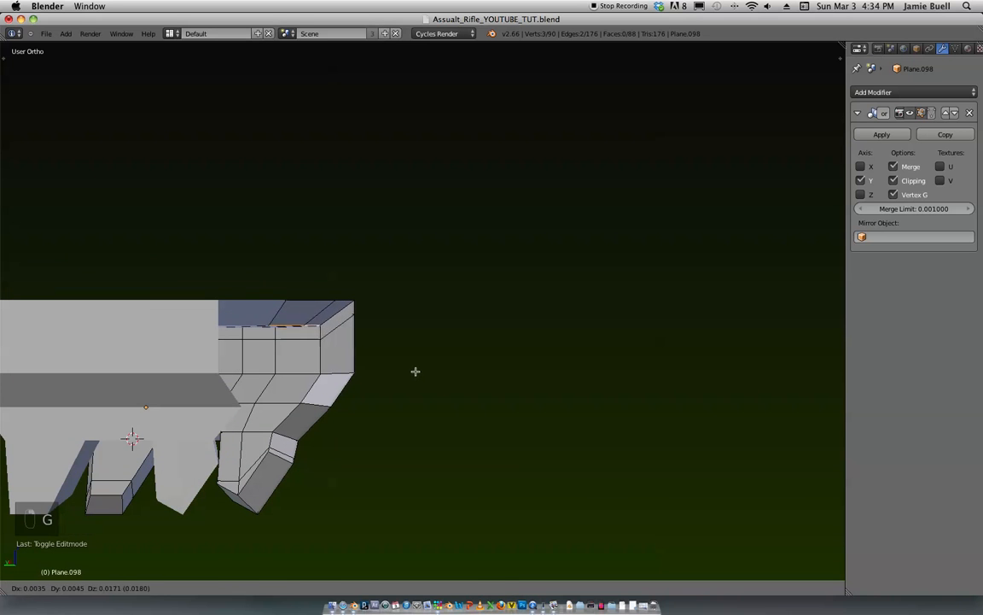
click(416, 371)
key(g)
click(389, 395)
middle_drag(391, 397, 323, 385)
key(g)
click(389, 433)
Step: Move the inner bottom edge of the hooked leg to even out the wall thickness
key(Tab)
scroll(323, 384, down, 3)
middle_drag(418, 312, 222, 347)
scroll(453, 270, up, 3)
key(Tab)
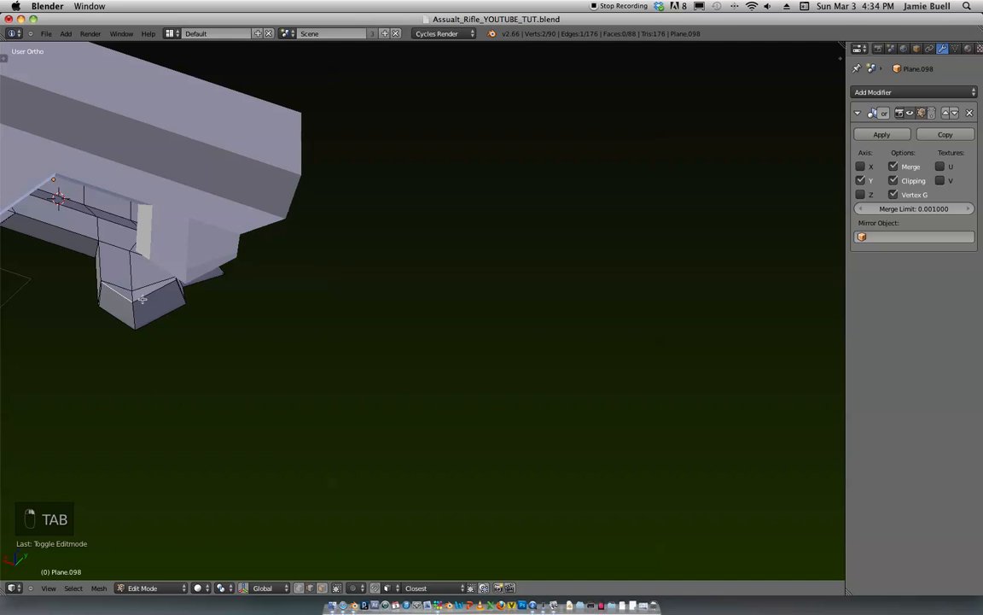
key(g)
click(217, 367)
Step: Adjust the position of the hooked leg's lower edge from the side
middle_drag(217, 368, 136, 368)
key(g)
key(g)
right_click(382, 403)
key(g)
key(g)
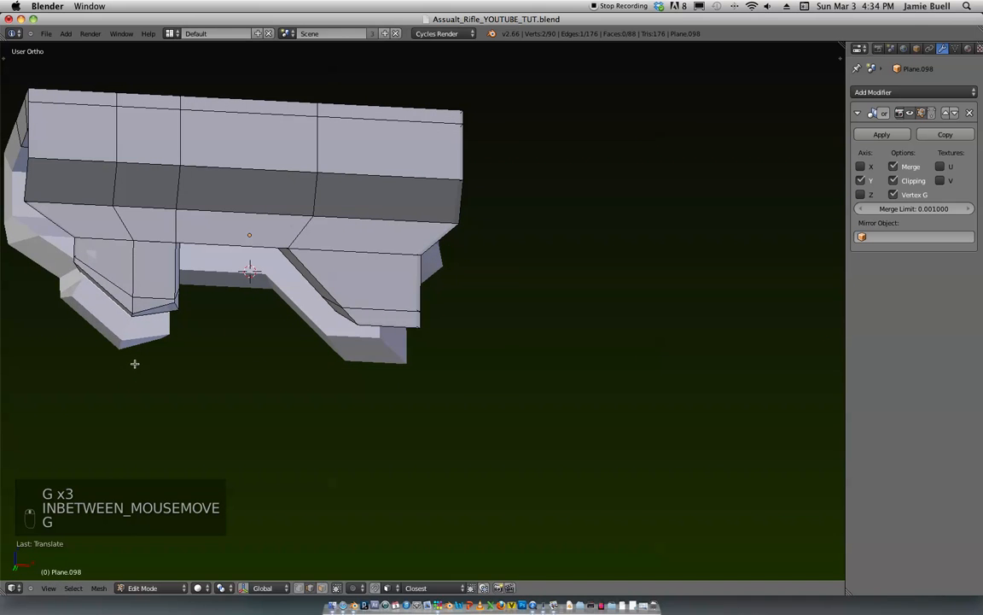
key(g)
click(151, 325)
Step: Place the 3D cursor at the round notch above the hooked leg in the front reference
key(ctrl+Tab)
click(184, 320)
key(KP_1)
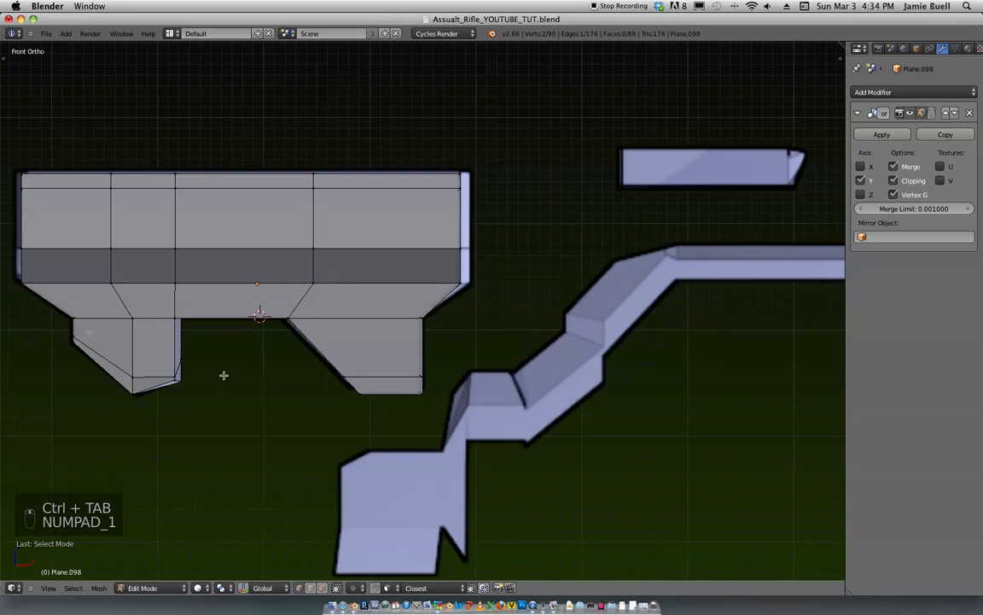
shift+scroll(224, 374, down, 3)
key(z)
scroll(358, 288, up, 4)
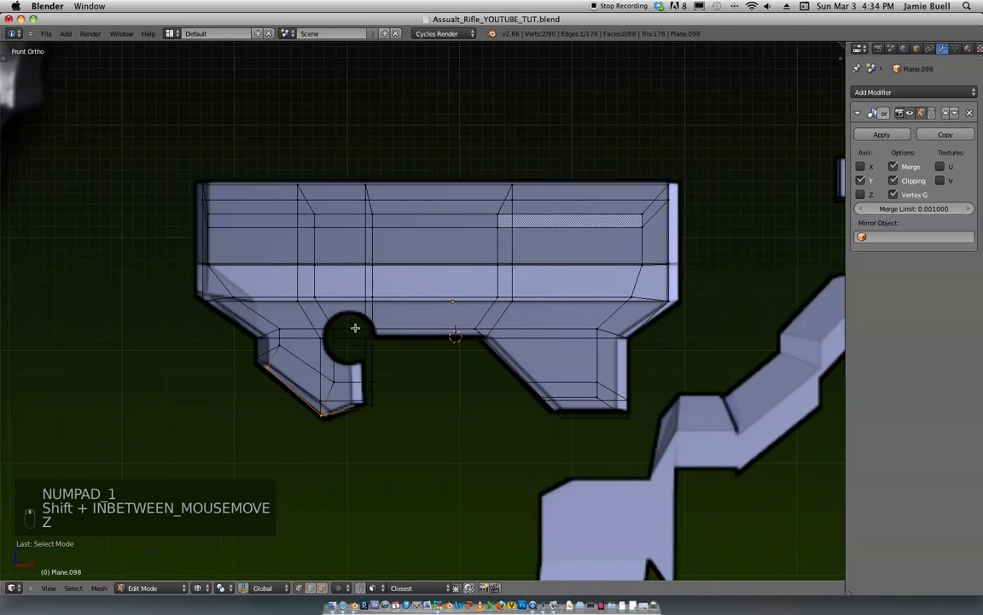
scroll(369, 338, up, 5)
key(shift+s)
click(309, 386)
Step: Add a cylinder mesh at the 3D cursor and rotate it by 90 degrees
key(Tab)
scroll(389, 303, down, 4)
mouse_move(388, 303)
middle_down()
mouse_move(392, 295)
mouse_move(388, 323)
middle_up()
key(z)
key(shift+a)
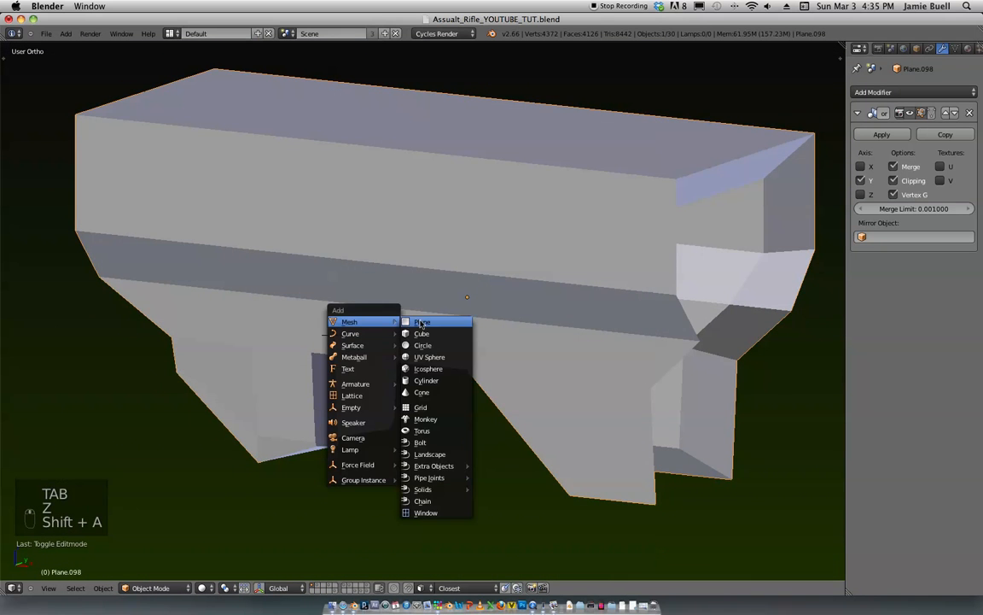
click(445, 380)
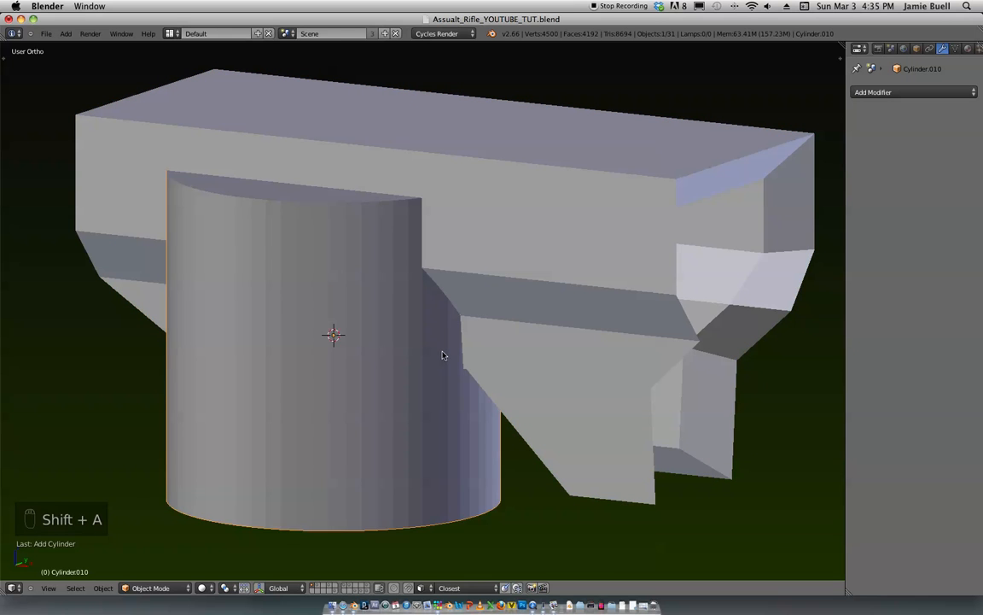
text(r90)
key(Return)
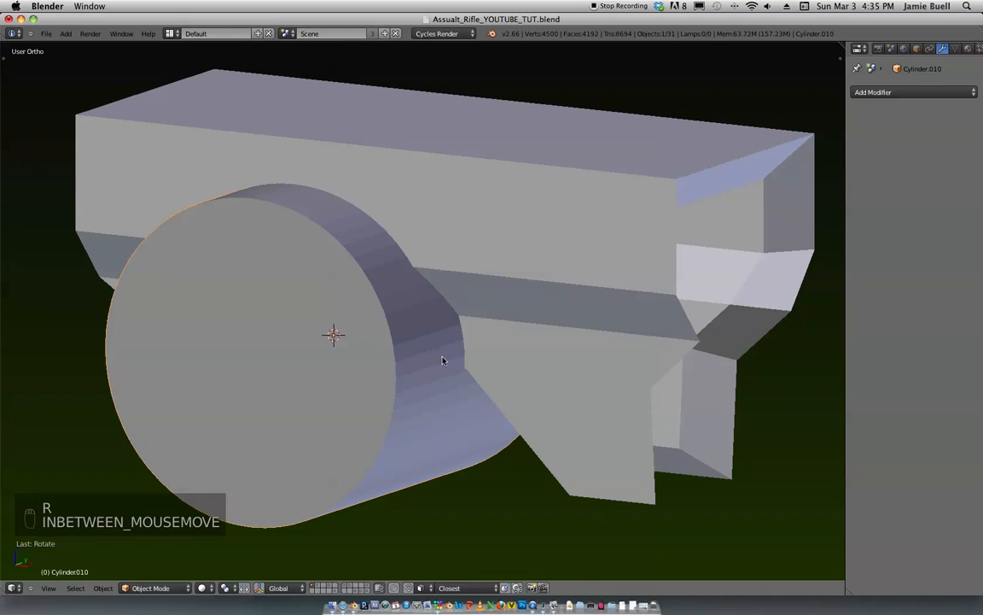
Step: Scale the cylinder down to the size of the round notch and stretch it along Y
key(s)
key(s)
click(391, 333)
middle_drag(391, 334, 330, 285)
key(s)
click(454, 322)
key(s)
key(y)
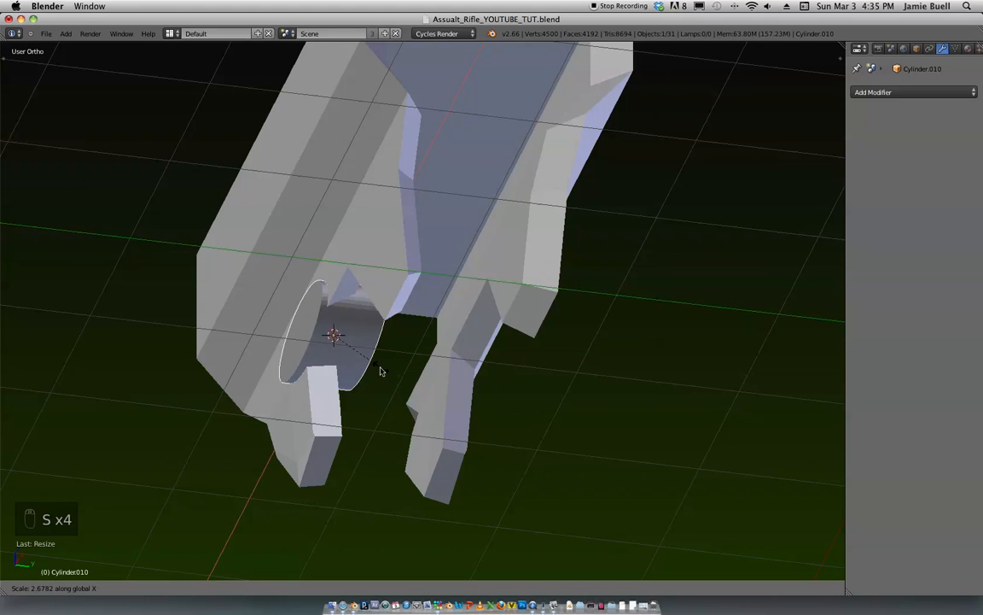
click(535, 325)
Step: Undo the unwanted cylinder adjustments and move the cylinder along Y through one side wall of the shell
middle_drag(535, 324, 489, 358)
key(g)
key(super+z)
key(super+z)
key(g)
key(y)
click(548, 345)
Step: Apply the Mirror modifier on the two-legged shell and keep the shell selected
middle_drag(547, 345, 684, 369)
right_click(604, 342)
click(883, 136)
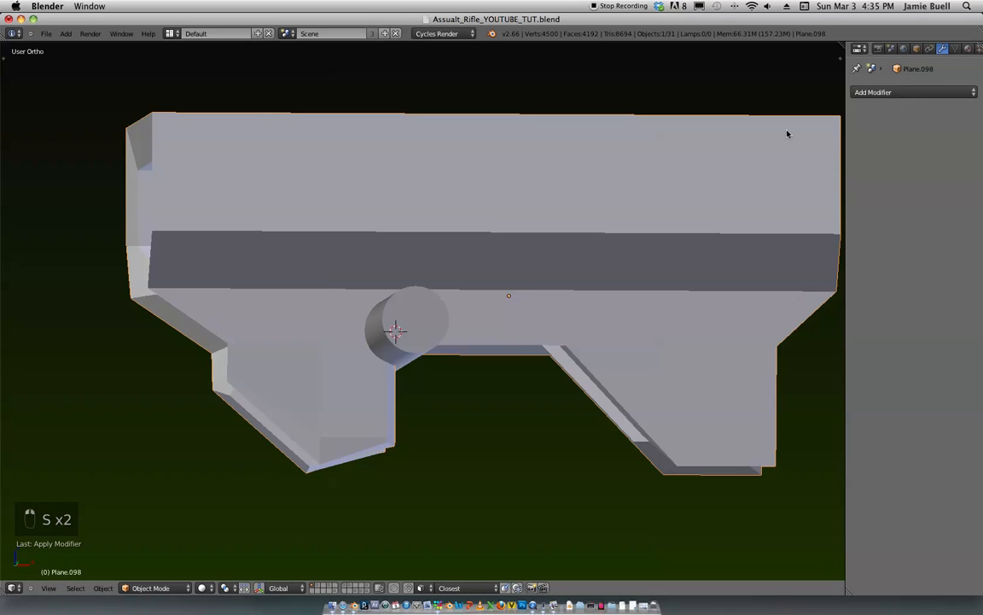
right_click(394, 314)
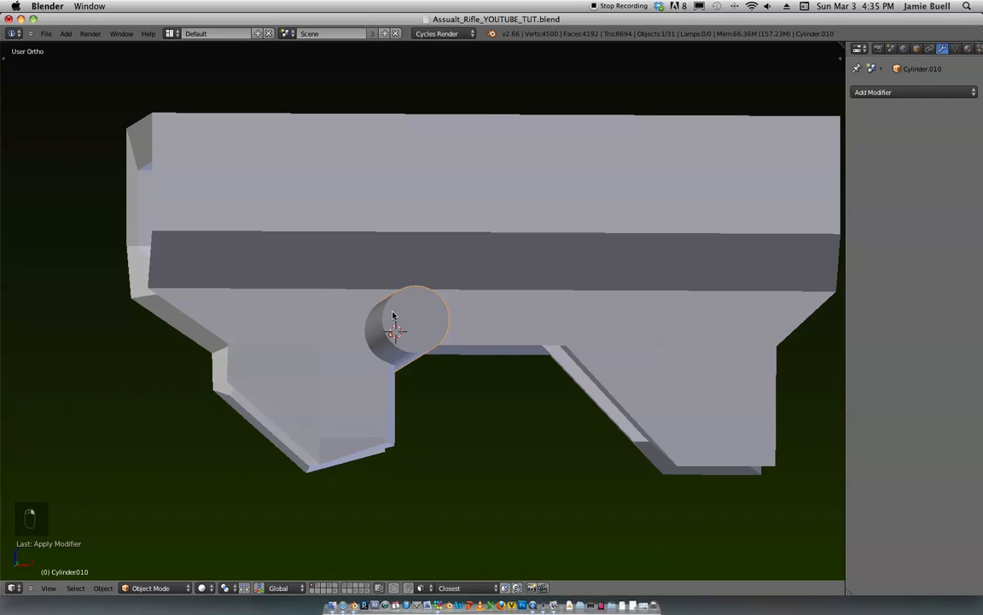
right_click(438, 238)
Step: Add a Boolean modifier to the shell, set it to Difference with Cylinder.010, and apply it
click(888, 92)
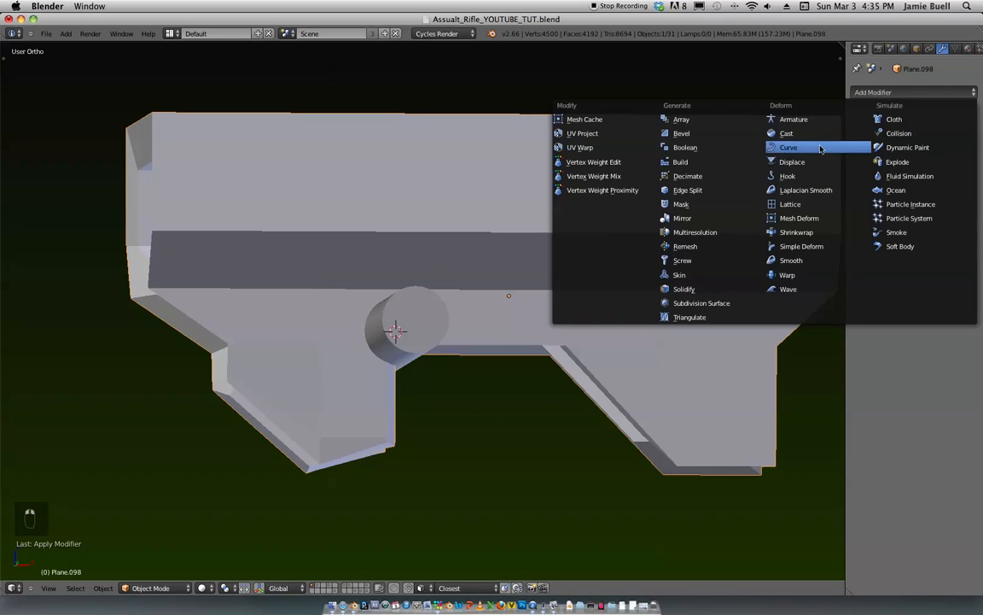
click(723, 149)
click(950, 167)
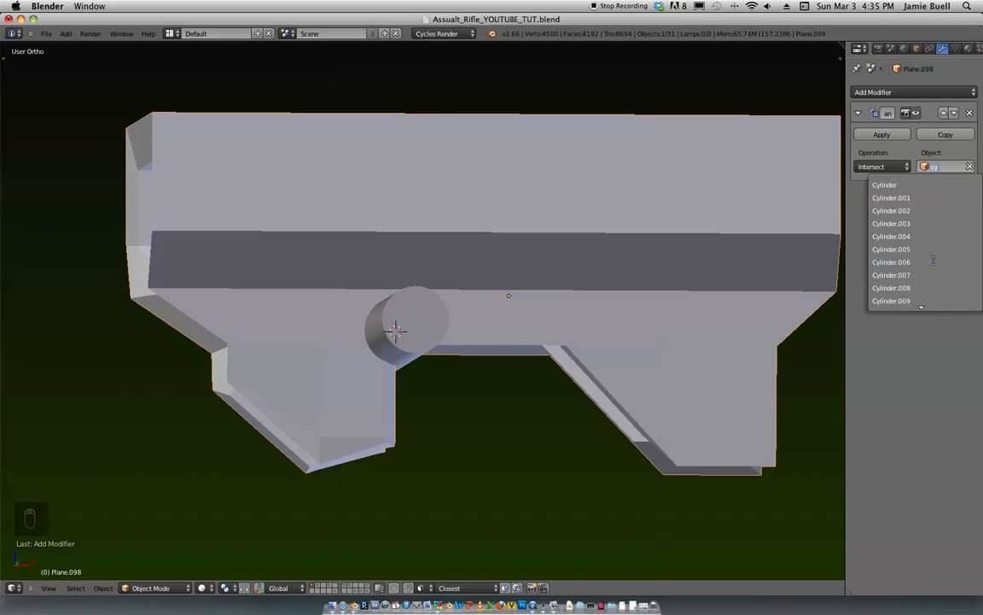
key(Down)
key(Down)
click(901, 302)
click(873, 168)
click(886, 140)
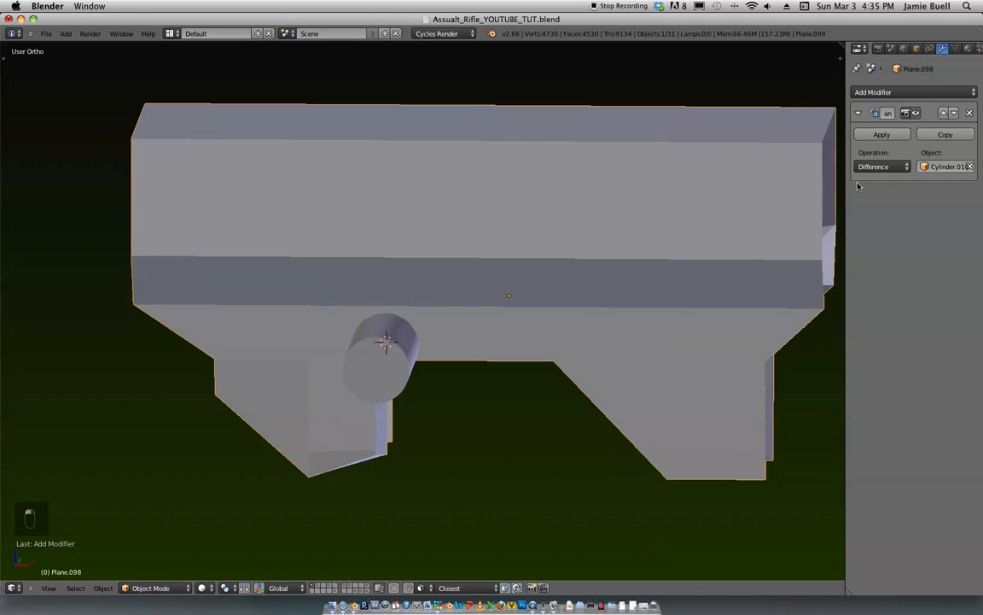
click(878, 136)
Step: Delete the cutting cylinder and check the mesh around the cut notch
right_click(372, 359)
key(x)
click(437, 373)
middle_drag(437, 373, 377, 323)
key(Tab)
right_click(361, 358)
key(Tab)
middle_drag(406, 365, 472, 383)
key(Tab)
scroll(472, 382, down, 3)
middle_drag(570, 281, 553, 292)
Step: Save the project over the existing Assualt_Rifle_YOUTUBE_TUT.blend file
key(KP_1)
scroll(497, 373, down, 4)
shift+middle_drag(613, 261, 514, 279)
scroll(514, 279, down, 3)
shift+middle_drag(601, 290, 489, 358)
scroll(489, 358, down, 1)
shift+middle_drag(545, 276, 562, 356)
scroll(561, 356, up, 1)
shift+middle_drag(472, 355, 531, 368)
scroll(532, 368, down, 1)
shift+middle_drag(534, 307, 572, 326)
key(x)
key(z)
scroll(575, 327, up, 4)
key(super+s)
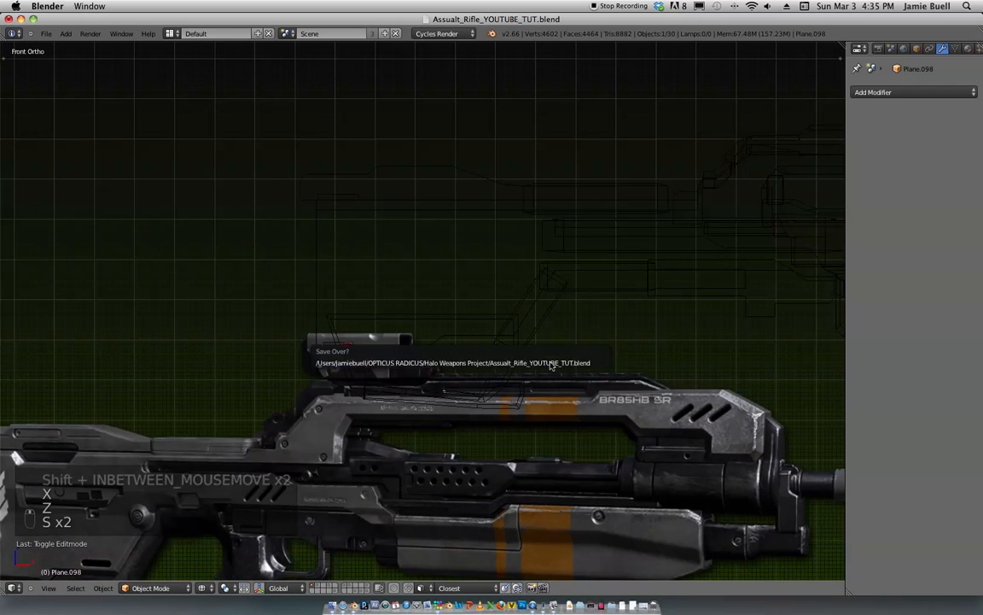
click(545, 362)
Step: Examine the scope area of the reference image and the overall rifle model in solid shading
scroll(473, 447, up, 4)
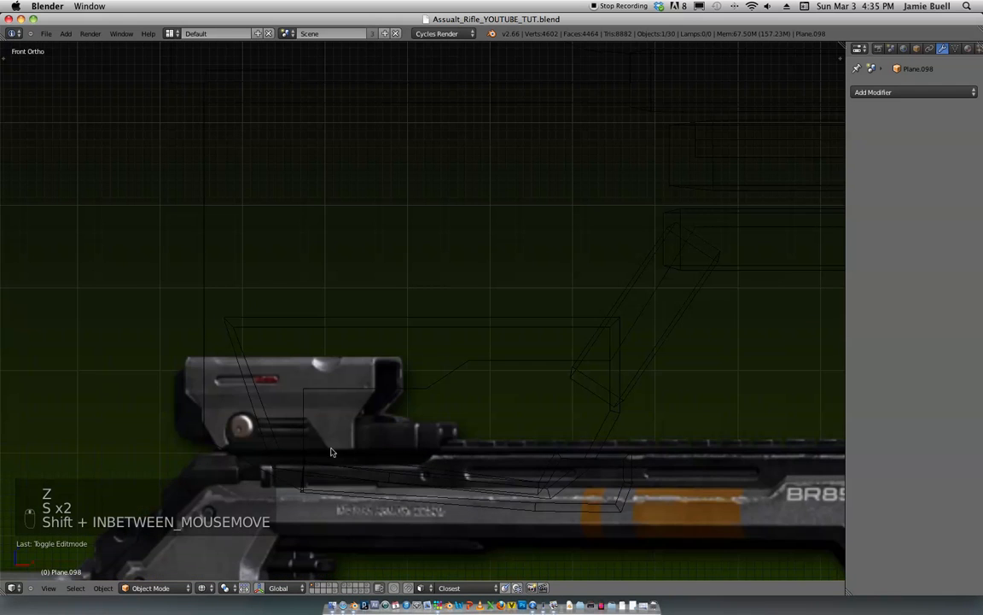
scroll(562, 303, down, 4)
shift+middle_drag(592, 271, 446, 315)
scroll(452, 313, down, 3)
shift+middle_drag(668, 224, 562, 281)
key(z)
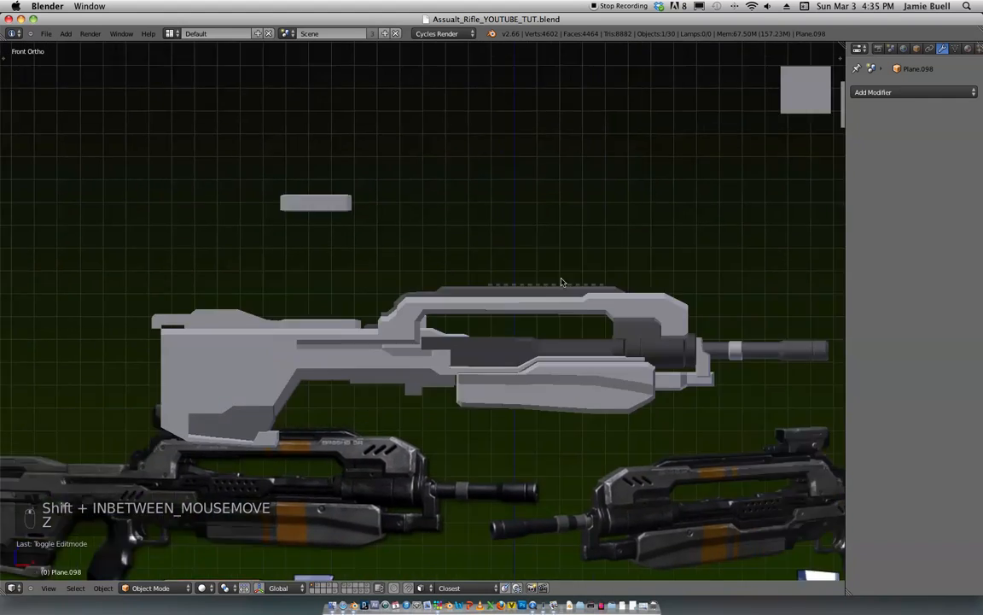
scroll(575, 278, up, 2)
scroll(589, 256, down, 3)
shift+middle_drag(627, 213, 527, 284)
scroll(546, 278, down, 1)
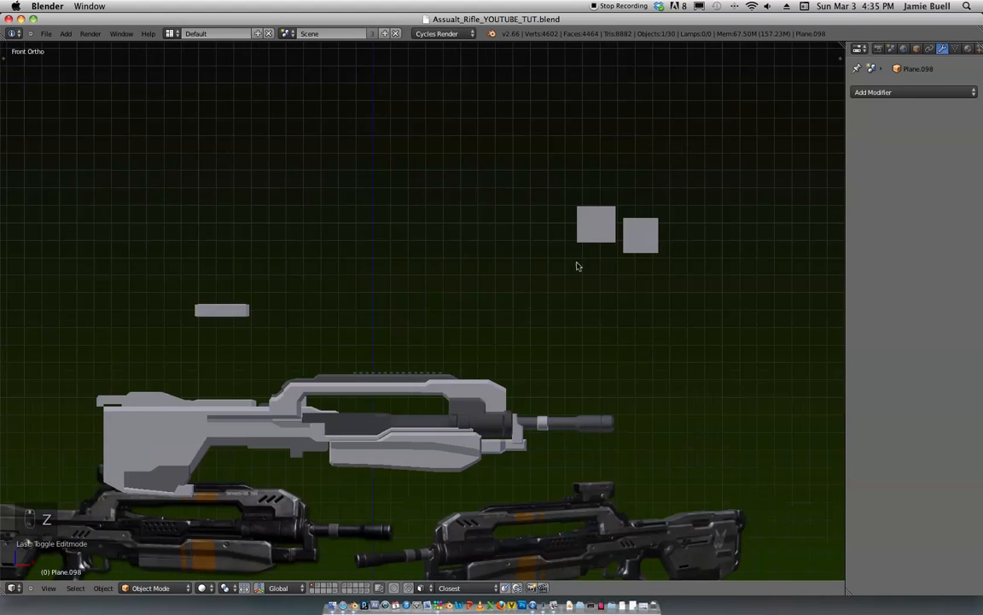
shift+middle_drag(653, 231, 529, 320)
scroll(572, 318, up, 3)
right_click(537, 315)
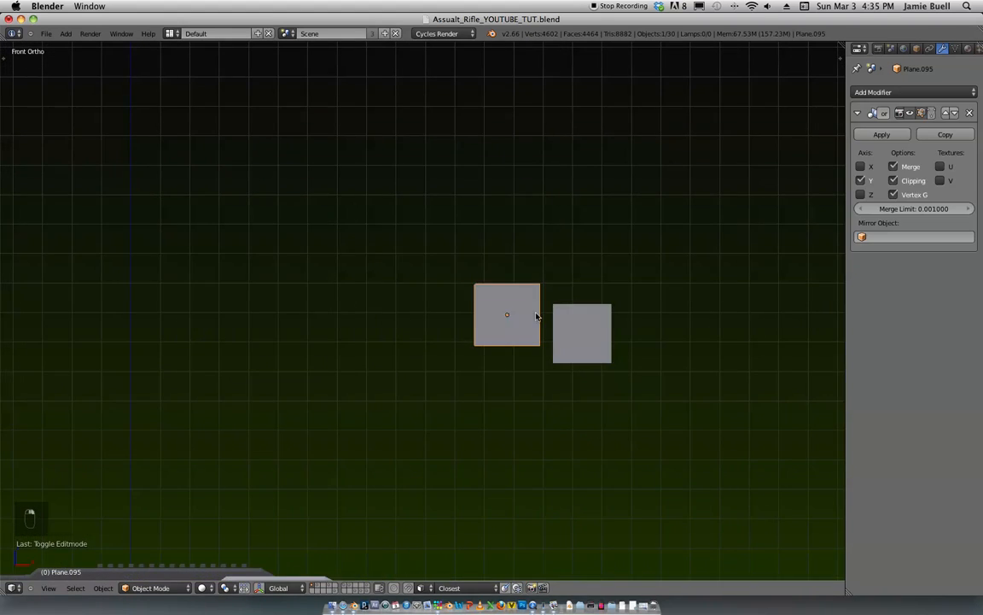
key(Tab)
shift+middle_drag(573, 287, 558, 294)
scroll(574, 281, down, 1)
shift+middle_drag(610, 258, 568, 270)
scroll(623, 212, up, 2)
scroll(537, 320, up, 2)
key(ctrl+r)
click(454, 335)
key(ctrl+r)
key(Tab)
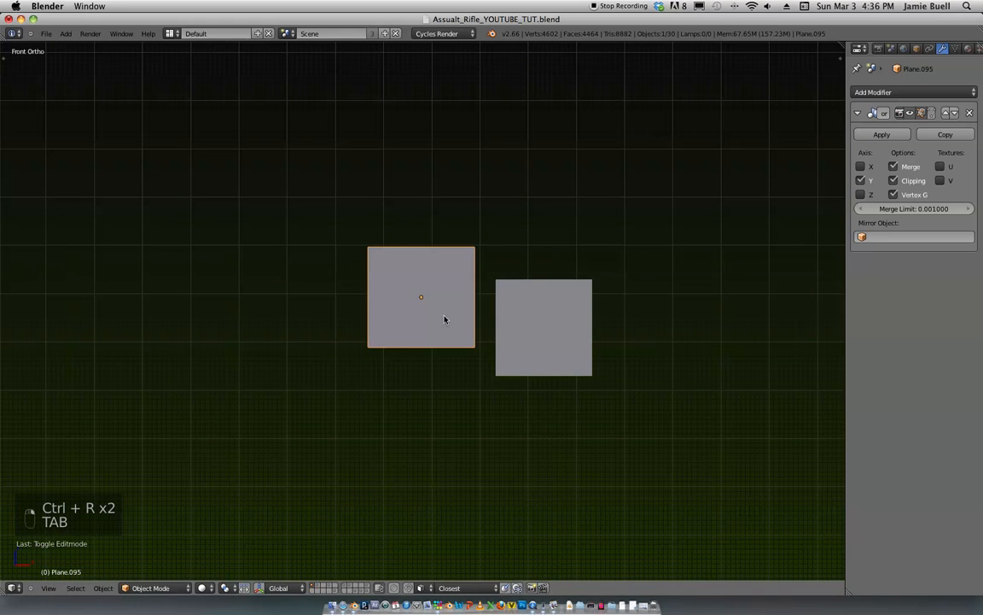
Step: Duplicate the larger box beside the original and cut two vertical edge loops near the copy's sides
click(313, 326)
key(Tab)
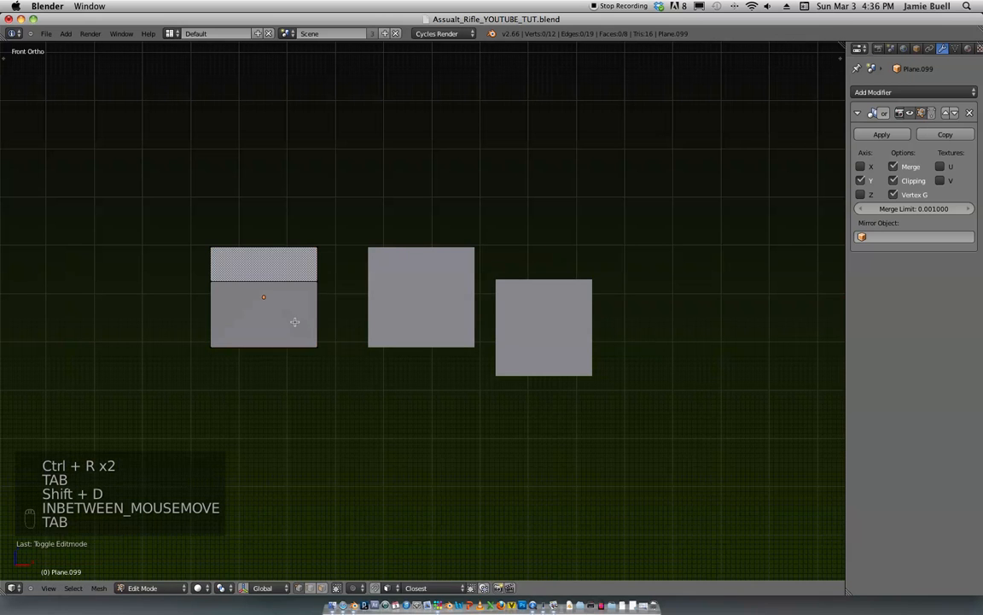
key(ctrl+r)
click(305, 280)
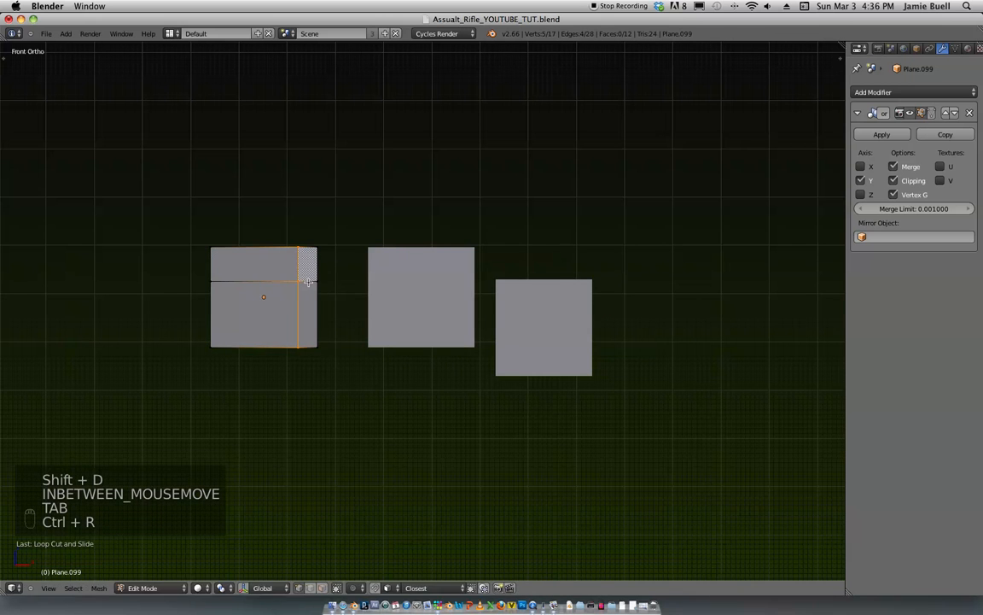
key(ctrl+r)
click(246, 300)
Step: Delete the lower middle face and the underside face of the copied box to form an arch
key(ctrl+Tab)
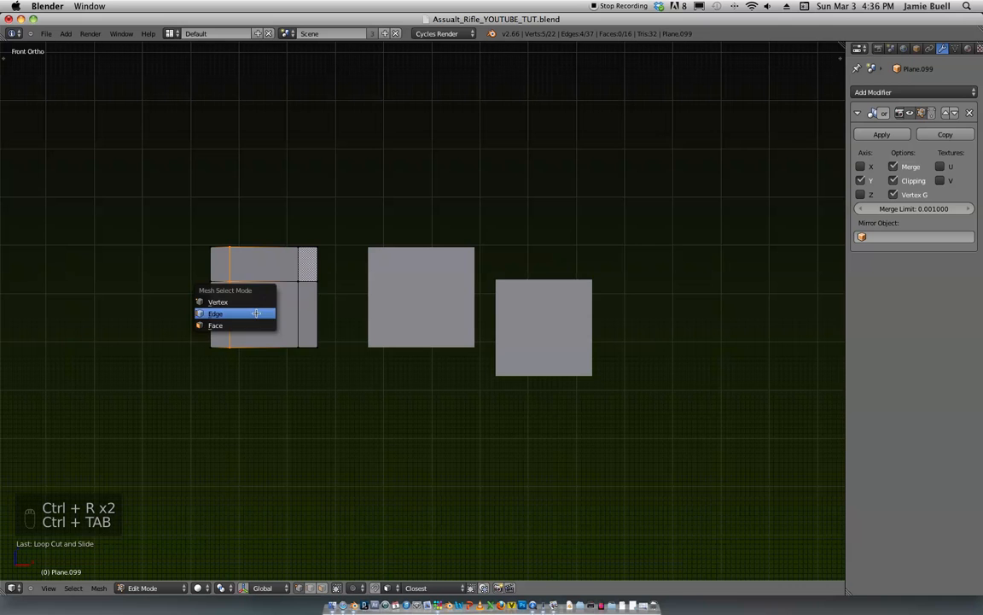
click(257, 325)
right_click(263, 316)
key(x)
click(259, 342)
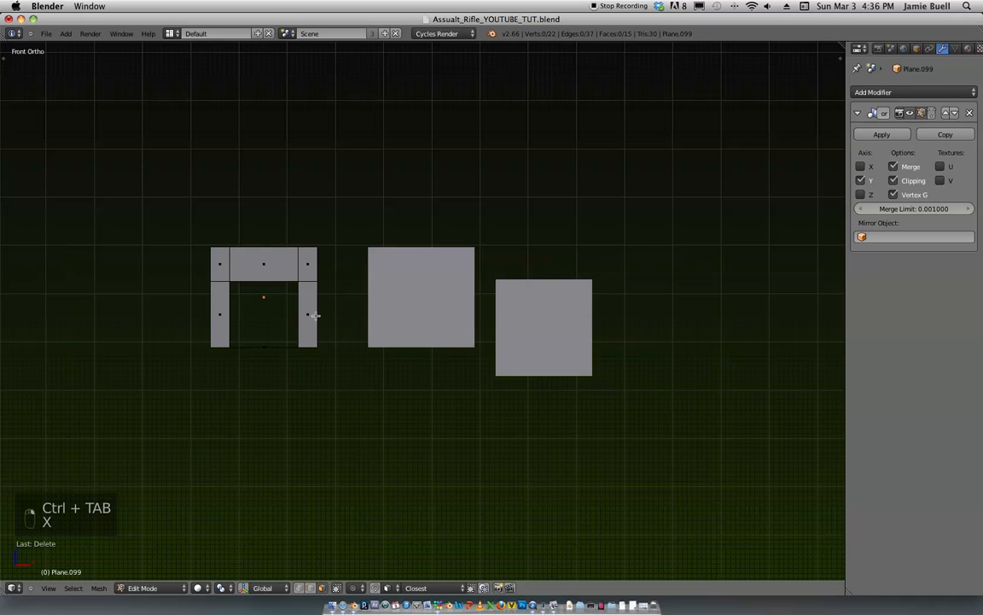
middle_drag(265, 352, 330, 344)
key(x)
click(271, 393)
Step: Delete the arch-shaped copy of the larger box
key(Tab)
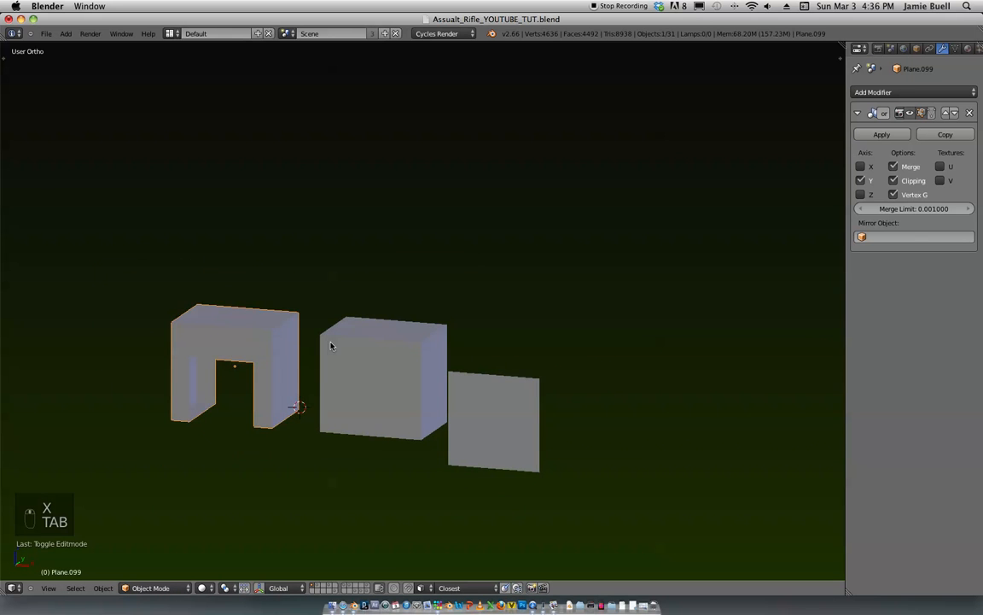
key(x)
click(290, 400)
Step: Duplicate the smaller square plane and place the copy beside it along the X axis
right_click(492, 410)
key(KP_1)
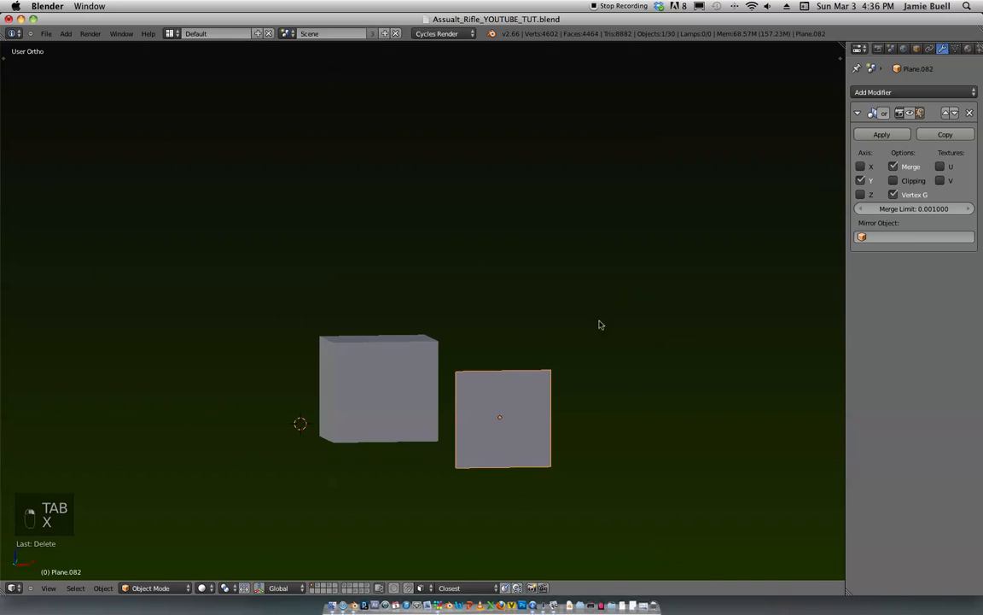
key(shift+d)
key(x)
click(602, 334)
shift+middle_drag(625, 317, 472, 347)
key(Tab)
key(KP_1)
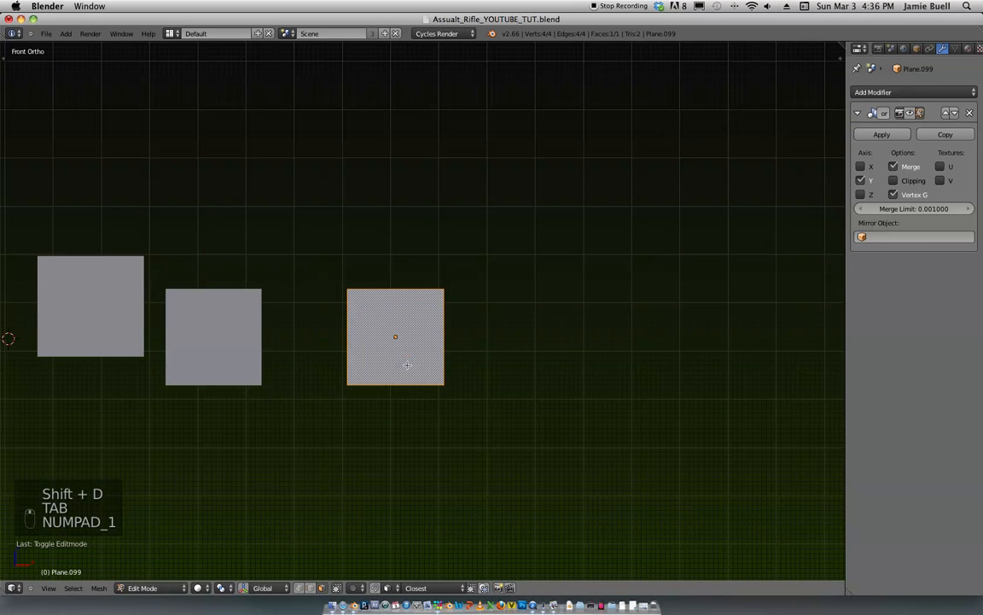
Step: Cut two vertical edge loops near the sides of the copied plane and one horizontal loop across it
key(ctrl+r)
click(398, 294)
click(371, 311)
key(ctrl+r)
click(403, 308)
click(415, 303)
key(ctrl+r)
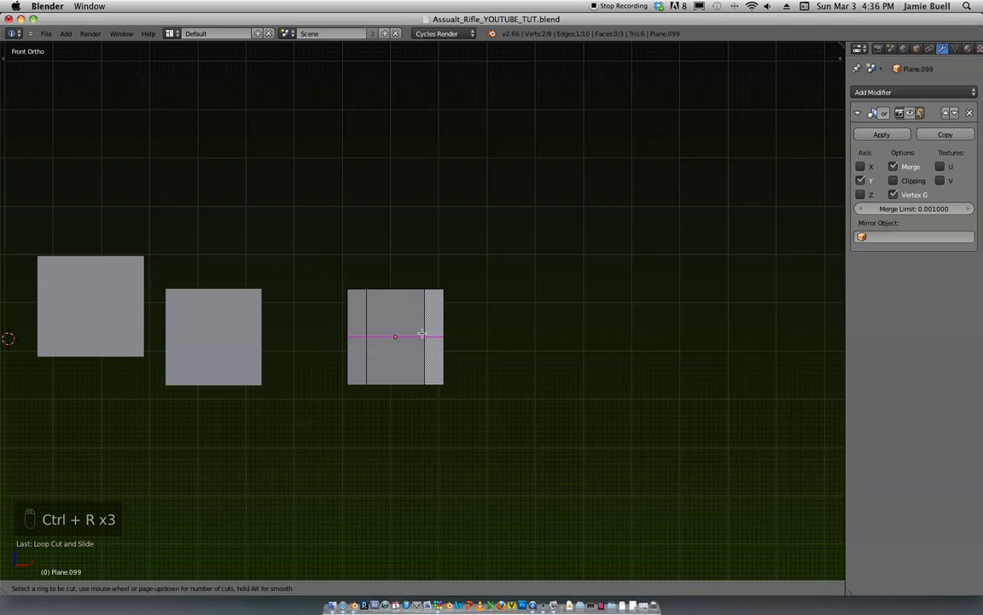
click(426, 321)
Step: Delete the lower middle face of the copied plane to leave an arch shape
key(ctrl+Tab)
click(414, 351)
key(x)
click(408, 378)
key(Tab)
Step: Flatten the arch by scaling it down along Z
key(s)
key(z)
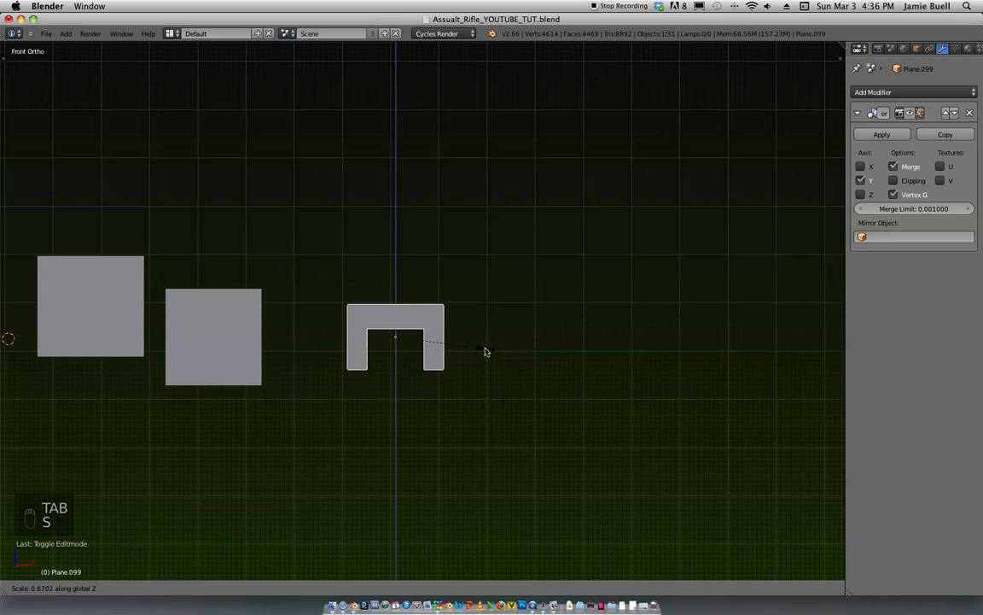
click(421, 339)
Step: Offset the arch mesh along Y from the mirror plane and enable Clipping on its Mirror modifier
middle_drag(421, 339, 390, 388)
key(Tab)
click(909, 117)
click(893, 180)
middle_drag(645, 243, 318, 378)
Step: Select the arch's outline edges and extrude them to the mirror plane to form a solid block
key(Tab)
key(Tab)
key(ctrl+Tab)
click(317, 365)
alt+right_click(317, 352)
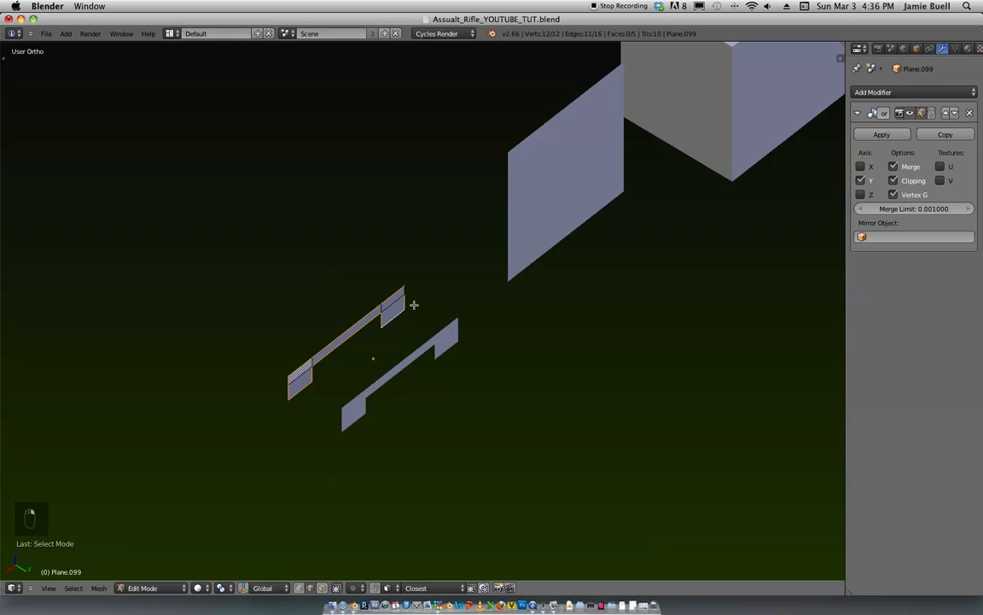
middle_drag(405, 302, 450, 324)
key(e)
click(520, 334)
middle_drag(520, 334, 668, 312)
key(Tab)
key(Tab)
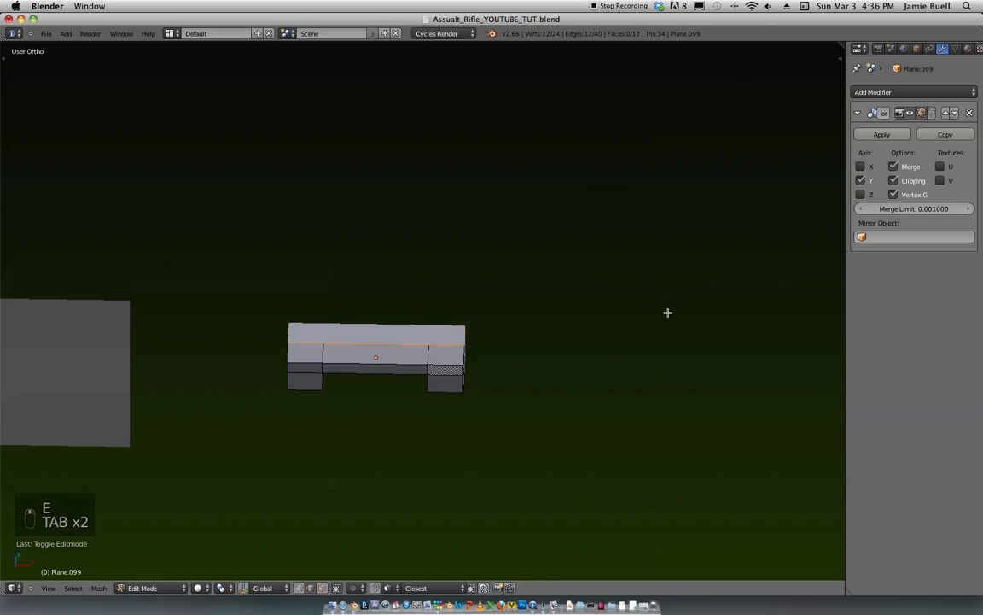
Step: Bevel the arch's front outline edges along the top and down both outer sides with a single segment
scroll(599, 325, up, 5)
right_click(471, 383)
middle_drag(471, 383, 437, 383)
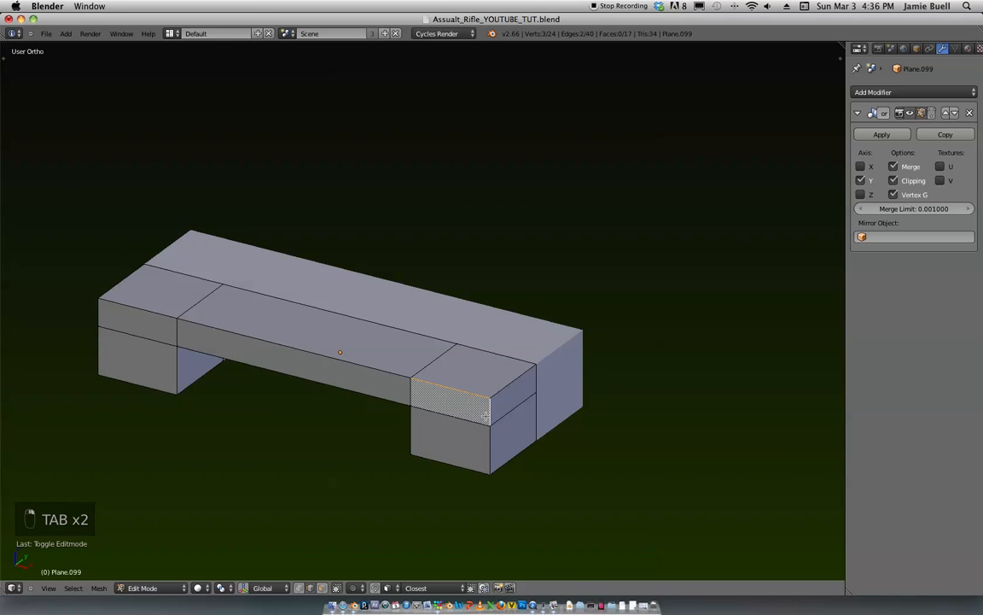
middle_drag(456, 427, 463, 432)
shift+right_click(375, 376)
shift+middle_drag(375, 376, 574, 426)
middle_drag(573, 426, 608, 430)
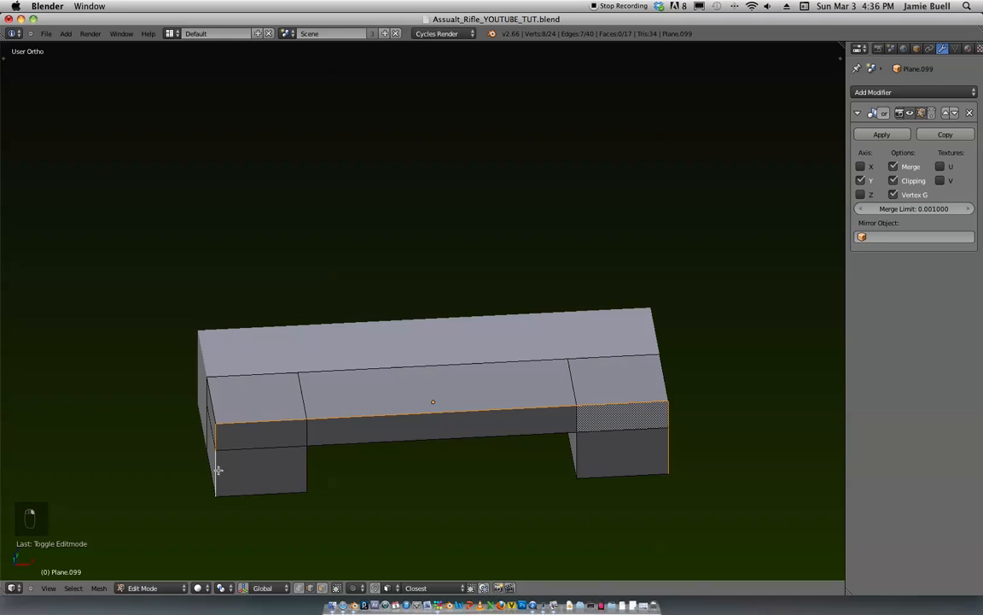
middle_drag(219, 469, 314, 463)
key(ctrl+b)
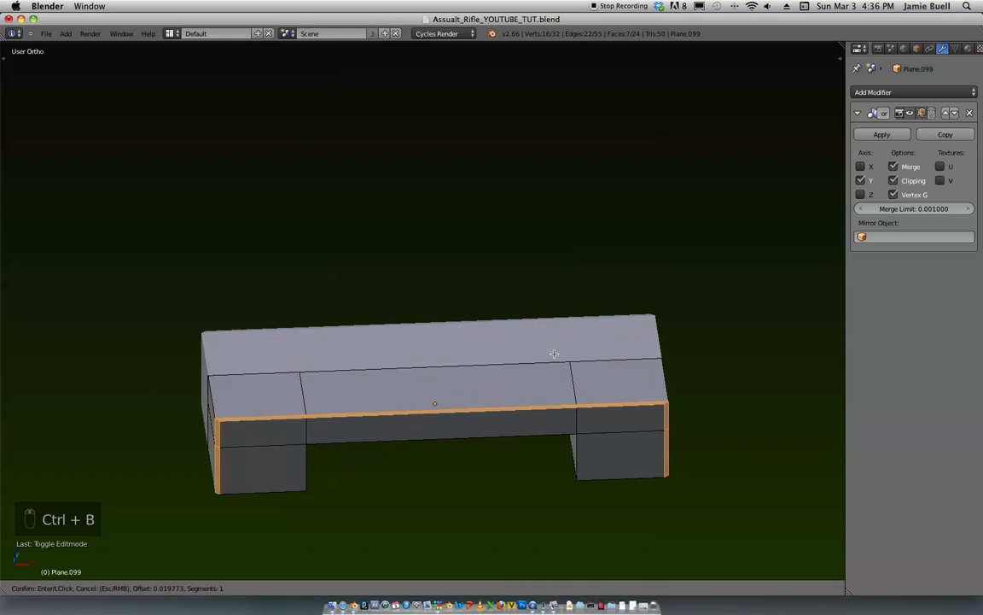
click(572, 334)
middle_drag(572, 334, 513, 389)
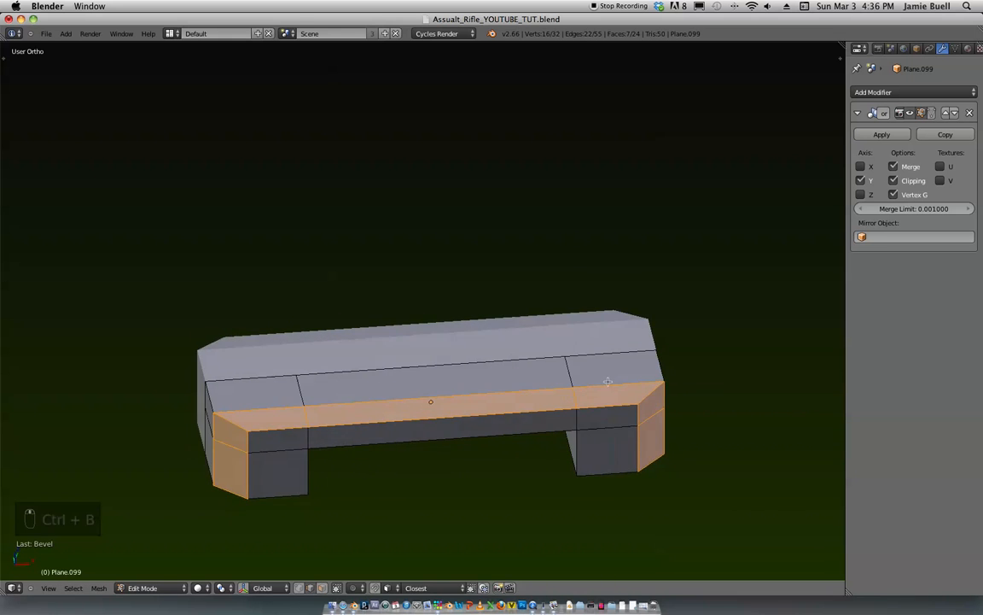
Step: Select the edge loops bounding the arch's top surface and move them along Z to adjust its height
right_click(513, 390)
key(g)
key(z)
right_click(483, 392)
shift+right_click(301, 380)
key(g)
key(z)
click(426, 400)
key(Tab)
Step: Set up the arch mesh for editing in front view with vertex selection and wireframe display
middle_drag(428, 399, 547, 271)
scroll(546, 271, down, 7)
key(KP_1)
scroll(392, 371, down, 4)
shift+middle_drag(431, 296, 794, 175)
shift+middle_drag(706, 219, 735, 165)
ctrl+middle_drag(735, 165, 722, 189)
shift+middle_drag(722, 188, 530, 135)
ctrl+middle_drag(640, 198, 565, 393)
key(Tab)
key(ctrl+Tab)
click(549, 384)
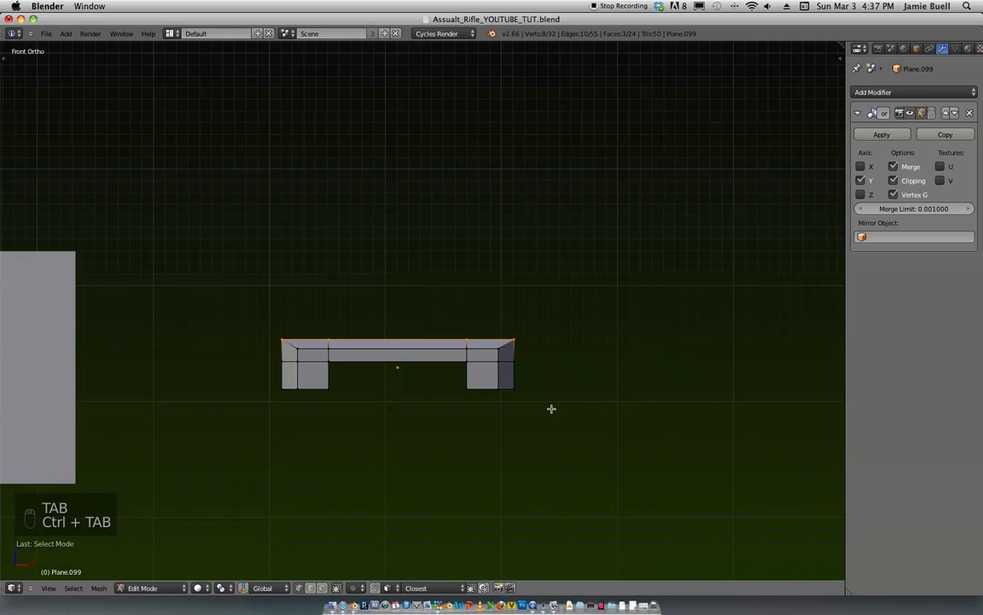
key(z)
Step: Try to narrow the arch's two legs along X
key(a)
key(b)
drag(556, 427, 454, 312)
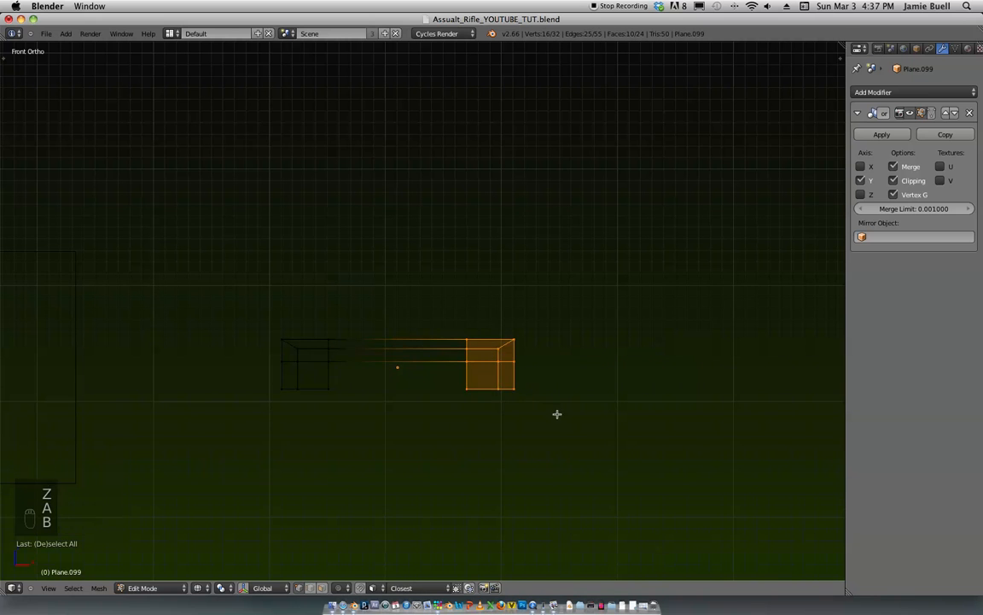
key(s)
key(x)
click(497, 387)
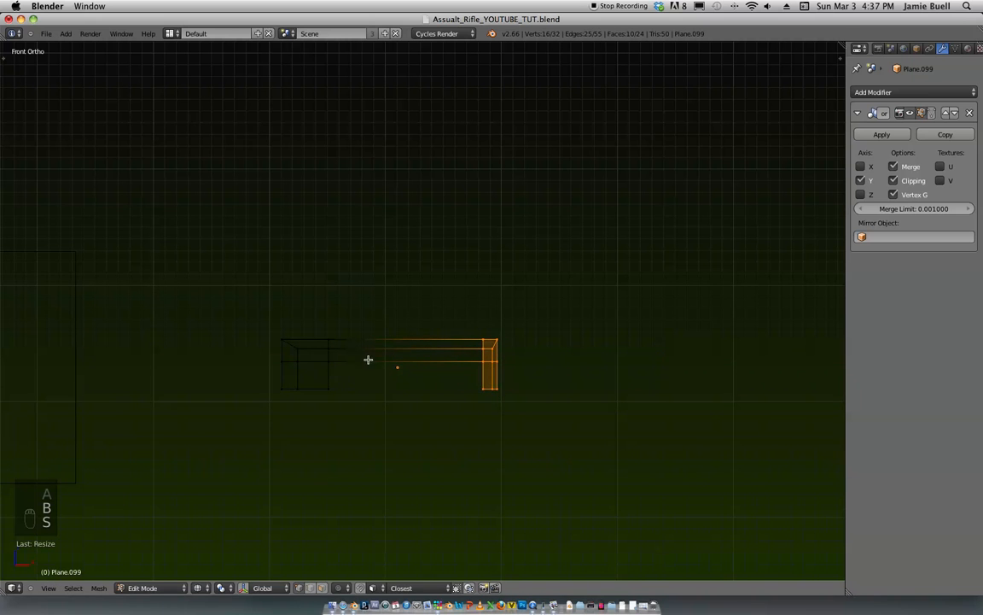
key(b)
drag(365, 418, 243, 298)
key(s)
key(x)
right_click(415, 394)
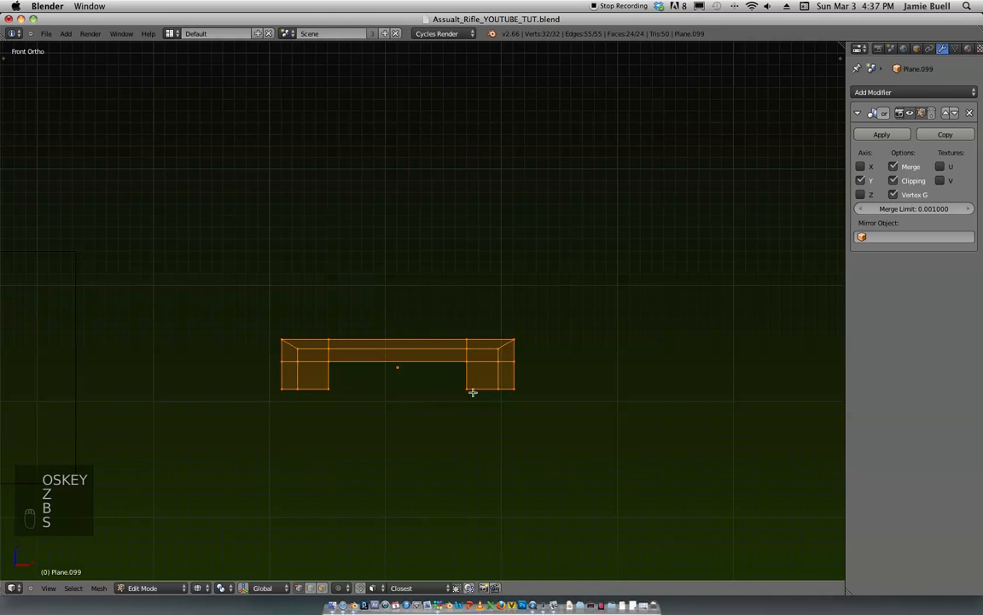
Step: Narrow the arch's right leg and left leg along X, scaling each separately
key(a)
key(b)
drag(573, 430, 481, 358)
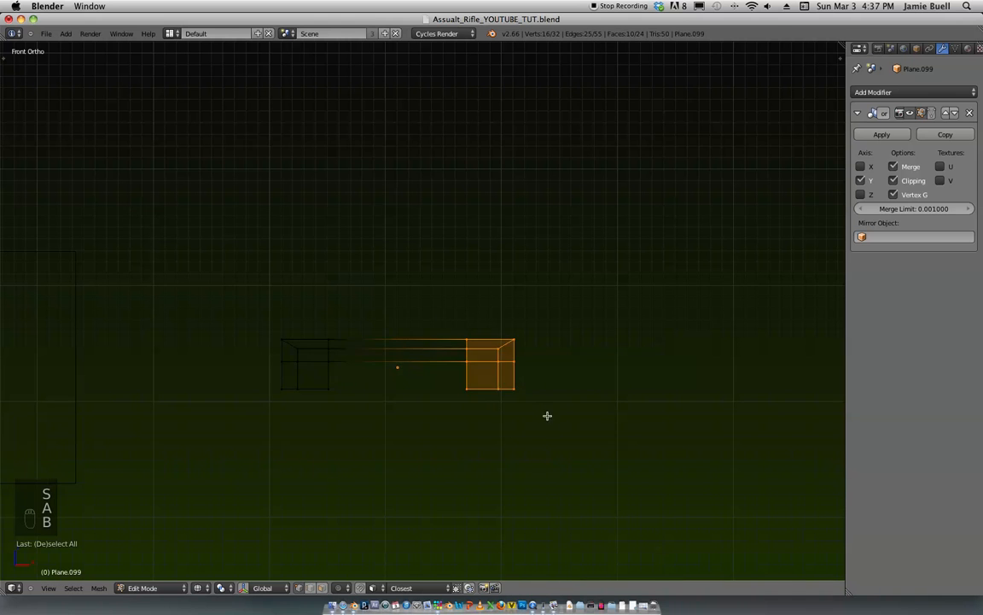
key(s)
key(x)
click(500, 390)
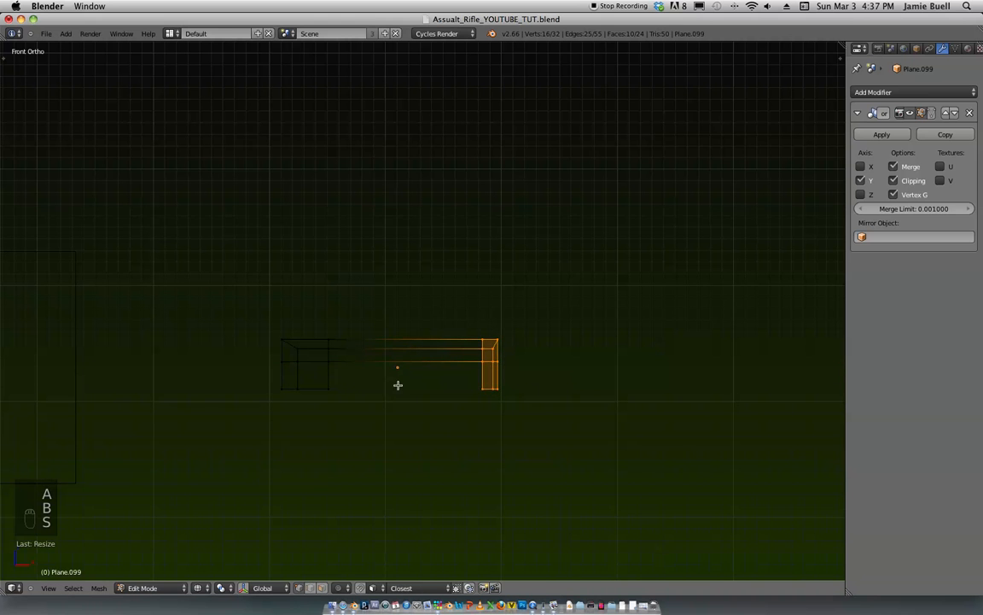
drag(306, 362, 306, 362)
key(s)
key(x)
click(337, 385)
key(Tab)
middle_drag(378, 387, 412, 456)
Step: Try to rotate the whole arch mesh 90° about Z
key(Tab)
key(a)
key(a)
key(a)
key(a)
key(a)
text(rz90)
key(Escape)
Step: Switch the Mirror modifier's axis from Y to X and try rotating the arch mesh again
middle_drag(484, 418, 491, 396)
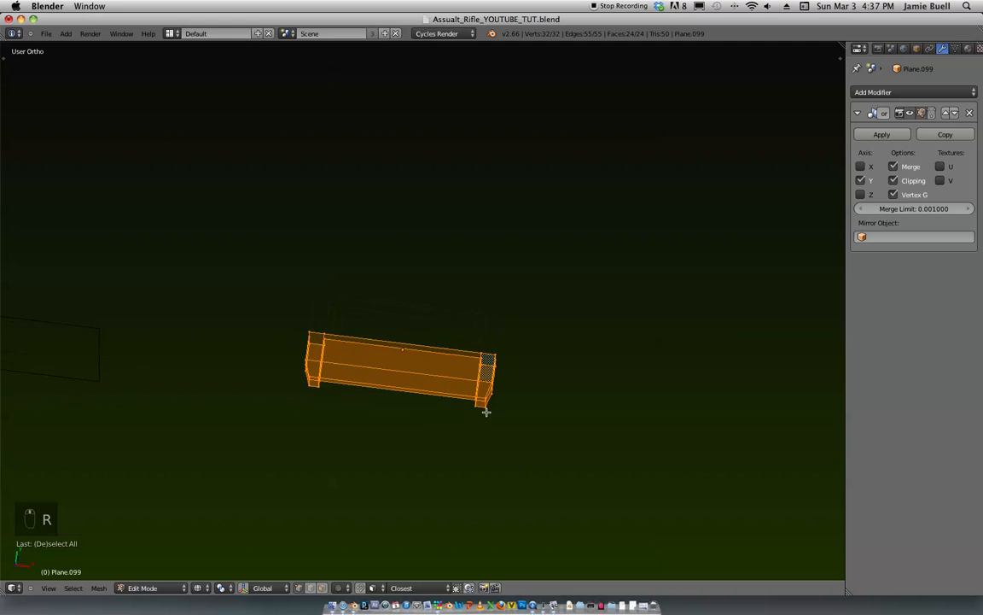
click(864, 183)
click(862, 168)
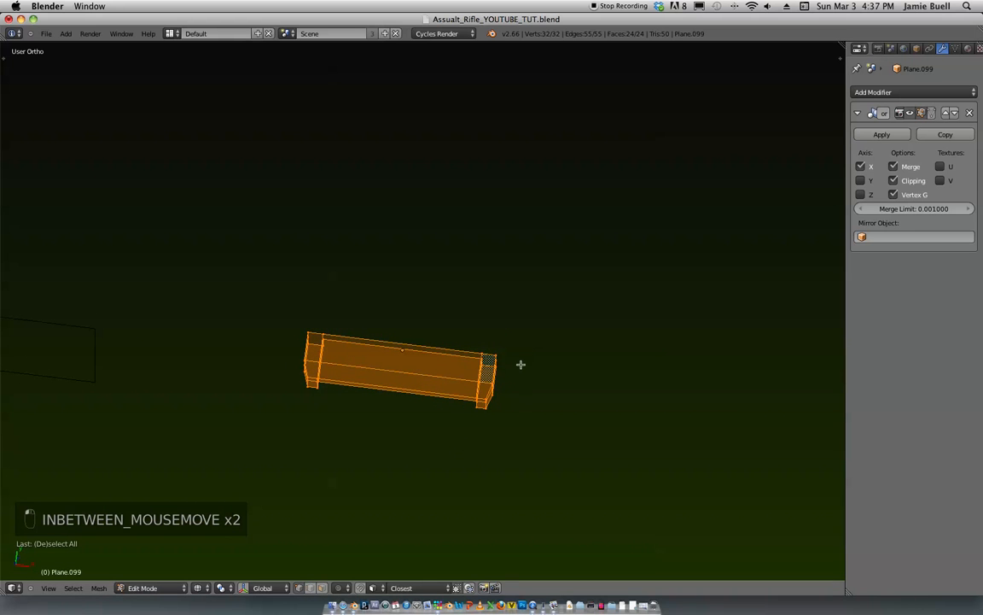
key(r)
click(568, 340)
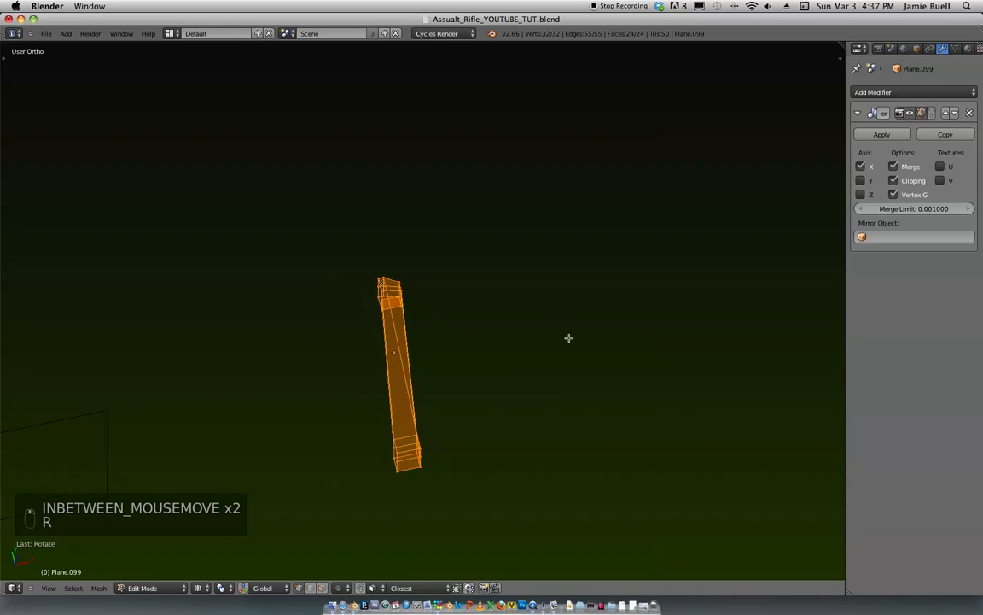
key(super+z)
Step: Disable all mirror axes and Clipping, and rotate the whole arch mesh a quarter turn about Z
click(894, 183)
key(r)
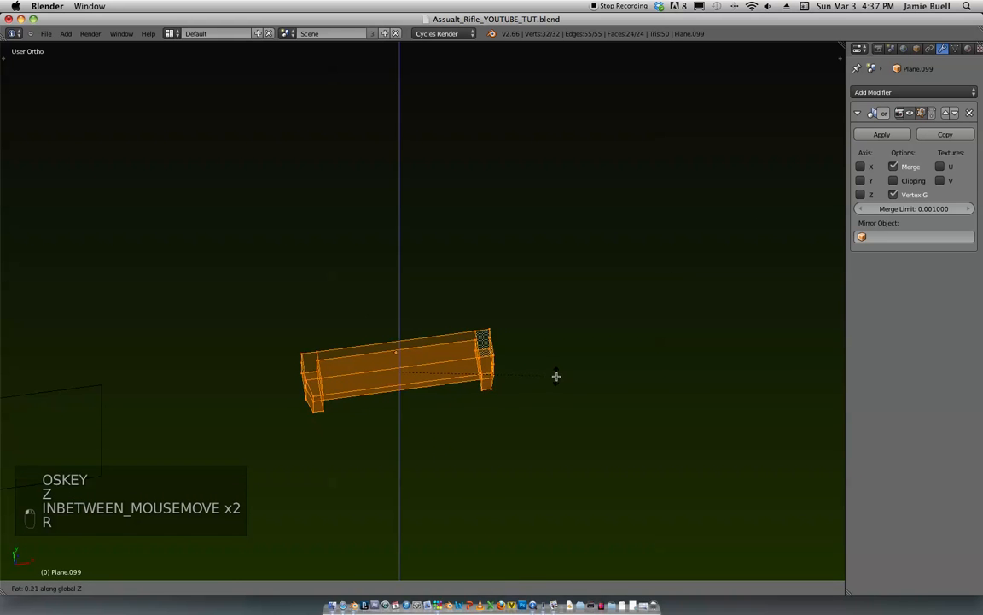
click(559, 397)
scroll(625, 266, down, 5)
key(KP_1)
scroll(599, 298, down, 4)
scroll(676, 303, up, 8)
Step: Apply the arch object's transform and enable the X axis in its Mirror modifier
key(Tab)
key(ctrl+a)
click(532, 383)
click(864, 167)
middle_drag(657, 286, 647, 318)
Step: Offset the arch mesh from the mirror plane, enable Clipping, and move it back along X until both halves join
key(Tab)
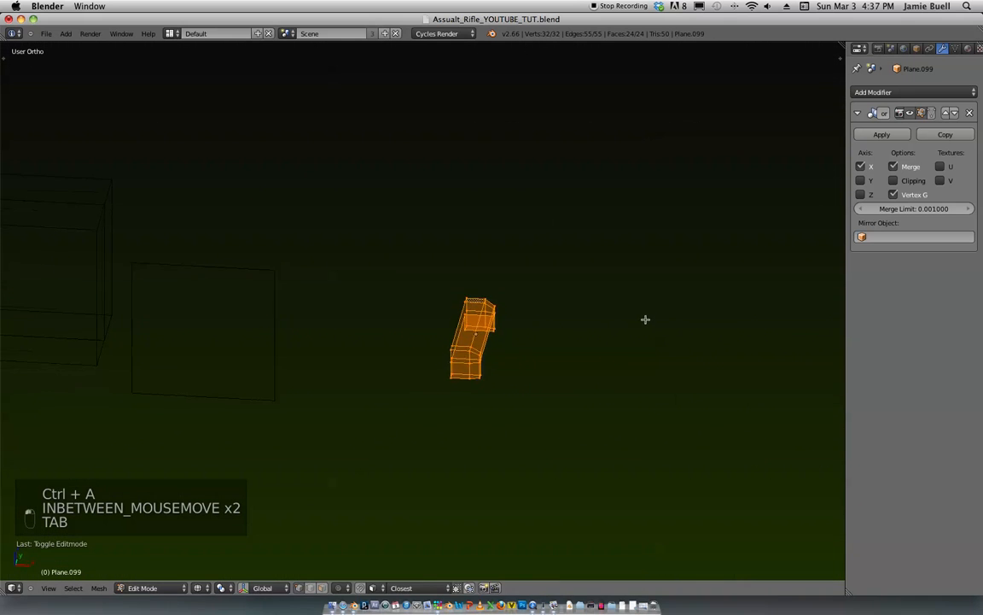
key(g)
click(617, 363)
click(893, 180)
key(z)
key(g)
key(x)
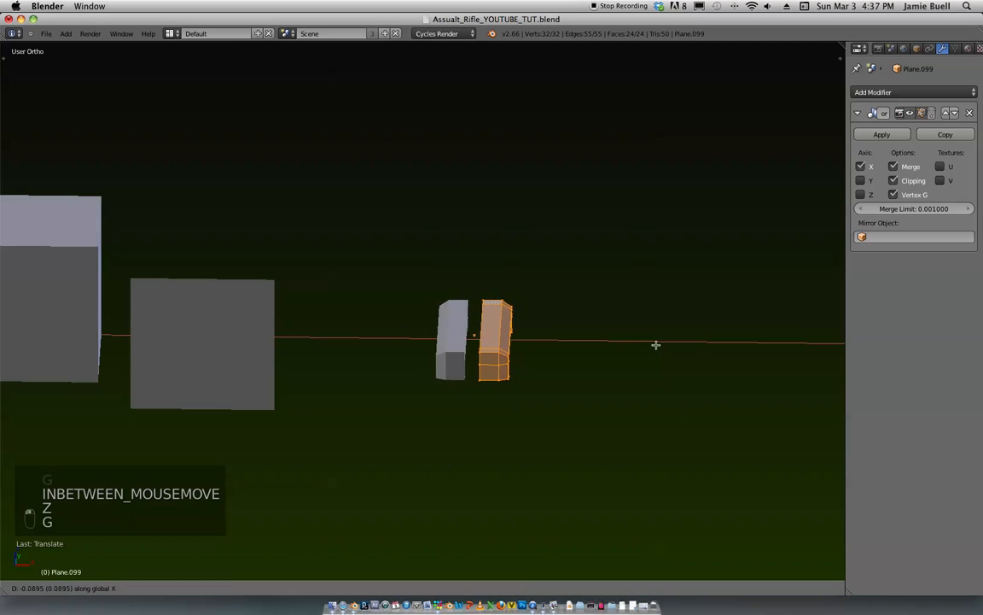
click(651, 345)
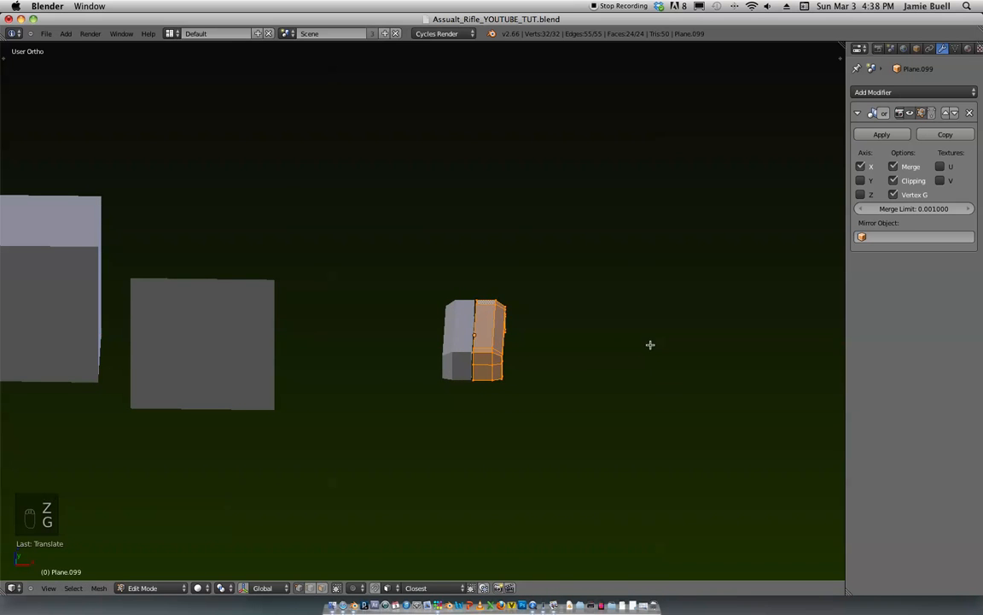
key(g)
key(x)
middle_drag(634, 343, 639, 332)
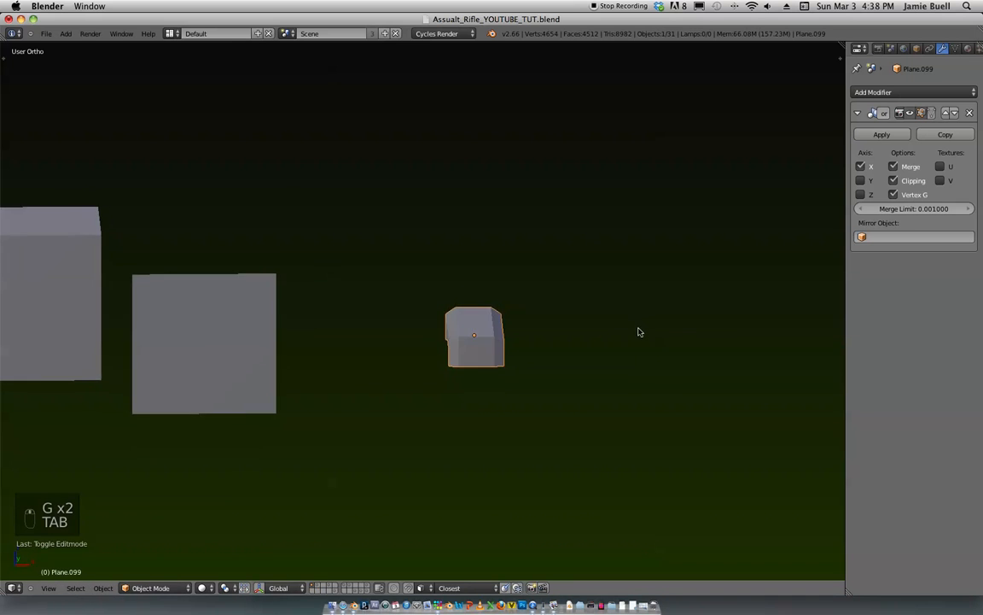
Step: Resize the joined, mirrored arch piece
key(s)
click(573, 376)
key(s)
click(579, 382)
middle_drag(580, 382, 625, 248)
click(577, 354)
scroll(571, 351, down, 3)
Step: Duplicate the arch piece and place the copy near the rifle
key(shift+d)
click(408, 376)
middle_drag(408, 375, 362, 314)
Step: Snap the 3D cursor to the vertex beside the raised step of the rifle's dark top rail
right_click(401, 373)
key(Tab)
scroll(510, 397, up, 3)
scroll(510, 397, up, 2)
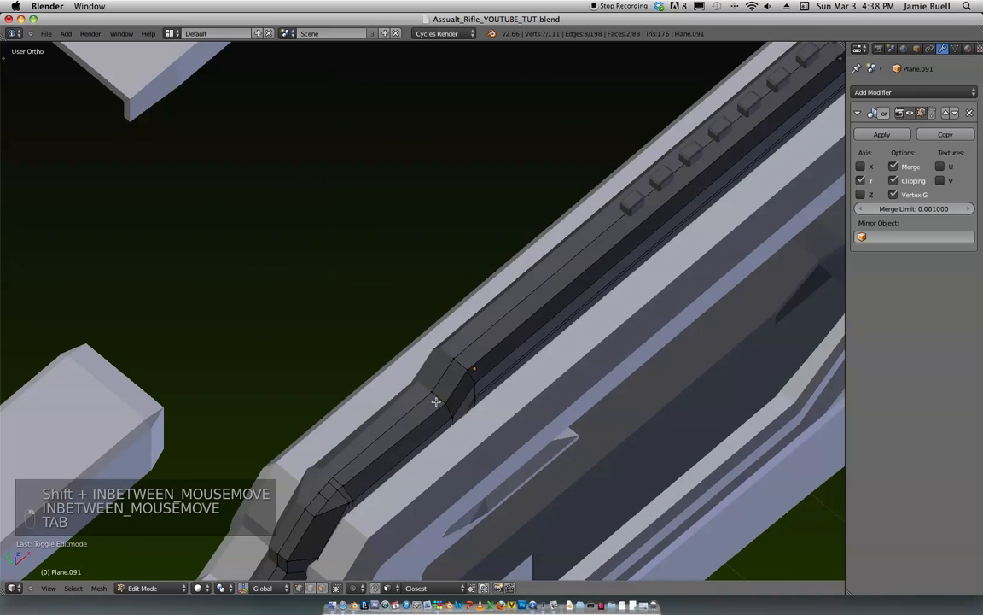
key(shift+d)
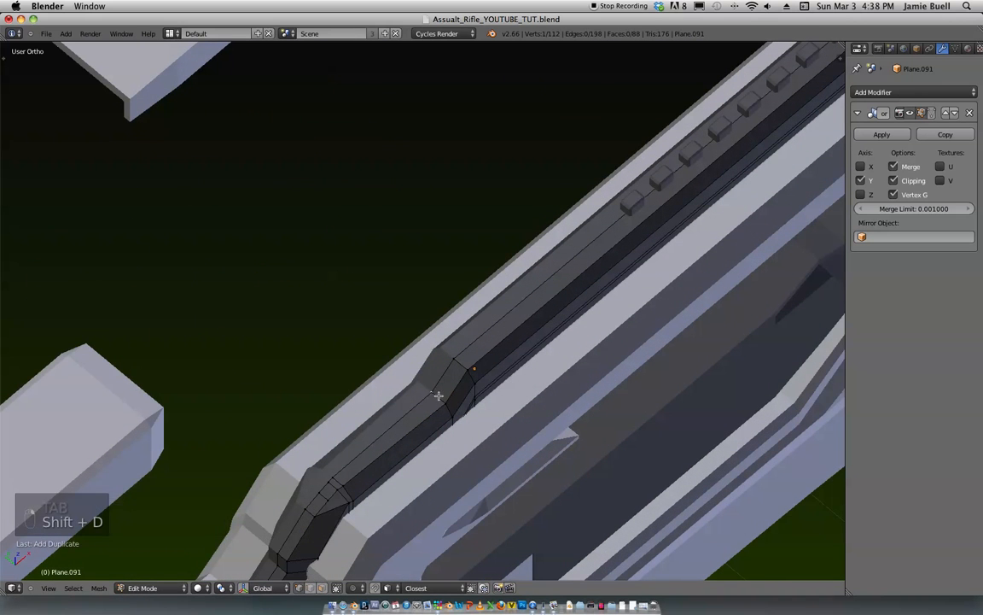
key(shift+s)
click(475, 408)
key(Tab)
scroll(401, 324, down, 3)
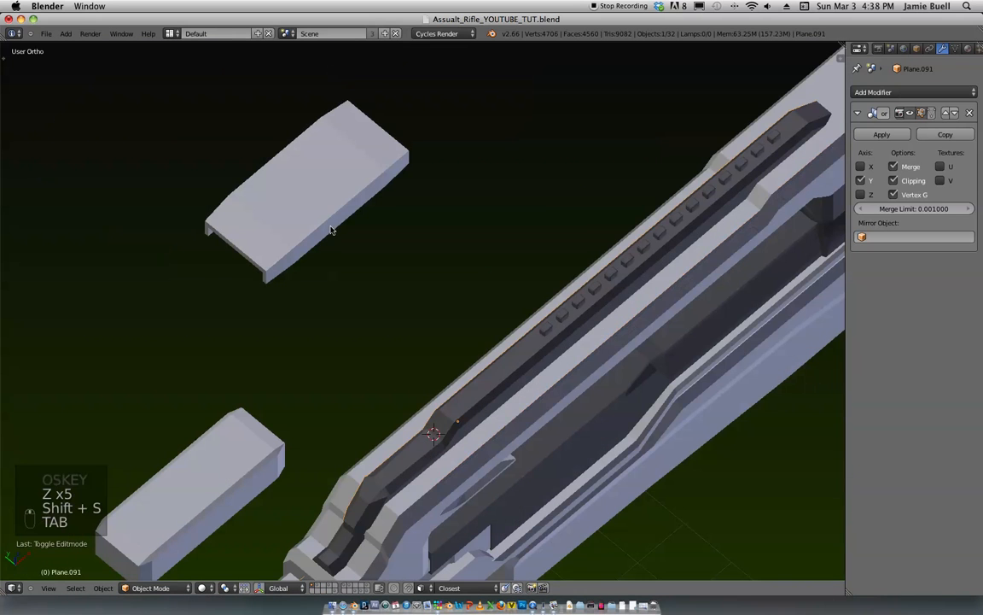
Step: Place the copied arch piece at the 3D cursor on the rail and scale it along X
click(493, 327)
middle_drag(492, 327, 453, 425)
key(s)
key(x)
click(555, 428)
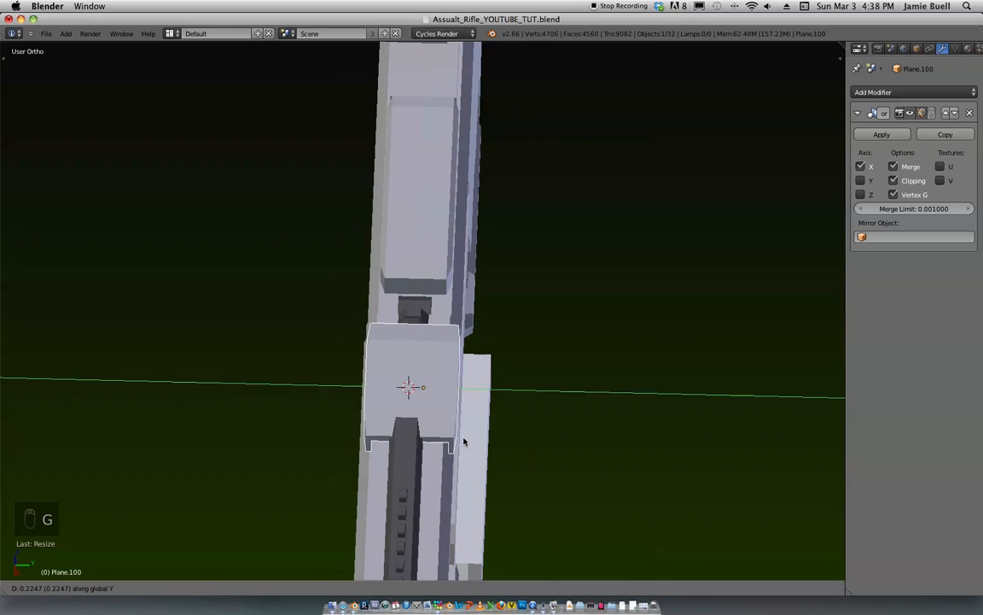
Step: Narrow the copied piece along Y and center it over the top rail
click(461, 443)
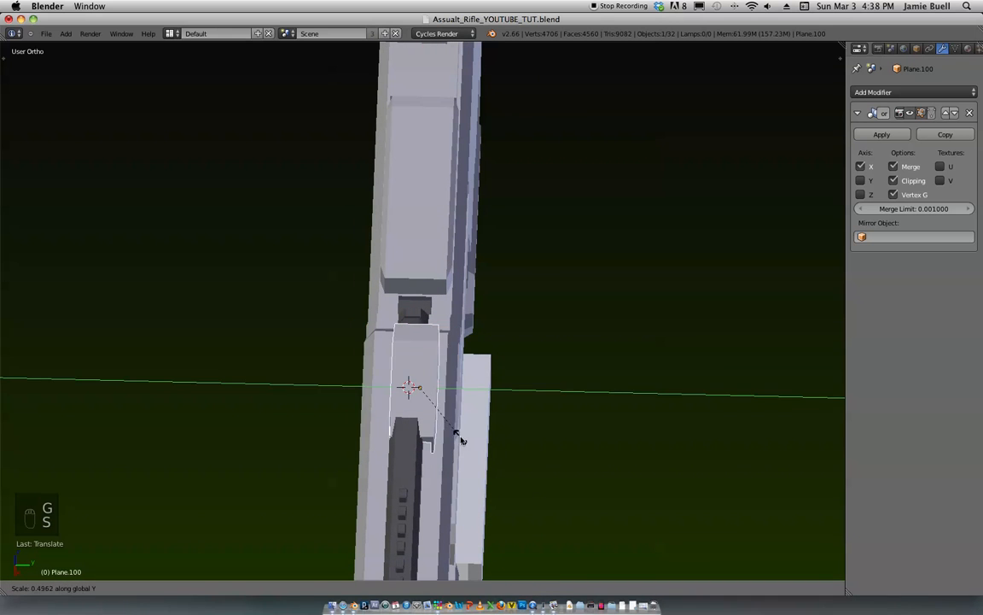
click(462, 439)
key(g)
key(y)
click(463, 446)
key(s)
key(y)
click(470, 452)
key(g)
key(y)
click(474, 454)
Step: Move the copied piece along Z and X to seat it on the rear end of the top rail
middle_drag(474, 454, 565, 407)
key(g)
key(z)
key(z)
click(586, 411)
key(g)
key(x)
click(562, 417)
middle_drag(562, 417, 575, 415)
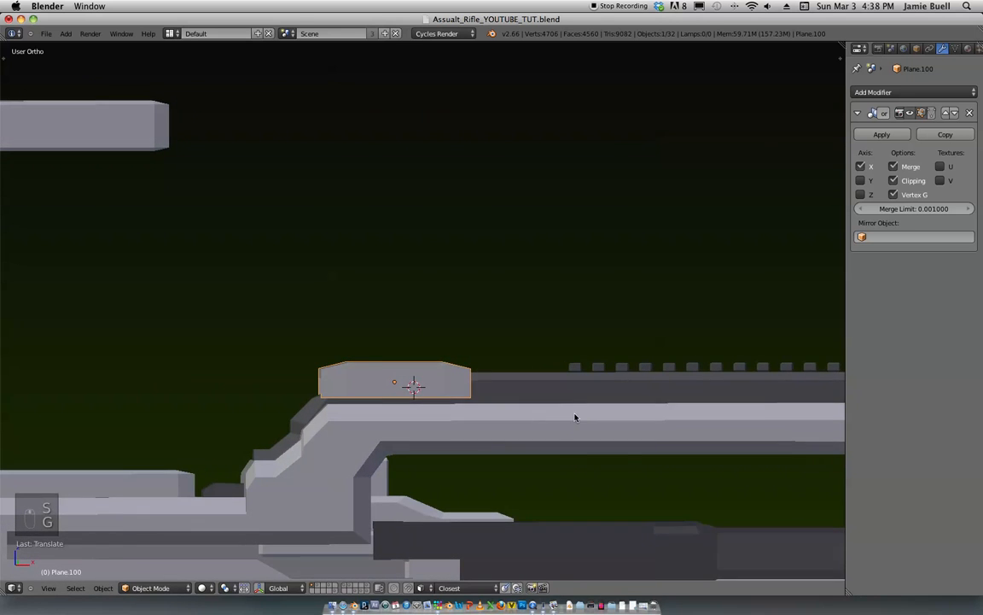
Step: Select all the assembled rifle parts in front view and move them up, away from the reference images
key(KP_1)
scroll(496, 419, down, 5)
shift+middle_drag(589, 270, 709, 182)
scroll(608, 291, down, 3)
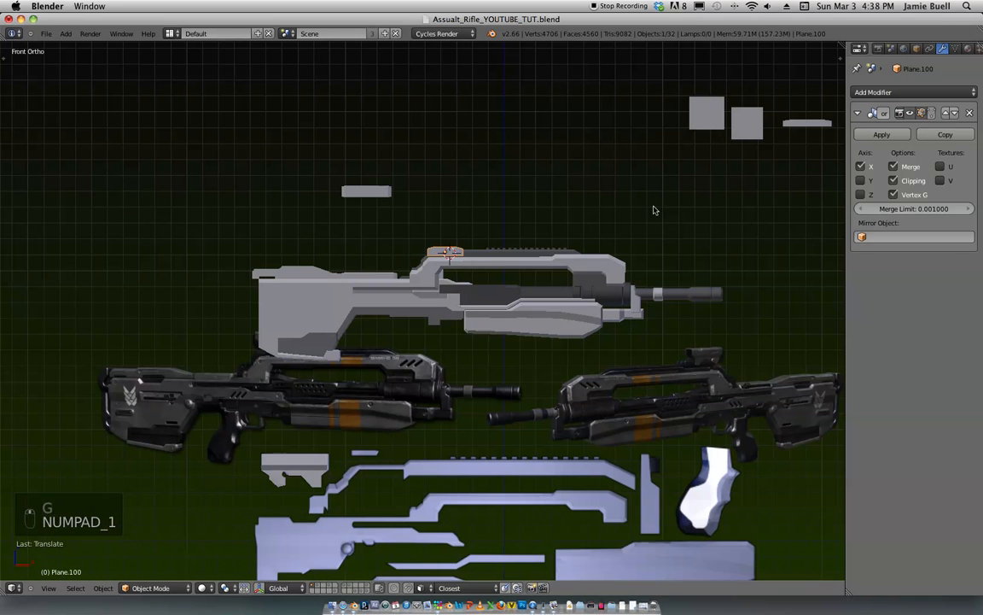
key(b)
drag(661, 333, 176, 214)
key(g)
click(561, 336)
key(g)
click(563, 318)
Step: Give the piece on the rail a new material and set its viewport color to dark gray
shift+middle_drag(579, 312, 621, 309)
scroll(595, 351, up, 3)
scroll(581, 396, up, 2)
scroll(578, 384, up, 1)
shift+middle_drag(297, 376, 263, 484)
right_click(588, 138)
click(967, 48)
click(905, 134)
click(931, 195)
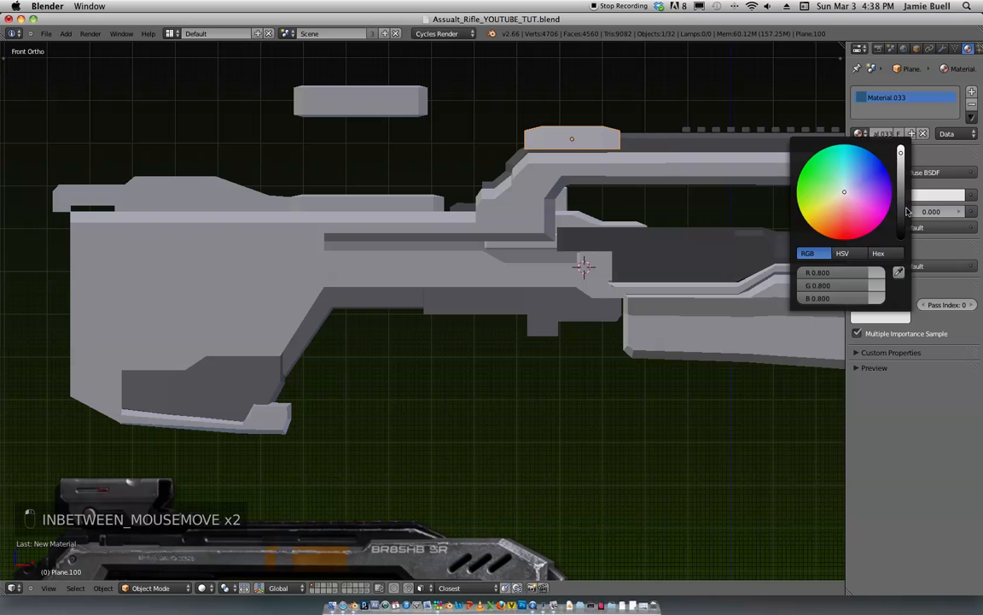
ctrl+middle_drag(572, 305, 631, 250)
shift+middle_drag(632, 250, 657, 193)
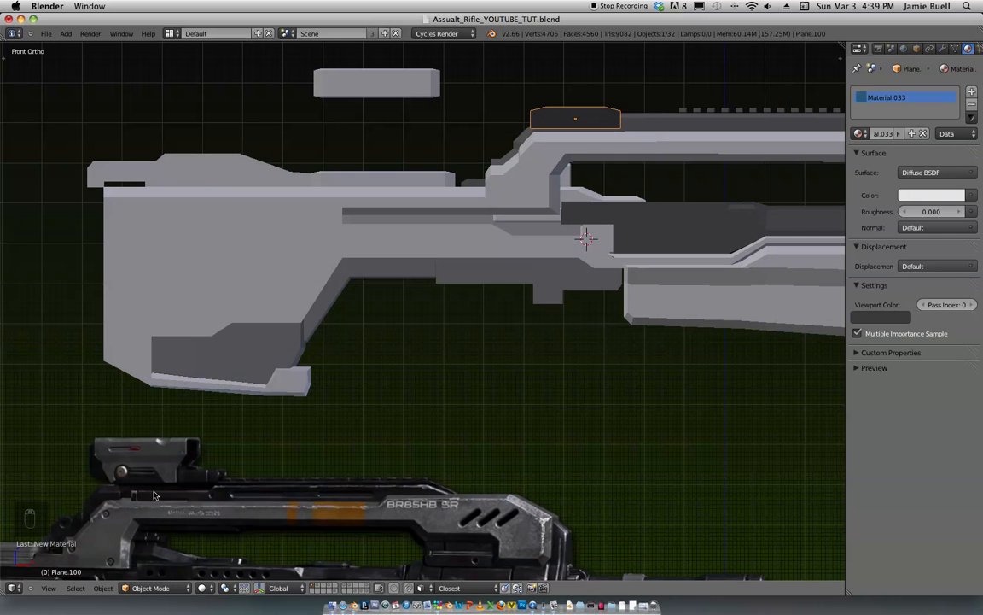
Step: Slide the dark gray piece along X on the rear end of the top rail
shift+middle_drag(535, 134, 458, 358)
key(g)
key(x)
Step: Select the top middle edge of the dark rail piece and snap the 3D cursor to it
scroll(459, 358, up, 7)
shift+middle_drag(700, 213, 473, 266)
key(Tab)
right_click(448, 319)
middle_drag(383, 311, 445, 292)
middle_drag(474, 338, 479, 349)
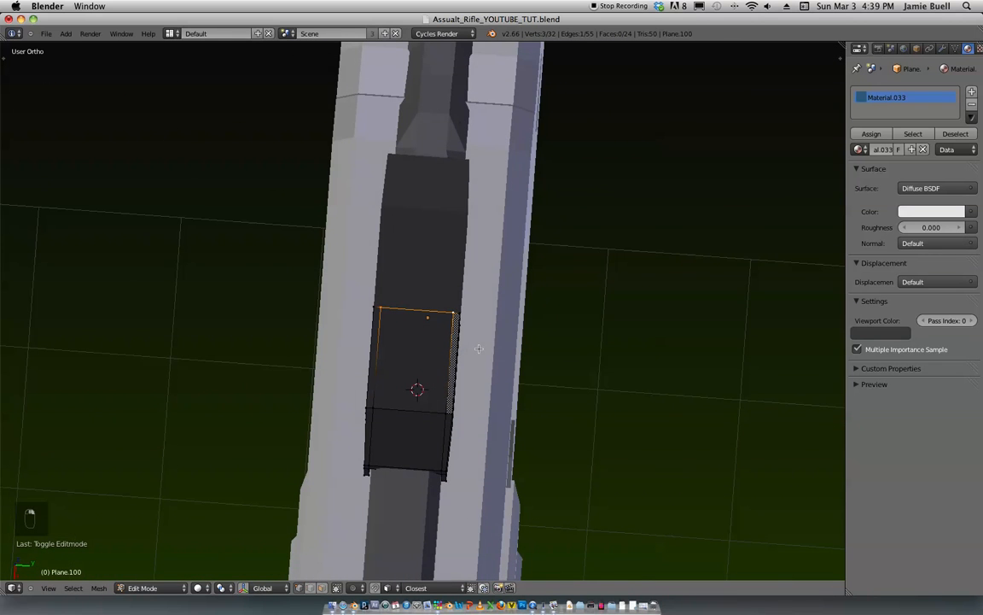
key(shift+s)
click(475, 345)
key(super+z)
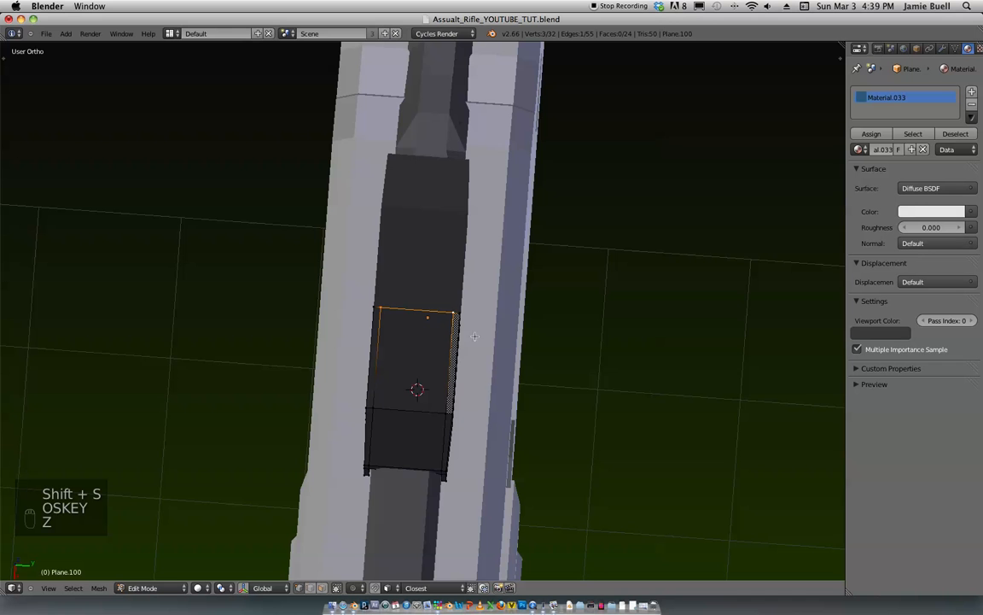
key(shift+s)
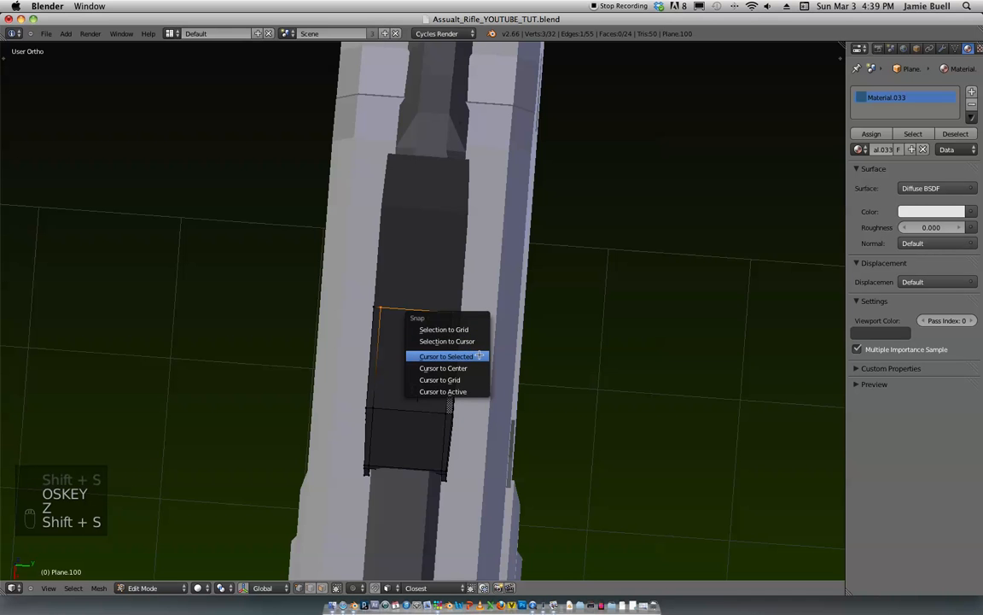
click(479, 356)
mouse_move(496, 332)
middle_down()
mouse_move(468, 427)
mouse_move(522, 340)
mouse_move(486, 317)
middle_up()
scroll(501, 341, up, 4)
scroll(489, 316, down, 3)
middle_drag(571, 254, 557, 308)
key(shift+s)
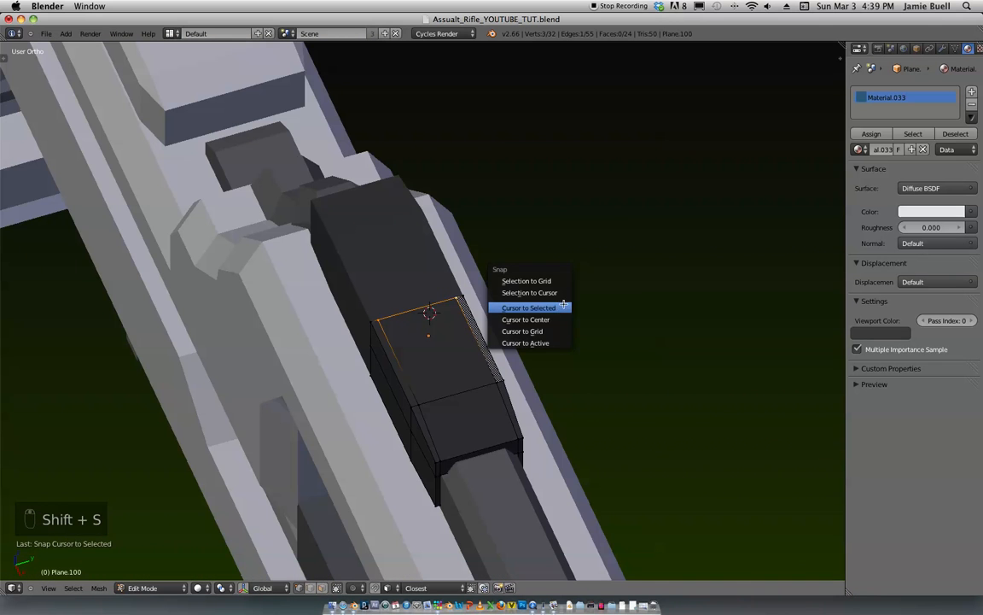
middle_drag(615, 270, 564, 292)
key(Tab)
Step: Select the scope piece among the separate parts below the reference and snap it to the 3D cursor on the rail
scroll(564, 317, down, 3)
key(KP_1)
scroll(591, 301, down, 5)
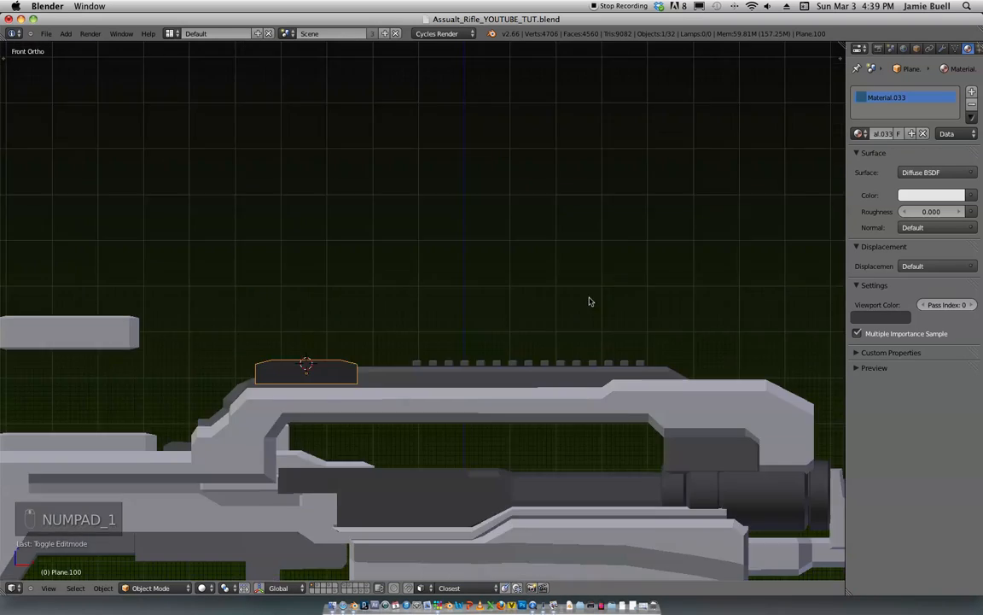
scroll(655, 213, down, 3)
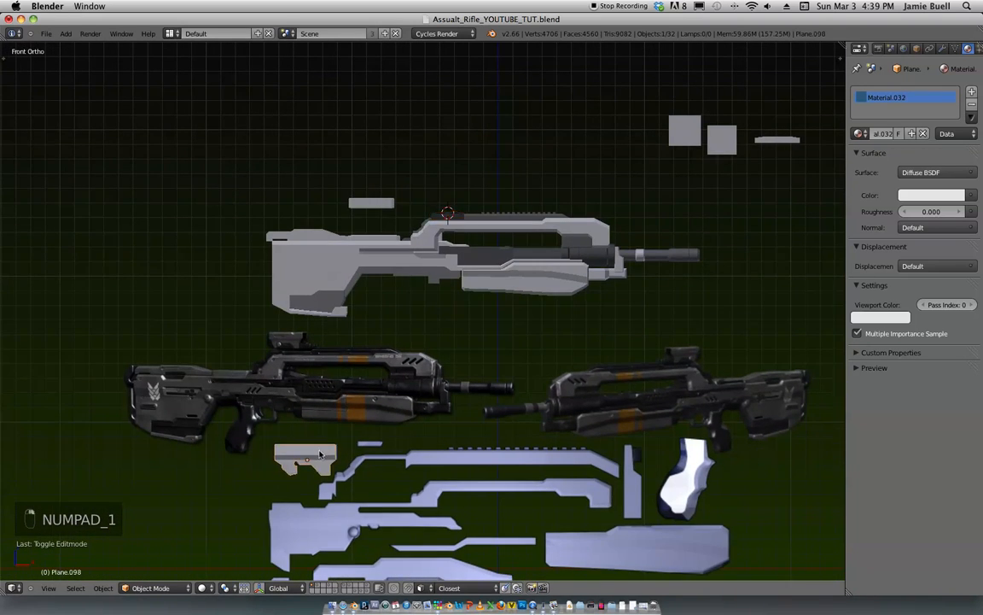
scroll(320, 454, up, 2)
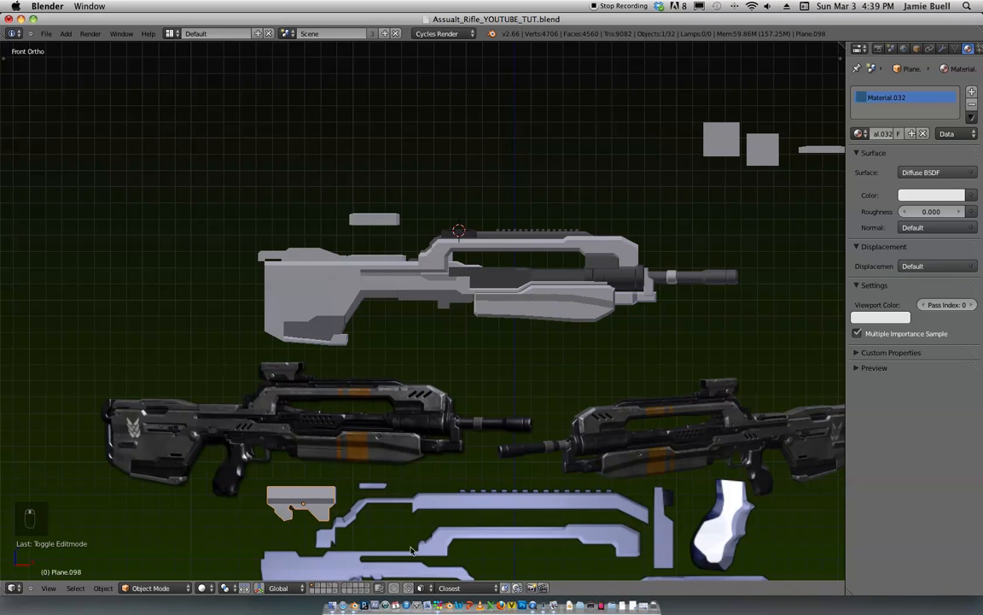
click(557, 283)
Step: Scale the scope piece down and move it along Z to sit over the dark rail piece
shift+middle_drag(558, 282, 548, 410)
scroll(554, 461, up, 6)
shift+middle_drag(555, 491, 499, 408)
scroll(619, 334, up, 4)
key(s)
key(s)
click(590, 341)
key(g)
key(z)
click(593, 364)
Step: Widen the scope piece along Y so its legs straddle the rail
key(s)
key(y)
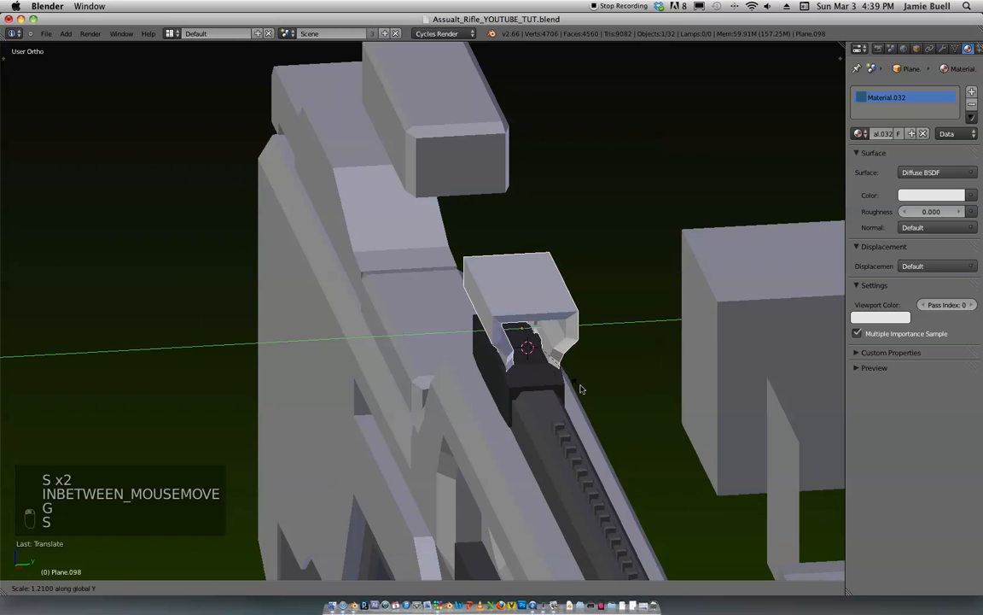
click(595, 384)
middle_drag(595, 384, 529, 350)
click(571, 375)
key(Tab)
key(z)
click(942, 49)
key(Tab)
middle_drag(597, 269, 605, 303)
key(s)
key(y)
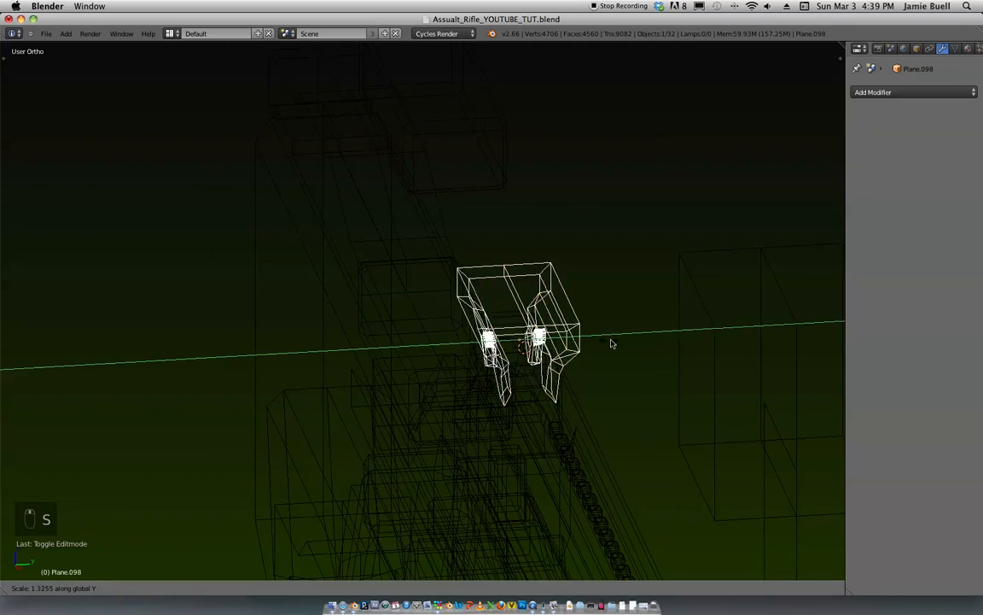
click(645, 335)
middle_drag(645, 335, 639, 397)
Step: Box-select the vertices on one side of the scope piece in wireframe and delete them
key(z)
key(z)
key(Tab)
key(Tab)
key(Tab)
key(Tab)
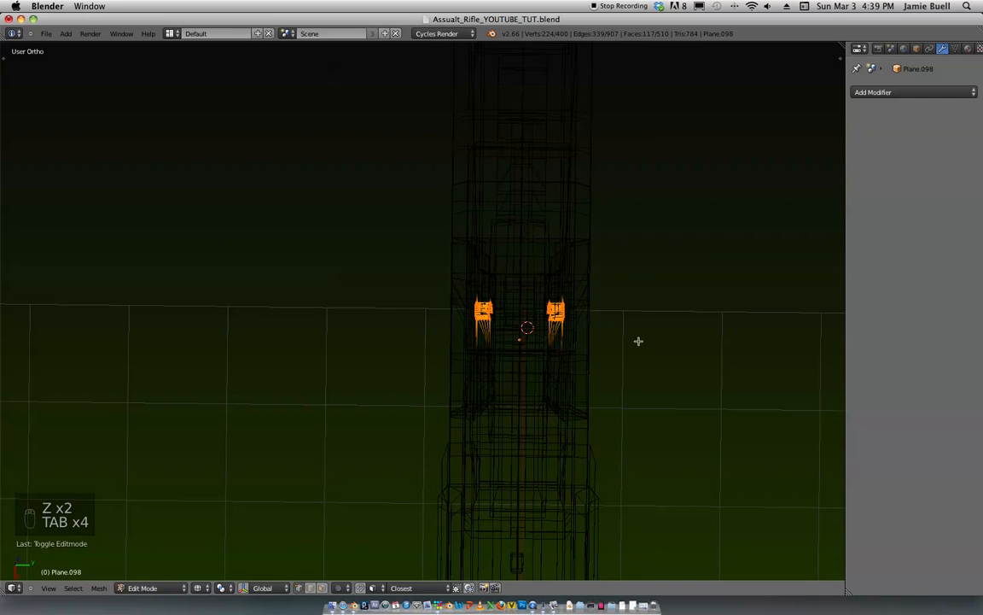
key(b)
drag(645, 468, 529, 201)
key(x)
click(602, 279)
key(z)
middle_drag(602, 280, 579, 246)
Step: Snap the 3D cursor to the scope piece's middle edge and set the object's origin to the cursor
key(Tab)
key(Tab)
middle_drag(560, 308, 474, 310)
scroll(473, 310, up, 3)
middle_drag(587, 295, 563, 294)
shift+right_click(640, 296)
key(shift+s)
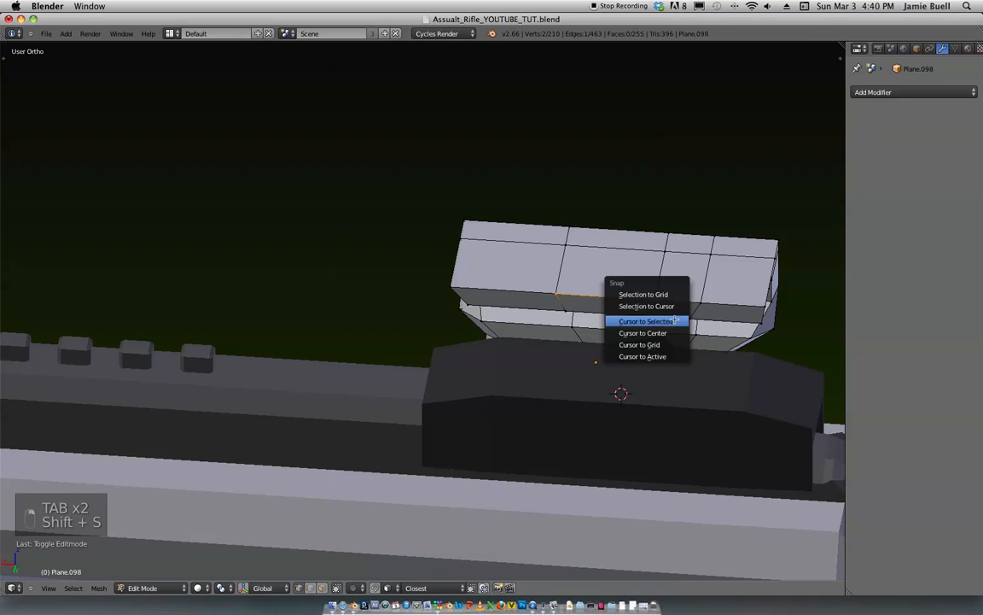
click(677, 321)
middle_drag(677, 321, 895, 123)
key(Tab)
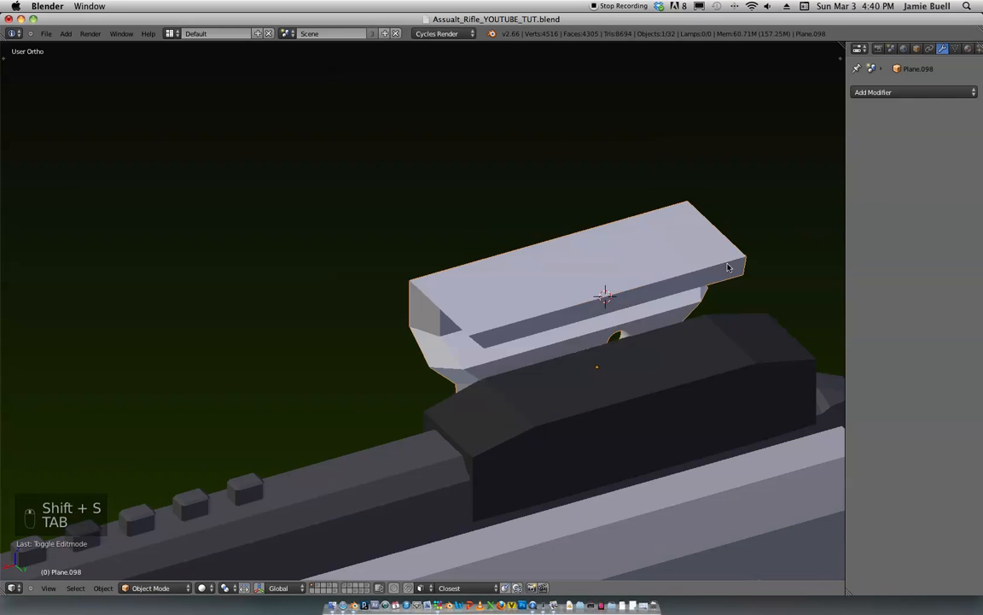
key(ctrl+alt+shift+c)
click(681, 309)
Step: Add a Mirror modifier to the scope piece on the Y axis with clipping enabled
click(889, 93)
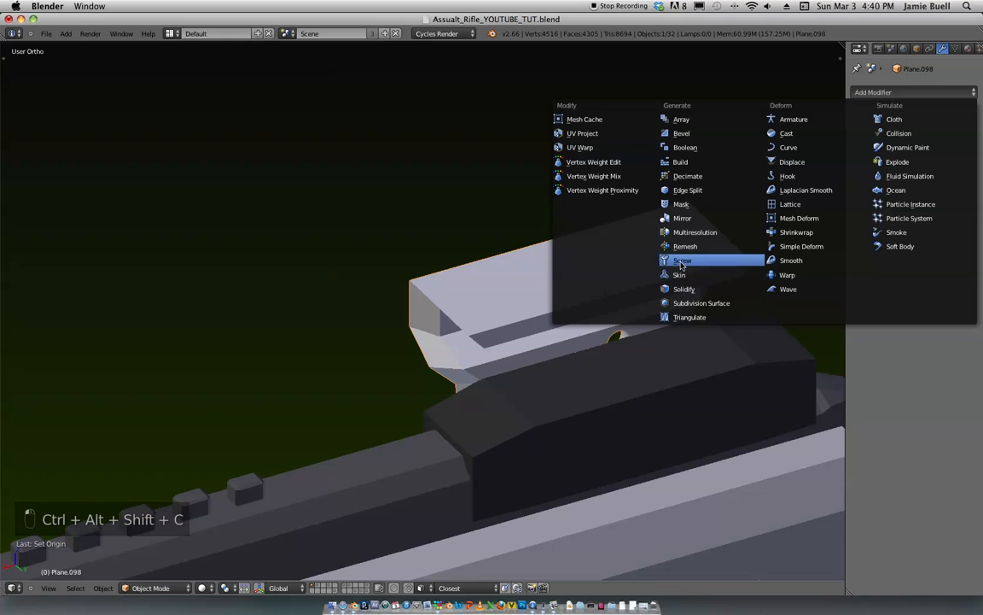
click(707, 219)
middle_drag(703, 262, 543, 365)
click(895, 181)
Step: Select the scope piece's upper side vertices in wireframe and move them inward along Y
key(Tab)
key(z)
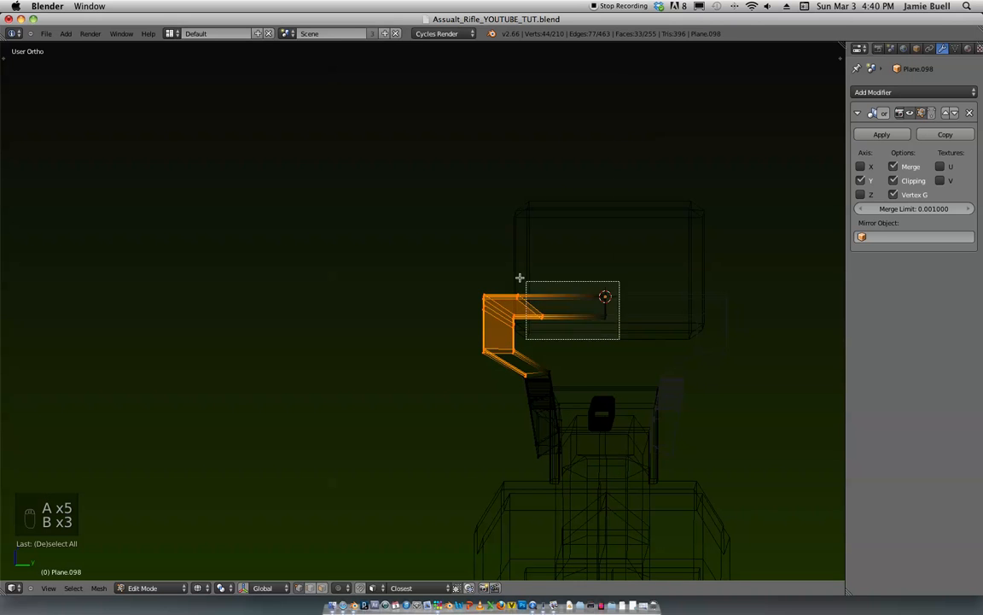
click(554, 354)
middle_drag(542, 376, 586, 369)
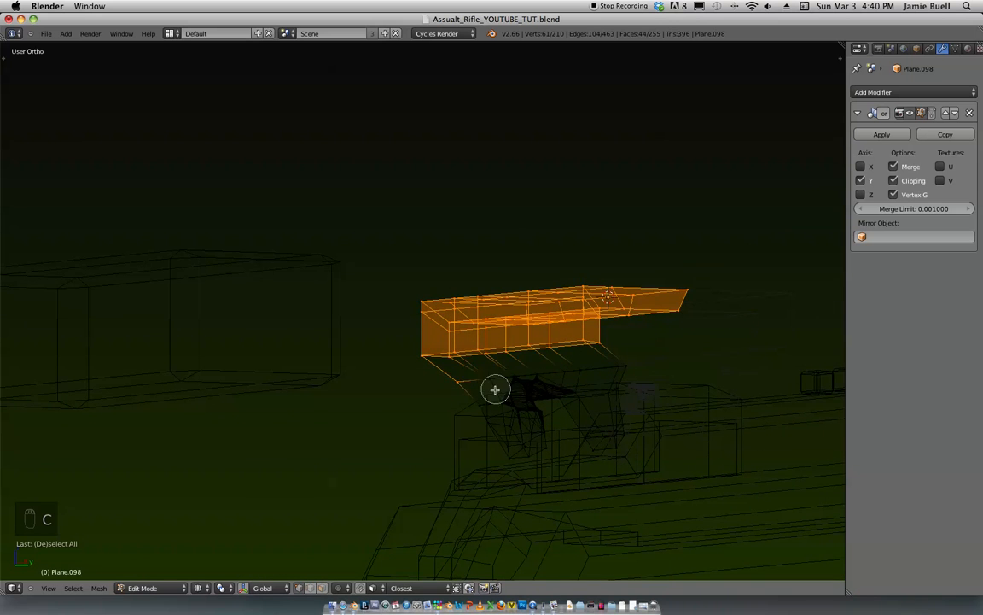
mouse_move(500, 387)
middle_down()
mouse_move(733, 357)
mouse_move(522, 350)
mouse_move(673, 372)
mouse_move(732, 258)
middle_up()
click(565, 384)
key(z)
key(Tab)
Step: Enlarge the scope piece and move it onto the rail, matching its size in the reference in front view
key(g)
click(643, 384)
key(KP_1)
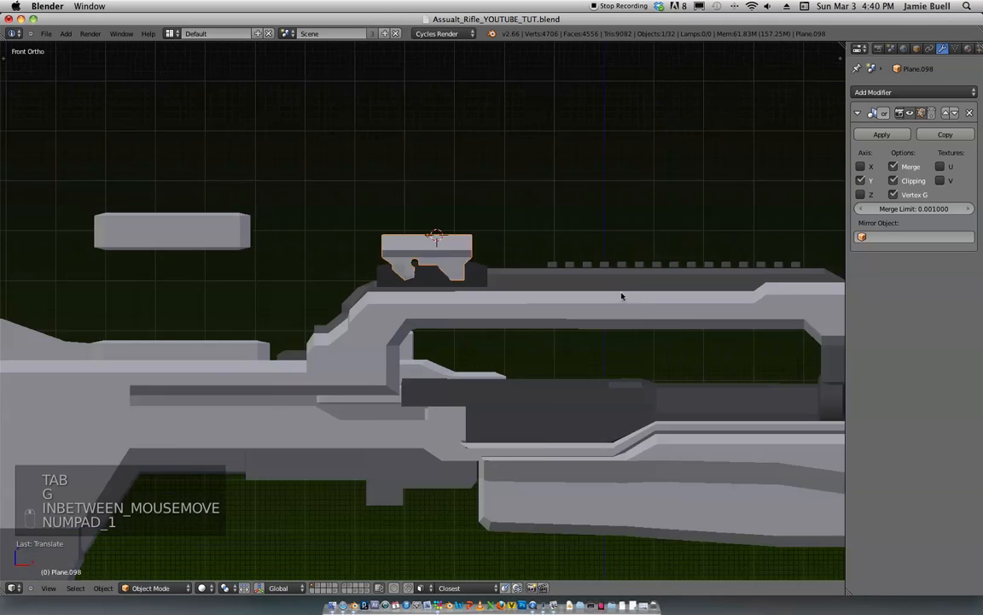
scroll(621, 295, down, 3)
key(s)
click(647, 303)
key(g)
click(649, 313)
mouse_move(649, 312)
ctrl+middle_down()
mouse_move(672, 259)
mouse_move(698, 243)
mouse_move(658, 308)
ctrl+middle_up()
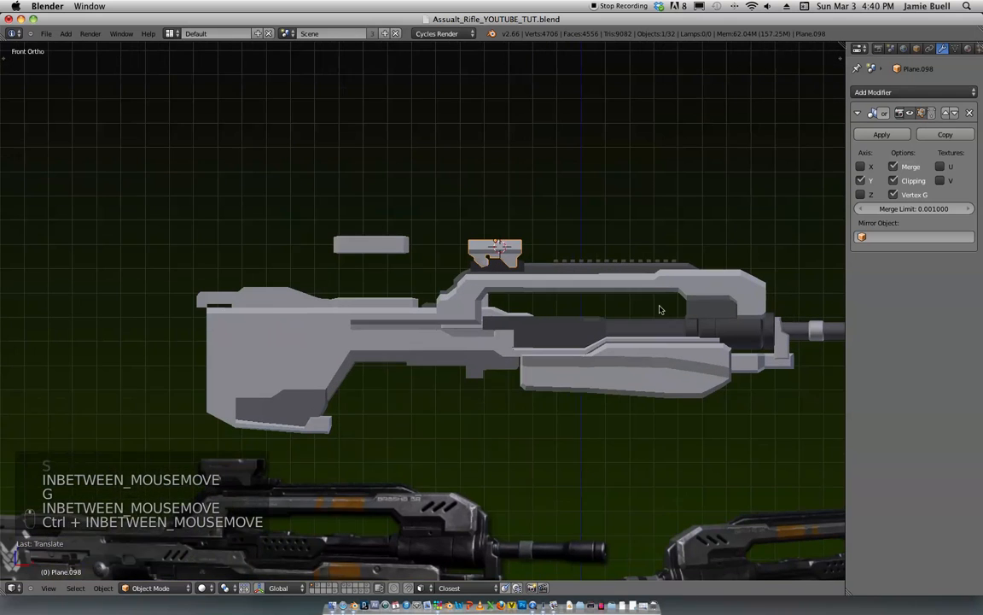
key(s)
click(679, 314)
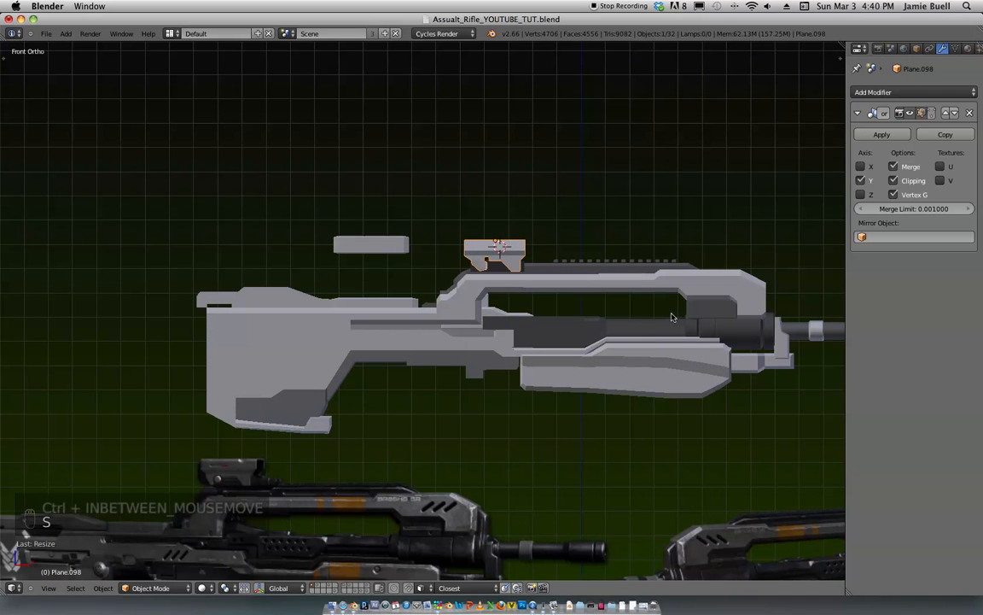
key(g)
scroll(687, 299, up, 1)
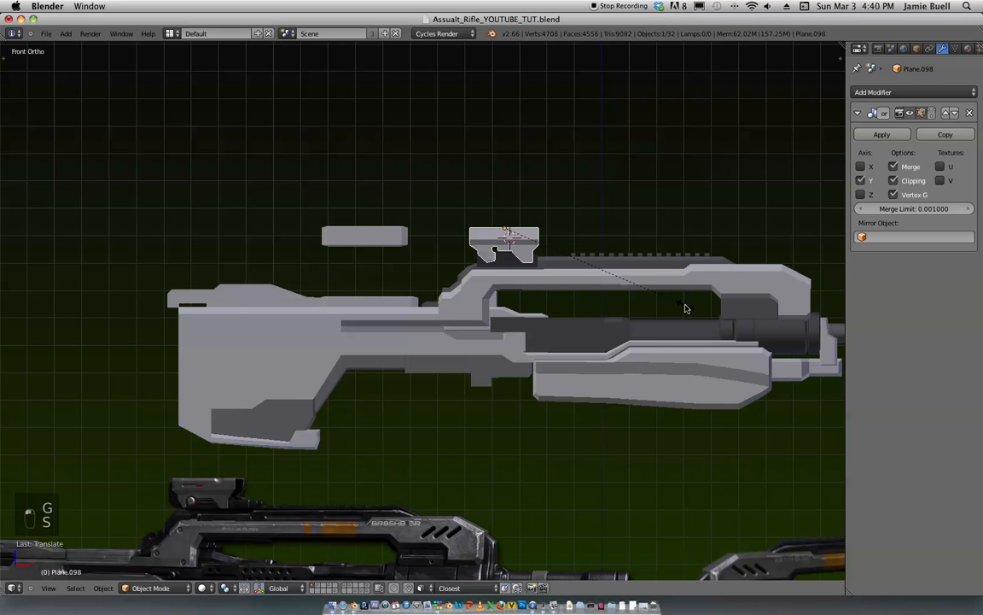
click(698, 305)
key(g)
Step: Select the scope piece's leg vertices, rotate them more upright in right view and move them inward along Y
shift+middle_drag(694, 295, 591, 253)
scroll(593, 252, up, 7)
shift+middle_drag(670, 244, 468, 264)
scroll(611, 309, up, 3)
key(Tab)
key(z)
key(a)
key(b)
key(b)
drag(473, 358, 397, 255)
key(KP_3)
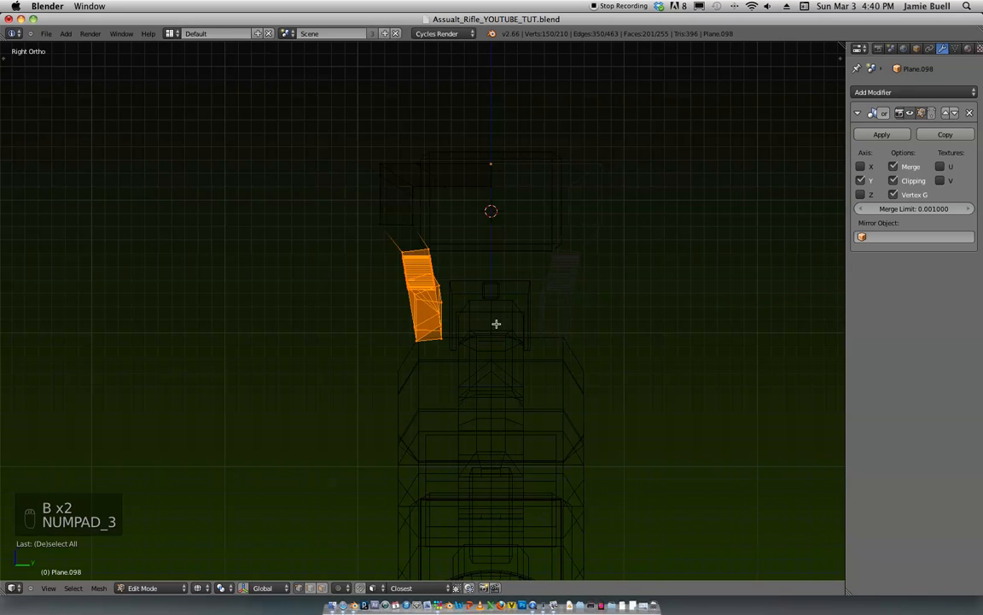
key(r)
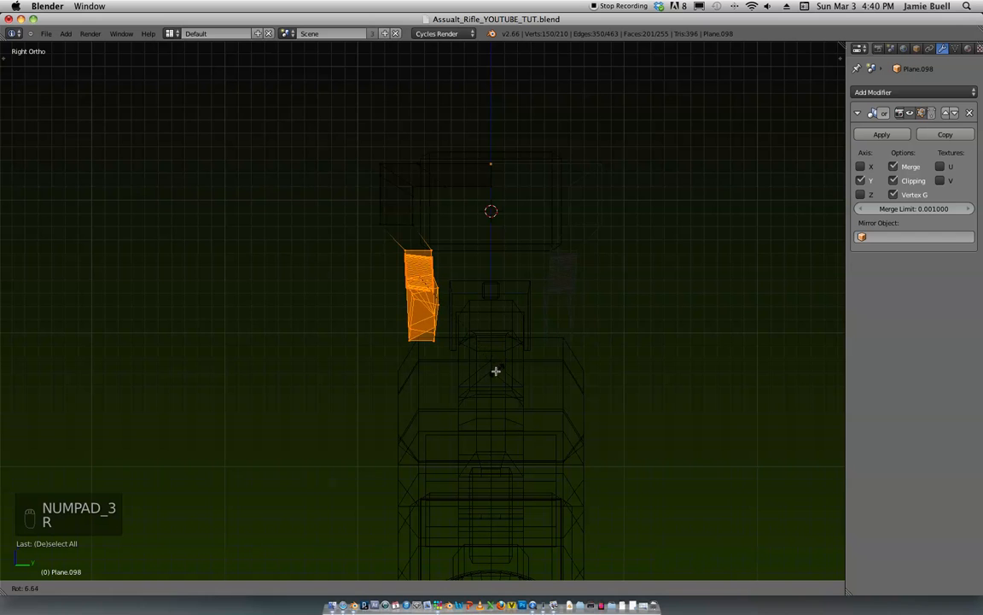
click(487, 384)
key(z)
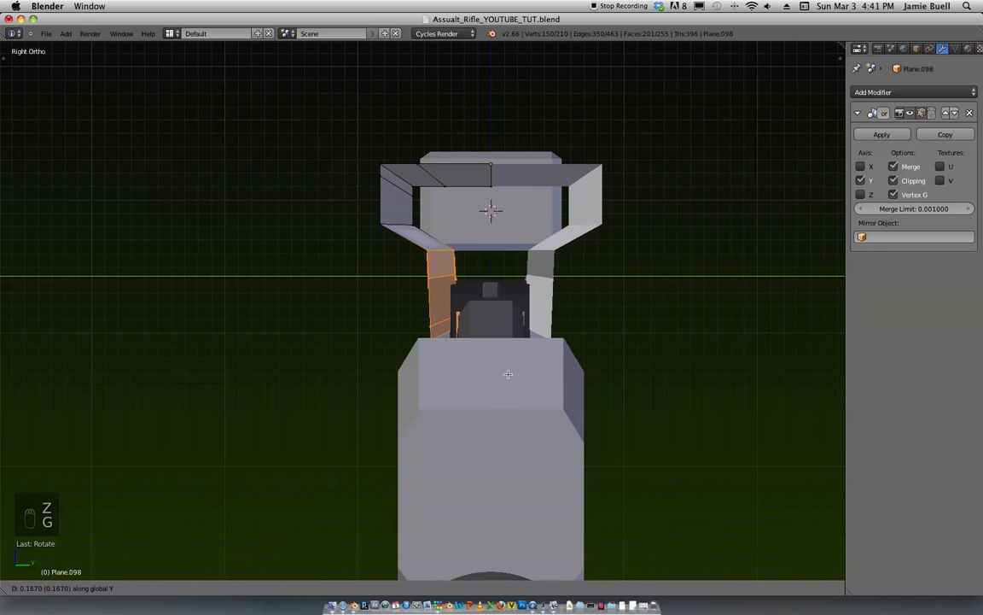
click(499, 378)
Step: Select the scope piece's upper side vertices in wireframe and reposition them above the adjusted legs
shift+middle_drag(497, 320, 514, 384)
key(z)
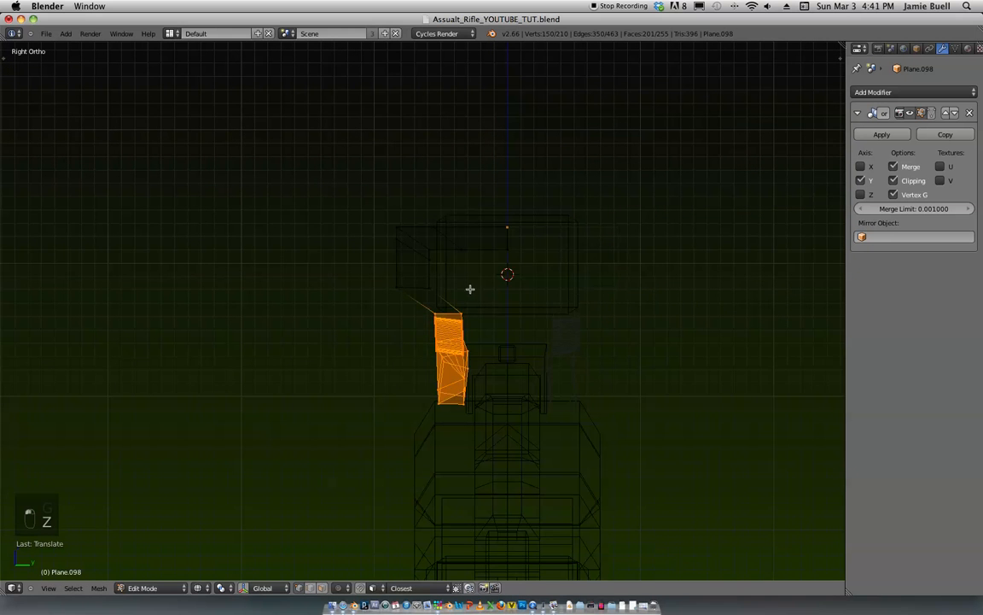
drag(447, 296, 395, 250)
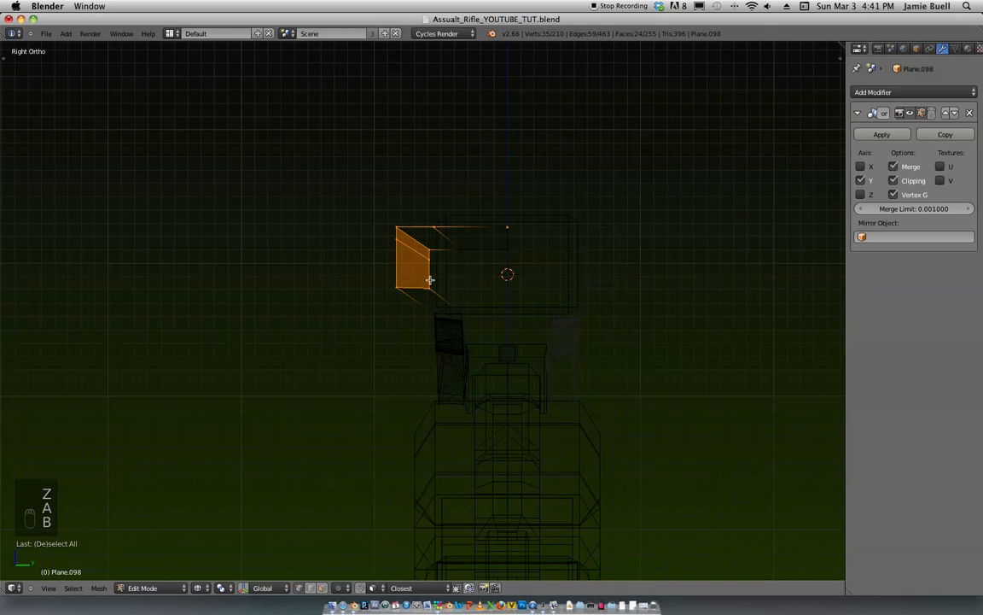
click(480, 319)
key(z)
mouse_move(437, 289)
middle_down()
mouse_move(487, 309)
mouse_move(600, 308)
middle_up()
key(Tab)
scroll(599, 307, down, 8)
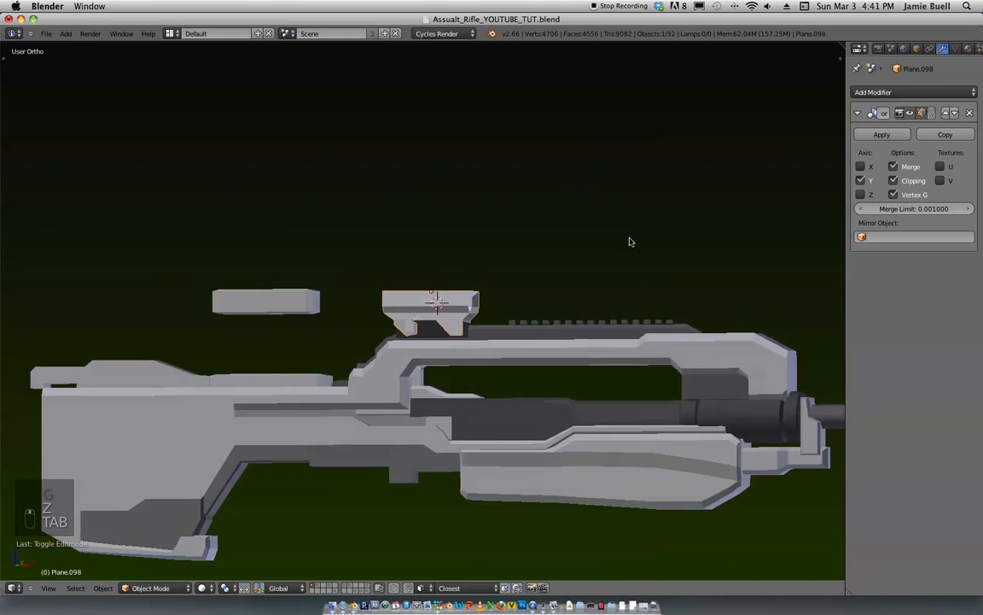
Step: Compare the assembled rifle and its mounted scope piece with the reference images in front view
key(KP_1)
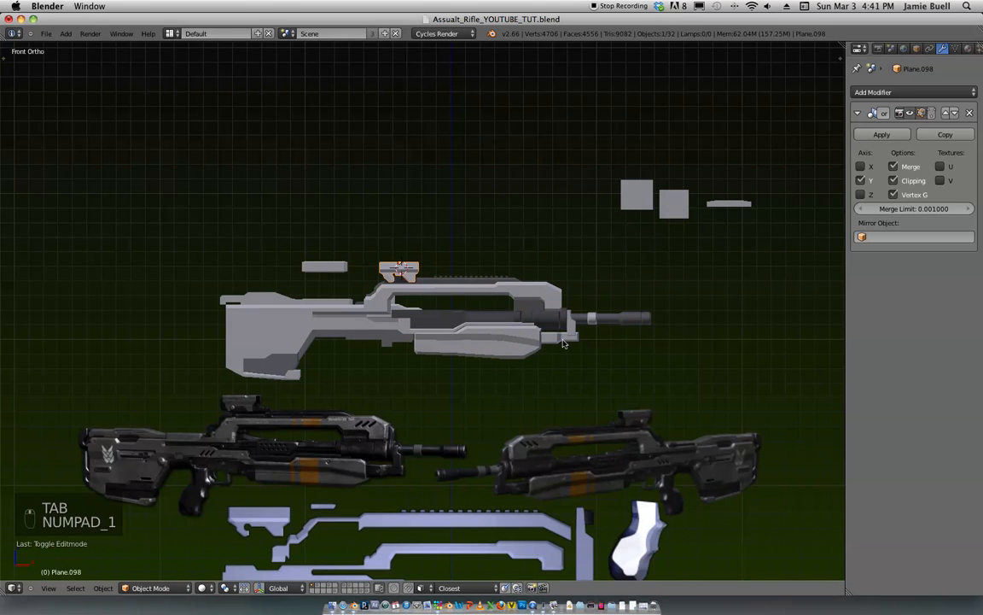
click(570, 340)
scroll(654, 314, up, 2)
shift+middle_drag(569, 340, 668, 238)
scroll(667, 238, down, 1)
scroll(663, 252, up, 1)
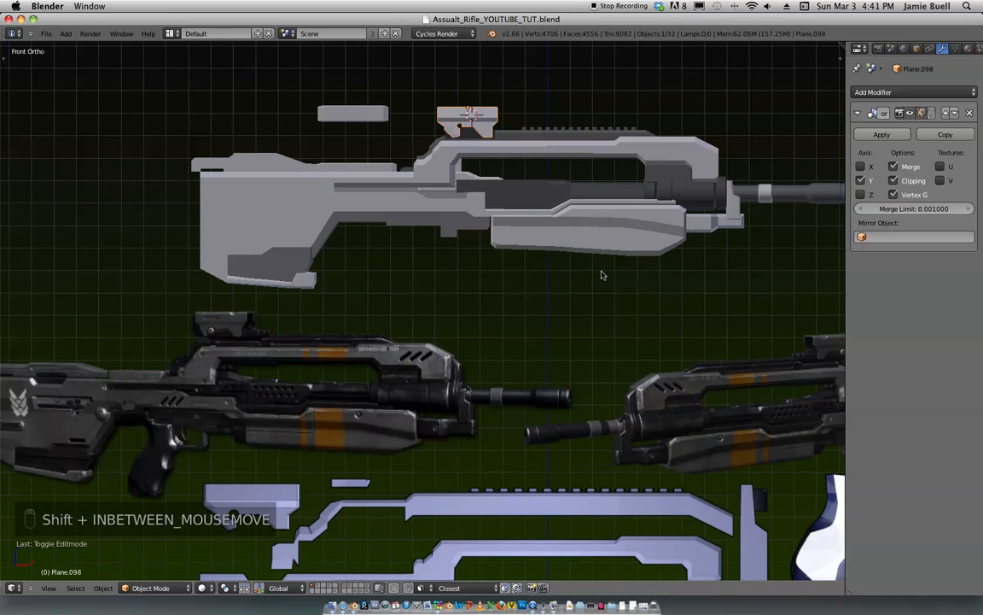
shift+middle_drag(597, 279, 492, 345)
Step: Open the dark receiver part for mesh editing and move the selected geometry at its stepped section
ctrl+middle_drag(492, 345, 493, 296)
key(Tab)
shift+middle_drag(532, 233, 514, 325)
scroll(514, 333, up, 4)
middle_drag(519, 384, 507, 435)
shift+middle_drag(545, 356, 497, 405)
scroll(510, 389, down, 2)
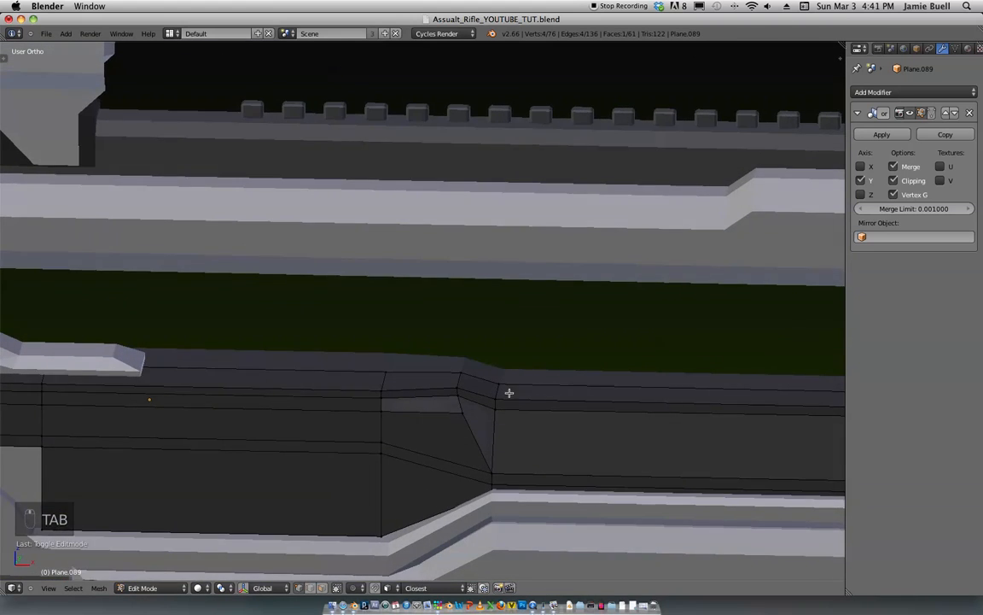
middle_drag(488, 382, 502, 273)
key(z)
key(z)
key(g)
click(555, 378)
alt+right_click(481, 348)
key(g)
right_click(505, 373)
Step: Examine the assembled rifle against the reference images and the separate parts, including the pistol grip
key(Tab)
key(KP_1)
key(s)
key(s)
scroll(503, 363, down, 3)
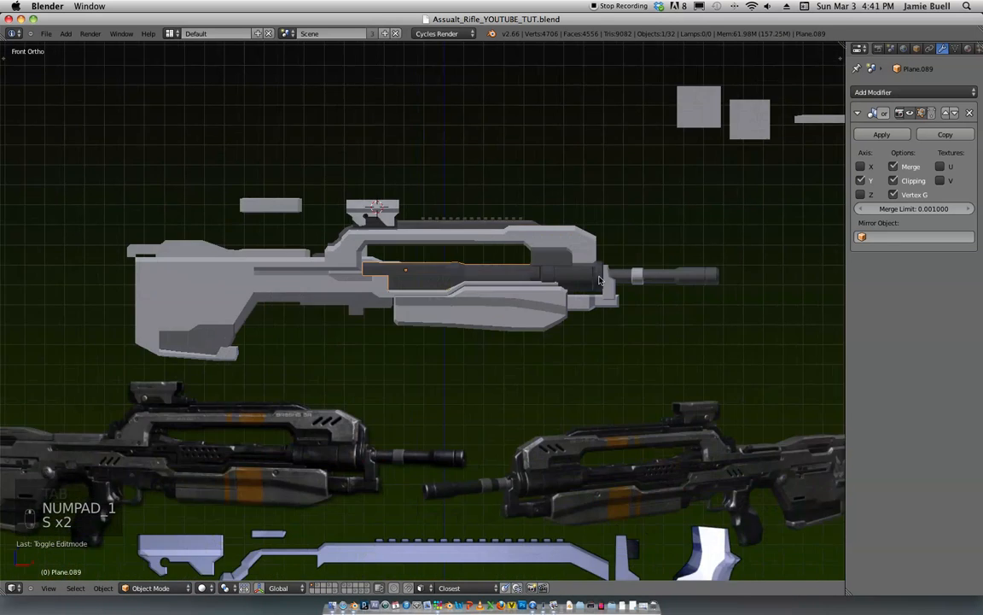
shift+middle_drag(555, 319, 641, 251)
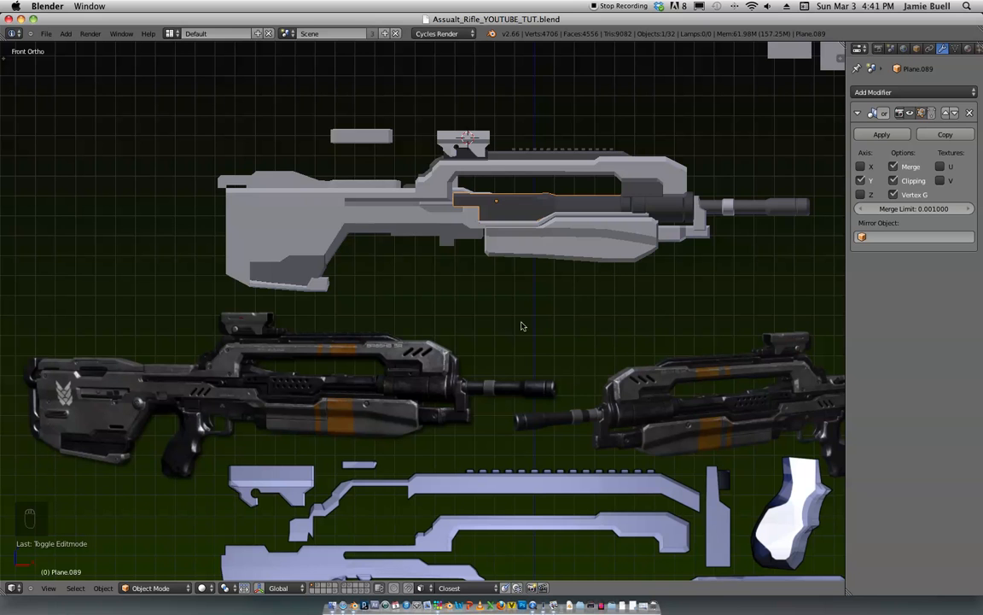
scroll(506, 367, down, 2)
shift+middle_drag(581, 292, 474, 171)
shift+middle_drag(574, 237, 427, 284)
scroll(418, 295, up, 1)
scroll(444, 290, down, 1)
scroll(529, 285, up, 3)
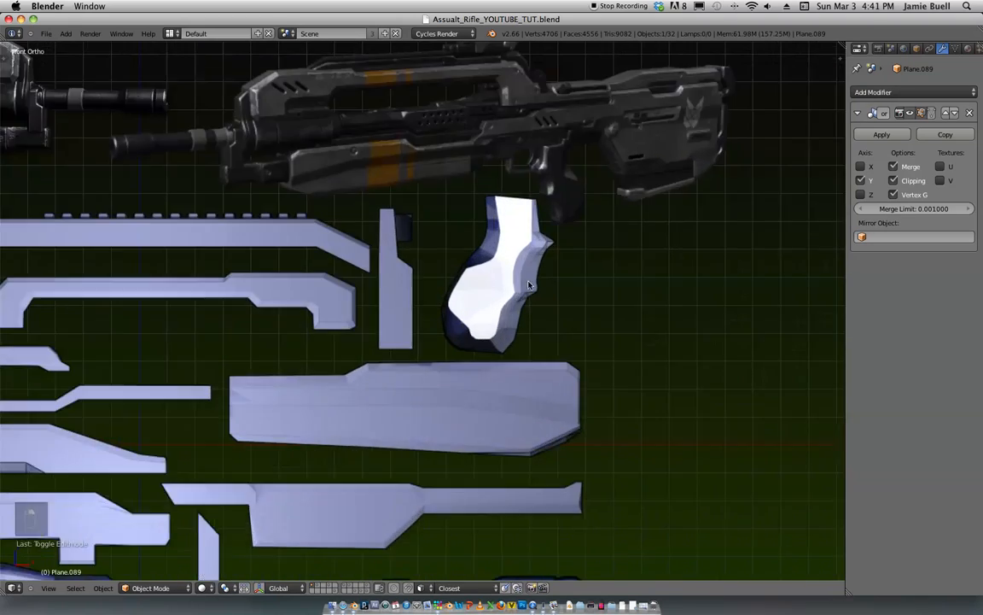
Step: Duplicate the small square plane above the assembled rifle and bring the copy down beside the pistol grip reference
scroll(521, 280, up, 1)
scroll(547, 271, down, 7)
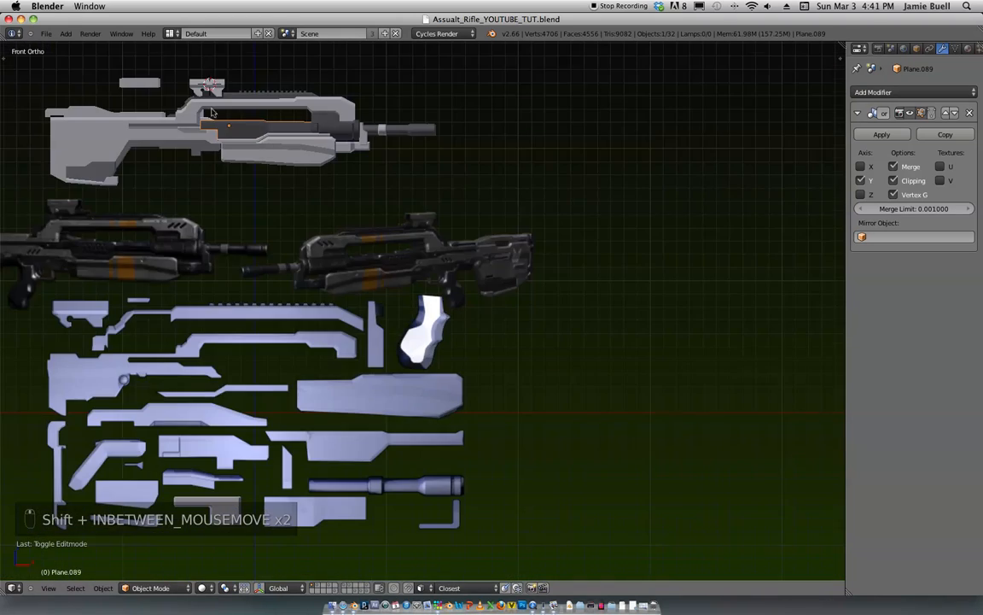
shift+middle_drag(213, 111, 225, 249)
right_click(451, 164)
middle_drag(451, 163, 462, 215)
click(899, 114)
middle_drag(768, 231, 770, 182)
key(KP_1)
click(920, 113)
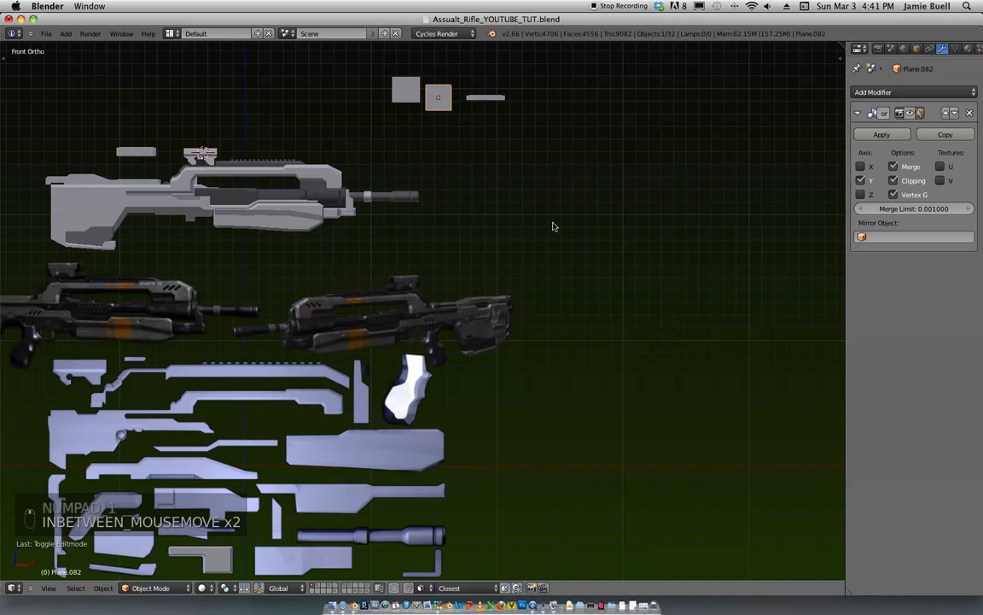
key(shift+d)
click(549, 397)
scroll(598, 237, down, 3)
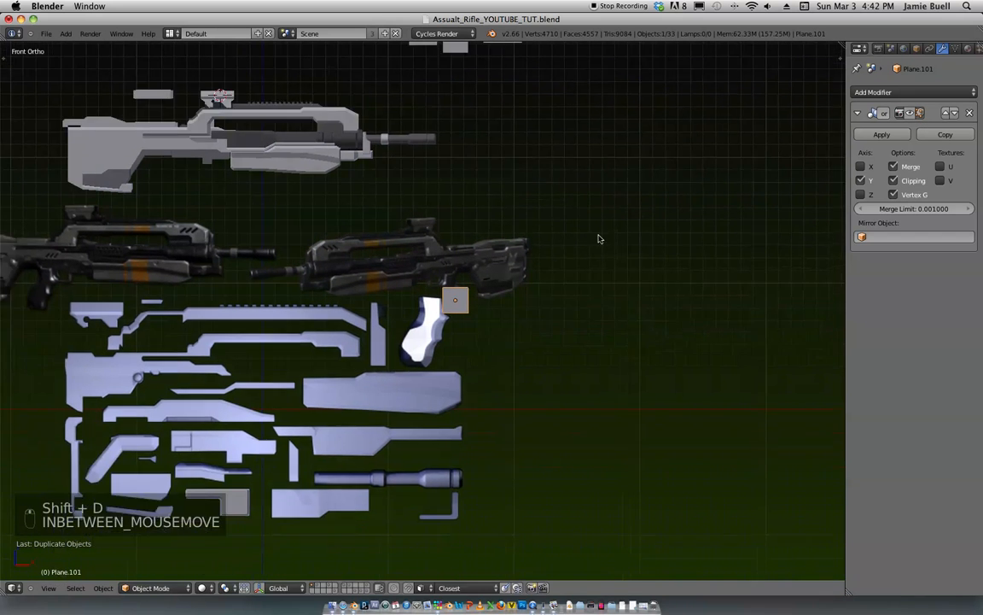
Step: Move the duplicated square onto the pistol grip reference and switch the view to wireframe
scroll(660, 150, up, 2)
key(g)
click(630, 215)
shift+middle_drag(665, 224, 637, 279)
scroll(637, 279, up, 3)
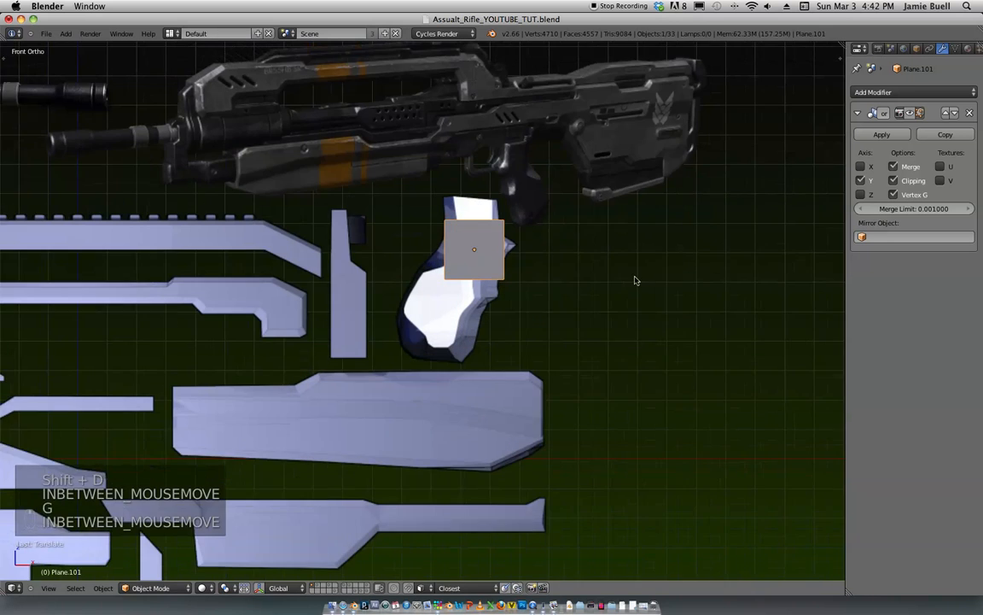
key(z)
shift+middle_drag(689, 210, 640, 289)
scroll(640, 289, up, 6)
scroll(636, 299, up, 5)
Step: Scale the square down and position it over the neck of the grip's white side face
key(Tab)
key(s)
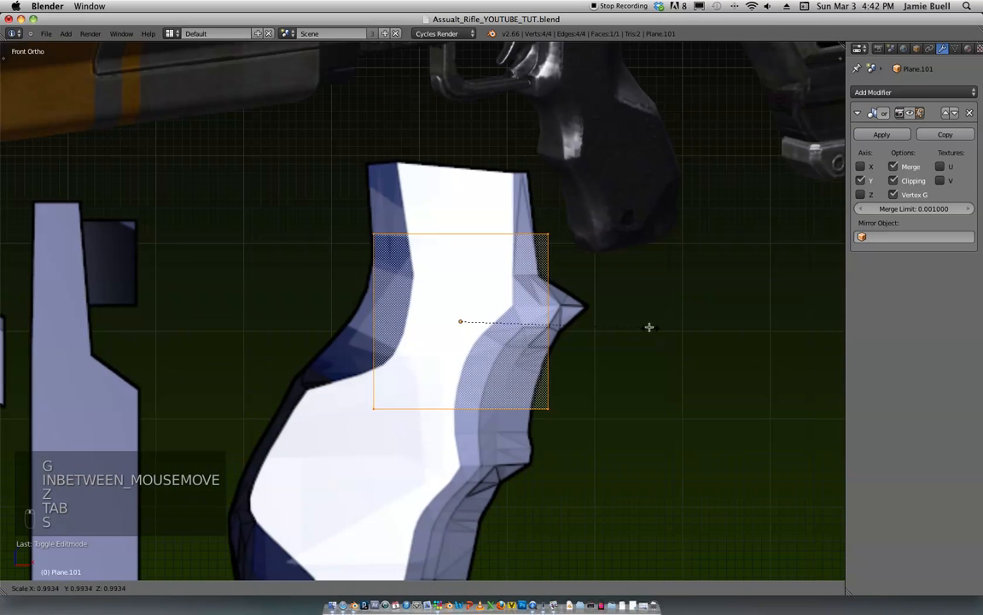
key(Tab)
key(g)
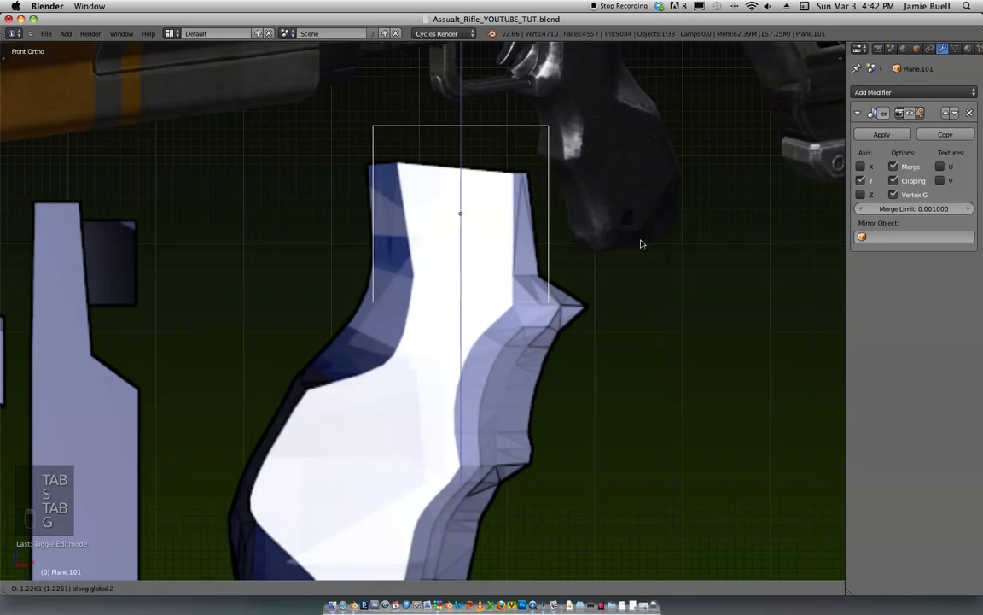
click(643, 243)
scroll(678, 254, up, 1)
key(s)
click(593, 239)
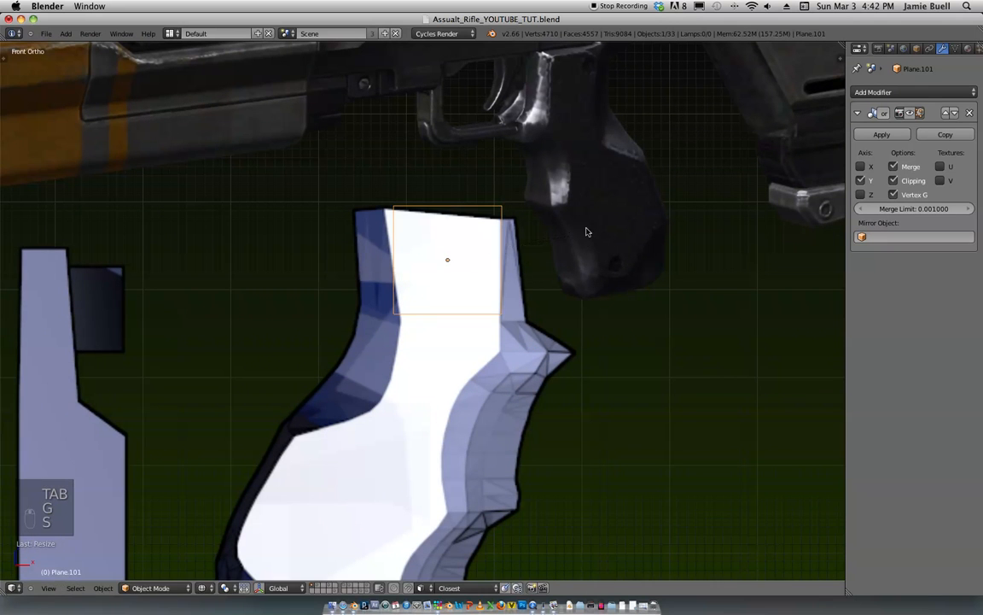
key(g)
click(595, 249)
scroll(614, 239, up, 2)
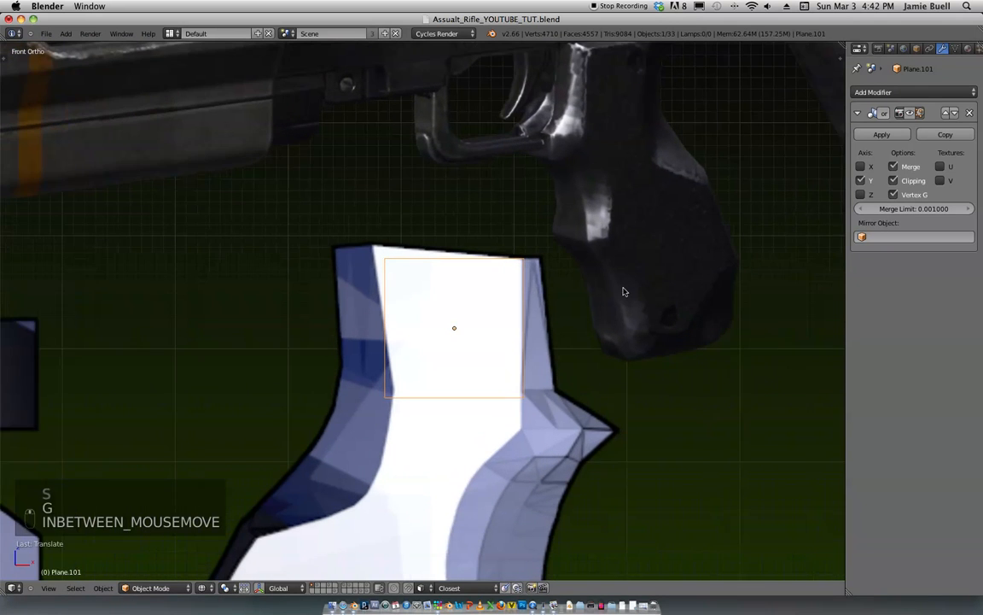
Step: Move the plane's upper-left vertex vertically and horizontally onto the top corner of the grip's white face
key(Tab)
key(g)
key(z)
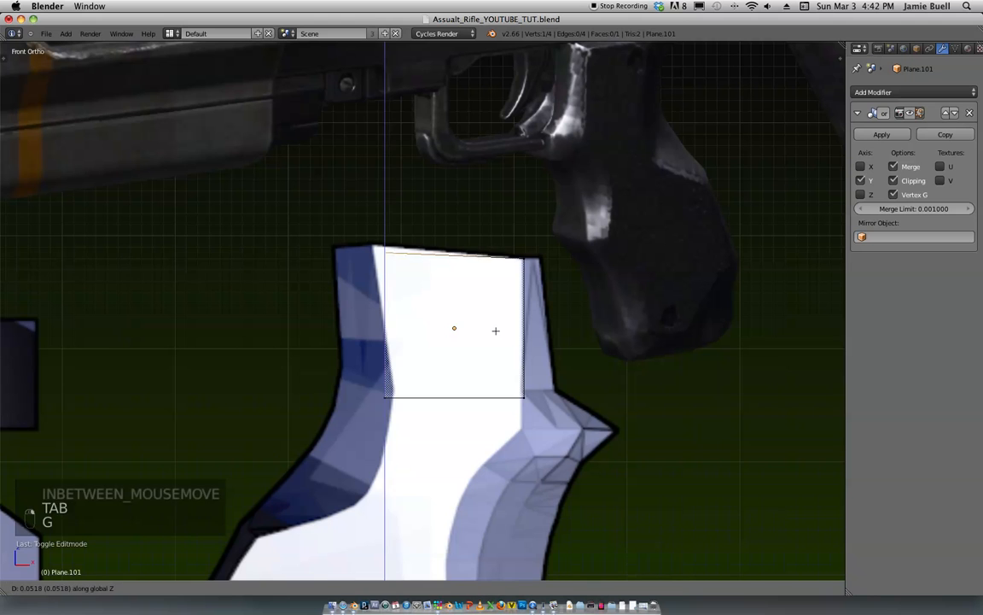
click(500, 325)
key(g)
key(x)
click(498, 318)
Step: Raise the plane's bottom edge and extrude a new section from it down to the end of the grip's straight neck
right_click(523, 395)
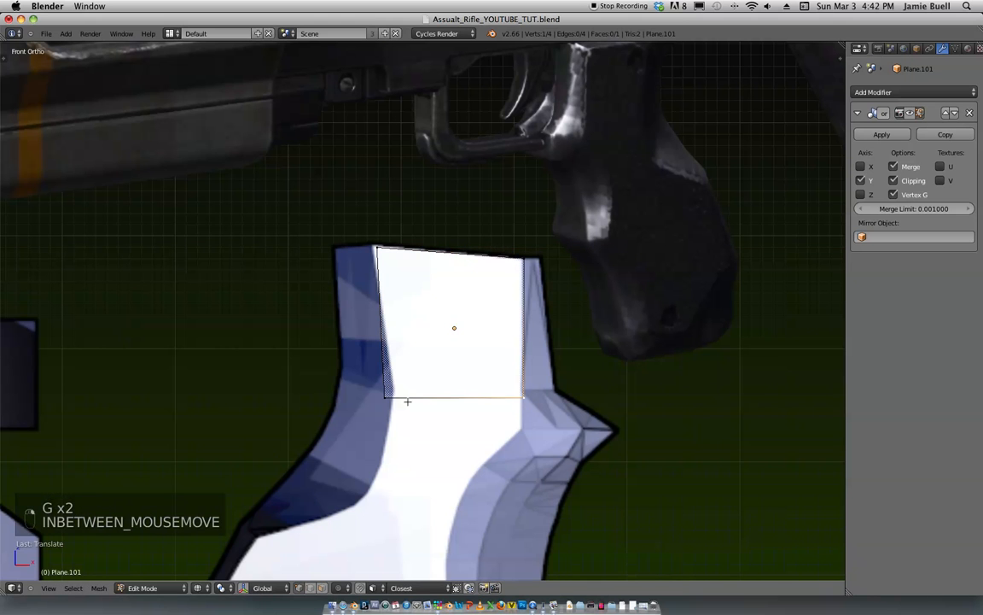
key(g)
key(z)
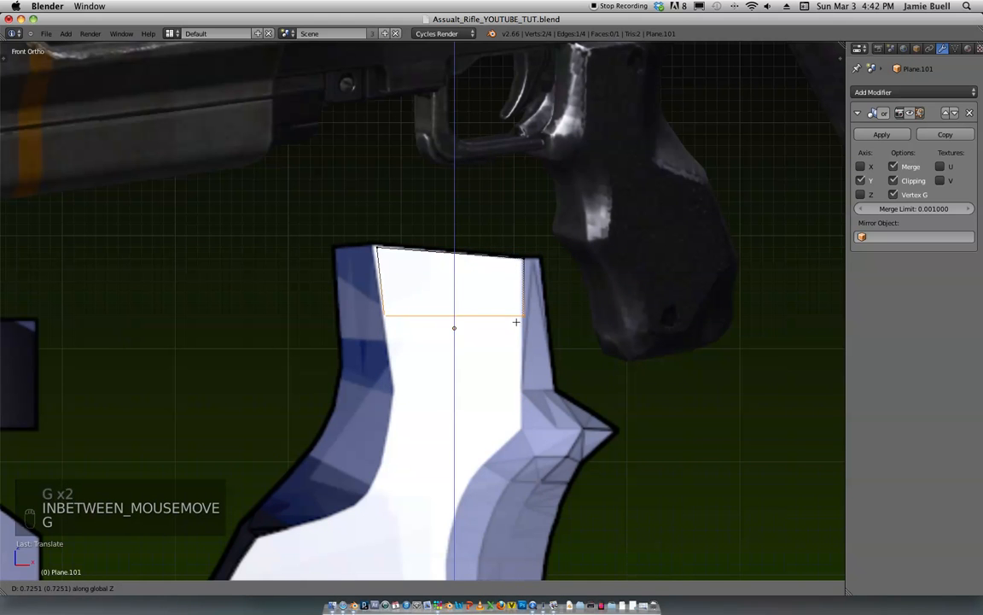
click(510, 319)
key(e)
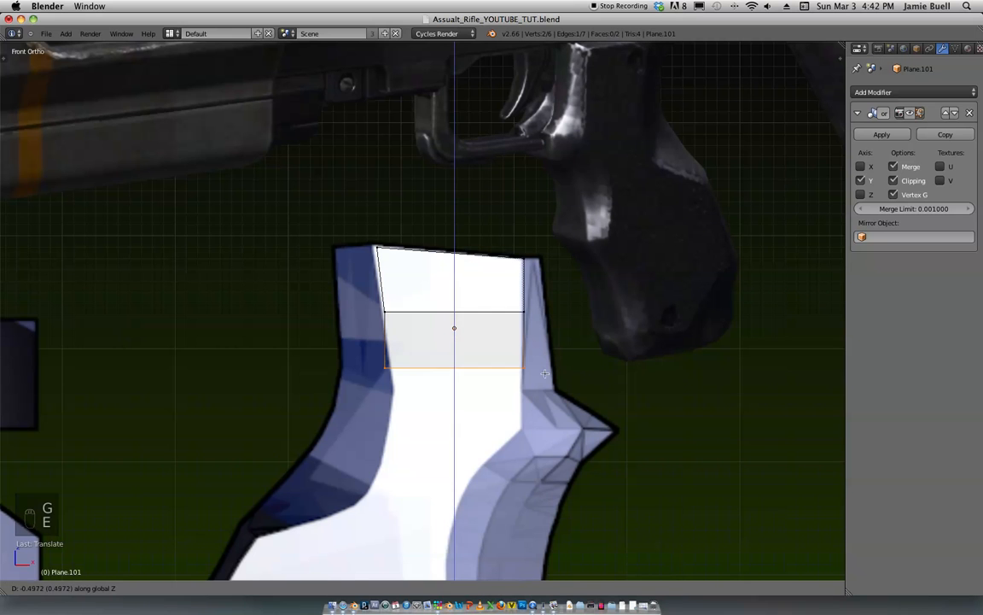
click(548, 423)
shift+middle_drag(548, 422, 552, 316)
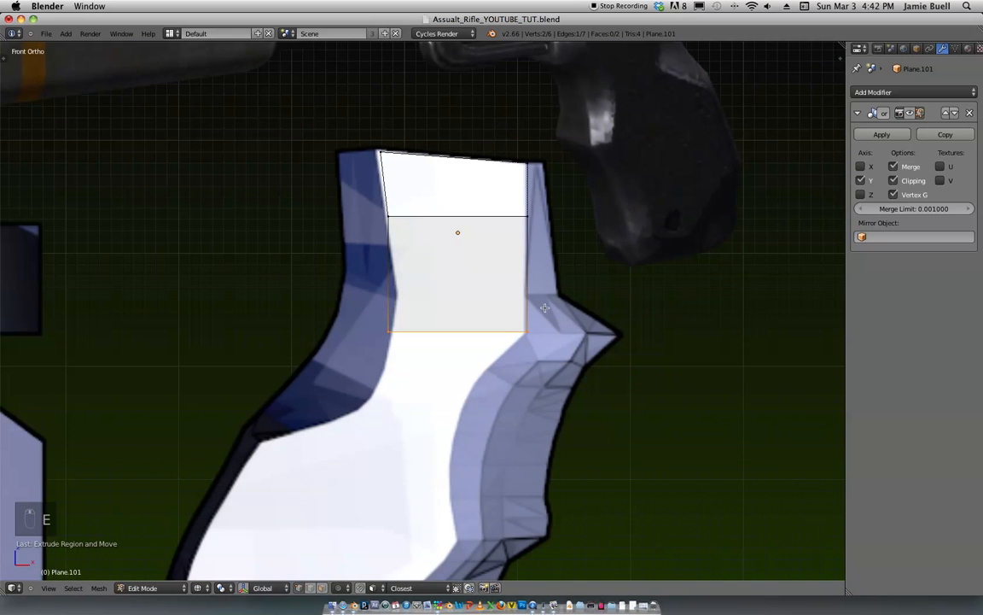
Step: Extrude the neck's bottom edge down and shift the new left vertex along X onto the white face's outline
key(e)
click(487, 376)
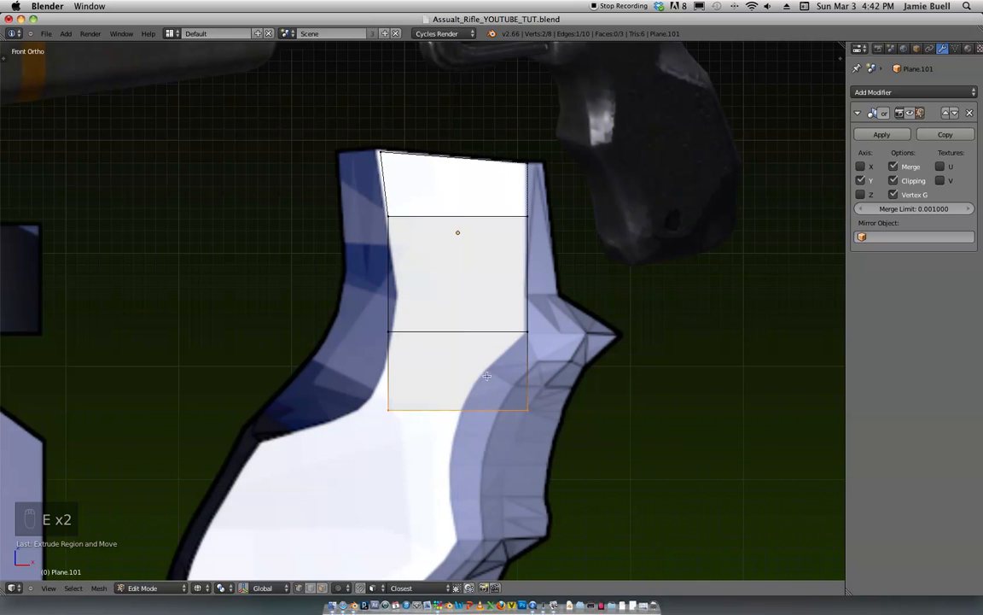
key(g)
key(x)
click(414, 413)
Step: Extrude another short section and fit its left vertex to the corner where the grip's bulge begins
shift+middle_drag(525, 383, 580, 248)
key(e)
click(426, 350)
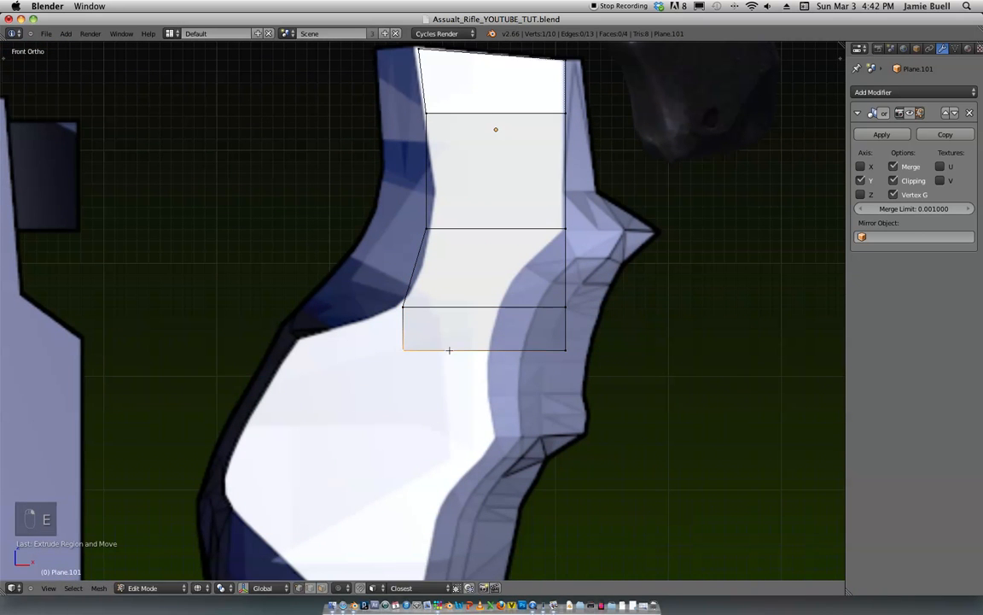
key(g)
key(x)
click(358, 337)
key(g)
key(z)
click(578, 359)
Step: Shift the right-side vertices of the last two sections inward along X to follow the white face's curved edge
shift+middle_drag(574, 301, 587, 258)
right_click(584, 302)
key(g)
key(x)
click(537, 298)
key(g)
key(x)
click(538, 298)
right_click(520, 300)
key(g)
key(x)
click(532, 313)
Step: Extrude the bottom edge down through the grip's bulge and fit the new left vertex to the outline
shift+middle_drag(555, 270, 581, 243)
scroll(567, 236, down, 3)
shift+right_click(381, 295)
key(e)
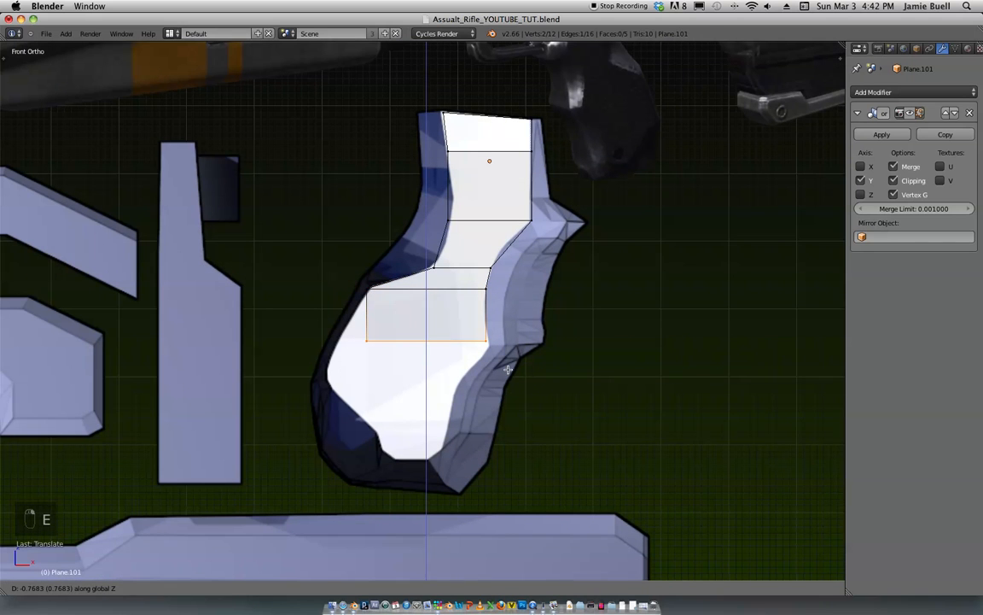
click(507, 372)
key(g)
click(470, 351)
Step: Extrude a narrow section along Z below the bulge and shift its right vertex inward along X to the outline
key(e)
key(z)
click(505, 363)
right_click(502, 365)
key(g)
key(x)
click(498, 368)
key(g)
Step: Extrude the next section down along Z and fit its left and right vertices to the tapering white face
key(e)
key(z)
click(490, 409)
right_click(354, 391)
key(g)
click(390, 390)
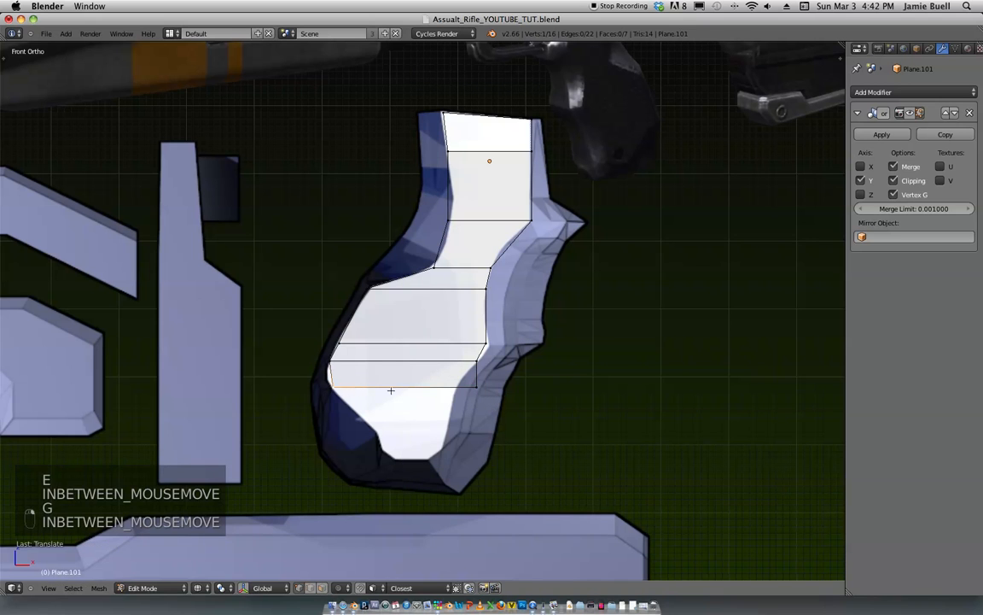
key(g)
key(x)
click(482, 400)
Step: Extrude the lower edge along Z toward the grip's base and move both new end vertices inward along X
shift+right_click(344, 392)
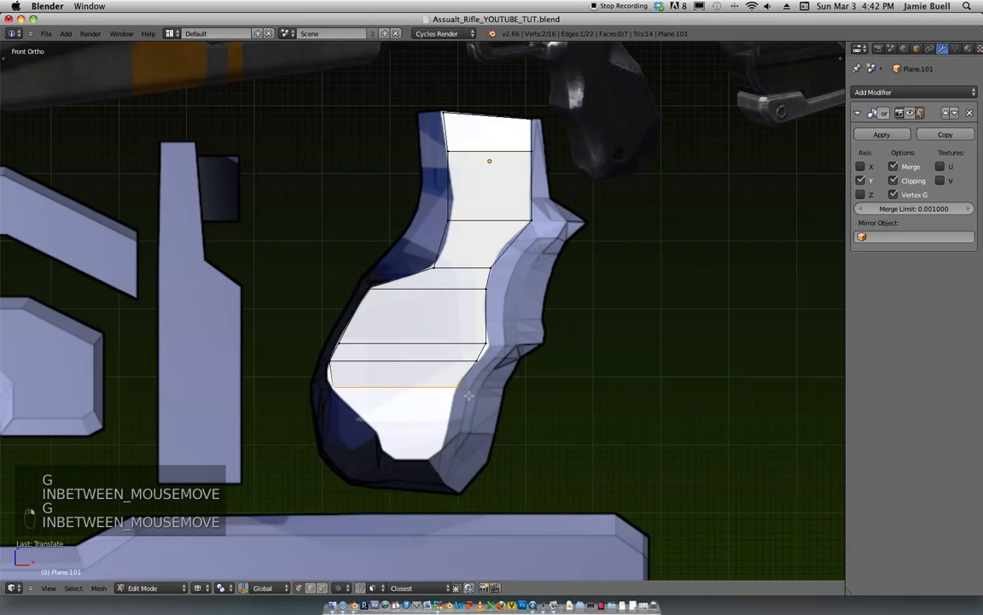
key(e)
key(z)
click(475, 434)
right_click(346, 431)
key(g)
key(x)
click(418, 433)
right_click(478, 429)
key(g)
key(x)
click(468, 431)
Step: Extrude a short section near the grip's base and fit its left vertex to the notch in the outline
middle_drag(476, 380, 496, 343)
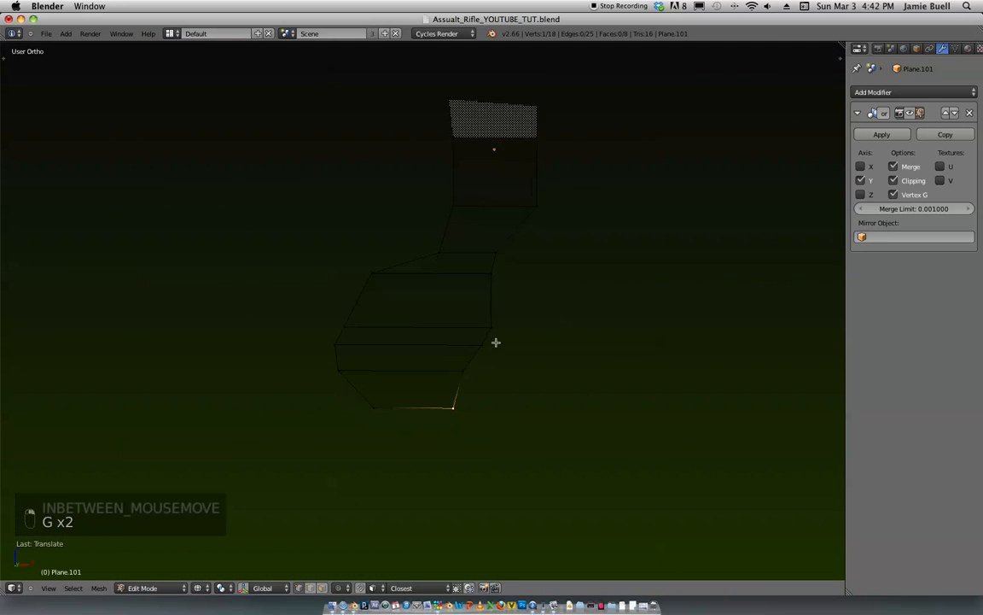
key(KP_1)
shift+middle_drag(454, 387, 467, 289)
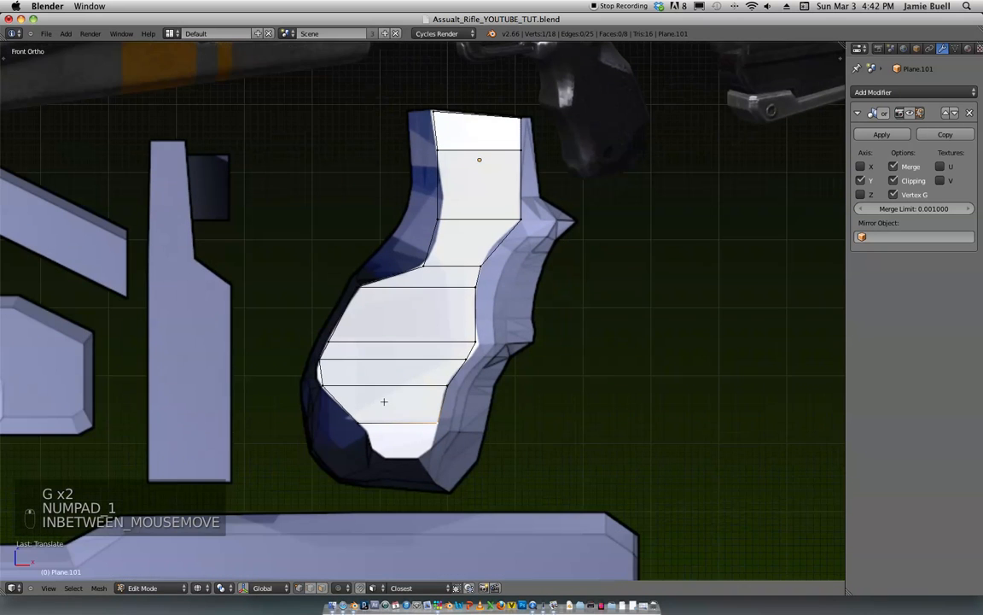
key(e)
key(e)
click(458, 430)
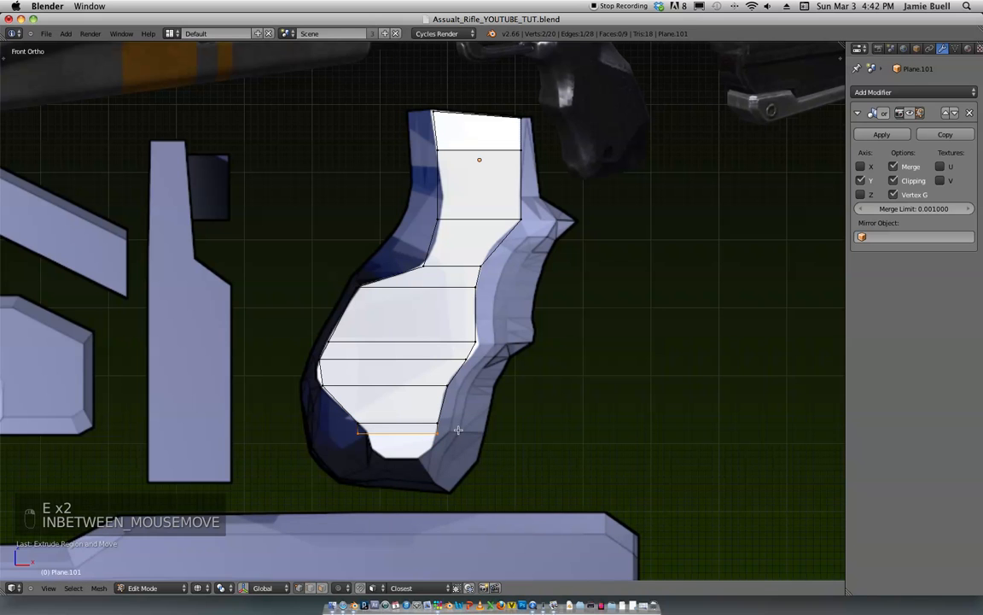
key(g)
click(438, 439)
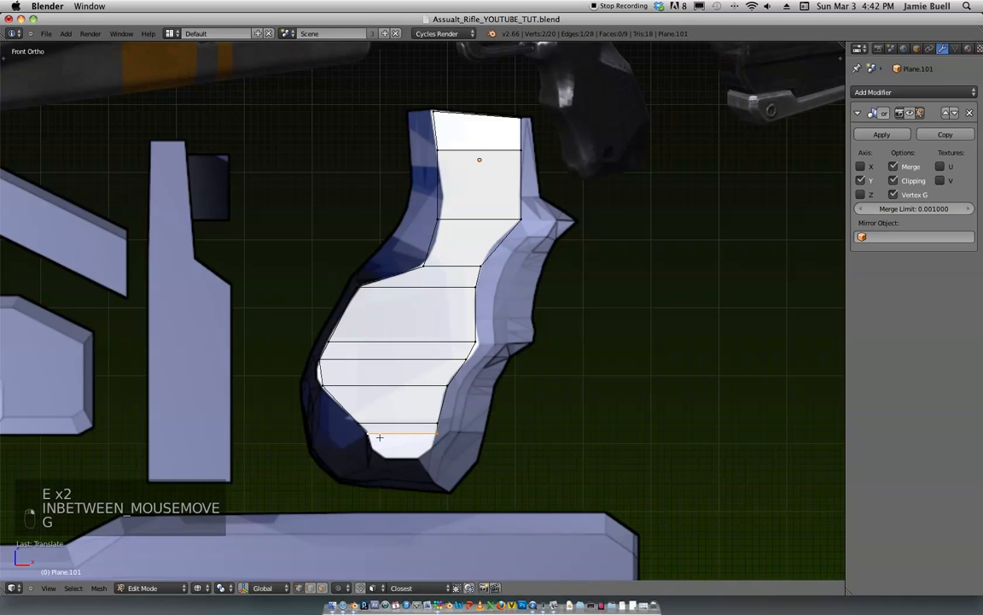
Step: Extrude the base edge further down along Z and scale it narrower to match the white face
key(e)
key(z)
click(440, 460)
shift+middle_drag(478, 444, 488, 401)
ctrl+middle_drag(488, 401, 496, 359)
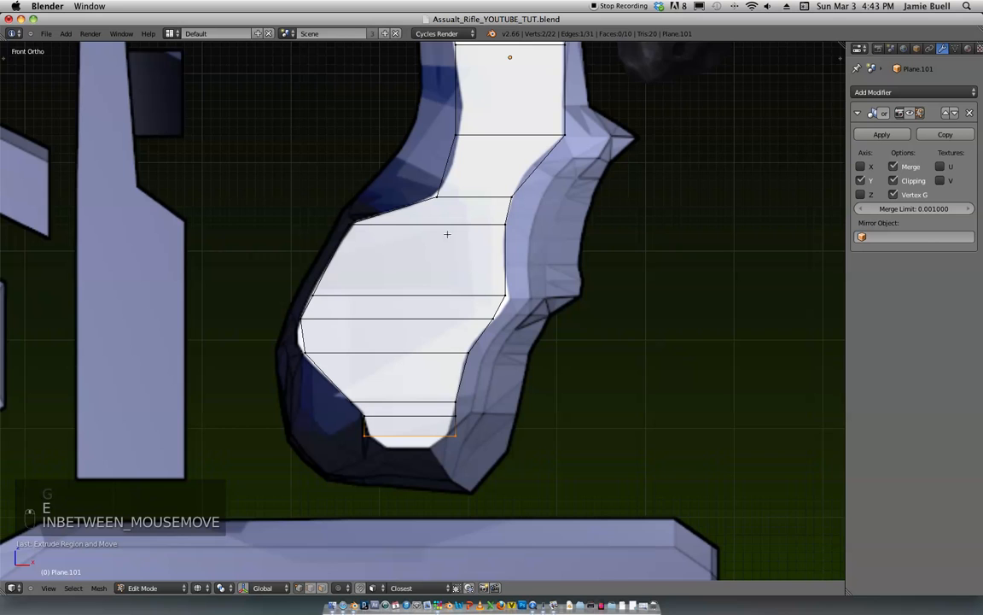
ctrl+middle_drag(446, 234, 467, 255)
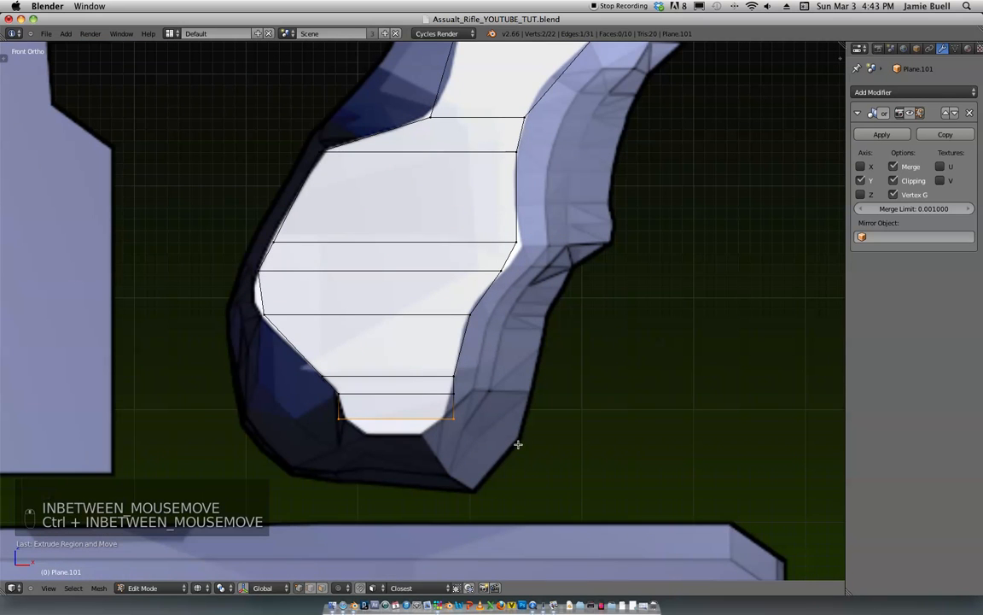
key(e)
key(super+z)
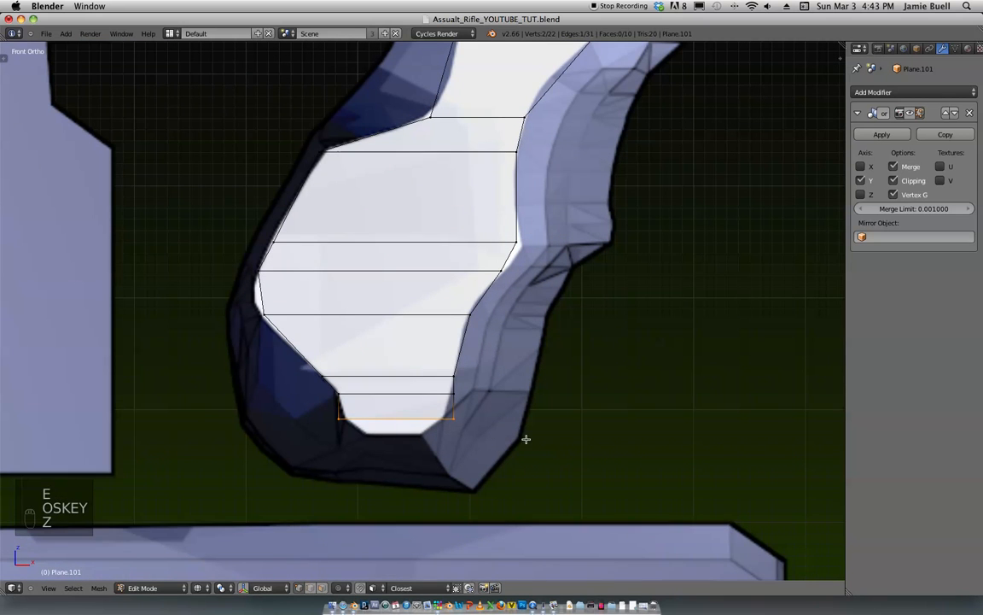
key(s)
click(501, 433)
Step: Extrude the last section at the grip's base, narrow its edge along X and position it within the outline
shift+middle_drag(500, 433, 503, 369)
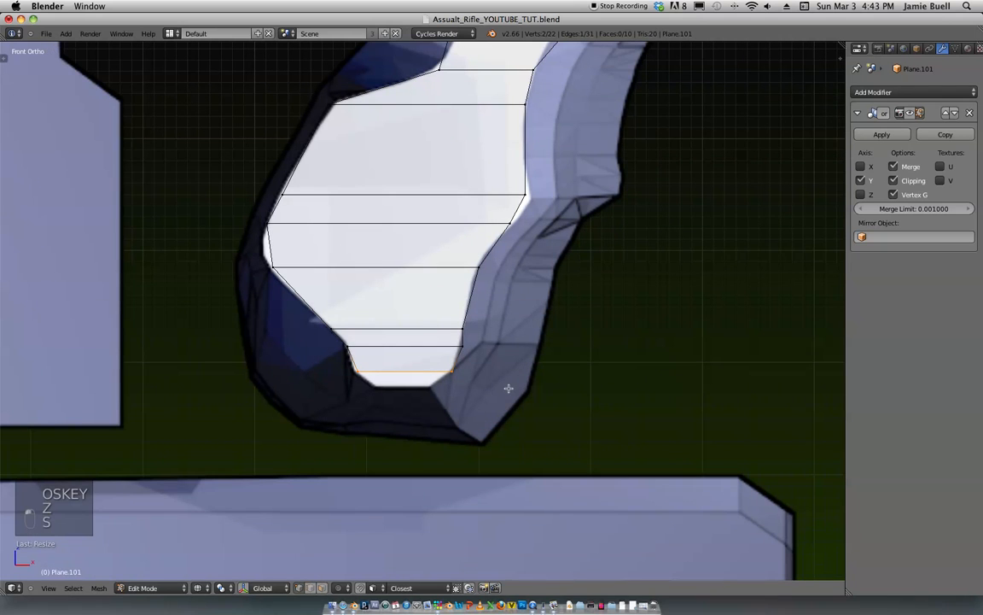
key(z)
click(508, 403)
key(s)
key(x)
click(457, 394)
key(g)
click(474, 429)
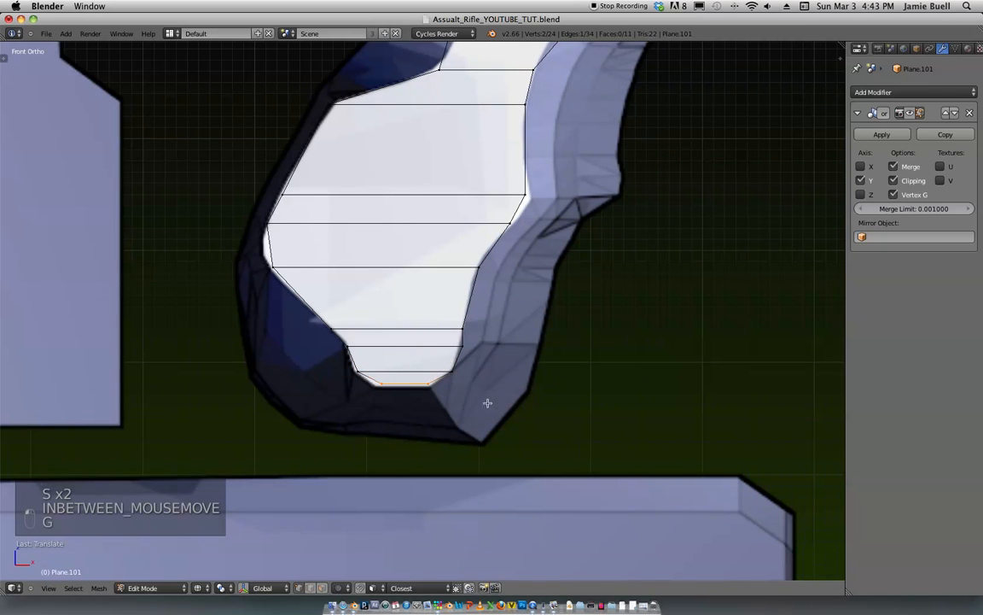
Step: Lower the bottommost edge along Z onto the white face's lower boundary and check it in solid shading
key(z)
key(g)
click(491, 409)
key(g)
key(z)
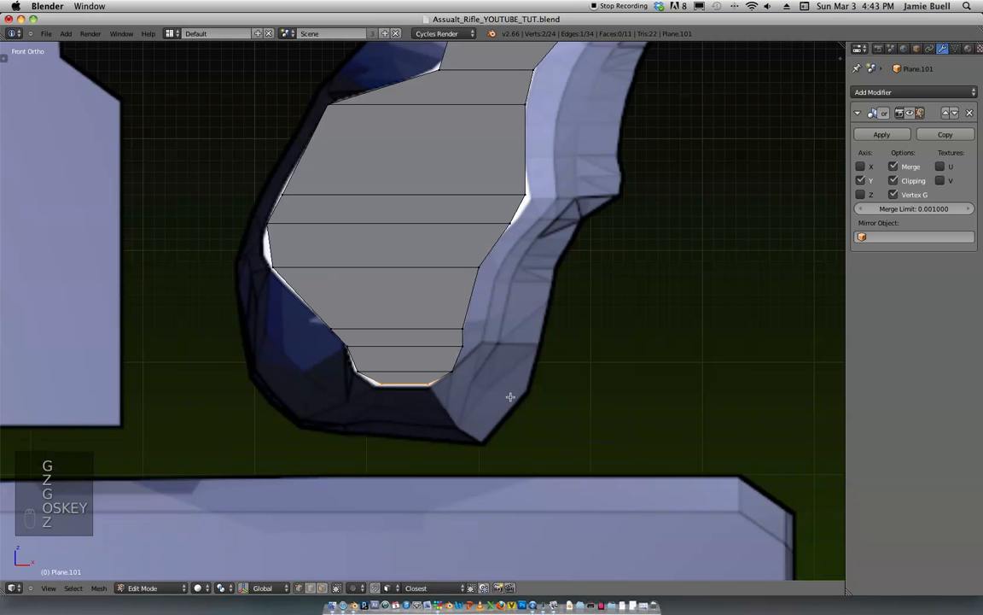
click(508, 400)
key(z)
key(z)
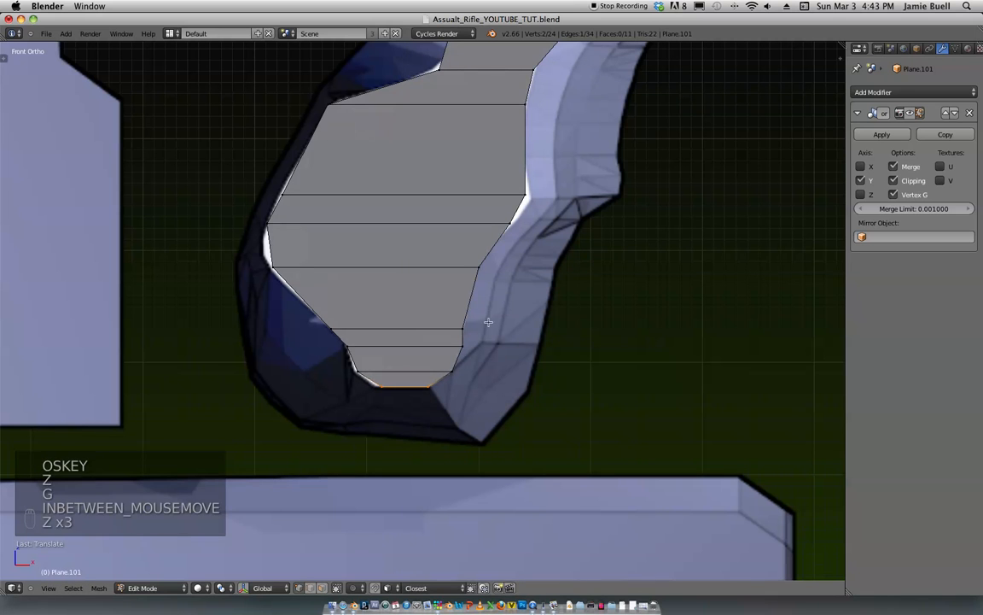
Step: Add a loop cut across the widest part of the grip and move its left vertex outward along X
shift+middle_drag(444, 223, 461, 312)
key(z)
key(ctrl+r)
click(500, 330)
click(343, 324)
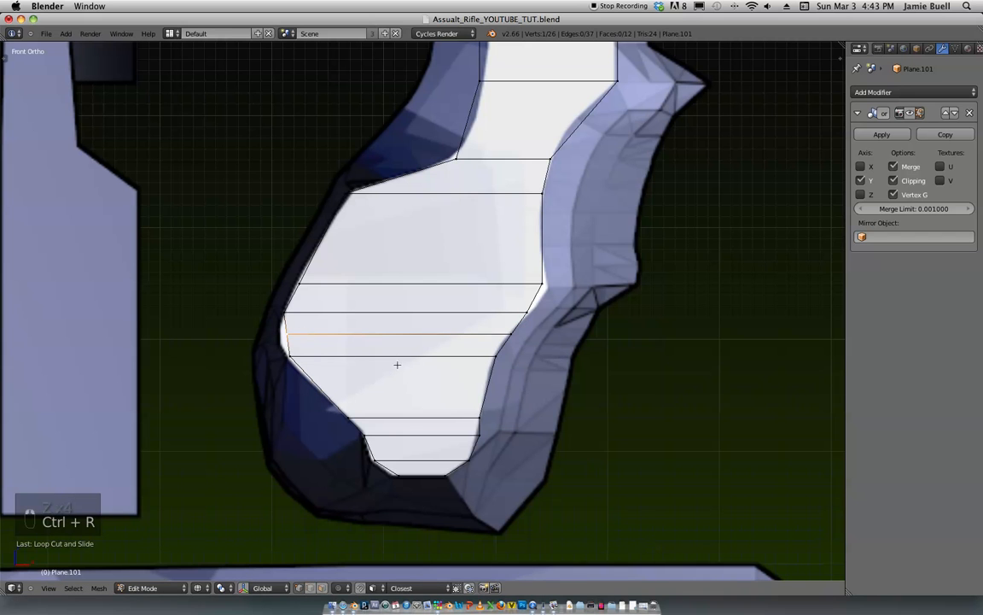
key(g)
key(x)
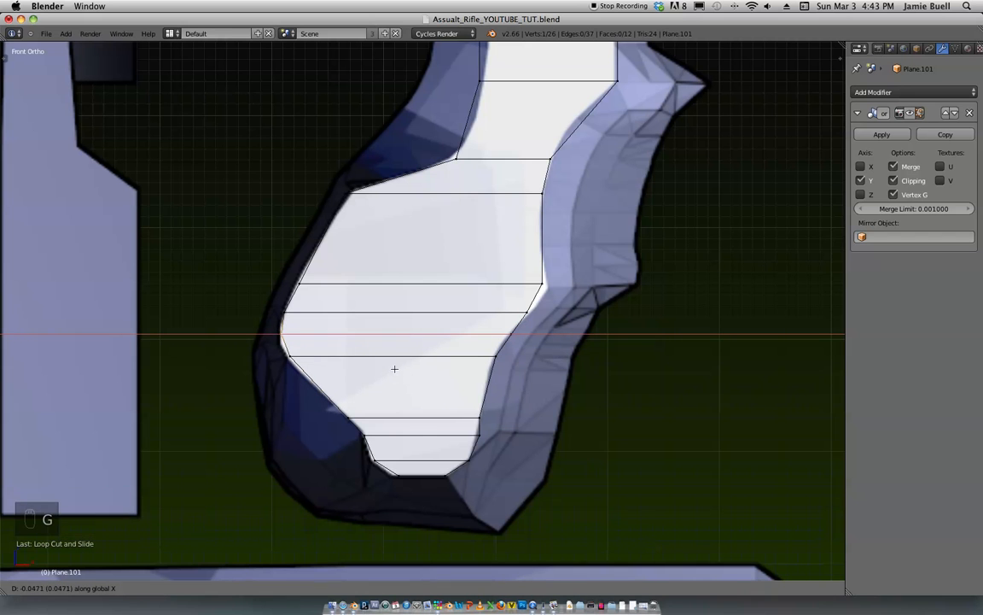
click(395, 368)
Step: Add another loop cut just below the previous one and shift it left so its end meets the curved outline
scroll(401, 376, up, 2)
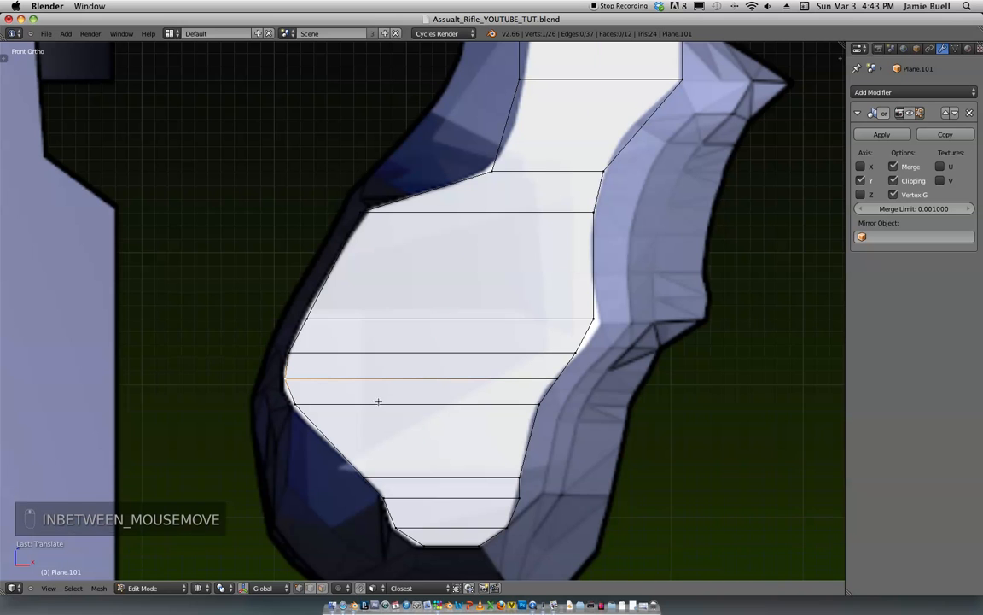
key(ctrl+r)
click(297, 391)
click(298, 392)
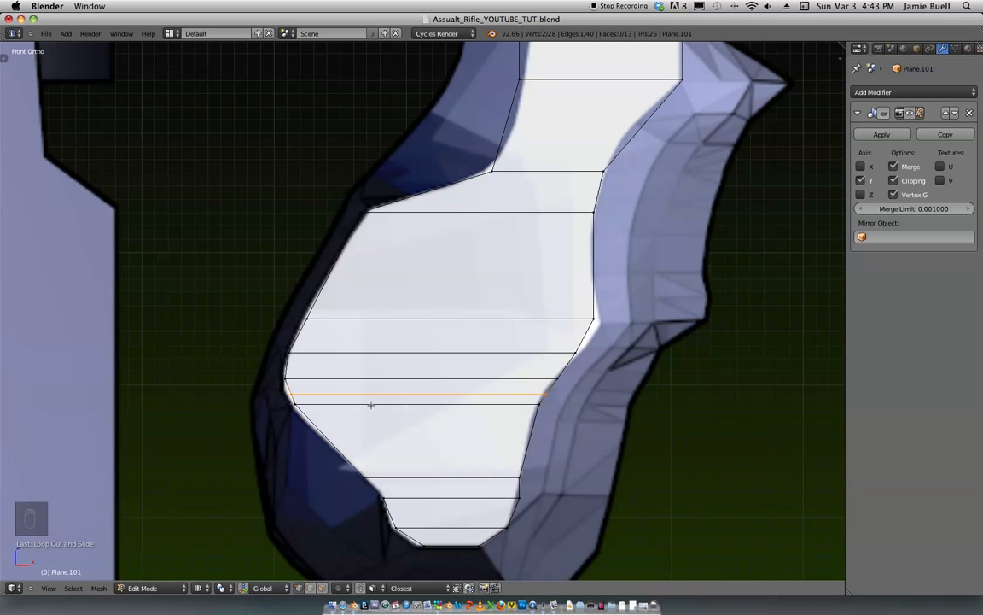
key(g)
click(336, 399)
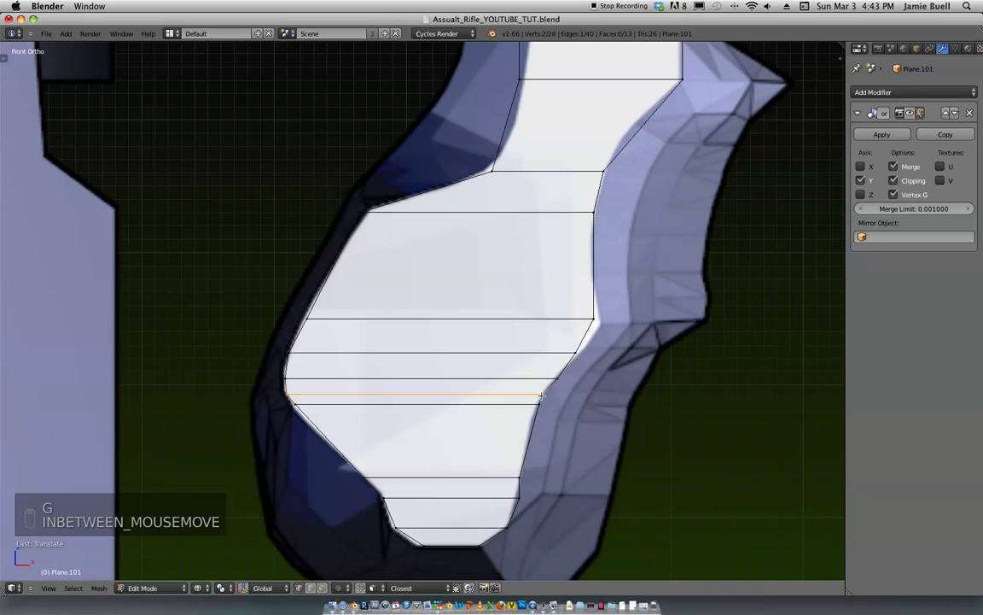
Step: Move the right vertices of three edges around the grip's lower curve along X onto the white face's outline
key(g)
key(x)
click(575, 402)
right_click(585, 389)
key(g)
key(x)
click(583, 389)
right_click(588, 363)
key(g)
key(x)
click(589, 358)
Step: Add a loop cut just above the grip's lower bands and shift the nearby right vertices along X onto the bulging outline
key(shift+r)
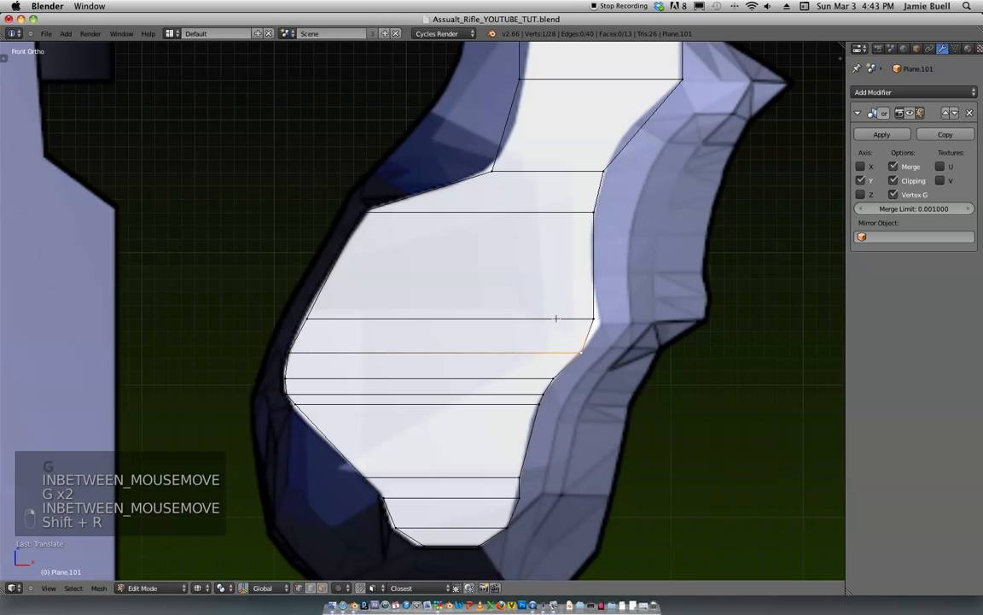
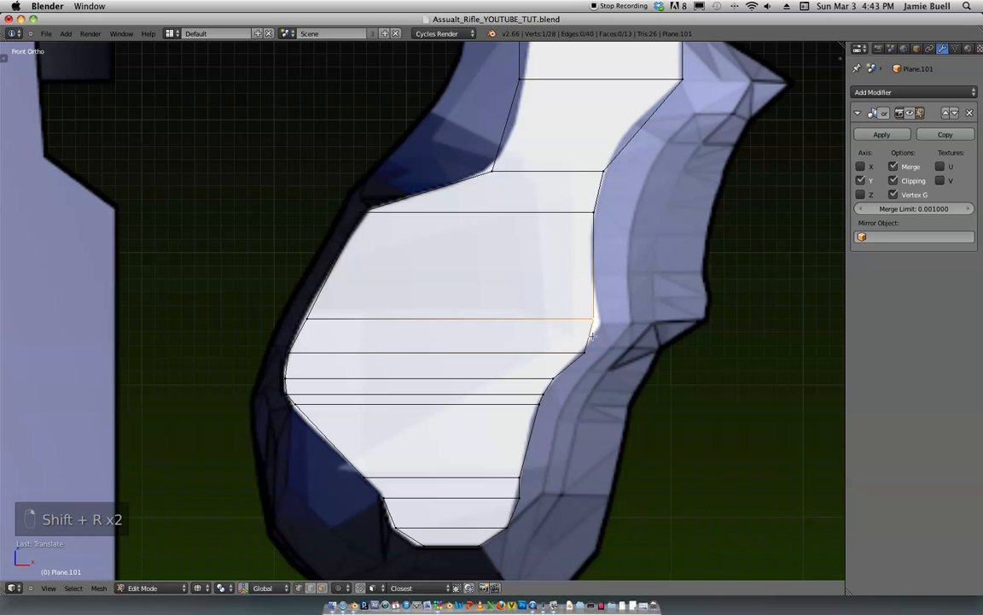
key(ctrl+r)
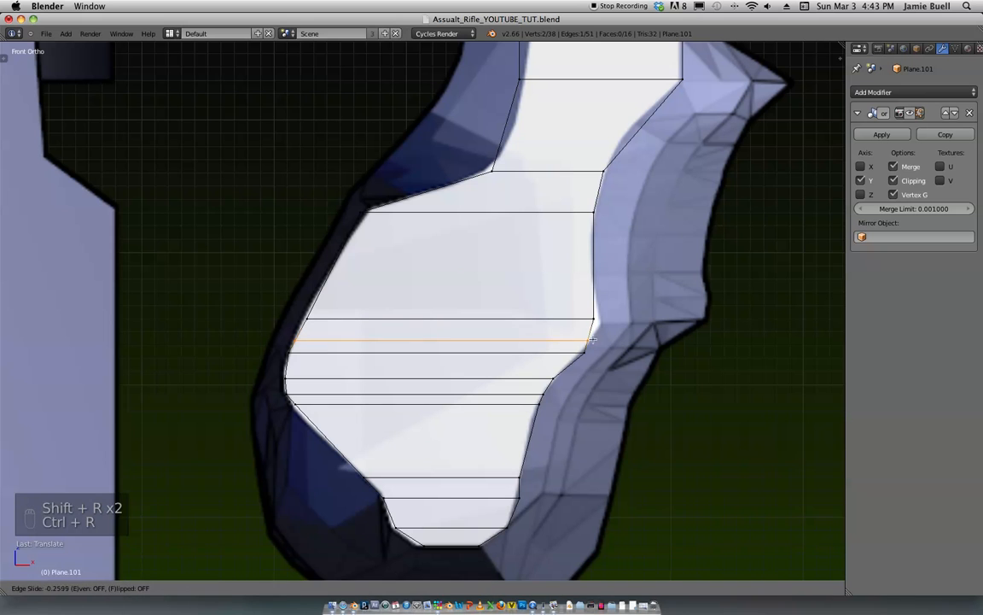
click(591, 340)
key(g)
key(g)
click(588, 355)
key(g)
key(g)
click(606, 327)
key(g)
key(x)
click(609, 329)
Step: Add a loop cut across the tall band in the grip's lower half and fit its right vertex to the outline along X
shift+middle_drag(601, 363, 624, 278)
right_click(546, 385)
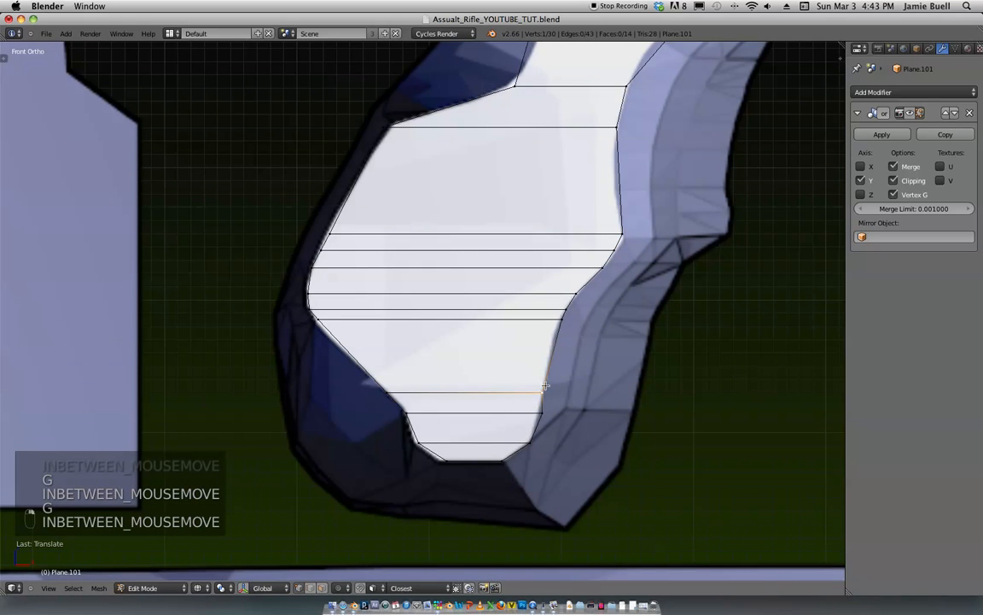
key(ctrl+r)
click(558, 350)
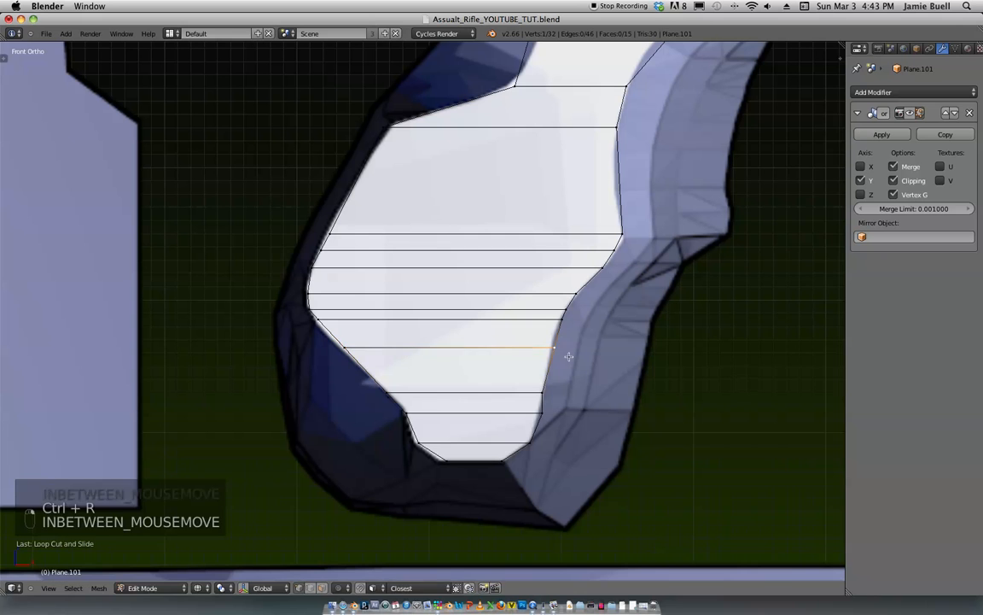
key(g)
click(589, 360)
key(g)
key(x)
key(g)
key(g)
Step: Add a loop cut across the grip's tall middle band, slid low, and move its left vertex outward along X
shift+middle_drag(436, 216, 360, 311)
key(ctrl+r)
click(331, 334)
right_click(304, 363)
key(g)
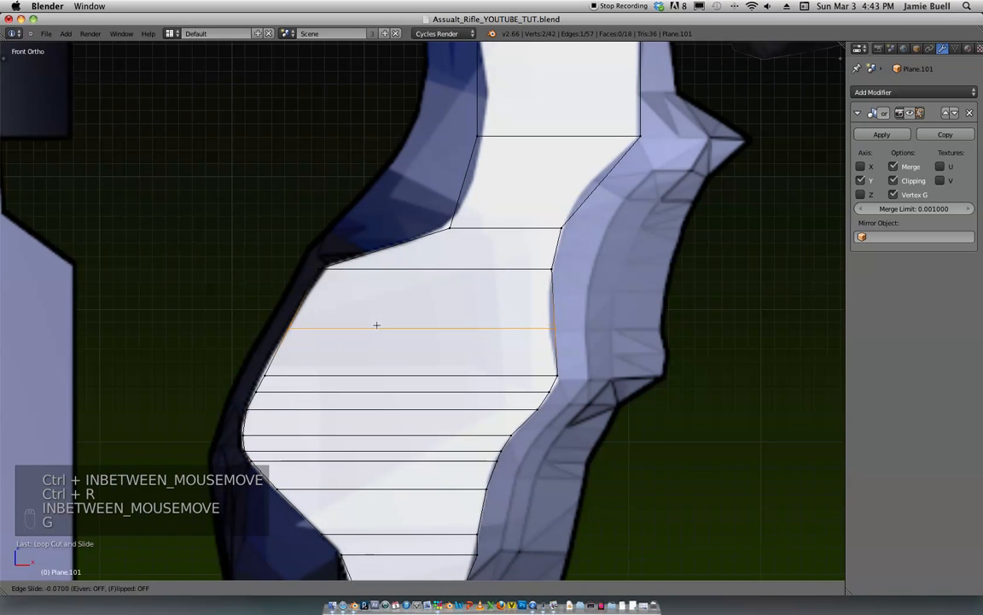
click(302, 361)
key(g)
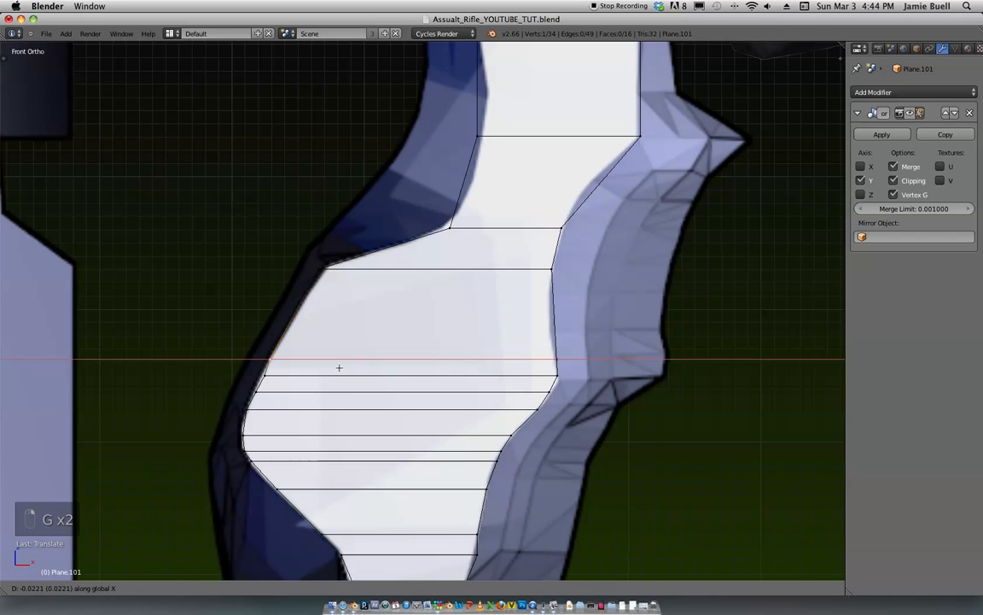
key(g)
Step: Show solid shading and move the left vertices above the grip's widest part outward along X to cover the white face
key(z)
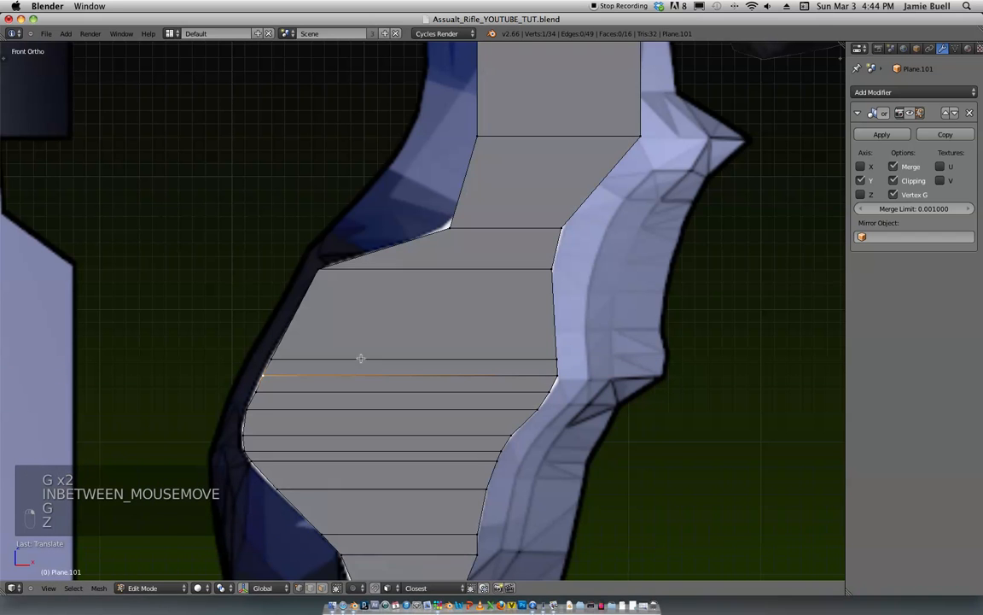
key(g)
key(x)
click(389, 394)
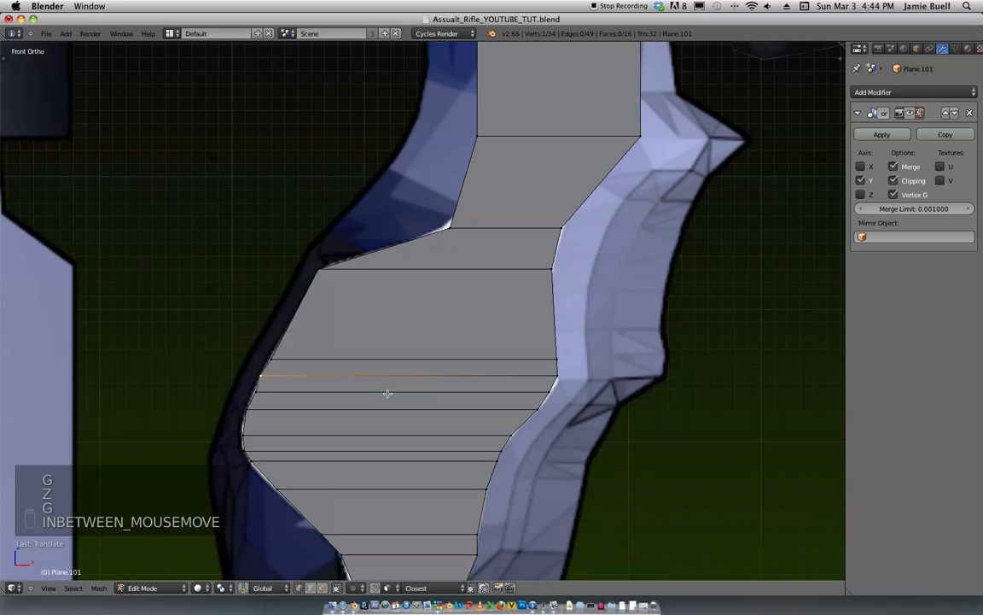
key(g)
key(x)
click(375, 386)
click(375, 386)
shift+middle_drag(375, 386, 471, 328)
scroll(470, 328, up, 2)
key(g)
key(x)
click(417, 350)
right_click(298, 346)
key(g)
key(x)
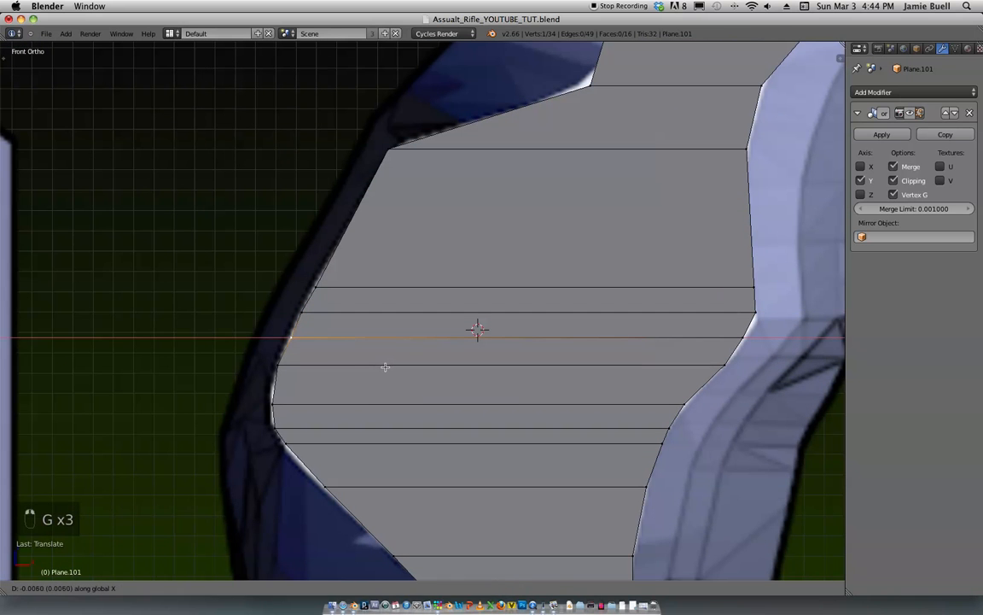
click(364, 365)
Step: Add a loop cut just above the grip's widest left point and move the left vertices there outward along X
key(ctrl+r)
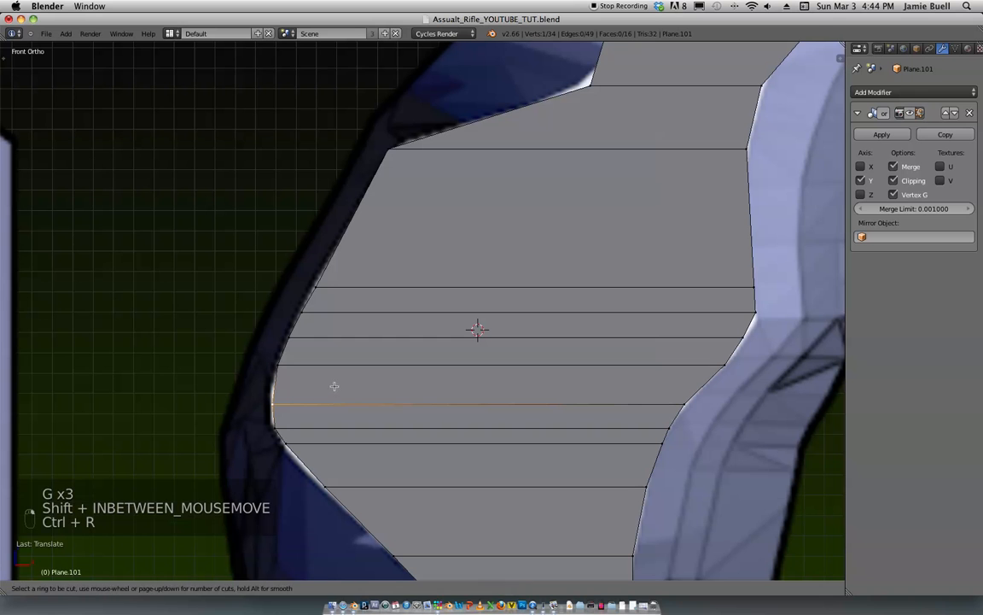
click(281, 384)
click(285, 384)
right_click(285, 385)
key(g)
key(x)
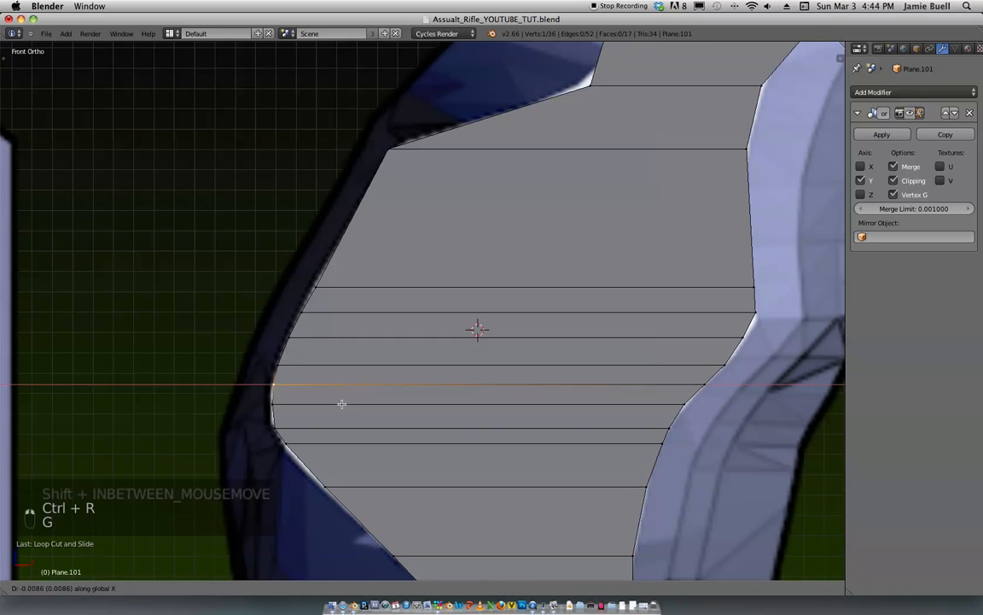
click(318, 406)
key(g)
click(309, 414)
Step: Add a loop cut just below the grip's widest left part and move its left vertex and the one above along X
shift+middle_drag(369, 395, 414, 234)
key(ctrl+r)
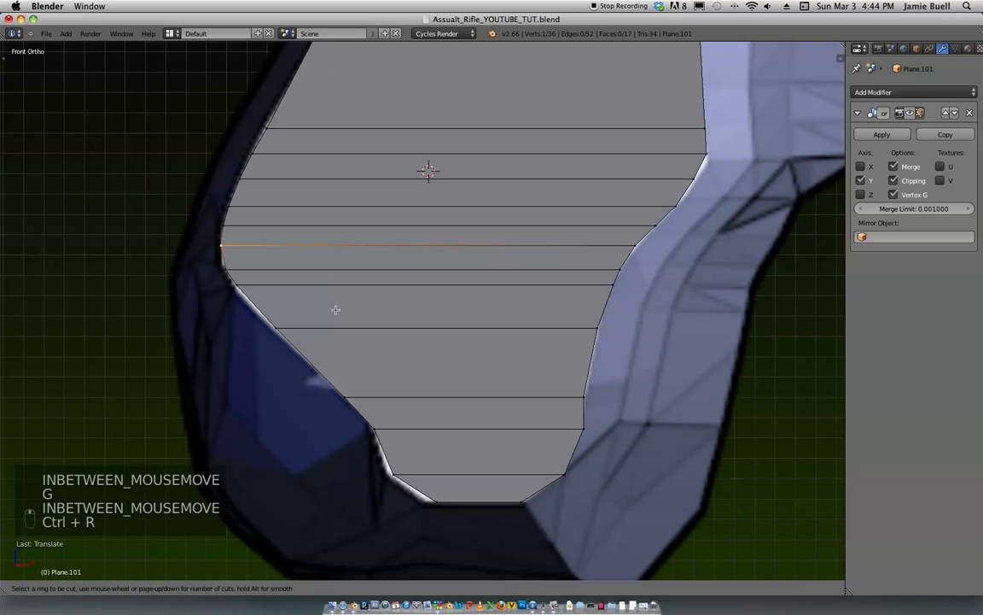
click(268, 307)
click(268, 307)
right_click(267, 308)
key(g)
click(332, 338)
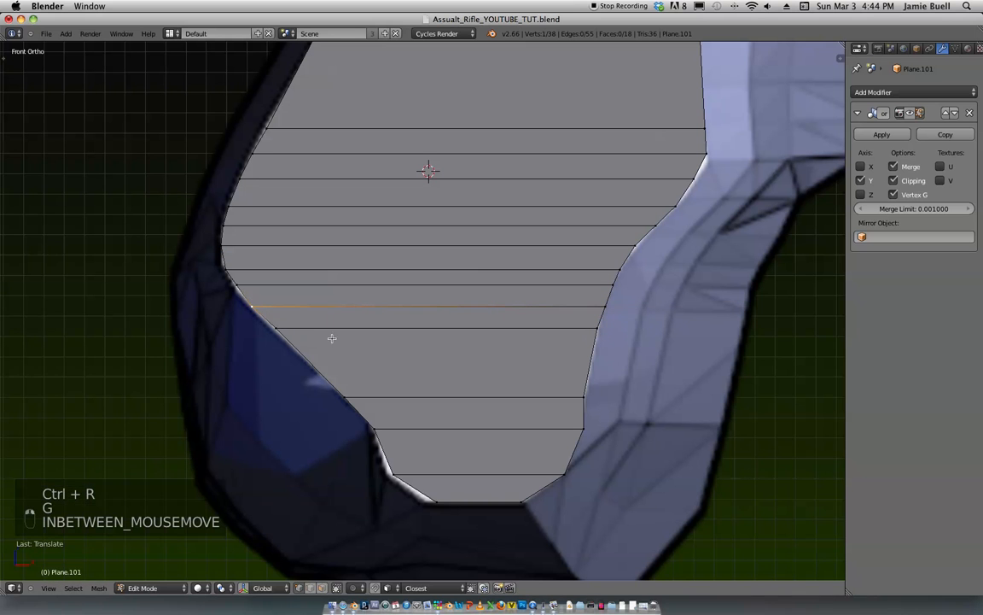
scroll(369, 319, up, 2)
key(g)
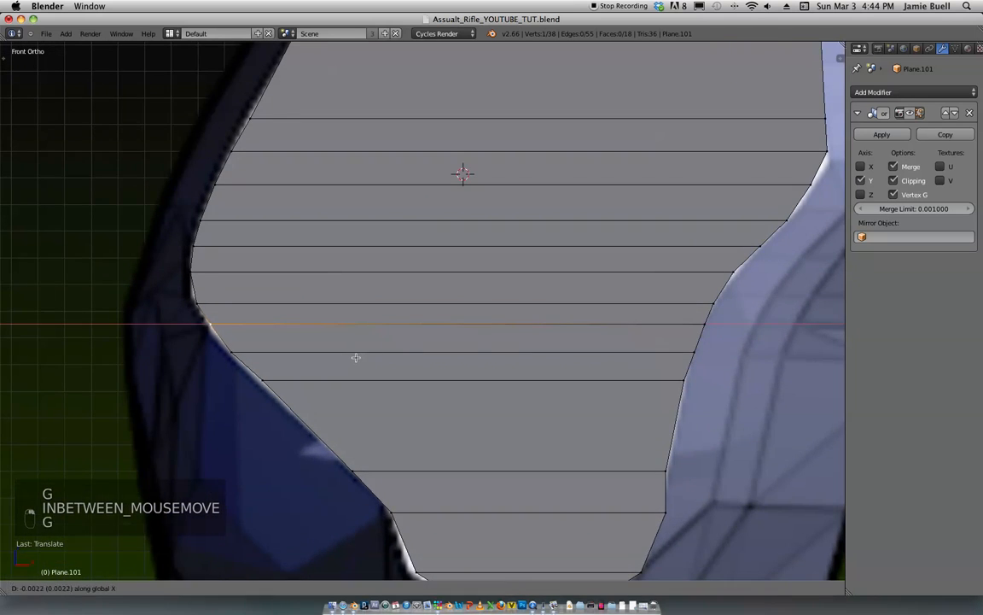
click(354, 358)
Step: Switch to wireframe, add a loop cut across the grip's narrowing neck and move both its ends along X onto the outline
shift+middle_drag(410, 304, 353, 362)
scroll(354, 362, down, 3)
shift+middle_drag(547, 255, 422, 483)
mouse_move(561, 217)
shift+middle_down()
mouse_move(530, 273)
mouse_move(434, 350)
shift+middle_up()
key(z)
key(ctrl+r)
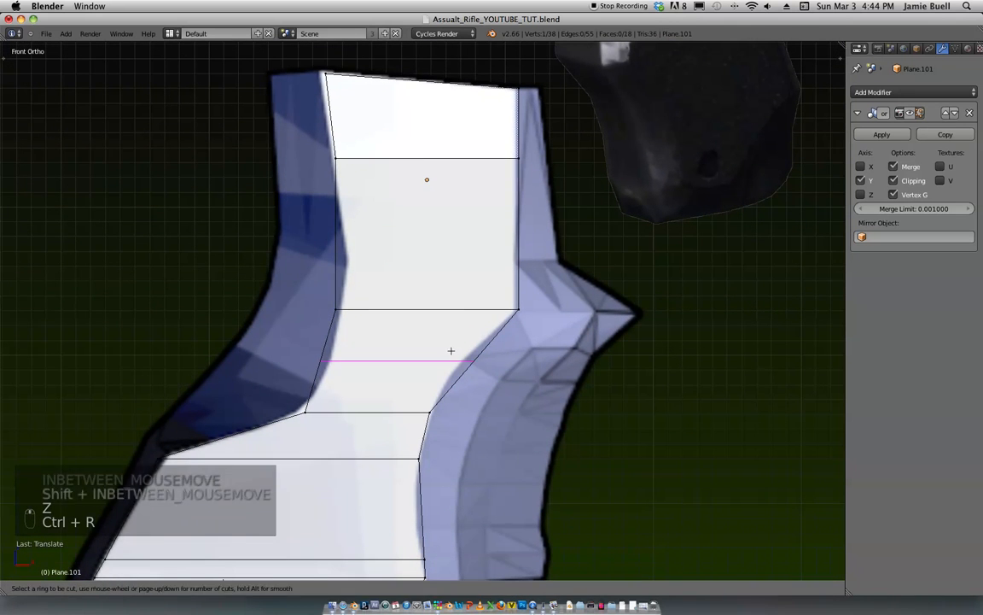
click(450, 350)
click(337, 373)
key(g)
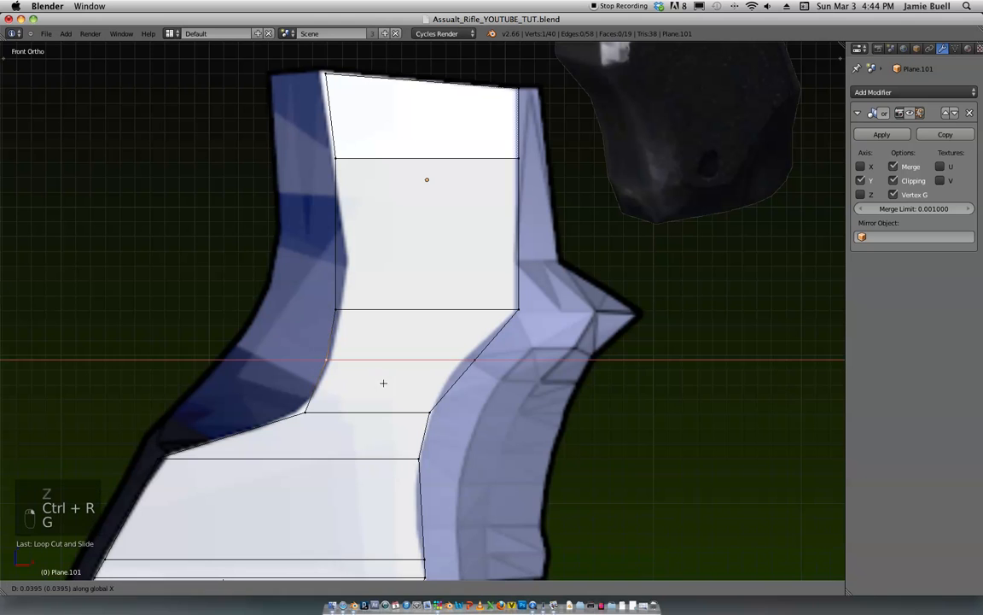
click(388, 385)
key(g)
click(435, 338)
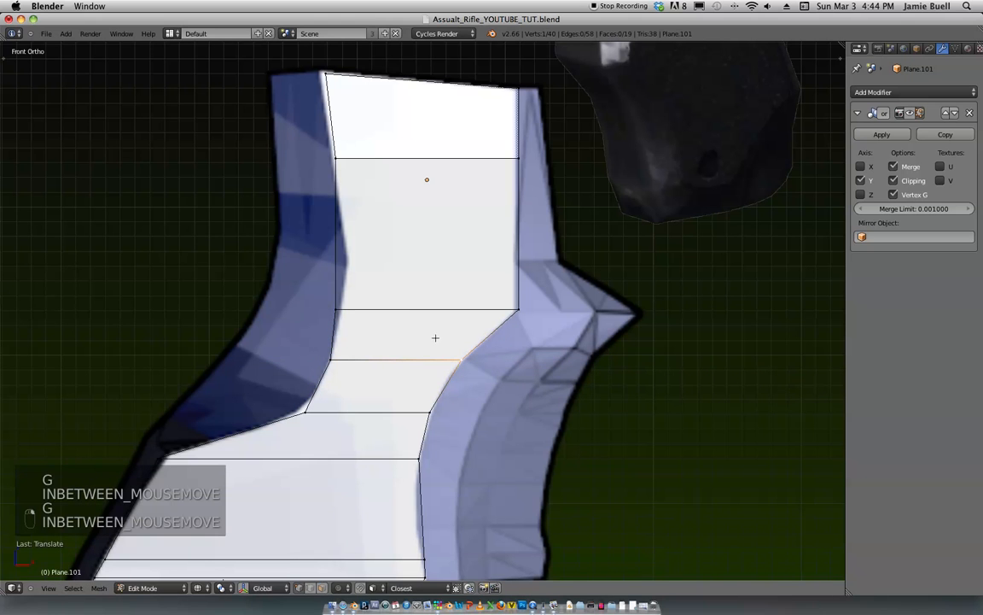
Step: Add a loop cut above the previous neck cut and fit the left vertices of it and the edge above to the outline
key(ctrl+r)
click(410, 329)
click(351, 327)
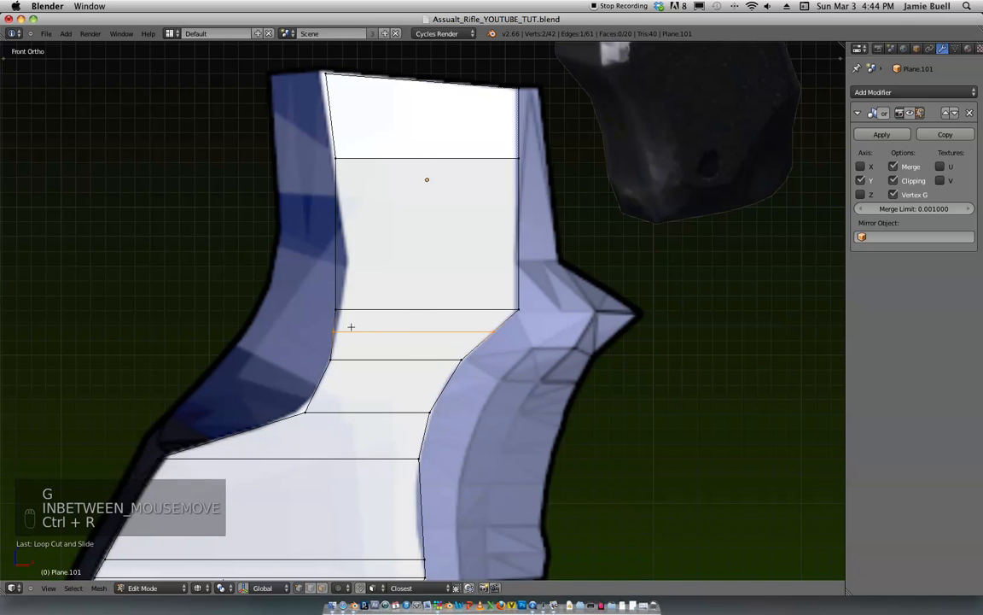
key(g)
click(344, 336)
key(g)
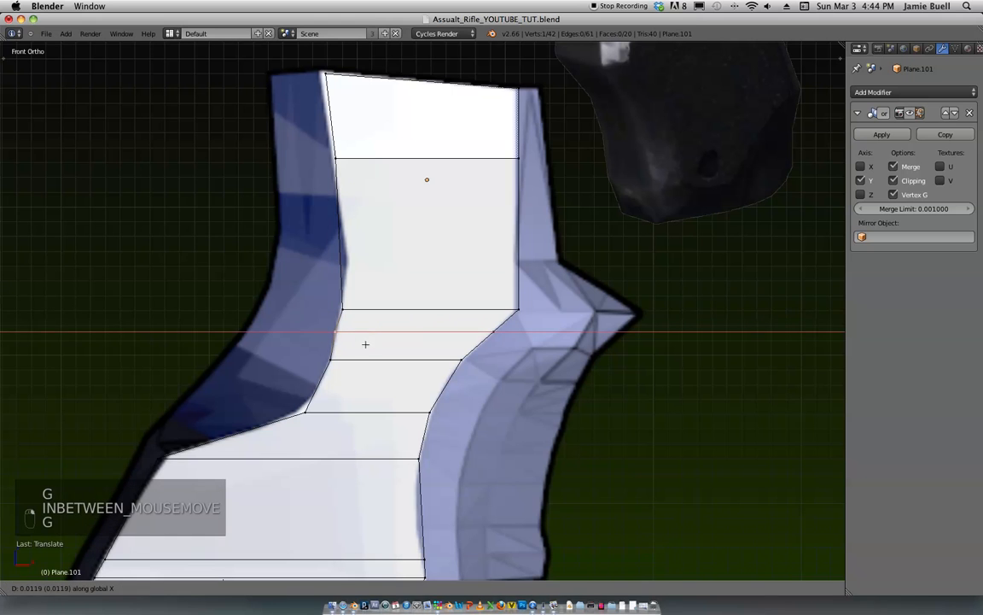
key(g)
click(379, 326)
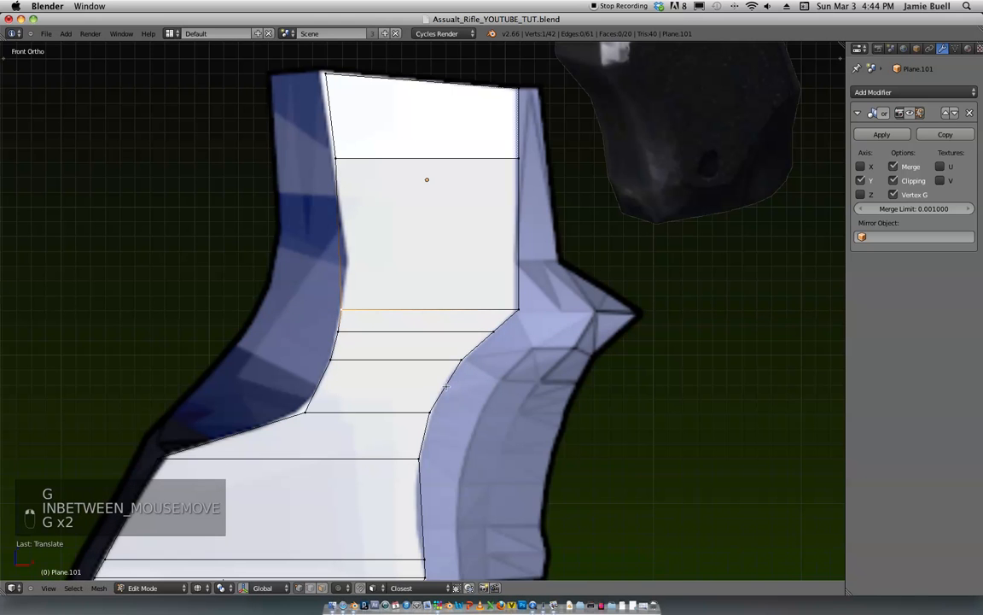
Step: Add a loop cut below the neck's middle edge and move its left vertex along X onto the curved outline
key(ctrl+r)
click(439, 379)
click(344, 374)
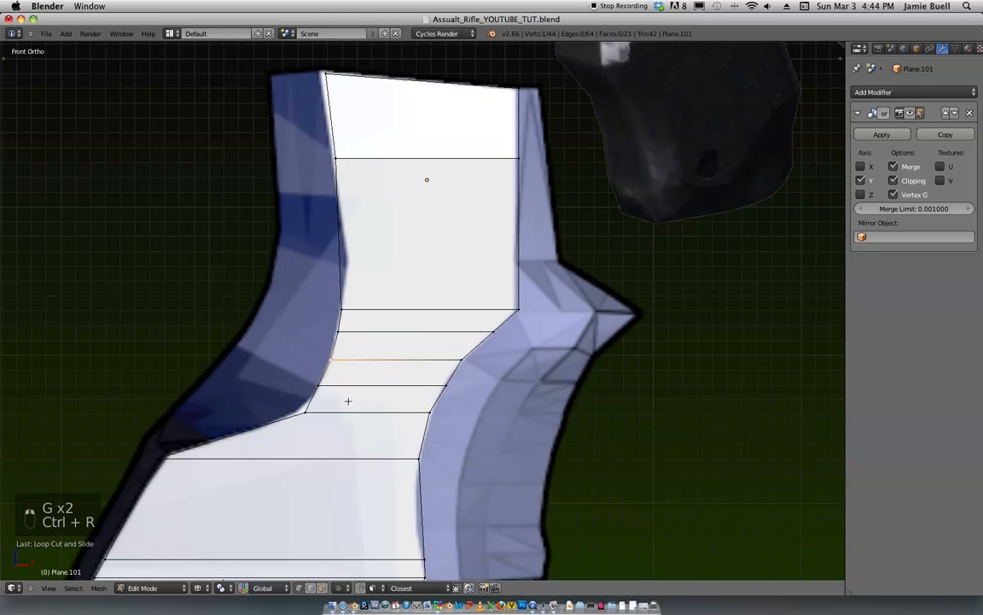
key(g)
click(309, 417)
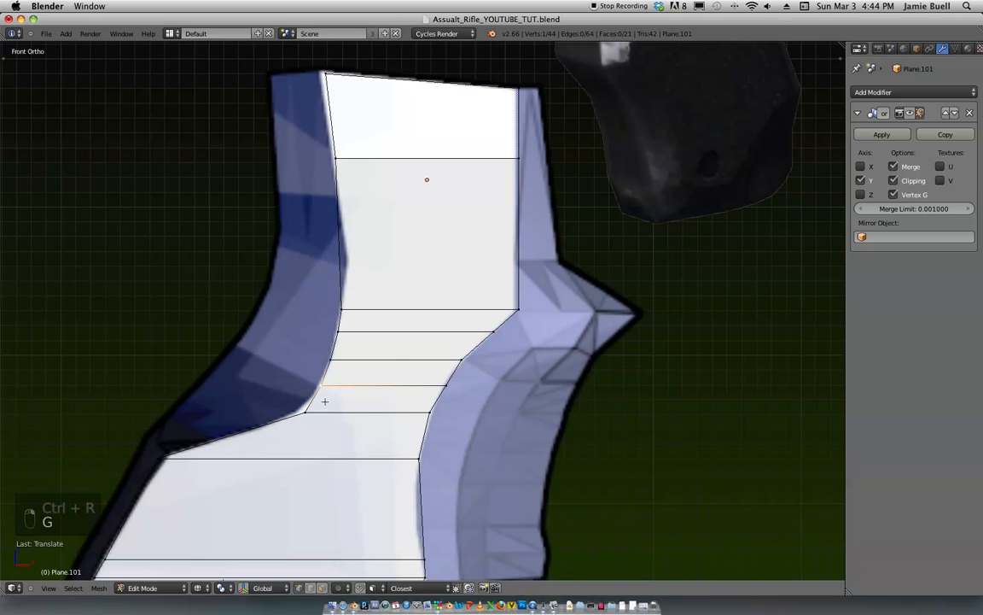
Step: Add a loop cut near the base of the neck and fit the neighbouring left and right vertices to the outline along X
key(ctrl+r)
click(314, 398)
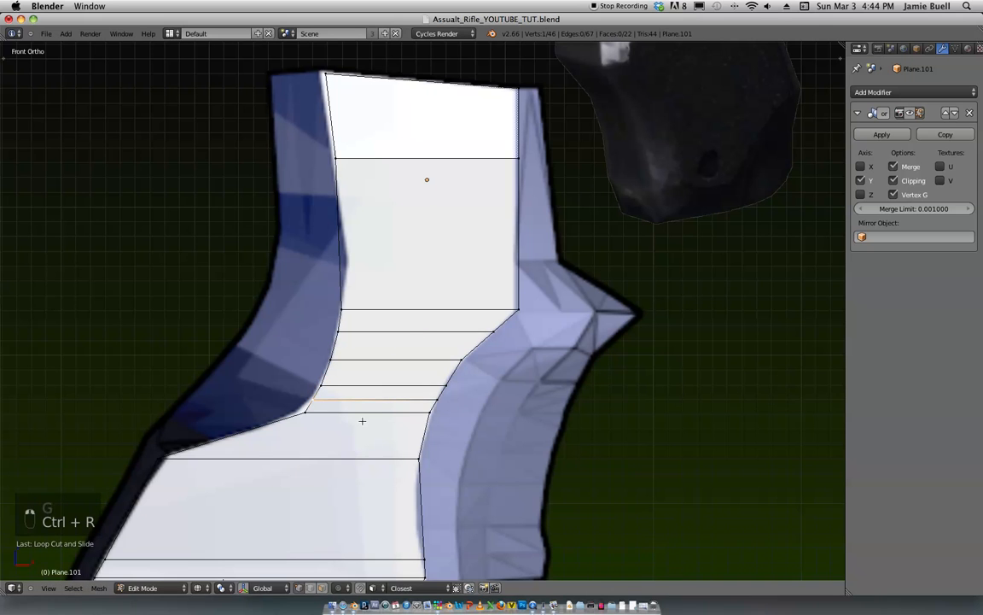
key(g)
click(335, 415)
key(g)
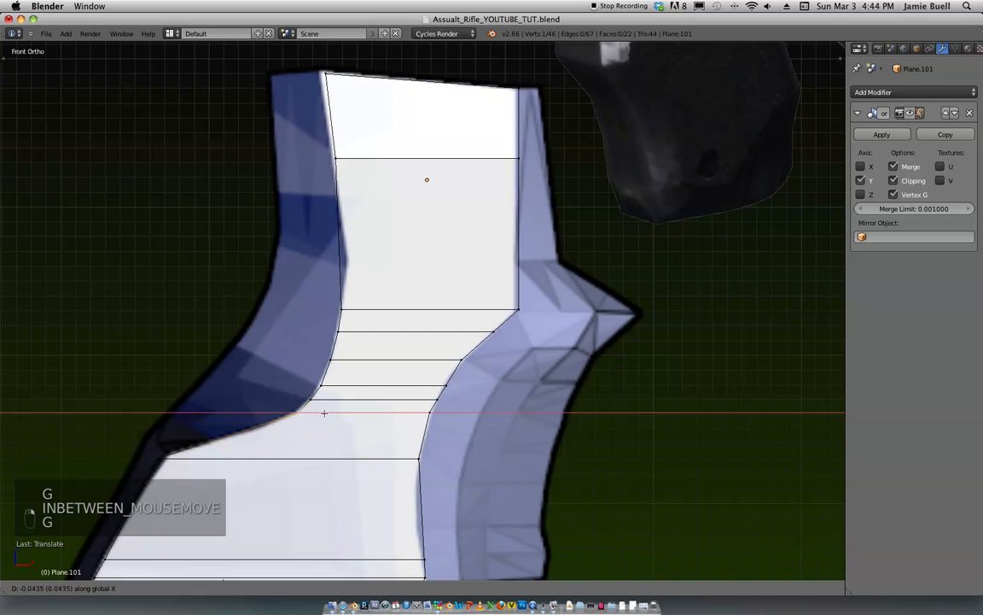
click(322, 413)
key(g)
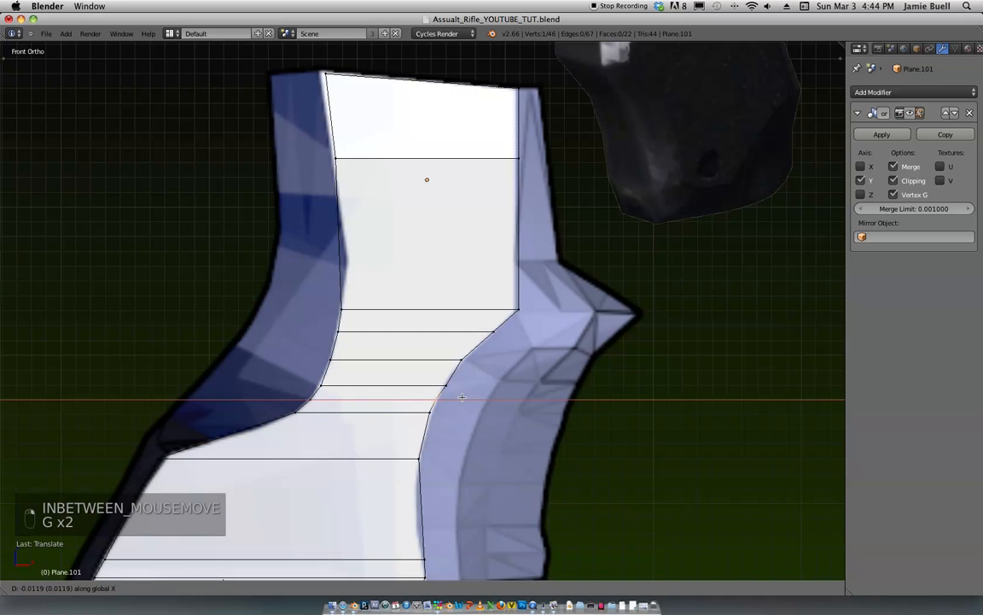
key(g)
click(479, 340)
Step: Add a loop cut across the upper neck at the outline's bend and move its left vertex inward along X
shift+middle_drag(478, 340, 457, 437)
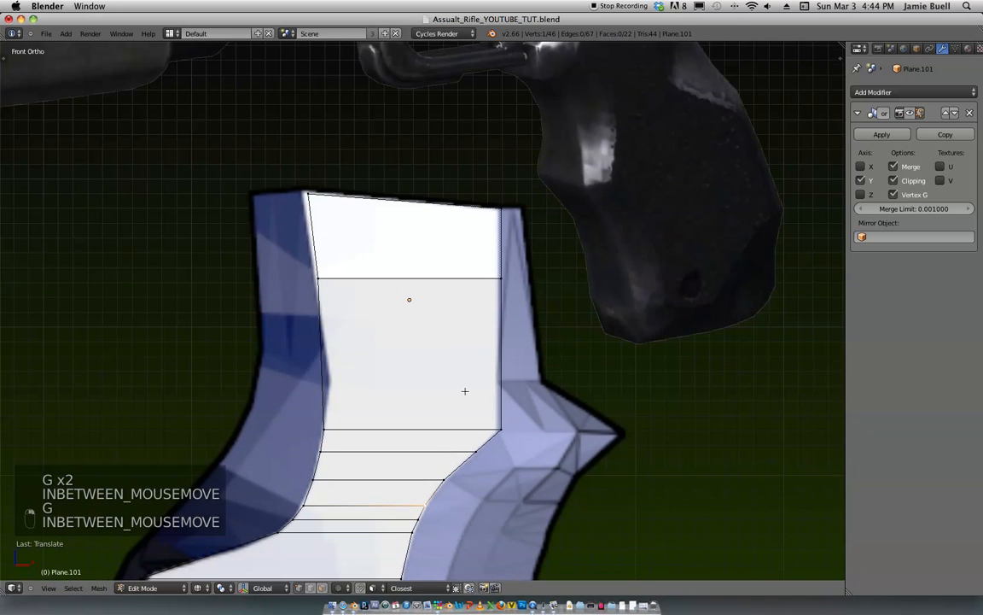
key(ctrl+r)
click(474, 365)
click(343, 382)
key(g)
click(391, 390)
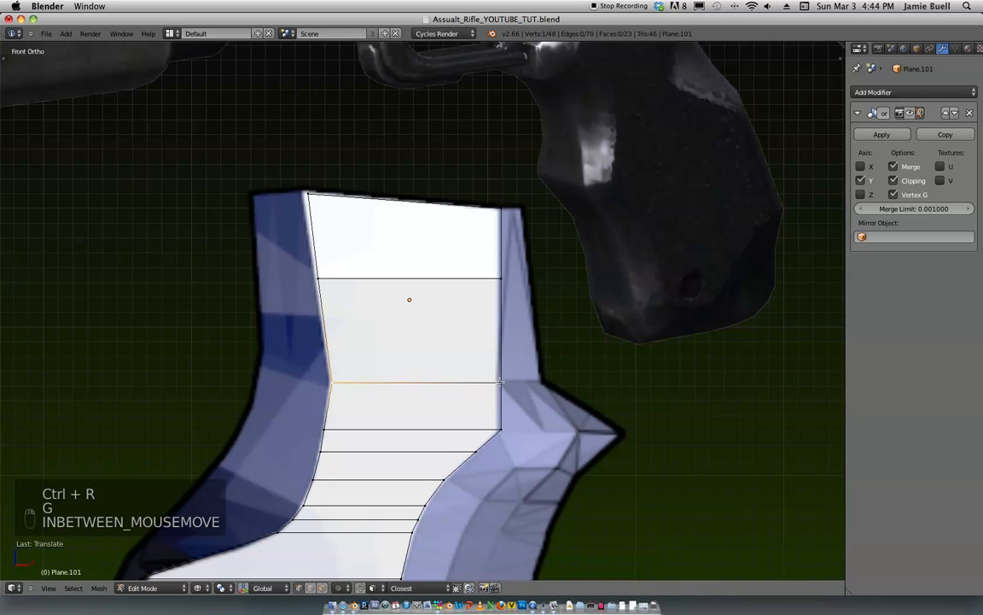
Step: Inspect the traced grip face in solid shading outside Edit Mode and compare it with the rifle reference
scroll(508, 287, up, 2)
scroll(513, 309, down, 3)
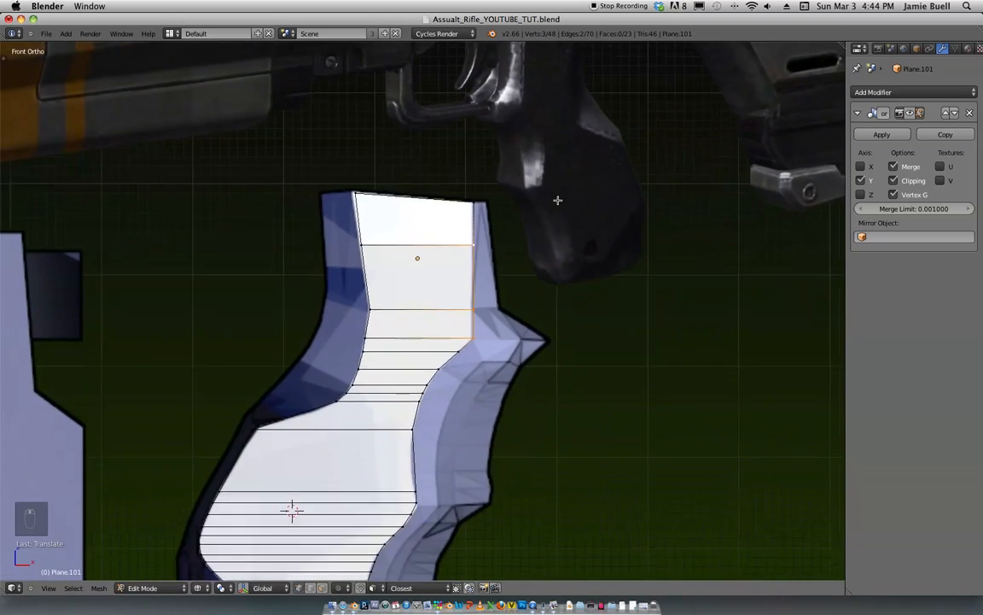
shift+scroll(558, 200, down, 5)
key(z)
key(Tab)
scroll(560, 268, down, 3)
key(g)
click(579, 293)
ctrl+scroll(579, 293, right, 3)
scroll(579, 293, up, 5)
scroll(586, 272, down, 3)
ctrl+scroll(597, 277, left, 4)
shift+scroll(431, 356, up, 5)
scroll(441, 365, up, 3)
scroll(418, 441, down, 5)
scroll(566, 289, up, 1)
scroll(546, 293, down, 1)
ctrl+scroll(589, 303, left, 3)
key(g)
key(x)
click(426, 343)
shift+scroll(426, 344, left, 3)
Step: Return to Edit Mode with edge selection and select the complete boundary edge loop of the grip face
key(Tab)
scroll(512, 359, up, 3)
key(ctrl+Tab)
click(480, 399)
alt+shift+right_click(385, 333)
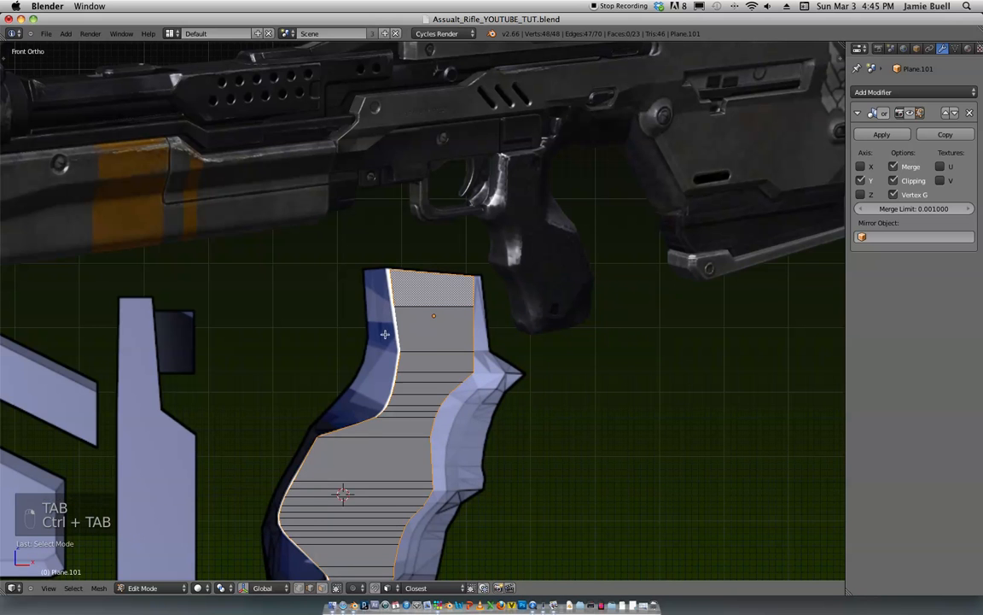
mouse_move(447, 359)
shift+middle_down()
mouse_move(449, 337)
mouse_move(495, 275)
shift+middle_up()
key(z)
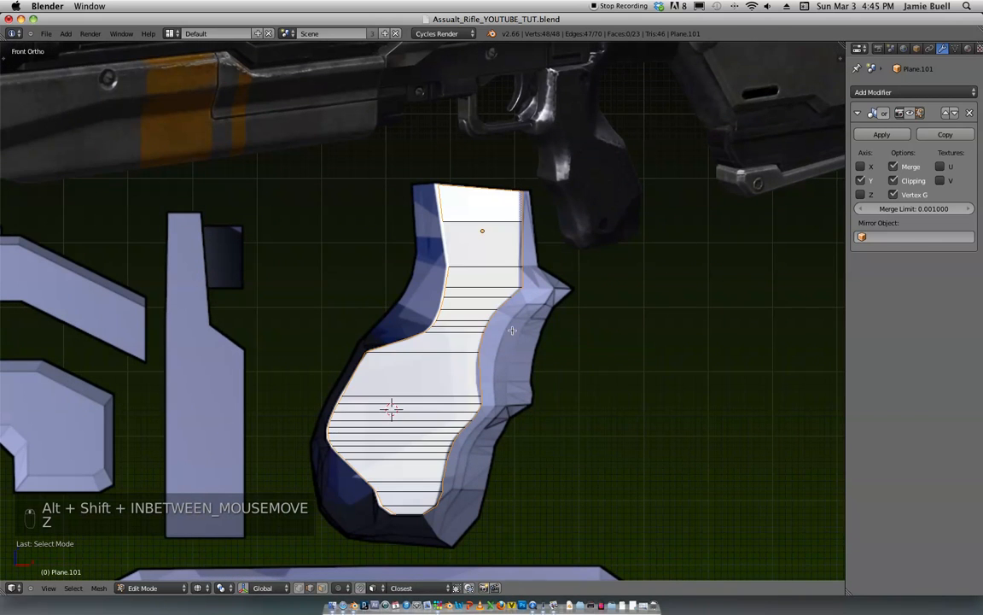
middle_drag(536, 327, 587, 234)
scroll(494, 391, up, 3)
shift+right_click(458, 447)
scroll(595, 346, down, 3)
Step: Extrude the grip face's boundary loop in front view and scale it outward along X toward the grip's outer silhouette
key(z)
key(KP_1)
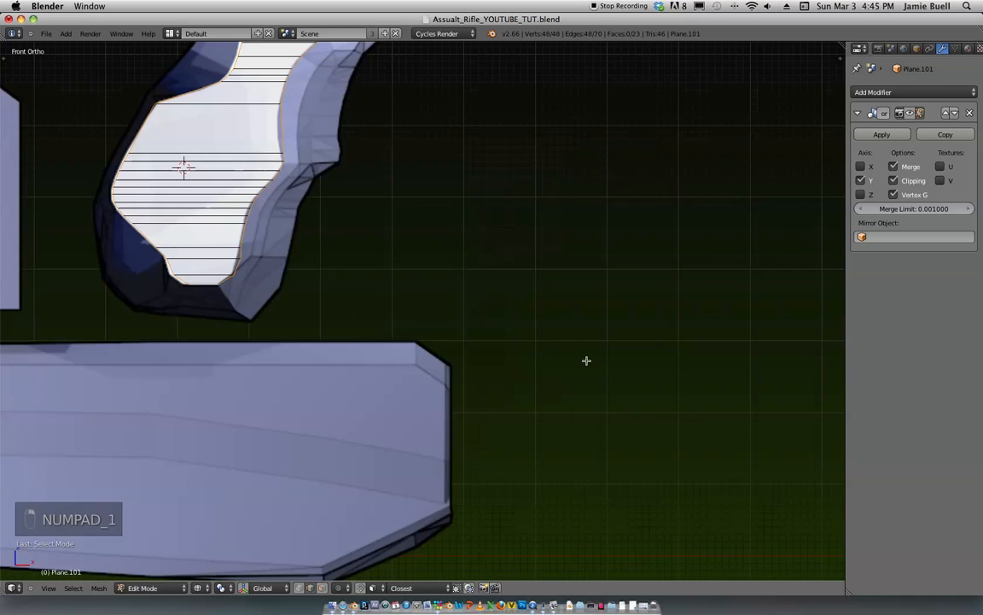
shift+middle_drag(482, 263, 596, 336)
key(e)
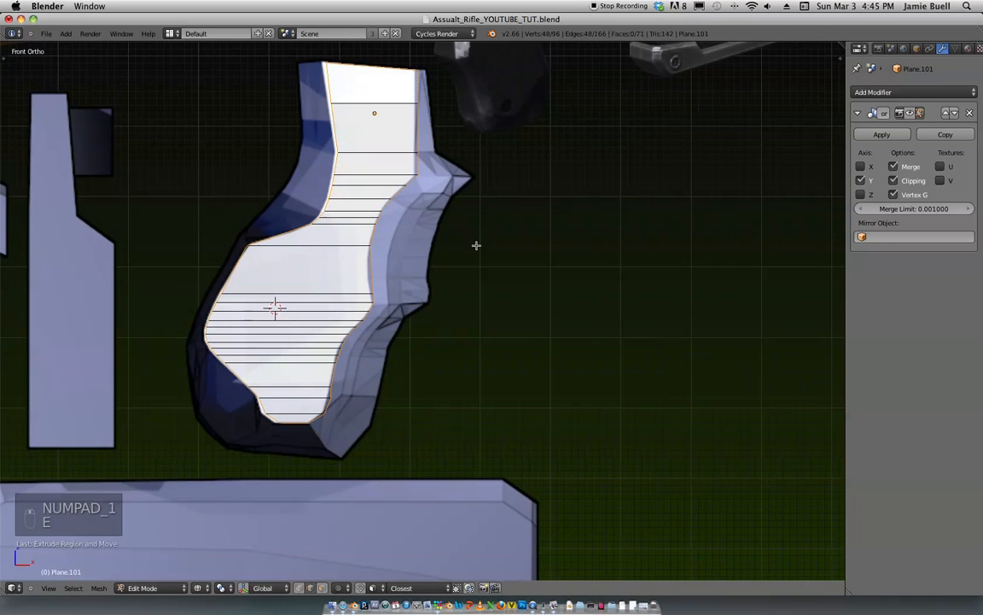
key(s)
key(x)
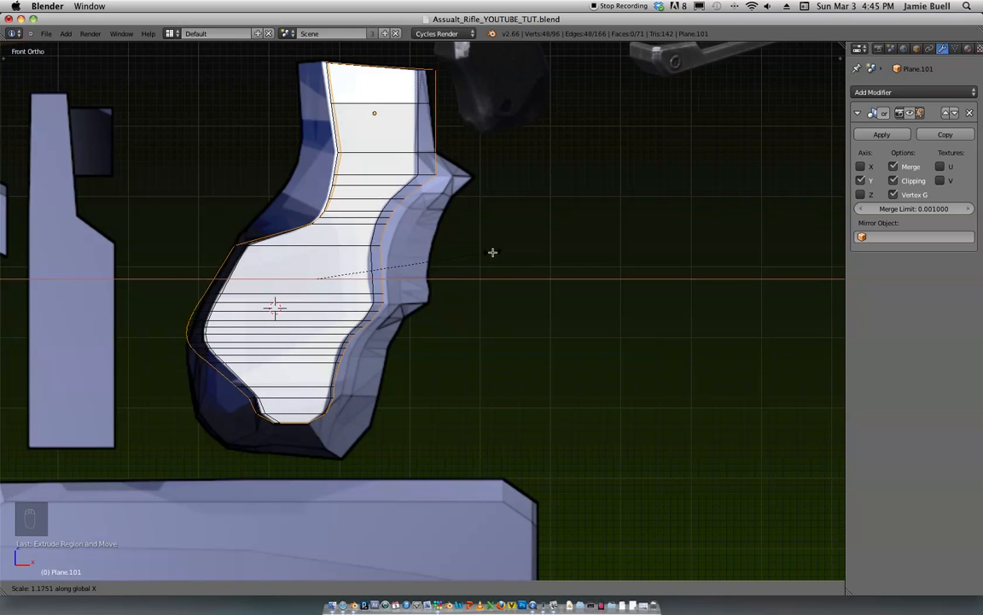
click(513, 249)
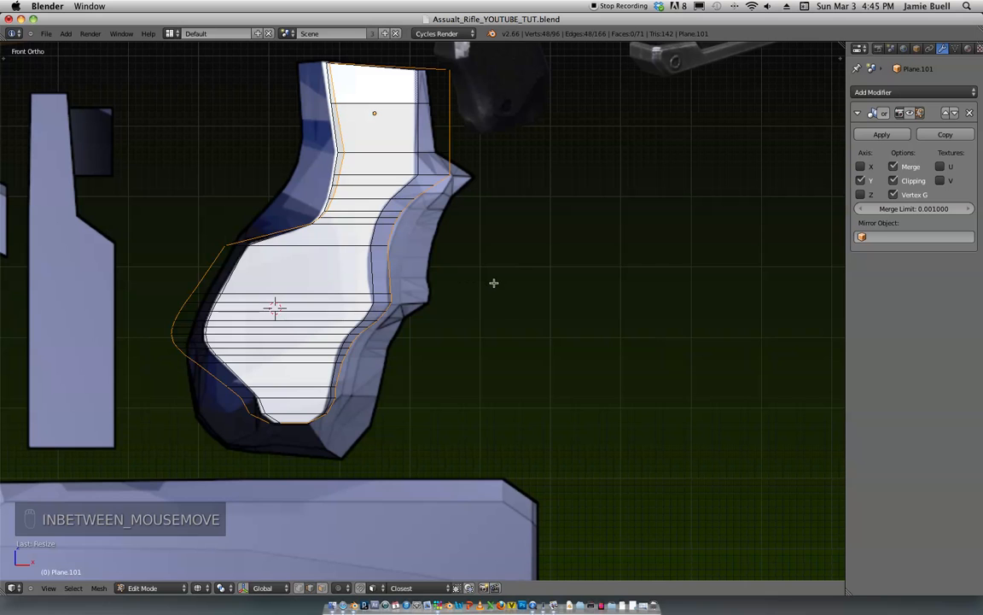
Step: Scale the extruded outer boundary loop of the grip along Z so it extends past the traced face
key(s)
key(z)
click(532, 267)
Step: Select the outer edges along the left side of the grip's neck and move them outward along X
shift+middle_drag(531, 270, 506, 337)
middle_drag(506, 337, 496, 325)
shift+middle_drag(310, 324, 380, 354)
middle_drag(380, 354, 438, 274)
scroll(439, 274, down, 4)
middle_drag(511, 168, 521, 201)
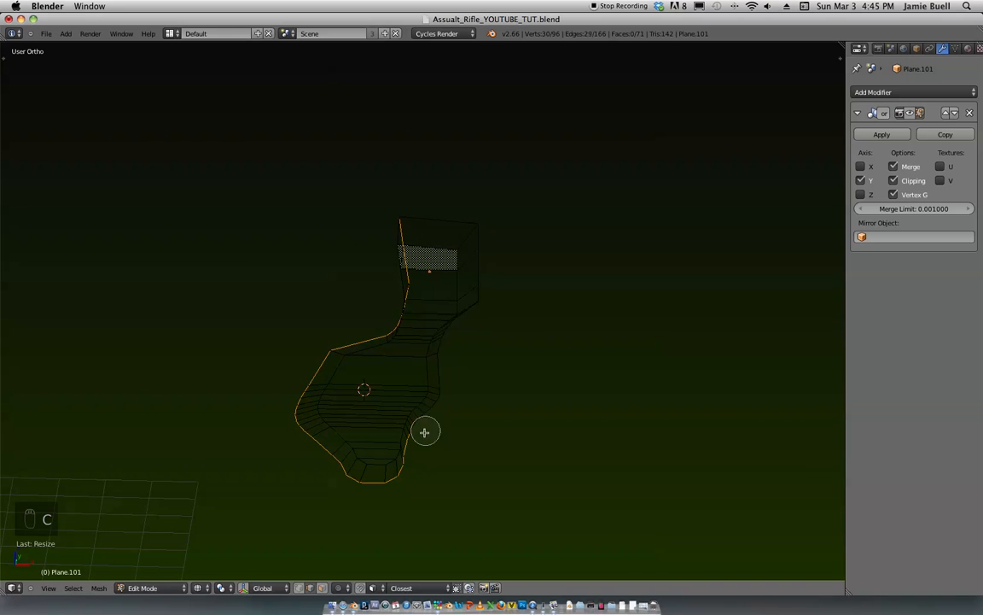
scroll(392, 359, up, 5)
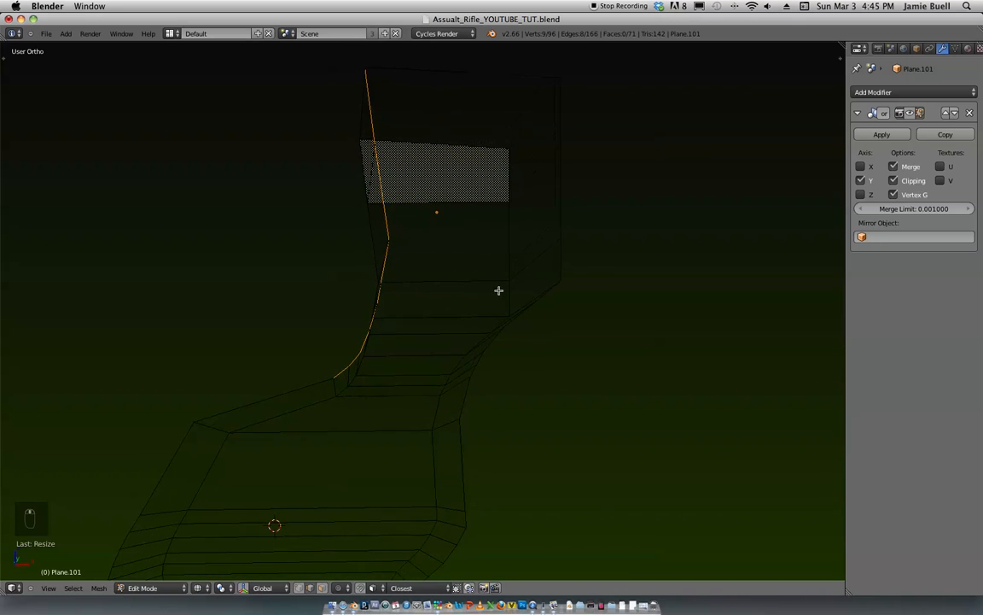
key(z)
key(g)
key(x)
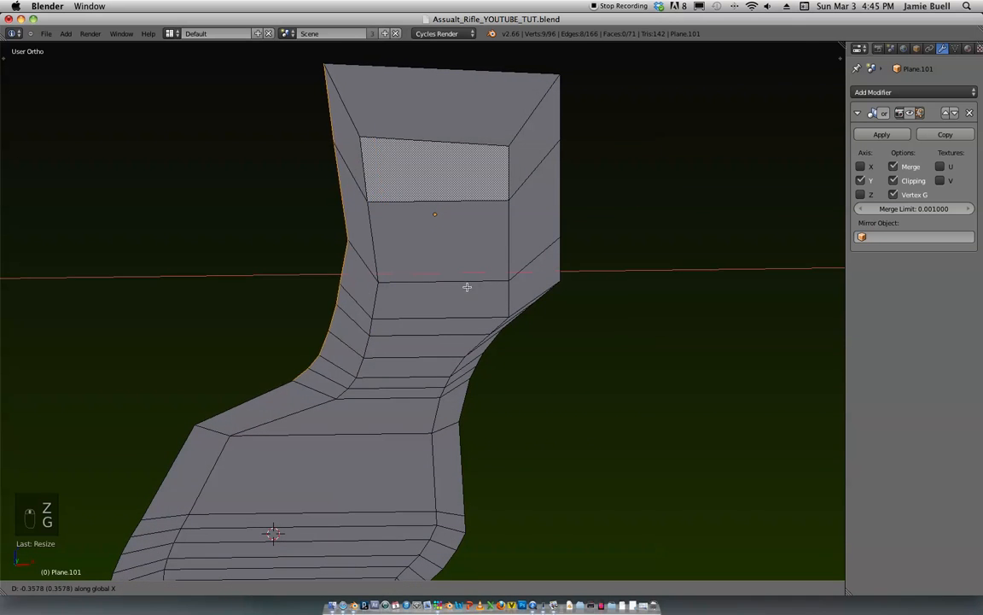
click(461, 278)
scroll(478, 256, down, 4)
key(KP_1)
scroll(484, 259, up, 5)
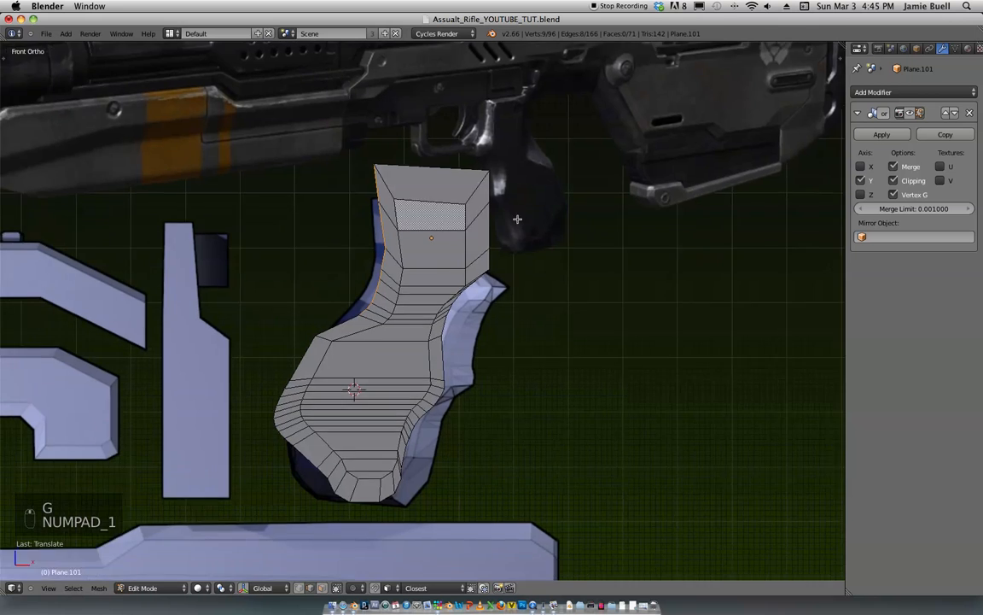
Step: Select the outer edges below the neck's right corner and move them down along Z
middle_drag(534, 204, 510, 226)
scroll(460, 300, up, 2)
scroll(459, 301, up, 4)
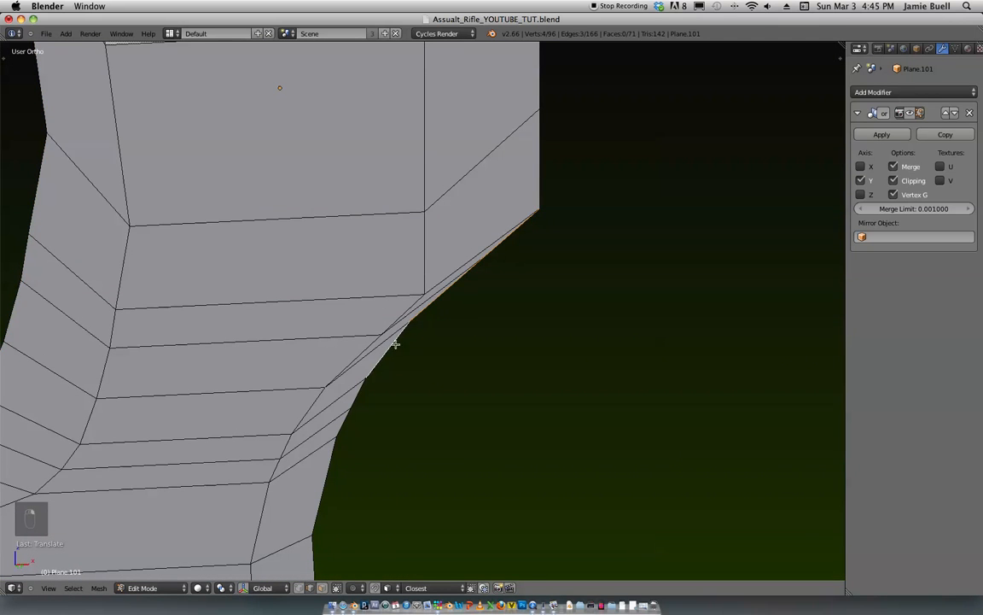
shift+right_click(360, 395)
scroll(493, 297, down, 3)
middle_drag(493, 296, 527, 304)
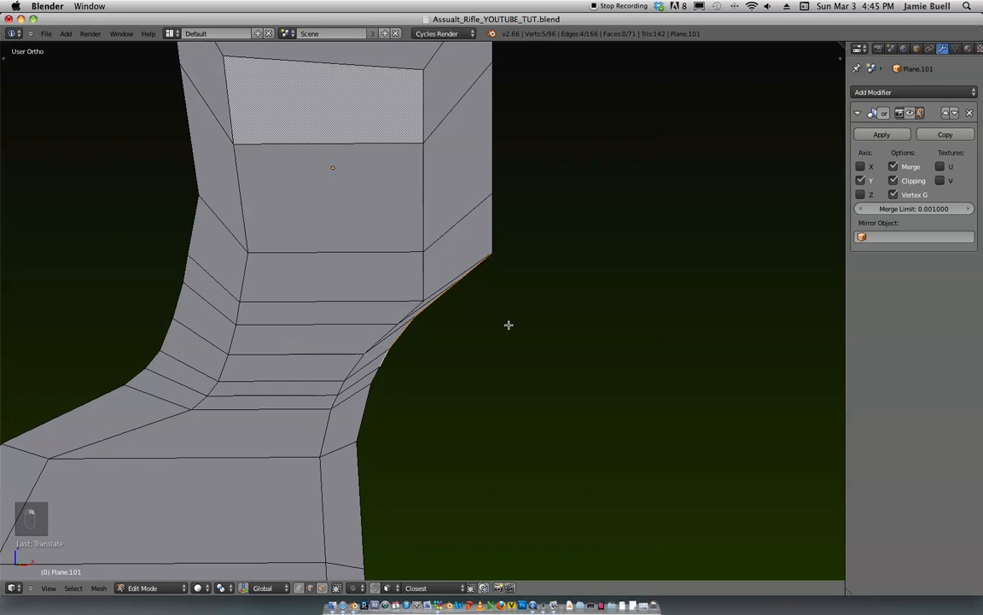
key(g)
right_click(514, 326)
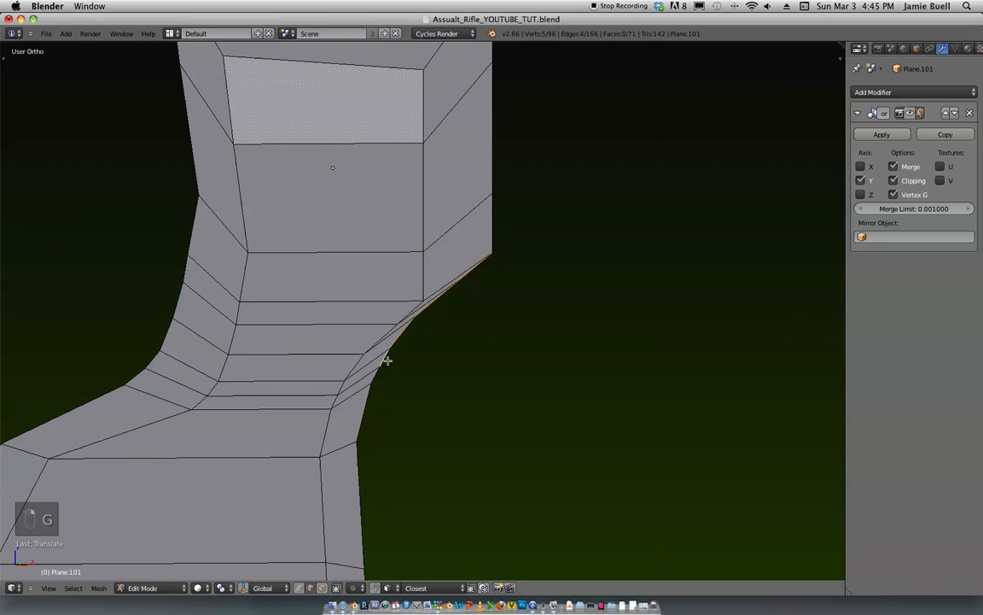
key(g)
shift+right_click(404, 338)
key(g)
key(z)
click(468, 357)
Step: Move the outer edges in the lower part of the neck's right-hand curve to even out the border strip
middle_drag(414, 334, 418, 342)
key(g)
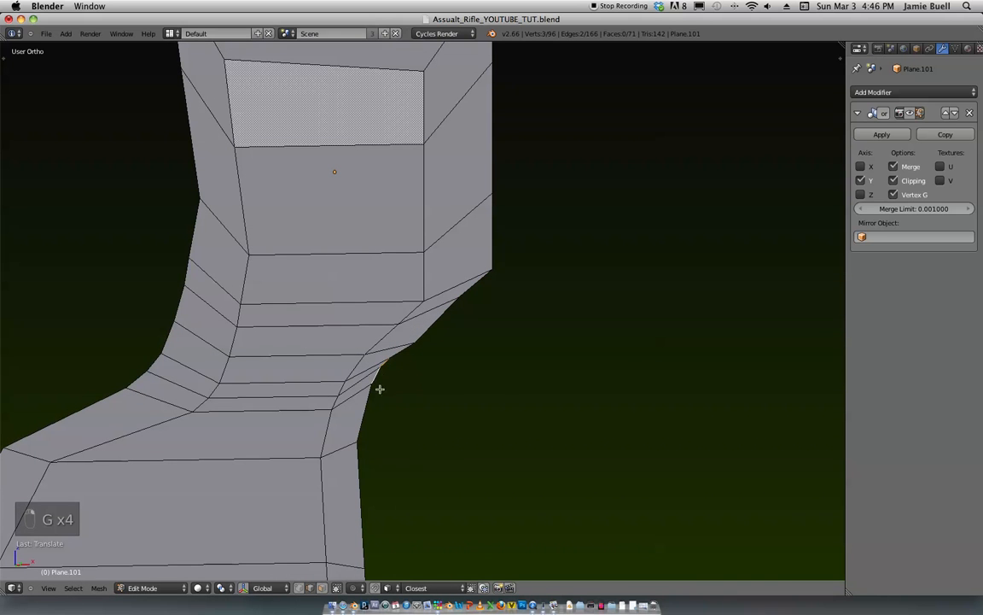
key(g)
click(397, 374)
Step: Switch to vertex selection and reposition single outer vertices at the lower end of the neck's right curve
key(ctrl+Tab)
click(434, 345)
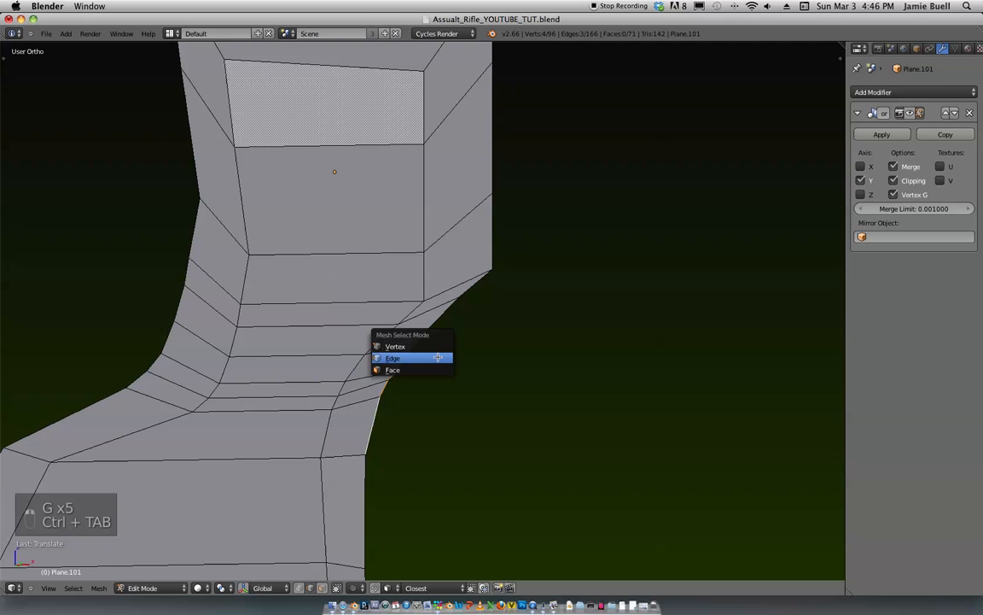
key(g)
click(390, 386)
key(g)
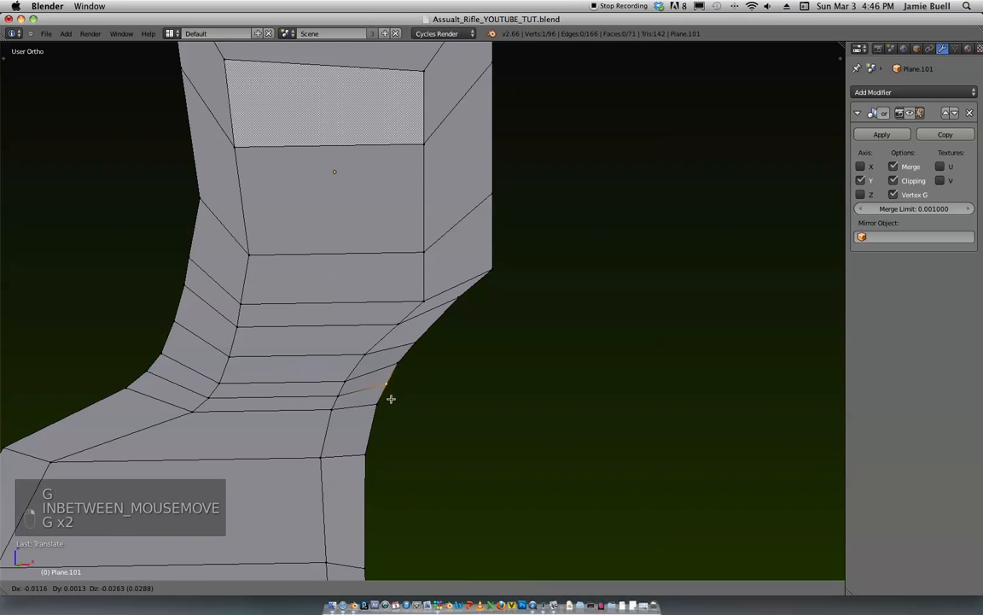
Step: Select the grip's complete outer boundary loop and move it about 0.23 along Y to give the border depth
scroll(525, 250, down, 2)
scroll(530, 252, down, 4)
scroll(538, 257, up, 2)
shift+middle_drag(454, 375, 472, 365)
alt+right_click(440, 332)
key(KP_1)
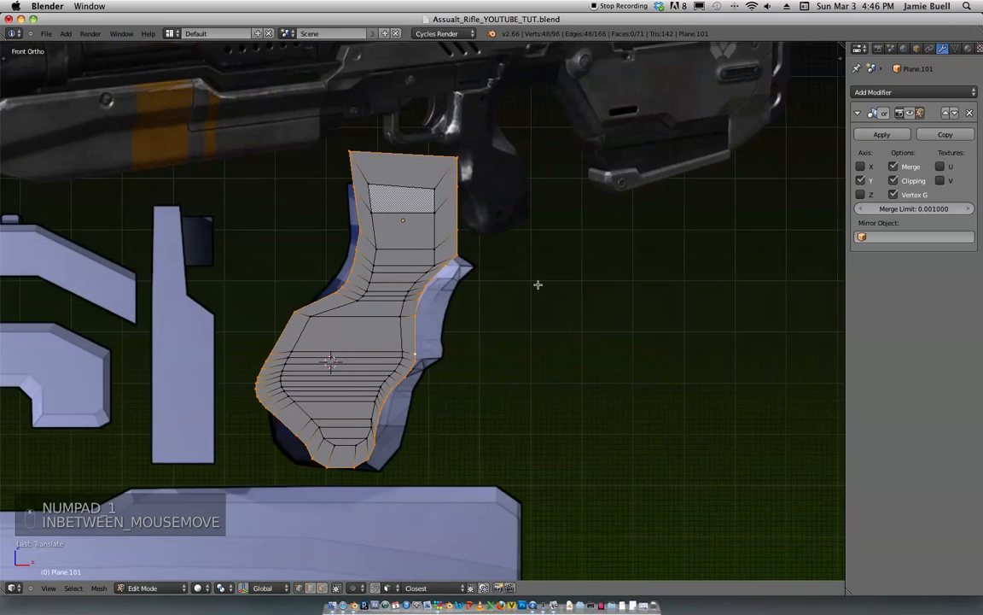
middle_drag(538, 285, 545, 350)
key(g)
key(y)
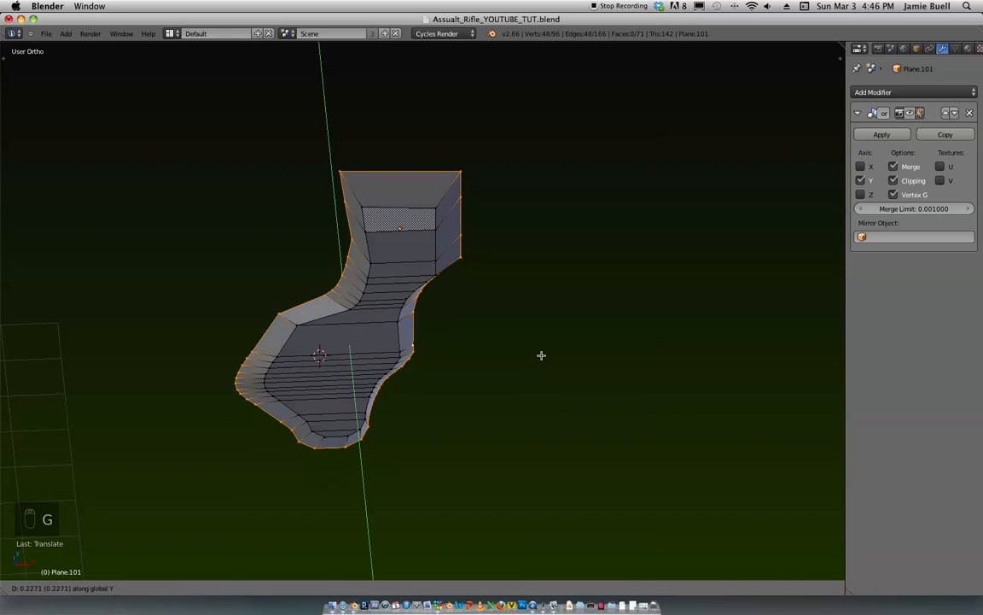
click(540, 351)
Step: In front wireframe view, nudge and select the outer vertices along the grip's lower right edge against the reference
middle_drag(540, 351, 543, 275)
key(KP_1)
scroll(538, 286, up, 3)
key(x)
key(z)
shift+middle_drag(453, 241, 467, 222)
mouse_move(466, 221)
ctrl+middle_down()
mouse_move(490, 213)
mouse_move(509, 256)
mouse_move(445, 303)
mouse_move(436, 330)
mouse_move(432, 295)
ctrl+middle_up()
shift+middle_drag(479, 334, 431, 340)
key(a)
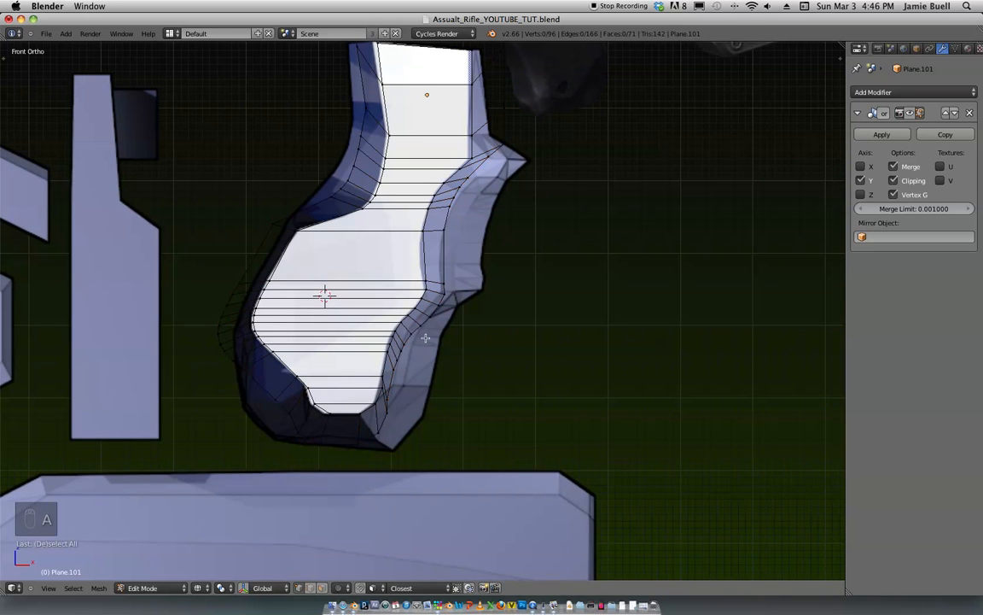
key(g)
click(407, 401)
right_click(444, 306)
key(c)
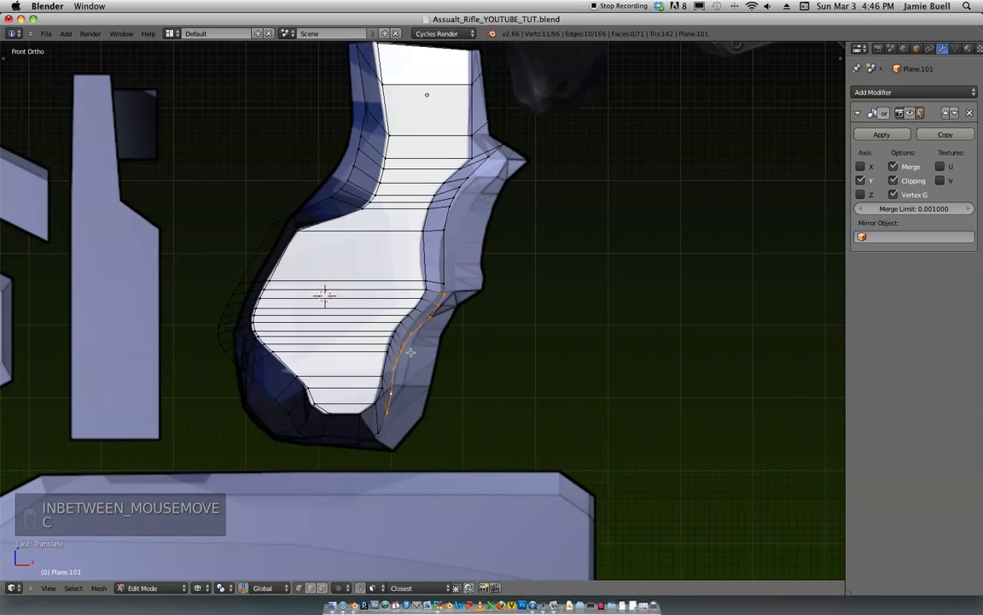
Step: Select only the four lowest outer vertices on the right edge and move them outward with proportional editing enabled
key(a)
key(c)
drag(404, 388, 399, 415)
right_click(404, 403)
key(c)
right_click(425, 350)
key(o)
key(g)
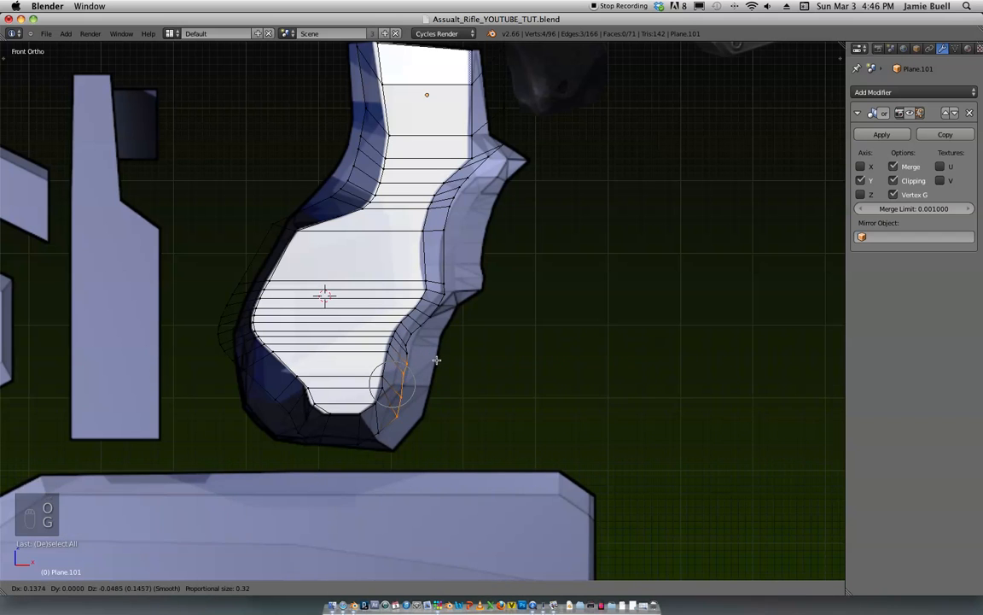
click(437, 360)
Step: Rotate and reposition the four selected vertices to follow the reference's lower right slope, with proportional editing turned off at the end
key(r)
click(439, 413)
key(g)
click(429, 412)
ctrl+middle_drag(442, 361, 431, 385)
key(o)
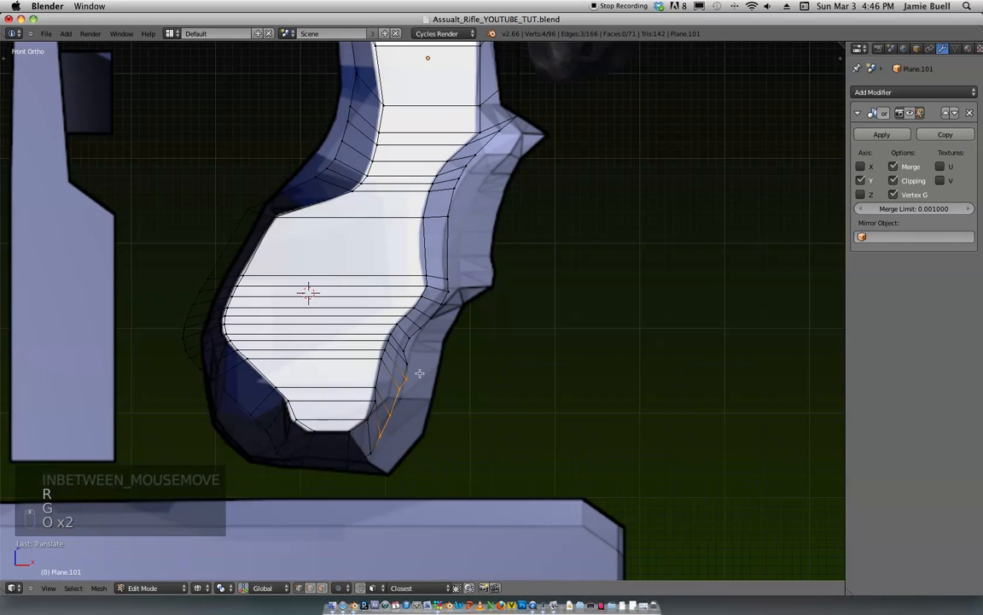
Step: Move the outer vertices one by one down the lower right edge to the bottom corner, matching the reference
right_click(417, 372)
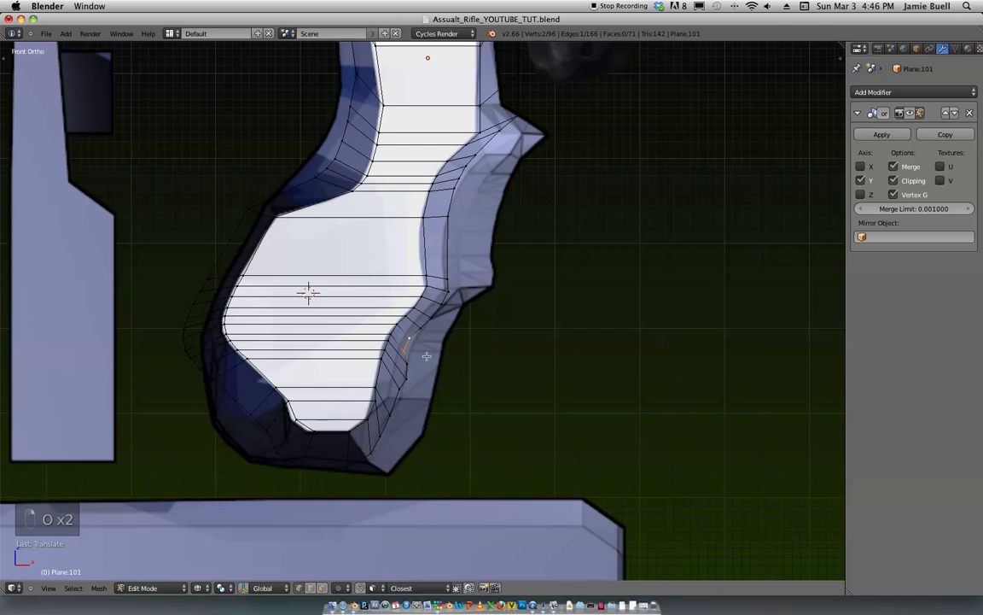
key(g)
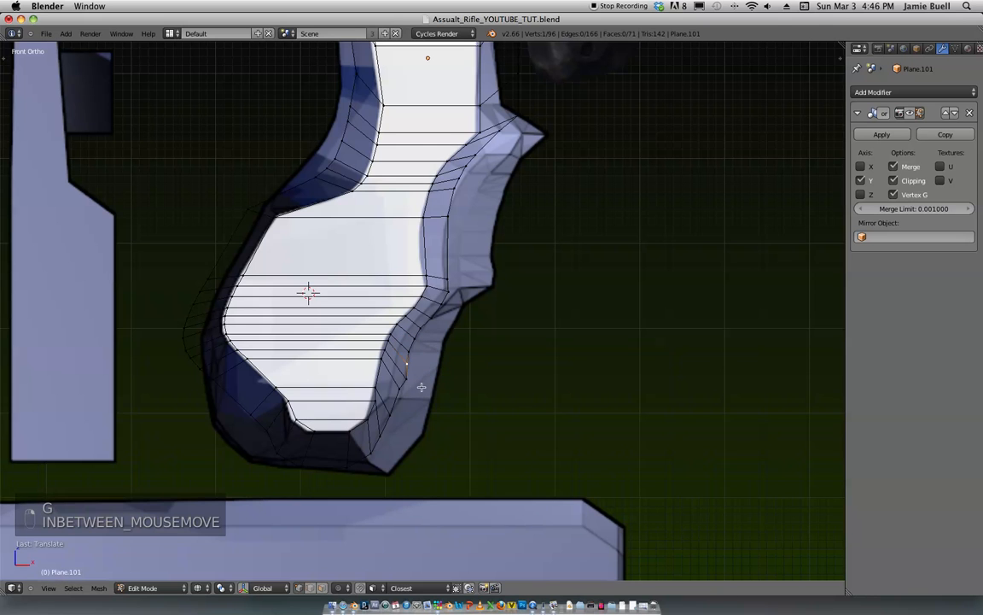
key(g)
key(g)
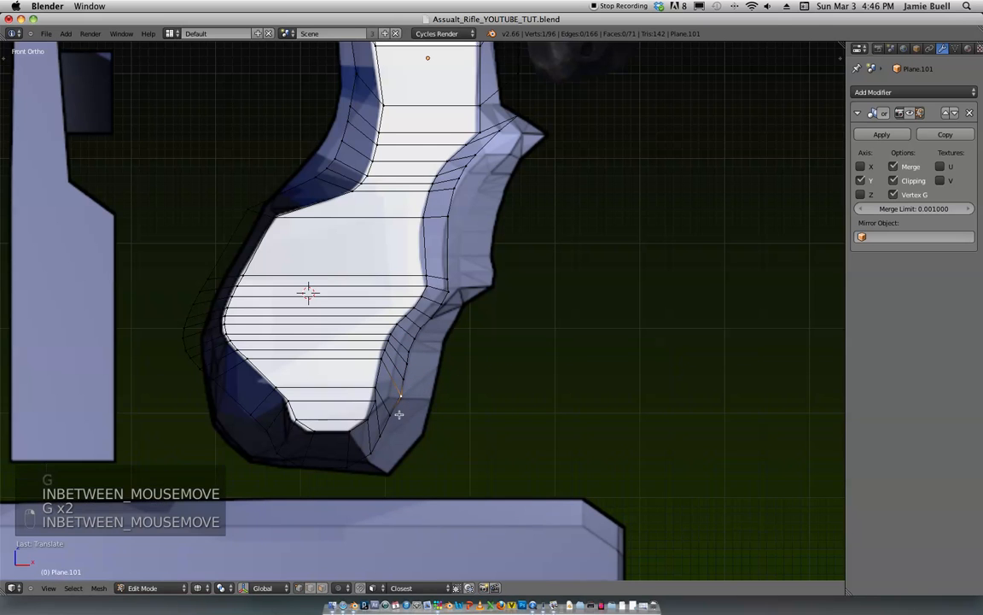
key(g)
key(g)
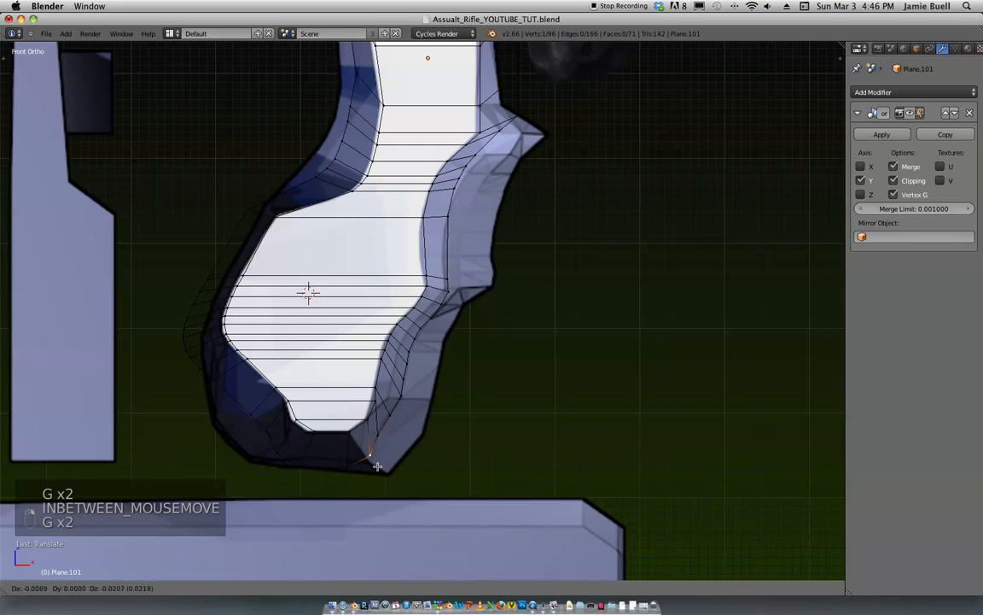
key(z)
key(z)
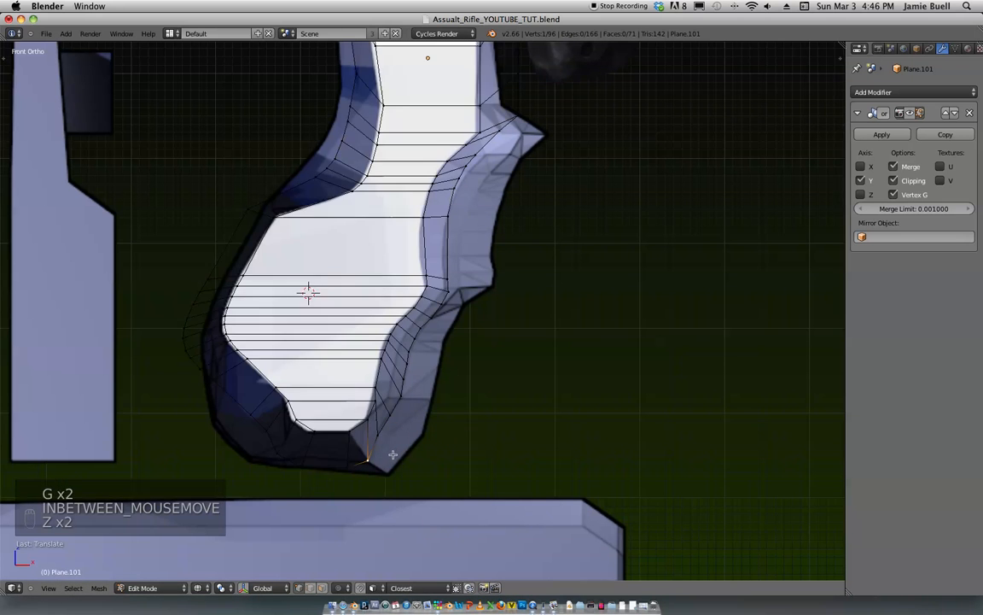
Step: Select the grip's bottom outer edge in solid shading and raise it along Z level with the bottom right corner
scroll(391, 454, up, 2)
shift+middle_drag(440, 400, 451, 392)
right_click(388, 426)
key(z)
shift+right_click(326, 428)
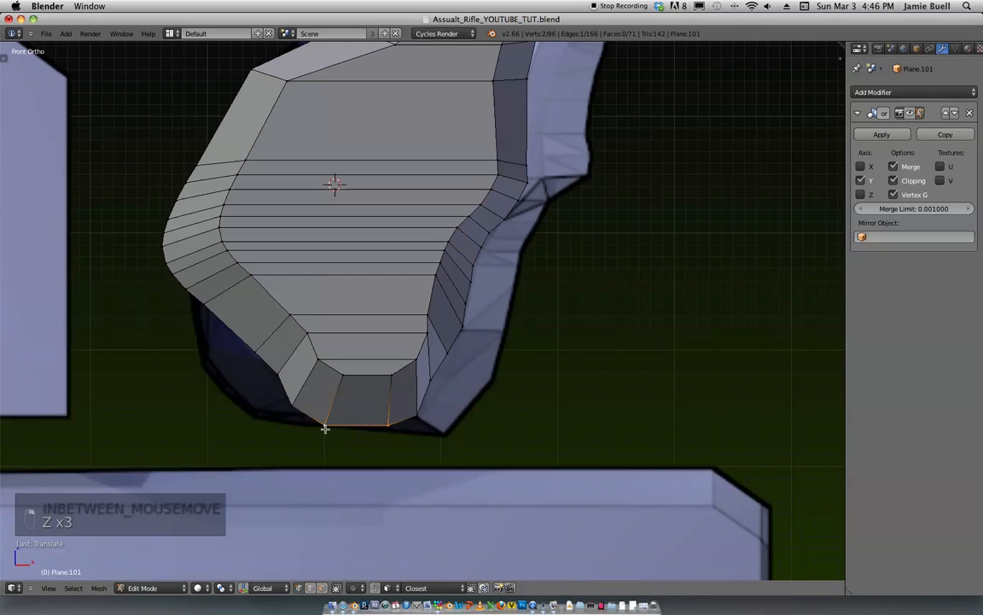
key(g)
key(g)
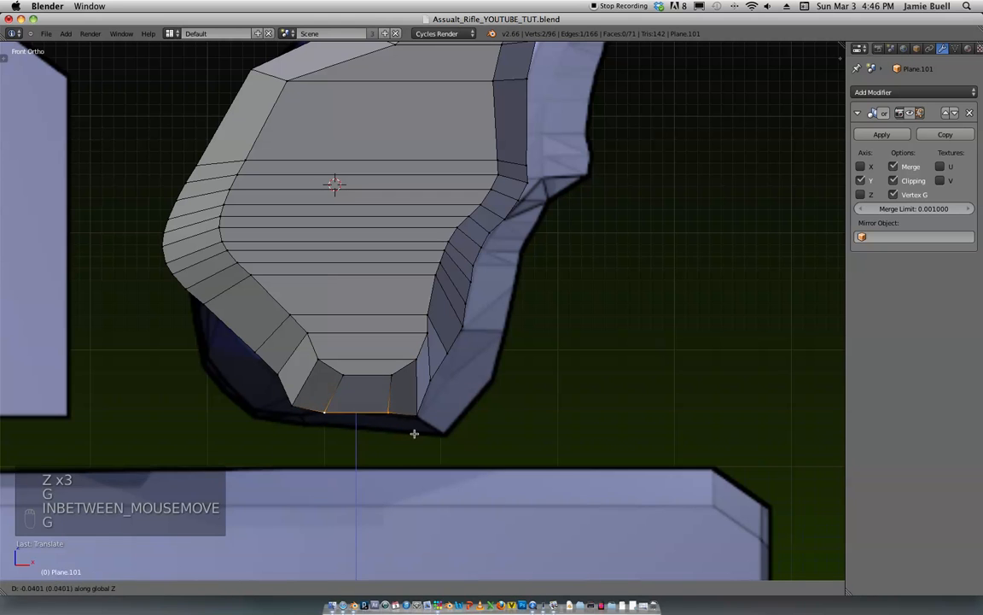
Step: Reposition the outer vertices at the grip's bottom left corner and clear the selection
key(g)
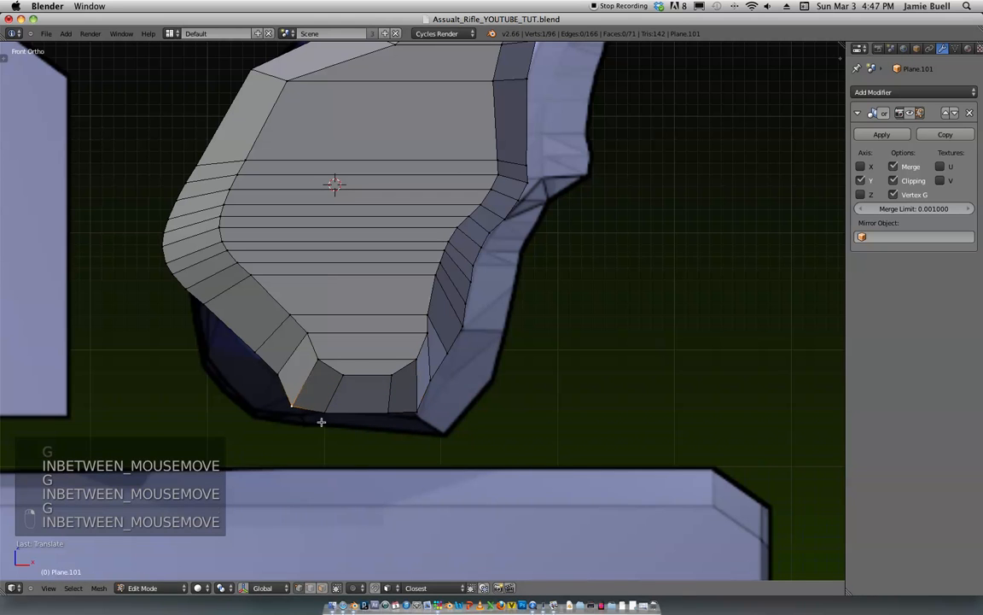
key(g)
key(g)
shift+middle_drag(352, 292, 376, 398)
key(a)
key(a)
key(a)
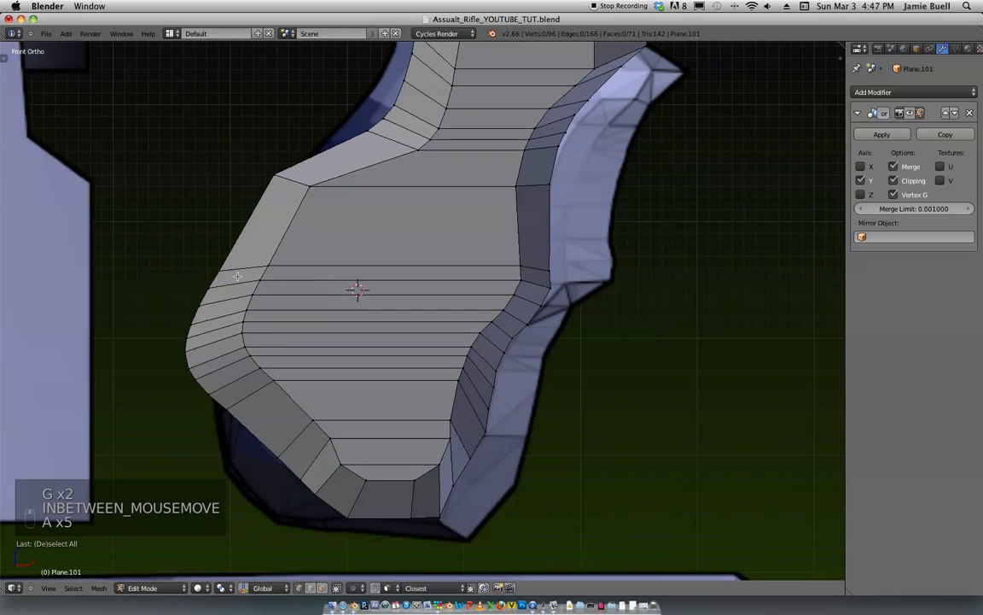
Step: Circle-select the outer vertices along the grip's bulging left side and move them inward to the reference outline
key(c)
mouse_move(228, 246)
mouse_down()
mouse_move(242, 401)
mouse_move(276, 450)
mouse_up()
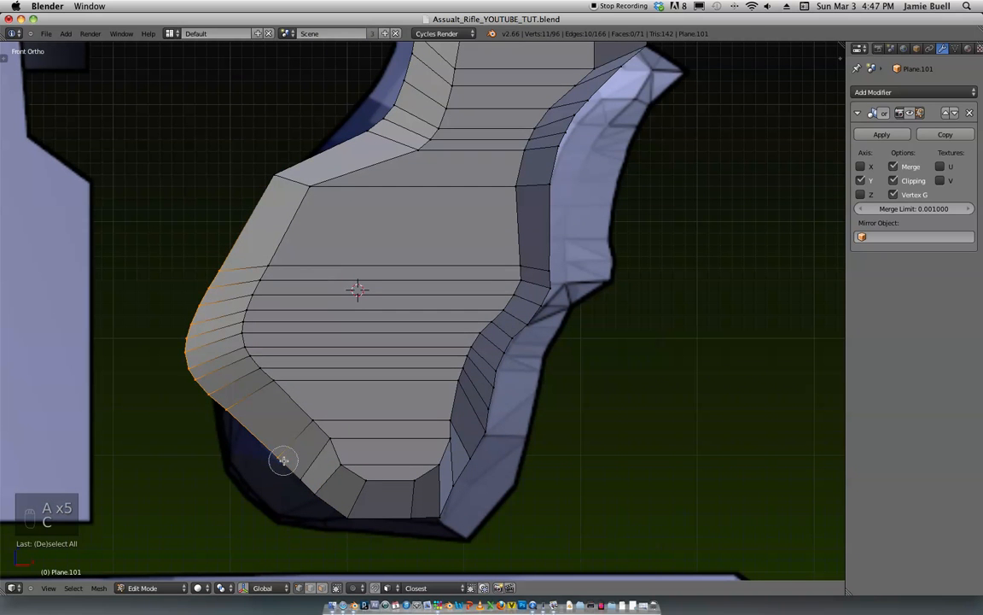
key(z)
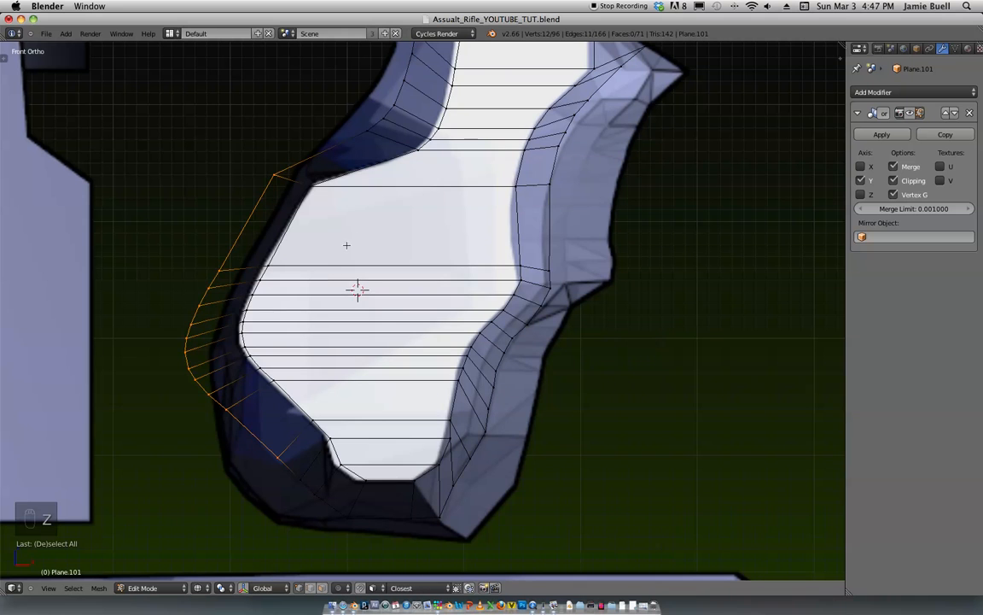
shift+middle_drag(292, 298, 315, 189)
scroll(254, 187, up, 1)
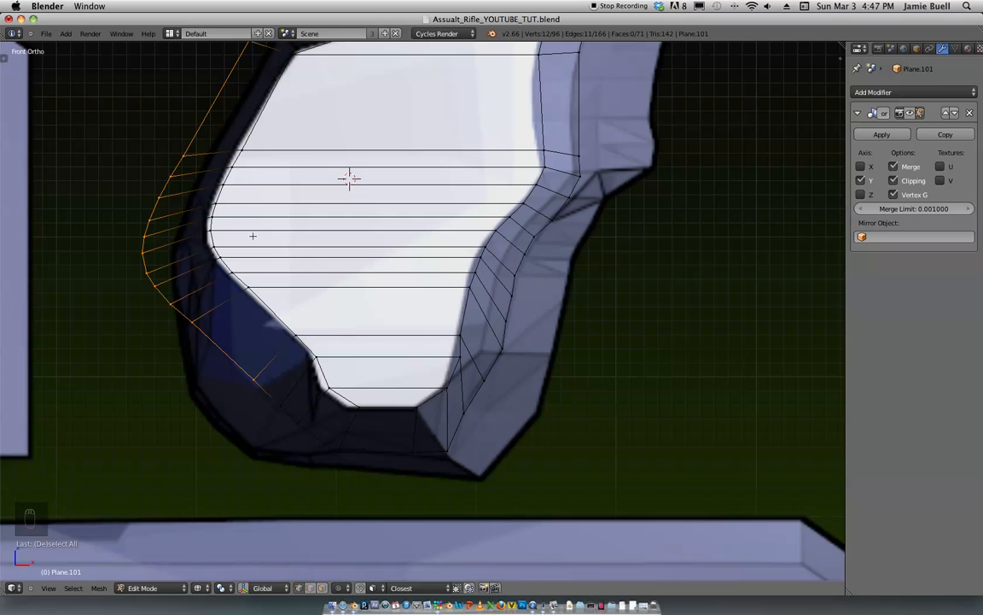
middle_drag(253, 236, 302, 288)
key(g)
click(300, 253)
key(z)
key(g)
click(280, 243)
Step: Move the upper outer vertices of the lower left slope individually down toward the grip's rounded heel
middle_drag(282, 242, 288, 228)
right_click(273, 387)
middle_drag(273, 390, 286, 333)
key(g)
click(296, 390)
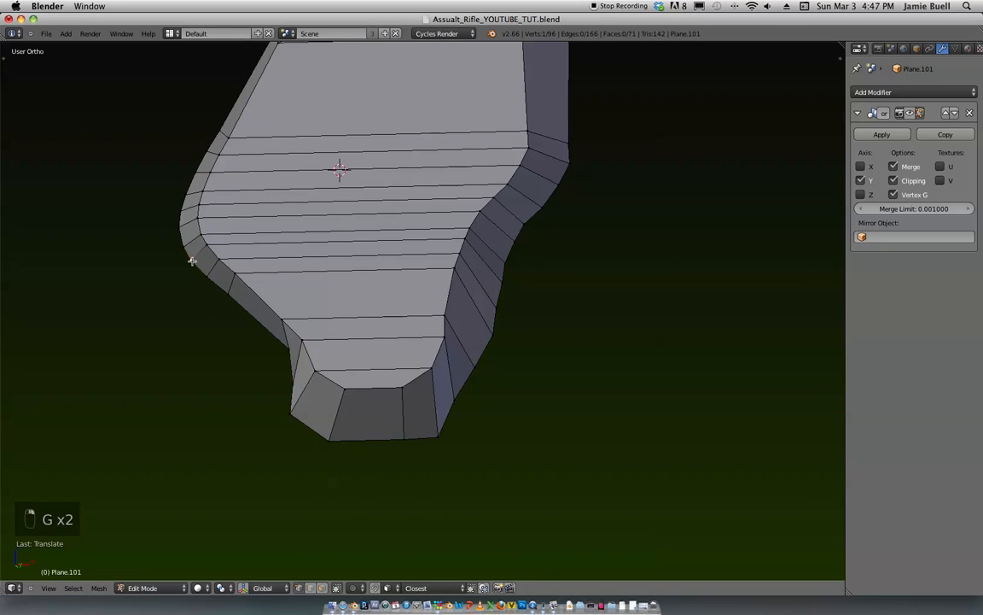
key(g)
click(265, 431)
right_click(284, 354)
key(g)
click(268, 452)
Step: Reposition the remaining outer vertices beside the bottom left corner to continue the heel's curve
right_click(294, 382)
key(g)
click(280, 435)
right_click(292, 415)
key(g)
click(309, 423)
right_click(289, 422)
key(g)
click(308, 420)
Step: Compare the heel with the reference in front view and adjust the outer vertex nearest the bottom left corner
key(KP_1)
key(z)
shift+middle_drag(481, 448, 402, 135)
scroll(478, 218, up, 1)
key(z)
shift+middle_drag(522, 244, 461, 203)
scroll(389, 315, up, 1)
scroll(388, 314, down, 2)
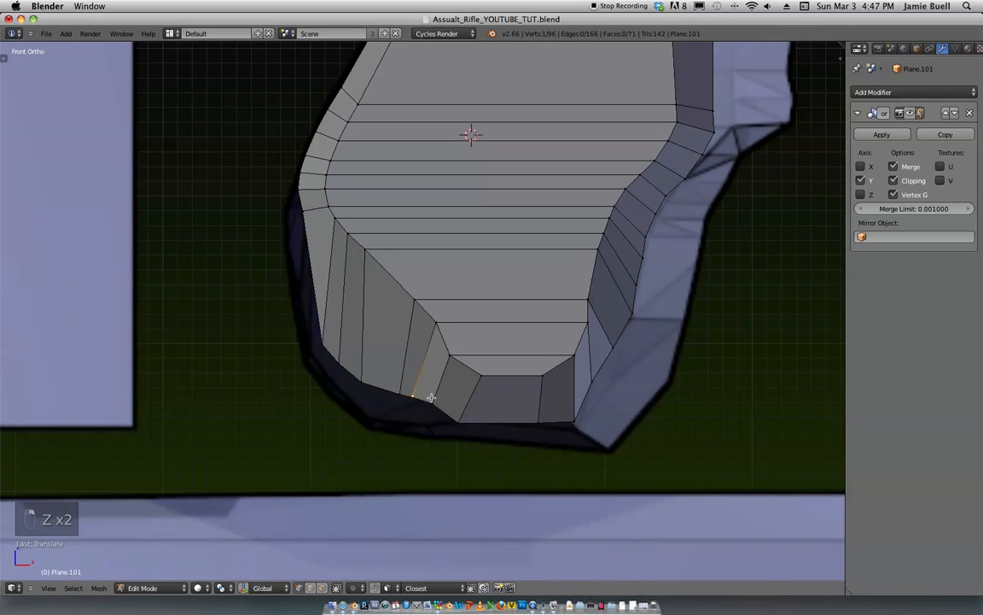
key(g)
click(436, 398)
Step: Move the next four outer vertices up the heel's left curve to space them evenly along the outline
right_click(399, 390)
key(g)
click(394, 369)
right_click(367, 379)
key(g)
click(369, 358)
right_click(341, 362)
key(g)
click(338, 346)
right_click(322, 346)
key(g)
click(320, 310)
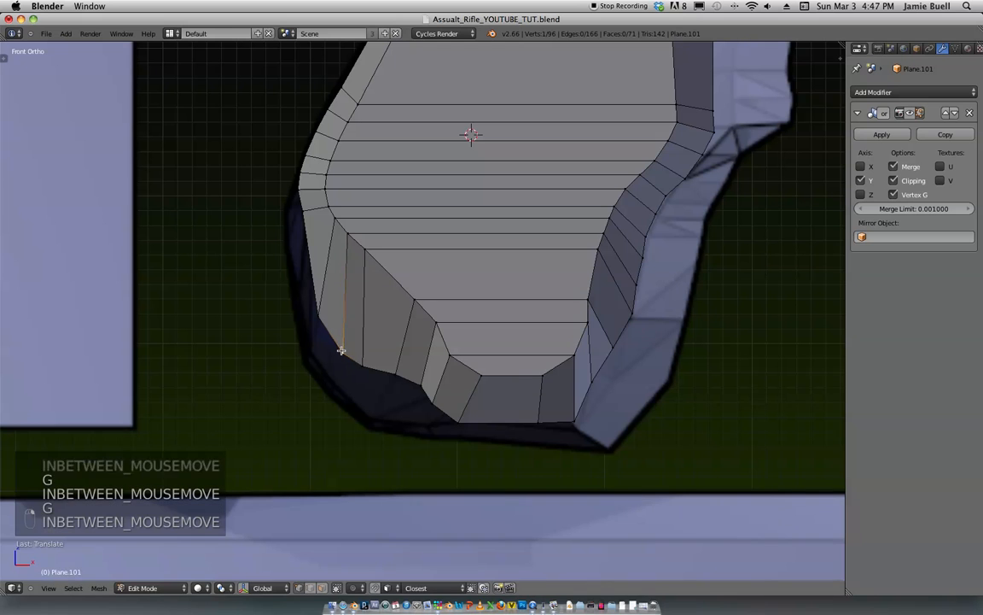
Step: Lower the outer vertices near the bottom left corner again to smooth the transition into the heel
right_click(397, 384)
key(g)
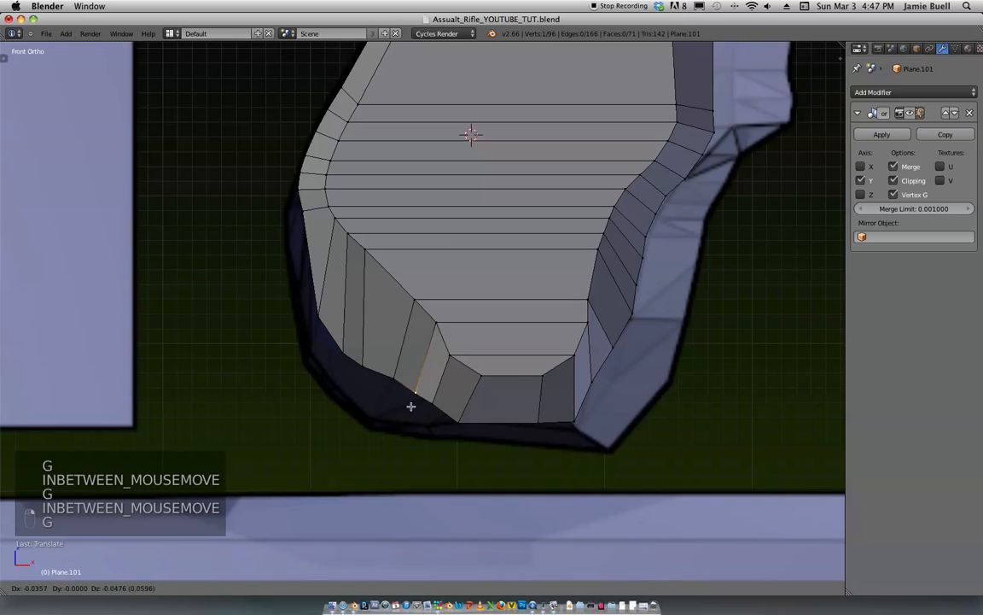
click(410, 401)
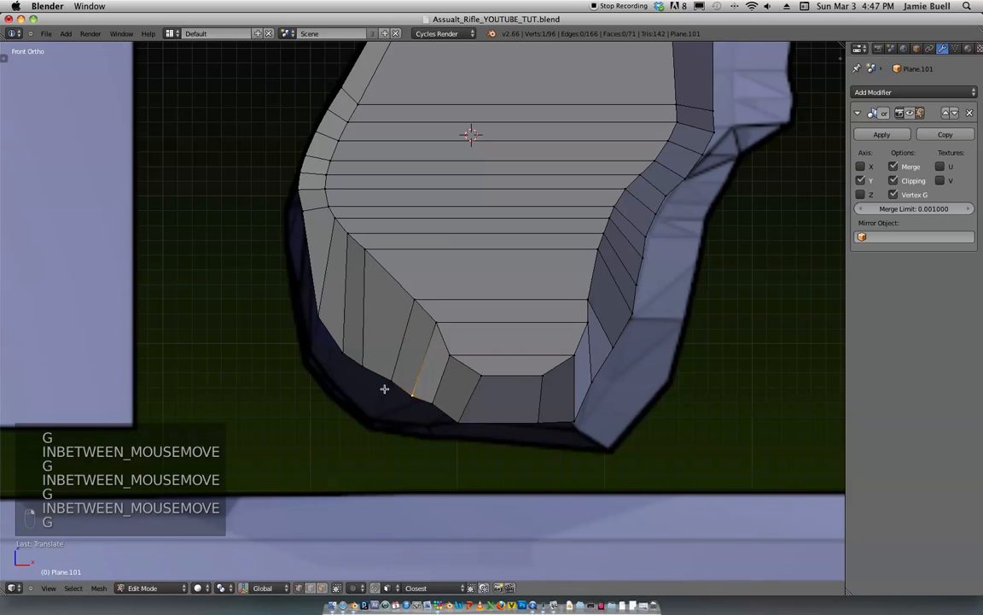
scroll(398, 316, up, 10)
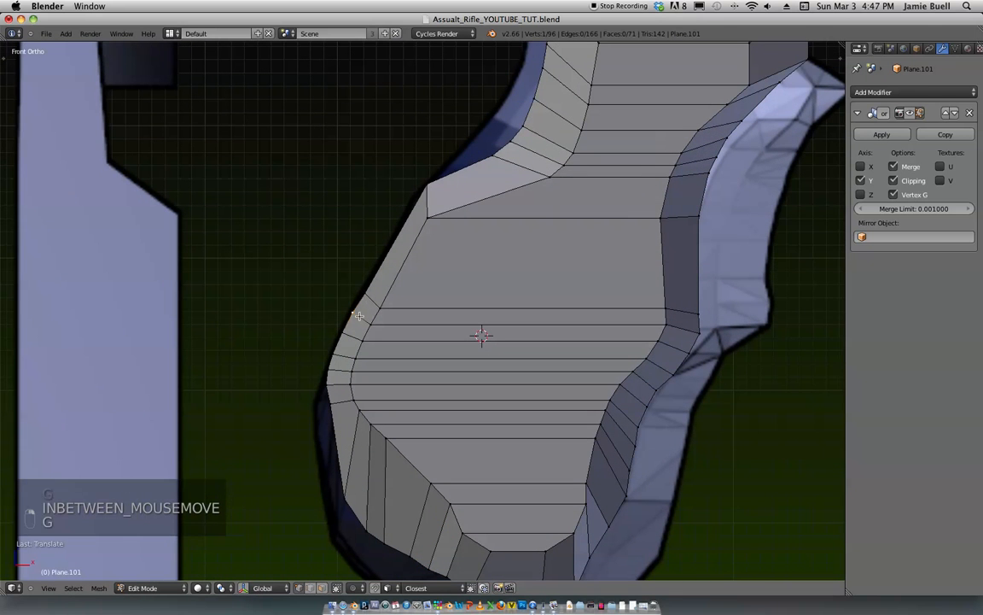
Step: Move the outer vertices on the heel's lower left edge in depth to even out the border's side profile
key(c)
click(350, 305)
drag(333, 384, 336, 397)
right_click(338, 395)
middle_drag(381, 347, 405, 416)
key(g)
click(387, 371)
scroll(396, 340, down, 2)
key(g)
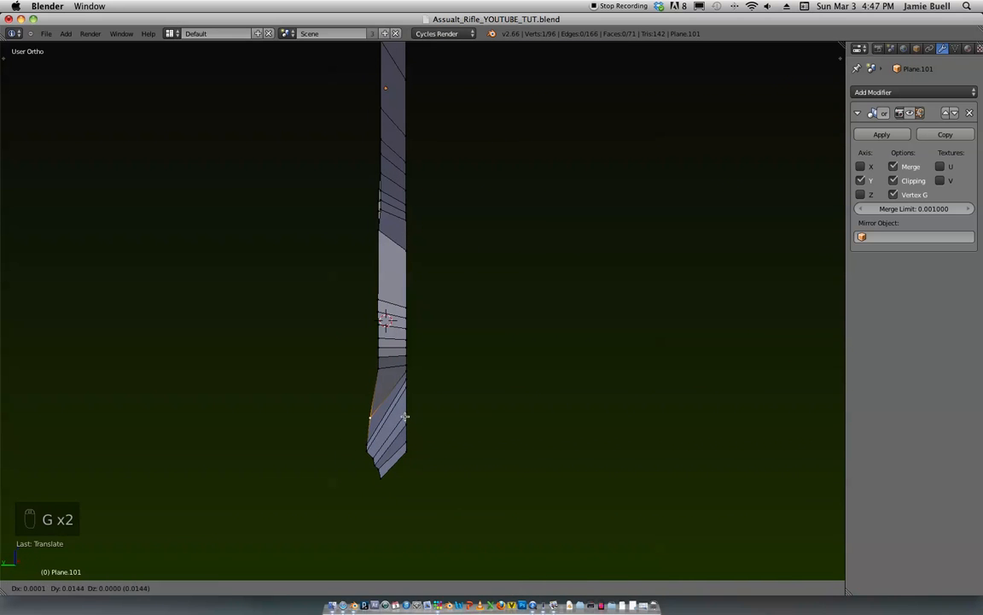
click(405, 416)
key(KP_1)
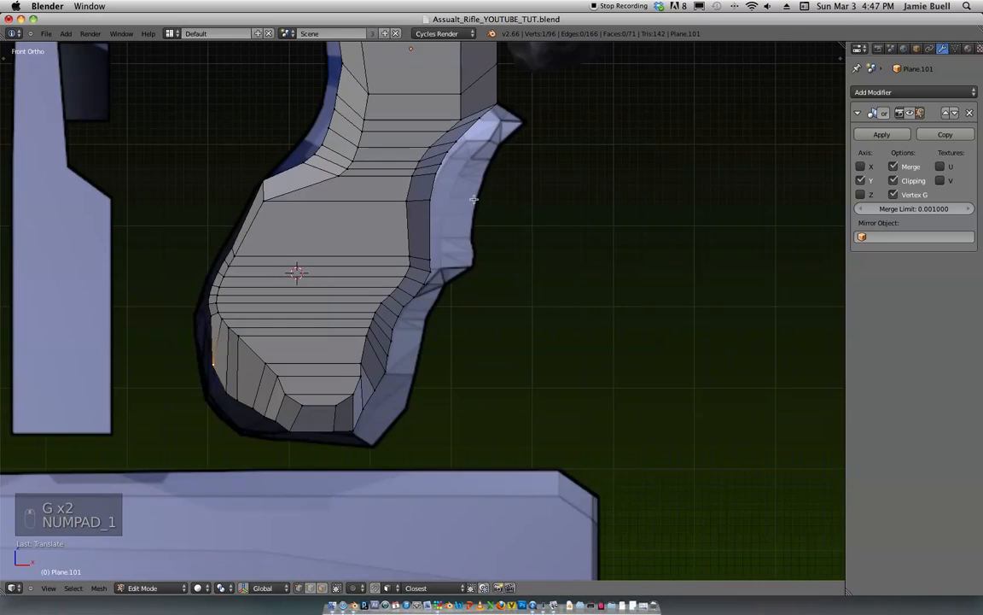
Step: Select the four outer vertices along the neck's right edge and move them inward to the reference outline
shift+middle_drag(461, 98, 512, 264)
scroll(506, 264, up, 2)
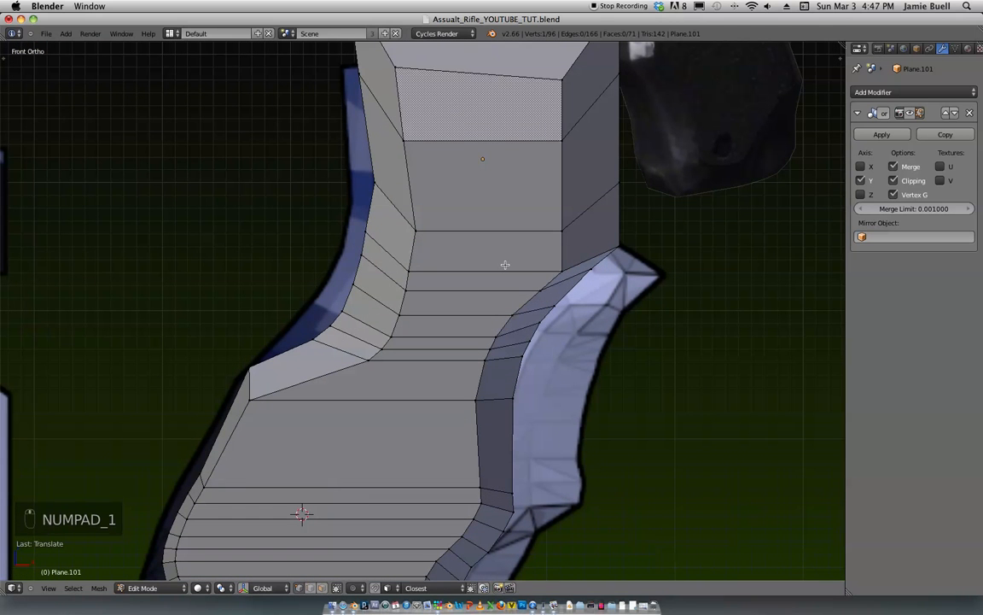
key(z)
scroll(627, 173, down, 2)
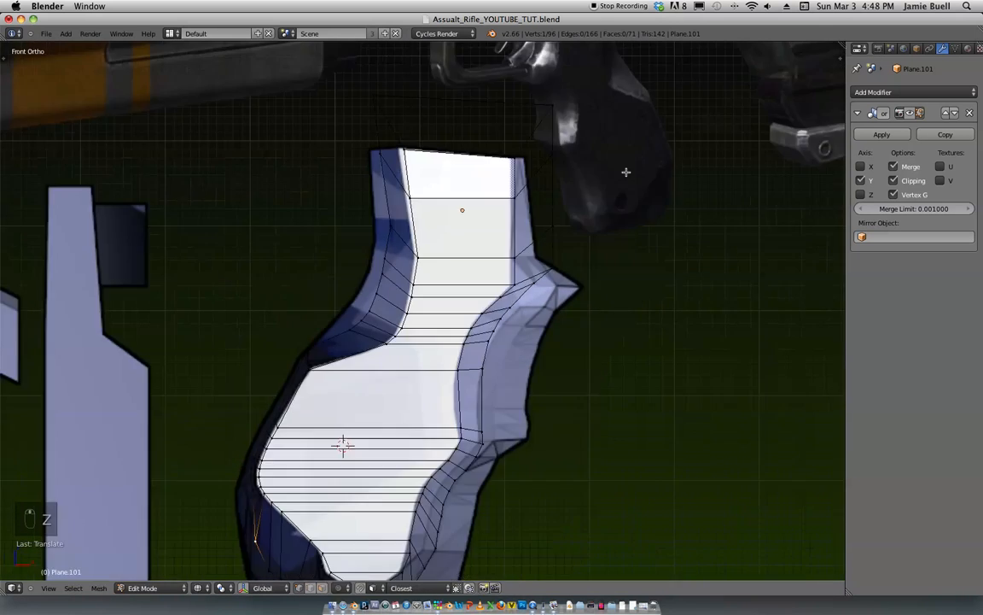
scroll(618, 182, up, 1)
mouse_move(634, 152)
ctrl+middle_down()
mouse_move(584, 167)
mouse_move(545, 151)
ctrl+middle_up()
key(z)
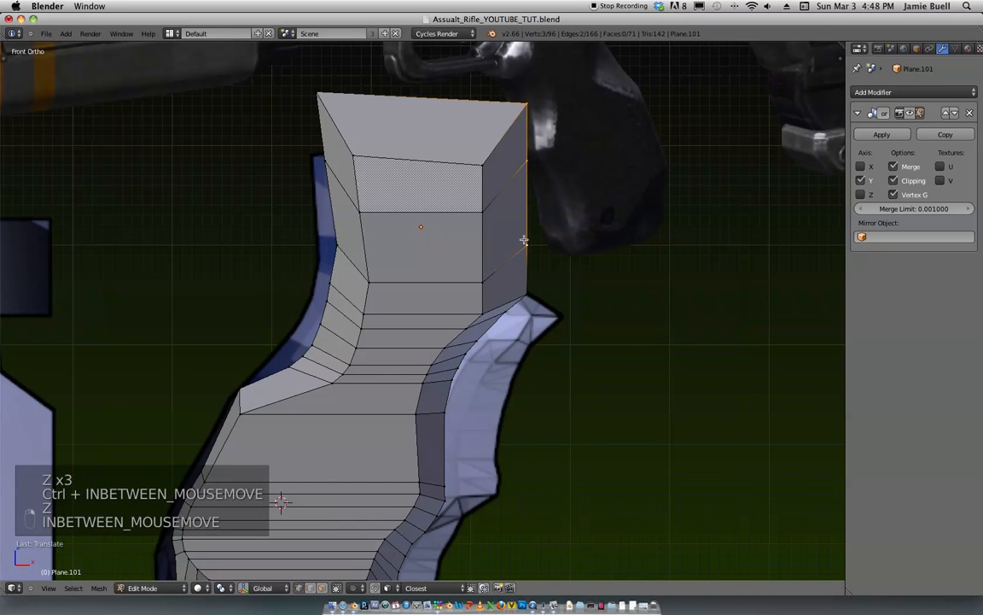
key(z)
key(g)
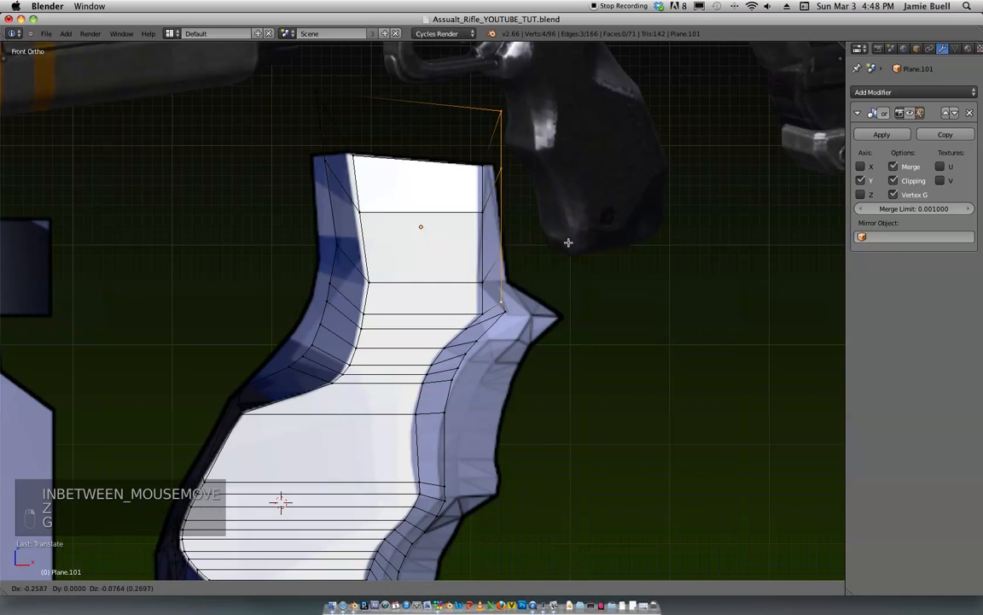
click(566, 239)
key(z)
Step: Lower the outer vertex pairs at the neck's upper end so the top border lines up with the grip's face
middle_drag(584, 226, 509, 113)
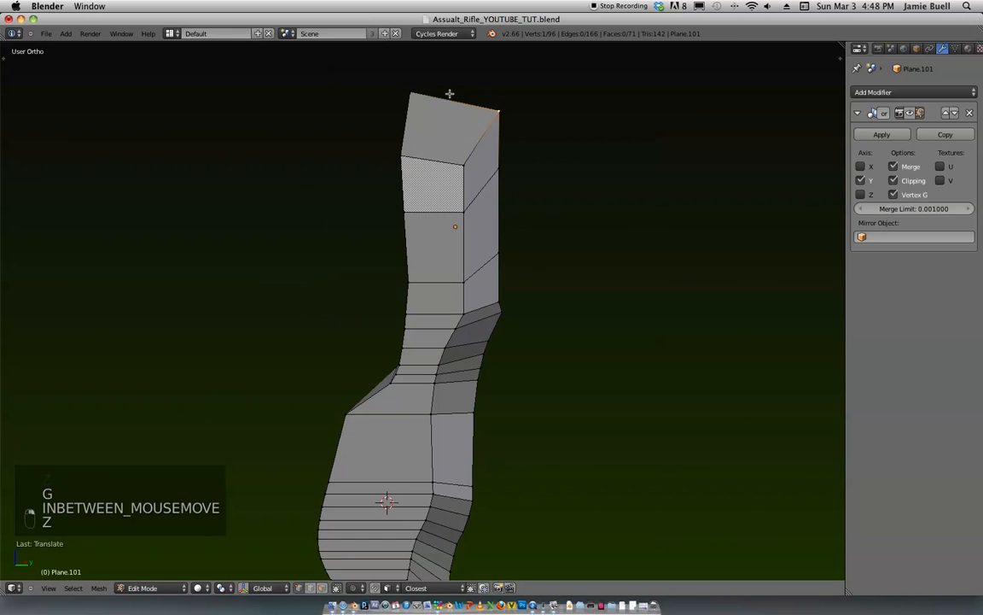
middle_drag(426, 89, 419, 245)
right_click(457, 157)
key(g)
key(z)
key(g)
scroll(643, 235, up, 2)
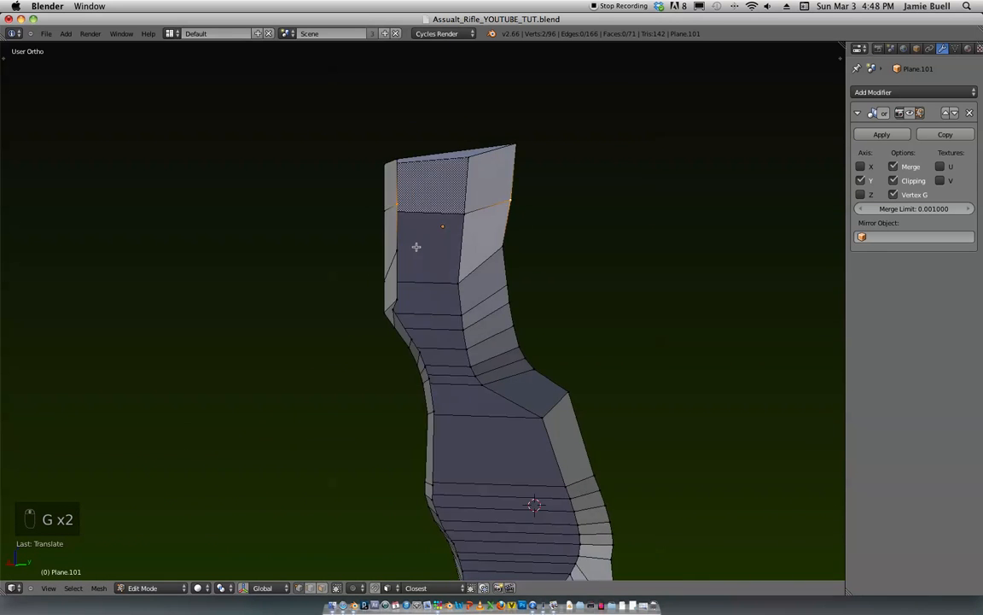
key(g)
middle_drag(551, 261, 639, 258)
key(KP_1)
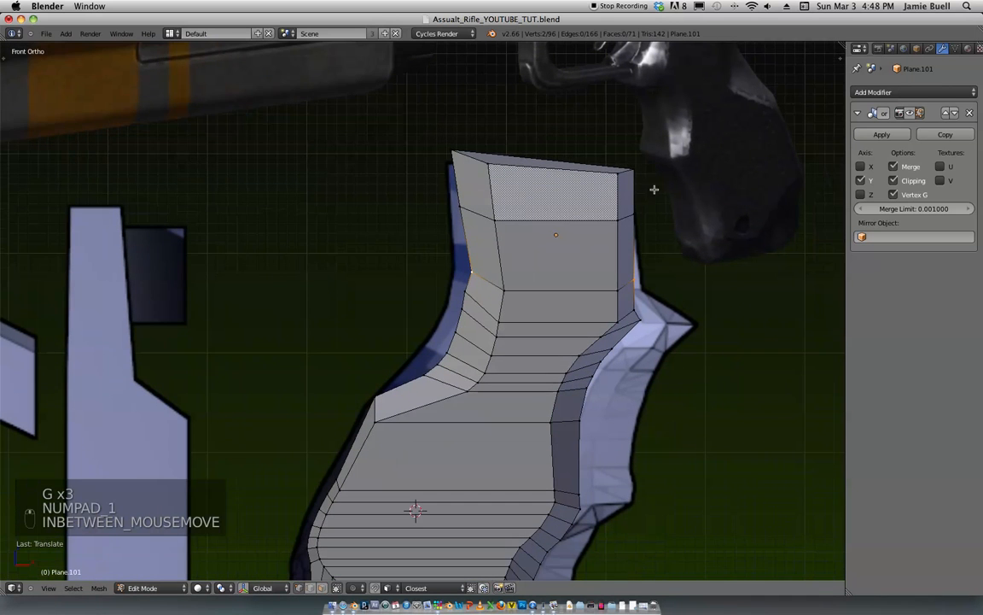
Step: Shift the three upper outer vertices of the neck's right edge inward along X
right_click(637, 226)
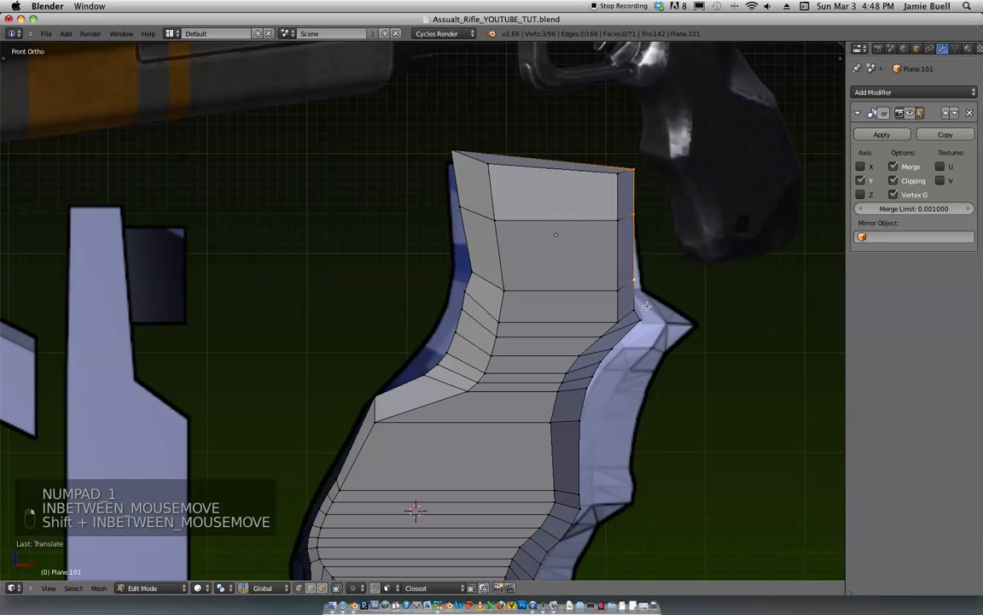
key(g)
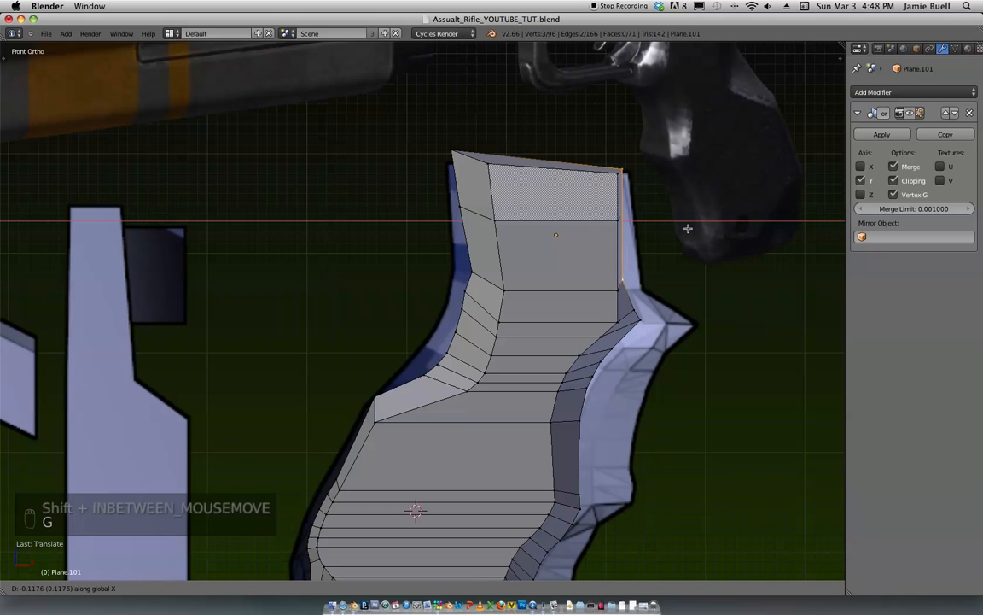
click(693, 230)
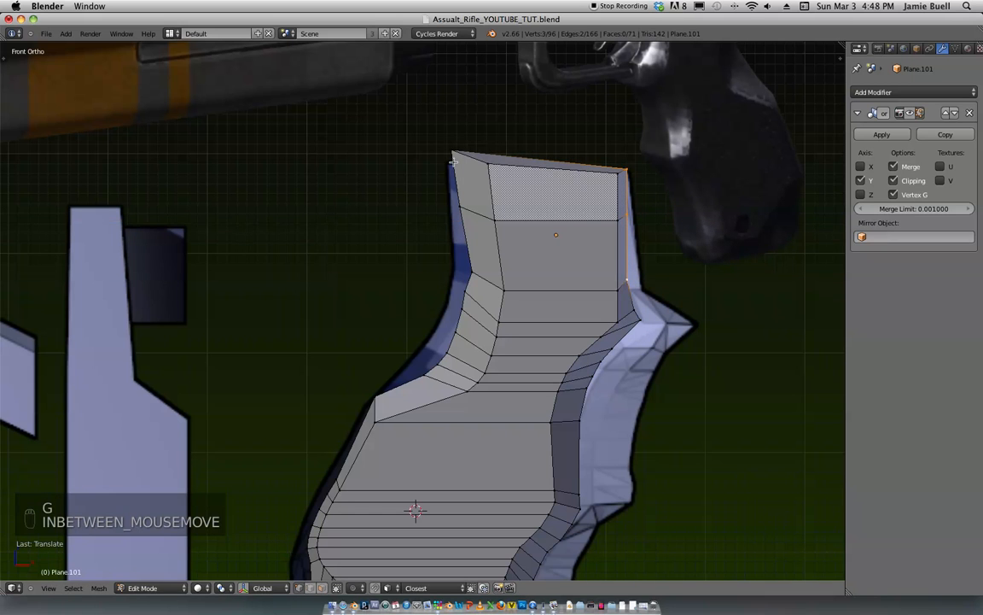
key(g)
key(x)
click(508, 258)
Step: Reposition the outer vertices along the neck's left curve to smooth its outline
shift+scroll(466, 191, down, 6)
key(g)
key(g)
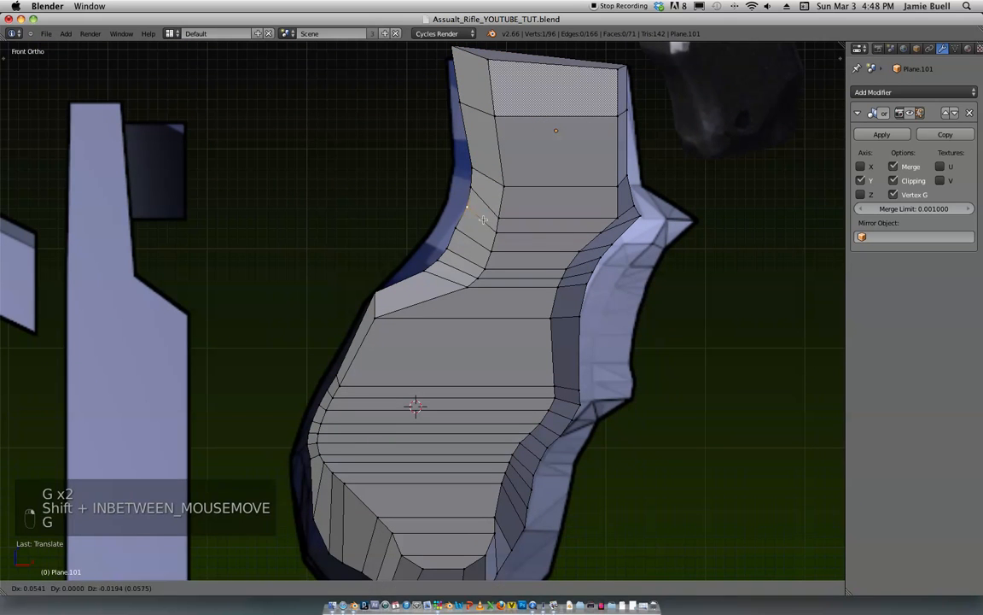
key(g)
click(446, 249)
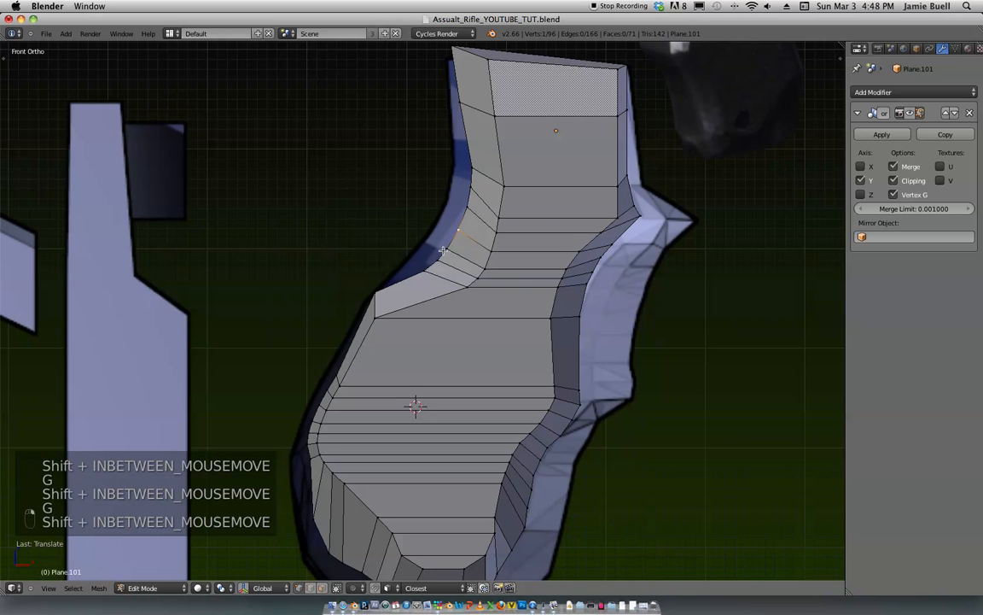
Step: Switch the pistol grip to Sculpt Mode and show the sculpt brush settings
shift+middle_drag(428, 251, 383, 119)
mouse_move(560, 142)
ctrl+middle_down()
mouse_move(560, 112)
mouse_move(561, 160)
ctrl+middle_up()
scroll(512, 261, down, 2)
scroll(393, 357, up, 1)
shift+middle_drag(356, 379, 523, 272)
key(Tab)
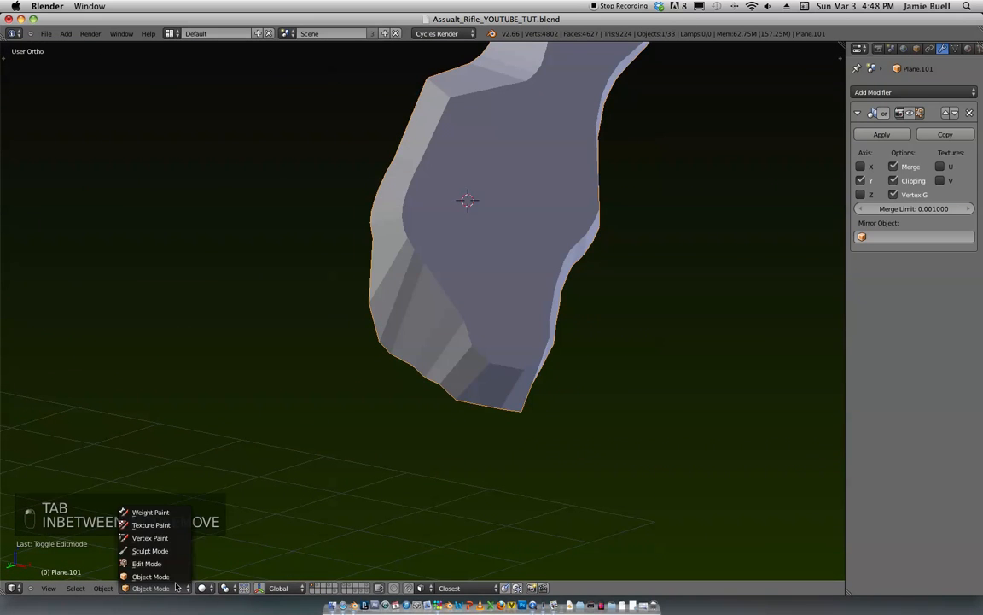
click(152, 550)
key(t)
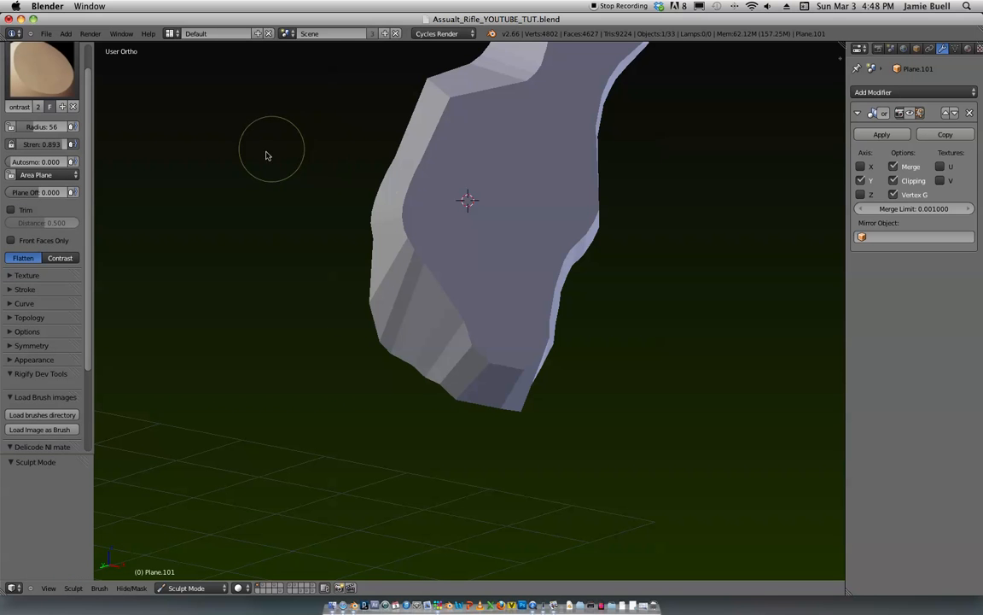
Step: Smooth the border around the heel's lower left edge with sculpt strokes
mouse_move(454, 310)
shift+mouse_down()
mouse_move(476, 393)
mouse_move(448, 346)
shift+mouse_up()
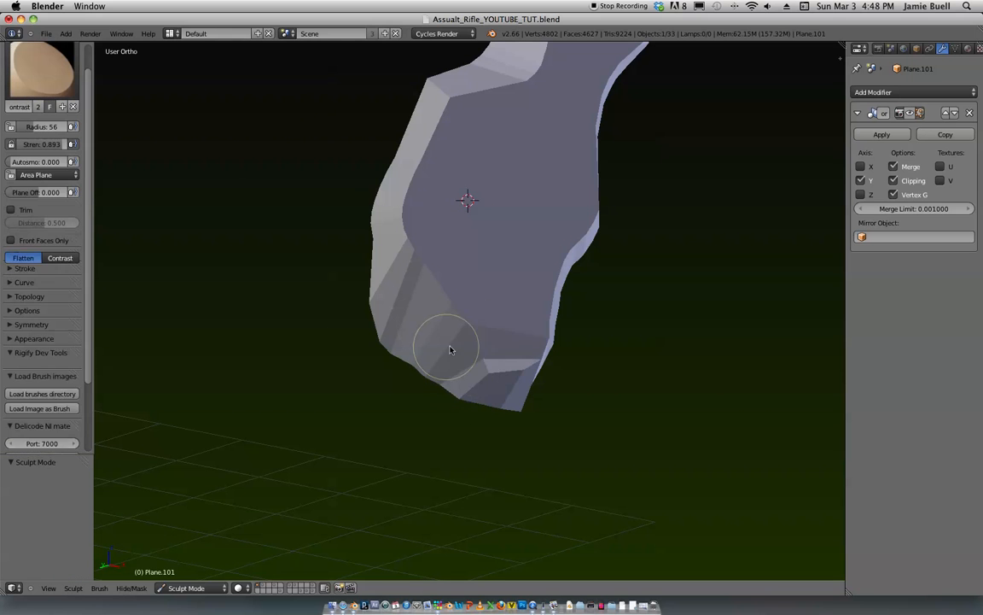
scroll(481, 238, up, 4)
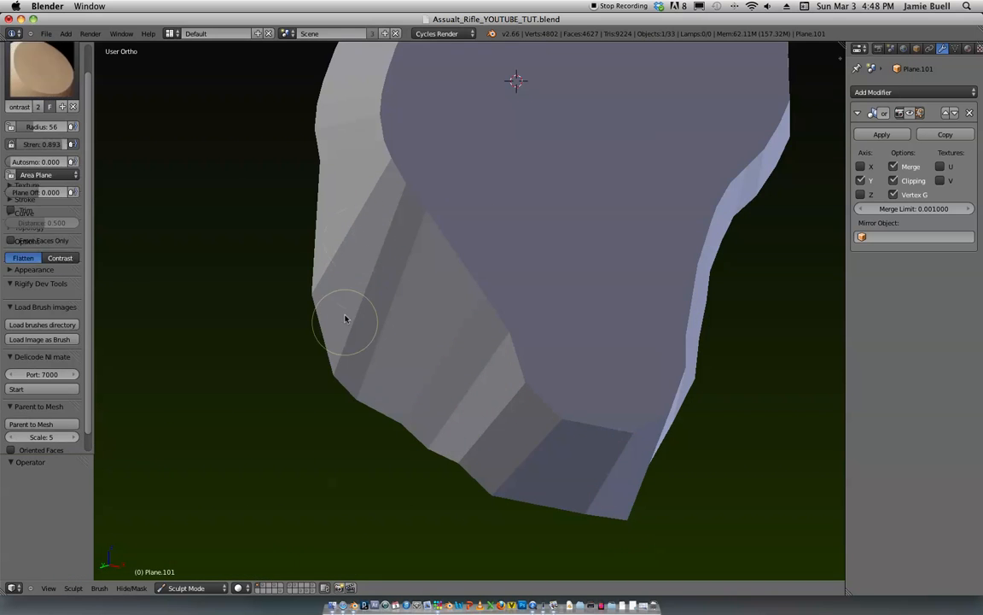
mouse_move(343, 235)
shift+mouse_down()
mouse_move(316, 285)
mouse_move(331, 304)
shift+mouse_up()
shift+drag(410, 350, 448, 377)
shift+drag(492, 409, 528, 451)
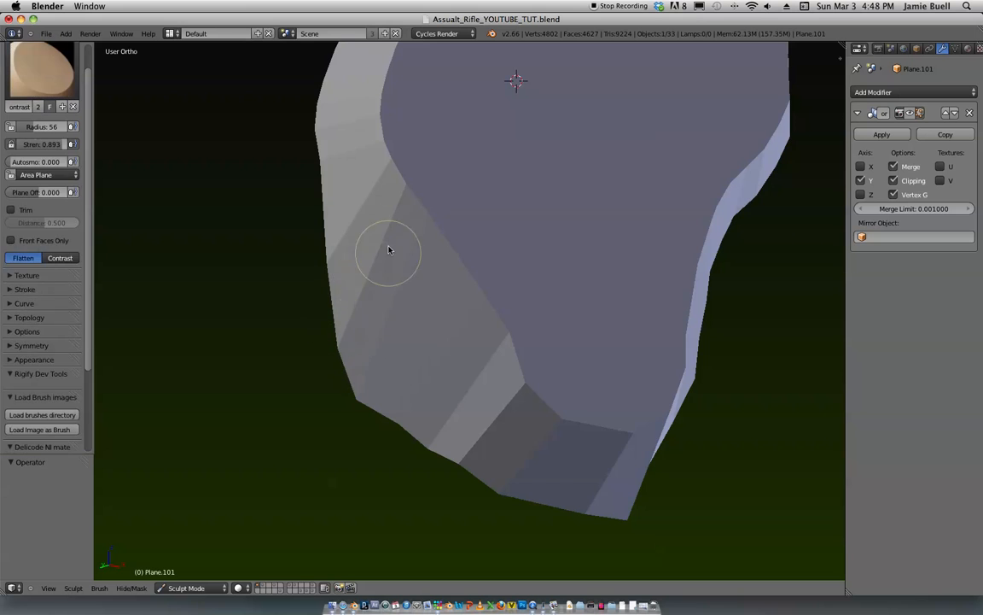
Step: Return the grip to Edit Mode and reposition an outer vertex on the heel's lower left edge
scroll(448, 272, down, 4)
mouse_move(449, 273)
middle_down()
mouse_move(461, 259)
mouse_move(410, 262)
mouse_move(458, 274)
mouse_move(512, 250)
mouse_move(545, 270)
mouse_move(500, 315)
mouse_move(419, 343)
mouse_move(441, 259)
mouse_move(361, 287)
mouse_move(387, 335)
mouse_move(376, 309)
mouse_move(463, 278)
middle_up()
key(Tab)
click(165, 588)
click(173, 574)
scroll(511, 250, down, 2)
key(Tab)
right_click(355, 288)
key(g)
click(362, 278)
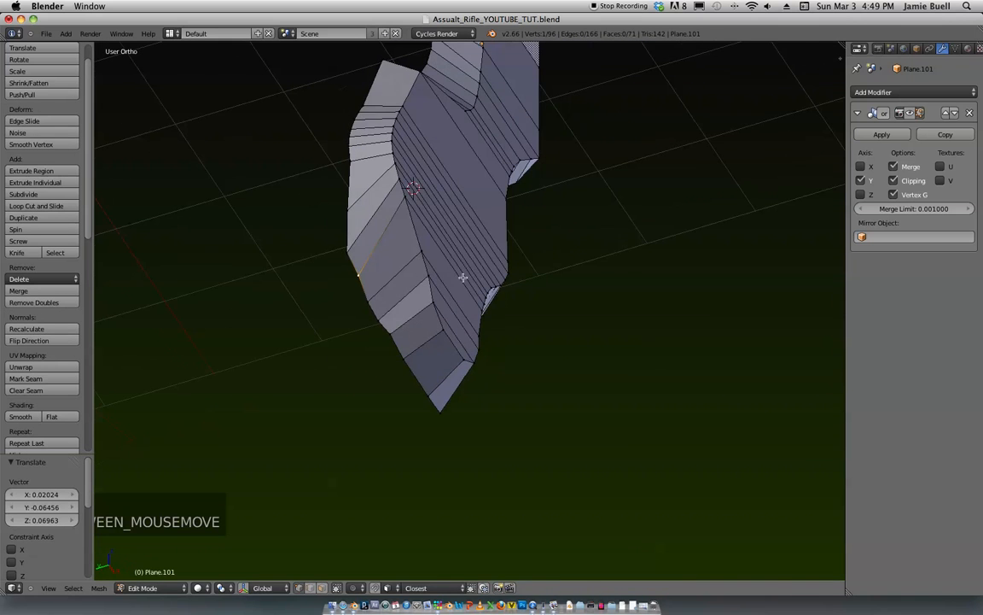
Step: Undo a misplaced move and nudge the outer vertices on the heel's lower left edge into a smoother curve
key(g)
click(409, 246)
shift+middle_drag(437, 229, 382, 281)
key(super+z)
key(g)
click(497, 299)
key(g)
click(523, 310)
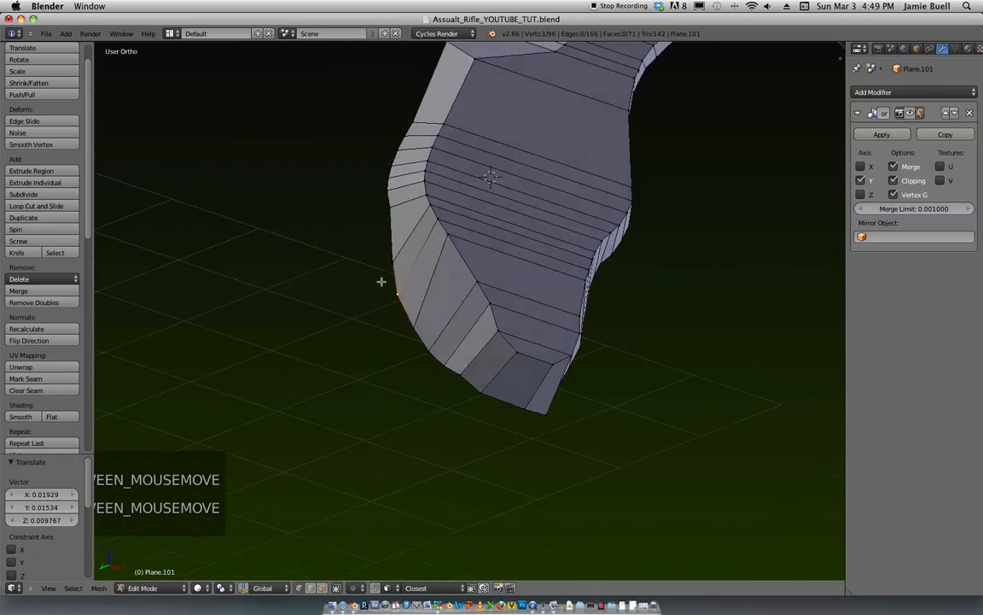
Step: Inspect the heel in Object Mode, then raise the inner vertex on its lower left slope along Z in Edit Mode
key(Tab)
scroll(587, 170, down, 5)
scroll(583, 236, up, 8)
shift+middle_drag(560, 290, 583, 222)
ctrl+middle_drag(583, 222, 581, 247)
key(Tab)
middle_drag(410, 330, 407, 331)
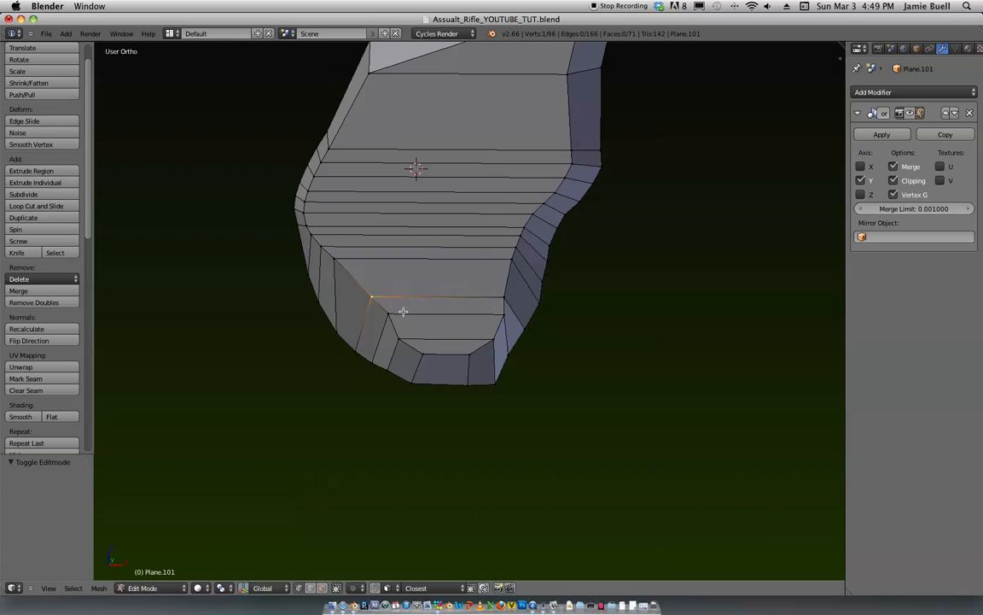
click(463, 310)
key(ctrl+z)
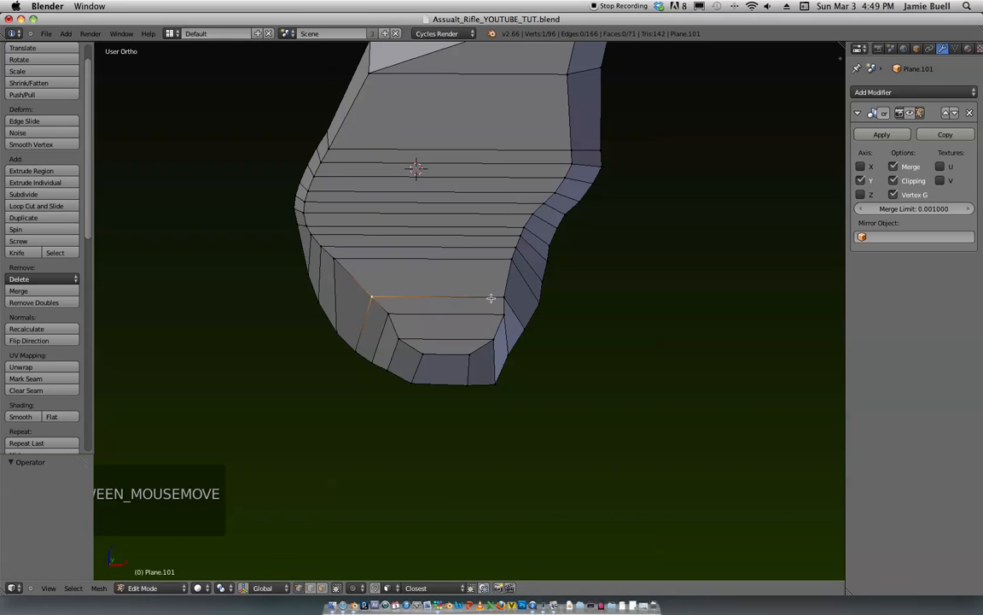
key(g)
key(z)
click(532, 317)
Step: Move the next two inner vertices down the heel's slope to even out the inner outline
right_click(390, 318)
key(g)
click(411, 321)
right_click(404, 336)
key(g)
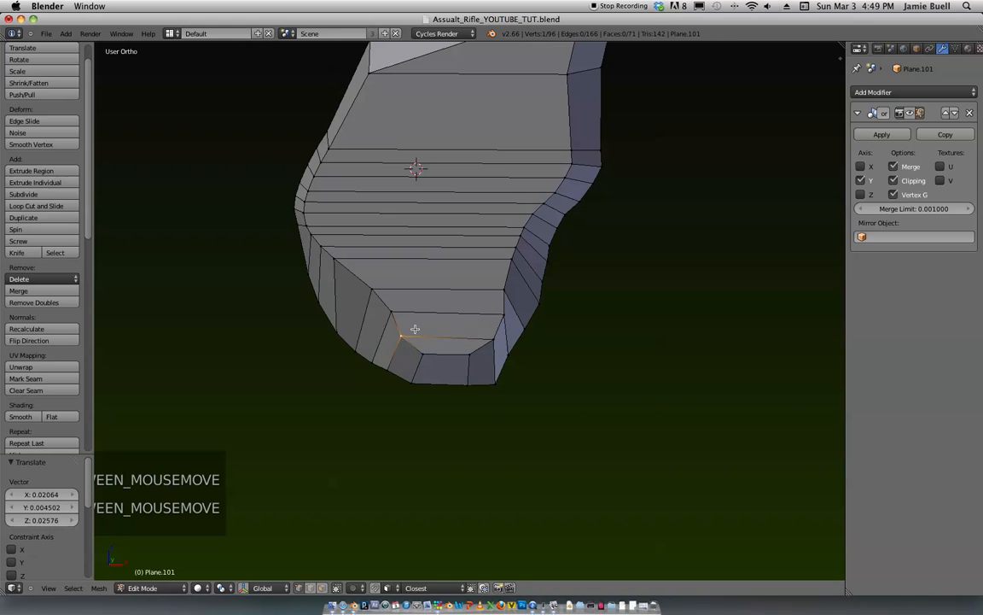
Step: Select the grip's entire outer border loop and extrude it in depth
scroll(414, 308, down, 5)
shift+middle_drag(562, 126, 537, 230)
scroll(547, 226, down, 2)
key(KP_1)
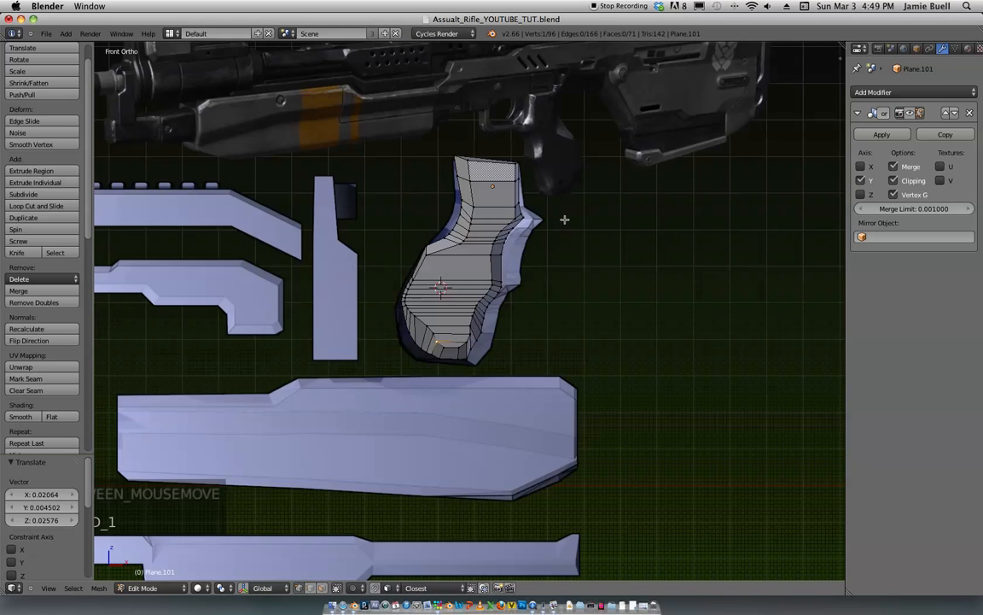
shift+middle_drag(575, 174, 574, 234)
scroll(574, 234, up, 4)
scroll(610, 227, down, 3)
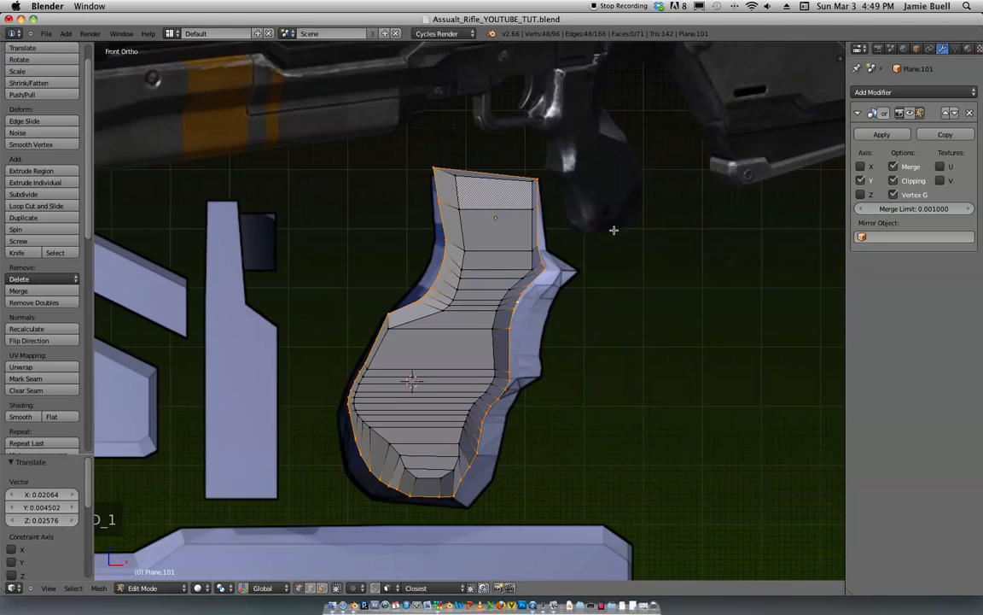
middle_drag(637, 213, 613, 343)
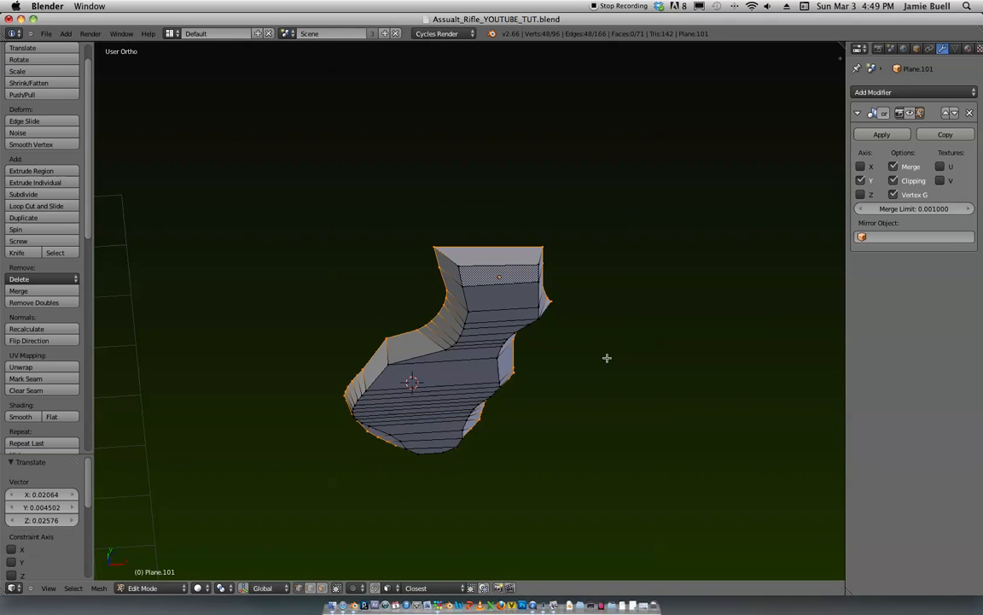
key(e)
click(601, 338)
Step: Scale the newly extruded border loop by 1.032 and compare it with the reference in front view
middle_drag(601, 338, 484, 302)
key(s)
click(502, 314)
key(KP_1)
scroll(636, 235, down, 2)
key(KP_Decimal)
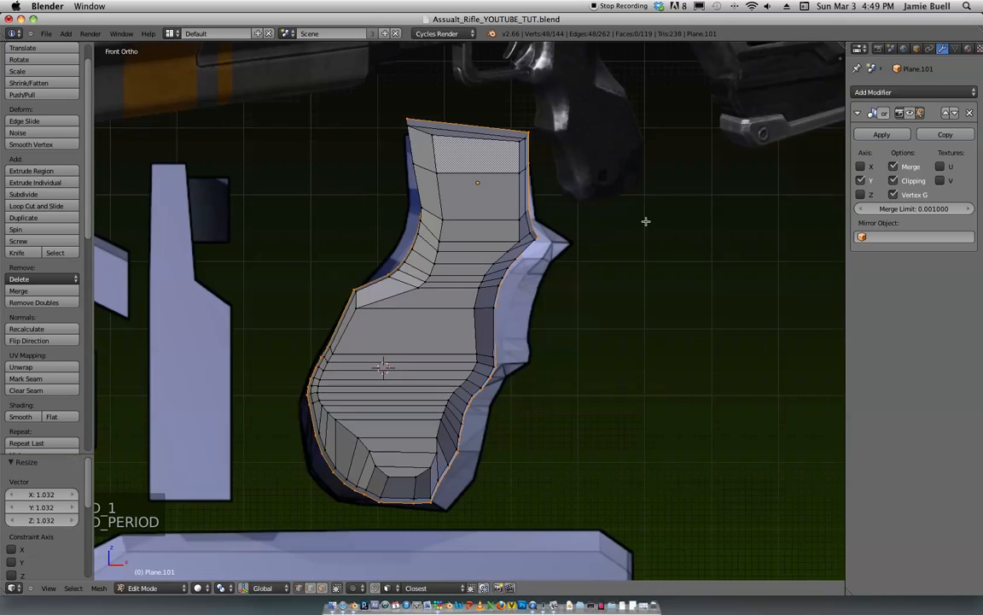
scroll(606, 257, up, 2)
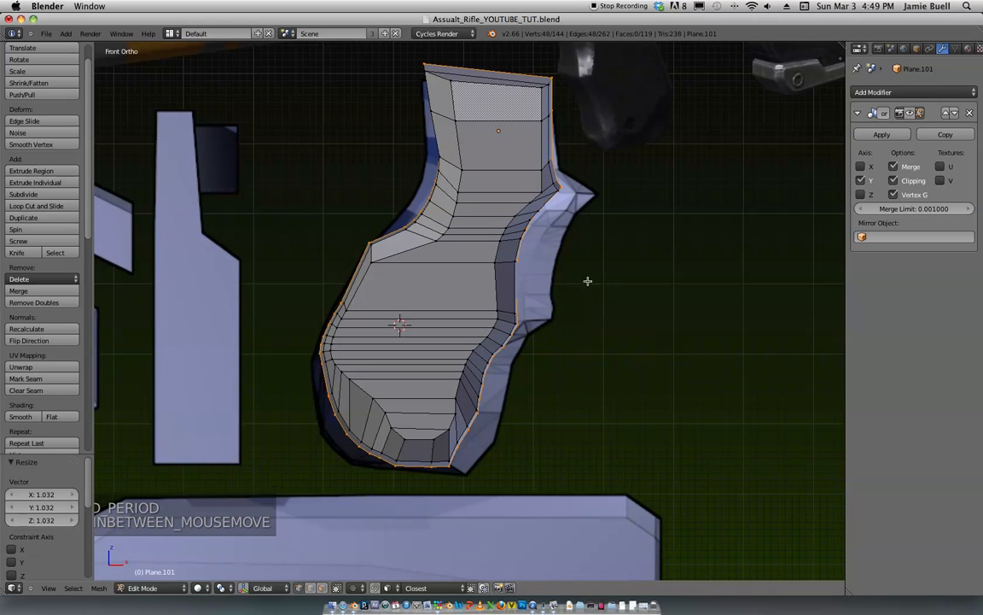
mouse_move(597, 214)
shift+middle_down()
mouse_move(623, 169)
mouse_move(608, 215)
shift+middle_up()
key(s)
key(x)
right_click(586, 214)
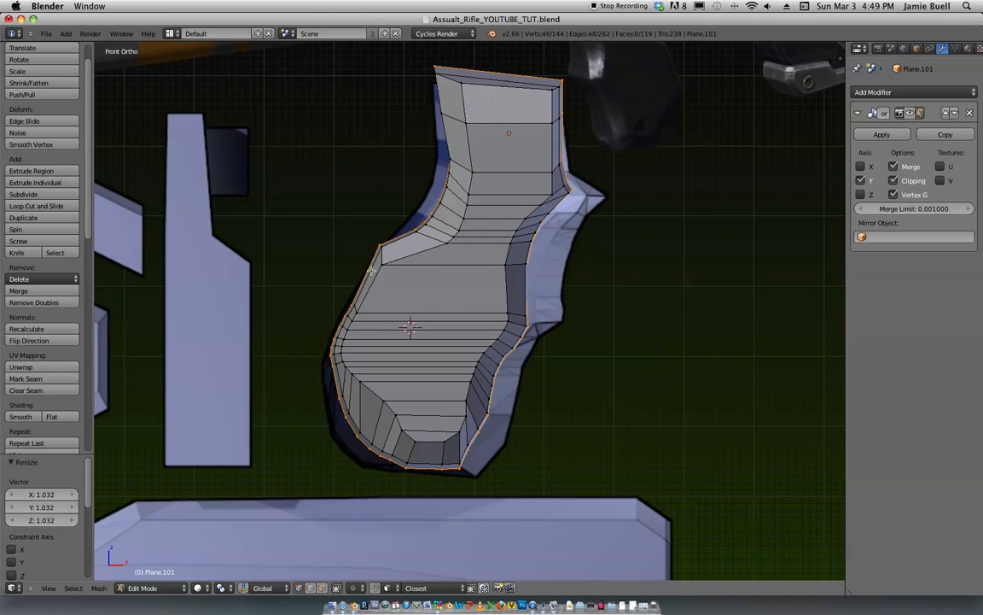
Step: Deselect the border and move the new outer vertices on the heel's left side out to the reference silhouette
shift+middle_drag(395, 324, 449, 234)
middle_drag(467, 188, 404, 269)
key(a)
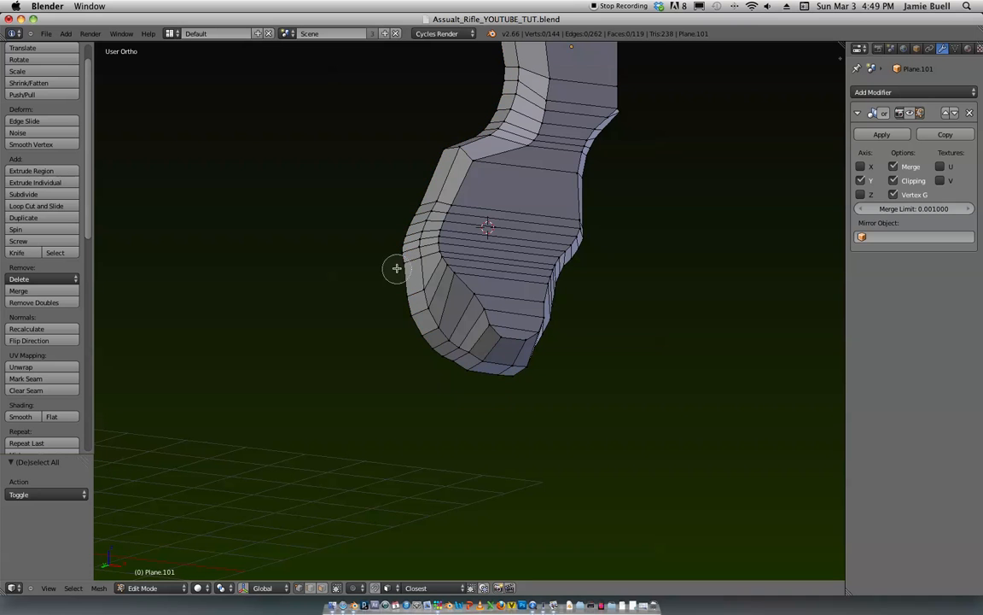
middle_drag(560, 402, 486, 388)
key(KP_1)
key(g)
click(483, 363)
Step: Move the new outer vertices at the heel's lower right corner outward to the reference silhouette
middle_drag(484, 363, 553, 363)
drag(552, 342, 571, 366)
key(KP_1)
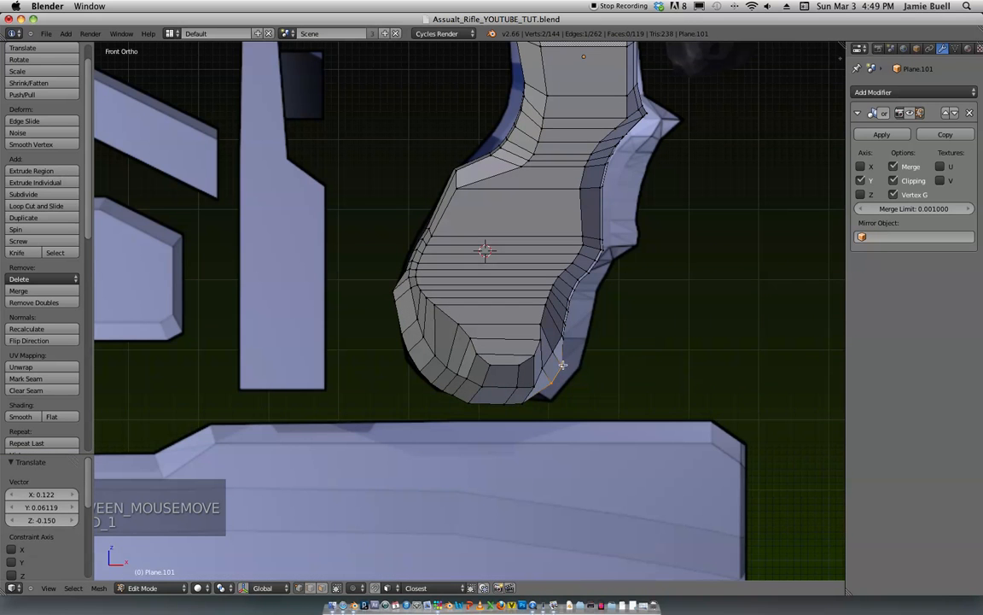
drag(549, 376, 563, 384)
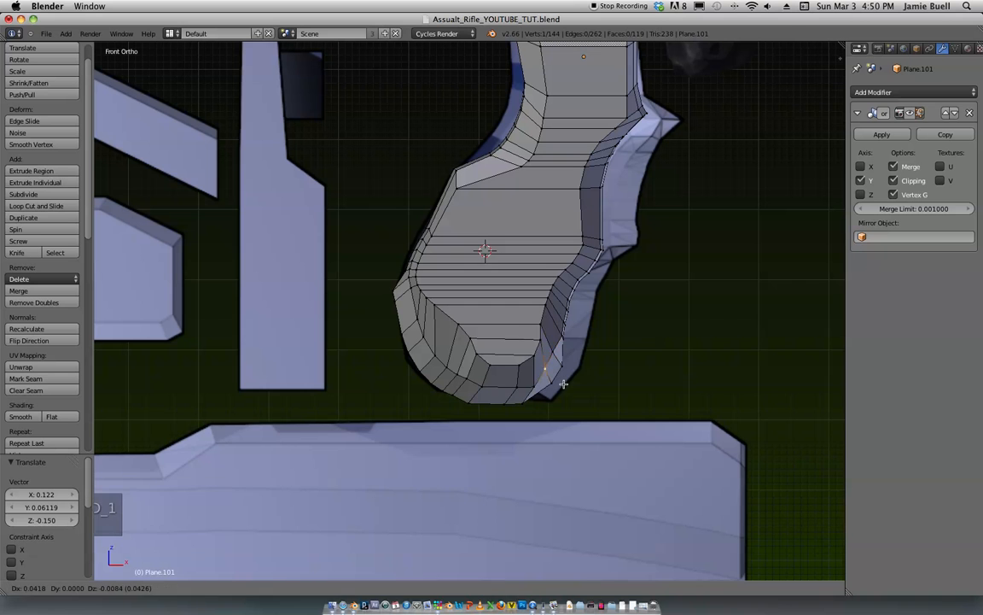
mouse_move(574, 370)
middle_down()
mouse_move(590, 359)
mouse_move(589, 331)
mouse_move(560, 288)
mouse_move(580, 367)
middle_up()
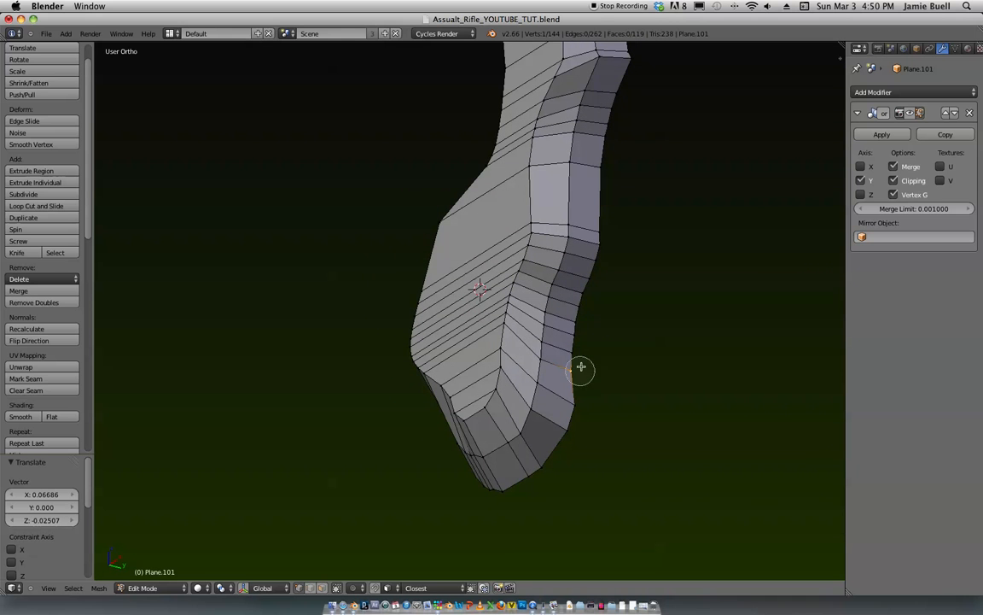
Step: Adjust the new border's outer vertices on the neck's right edge along X, ending with a shift of -0.03155
middle_drag(643, 156, 538, 314)
key(g)
key(x)
click(631, 286)
key(g)
key(x)
click(628, 291)
key(g)
key(x)
click(624, 299)
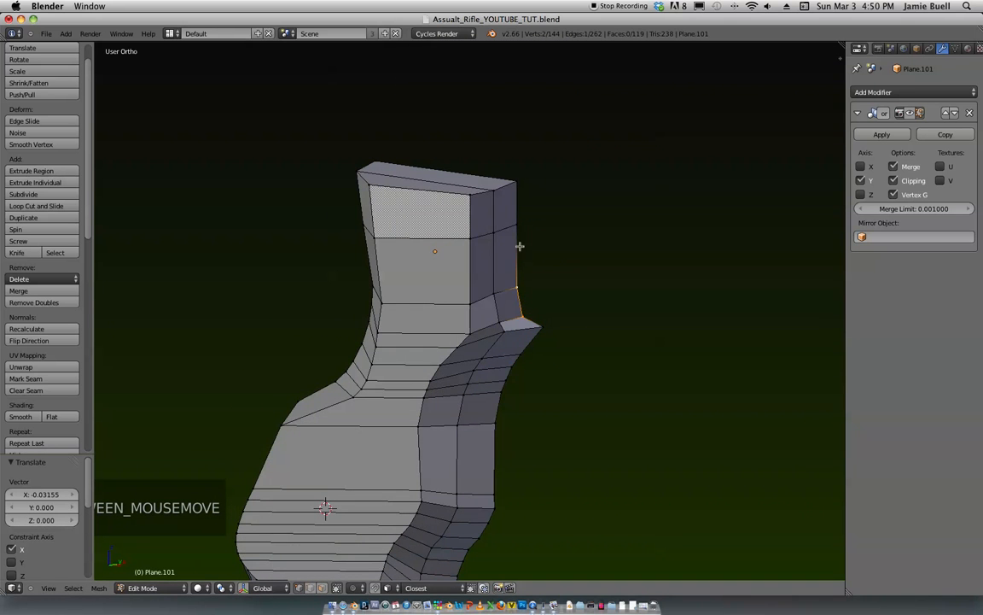
Step: Move the selected outer vertices on the neck's right edge 0.174 along X
middle_drag(559, 268, 616, 268)
key(g)
key(x)
click(553, 225)
Step: Compare the pistol grip's outline with the grips of both reference rifles in front view
key(1)
shift+middle_drag(573, 305, 595, 212)
mouse_move(595, 212)
ctrl+middle_down()
mouse_move(600, 245)
mouse_move(622, 178)
mouse_move(565, 240)
ctrl+middle_up()
key(z)
scroll(610, 206, up, 1)
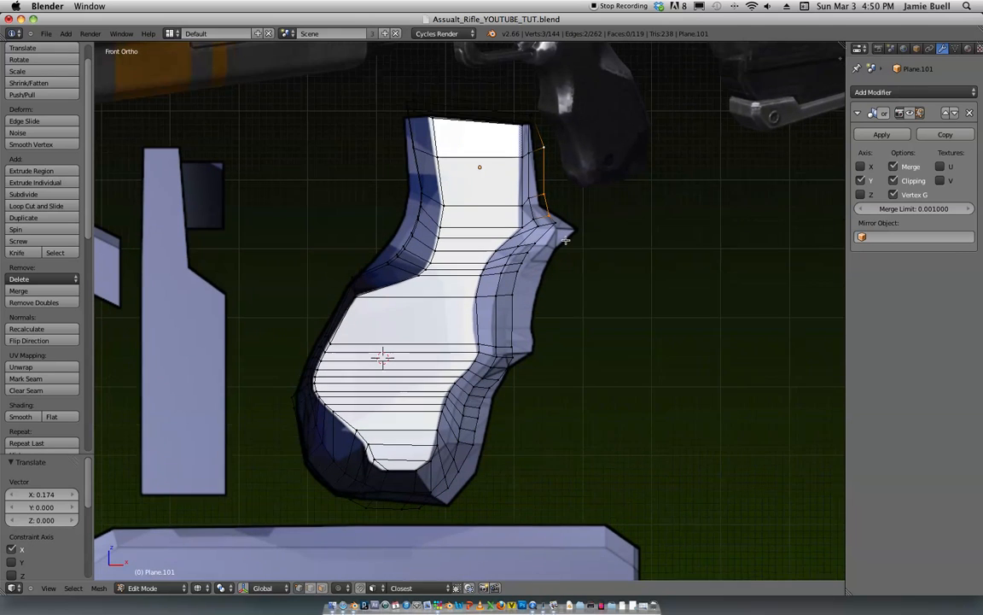
scroll(614, 231, down, 7)
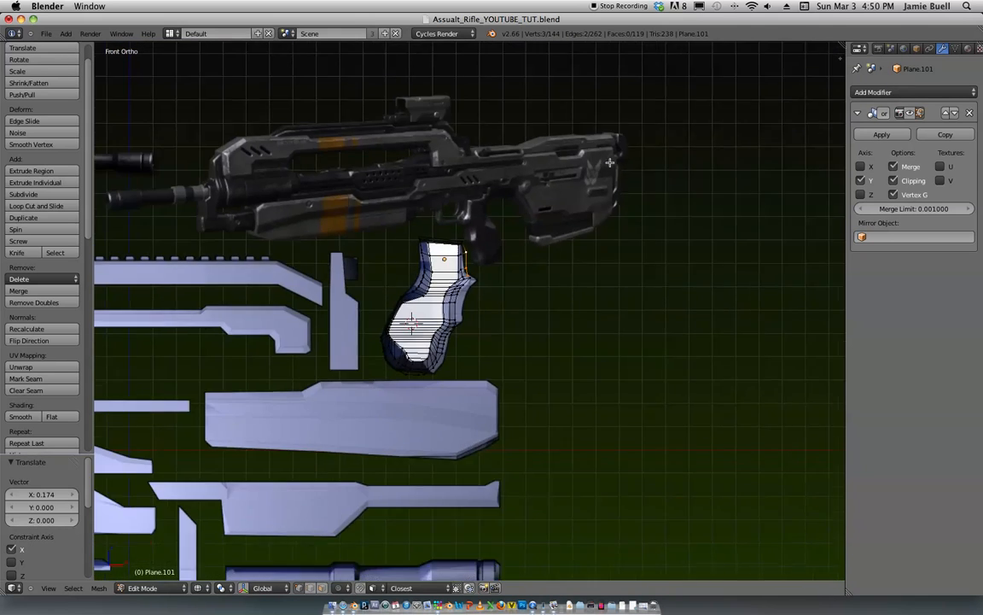
scroll(694, 237, up, 3)
shift+middle_drag(475, 161, 648, 243)
scroll(612, 349, up, 6)
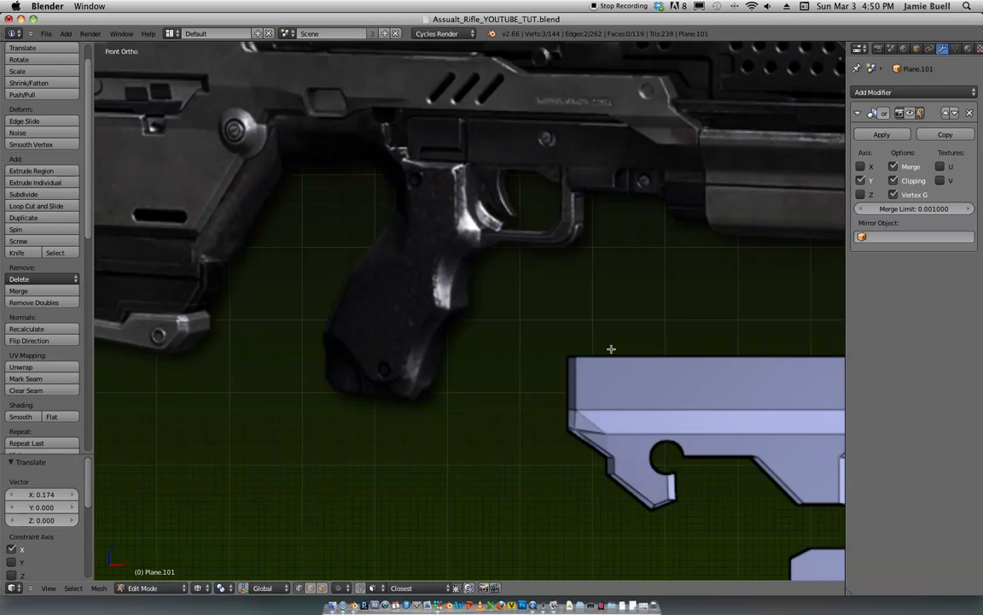
scroll(648, 327, down, 3)
shift+middle_drag(713, 256, 98, 260)
shift+middle_drag(841, 261, 336, 251)
shift+middle_drag(607, 288, 642, 198)
scroll(647, 211, up, 2)
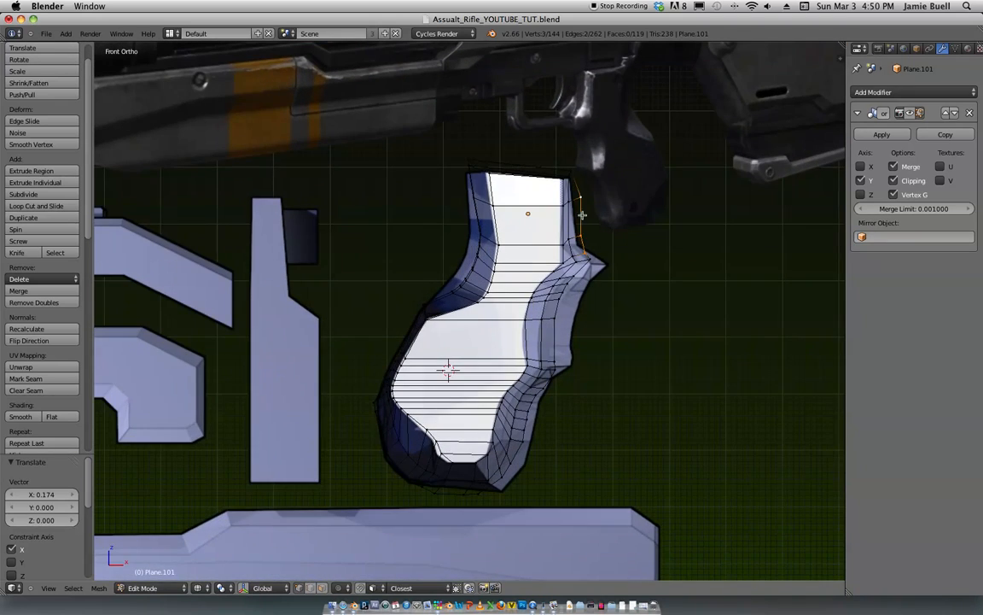
Step: Turn off the mirror's clipping and move the entire grip half -0.596 along Y
middle_drag(585, 217, 637, 233)
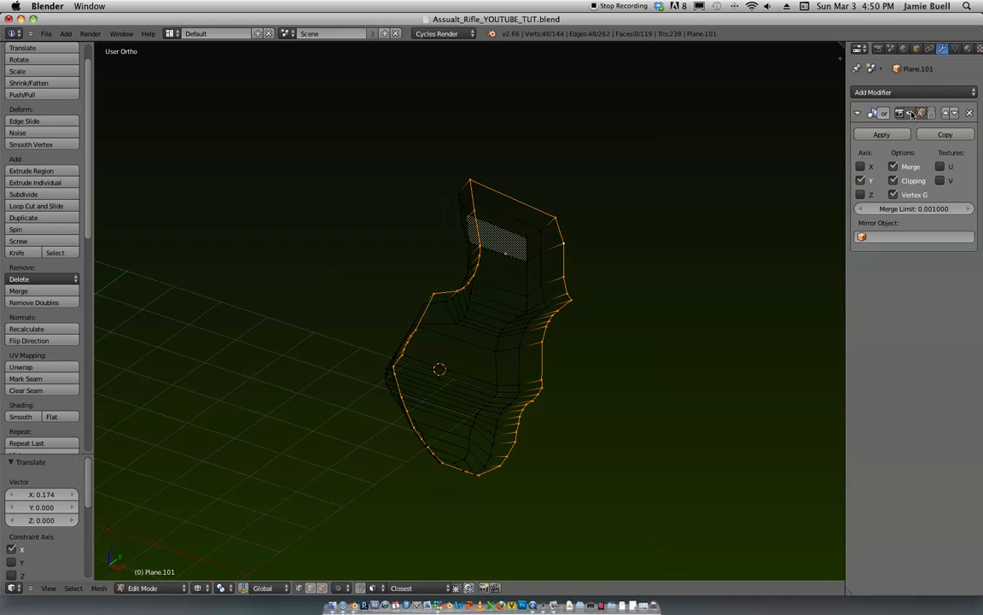
middle_drag(794, 200, 656, 228)
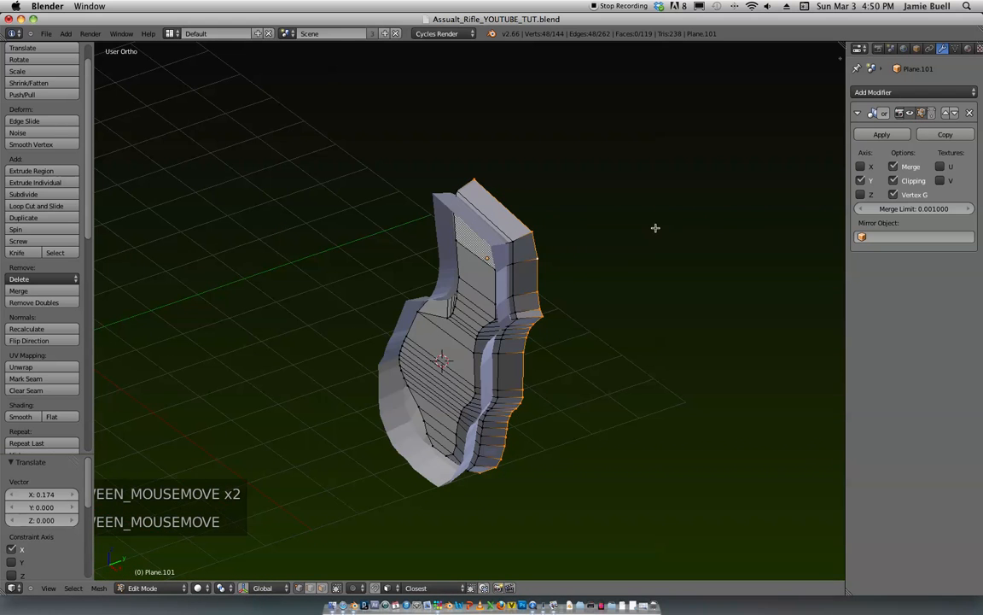
key(a)
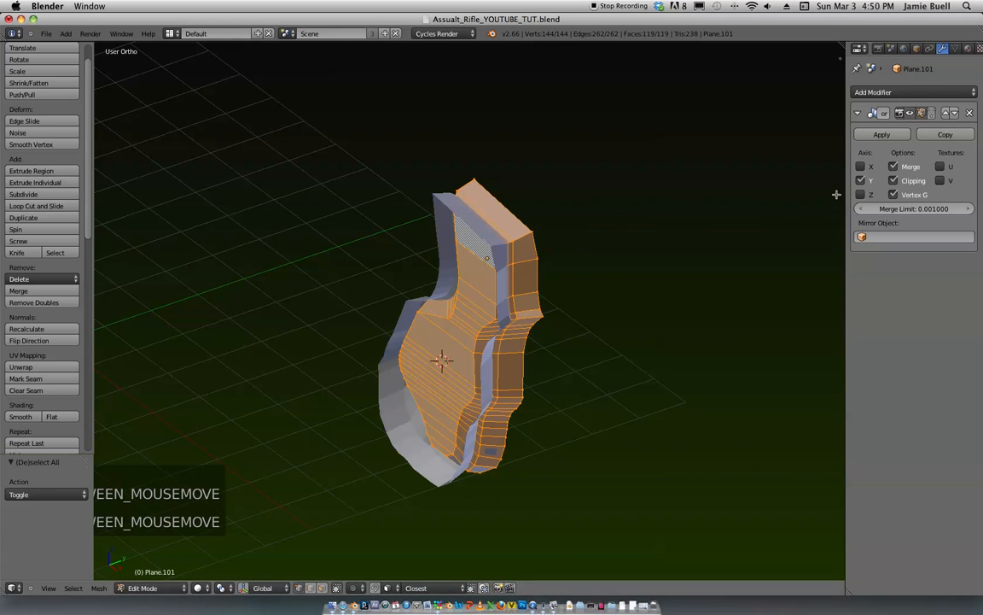
key(g)
key(y)
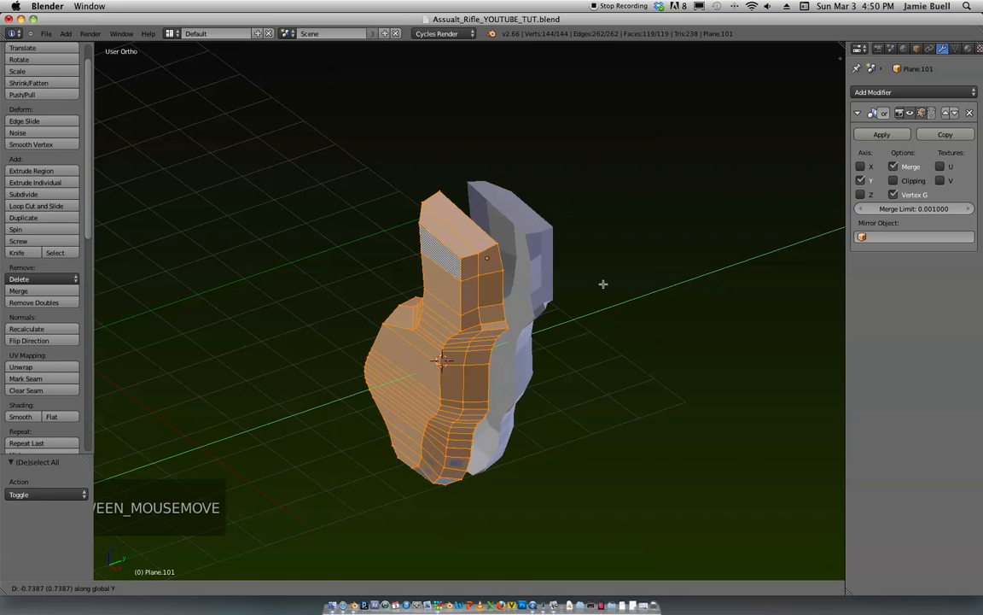
click(611, 281)
middle_drag(610, 281, 512, 272)
Step: Turn mirror clipping back on and move the grip's outer border loop along Y to the mirror plane
alt+right_click(491, 271)
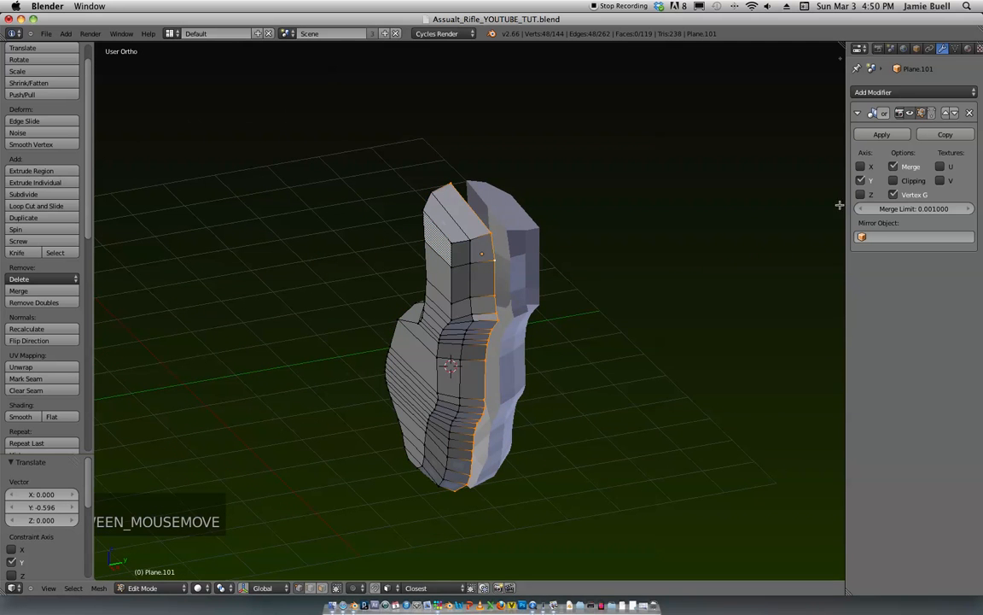
key(g)
key(y)
click(618, 274)
middle_drag(618, 274, 525, 279)
key(Tab)
key(Tab)
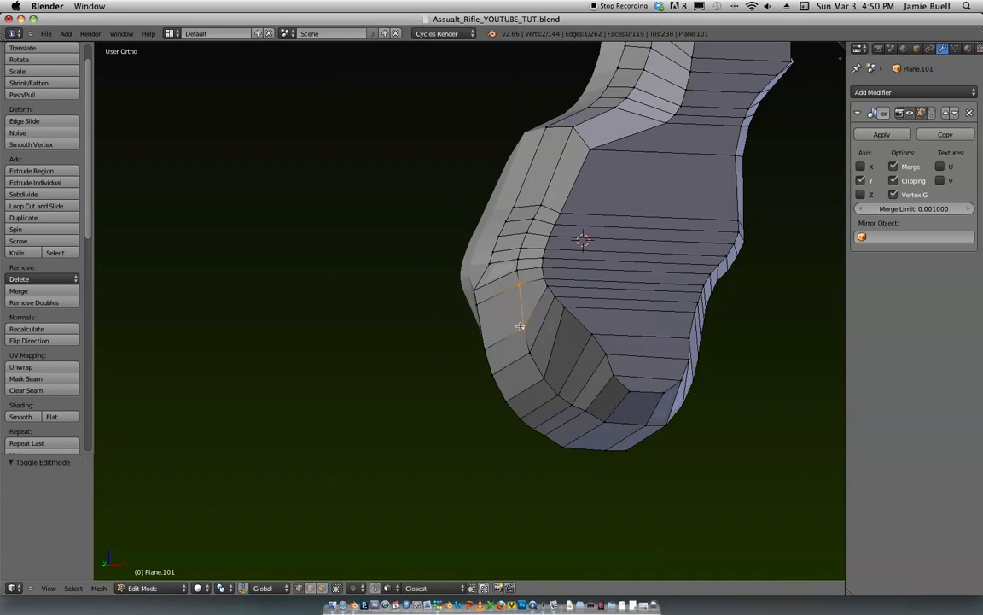
Step: Reposition the middle border's vertices around the upper back of the grip's heel
shift+right_click(604, 421)
middle_drag(604, 421, 556, 412)
middle_drag(518, 298, 583, 281)
key(g)
click(520, 277)
right_click(507, 276)
mouse_move(514, 277)
middle_down()
mouse_move(486, 266)
mouse_move(562, 285)
mouse_move(637, 274)
mouse_move(663, 237)
mouse_move(505, 280)
middle_up()
key(g)
click(522, 273)
key(g)
click(564, 289)
Step: Rotate the three selected vertices on the heel's back by -12.208° and shift them into line with the border
middle_drag(531, 320, 531, 312)
key(g)
key(g)
click(524, 324)
key(r)
click(555, 323)
key(g)
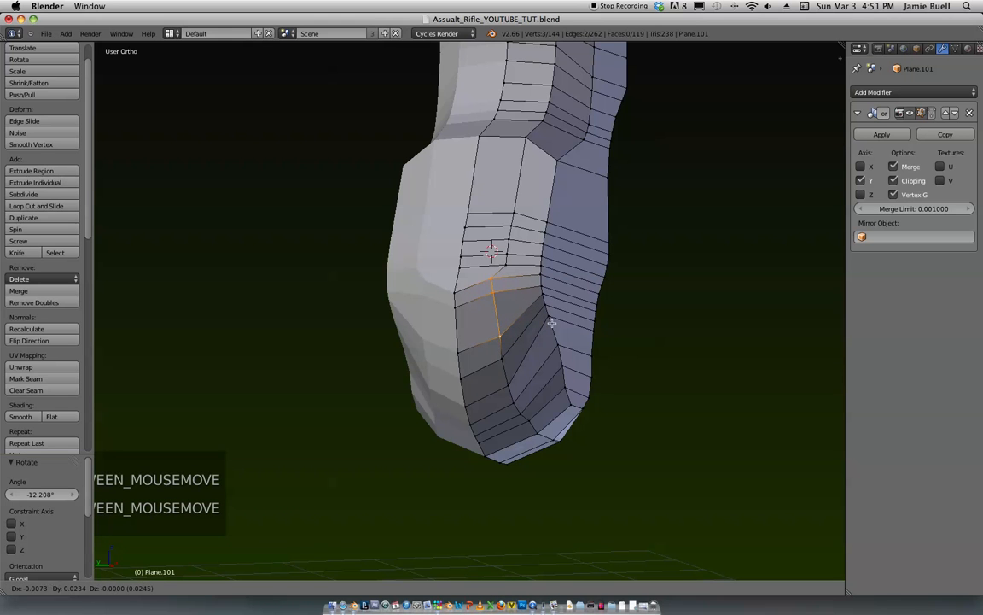
click(552, 323)
Step: Nudge the two border vertices just above the heel's back corner into a smoother line
right_click(511, 266)
key(g)
click(509, 268)
right_click(514, 257)
key(g)
click(522, 260)
Step: Adjust the border vertices at the heel's back corner to round off the transition
middle_drag(522, 261, 475, 248)
key(g)
click(416, 279)
right_click(401, 276)
key(g)
click(423, 306)
key(g)
click(420, 324)
Step: Move the remaining border vertices along the heel's lower back and underside to round the base
middle_drag(423, 340, 510, 290)
key(g)
click(423, 370)
key(g)
click(452, 378)
key(g)
click(500, 372)
middle_drag(500, 372, 551, 337)
middle_drag(556, 356, 514, 367)
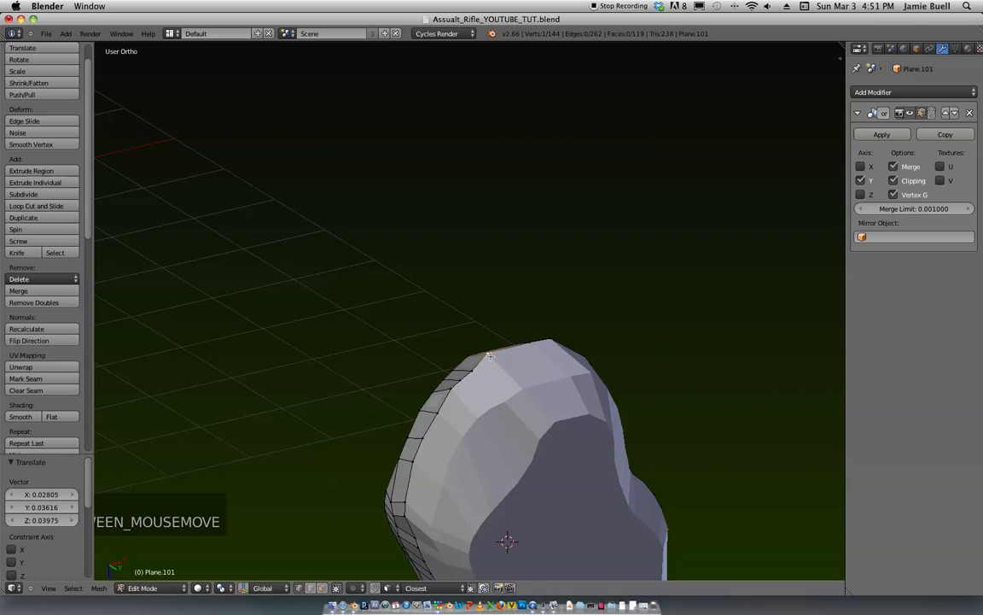
middle_drag(487, 361, 688, 176)
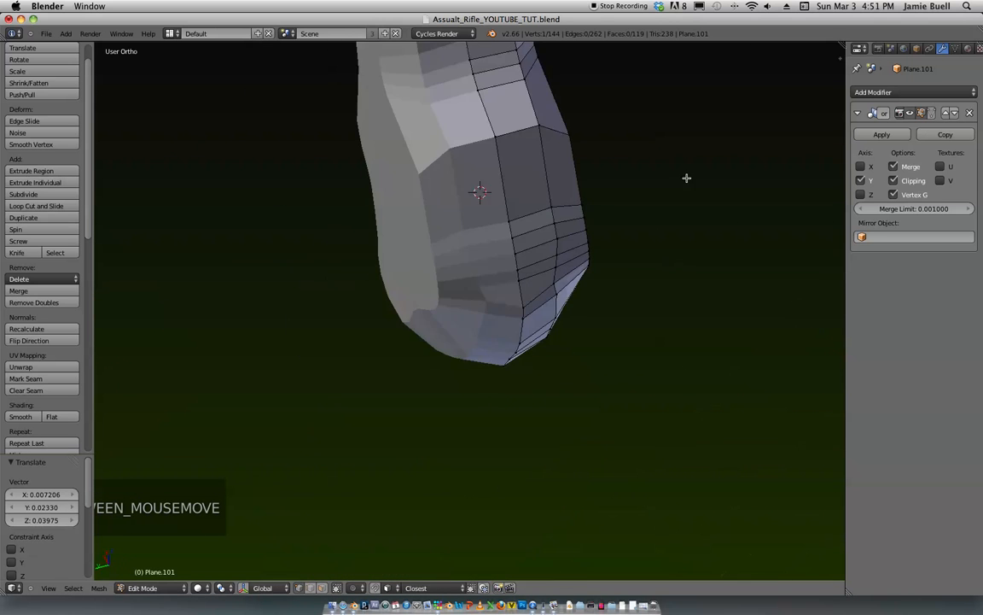
Step: Examine the reshaped grip in front view and object mode next to the reference
key(KP_1)
key(KP_Decimal)
scroll(566, 202, down, 4)
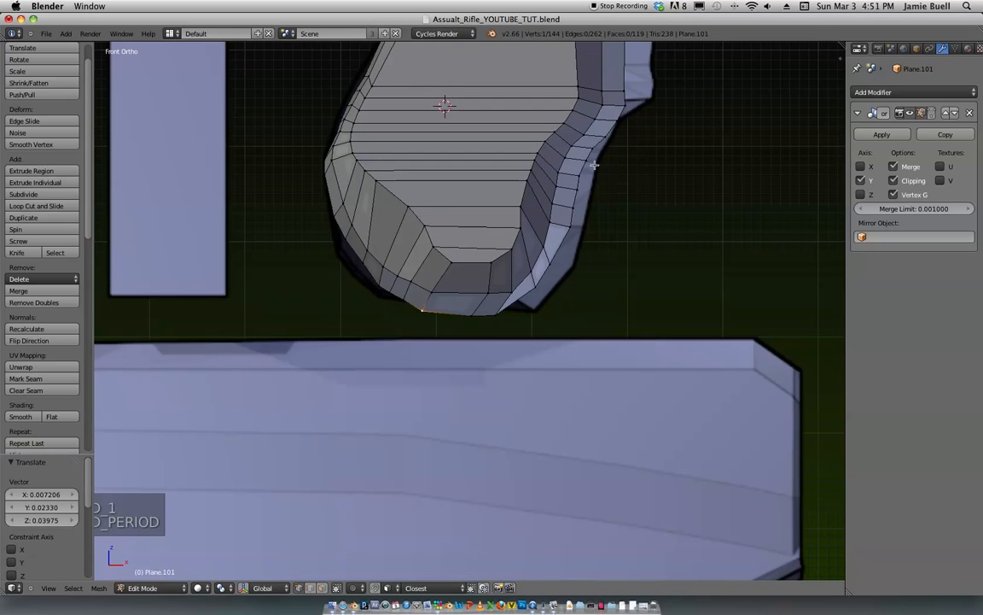
shift+middle_drag(643, 147, 583, 295)
key(Tab)
scroll(582, 296, down, 2)
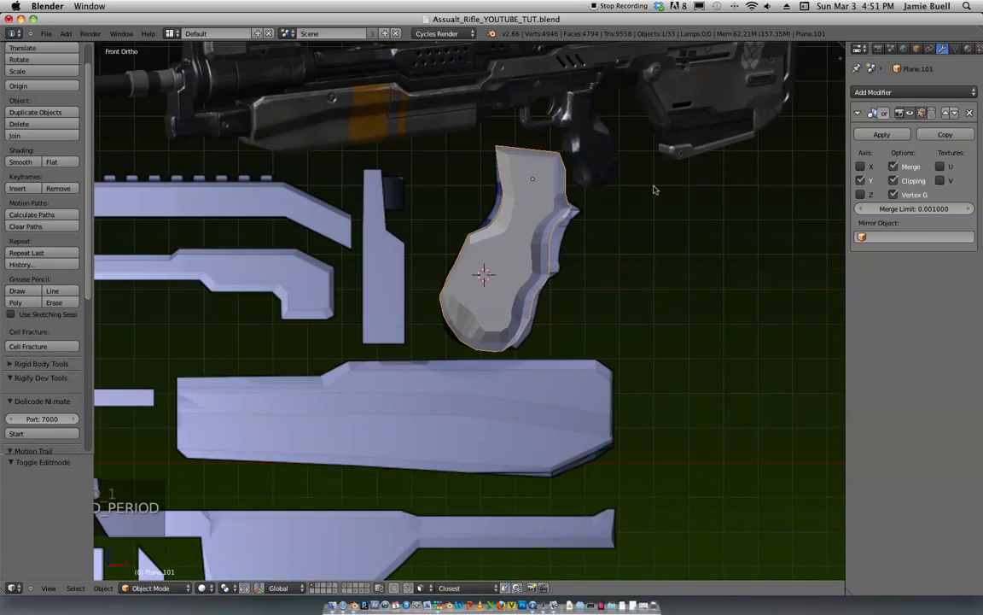
scroll(652, 187, up, 4)
scroll(642, 169, down, 2)
scroll(643, 169, down, 2)
Step: Select the loop of flat side faces on the grip in face select mode and hide it
key(Tab)
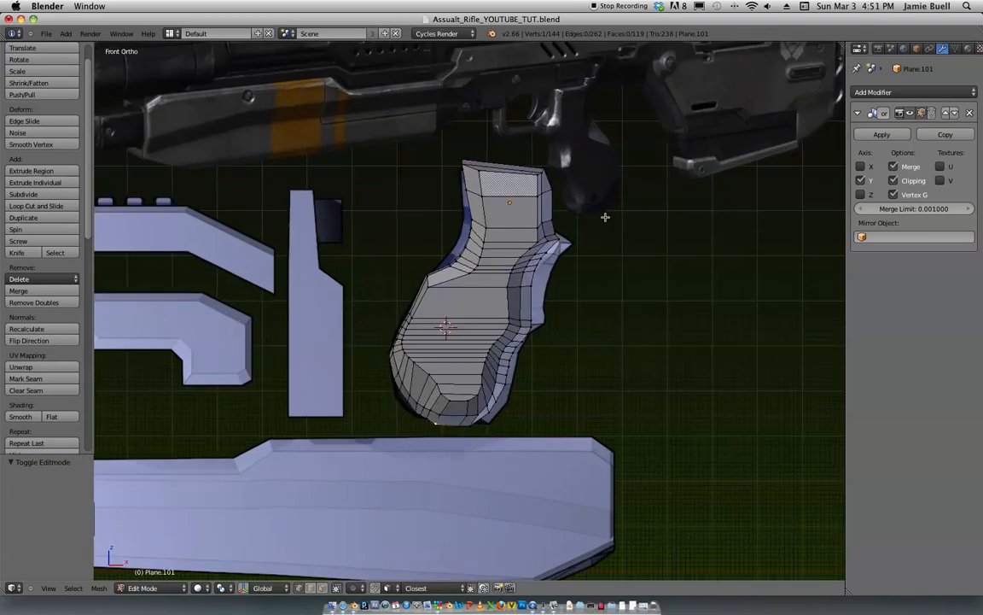
scroll(606, 215, up, 4)
key(ctrl+Tab)
click(564, 296)
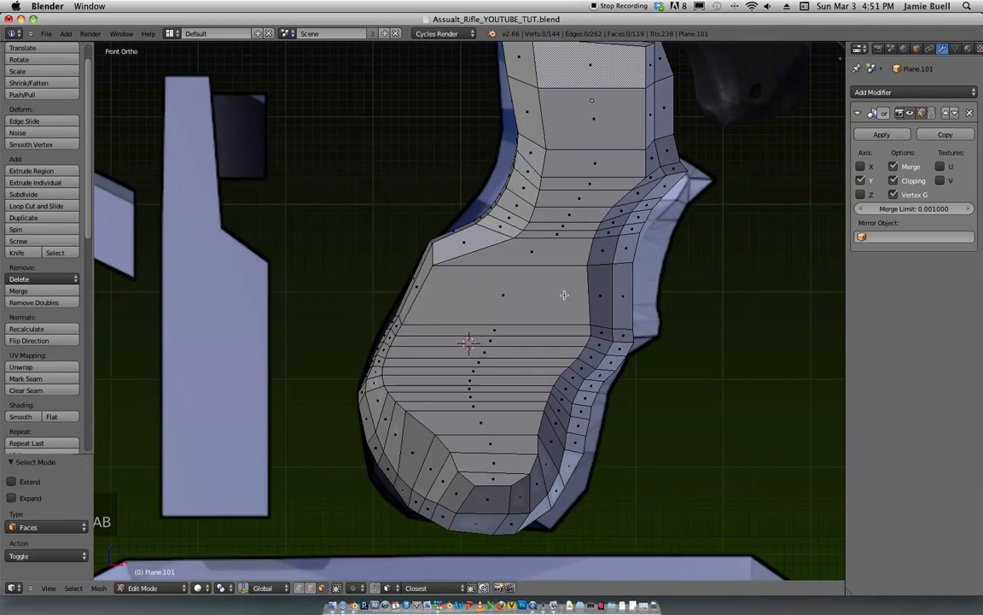
alt+right_click(491, 389)
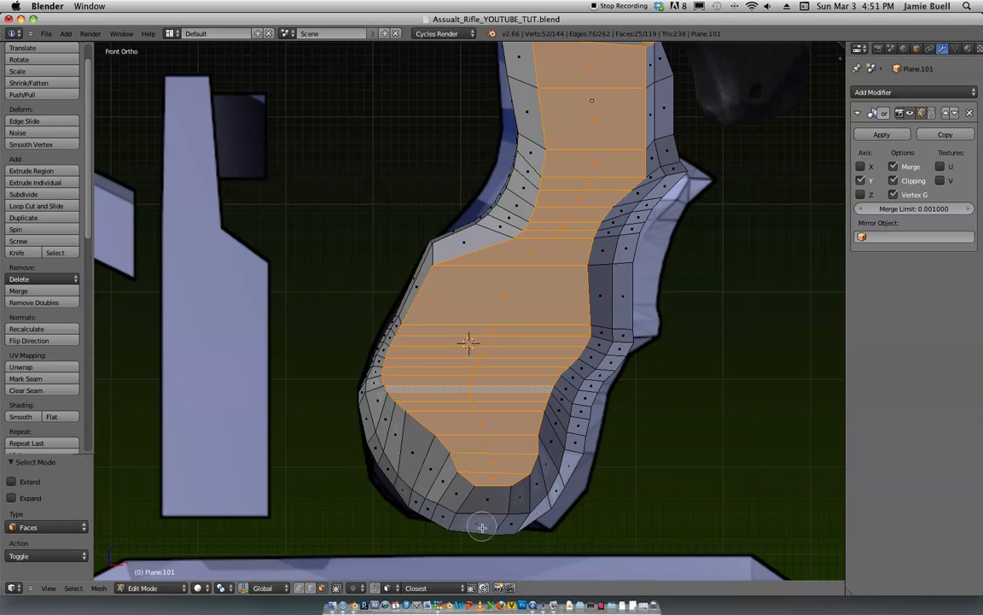
scroll(619, 307, down, 3)
key(h)
Step: Shade all the visible border faces smooth and reveal the hidden side faces
key(a)
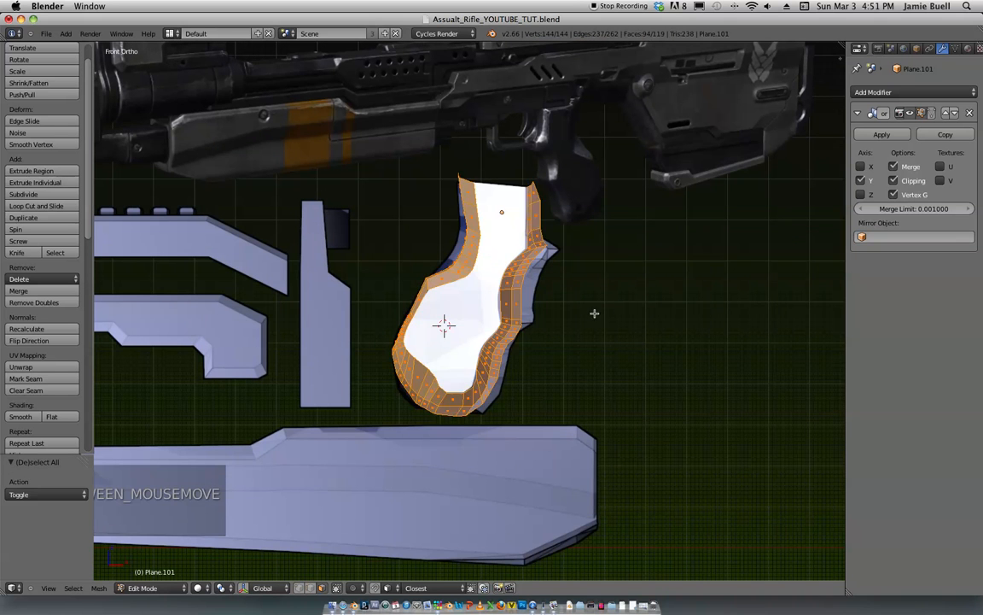
click(21, 417)
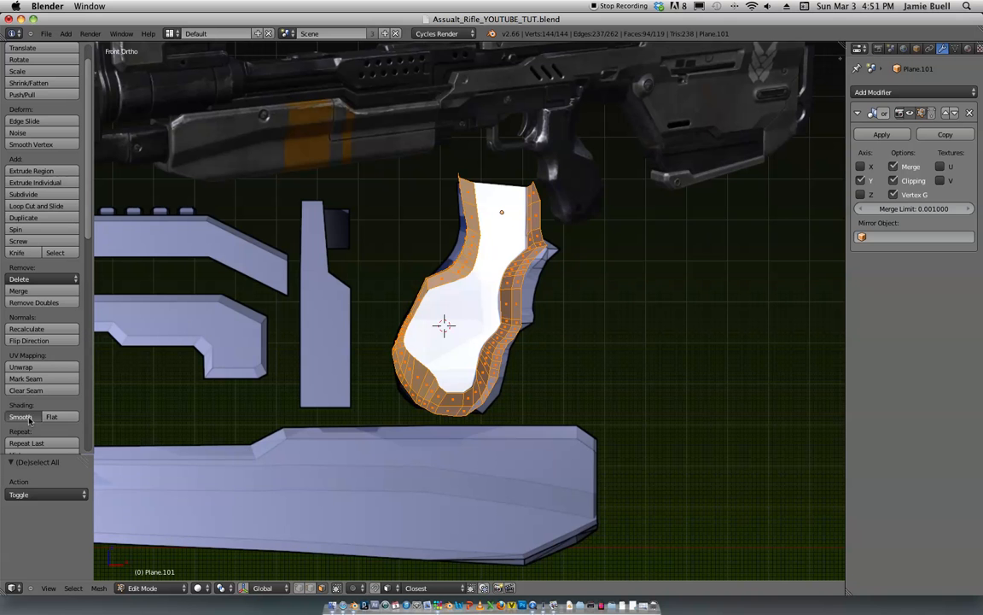
key(alt+h)
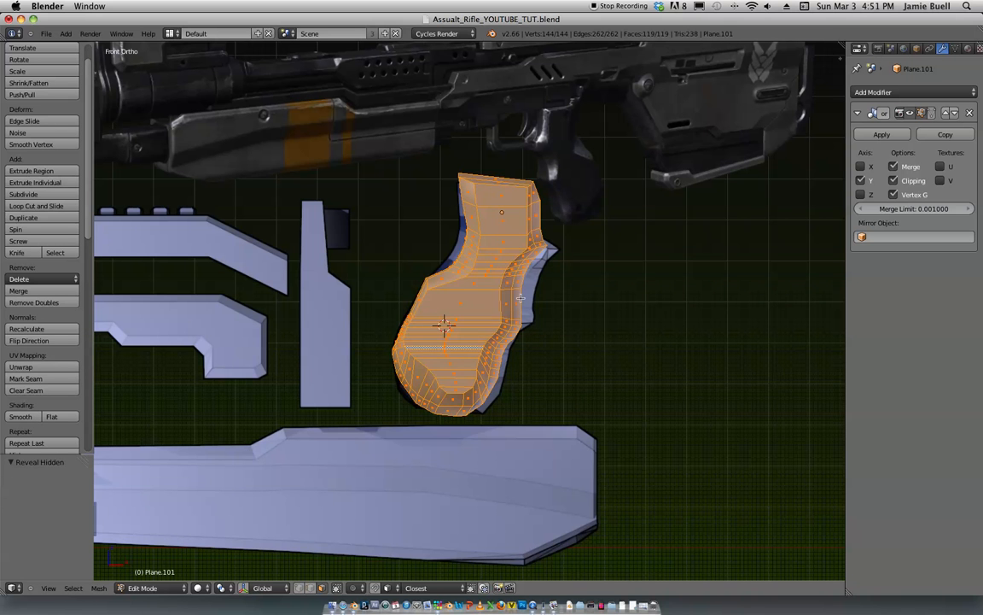
key(Tab)
Step: Move the grip along Z and X to beneath the receiver of the assembled rifle
scroll(520, 297, down, 5)
scroll(488, 285, down, 4)
shift+middle_drag(571, 238, 635, 260)
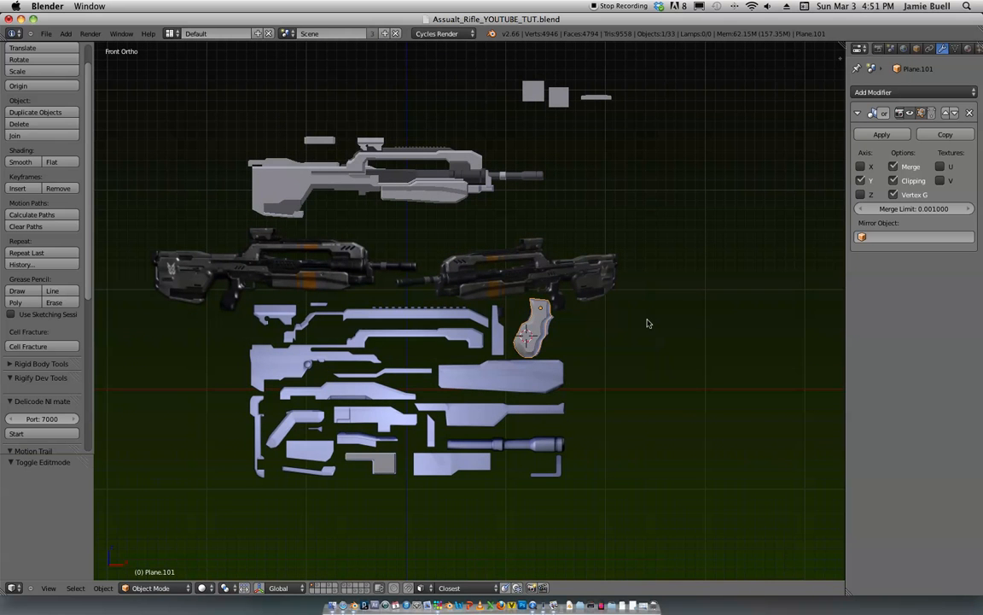
key(g)
key(z)
click(626, 208)
scroll(610, 311, up, 3)
key(g)
key(x)
click(328, 319)
Step: Scale the grip by 0.659 to match the assembled rifle
shift+middle_drag(374, 311, 479, 333)
scroll(491, 359, up, 3)
key(s)
click(450, 340)
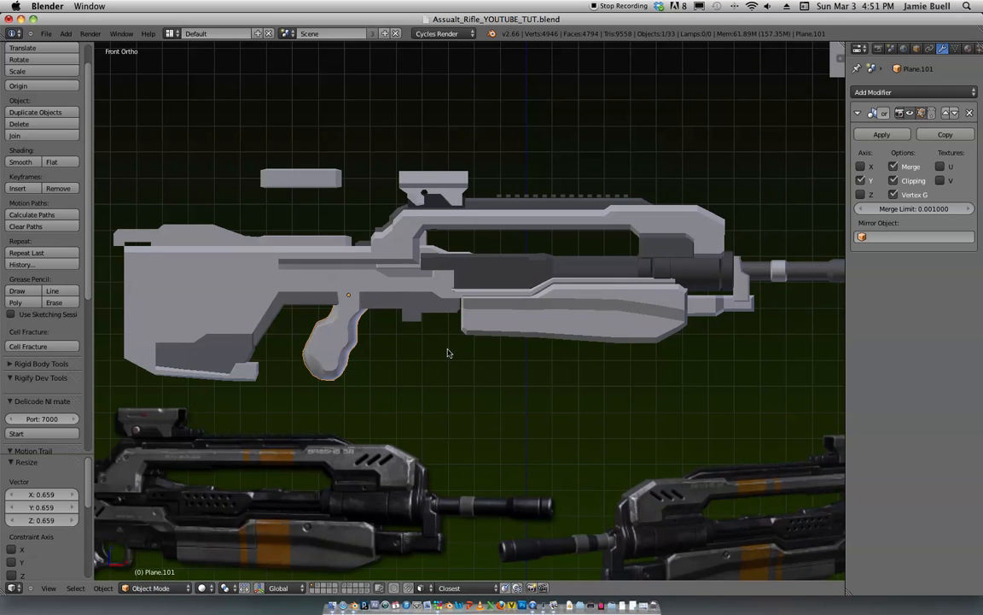
Step: Move the grip -0.993 along Z and -1.208 along X under the receiver
shift+middle_drag(462, 331, 535, 272)
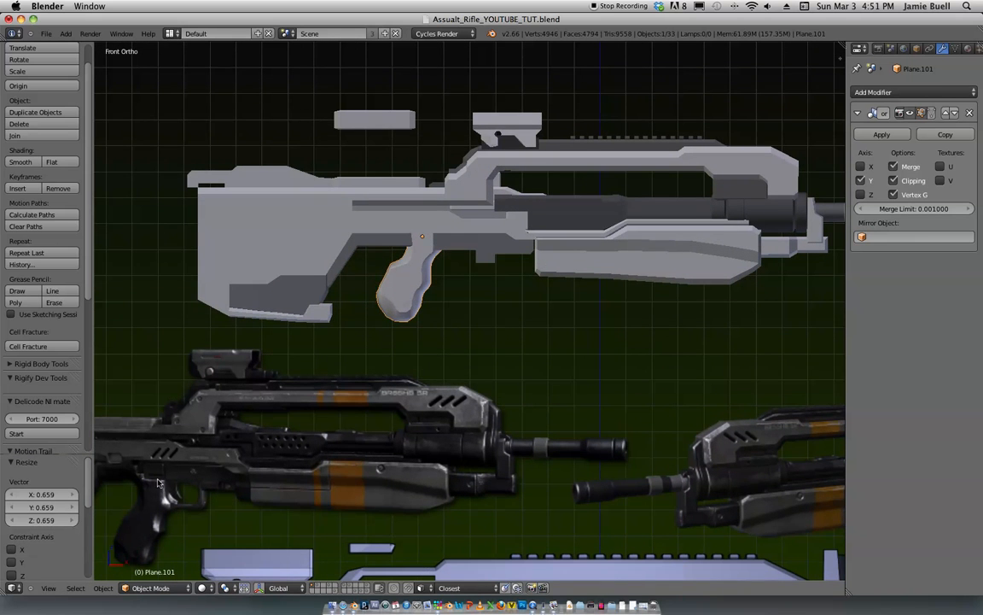
shift+middle_drag(490, 236, 529, 248)
scroll(505, 285, up, 3)
mouse_move(551, 203)
shift+middle_down()
mouse_move(555, 266)
mouse_move(543, 216)
mouse_move(554, 207)
mouse_move(553, 224)
shift+middle_up()
key(g)
key(z)
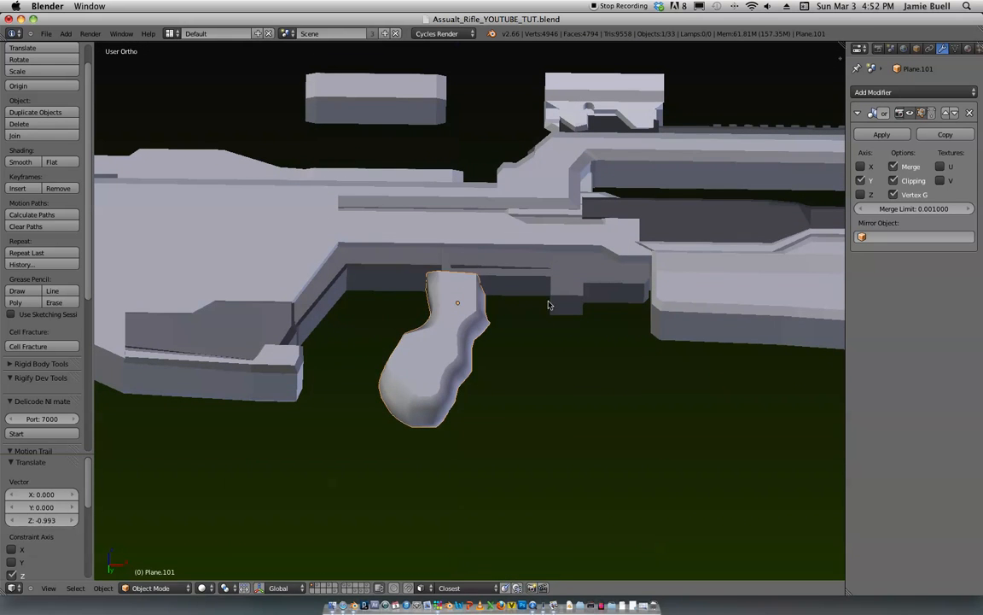
click(550, 306)
key(g)
key(x)
click(484, 332)
Step: Raise the grip 0.121 along Z against the receiver's underside
middle_drag(485, 333, 505, 303)
scroll(465, 352, up, 3)
scroll(548, 244, down, 5)
key(KP_1)
scroll(538, 281, up, 5)
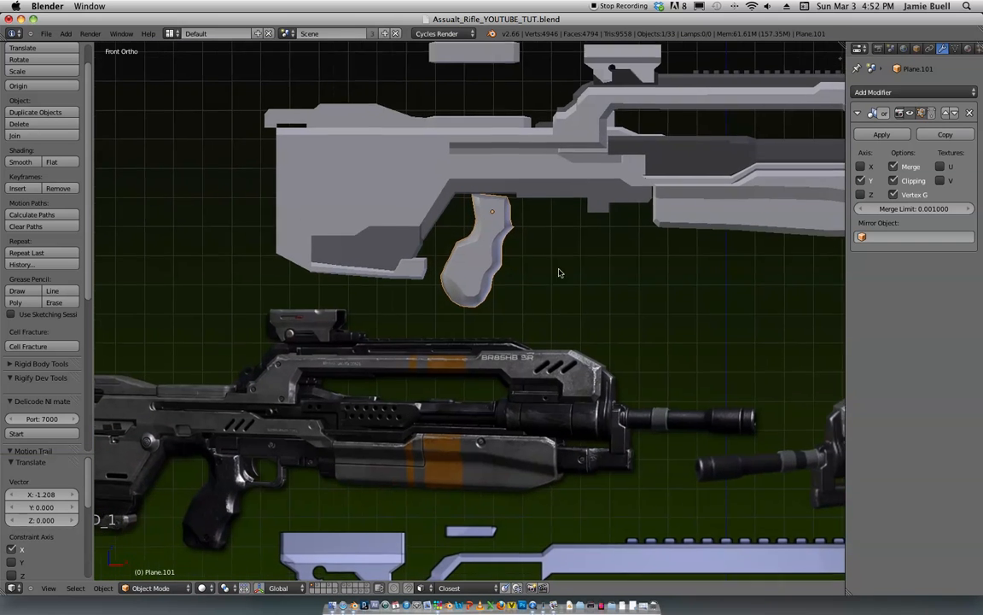
key(g)
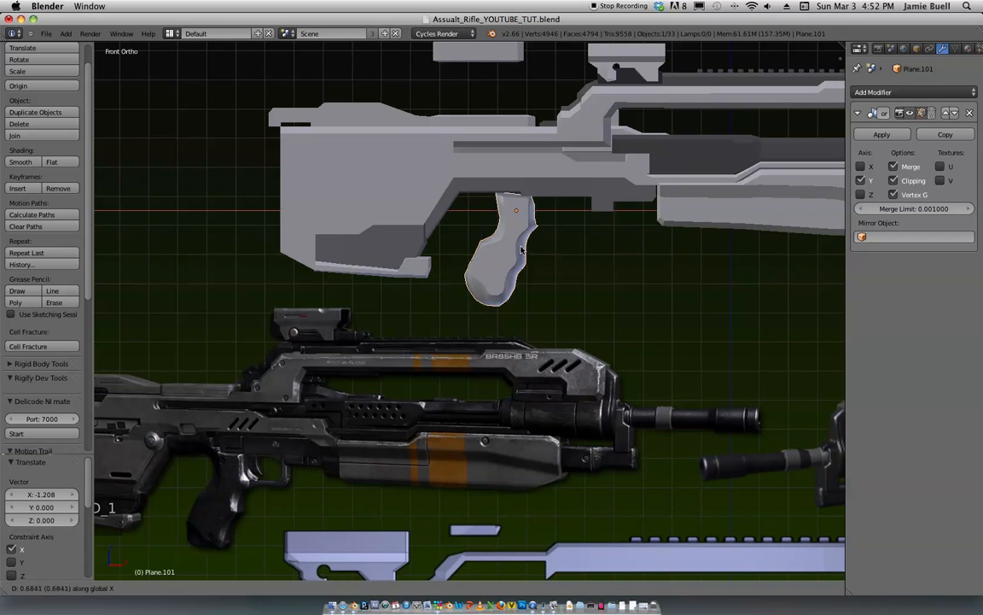
key(z)
click(546, 247)
Step: Narrow the grip by scaling it down along Y
middle_drag(575, 246, 532, 235)
key(s)
key(y)
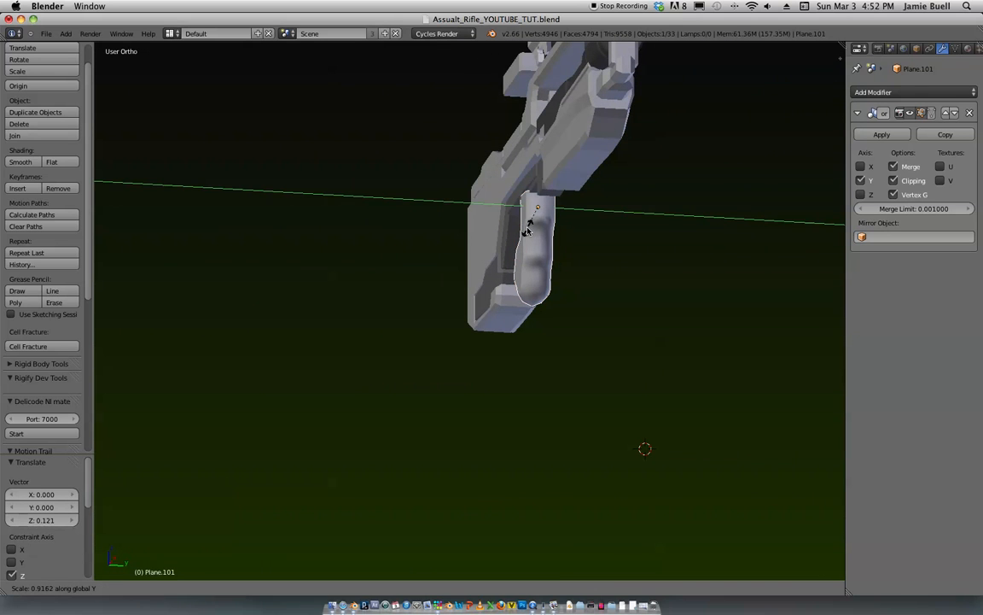
click(526, 224)
middle_drag(528, 225, 641, 265)
Step: Duplicate the loose block above the rifle, place the copy behind the carry handle and rotate it 90° about Y
key(KP_1)
scroll(623, 222, down, 2)
scroll(598, 179, up, 3)
scroll(591, 176, down, 1)
shift+middle_drag(623, 183, 577, 288)
scroll(639, 153, up, 2)
right_click(418, 117)
shift+middle_drag(420, 118, 469, 214)
key(shift+d)
click(589, 321)
text(ry90)
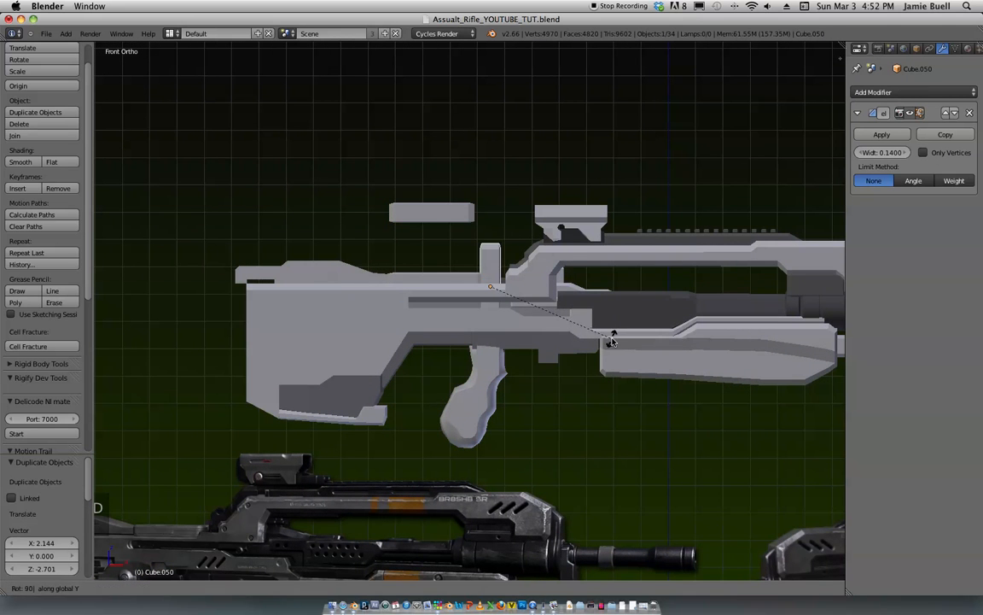
click(613, 338)
Step: Move the copied block just in front of the grip and scale it by 0.332
key(g)
click(601, 373)
key(s)
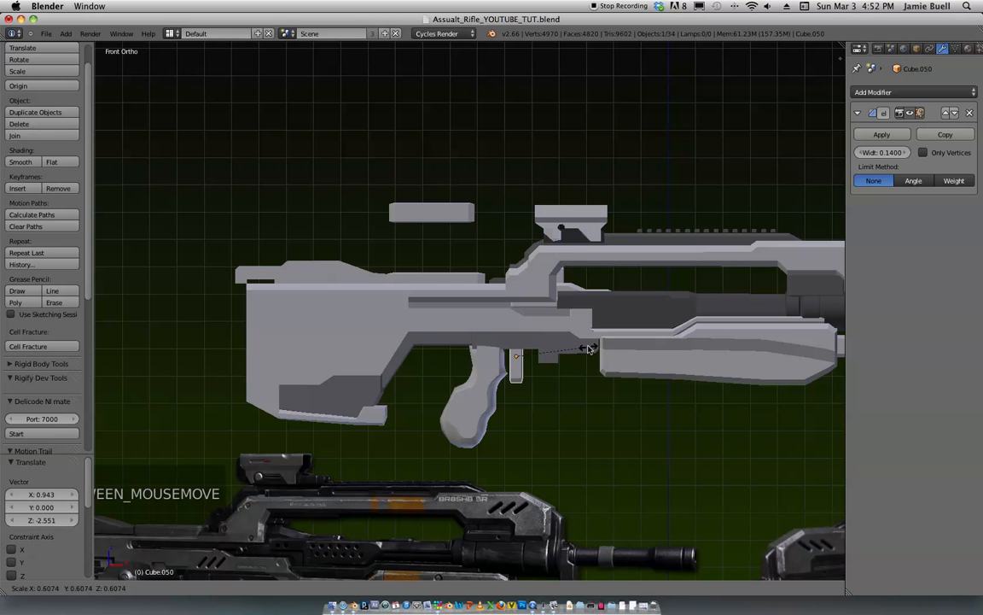
click(552, 344)
Step: Widen the top face of the small block in front of the grip by scaling it 3.945 along X
shift+middle_drag(614, 303, 518, 218)
scroll(518, 219, up, 4)
shift+middle_drag(461, 202, 555, 345)
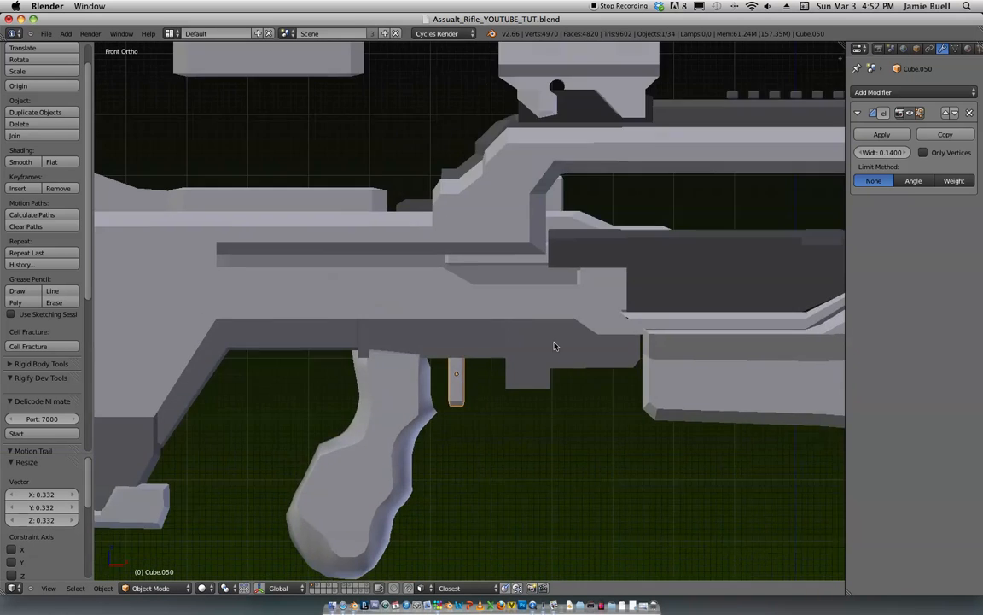
scroll(559, 367, up, 4)
key(Tab)
middle_drag(566, 400, 503, 415)
key(z)
right_click(501, 416)
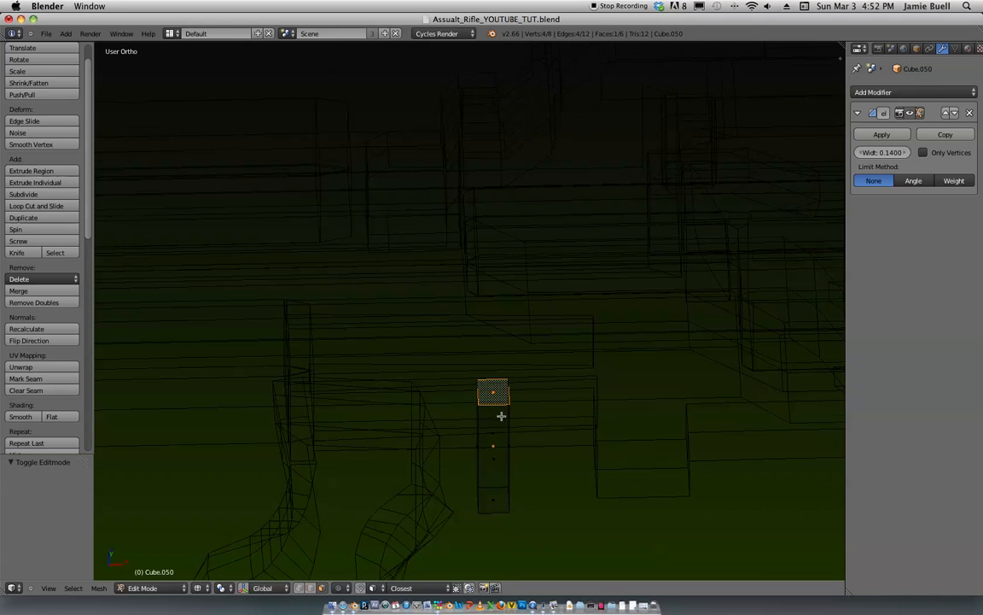
key(s)
key(x)
click(587, 413)
middle_drag(587, 413, 582, 347)
Step: Add three horizontal loop cuts across the tapered trigger block, spaced down its height
key(ctrl+r)
click(546, 431)
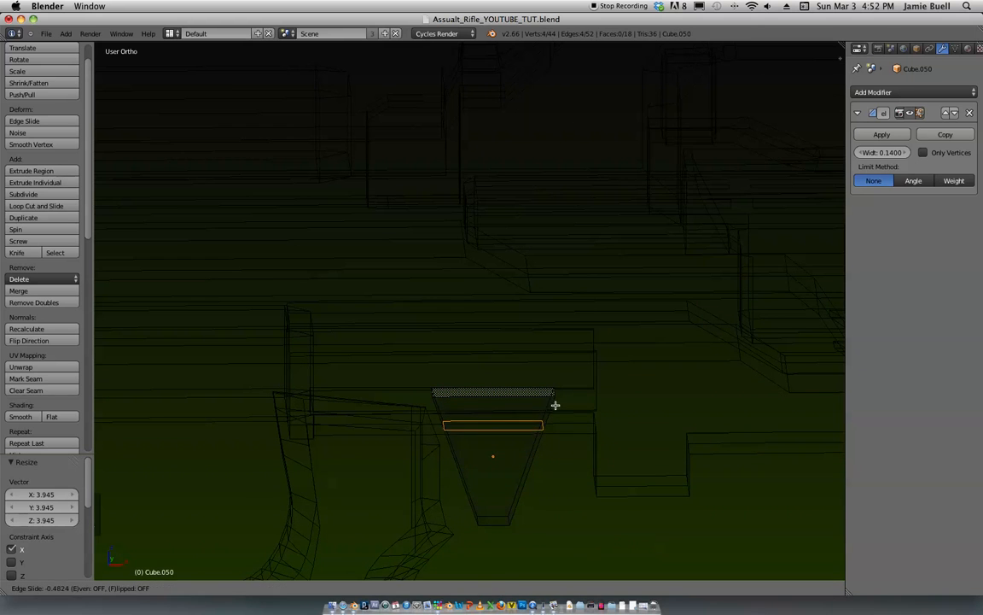
click(555, 406)
key(ctrl+r)
click(533, 457)
click(542, 443)
key(ctrl+r)
click(527, 480)
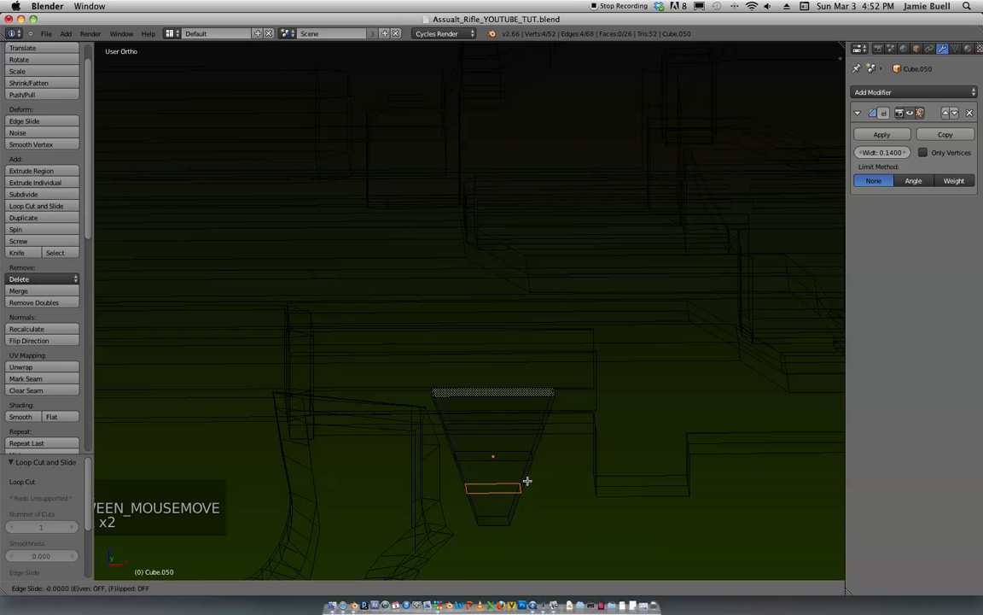
click(529, 479)
Step: Move the front vertices of the trigger's three inner loops back along X
key(ctrl+Tab)
click(544, 432)
middle_drag(548, 420, 554, 396)
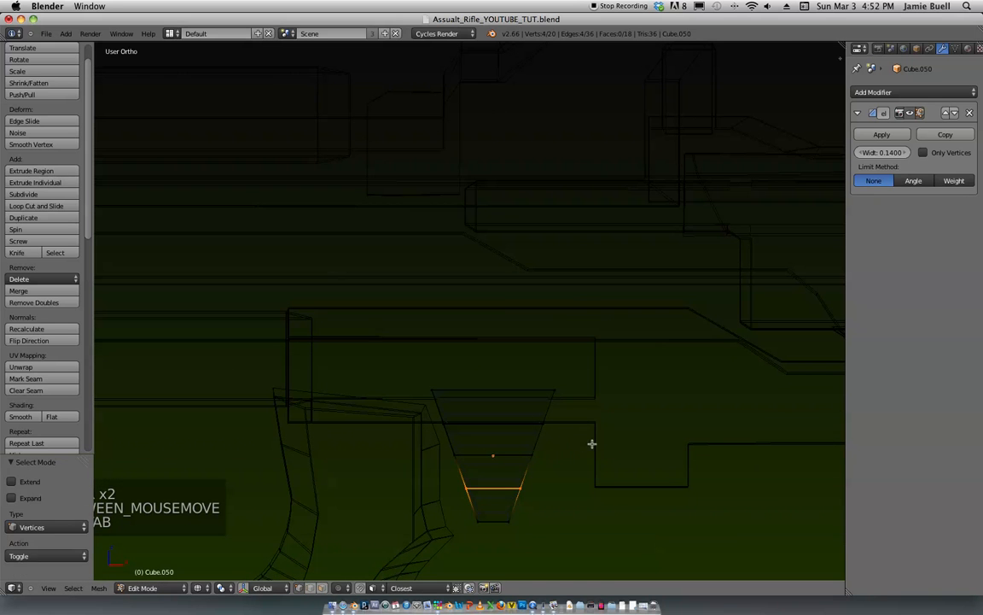
key(v)
key(a)
key(b)
drag(568, 515, 509, 414)
key(g)
key(x)
click(550, 457)
Step: Shift the front vertices of the trigger's upper loops further along X to curve its front edge
key(a)
key(b)
drag(510, 463, 492, 415)
key(g)
key(x)
click(513, 459)
key(a)
key(b)
key(g)
key(x)
click(520, 416)
Step: Pull the trigger's top front corner back along X to narrow its upper end
key(a)
key(b)
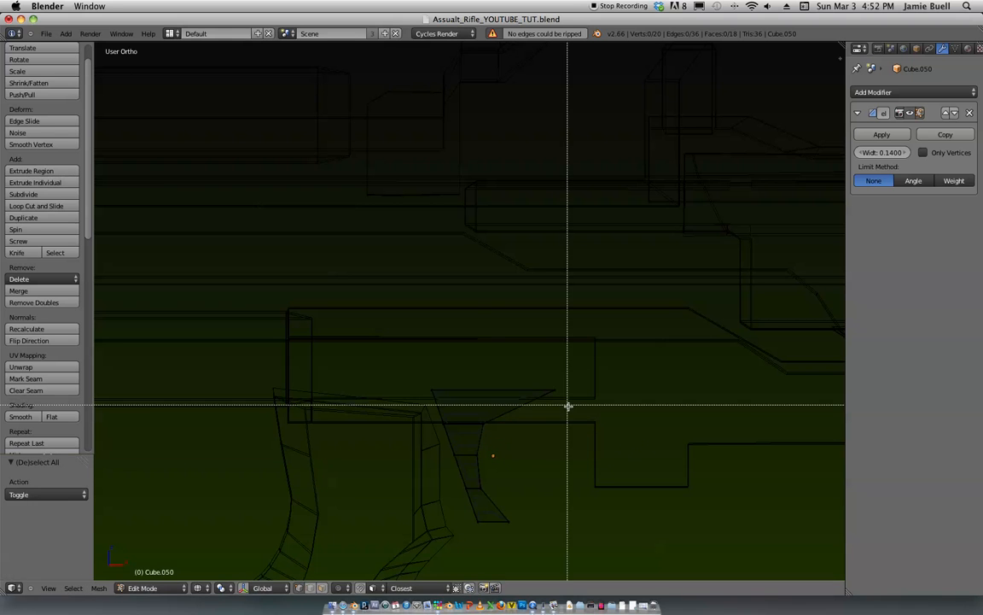
drag(566, 407, 544, 381)
key(g)
key(x)
click(521, 391)
key(a)
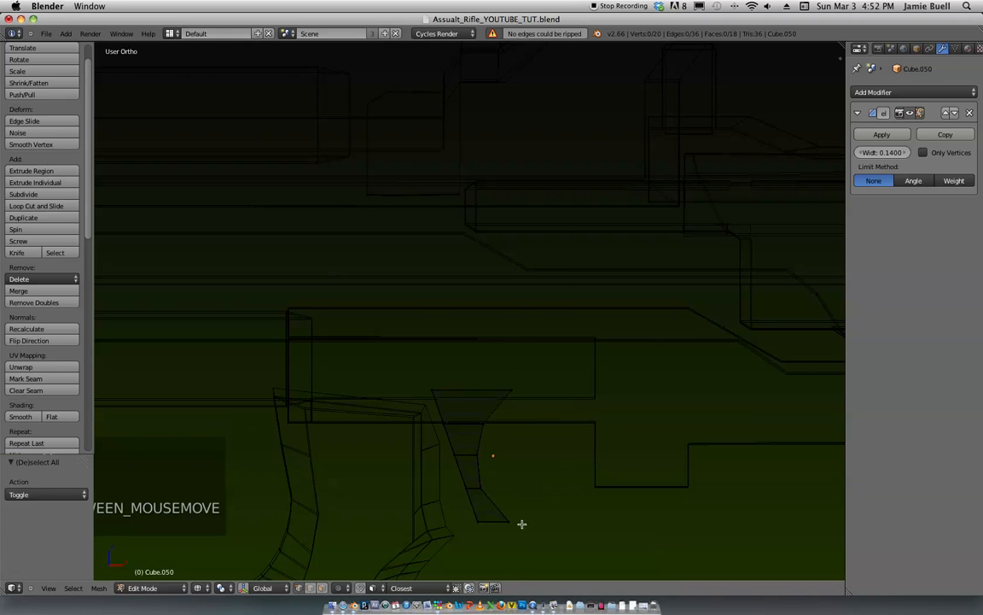
Step: Move the trigger's lower front tip vertices back and slightly up in front view to narrow the tip
key(b)
drag(522, 534, 497, 494)
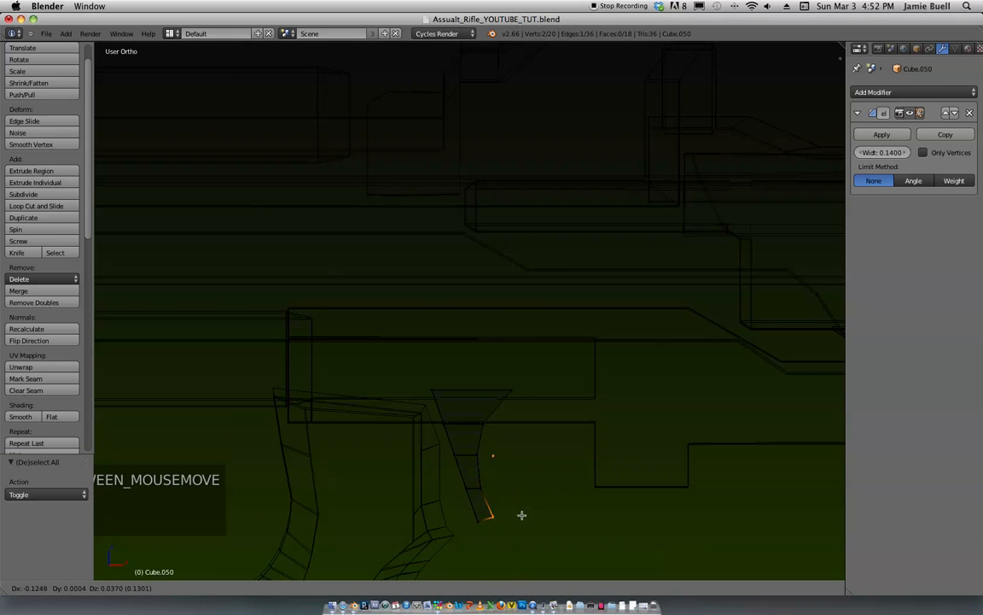
key(KP_1)
key(g)
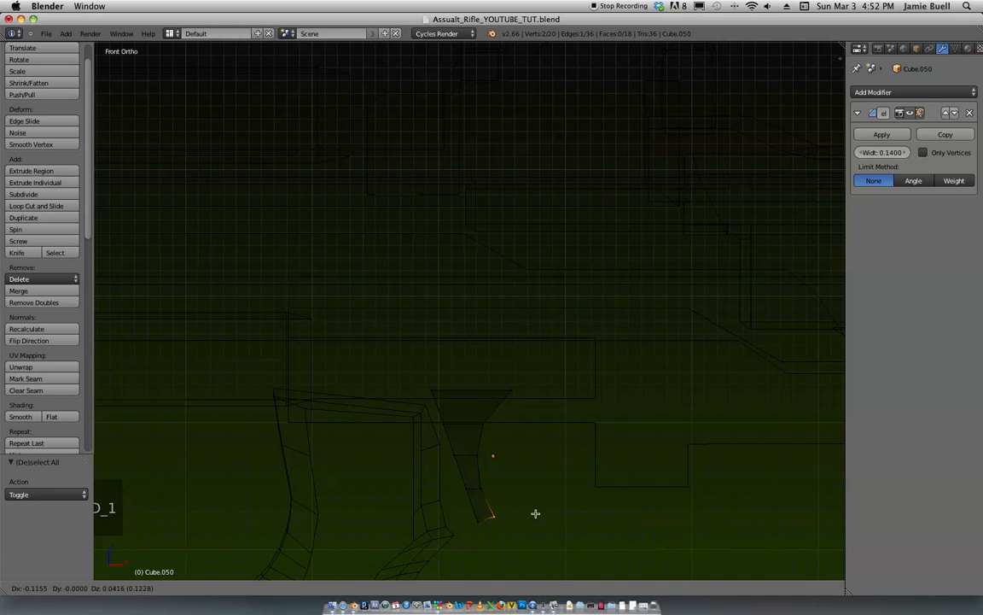
click(532, 504)
key(Tab)
mouse_move(540, 478)
ctrl+middle_down()
mouse_move(582, 370)
mouse_move(643, 306)
mouse_move(625, 330)
ctrl+middle_up()
key(z)
mouse_move(625, 330)
shift+middle_down()
mouse_move(638, 286)
mouse_move(711, 203)
mouse_move(687, 259)
mouse_move(706, 220)
shift+middle_up()
shift+middle_drag(703, 250, 664, 312)
shift+middle_drag(636, 195, 629, 336)
key(Tab)
key(z)
mouse_move(600, 295)
middle_down()
mouse_move(597, 330)
mouse_move(581, 351)
middle_up()
key(ctrl+Tab)
click(574, 371)
right_click(568, 334)
right_click(564, 326)
key(ctrl+Tab)
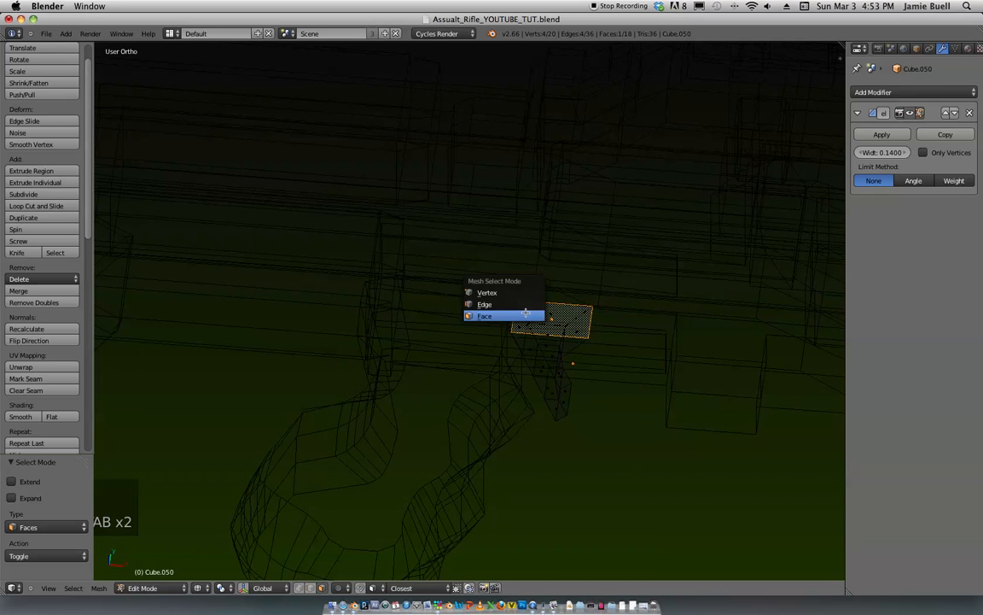
mouse_move(525, 309)
middle_down()
mouse_move(526, 325)
mouse_move(553, 325)
mouse_move(518, 311)
mouse_move(561, 349)
mouse_move(542, 346)
mouse_move(584, 299)
mouse_move(600, 295)
middle_up()
click(516, 349)
key(Tab)
Step: Lower the whole trigger 0.112 along Z beneath the receiver
scroll(630, 228, down, 3)
key(z)
key(g)
key(z)
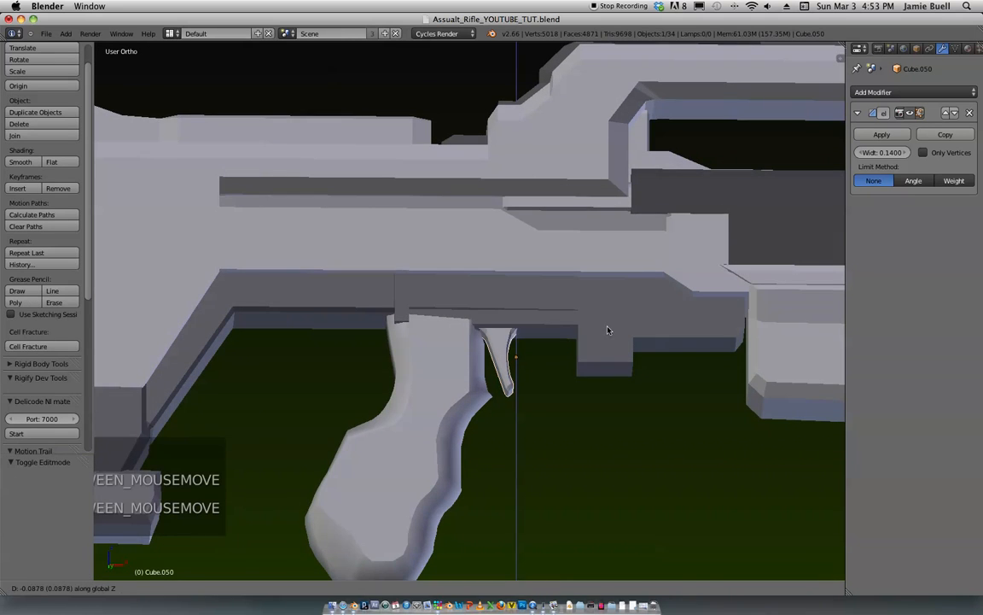
click(608, 339)
scroll(607, 339, down, 6)
key(KP_1)
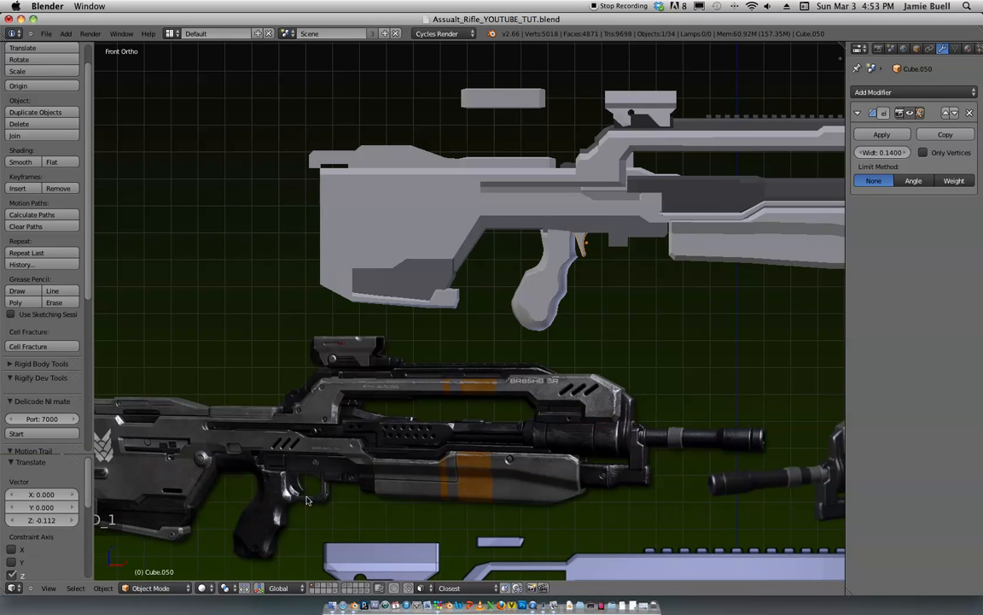
Step: Compare the modelled rifle and trigger with the reference rifle and examine the parts sheet for remaining pieces
shift+middle_drag(442, 390, 404, 404)
shift+middle_drag(517, 281, 436, 288)
scroll(544, 246, up, 1)
scroll(547, 244, down, 1)
shift+middle_drag(548, 243, 568, 209)
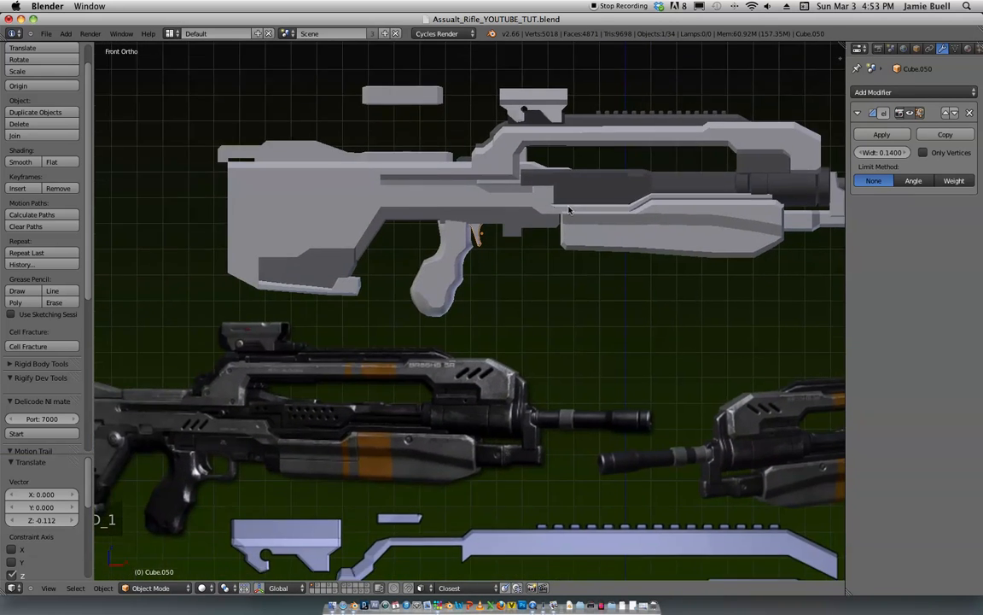
scroll(563, 256, up, 3)
scroll(572, 213, down, 5)
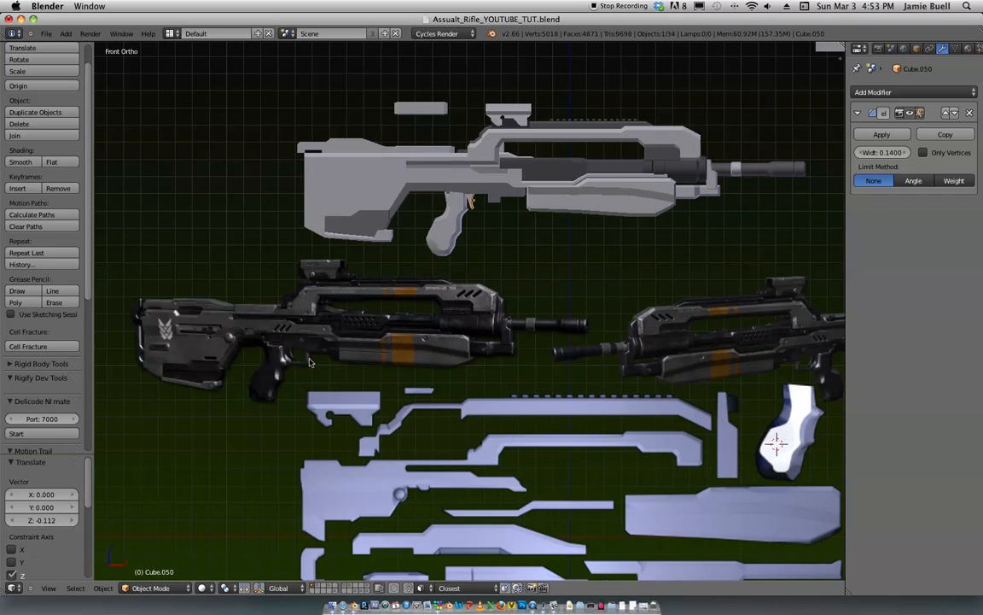
shift+middle_drag(558, 432, 531, 195)
shift+middle_drag(831, 398, 641, 343)
shift+middle_drag(698, 358, 516, 245)
scroll(521, 311, up, 4)
scroll(515, 245, up, 5)
scroll(530, 239, down, 5)
scroll(483, 279, up, 2)
scroll(495, 300, down, 6)
scroll(516, 172, up, 1)
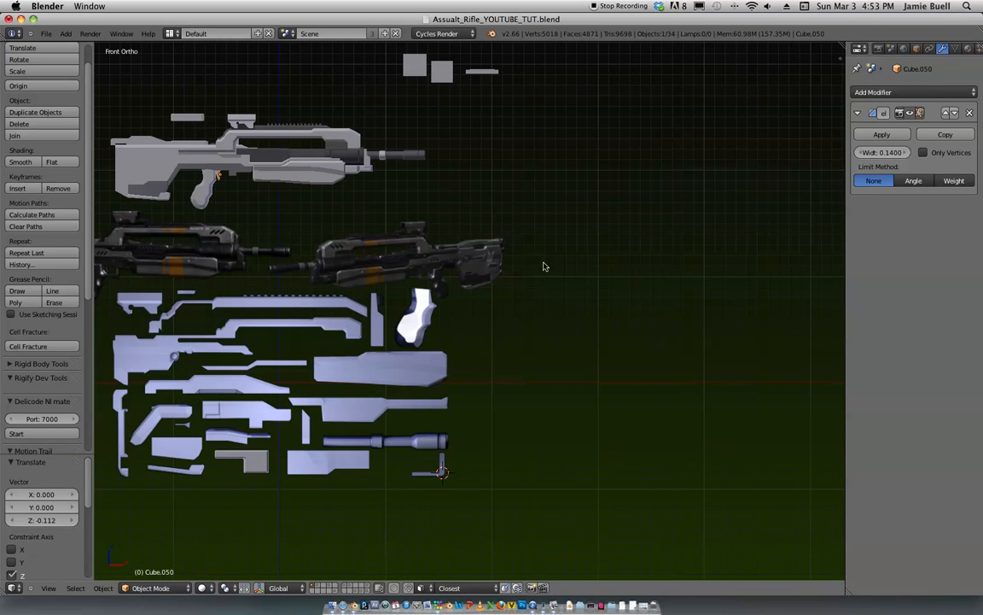
shift+middle_drag(552, 264, 564, 274)
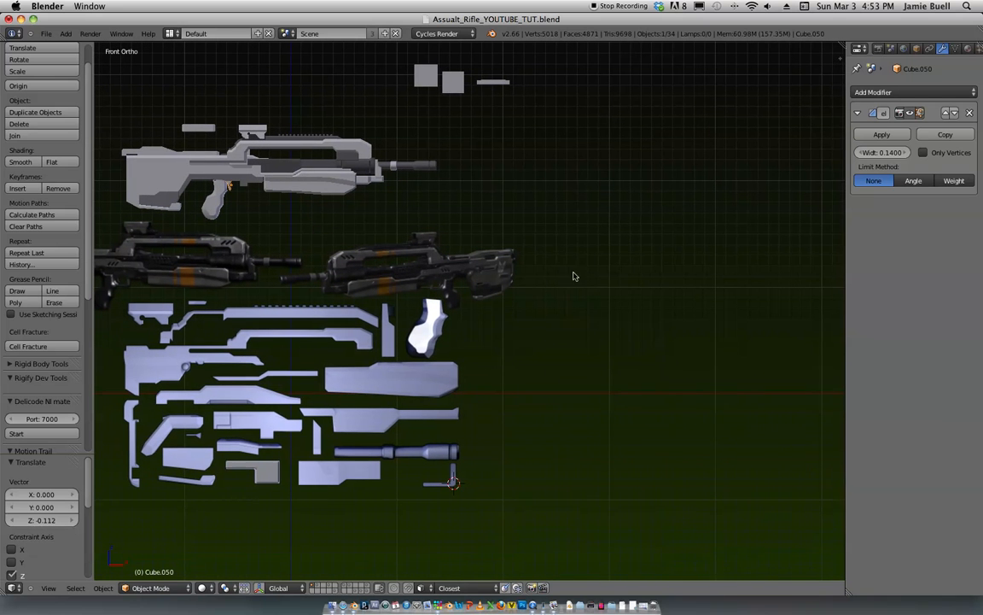
Step: Duplicate the square plane with the Y mirror above the references and place the copy 5.069 lower, over the L-shaped bar
right_click(453, 85)
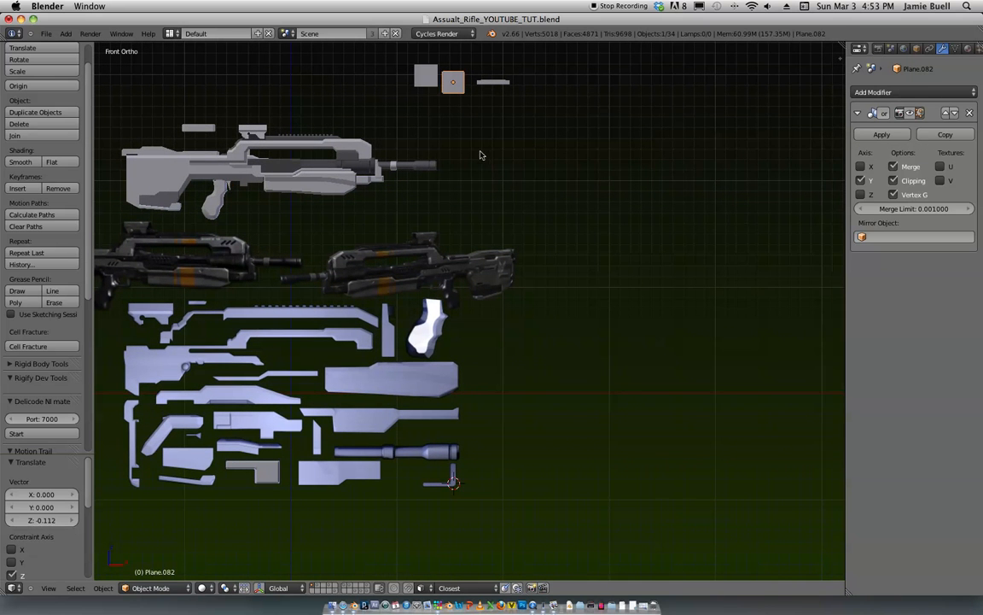
mouse_move(478, 126)
middle_down()
mouse_move(495, 160)
mouse_move(494, 131)
middle_up()
key(KP_1)
key(shift+d)
scroll(507, 529, down, 5)
click(531, 346)
scroll(540, 369, up, 7)
shift+middle_drag(547, 384, 608, 341)
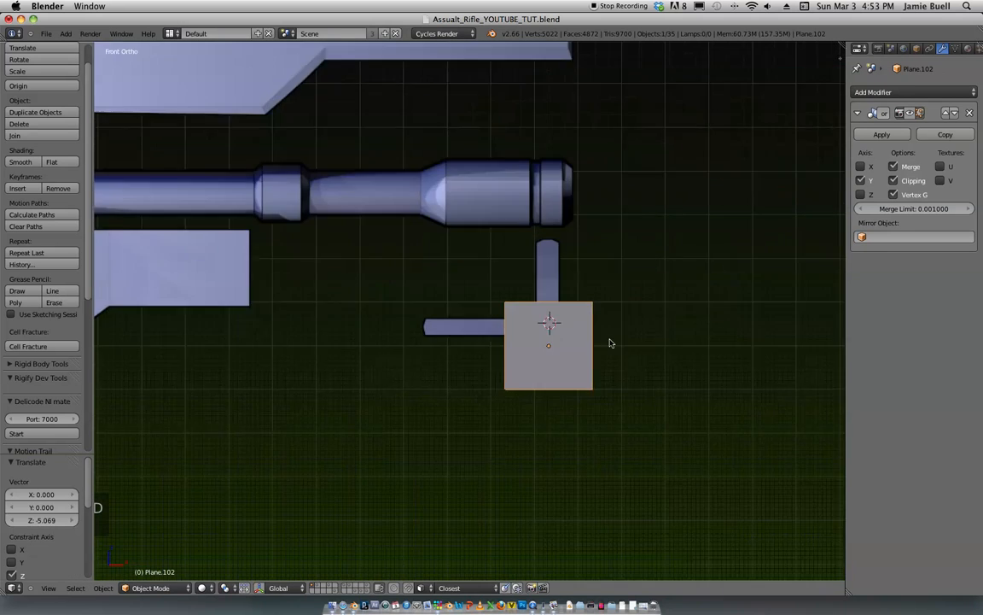
scroll(612, 338, up, 2)
key(Tab)
key(Tab)
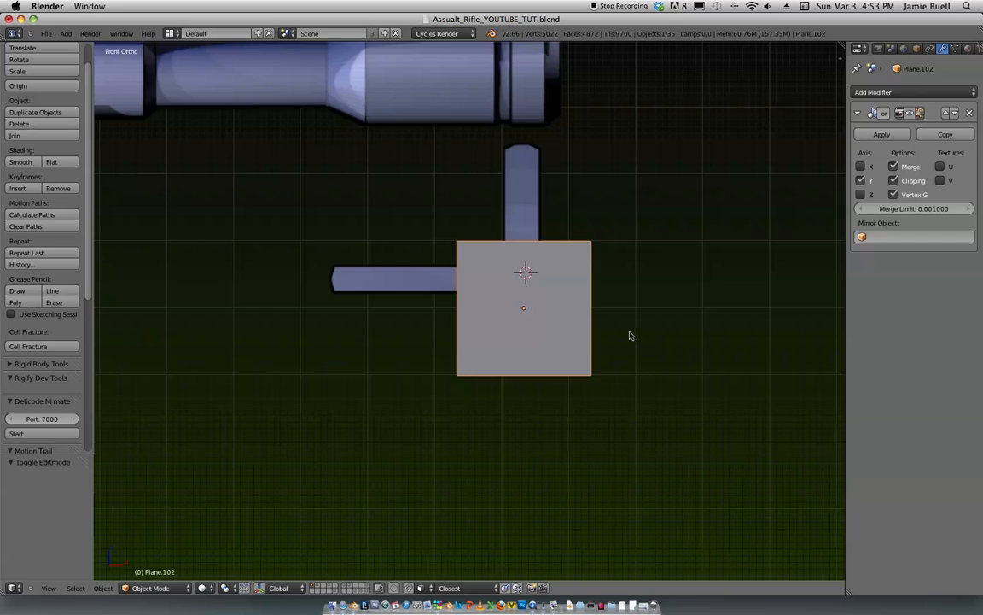
Step: Move the copied plane back along X and 0.502 up along Z onto the L-shaped reference's horizontal arm
key(g)
key(x)
click(514, 331)
scroll(532, 351, up, 1)
key(g)
key(z)
click(532, 350)
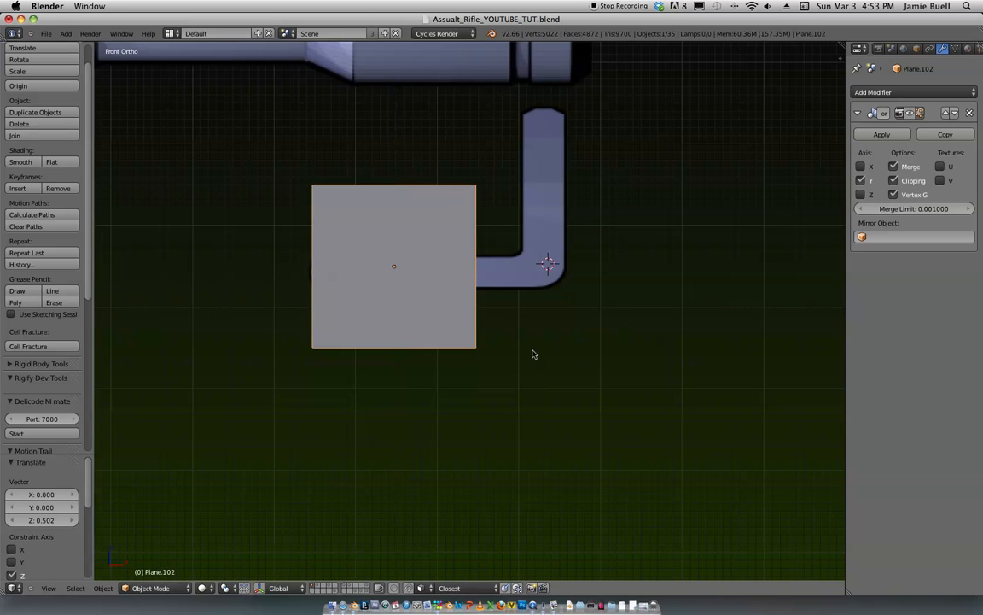
Step: Scale the plane down to the horizontal arm's thickness and align it with the arm's free end
key(s)
click(425, 286)
key(g)
key(z)
click(423, 288)
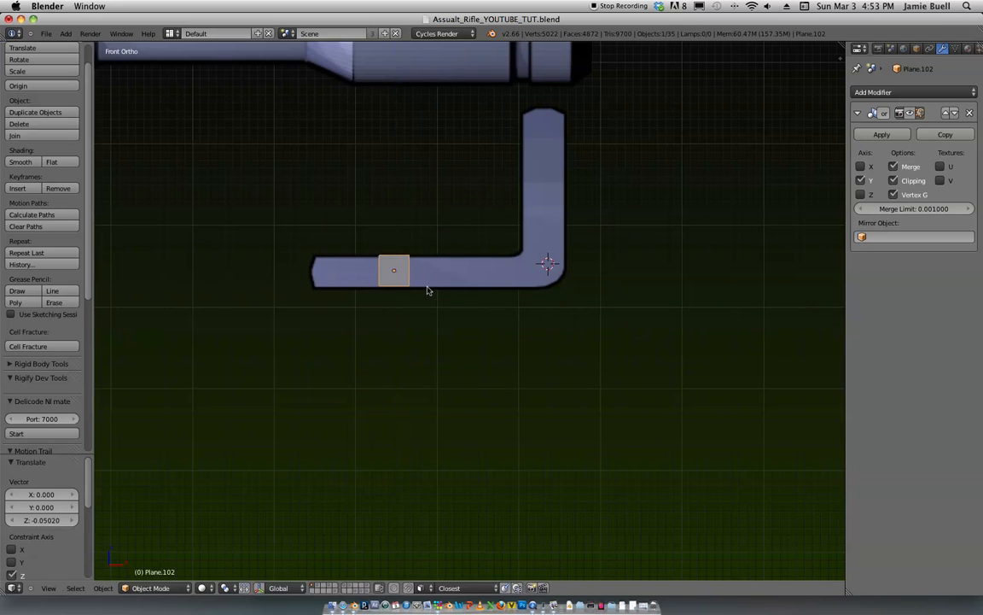
key(g)
key(x)
click(461, 286)
scroll(484, 281, up, 2)
Step: Extrude the plane's front edge 2.118 along X to the inner corner of the L-shaped reference
key(Tab)
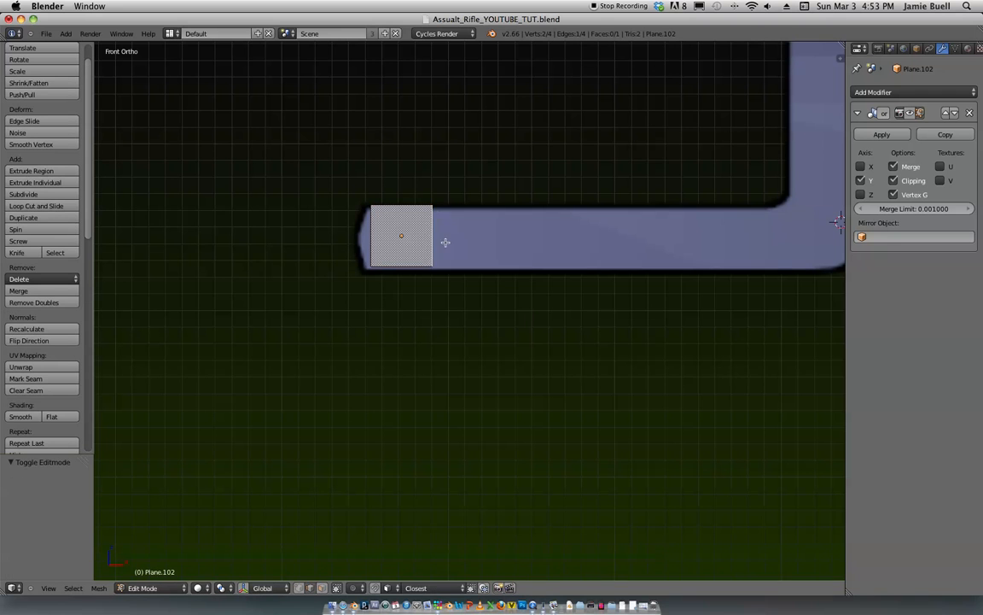
key(ctrl+Tab)
click(425, 234)
scroll(533, 192, down, 3)
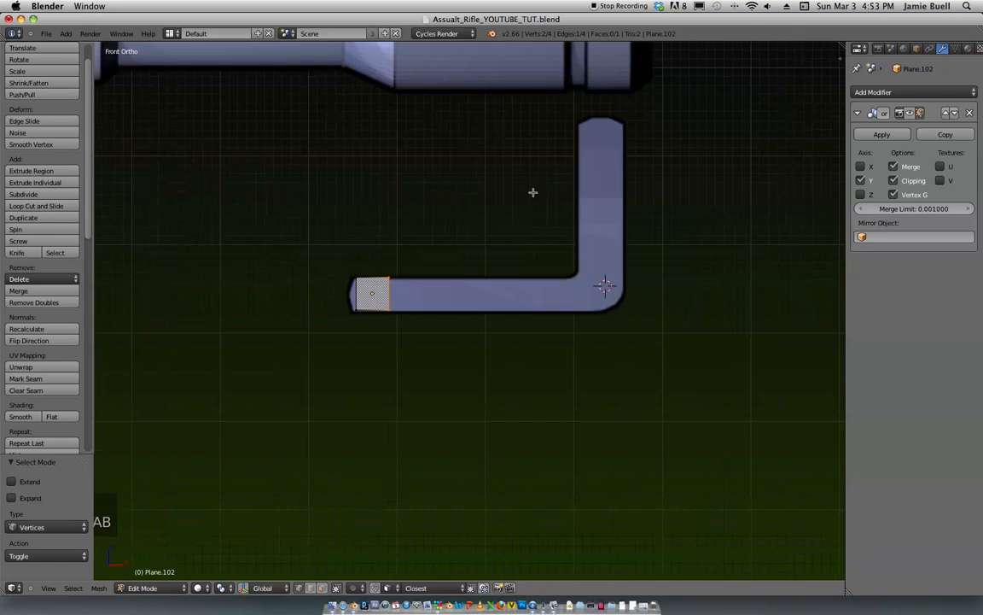
key(e)
key(x)
click(647, 268)
scroll(535, 288, up, 2)
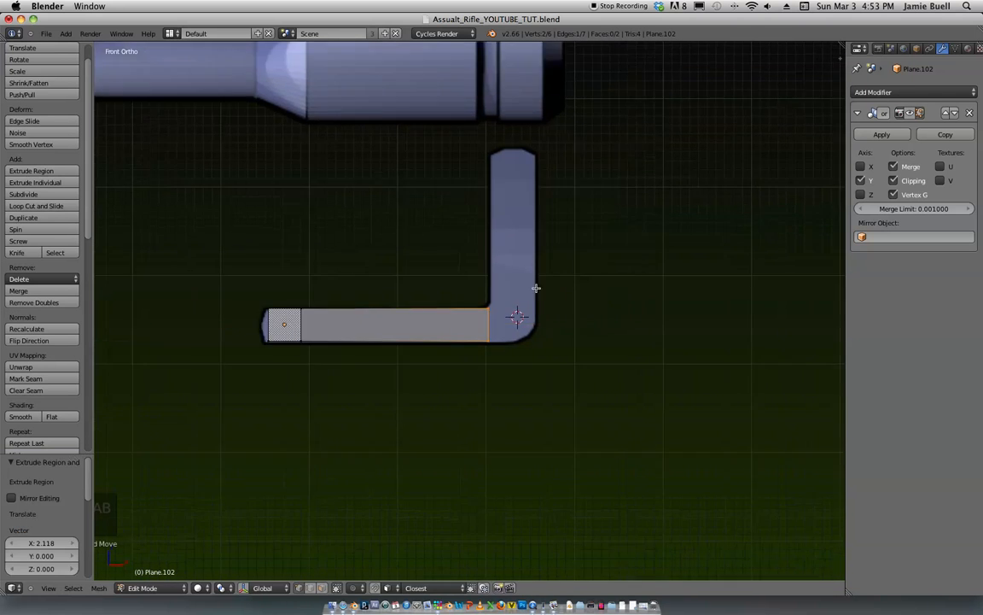
scroll(538, 287, up, 1)
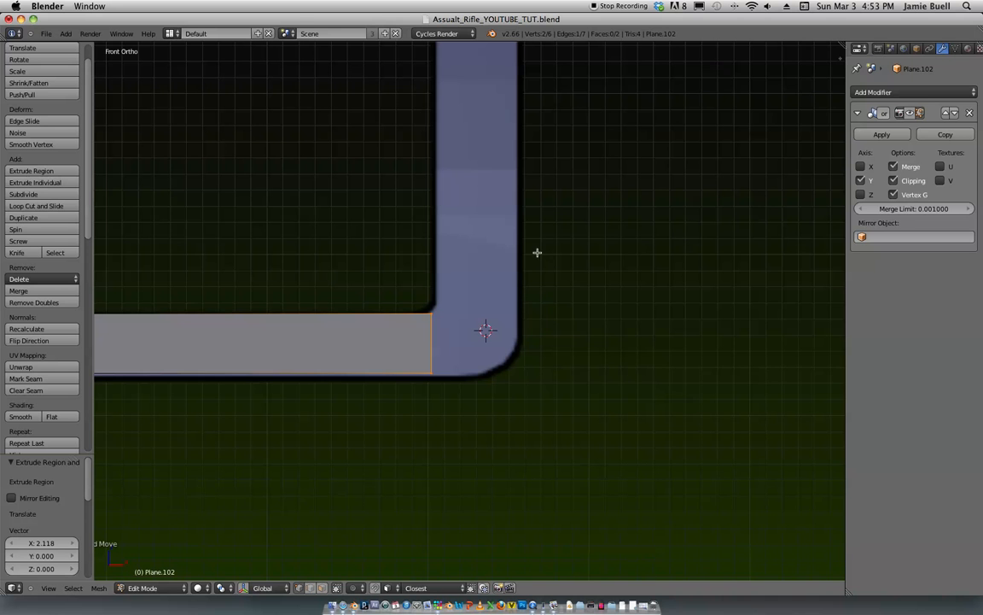
shift+middle_drag(512, 251, 471, 263)
scroll(532, 193, down, 2)
key(Tab)
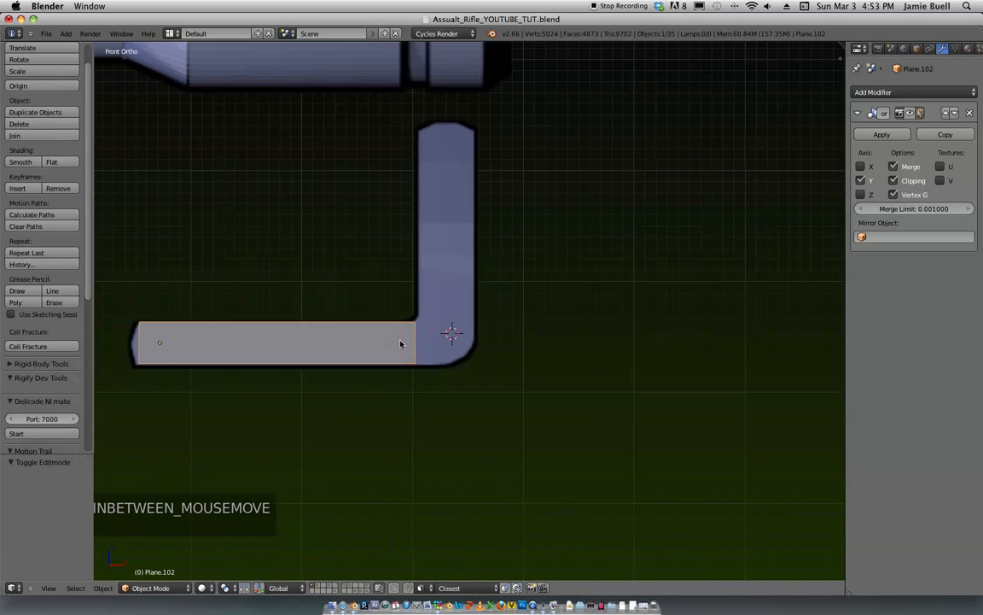
Step: Duplicate the whole horizontal strip within the mesh and rotate the copy 90° about Y
key(Tab)
key(a)
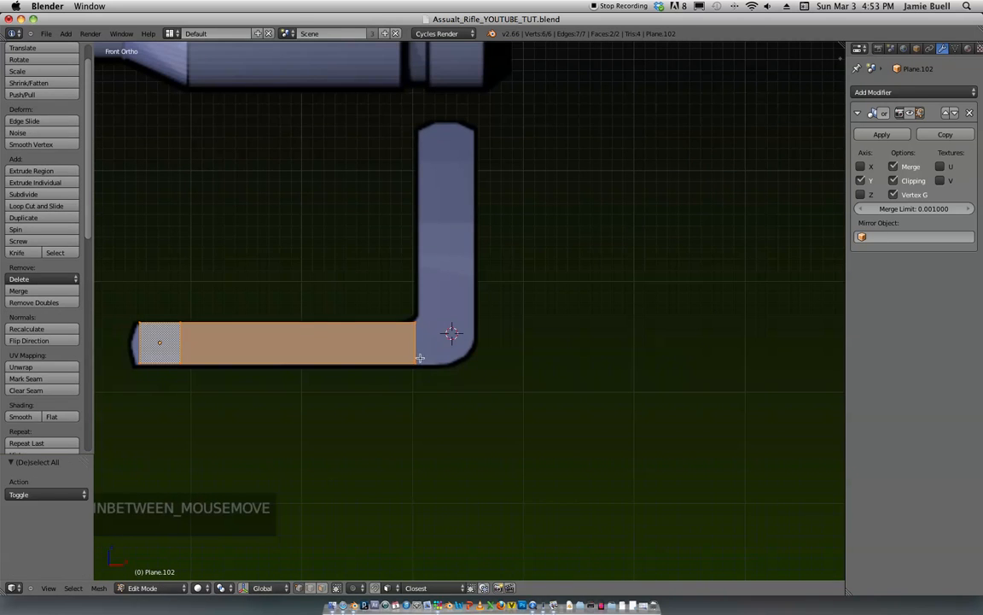
key(shift+d)
key(r)
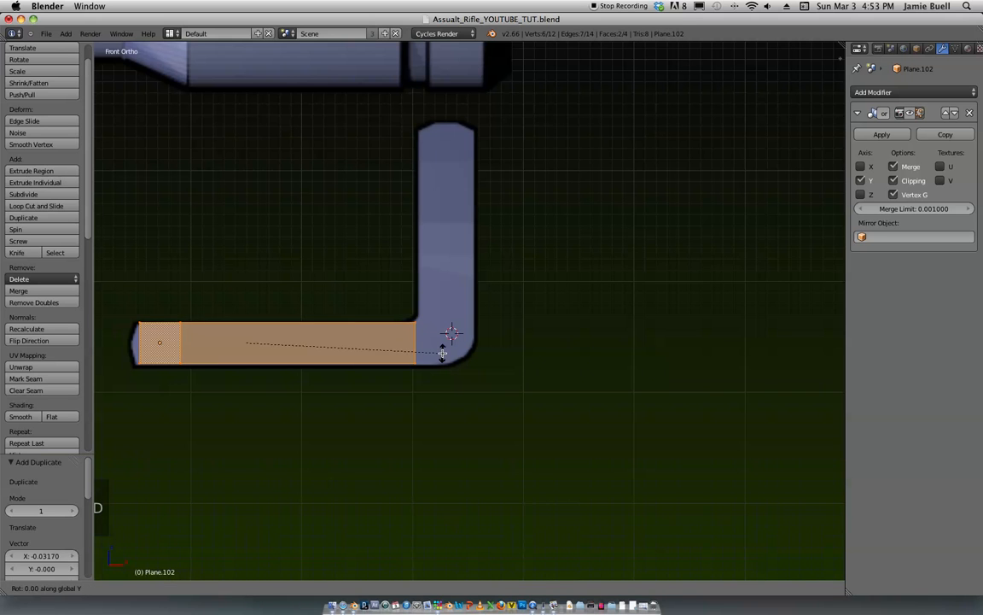
key(y)
key(9)
key(0)
key(Return)
Step: Move the rotated strip along X and 1.104 up along Z onto the reference's vertical arm
key(g)
key(x)
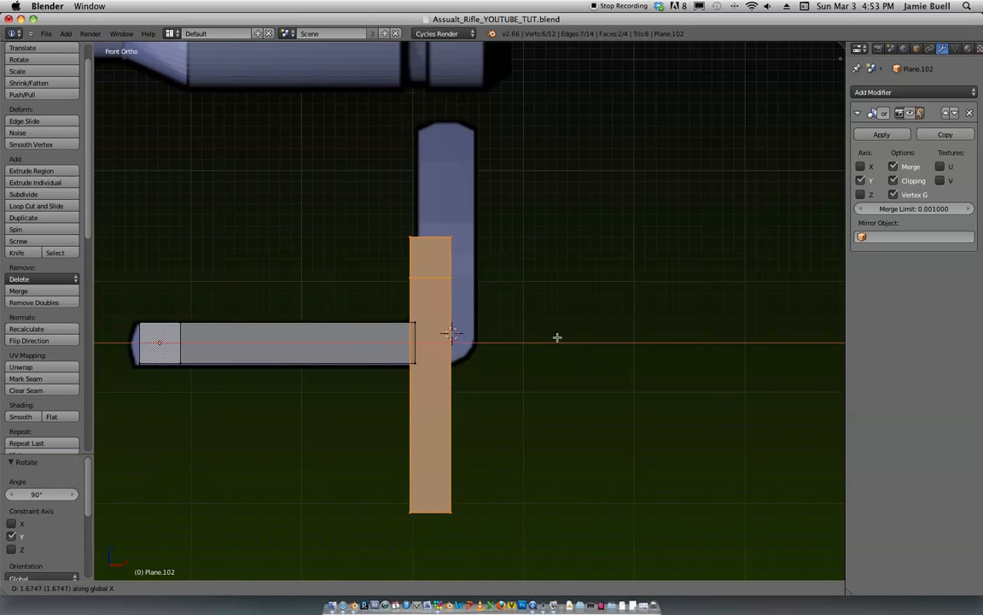
click(563, 360)
key(g)
key(z)
click(534, 291)
Step: Shorten the vertical strip along Z, reposition it in height and scale it 1.264 along X to the arm's width
key(s)
key(z)
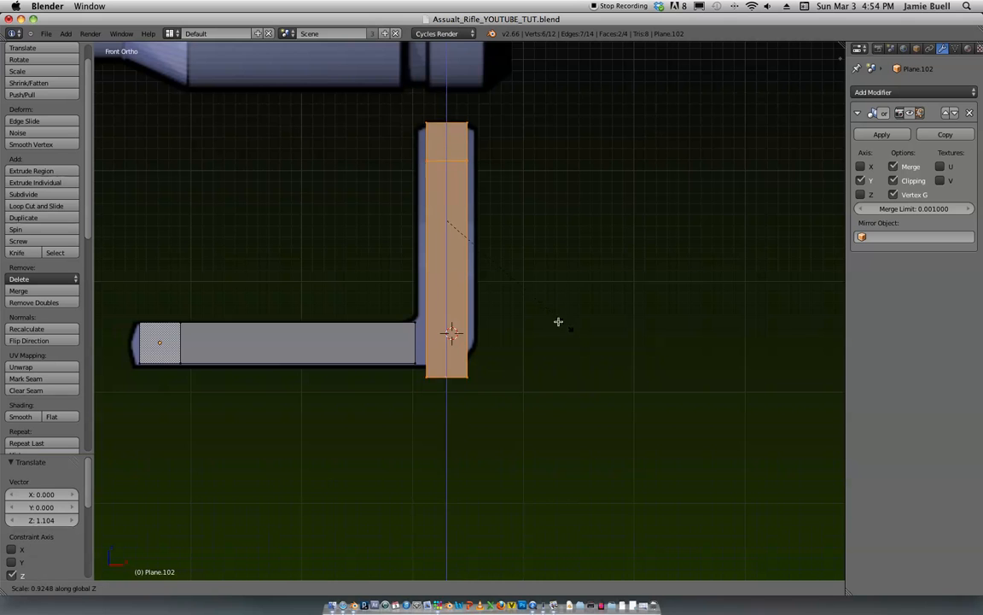
click(518, 290)
key(g)
key(z)
click(531, 271)
key(s)
key(x)
click(518, 296)
scroll(511, 285, up, 2)
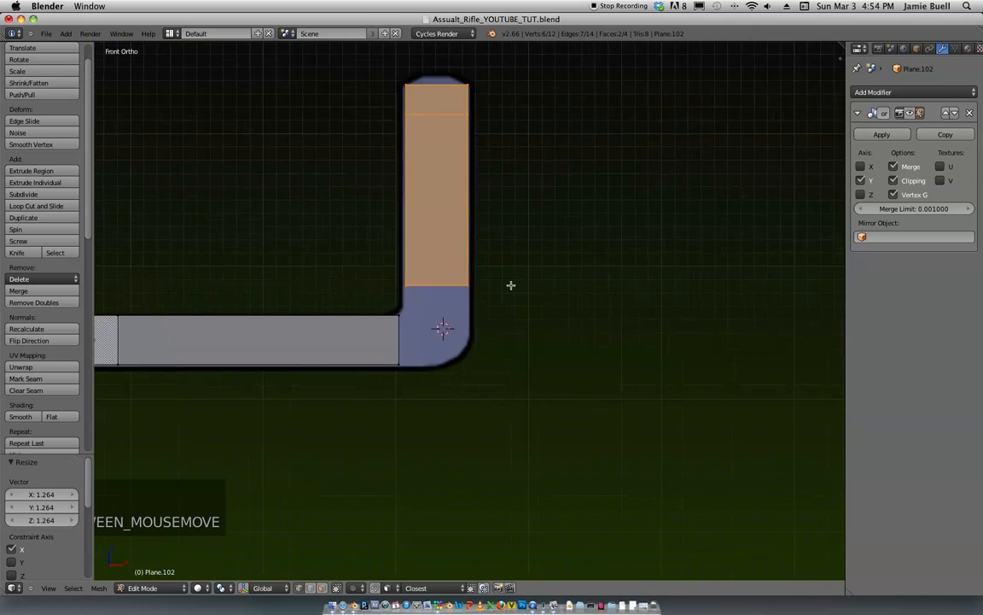
right_click(457, 286)
shift+right_click(399, 323)
shift+right_click(399, 367)
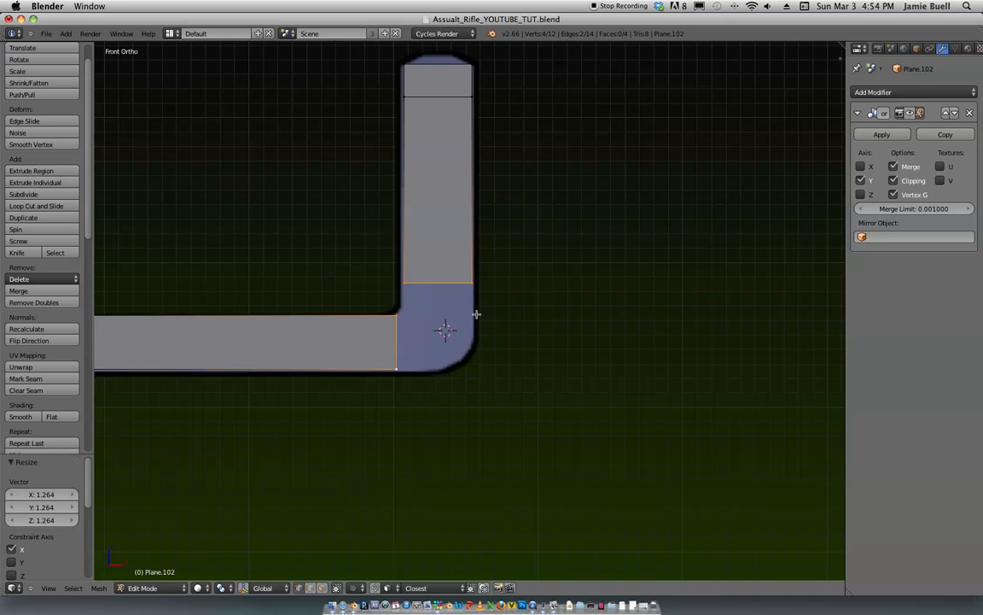
scroll(485, 270, up, 1)
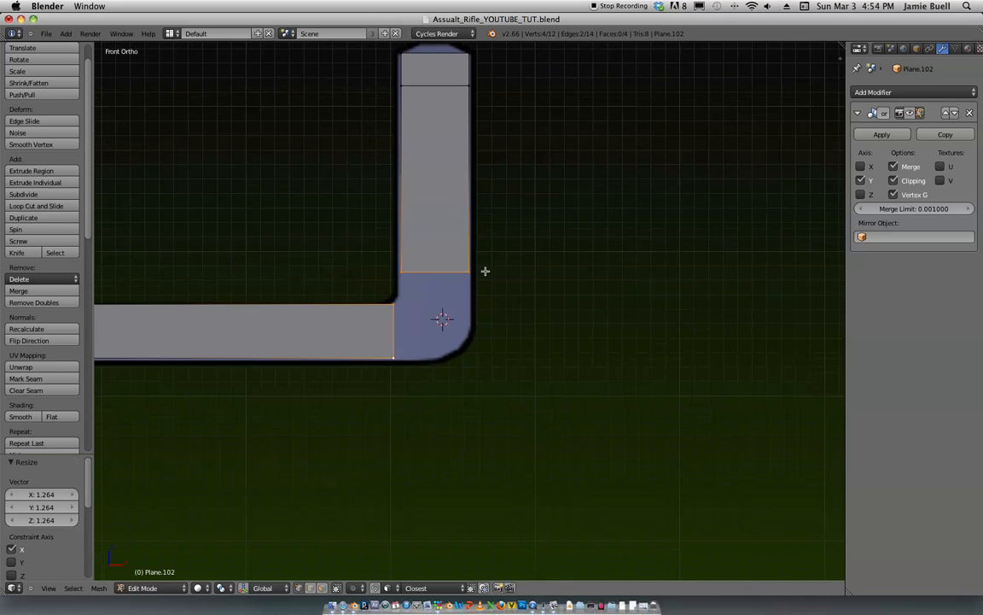
scroll(443, 262, up, 1)
right_click(403, 266)
scroll(406, 323, up, 1)
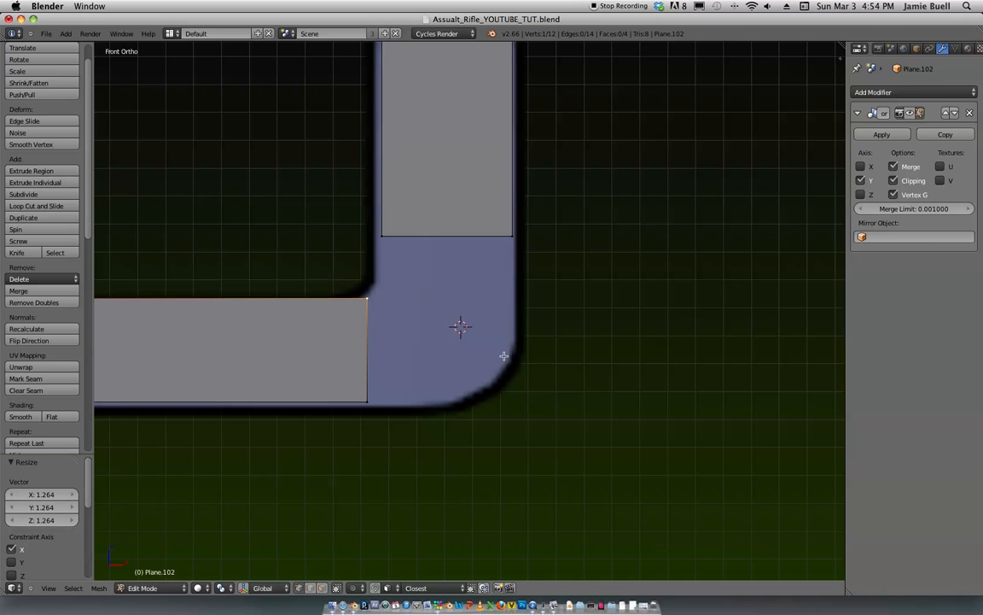
Step: Duplicate the horizontal strip's lower end vertex and move the copy along X onto the reference's rounded outer corner
right_click(376, 406)
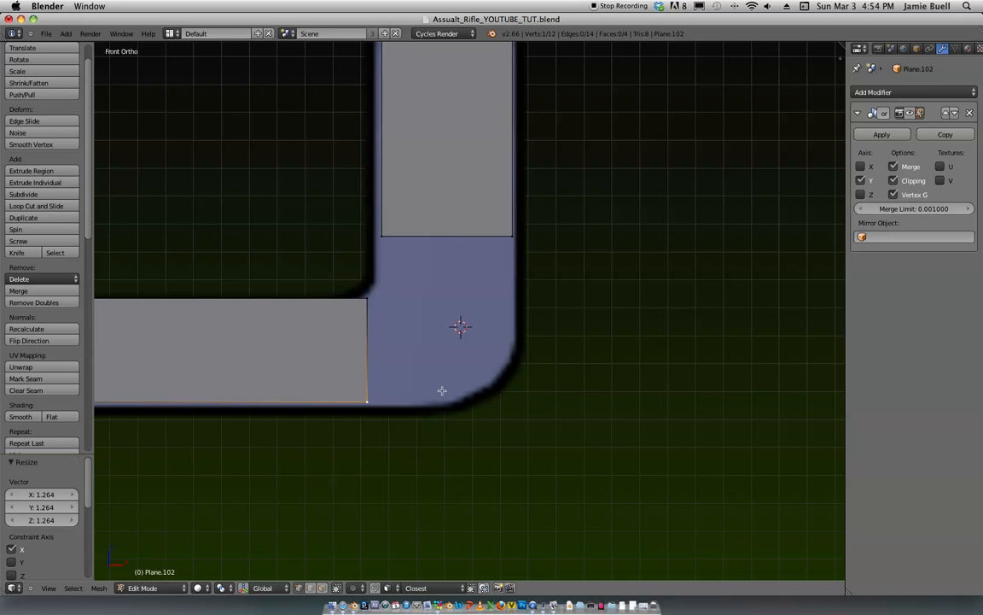
key(shift+d)
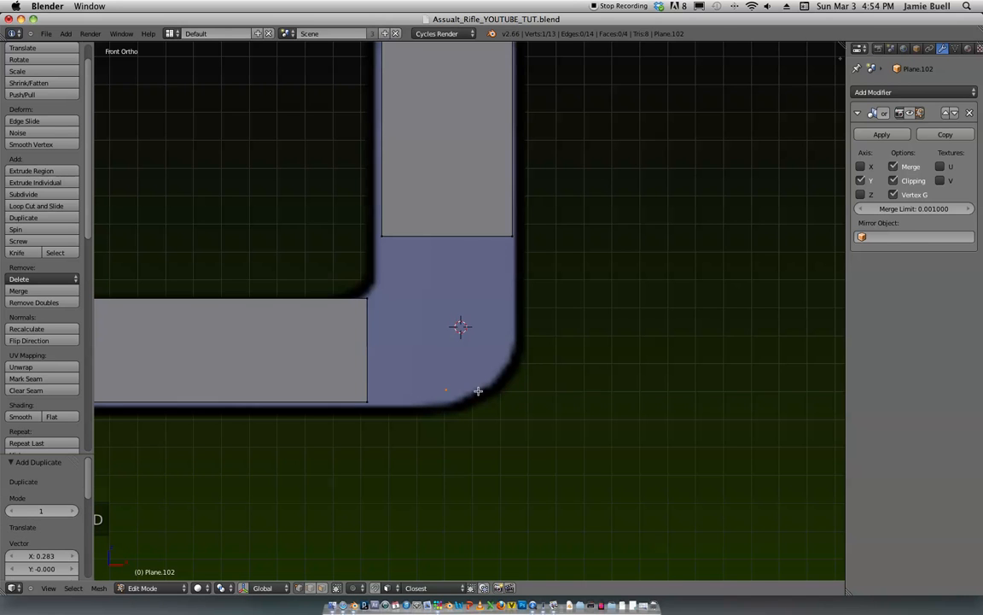
key(g)
key(x)
click(500, 387)
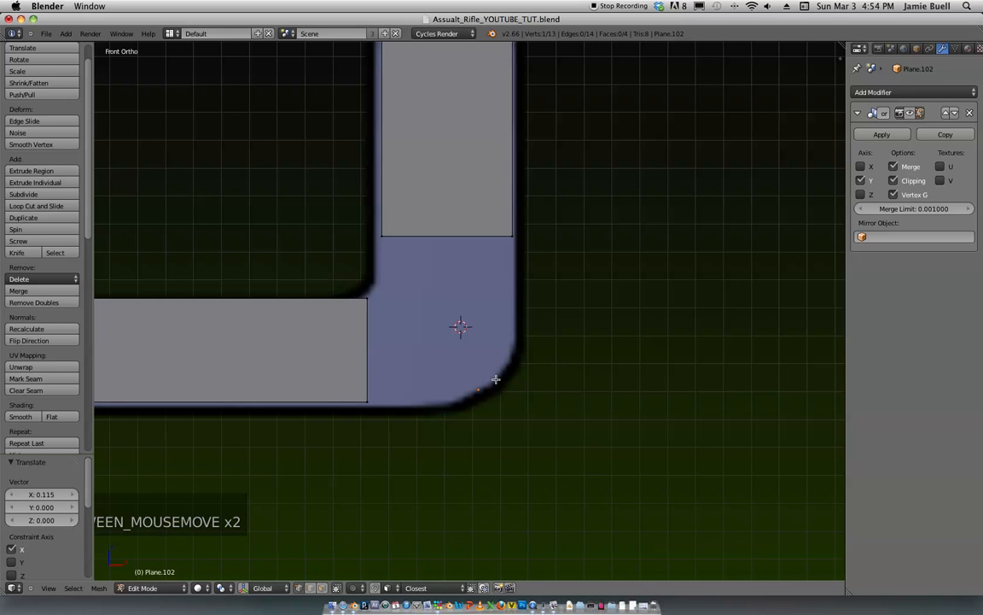
Step: Extrude a chain of vertices from the copied vertex along the outer corner curve and adjust them to the reference
ctrl+click(496, 379)
ctrl+click(506, 364)
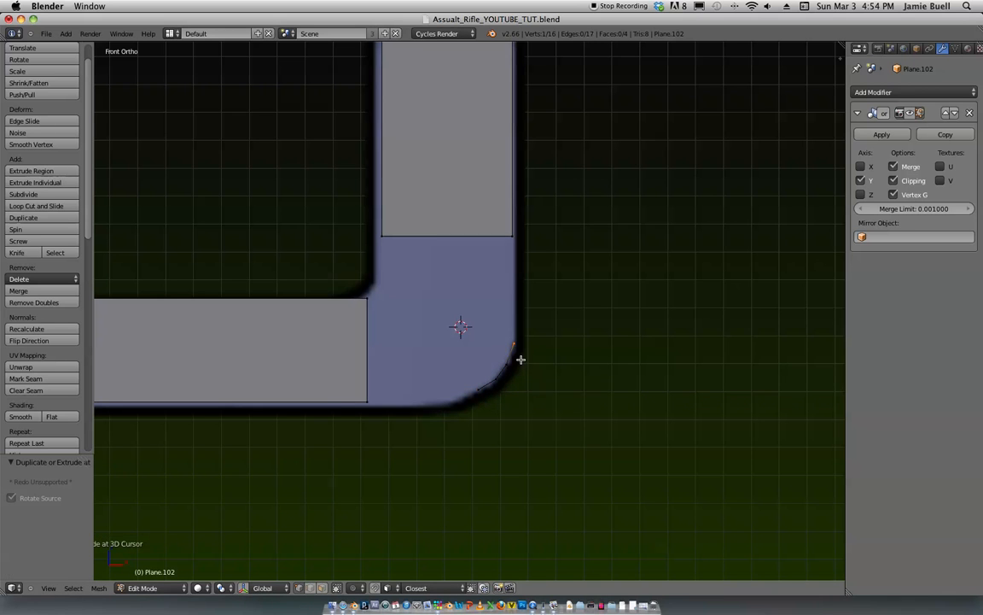
key(g)
click(469, 414)
right_click(482, 401)
key(g)
click(484, 404)
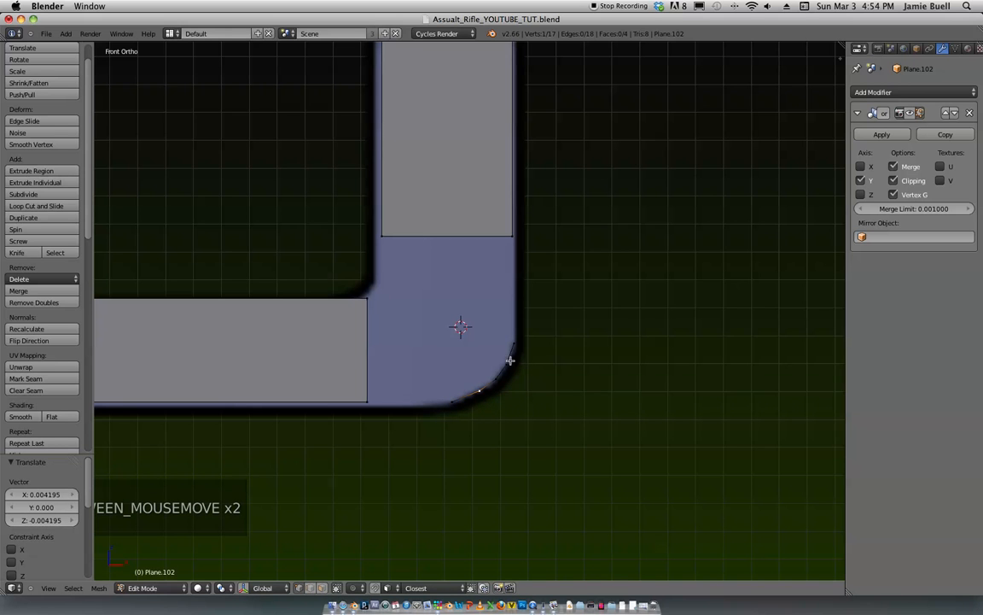
Step: Extrude vertices from the horizontal strip's upper corner around the inner bend, connect them to the vertical strip and refine their positions
right_click(366, 300)
ctrl+right_click(379, 285)
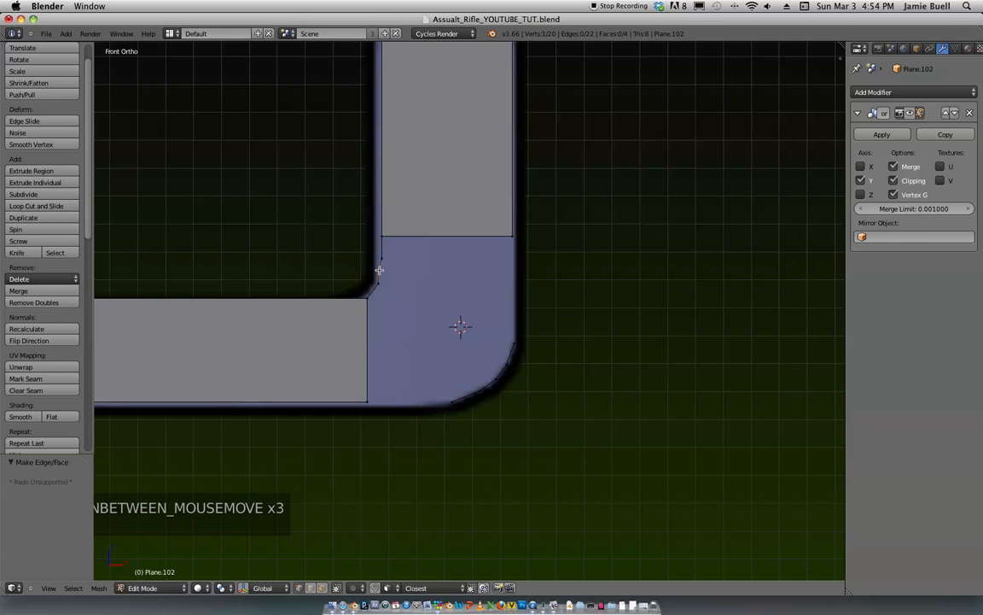
key(g)
click(403, 288)
key(g)
click(412, 286)
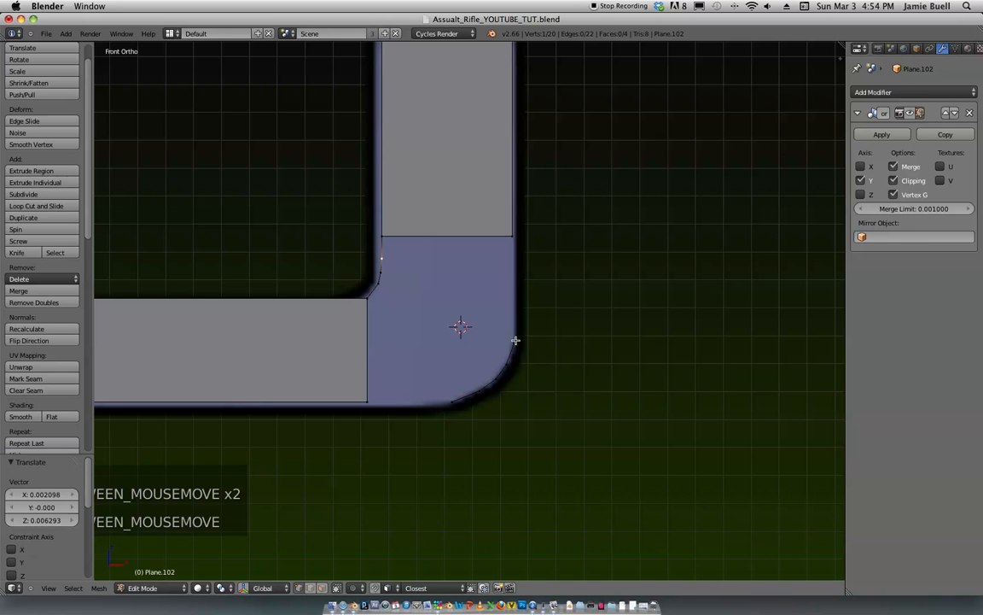
Step: Select the inner and outer corner vertex chains and bridge them with LoopTools
right_click(385, 244)
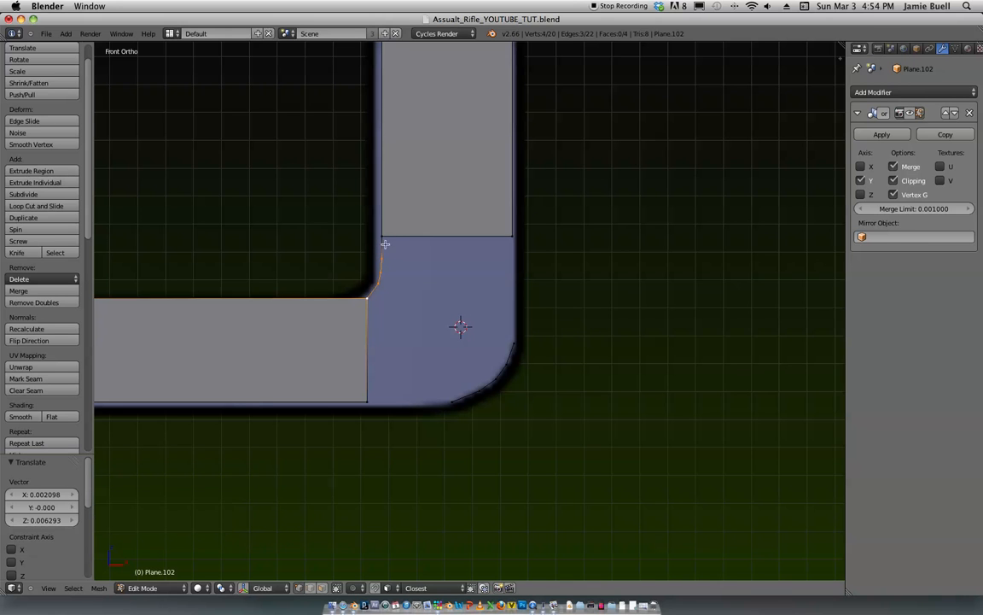
shift+right_click(494, 384)
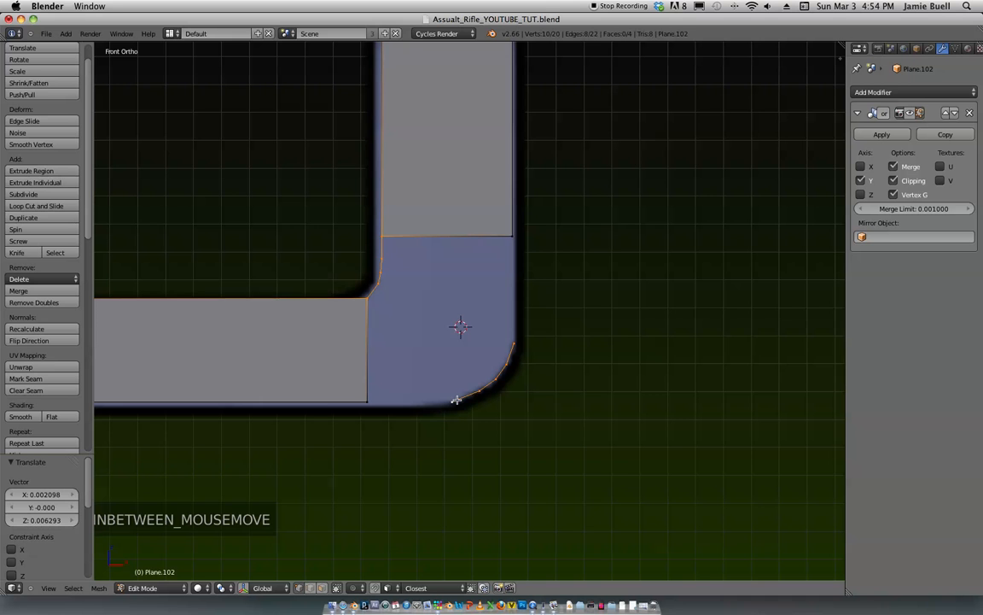
key(w)
key(Escape)
key(w)
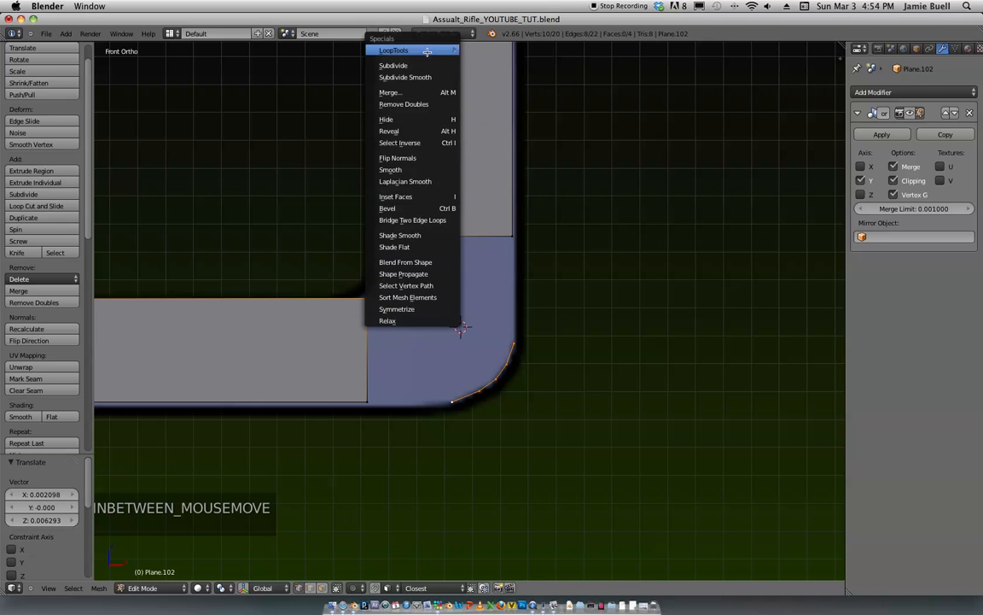
click(475, 50)
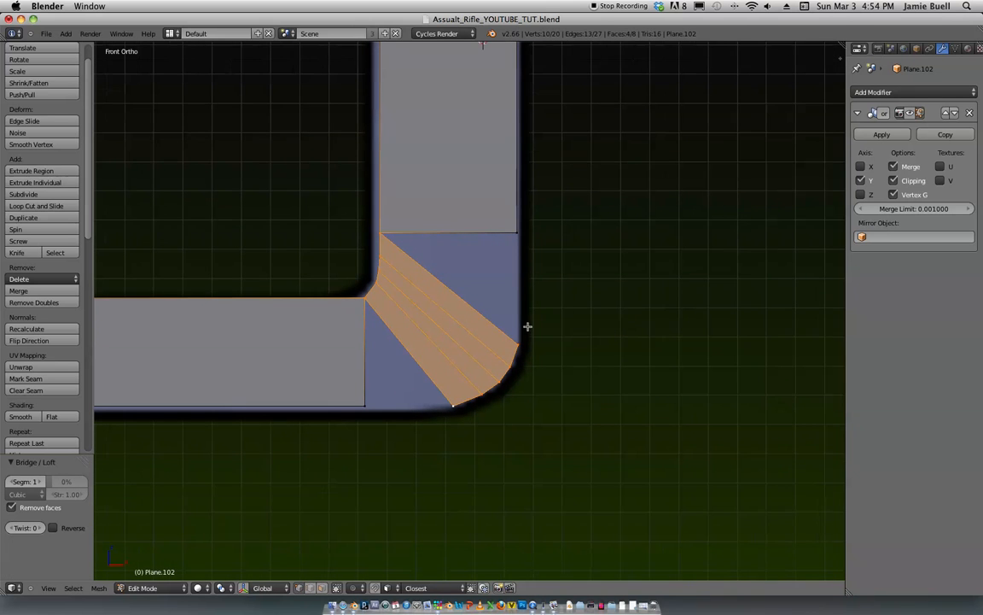
Step: Fill the two triangular gaps between the bridged corner and the vertical and horizontal strips with faces
right_click(518, 344)
shift+right_click(518, 234)
shift+right_click(381, 232)
key(f)
right_click(427, 398)
shift+right_click(371, 396)
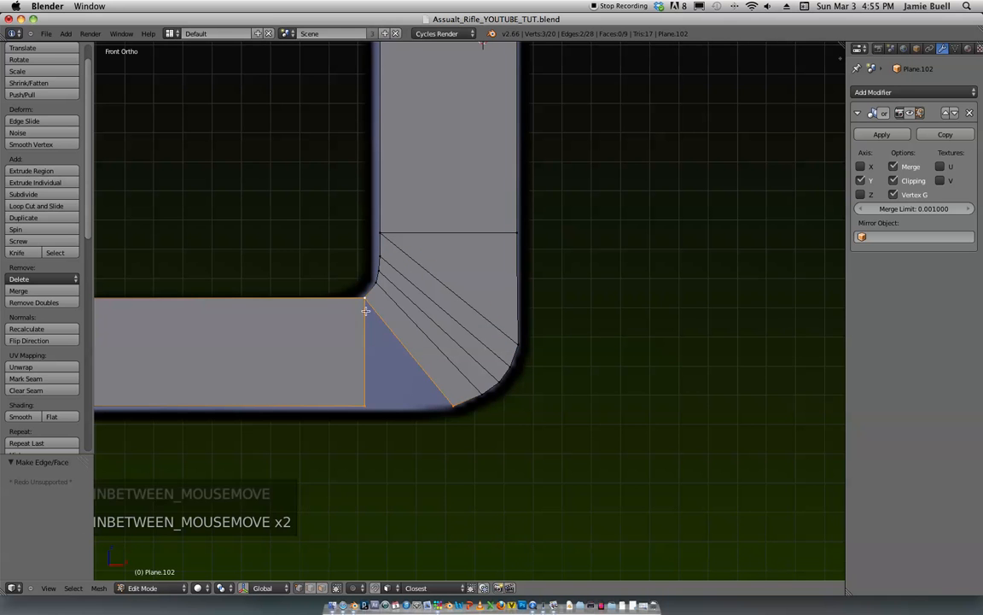
key(f)
scroll(365, 311, down, 3)
key(a)
Step: Add a loop cut across the first corner face and move the inner bend vertices onto the reference curve
scroll(479, 222, up, 4)
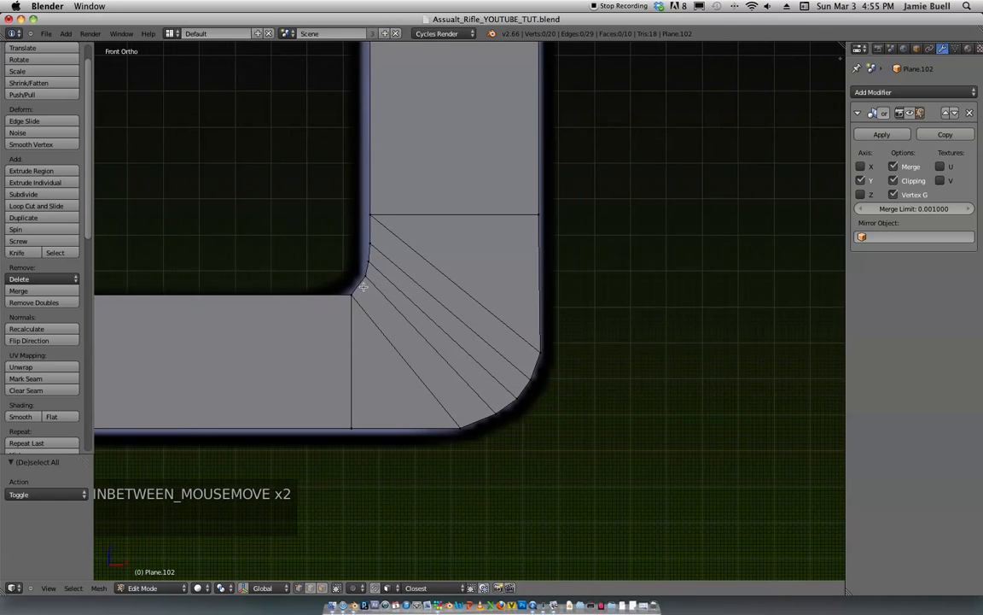
key(ctrl+r)
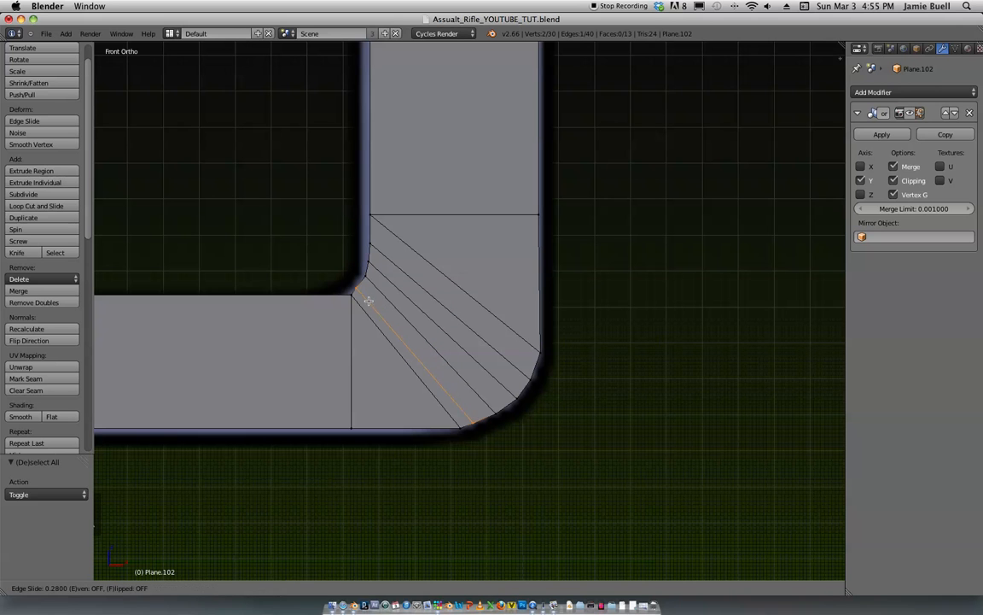
click(369, 298)
key(g)
click(392, 318)
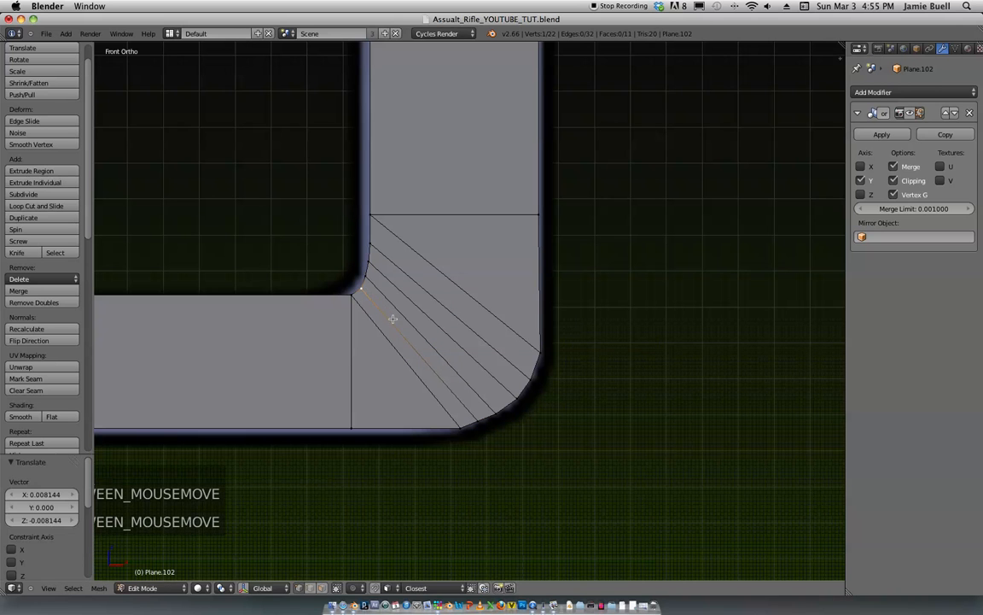
key(g)
click(377, 284)
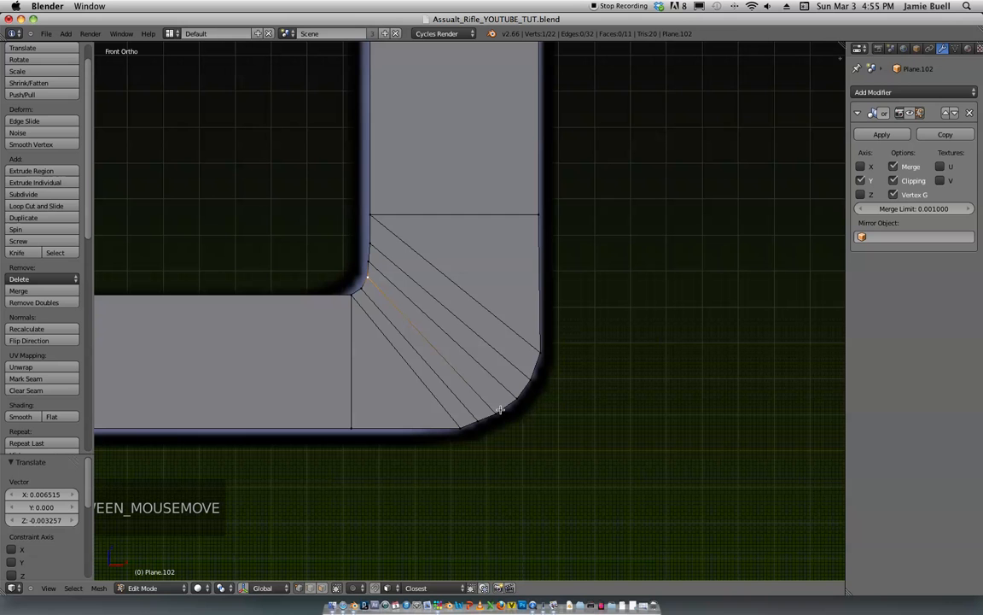
Step: Move two outer bend vertices to round the corner along the reference
right_click(484, 429)
key(g)
click(490, 432)
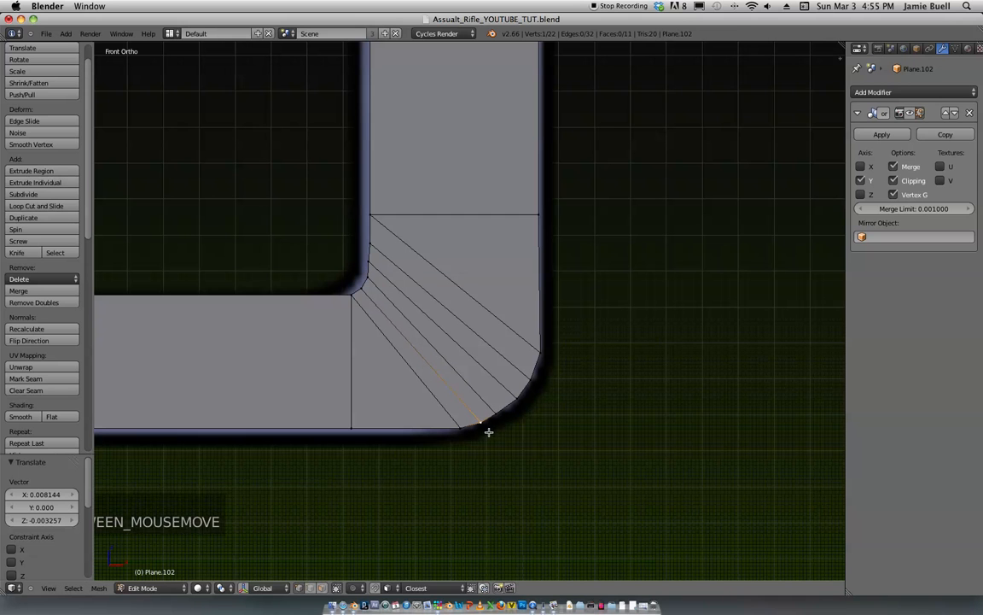
key(g)
click(506, 417)
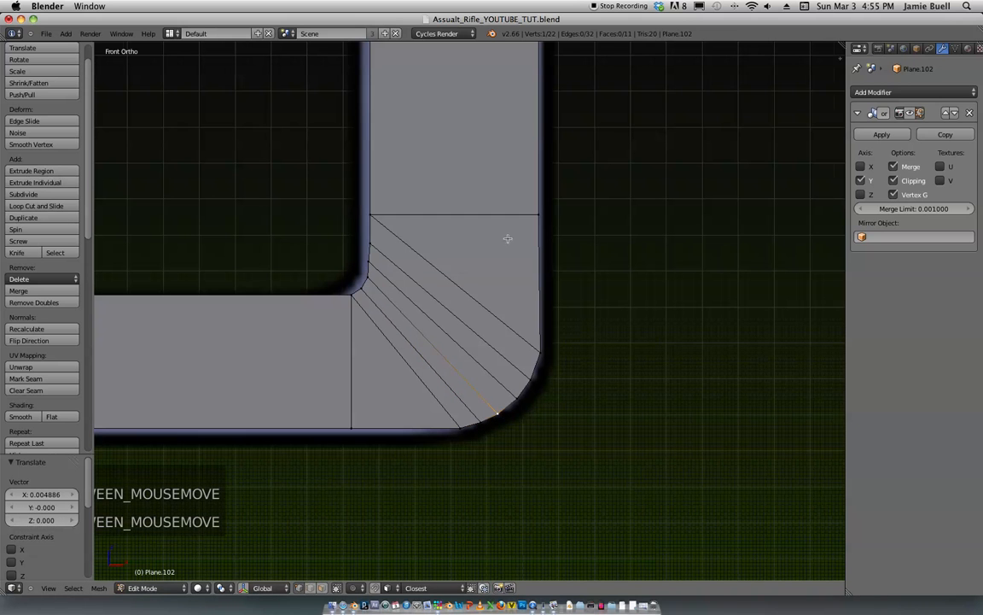
Step: Isolate the L-shaped guard by hiding the other objects and switch its mesh to edge selection
scroll(510, 214, down, 6)
key(Tab)
scroll(514, 207, down, 2)
shift+middle_drag(512, 203, 488, 324)
key(shift+h)
key(KP_1)
key(Tab)
key(x)
click(481, 324)
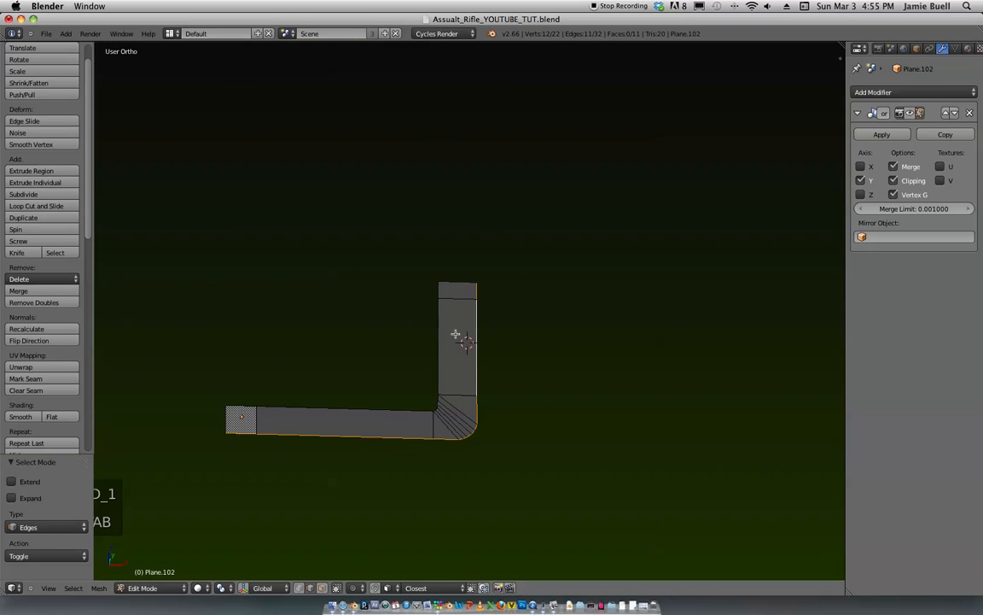
Step: Select the guard's entire outline and extrude it along Y to give the mirrored shape thickness
key(a)
scroll(461, 292, up, 1)
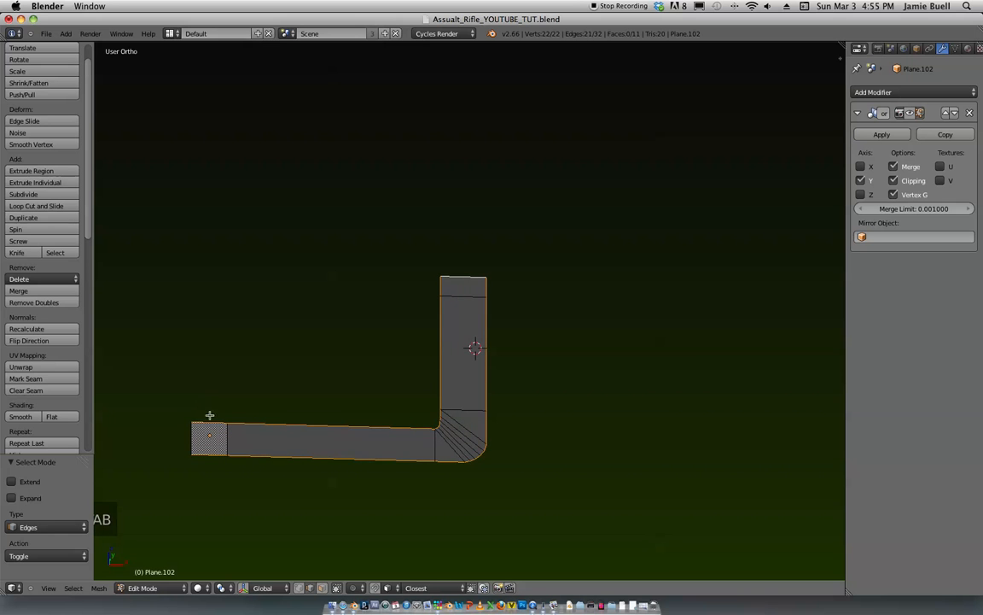
middle_drag(195, 438, 364, 345)
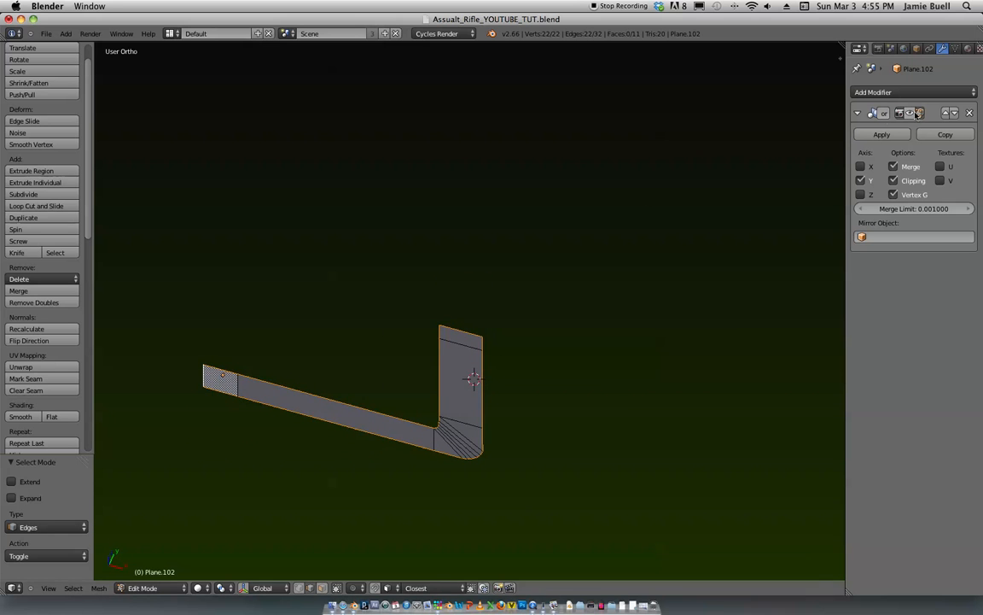
middle_drag(627, 248, 594, 289)
Step: Leave mesh editing and scale the guard 1.812 along Y
key(Tab)
key(s)
key(y)
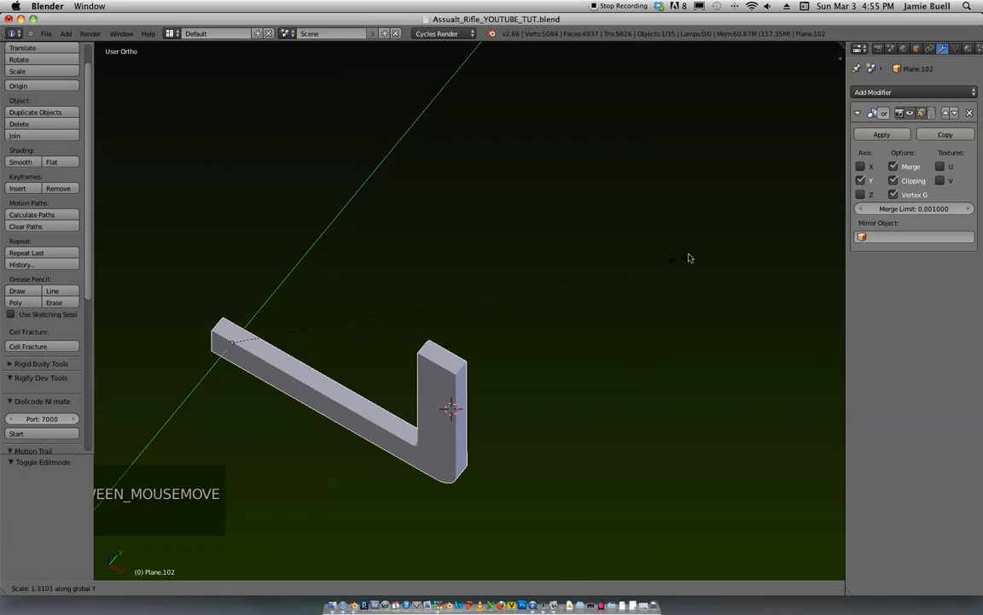
click(884, 168)
Step: Show the hidden rifle parts again and move the guard 29.049 up along Z to the assembled rifle's height
scroll(664, 187, down, 5)
middle_drag(665, 187, 687, 131)
scroll(645, 139, down, 12)
shift+middle_drag(636, 237, 635, 309)
scroll(650, 289, up, 8)
key(KP_1)
scroll(581, 347, down, 2)
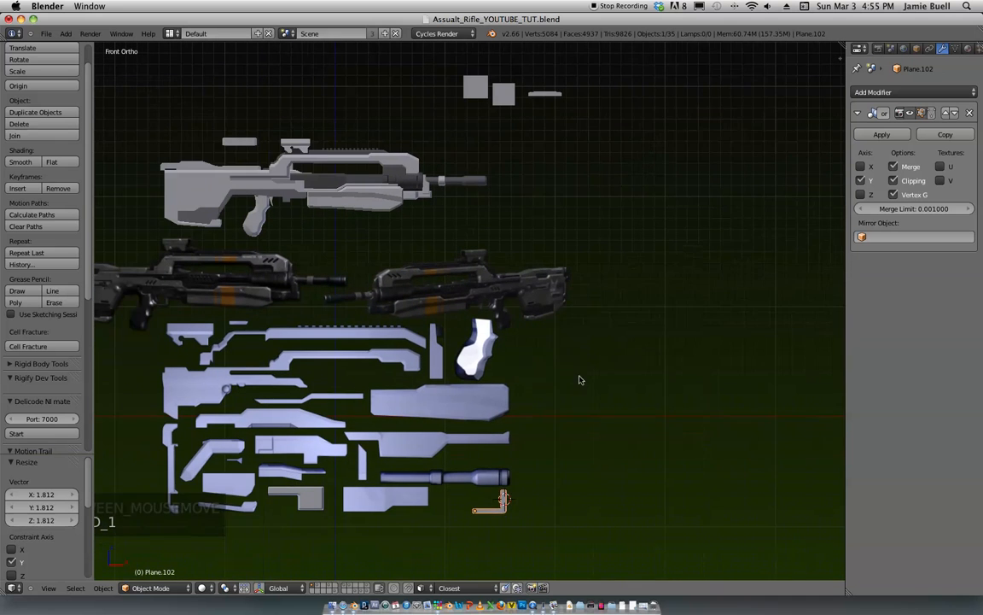
key(g)
key(z)
click(573, 103)
Step: Move the guard along X to the grip and -1.435 along Z so it sits beneath the trigger
scroll(665, 134, up, 2)
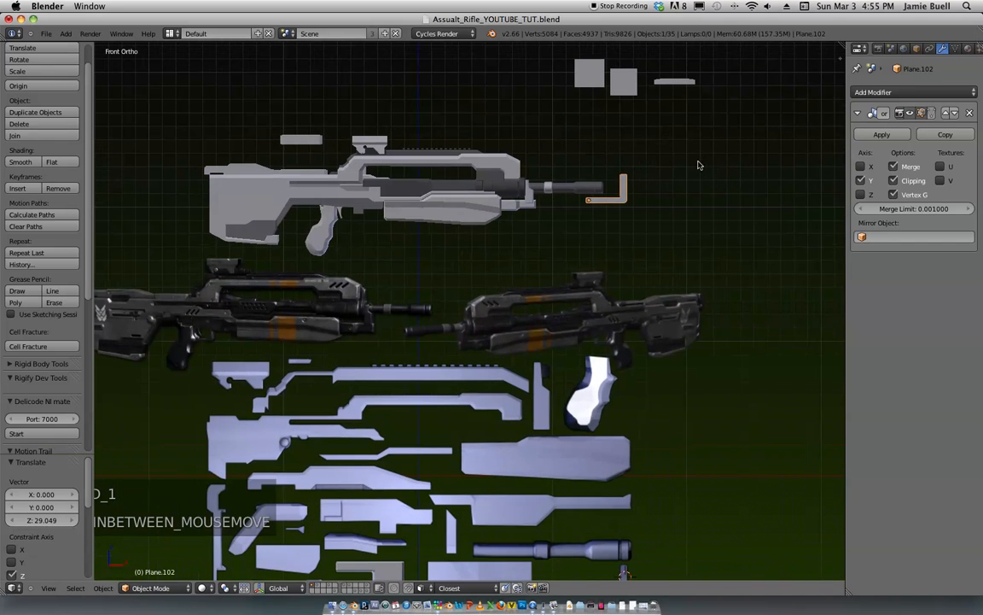
key(g)
key(x)
click(455, 245)
key(g)
key(z)
click(459, 256)
scroll(550, 305, up, 3)
shift+middle_drag(459, 256, 565, 380)
scroll(596, 252, up, 1)
scroll(652, 196, down, 3)
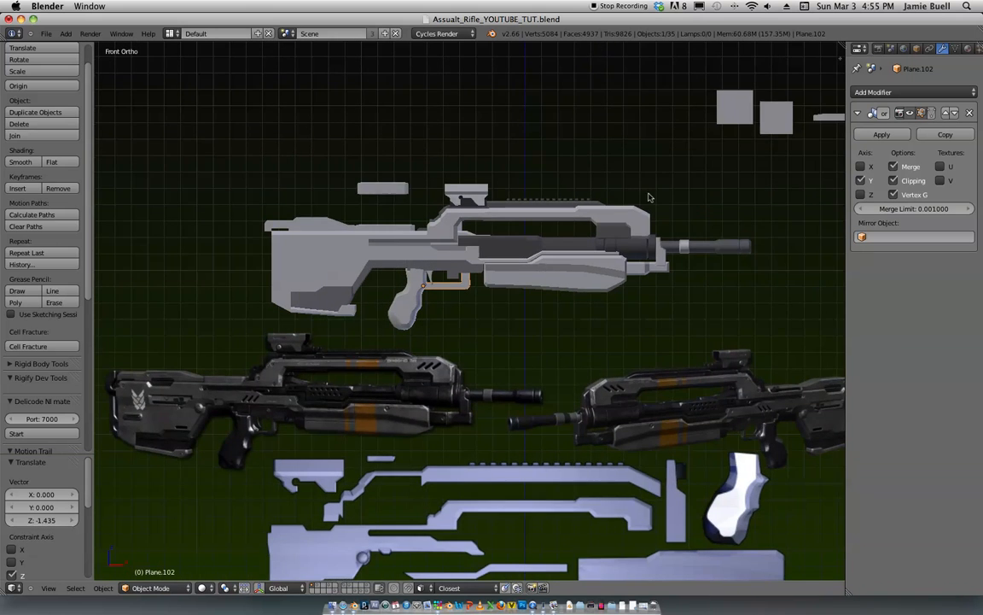
Step: Compare the guard with the reference rifle and scale it along X to fit in front of the grip
scroll(384, 371, up, 3)
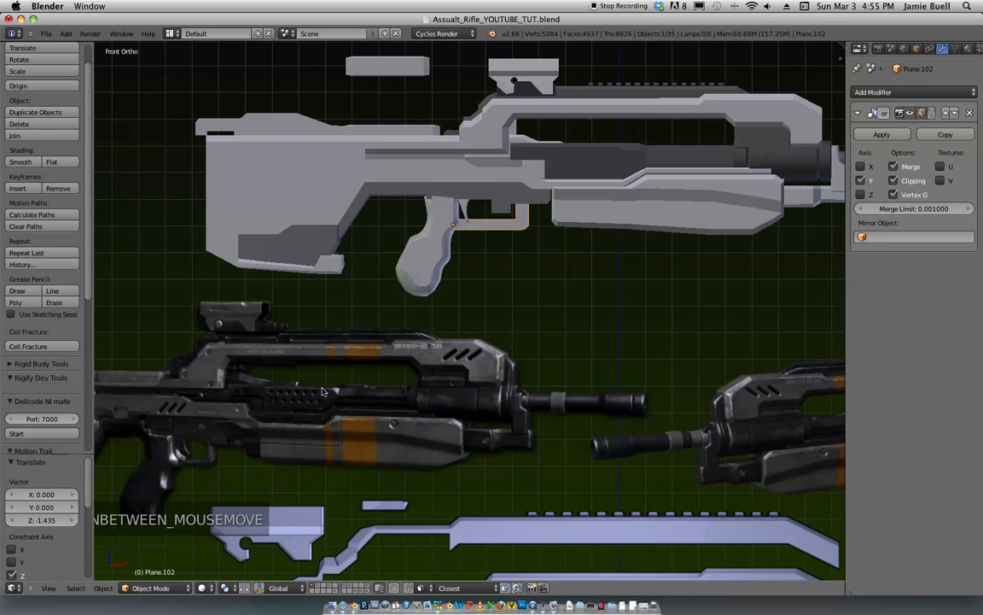
scroll(493, 210, up, 2)
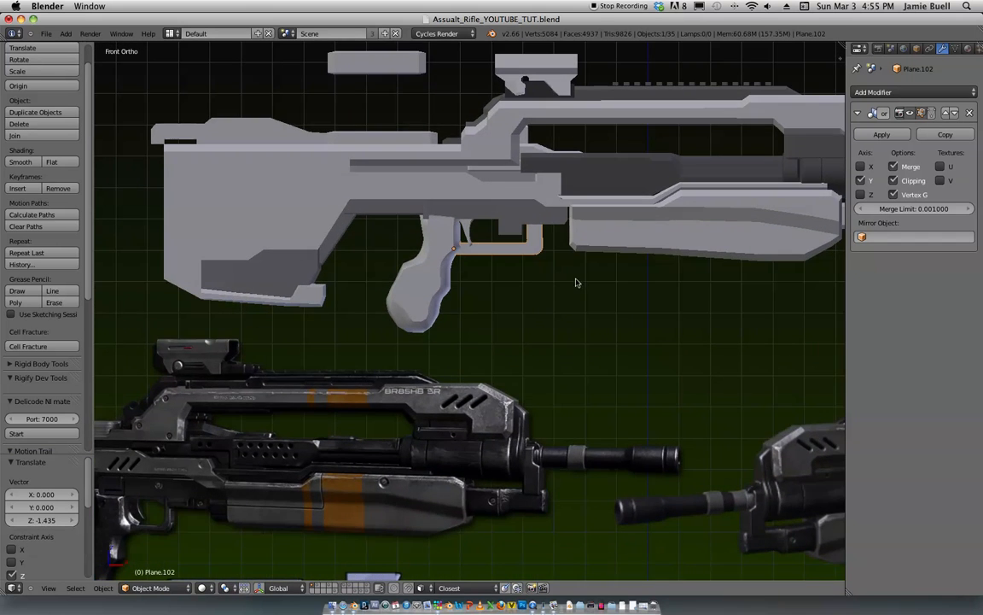
key(s)
key(x)
click(518, 259)
Step: Select the top end of the guard's vertical arm through the mesh and move it along Z to meet the receiver's underside
scroll(564, 251, up, 4)
shift+middle_drag(566, 259, 510, 304)
key(Tab)
scroll(554, 259, up, 2)
key(ctrl+Tab)
click(566, 249)
key(z)
key(a)
drag(593, 279, 432, 222)
key(z)
scroll(532, 278, up, 1)
key(g)
key(z)
click(523, 291)
Step: Bevel the guard's outer side edges with an offset of 0.225 and one segment
key(Tab)
ctrl+middle_drag(523, 292, 597, 322)
scroll(565, 275, up, 4)
key(Tab)
scroll(587, 294, up, 4)
key(ctrl+Tab)
click(596, 304)
key(ctrl+b)
click(627, 322)
Step: Select the guard's inner side edges along both arms and bevel them with an offset of 0.114
right_click(544, 325)
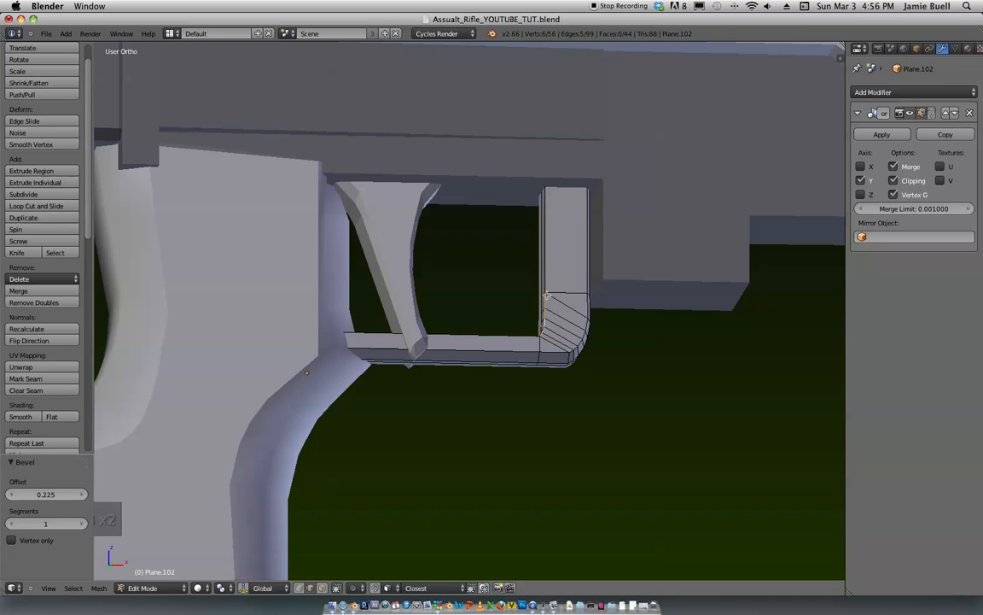
middle_drag(544, 274, 511, 340)
shift+right_click(499, 350)
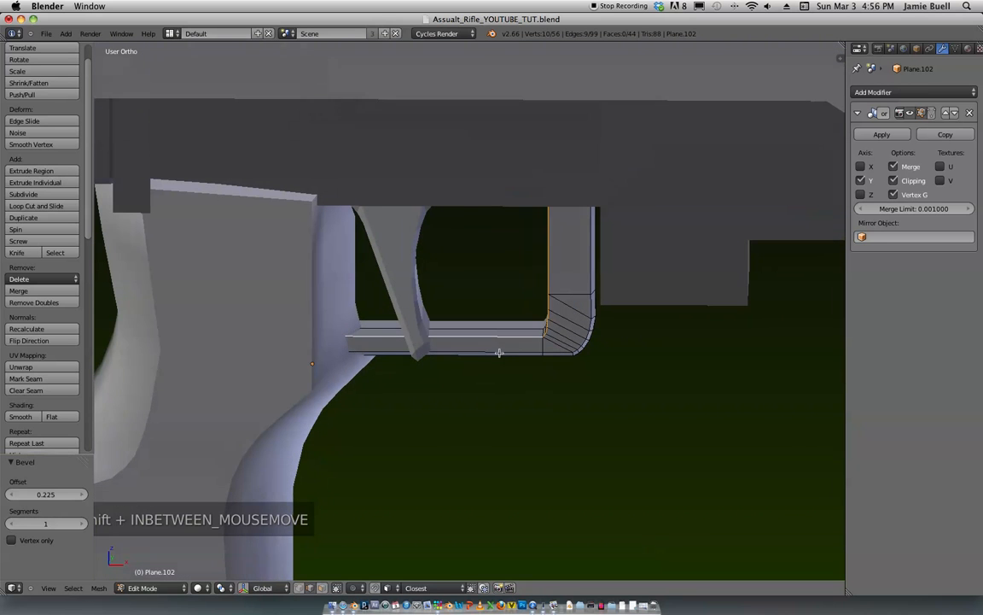
key(ctrl+b)
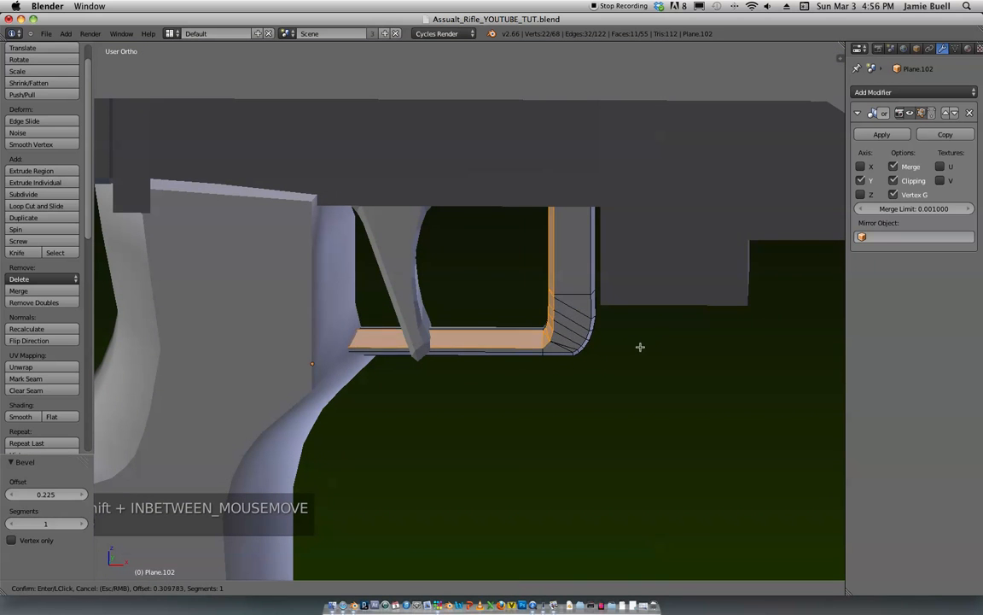
click(599, 338)
middle_drag(599, 338, 630, 280)
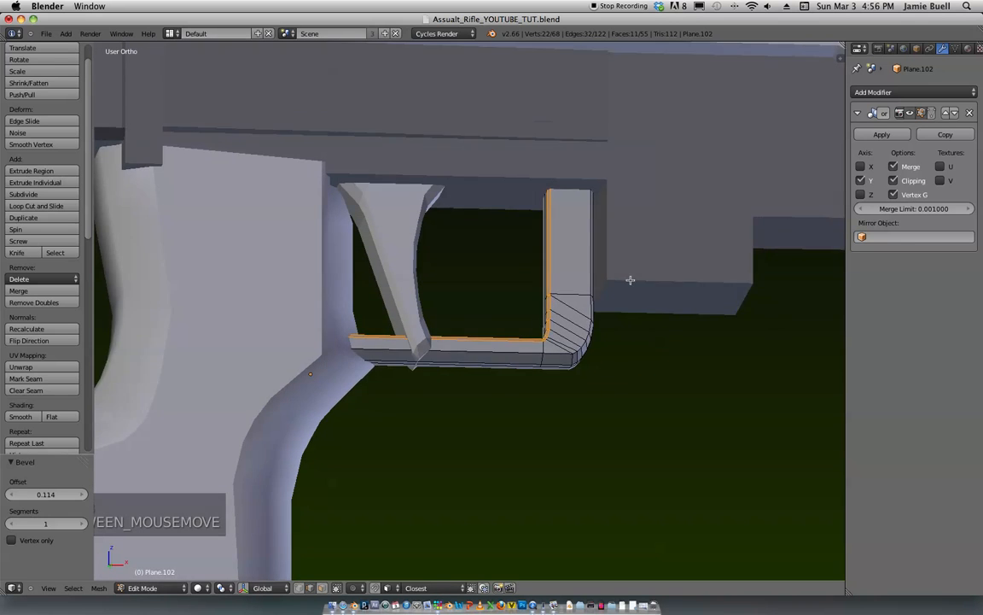
scroll(630, 280, up, 2)
shift+middle_drag(548, 295, 447, 285)
scroll(542, 363, up, 3)
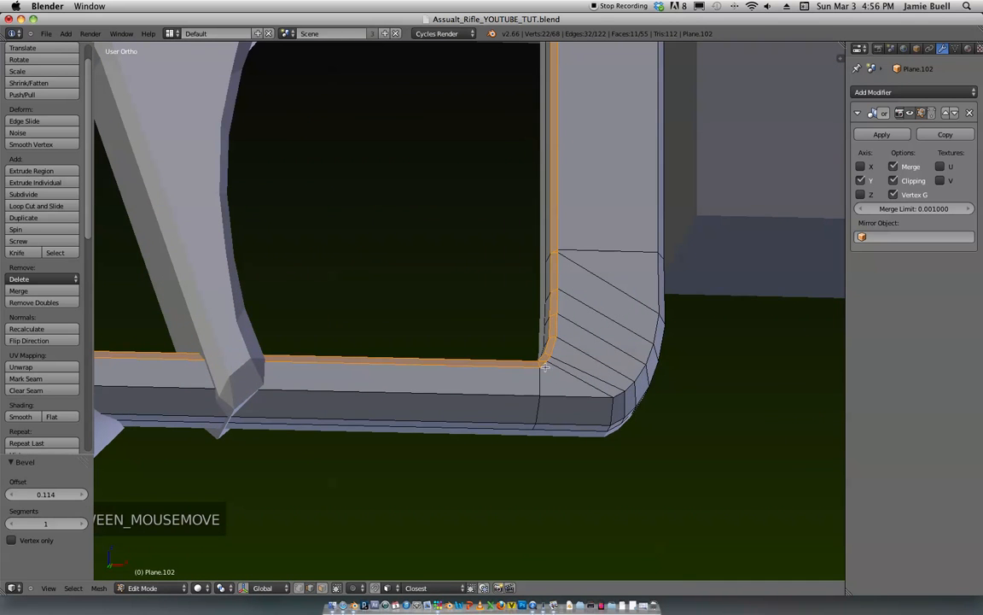
Step: Select the front bevel edges along the guard's inner corner and vertical arm and move them along X to widen the bevel
right_click(550, 360)
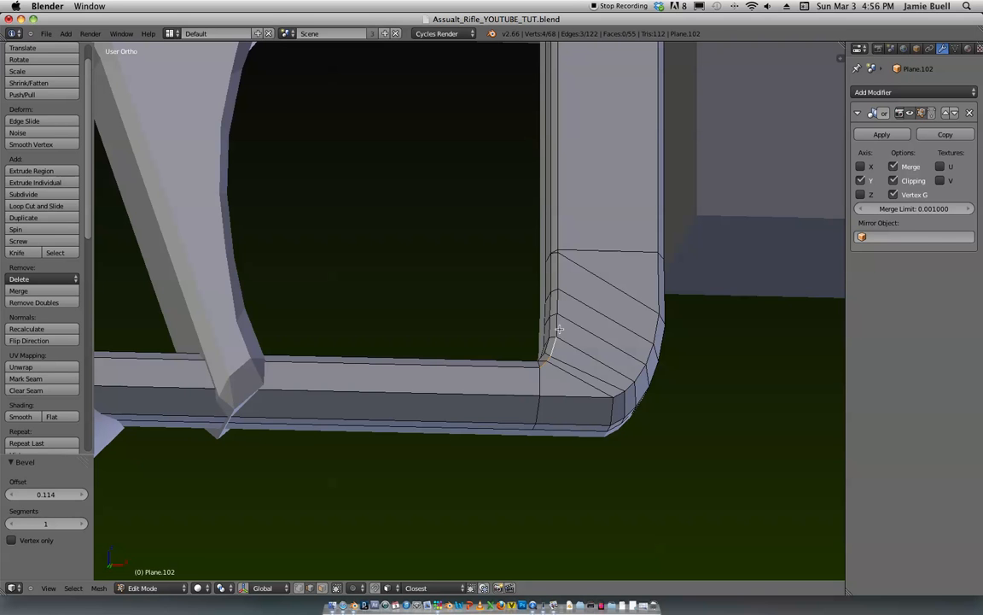
shift+right_click(558, 223)
scroll(604, 292, down, 3)
key(g)
key(x)
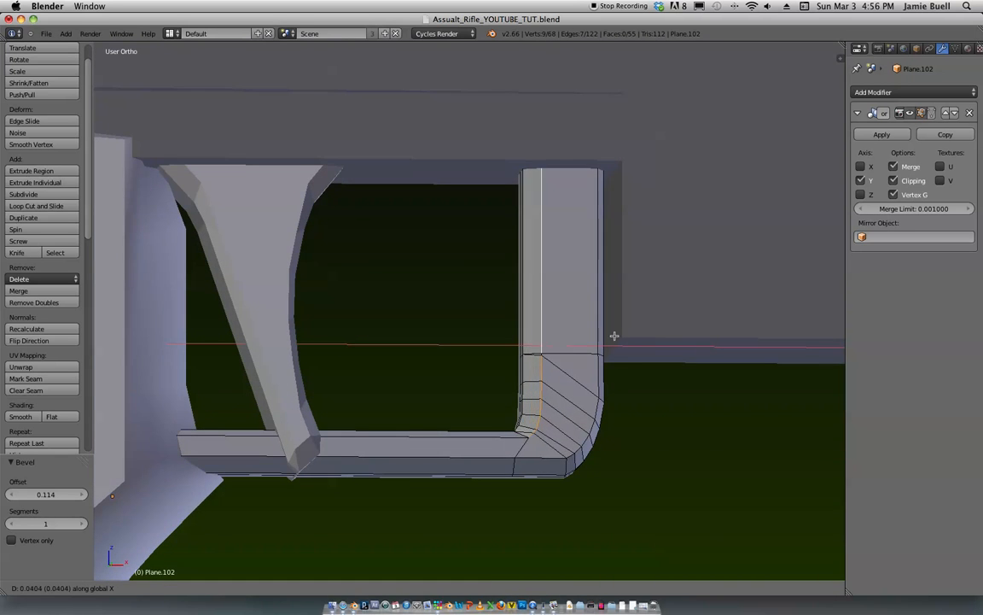
click(621, 334)
key(Tab)
scroll(622, 334, down, 5)
middle_drag(621, 334, 652, 252)
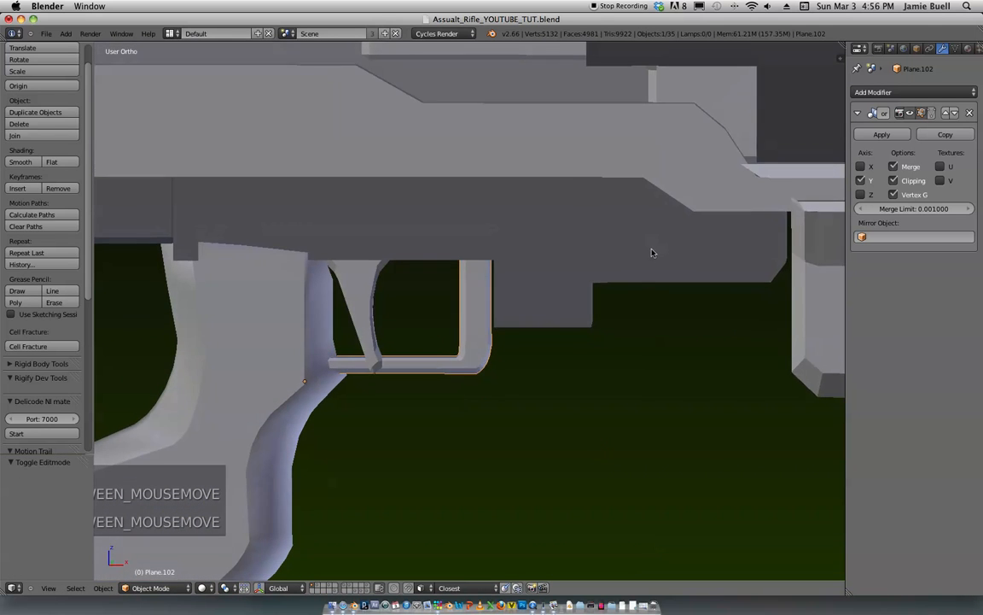
Step: Move the loose beveled bar from above the stock to below the rifle in front view
key(KP_1)
scroll(663, 204, down, 8)
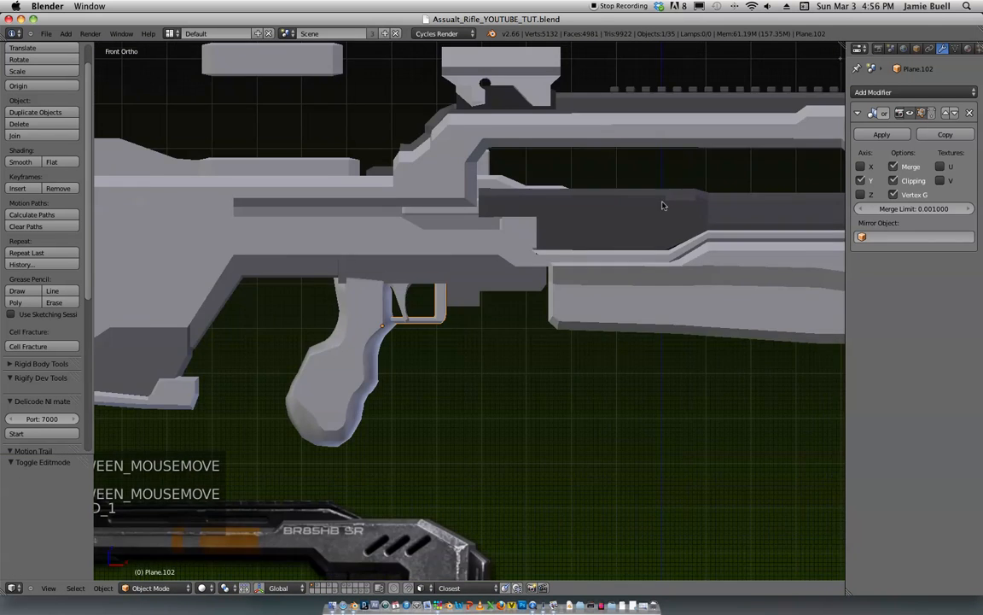
key(t)
scroll(580, 215, down, 4)
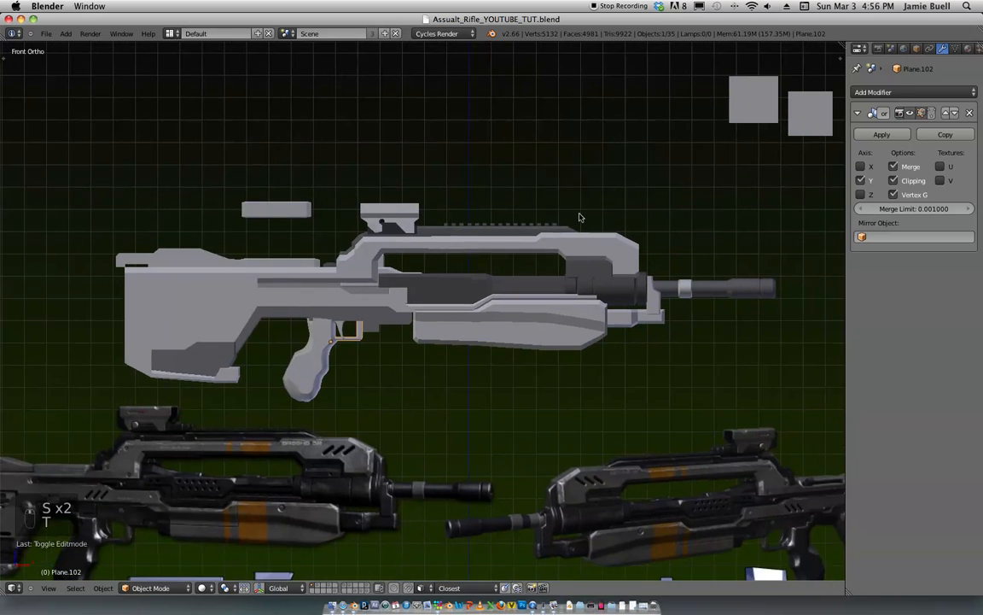
scroll(431, 214, up, 1)
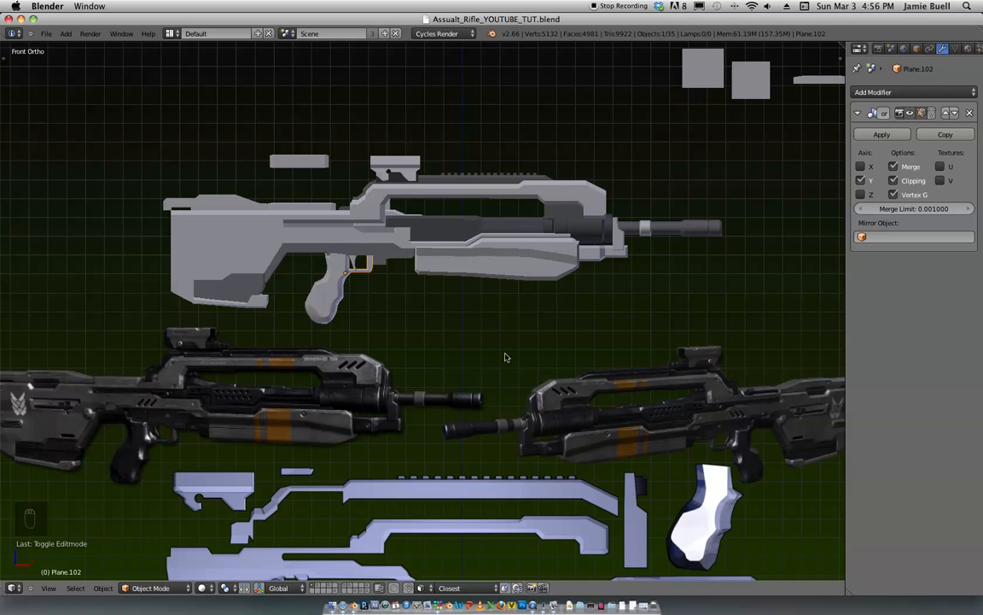
right_click(323, 168)
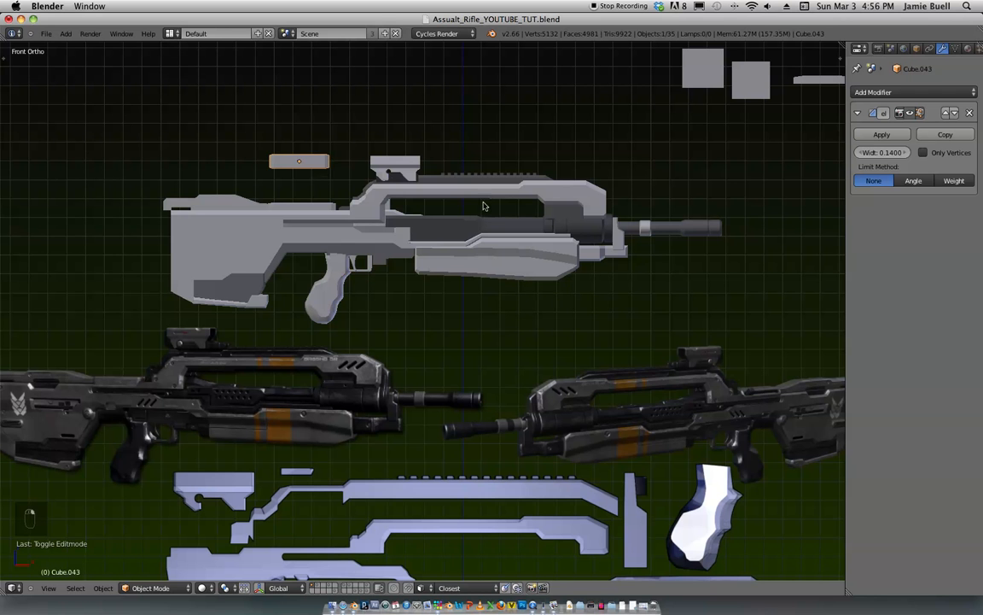
key(g)
click(566, 464)
Step: Select the four spare parts around the rifle, two blocks and two bars, and move them together away from it
shift+middle_drag(527, 275, 523, 299)
middle_drag(523, 298, 538, 355)
right_click(750, 155)
ctrl+middle_drag(711, 168, 712, 153)
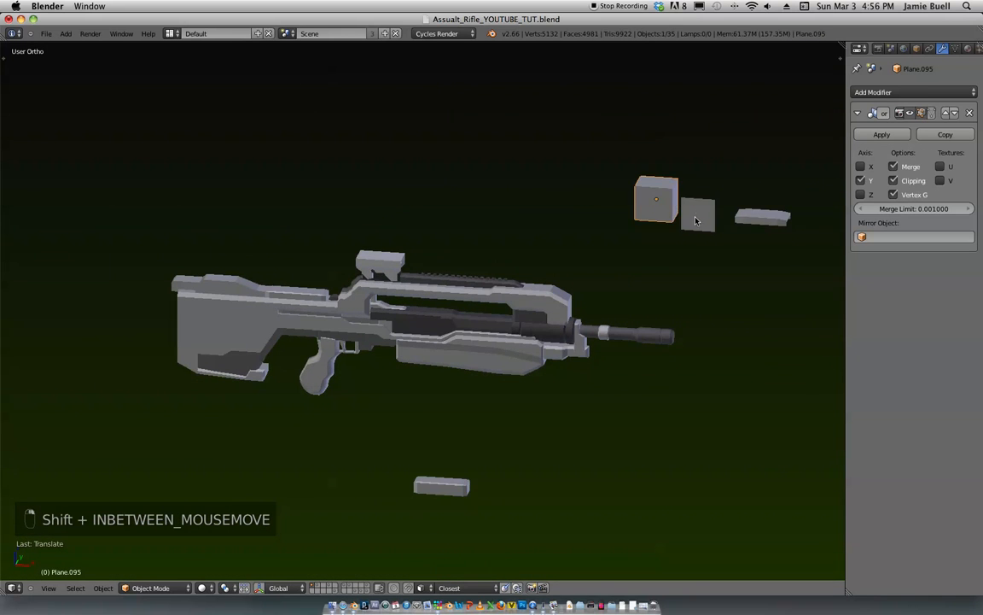
shift+right_click(457, 487)
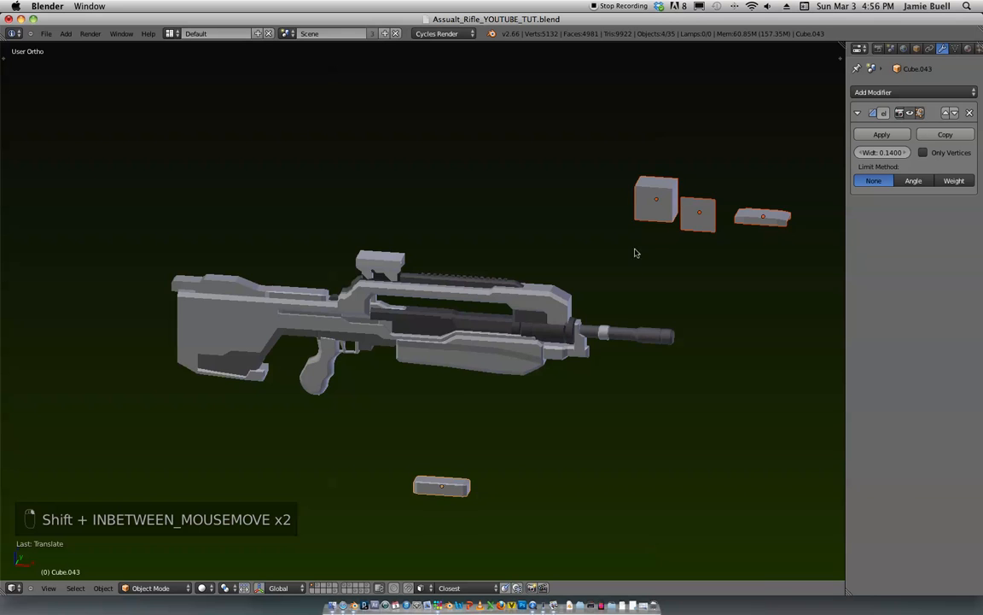
ctrl+middle_drag(608, 304, 630, 236)
key(g)
click(606, 455)
Step: Examine the reference rifle's stock and the sheet of separate reference parts against the modeled rifle
ctrl+middle_drag(595, 324, 503, 367)
right_click(555, 324)
middle_drag(560, 320, 620, 293)
middle_drag(554, 301, 534, 371)
scroll(525, 375, up, 3)
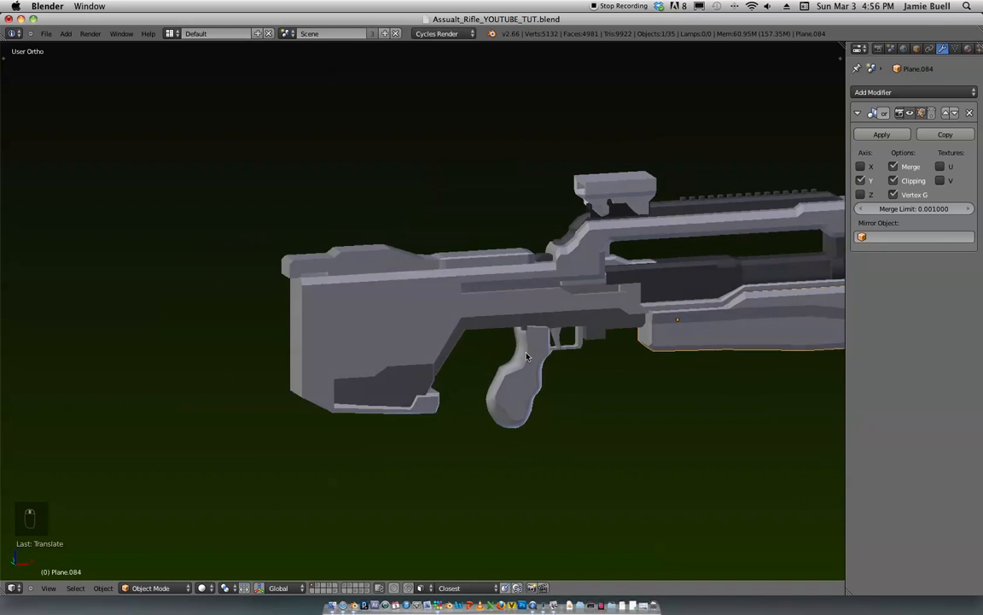
key(KP_1)
scroll(540, 369, down, 3)
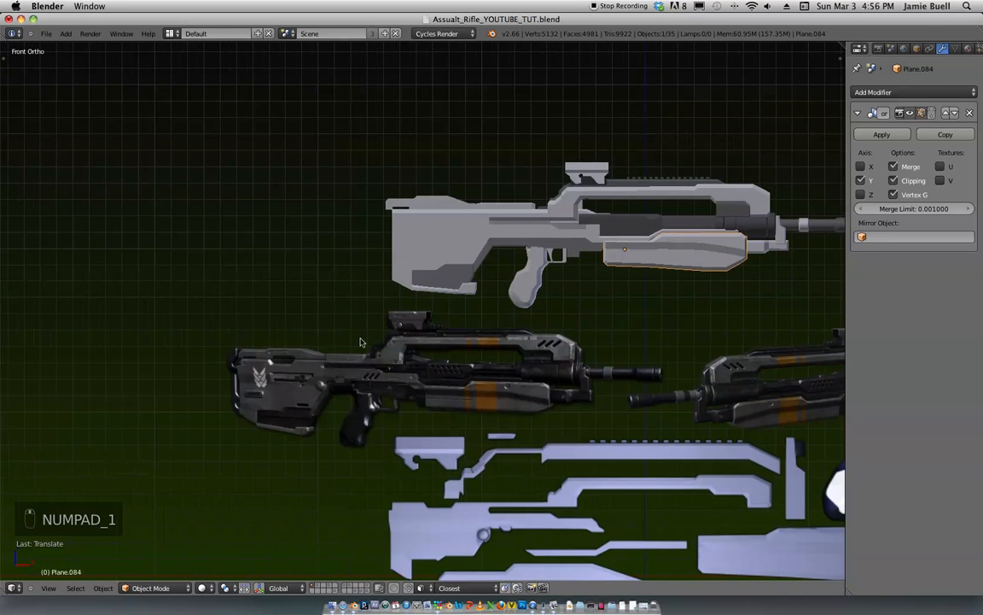
scroll(237, 387, up, 5)
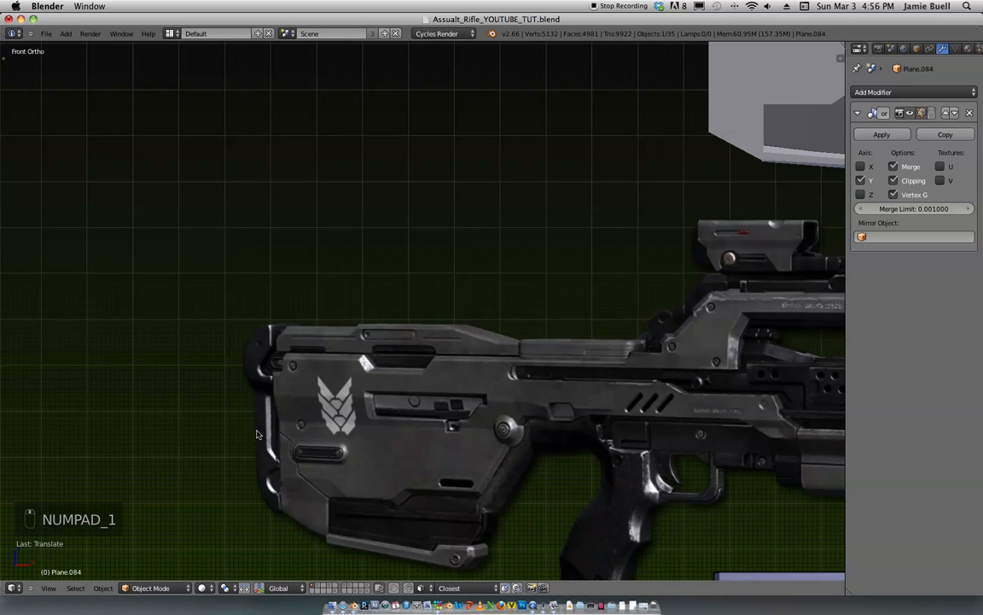
scroll(384, 291, down, 3)
scroll(446, 226, up, 3)
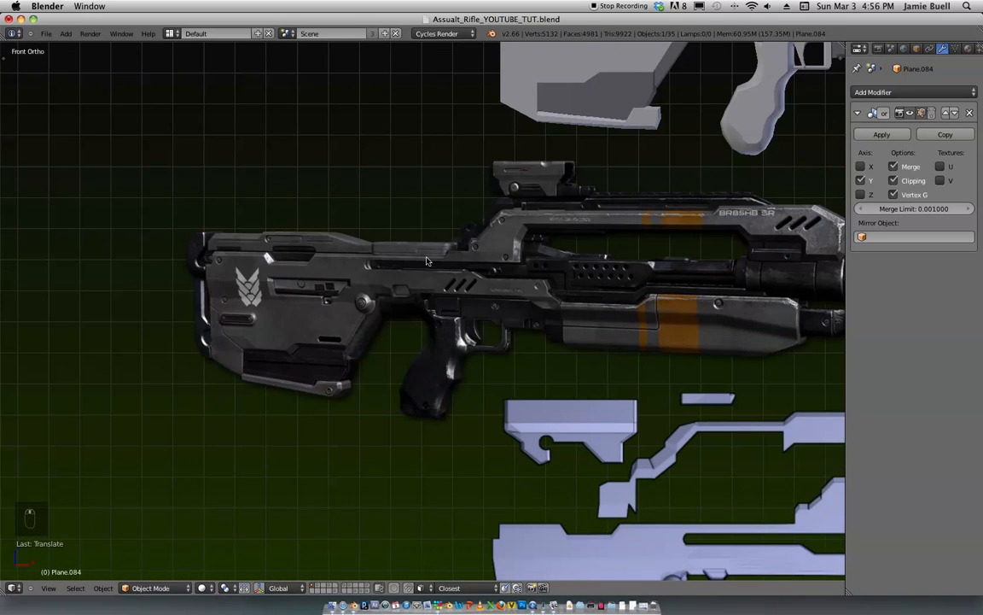
ctrl+scroll(494, 304, down, 3)
shift+scroll(527, 225, down, 3)
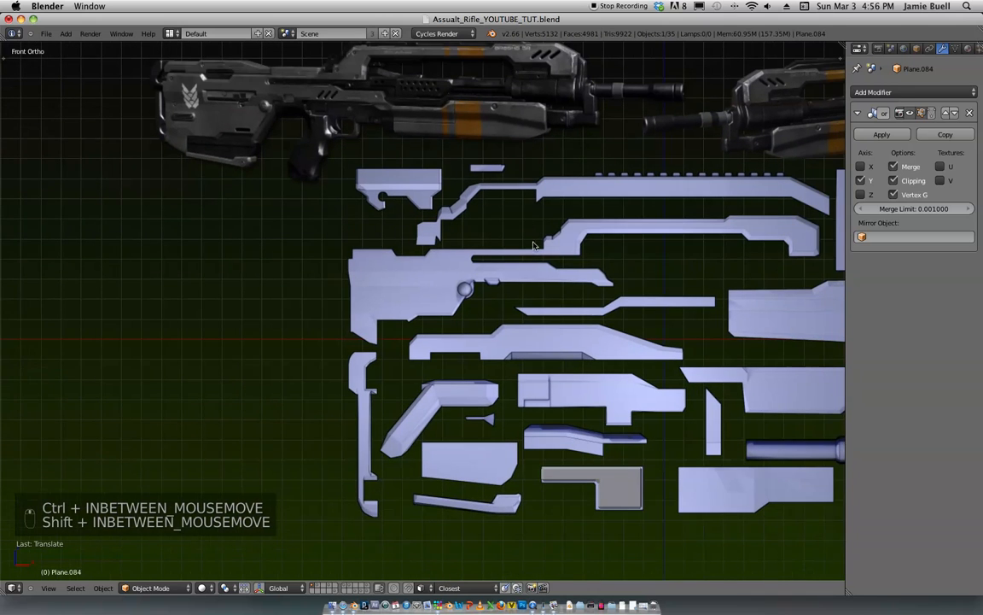
shift+scroll(509, 229, up, 6)
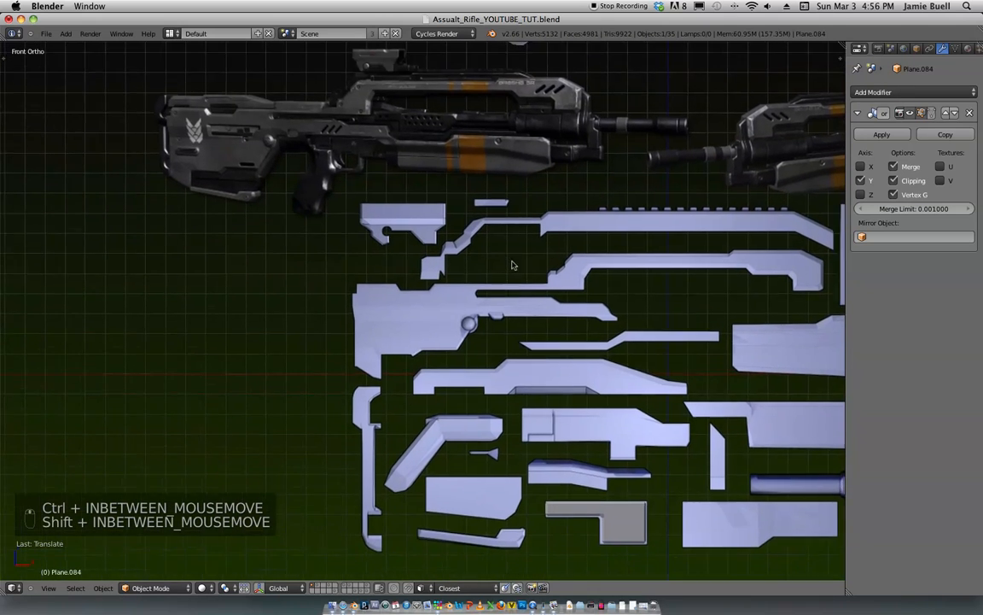
Step: Select the stepped cover piece on top of the stock and scale it along Y
scroll(429, 333, up, 4)
middle_drag(430, 333, 462, 281)
right_click(445, 283)
key(s)
key(y)
click(558, 320)
Step: Select the cover piece's upper side edges and the edges around its rear end and bevel them with one segment
key(Tab)
middle_drag(535, 290, 523, 289)
scroll(523, 288, up, 2)
right_click(537, 342)
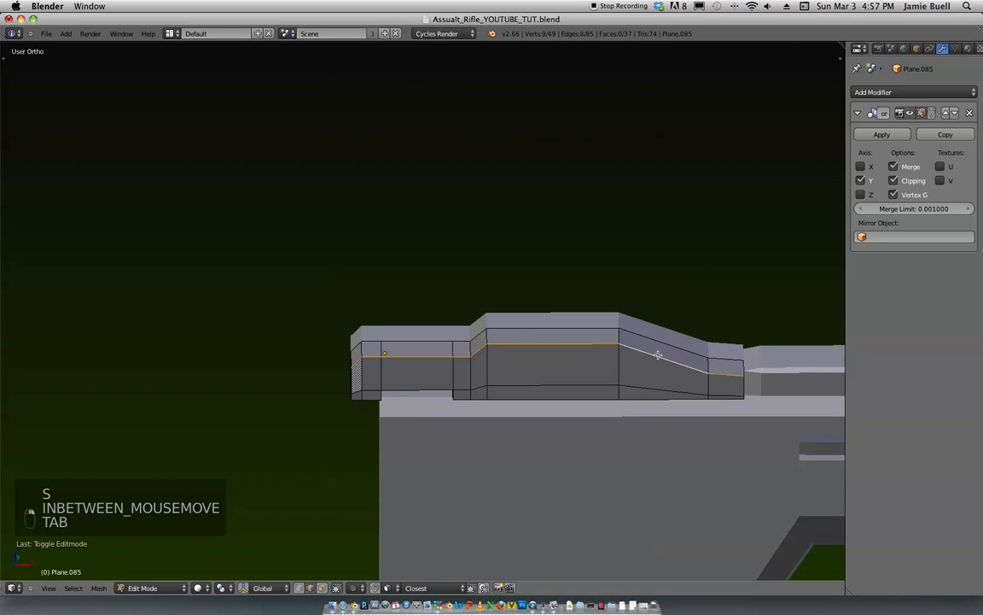
middle_drag(620, 367, 379, 395)
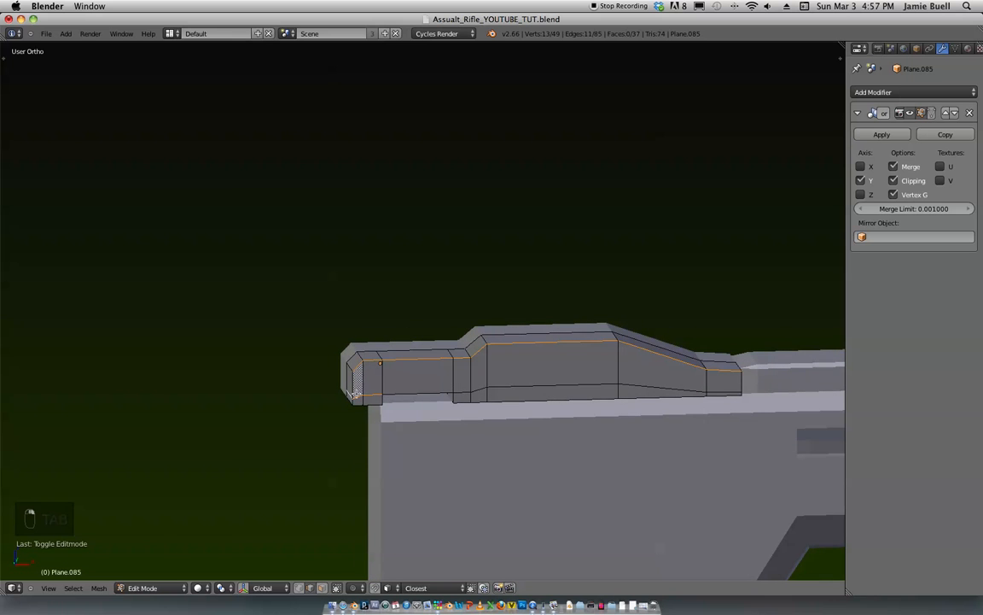
middle_drag(426, 340, 321, 416)
scroll(636, 292, down, 2)
key(ctrl+b)
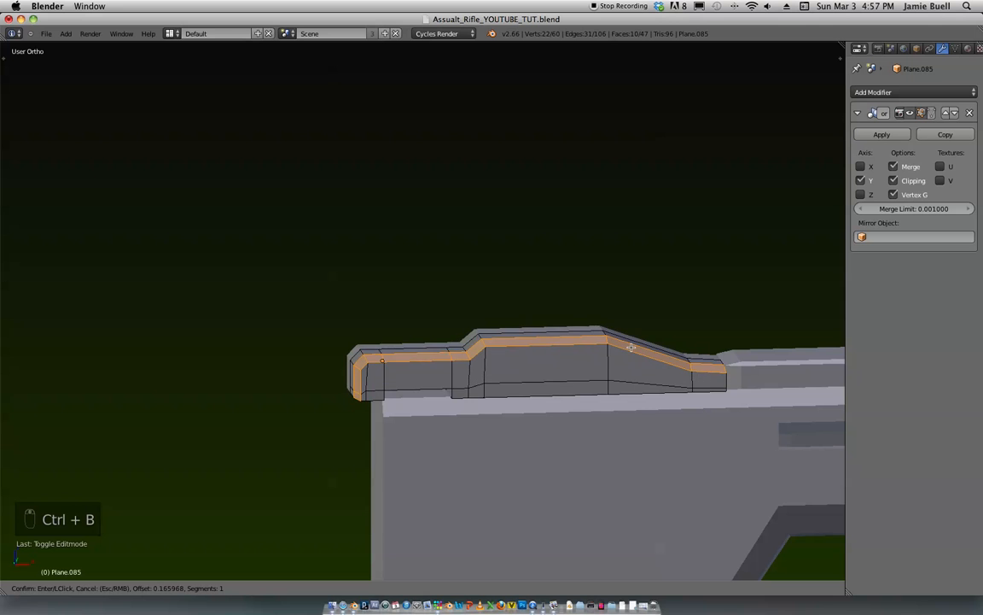
click(642, 345)
key(Tab)
Step: Open the dark stepped rail piece behind the scope for mesh editing in face select mode
middle_drag(672, 339, 567, 329)
shift+middle_drag(567, 328, 585, 286)
scroll(614, 256, down, 3)
mouse_move(691, 213)
middle_down()
mouse_move(626, 230)
mouse_move(632, 262)
mouse_move(678, 224)
middle_up()
scroll(678, 224, up, 5)
shift+middle_drag(648, 269, 603, 325)
right_click(564, 343)
key(Tab)
scroll(606, 349, up, 2)
key(ctrl+Tab)
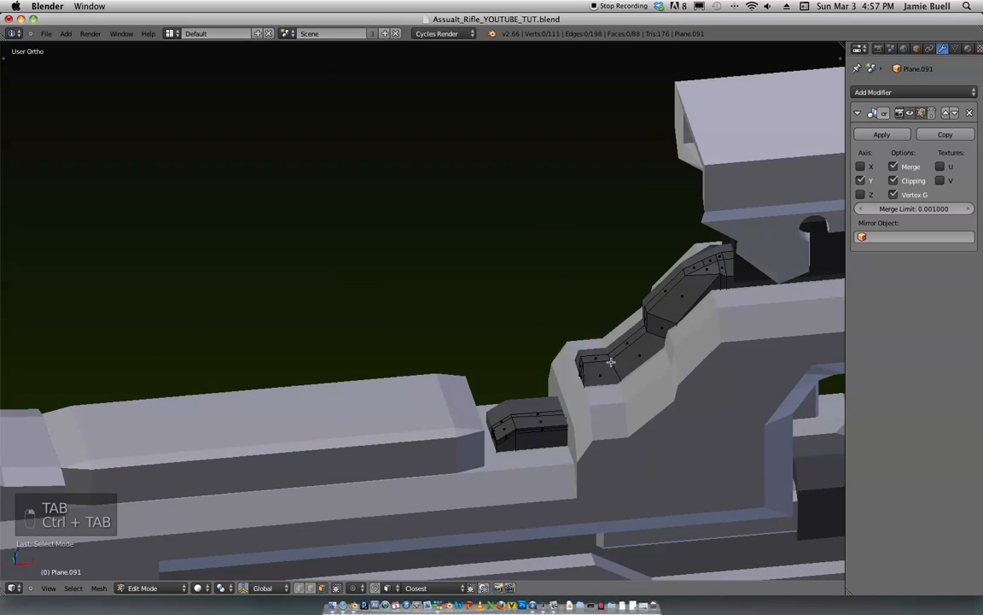
Step: Hide the light body surrounding the dark rail piece and resume editing the piece's mesh
key(z)
middle_drag(622, 351, 588, 406)
key(z)
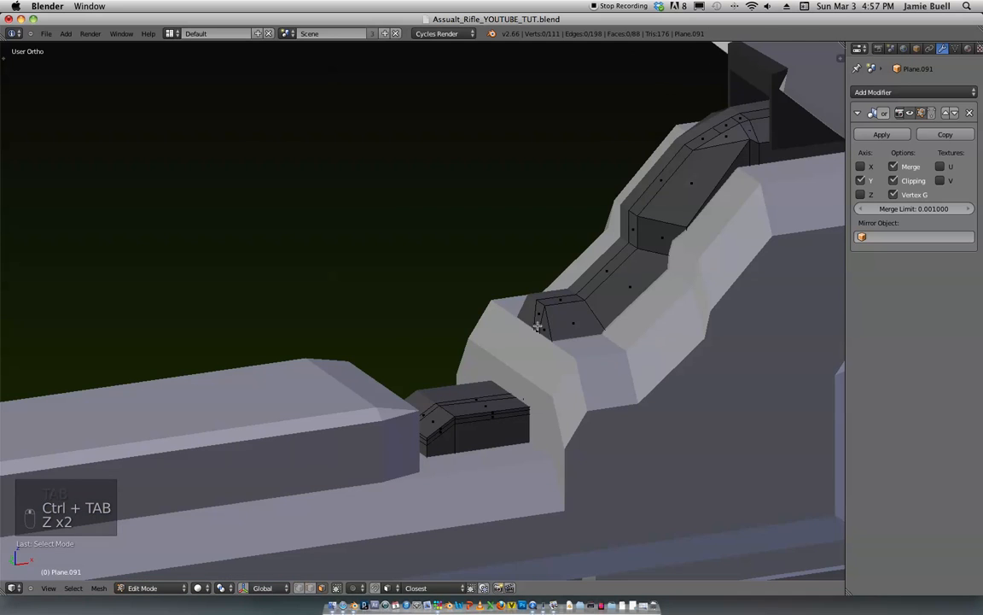
key(Tab)
right_click(611, 367)
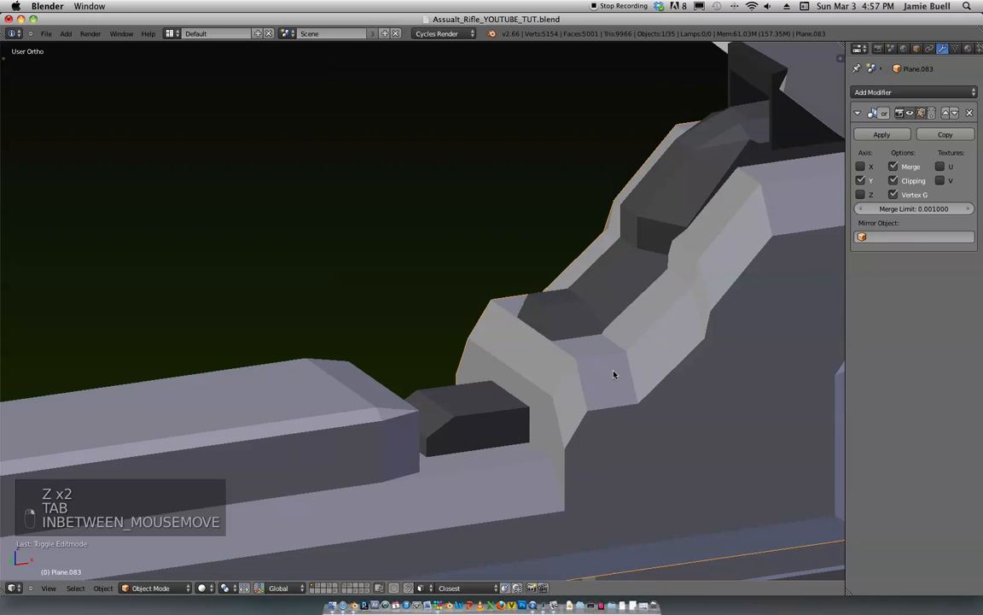
key(h)
right_click(573, 346)
key(Tab)
Step: Select the narrow faces on the rail piece's rear slope, unhide the body and try to move them along X
middle_drag(597, 335, 619, 345)
right_click(619, 345)
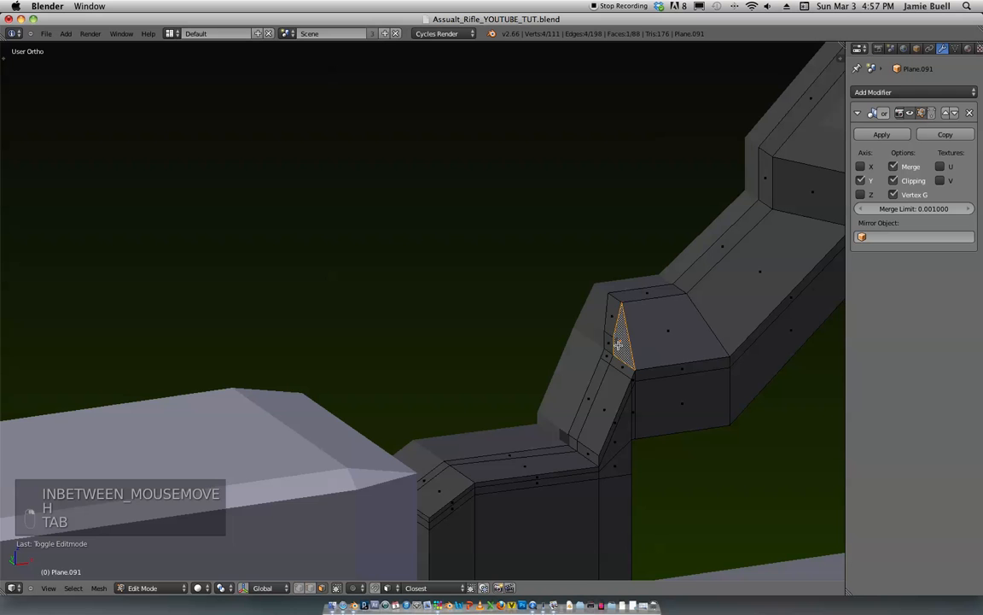
shift+right_click(608, 358)
shift+right_click(622, 369)
shift+right_click(617, 383)
shift+right_click(591, 391)
middle_drag(590, 391, 575, 355)
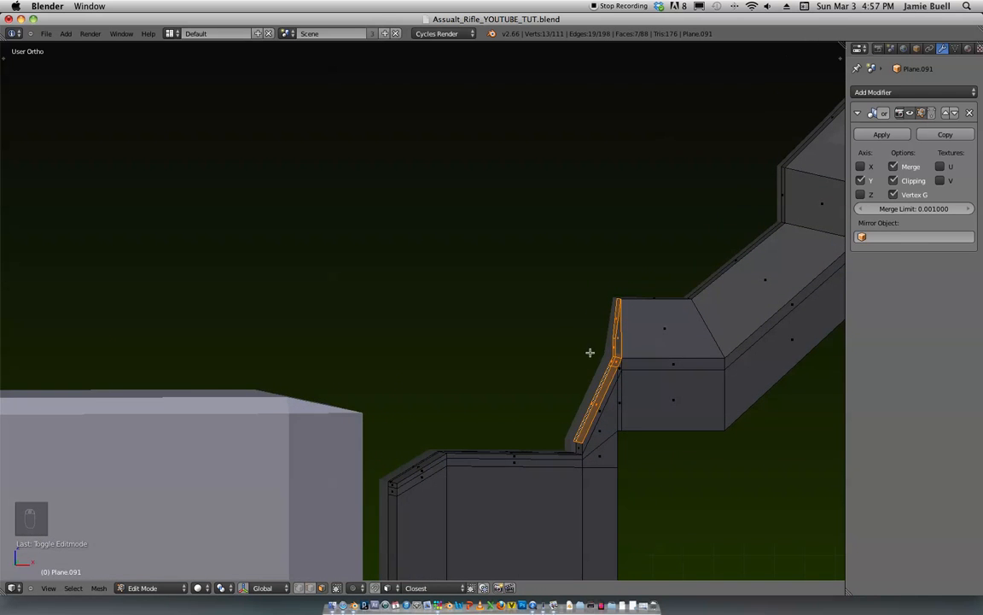
key(KP_1)
key(Tab)
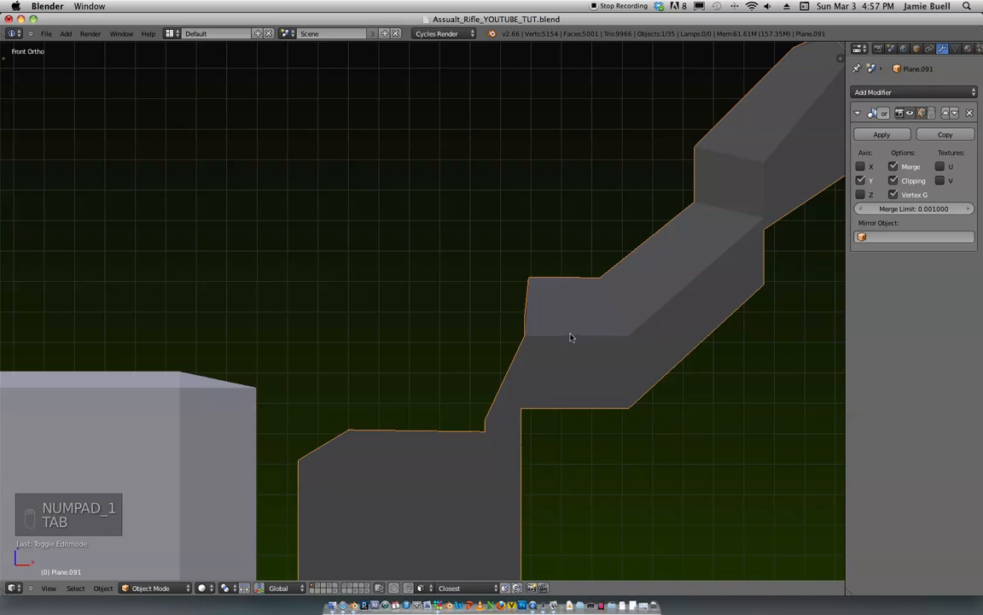
key(alt+h)
key(Tab)
key(g)
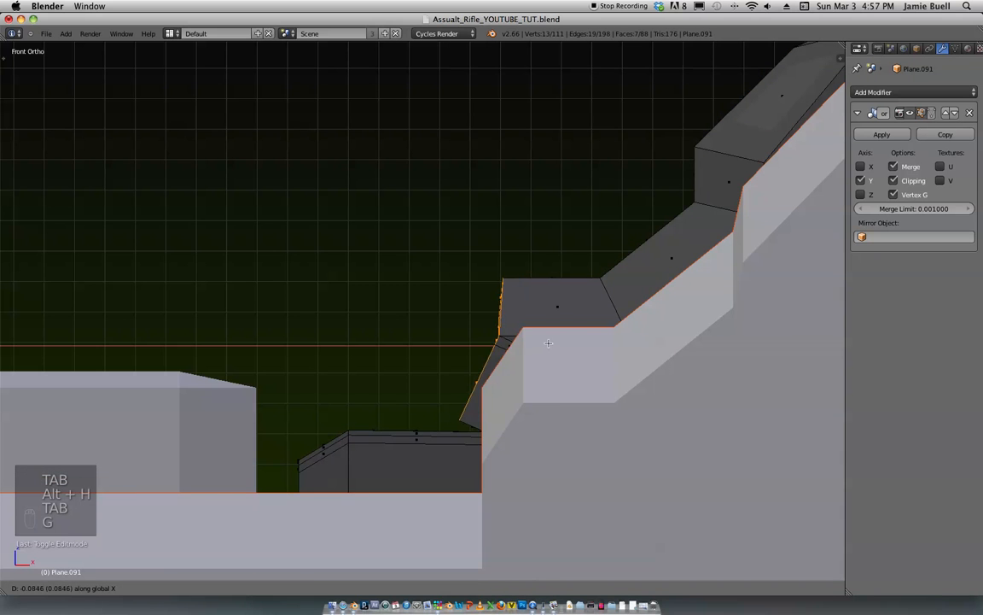
right_click(542, 346)
Step: Extend the face selection to the base of the rear slope and hide the light body again
mouse_move(542, 347)
middle_down()
mouse_move(591, 373)
mouse_move(560, 404)
mouse_move(550, 322)
middle_up()
key(z)
middle_drag(497, 414, 479, 405)
scroll(593, 308, up, 8)
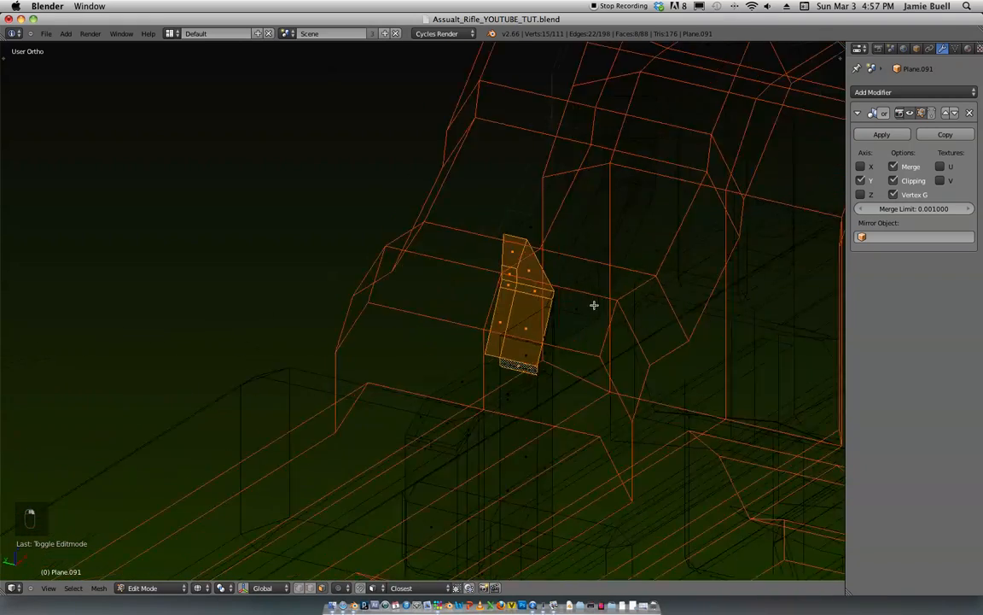
key(z)
key(Tab)
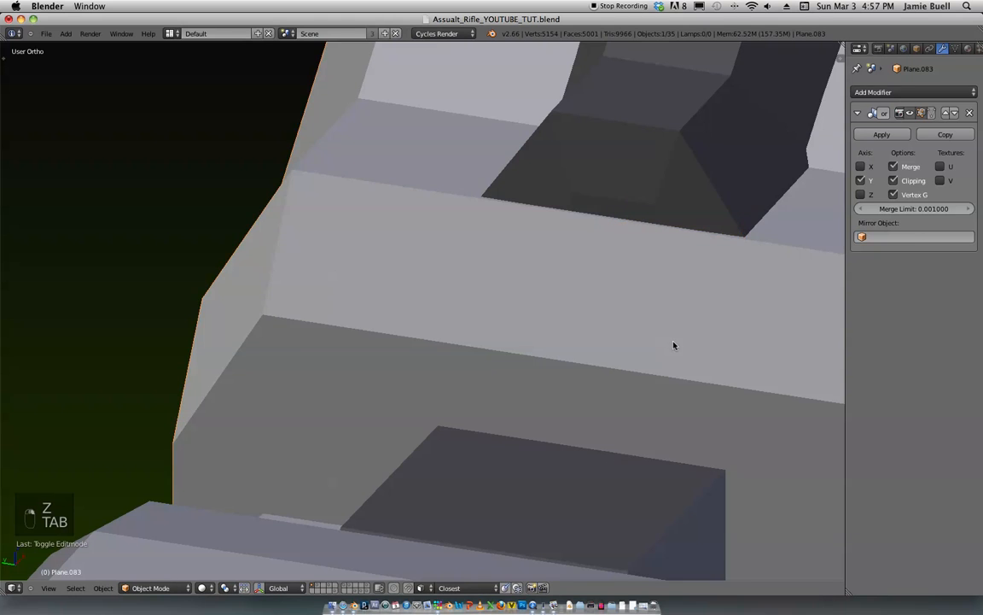
key(h)
key(Tab)
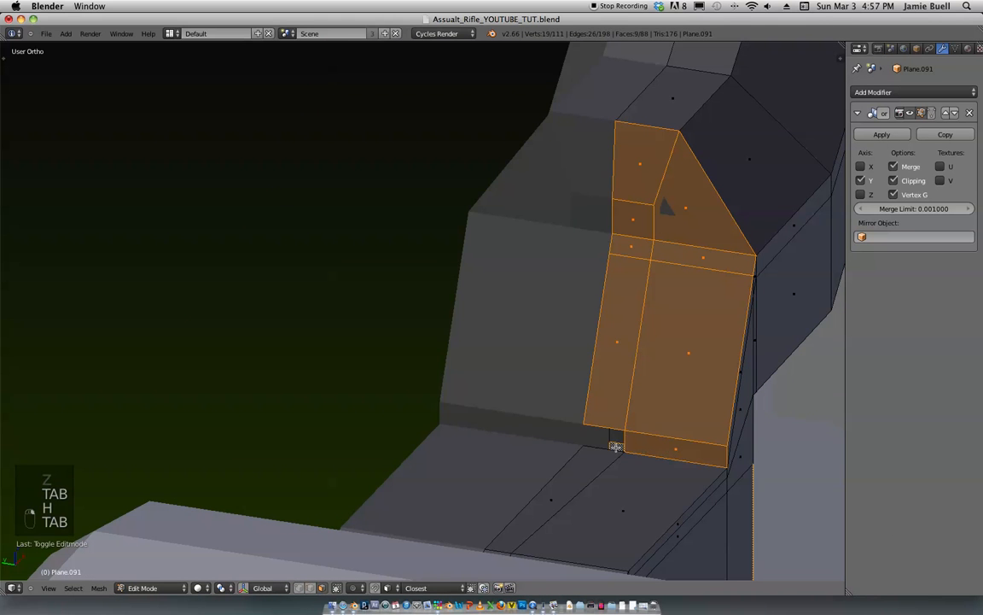
Step: Fill the missing face at the base of the rail piece's rear slope from its four corner vertices
middle_drag(635, 417, 533, 328)
scroll(533, 328, up, 2)
key(ctrl+Tab)
click(597, 367)
right_click(605, 357)
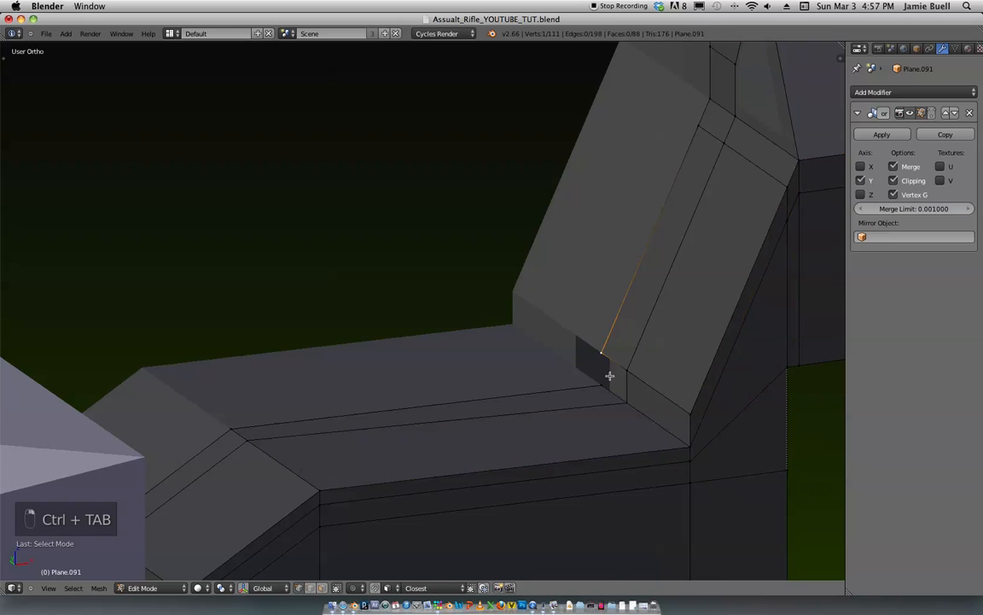
key(f)
Step: Select all faces of the rear slope, including the small ones at its base and top, and move them along X toward the stock
key(ctrl+Tab)
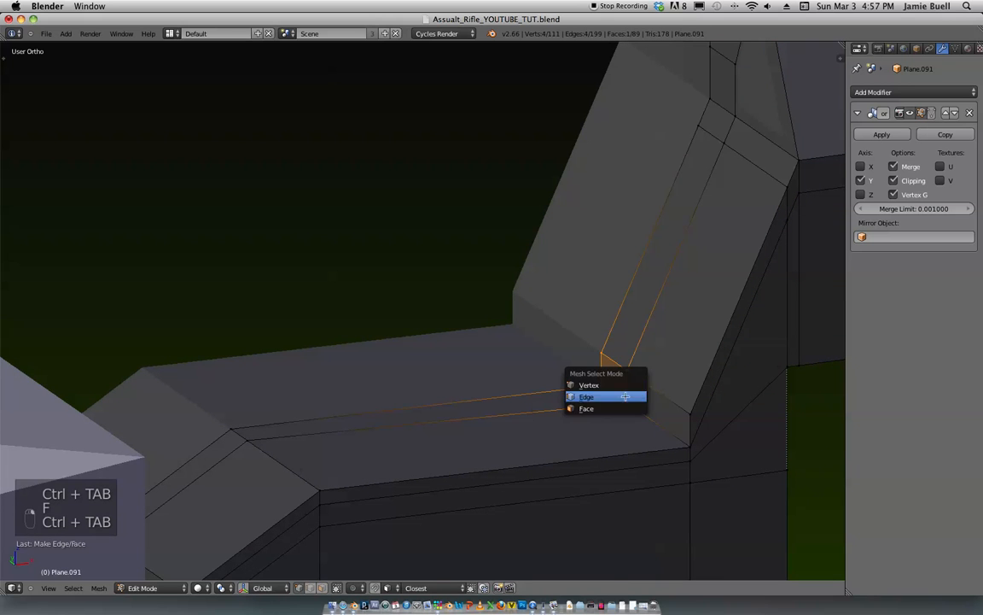
click(641, 408)
shift+right_click(662, 296)
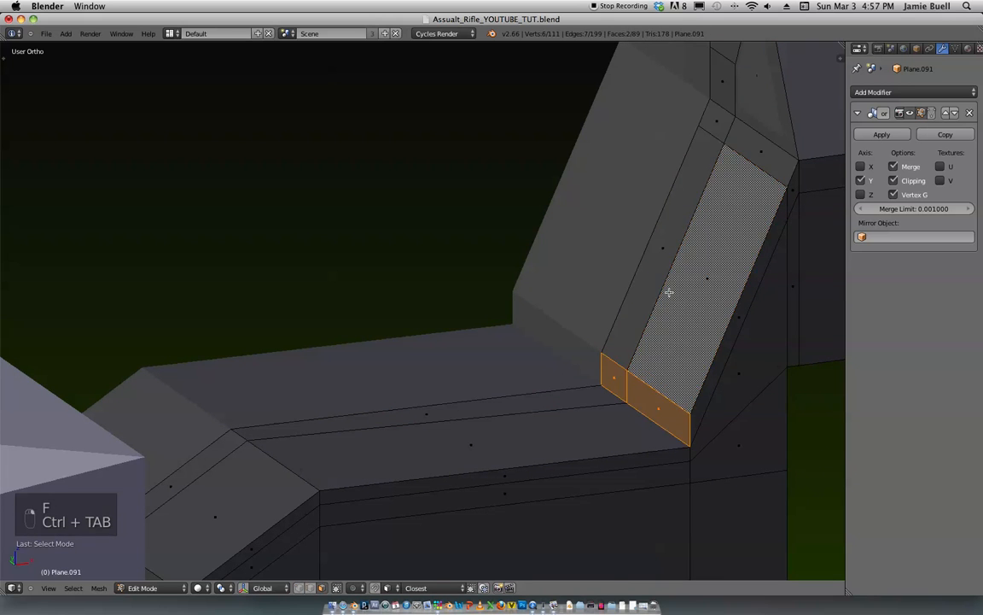
shift+right_click(665, 262)
shift+middle_drag(747, 150, 742, 289)
shift+right_click(743, 289)
shift+right_click(712, 264)
shift+right_click(752, 232)
shift+right_click(721, 218)
shift+right_click(728, 175)
scroll(728, 174, down, 6)
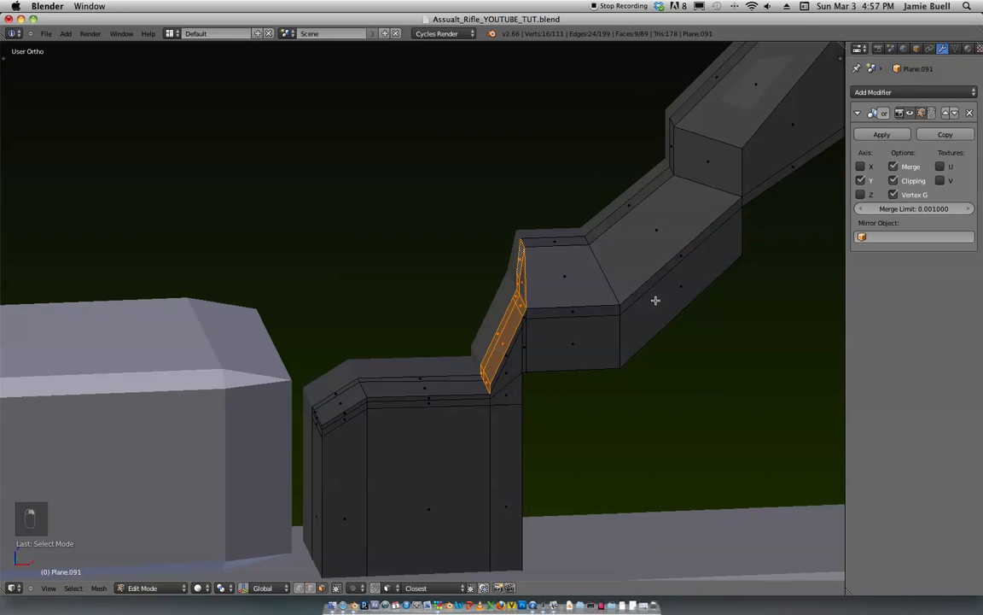
key(g)
click(607, 310)
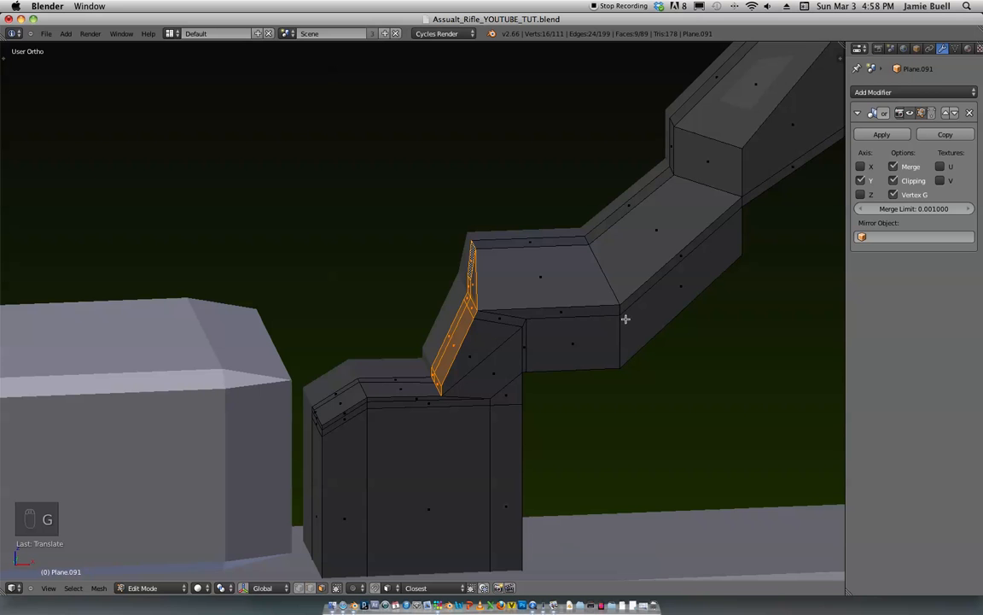
Step: Unhide the light body, check the reshaped rail piece against it and save the file over the existing one
key(Tab)
scroll(639, 300, down, 6)
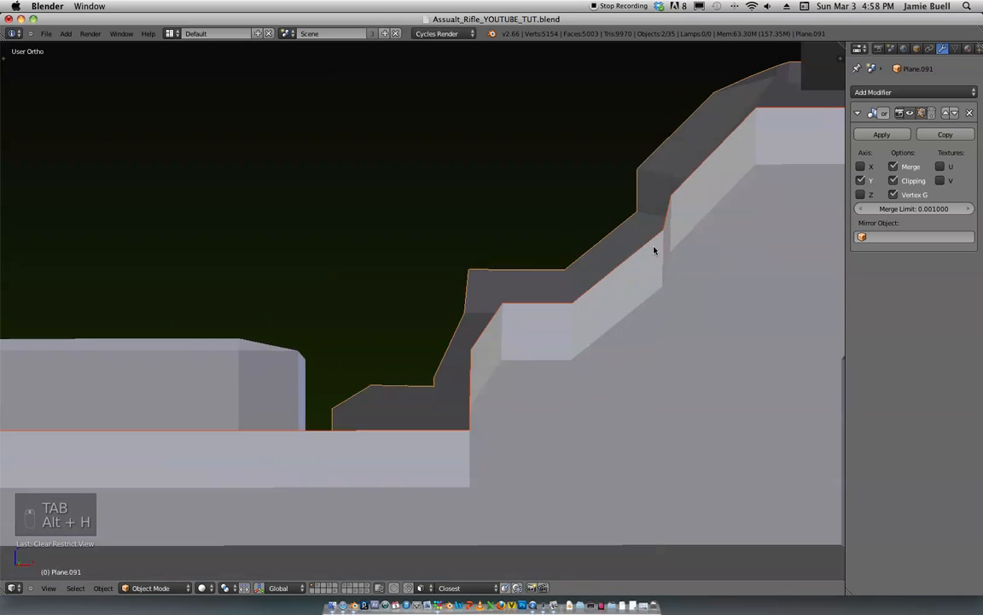
key(Tab)
middle_drag(678, 282, 665, 234)
scroll(714, 256, down, 3)
key(Tab)
key(super+s)
click(700, 270)
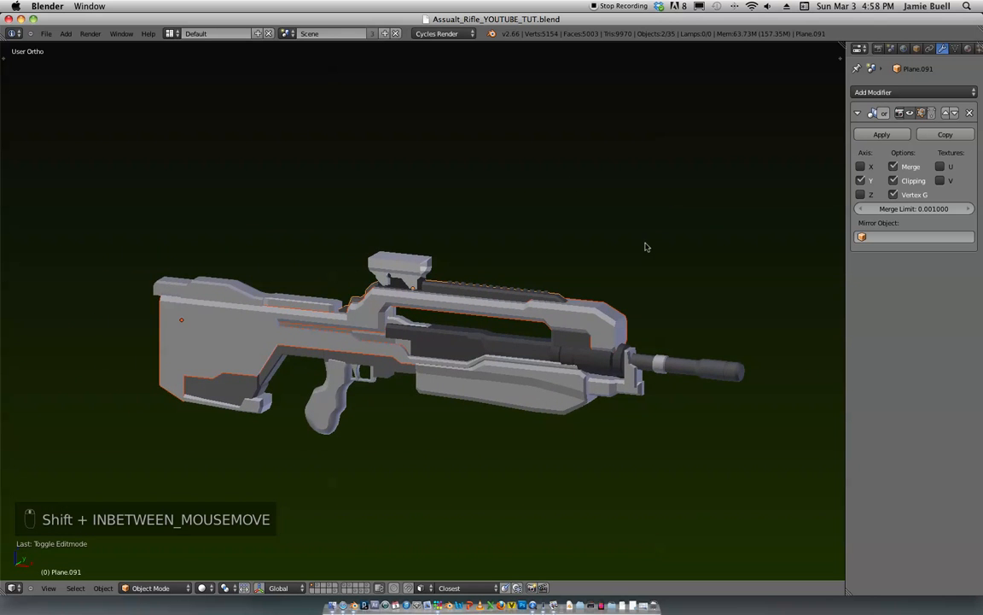